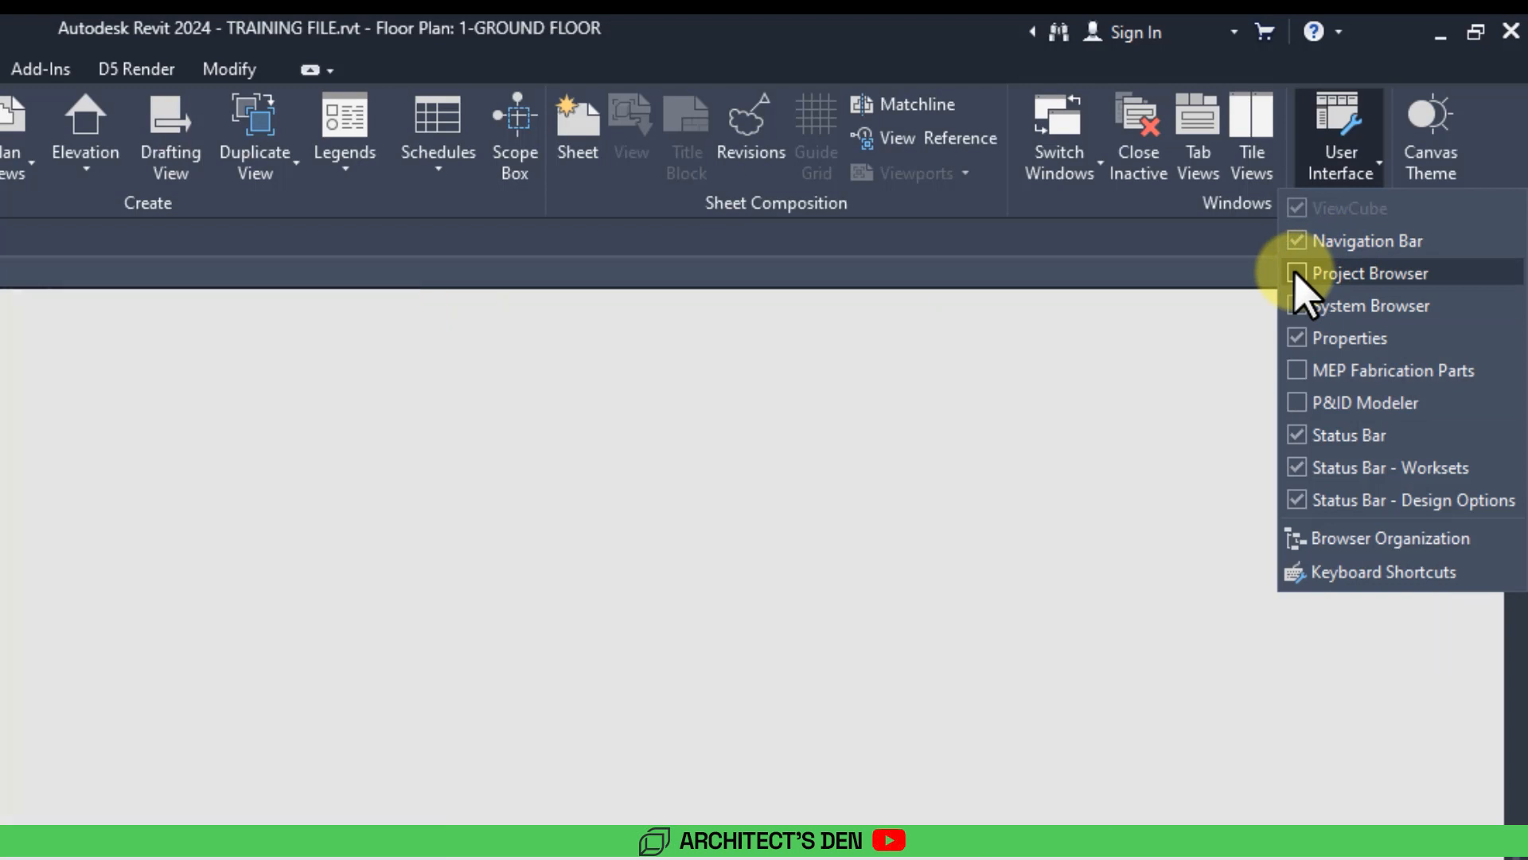
Turn on the Project Browser in the user interface settings and narrow its docked panel.
{"action": "left_click", "coordinate": [1354, 163]}
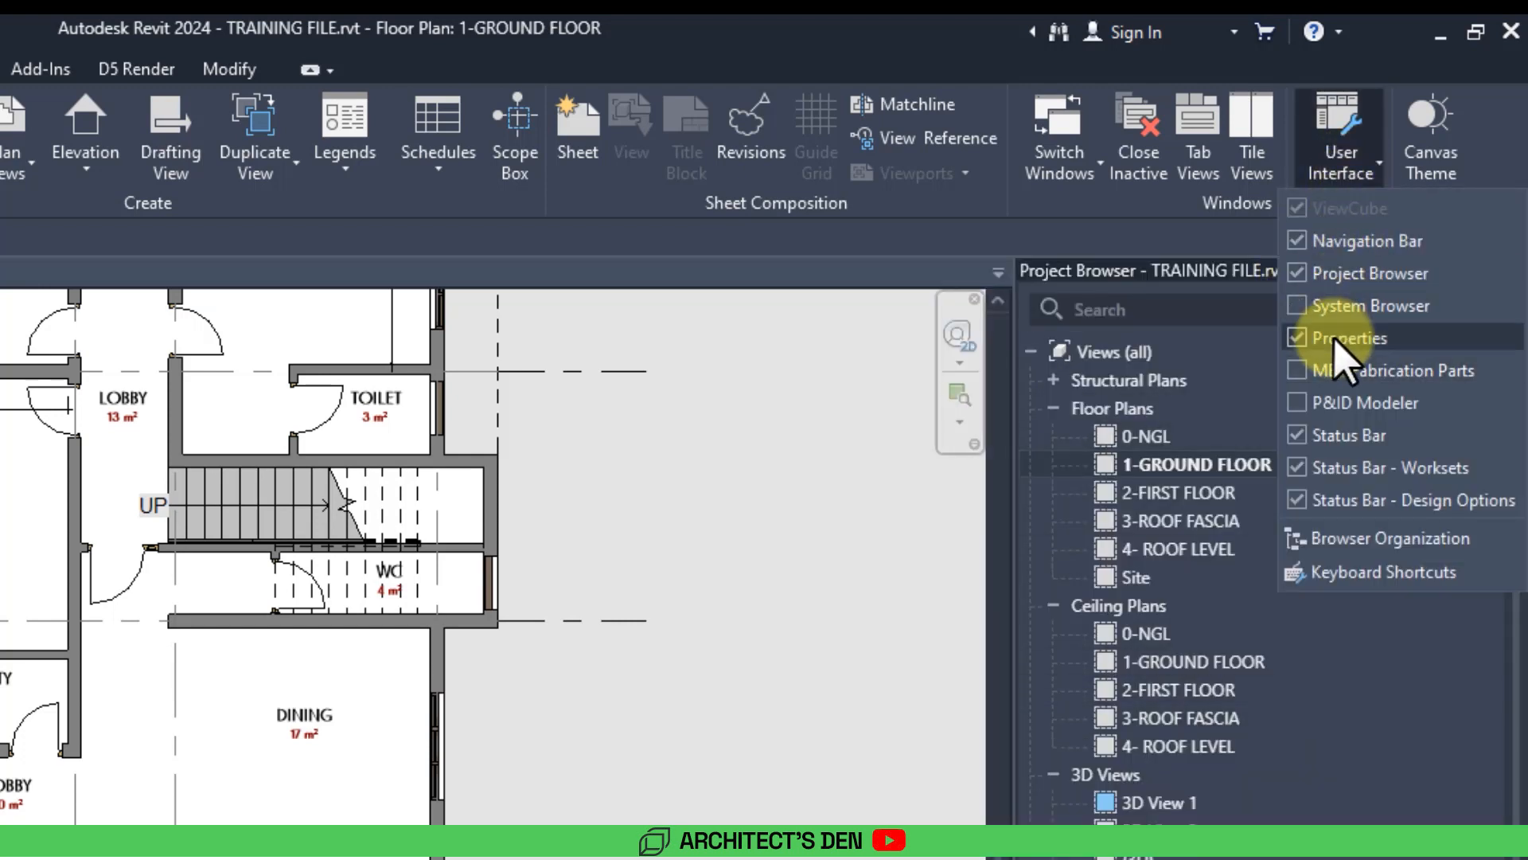
{"action": "left_click", "coordinate": [835, 668]}
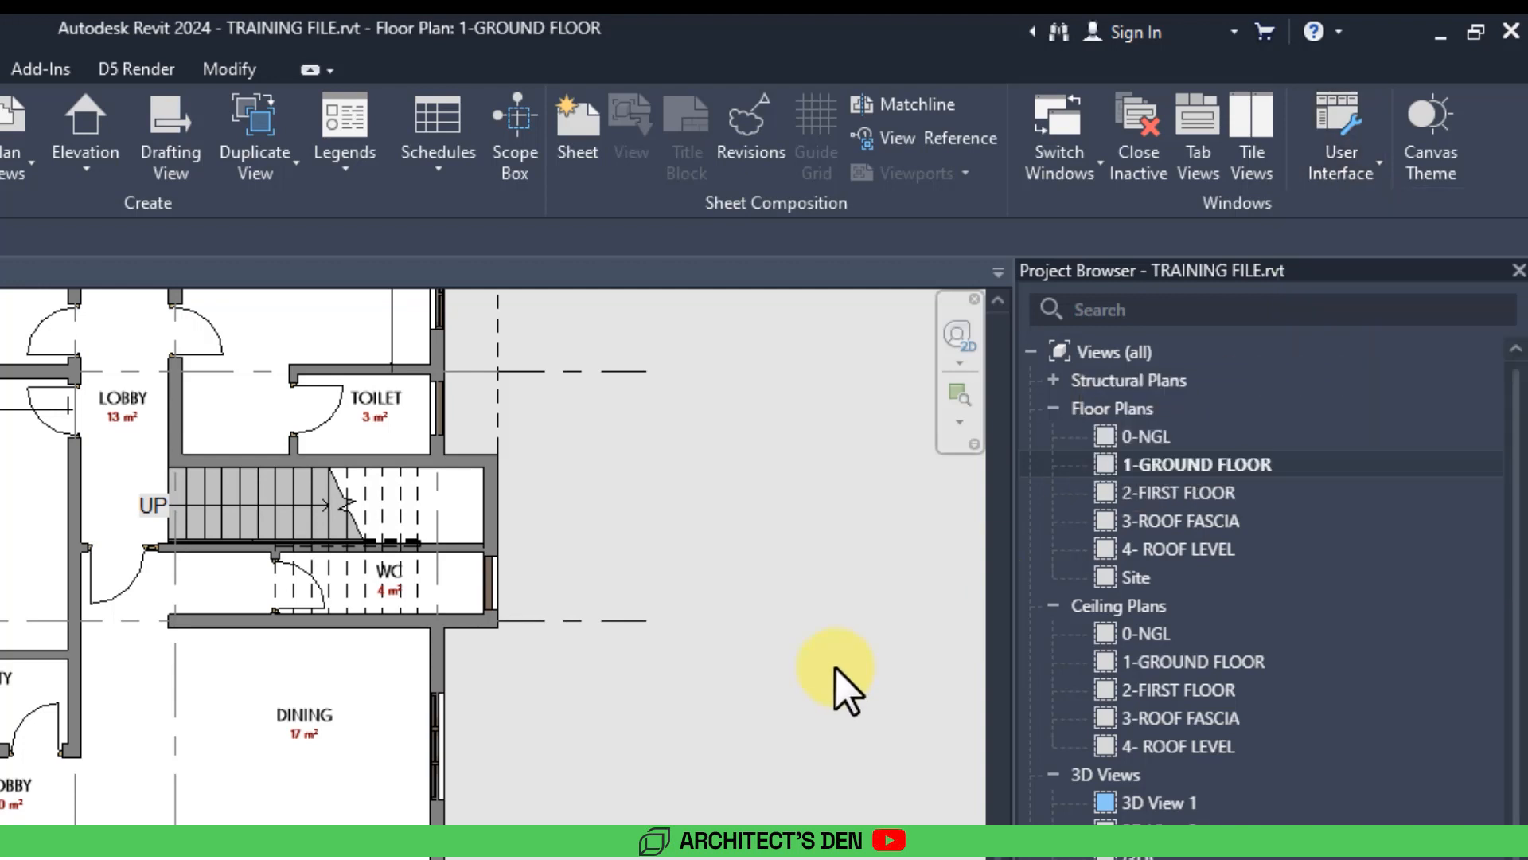
{"action": "left_click_drag", "start_coordinate": [1013, 481], "coordinate": [1172, 468]}
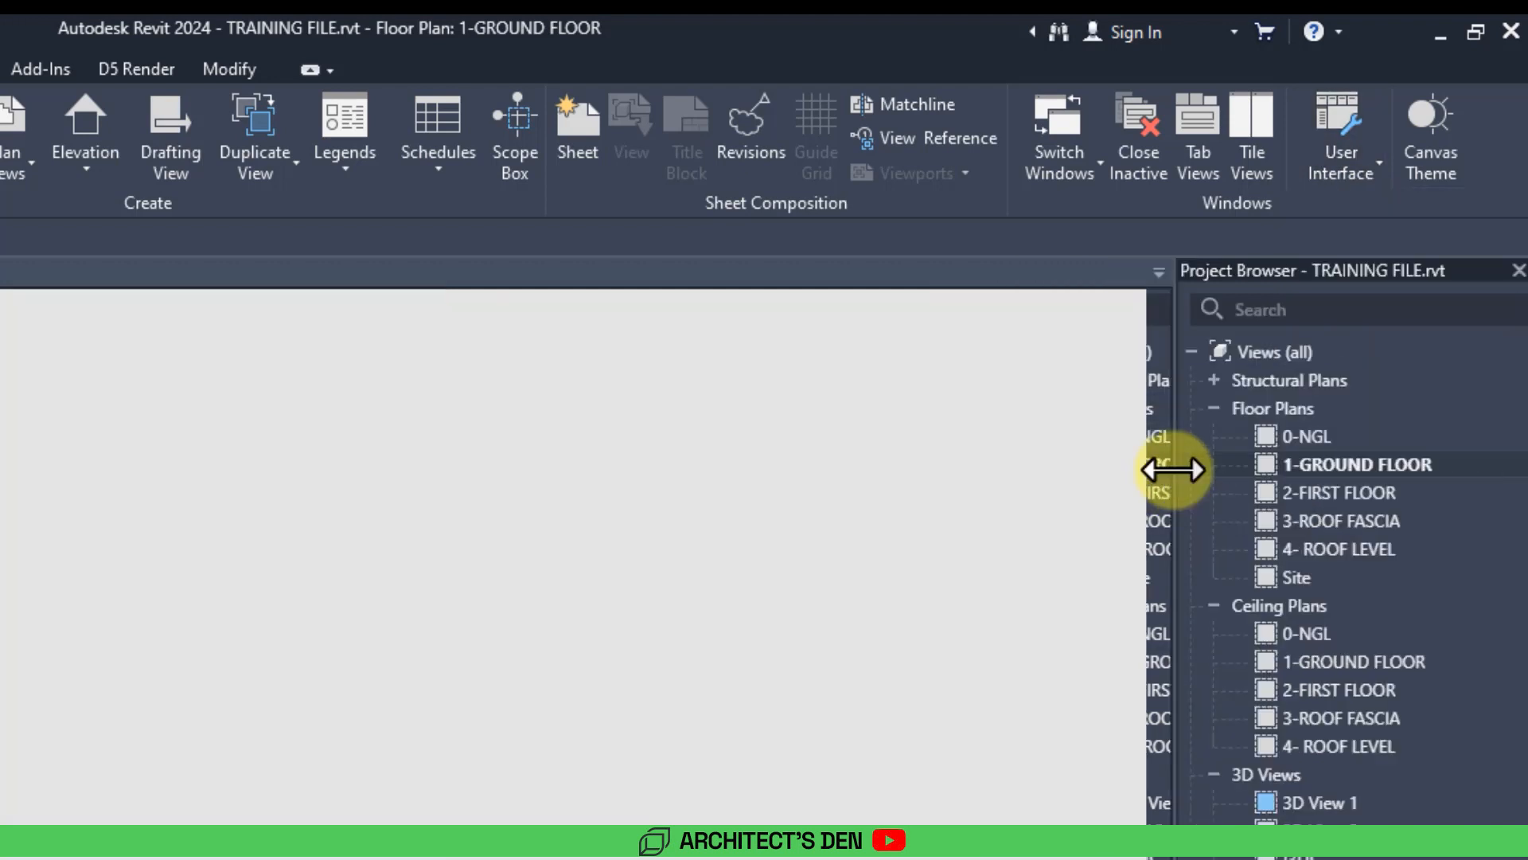
Examine the layout of the ground floor plan.
{"action": "middle_click_drag", "start_coordinate": [398, 581], "coordinate": [386, 768]}
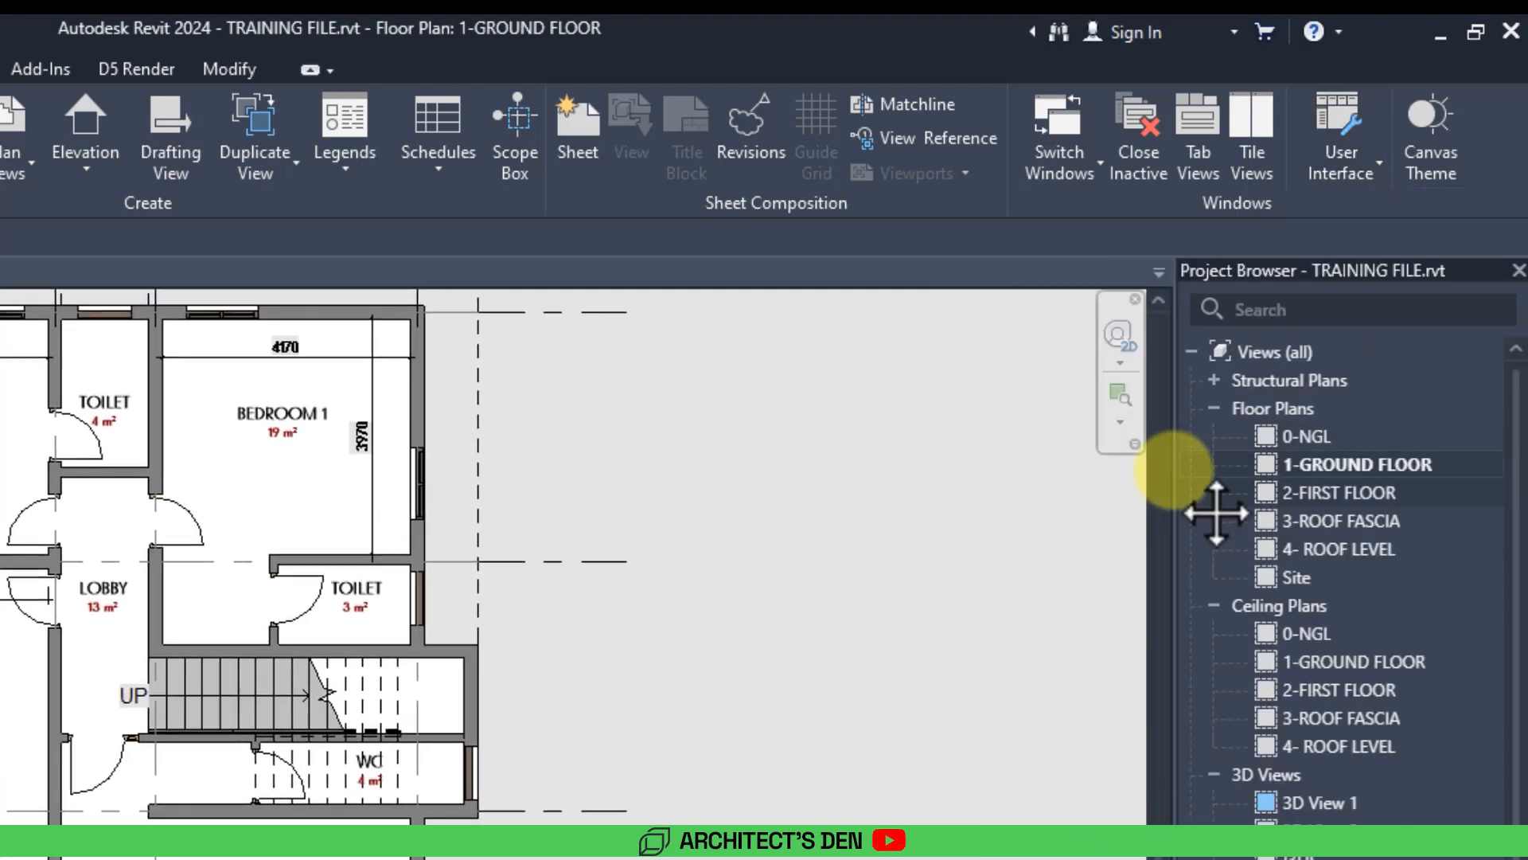
{"action": "scroll", "coordinate": [453, 820], "scroll_direction": "down", "scroll_amount": 2}
{"action": "middle_click_drag", "start_coordinate": [1022, 828], "coordinate": [933, 819]}
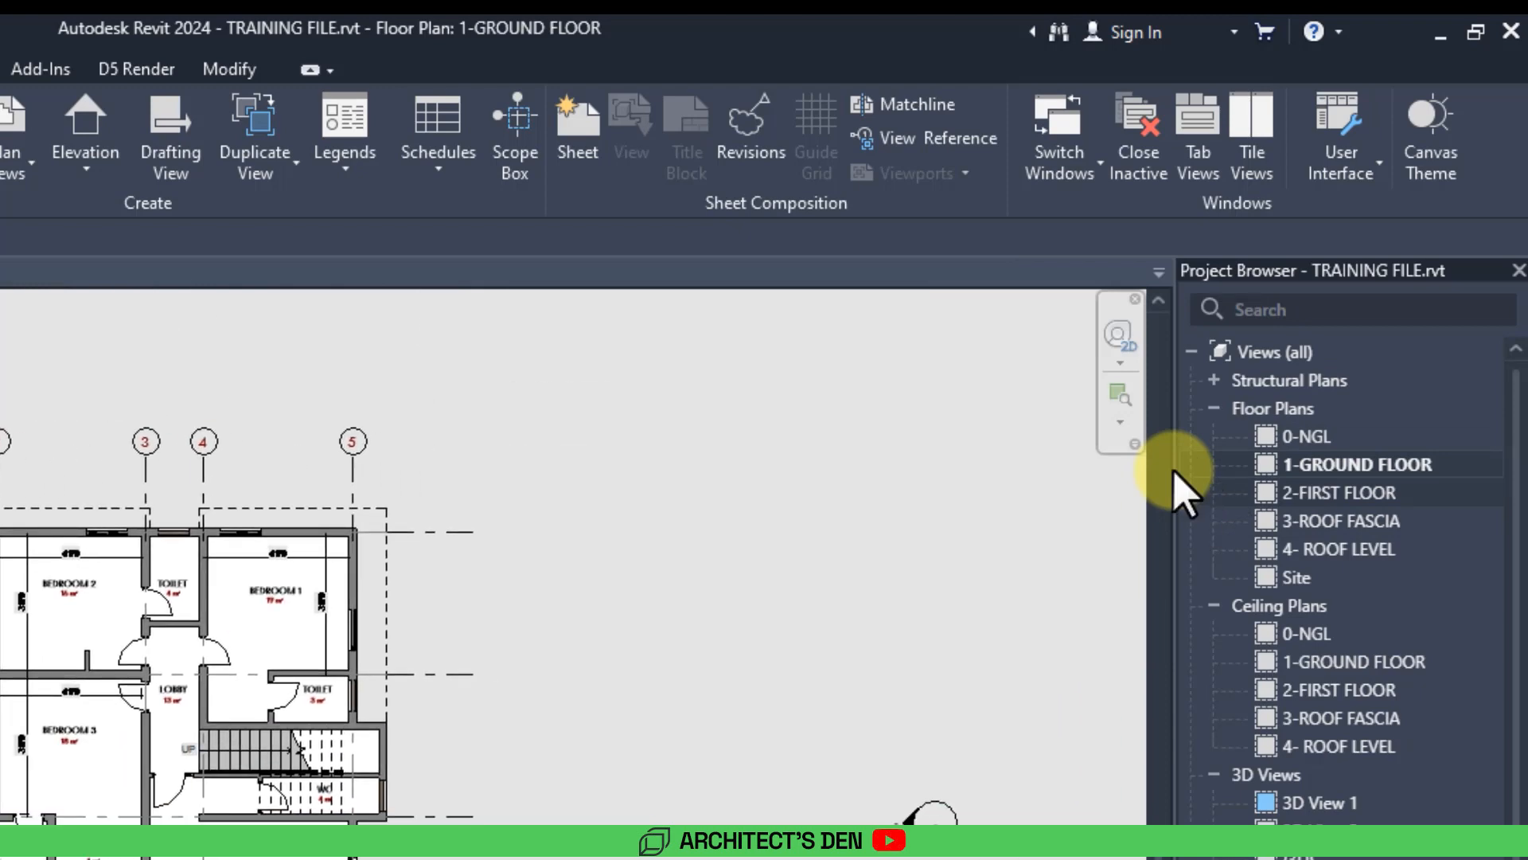
{"action": "scroll", "coordinate": [263, 796], "scroll_direction": "up", "scroll_amount": 4}
{"action": "scroll", "coordinate": [310, 820], "scroll_direction": "down", "scroll_amount": 2}
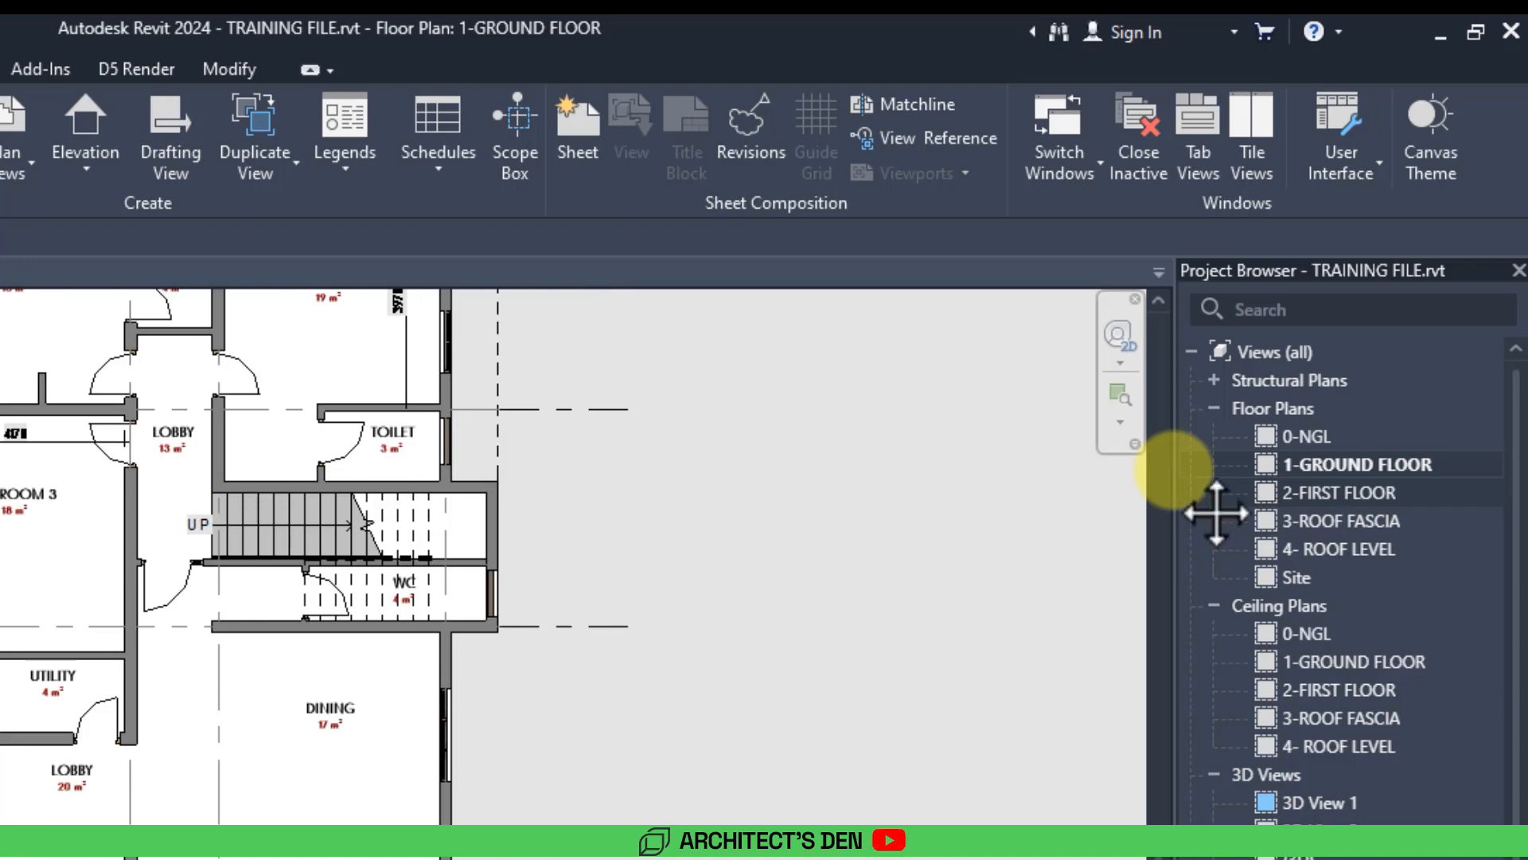
{"action": "middle_click_drag", "start_coordinate": [149, 662], "coordinate": [2, 834]}
{"action": "scroll", "coordinate": [2, 834], "scroll_direction": "down", "scroll_amount": 1}
{"action": "middle_click_drag", "start_coordinate": [143, 645], "coordinate": [283, 666]}
{"action": "scroll", "coordinate": [209, 820], "scroll_direction": "up", "scroll_amount": 2}
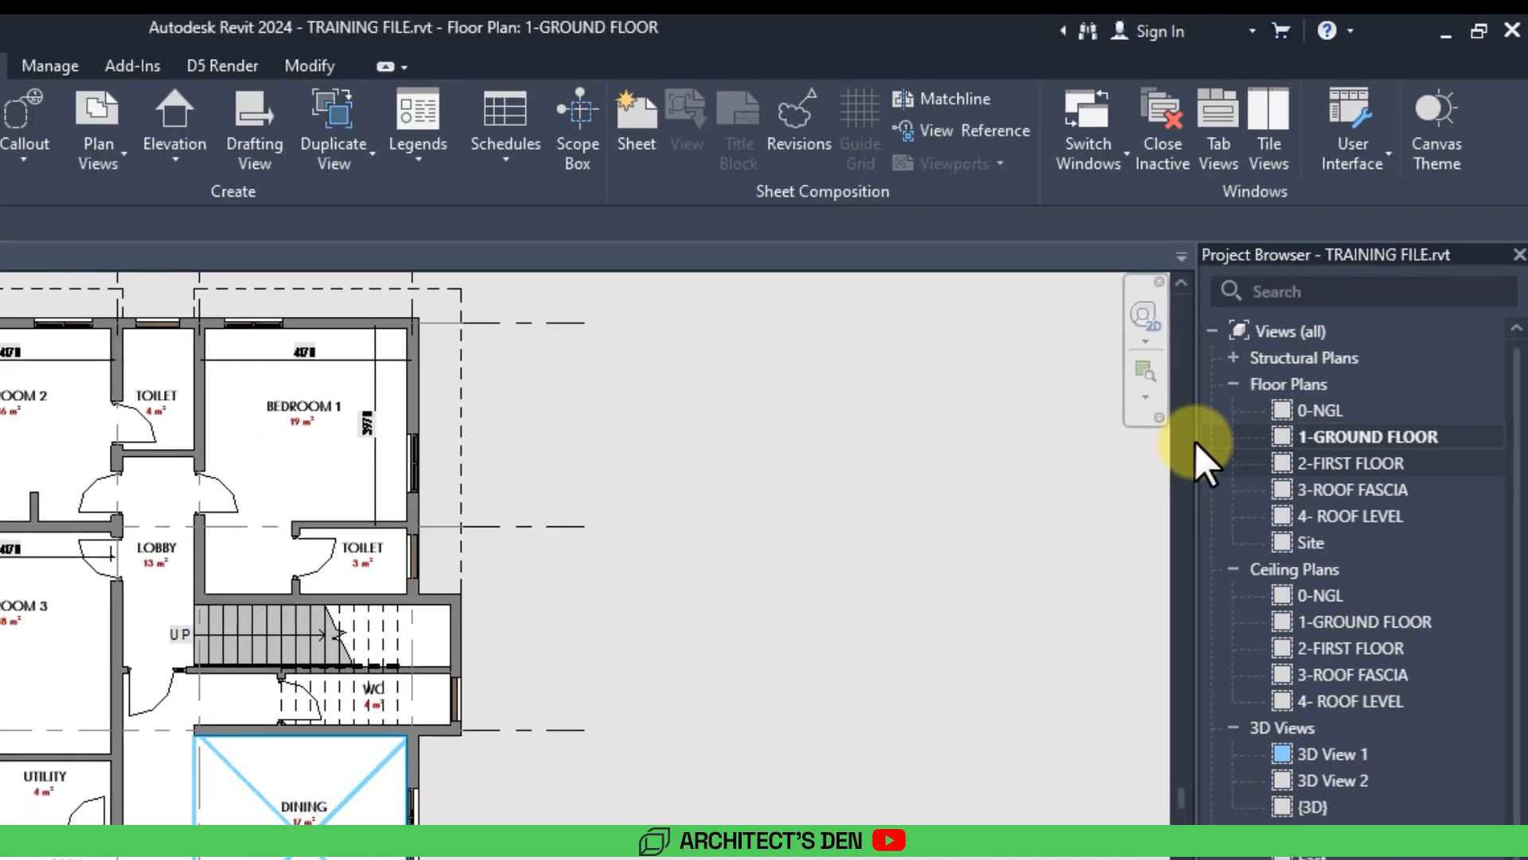
{"action": "middle_click_drag", "start_coordinate": [723, 608], "coordinate": [723, 560]}
{"action": "scroll", "coordinate": [723, 633], "scroll_direction": "up", "scroll_amount": 1}
{"action": "scroll", "coordinate": [754, 620], "scroll_direction": "up", "scroll_amount": 1}
{"action": "middle_click_drag", "start_coordinate": [755, 620], "coordinate": [807, 609]}
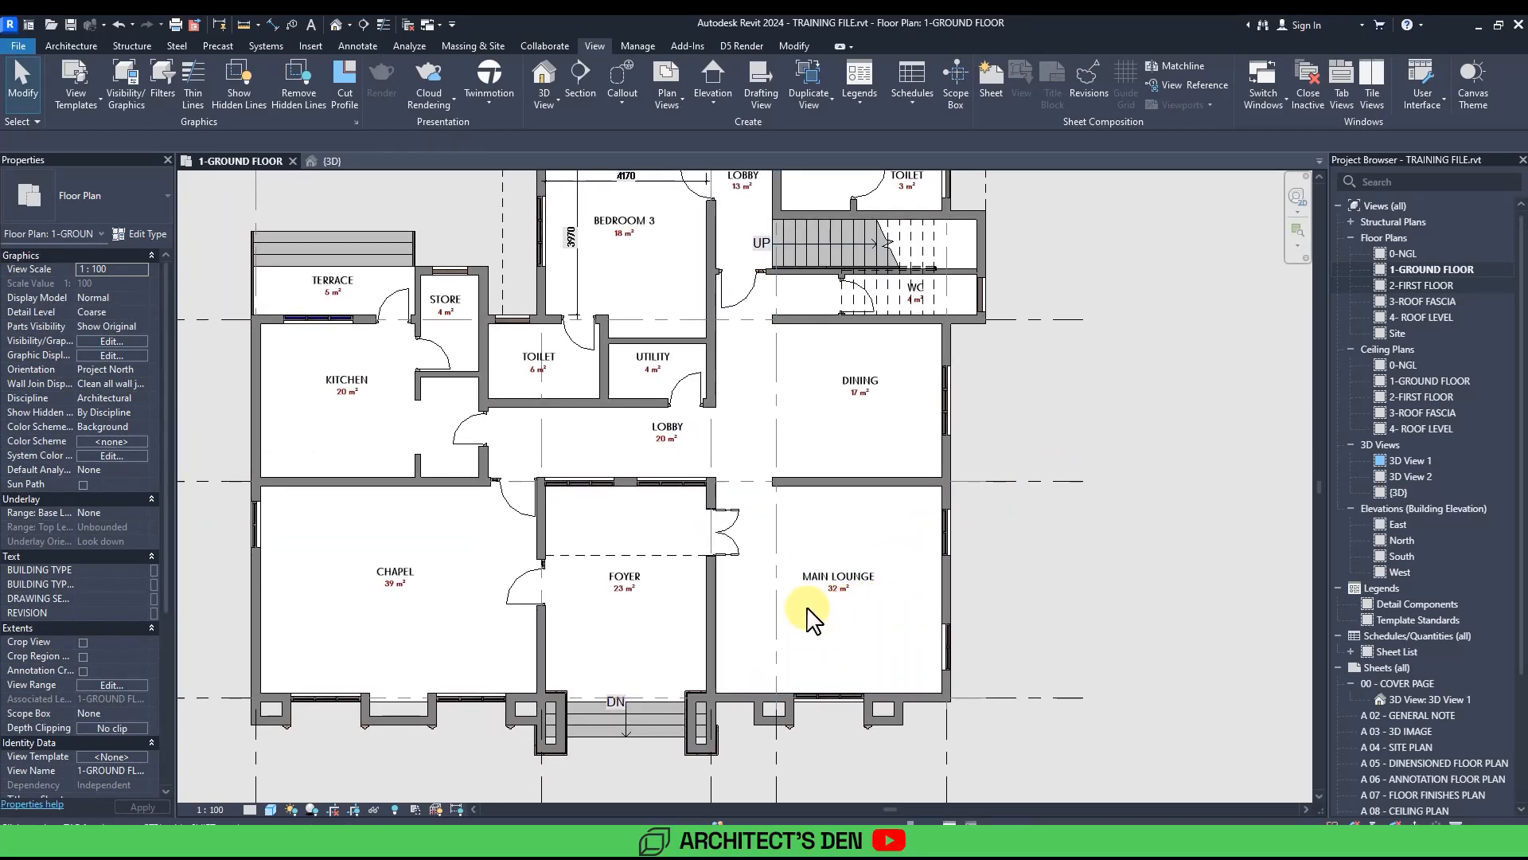
{"action": "middle_click_drag", "start_coordinate": [815, 542], "coordinate": [841, 576]}
{"action": "scroll", "coordinate": [862, 545], "scroll_direction": "down", "scroll_amount": 1}
{"action": "scroll", "coordinate": [862, 544], "scroll_direction": "down", "scroll_amount": 1}
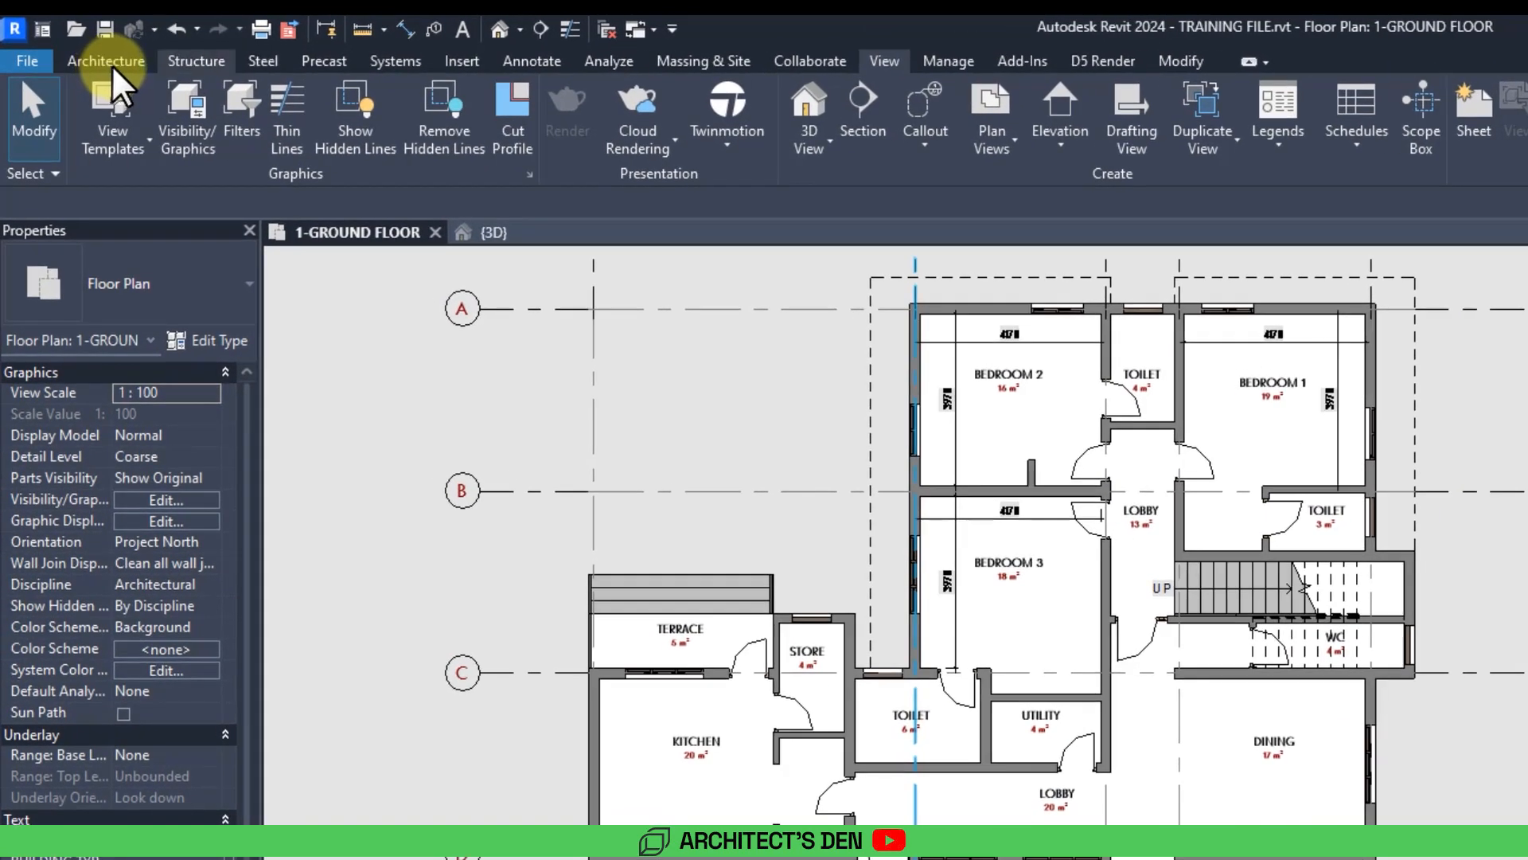
Start the Component tool from the Architecture tools and open Load Family.
{"action": "left_click", "coordinate": [116, 67]}
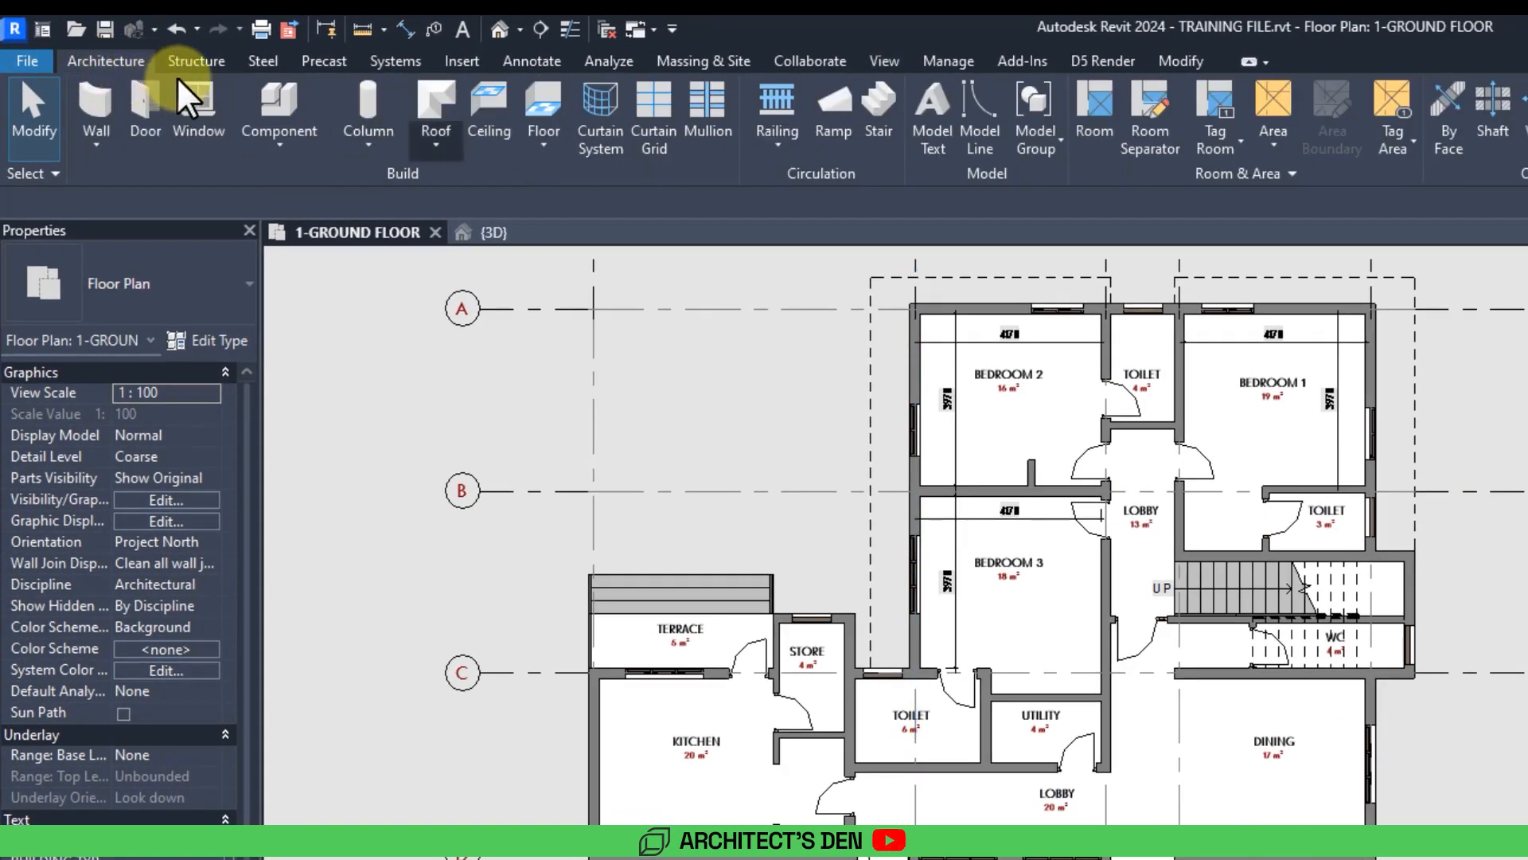
{"action": "left_click", "coordinate": [280, 108]}
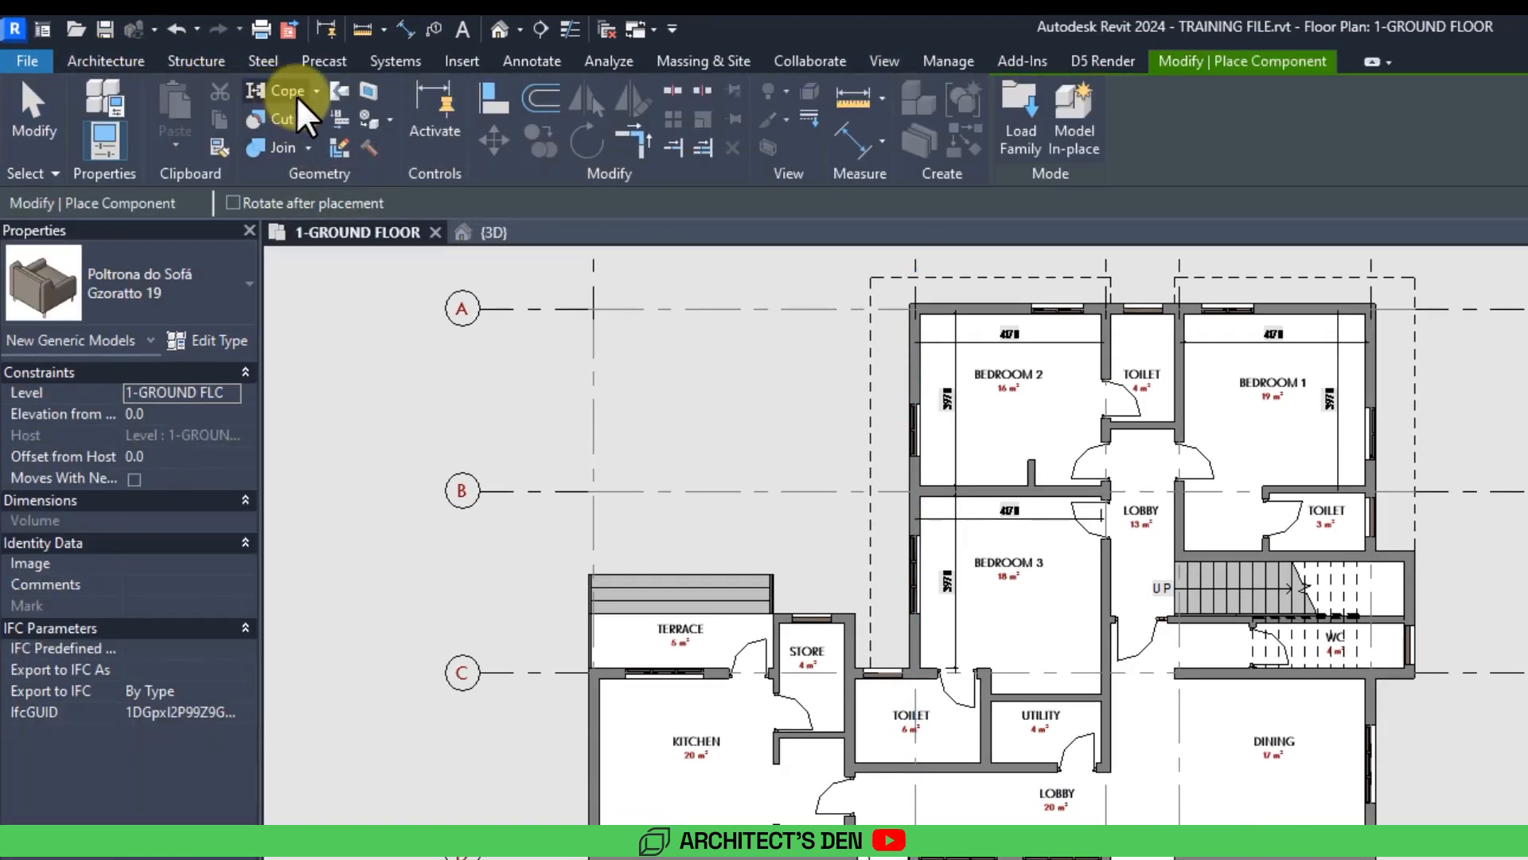
{"action": "left_click", "coordinate": [1023, 146]}
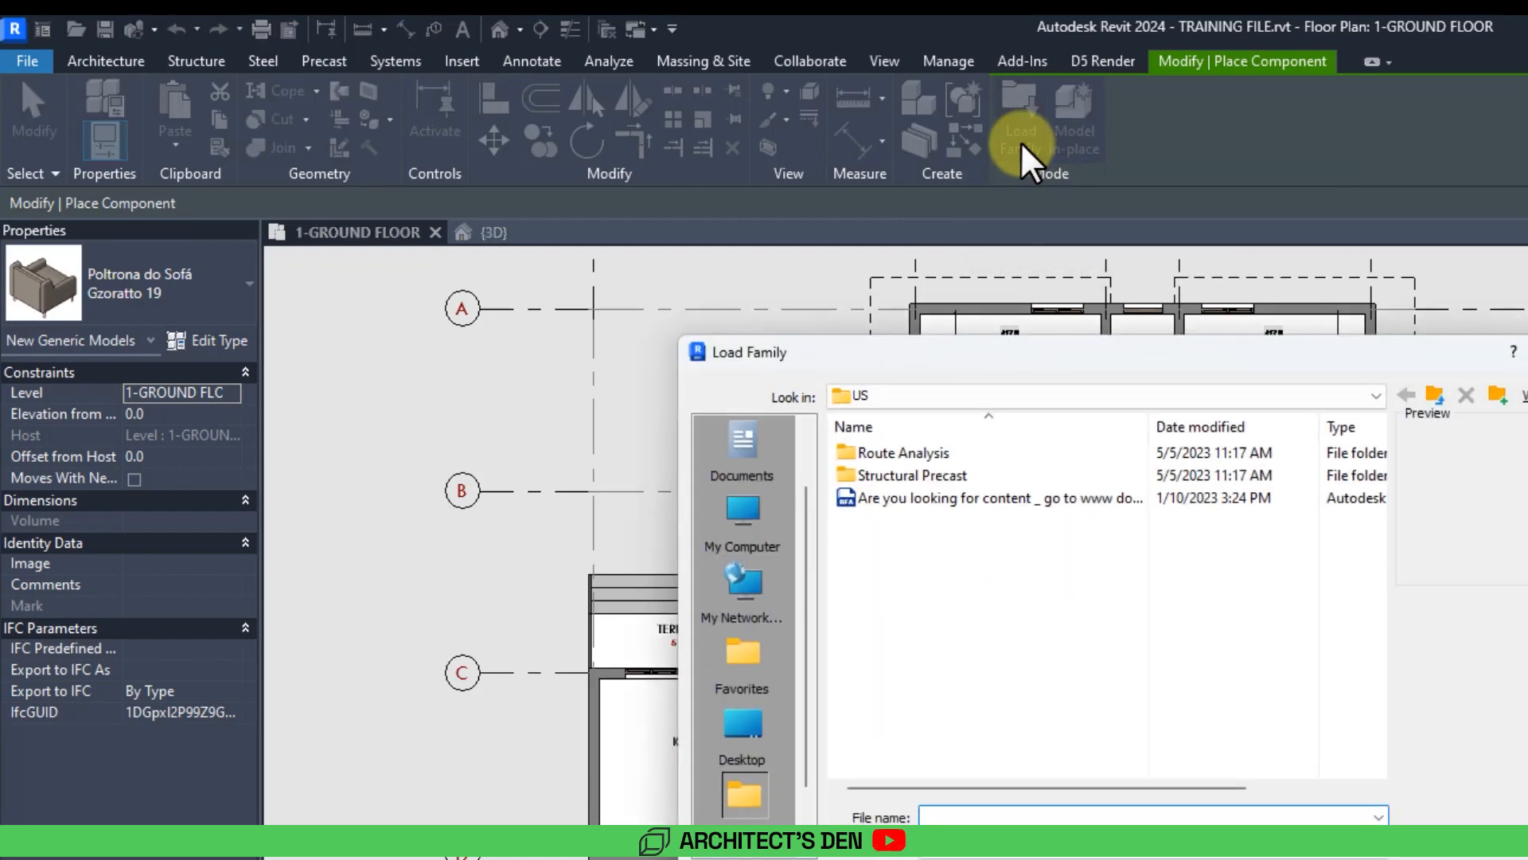
Browse to the Furniture > Sofas folder of the Revit library on New Volume (E:).
{"action": "left_click", "coordinate": [753, 739]}
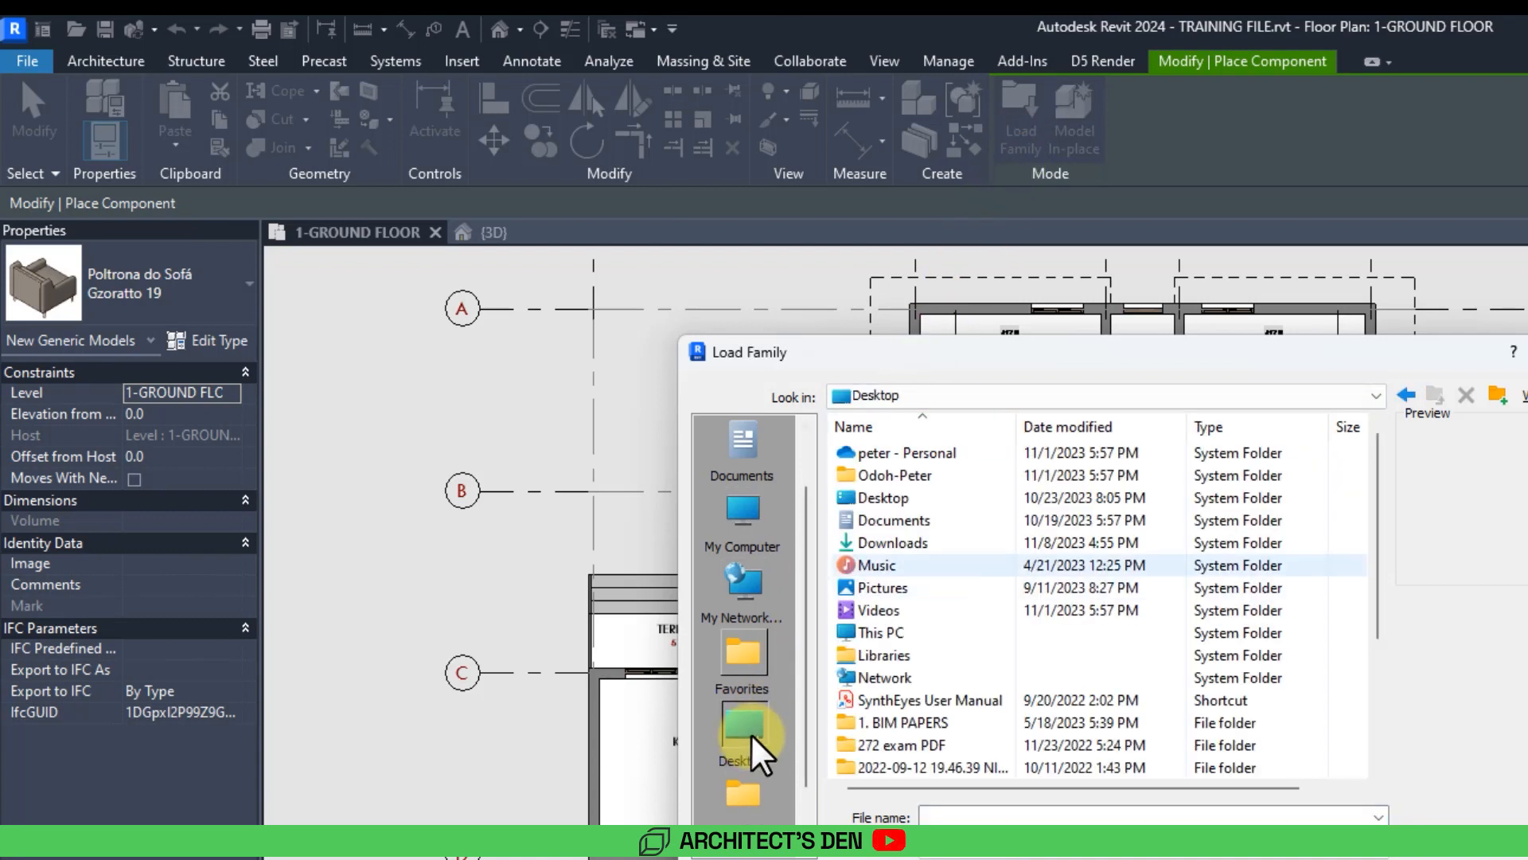
{"action": "double_click", "coordinate": [882, 635]}
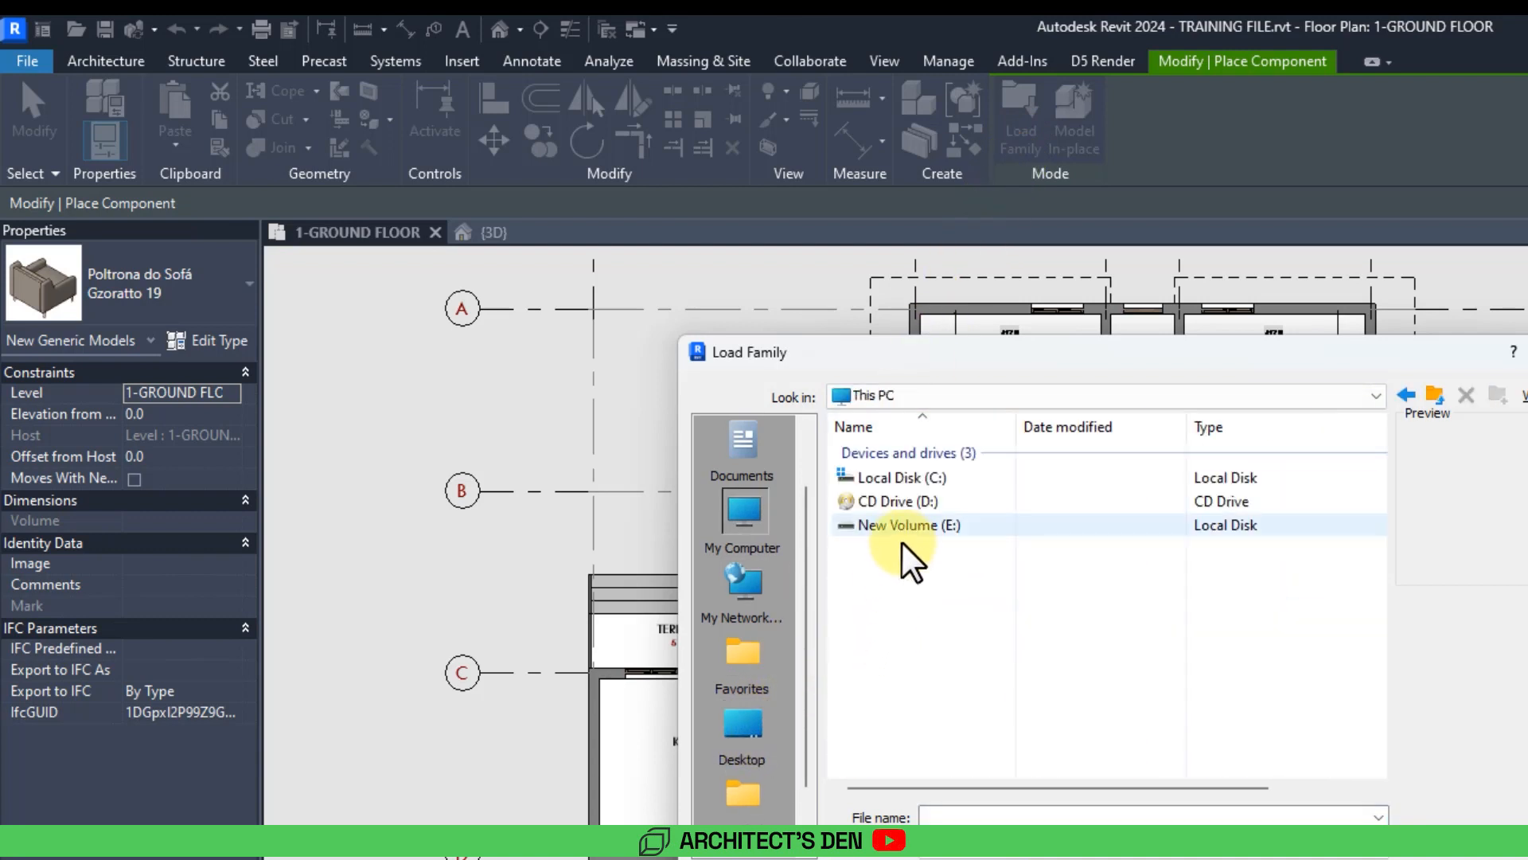
{"action": "double_click", "coordinate": [901, 528]}
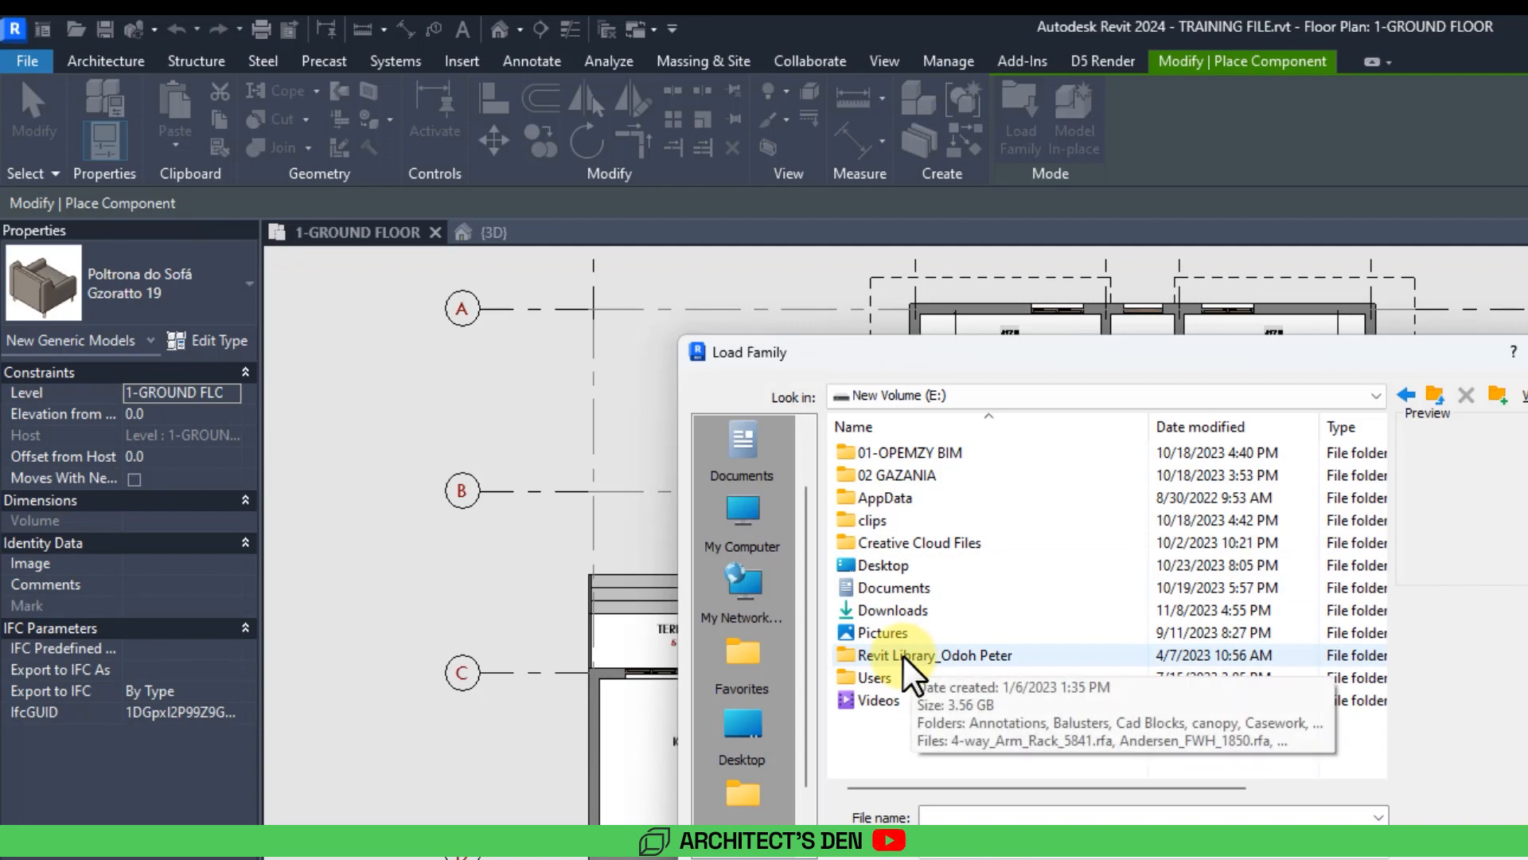
{"action": "double_click", "coordinate": [903, 655]}
{"action": "scroll", "coordinate": [843, 621], "scroll_direction": "down", "scroll_amount": 5}
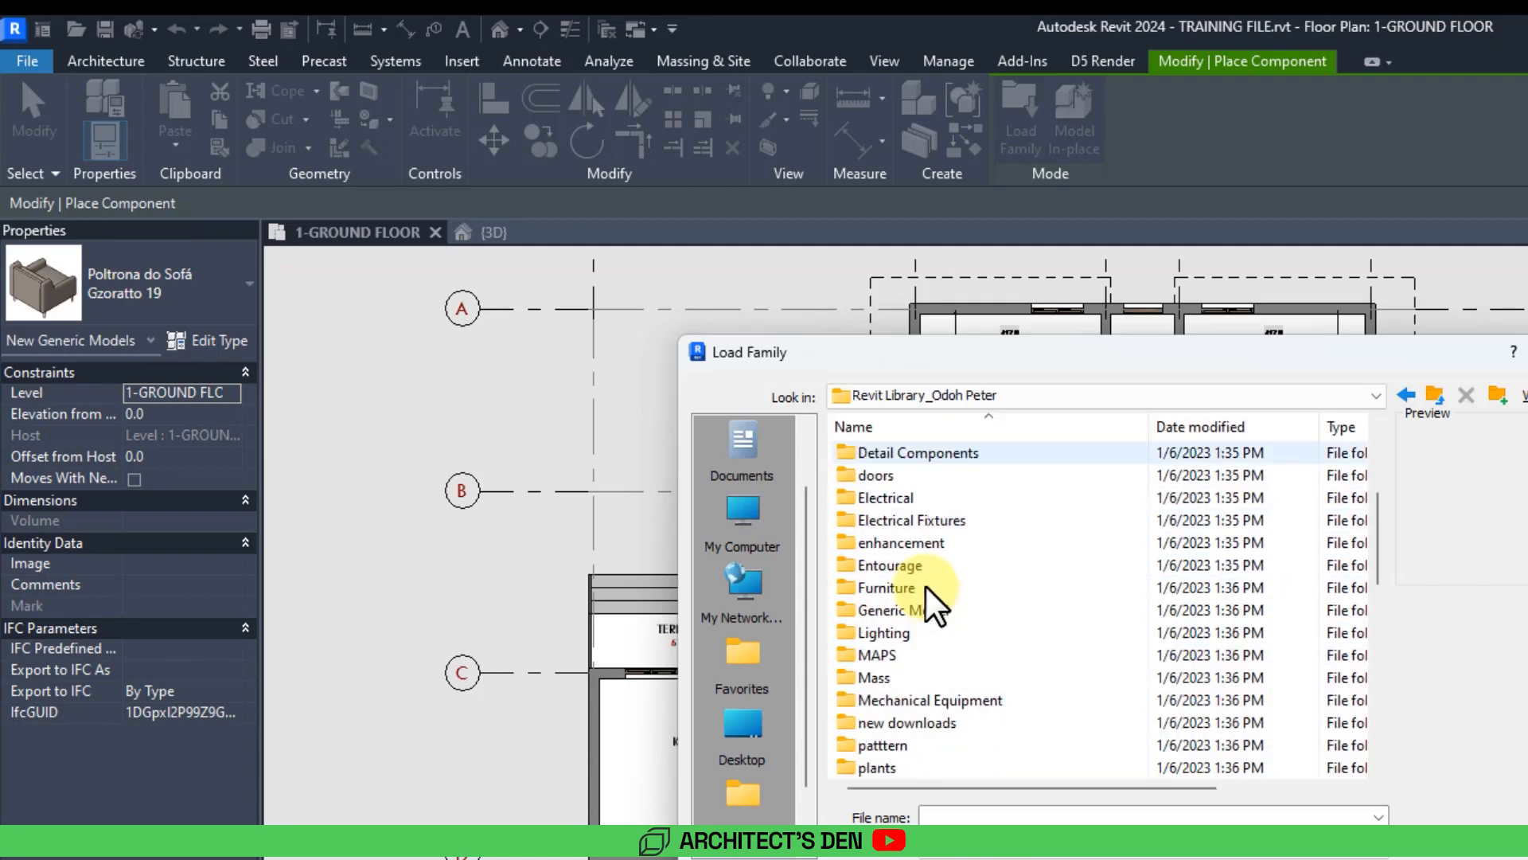
{"action": "scroll", "coordinate": [936, 609], "scroll_direction": "down", "scroll_amount": 7}
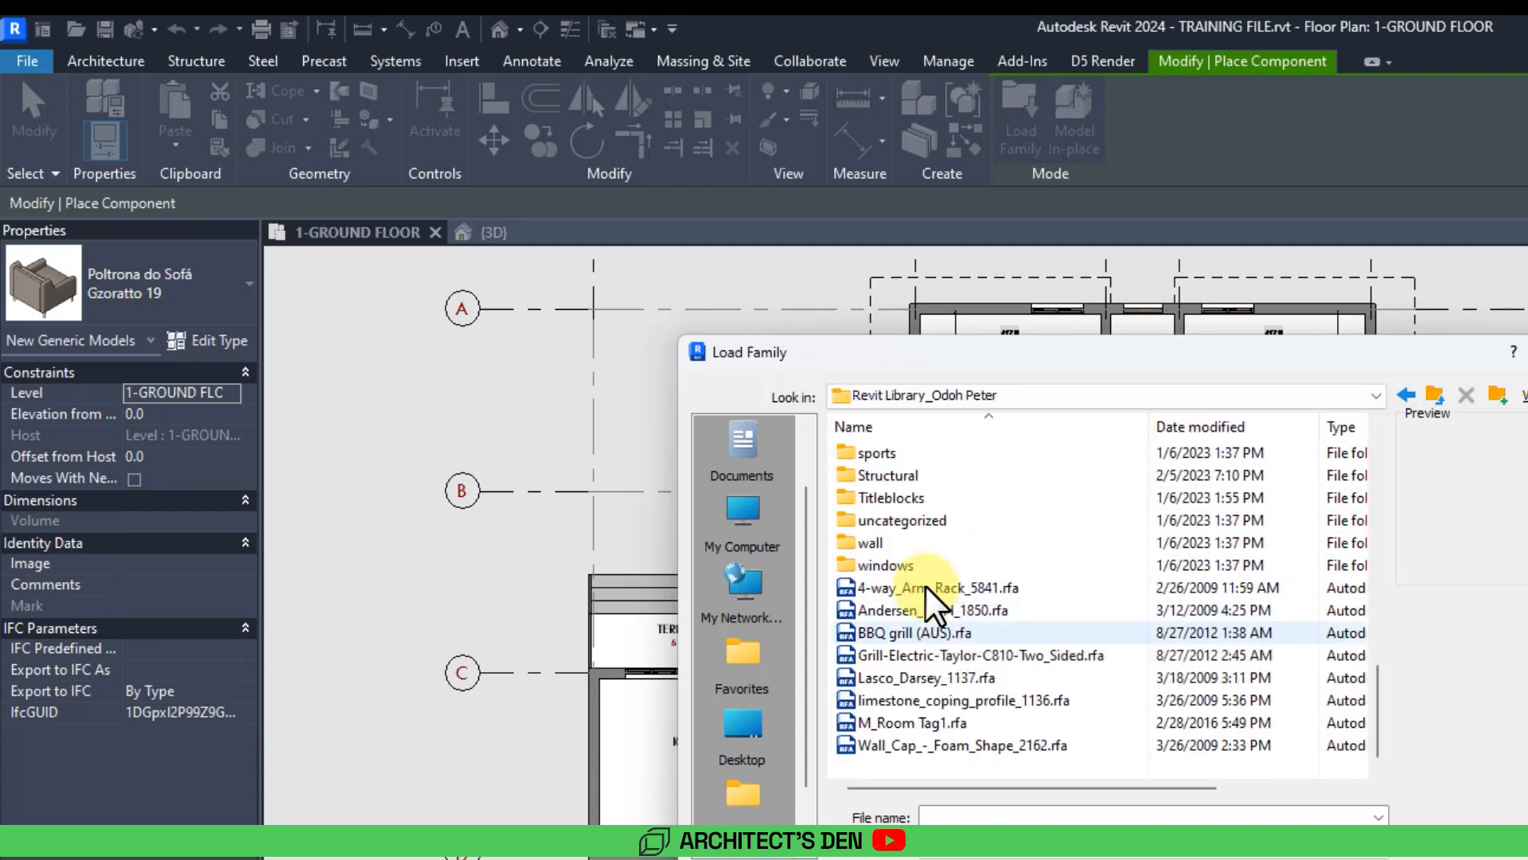
{"action": "scroll", "coordinate": [935, 609], "scroll_direction": "up", "scroll_amount": 4}
{"action": "scroll", "coordinate": [936, 609], "scroll_direction": "up", "scroll_amount": 6}
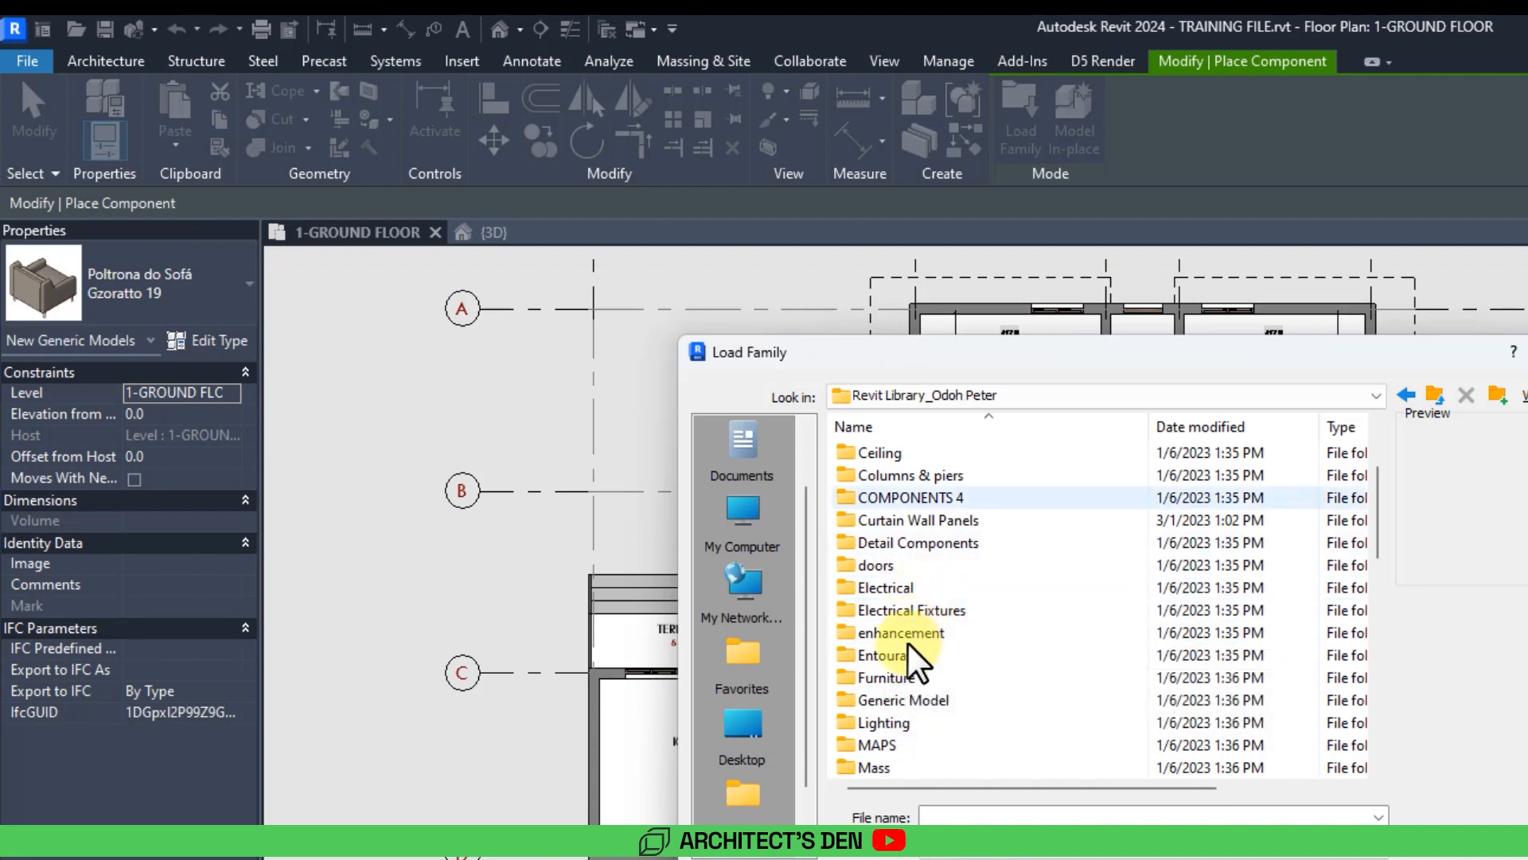
{"action": "double_click", "coordinate": [891, 678]}
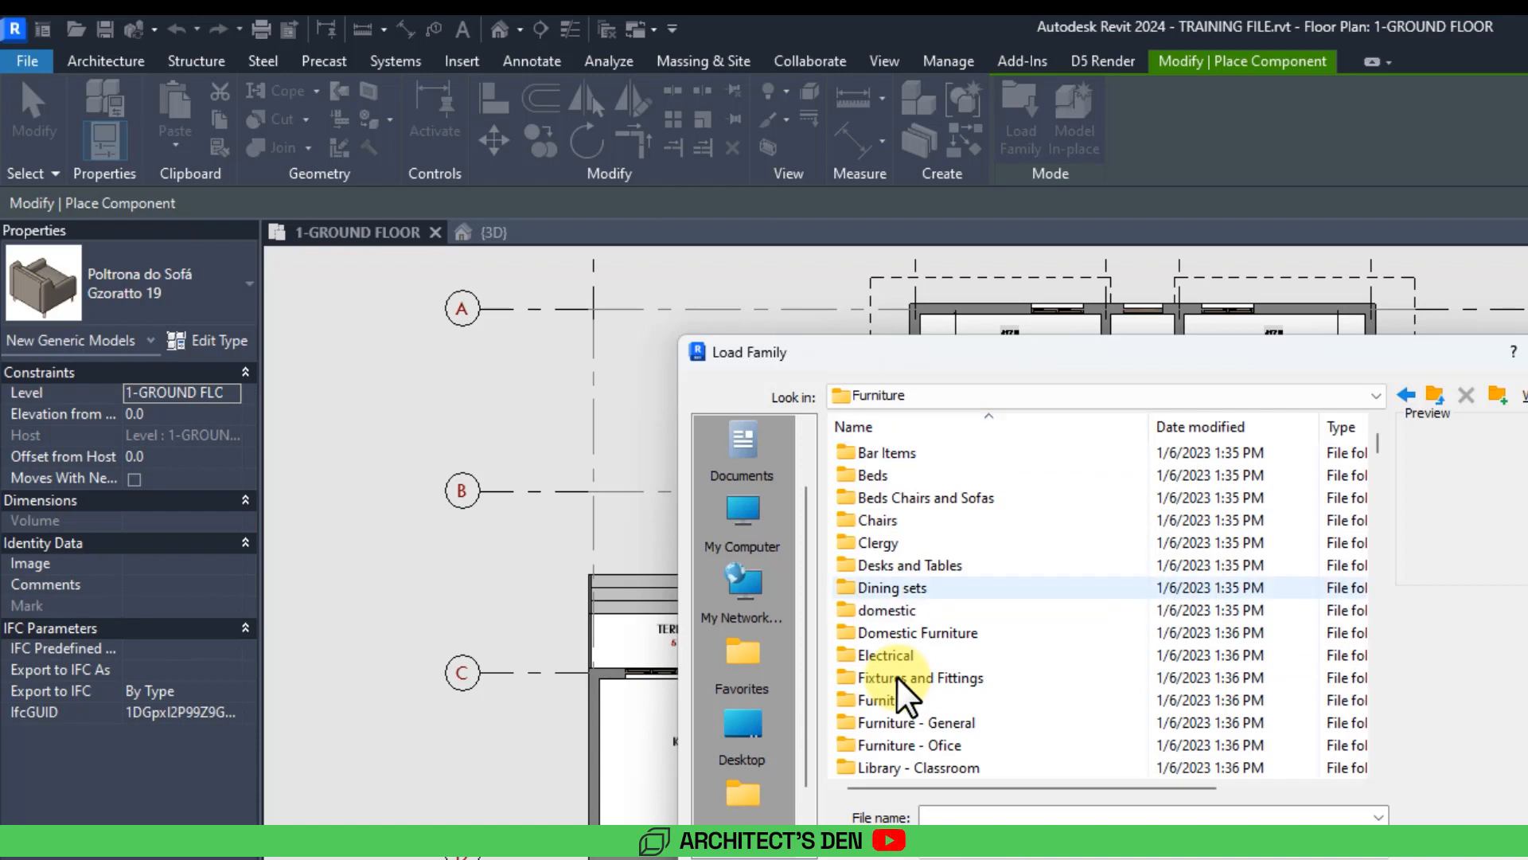
{"action": "scroll", "coordinate": [899, 679], "scroll_direction": "down", "scroll_amount": 2}
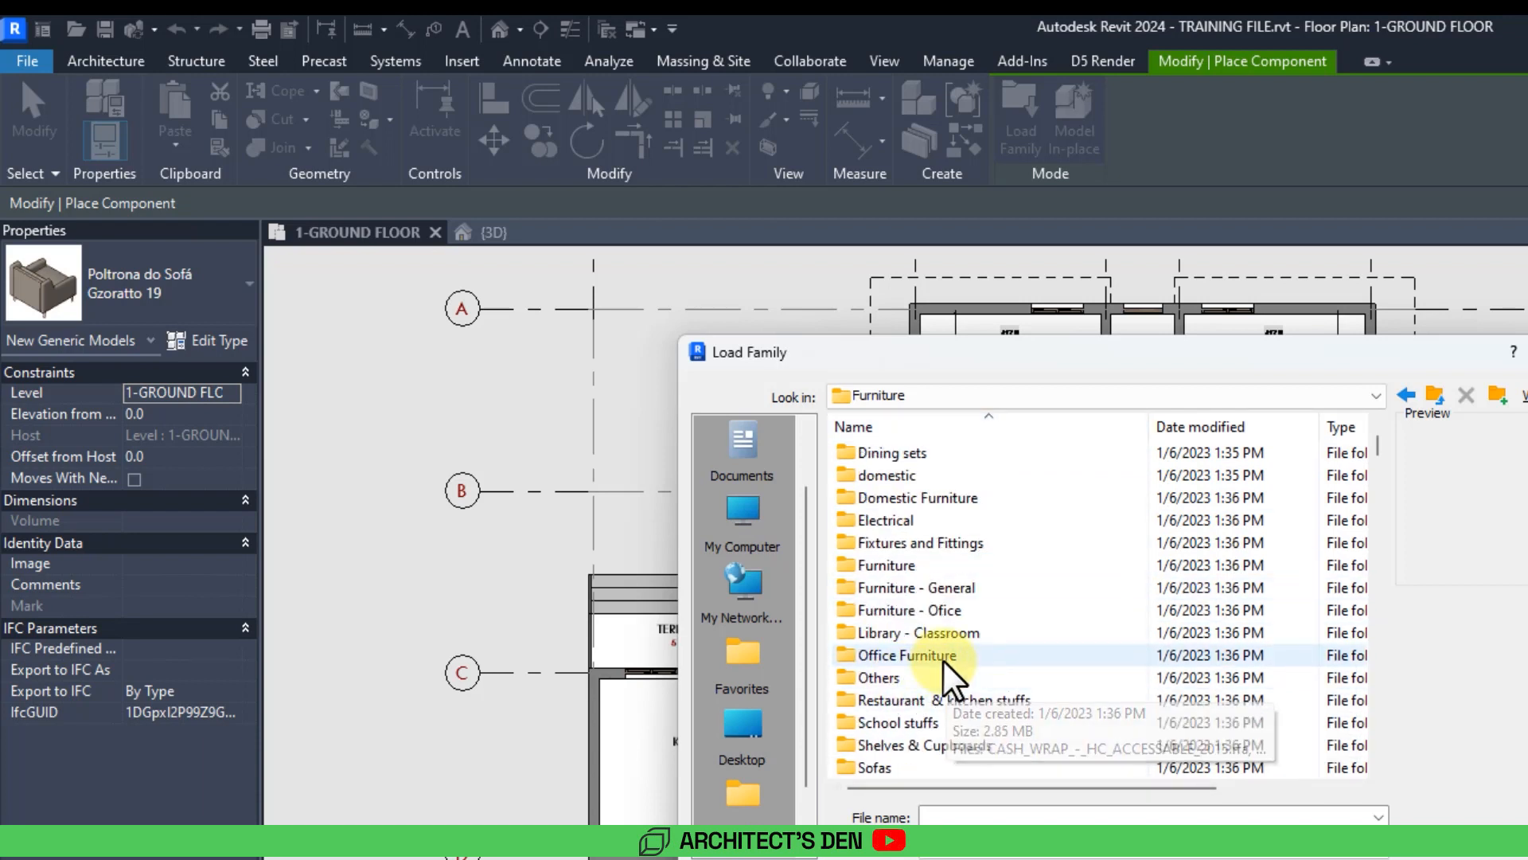
{"action": "scroll", "coordinate": [945, 661], "scroll_direction": "down", "scroll_amount": 1}
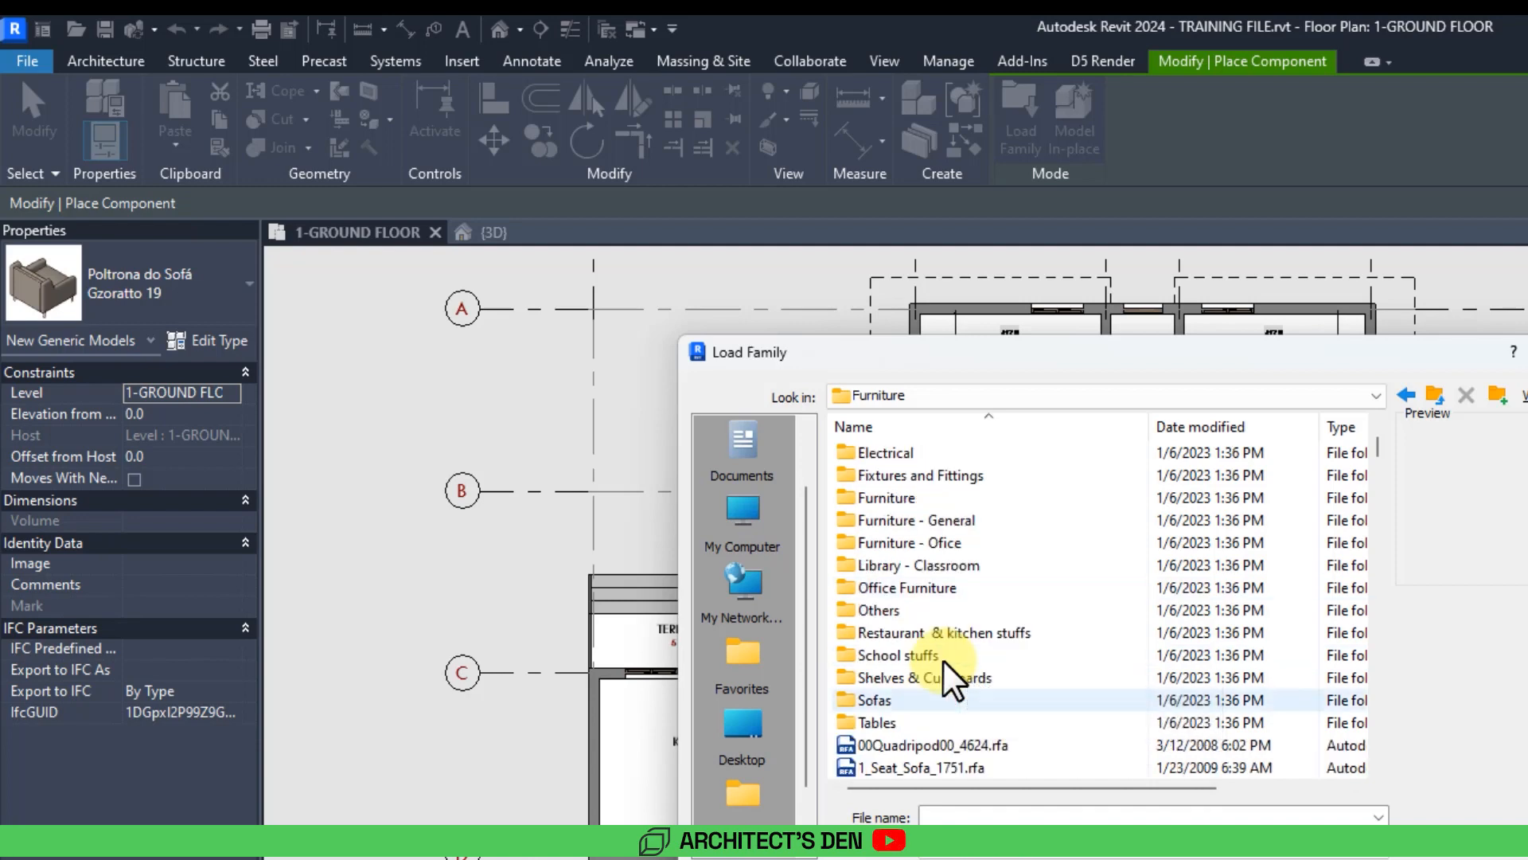
{"action": "double_click", "coordinate": [884, 700]}
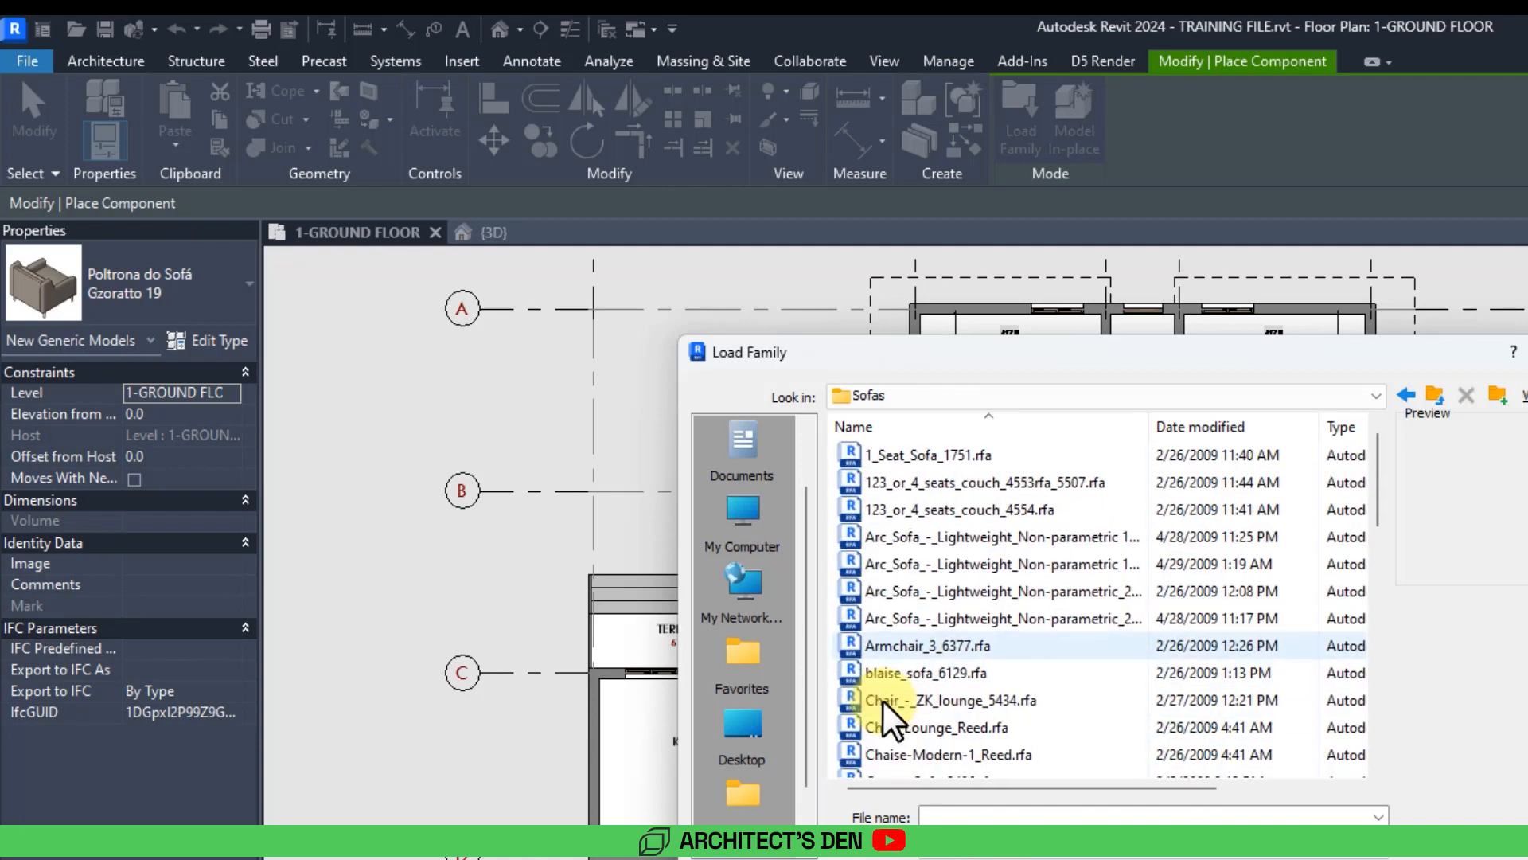
Review the sofa family thumbnails in the Sofas folder.
{"action": "scroll", "coordinate": [893, 717], "scroll_direction": "up", "scroll_amount": 3, "text": "ctrl"}
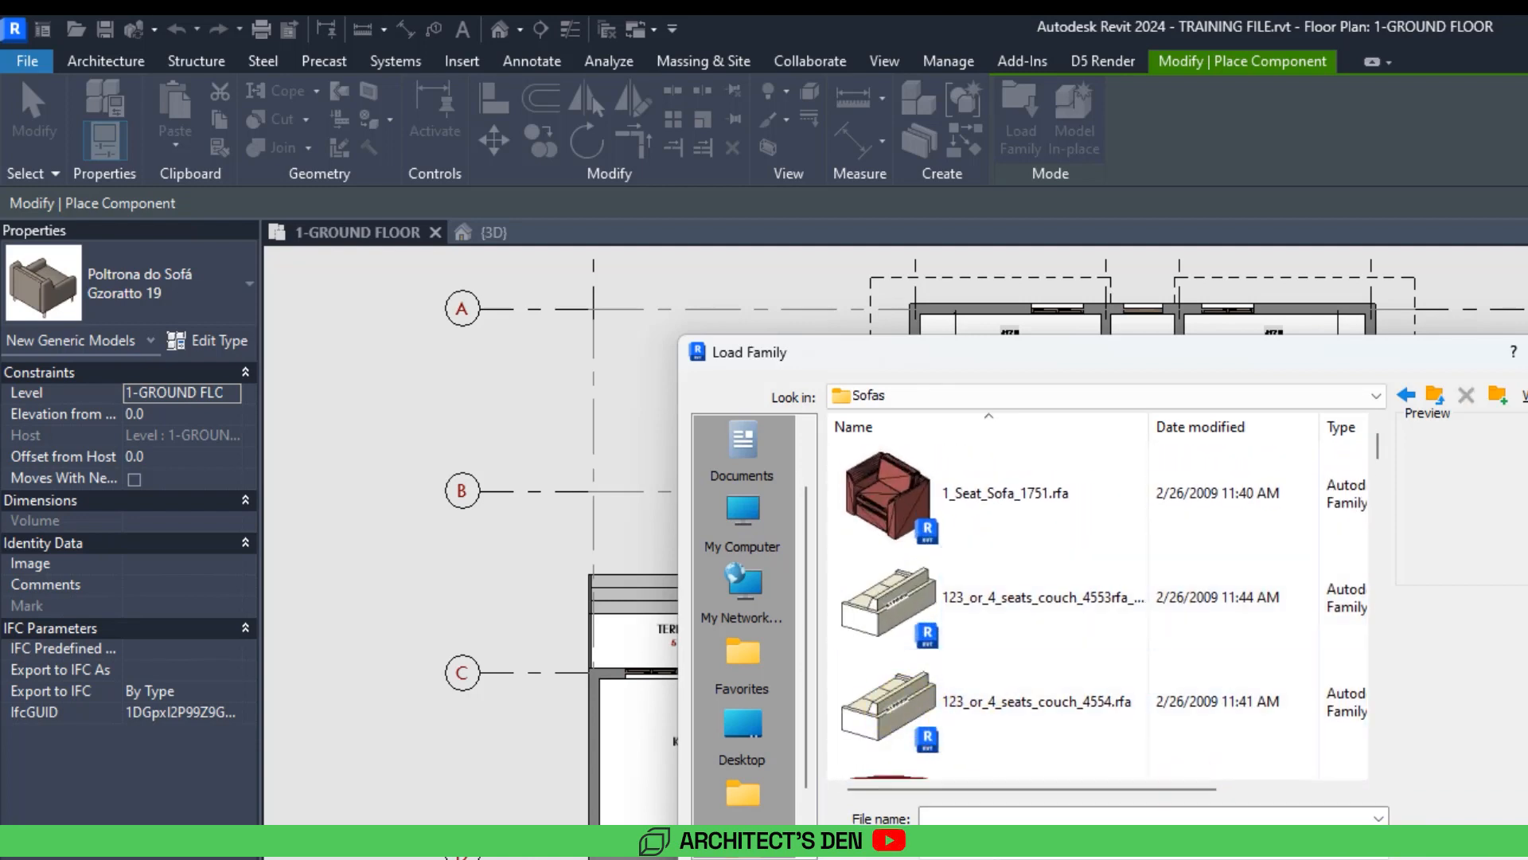
{"action": "left_click_drag", "start_coordinate": [1011, 351], "coordinate": [758, 249]}
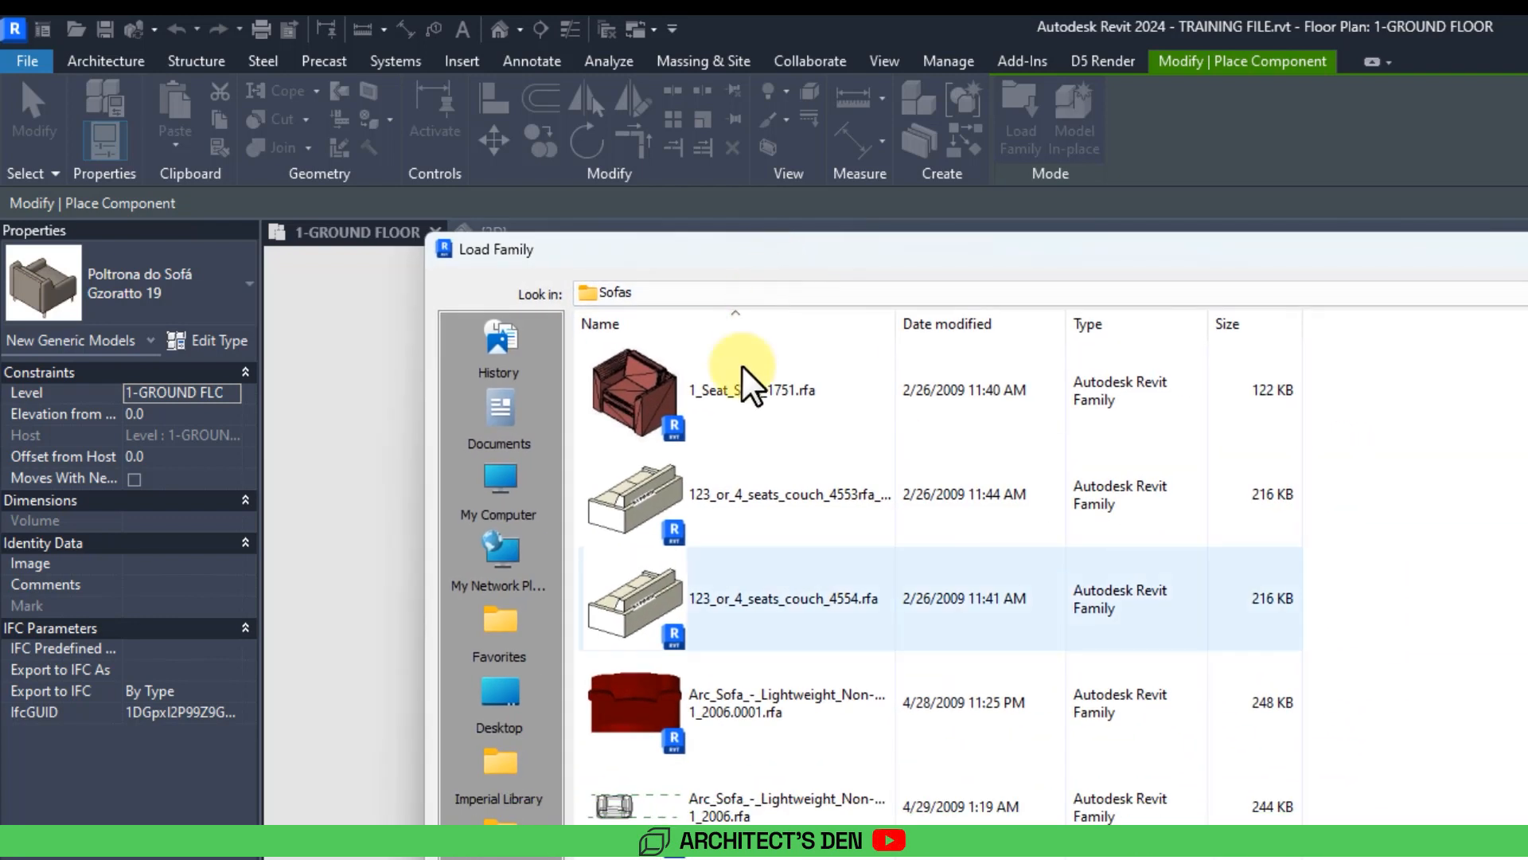
{"action": "left_click", "coordinate": [676, 591]}
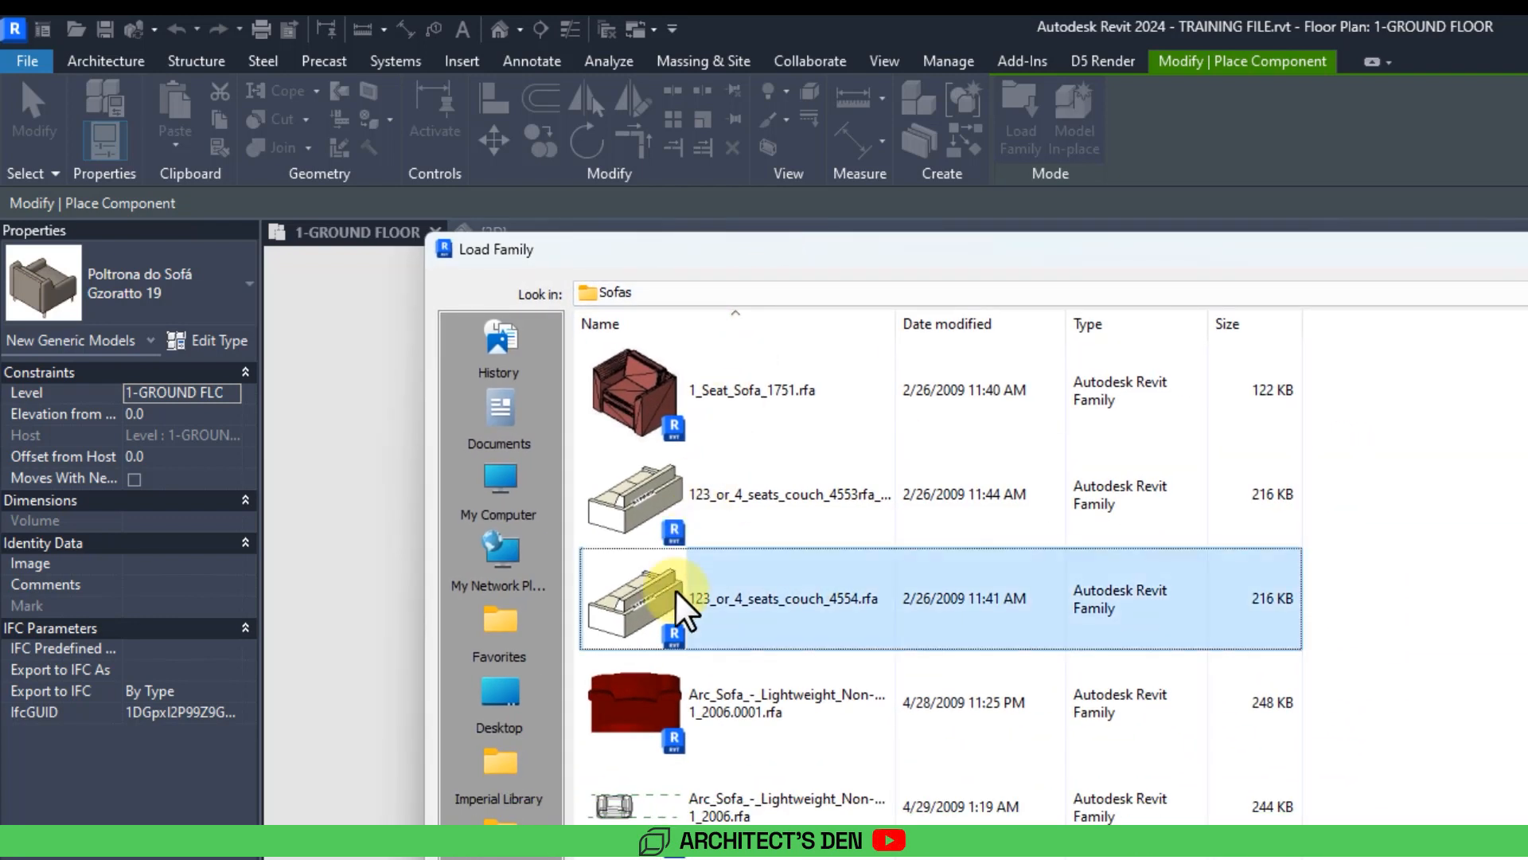
{"action": "scroll", "coordinate": [680, 609], "scroll_direction": "down", "scroll_amount": 1}
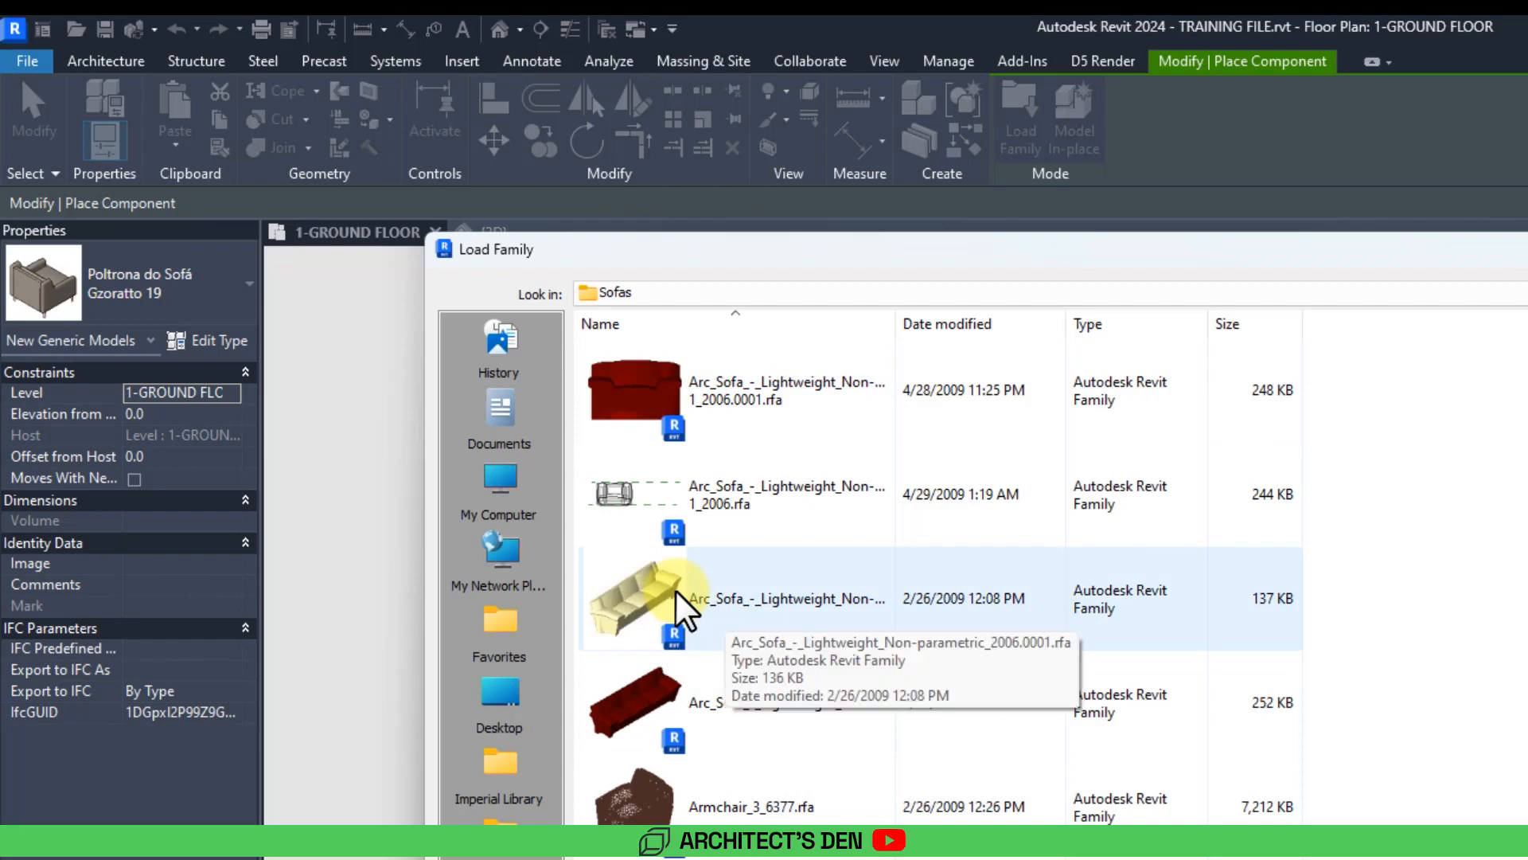
{"action": "scroll", "coordinate": [727, 655], "scroll_direction": "up", "scroll_amount": 1}
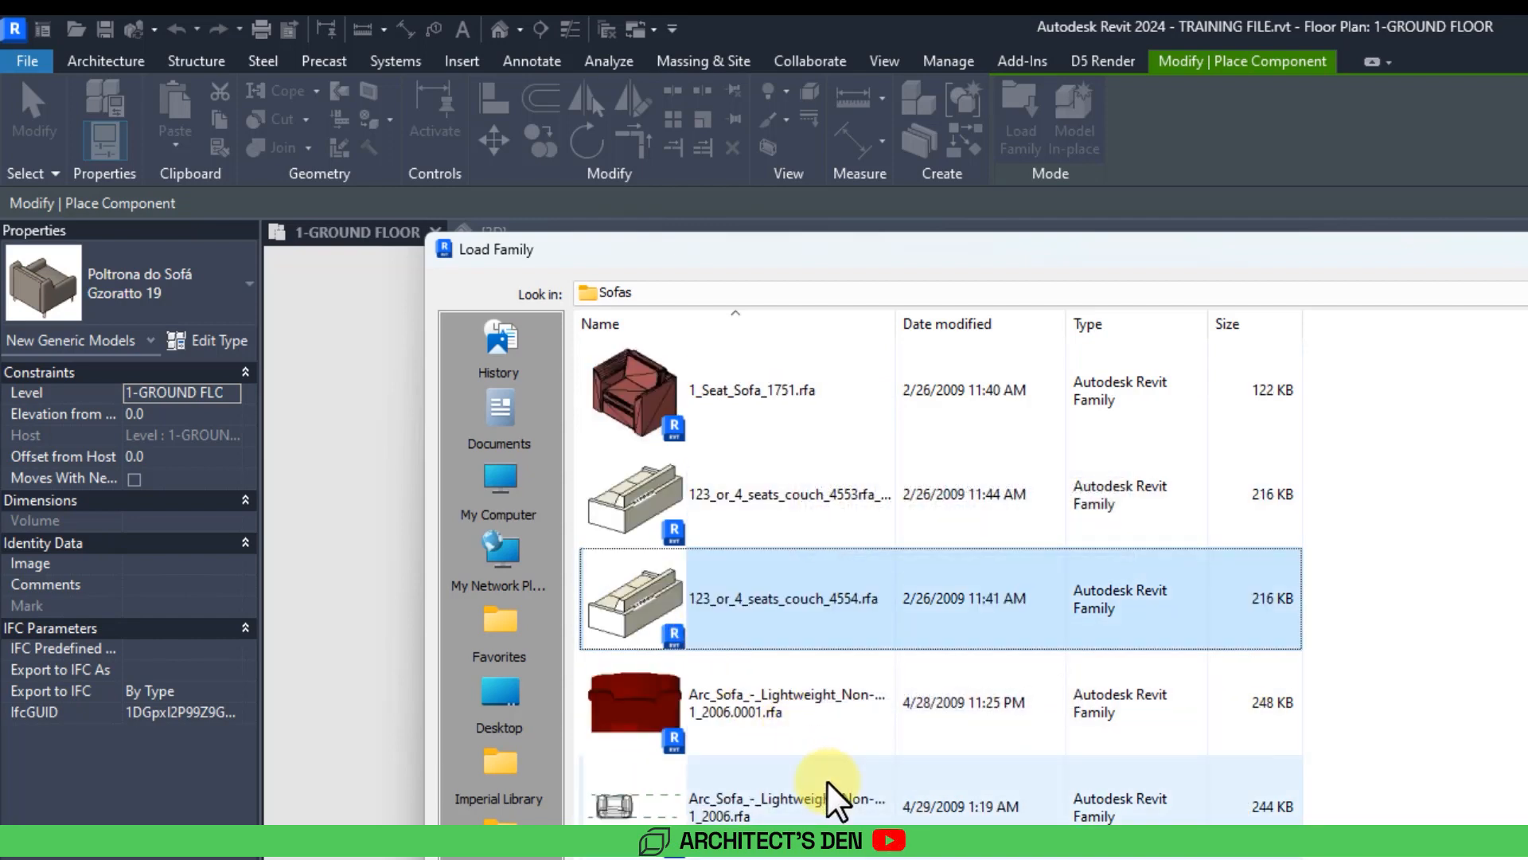
{"action": "scroll", "coordinate": [832, 796], "scroll_direction": "down", "scroll_amount": 2}
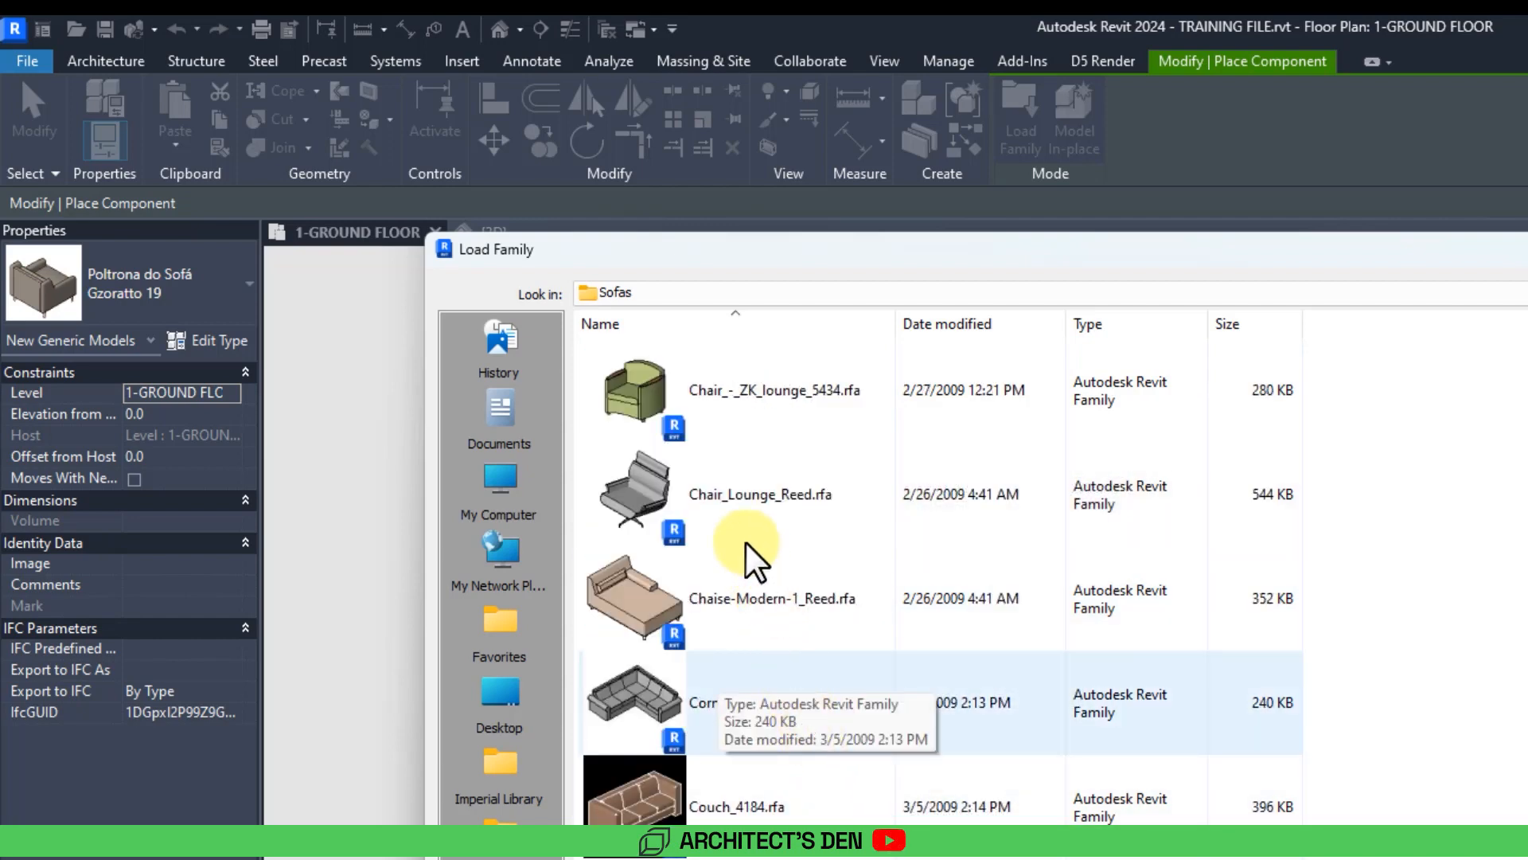
Select several sofa families, including Chair_Lounge_Reed, Sofa-Modern-1_Reed and 123_or_4_seats_couch_4554, and load them into the project.
{"action": "left_click", "coordinate": [734, 509]}
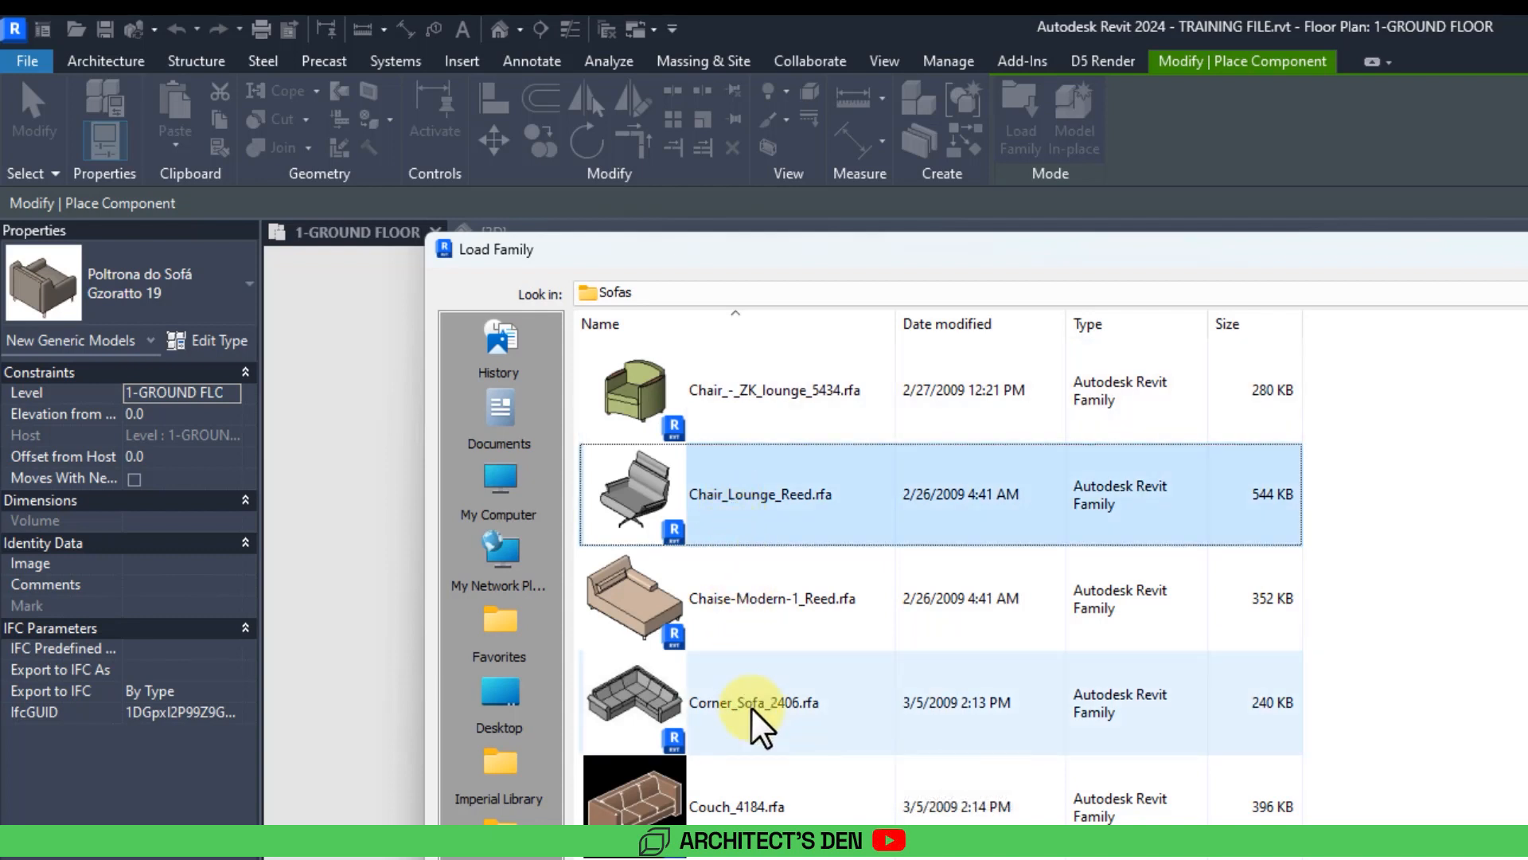
{"action": "scroll", "coordinate": [780, 716], "scroll_direction": "down", "scroll_amount": 3}
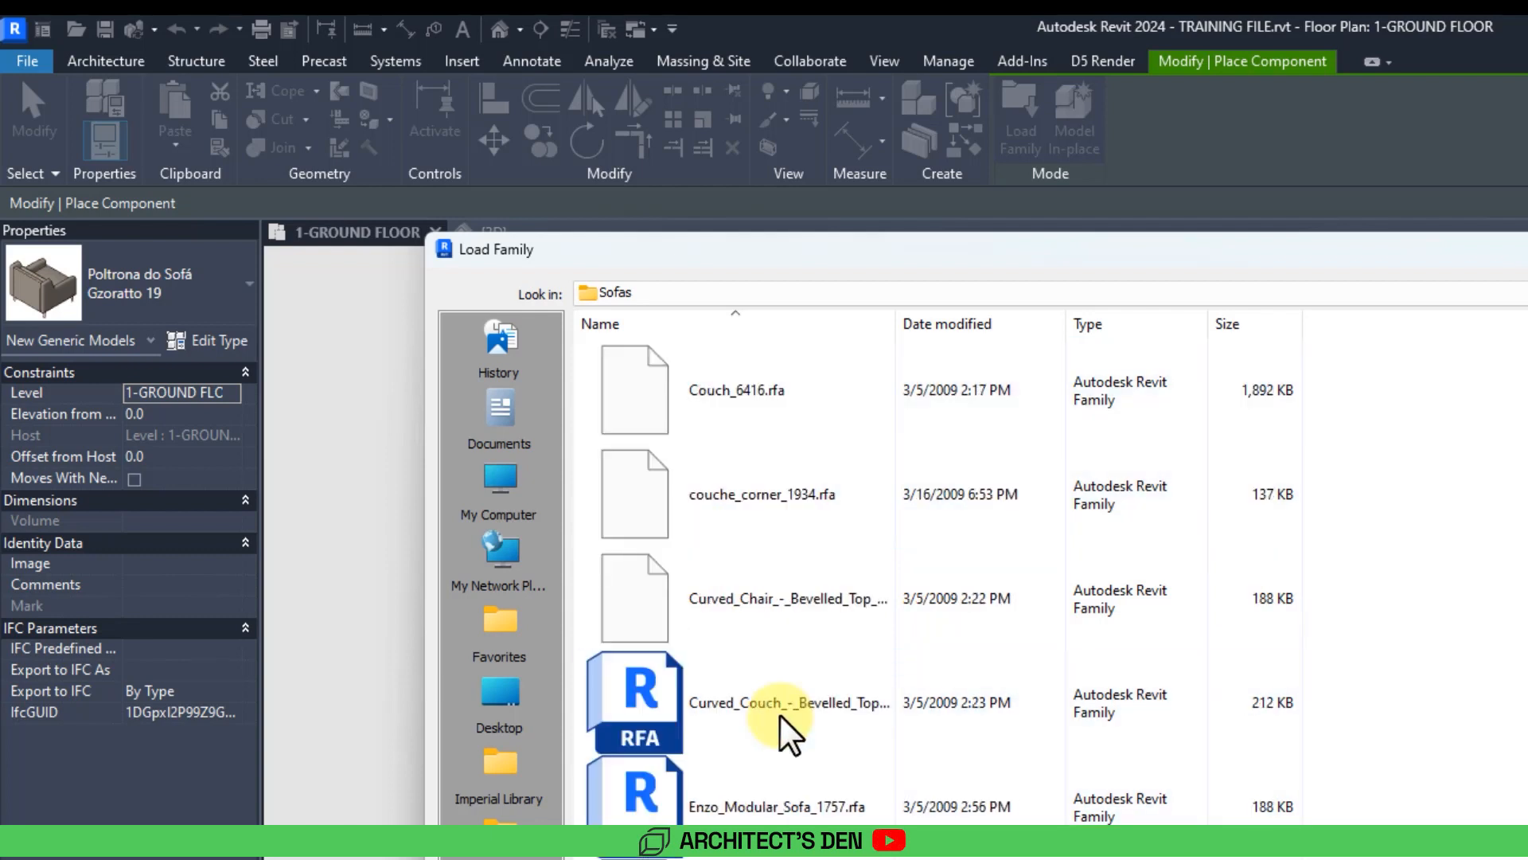
{"action": "scroll", "coordinate": [785, 723], "scroll_direction": "down", "scroll_amount": 2}
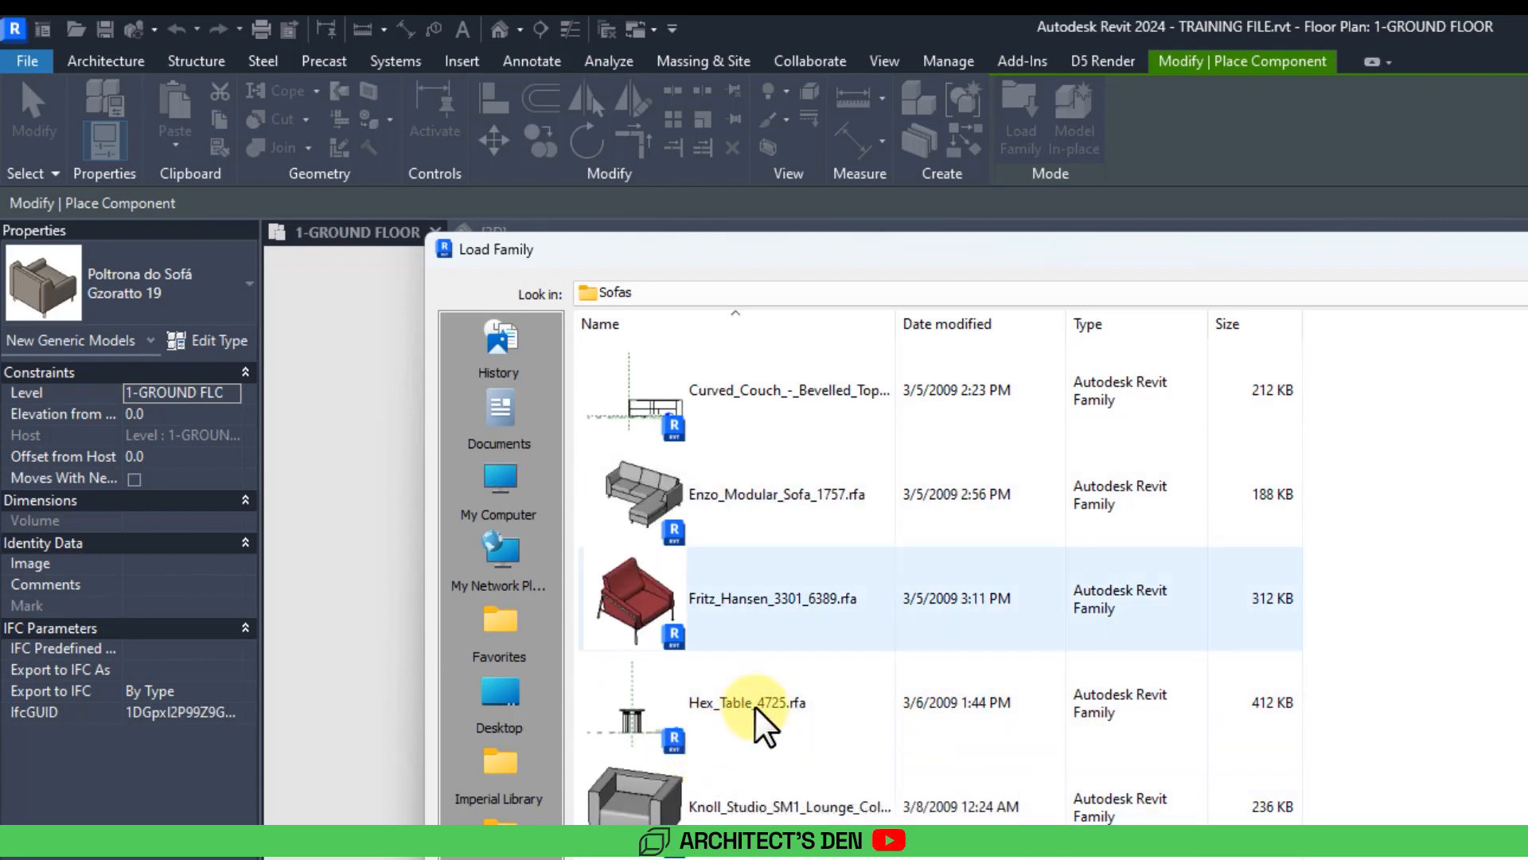
{"action": "scroll", "coordinate": [766, 724], "scroll_direction": "down", "scroll_amount": 3}
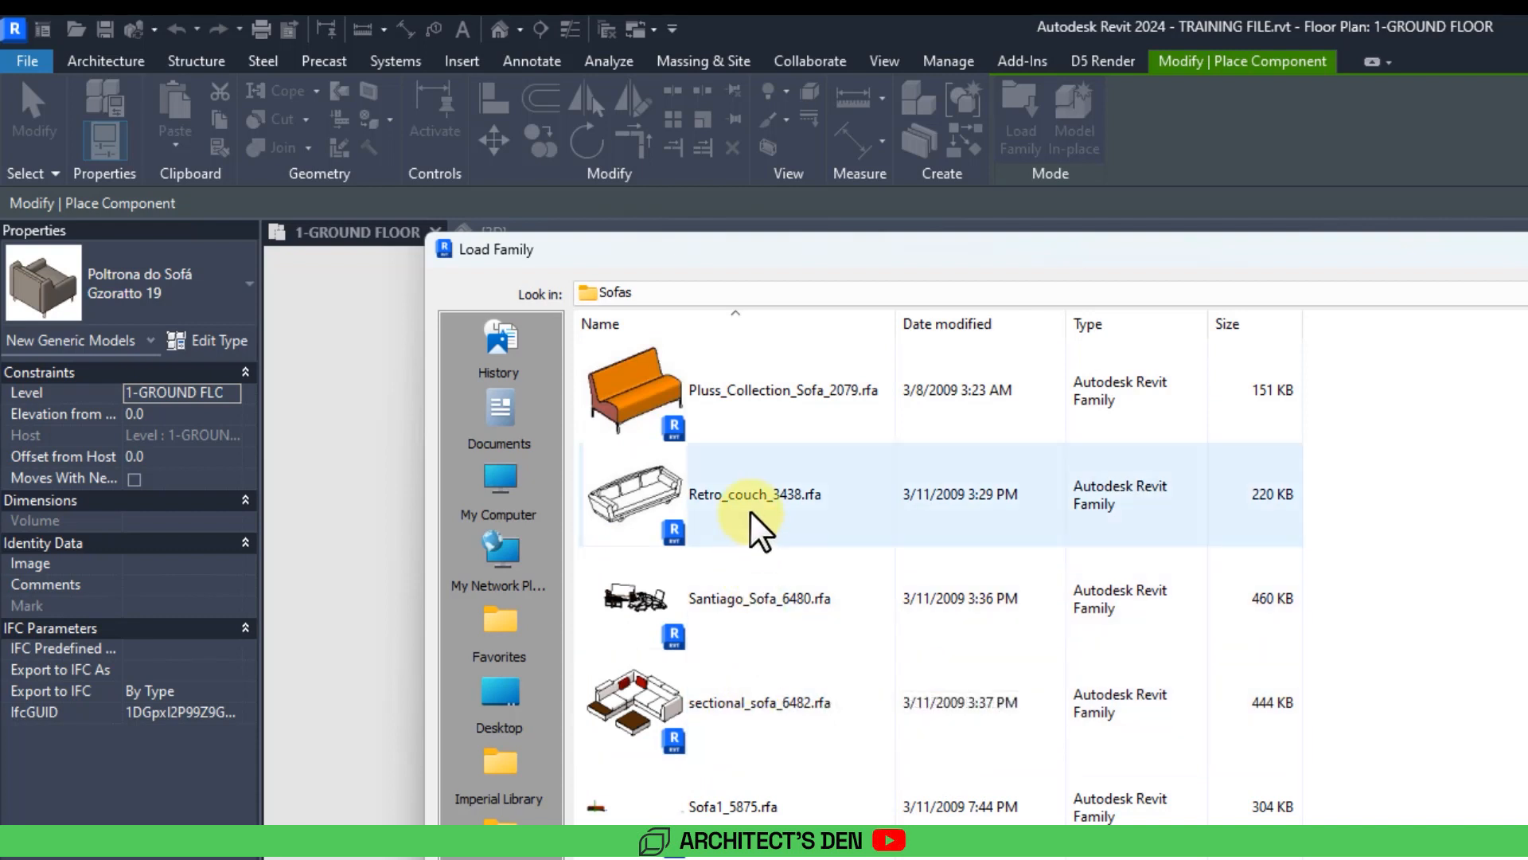
{"action": "scroll", "coordinate": [777, 771], "scroll_direction": "down", "scroll_amount": 3}
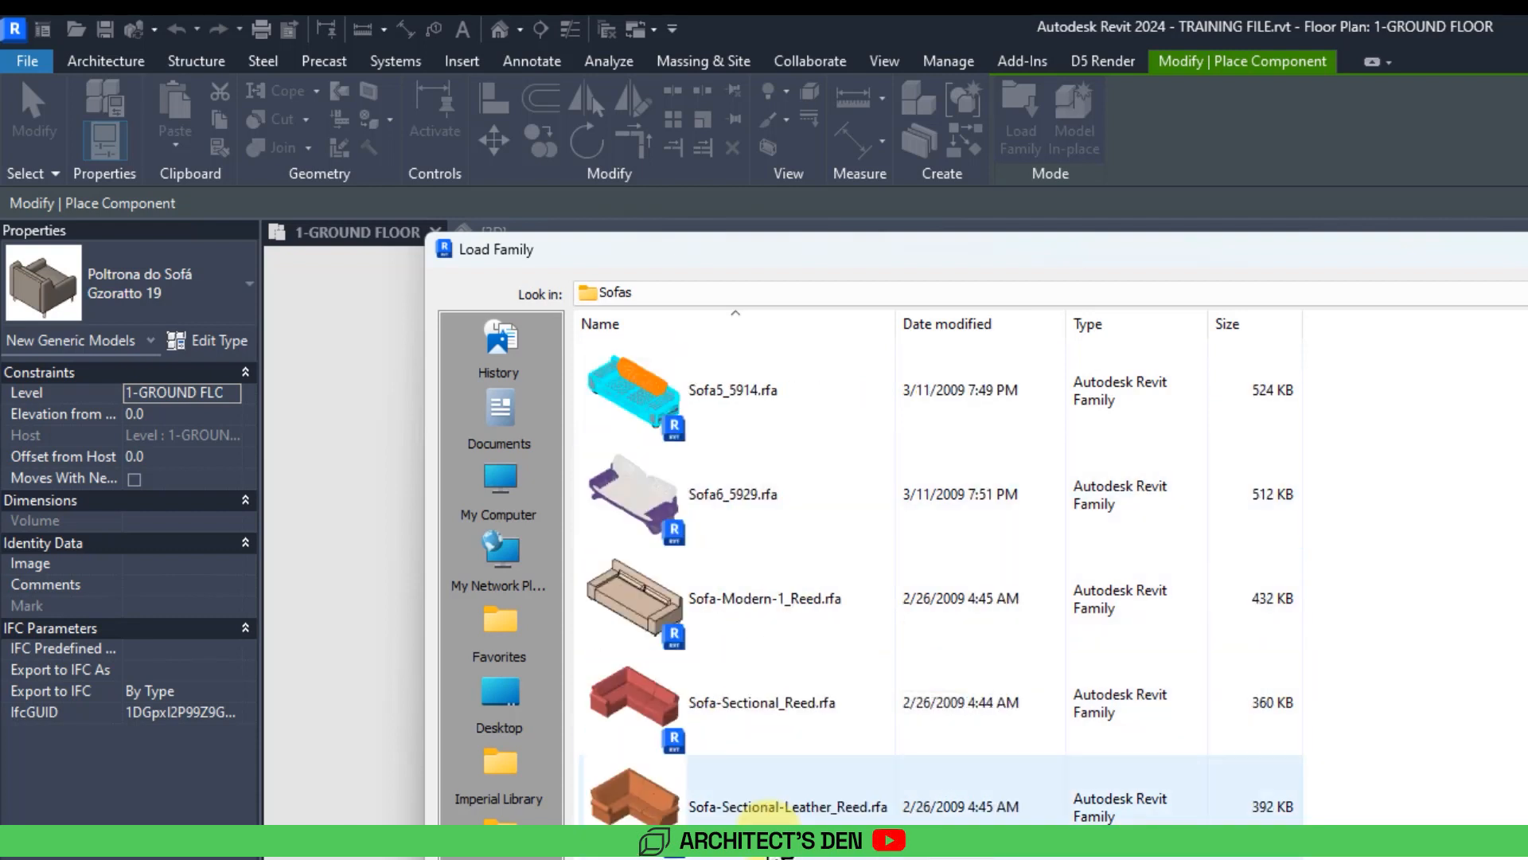
{"action": "left_click", "coordinate": [735, 621]}
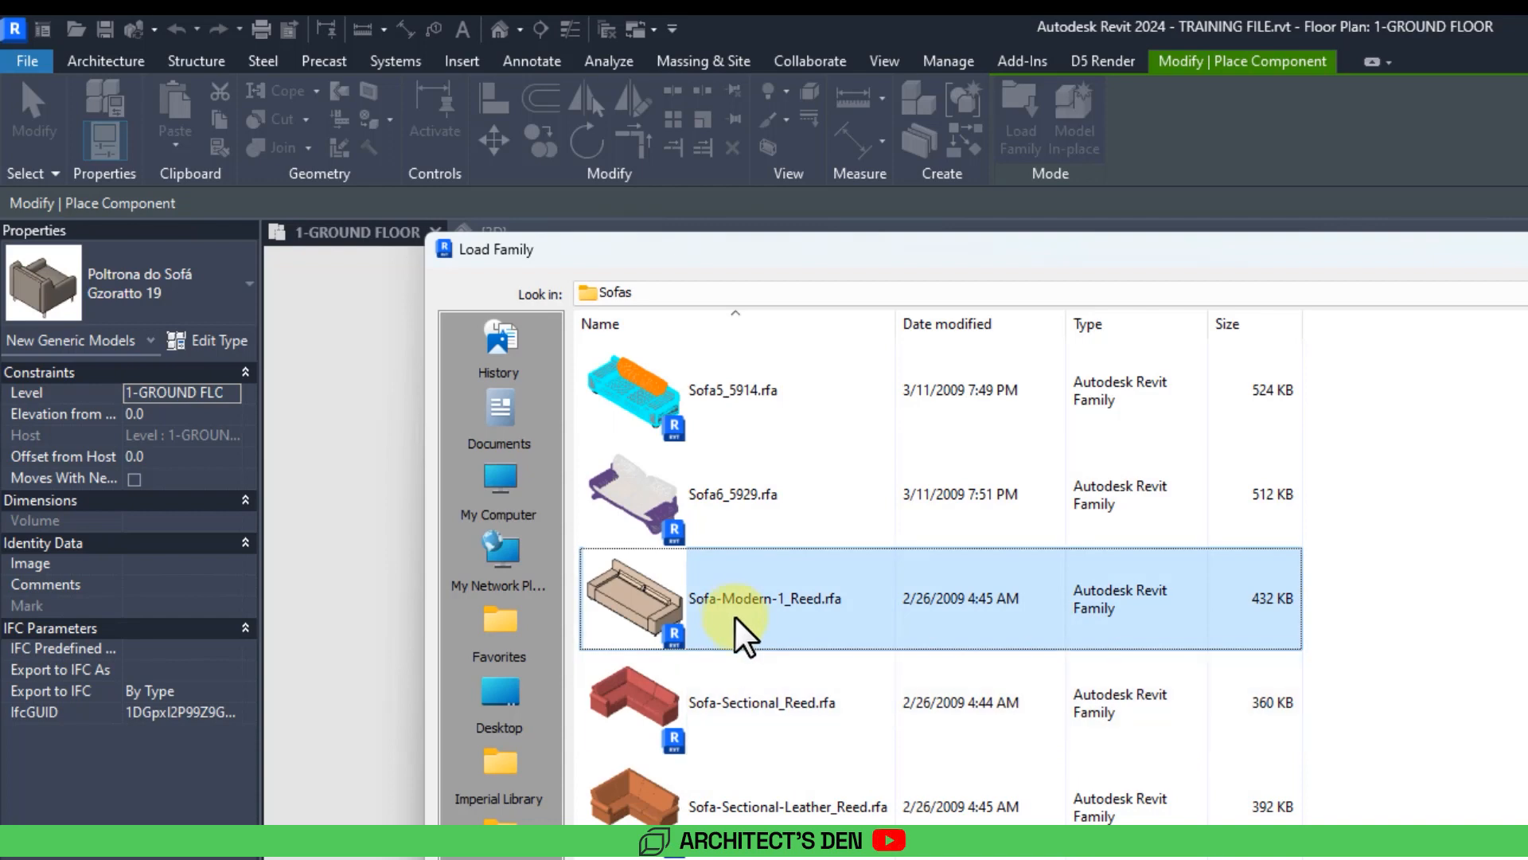
{"action": "scroll", "coordinate": [788, 702], "scroll_direction": "up", "scroll_amount": 10}
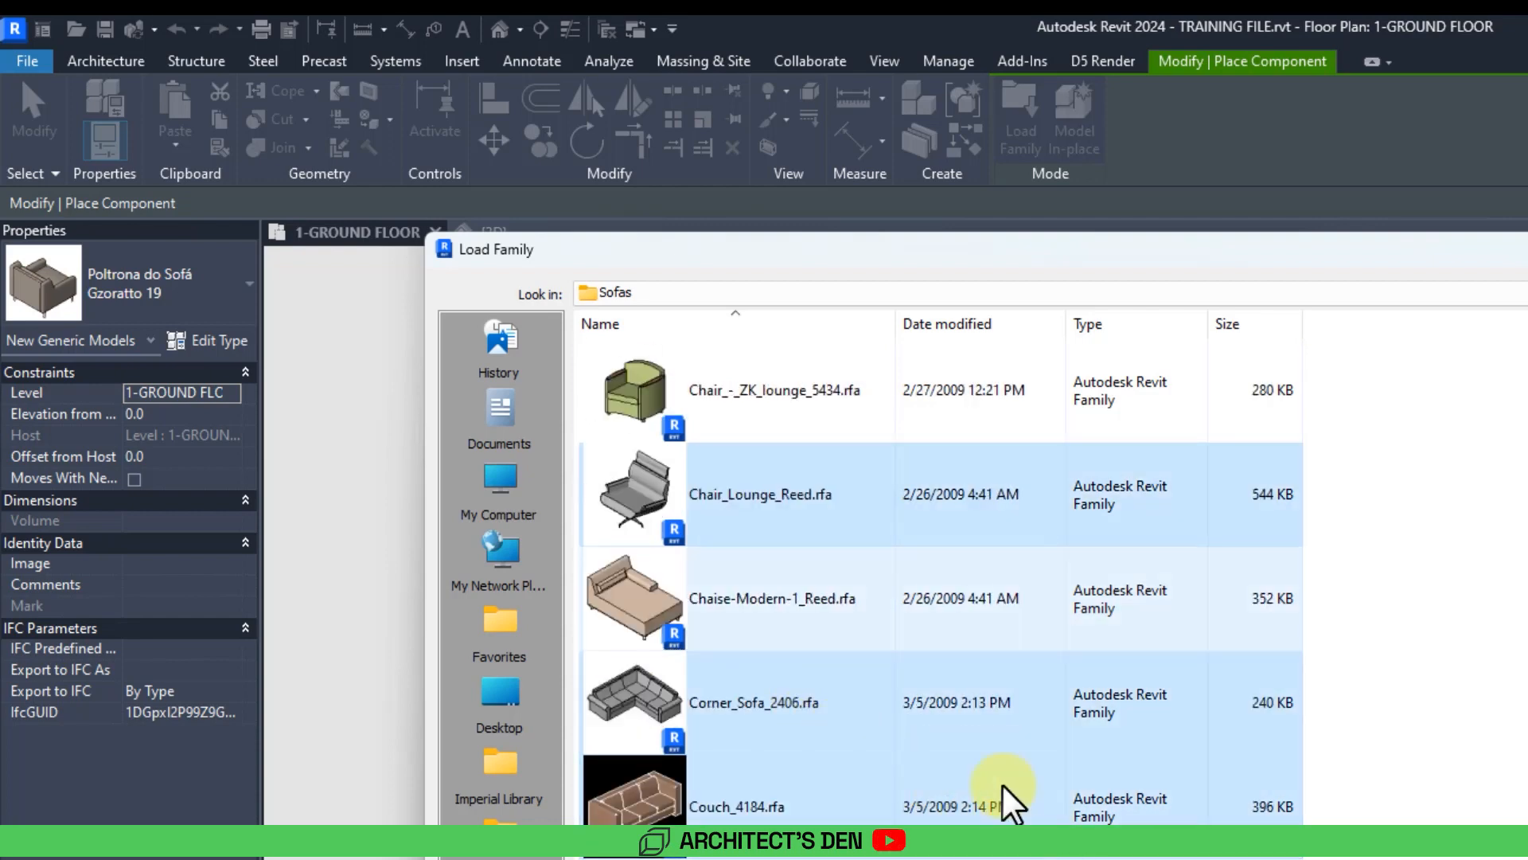
{"action": "scroll", "coordinate": [870, 580], "scroll_direction": "up", "scroll_amount": 3}
{"action": "left_click", "coordinate": [870, 580]}
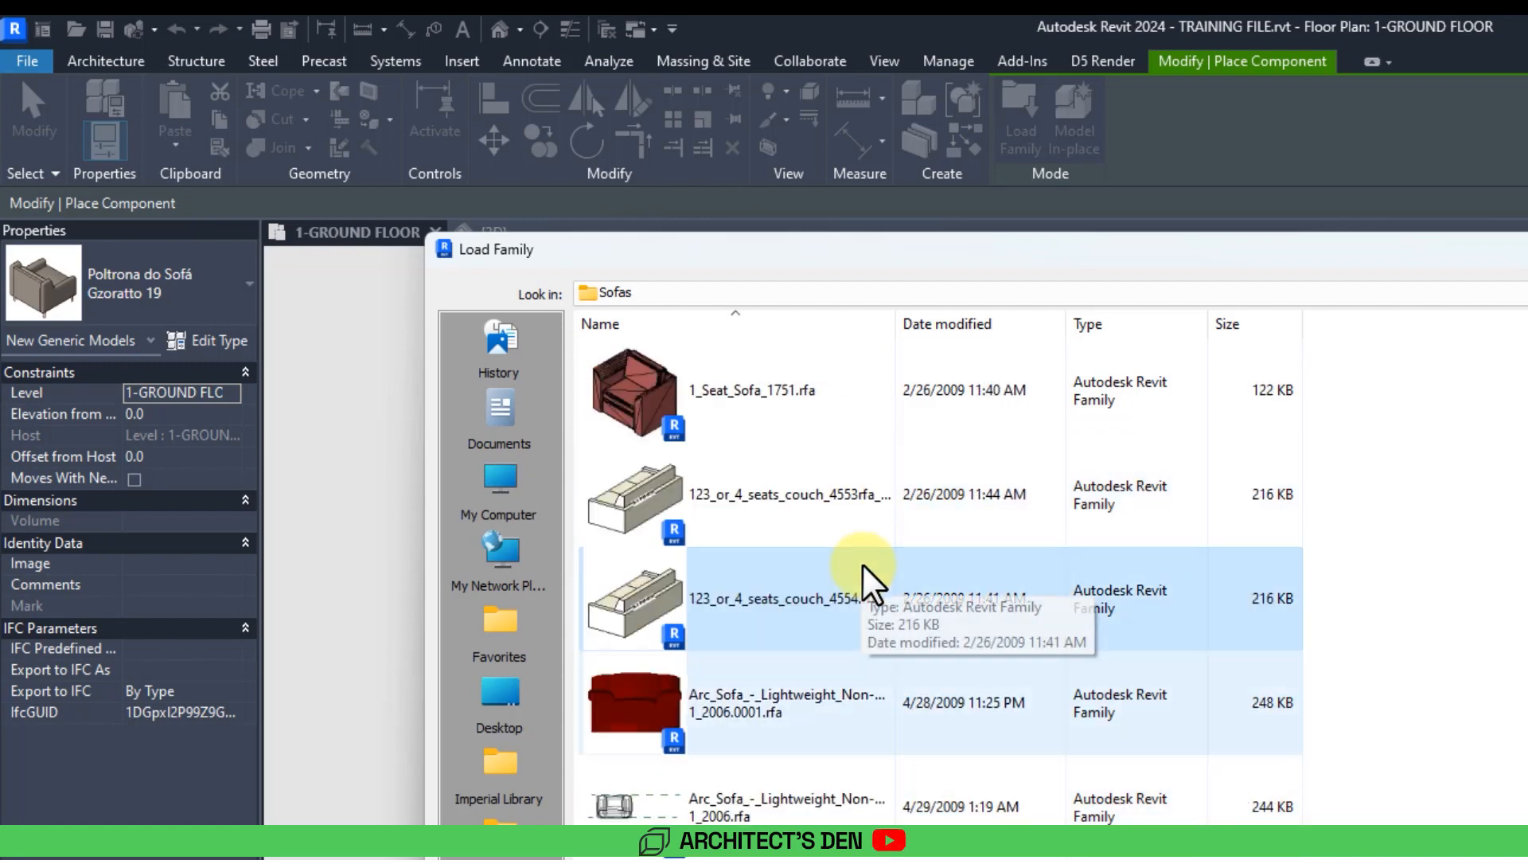
{"action": "key", "text": "Return"}
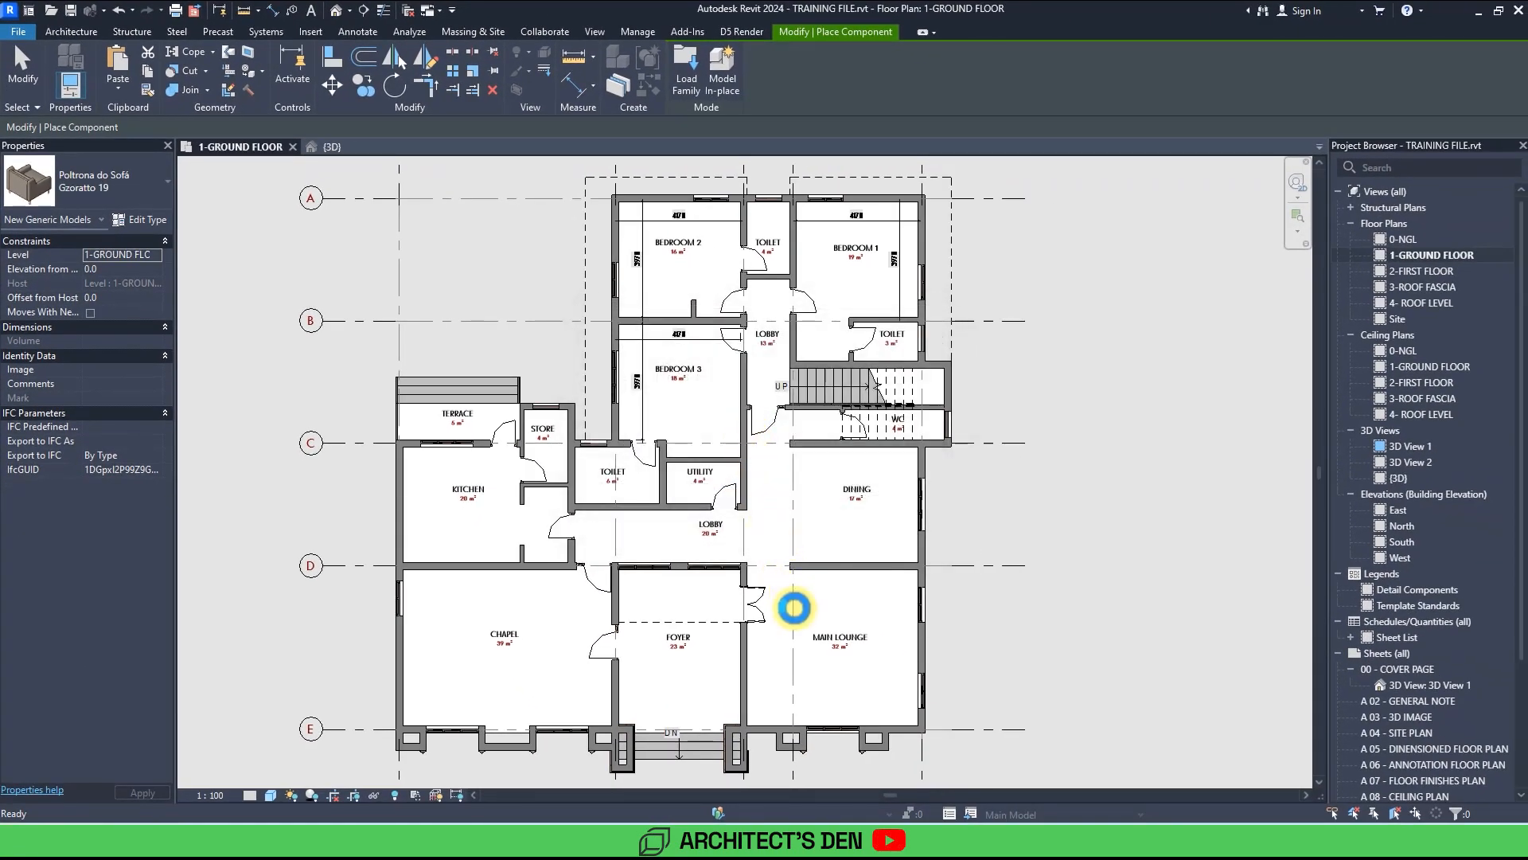
{"action": "left_click", "coordinate": [795, 610]}
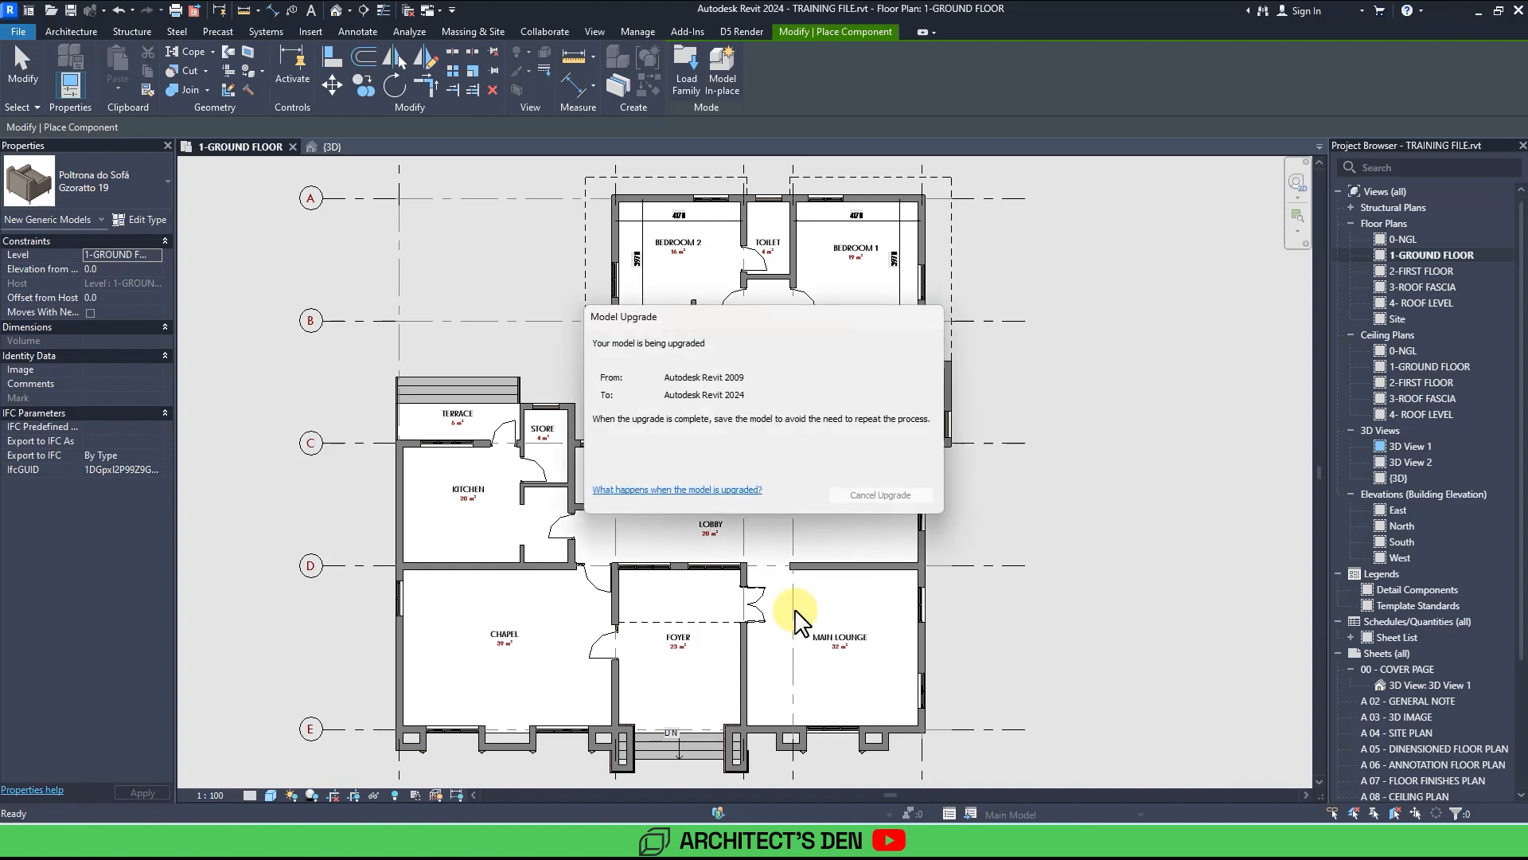
{"action": "left_click", "coordinate": [794, 610]}
{"action": "left_click", "coordinate": [847, 675]}
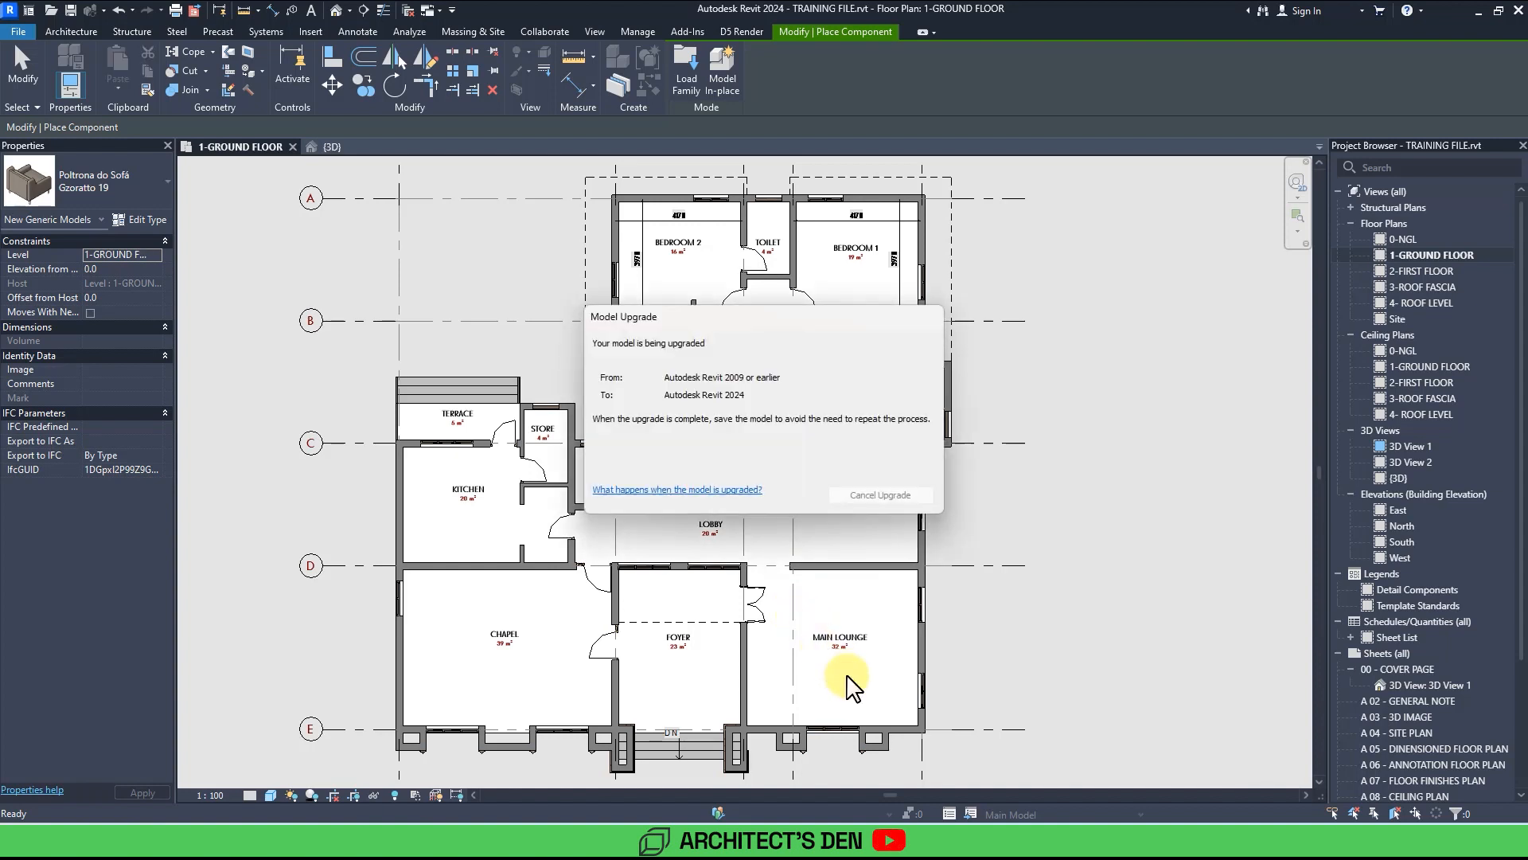
Try placing a Retro_couch_3438 65" sofa beside the foyer wall in the main lounge, then delete it.
{"action": "scroll", "coordinate": [840, 675], "scroll_direction": "down", "scroll_amount": 1}
{"action": "middle_click_drag", "start_coordinate": [840, 675], "coordinate": [667, 561]}
{"action": "scroll", "coordinate": [667, 545], "scroll_direction": "down", "scroll_amount": 1}
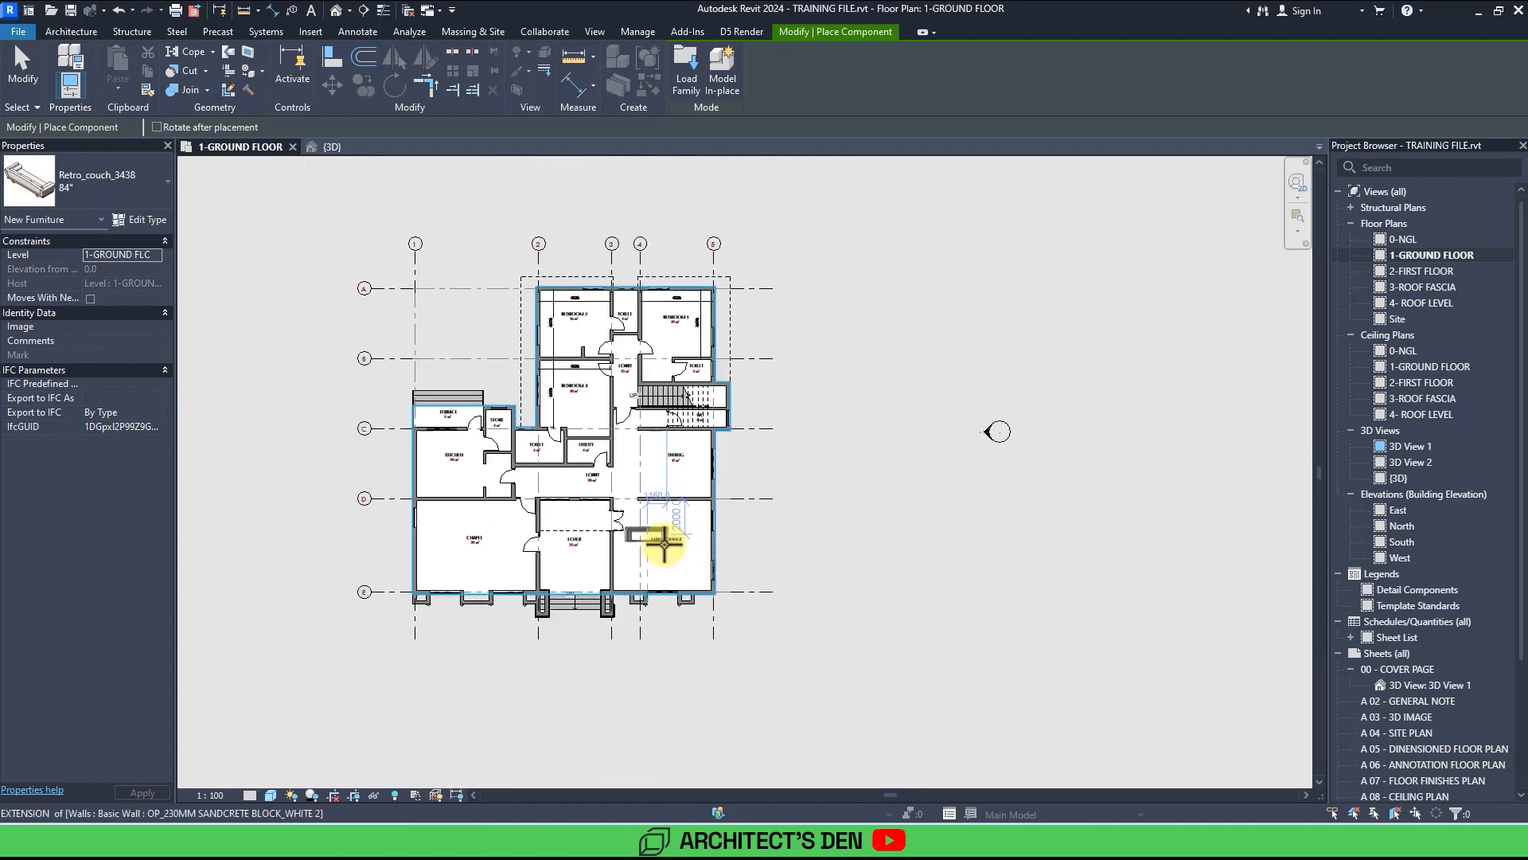
{"action": "scroll", "coordinate": [664, 544], "scroll_direction": "up", "scroll_amount": 3}
{"action": "scroll", "coordinate": [649, 541], "scroll_direction": "up", "scroll_amount": 3}
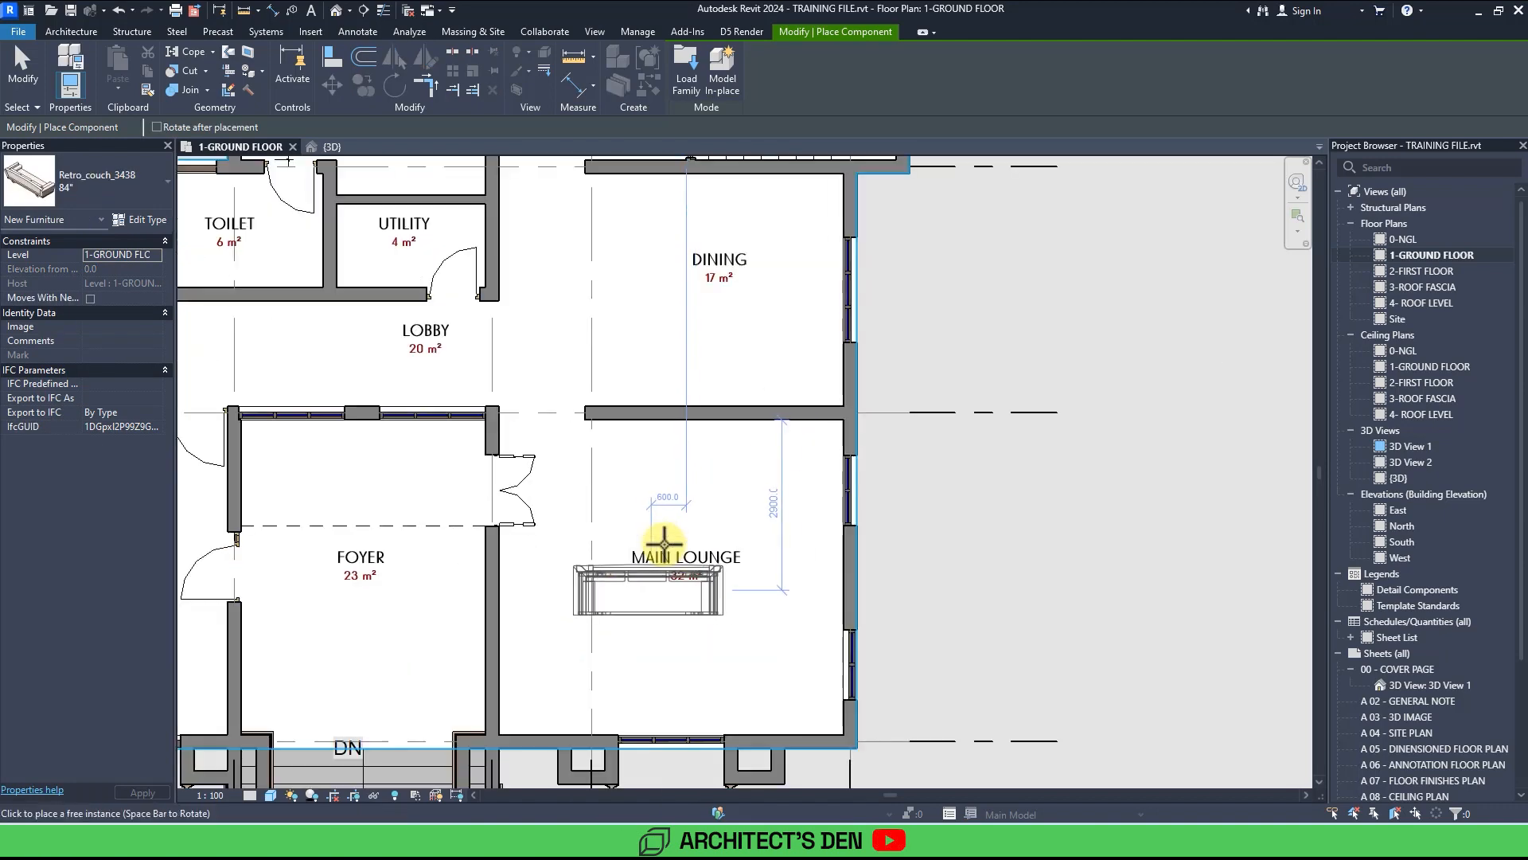
{"action": "left_click", "coordinate": [90, 182]}
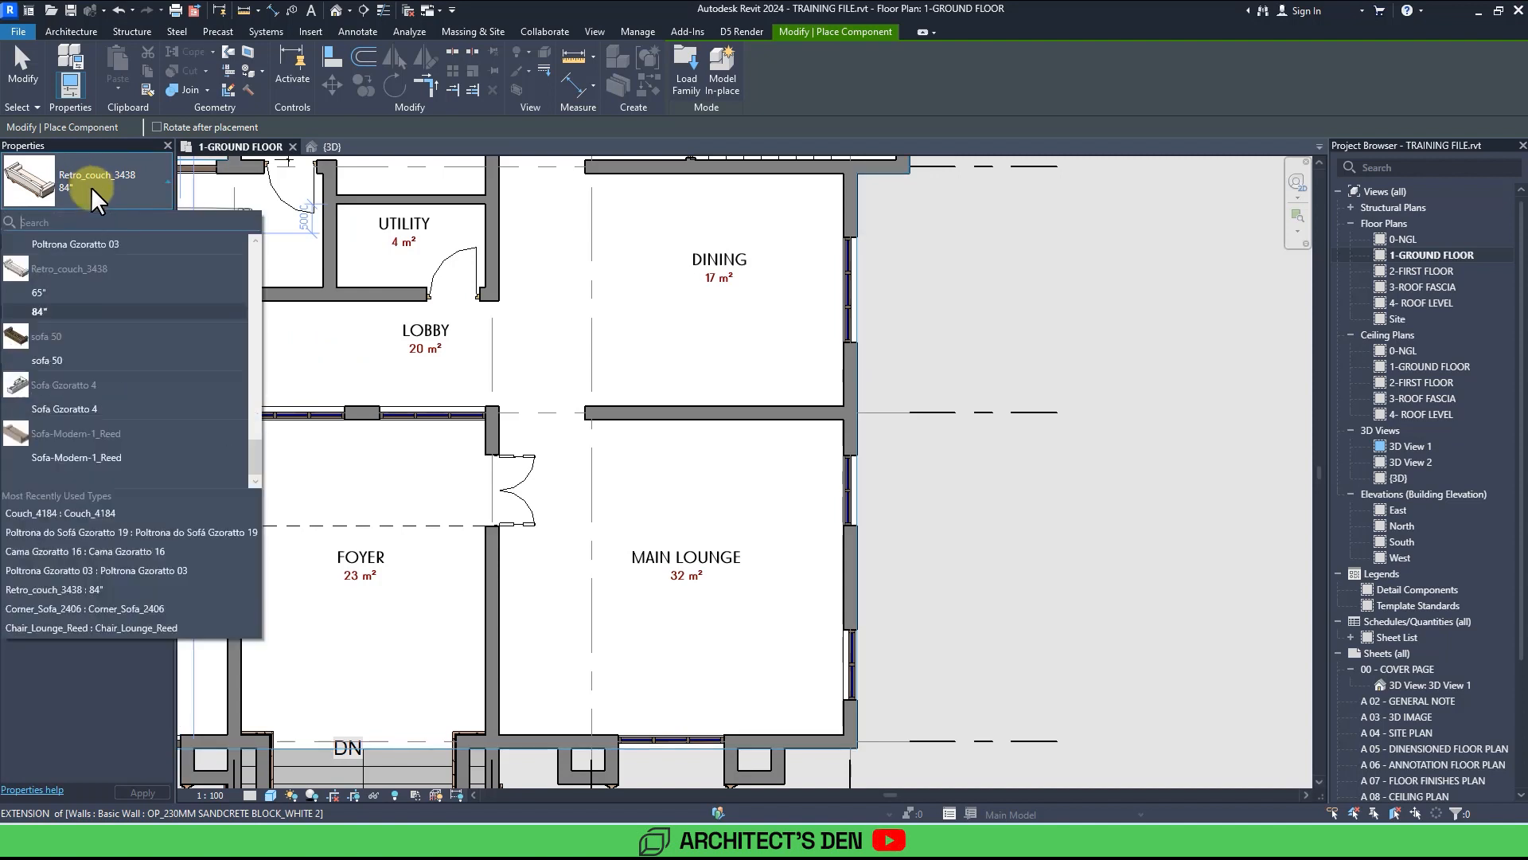
{"action": "scroll", "coordinate": [98, 321], "scroll_direction": "up", "scroll_amount": 4}
{"action": "scroll", "coordinate": [99, 321], "scroll_direction": "down", "scroll_amount": 2}
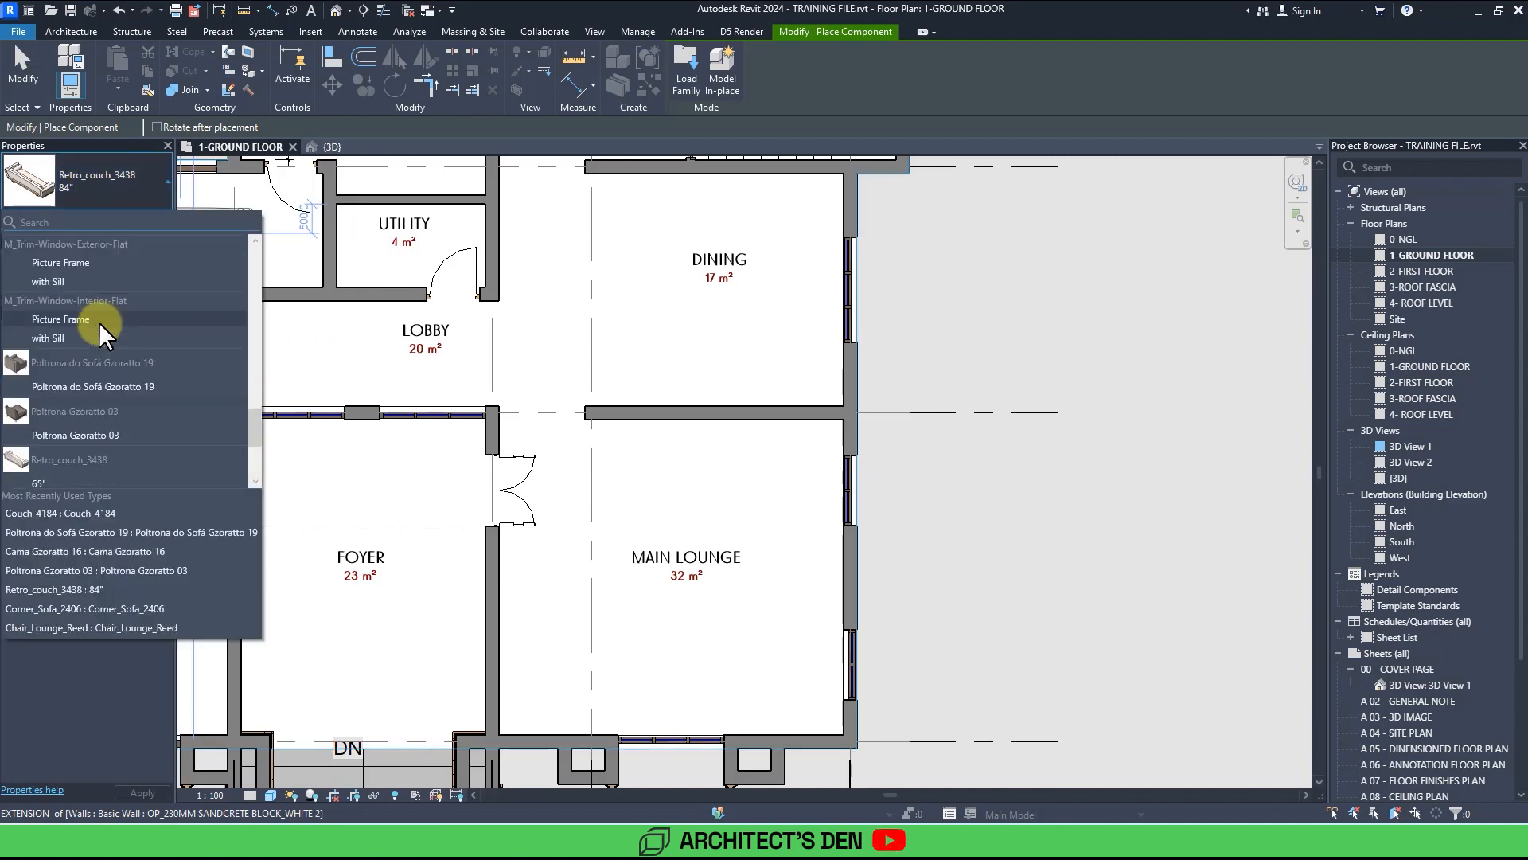
{"action": "scroll", "coordinate": [99, 322], "scroll_direction": "down", "scroll_amount": 3}
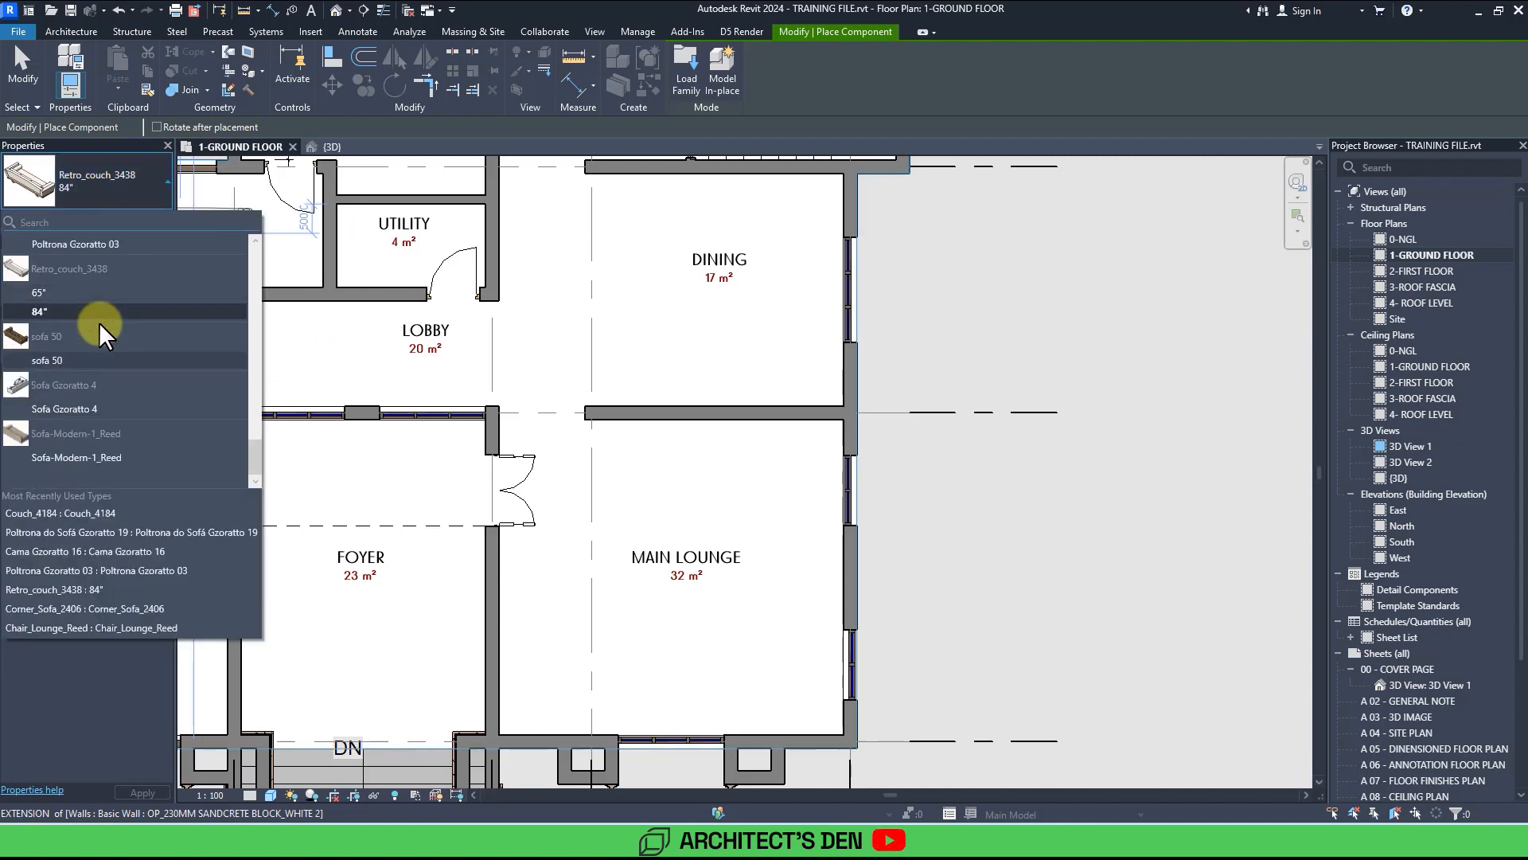
{"action": "left_click", "coordinate": [62, 293]}
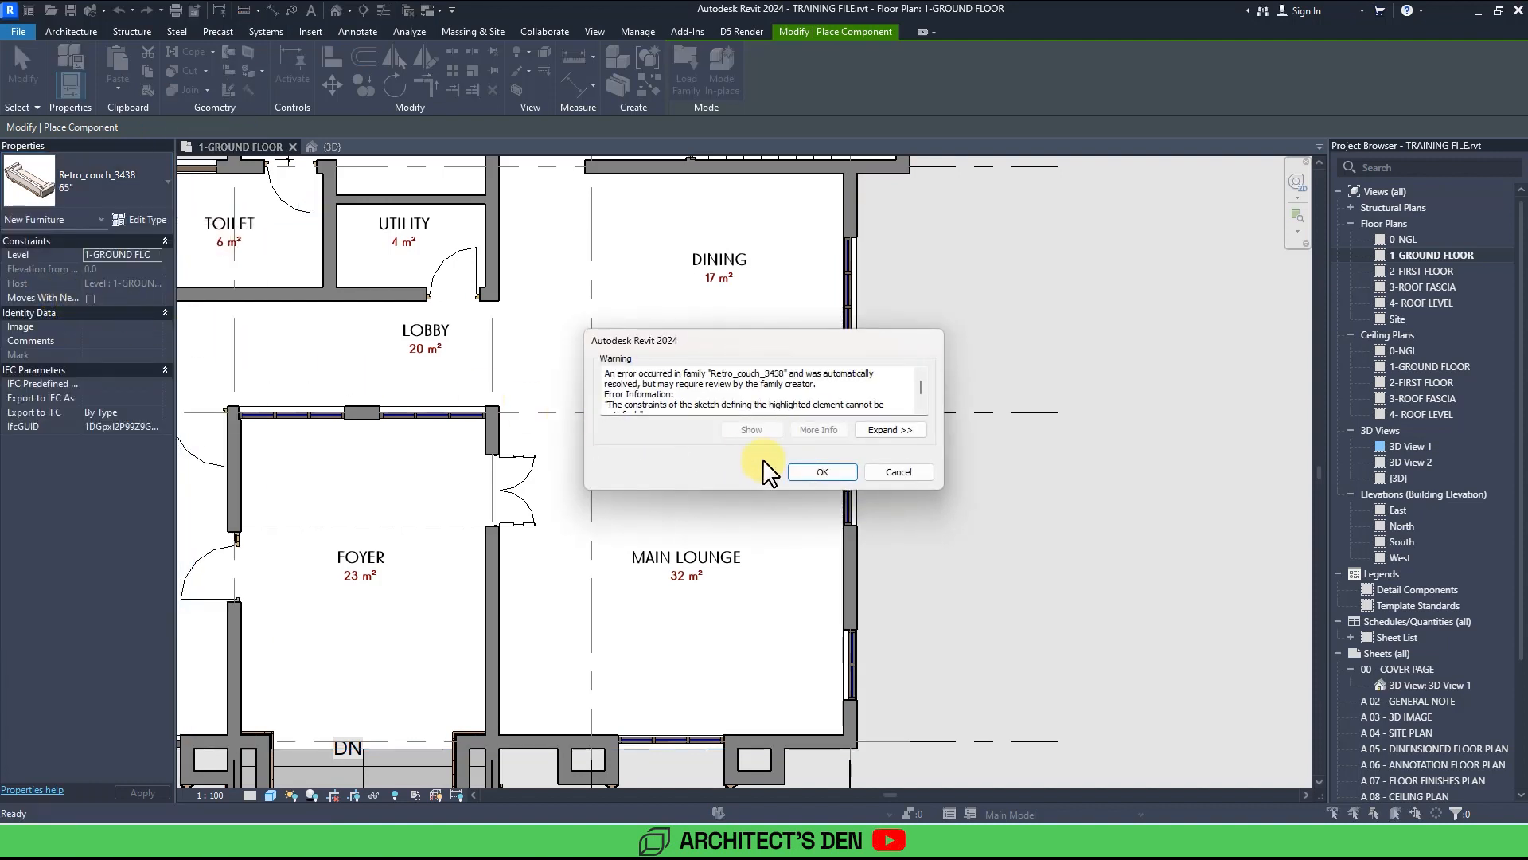
{"action": "left_click", "coordinate": [822, 472]}
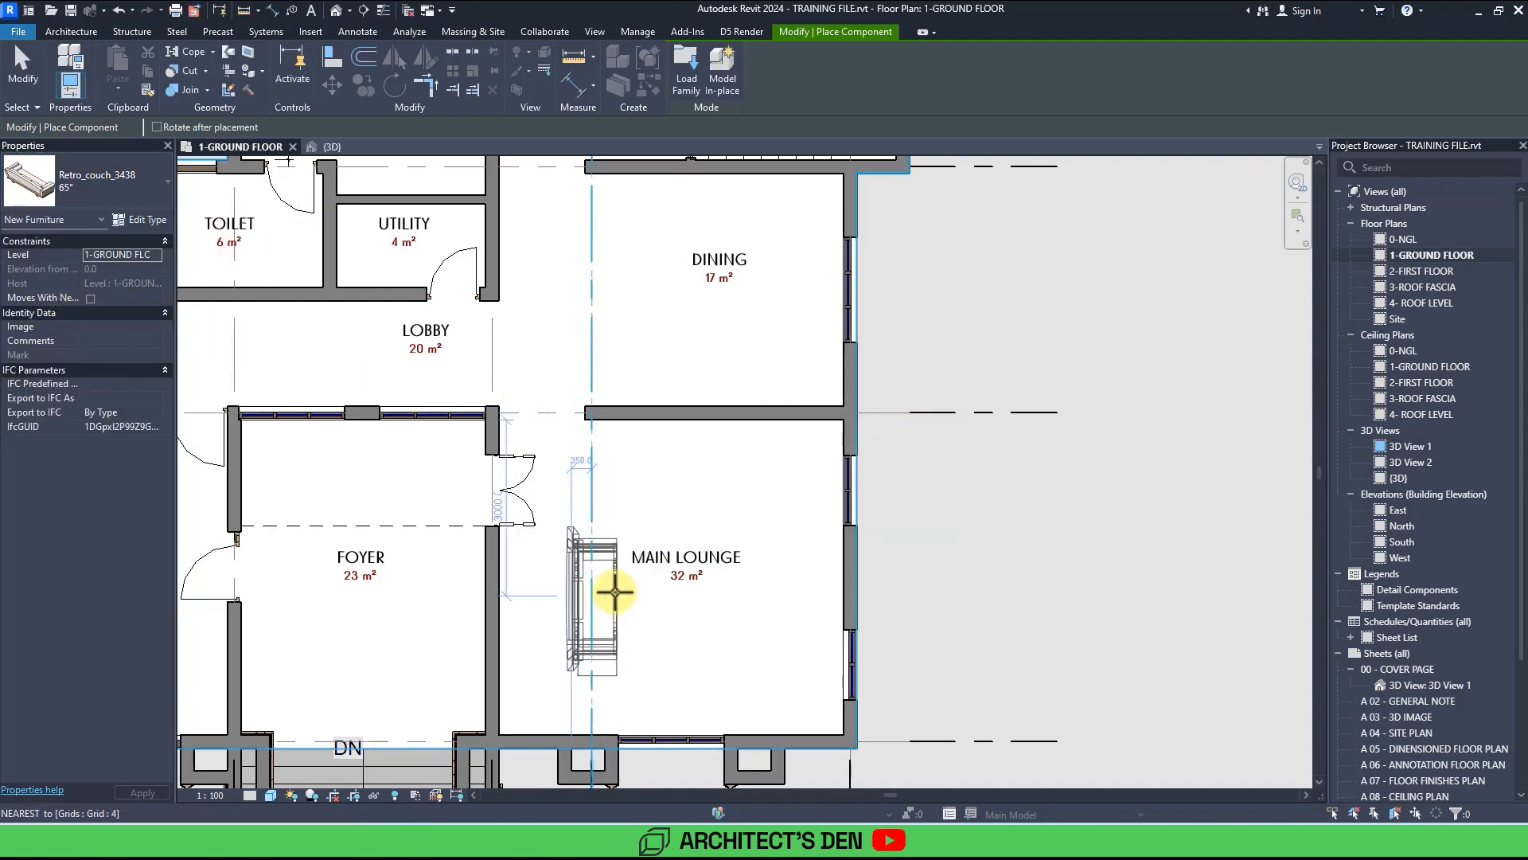
{"action": "left_click", "coordinate": [545, 610]}
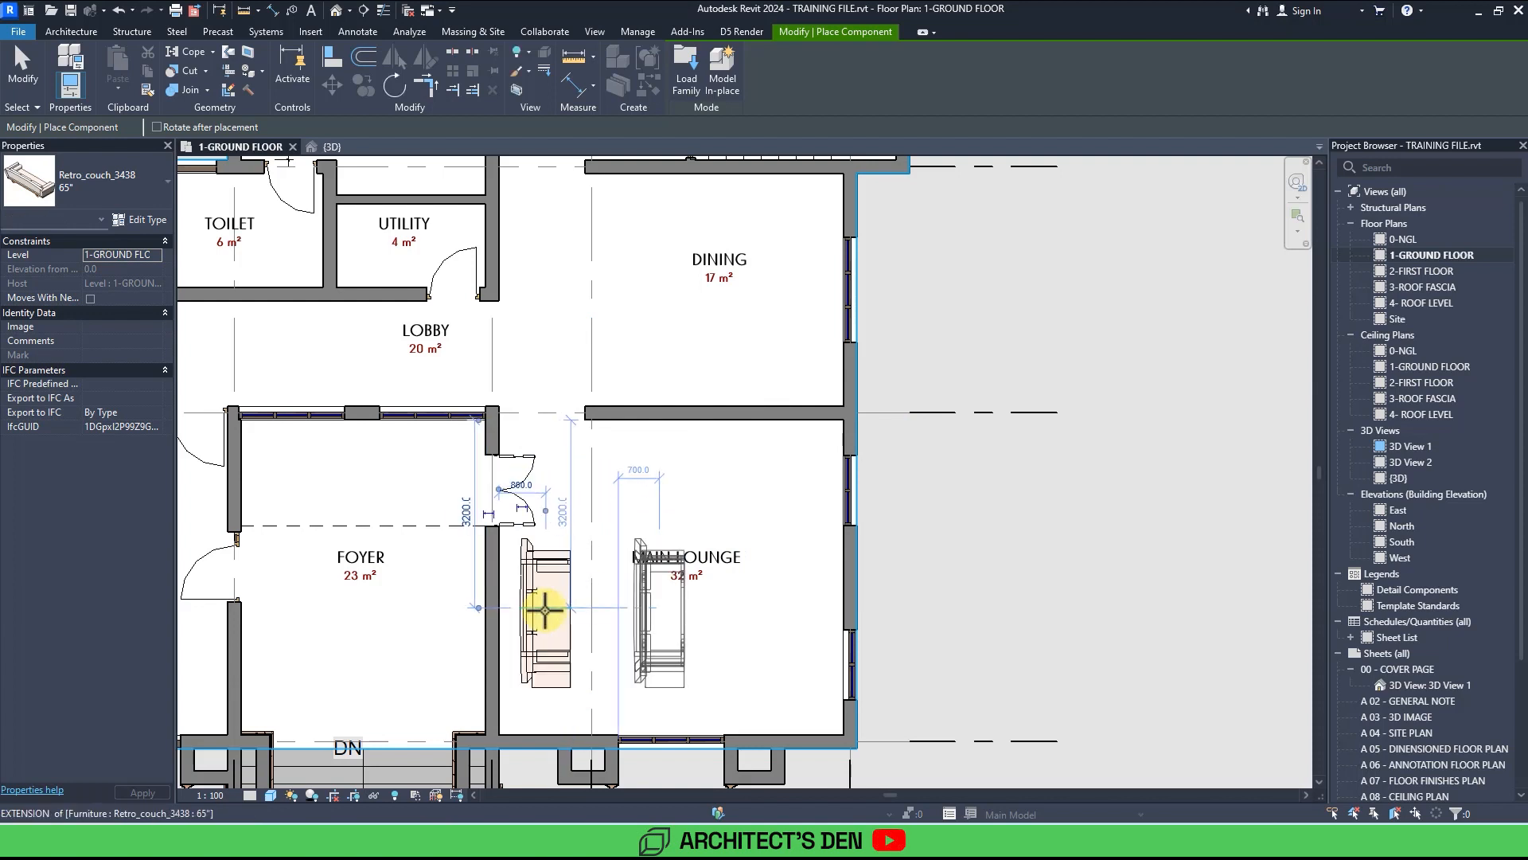
{"action": "key", "text": "Escape"}
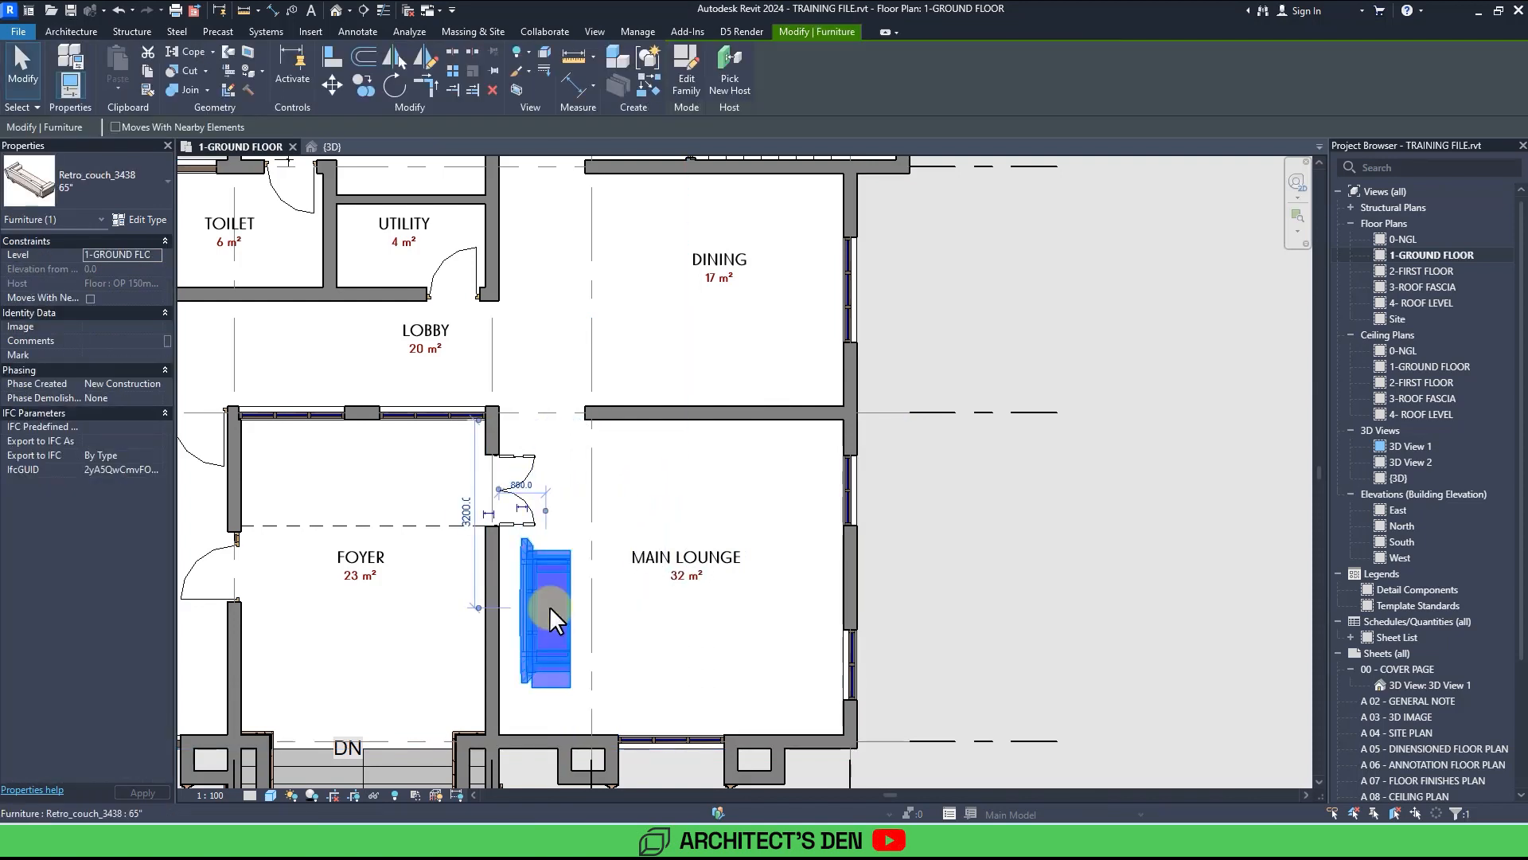
{"action": "key", "text": "Delete"}
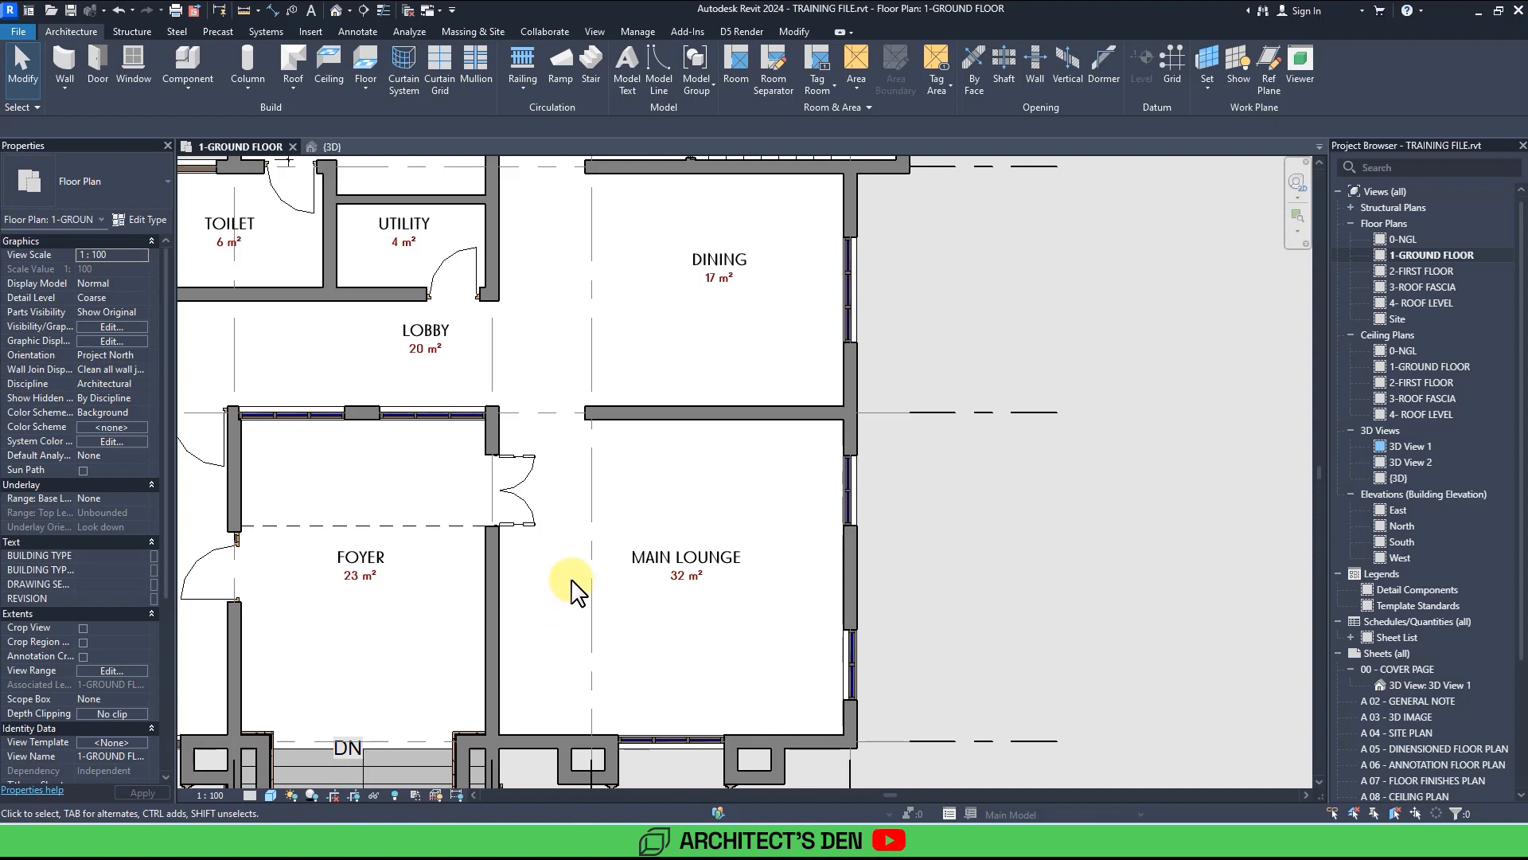
Place two Corner_Sofa_2406 sofas in the main lounge's lower corners, rotating the second one to mirror the first.
{"action": "key", "text": "m"}
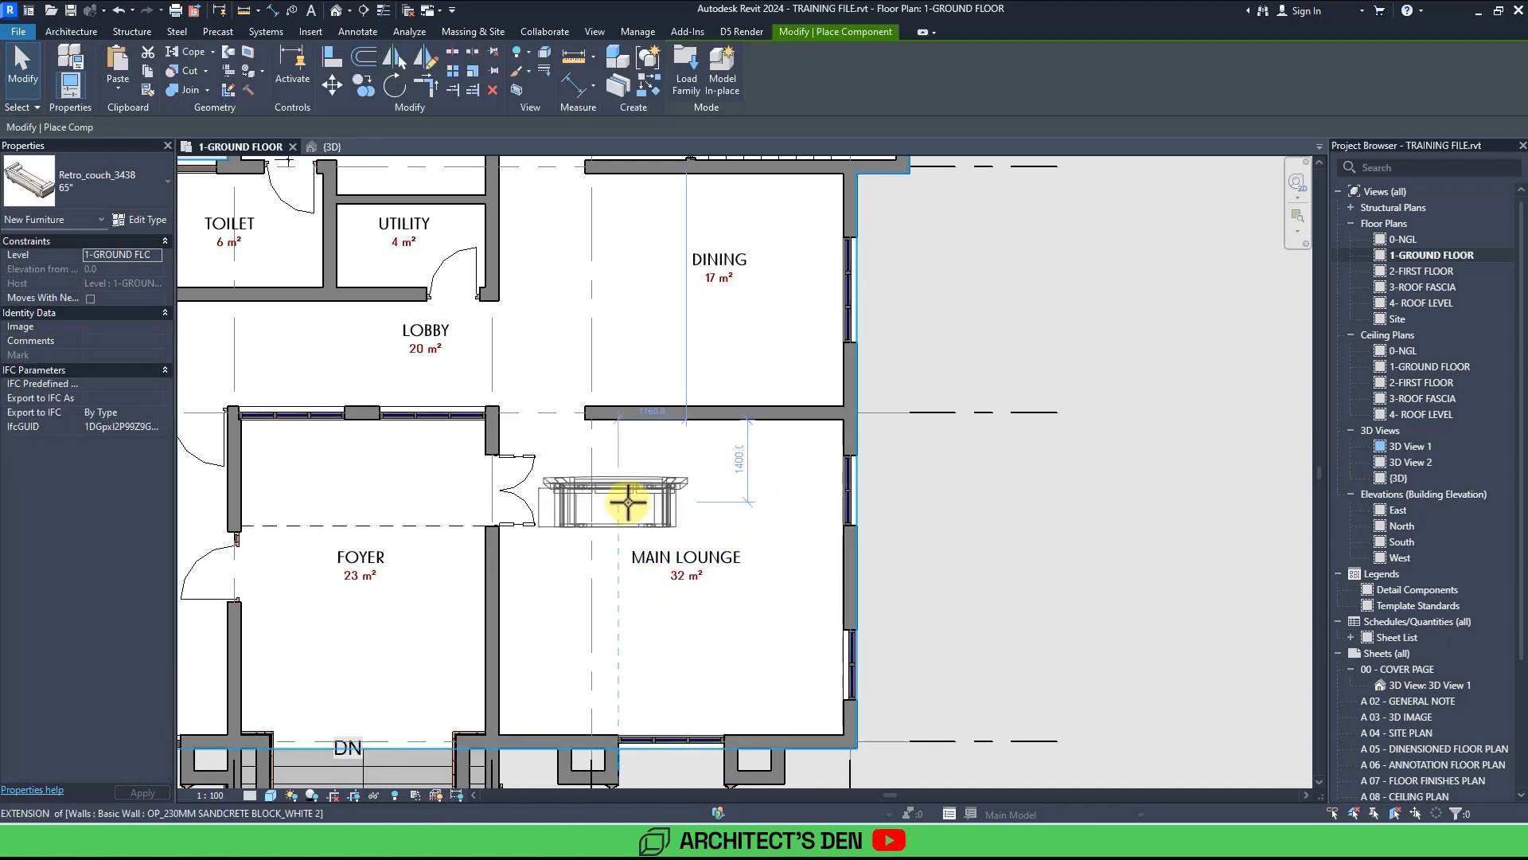
{"action": "left_click", "coordinate": [88, 183]}
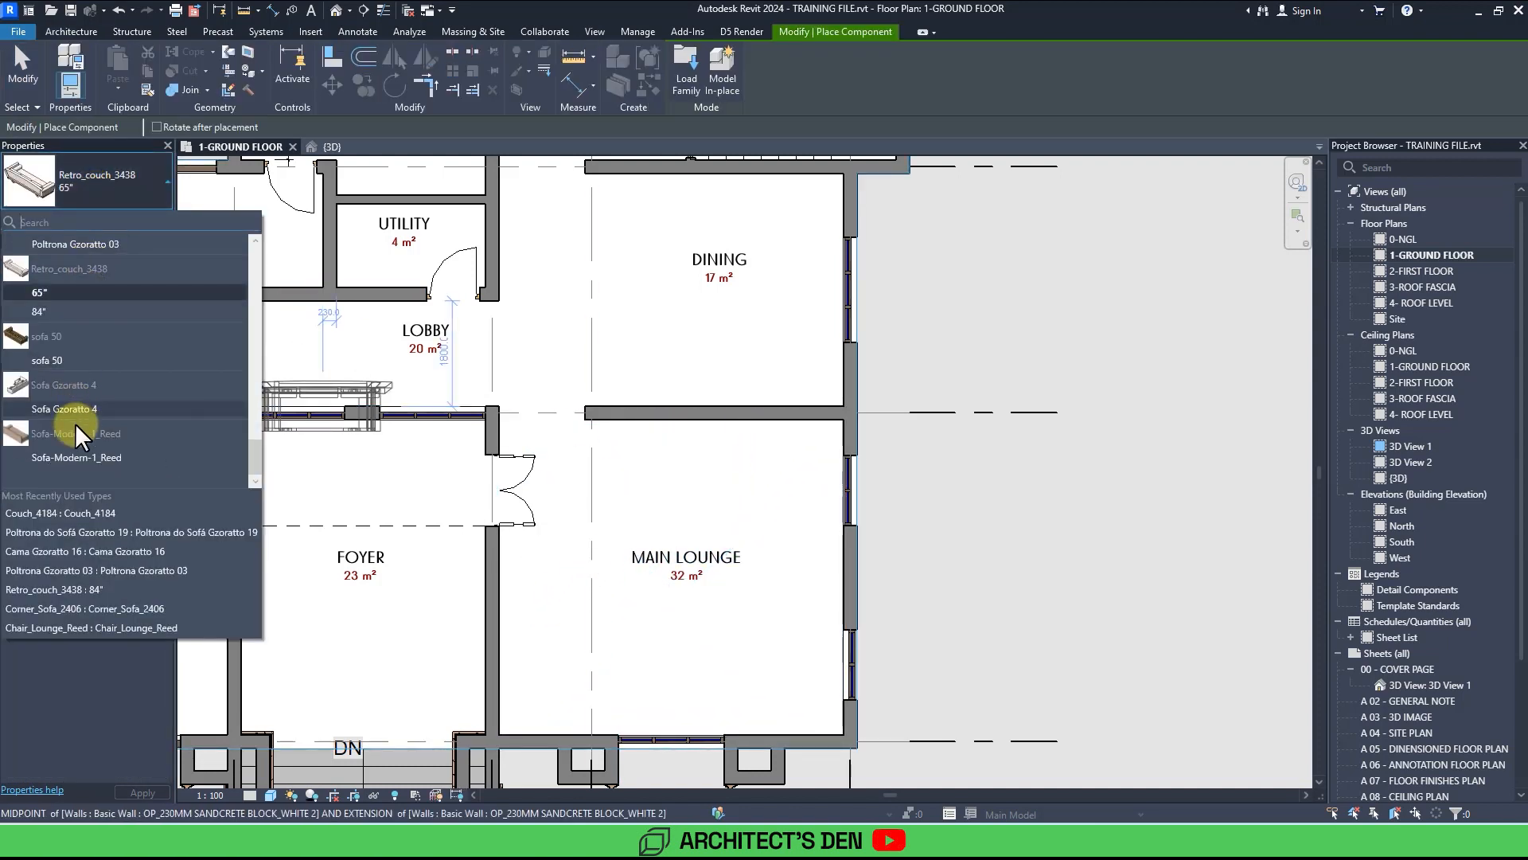
{"action": "scroll", "coordinate": [77, 436], "scroll_direction": "up", "scroll_amount": 10}
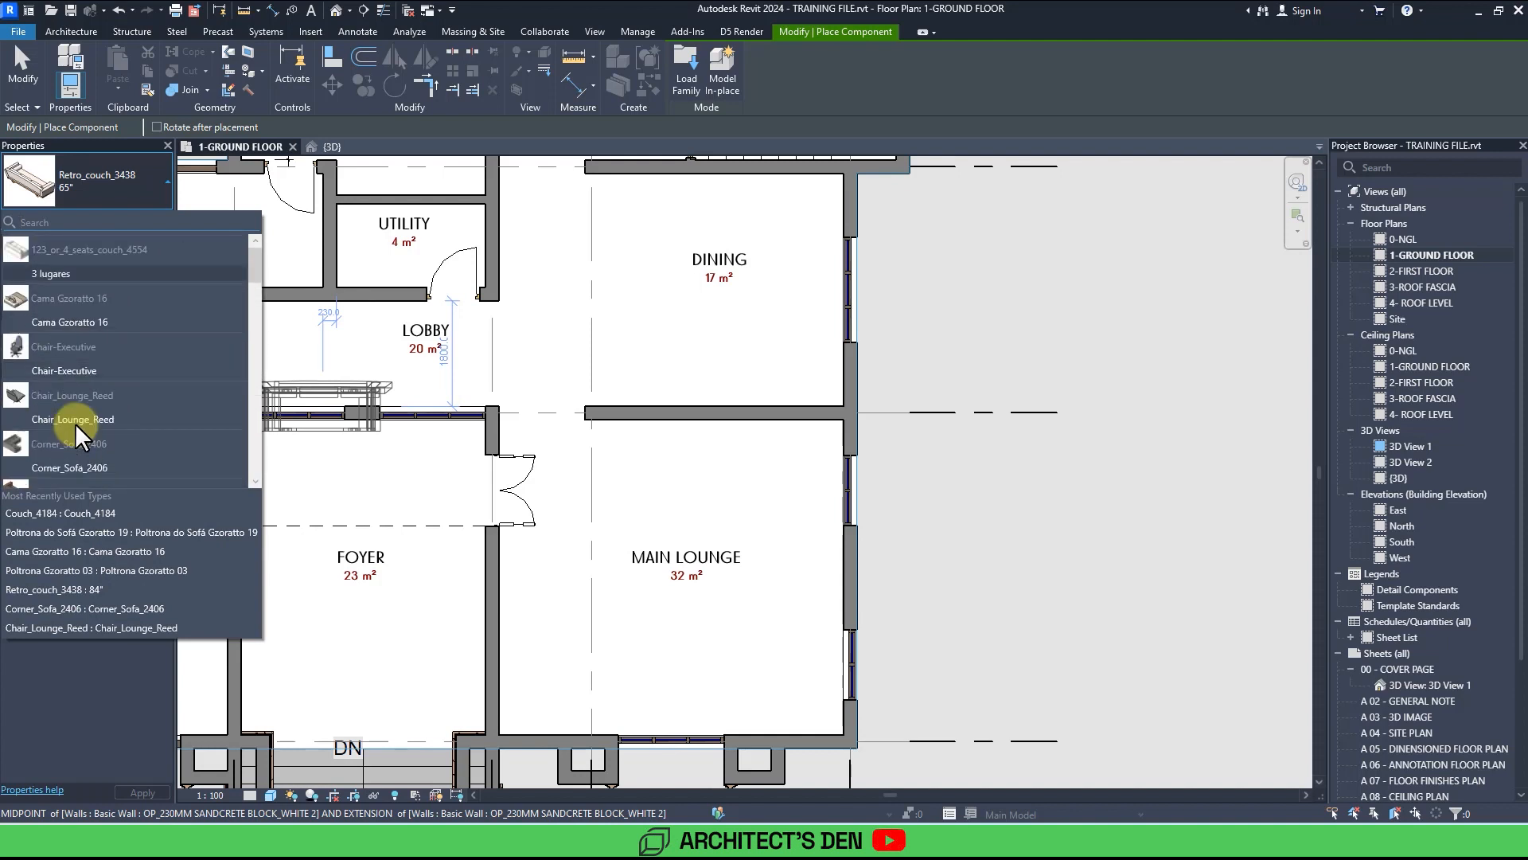
{"action": "left_click", "coordinate": [64, 470]}
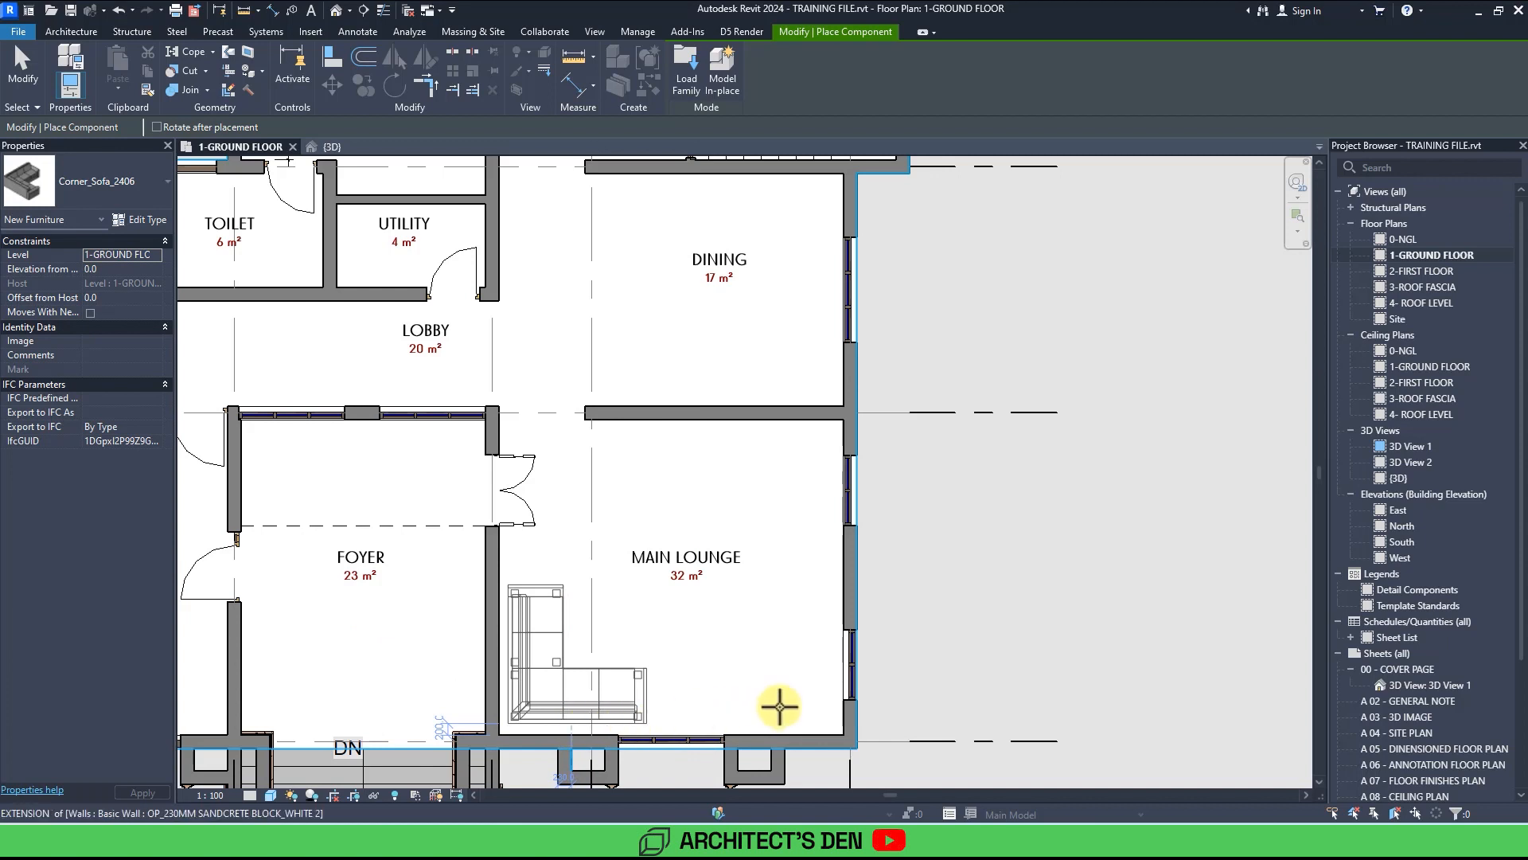
{"action": "left_click", "coordinate": [779, 707]}
{"action": "key", "text": "space"}
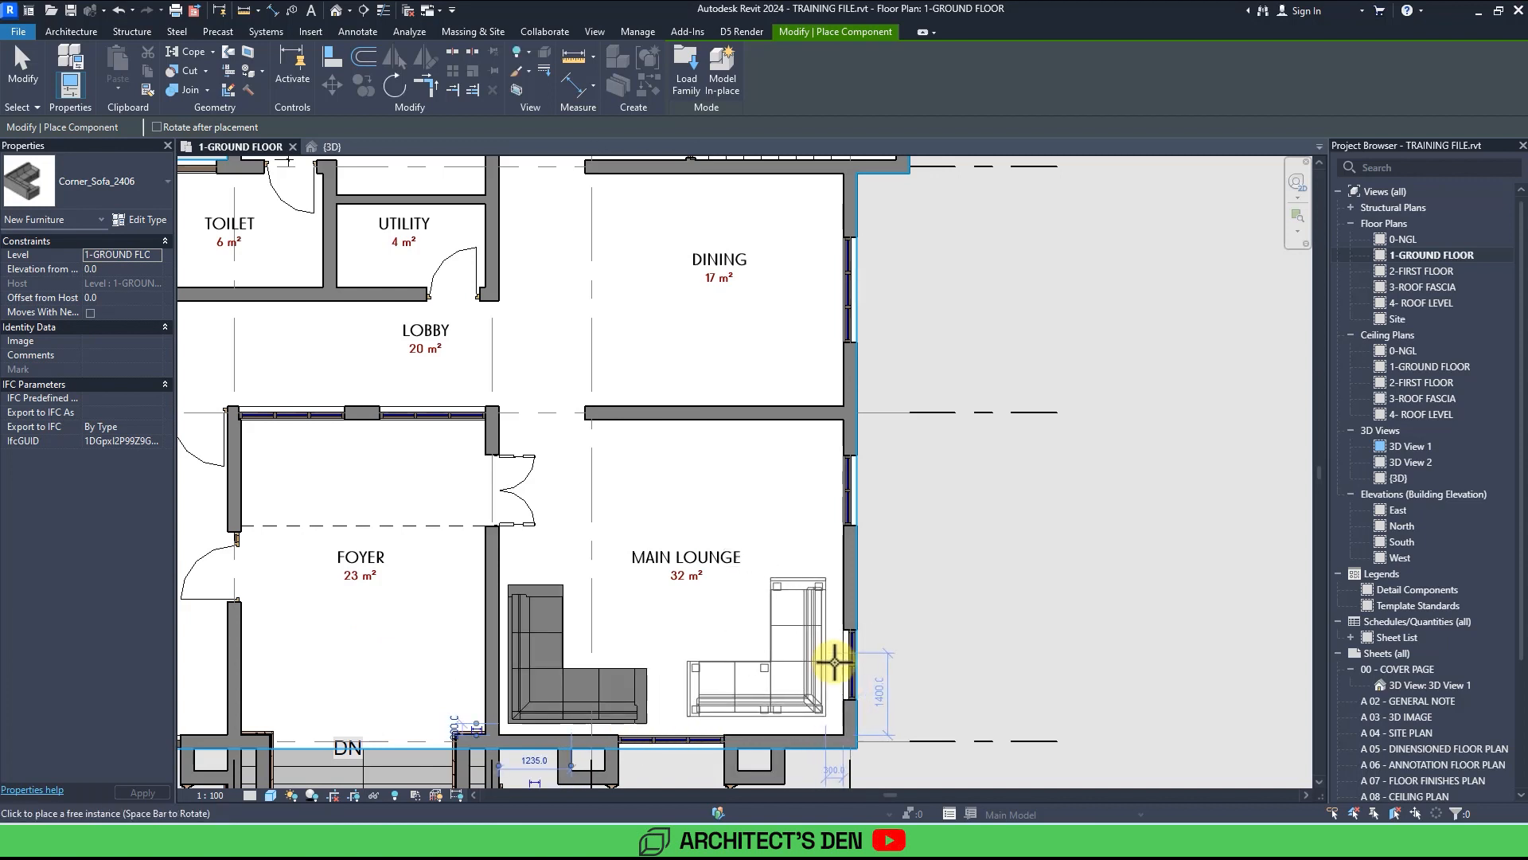
{"action": "left_click", "coordinate": [832, 667]}
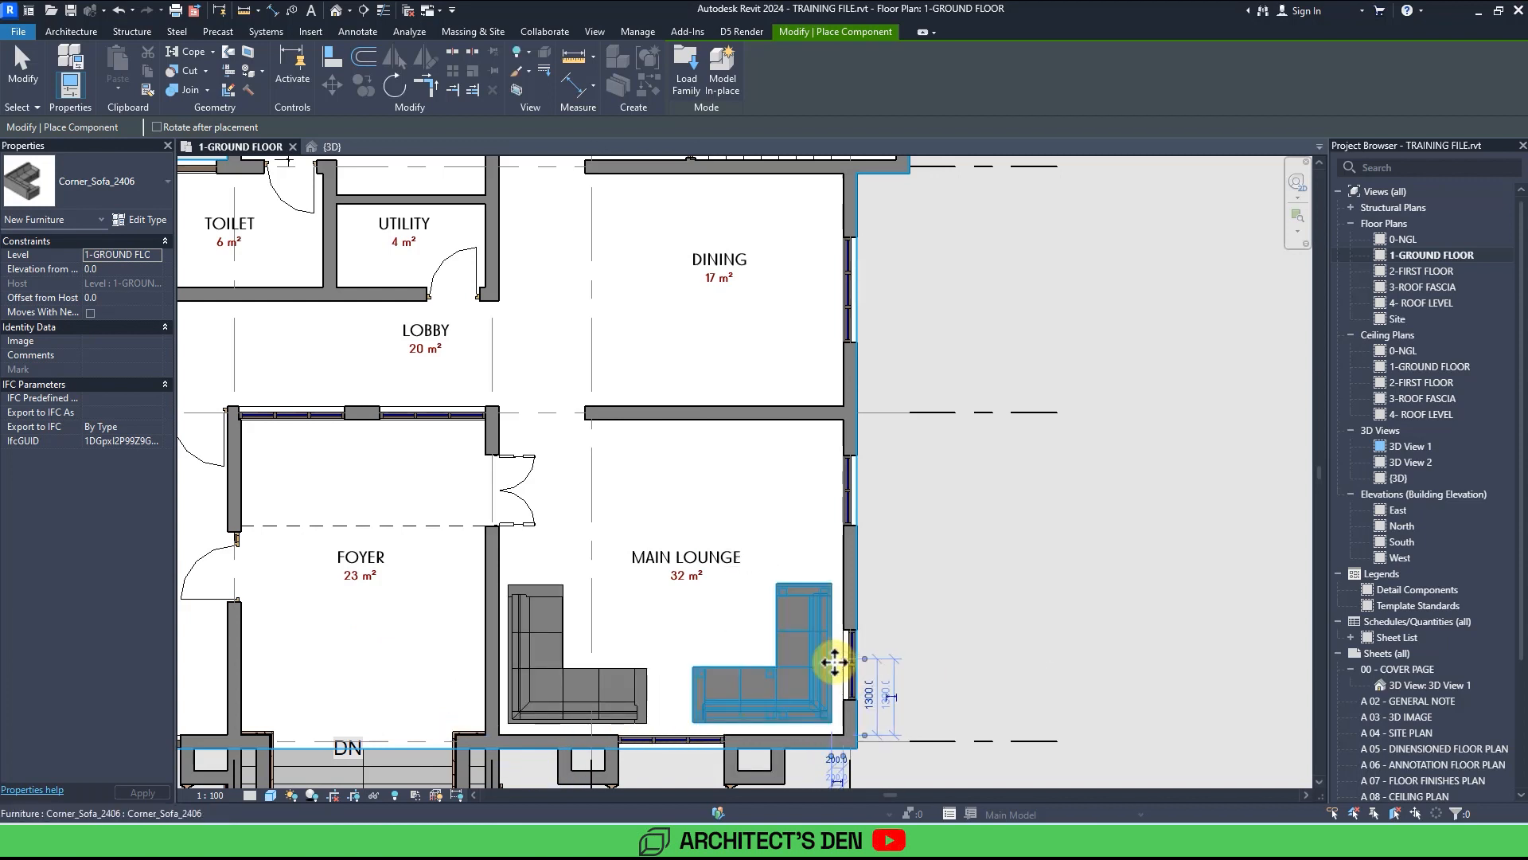
Place a Poltrona Gzoratto 03 armchair in the main lounge beside the foyer doorway.
{"action": "left_click", "coordinate": [105, 190]}
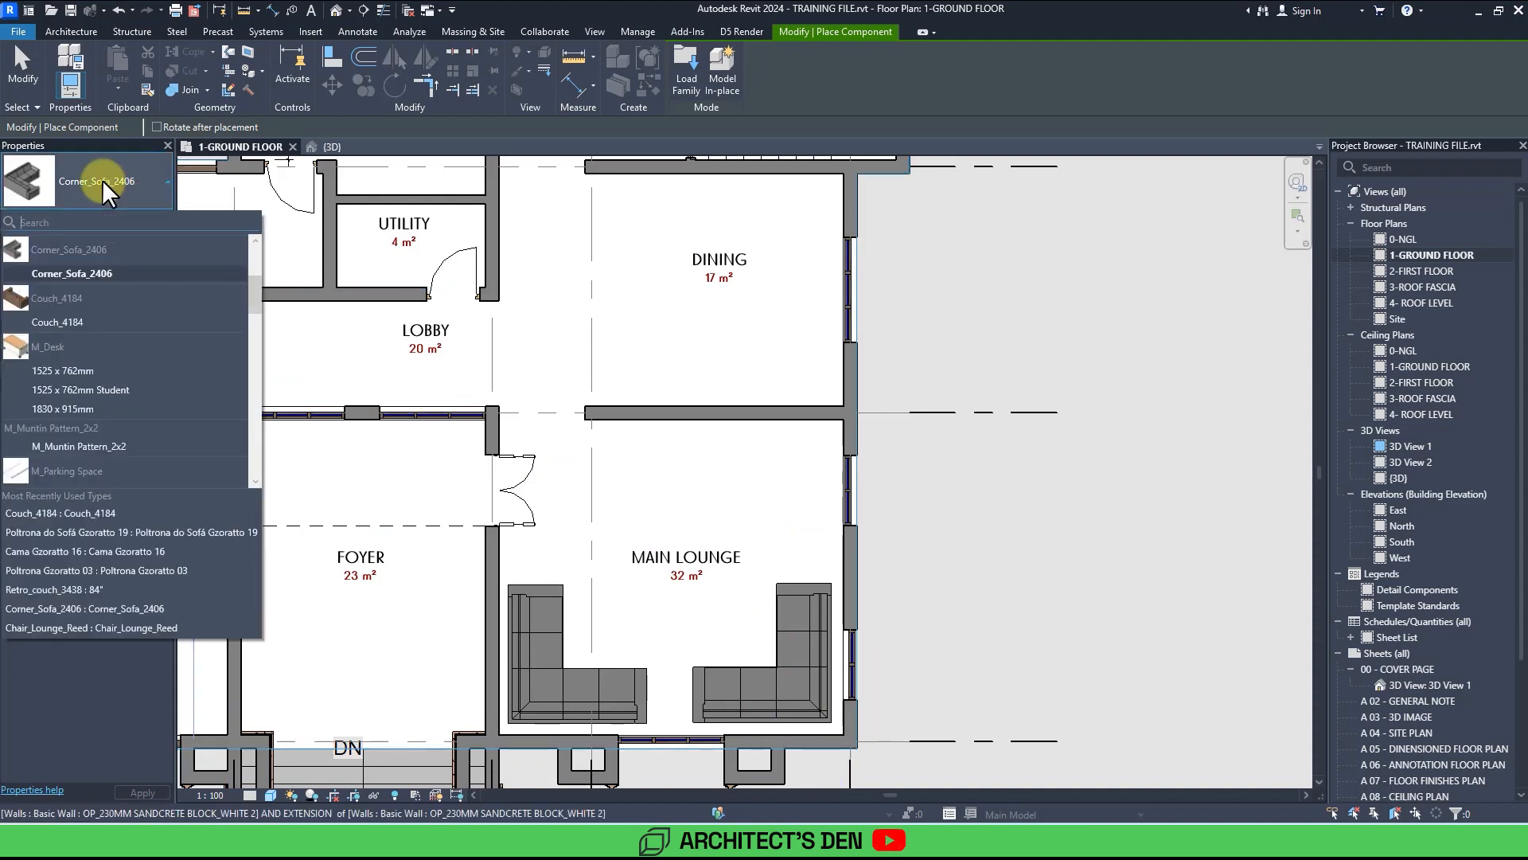
{"action": "scroll", "coordinate": [102, 255], "scroll_direction": "up", "scroll_amount": 3}
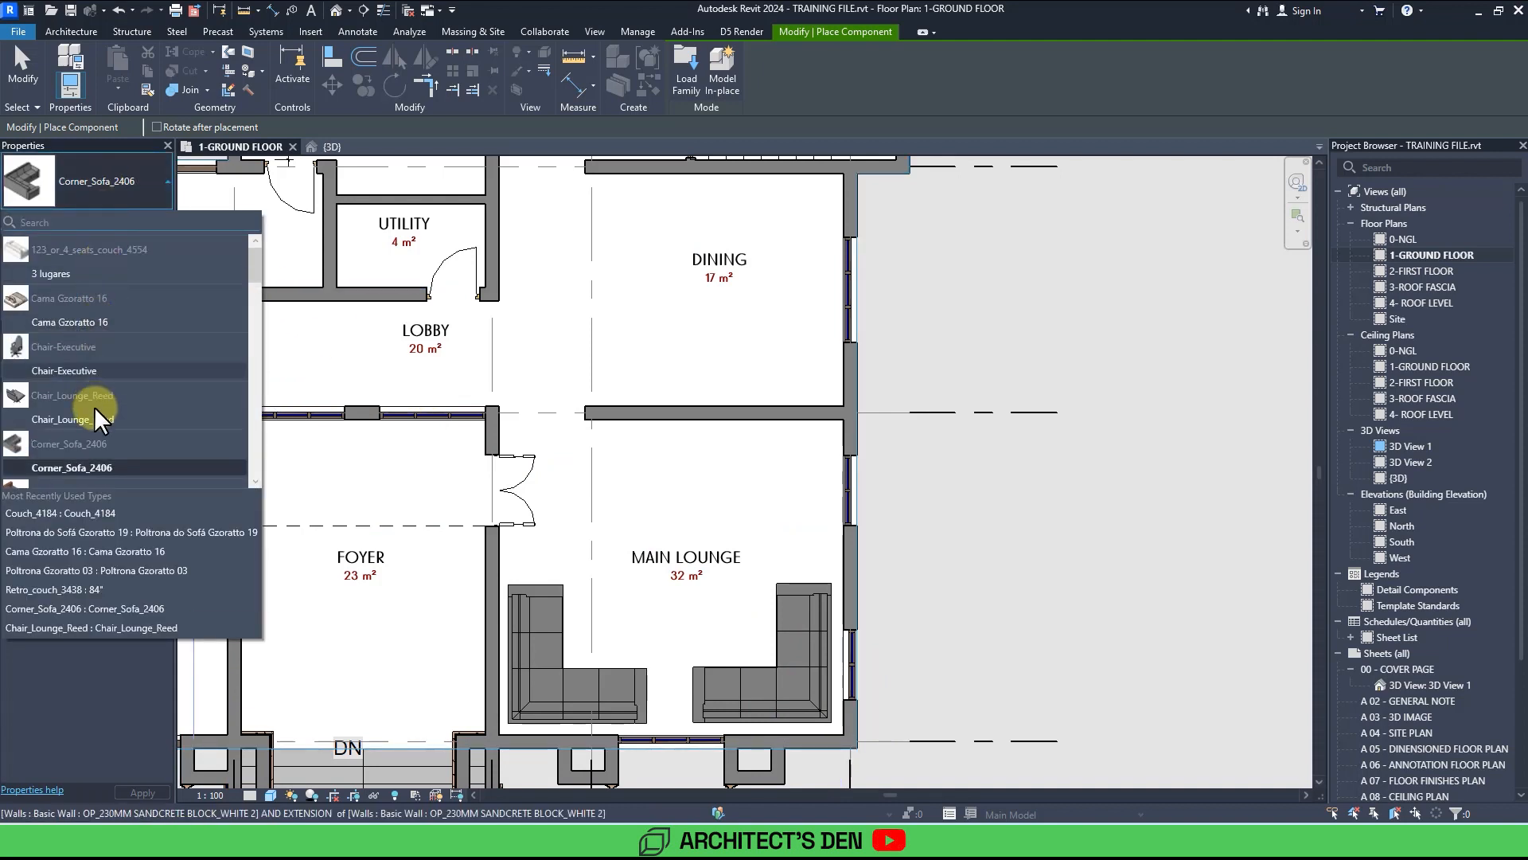
{"action": "scroll", "coordinate": [102, 418], "scroll_direction": "down", "scroll_amount": 10}
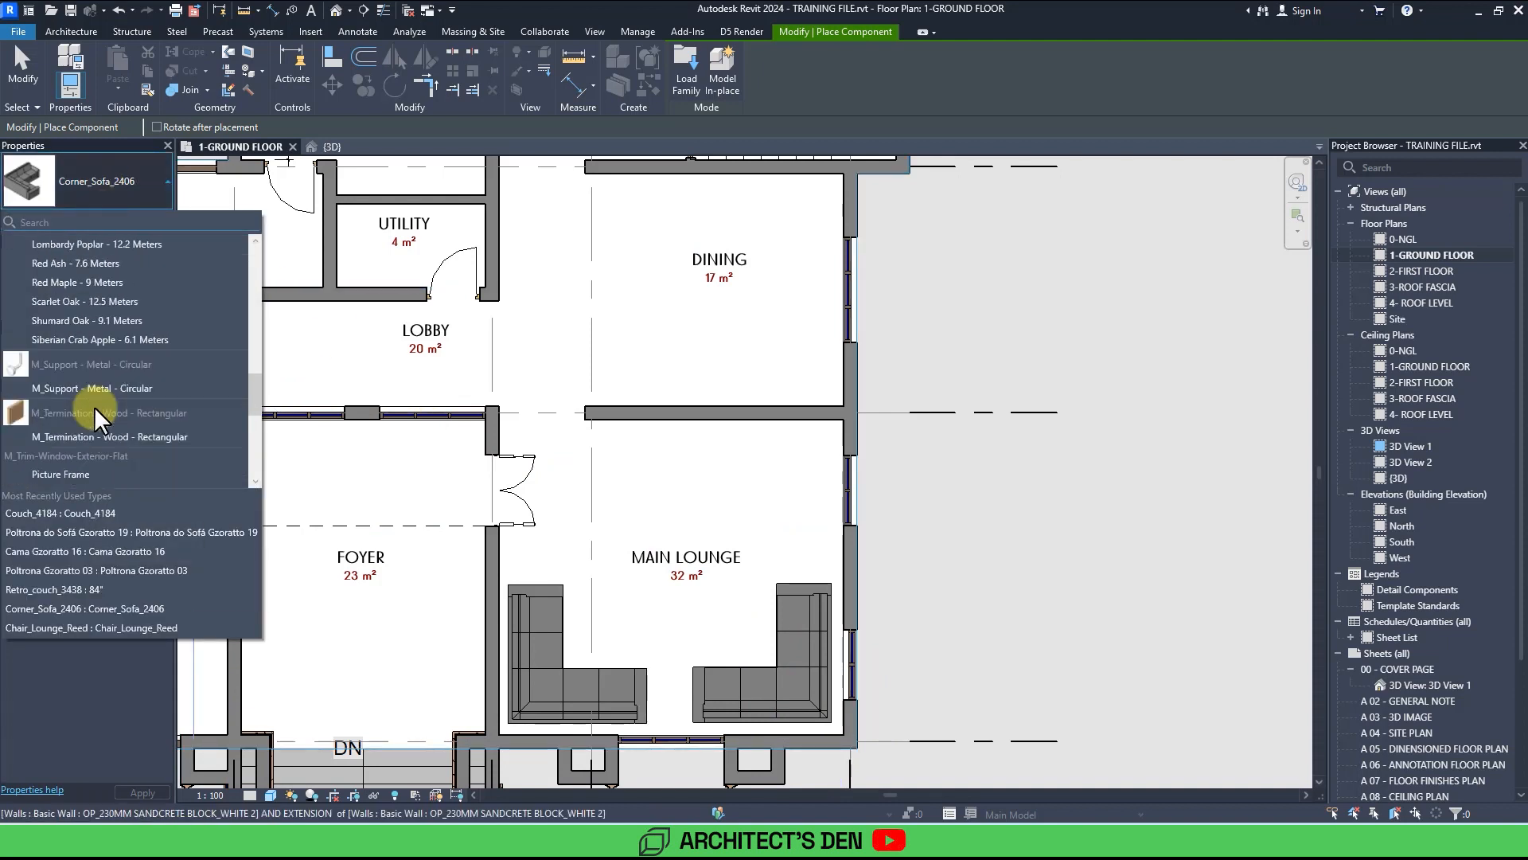
{"action": "scroll", "coordinate": [96, 410], "scroll_direction": "down", "scroll_amount": 6}
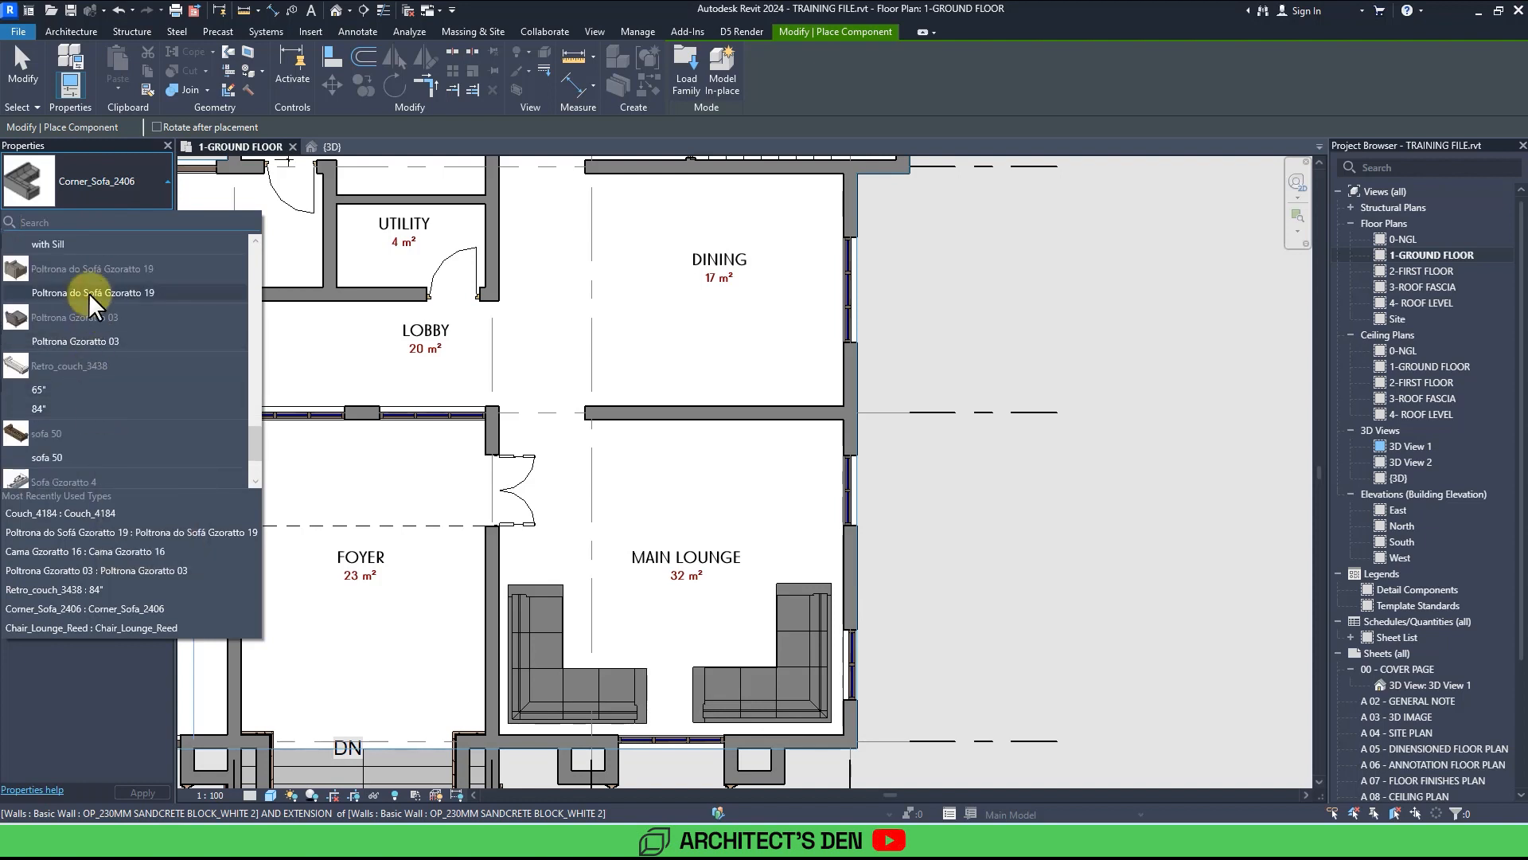
{"action": "left_click", "coordinate": [75, 342]}
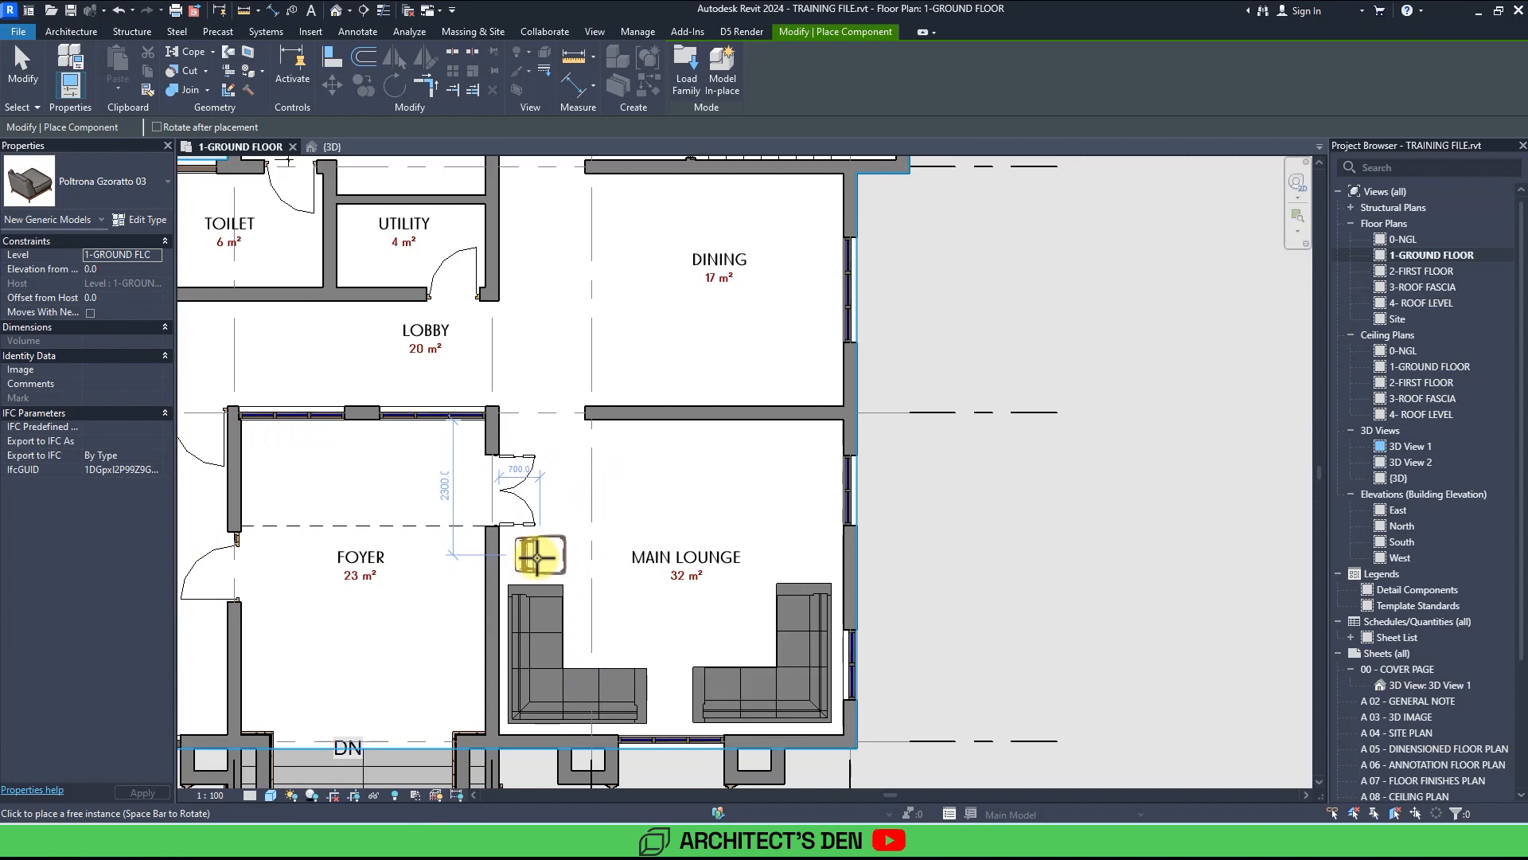
{"action": "left_click", "coordinate": [541, 557]}
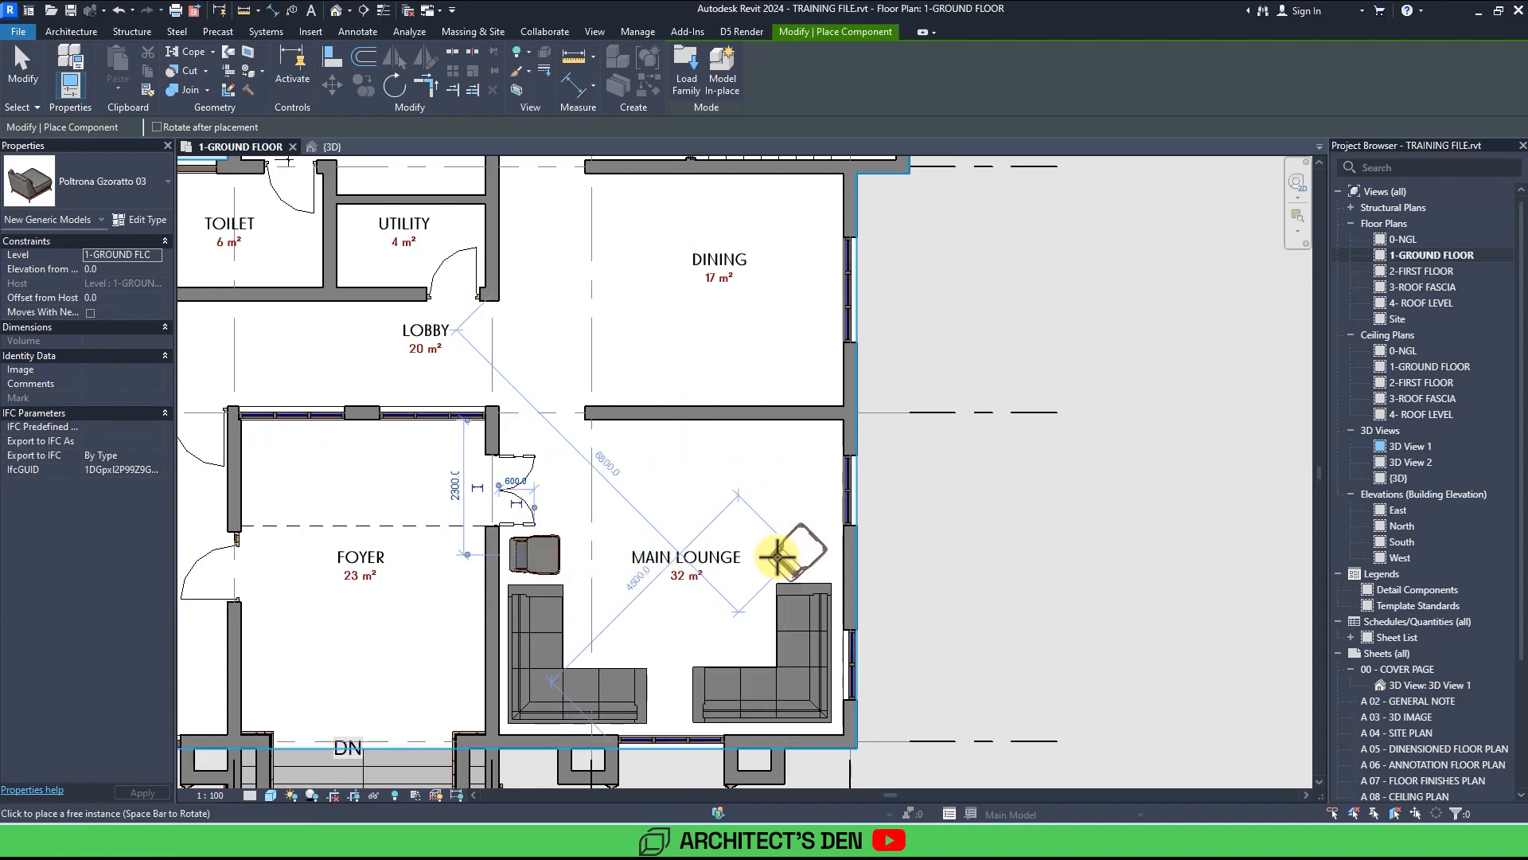
Rotate and place a second Poltrona Gzoratto 03 armchair diagonally in the main lounge's upper right corner.
{"action": "key", "text": "space"}
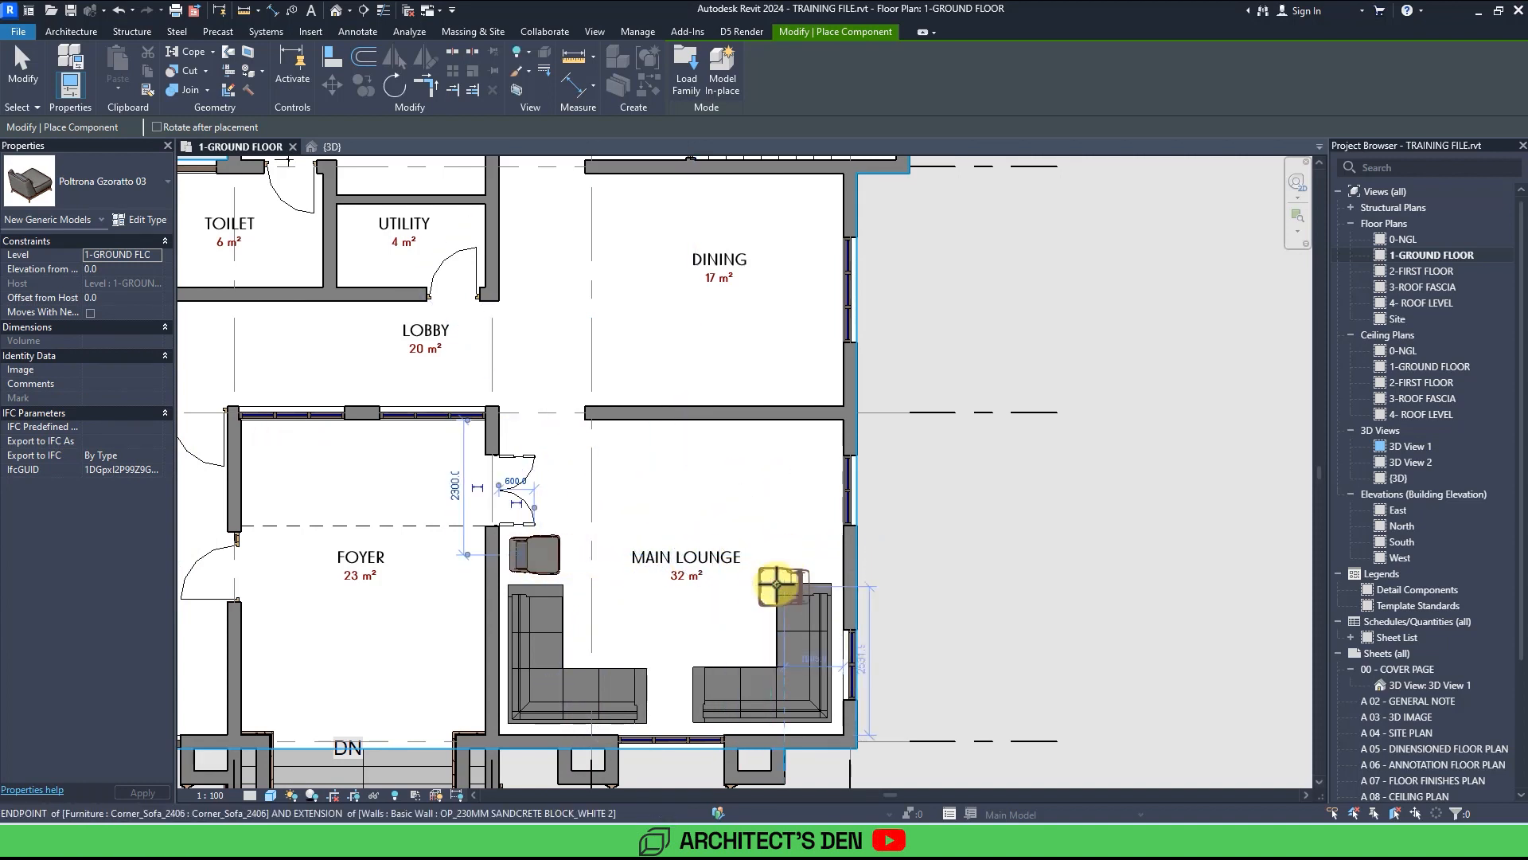
{"action": "scroll", "coordinate": [776, 585], "scroll_direction": "up", "scroll_amount": 2}
{"action": "key", "text": "space"}
{"action": "key", "text": "space"}
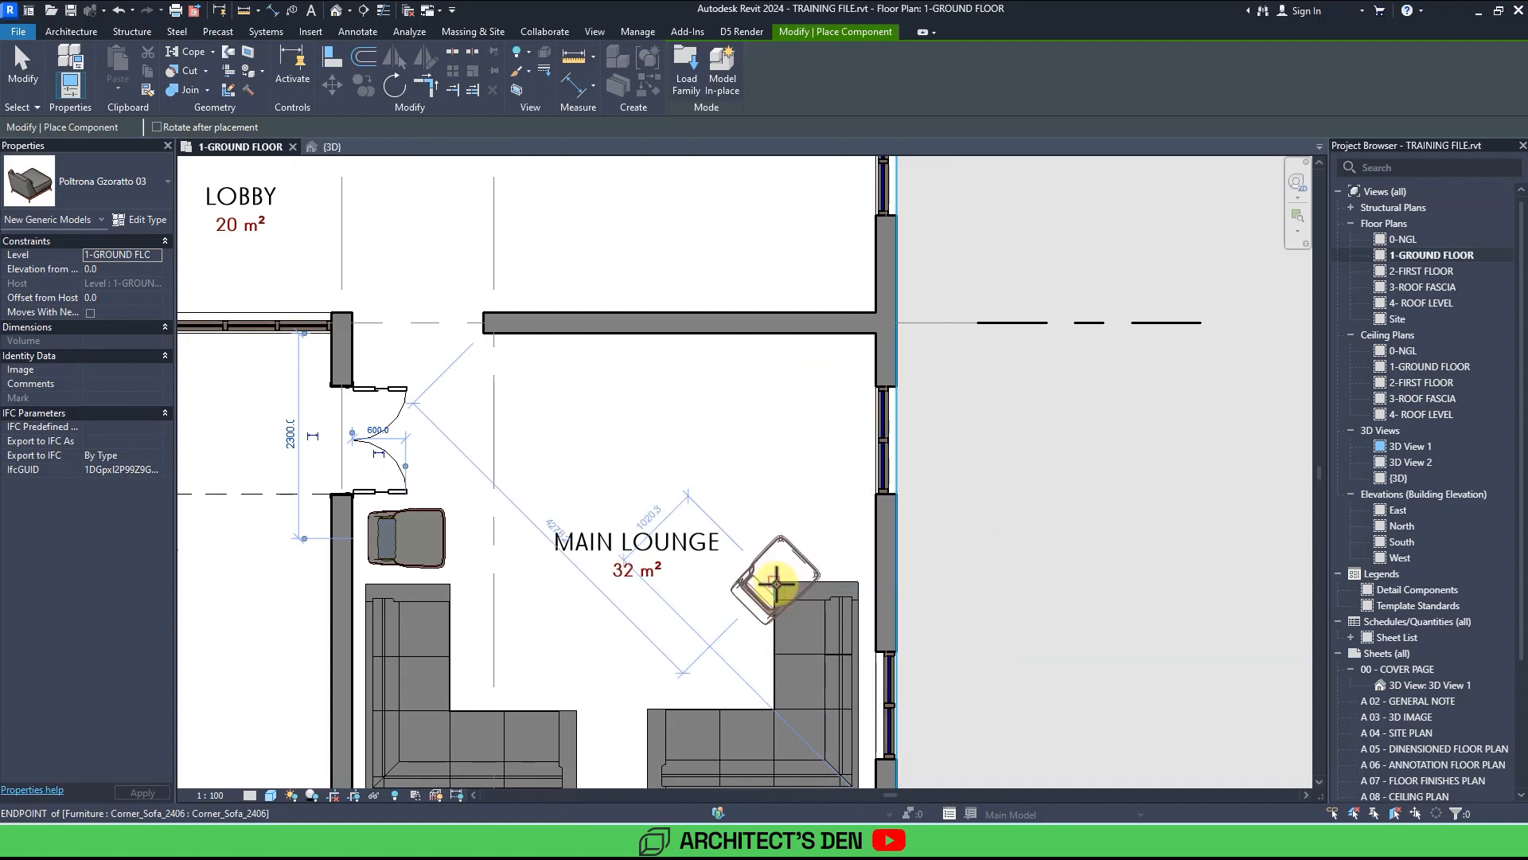
{"action": "scroll", "coordinate": [776, 585], "scroll_direction": "up", "scroll_amount": 3}
{"action": "key", "text": "space"}
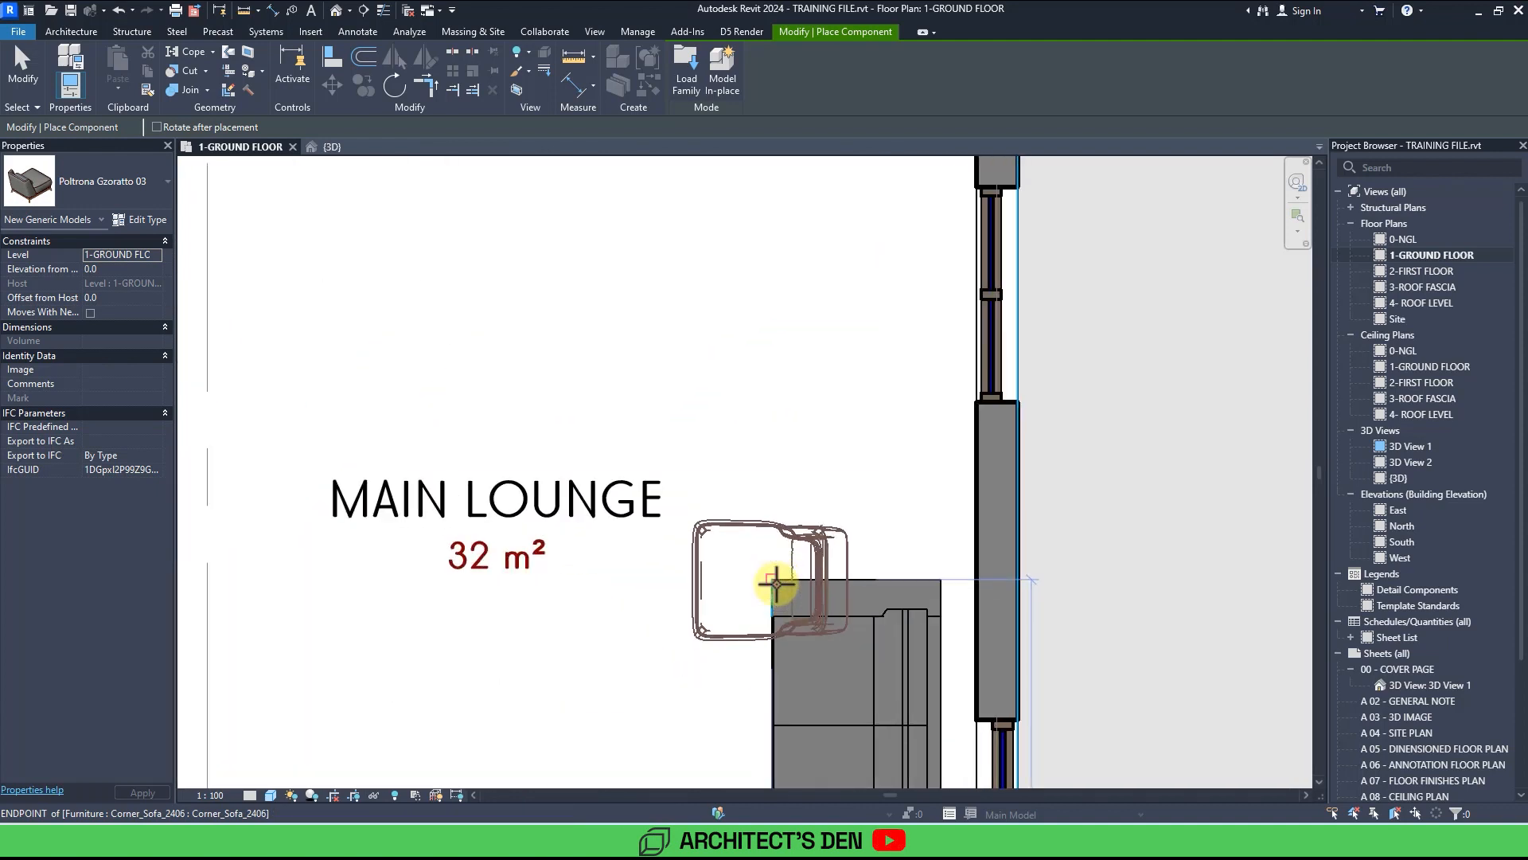
{"action": "key", "text": "space"}
{"action": "key", "text": "space"}
{"action": "key", "text": "space"}
{"action": "key", "text": "space"}
{"action": "key", "text": "space"}
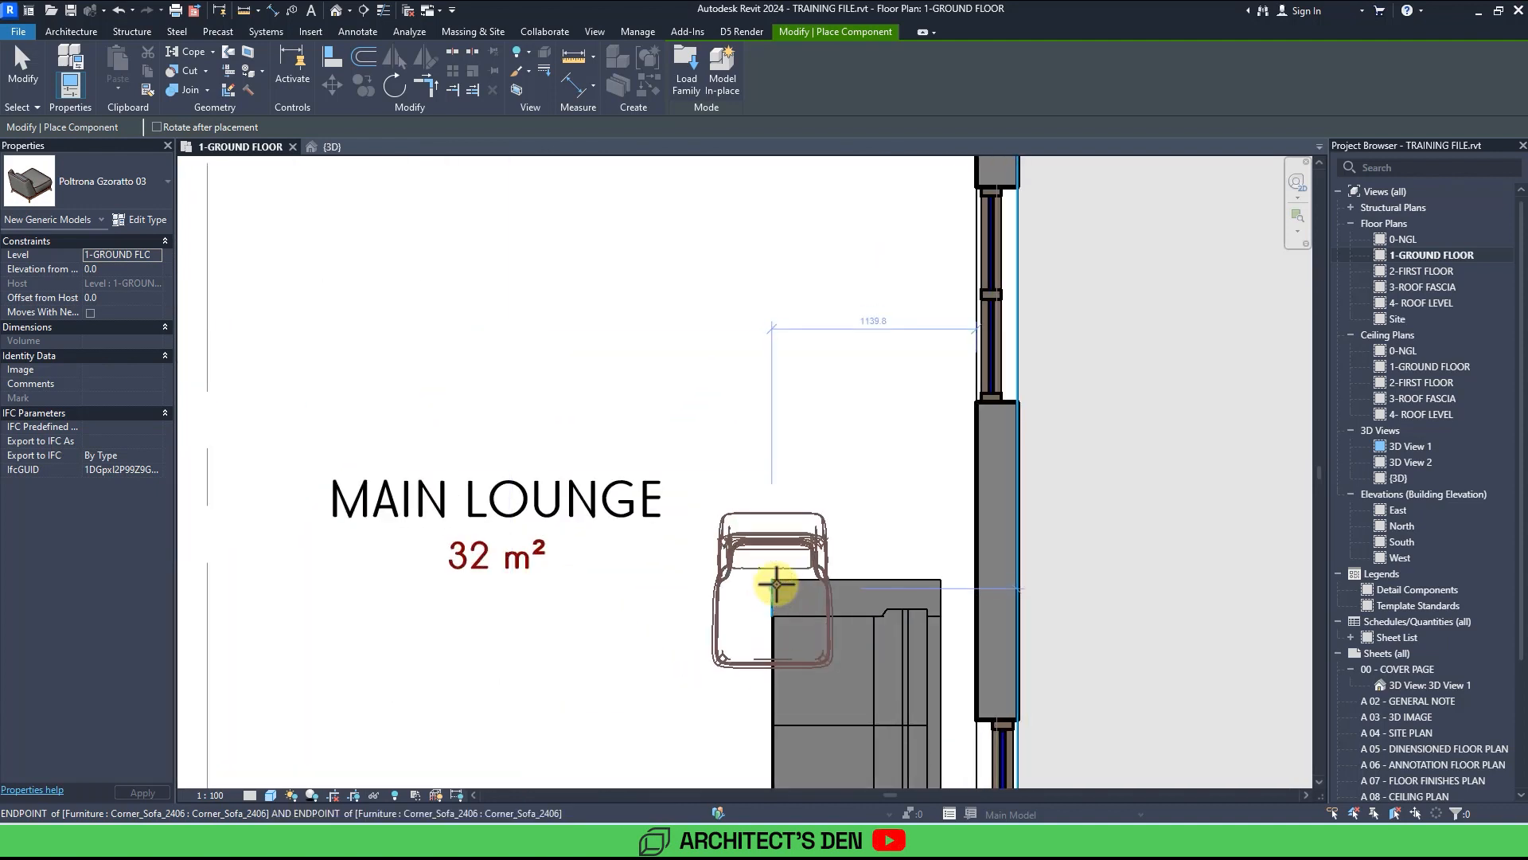
{"action": "key", "text": "space"}
{"action": "key", "text": "space"}
{"action": "key", "text": "space"}
{"action": "key", "text": "space"}
{"action": "key", "text": "space"}
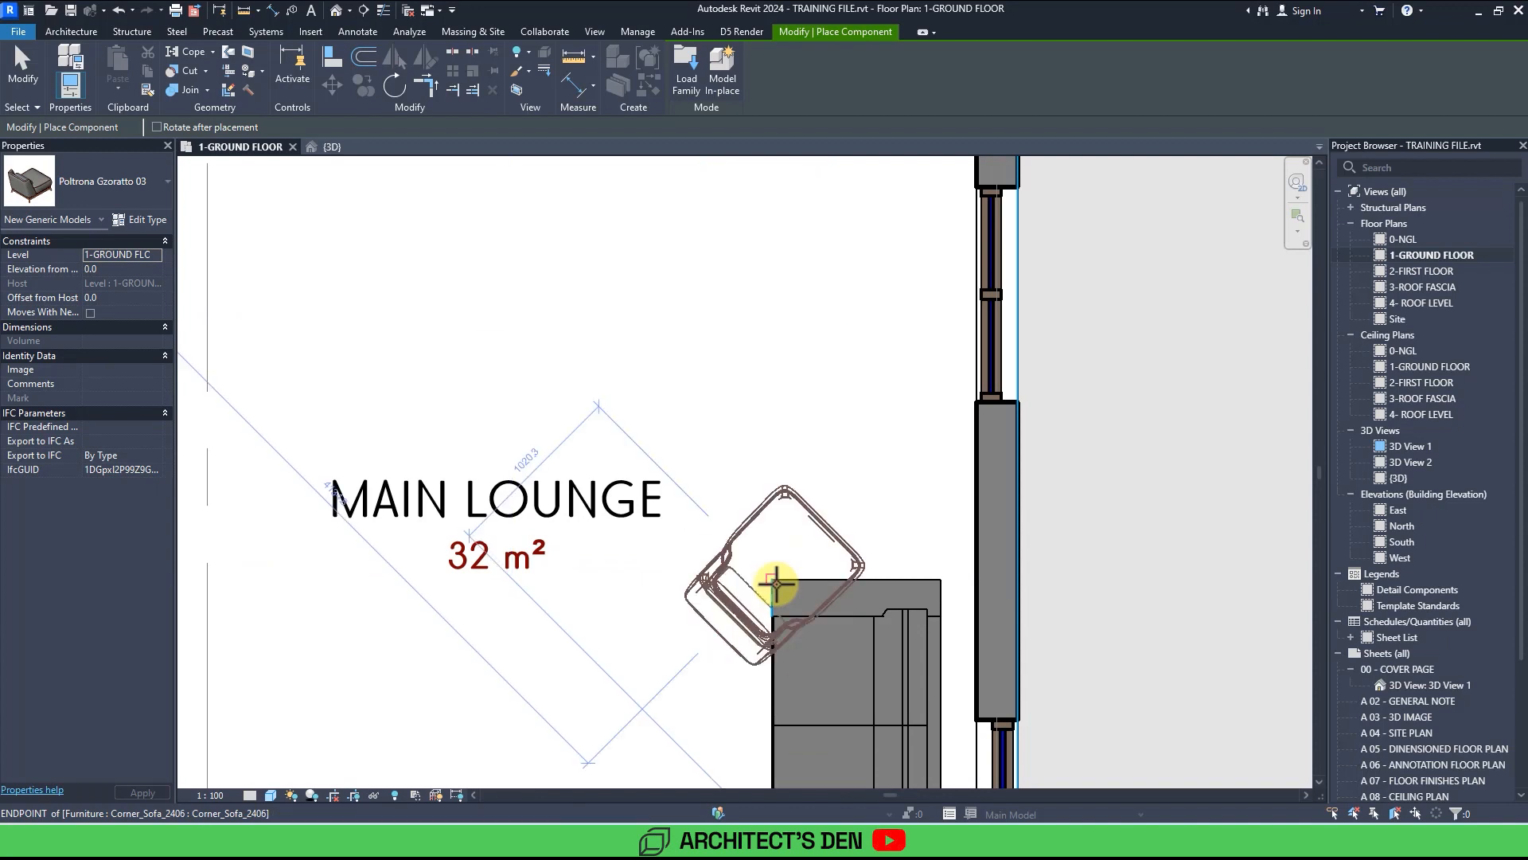
{"action": "key", "text": "space"}
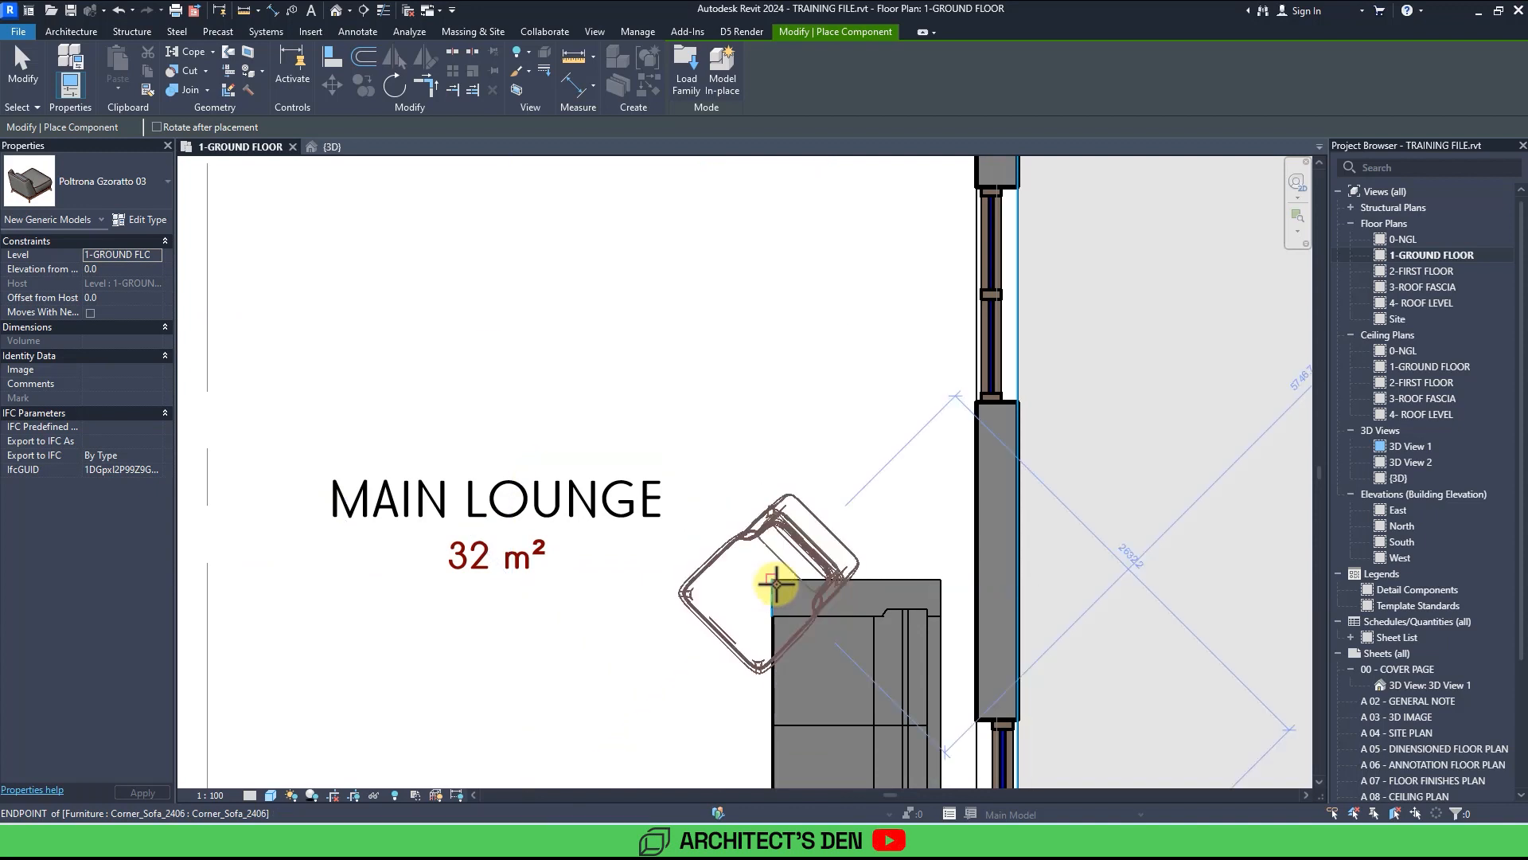
{"action": "scroll", "coordinate": [764, 436], "scroll_direction": "down", "scroll_amount": 4}
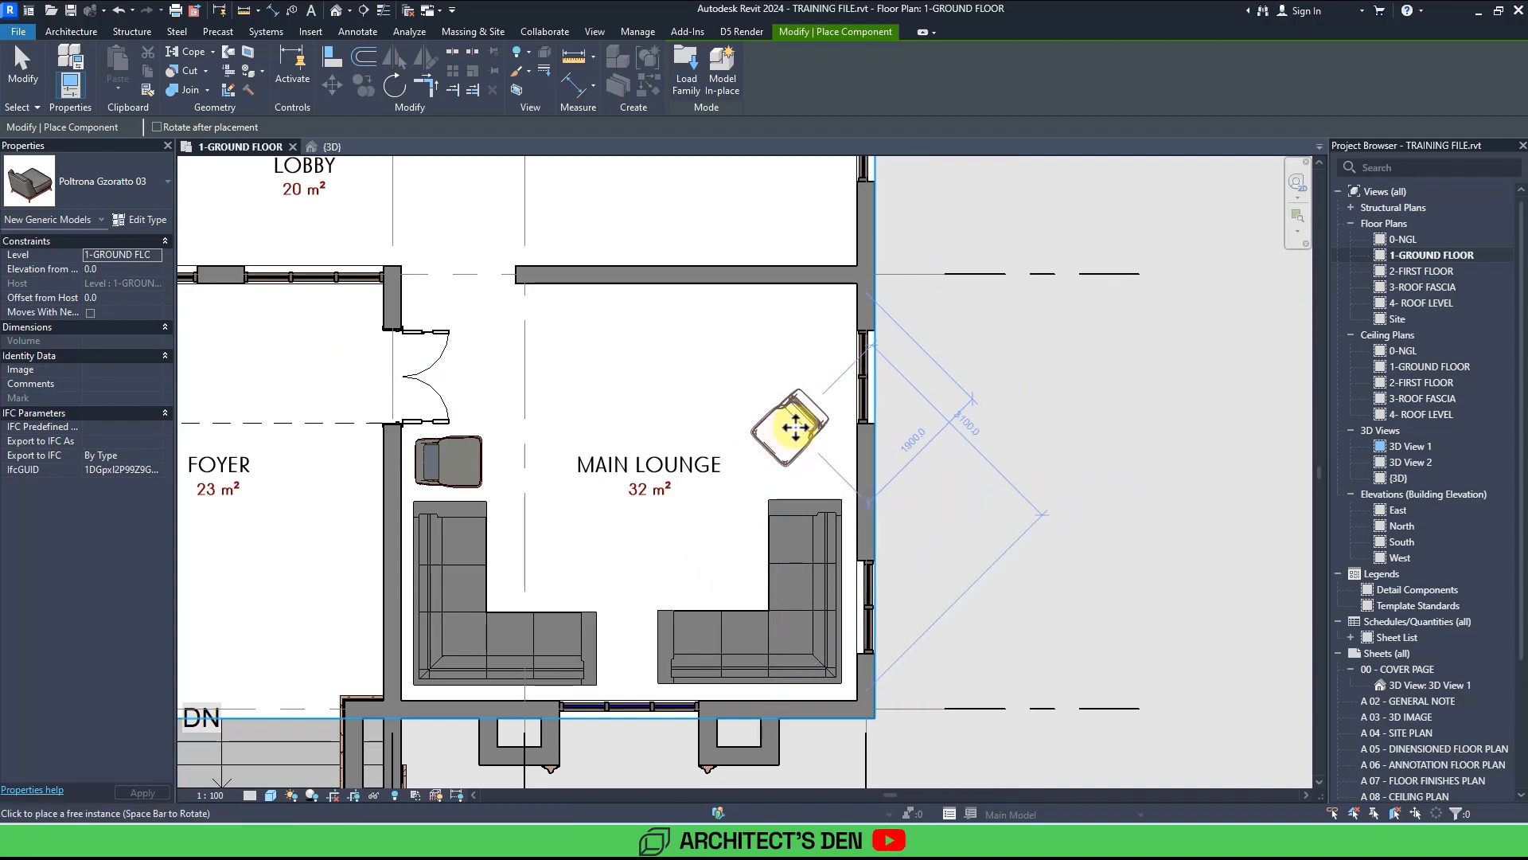
{"action": "left_click", "coordinate": [796, 428]}
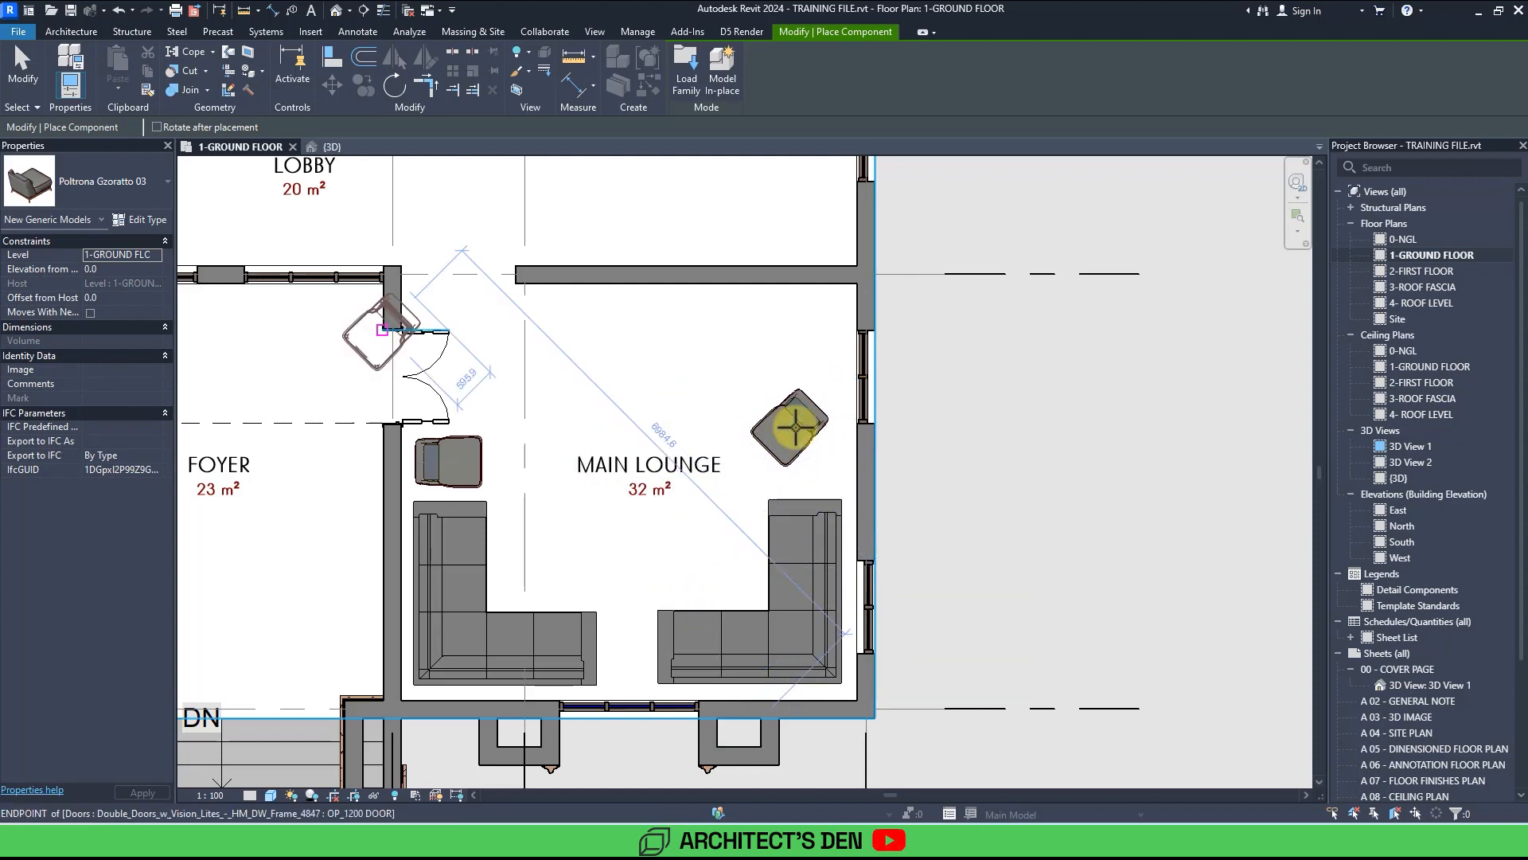
{"action": "key", "text": "Escape"}
{"action": "key", "text": "Escape"}
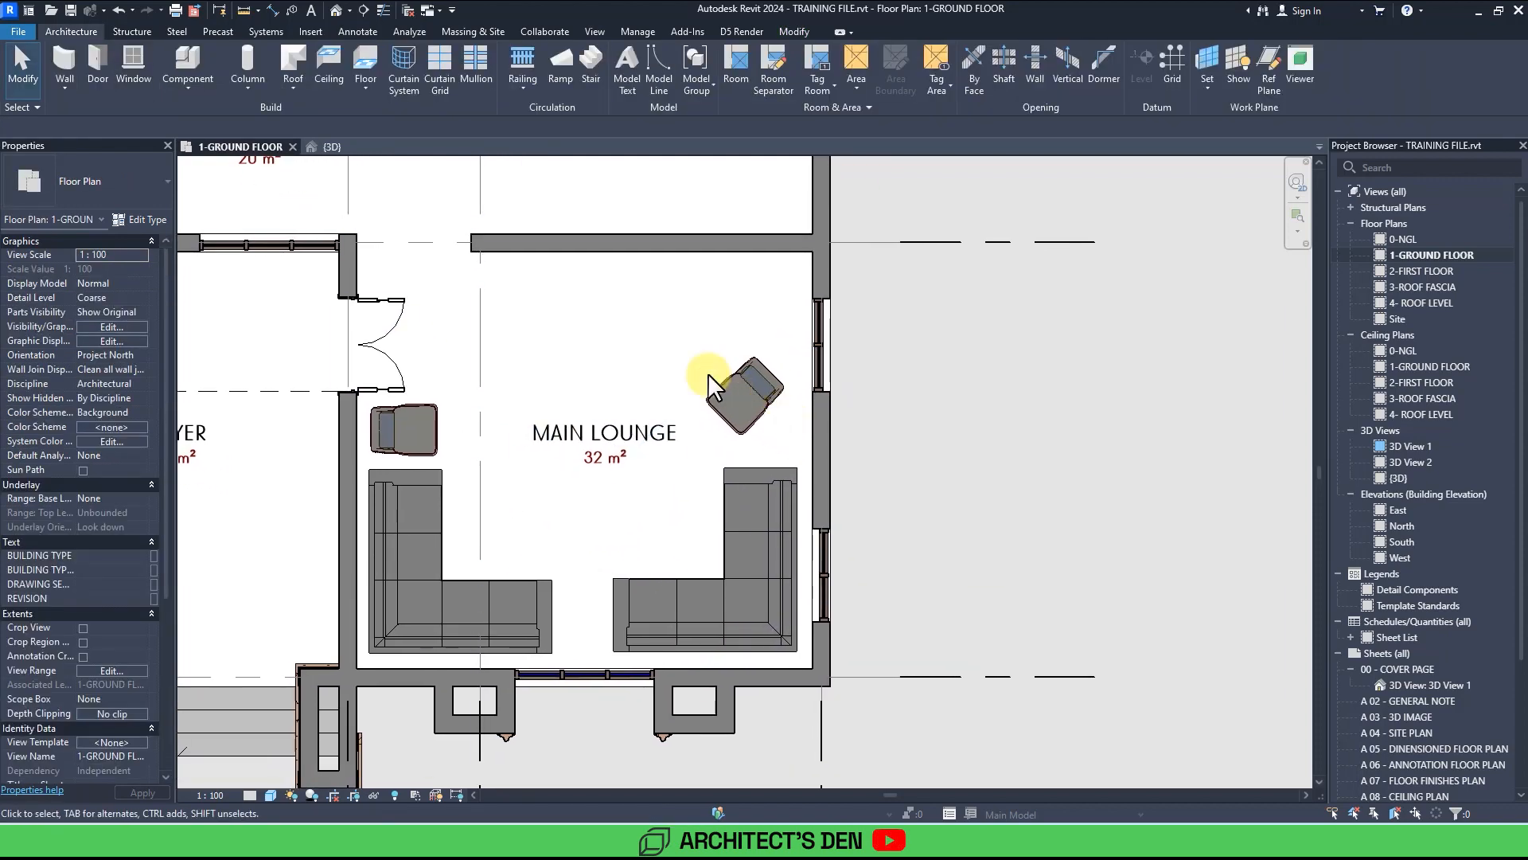
Load the Center_coffee_table_4166 family from the library's Tables folder and place it in the middle of the main lounge.
{"action": "left_click", "coordinate": [187, 60]}
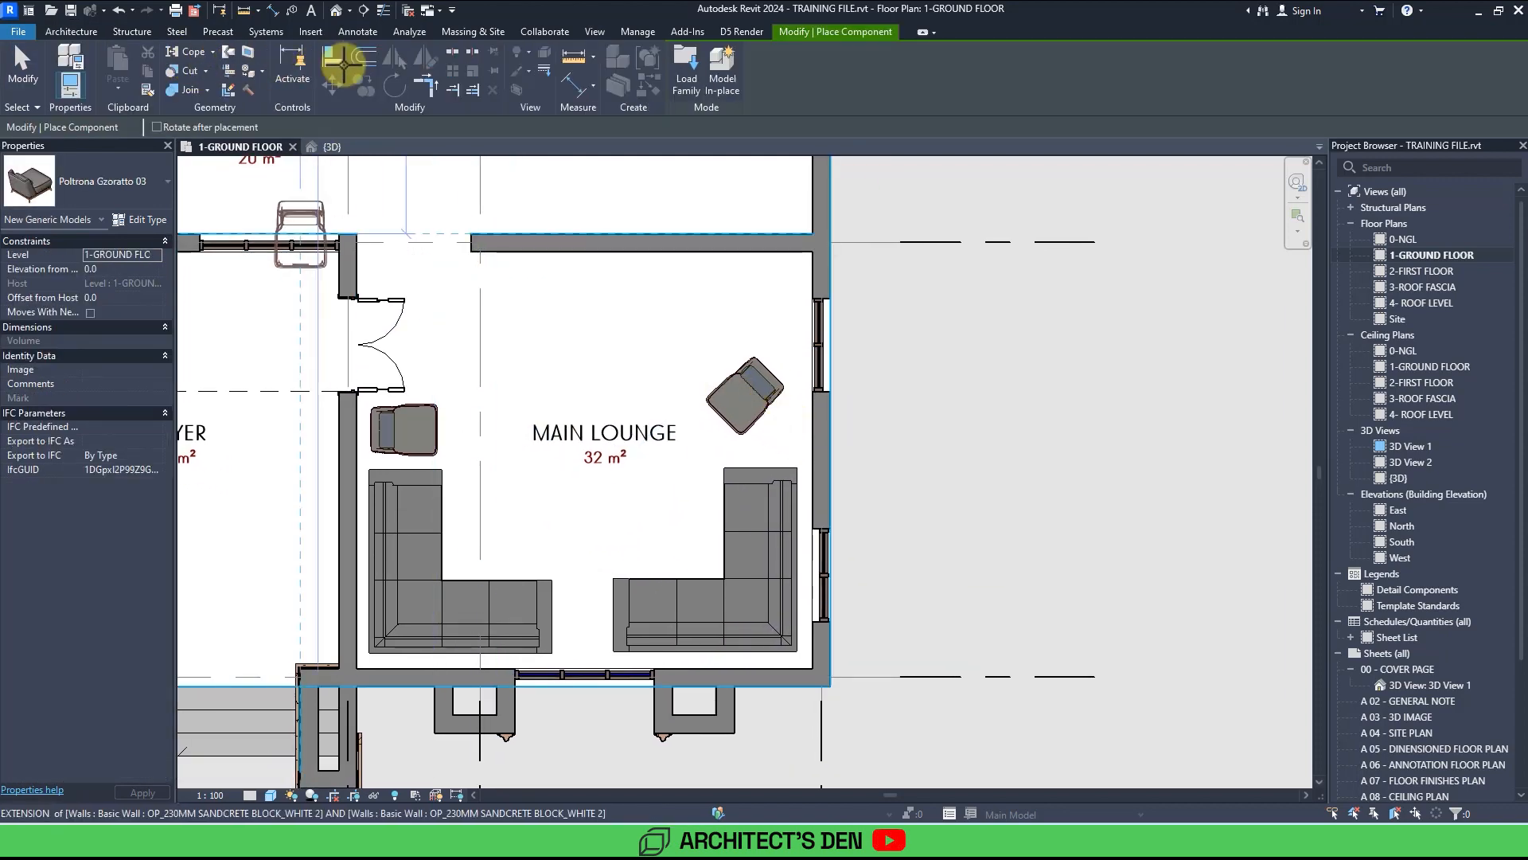
{"action": "left_click", "coordinate": [684, 73]}
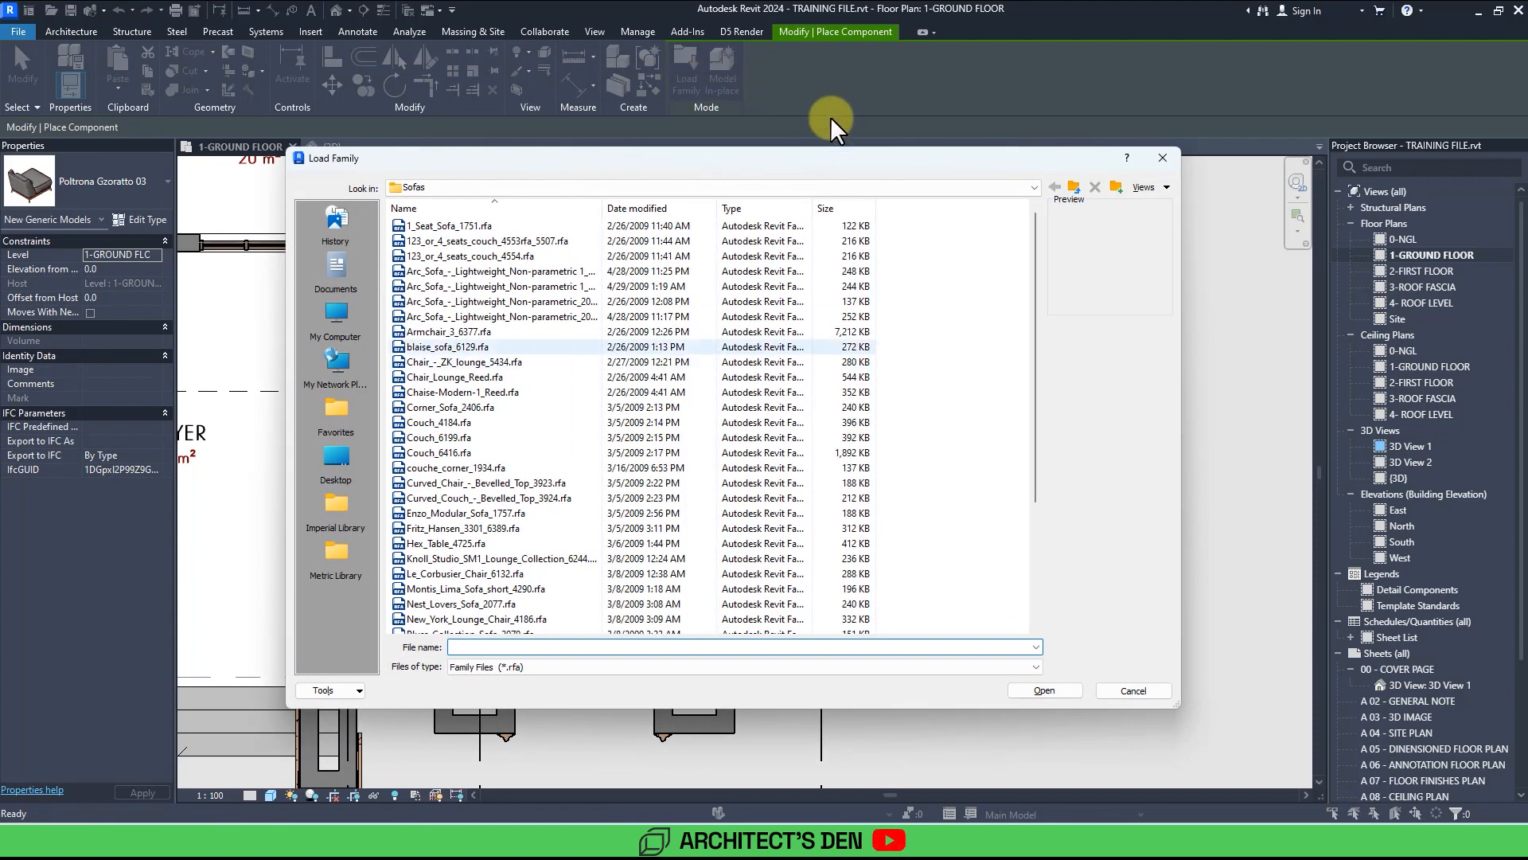
{"action": "left_click", "coordinate": [1073, 189]}
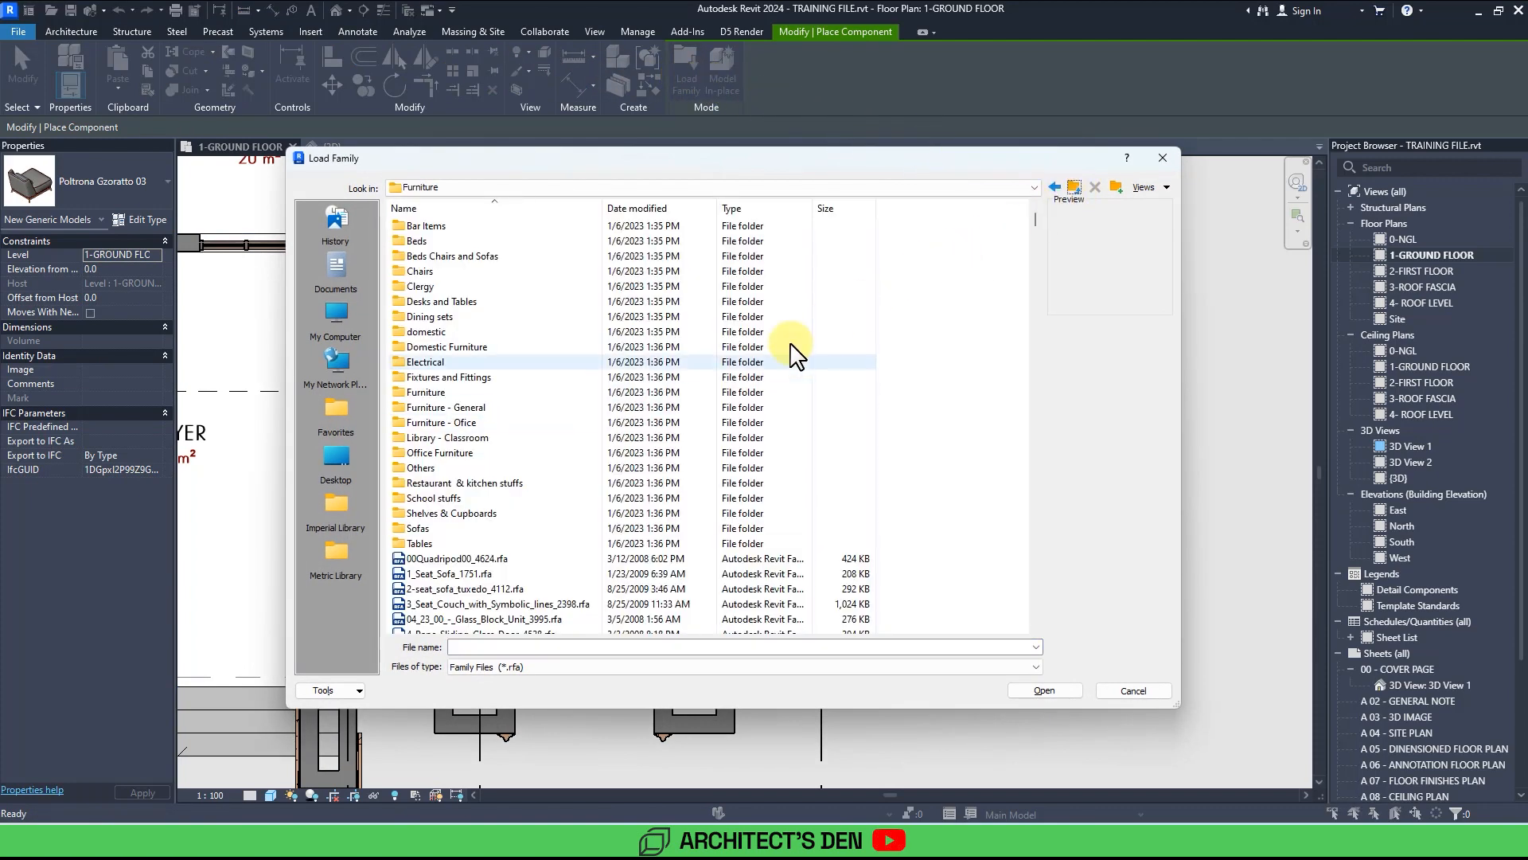
{"action": "double_click", "coordinate": [420, 543]}
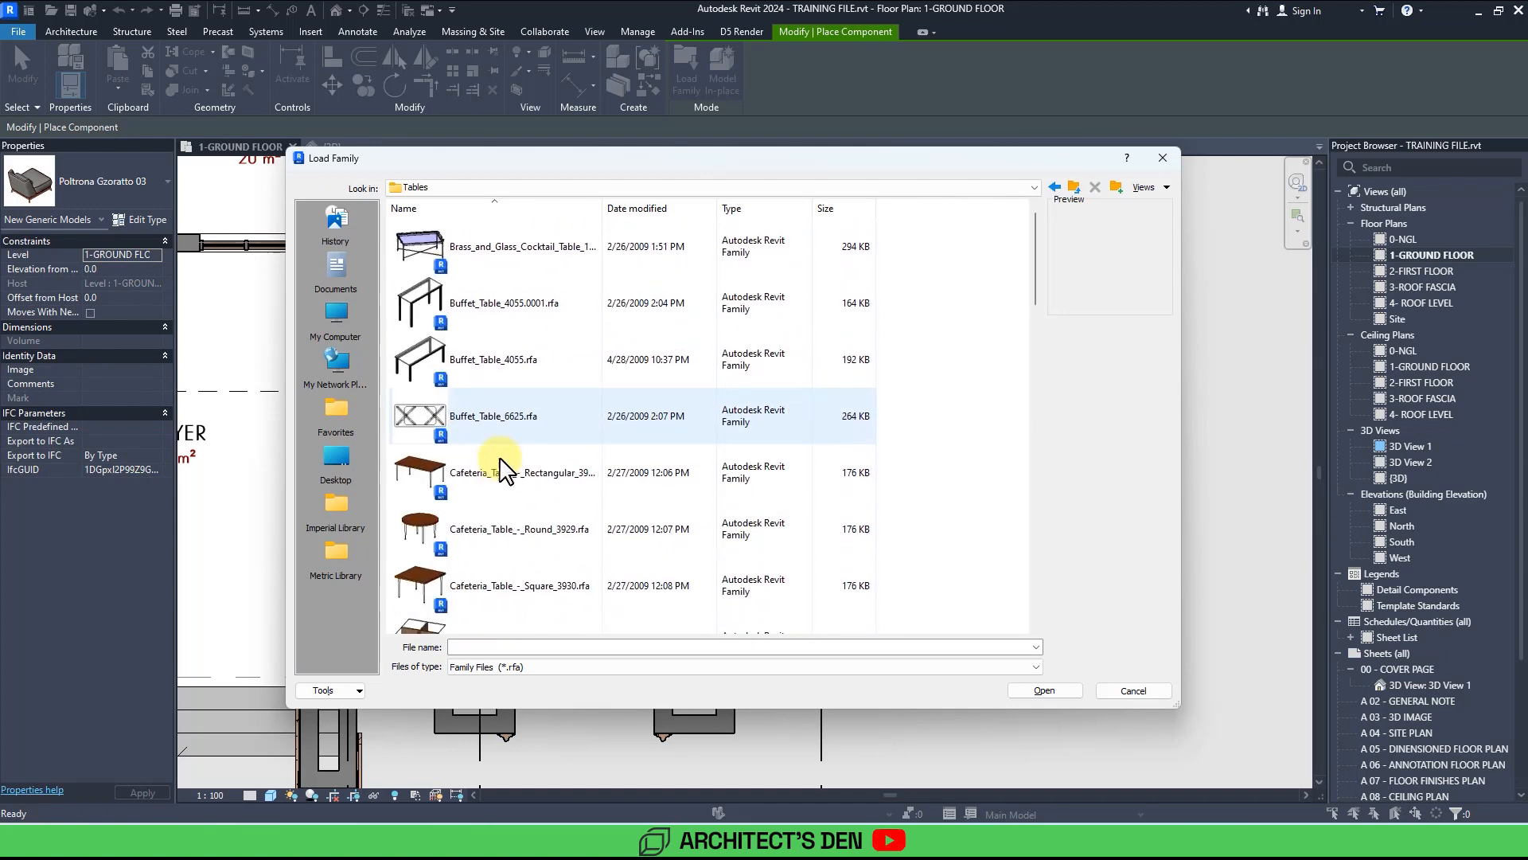
{"action": "scroll", "coordinate": [514, 446], "scroll_direction": "down", "scroll_amount": 3}
{"action": "scroll", "coordinate": [514, 450], "scroll_direction": "up", "scroll_amount": 3}
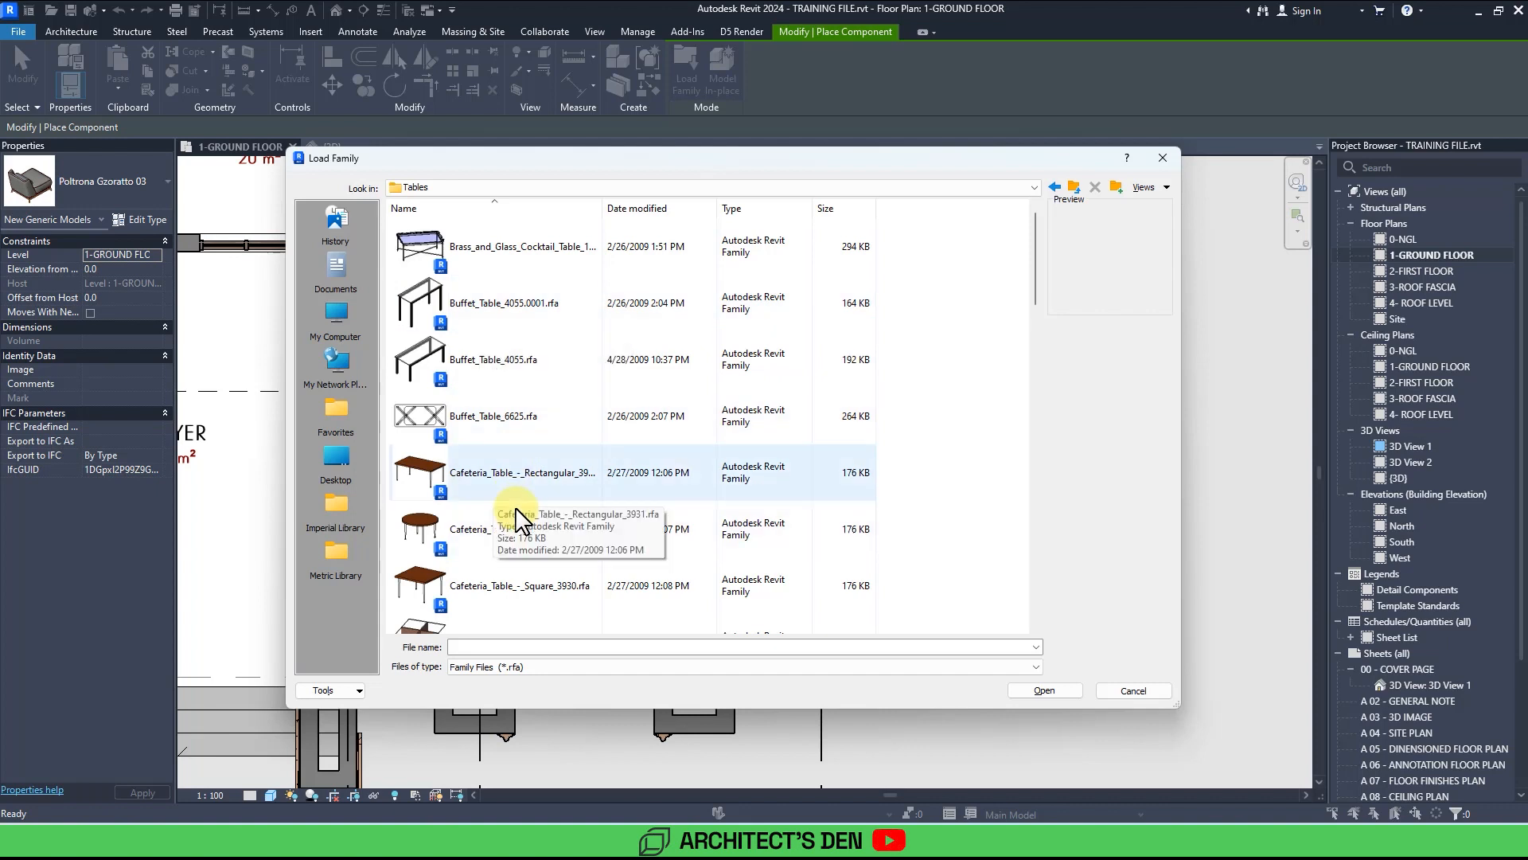
{"action": "scroll", "coordinate": [515, 519], "scroll_direction": "down", "scroll_amount": 2}
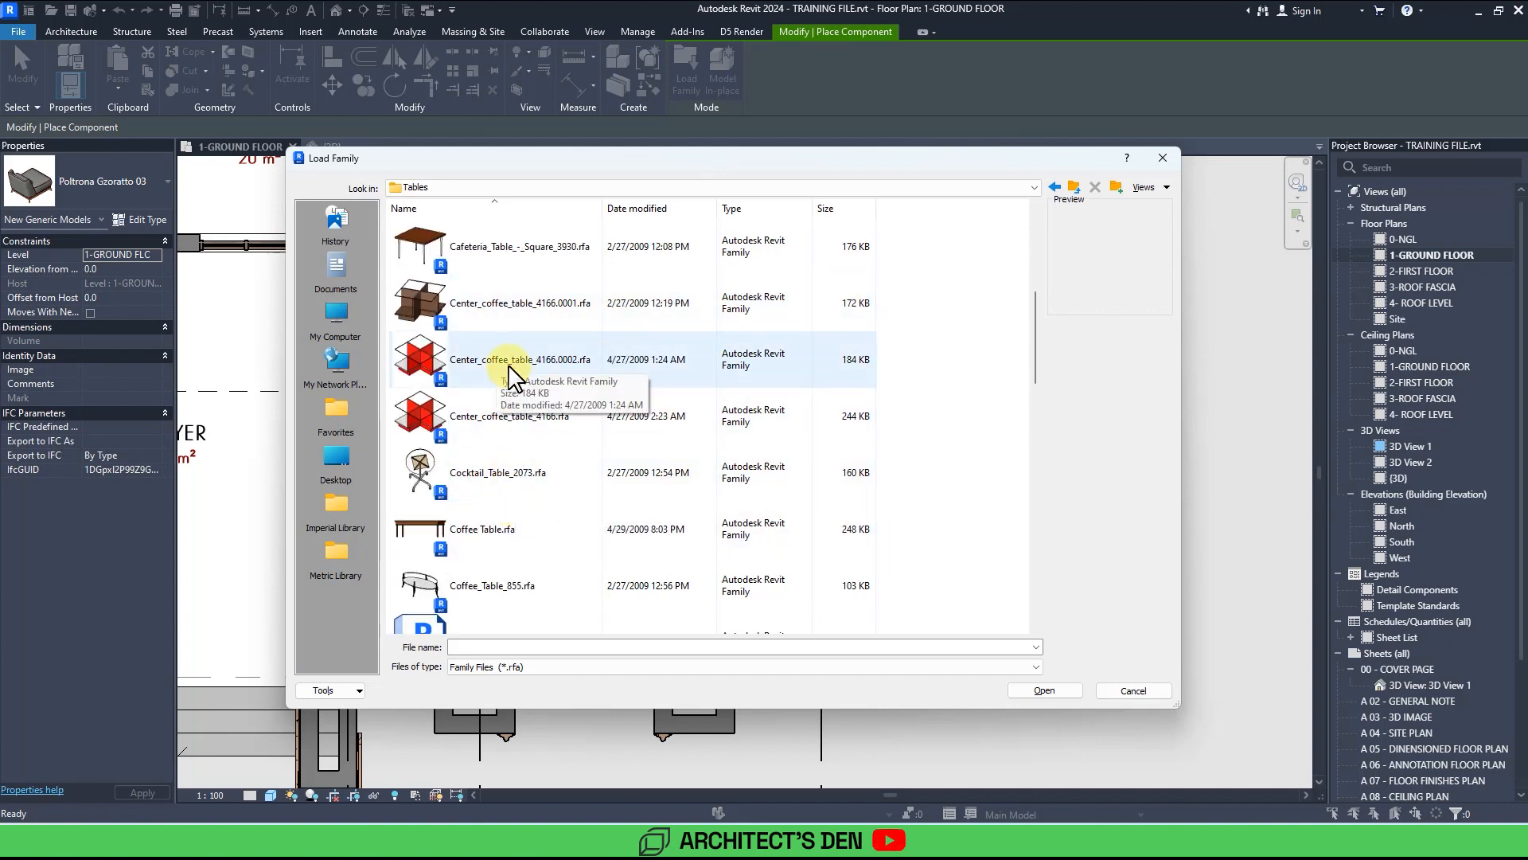
{"action": "double_click", "coordinate": [478, 416]}
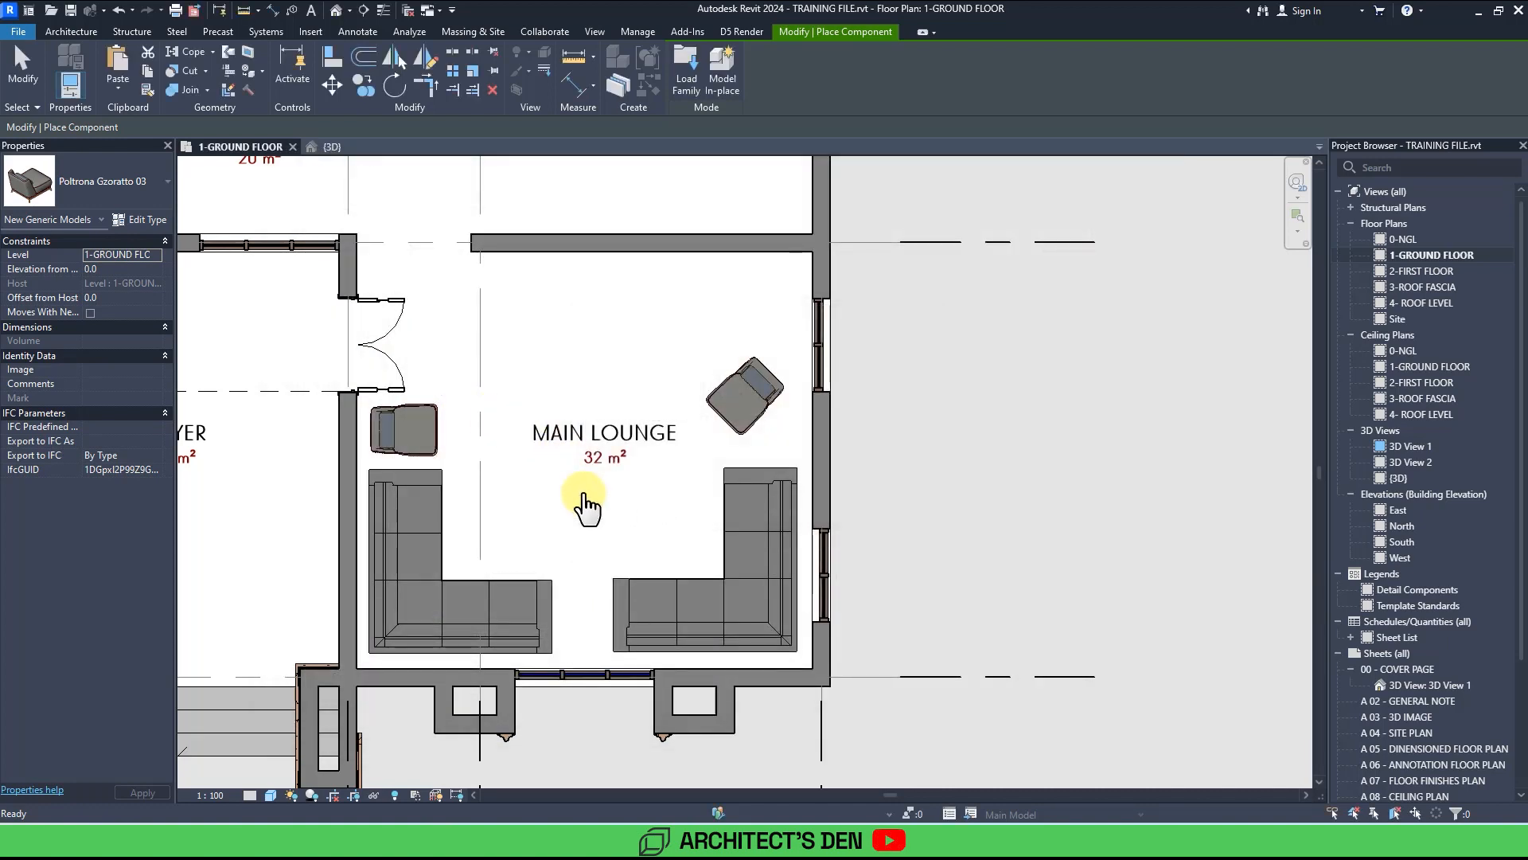
{"action": "left_click", "coordinate": [584, 494]}
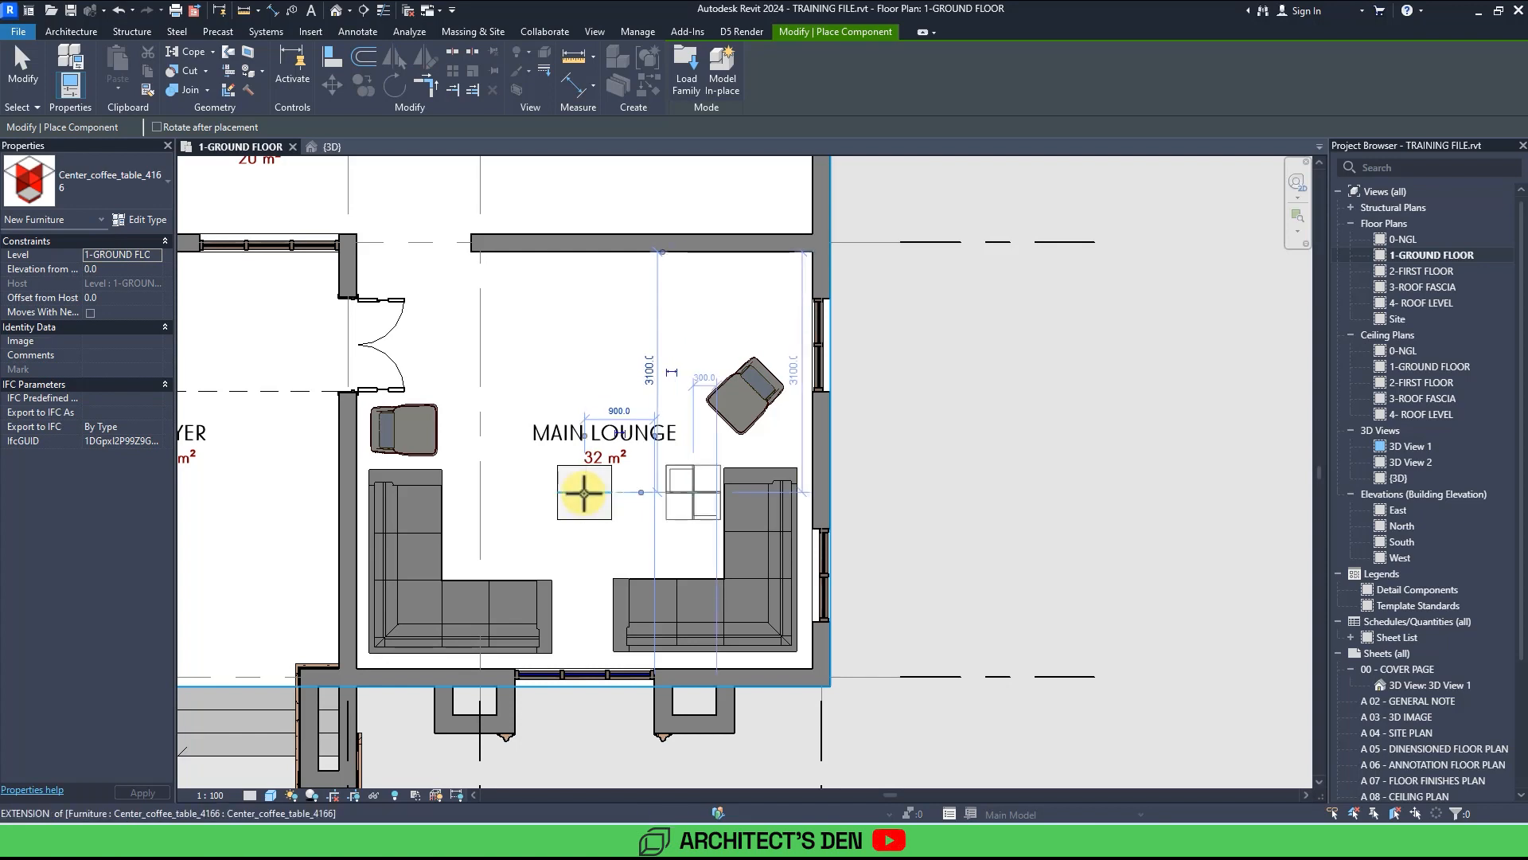
{"action": "key", "text": "Escape"}
{"action": "key", "text": "Escape"}
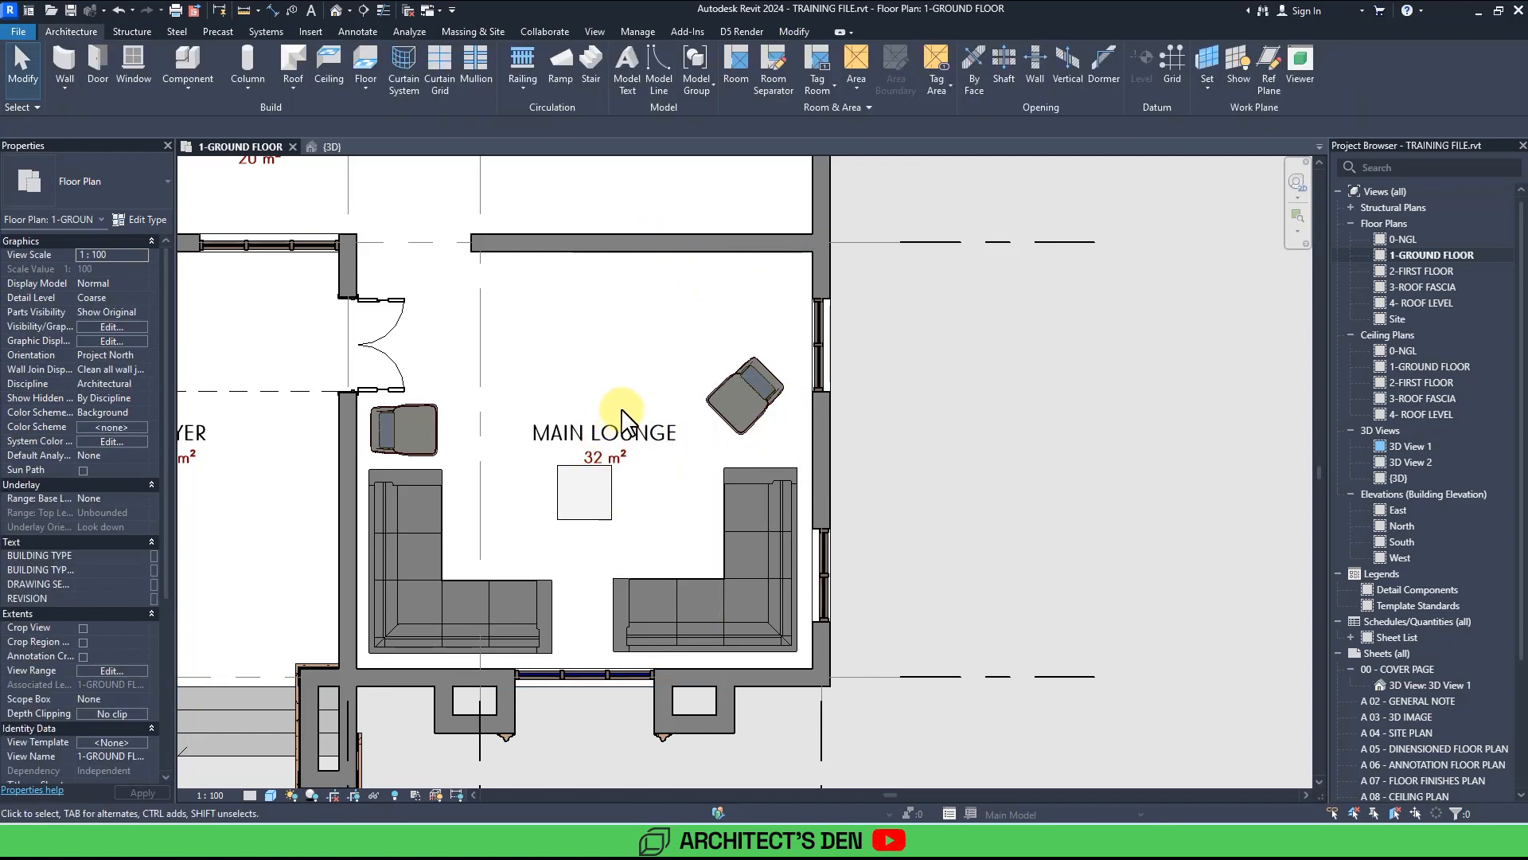
{"action": "scroll", "coordinate": [624, 406], "scroll_direction": "down", "scroll_amount": 4}
{"action": "scroll", "coordinate": [624, 408], "scroll_direction": "down", "scroll_amount": 4}
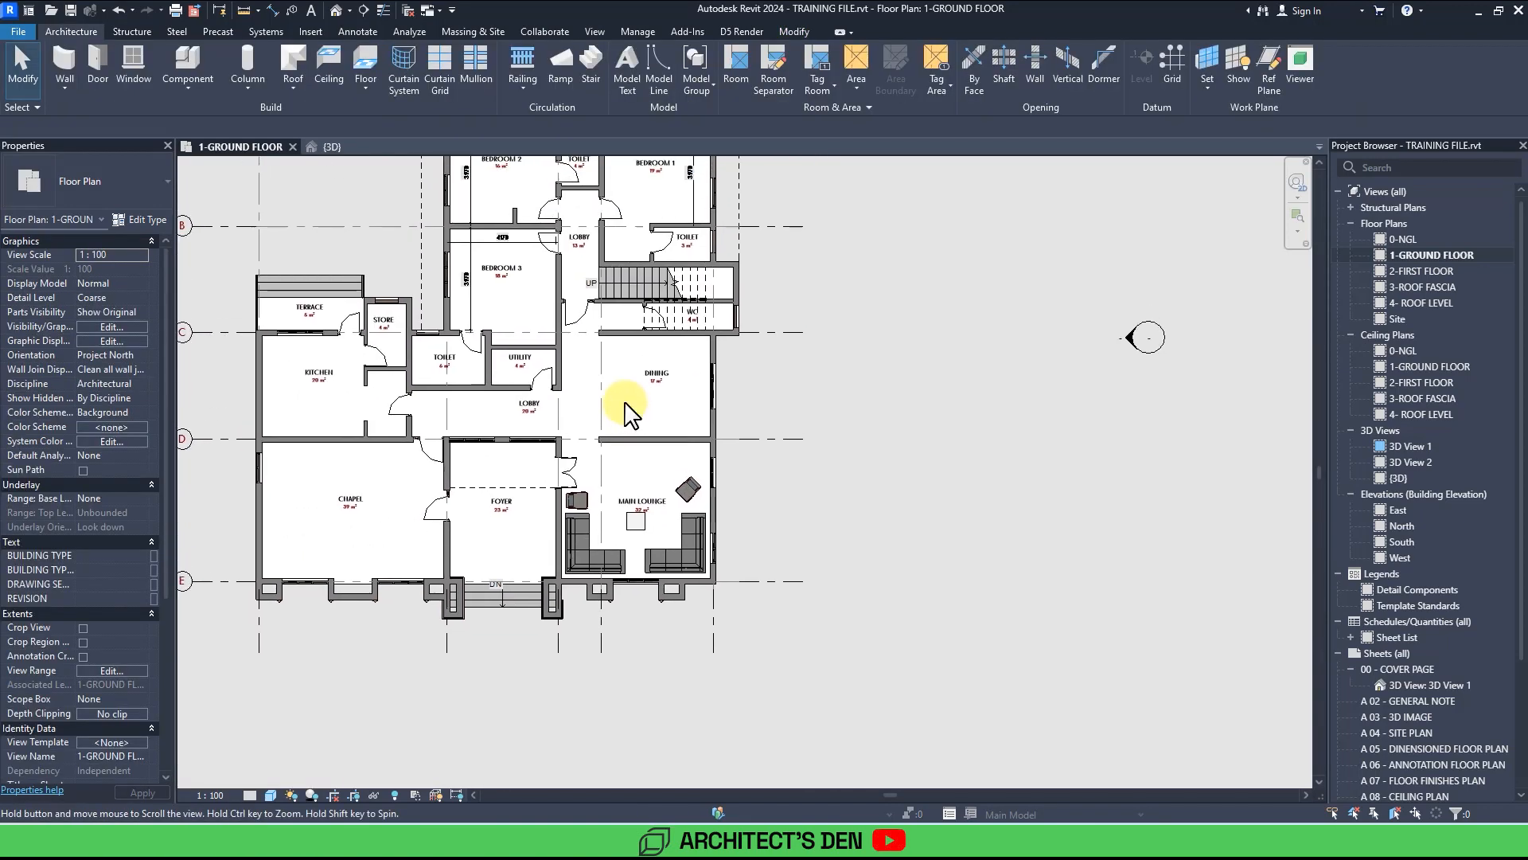
{"action": "middle_click_drag", "start_coordinate": [614, 477], "coordinate": [634, 553]}
{"action": "scroll", "coordinate": [617, 537], "scroll_direction": "up", "scroll_amount": 4}
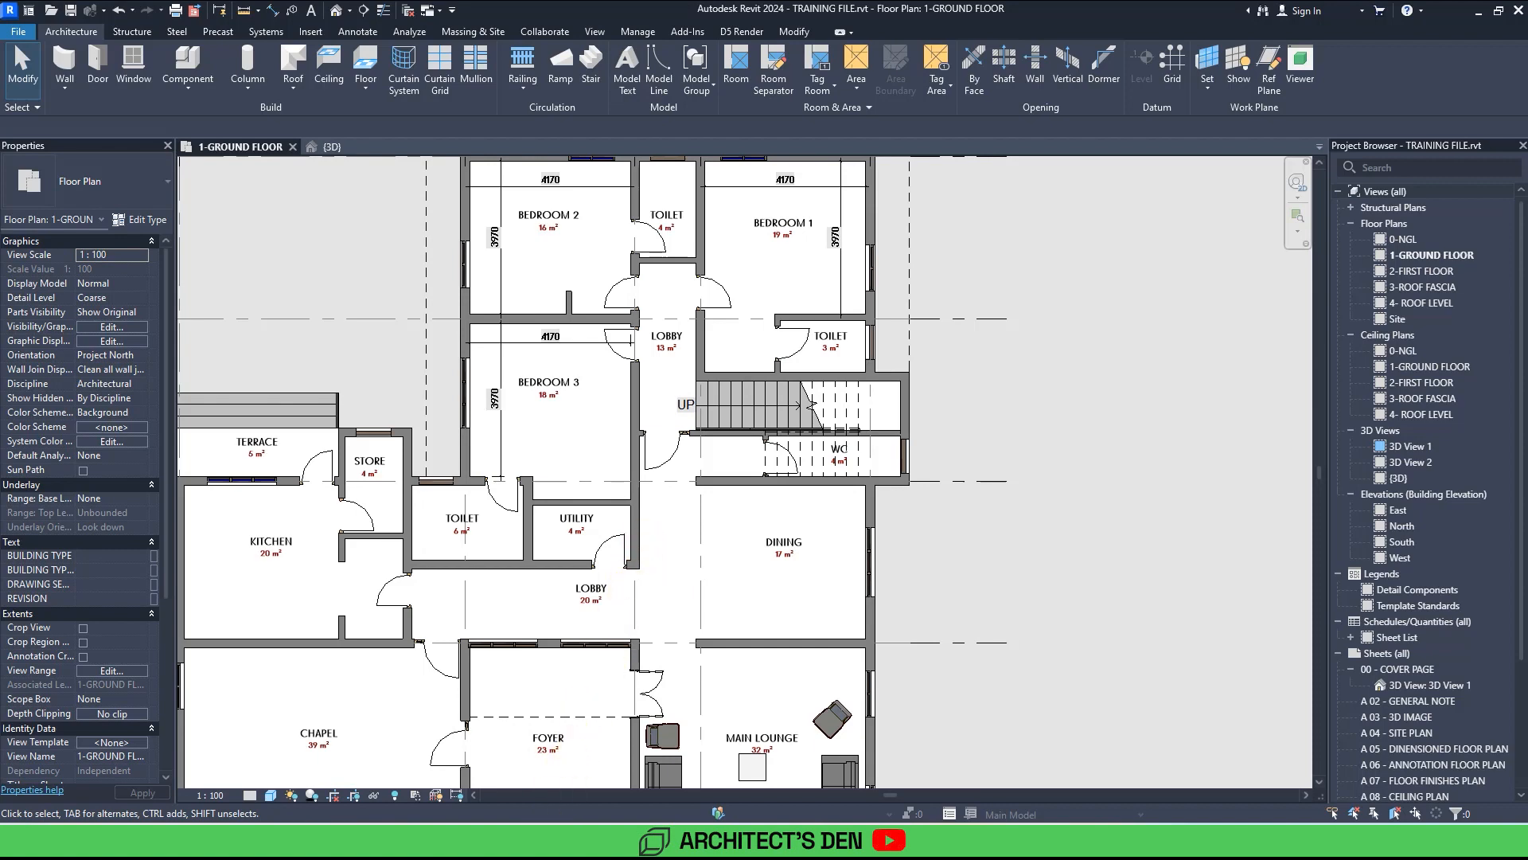
{"action": "key", "text": "alt+Tab"}
{"action": "left_click_drag", "start_coordinate": [698, 581], "coordinate": [832, 278]}
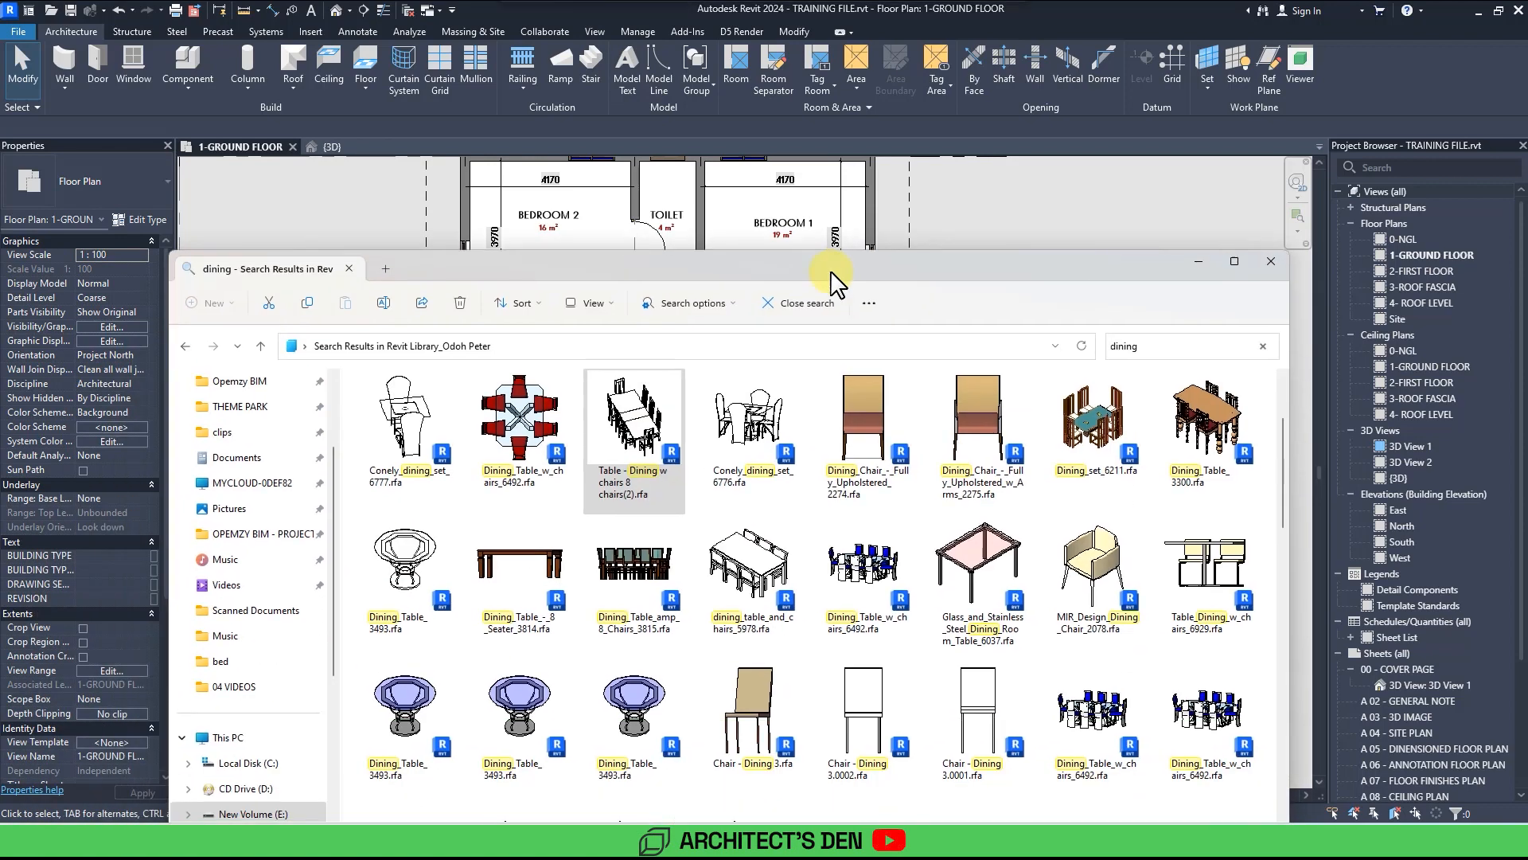
{"action": "left_click", "coordinate": [253, 814]}
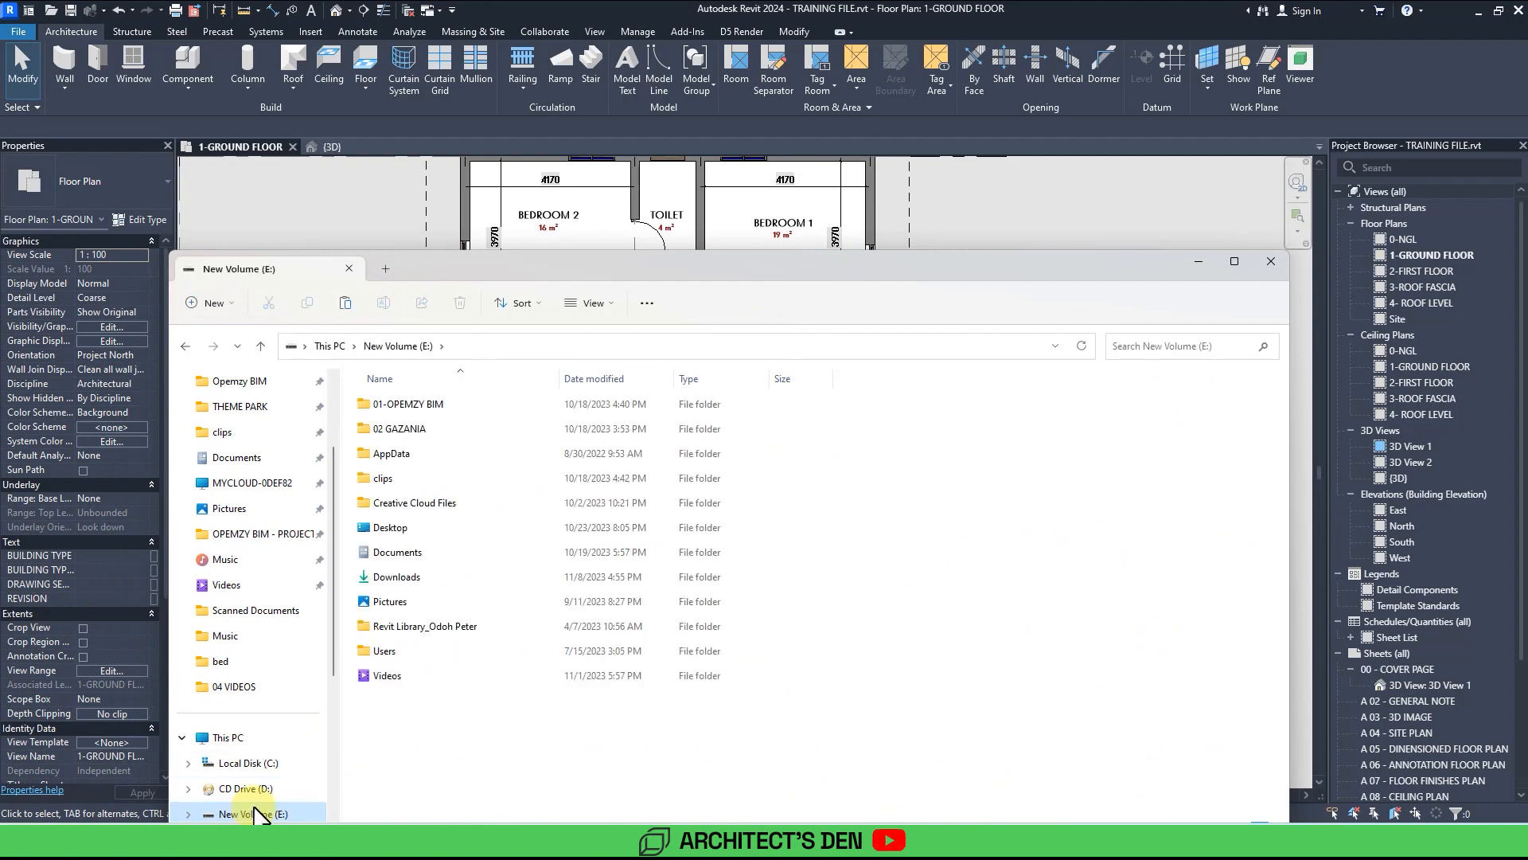
{"action": "double_click", "coordinate": [420, 629]}
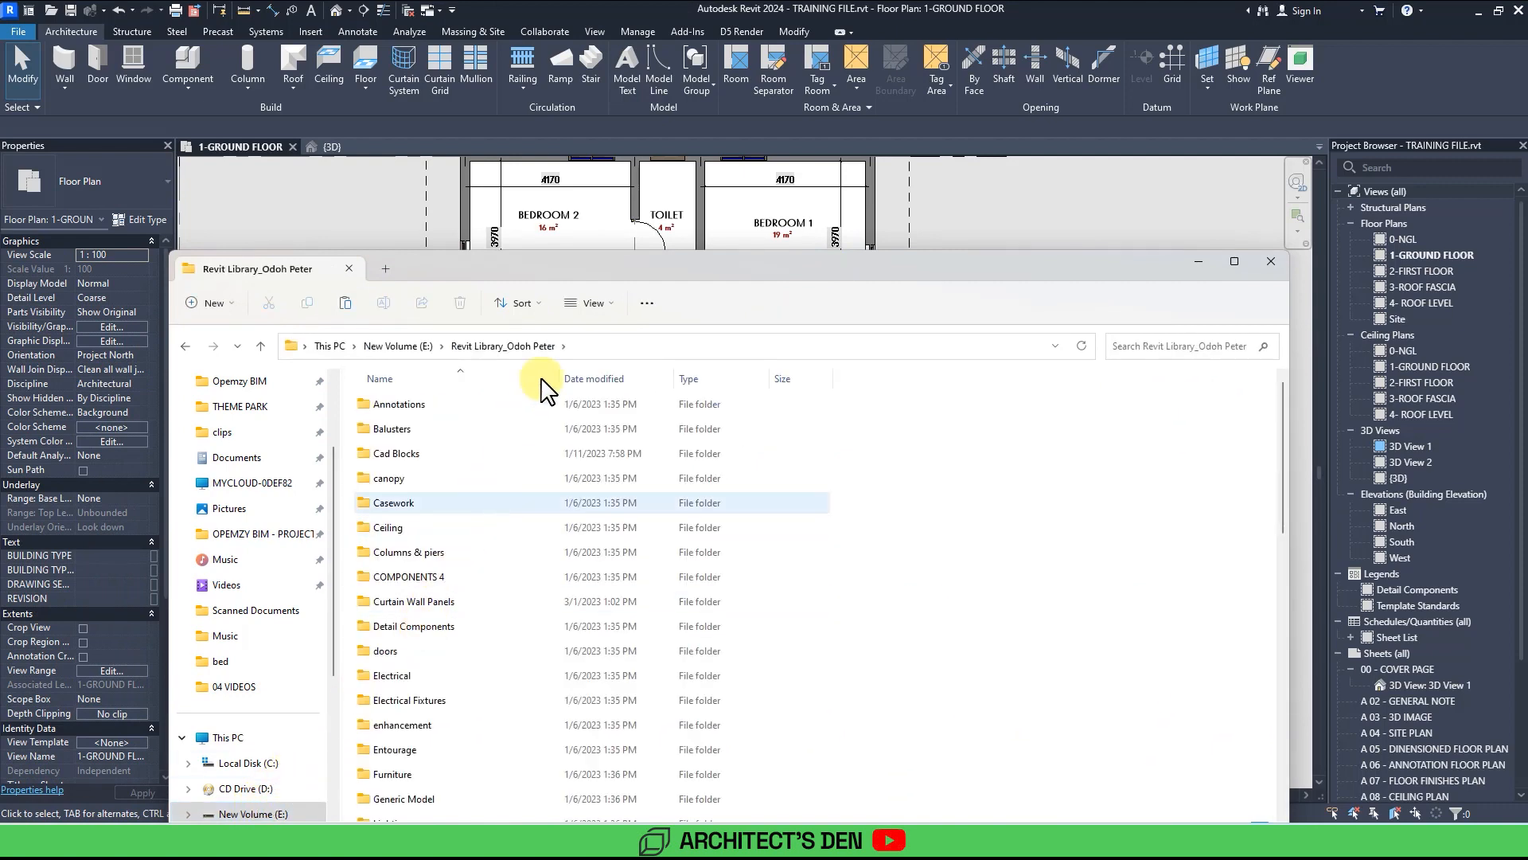
{"action": "left_click_drag", "start_coordinate": [597, 275], "coordinate": [529, 108]}
{"action": "scroll", "coordinate": [443, 421], "scroll_direction": "down", "scroll_amount": 5}
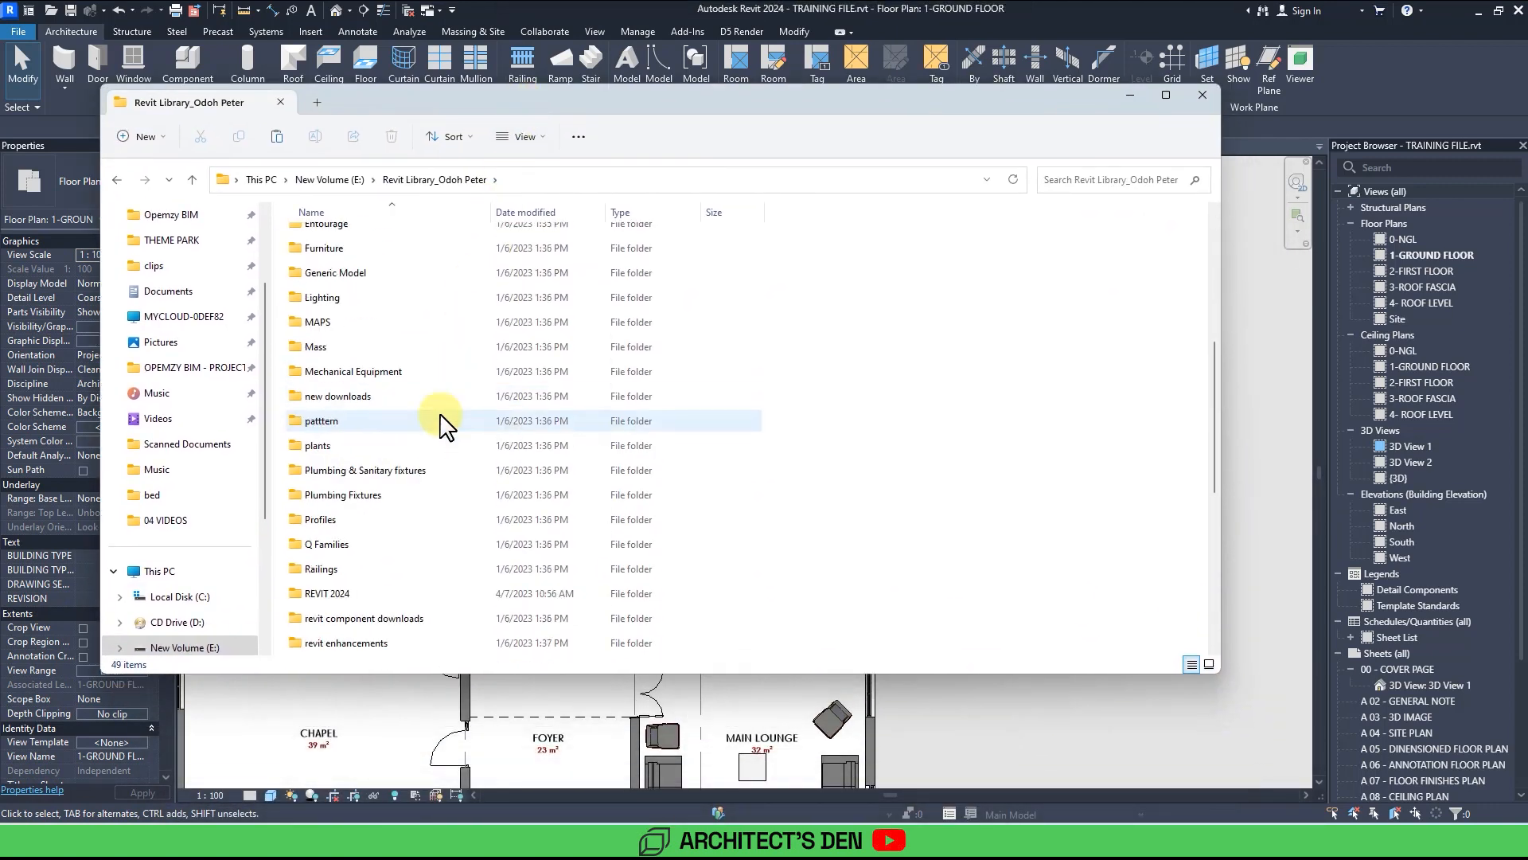
{"action": "scroll", "coordinate": [444, 418], "scroll_direction": "down", "scroll_amount": 5}
{"action": "scroll", "coordinate": [444, 418], "scroll_direction": "up", "scroll_amount": 9}
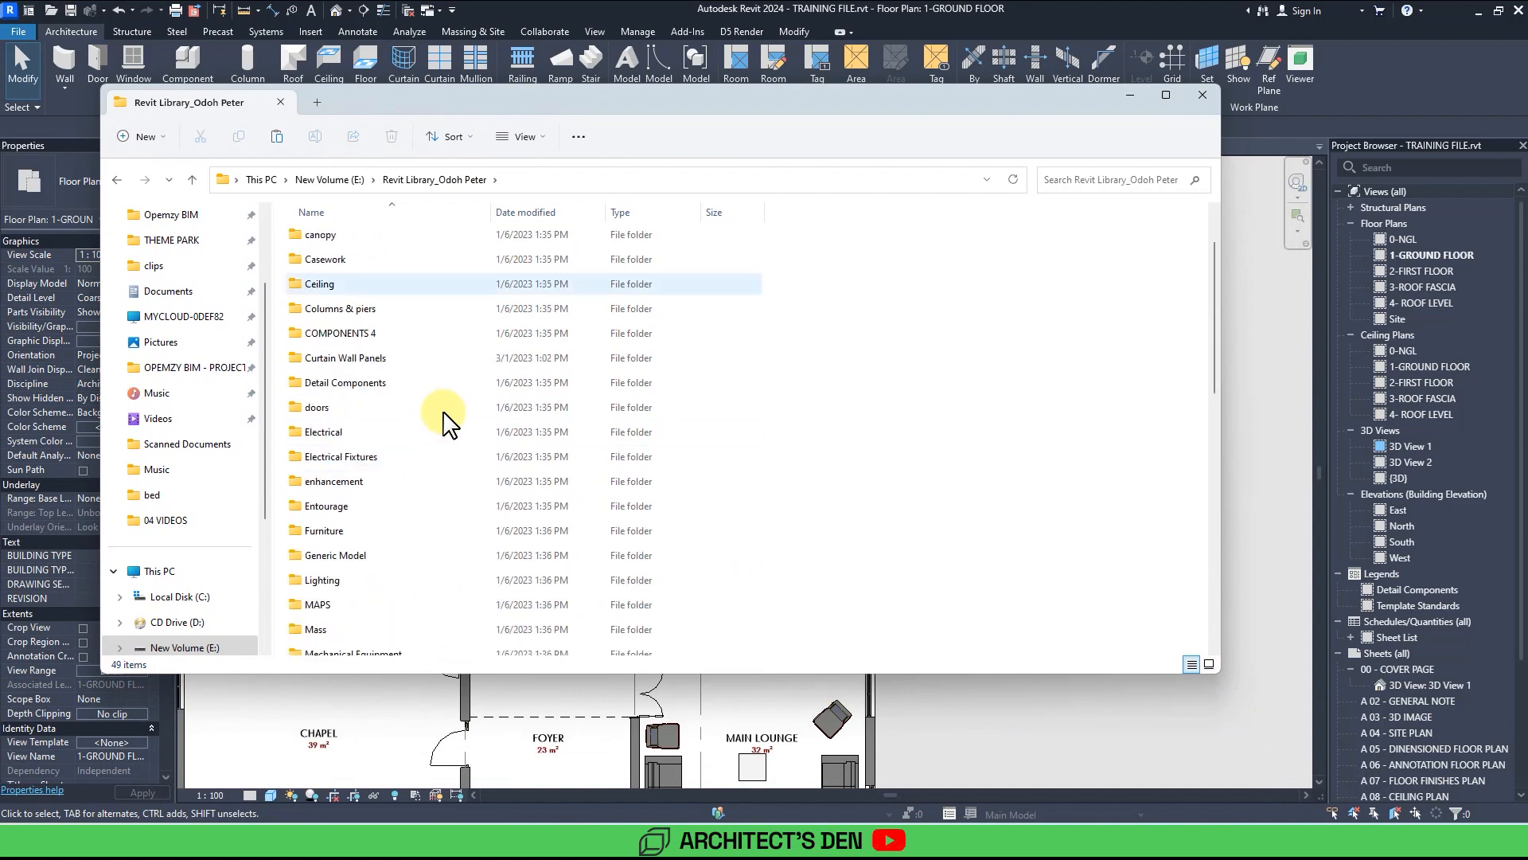
{"action": "left_click_drag", "start_coordinate": [763, 115], "coordinate": [1451, 246]}
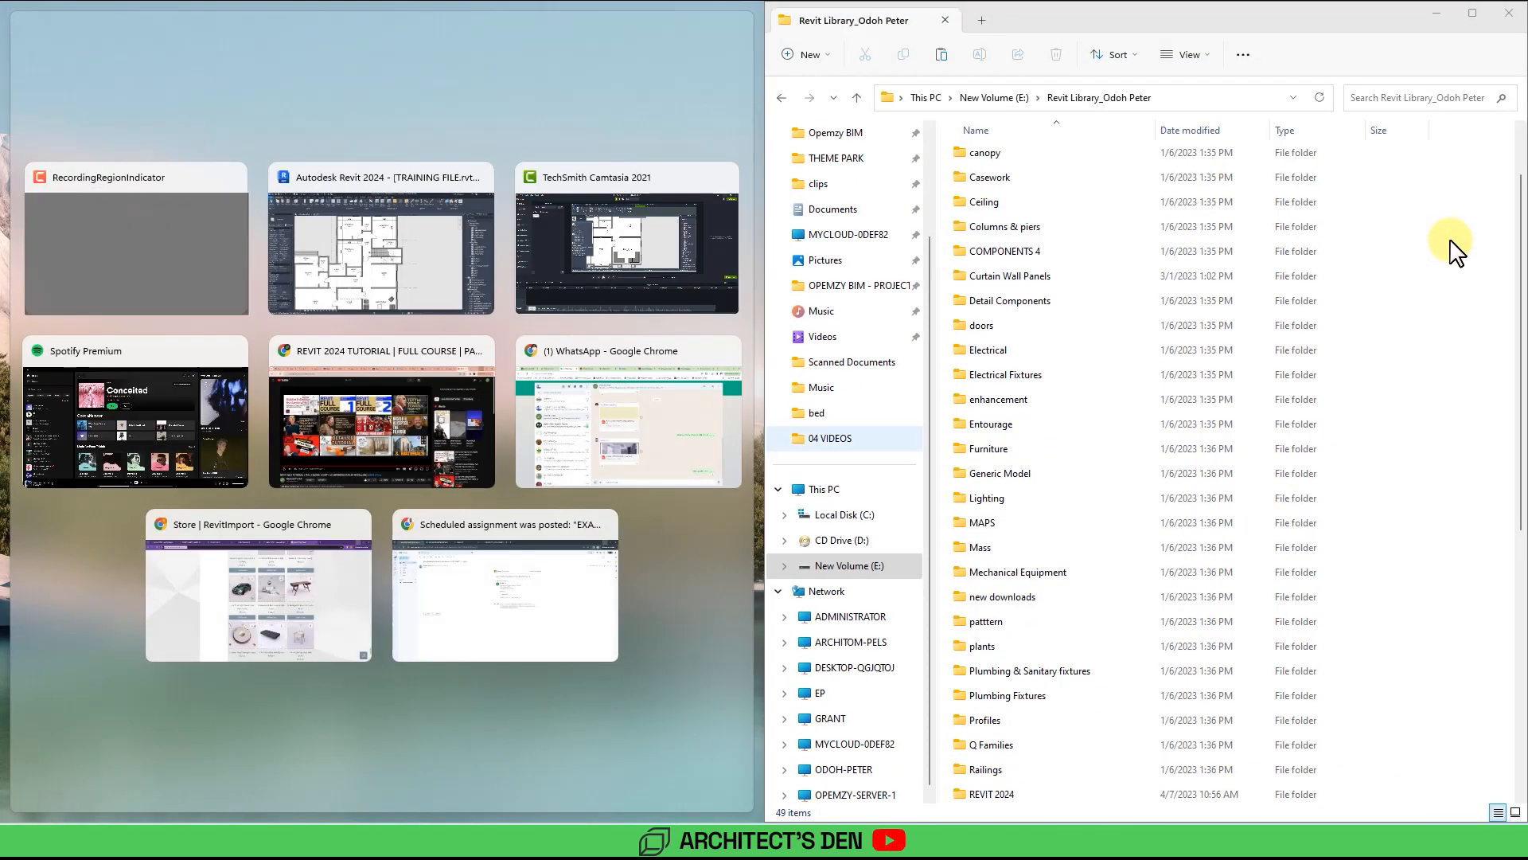
{"action": "left_click", "coordinate": [403, 257]}
{"action": "scroll", "coordinate": [410, 271], "scroll_direction": "down", "scroll_amount": 3}
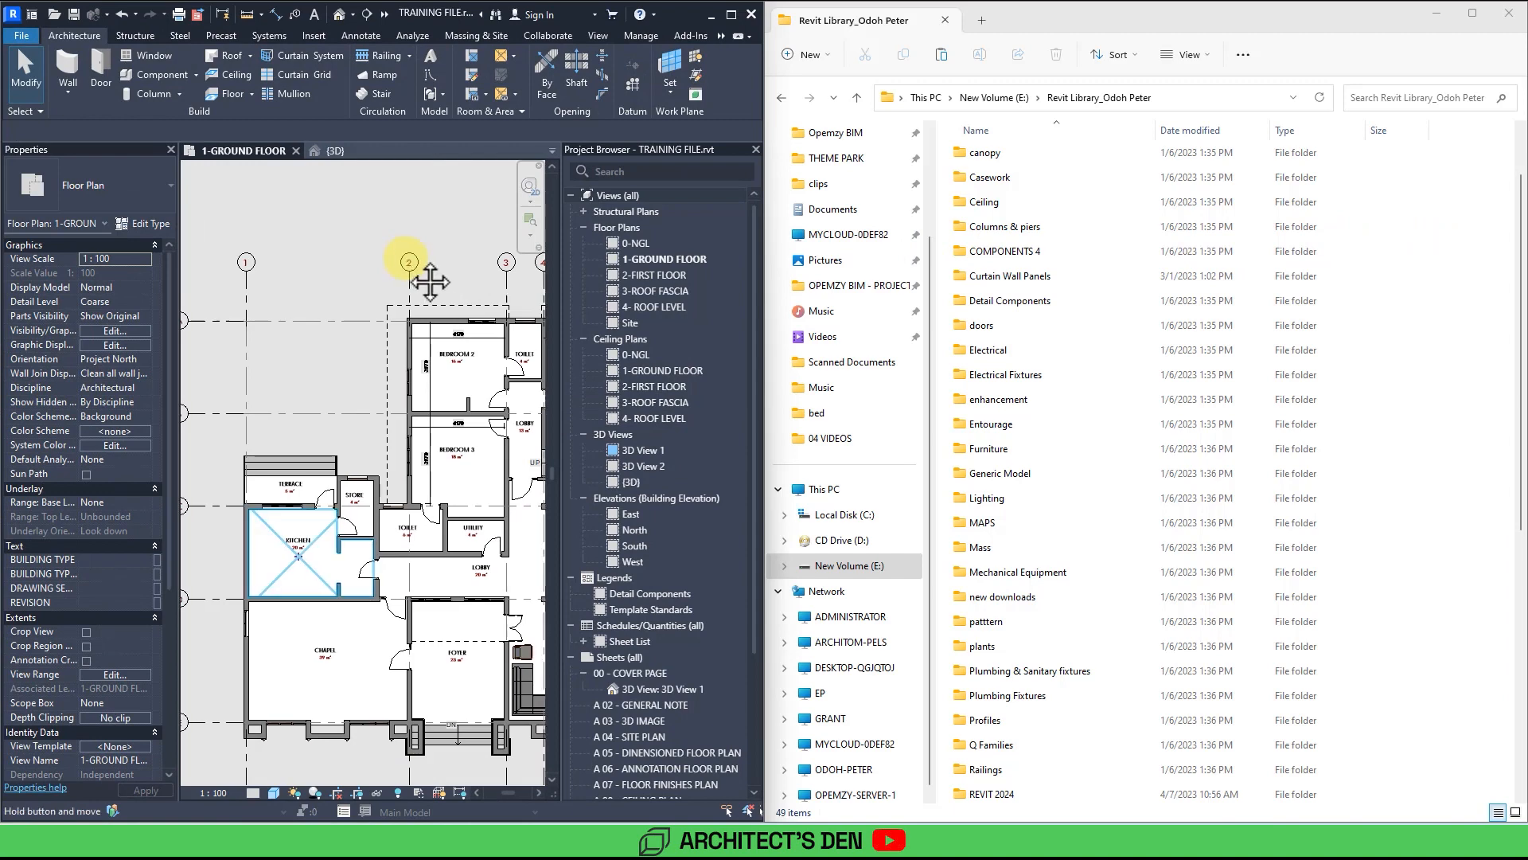
{"action": "left_click", "coordinate": [1421, 100]}
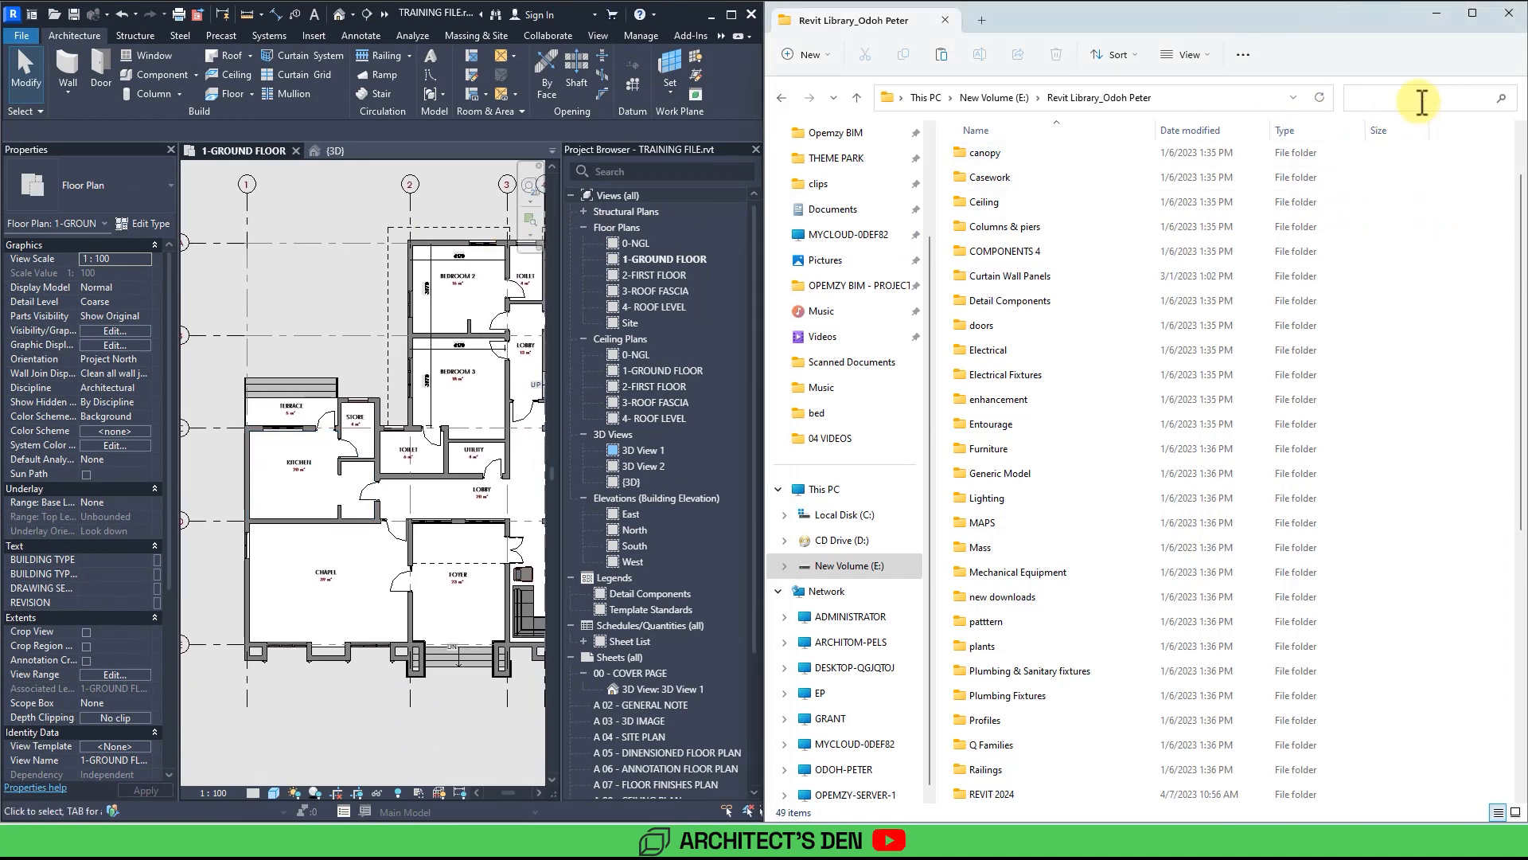
{"action": "type", "text": "screen"}
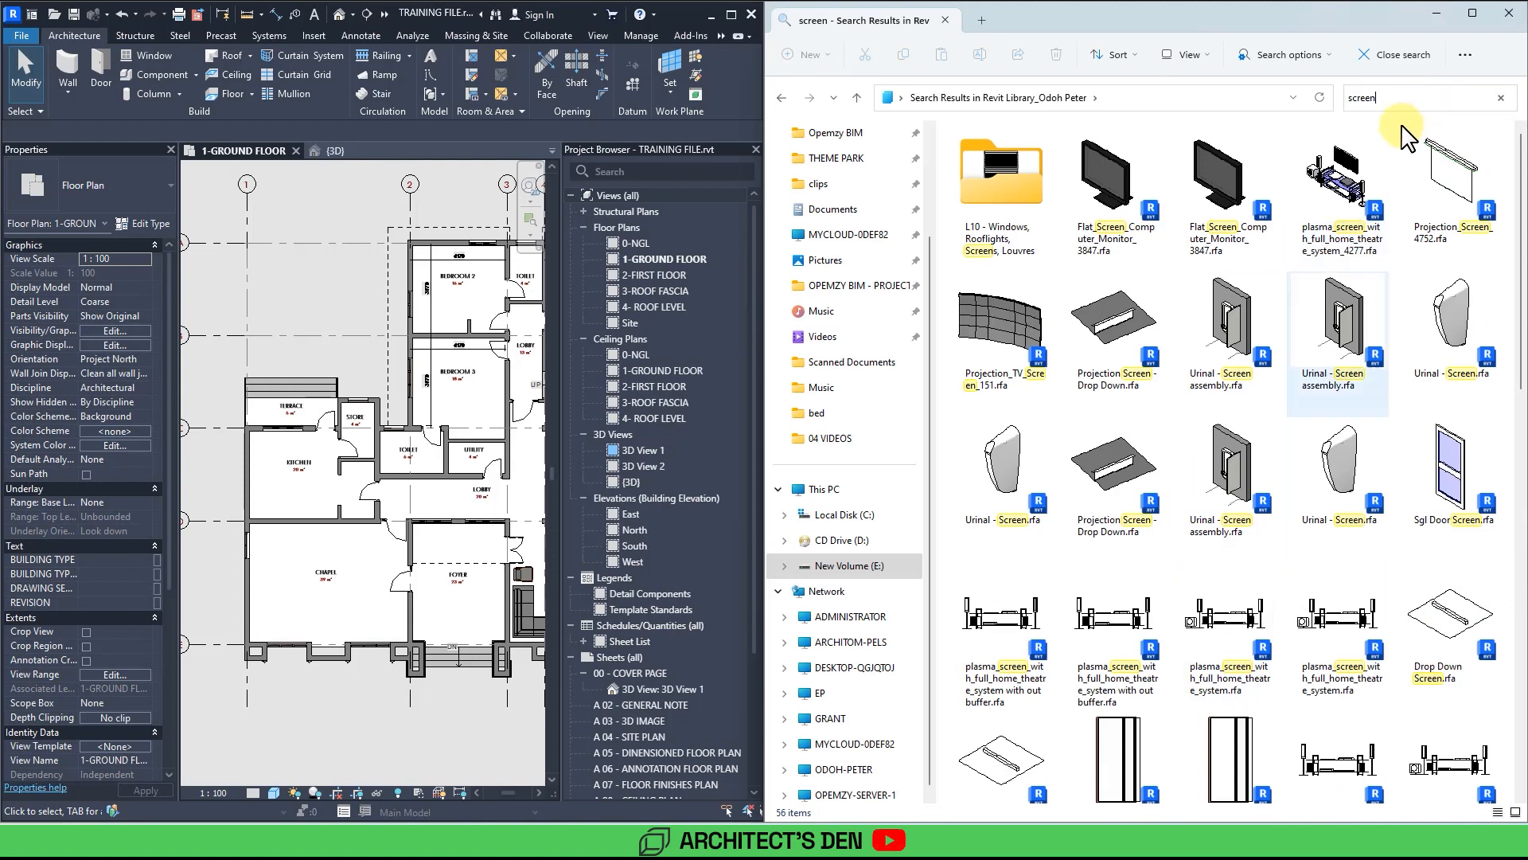
Load plasma_screen_with_full_home_theatre_system_4277 into the project, overwriting the existing version and its parameter values, and place it against the main lounge's upper wall.
{"action": "left_click", "coordinate": [1357, 199]}
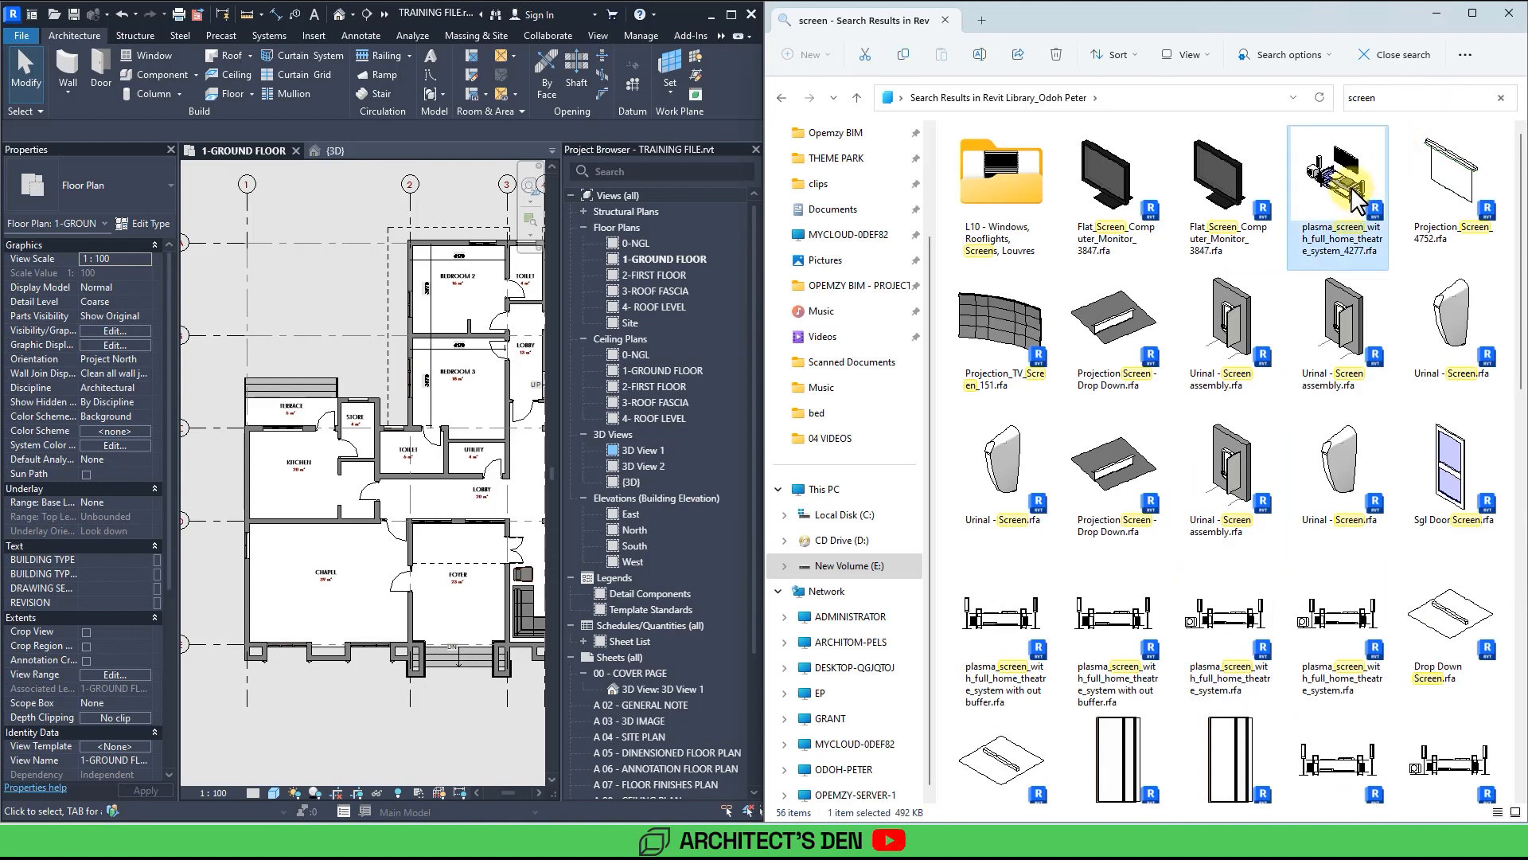
{"action": "left_click_drag", "start_coordinate": [1357, 199], "coordinate": [418, 549]}
{"action": "left_click", "coordinate": [700, 443]}
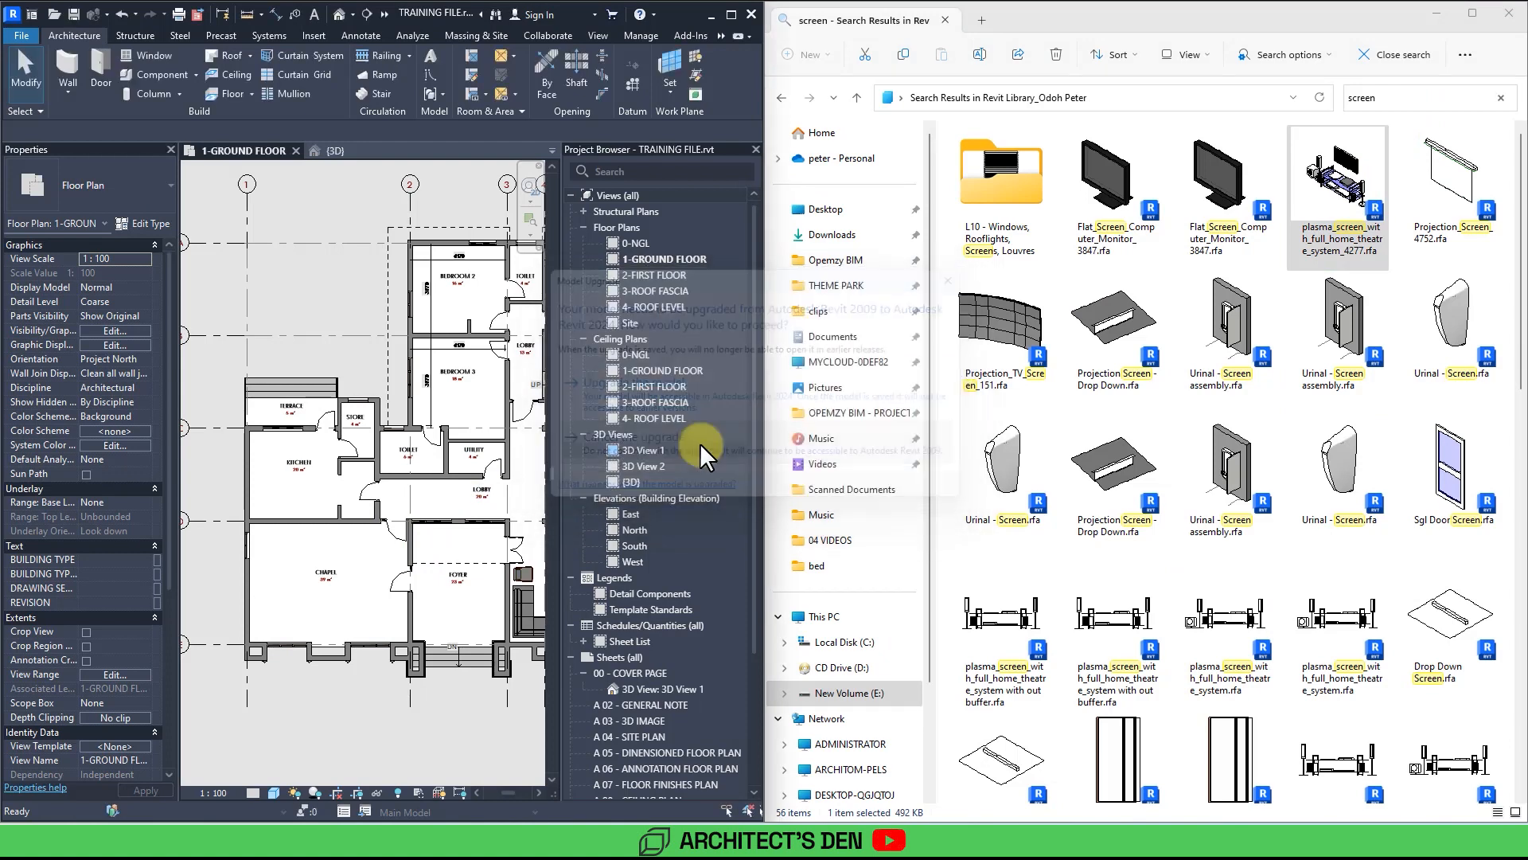
{"action": "left_click_drag", "start_coordinate": [1357, 203], "coordinate": [448, 605]}
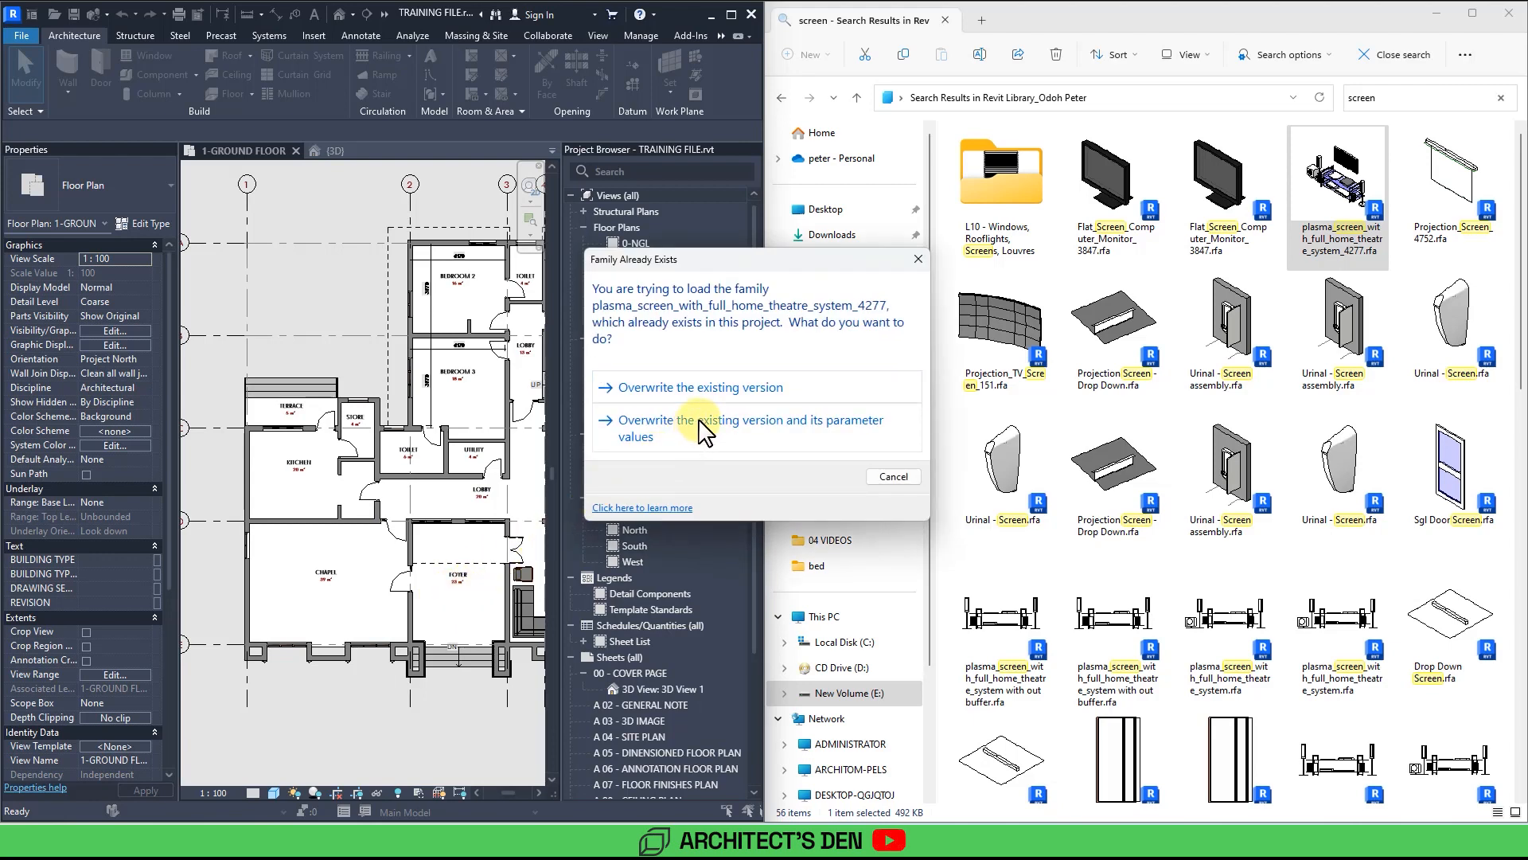
{"action": "left_click", "coordinate": [703, 433]}
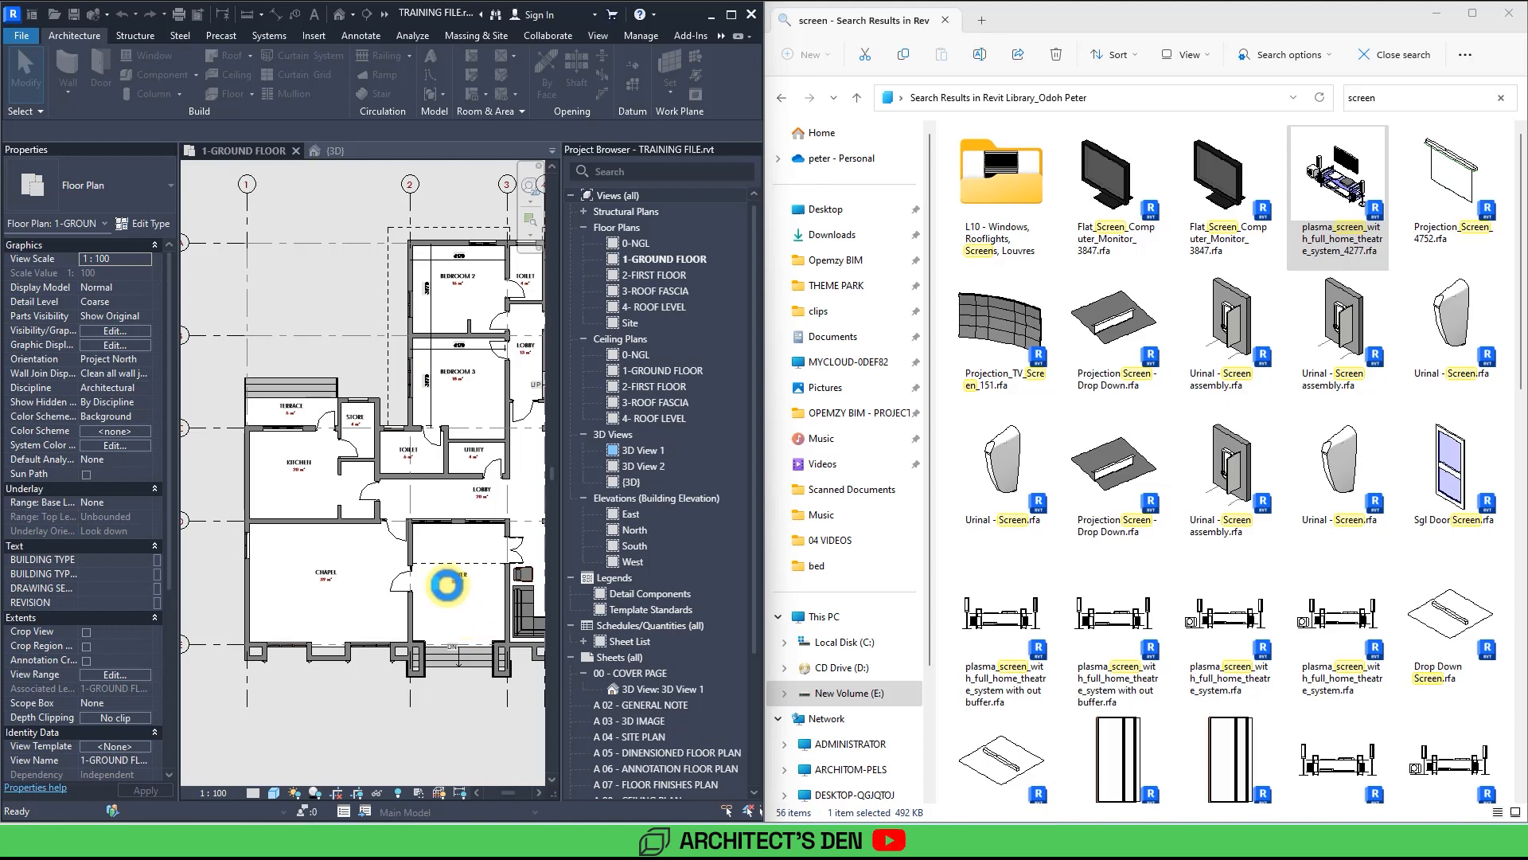
{"action": "scroll", "coordinate": [447, 585], "scroll_direction": "up", "scroll_amount": 6}
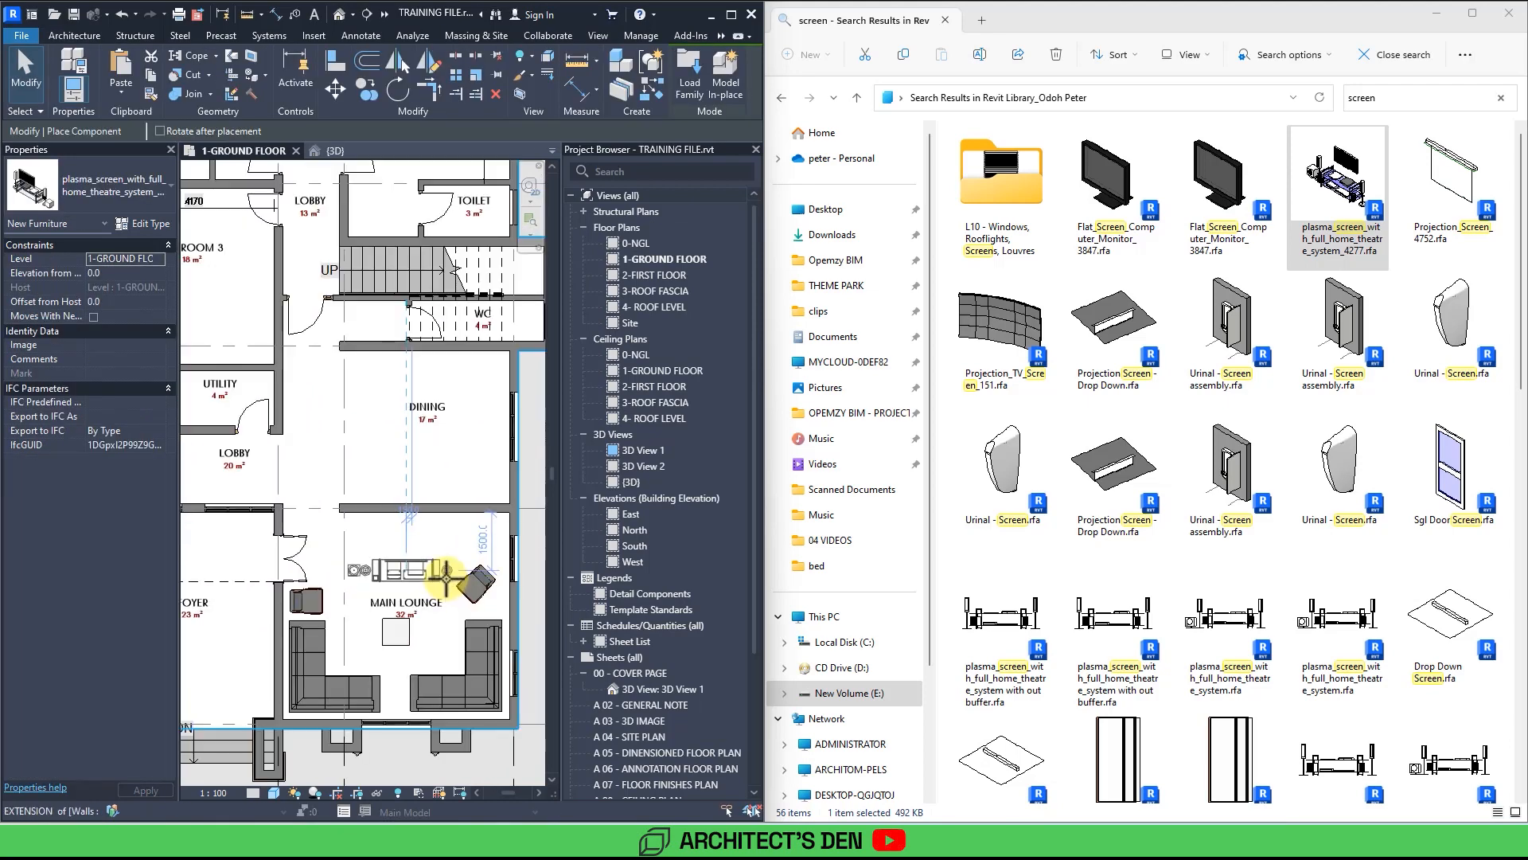
{"action": "left_click", "coordinate": [427, 495]}
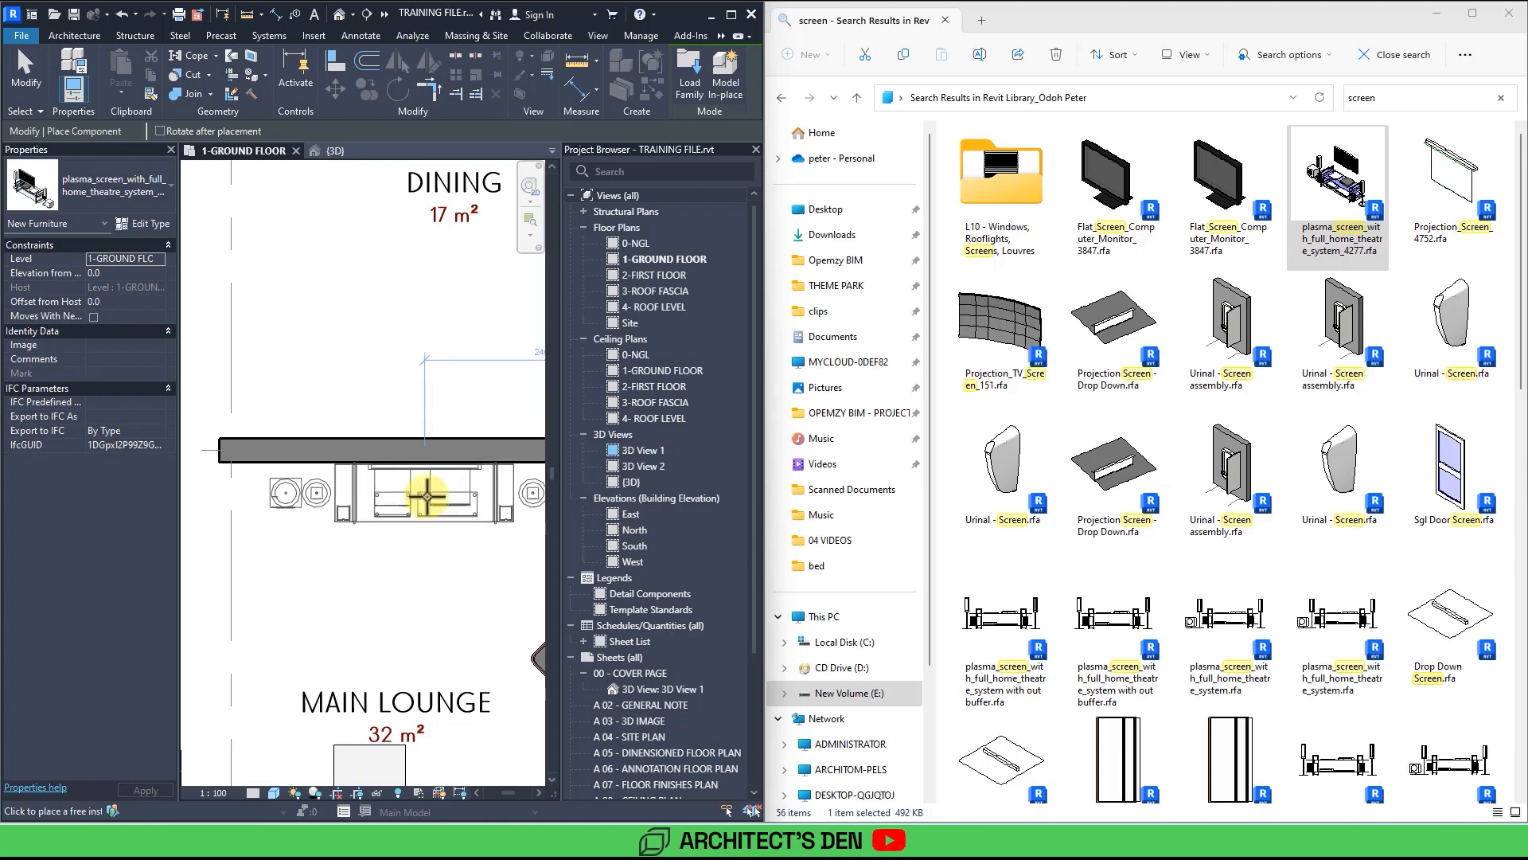
Search the library for dining and place the Dining_Table_amp_8_Chairs_3815 family in the middle of the dining room.
{"action": "scroll", "coordinate": [418, 607], "scroll_direction": "down", "scroll_amount": 3}
{"action": "key", "text": "Escape"}
{"action": "key", "text": "Escape"}
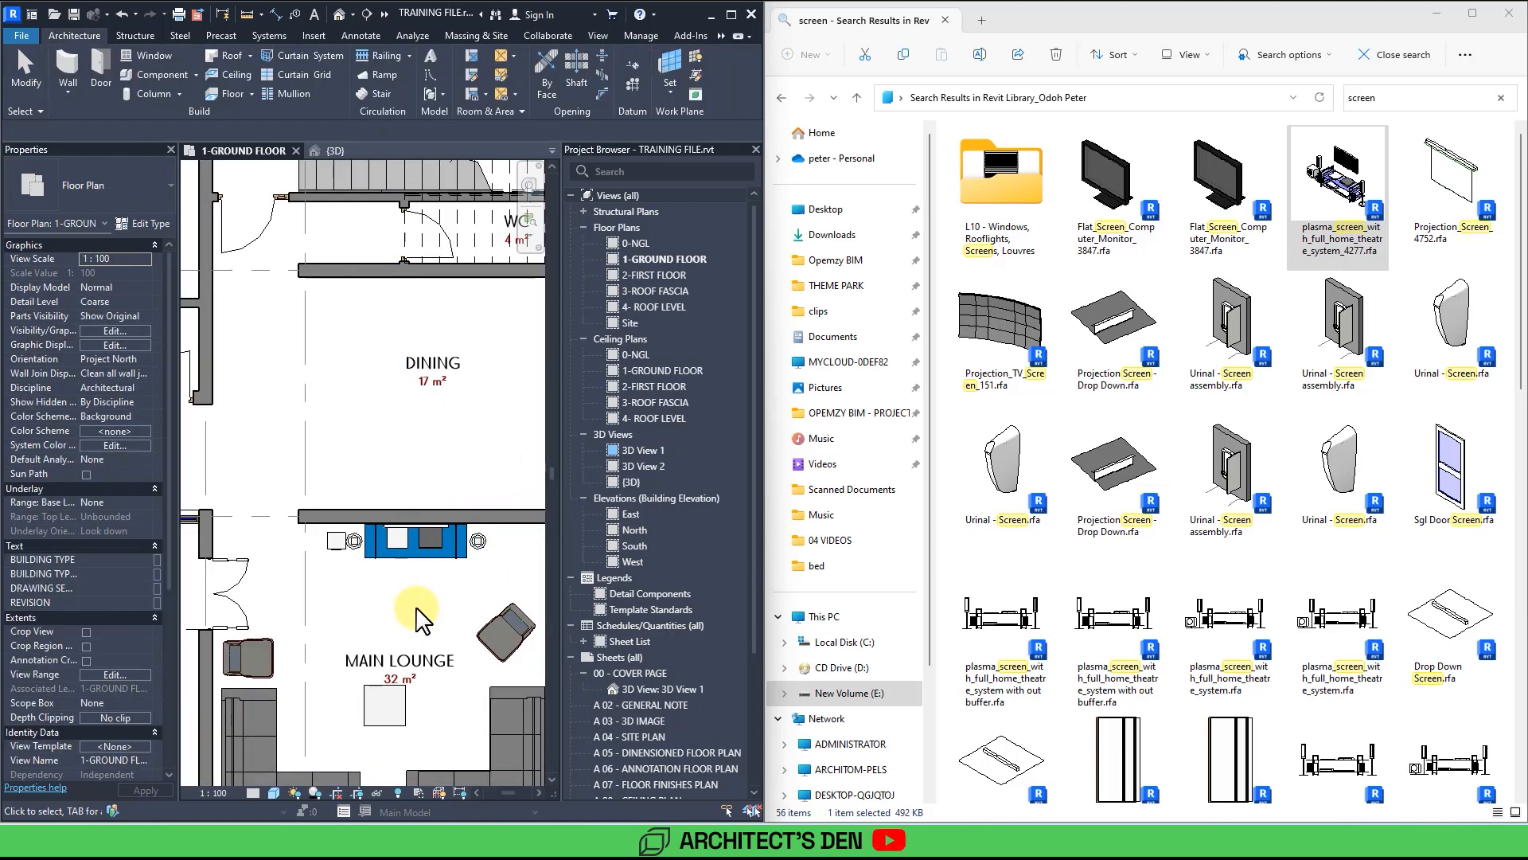
{"action": "left_click", "coordinate": [1400, 98]}
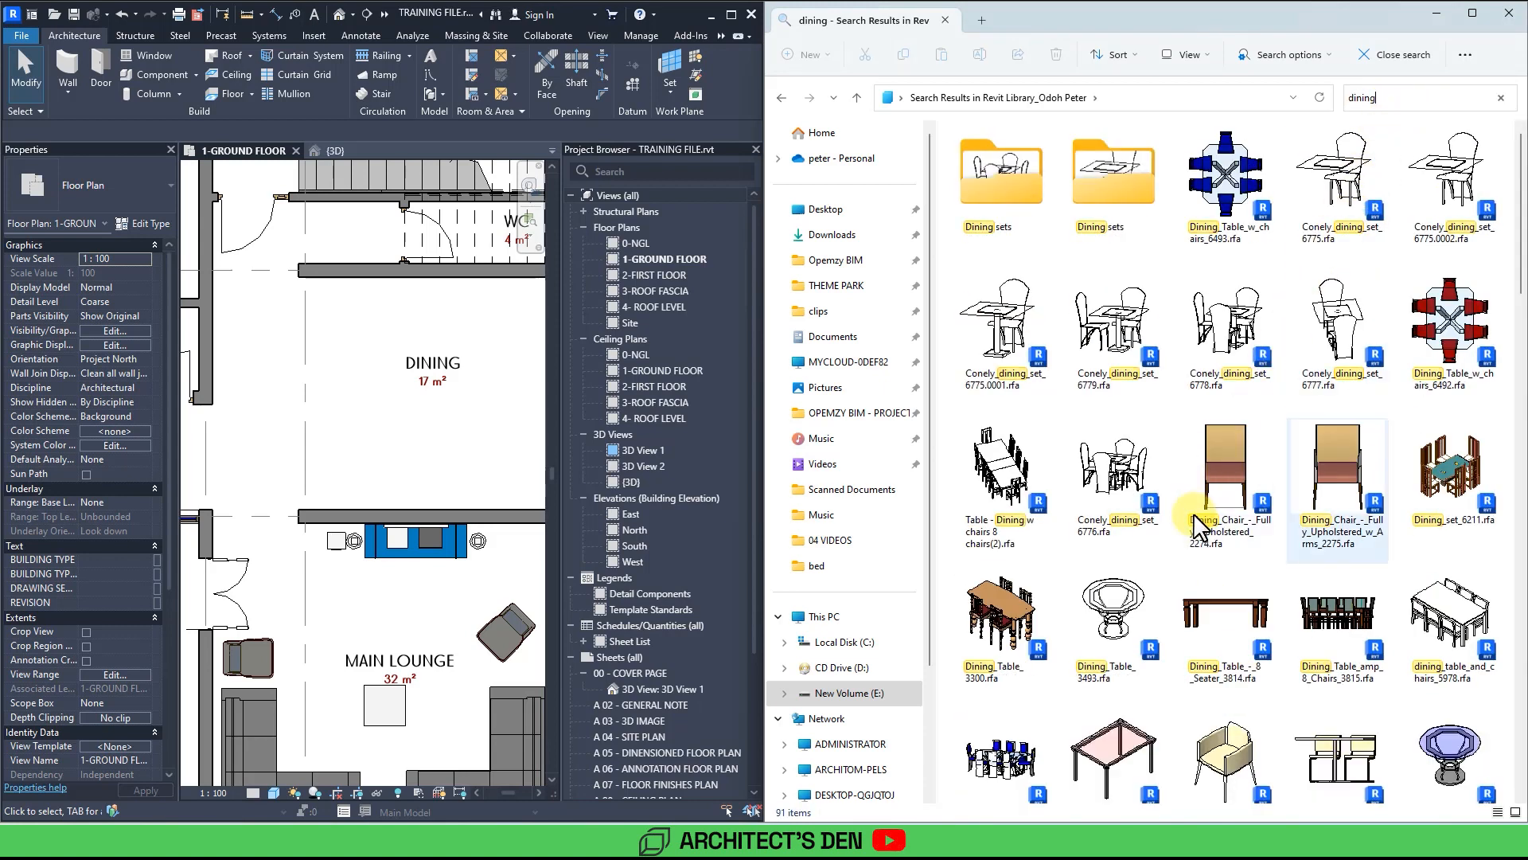
{"action": "left_click", "coordinate": [1345, 641]}
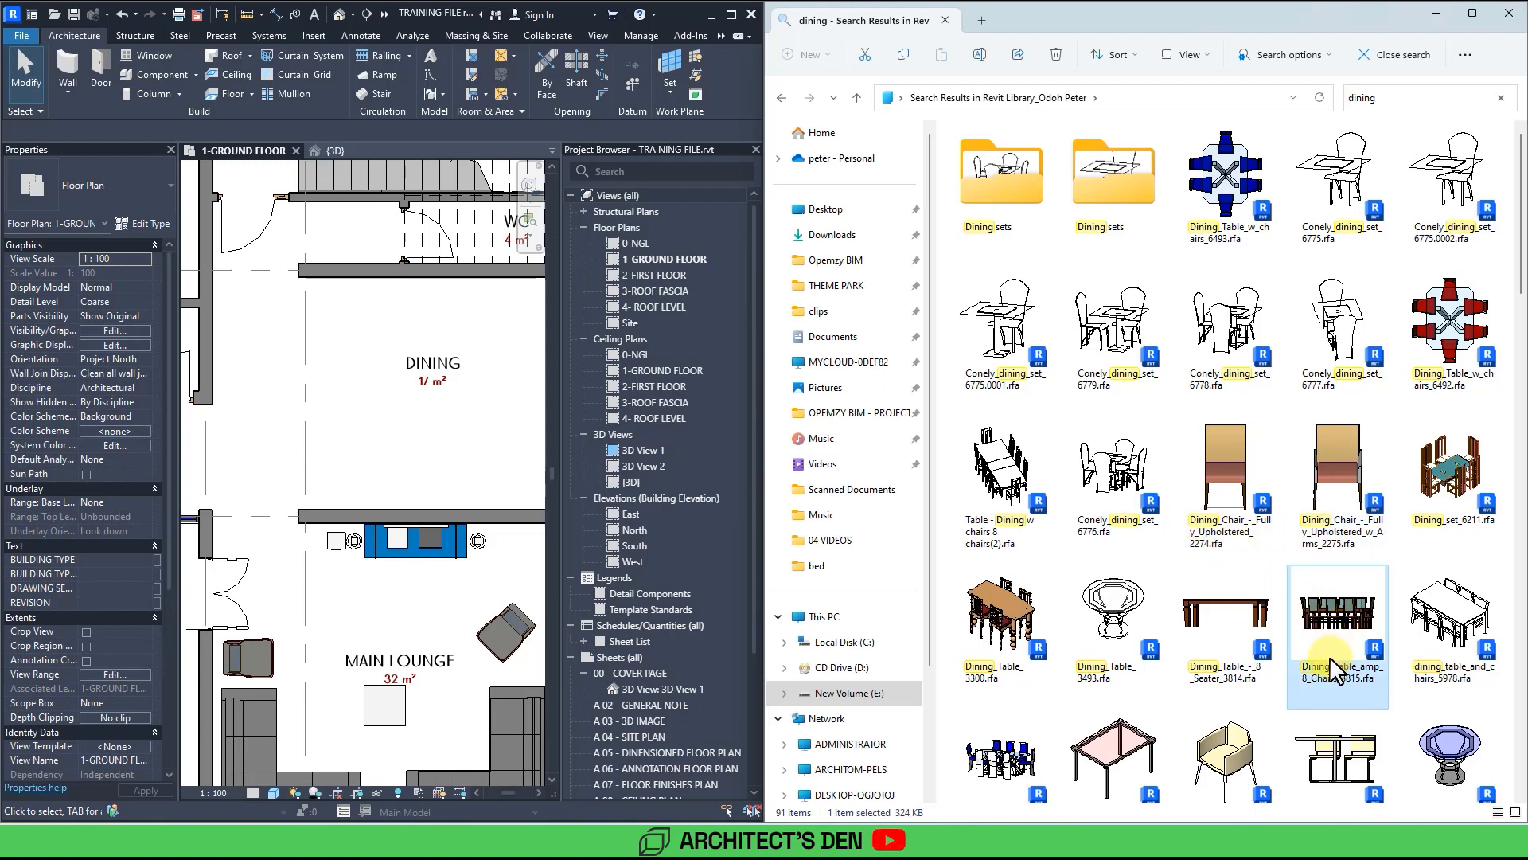
{"action": "left_click_drag", "start_coordinate": [1335, 671], "coordinate": [599, 504]}
{"action": "left_click", "coordinate": [636, 434]}
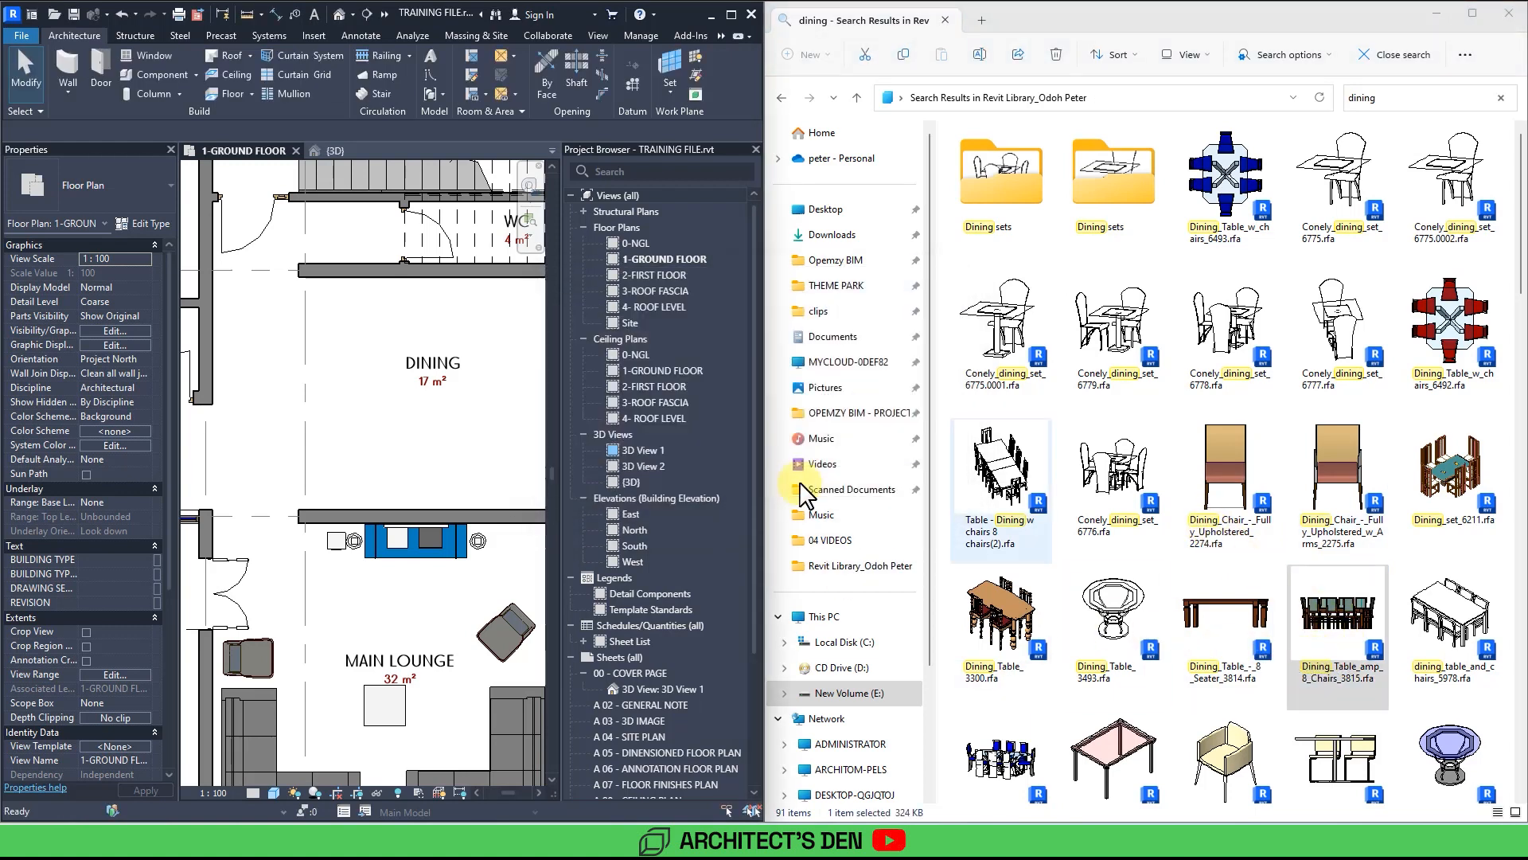
{"action": "left_click_drag", "start_coordinate": [1274, 637], "coordinate": [430, 416]}
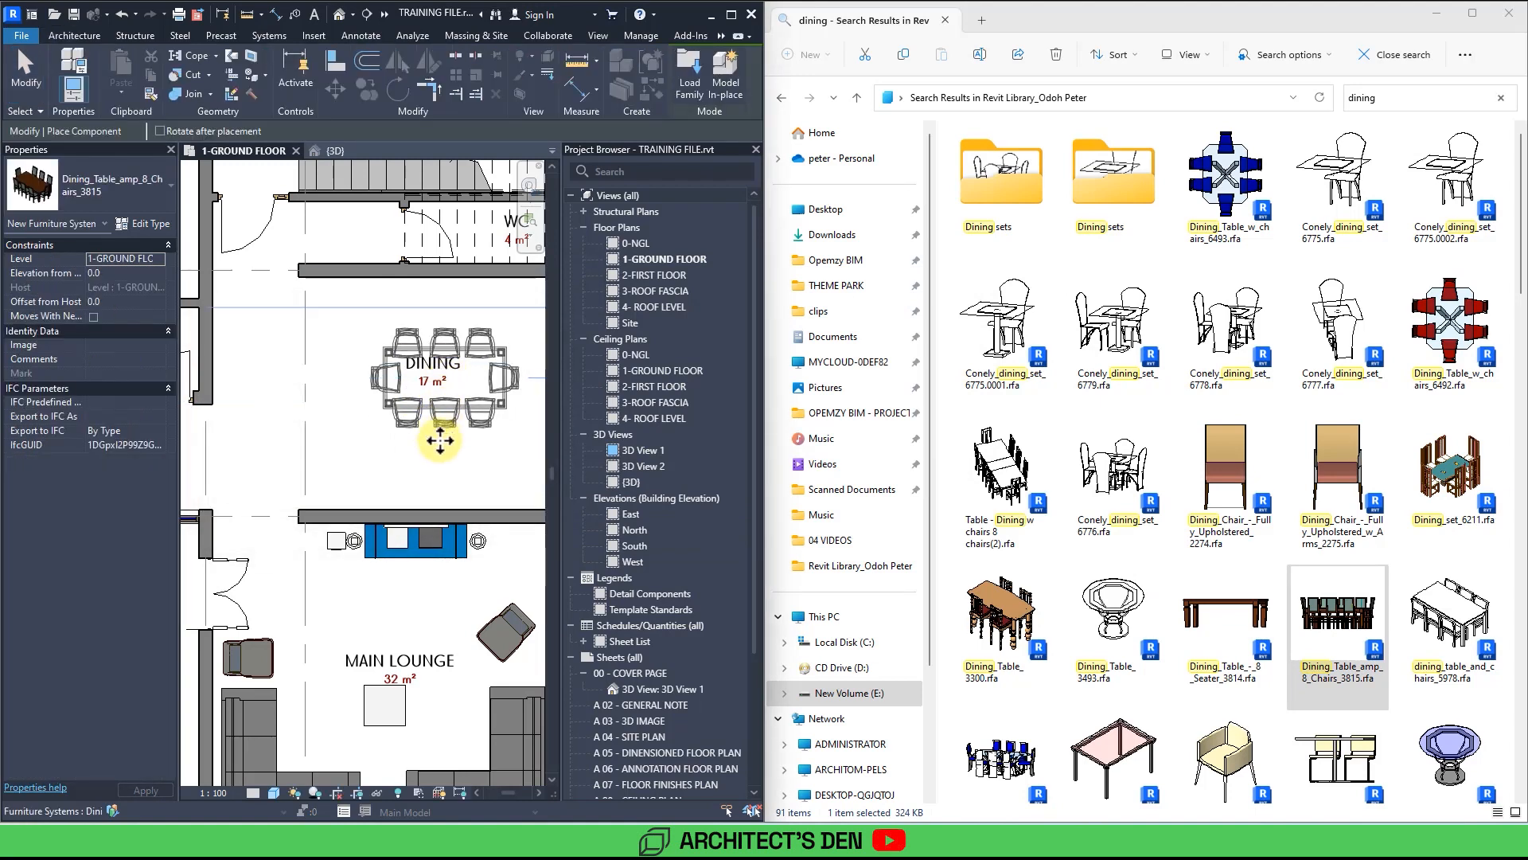
{"action": "left_click", "coordinate": [440, 440]}
{"action": "scroll", "coordinate": [443, 430], "scroll_direction": "down", "scroll_amount": 3}
{"action": "key", "text": "Escape"}
{"action": "key", "text": "Escape"}
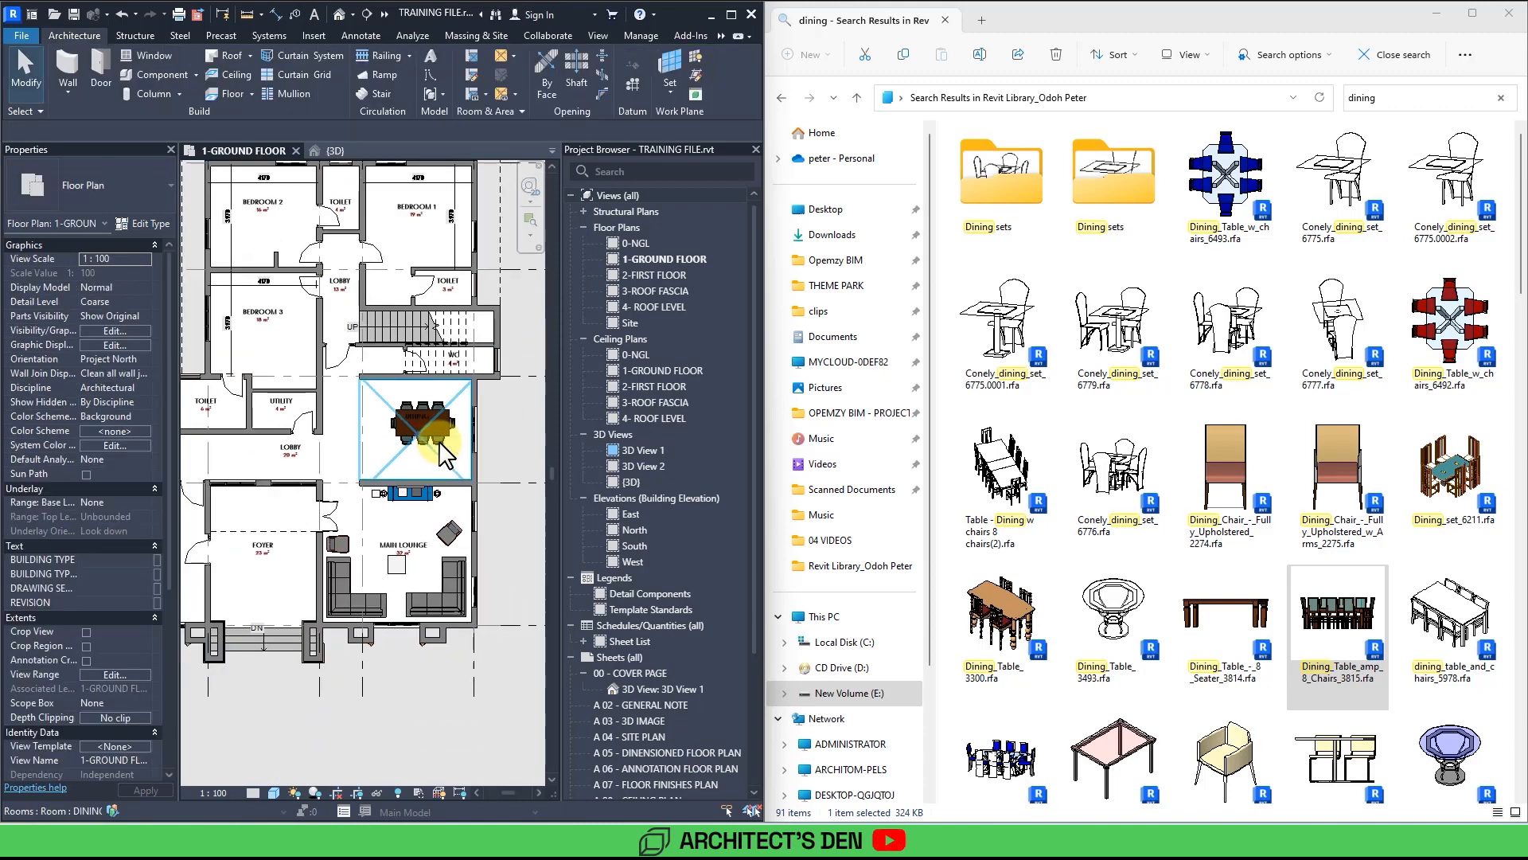
Search the library for kitchen and place Kitchen_6120 along the kitchen's lower wall and Kitchen_5847 along its left wall.
{"action": "middle_click_drag", "start_coordinate": [440, 443], "coordinate": [356, 425]}
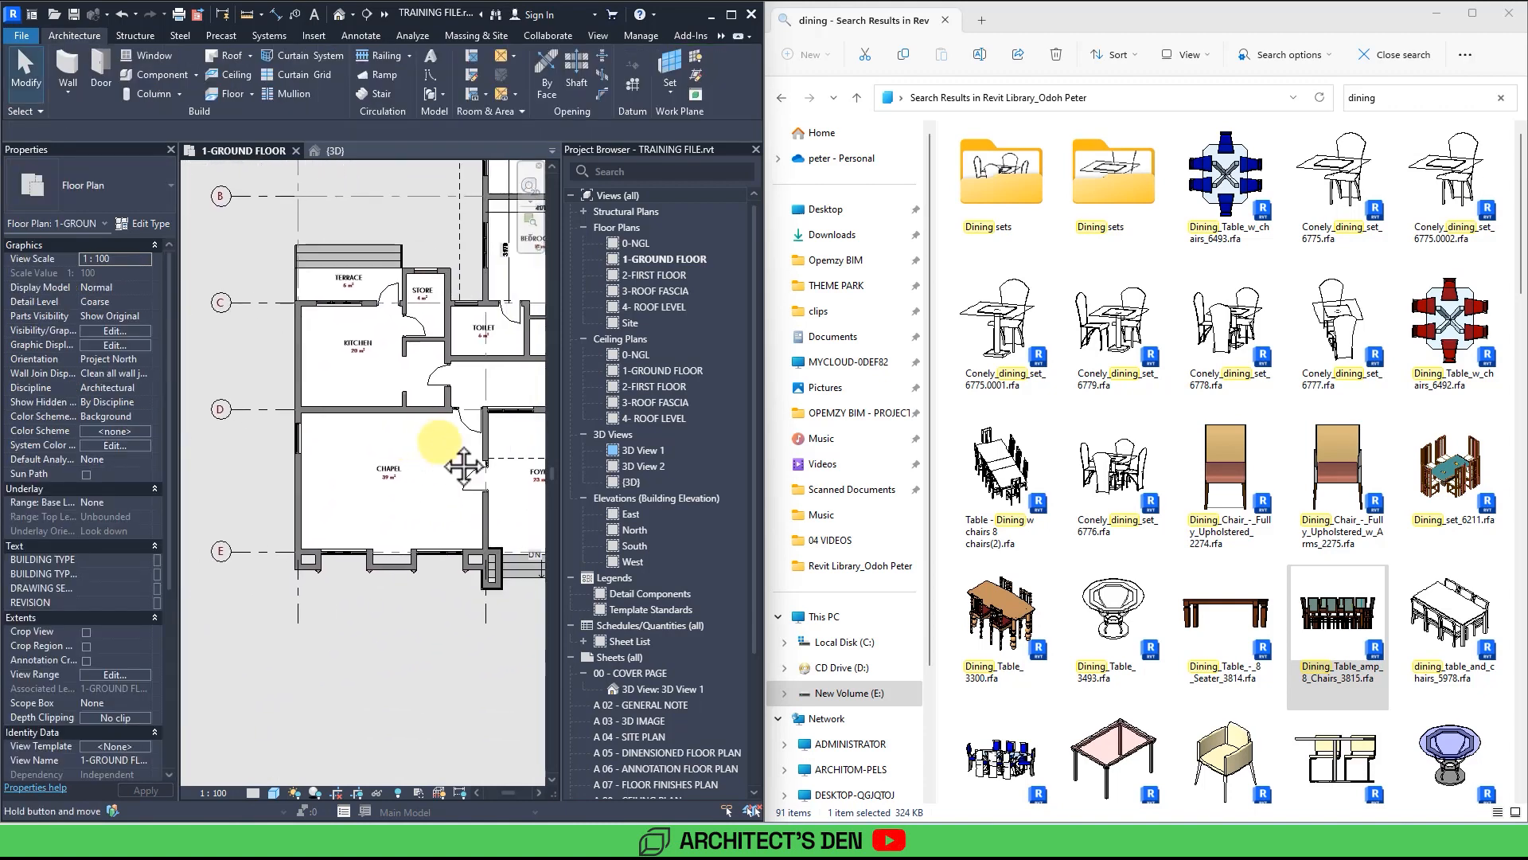
{"action": "middle_click_drag", "start_coordinate": [463, 468], "coordinate": [443, 444]}
{"action": "scroll", "coordinate": [444, 438], "scroll_direction": "up", "scroll_amount": 5}
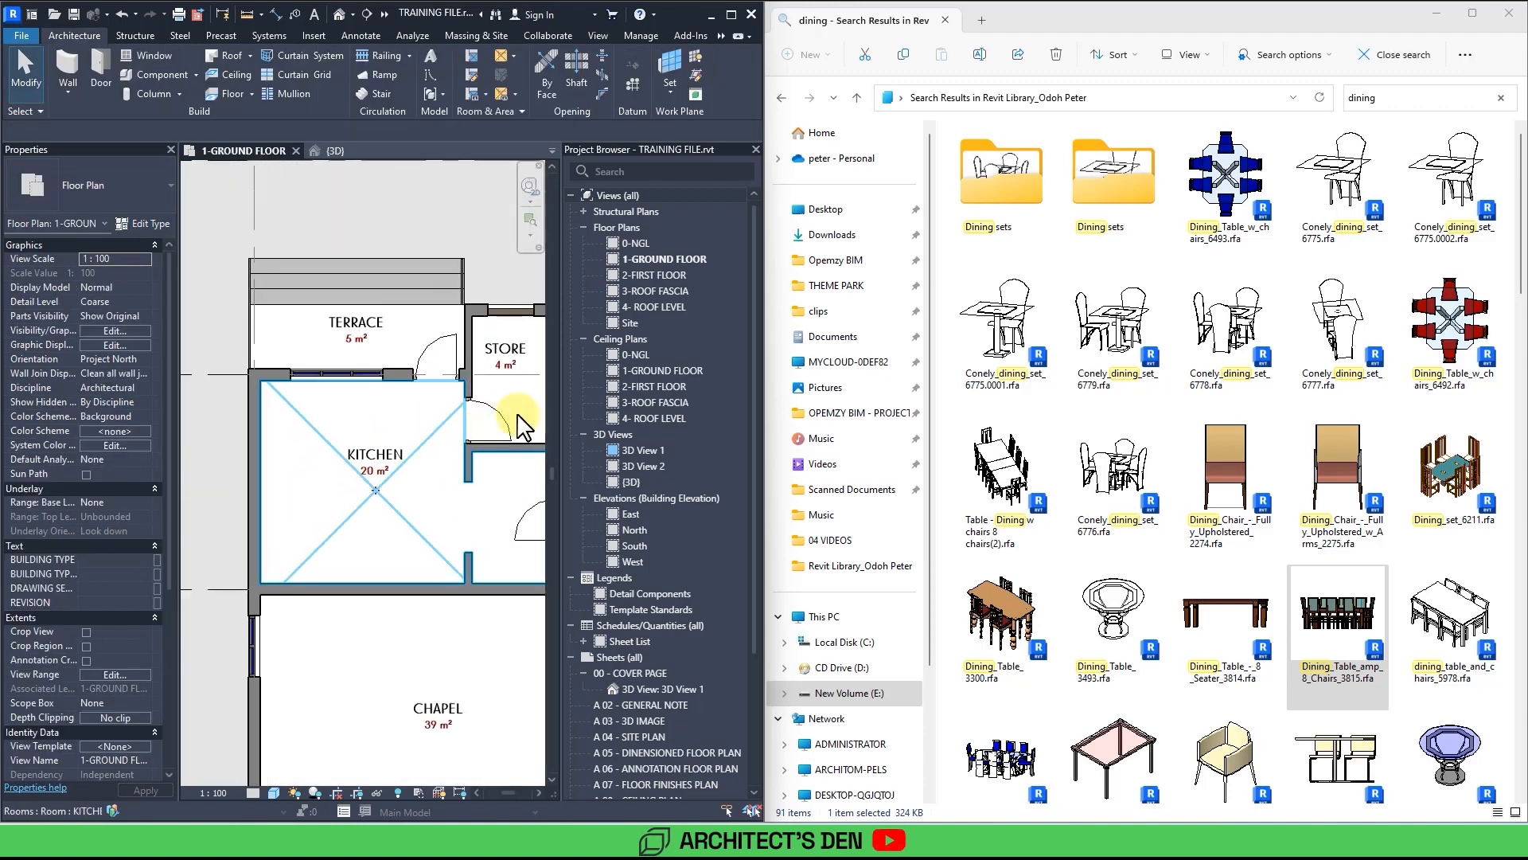
{"action": "left_click", "coordinate": [1421, 98]}
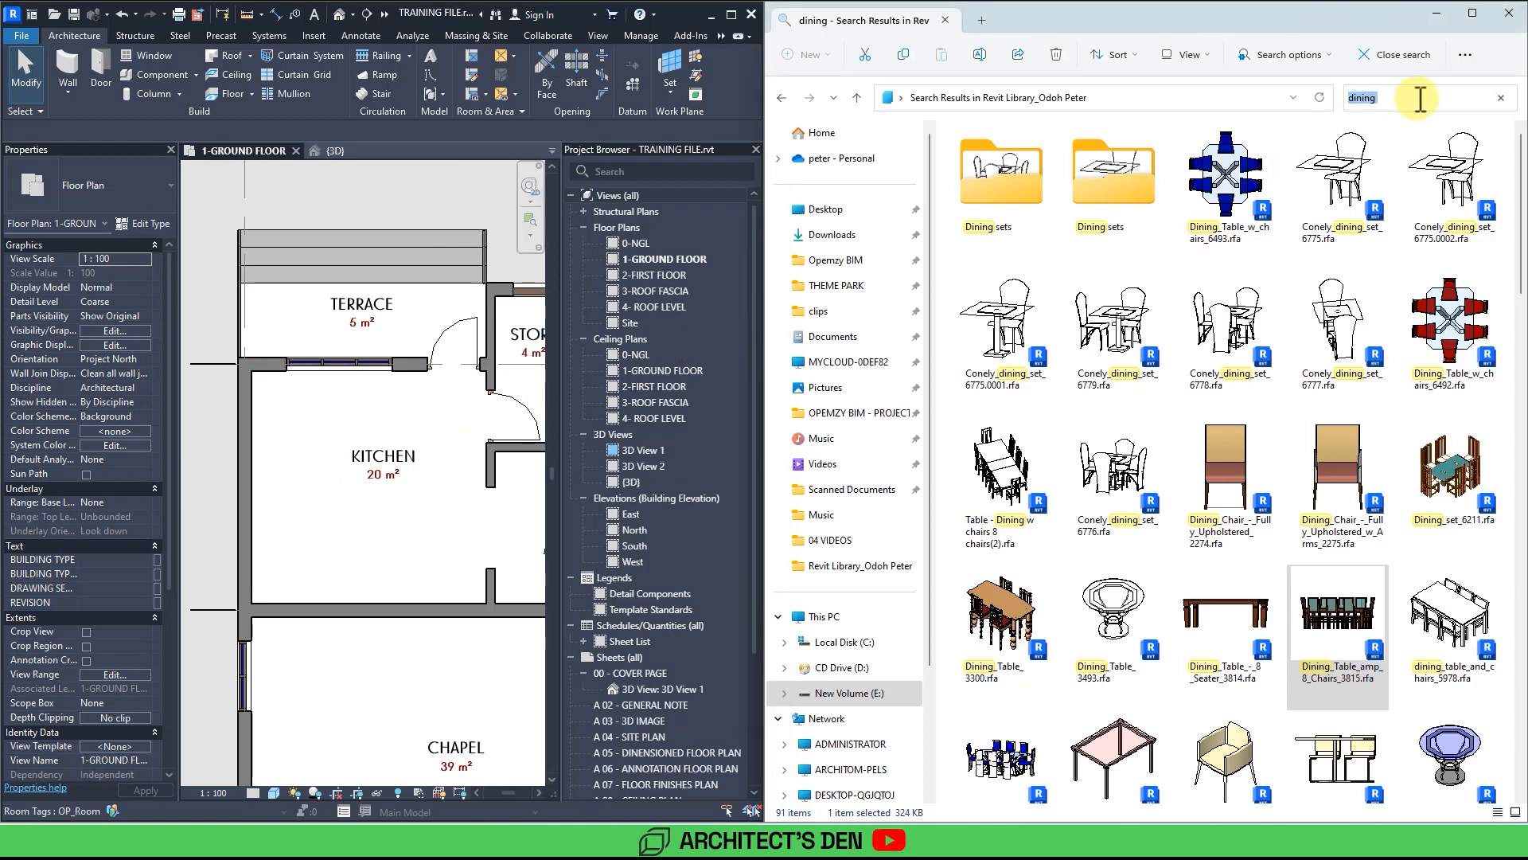
{"action": "type", "text": "kitchen"}
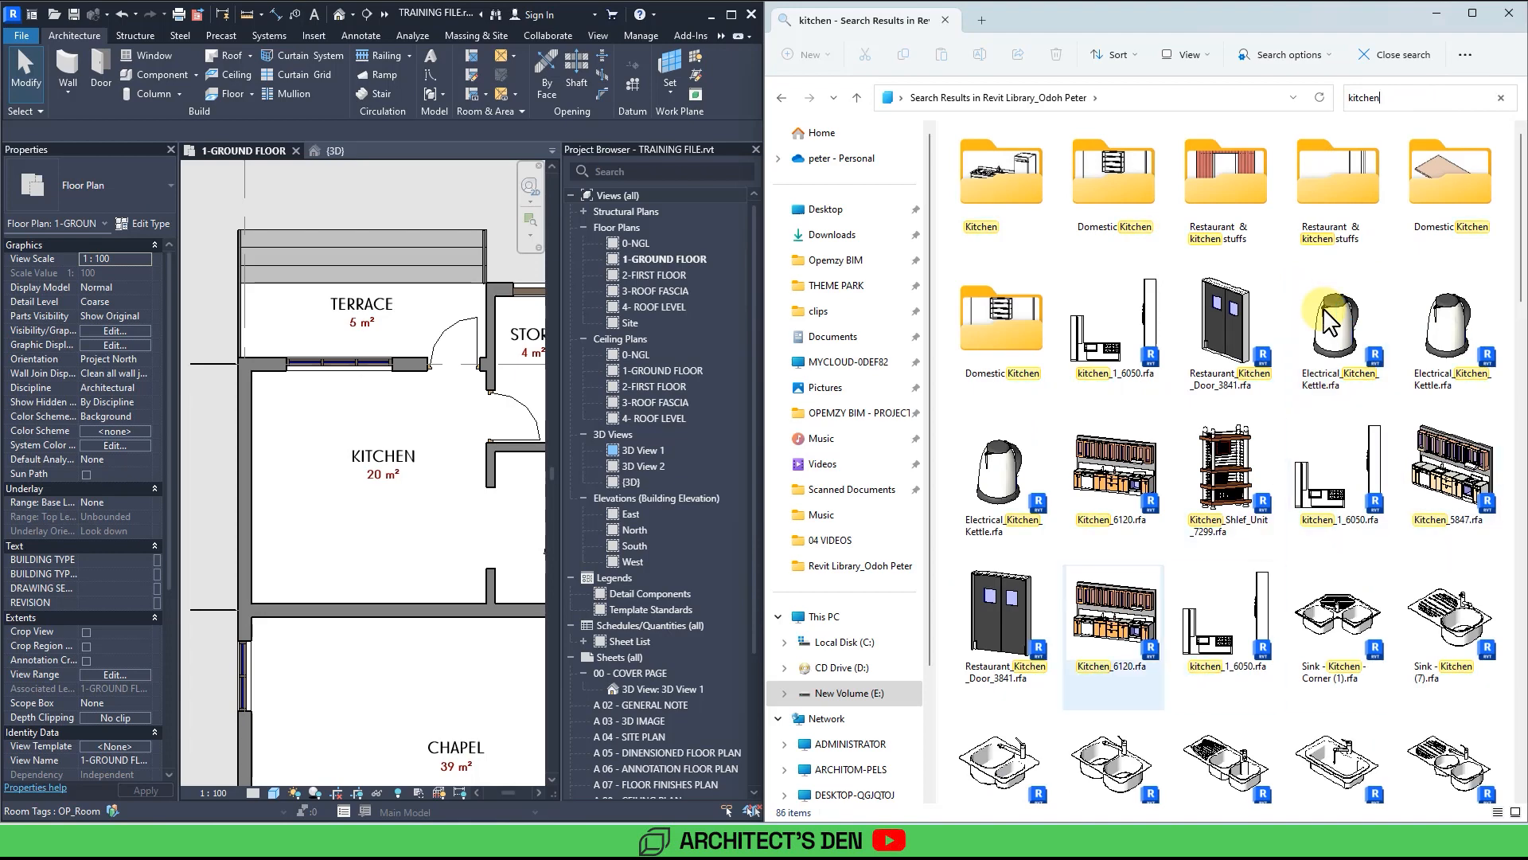
{"action": "left_click", "coordinate": [1129, 503]}
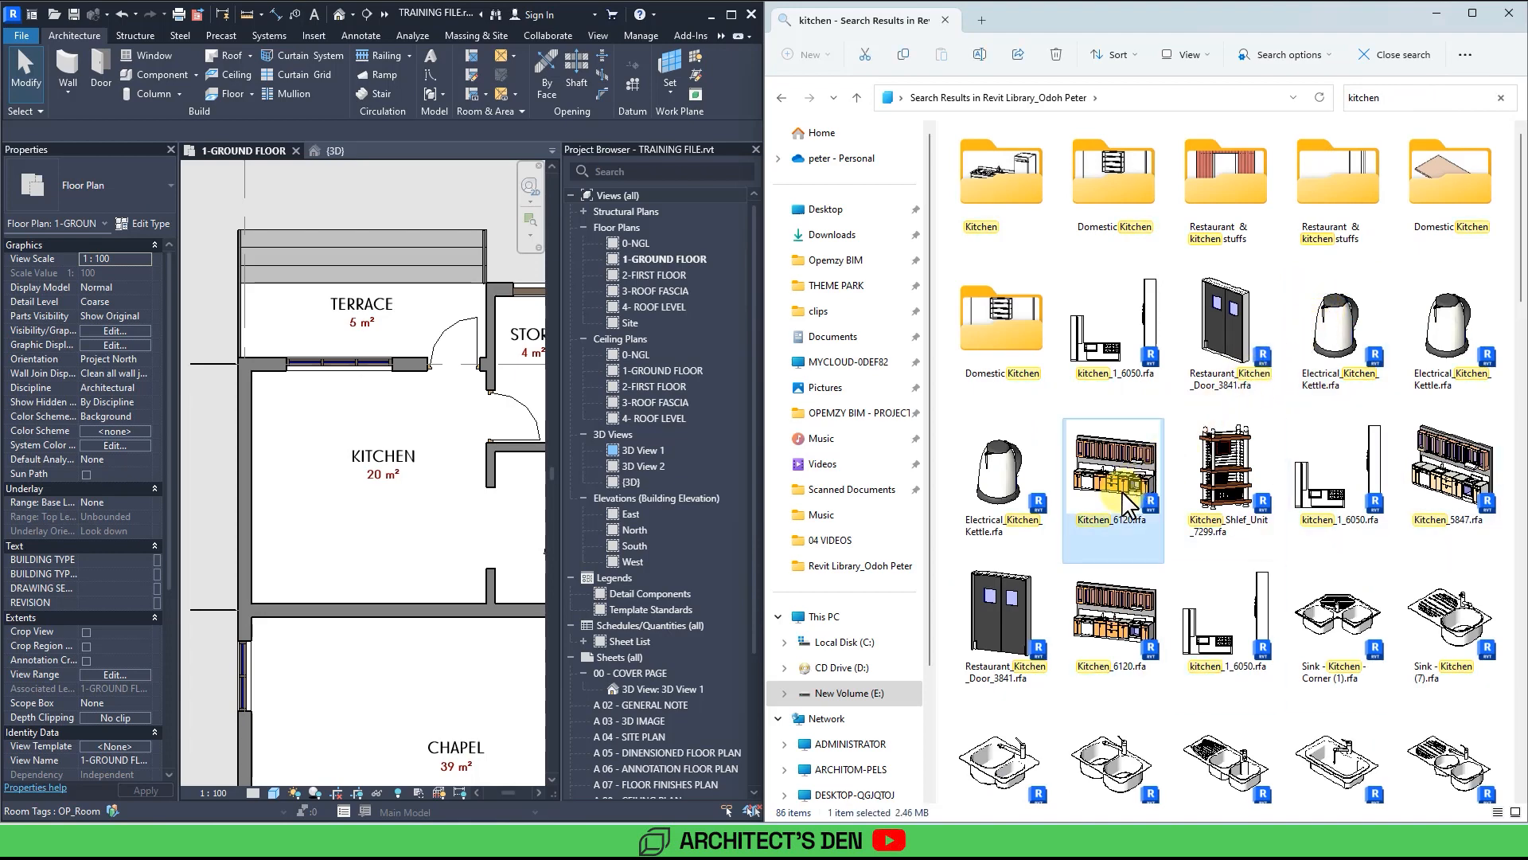
{"action": "left_click_drag", "start_coordinate": [1129, 503], "coordinate": [328, 532]}
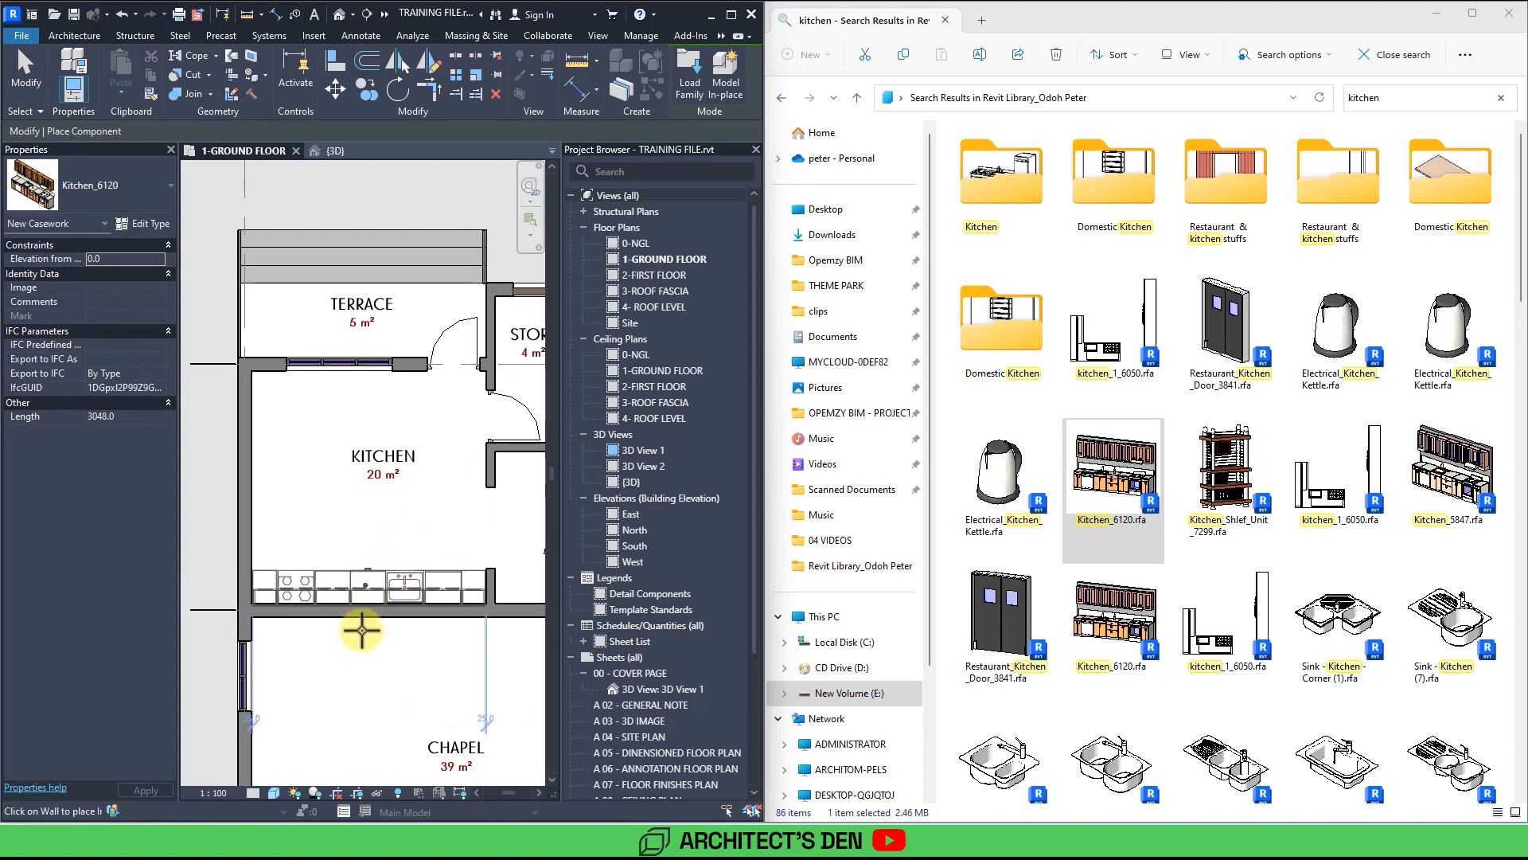
{"action": "left_click", "coordinate": [362, 630]}
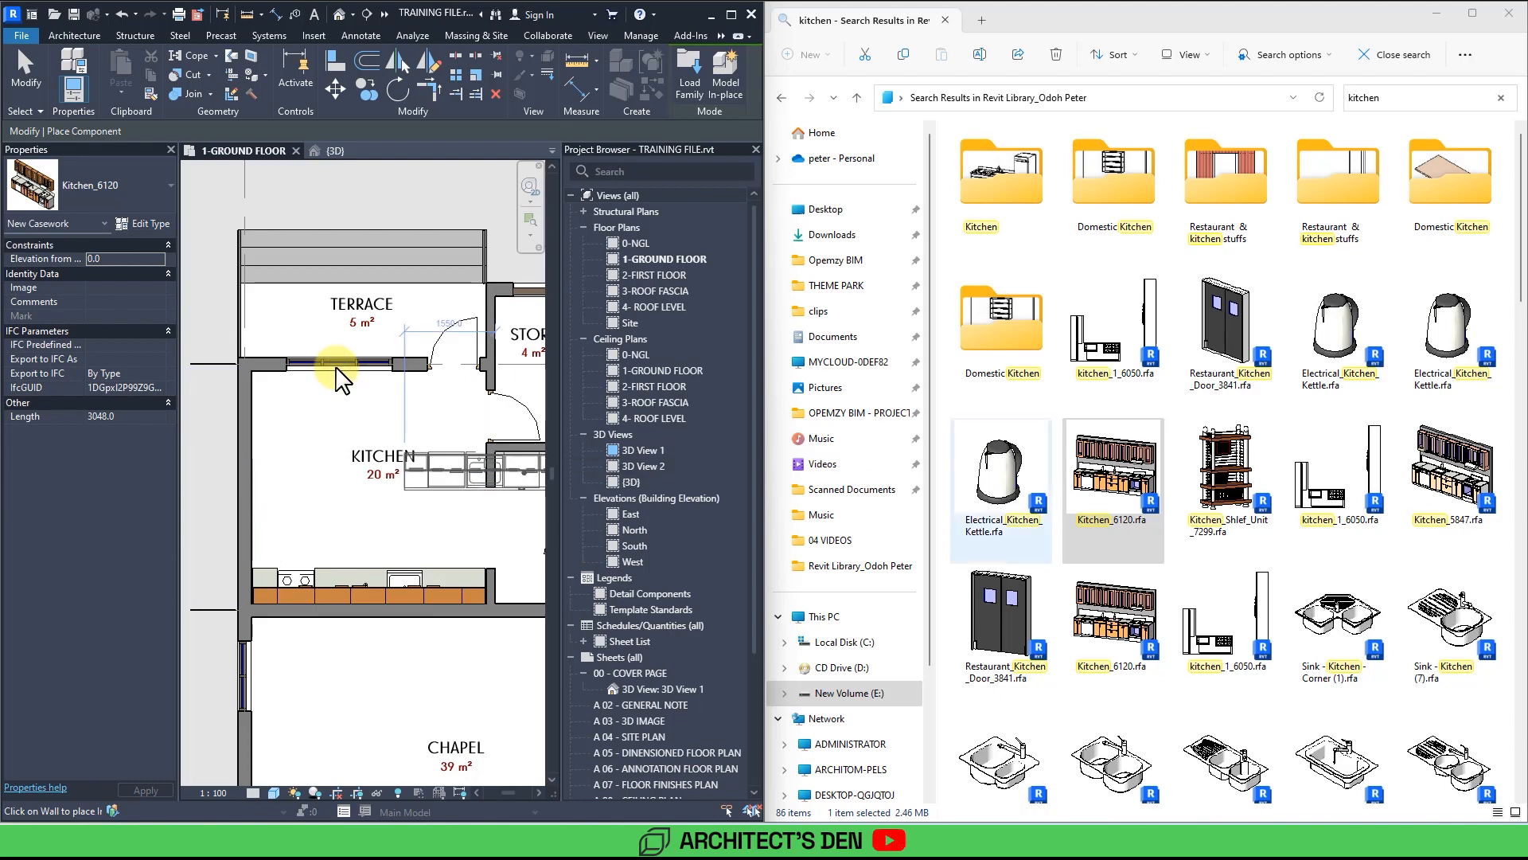
{"action": "left_click", "coordinate": [1485, 546]}
{"action": "left_click_drag", "start_coordinate": [1463, 497], "coordinate": [362, 478]}
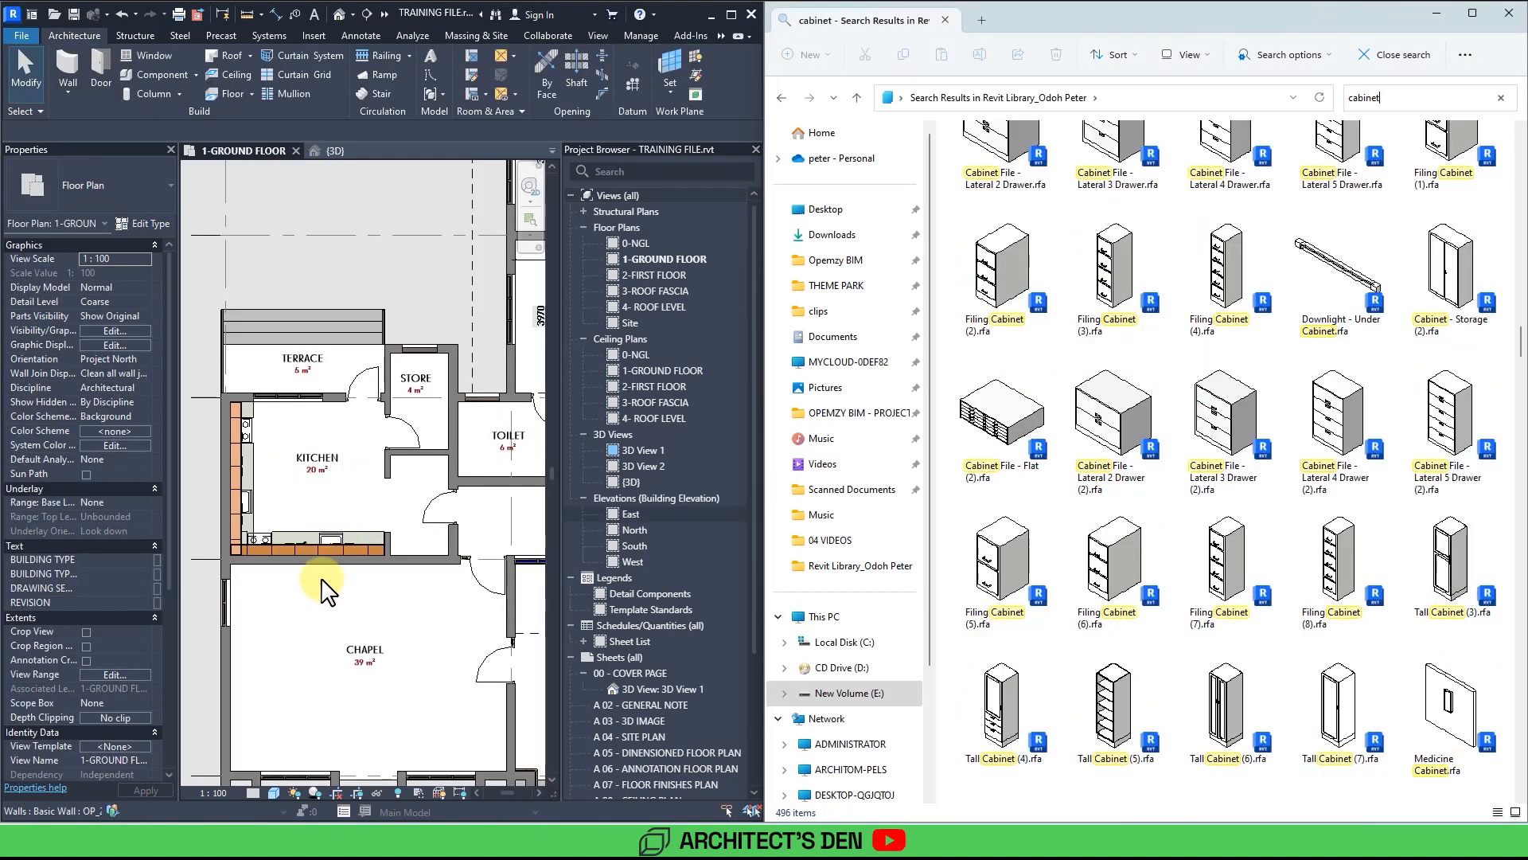
Search the library for pew and place a Pew-Clergy_Reed (2) pew in the chapel's lower half.
{"action": "middle_click_drag", "start_coordinate": [332, 631], "coordinate": [346, 545]}
{"action": "scroll", "coordinate": [348, 525], "scroll_direction": "up", "scroll_amount": 2}
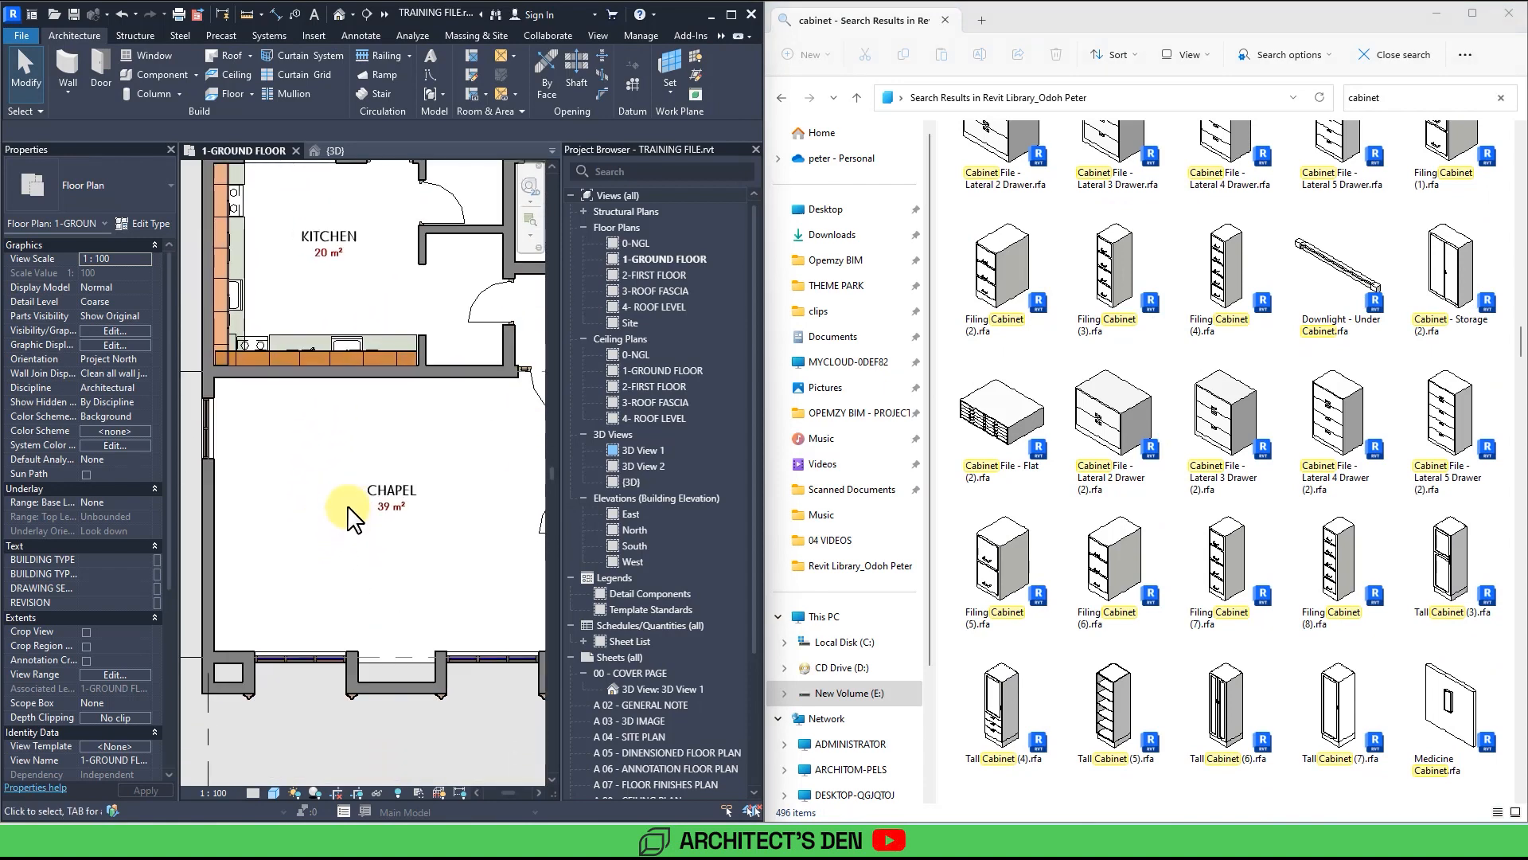
{"action": "scroll", "coordinate": [348, 525], "scroll_direction": "down", "scroll_amount": 1}
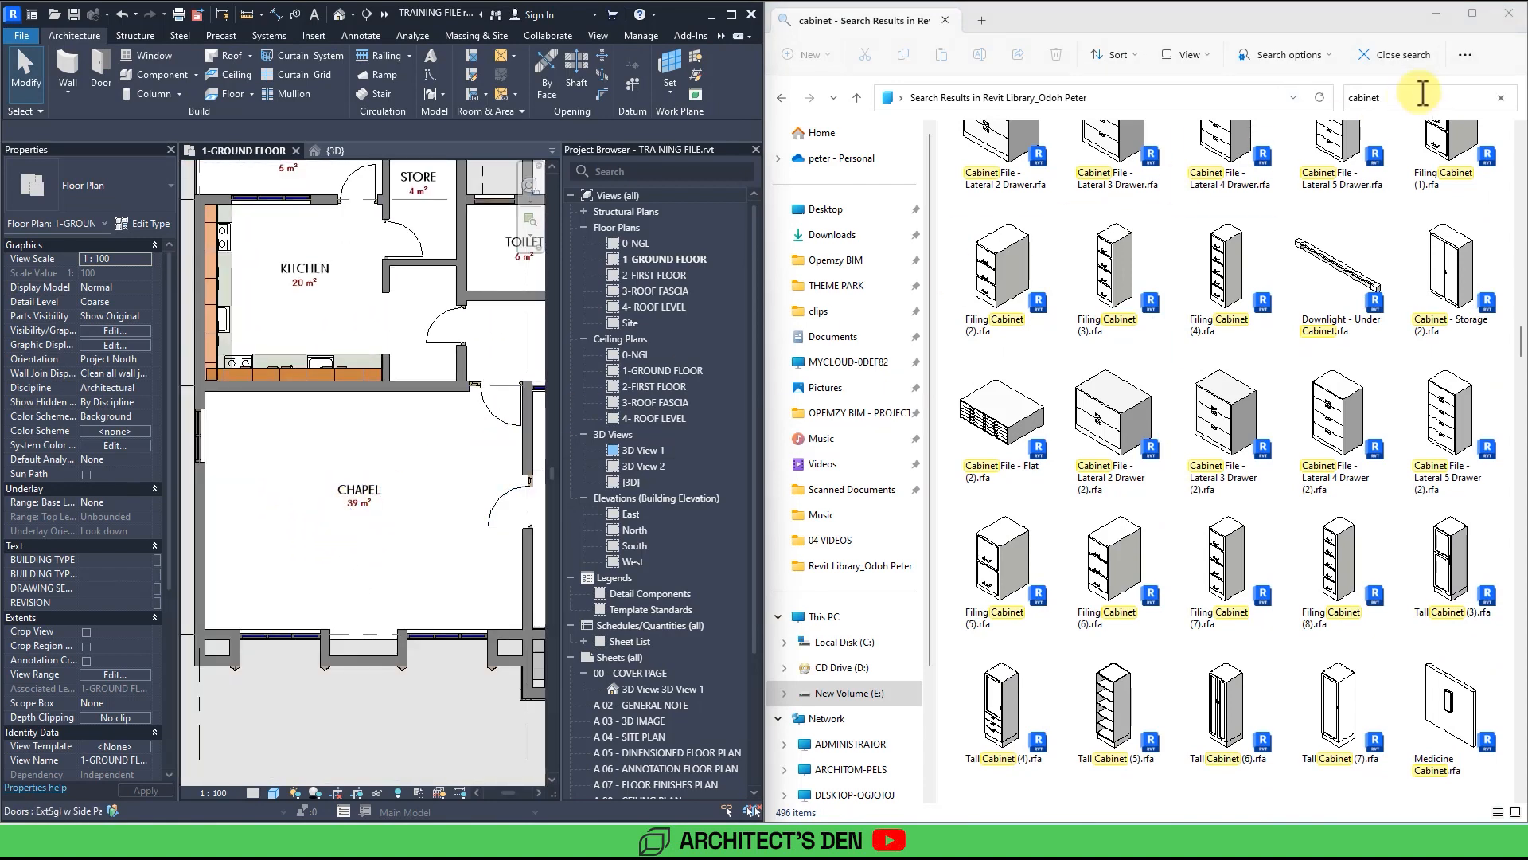
{"action": "left_click", "coordinate": [1354, 97]}
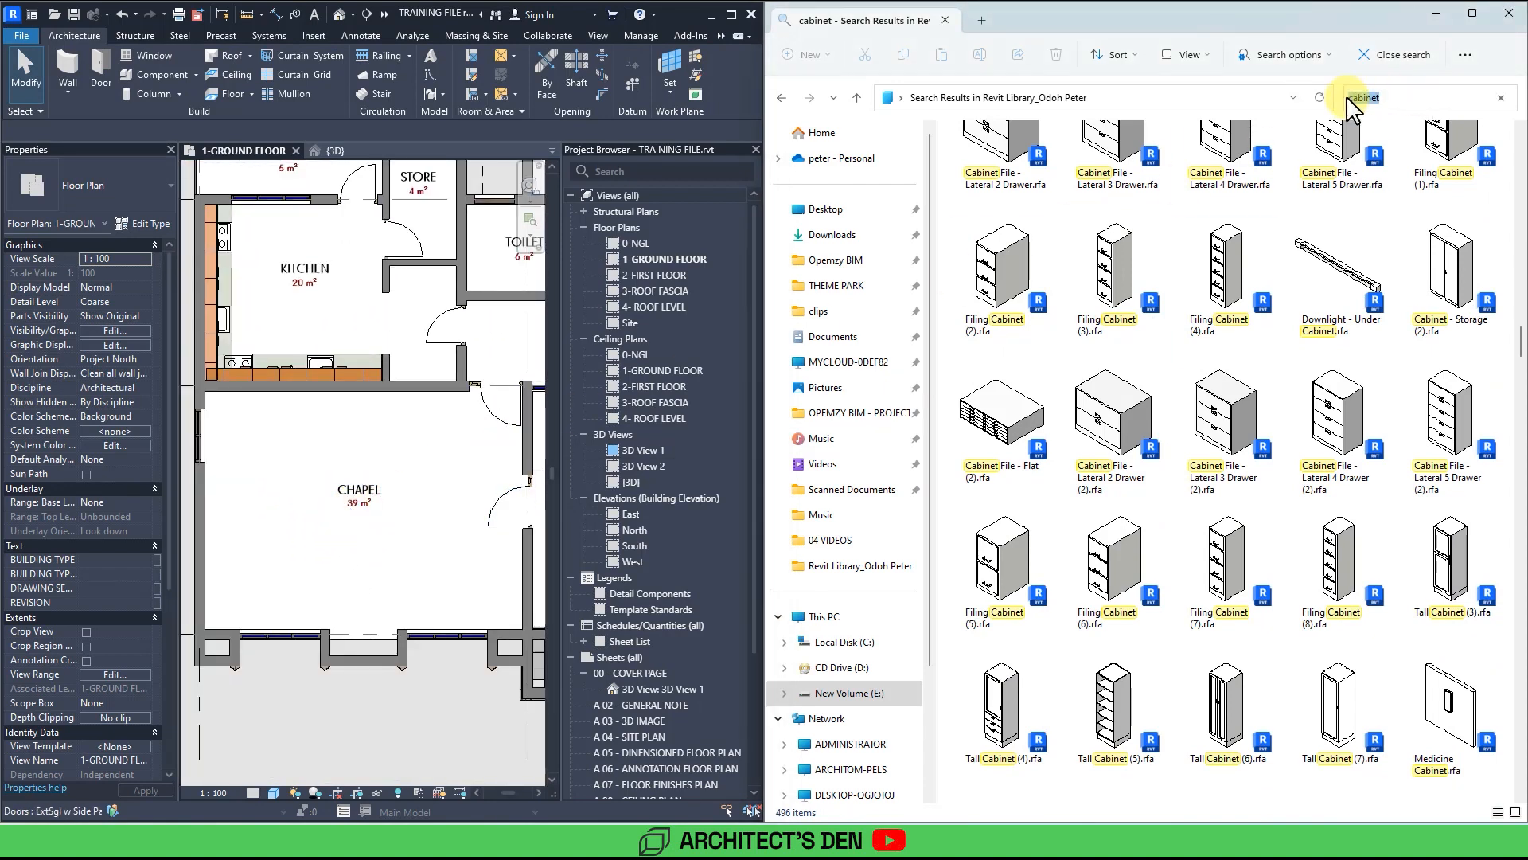
{"action": "type", "text": "pew"}
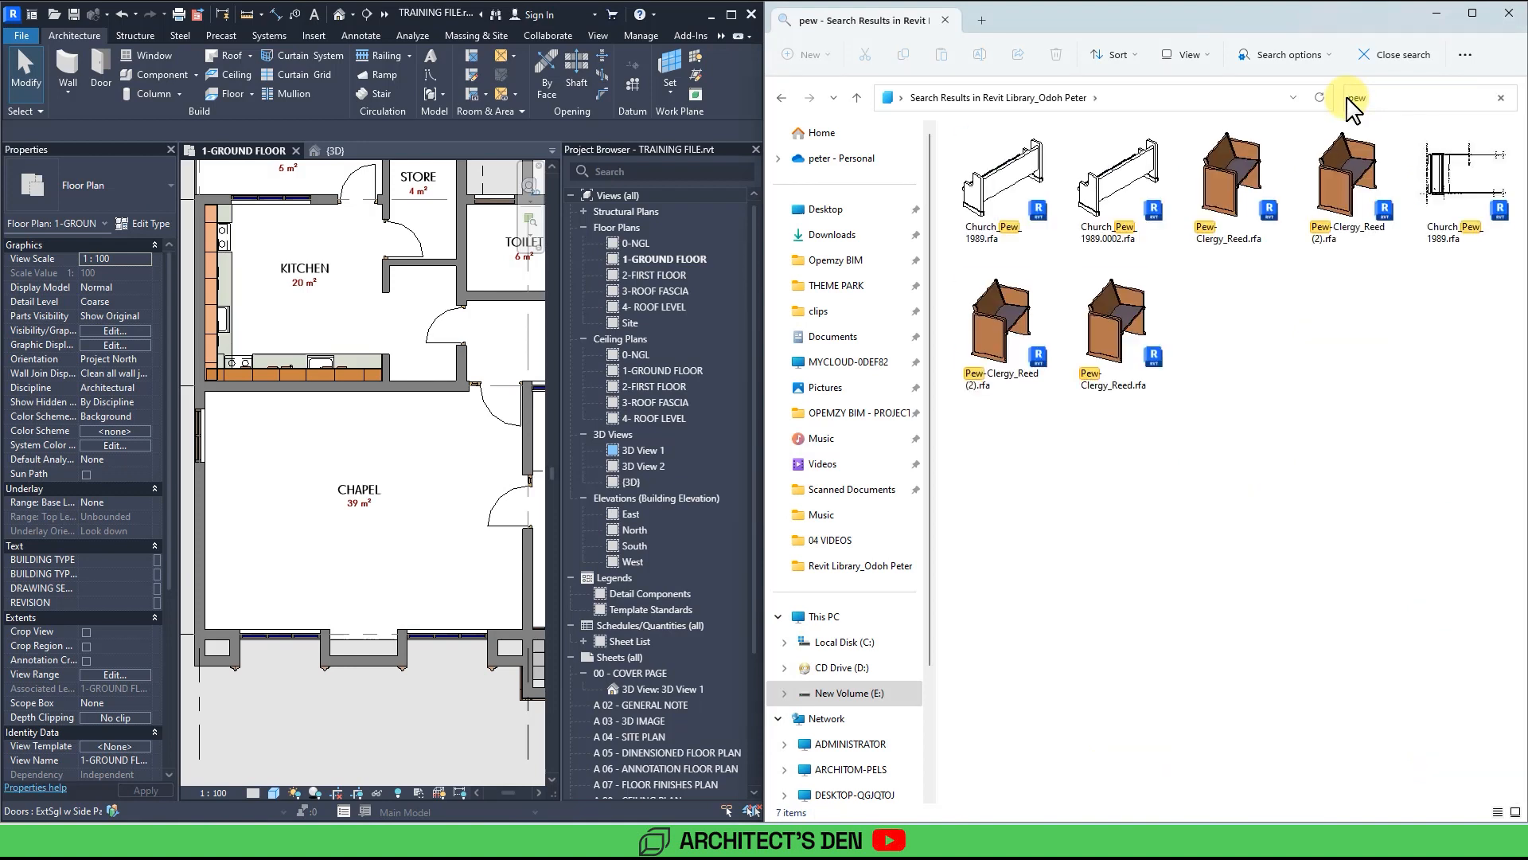
{"action": "left_click", "coordinate": [1357, 206]}
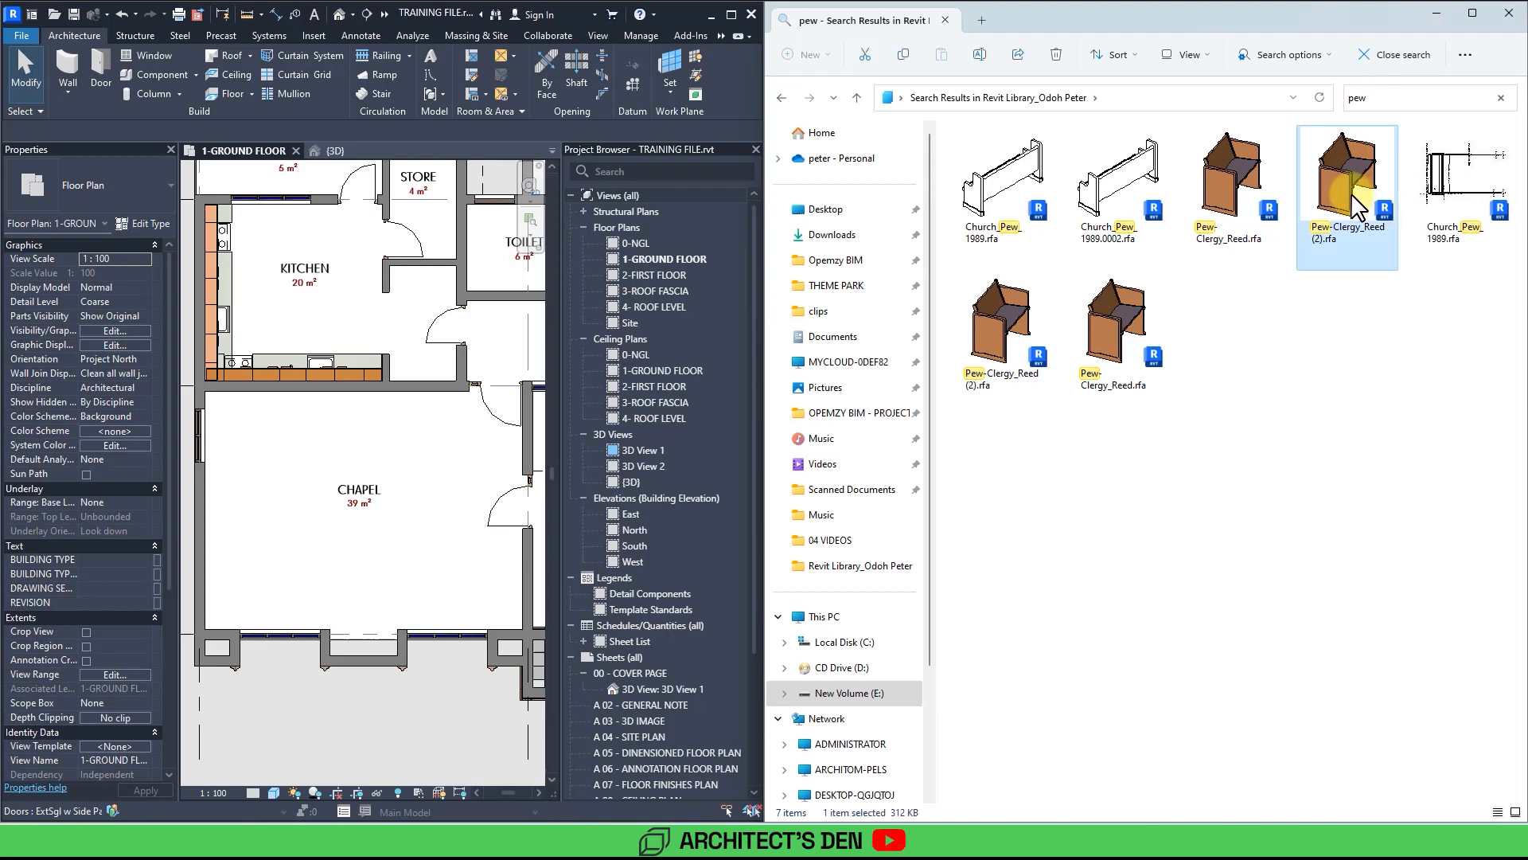
{"action": "left_click_drag", "start_coordinate": [1337, 211], "coordinate": [342, 530]}
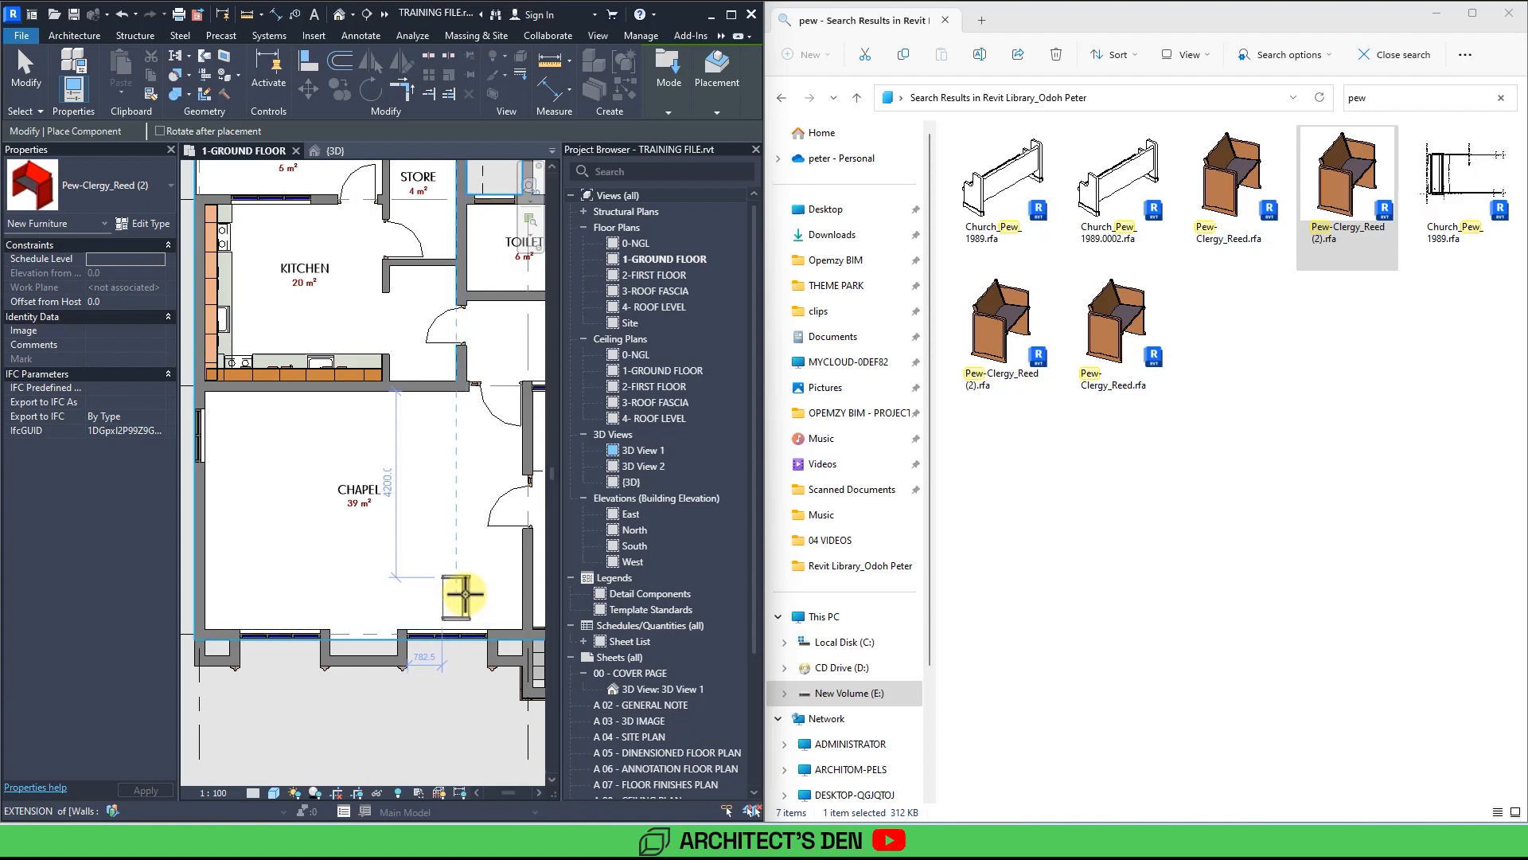
{"action": "left_click", "coordinate": [464, 593]}
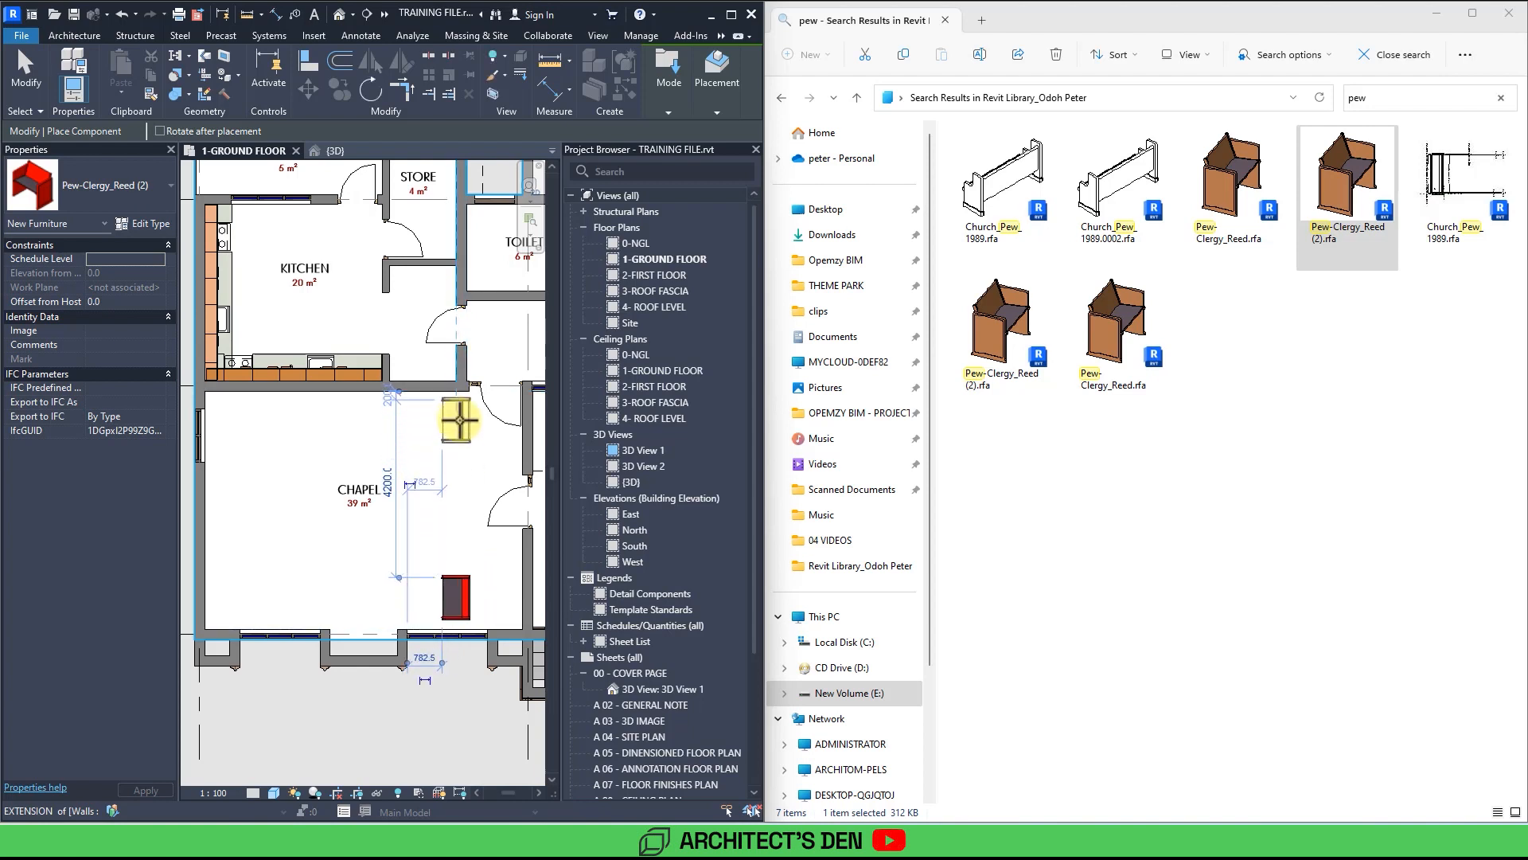
Place three more Pew-Clergy_Reed (2) pews to form two stacked pairs down the middle of the chapel.
{"action": "left_click", "coordinate": [458, 414]}
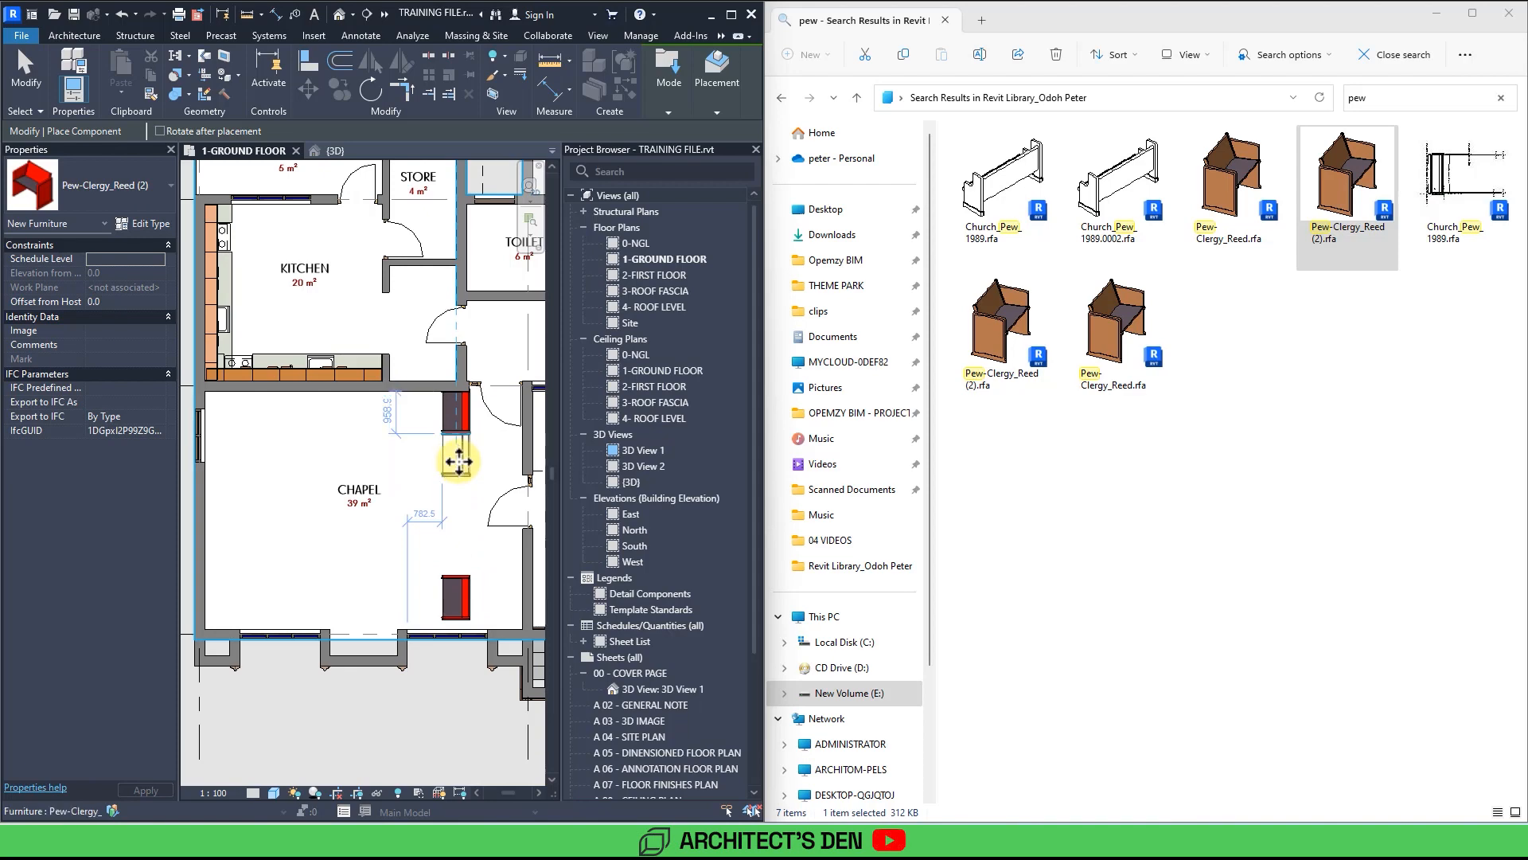
{"action": "left_click", "coordinate": [459, 461]}
{"action": "left_click", "coordinate": [460, 553]}
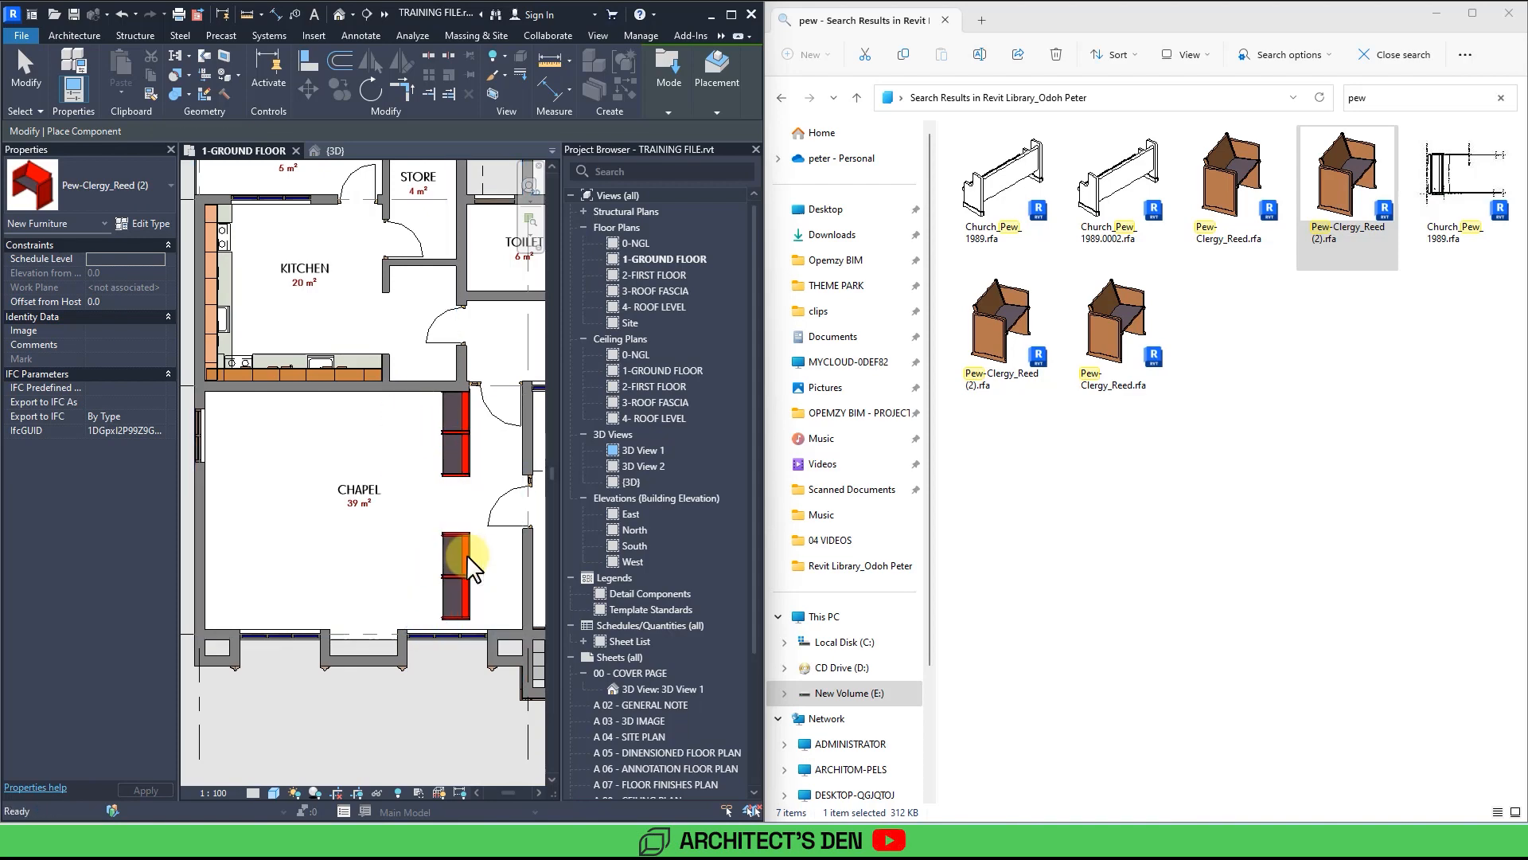
{"action": "key", "text": "Escape"}
Select the four pews and create a linear array of them toward the chapel's left wall.
{"action": "left_click", "coordinate": [472, 601]}
{"action": "left_click", "coordinate": [468, 592], "text": "ctrl"}
{"action": "left_click", "coordinate": [459, 465], "text": "ctrl"}
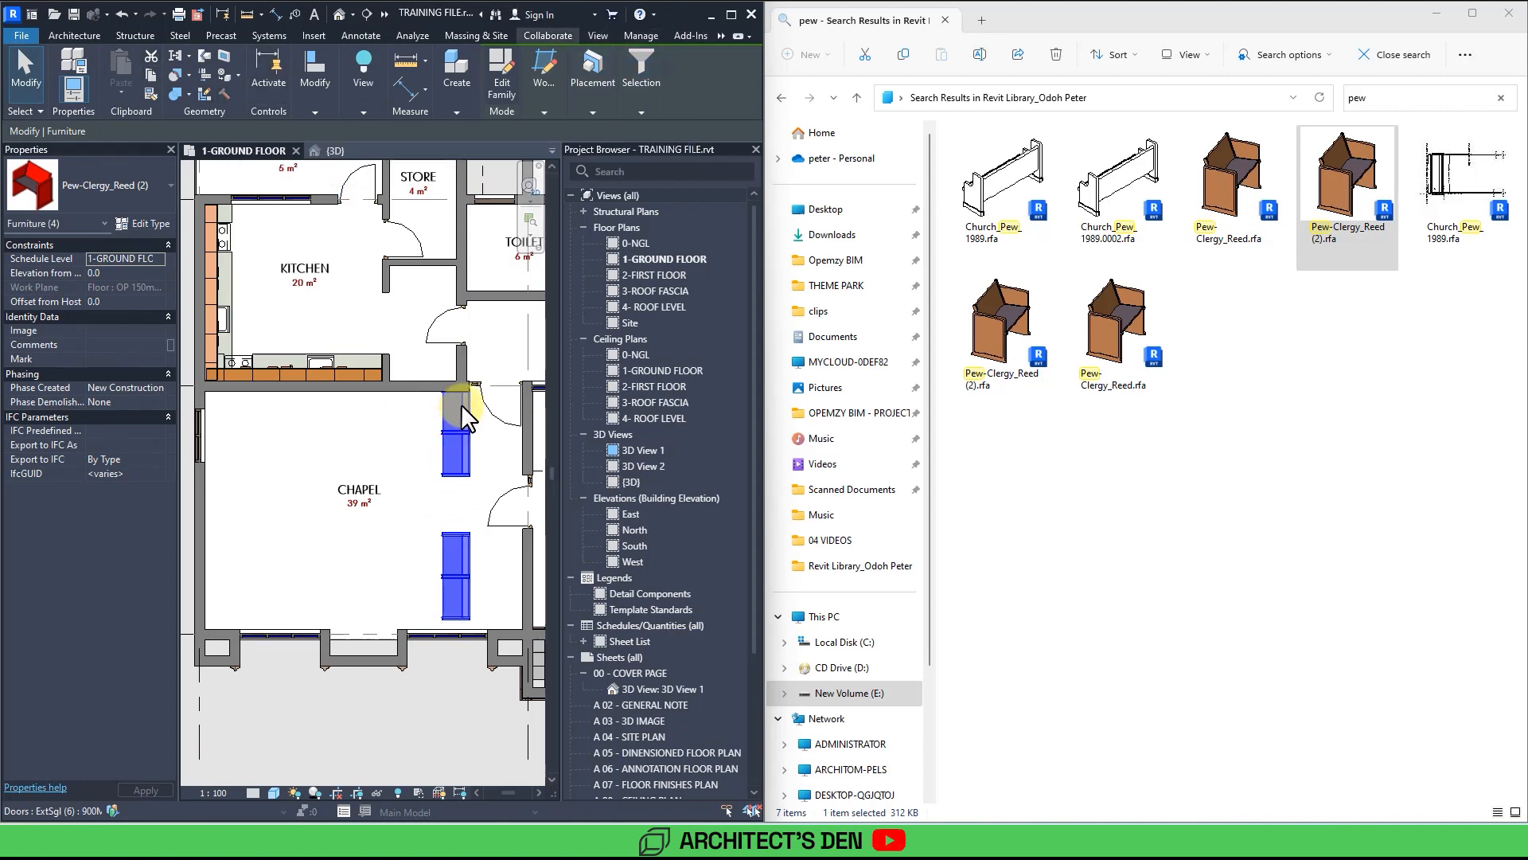
{"action": "left_click", "coordinate": [730, 15]}
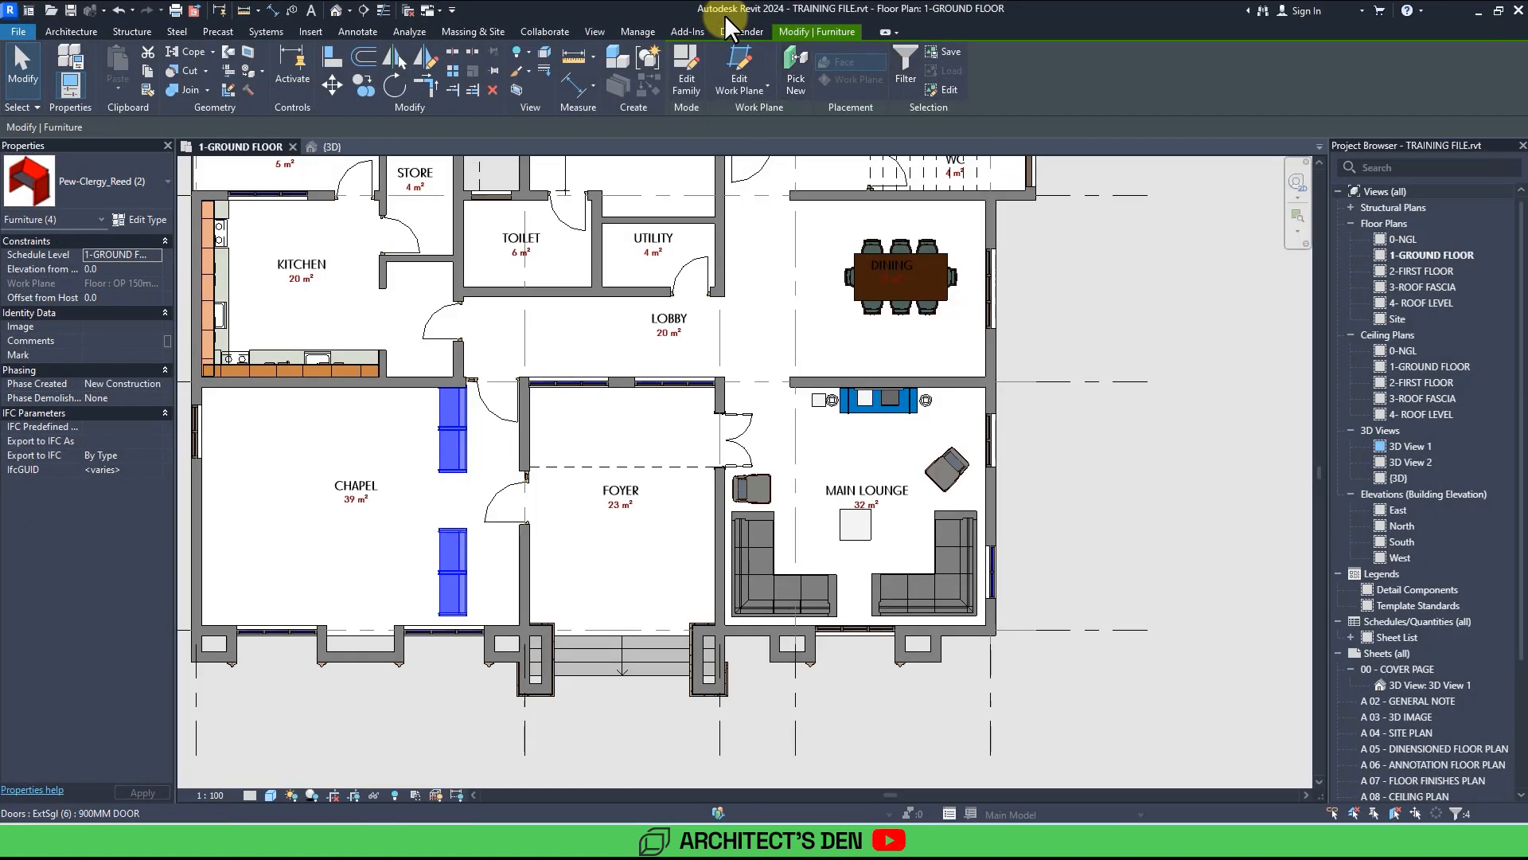
{"action": "left_click", "coordinate": [451, 70]}
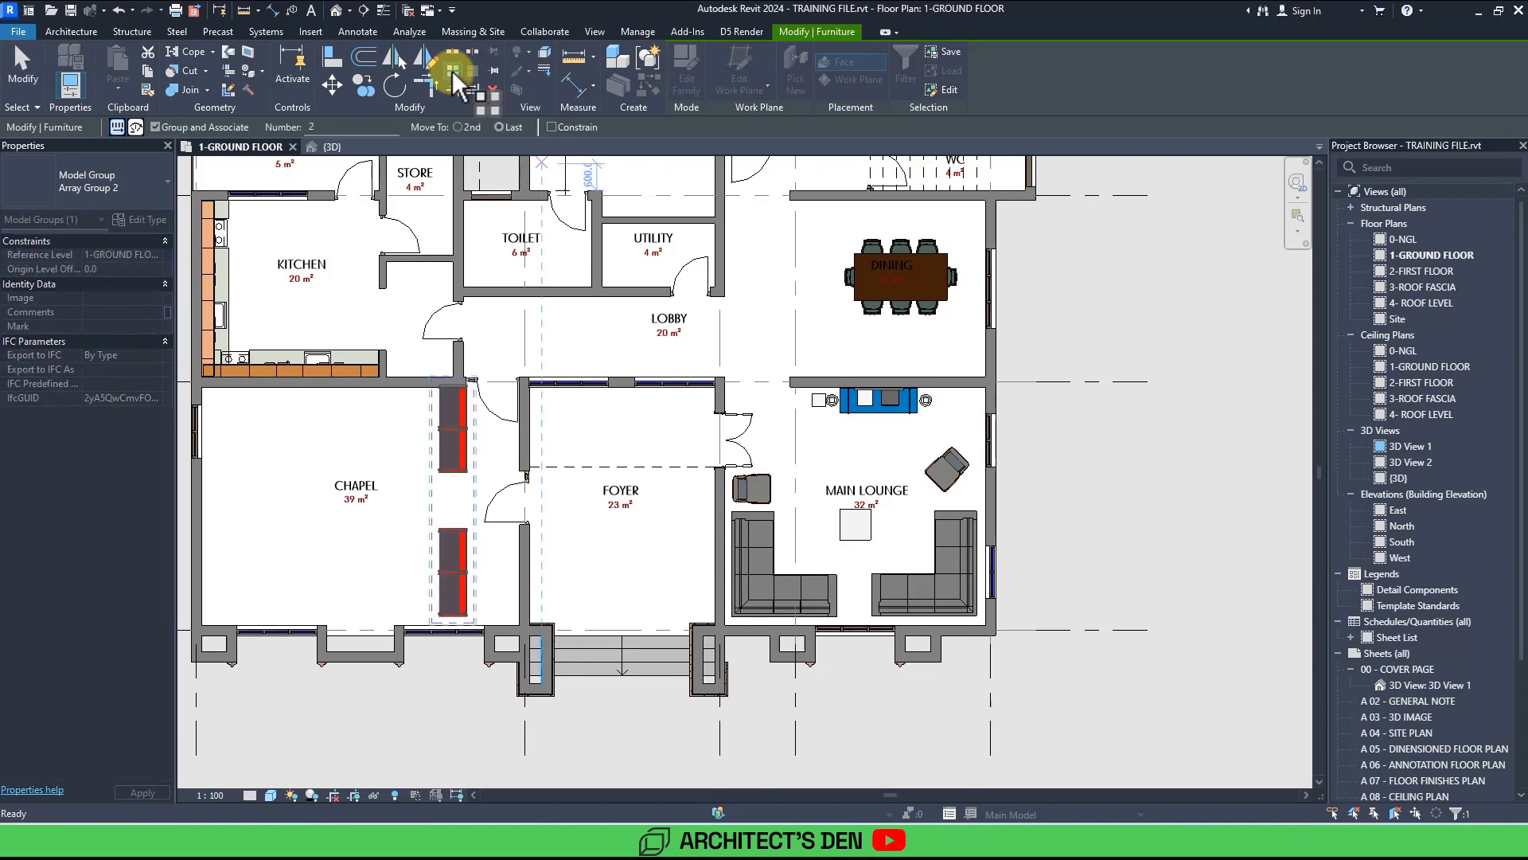
{"action": "middle_click_drag", "start_coordinate": [454, 485], "coordinate": [584, 465]}
{"action": "scroll", "coordinate": [549, 576], "scroll_direction": "up", "scroll_amount": 2}
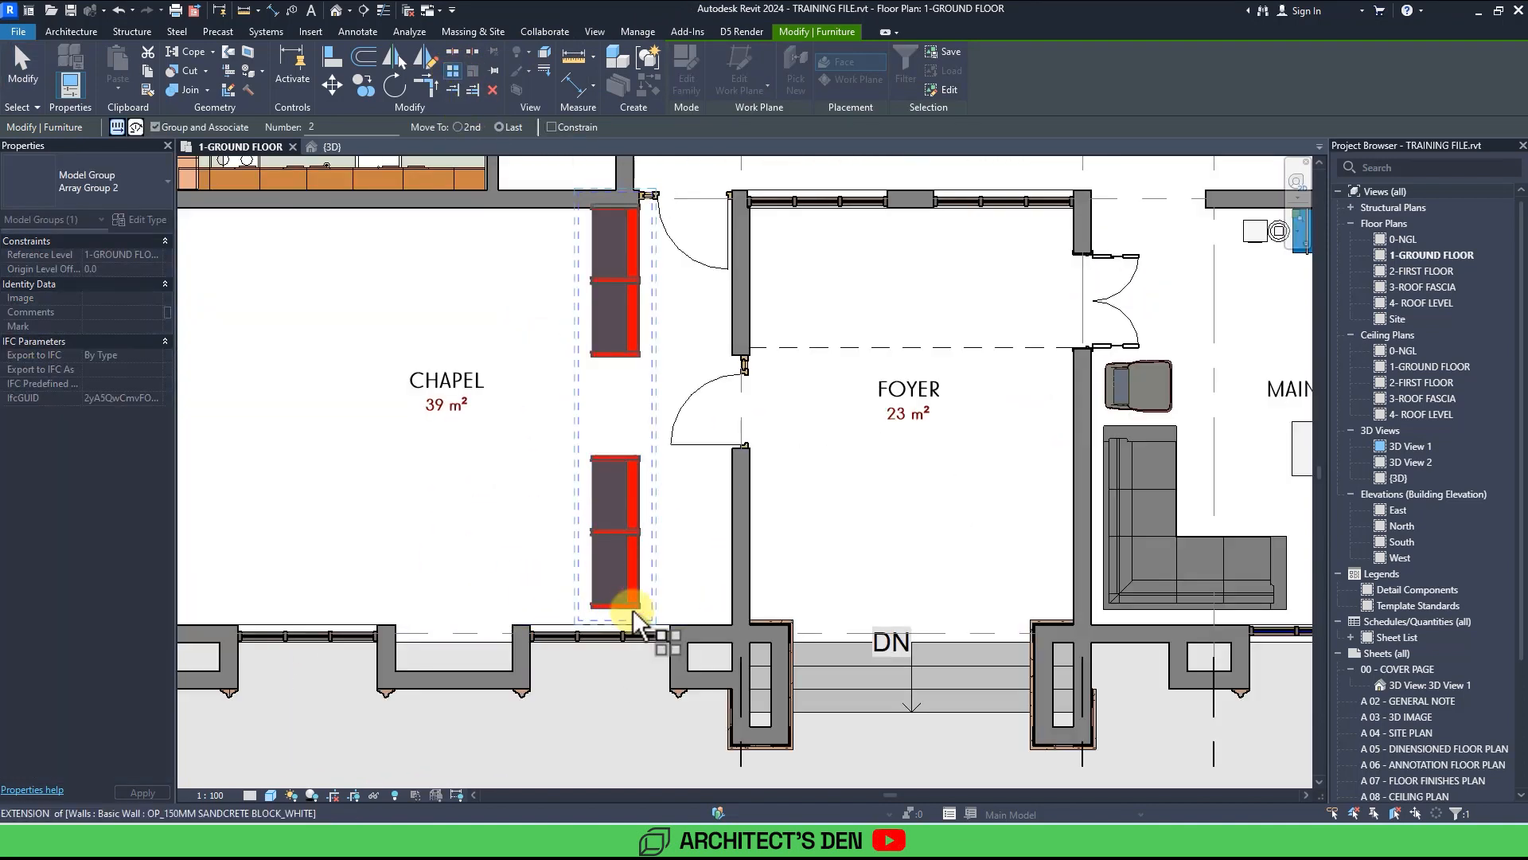
{"action": "middle_click_drag", "start_coordinate": [344, 572], "coordinate": [614, 592]}
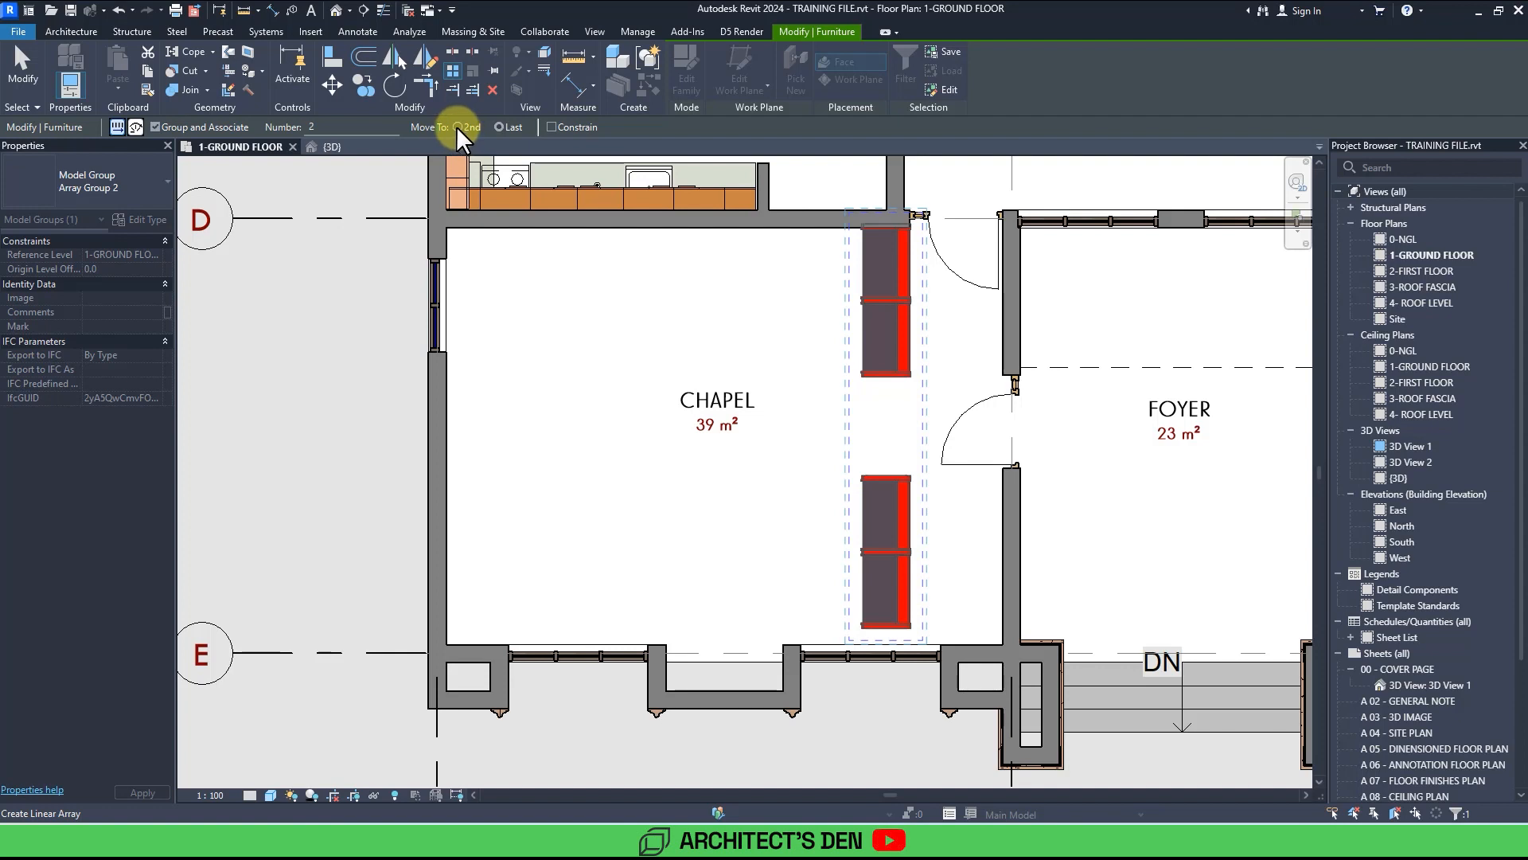
{"action": "left_click", "coordinate": [909, 610]}
{"action": "left_click", "coordinate": [811, 611]}
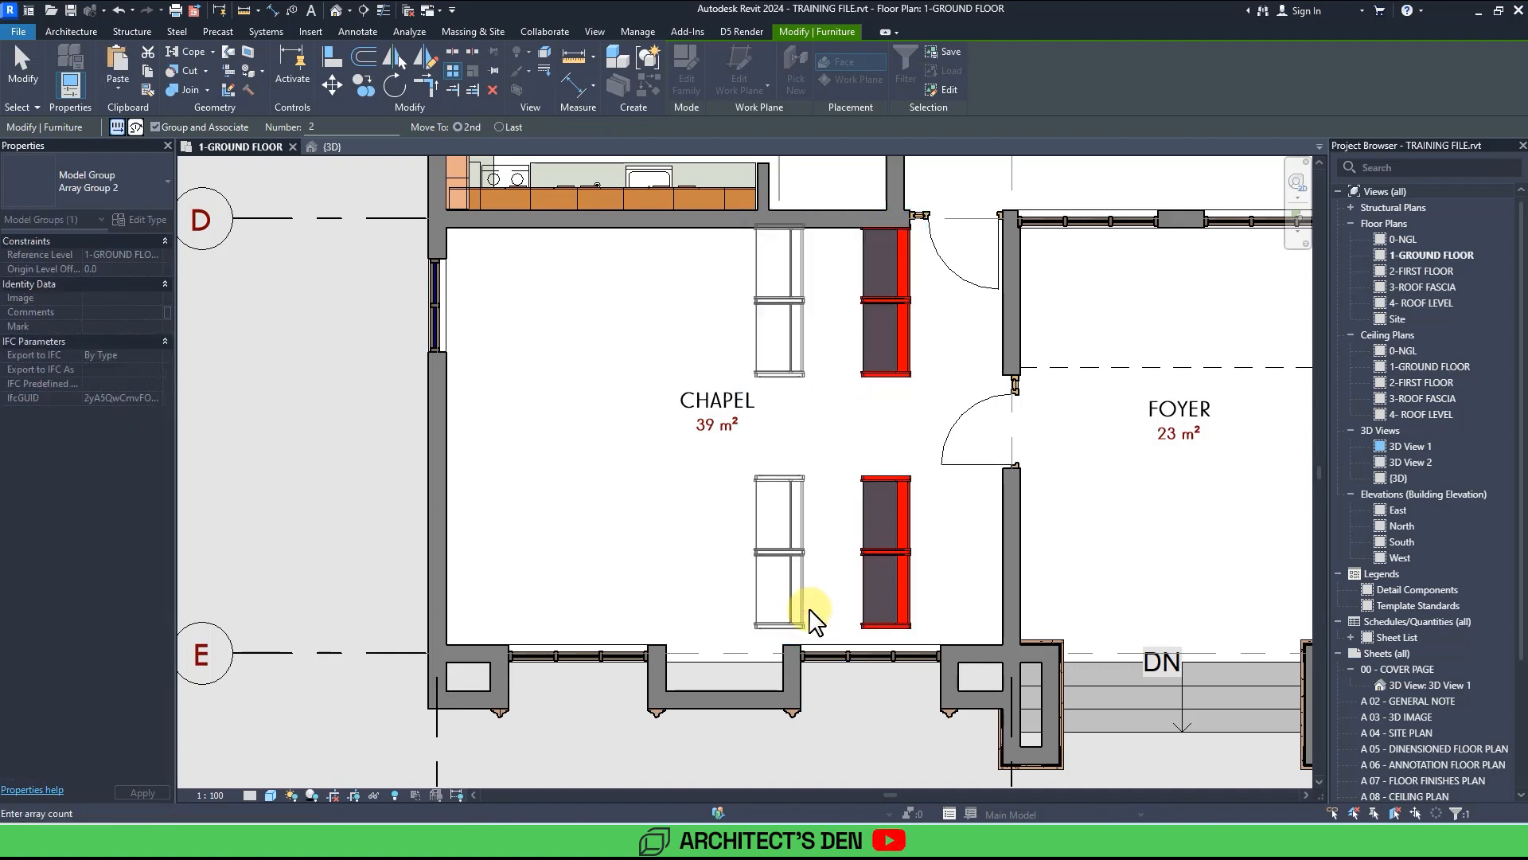
{"action": "scroll", "coordinate": [810, 610], "scroll_direction": "down", "scroll_amount": 3}
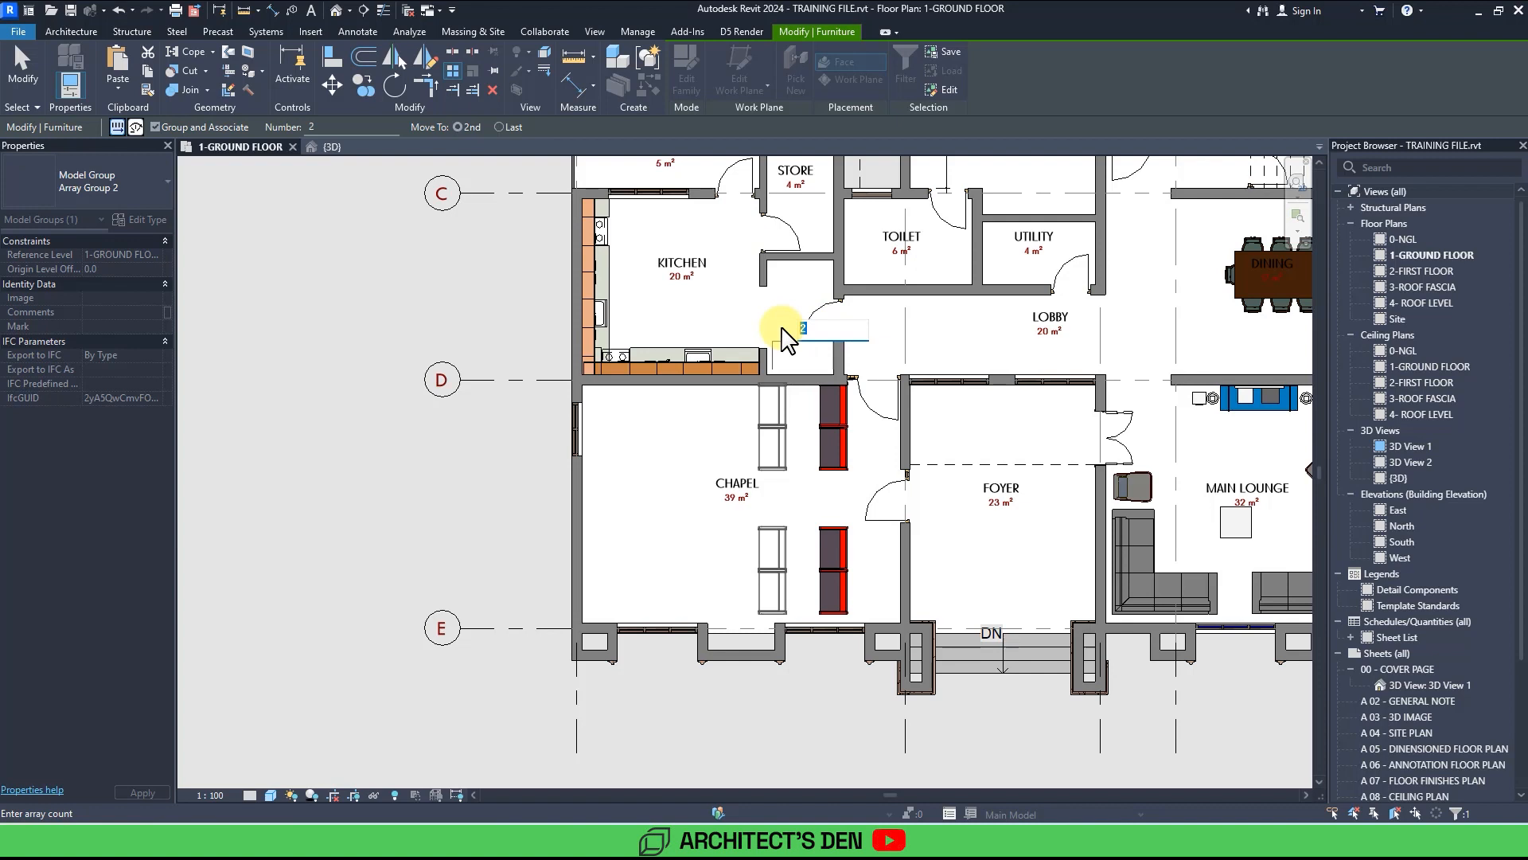
{"action": "key", "text": "Return"}
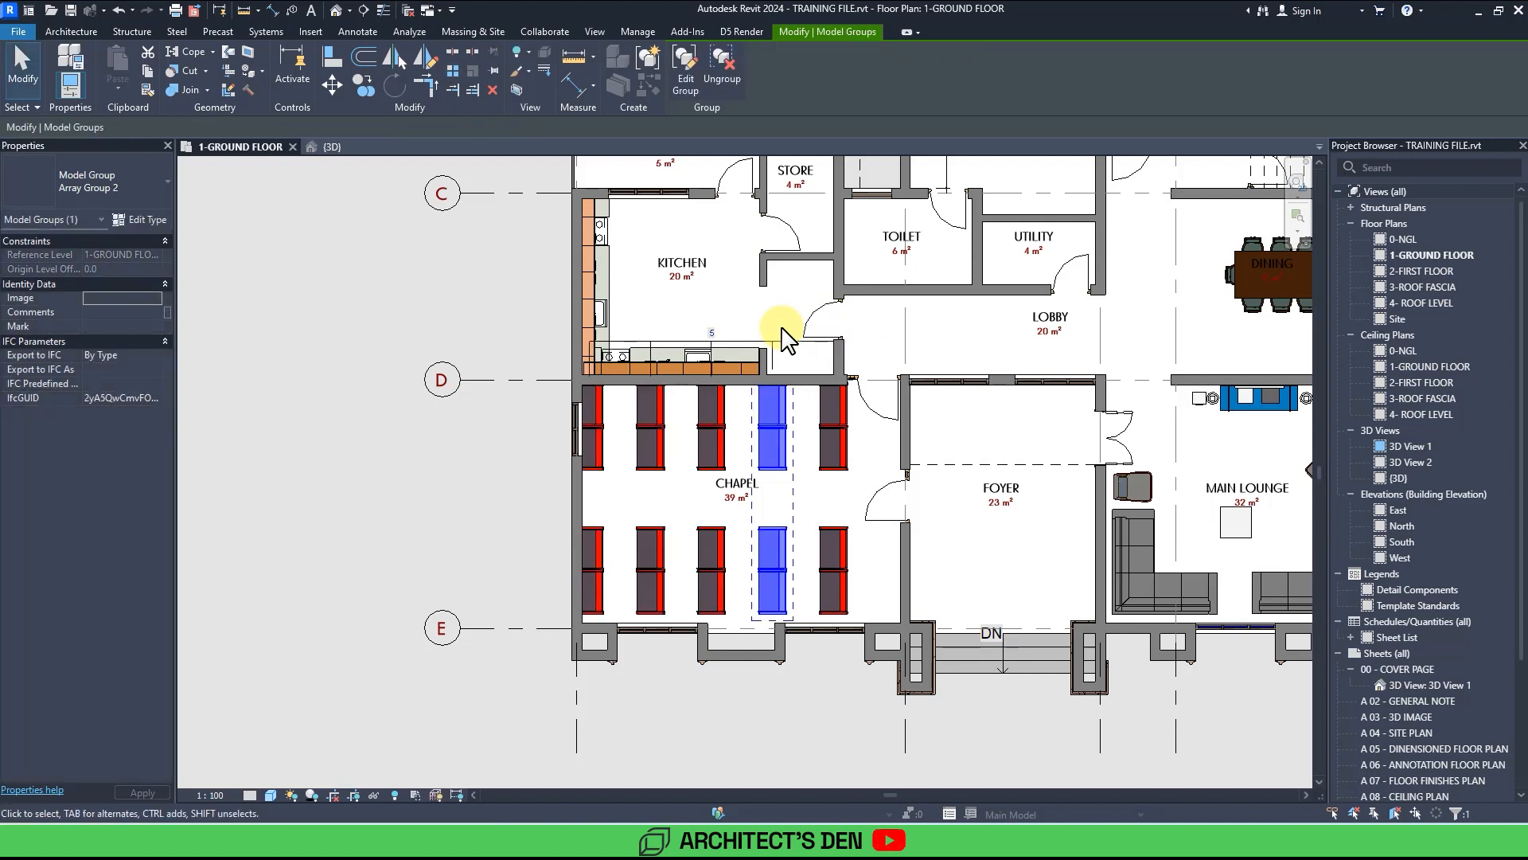
Set the pew array count to 4 and reposition the arrayed pews within the chapel.
{"action": "left_click", "coordinate": [713, 333]}
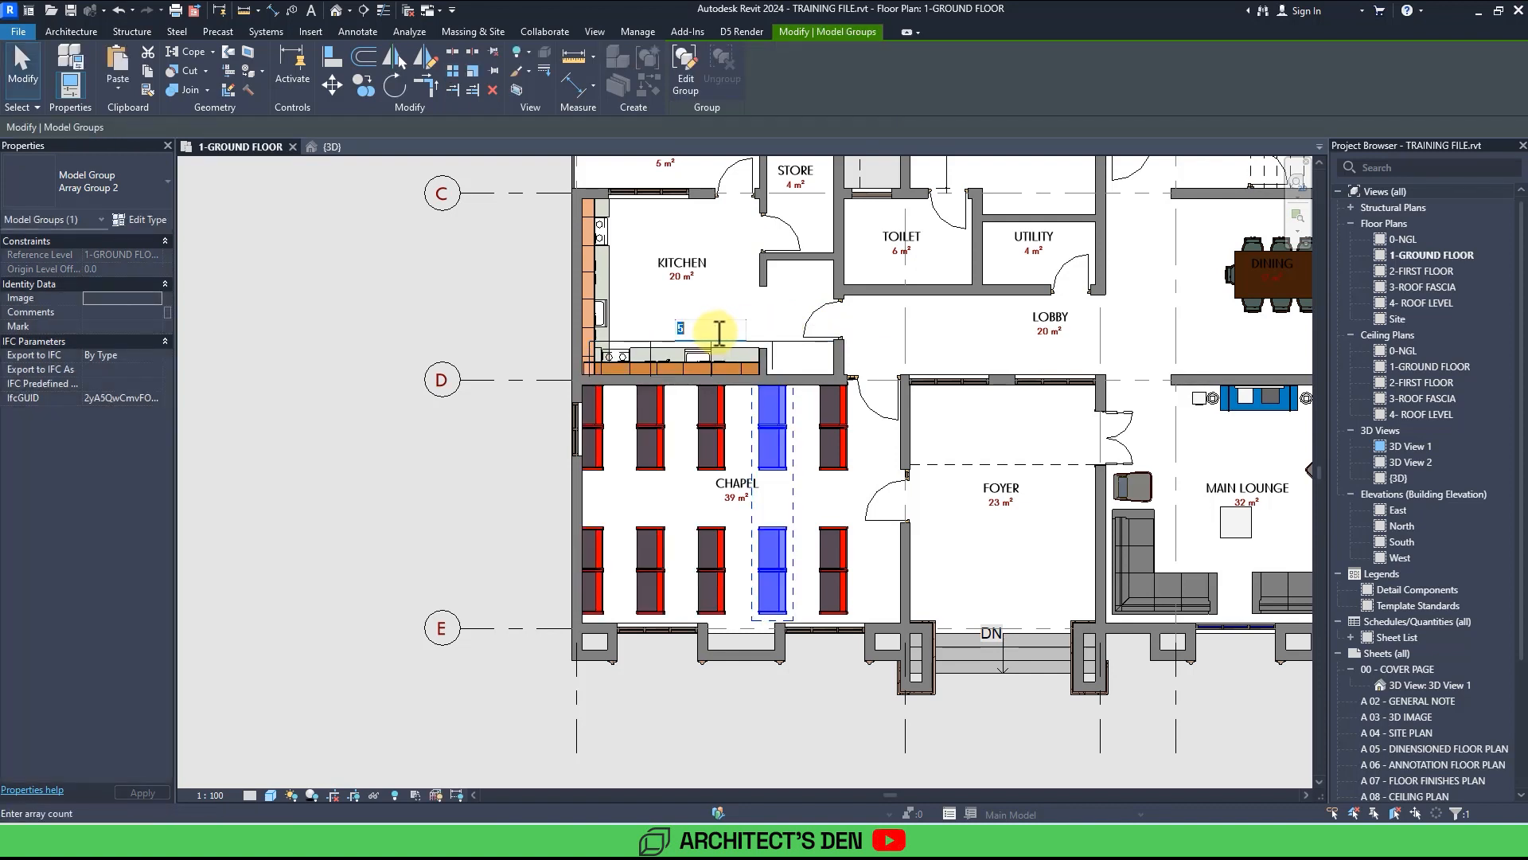
{"action": "type", "text": "4"}
{"action": "key", "text": "Return"}
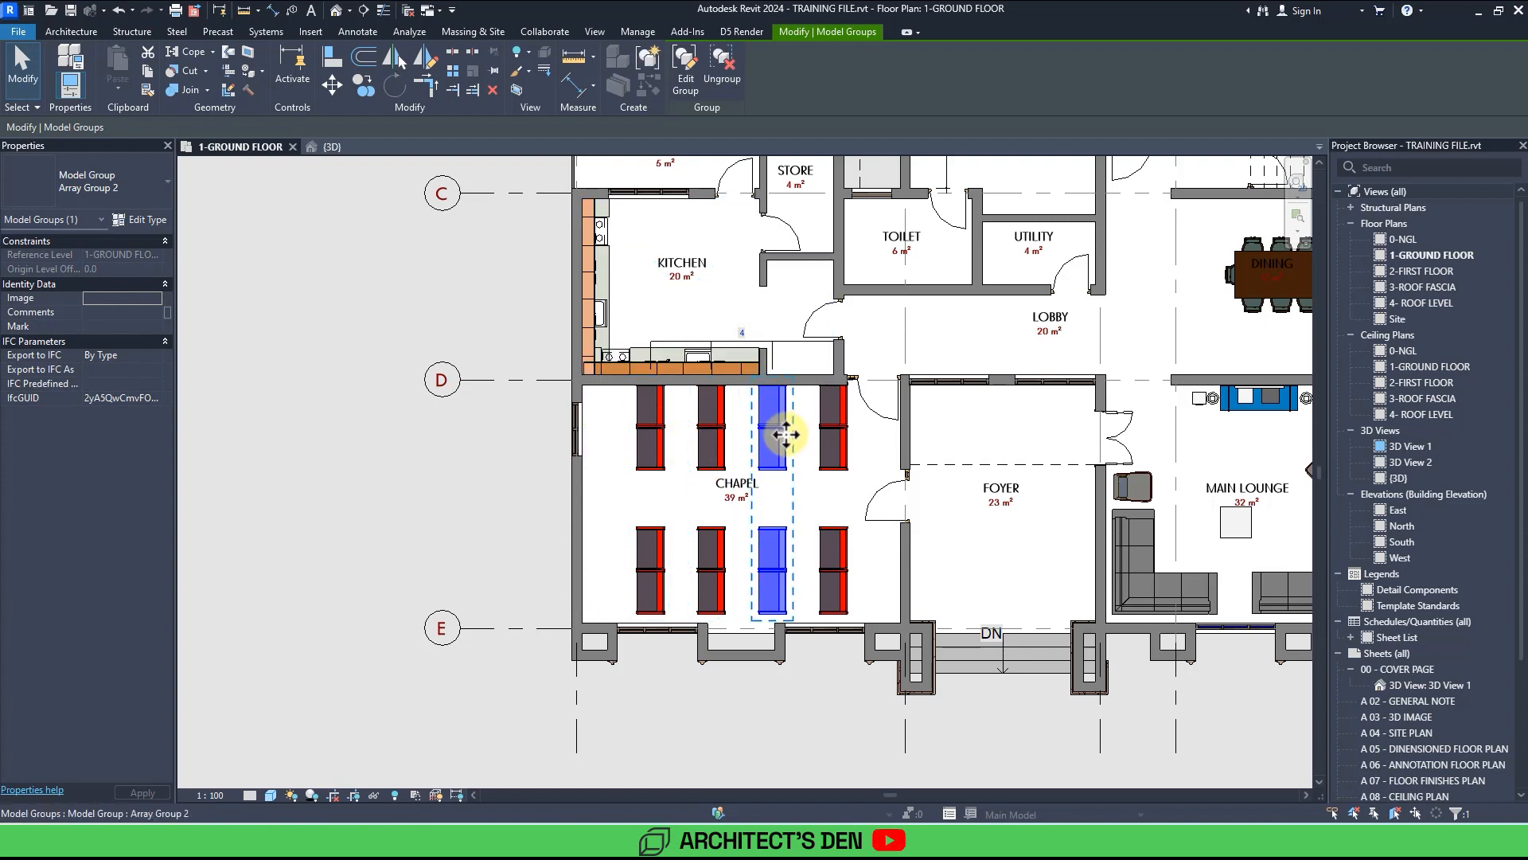
{"action": "left_click_drag", "start_coordinate": [785, 436], "coordinate": [798, 549]}
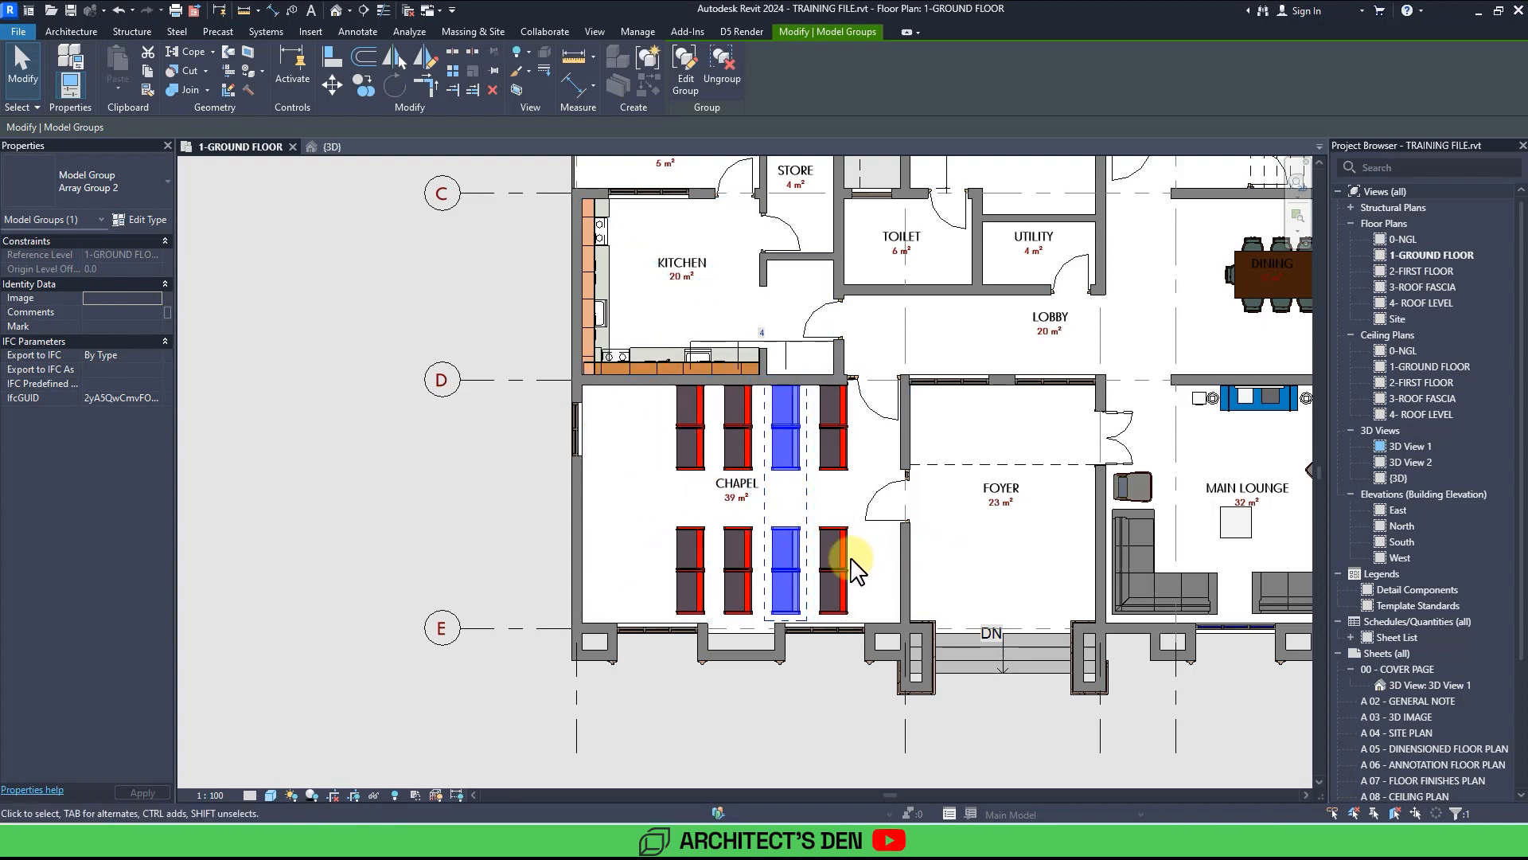
{"action": "left_click_drag", "start_coordinate": [703, 454], "coordinate": [743, 479]}
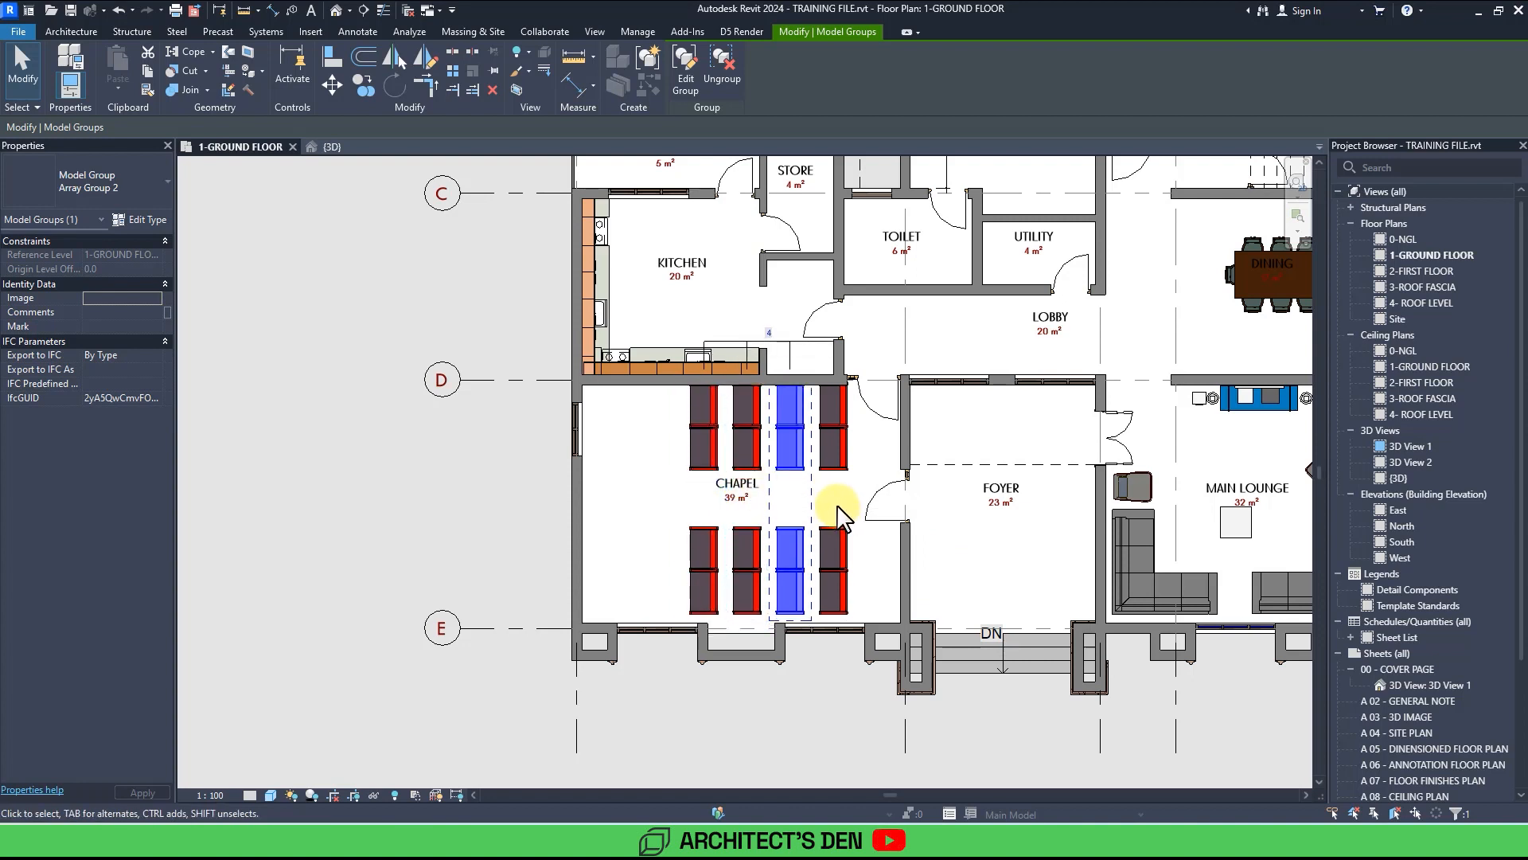
Search the library for desk and place a Desk - Office (M) near the chapel's left wall.
{"action": "left_click", "coordinate": [641, 484]}
{"action": "middle_click_drag", "start_coordinate": [668, 504], "coordinate": [648, 488]}
{"action": "scroll", "coordinate": [648, 488], "scroll_direction": "down", "scroll_amount": 3}
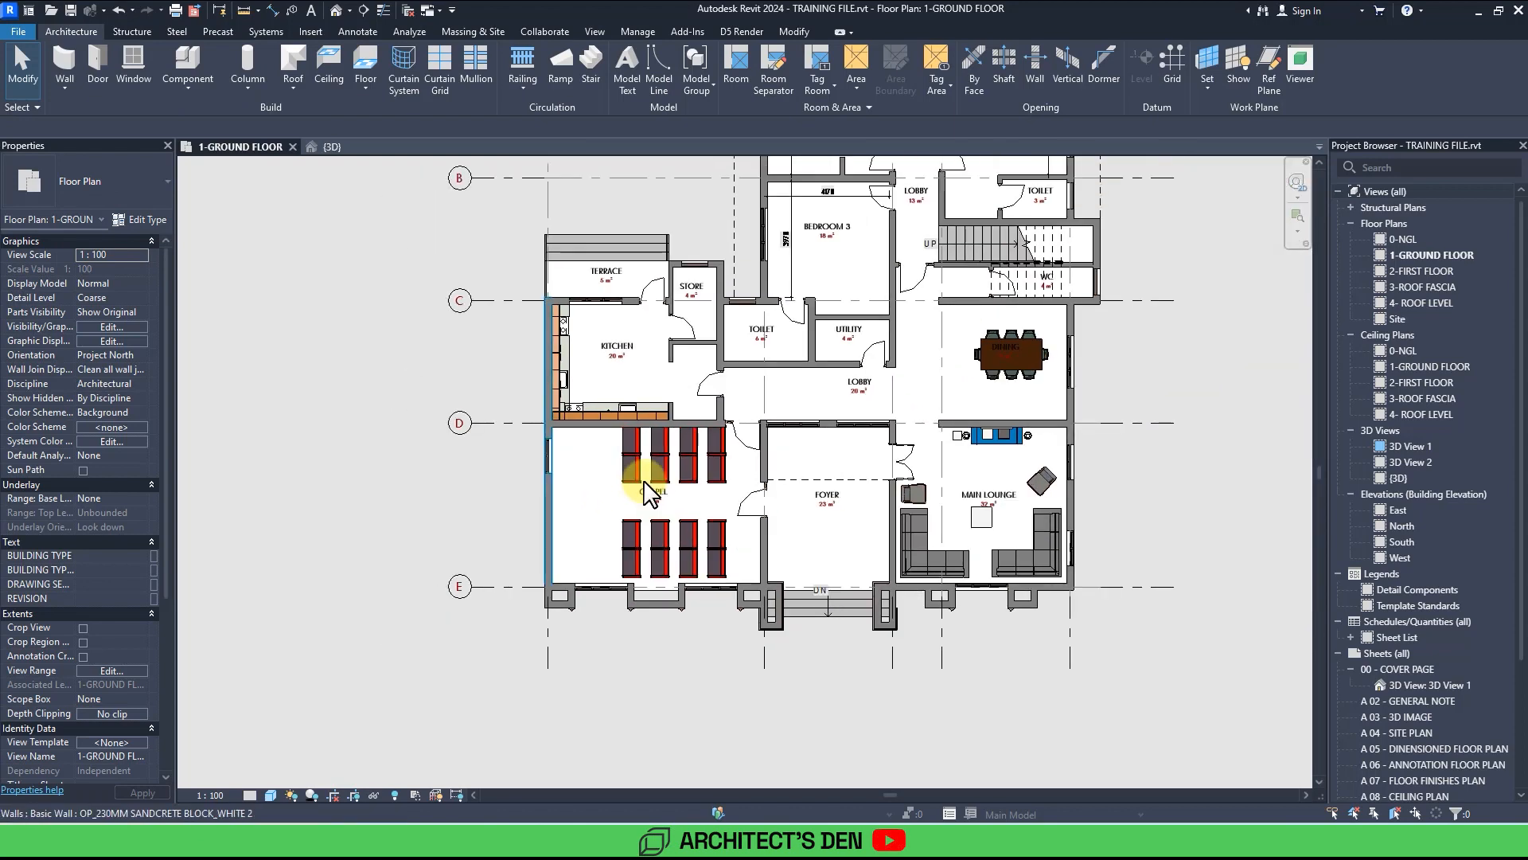
{"action": "scroll", "coordinate": [647, 488], "scroll_direction": "up", "scroll_amount": 2}
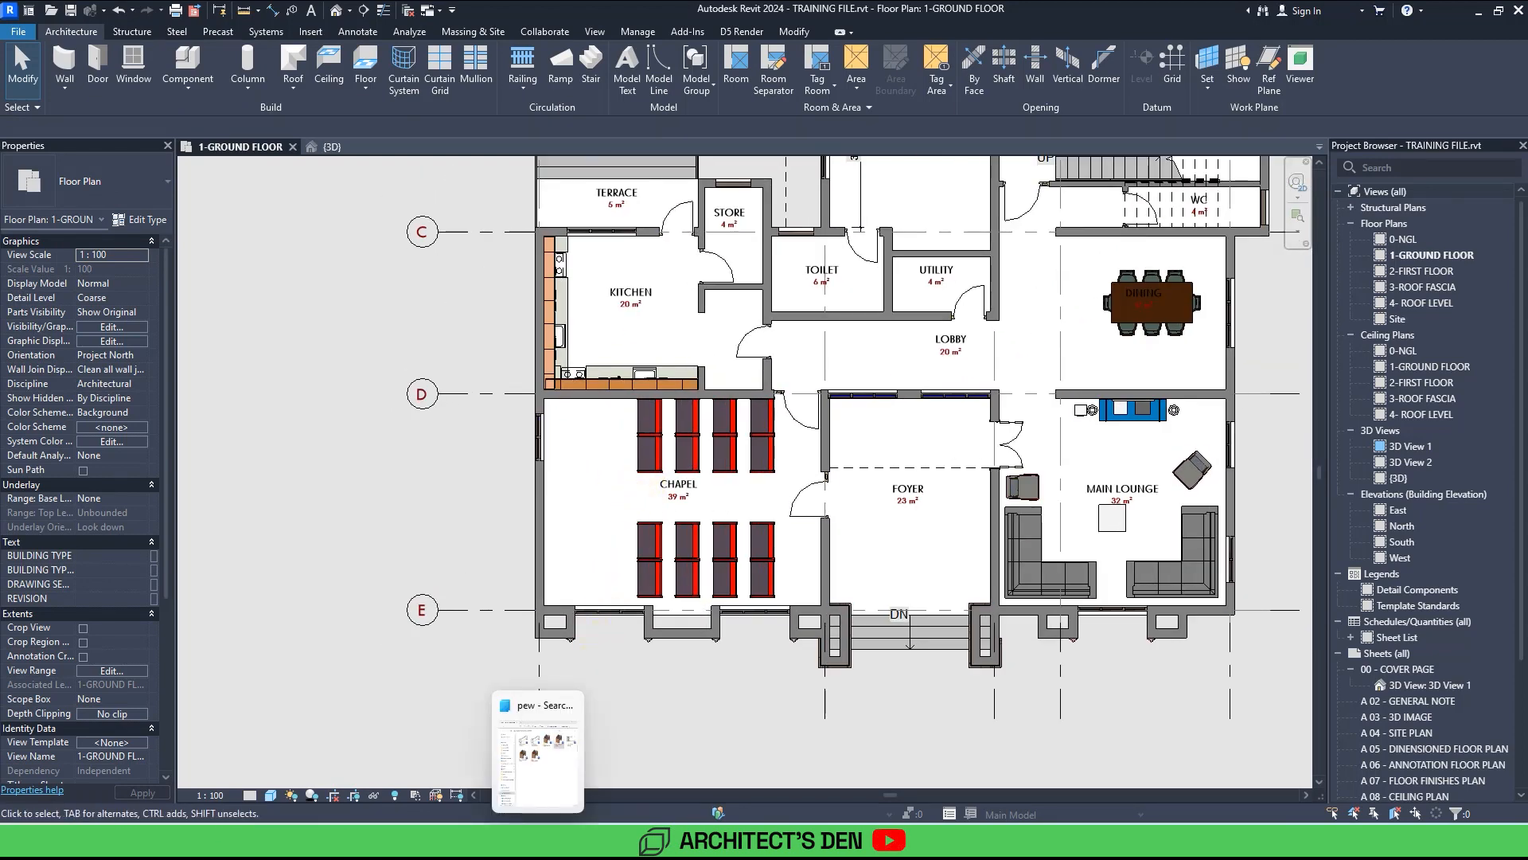
{"action": "left_click", "coordinate": [543, 840]}
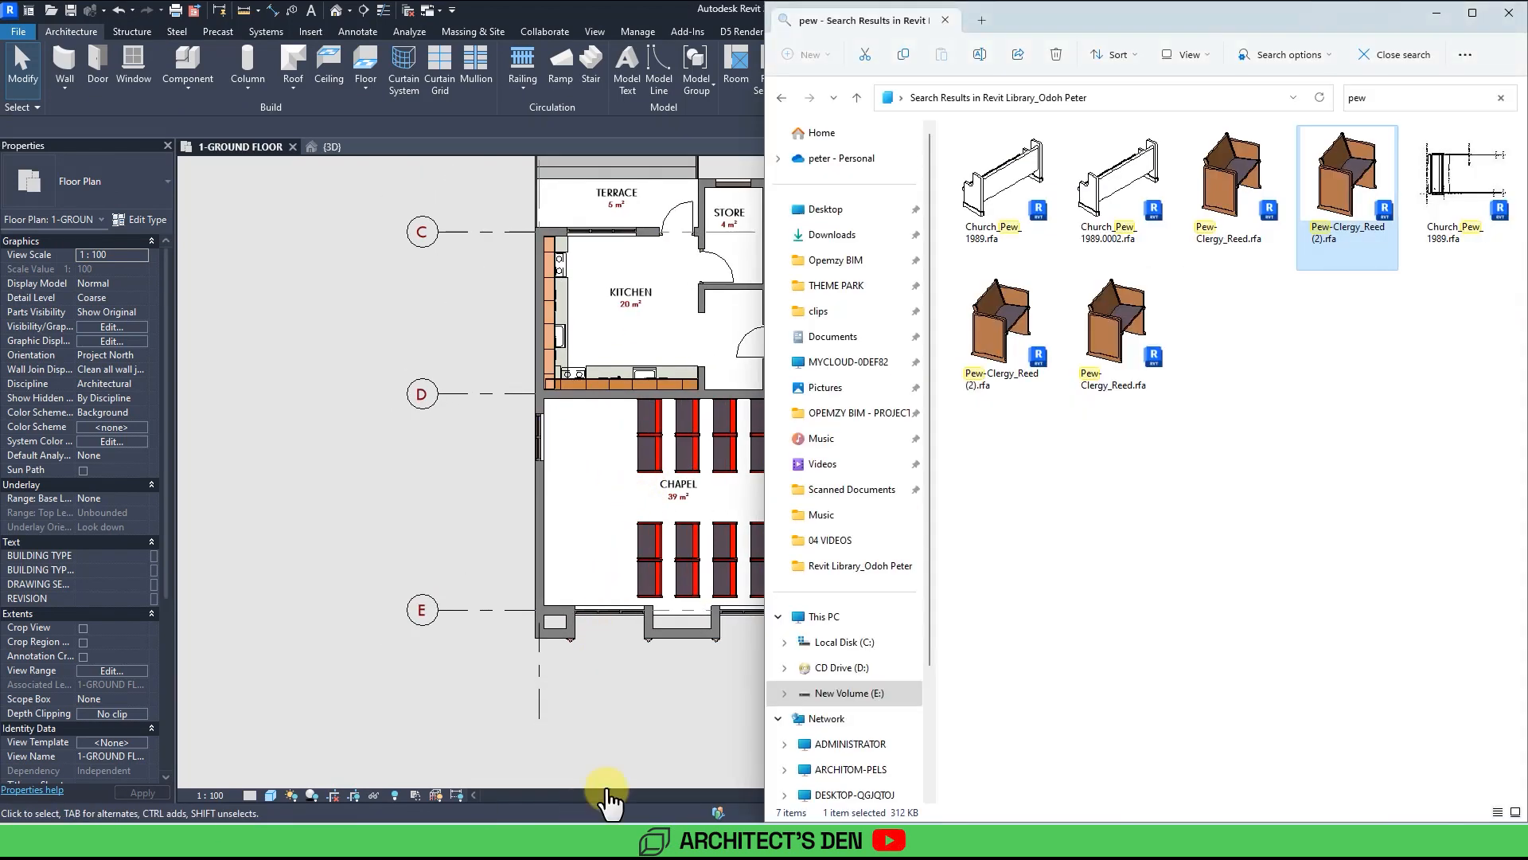
{"action": "left_click", "coordinate": [1412, 98]}
{"action": "type", "text": "altar"}
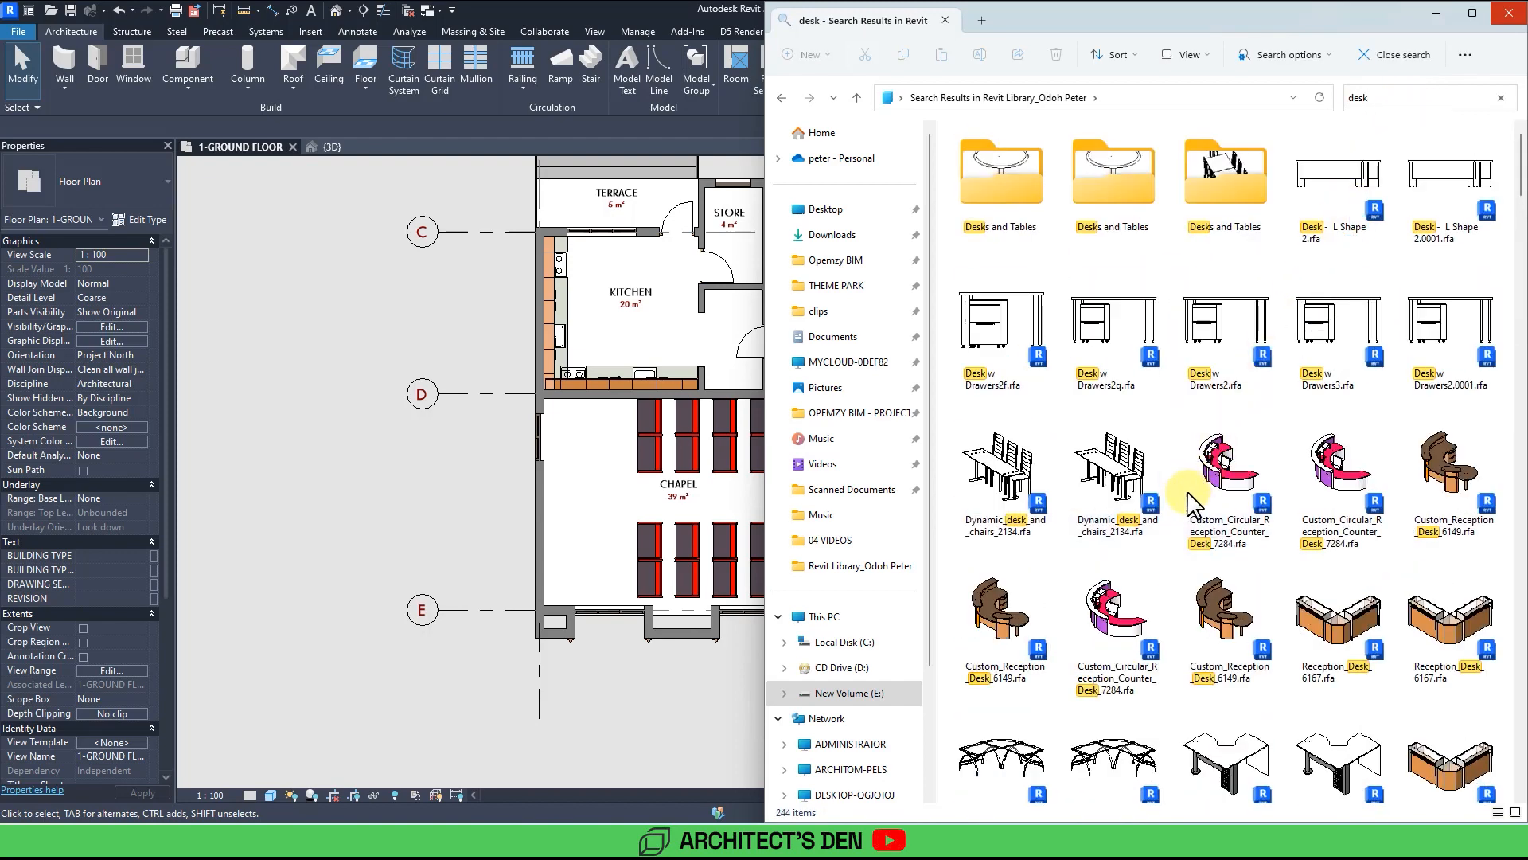
{"action": "scroll", "coordinate": [1192, 502], "scroll_direction": "down", "scroll_amount": 10}
{"action": "scroll", "coordinate": [1225, 580], "scroll_direction": "down", "scroll_amount": 15}
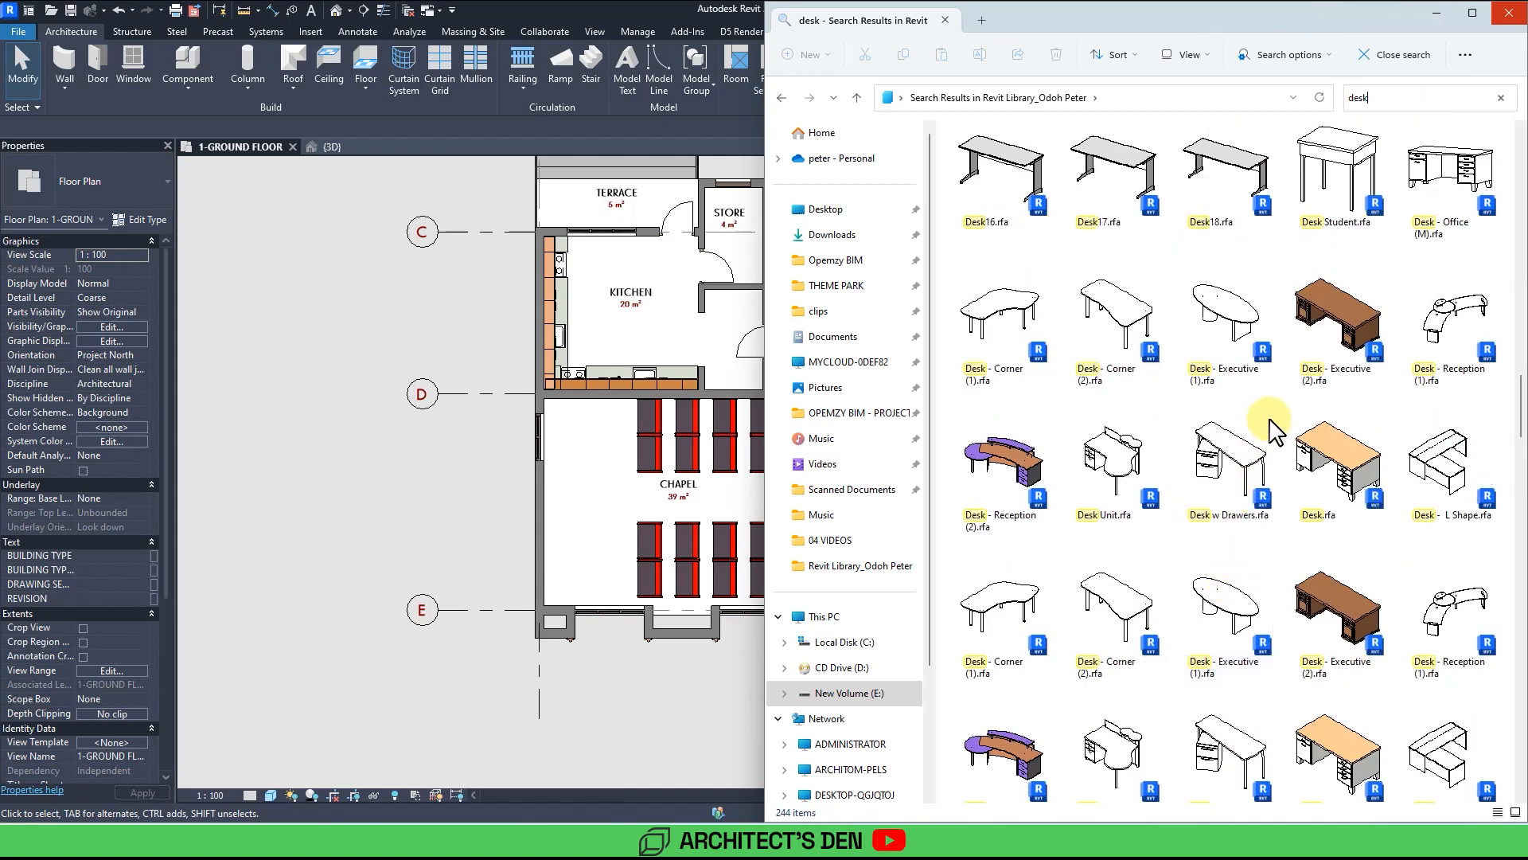
{"action": "scroll", "coordinate": [1272, 429], "scroll_direction": "up", "scroll_amount": 5}
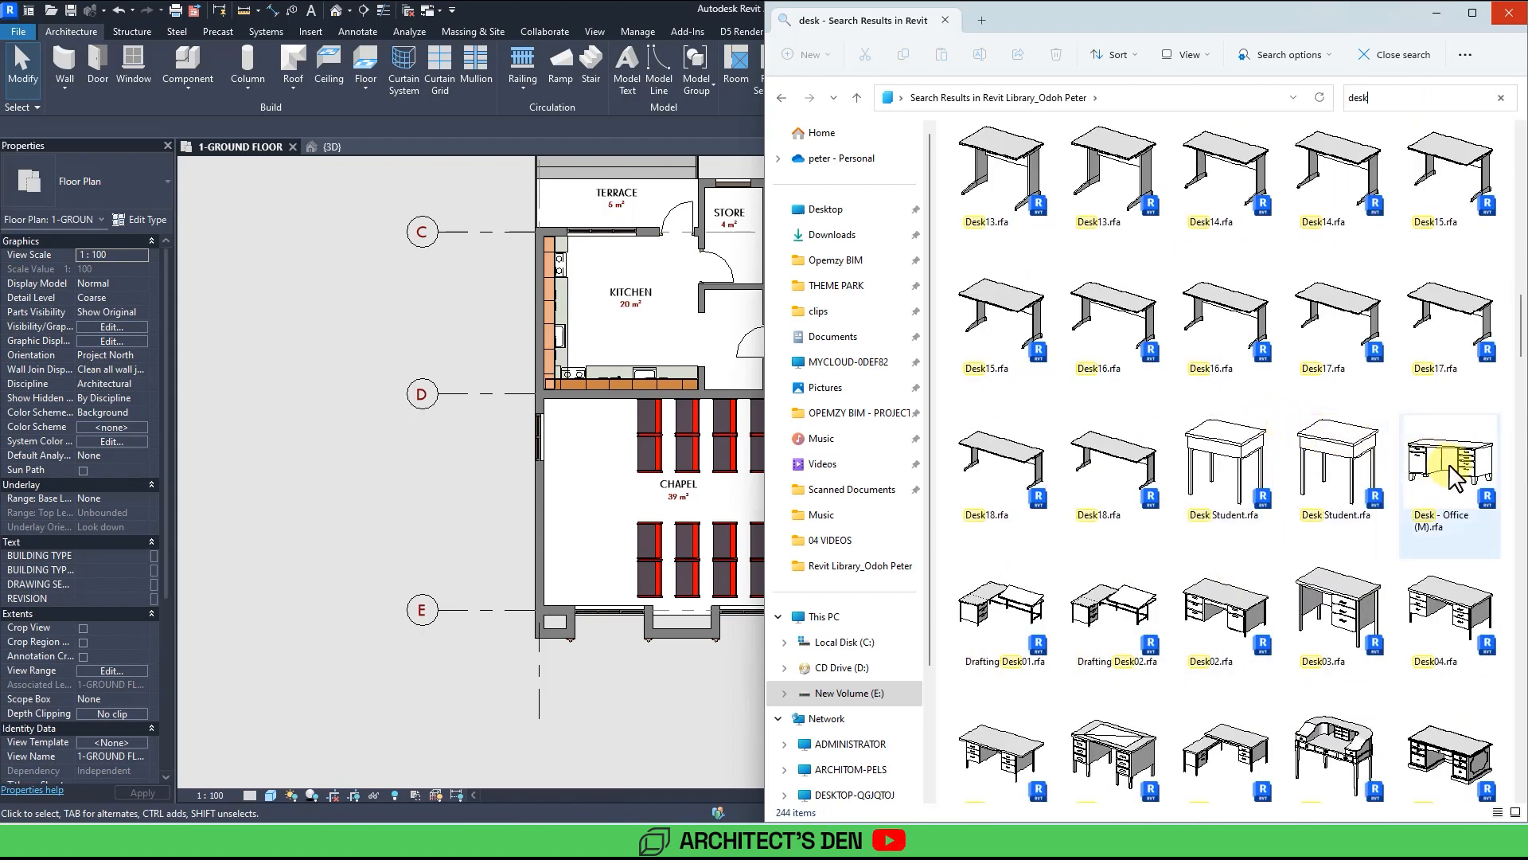
{"action": "left_click_drag", "start_coordinate": [1453, 474], "coordinate": [589, 502]}
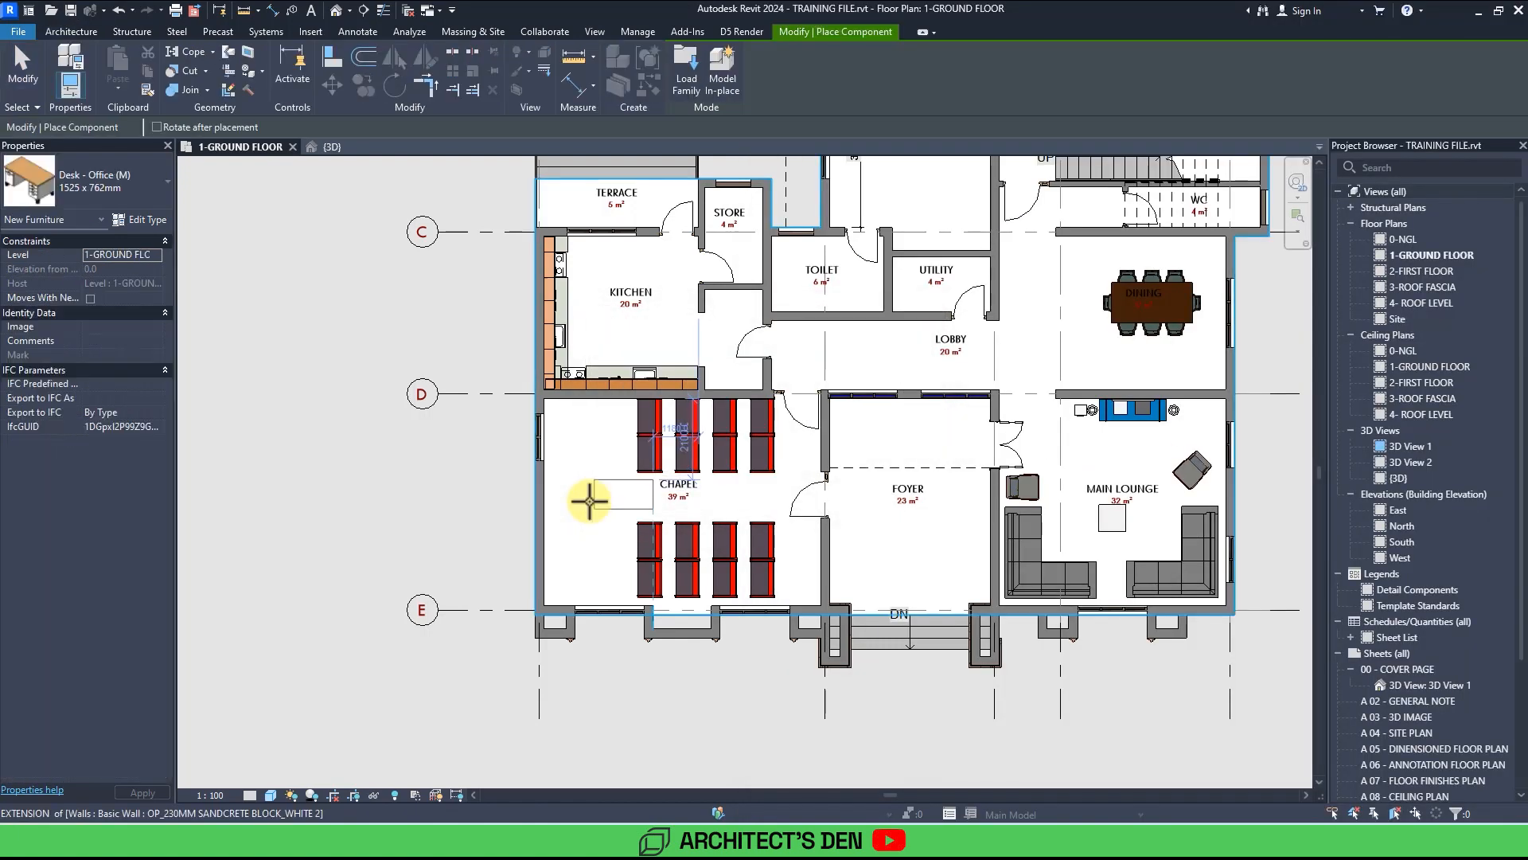
{"action": "scroll", "coordinate": [591, 518], "scroll_direction": "up", "scroll_amount": 2}
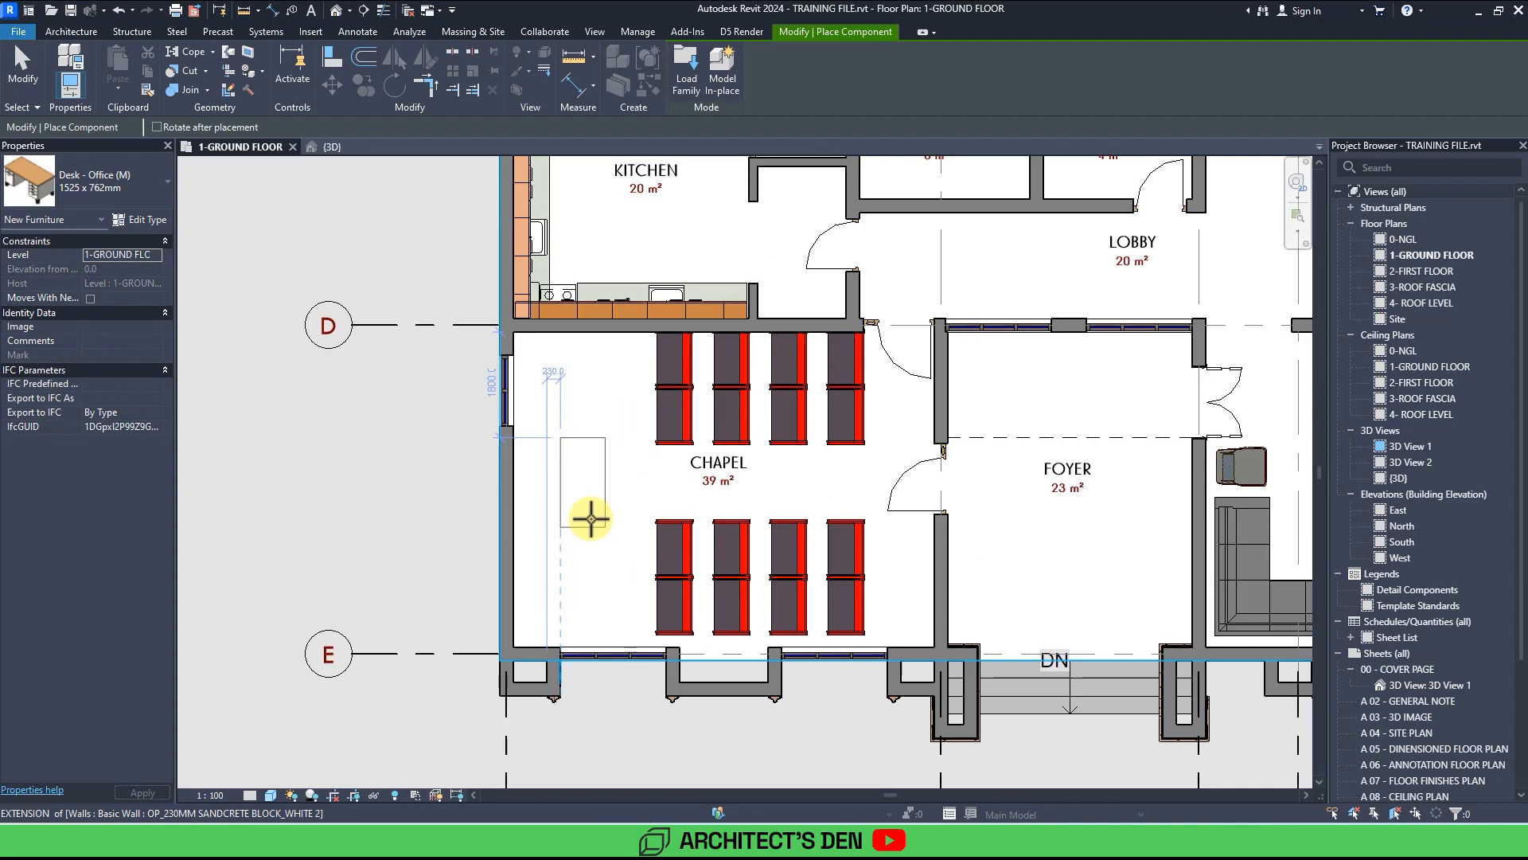
{"action": "left_click", "coordinate": [591, 512]}
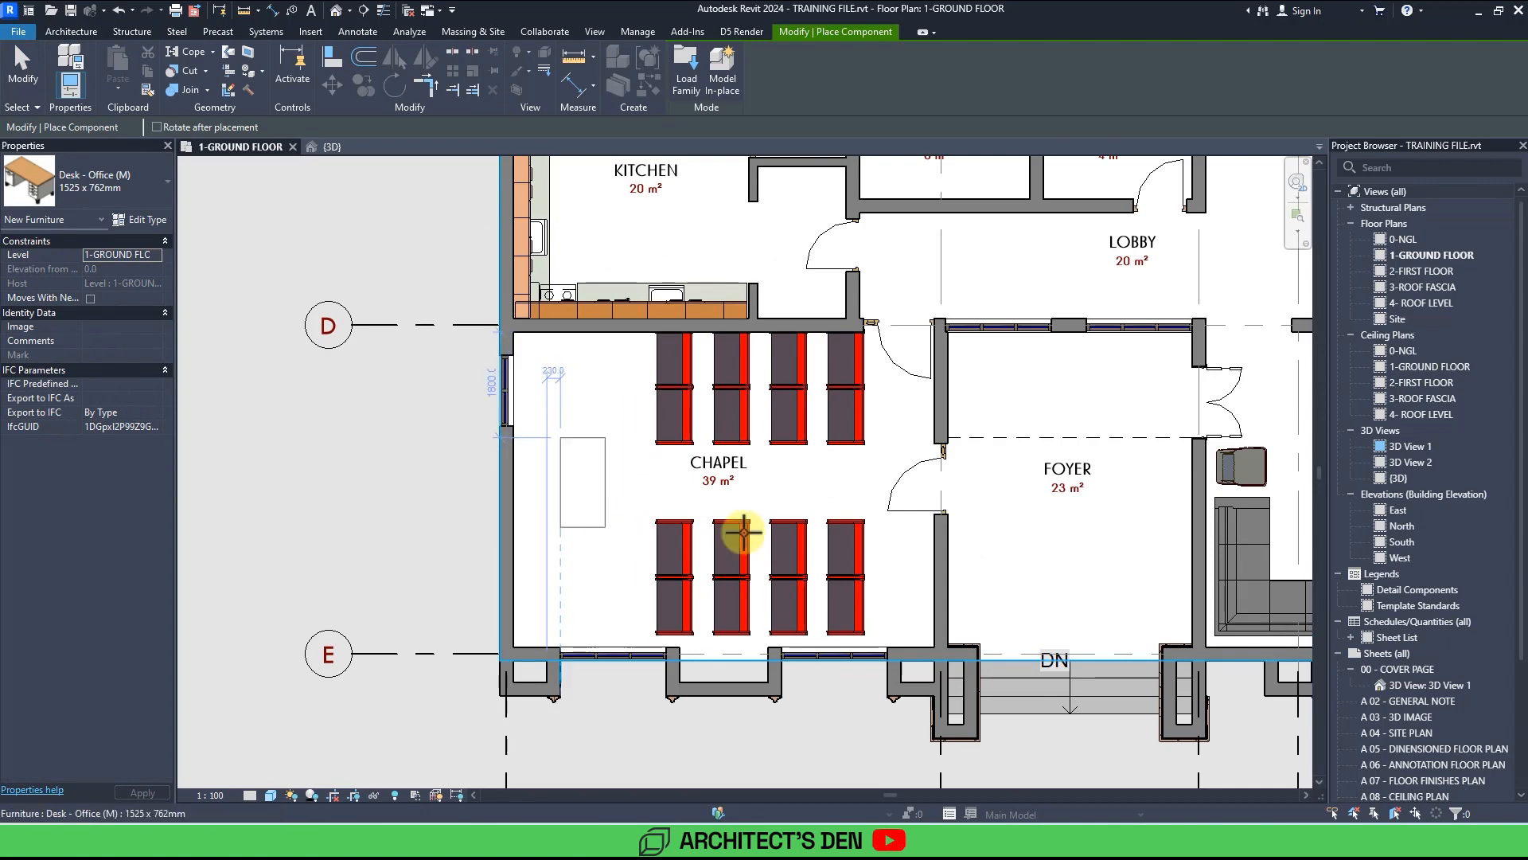
{"action": "scroll", "coordinate": [794, 535], "scroll_direction": "down", "scroll_amount": 5}
{"action": "key", "text": "Escape"}
{"action": "key", "text": "Escape"}
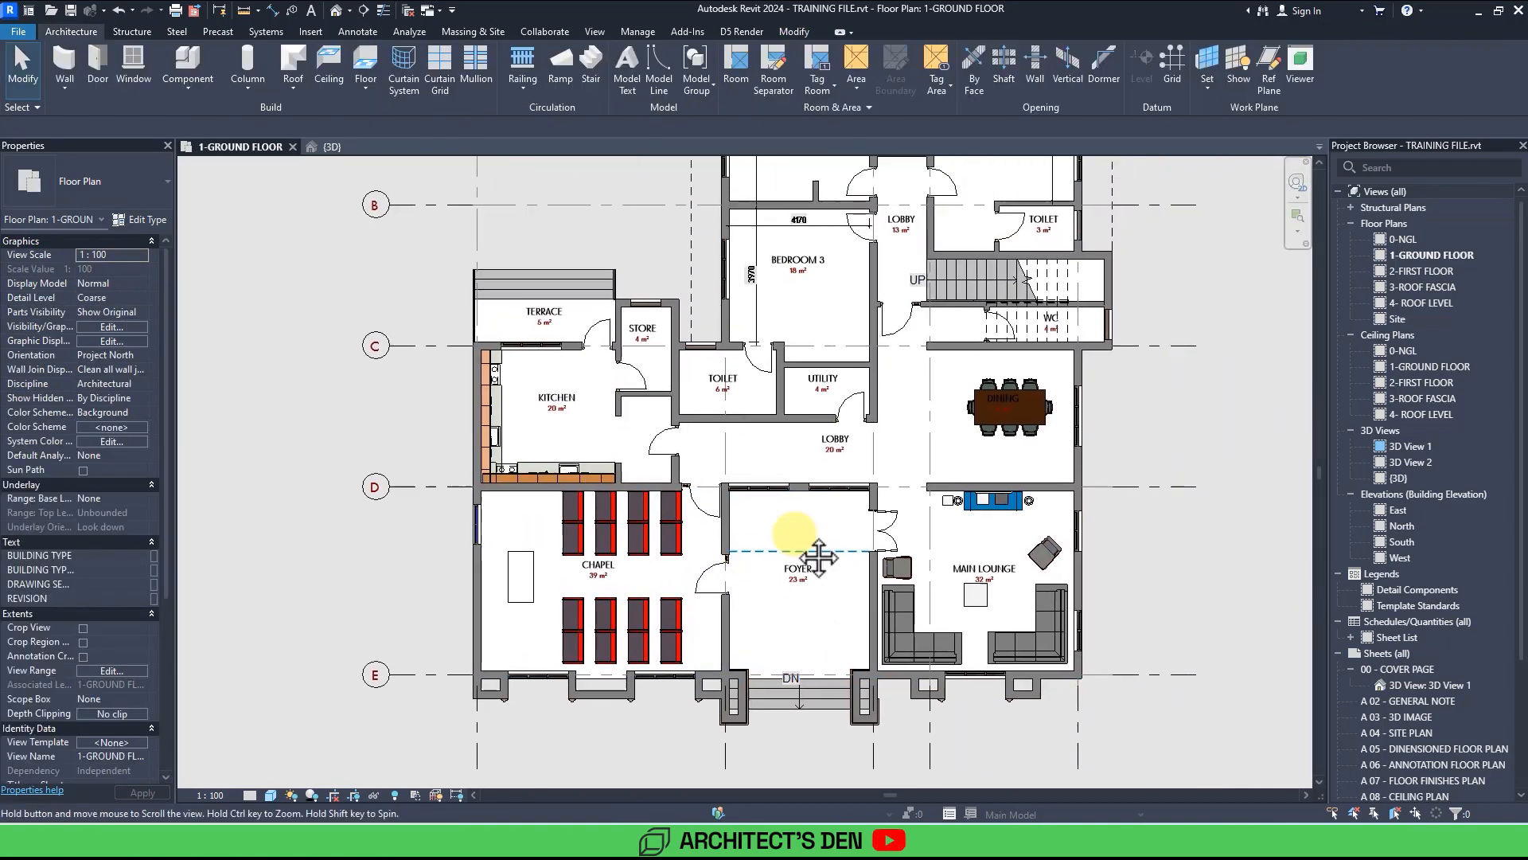
Place a Cama Gzoratto 16 bed component against the top wall of Bedroom 3.
{"action": "scroll", "coordinate": [794, 534], "scroll_direction": "up", "scroll_amount": 5}
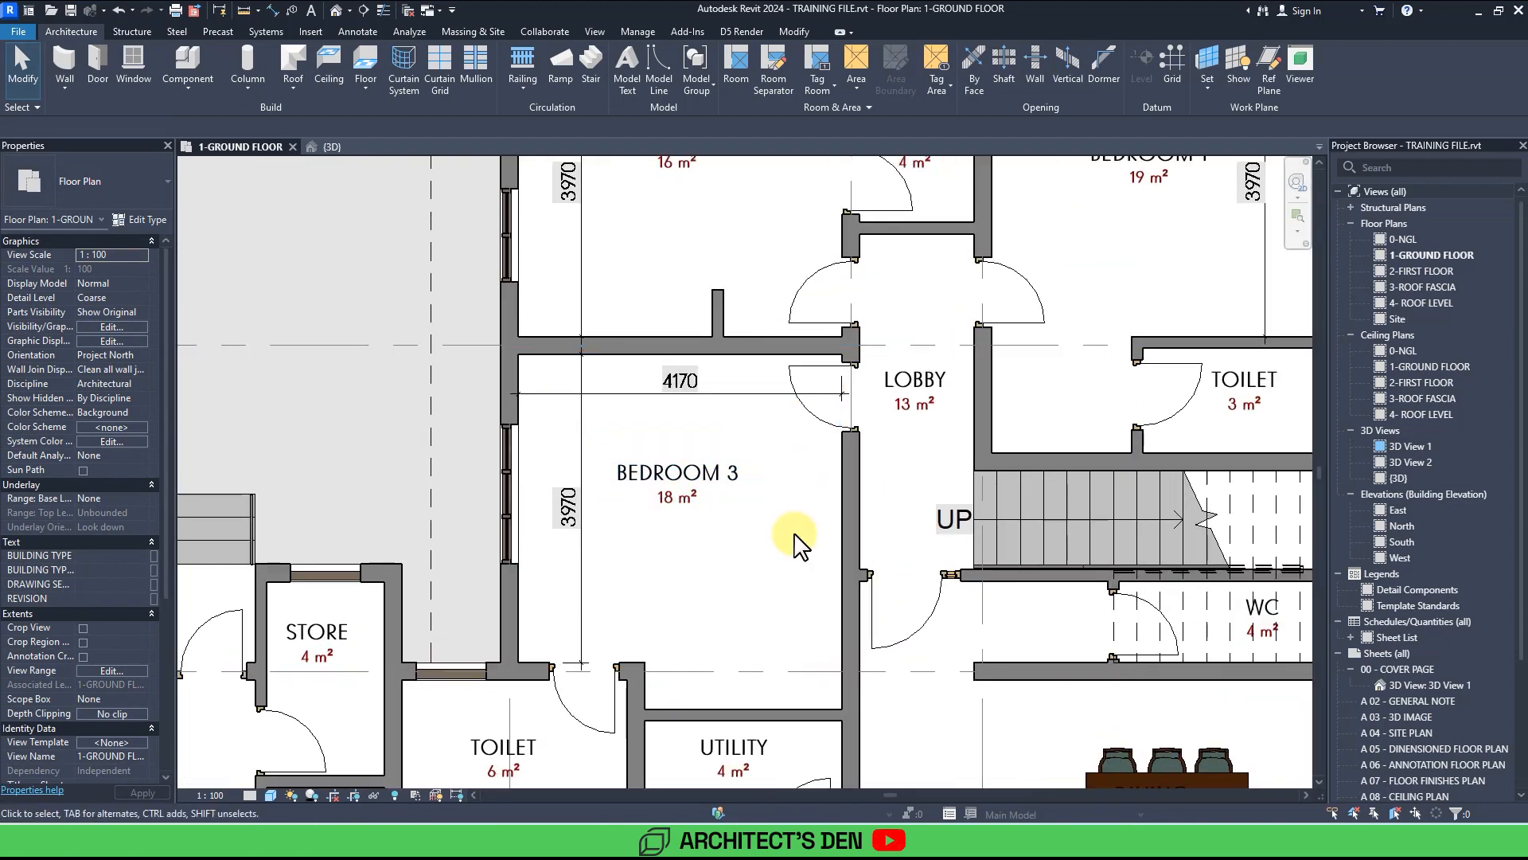
{"action": "left_click", "coordinate": [192, 60]}
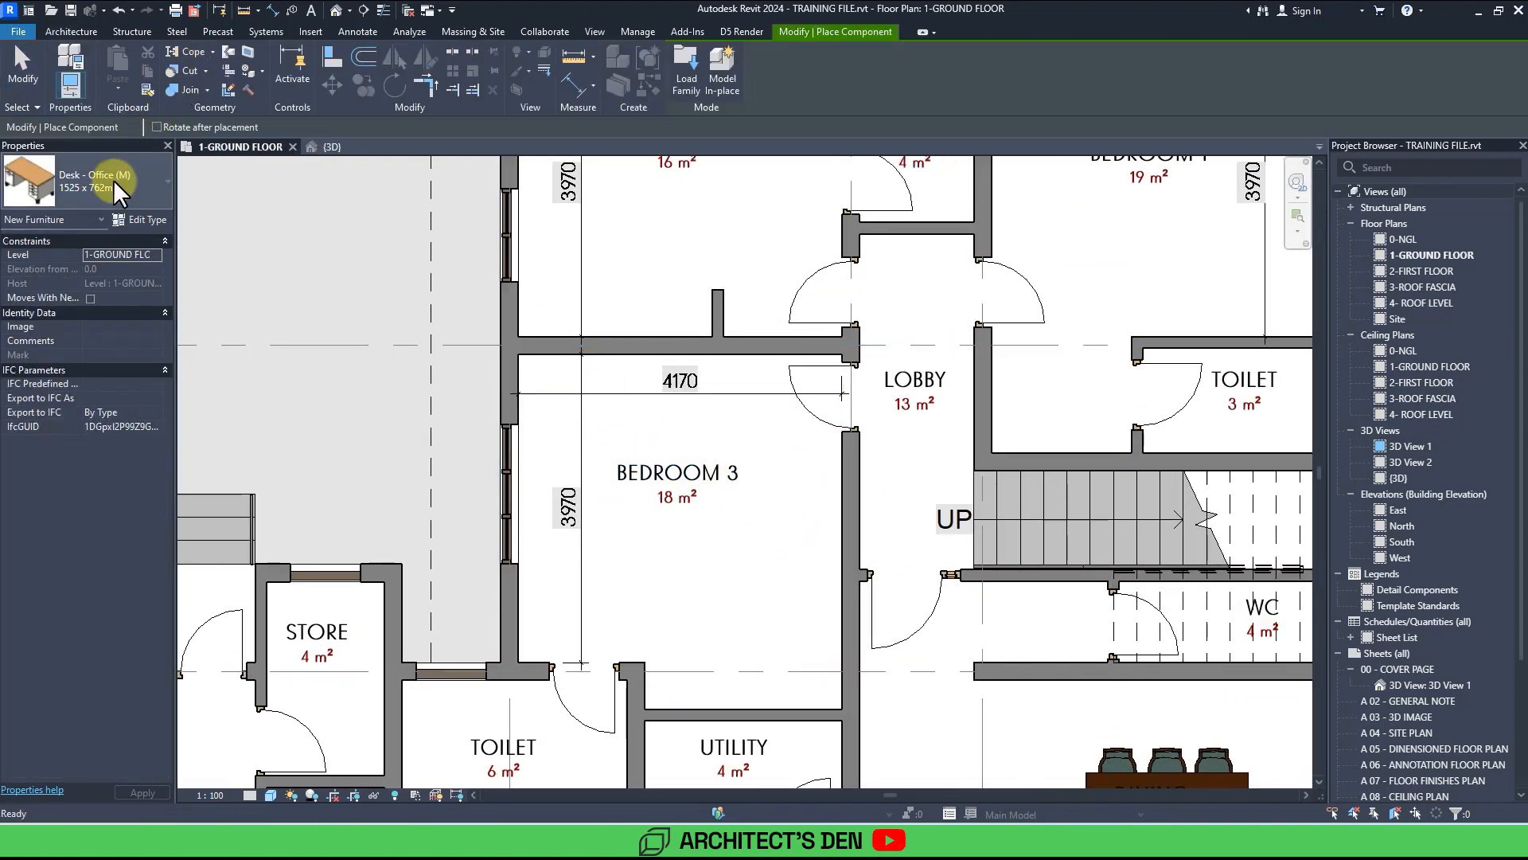
{"action": "left_click", "coordinate": [113, 179]}
{"action": "scroll", "coordinate": [113, 179], "scroll_direction": "up", "scroll_amount": 3}
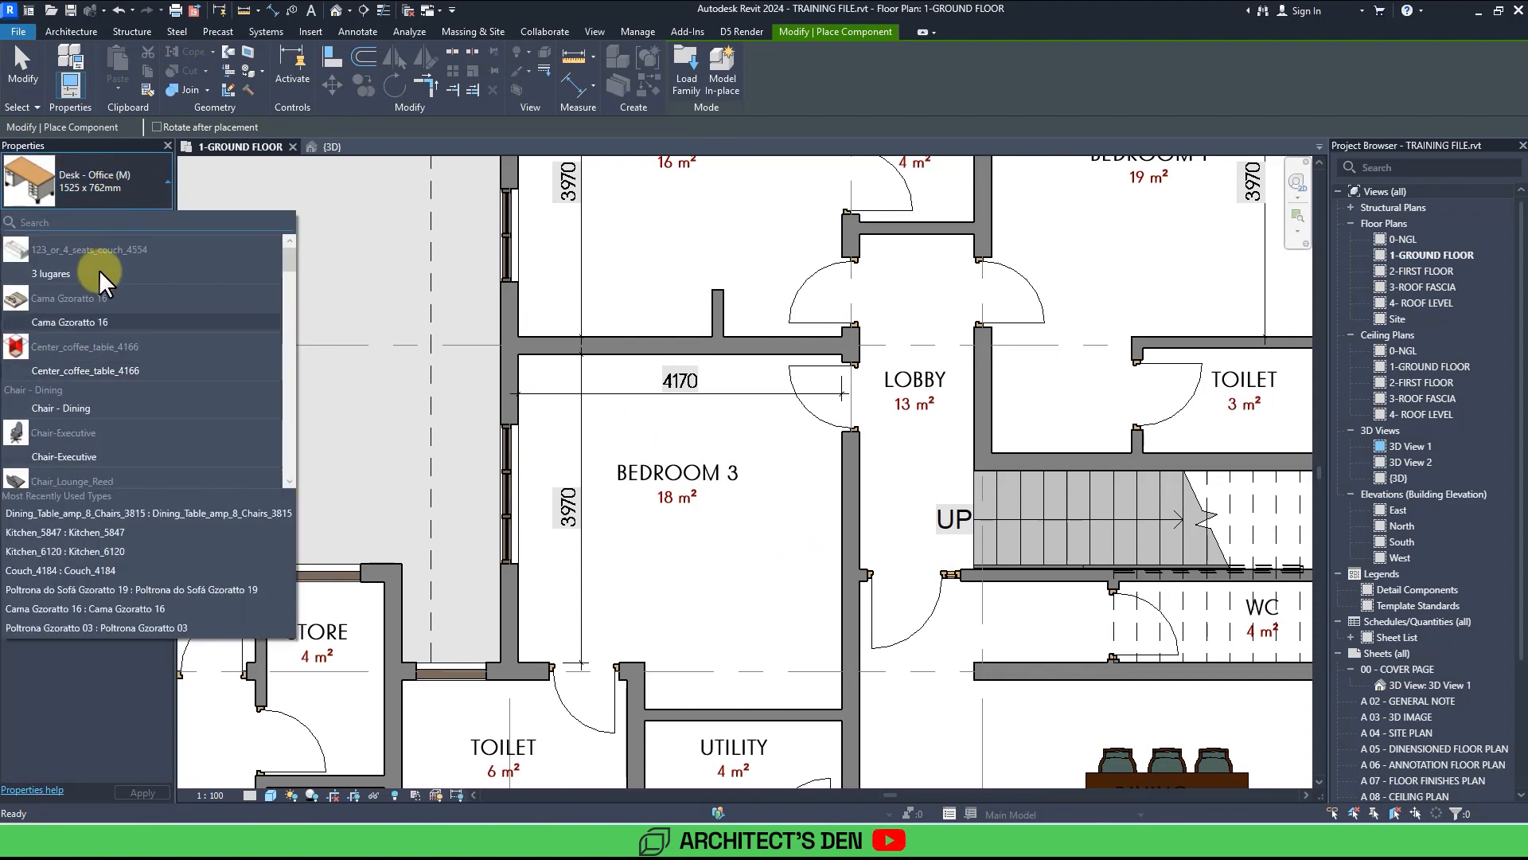
{"action": "left_click", "coordinate": [69, 322]}
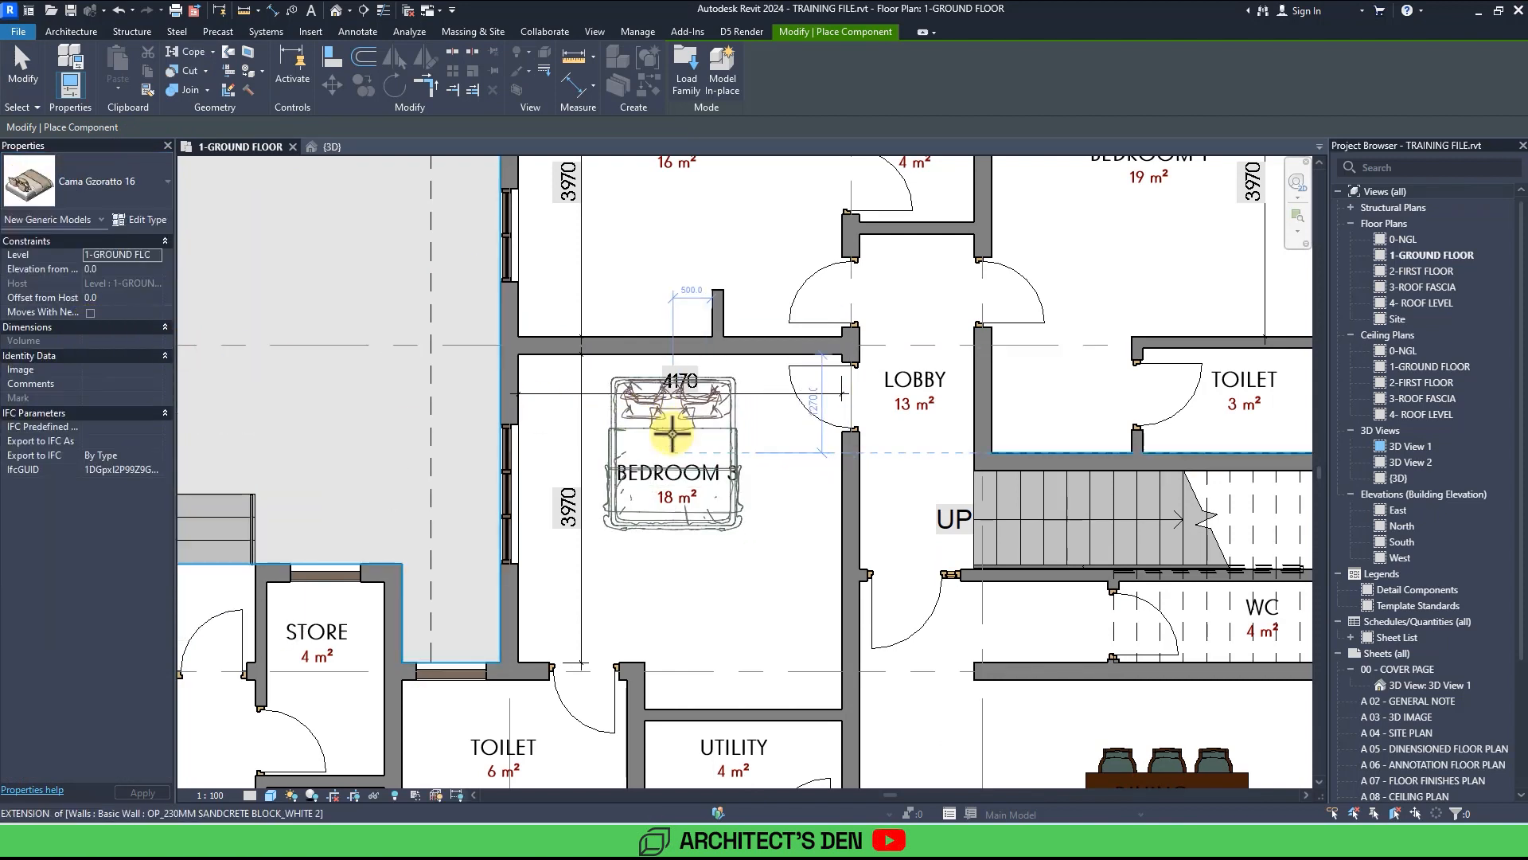
{"action": "left_click", "coordinate": [674, 437]}
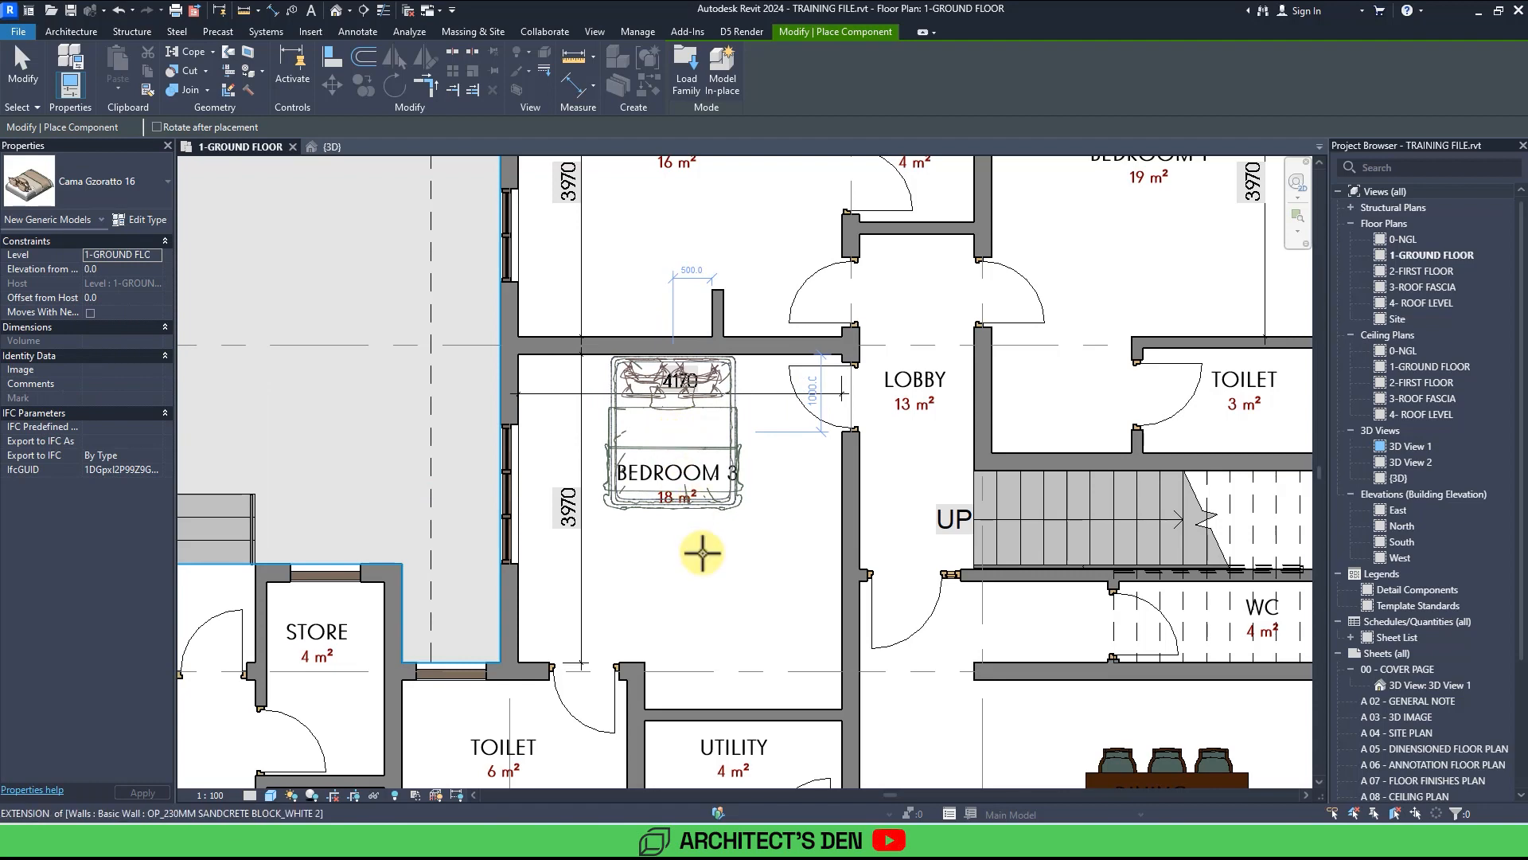
Place Cama Gzoratto 16 beds against the top walls of Bedroom 2 and Bedroom 1.
{"action": "middle_click_drag", "start_coordinate": [702, 552], "coordinate": [622, 581]}
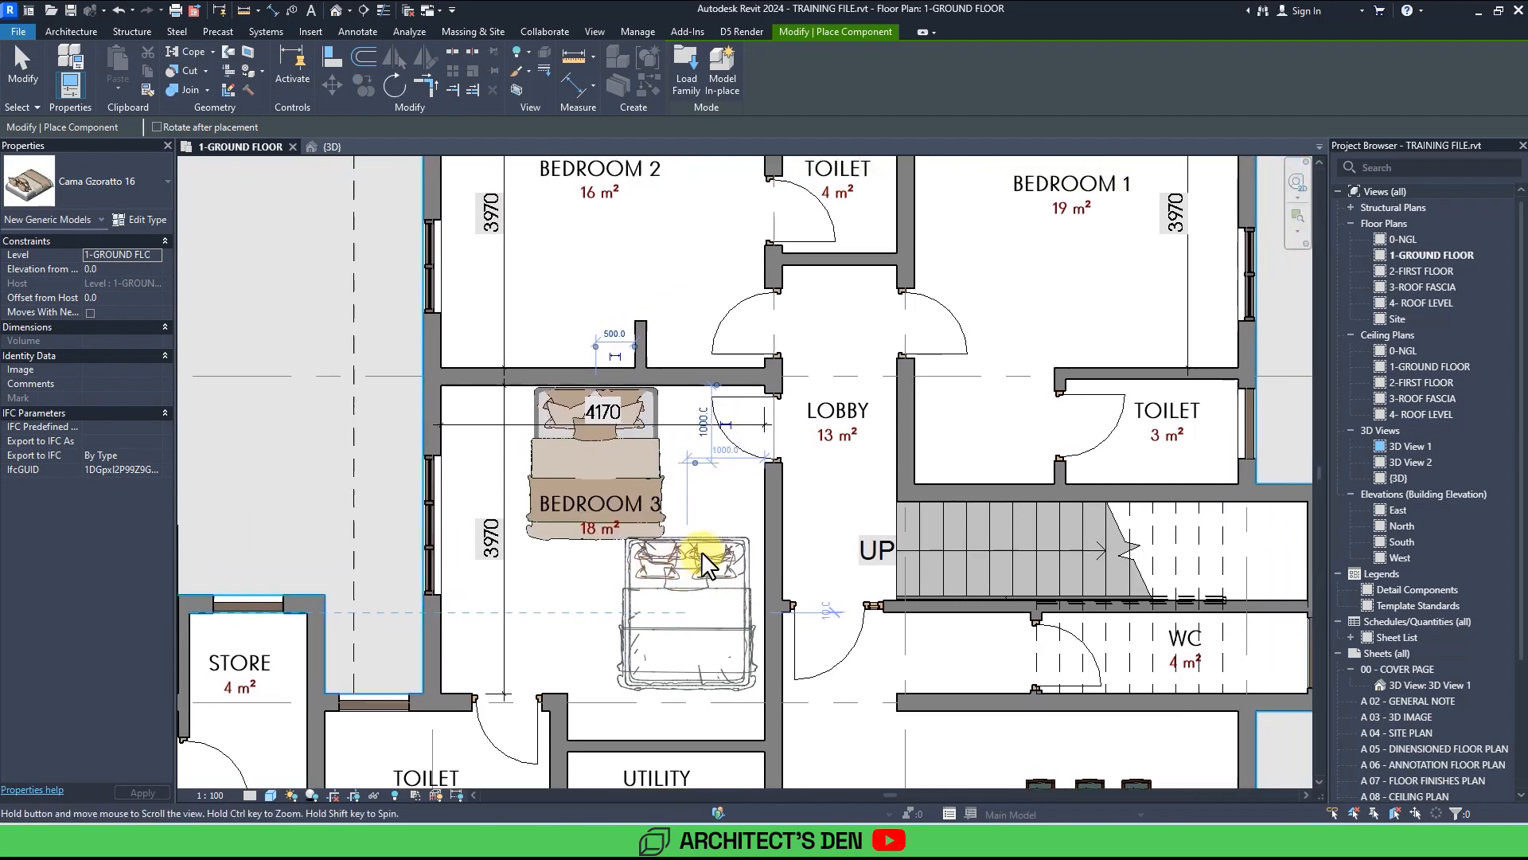
{"action": "middle_click_drag", "start_coordinate": [647, 439], "coordinate": [620, 659]}
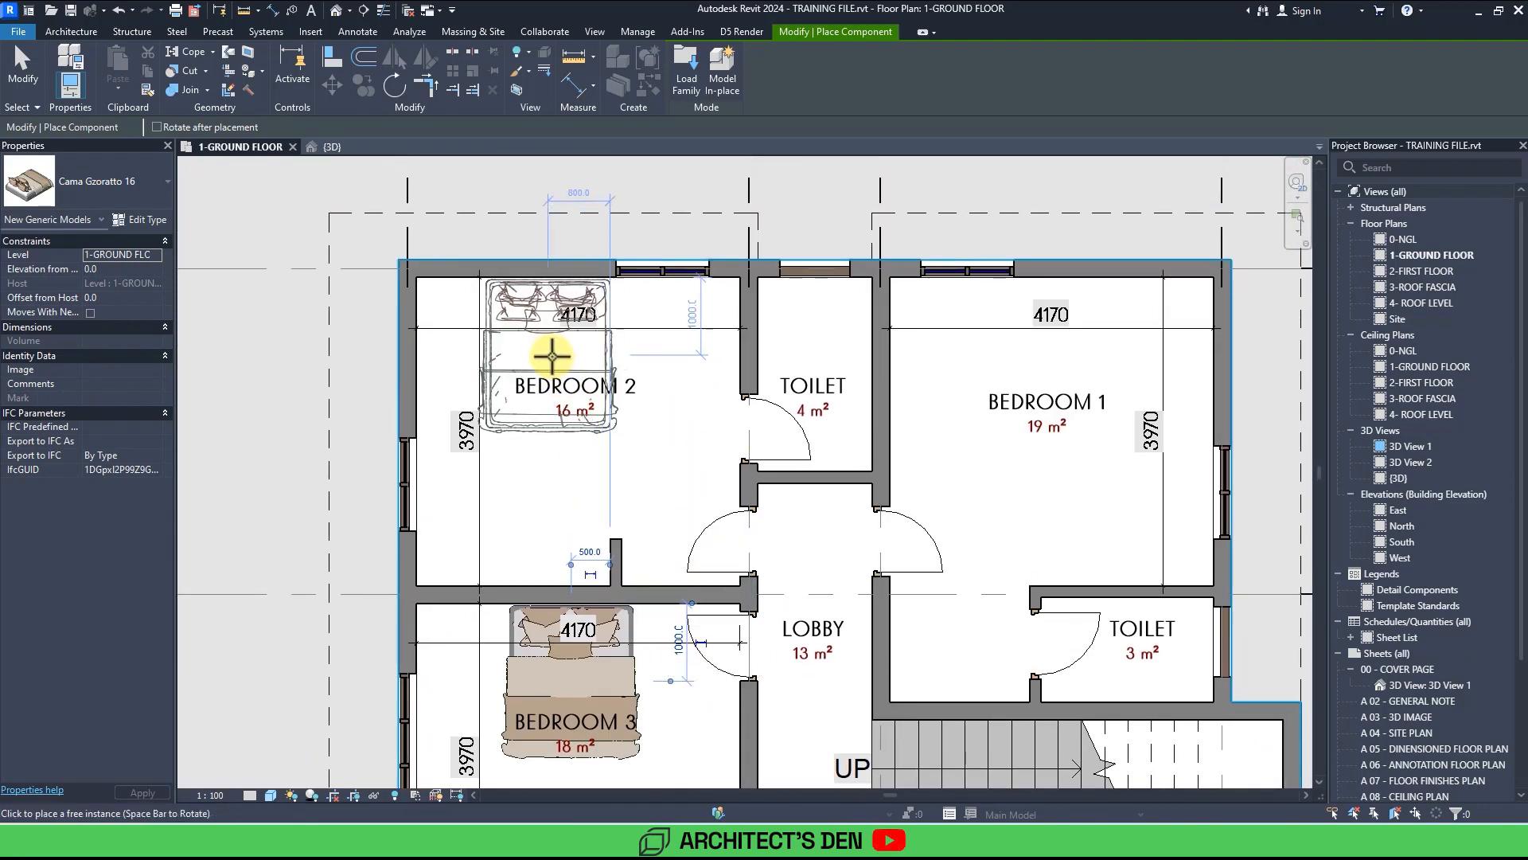
{"action": "left_click", "coordinate": [552, 356]}
{"action": "middle_click_drag", "start_coordinate": [955, 457], "coordinate": [767, 453]}
{"action": "left_click", "coordinate": [871, 349]}
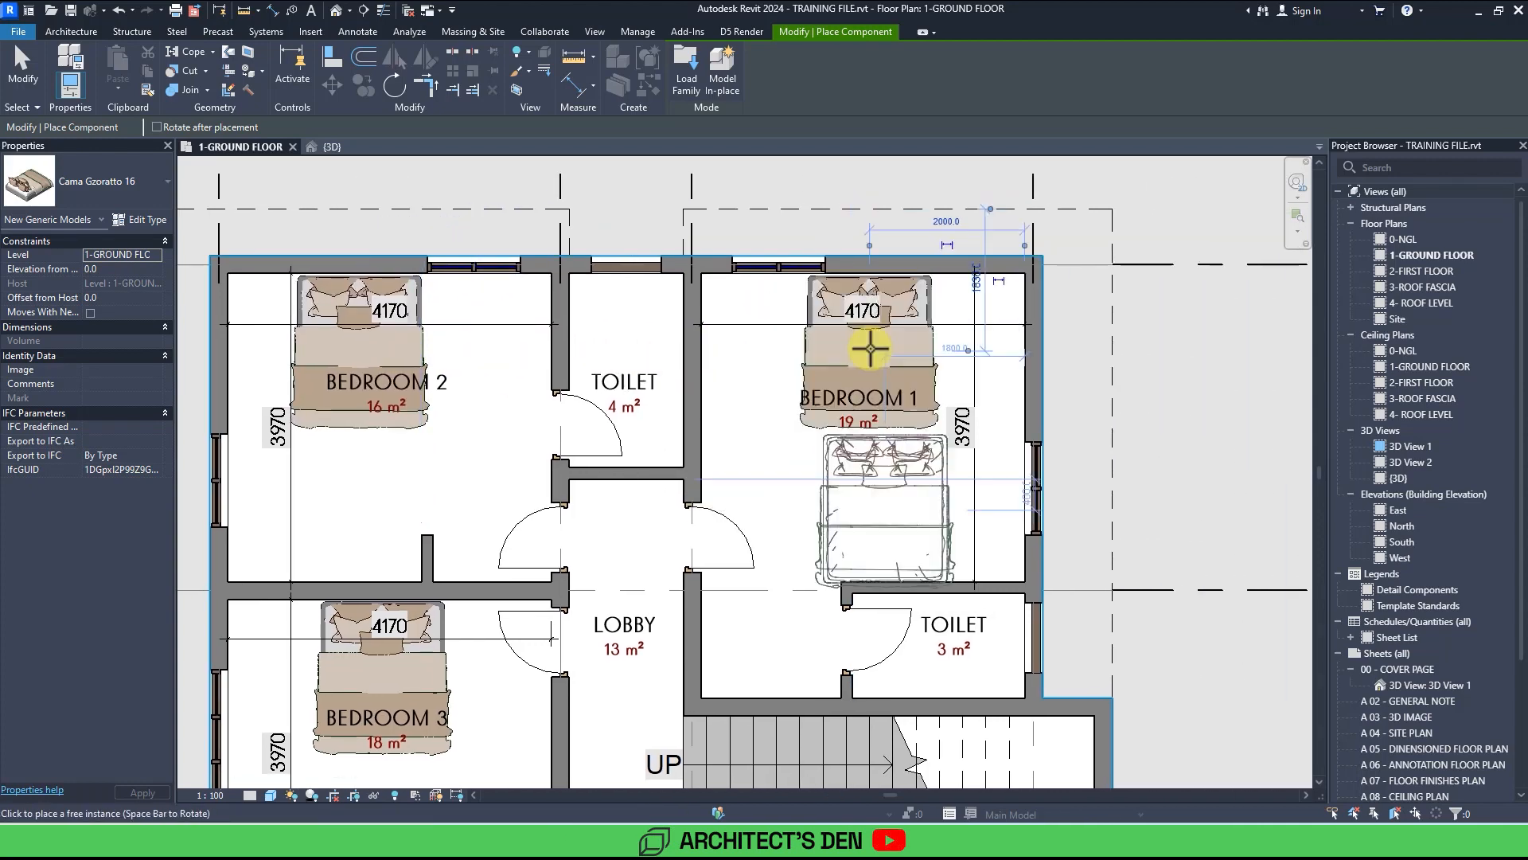
{"action": "middle_click_drag", "start_coordinate": [814, 509], "coordinate": [871, 373]}
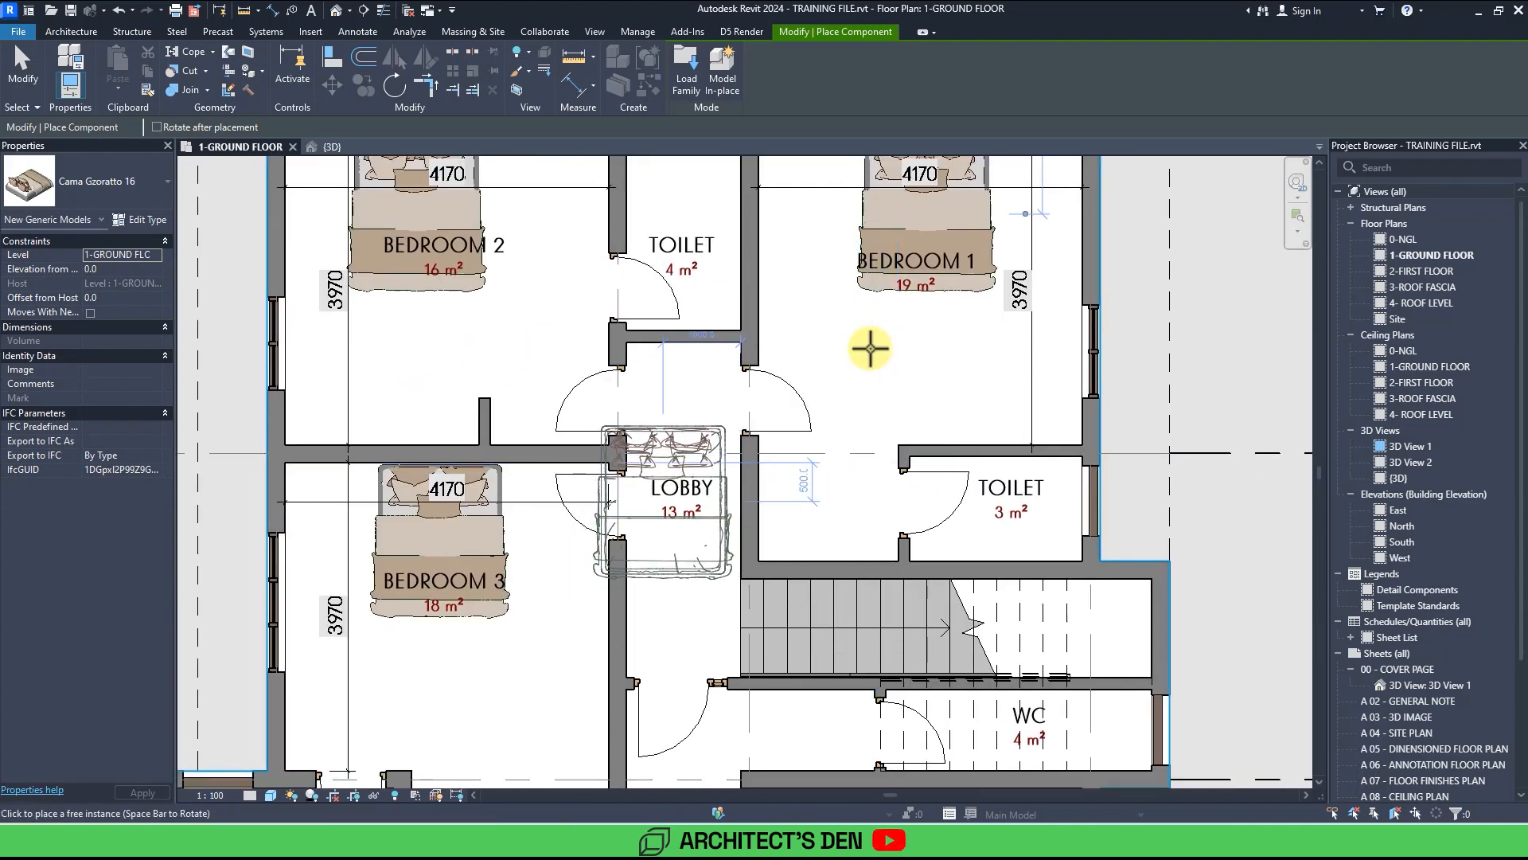
{"action": "scroll", "coordinate": [873, 346], "scroll_direction": "down", "scroll_amount": 3}
{"action": "key", "text": "Escape"}
{"action": "key", "text": "Escape"}
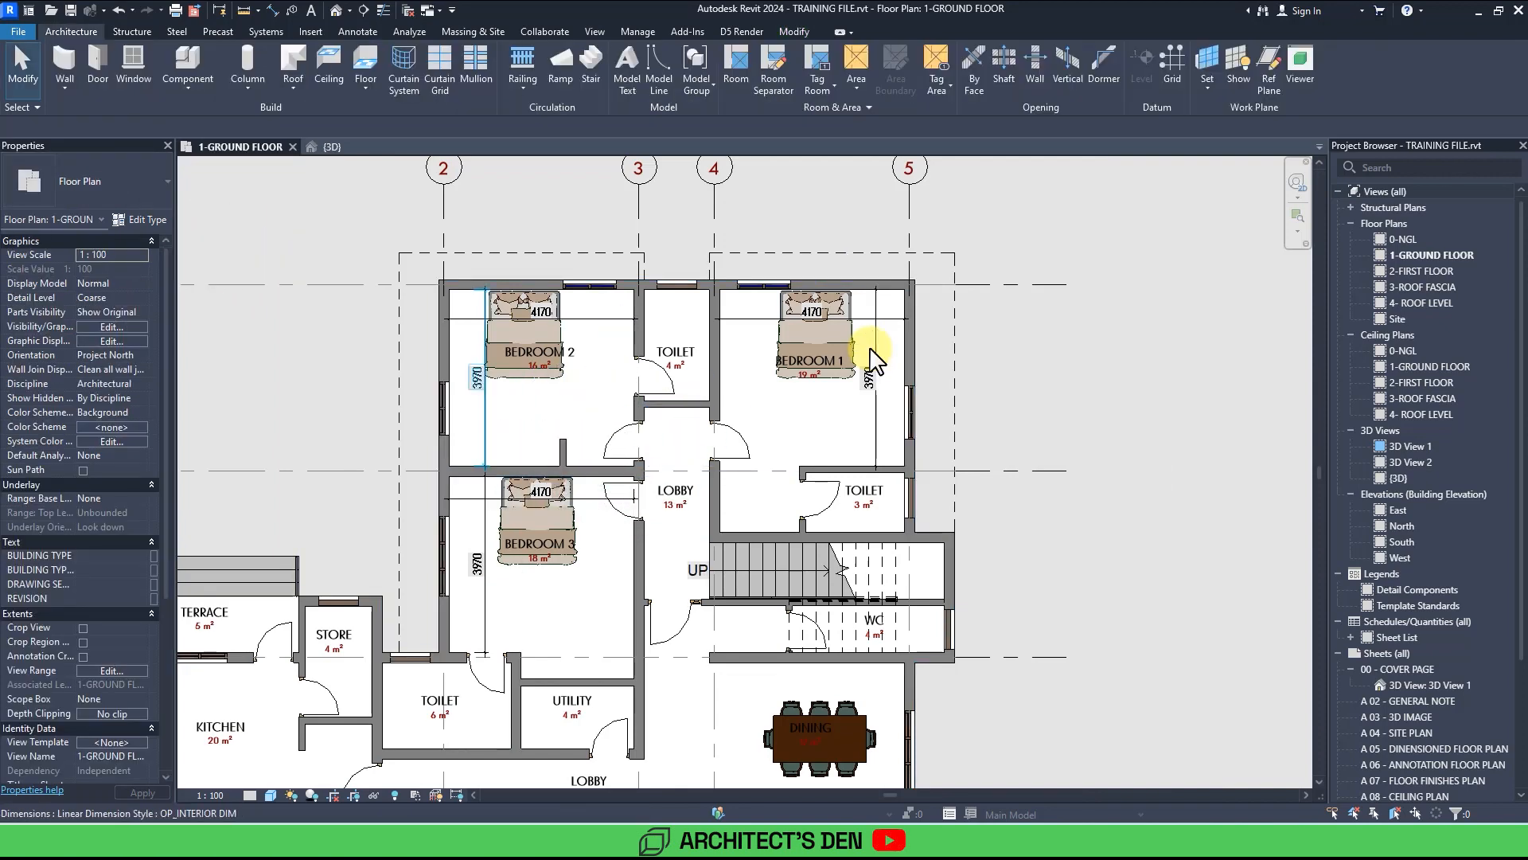
Create a similar Desk - Office (M) from the chapel desk and place it rotated against Bedroom 3's right wall.
{"action": "scroll", "coordinate": [875, 354], "scroll_direction": "down", "scroll_amount": 4}
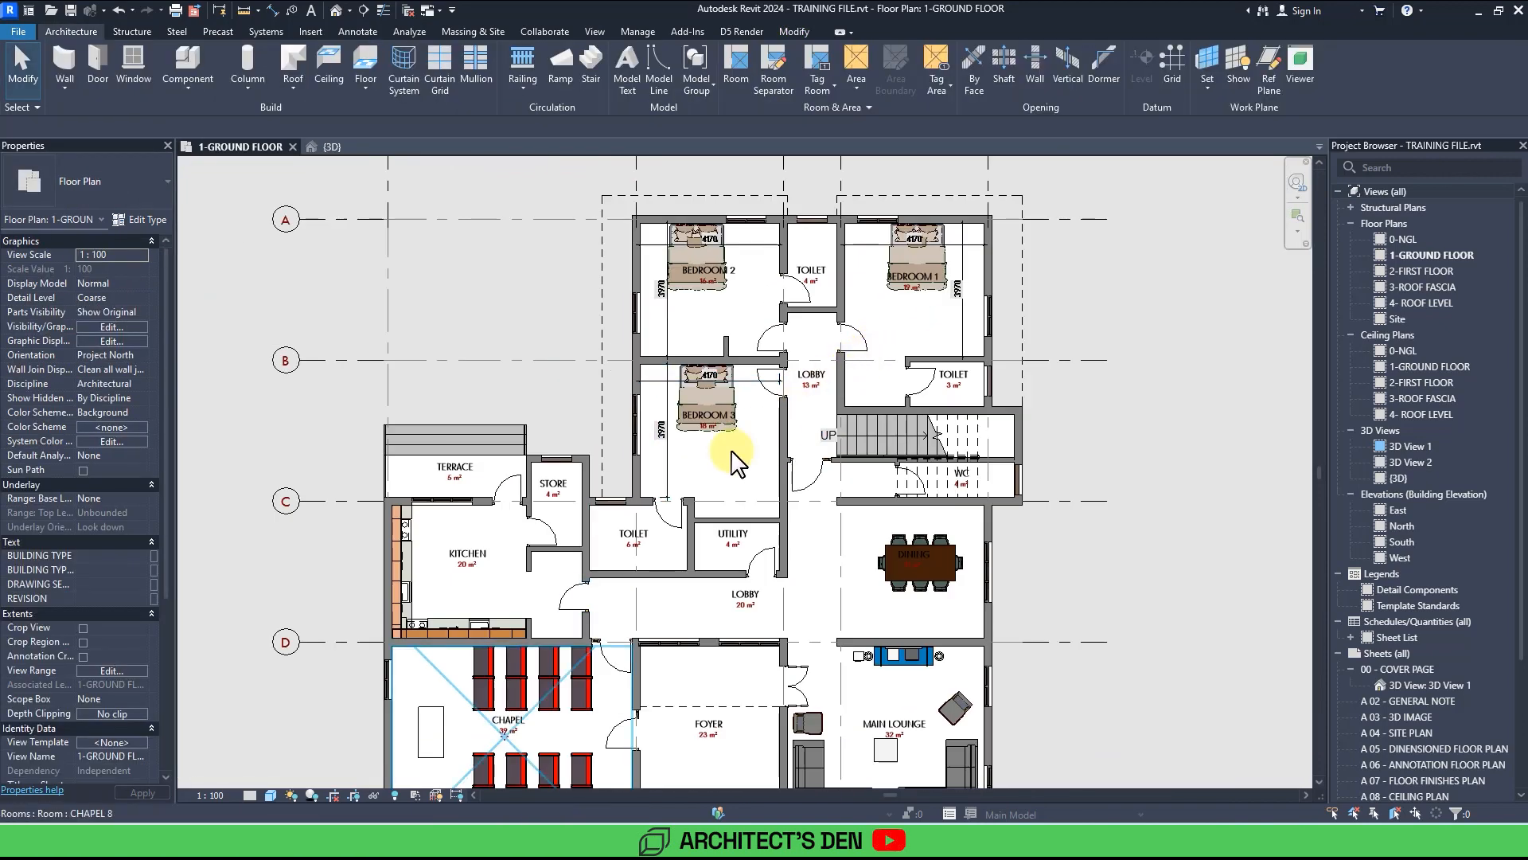
{"action": "scroll", "coordinate": [447, 672], "scroll_direction": "up", "scroll_amount": 2}
{"action": "left_click", "coordinate": [441, 677]}
{"action": "scroll", "coordinate": [438, 668], "scroll_direction": "up", "scroll_amount": 2}
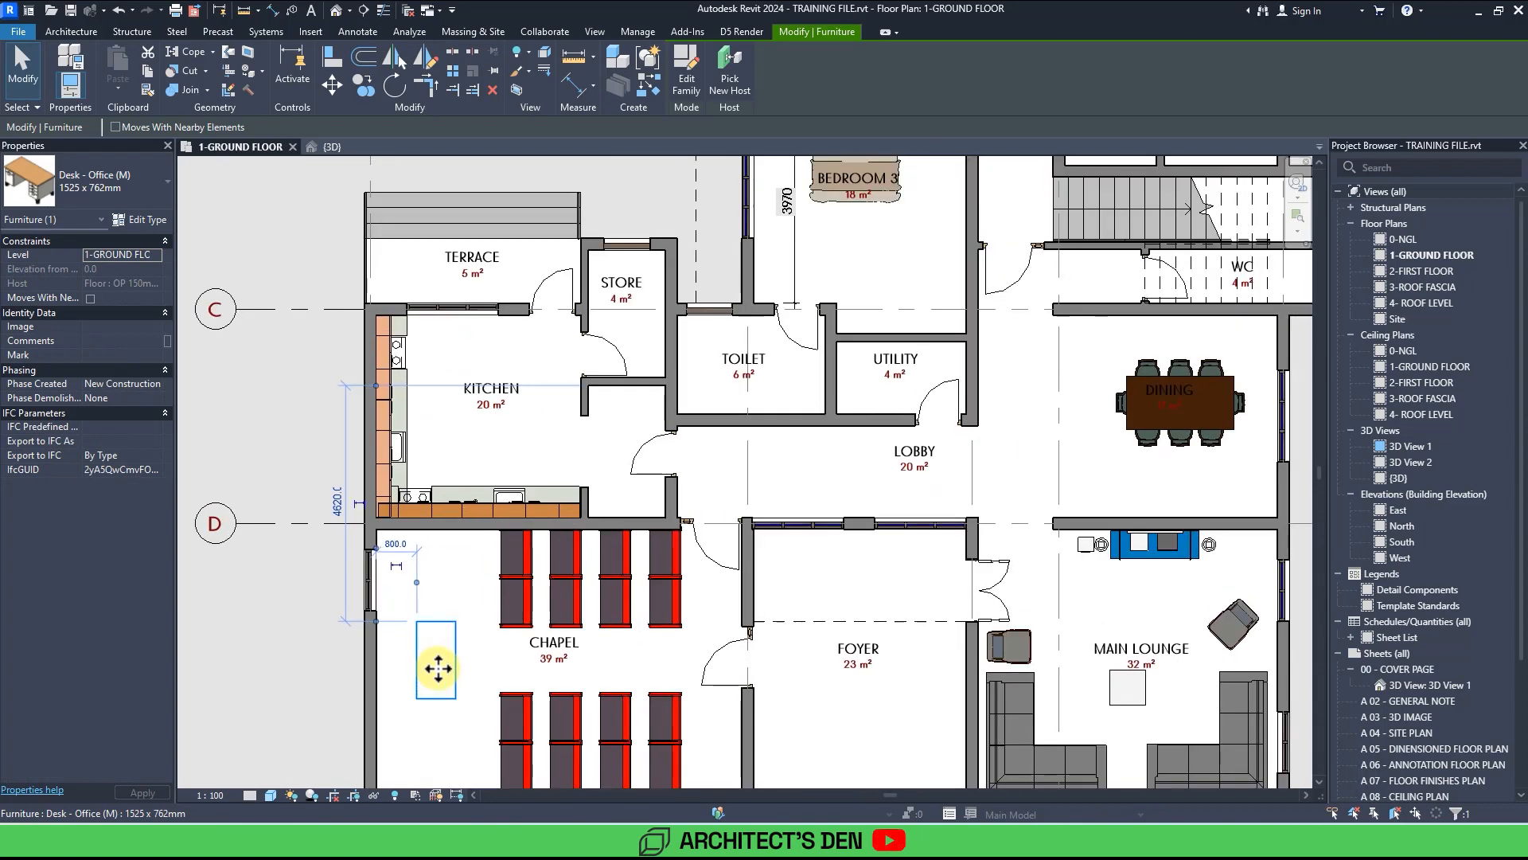
{"action": "key", "text": "c"}
{"action": "key", "text": "s"}
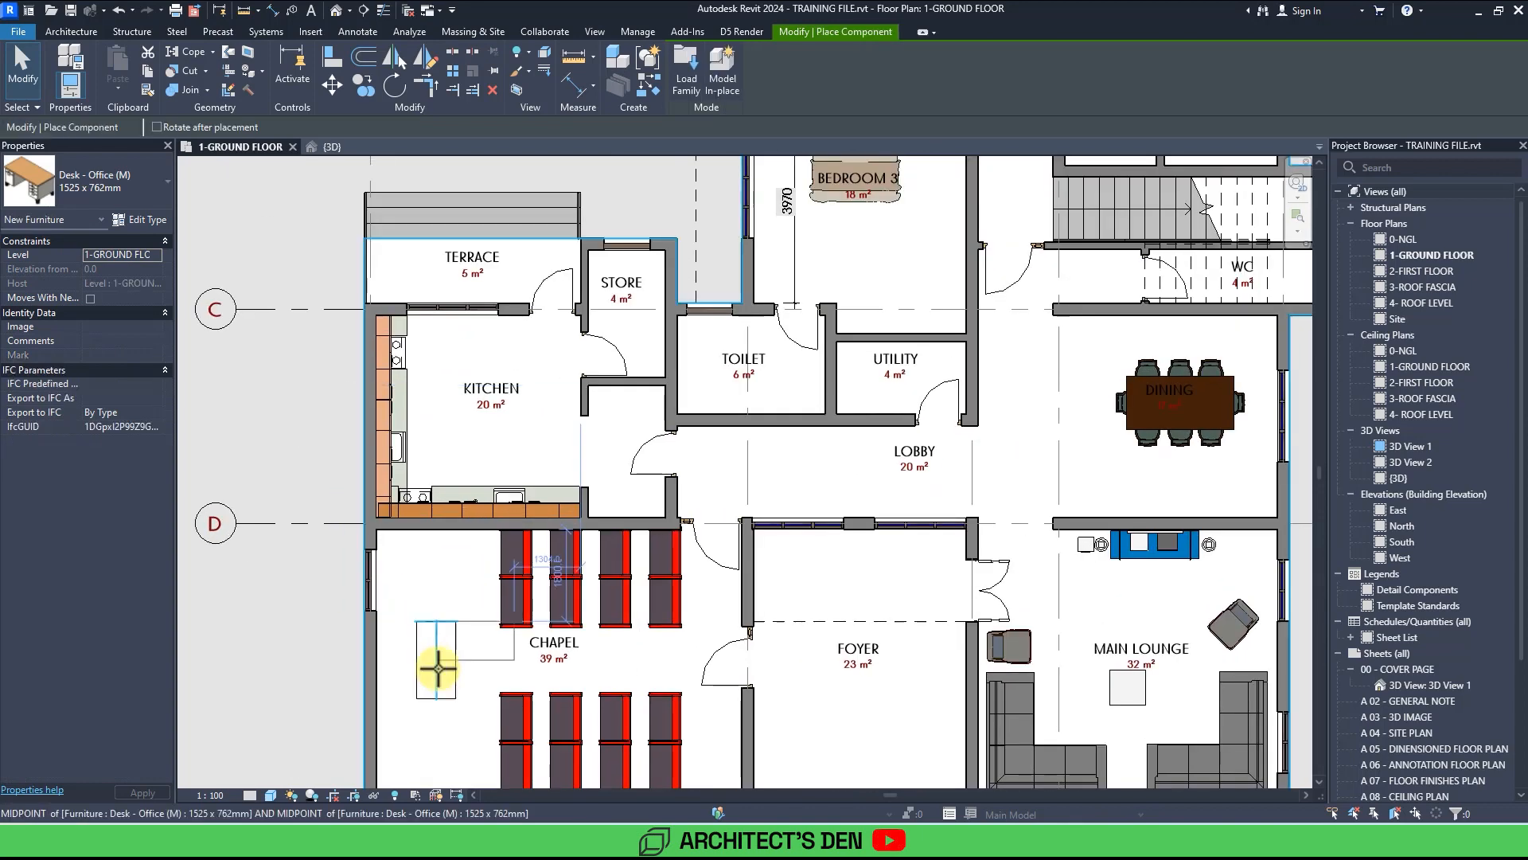
{"action": "scroll", "coordinate": [494, 573], "scroll_direction": "down", "scroll_amount": 3}
{"action": "scroll", "coordinate": [581, 451], "scroll_direction": "up", "scroll_amount": 5}
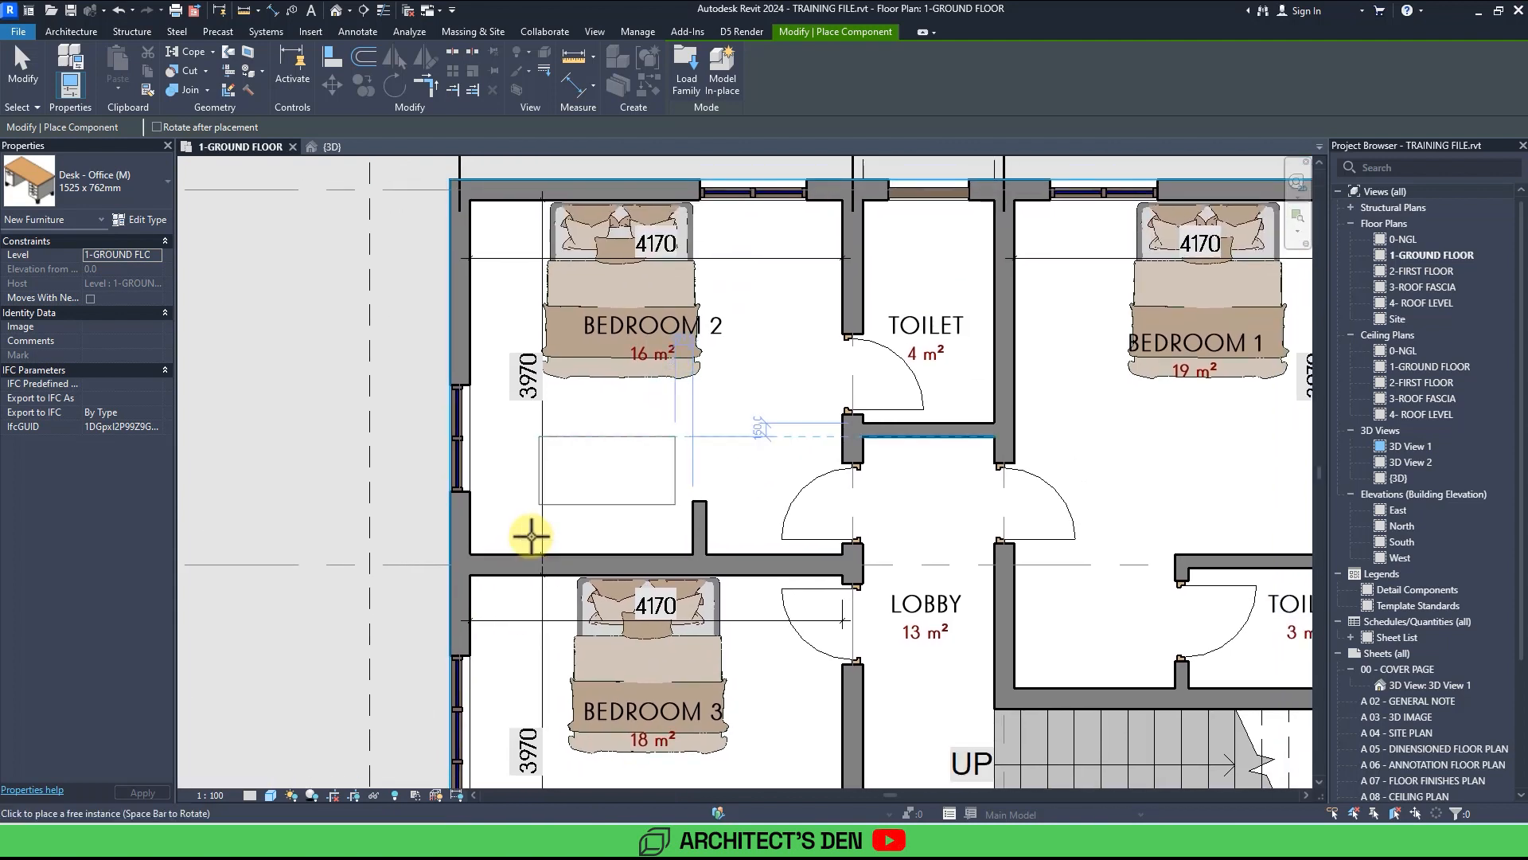
{"action": "middle_click_drag", "start_coordinate": [583, 464], "coordinate": [531, 537]}
{"action": "key", "text": "space"}
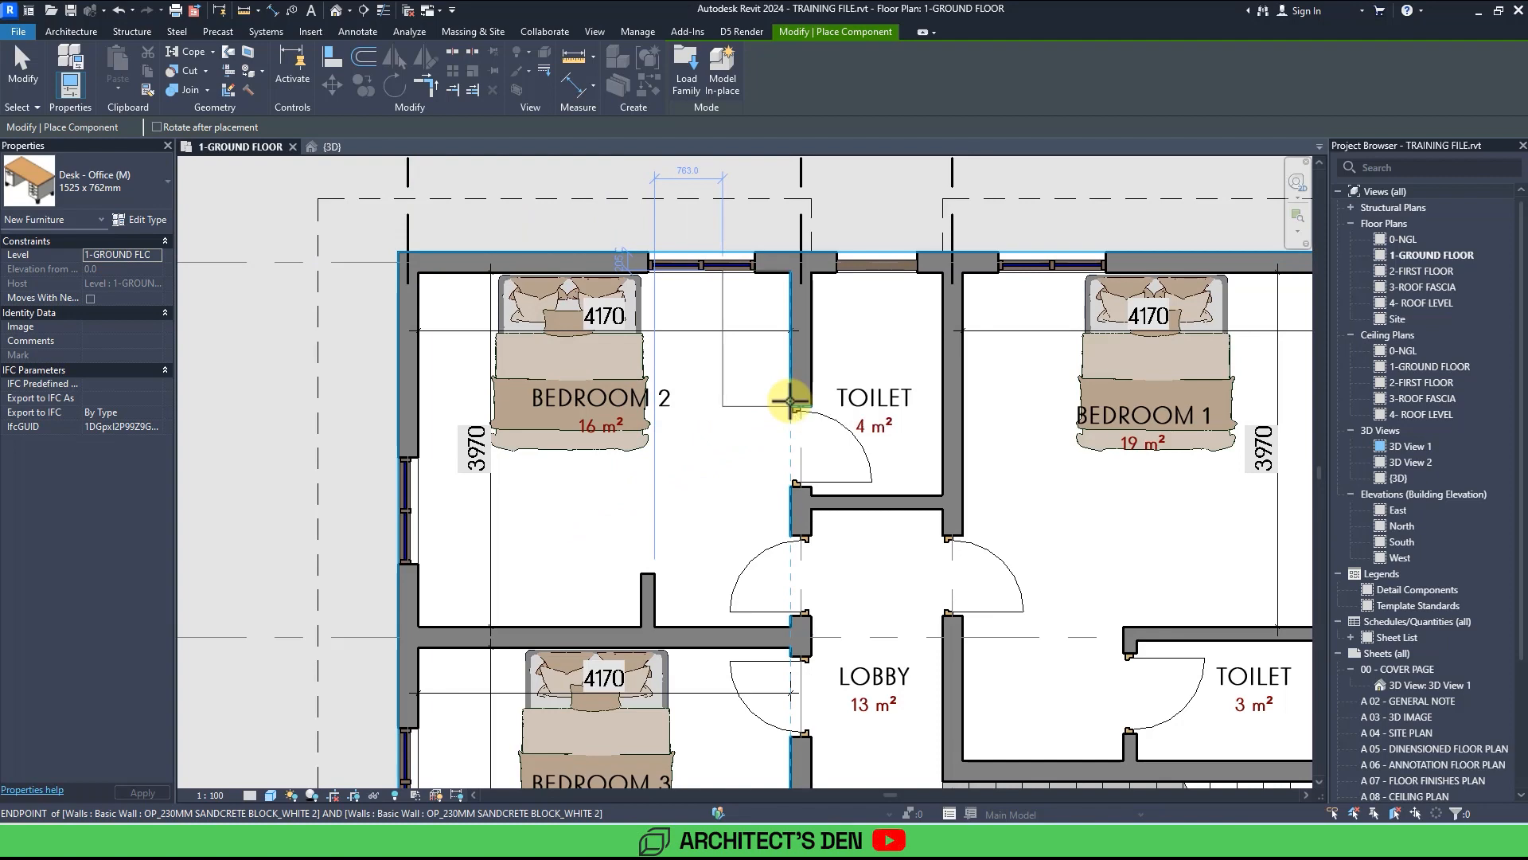
{"action": "scroll", "coordinate": [789, 400], "scroll_direction": "down", "scroll_amount": 2}
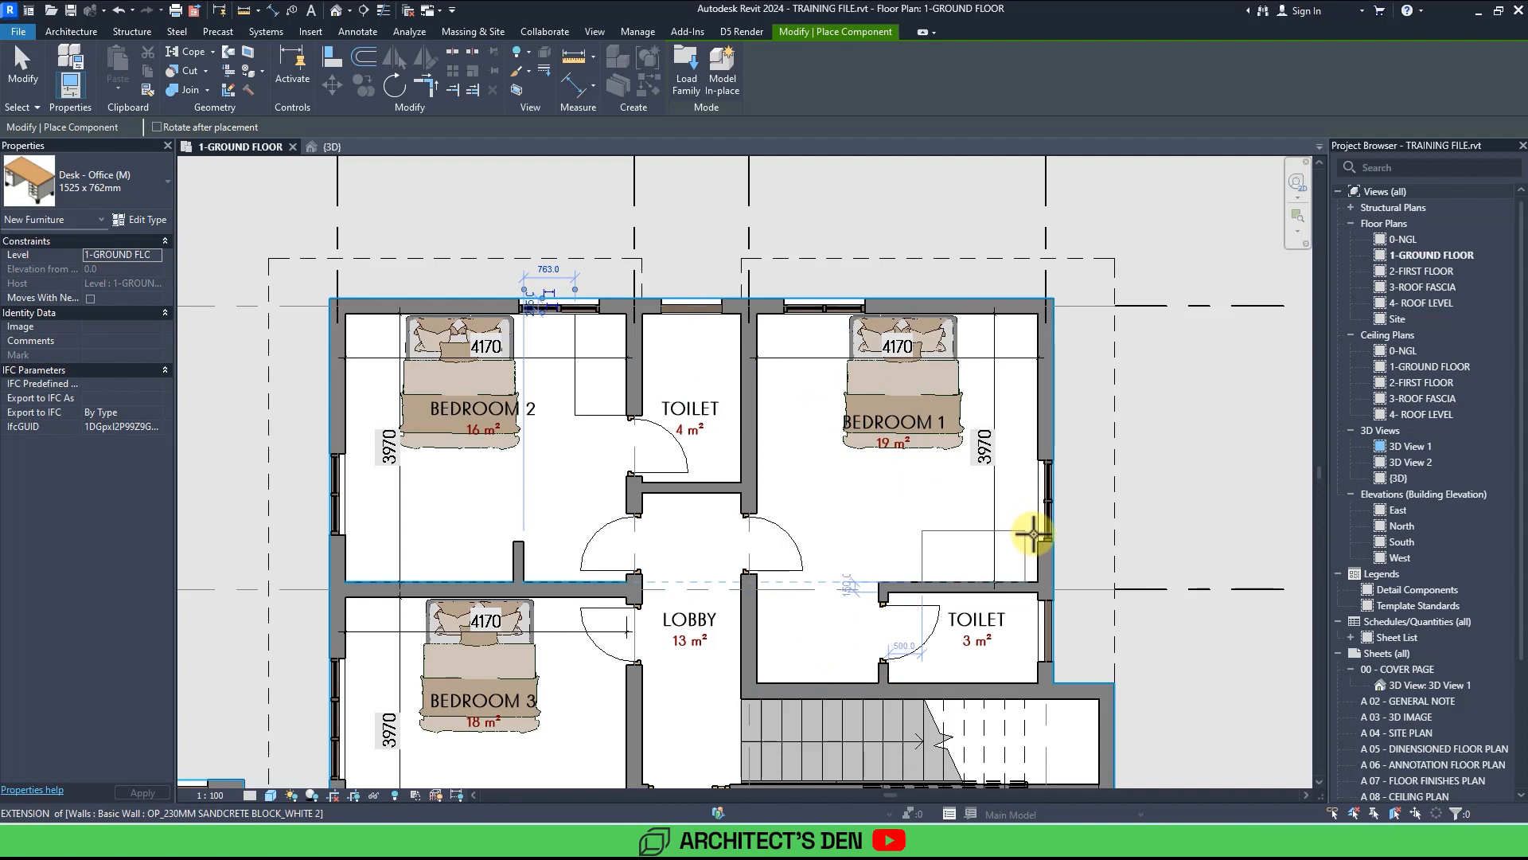
{"action": "scroll", "coordinate": [1033, 535], "scroll_direction": "down", "scroll_amount": 3}
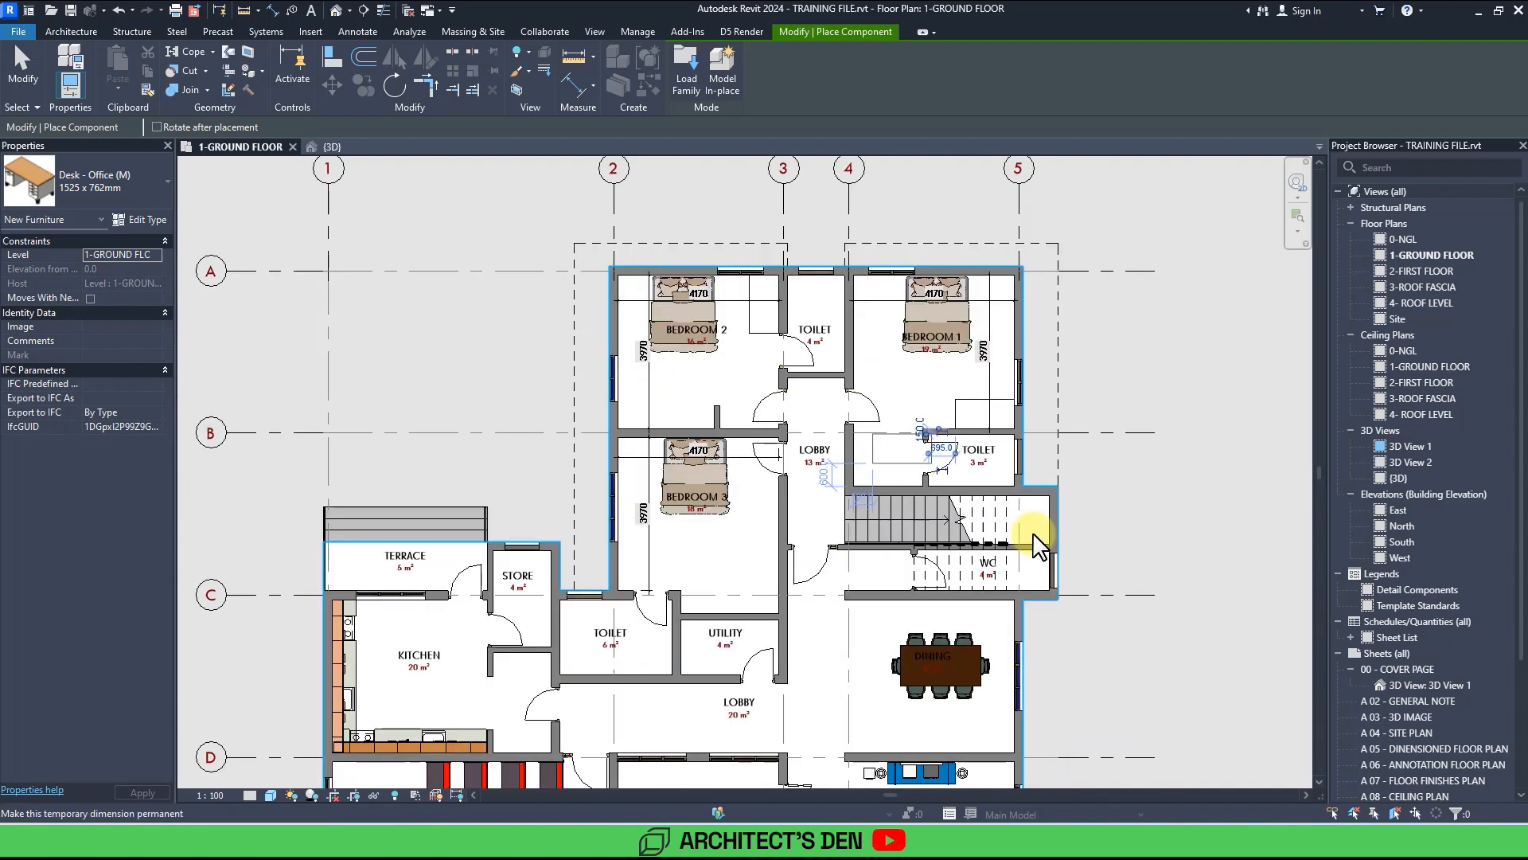
{"action": "scroll", "coordinate": [1033, 535], "scroll_direction": "up", "scroll_amount": 4}
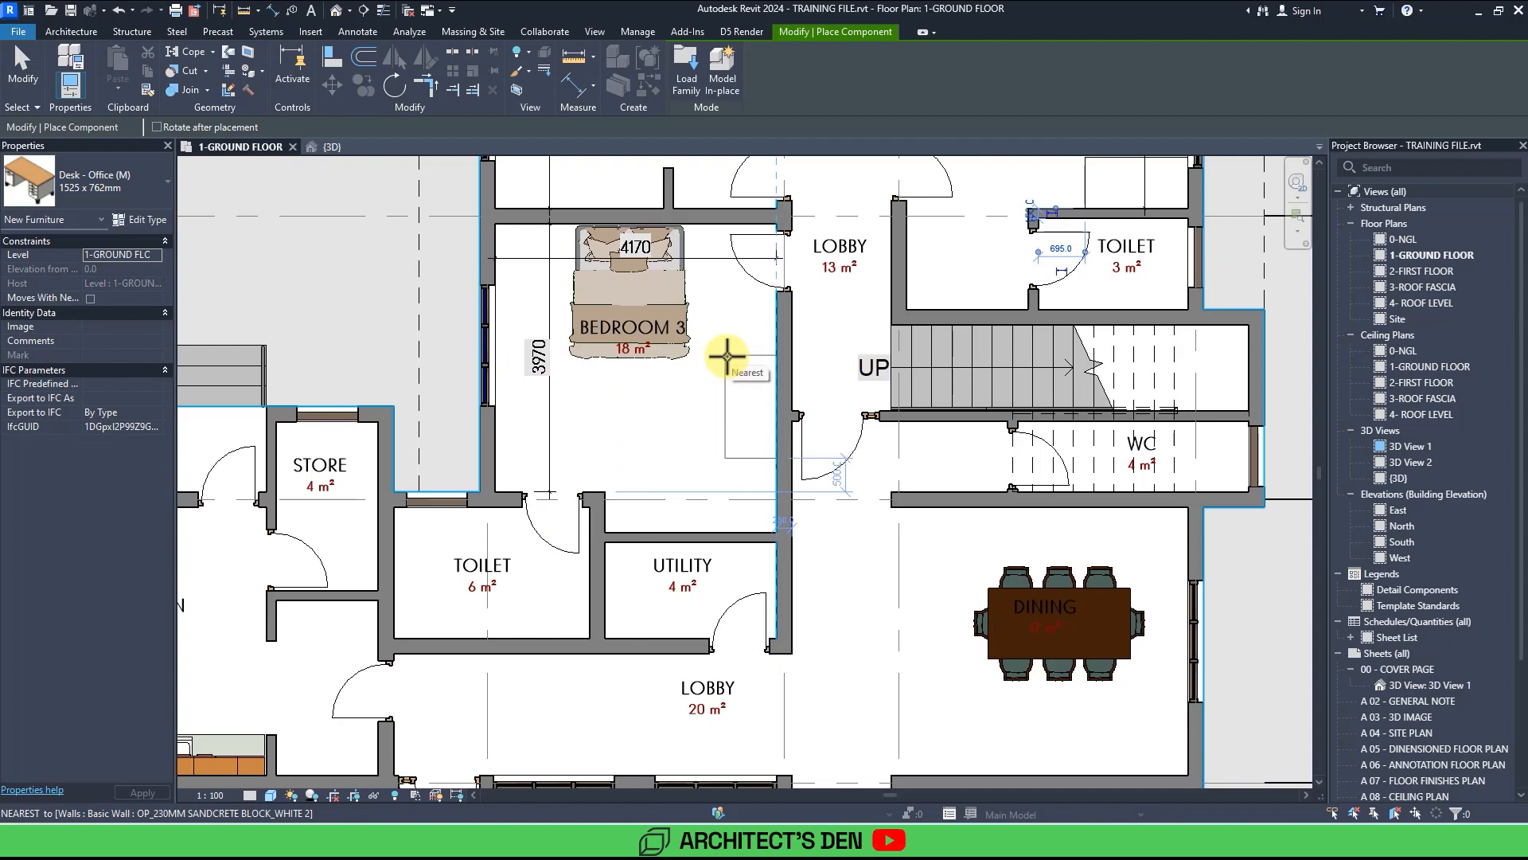
{"action": "key", "text": "Escape"}
{"action": "key", "text": "Escape"}
Move the Bedroom 3 bed slightly to the left.
{"action": "left_click", "coordinate": [628, 341]}
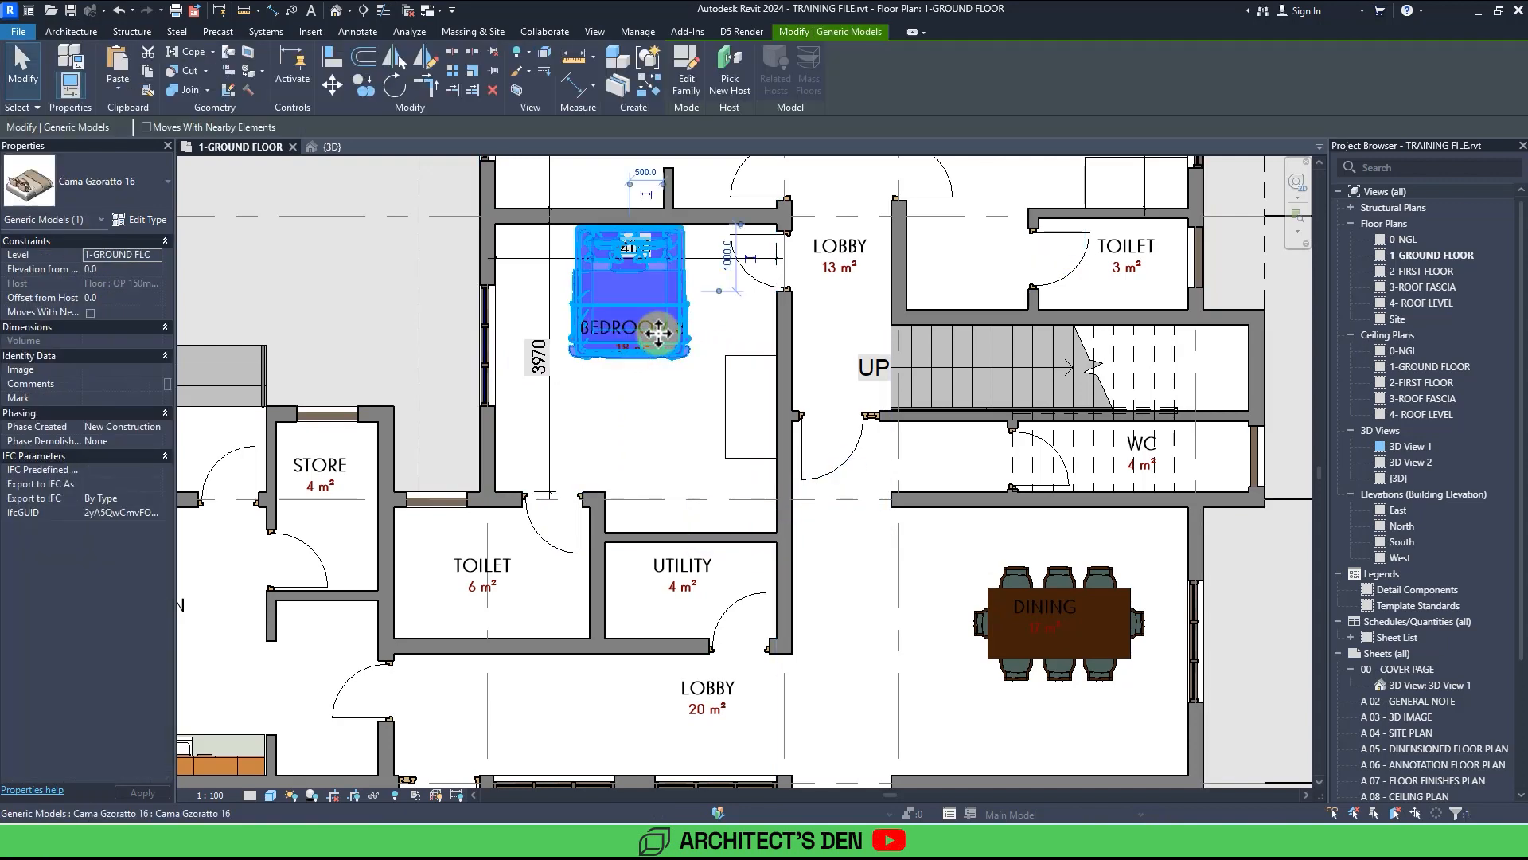
{"action": "left_click_drag", "start_coordinate": [657, 333], "coordinate": [617, 332]}
{"action": "key", "text": "Escape"}
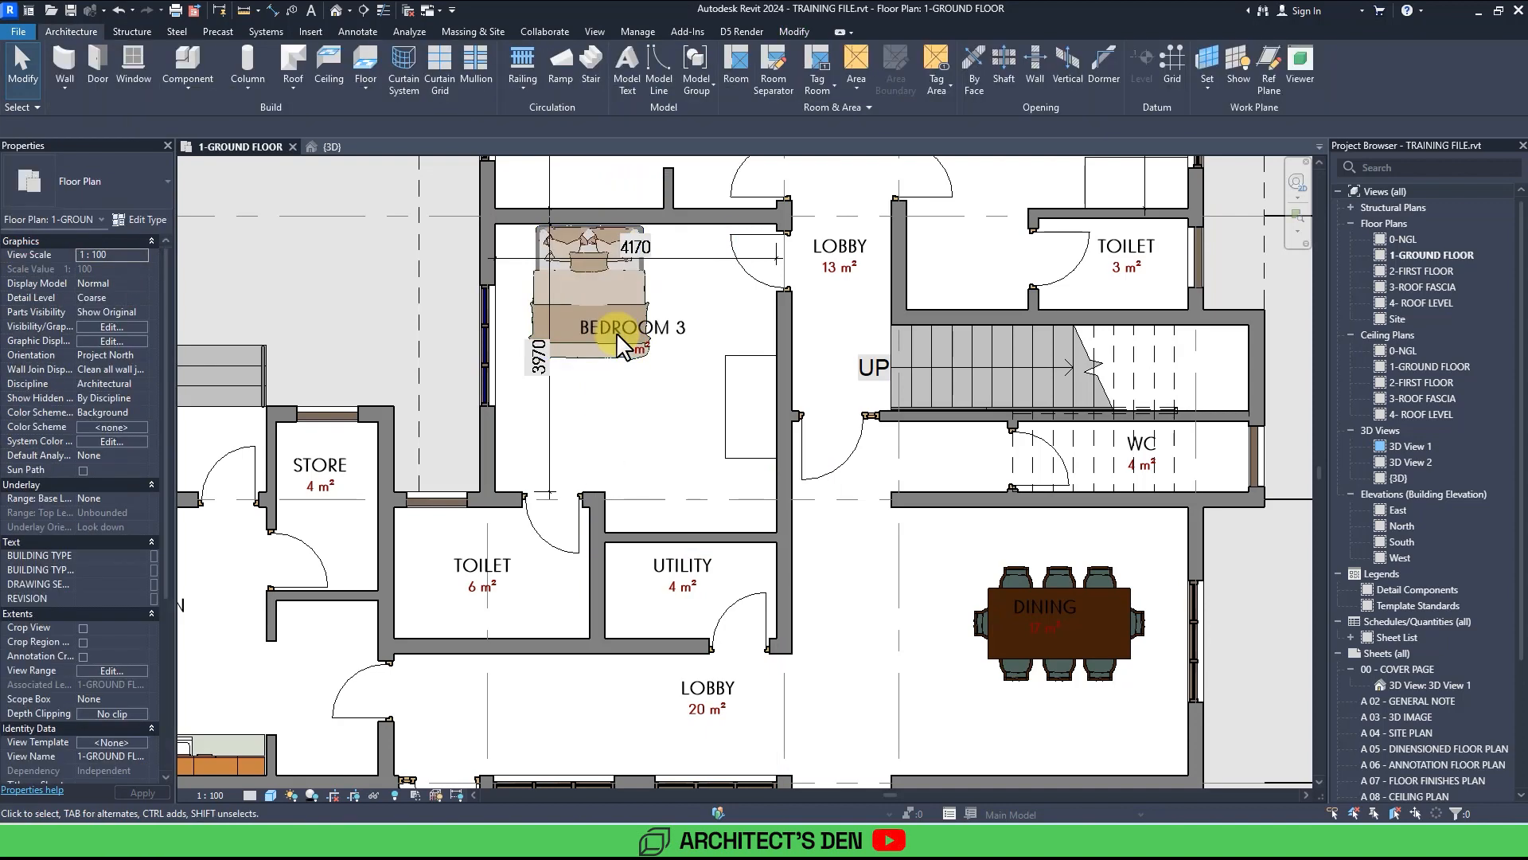
Search the Revit library folder for wardrobe families.
{"action": "scroll", "coordinate": [618, 339], "scroll_direction": "down", "scroll_amount": 4}
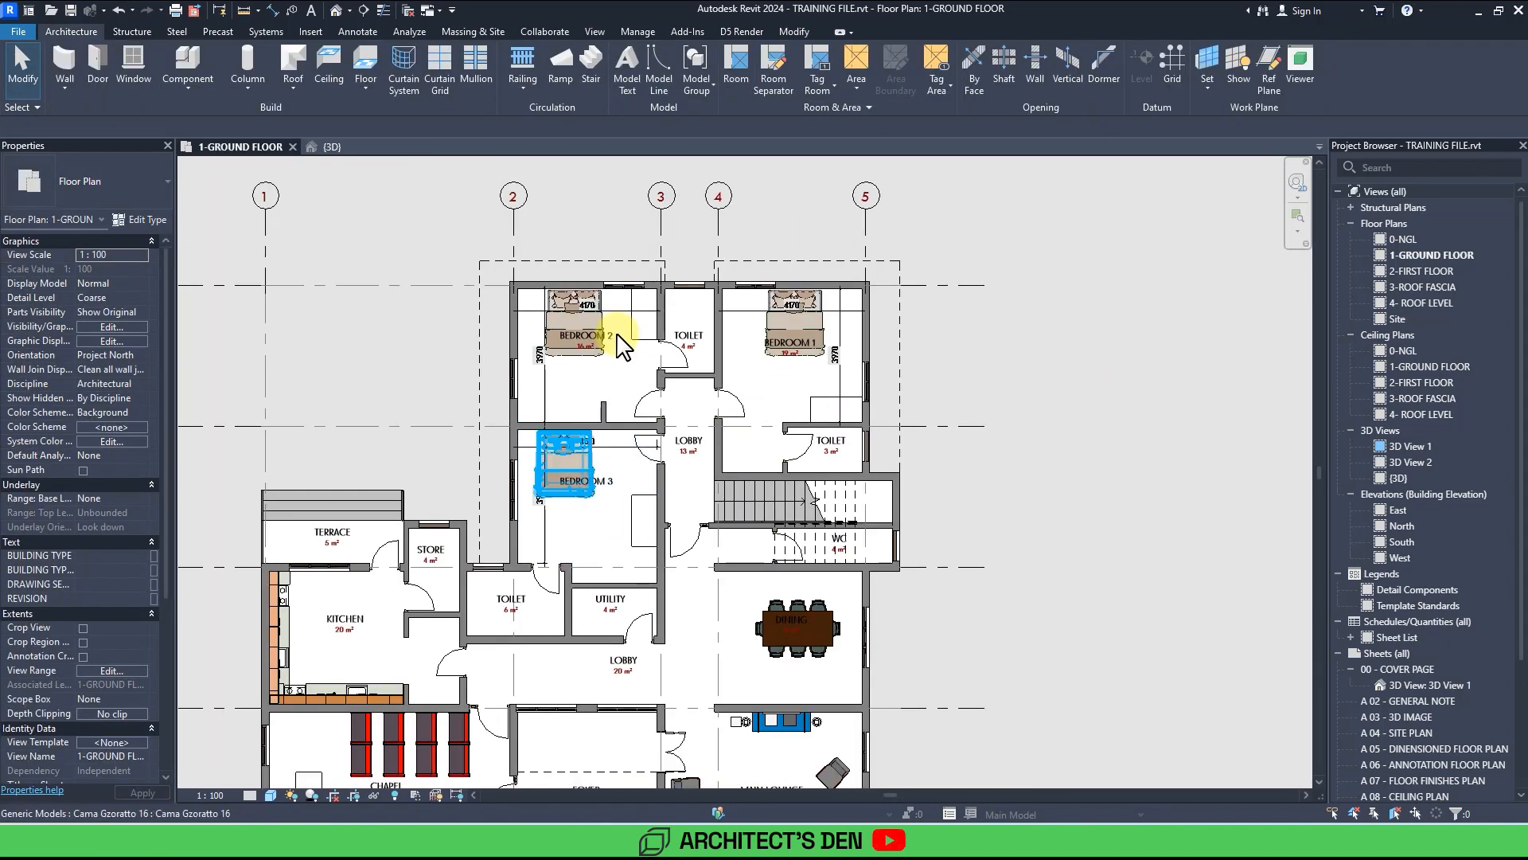
{"action": "scroll", "coordinate": [618, 338], "scroll_direction": "up", "scroll_amount": 5}
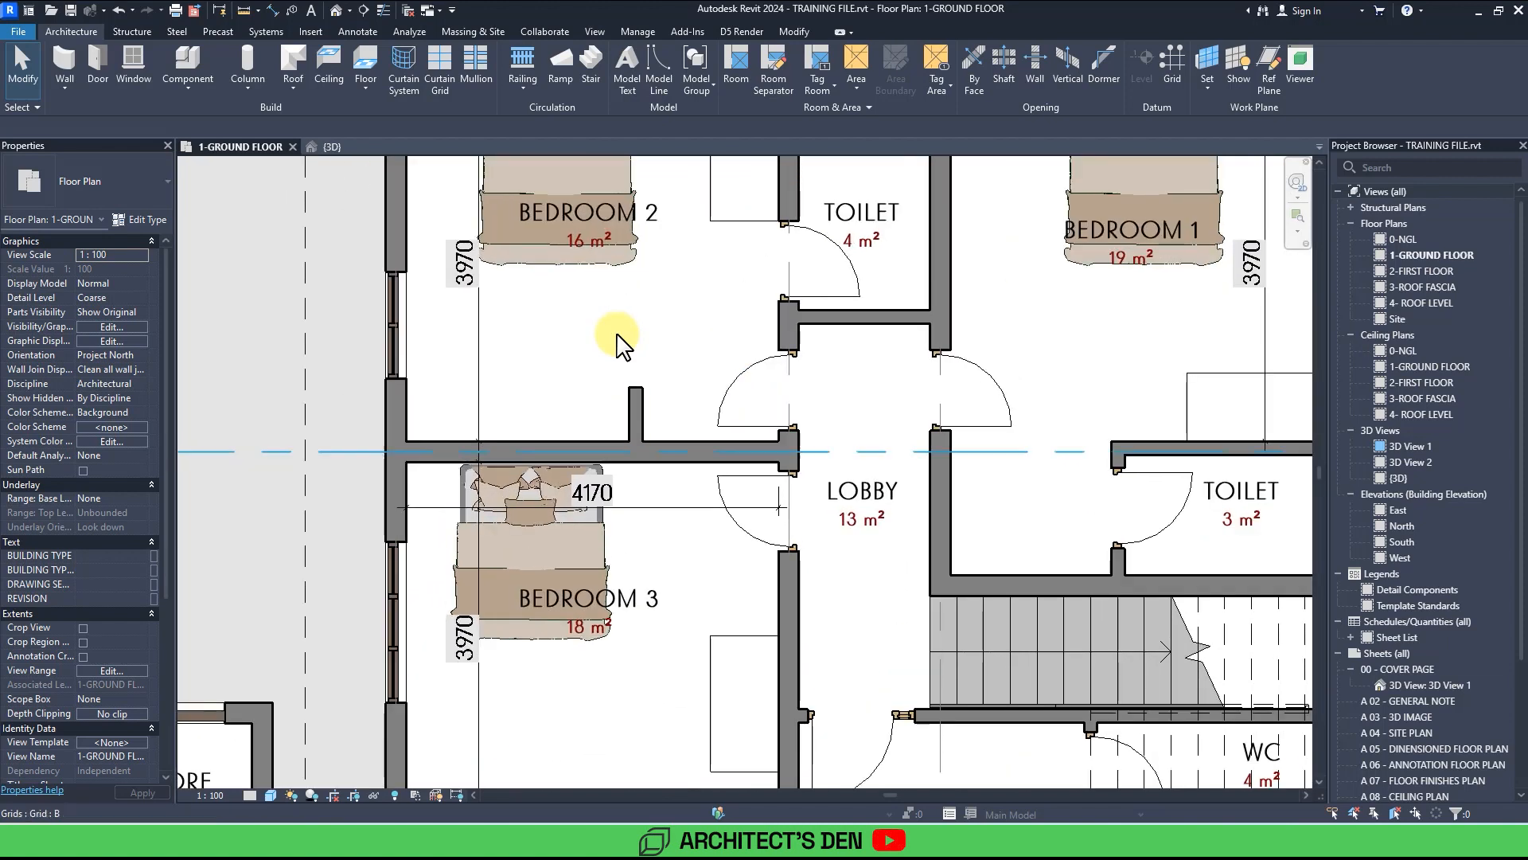
{"action": "scroll", "coordinate": [618, 343], "scroll_direction": "down", "scroll_amount": 3}
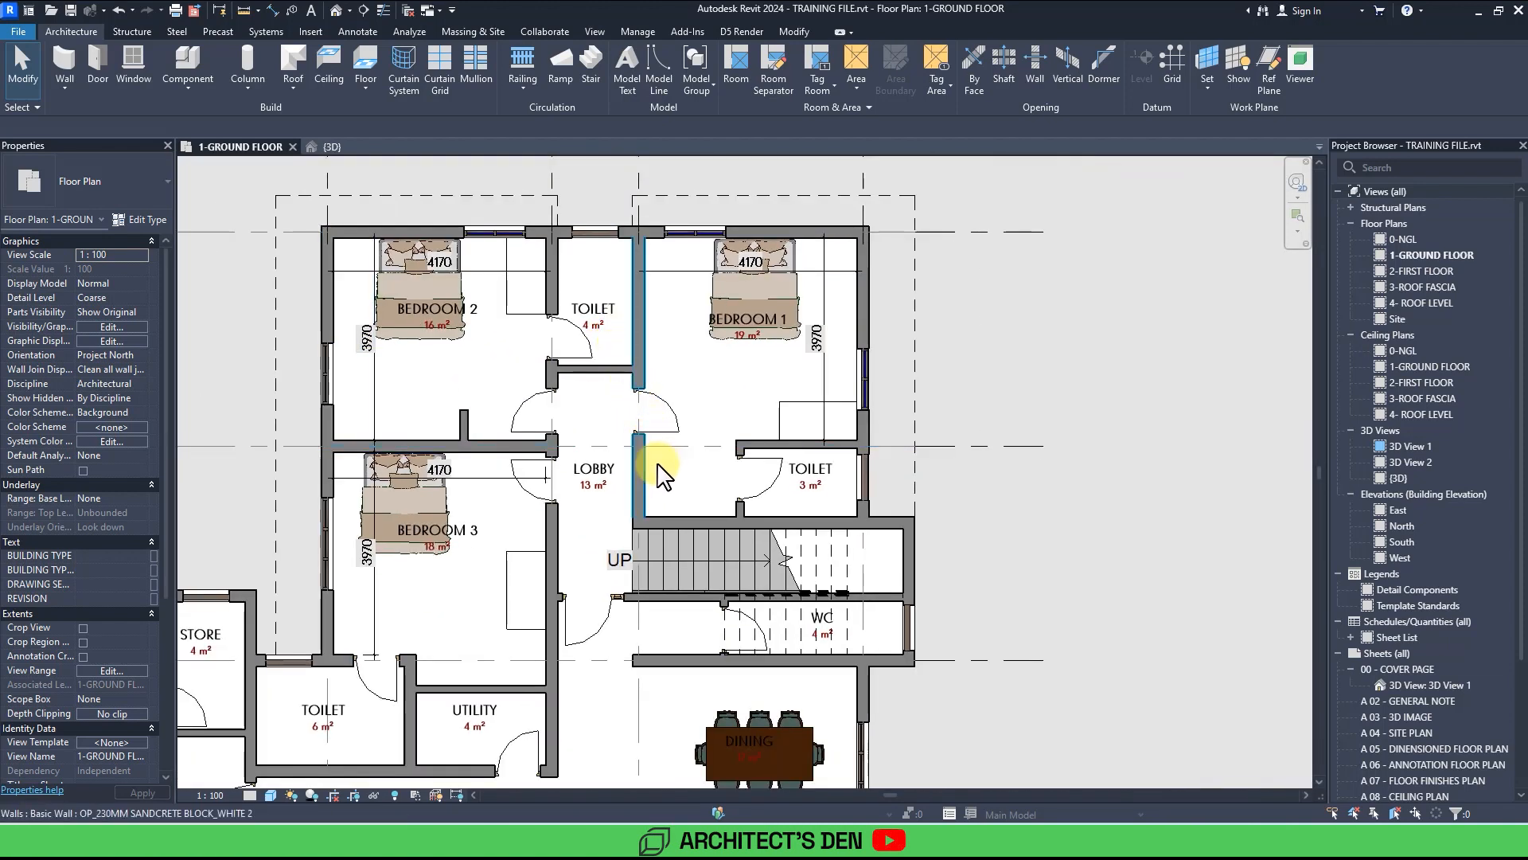
{"action": "middle_click_drag", "start_coordinate": [661, 476], "coordinate": [746, 386]}
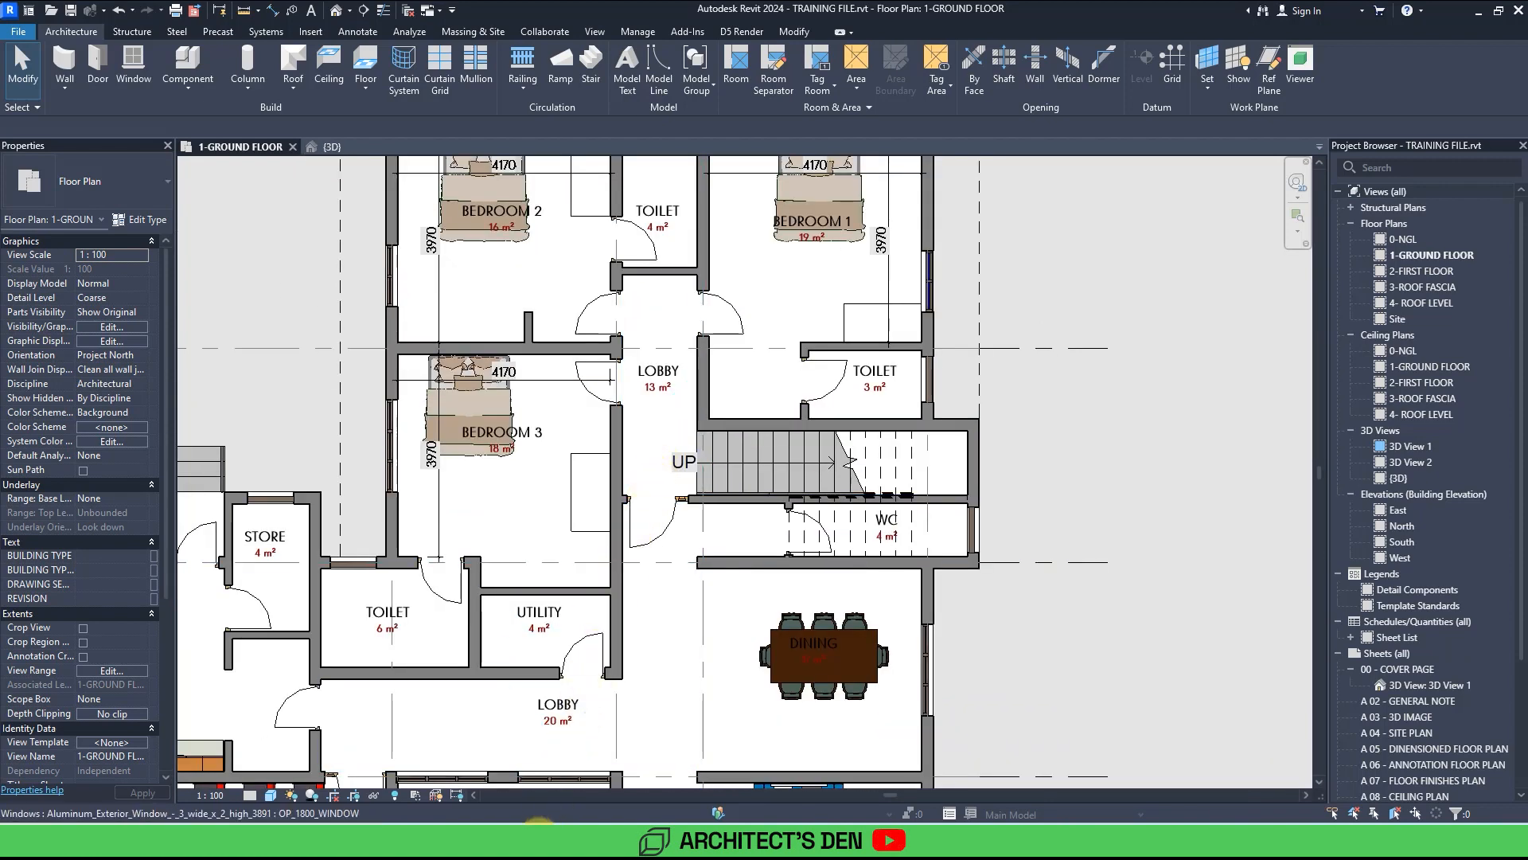
{"action": "left_click", "coordinate": [541, 838]}
{"action": "left_click", "coordinate": [1392, 100]}
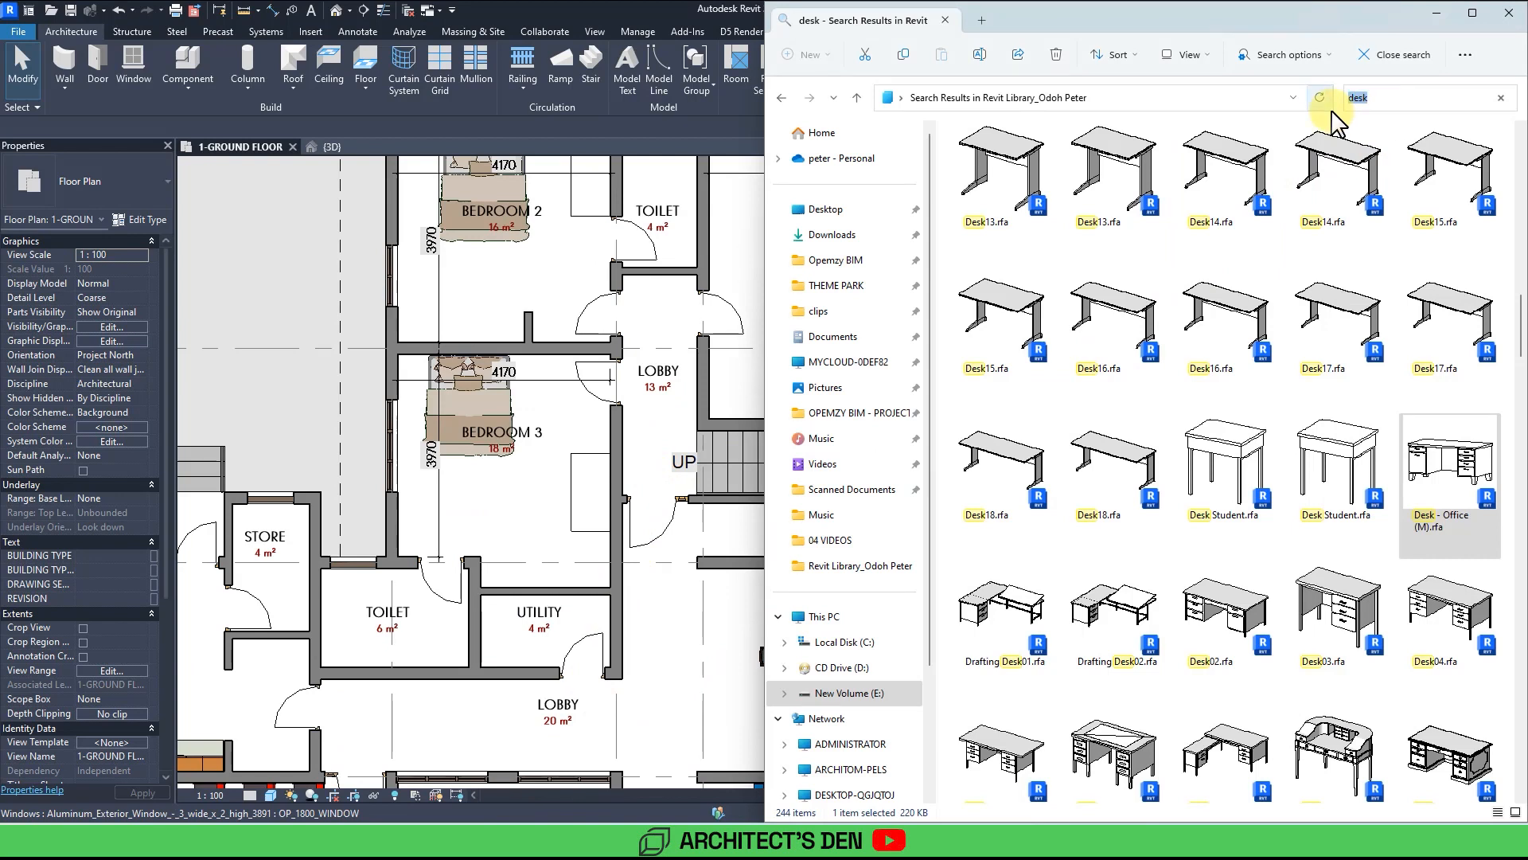
{"action": "type", "text": "wardrob"}
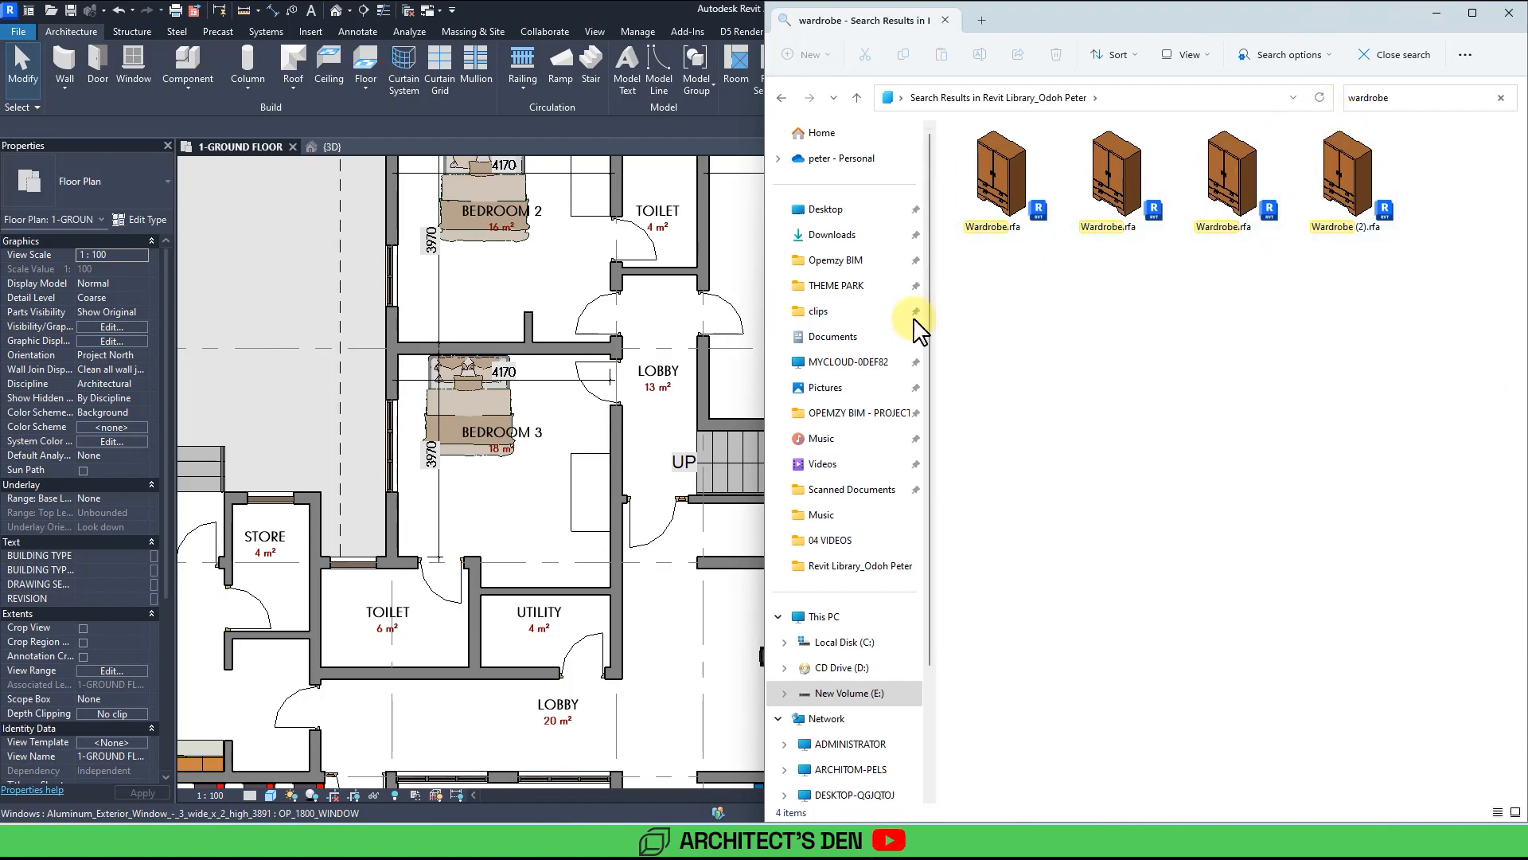
{"action": "left_click", "coordinate": [495, 526]}
{"action": "middle_click_drag", "start_coordinate": [495, 526], "coordinate": [605, 555]}
{"action": "scroll", "coordinate": [605, 556], "scroll_direction": "up", "scroll_amount": 1}
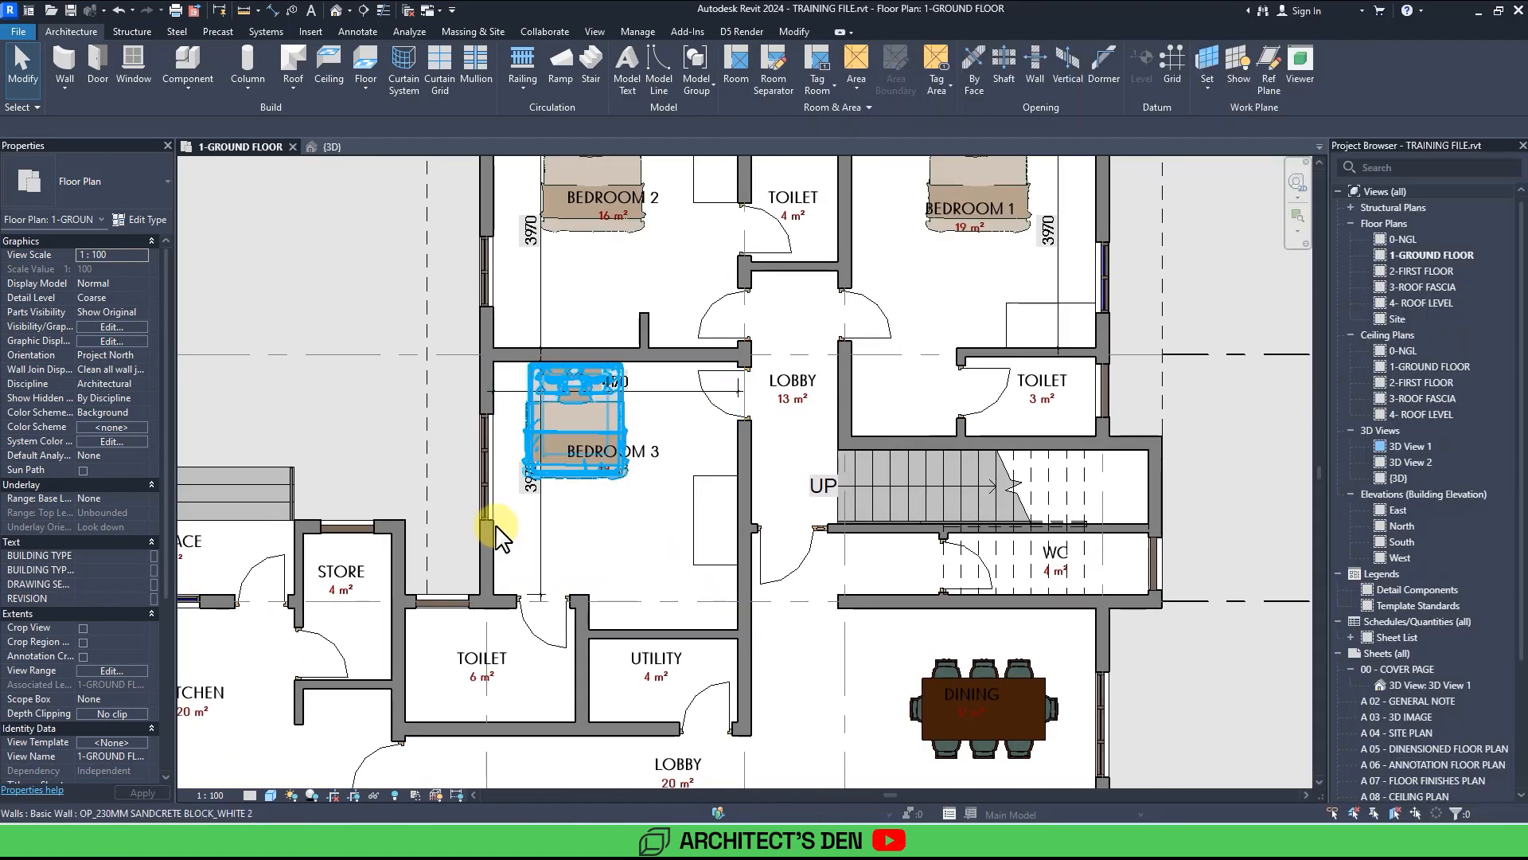
{"action": "scroll", "coordinate": [501, 536], "scroll_direction": "up", "scroll_amount": 3}
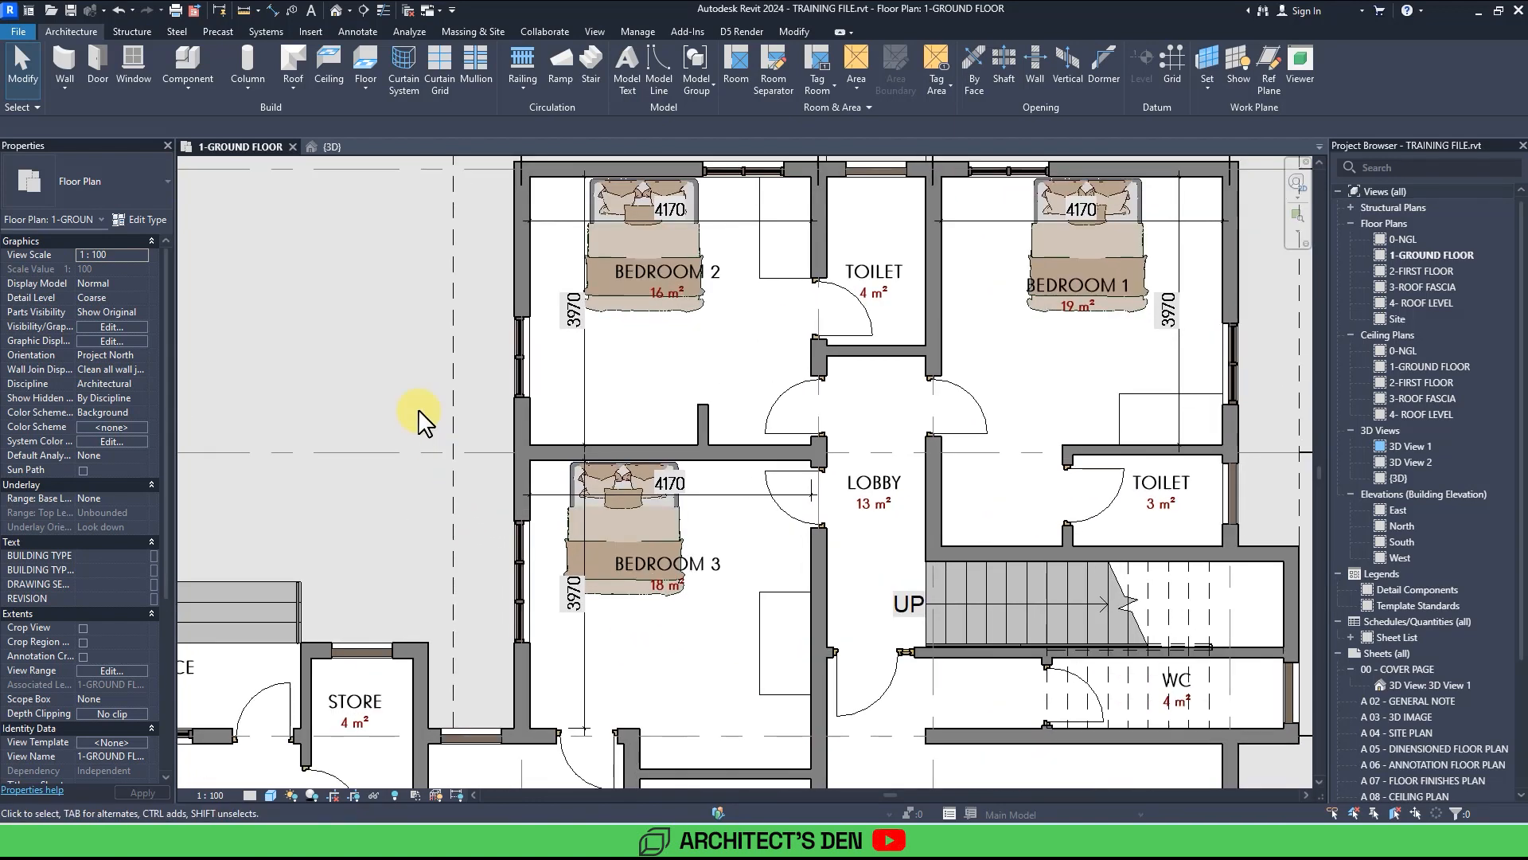
Start an in-place Casework model and an extrusion with its end set to 2400.
{"action": "left_click", "coordinate": [208, 96]}
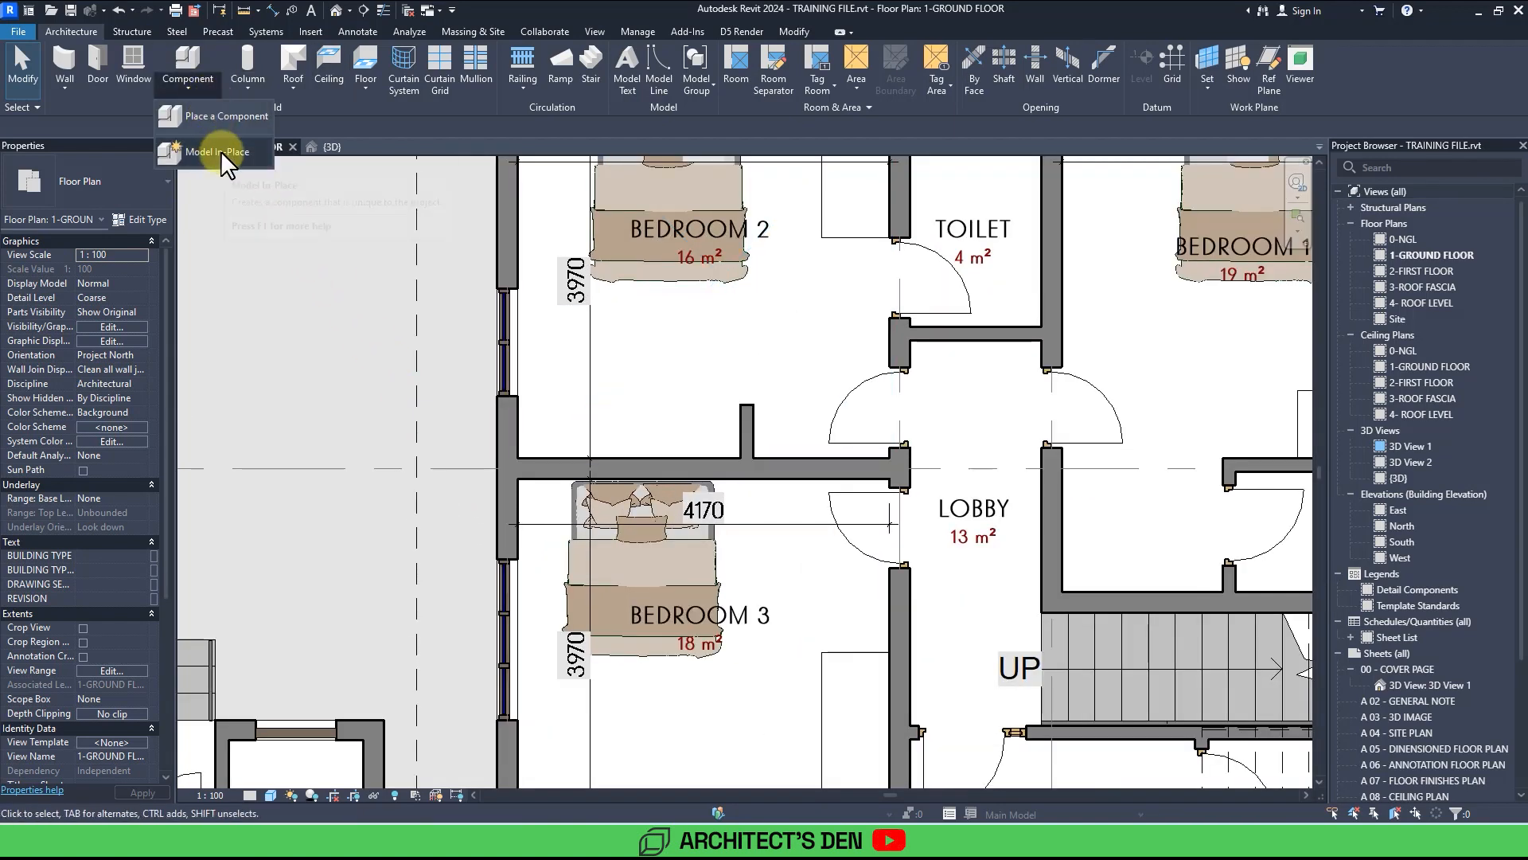
{"action": "left_click", "coordinate": [221, 150]}
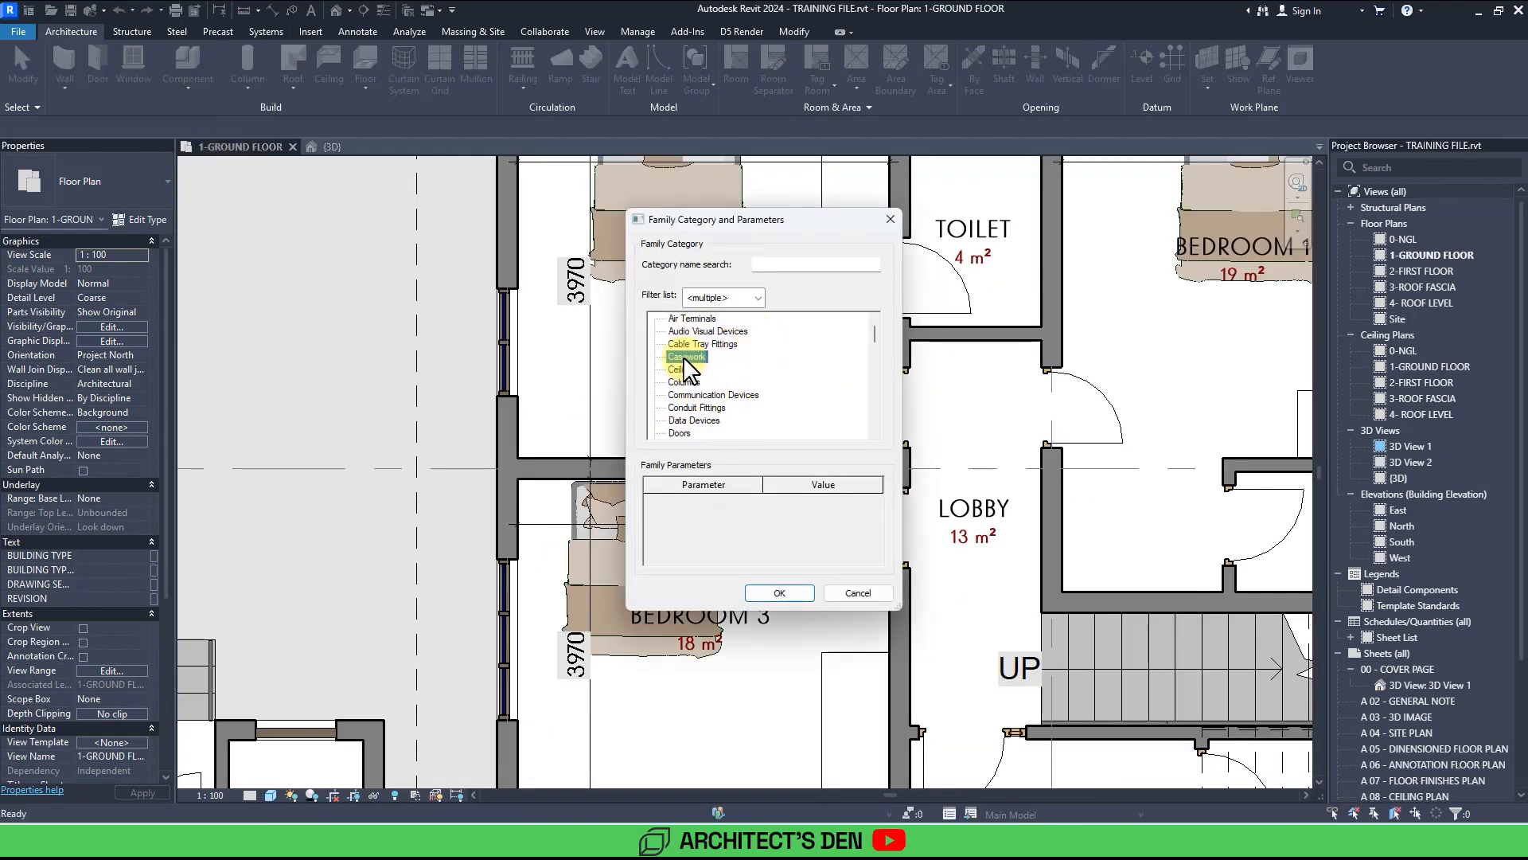
{"action": "double_click", "coordinate": [684, 357]}
{"action": "left_click", "coordinate": [753, 446]}
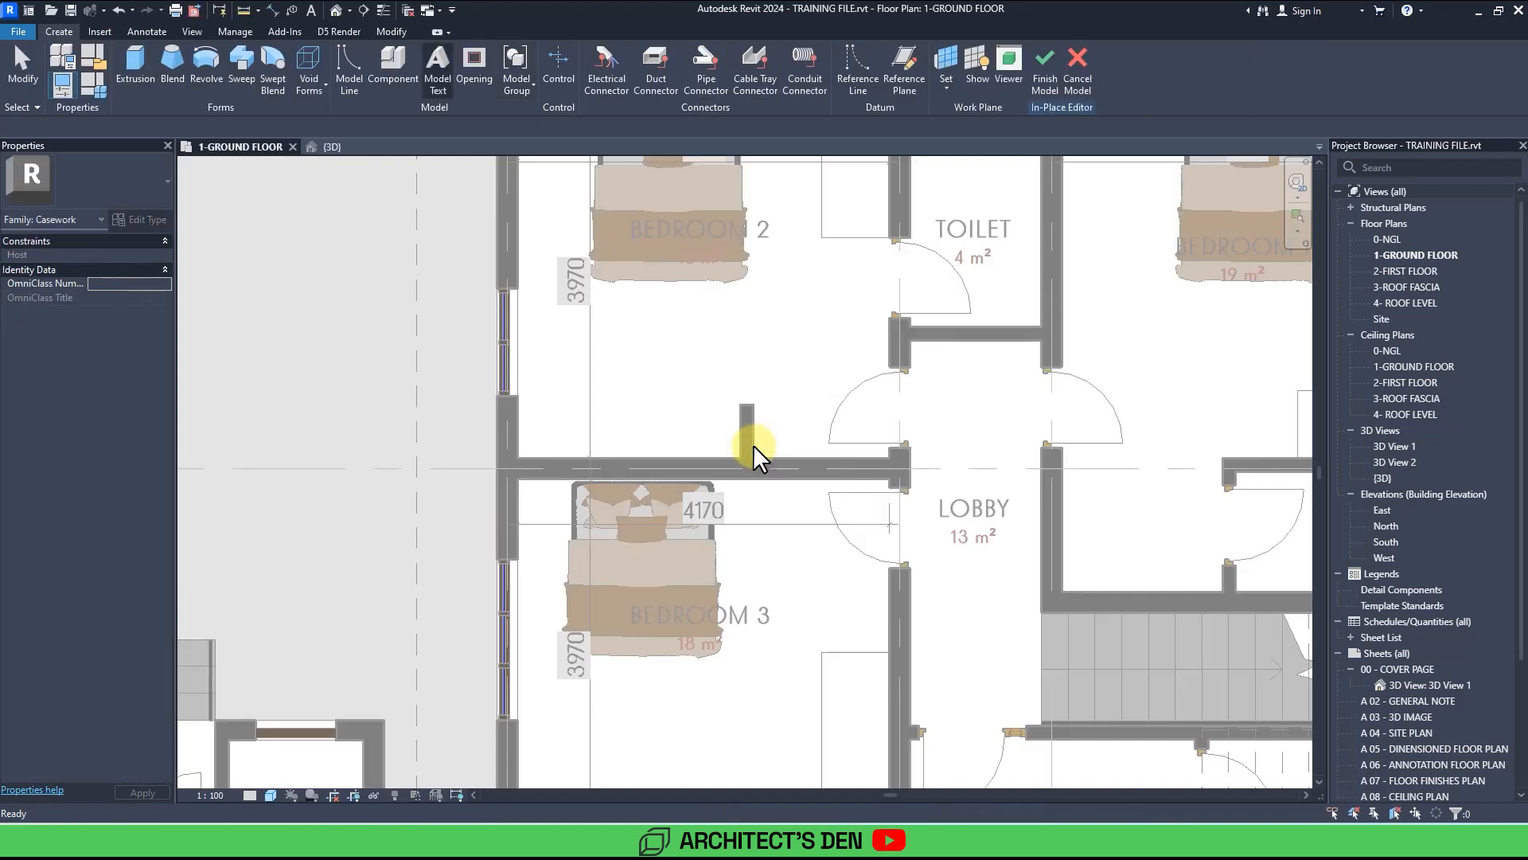
{"action": "left_click", "coordinate": [135, 78]}
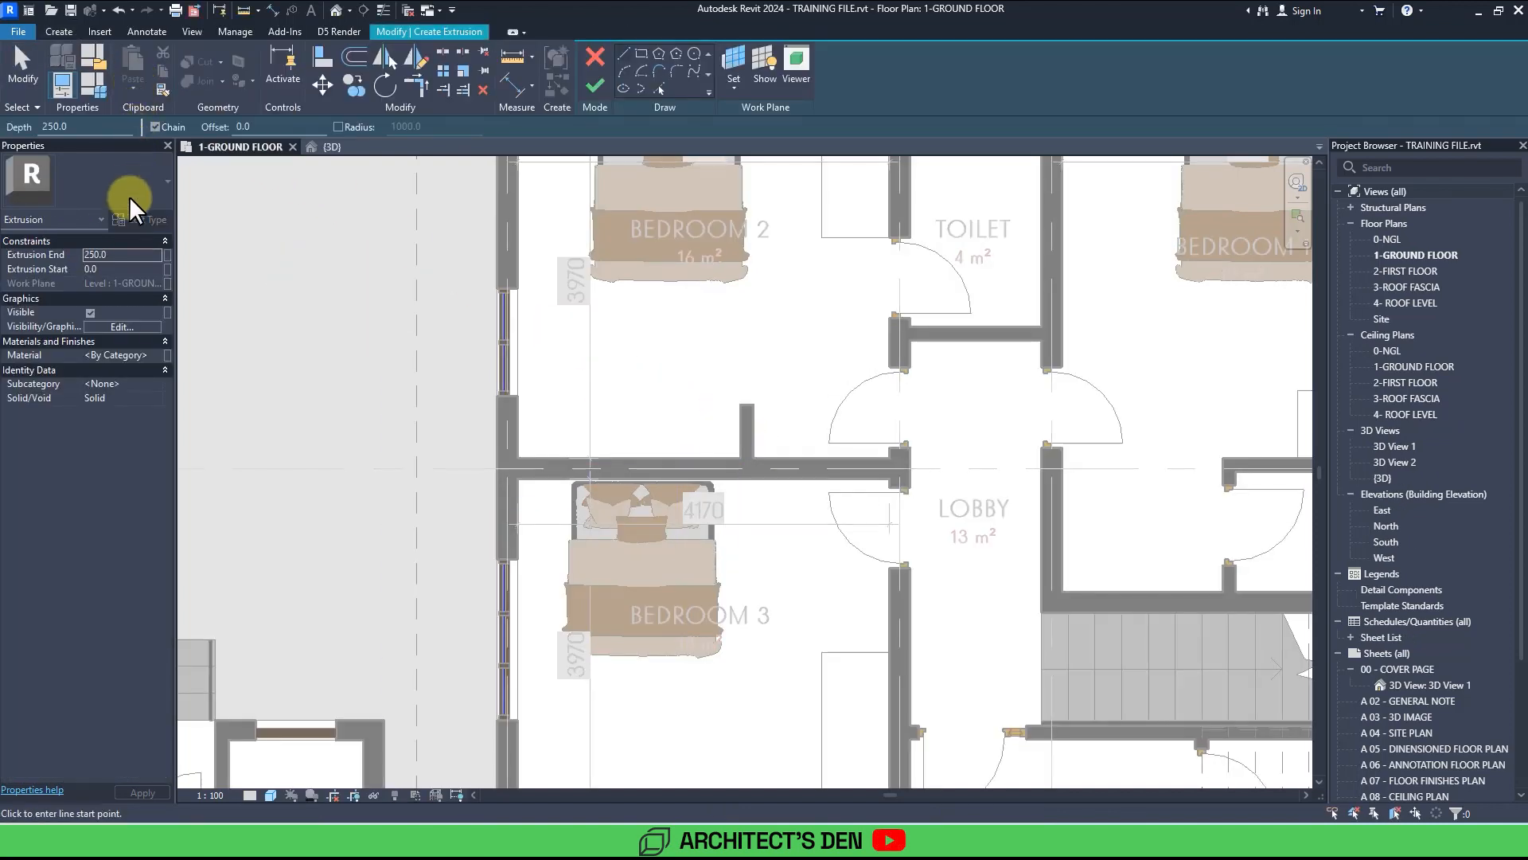
{"action": "left_click", "coordinate": [126, 252]}
{"action": "type", "text": "2400"}
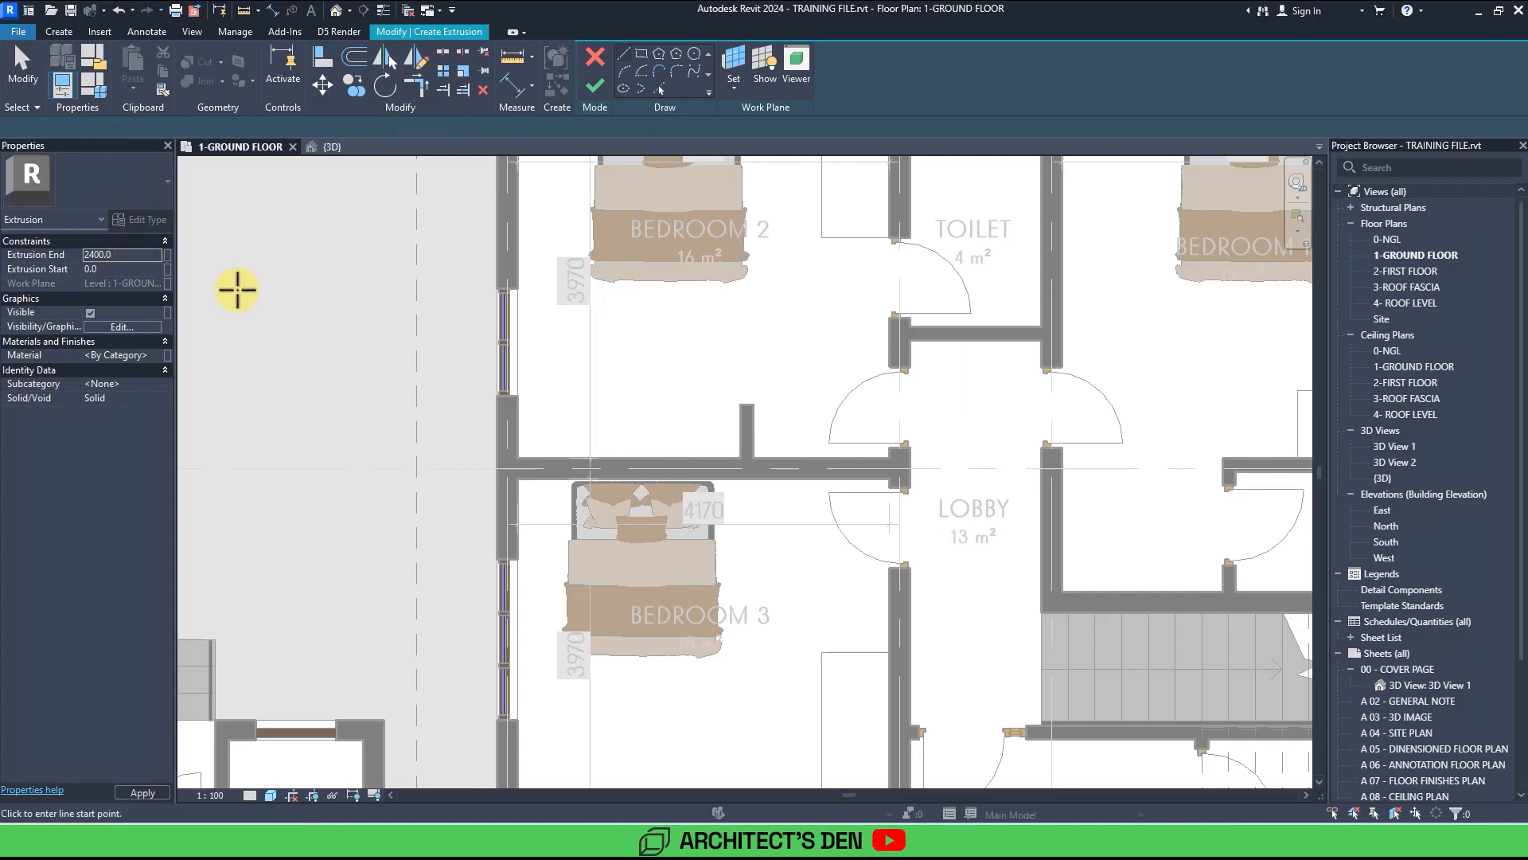
Sketch a 600 mm deep rectangle along Bedroom 2's bottom wall and finish the extrusion.
{"action": "left_click", "coordinate": [738, 455]}
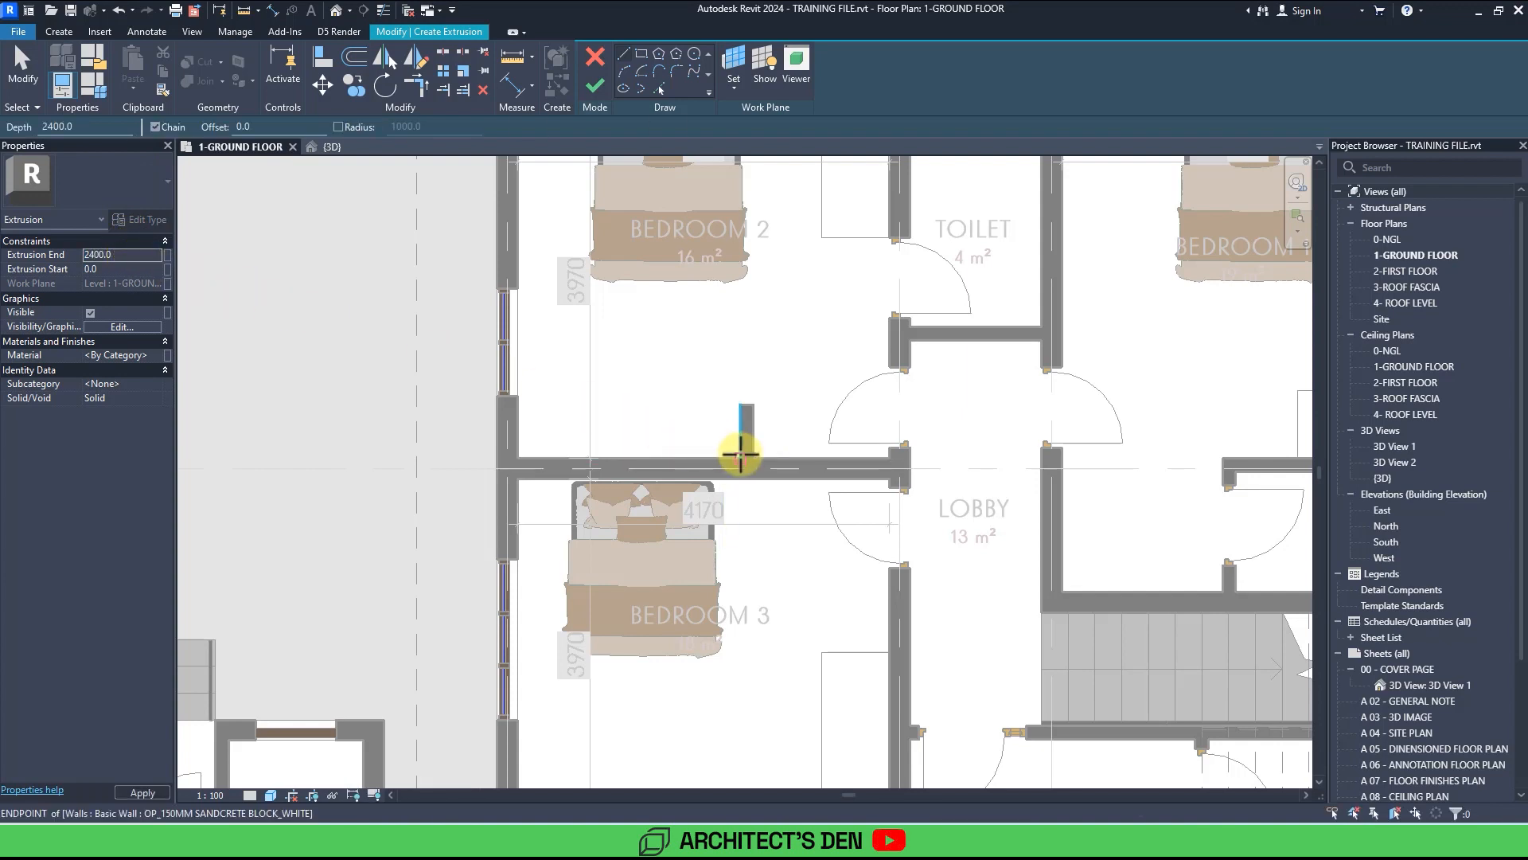
{"action": "left_click", "coordinate": [738, 405]}
{"action": "left_click", "coordinate": [518, 404]}
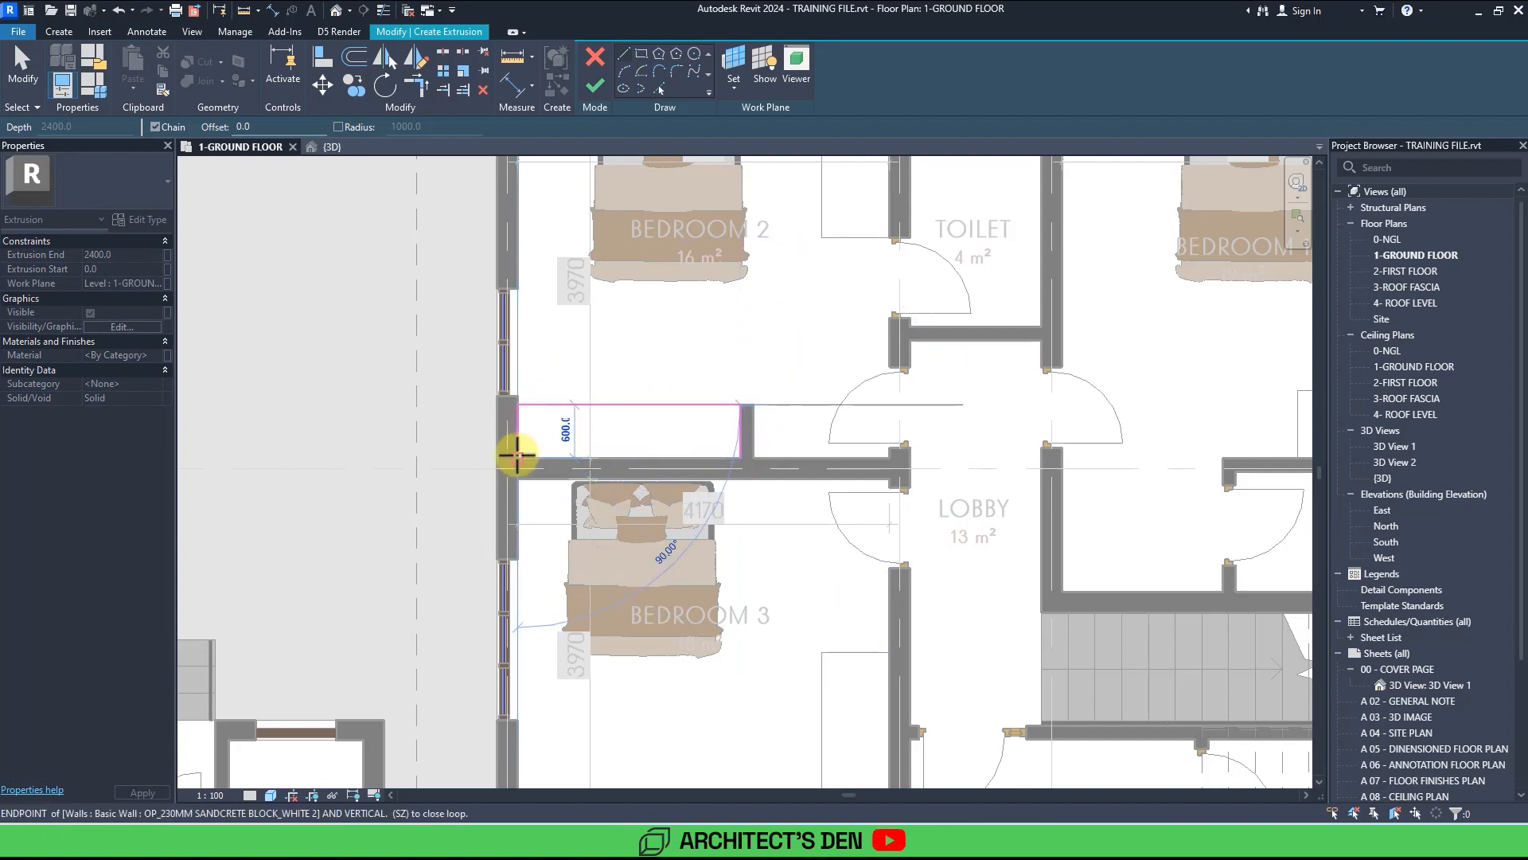
{"action": "left_click", "coordinate": [518, 457]}
{"action": "left_click", "coordinate": [739, 457]}
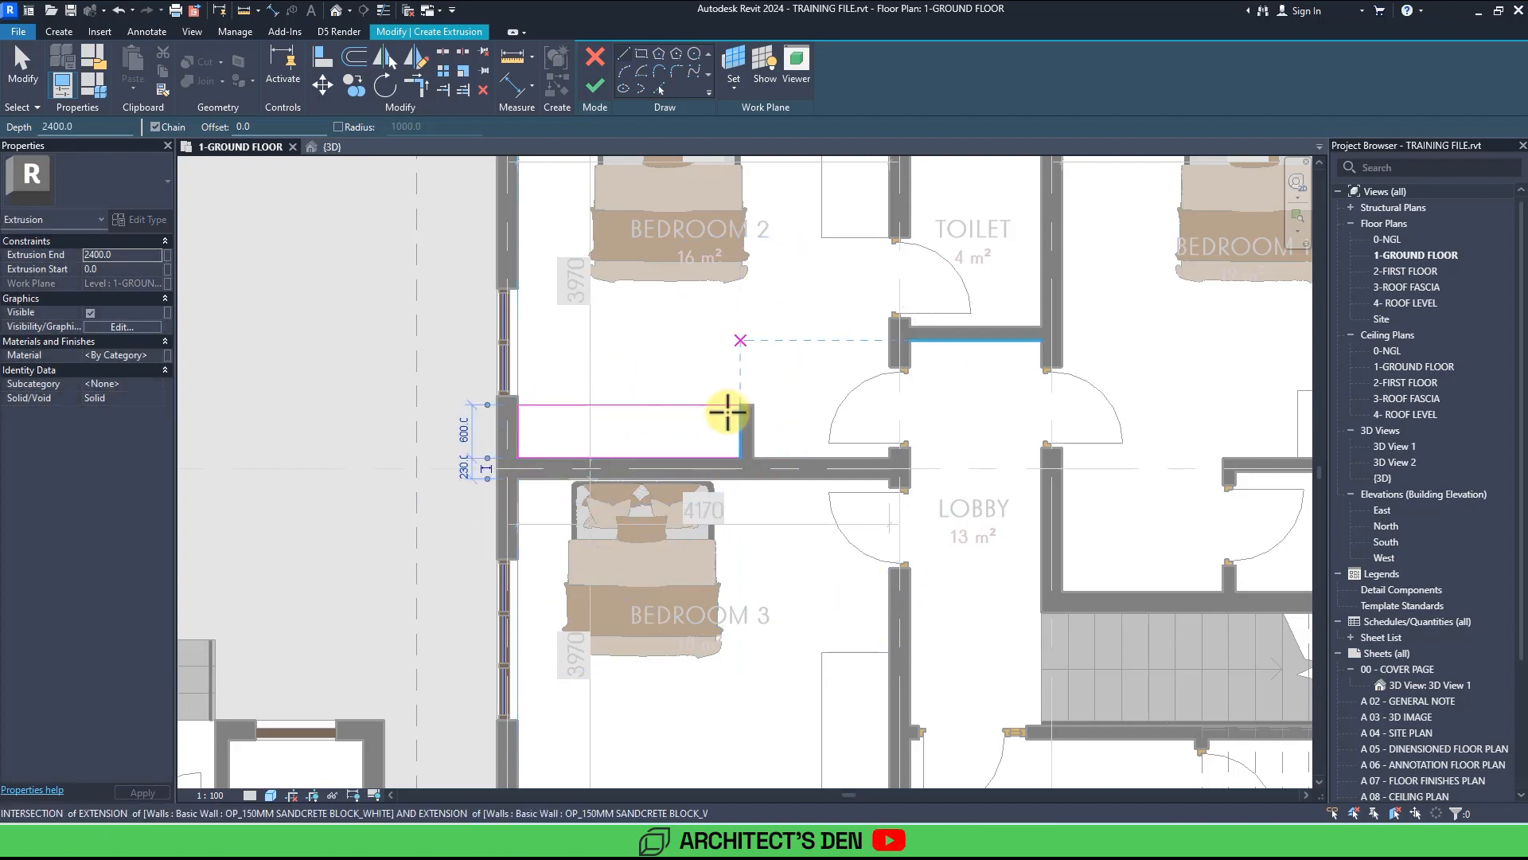
{"action": "left_click", "coordinate": [595, 85]}
{"action": "key", "text": "Escape"}
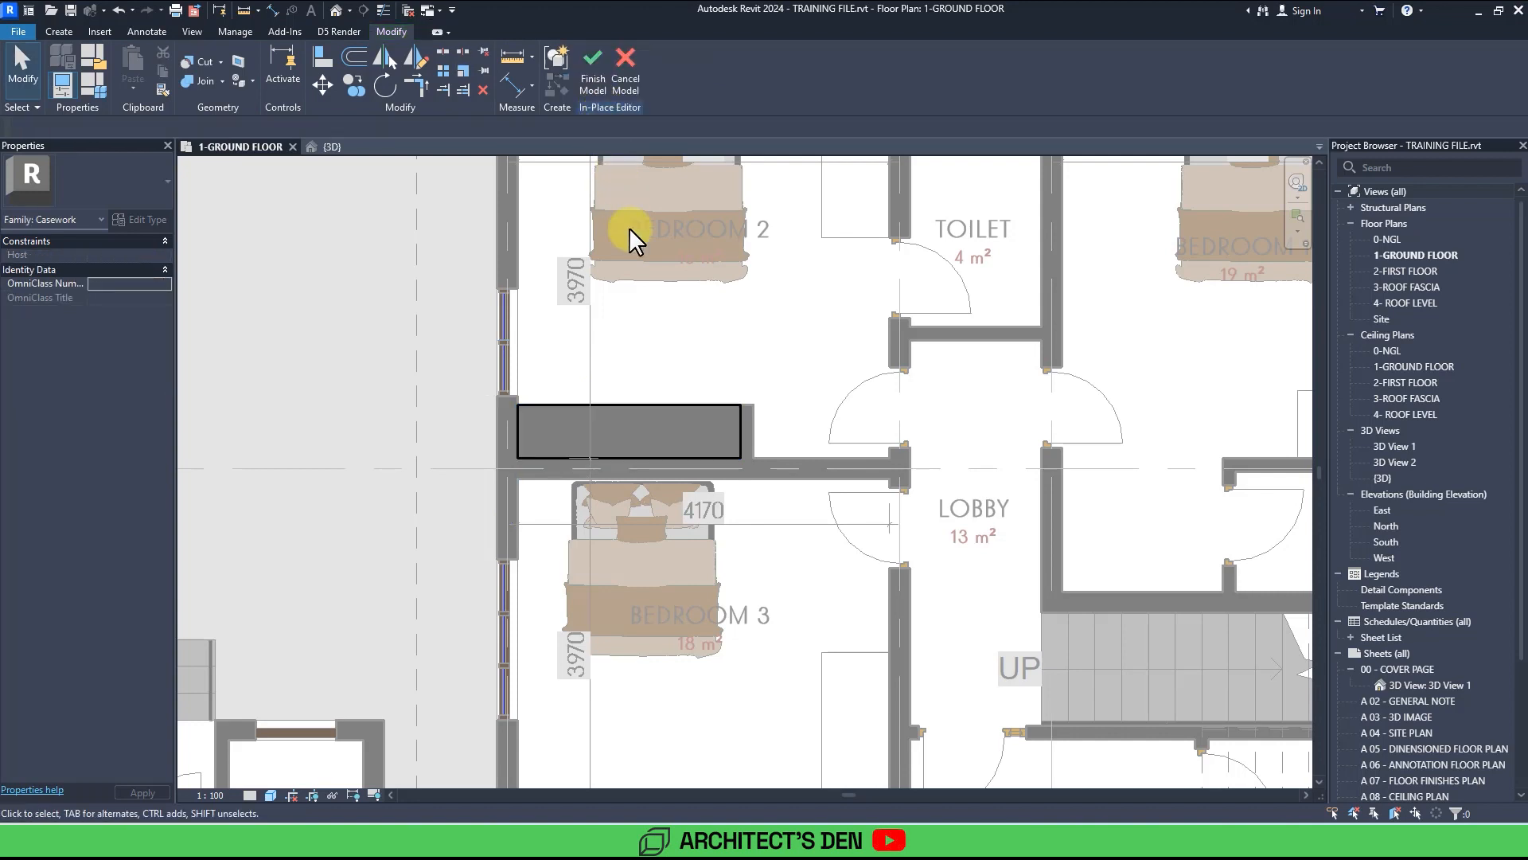
Assign the Message - Cab Doors material to the extrusion, using its render appearance.
{"action": "left_click", "coordinate": [672, 404]}
{"action": "left_click", "coordinate": [150, 355]}
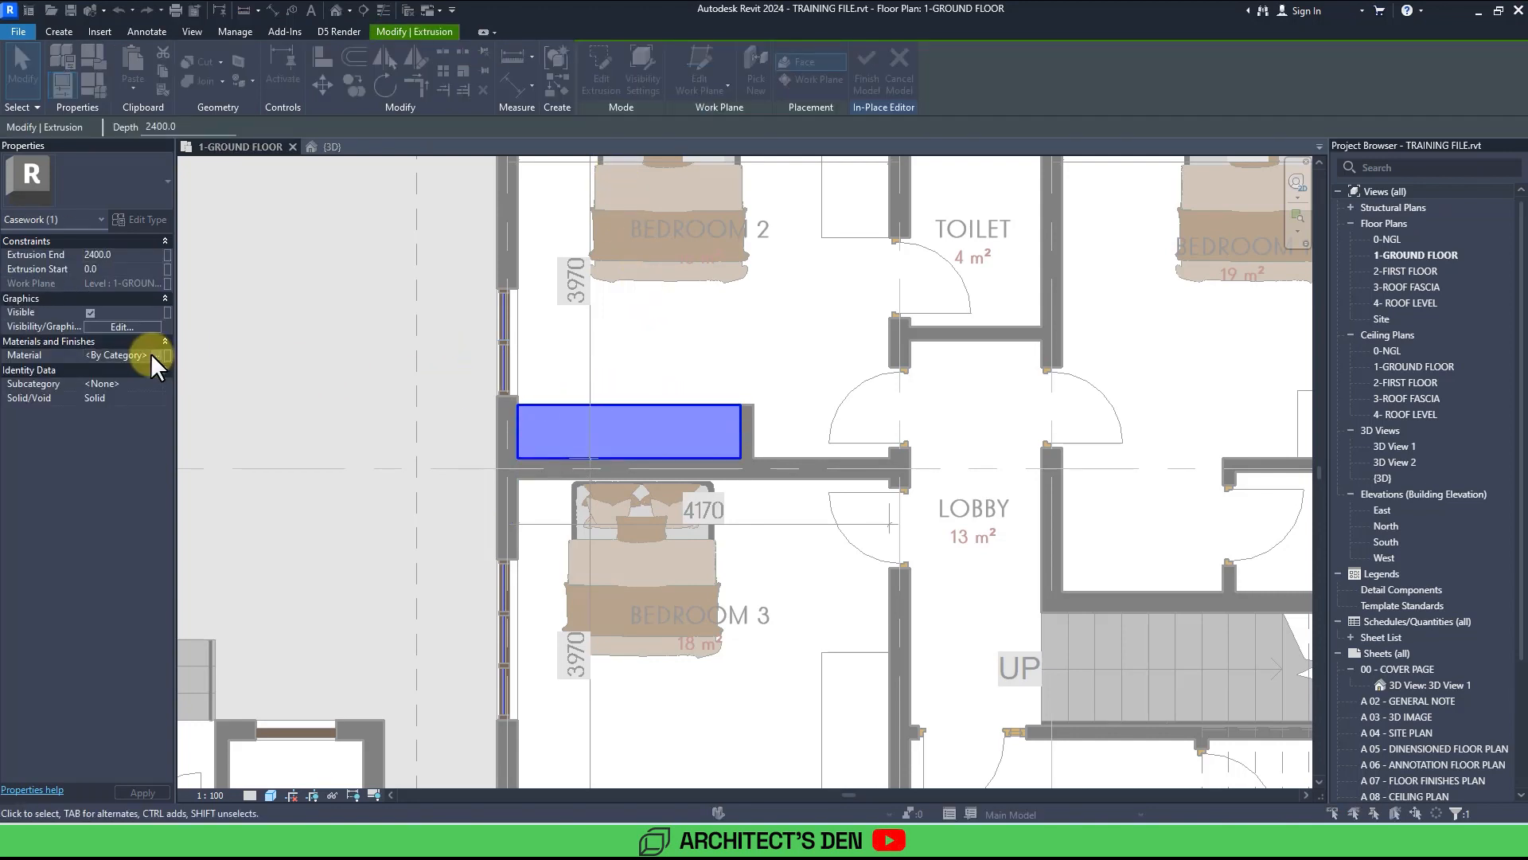
{"action": "left_click", "coordinate": [150, 355]}
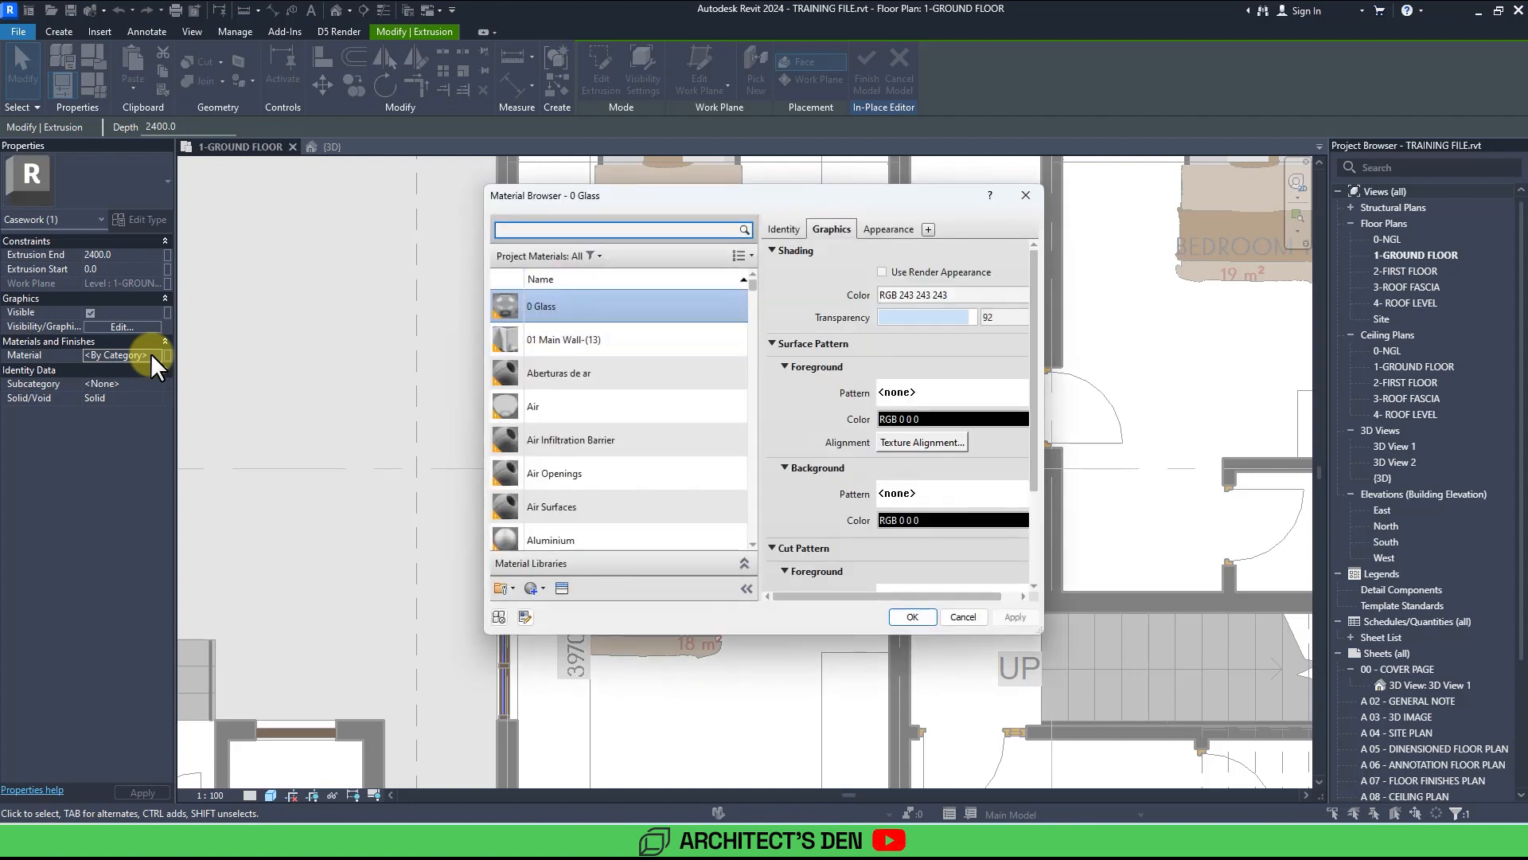
{"action": "scroll", "coordinate": [579, 450], "scroll_direction": "down", "scroll_amount": 10}
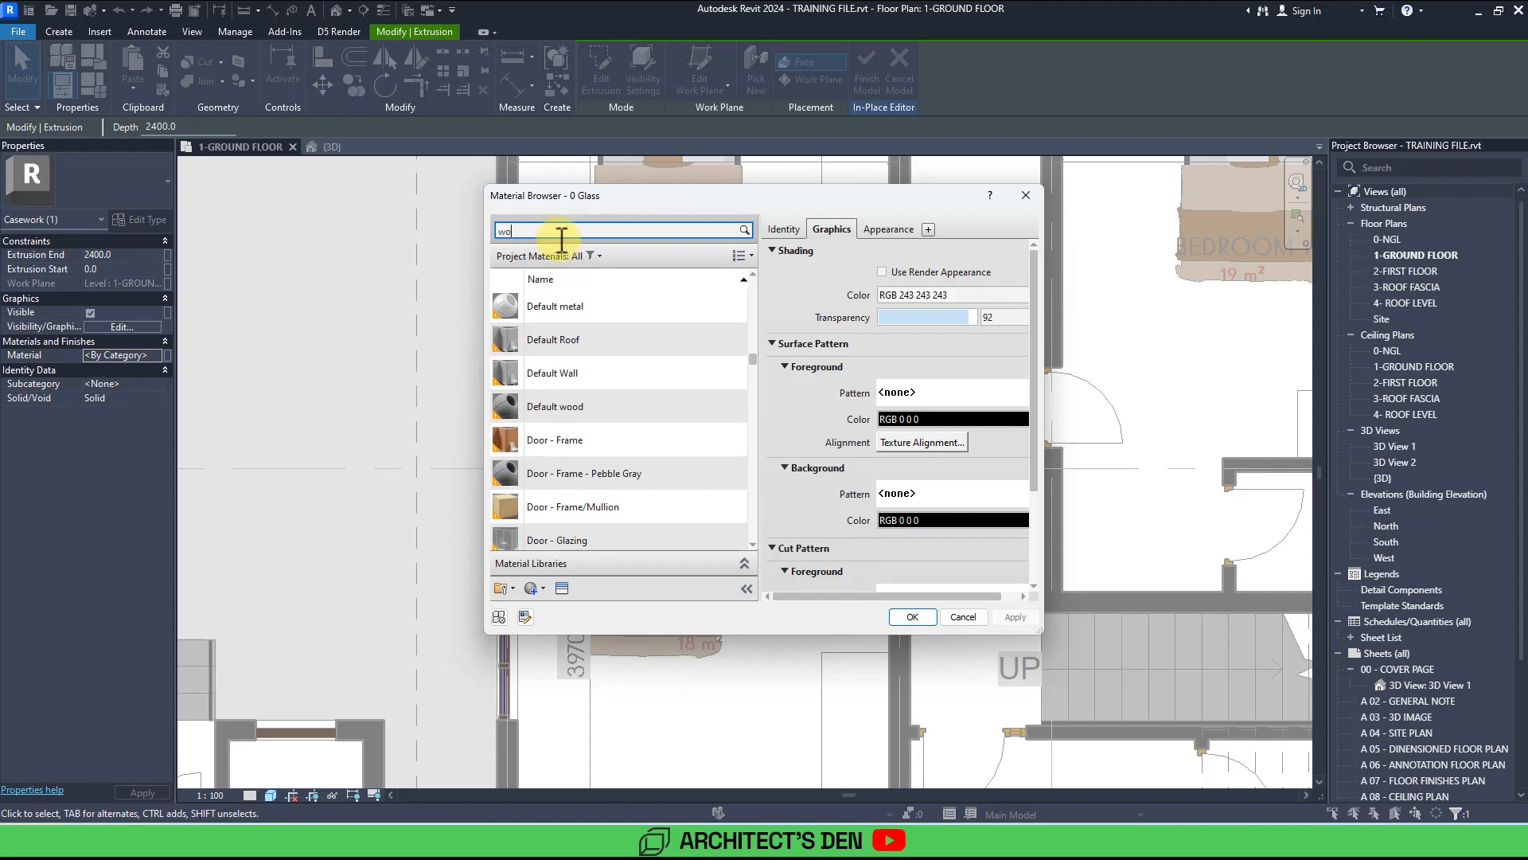
{"action": "type", "text": "woo"}
{"action": "left_click", "coordinate": [557, 237]}
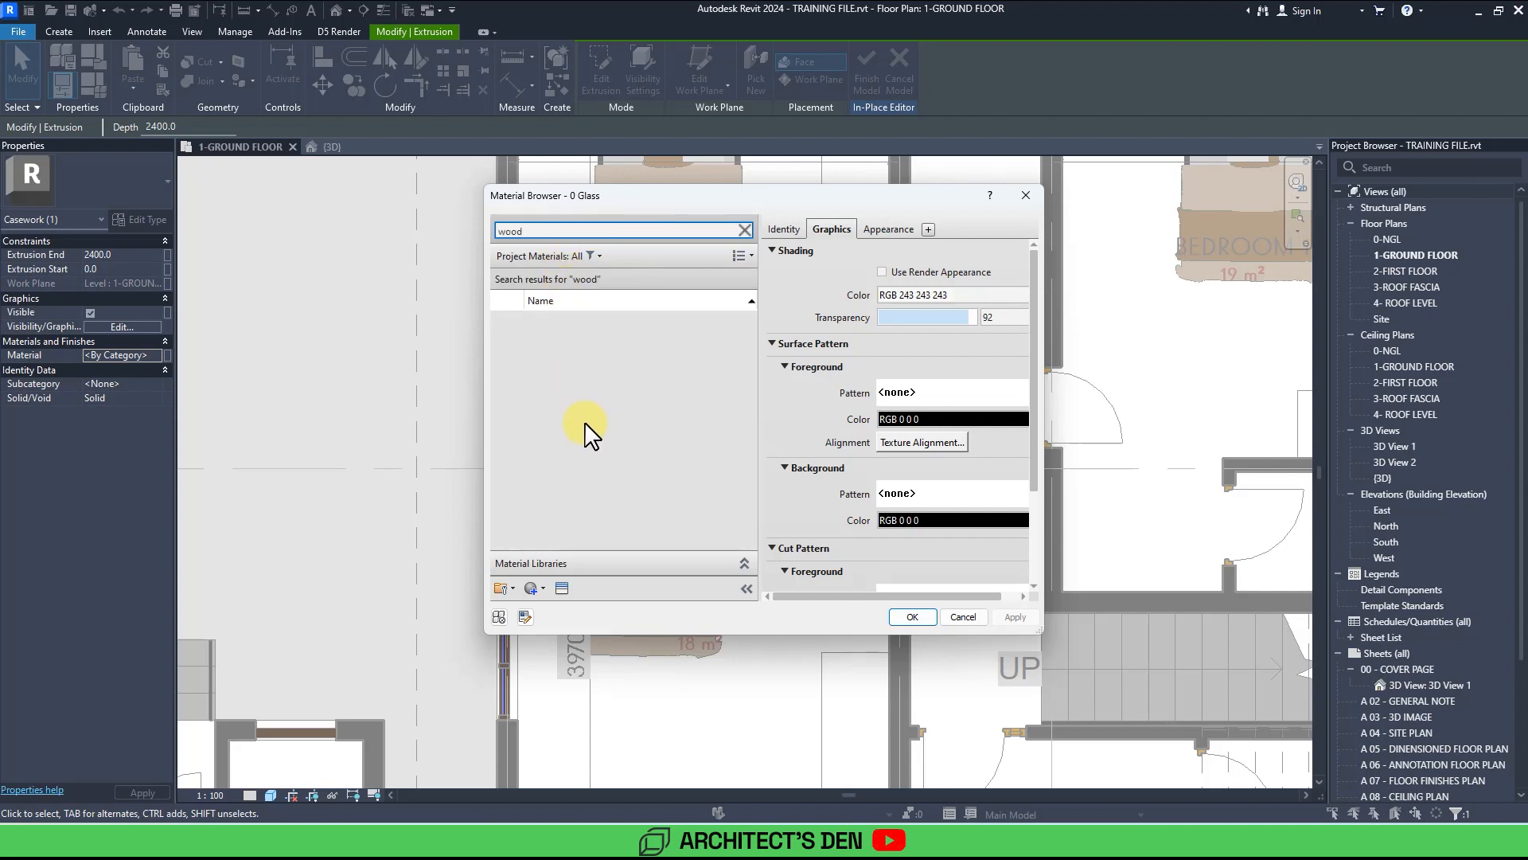
{"action": "left_click", "coordinate": [568, 488]}
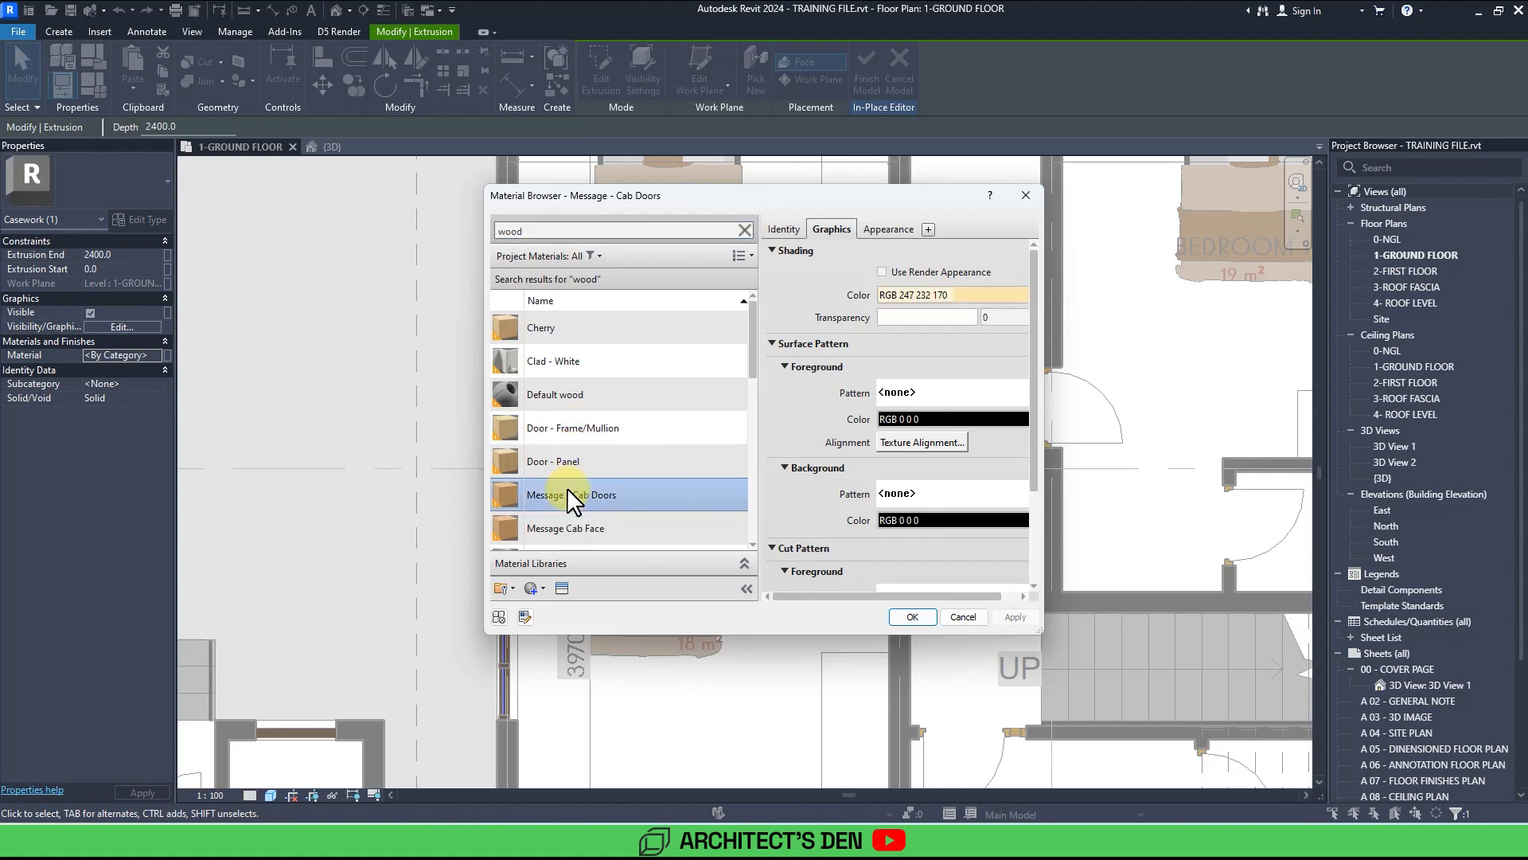
{"action": "left_click", "coordinate": [882, 272]}
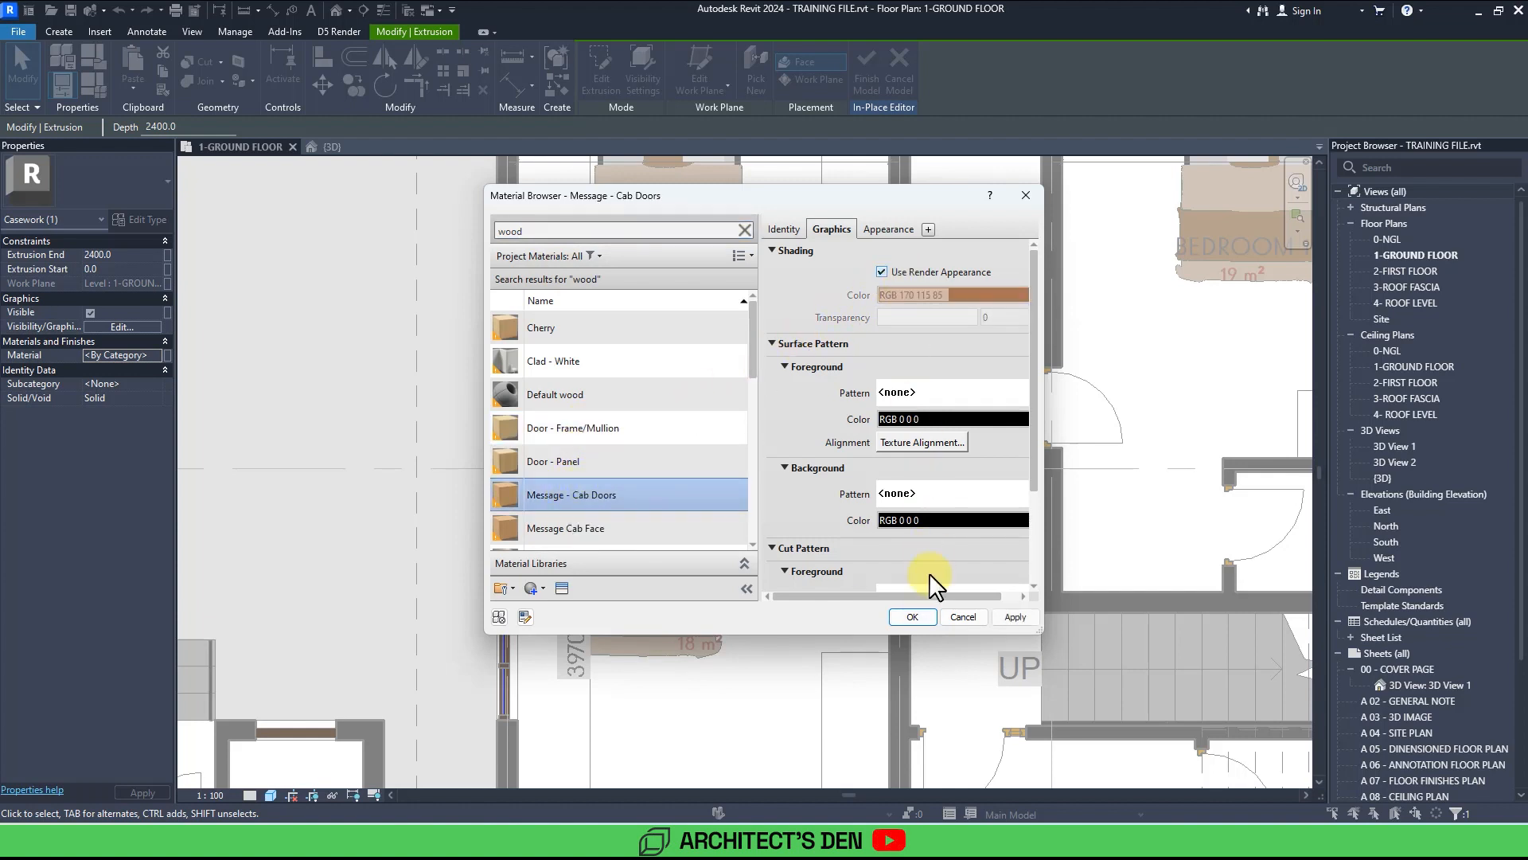
{"action": "left_click", "coordinate": [932, 615]}
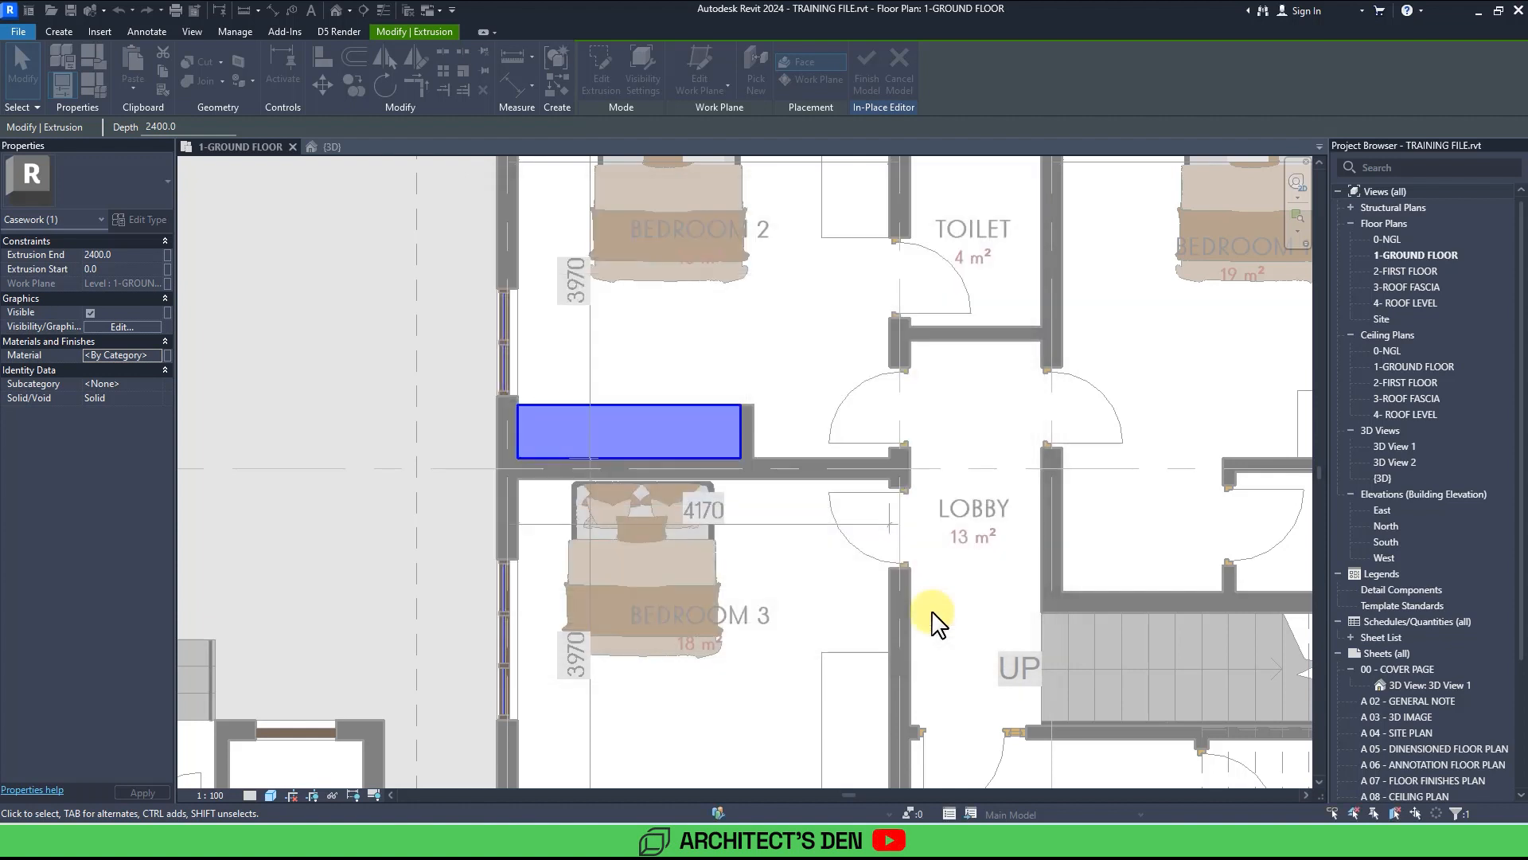
Finish the in-place wardrobe model.
{"action": "left_click", "coordinate": [654, 377]}
{"action": "scroll", "coordinate": [654, 378], "scroll_direction": "down", "scroll_amount": 3}
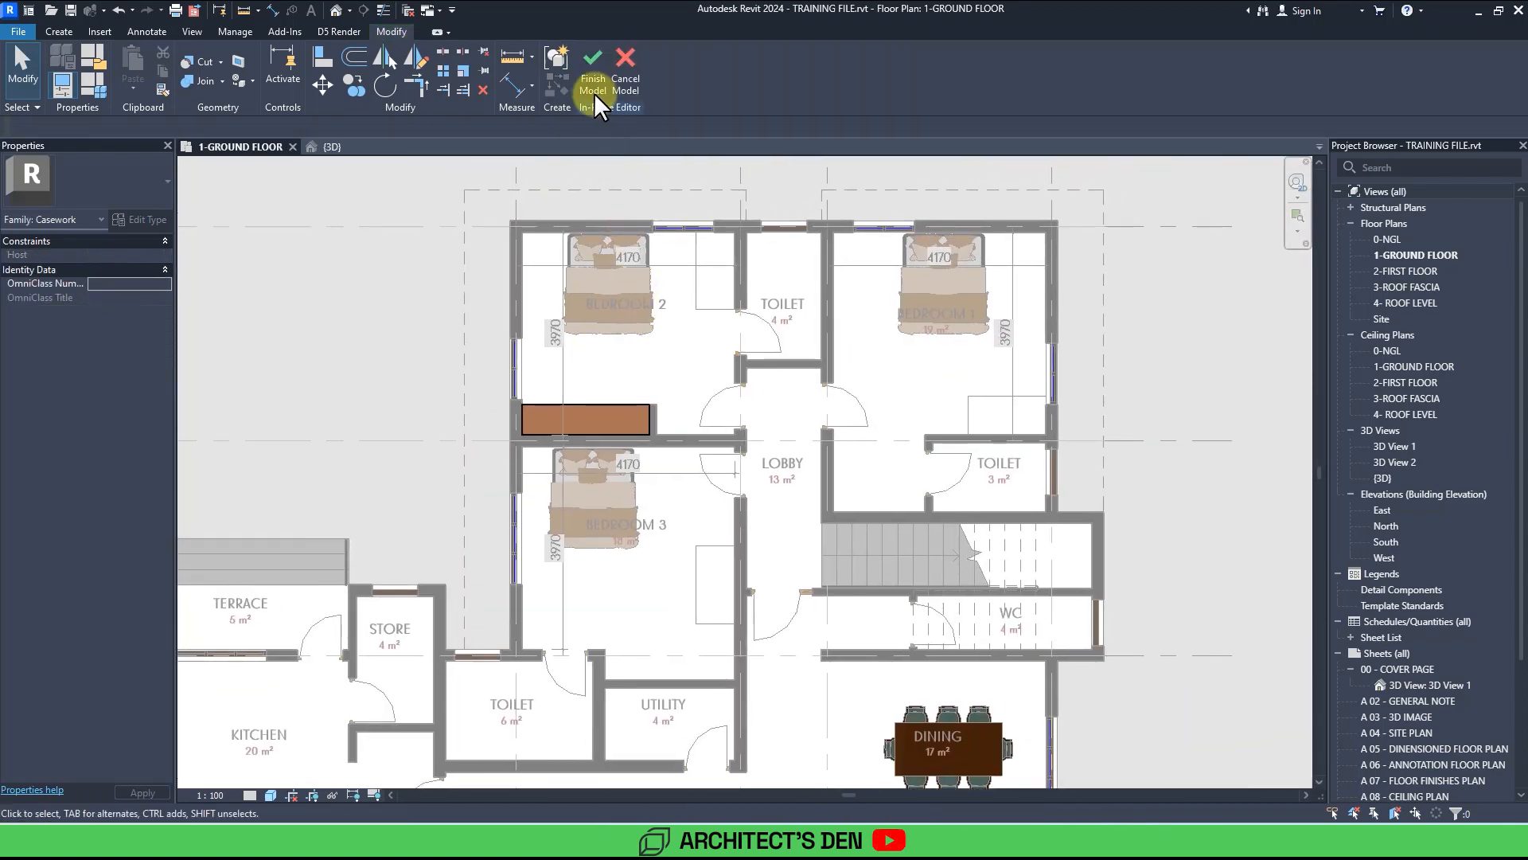
{"action": "left_click", "coordinate": [591, 84]}
Copy the wardrobe into the lobby along the utility room's top wall.
{"action": "scroll", "coordinate": [614, 383], "scroll_direction": "up", "scroll_amount": 4}
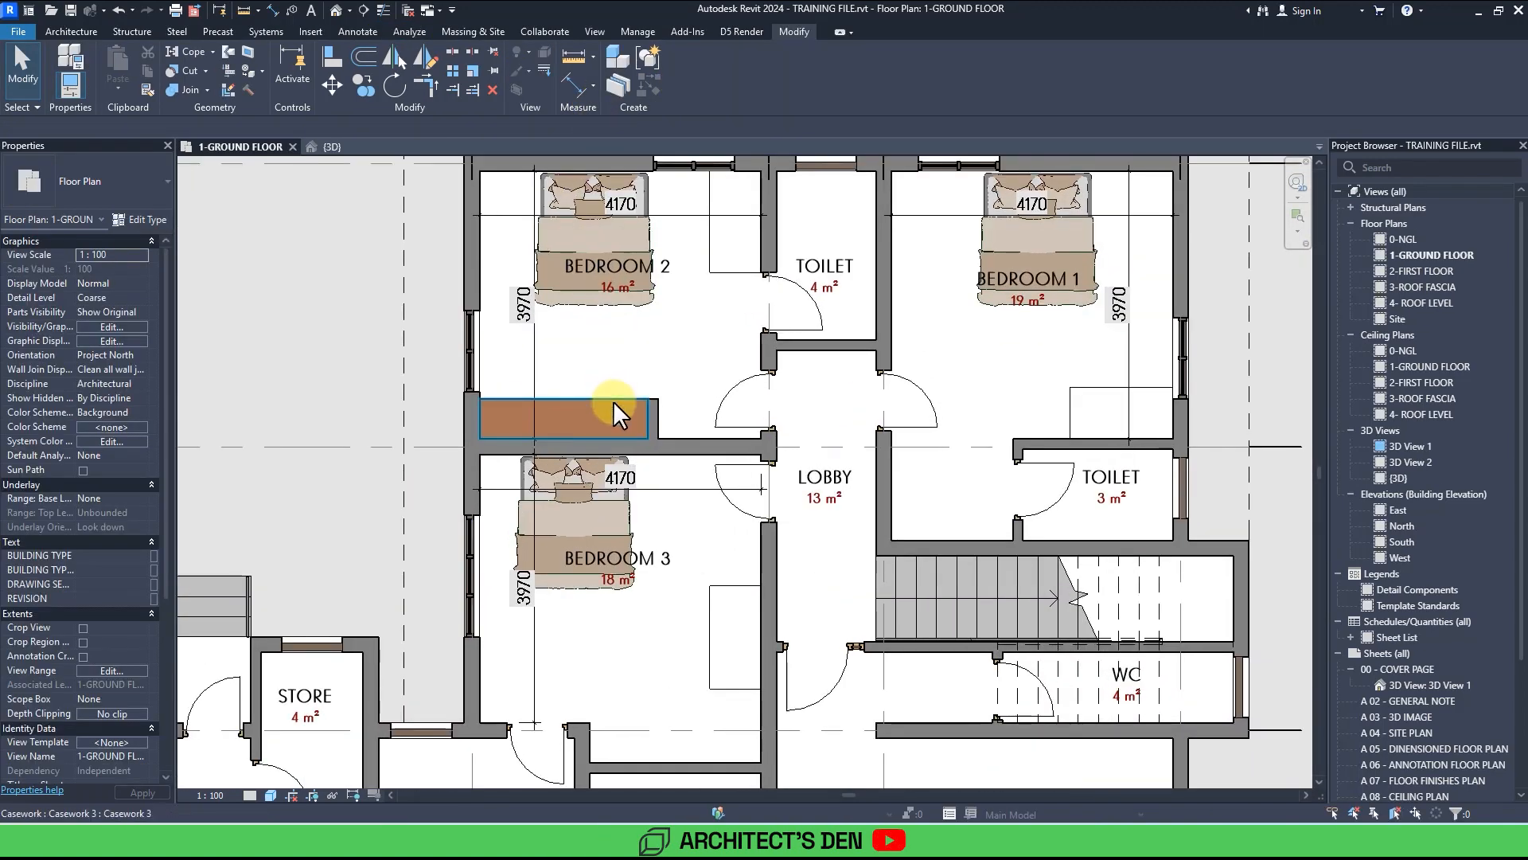
{"action": "left_click", "coordinate": [613, 400]}
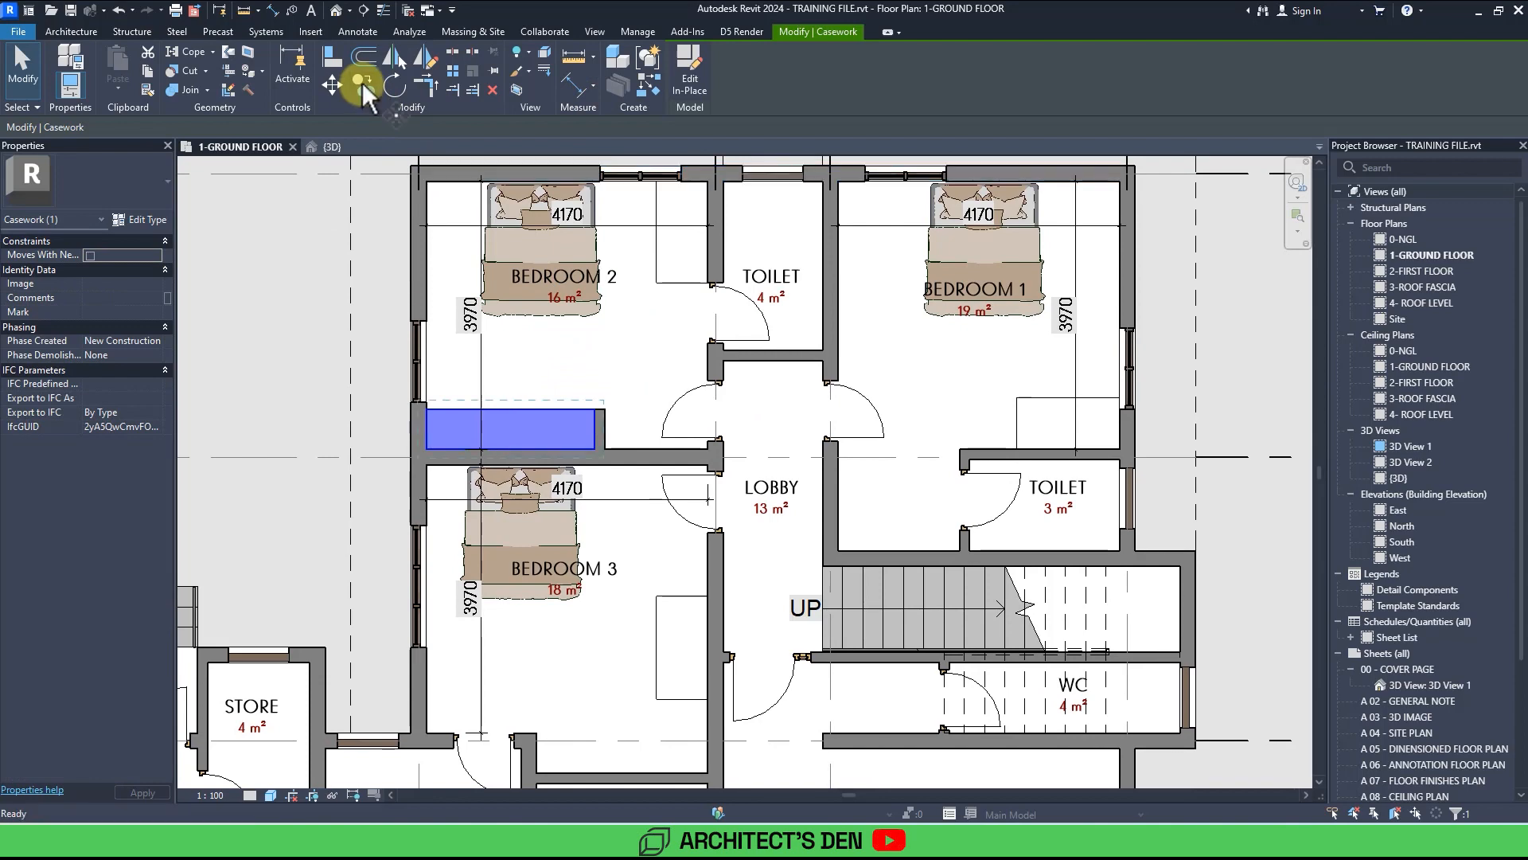
{"action": "left_click", "coordinate": [362, 83]}
{"action": "left_click", "coordinate": [424, 411]}
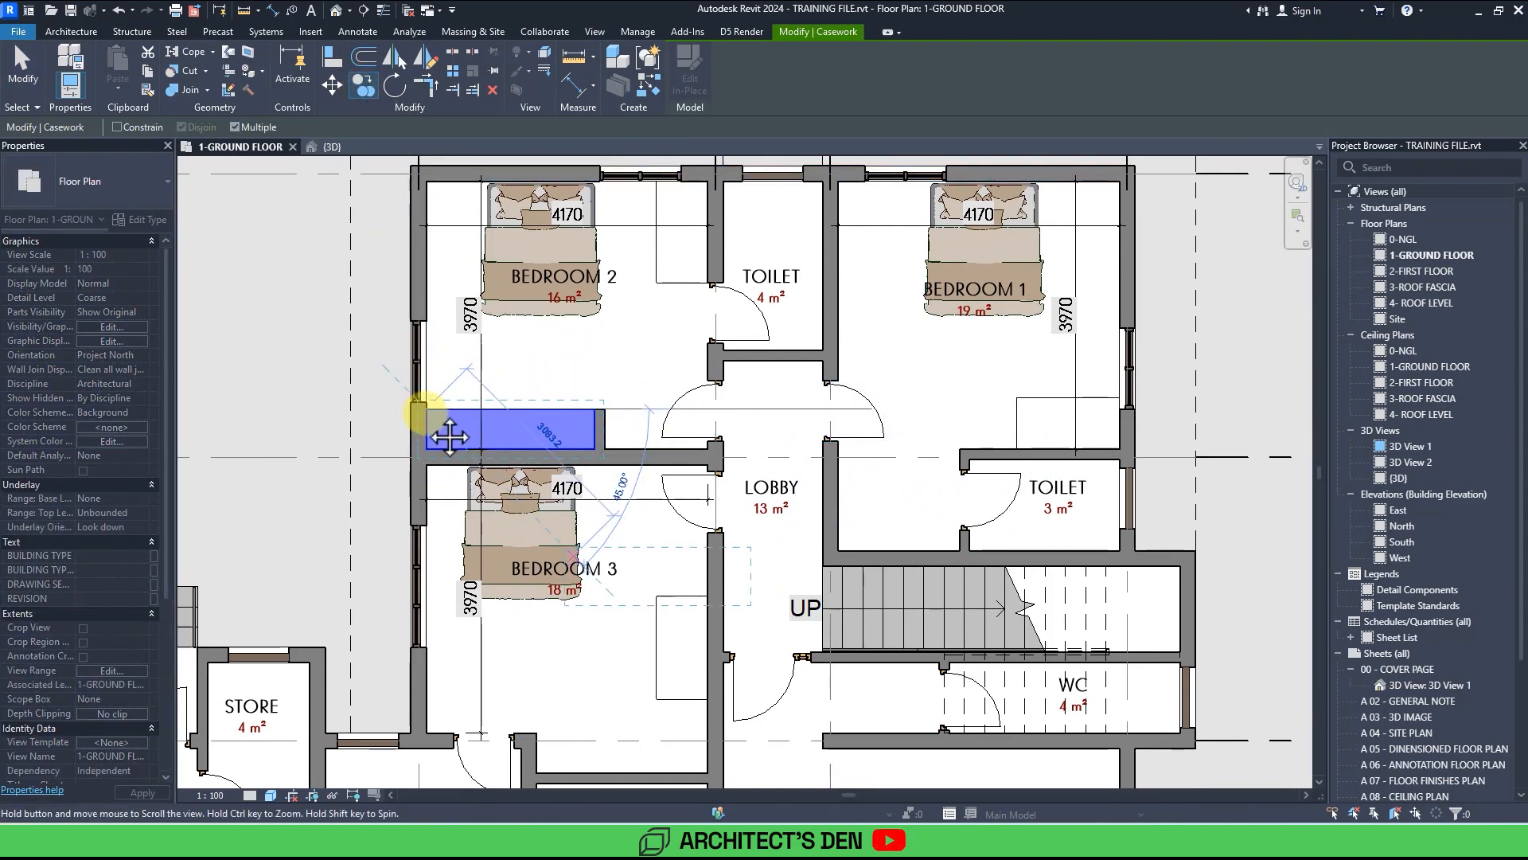
{"action": "middle_click_drag", "start_coordinate": [449, 436], "coordinate": [475, 248]}
{"action": "left_click", "coordinate": [561, 546]}
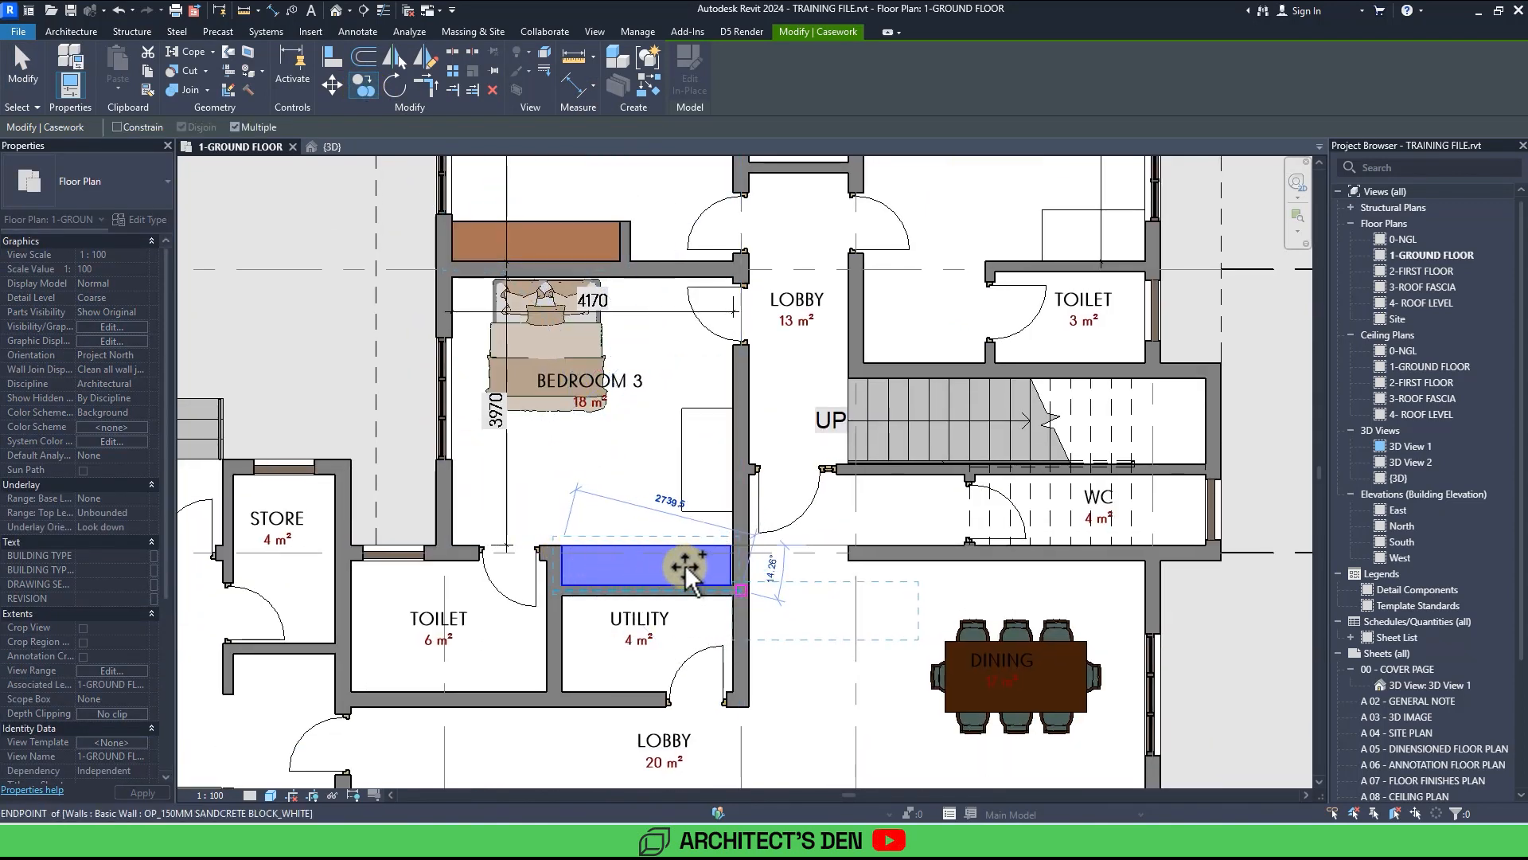
{"action": "key", "text": "Escape"}
{"action": "key", "text": "Escape"}
Edit the copied wardrobe's in-place model and finish it again.
{"action": "double_click", "coordinate": [730, 571]}
{"action": "scroll", "coordinate": [730, 569], "scroll_direction": "up", "scroll_amount": 3}
{"action": "left_click", "coordinate": [731, 568]}
{"action": "key", "text": "Escape"}
{"action": "scroll", "coordinate": [743, 563], "scroll_direction": "down", "scroll_amount": 5}
{"action": "scroll", "coordinate": [1063, 732], "scroll_direction": "down", "scroll_amount": 2}
{"action": "middle_click_drag", "start_coordinate": [1063, 740], "coordinate": [1025, 634]}
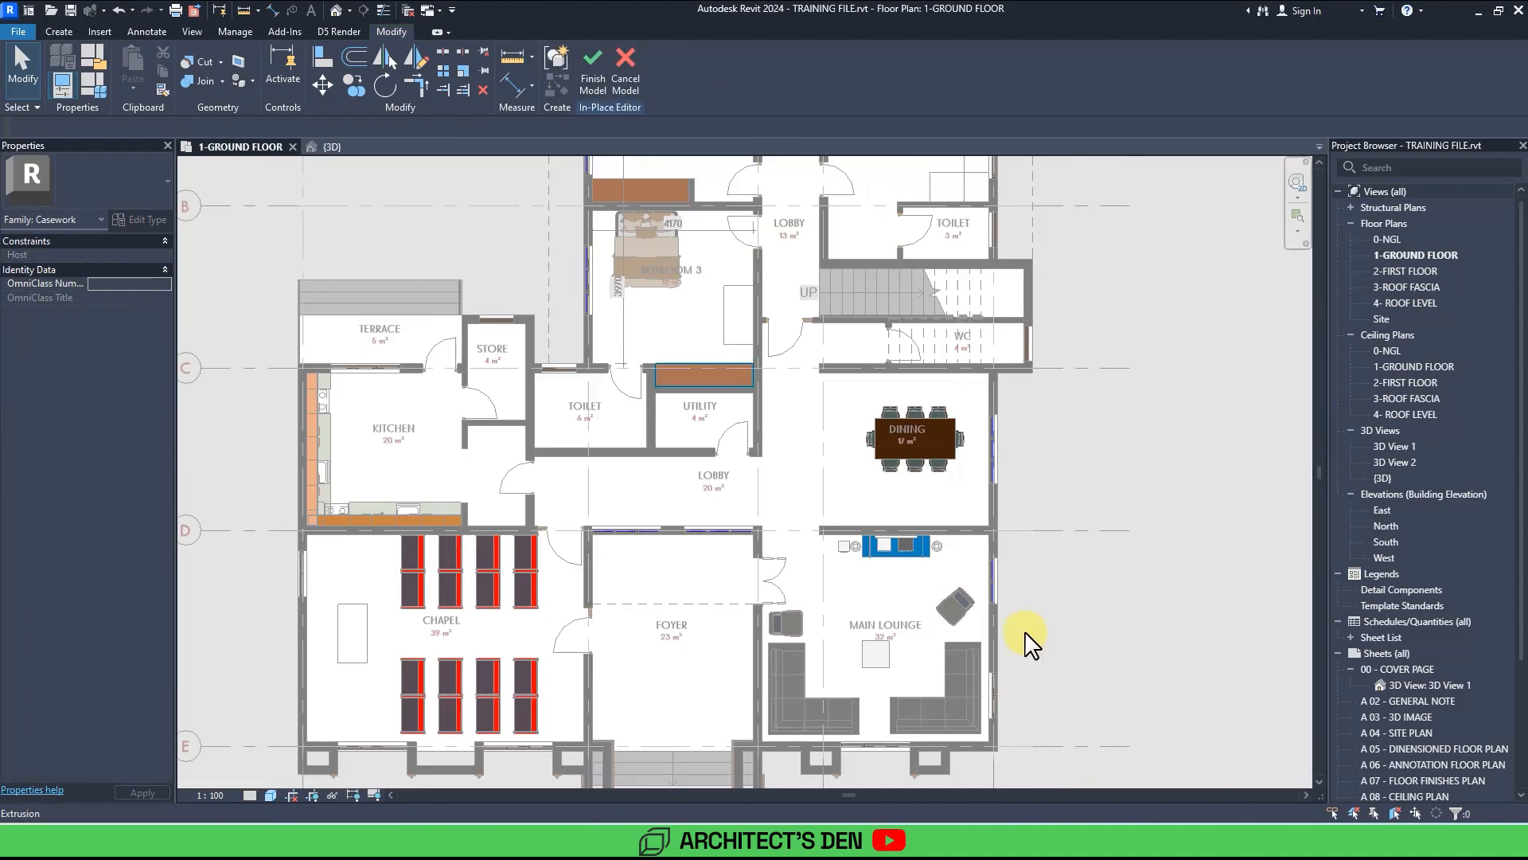
{"action": "middle_click_drag", "start_coordinate": [764, 358], "coordinate": [634, 526]}
{"action": "double_click", "coordinate": [597, 532]}
{"action": "left_click", "coordinate": [599, 81]}
{"action": "left_click", "coordinate": [597, 79]}
{"action": "scroll", "coordinate": [776, 383], "scroll_direction": "up", "scroll_amount": 4}
{"action": "key", "text": "a"}
{"action": "key", "text": "l"}
{"action": "left_click", "coordinate": [776, 354]}
{"action": "left_click", "coordinate": [768, 370]}
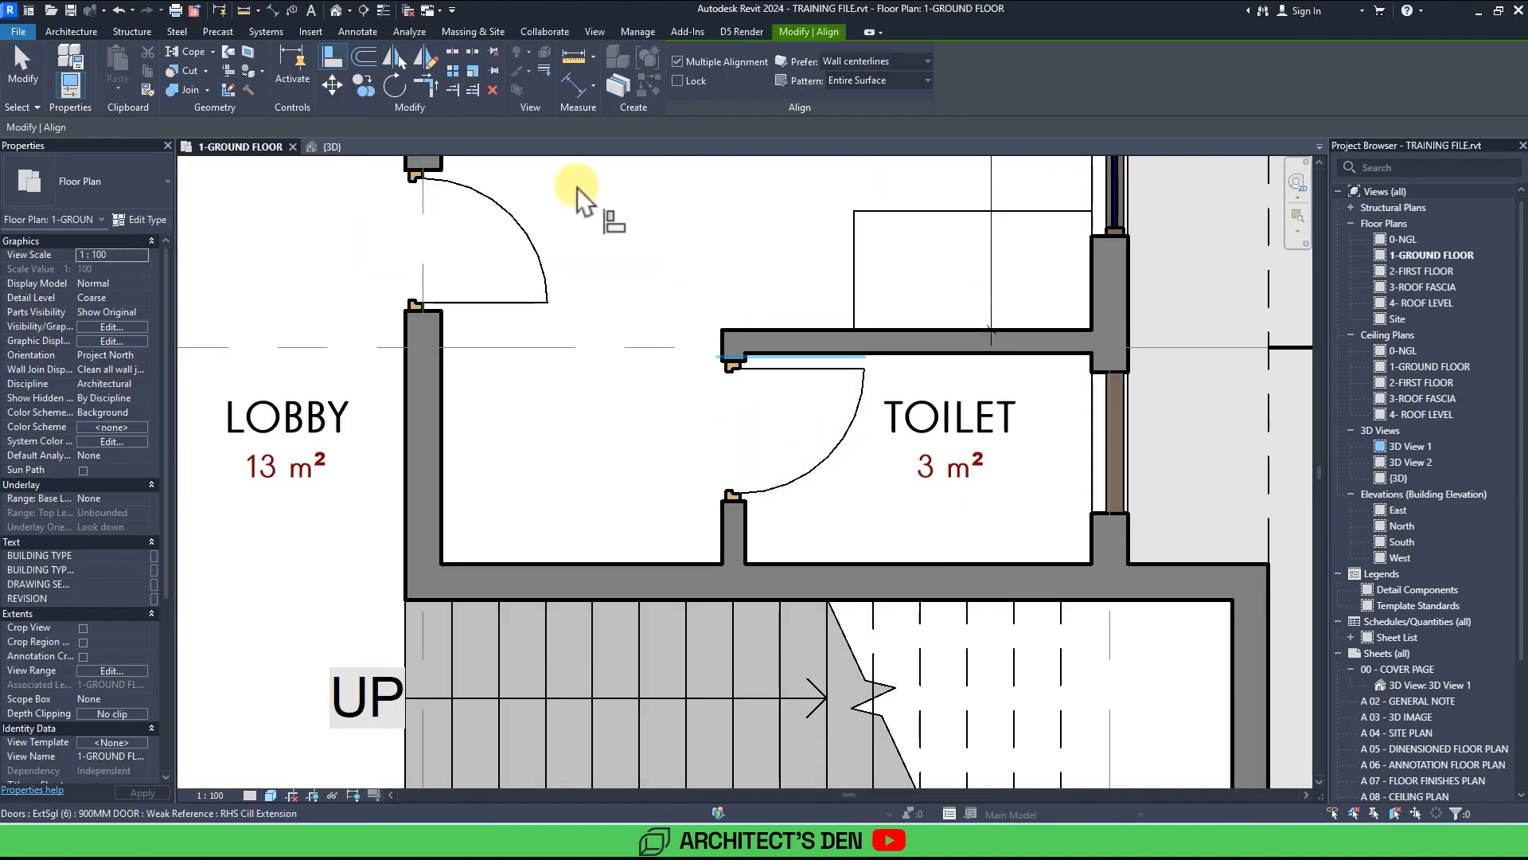
{"action": "key", "text": "Escape"}
{"action": "key", "text": "Escape"}
Copy a wardrobe into the lobby against the stair wall beside the toilet.
{"action": "scroll", "coordinate": [1027, 198], "scroll_direction": "down", "scroll_amount": 4}
{"action": "left_click", "coordinate": [491, 591]}
{"action": "key", "text": "c"}
{"action": "key", "text": "o"}
{"action": "left_click", "coordinate": [587, 589]}
{"action": "middle_click_drag", "start_coordinate": [881, 385], "coordinate": [852, 516]}
{"action": "left_click", "coordinate": [848, 514]}
{"action": "left_click_drag", "start_coordinate": [643, 535], "coordinate": [702, 536]}
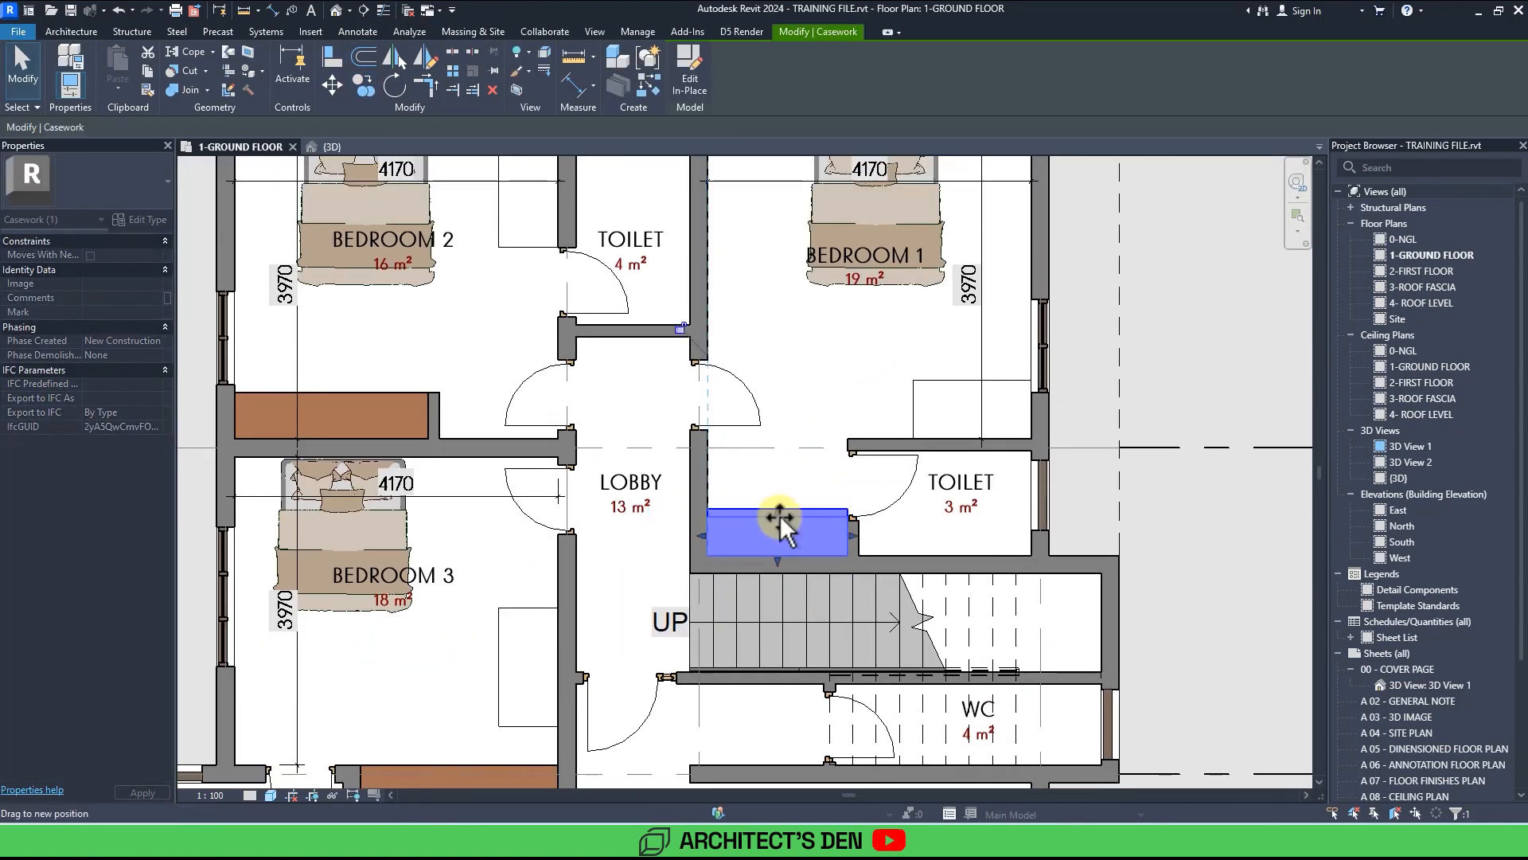
Rotate a copy of the lobby wardrobe 90° and position it to form an L-shaped unit.
{"action": "scroll", "coordinate": [764, 515], "scroll_direction": "up", "scroll_amount": 2}
{"action": "key", "text": "r"}
{"action": "key", "text": "o"}
{"action": "left_click", "coordinate": [176, 129]}
{"action": "left_click", "coordinate": [965, 557]}
{"action": "left_click", "coordinate": [791, 430]}
{"action": "left_click_drag", "start_coordinate": [803, 529], "coordinate": [724, 446]}
{"action": "left_click_drag", "start_coordinate": [714, 356], "coordinate": [718, 416]}
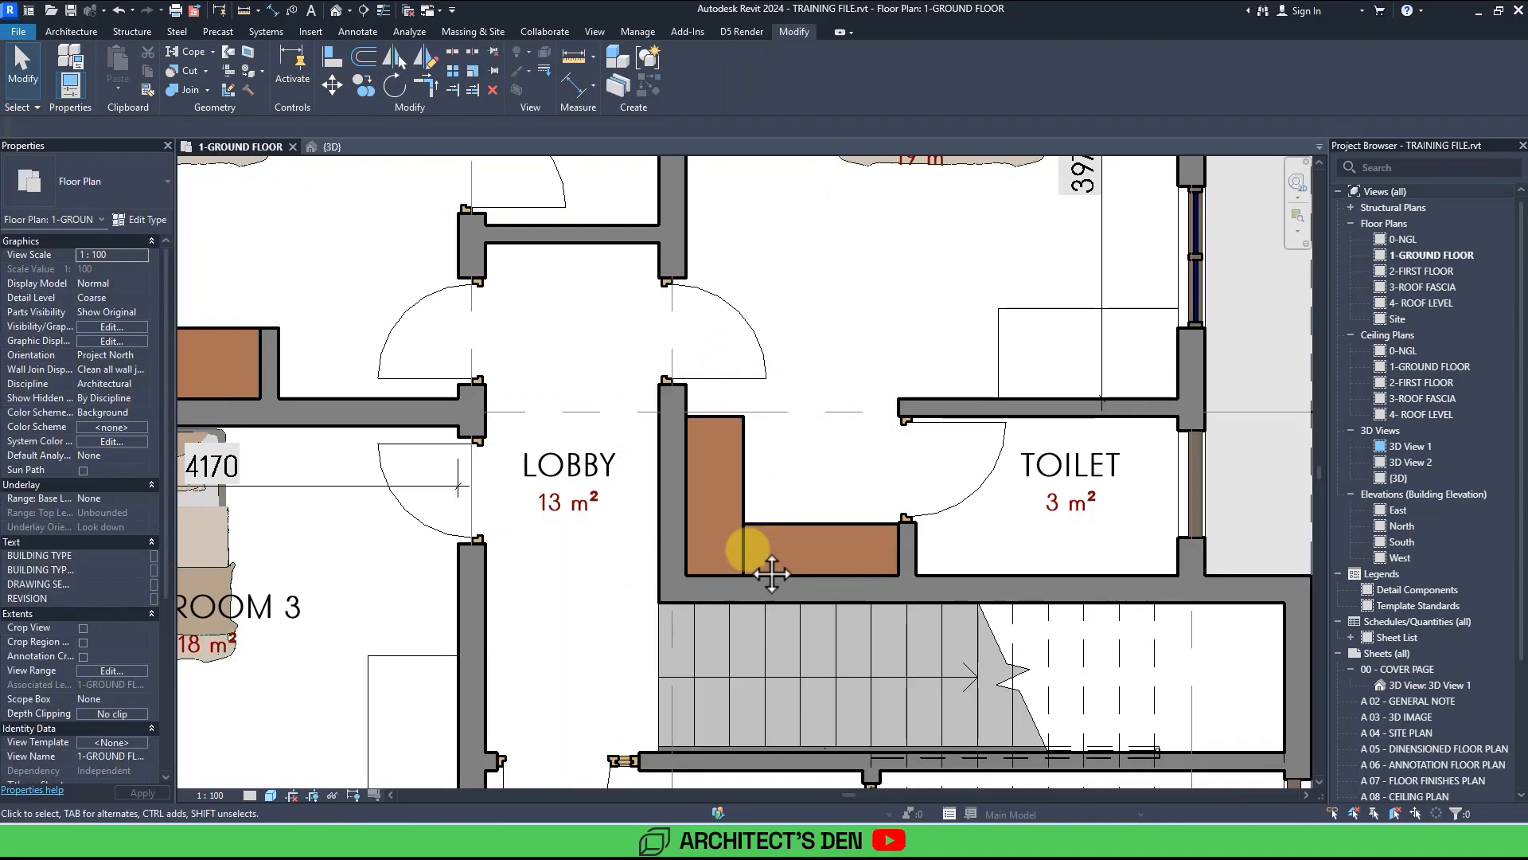
{"action": "middle_click_drag", "start_coordinate": [771, 573], "coordinate": [711, 643]}
{"action": "key", "text": "w"}
{"action": "key", "text": "a"}
{"action": "left_click", "coordinate": [684, 476]}
{"action": "left_click", "coordinate": [625, 476]}
{"action": "key", "text": "Escape"}
{"action": "key", "text": "Escape"}
Place two Chair_Lounge_Reed lounge chairs in the foyer, rotated against the wall shared with the lobby.
{"action": "scroll", "coordinate": [652, 492], "scroll_direction": "down", "scroll_amount": 6}
{"action": "middle_click_drag", "start_coordinate": [424, 760], "coordinate": [673, 506]}
{"action": "scroll", "coordinate": [653, 487], "scroll_direction": "down", "scroll_amount": 1}
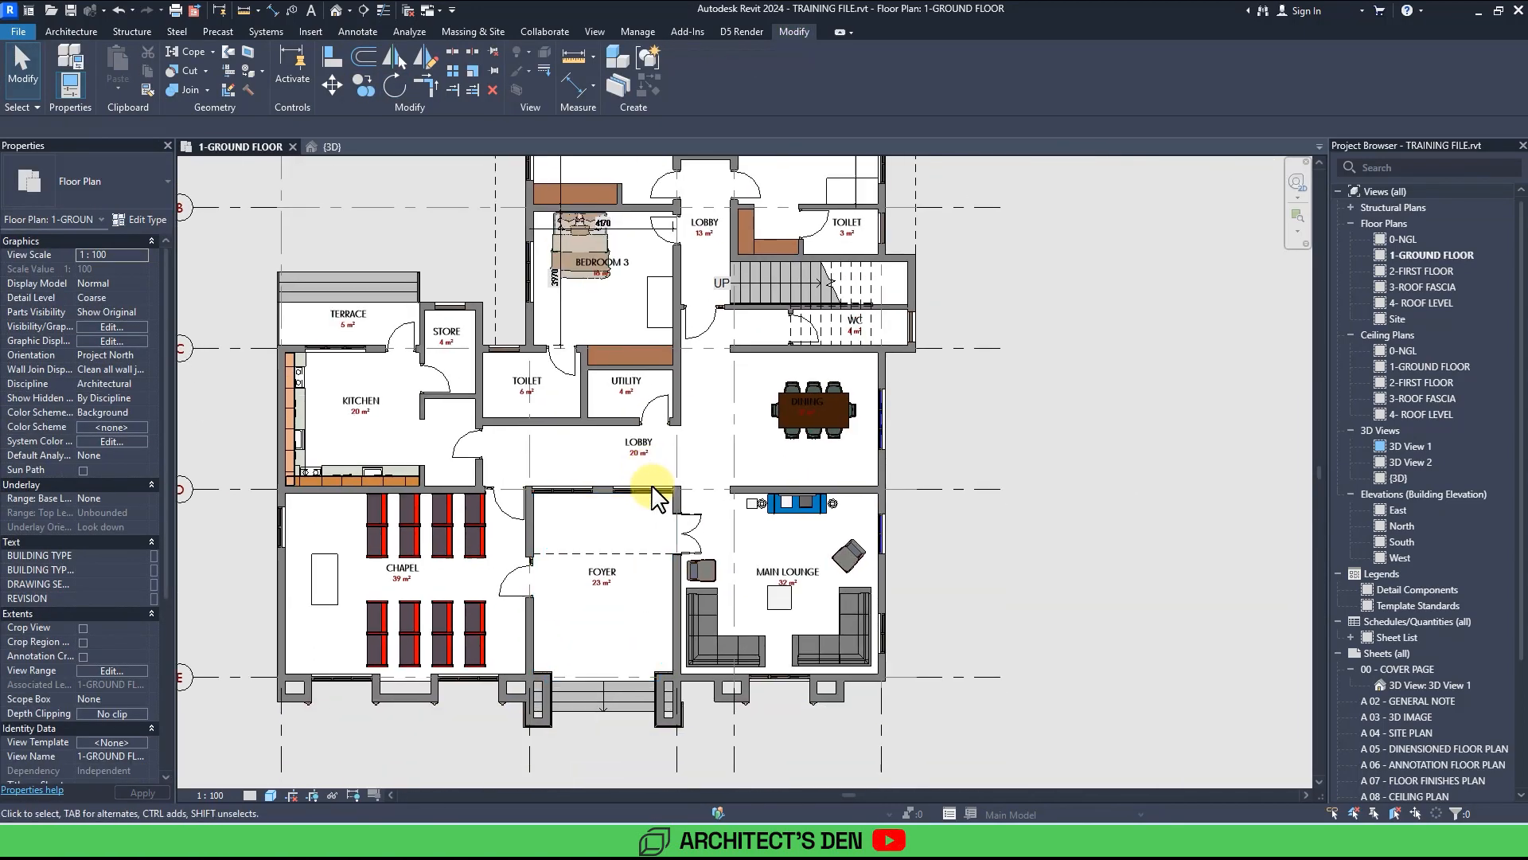
{"action": "scroll", "coordinate": [580, 543], "scroll_direction": "up", "scroll_amount": 4}
{"action": "key", "text": "c"}
{"action": "key", "text": "m"}
{"action": "left_click", "coordinate": [96, 181]}
{"action": "scroll", "coordinate": [82, 355], "scroll_direction": "up", "scroll_amount": 2}
{"action": "scroll", "coordinate": [82, 356], "scroll_direction": "down", "scroll_amount": 2}
{"action": "left_click", "coordinate": [75, 355]}
{"action": "scroll", "coordinate": [503, 484], "scroll_direction": "up", "scroll_amount": 2}
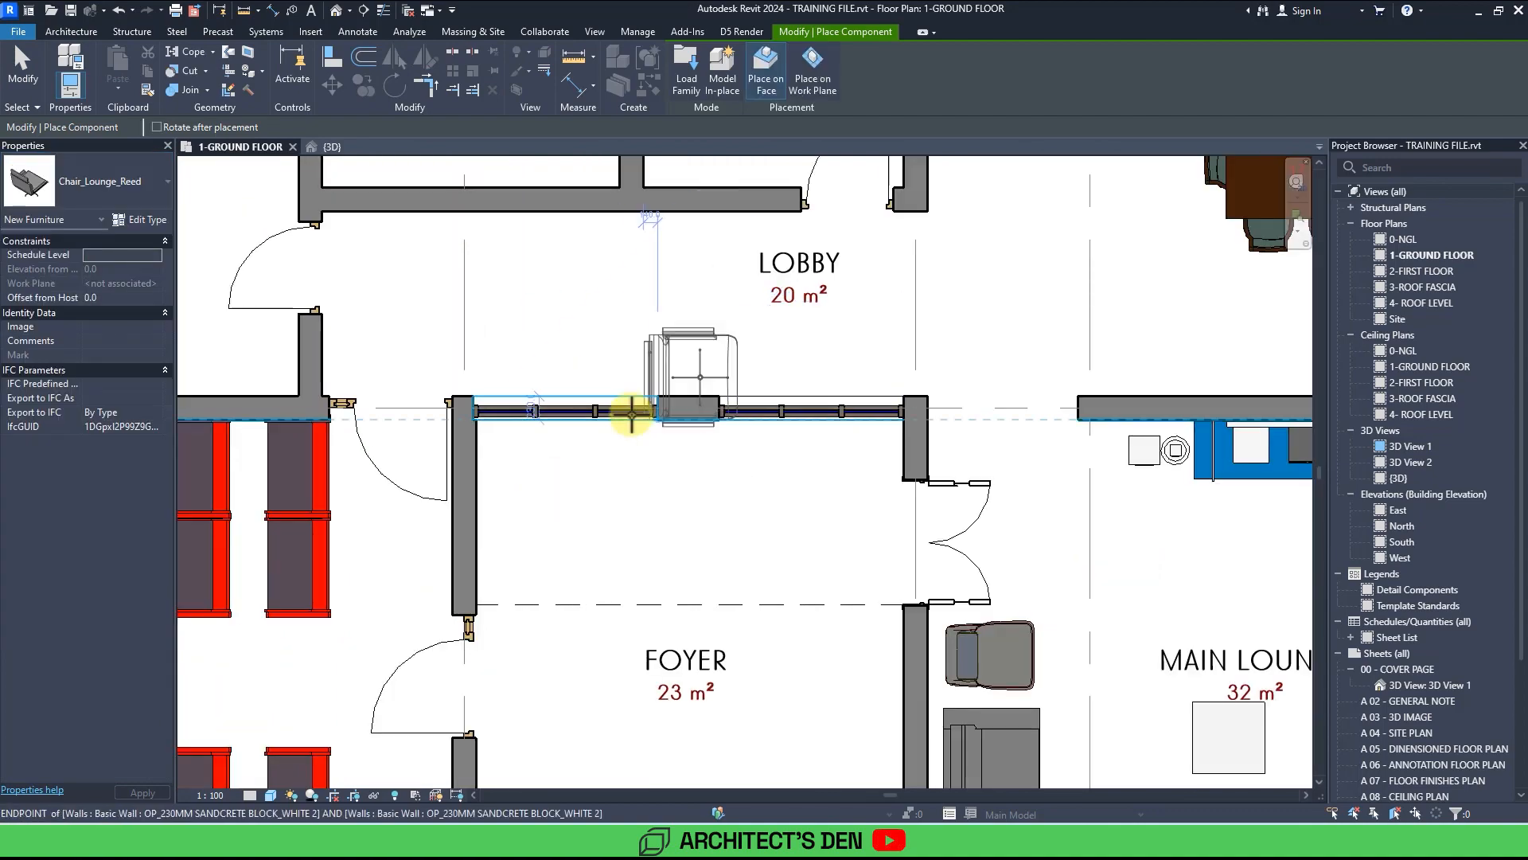
{"action": "key", "text": "space"}
{"action": "left_click", "coordinate": [547, 478]}
{"action": "key", "text": "space"}
{"action": "key", "text": "space"}
{"action": "left_click", "coordinate": [693, 484]}
{"action": "scroll", "coordinate": [716, 537], "scroll_direction": "down", "scroll_amount": 3}
{"action": "key", "text": "Escape"}
{"action": "key", "text": "Escape"}
{"action": "middle_click_drag", "start_coordinate": [780, 513], "coordinate": [689, 433]}
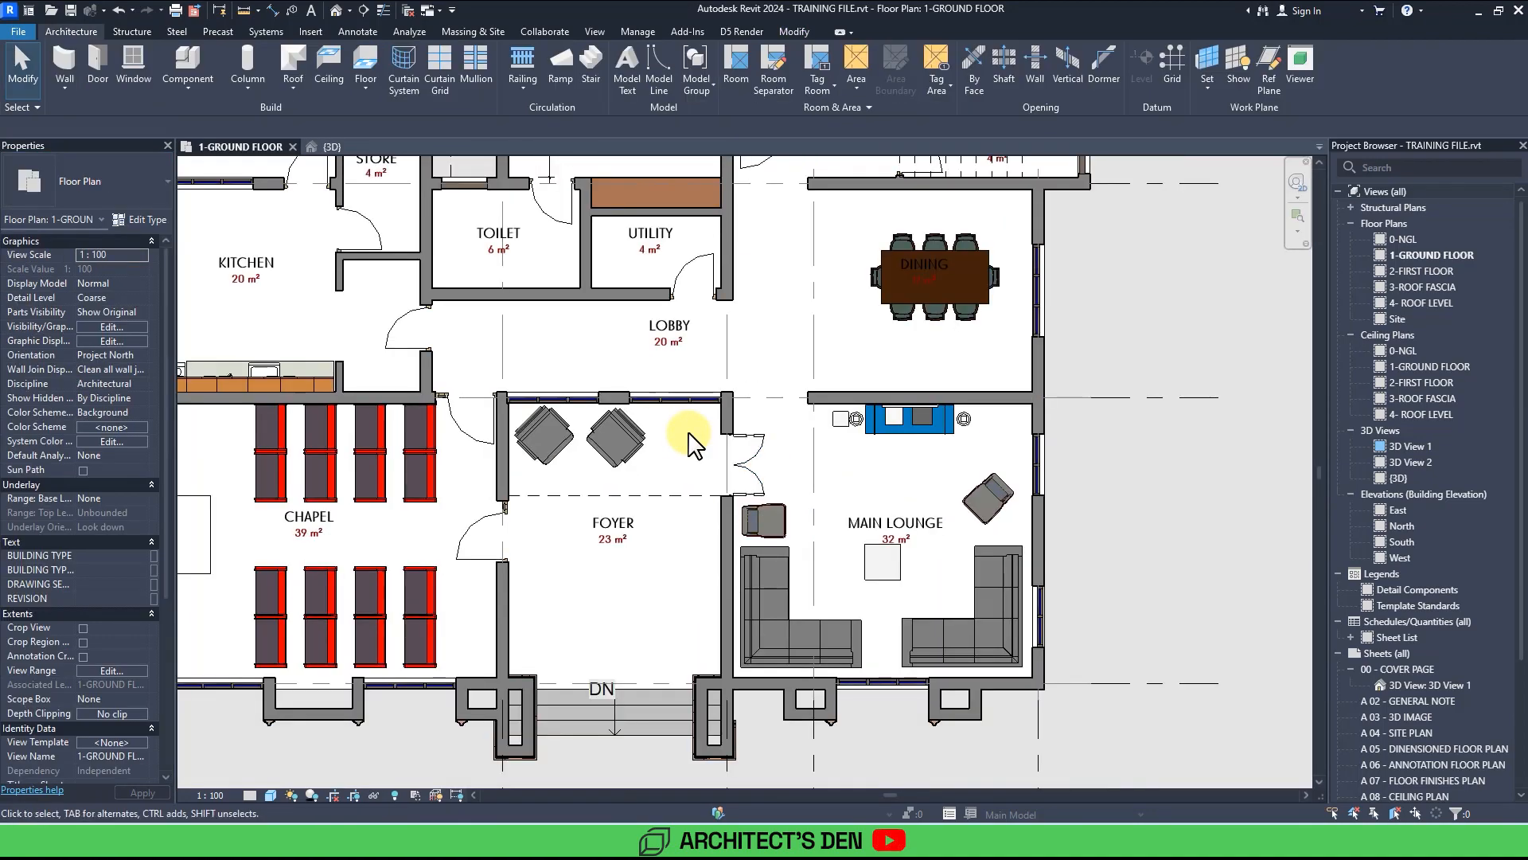
{"action": "scroll", "coordinate": [684, 436], "scroll_direction": "down", "scroll_amount": 4}
{"action": "left_click", "coordinate": [312, 795]}
{"action": "scroll", "coordinate": [764, 685], "scroll_direction": "up", "scroll_amount": 5}
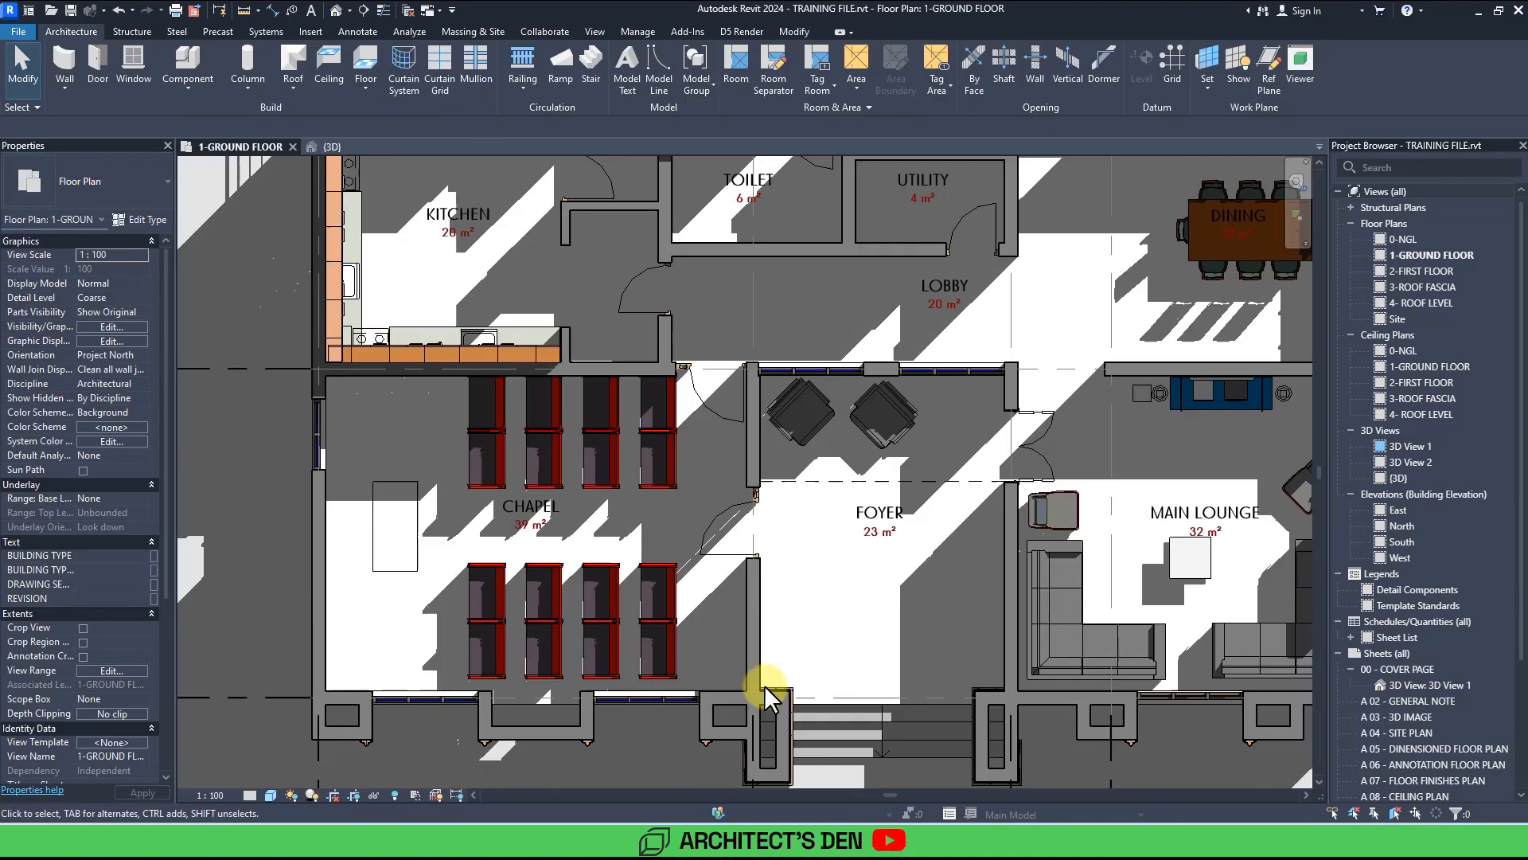
{"action": "middle_click_drag", "start_coordinate": [677, 334], "coordinate": [463, 667]}
{"action": "left_click", "coordinate": [314, 795]}
Place Poltrona Gzoratto 03 chairs at the office desks in the bedrooms.
{"action": "scroll", "coordinate": [737, 683], "scroll_direction": "down", "scroll_amount": 2}
{"action": "key", "text": "c"}
{"action": "key", "text": "m"}
{"action": "scroll", "coordinate": [772, 279], "scroll_direction": "up", "scroll_amount": 4}
{"action": "key", "text": "space"}
{"action": "left_click", "coordinate": [696, 367]}
{"action": "scroll", "coordinate": [915, 422], "scroll_direction": "down", "scroll_amount": 1}
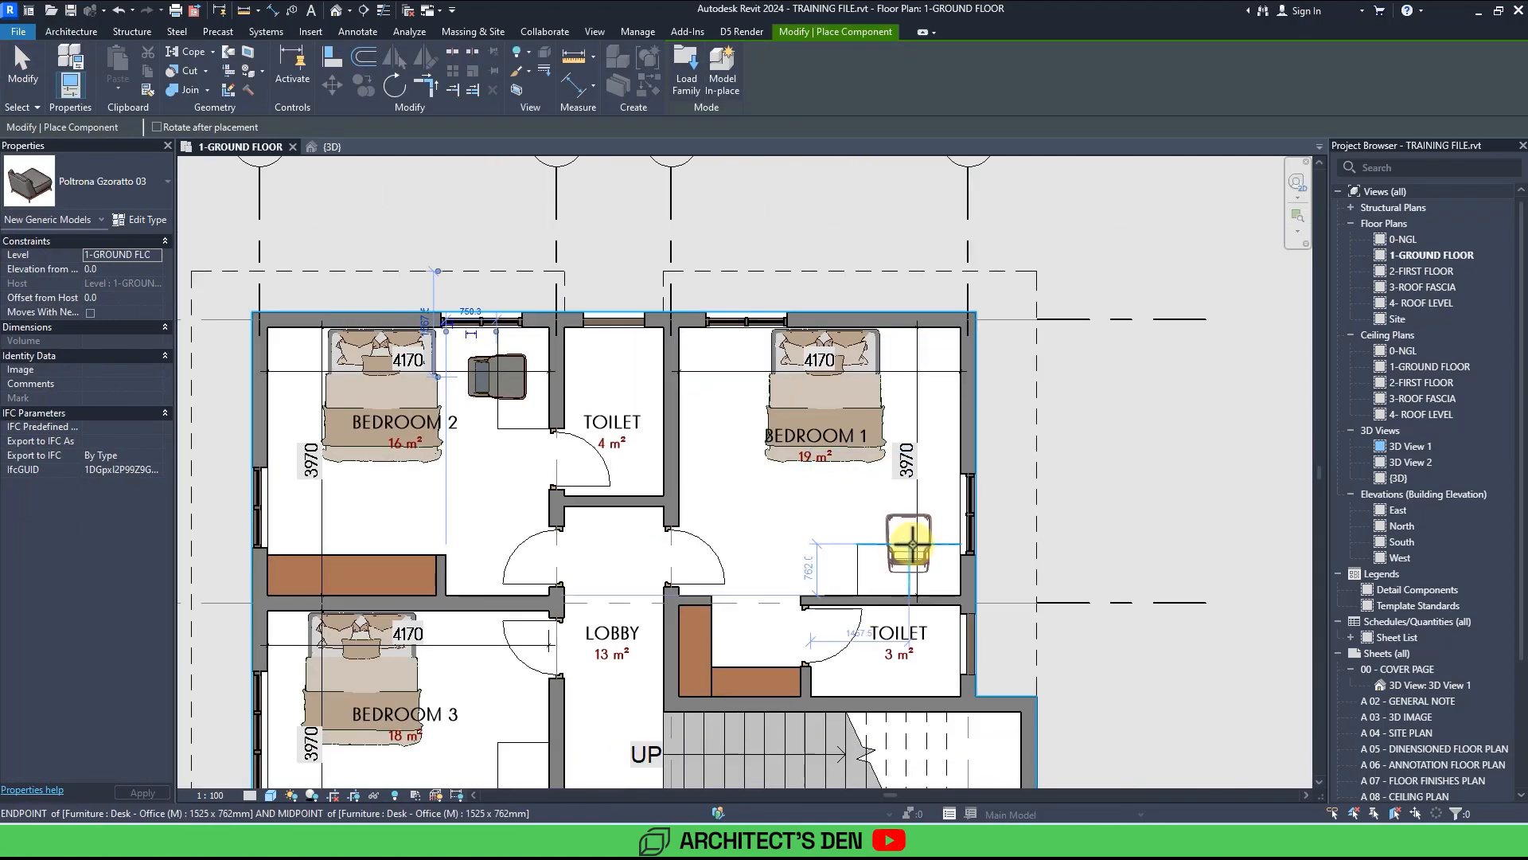
{"action": "left_click", "coordinate": [909, 543]}
{"action": "scroll", "coordinate": [913, 544], "scroll_direction": "down", "scroll_amount": 3}
{"action": "scroll", "coordinate": [740, 318], "scroll_direction": "up", "scroll_amount": 2}
{"action": "left_click", "coordinate": [655, 440]}
{"action": "key", "text": "Escape"}
{"action": "key", "text": "Escape"}
{"action": "left_click", "coordinate": [676, 413]}
{"action": "left_click", "coordinate": [140, 220]}
{"action": "double_click", "coordinate": [676, 413]}
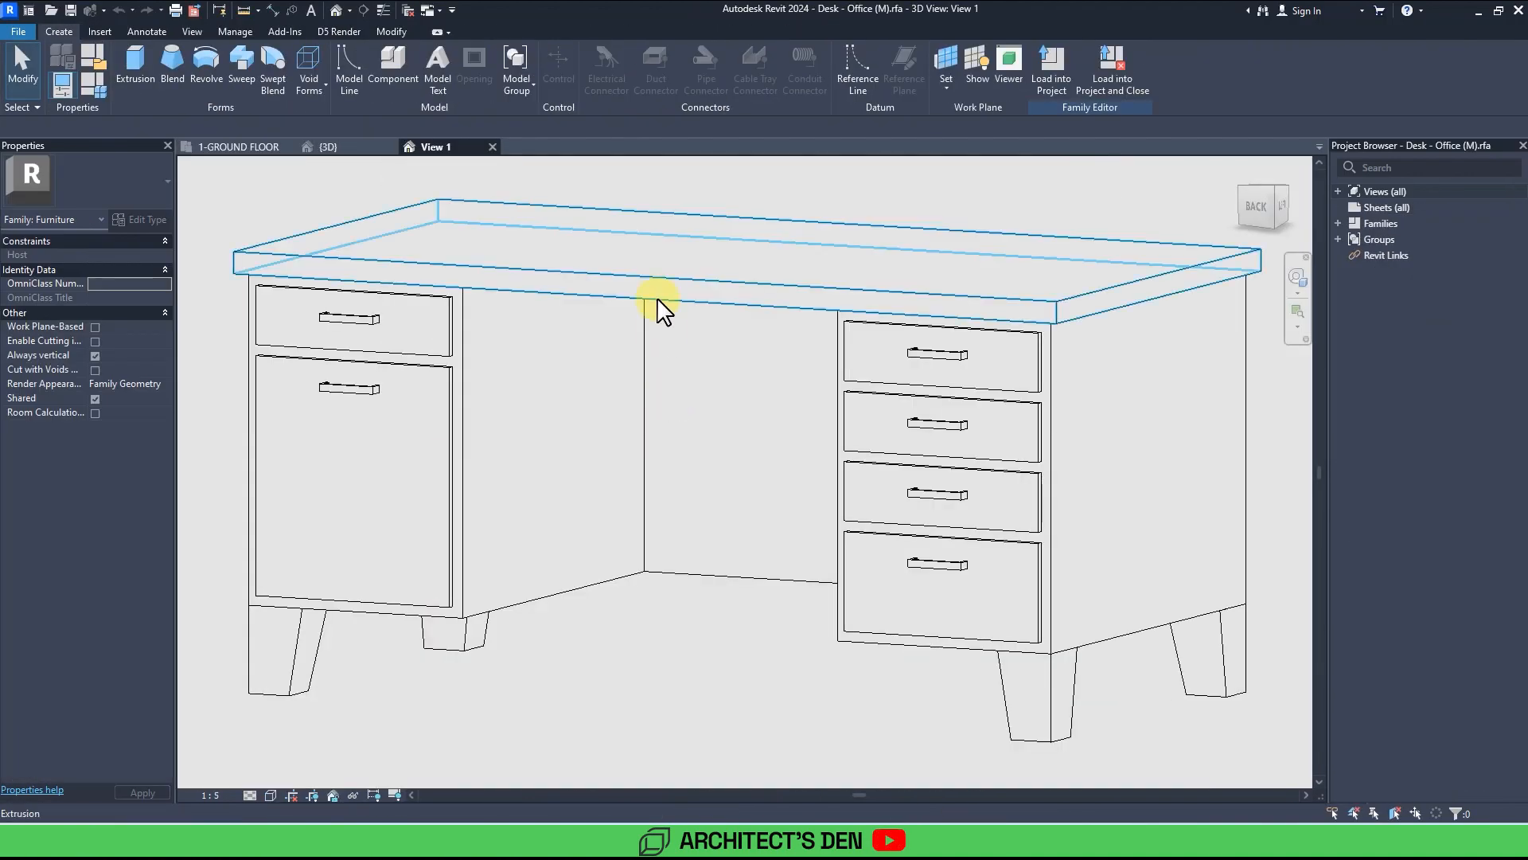
{"action": "left_click", "coordinate": [491, 148]}
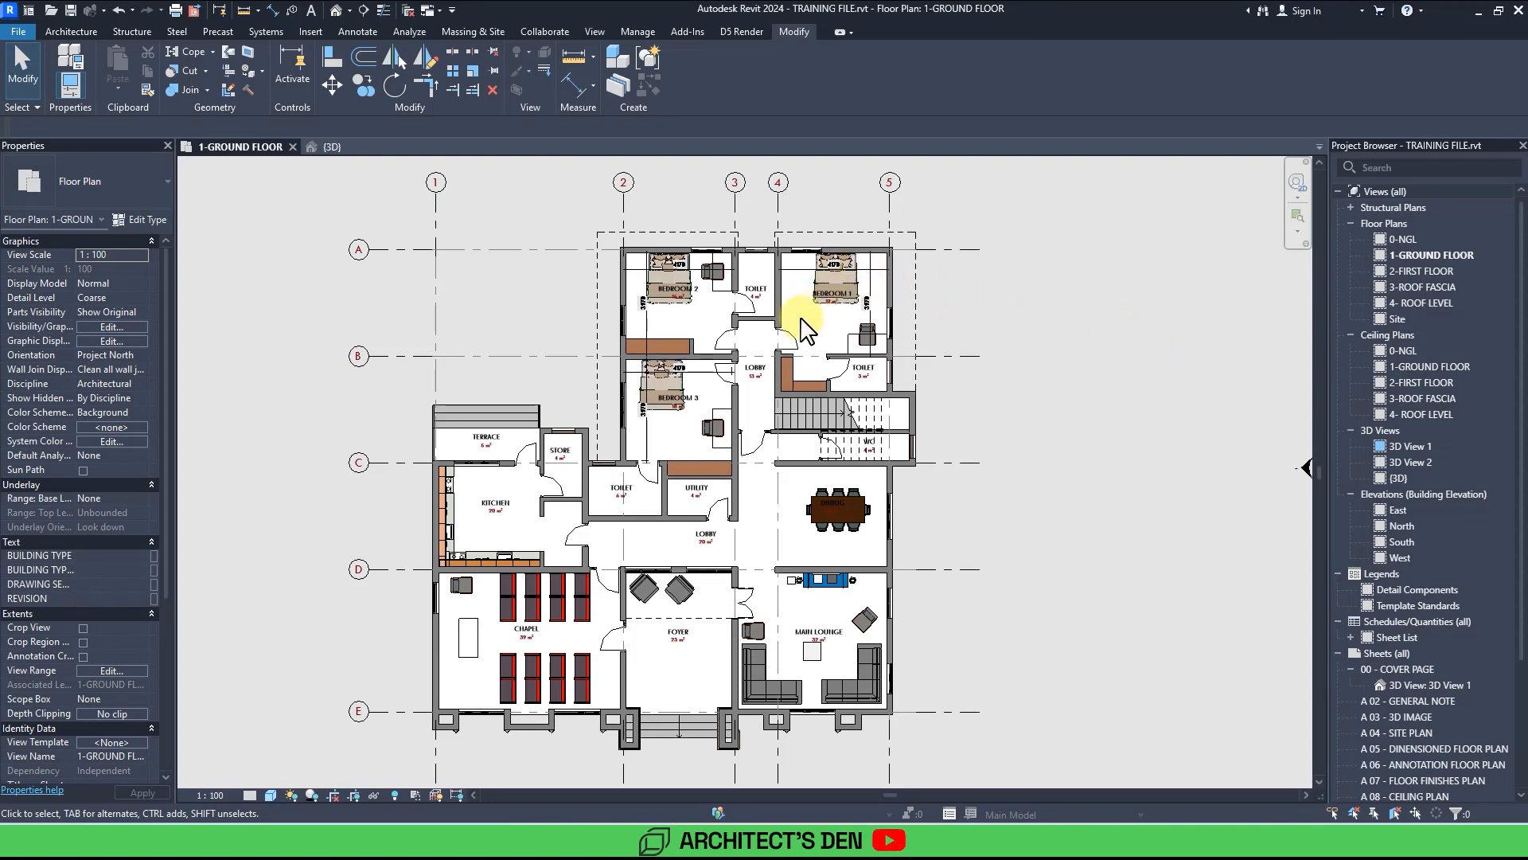
Open the office desk in bedroom 3 for family editing and switch to its Ground floor plan view.
{"action": "scroll", "coordinate": [730, 427], "scroll_direction": "up", "scroll_amount": 5}
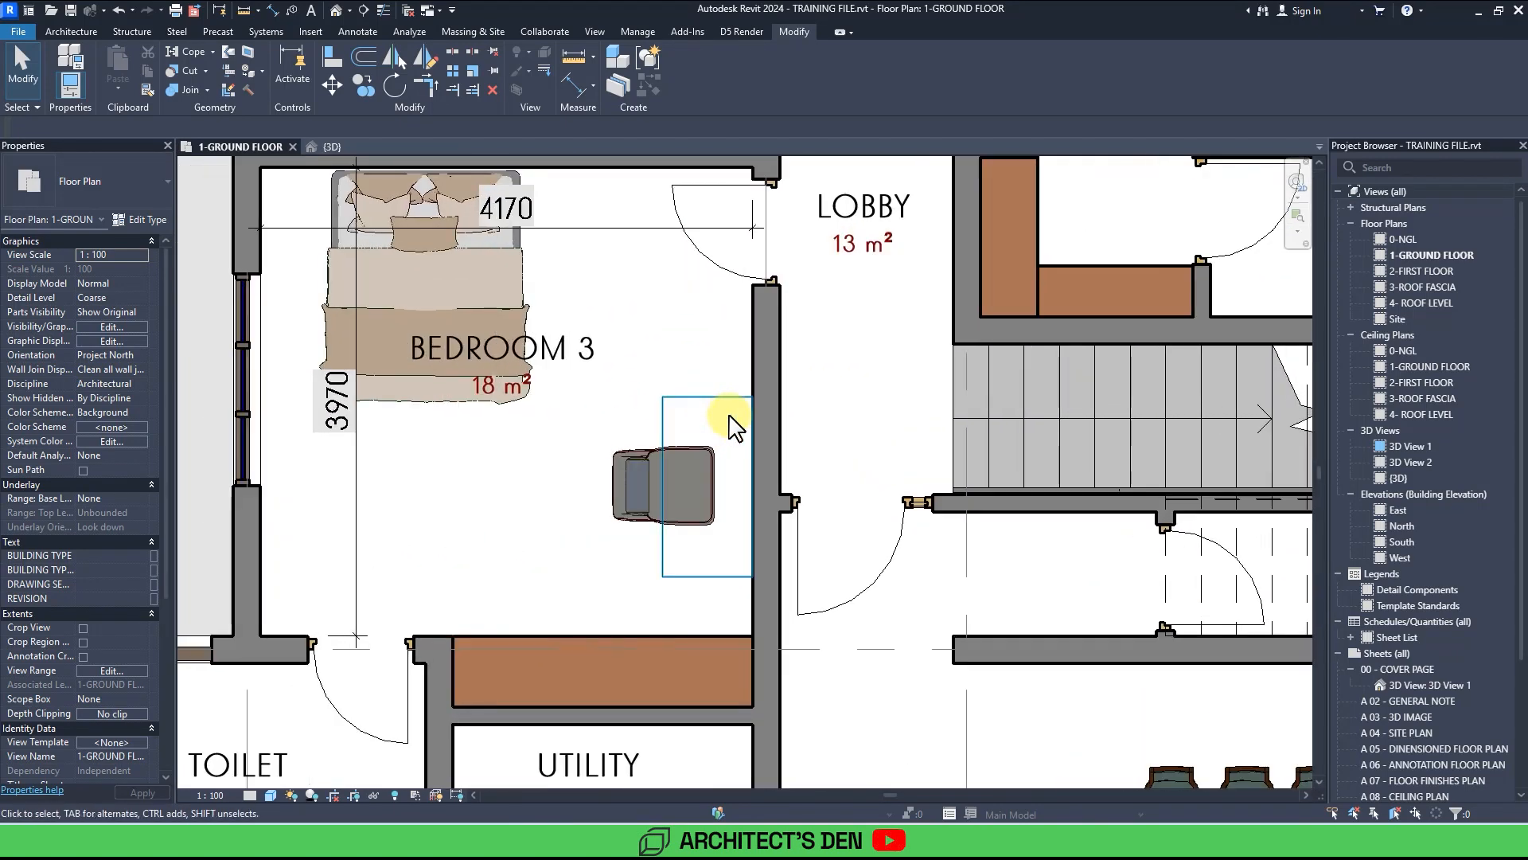
{"action": "middle_click_drag", "start_coordinate": [751, 526], "coordinate": [658, 524]}
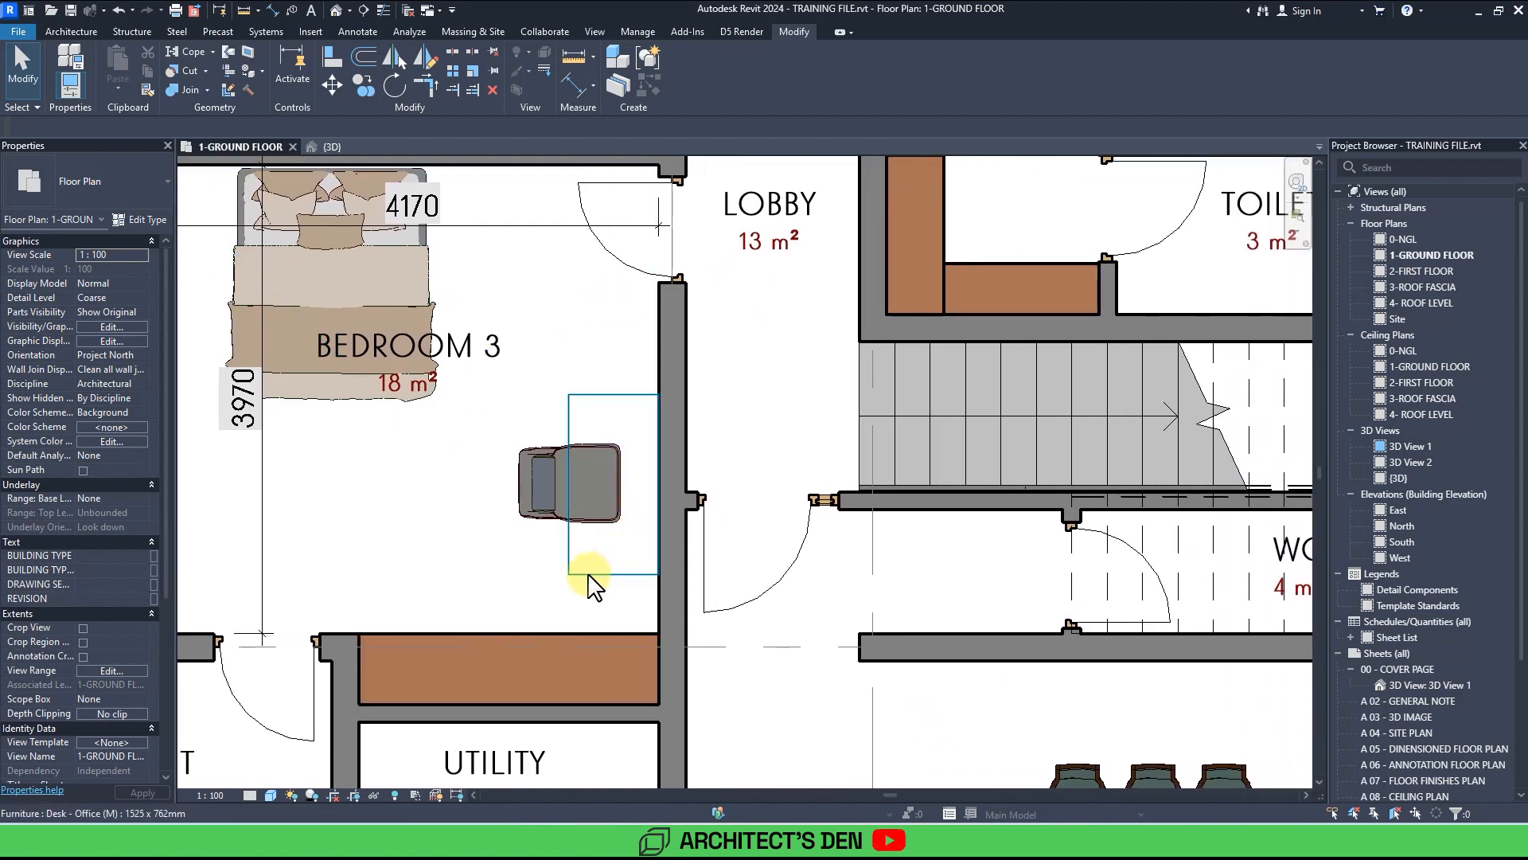
{"action": "left_click", "coordinate": [590, 574]}
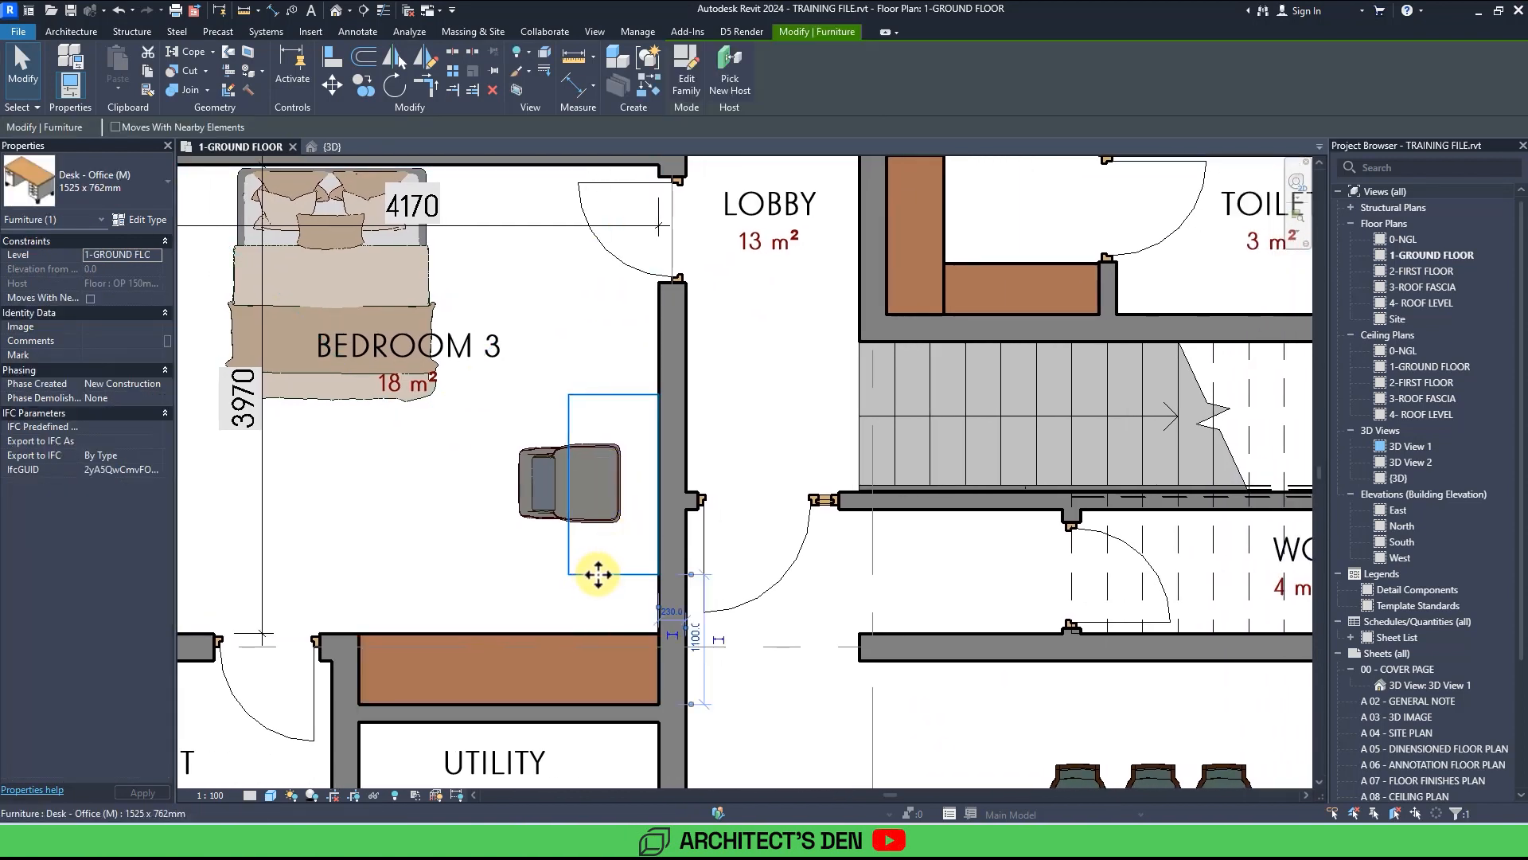
{"action": "double_click", "coordinate": [597, 583]}
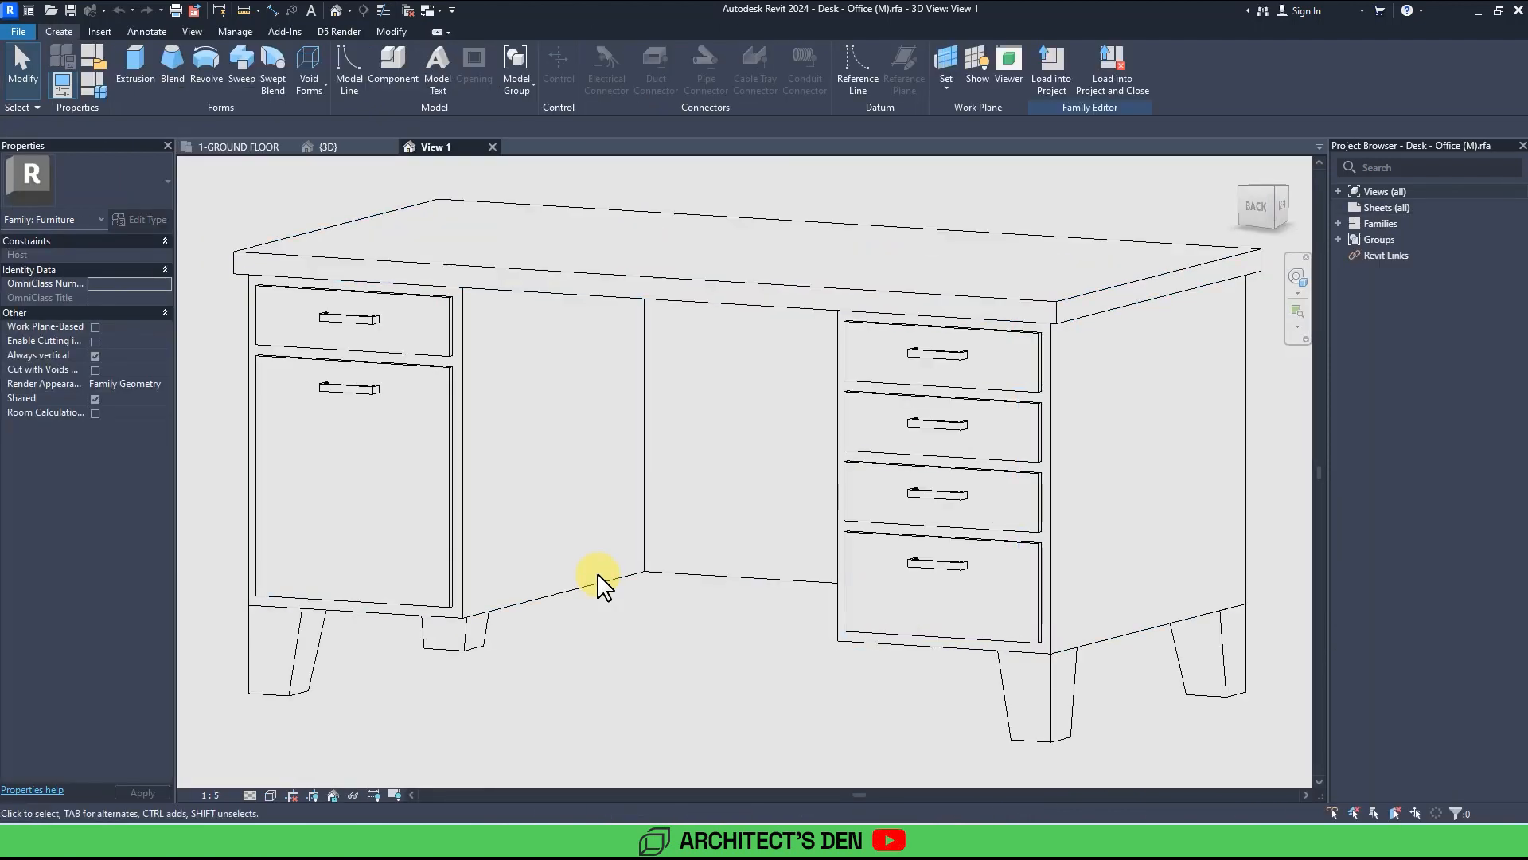
{"action": "double_click", "coordinate": [1338, 186]}
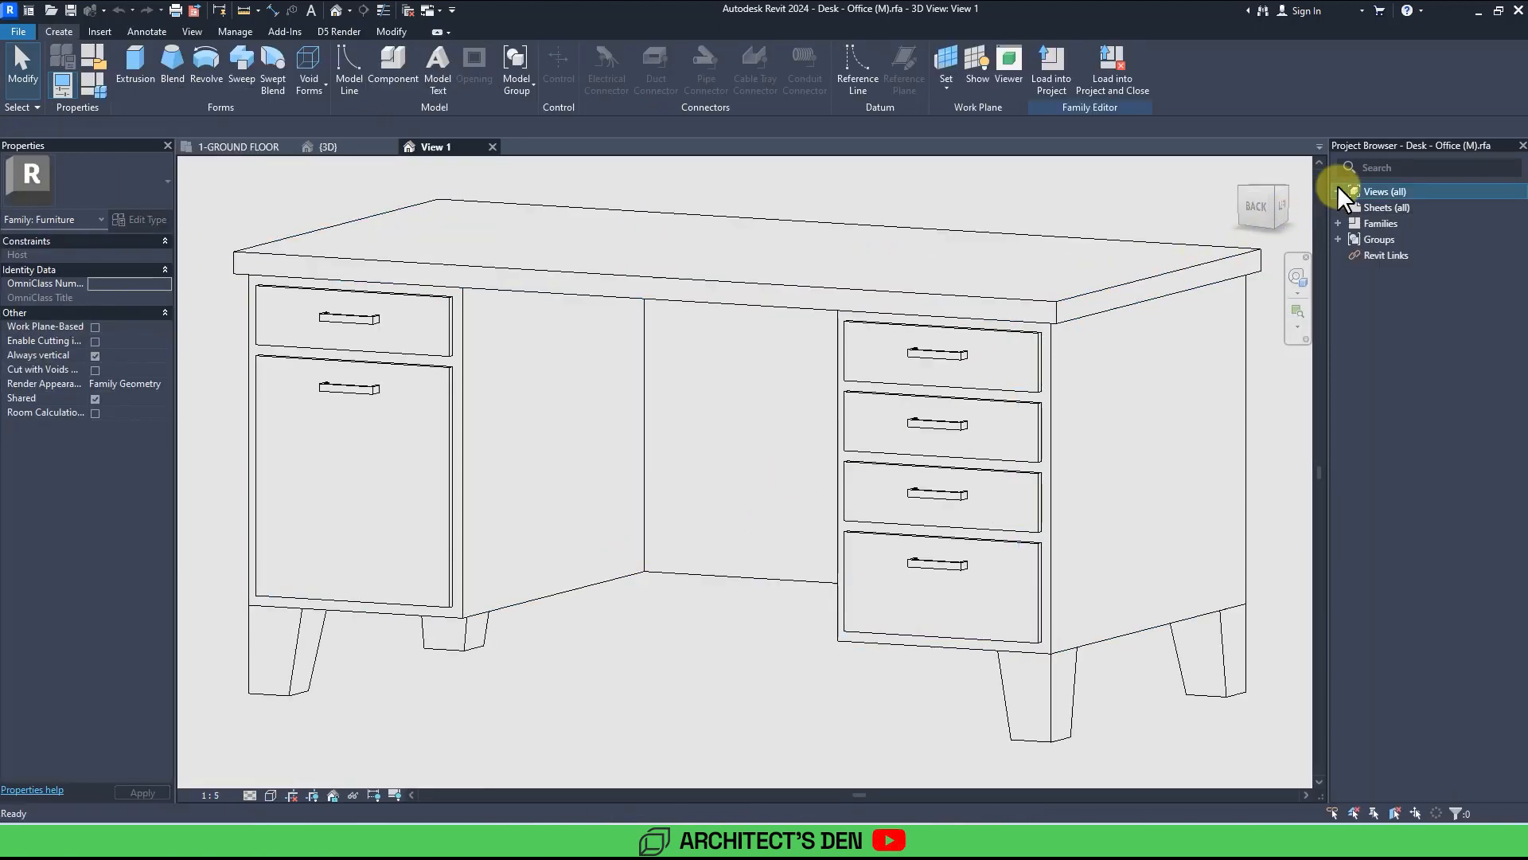
{"action": "double_click", "coordinate": [1379, 209]}
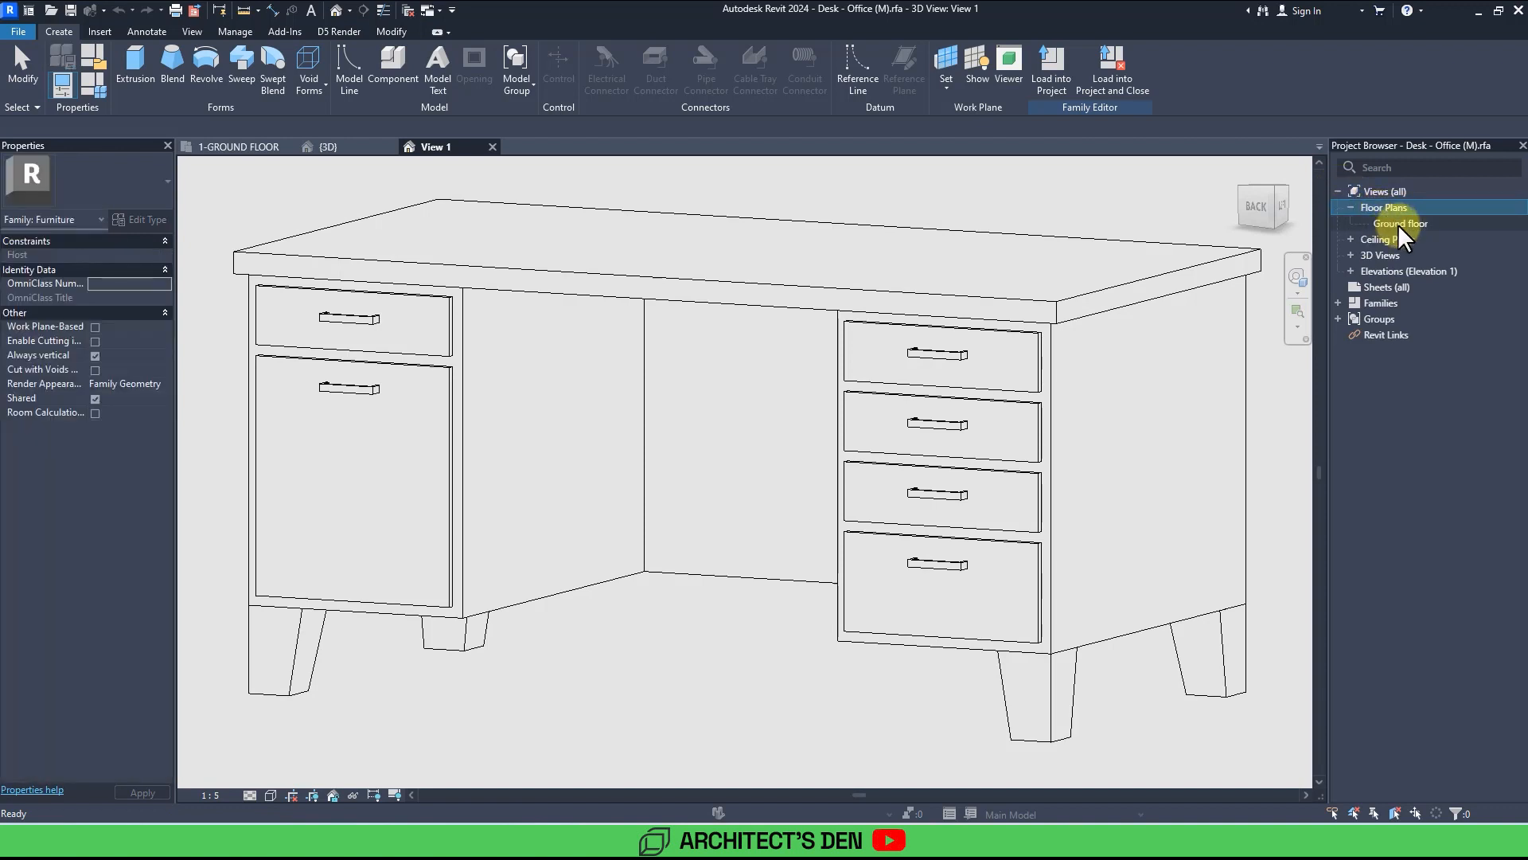
{"action": "double_click", "coordinate": [1398, 223]}
{"action": "scroll", "coordinate": [1065, 522], "scroll_direction": "up", "scroll_amount": 2}
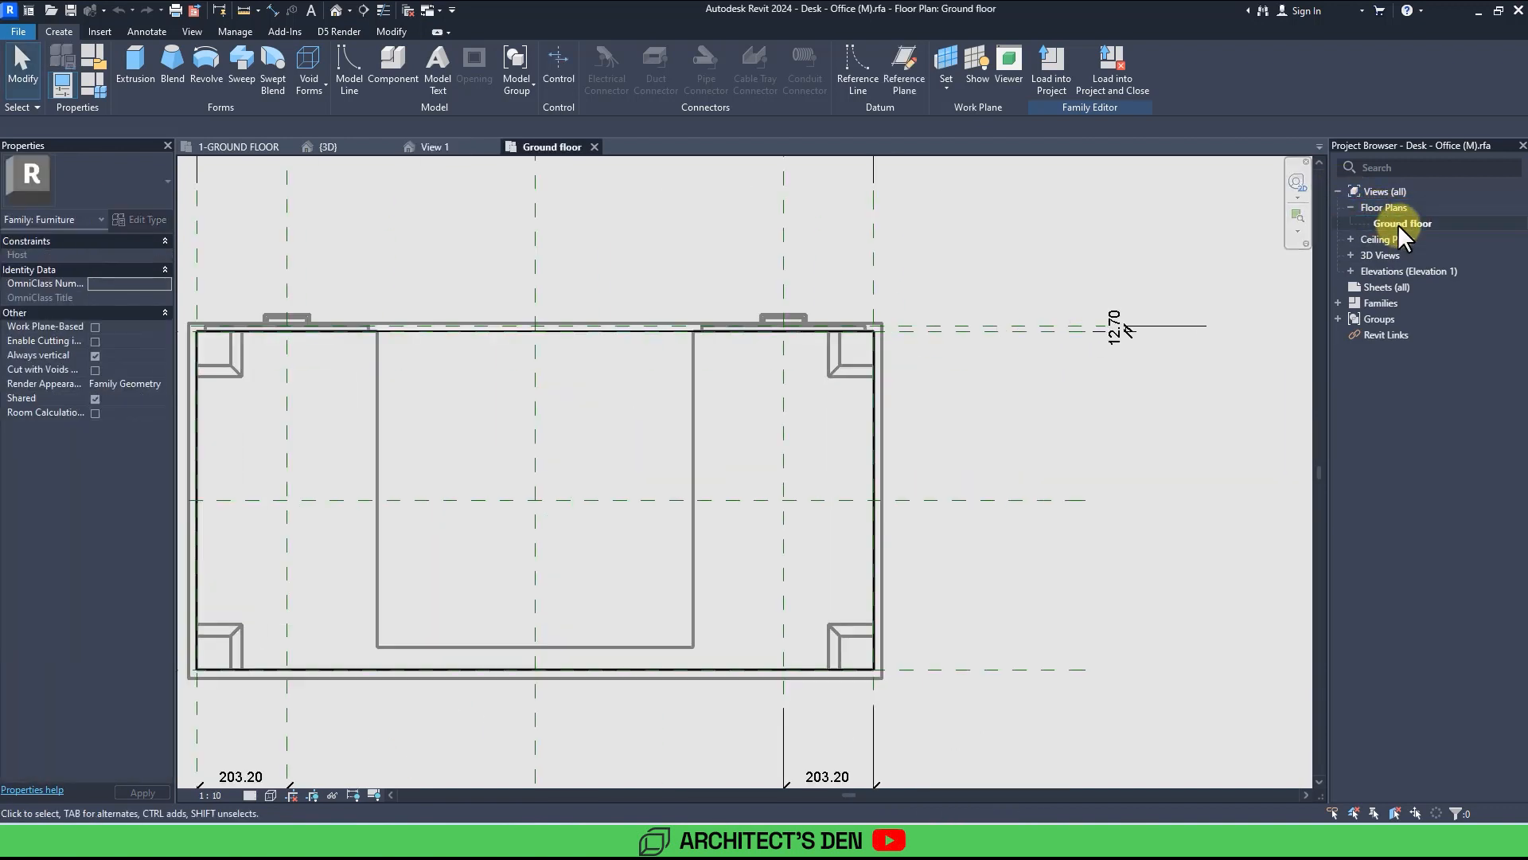
Inspect the visibility settings of the desk top extrusion.
{"action": "middle_click_drag", "start_coordinate": [1065, 521], "coordinate": [1153, 519]}
{"action": "scroll", "coordinate": [1082, 402], "scroll_direction": "down", "scroll_amount": 1}
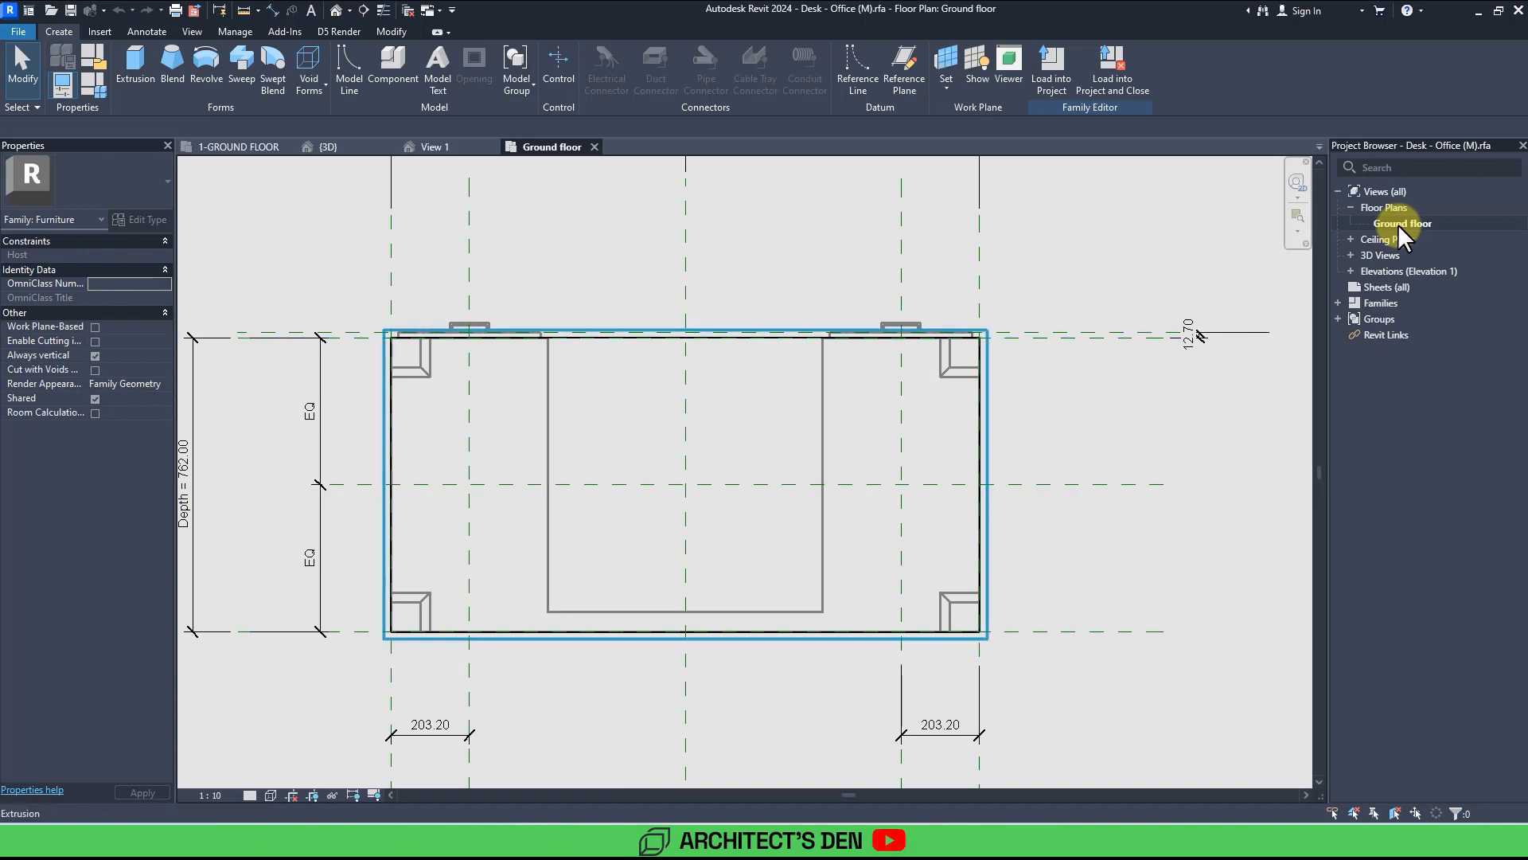
{"action": "left_click", "coordinate": [383, 336]}
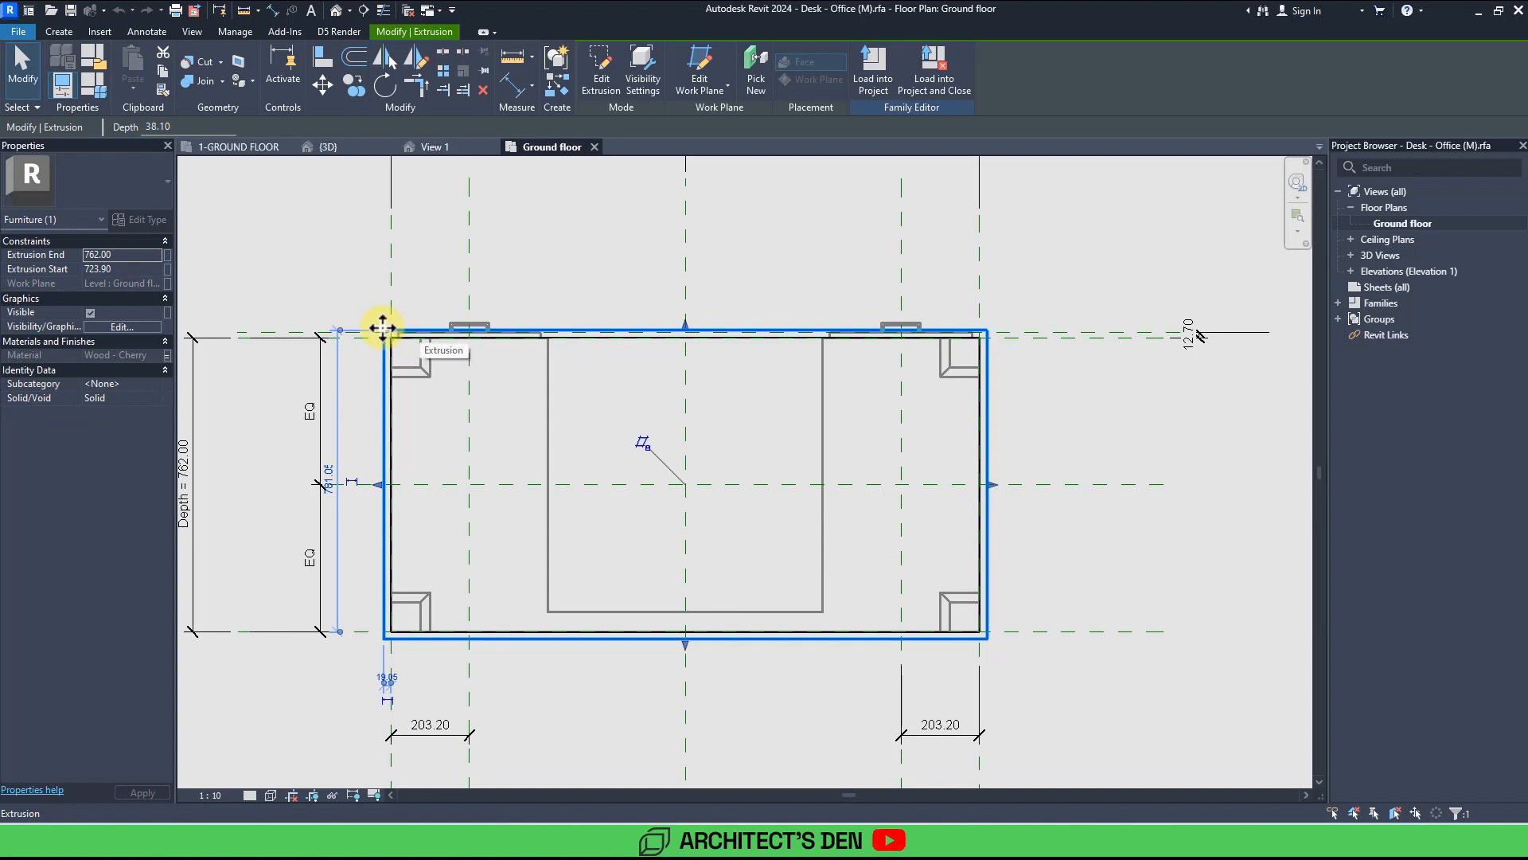
{"action": "left_click", "coordinate": [651, 78]}
{"action": "left_click", "coordinate": [635, 368]}
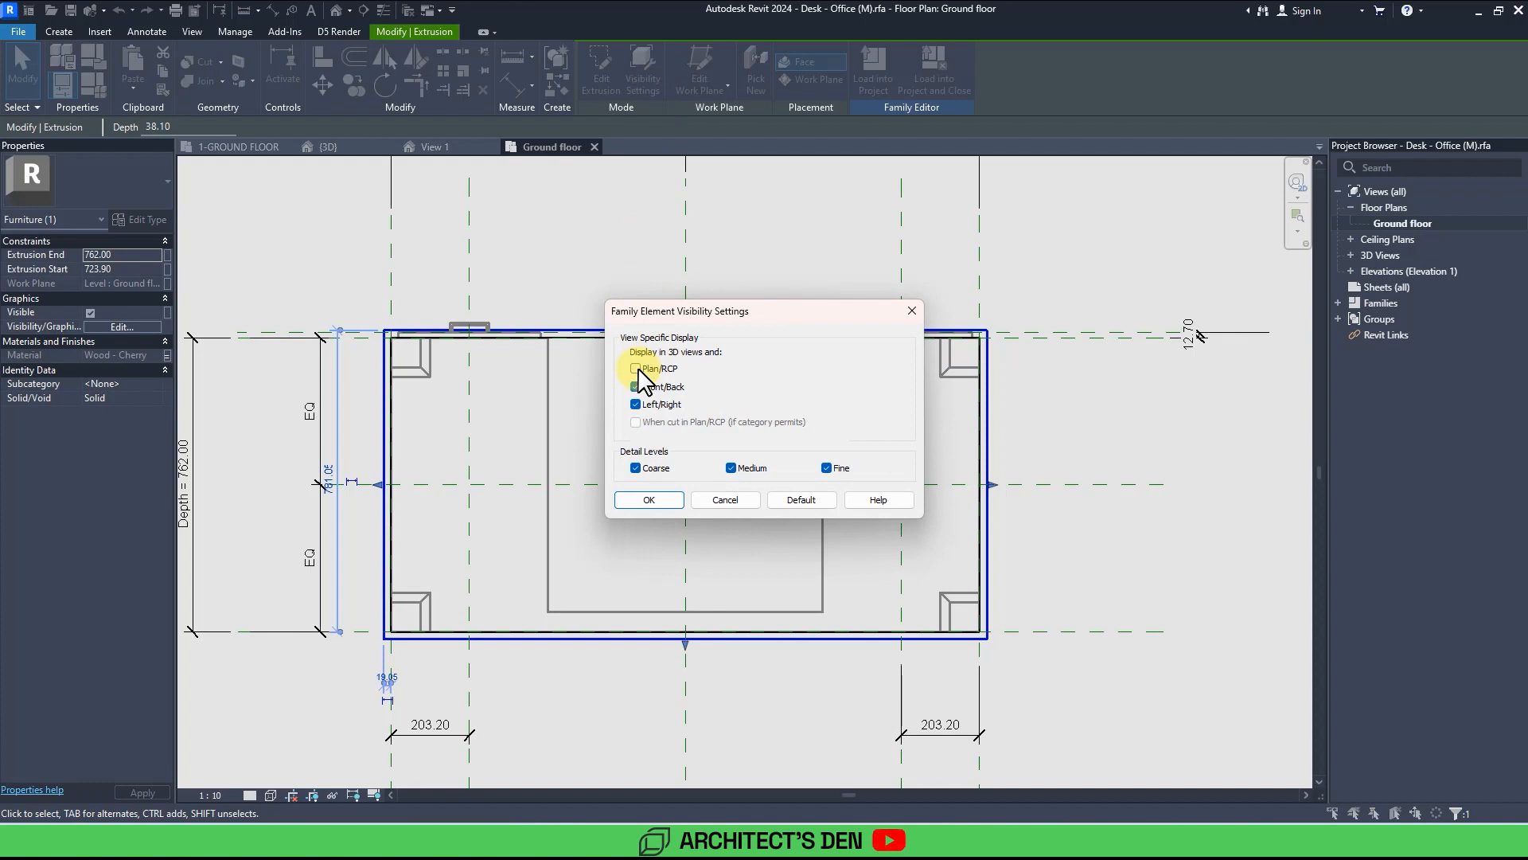
{"action": "left_click", "coordinate": [909, 311]}
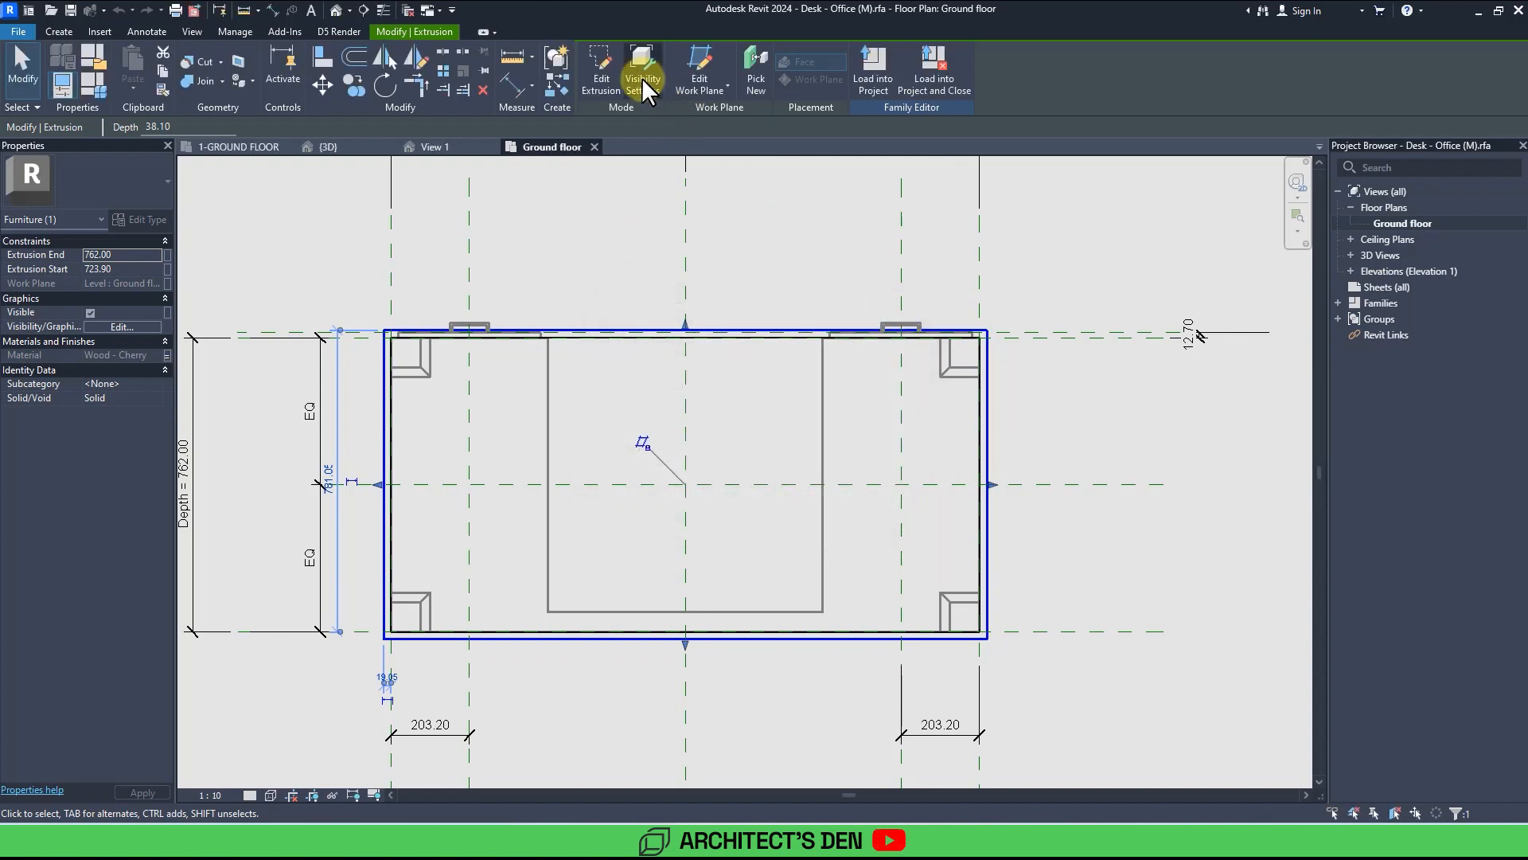
{"action": "left_click", "coordinate": [642, 78]}
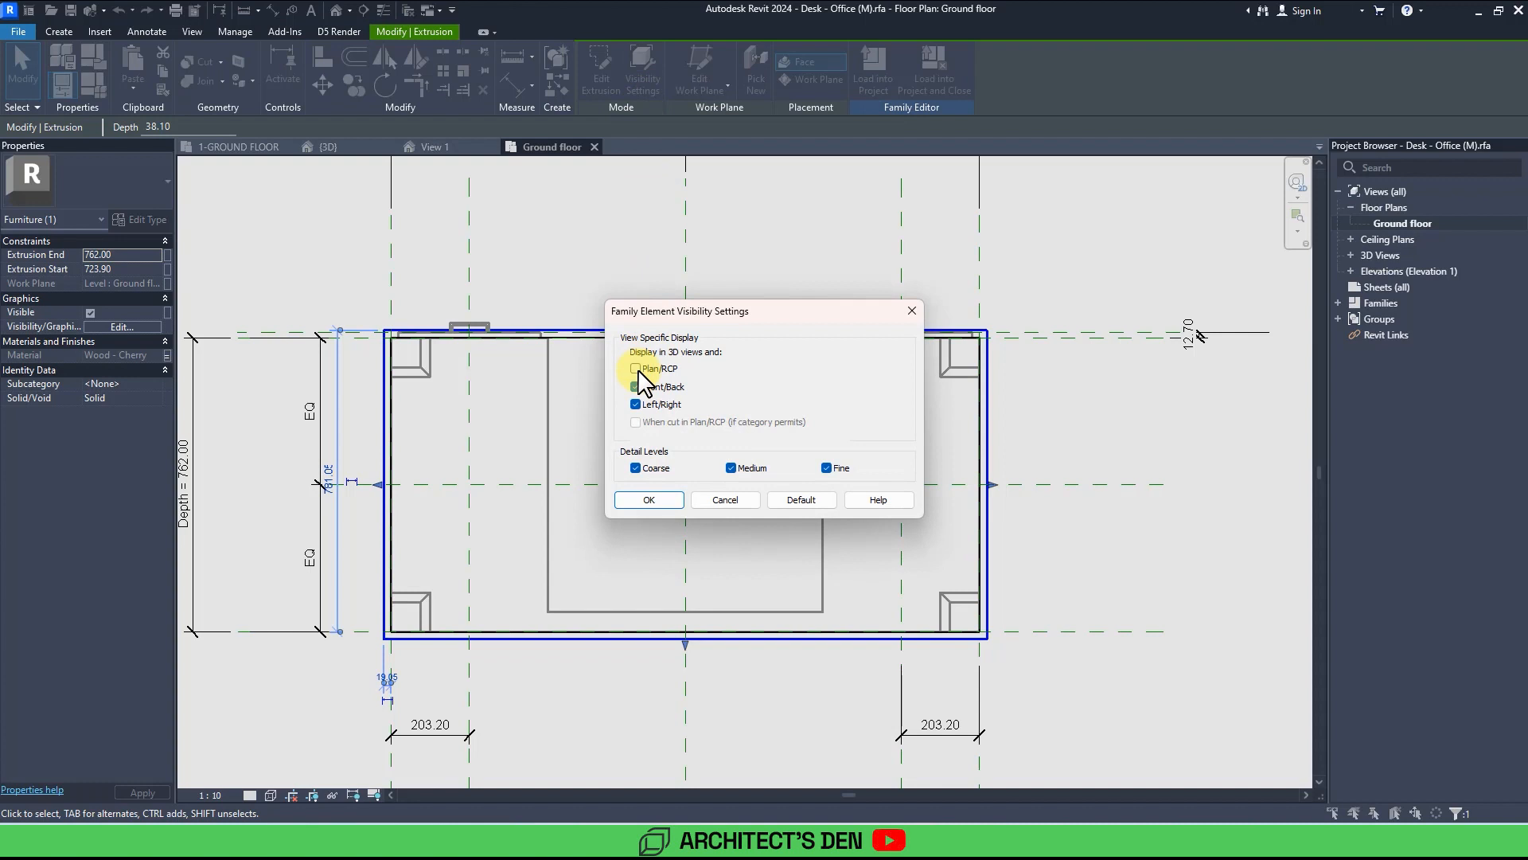
{"action": "left_click", "coordinate": [650, 500]}
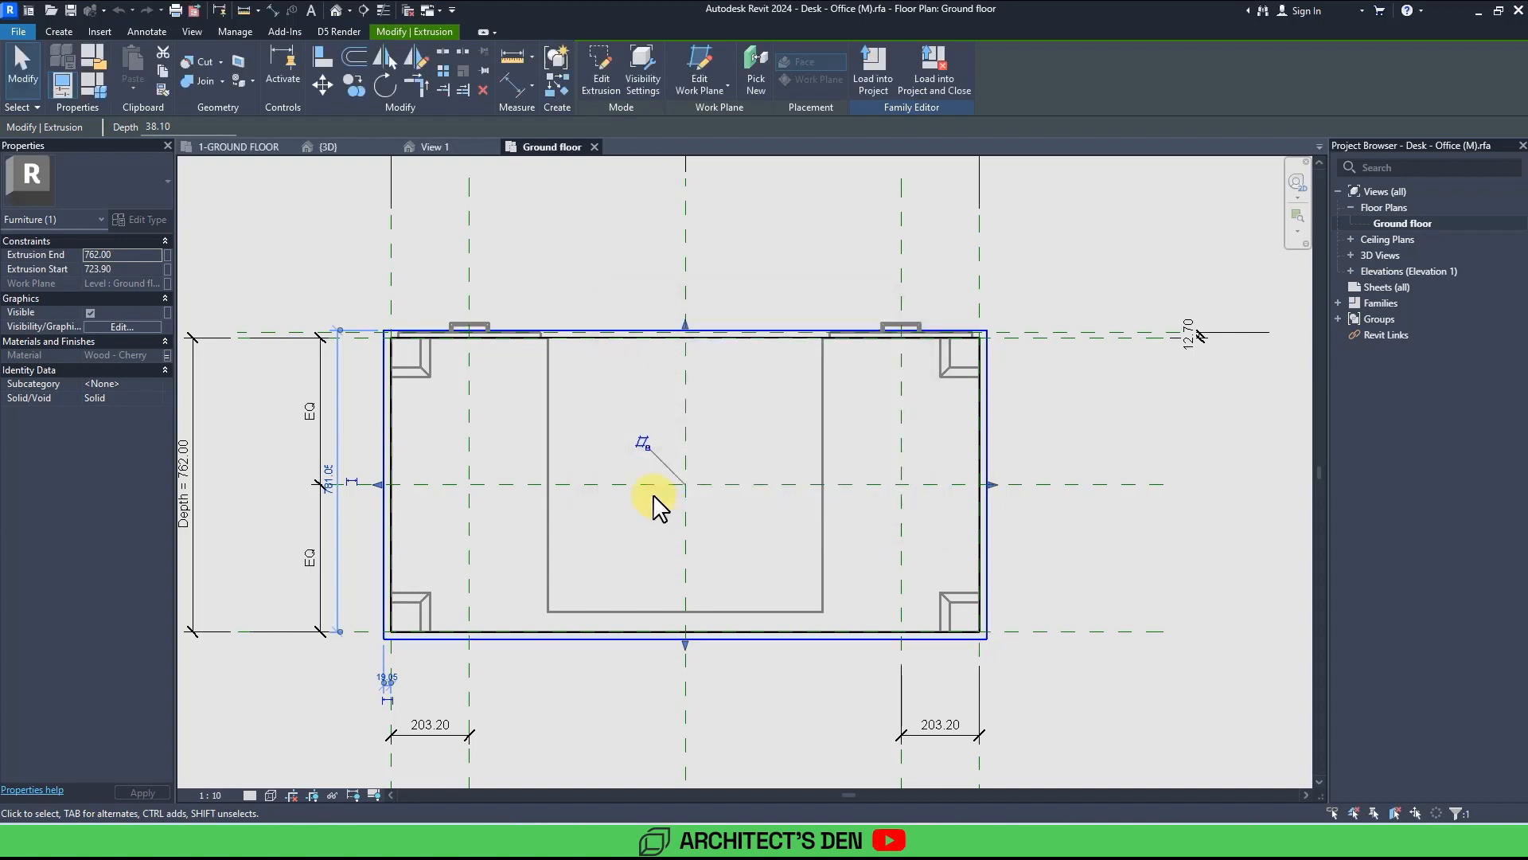
{"action": "left_click", "coordinate": [550, 417]}
{"action": "key", "text": "Escape"}
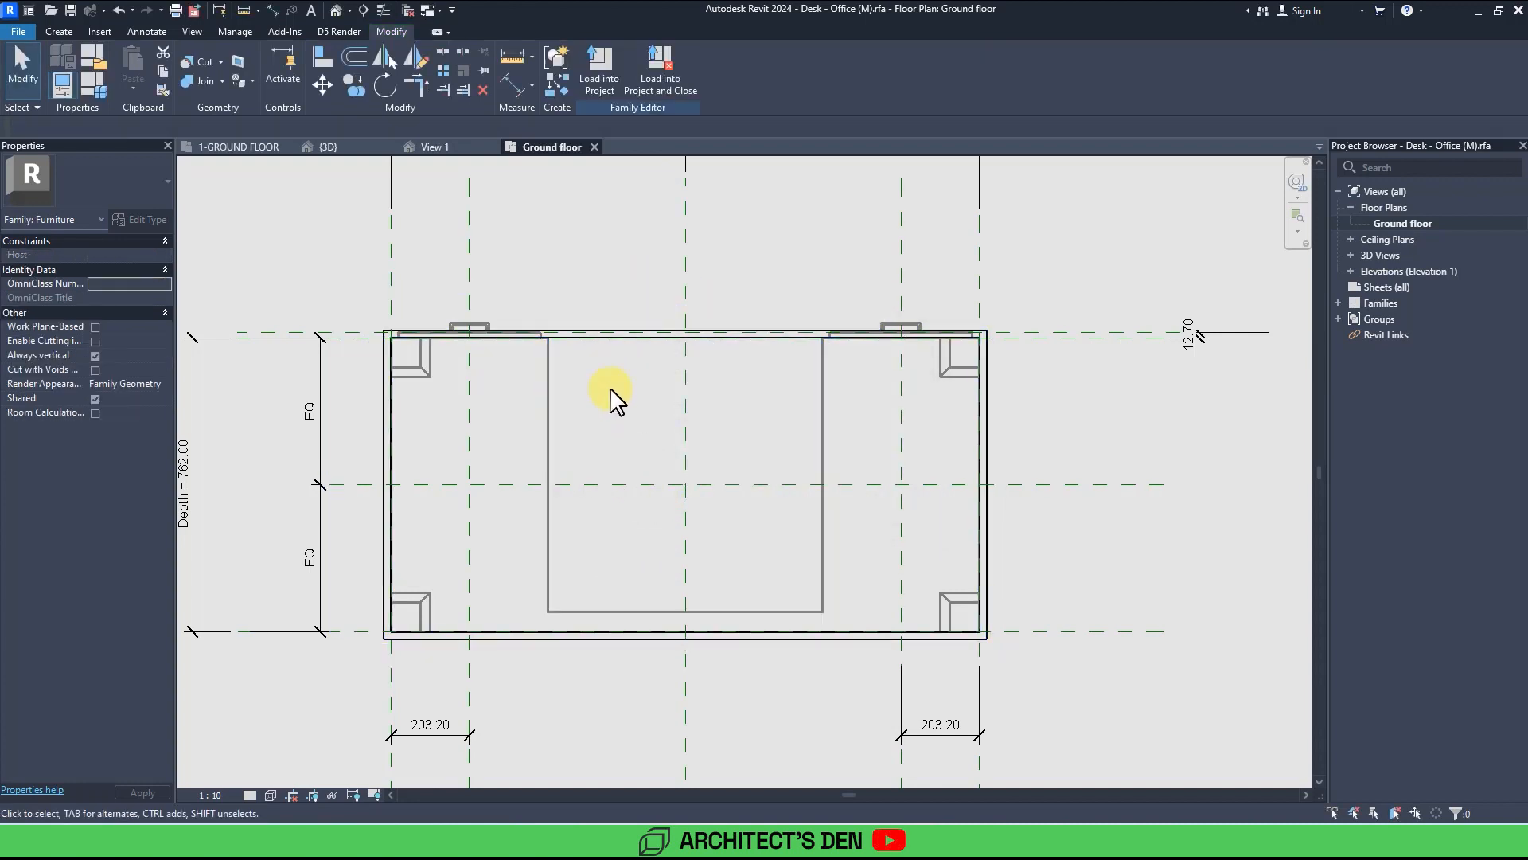
Select all the desk's furniture geometry, excluding lines, and enable its Plan/RCP visibility.
{"action": "left_click", "coordinate": [476, 325]}
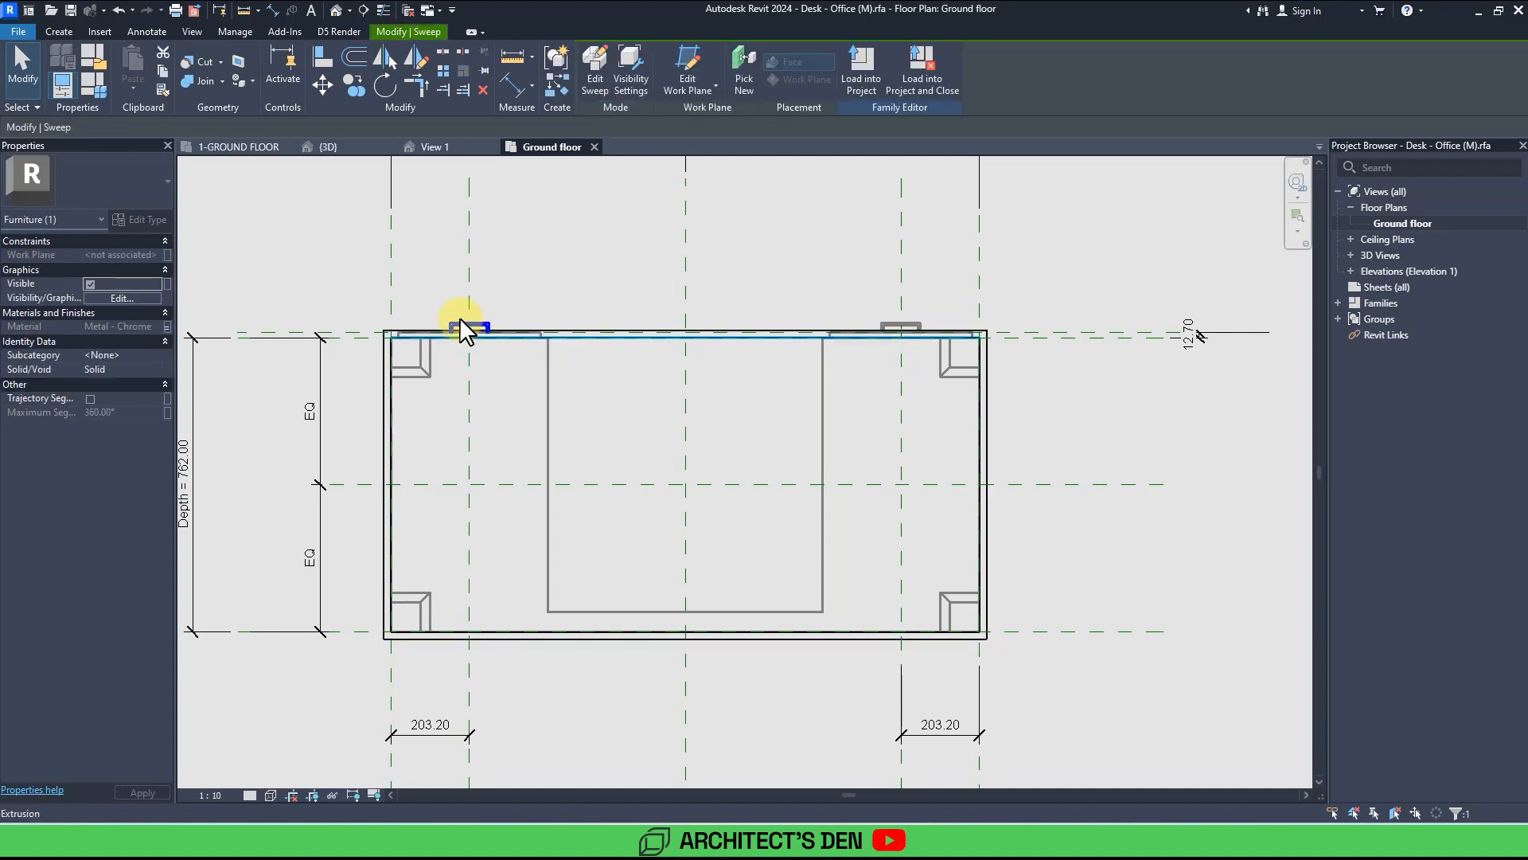
{"action": "left_click_drag", "start_coordinate": [339, 284], "coordinate": [1080, 693]}
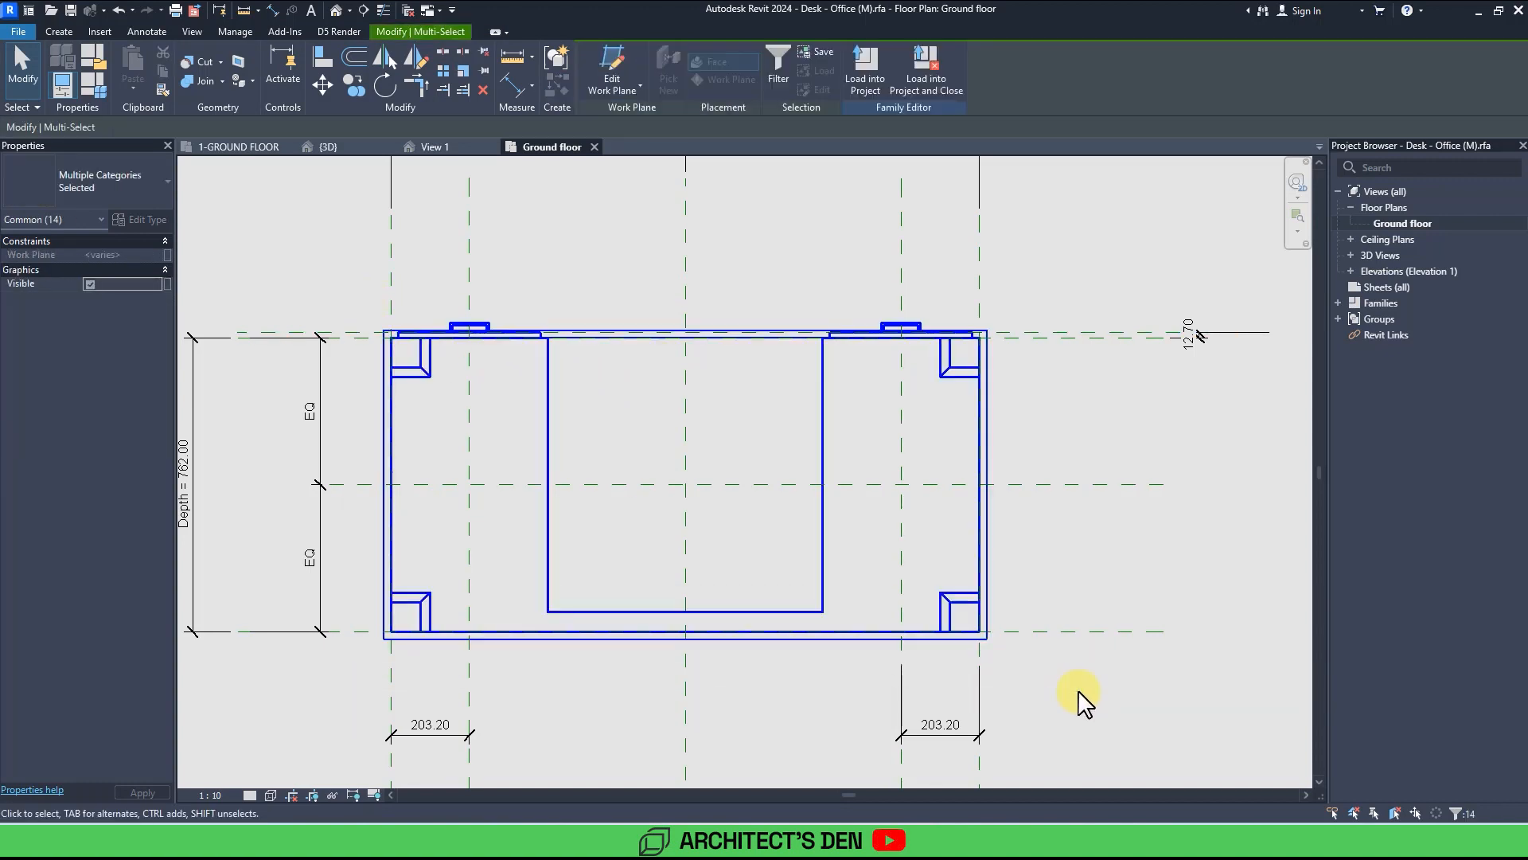
{"action": "left_click", "coordinate": [783, 83]}
{"action": "left_click", "coordinate": [623, 329]}
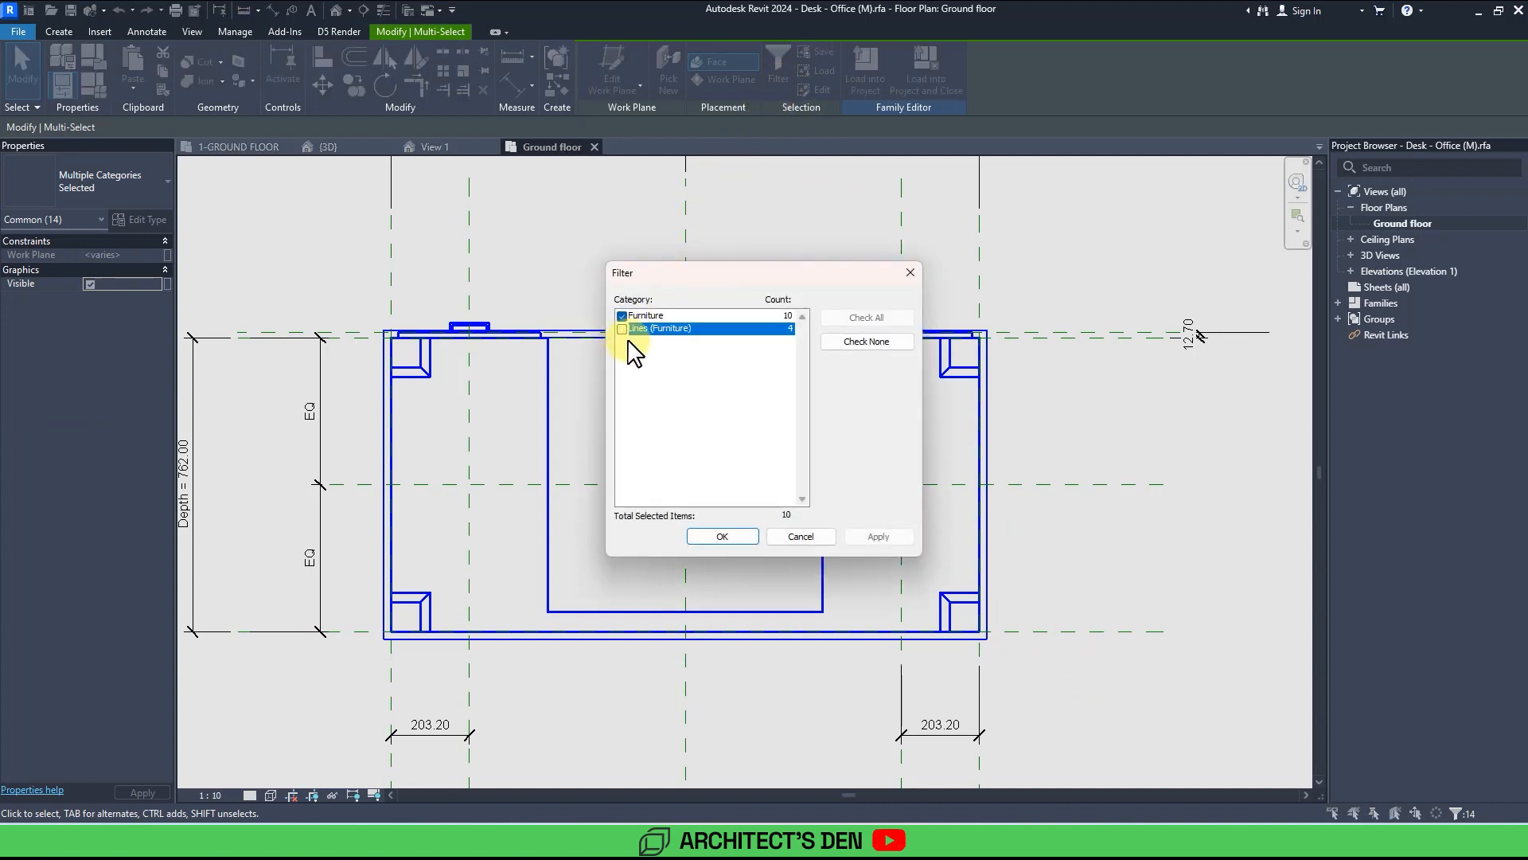
{"action": "left_click", "coordinate": [731, 538]}
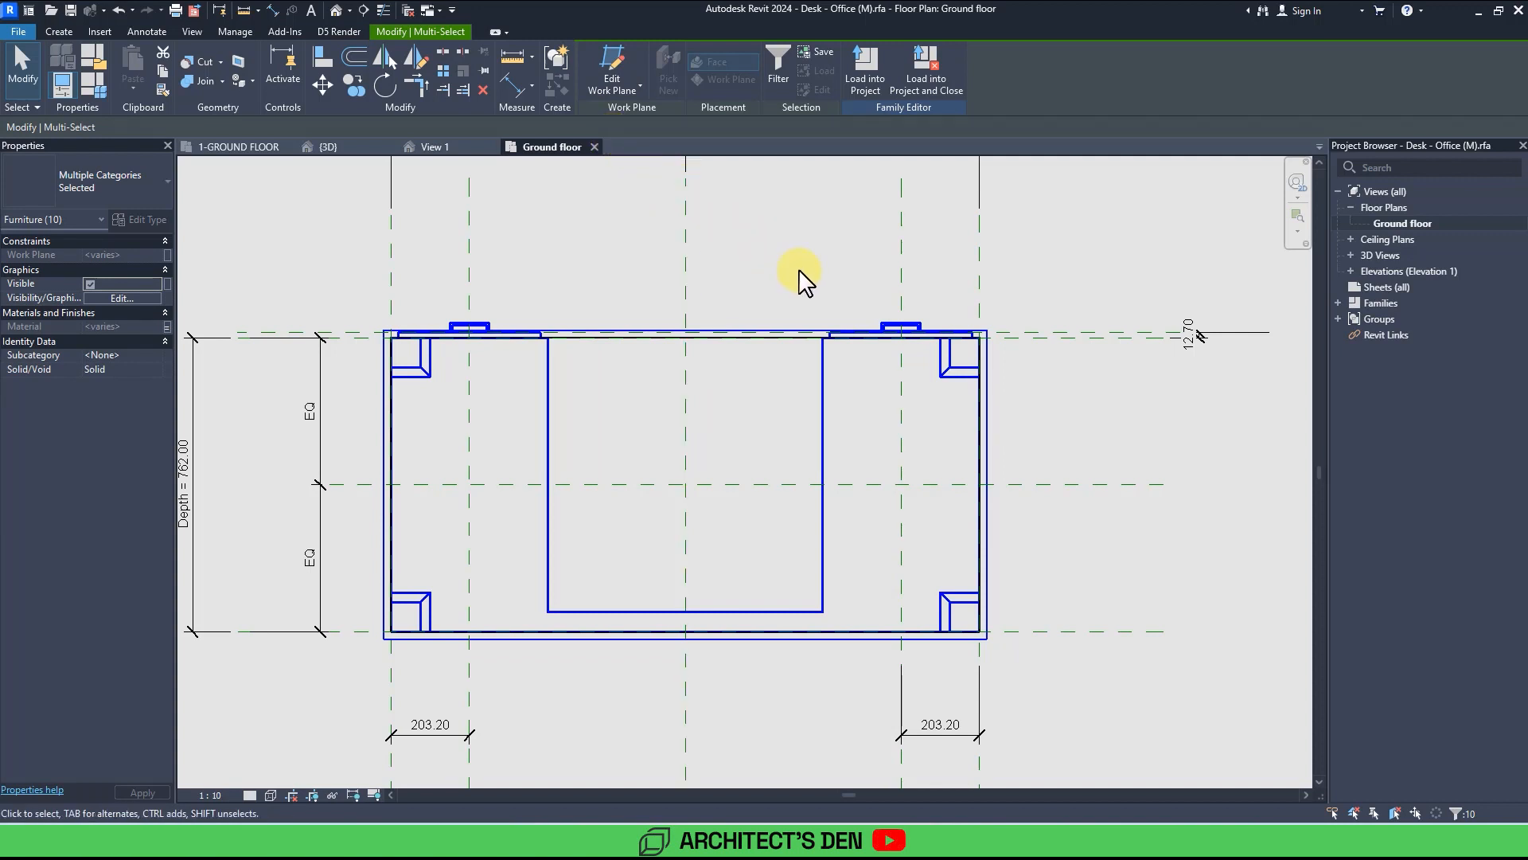
{"action": "left_click", "coordinate": [116, 298]}
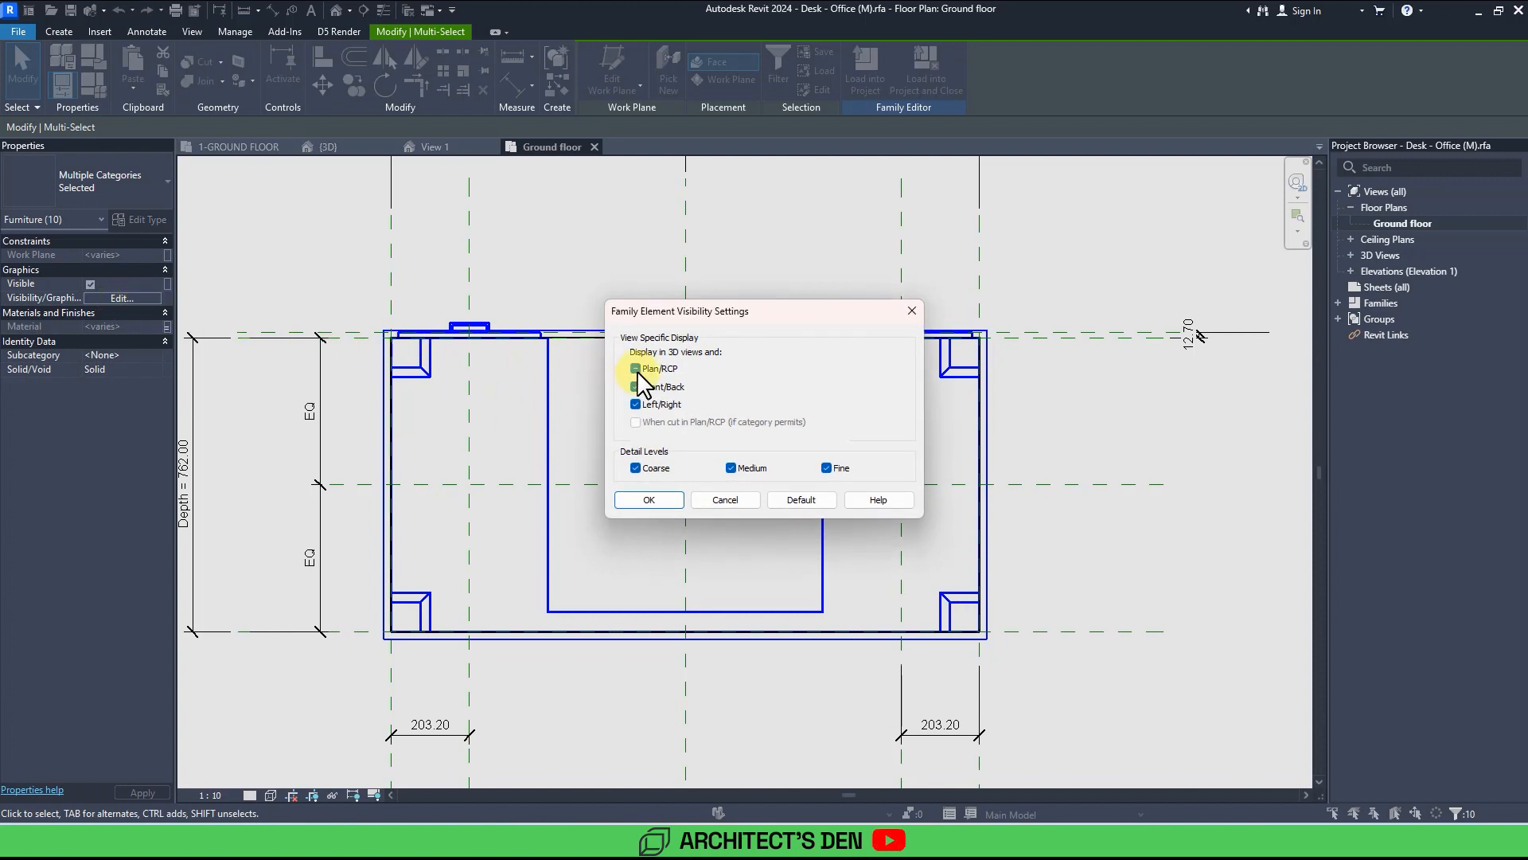
{"action": "left_click", "coordinate": [636, 369]}
{"action": "left_click", "coordinate": [656, 499]}
Save and reload the desk family into the project, overwriting the existing version and its parameter values.
{"action": "left_click", "coordinate": [774, 283]}
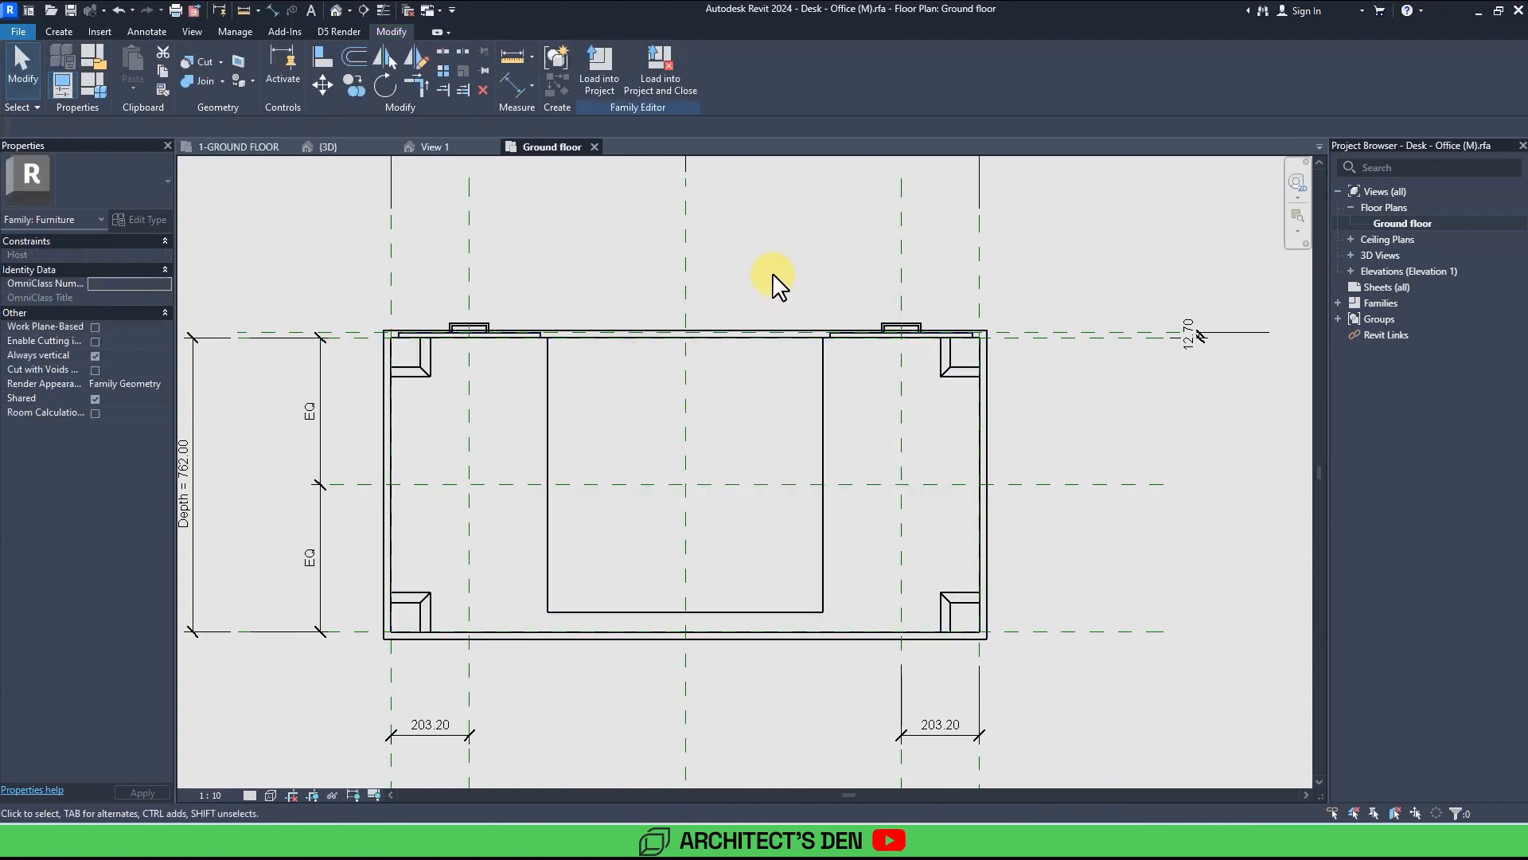
{"action": "left_click", "coordinate": [661, 76]}
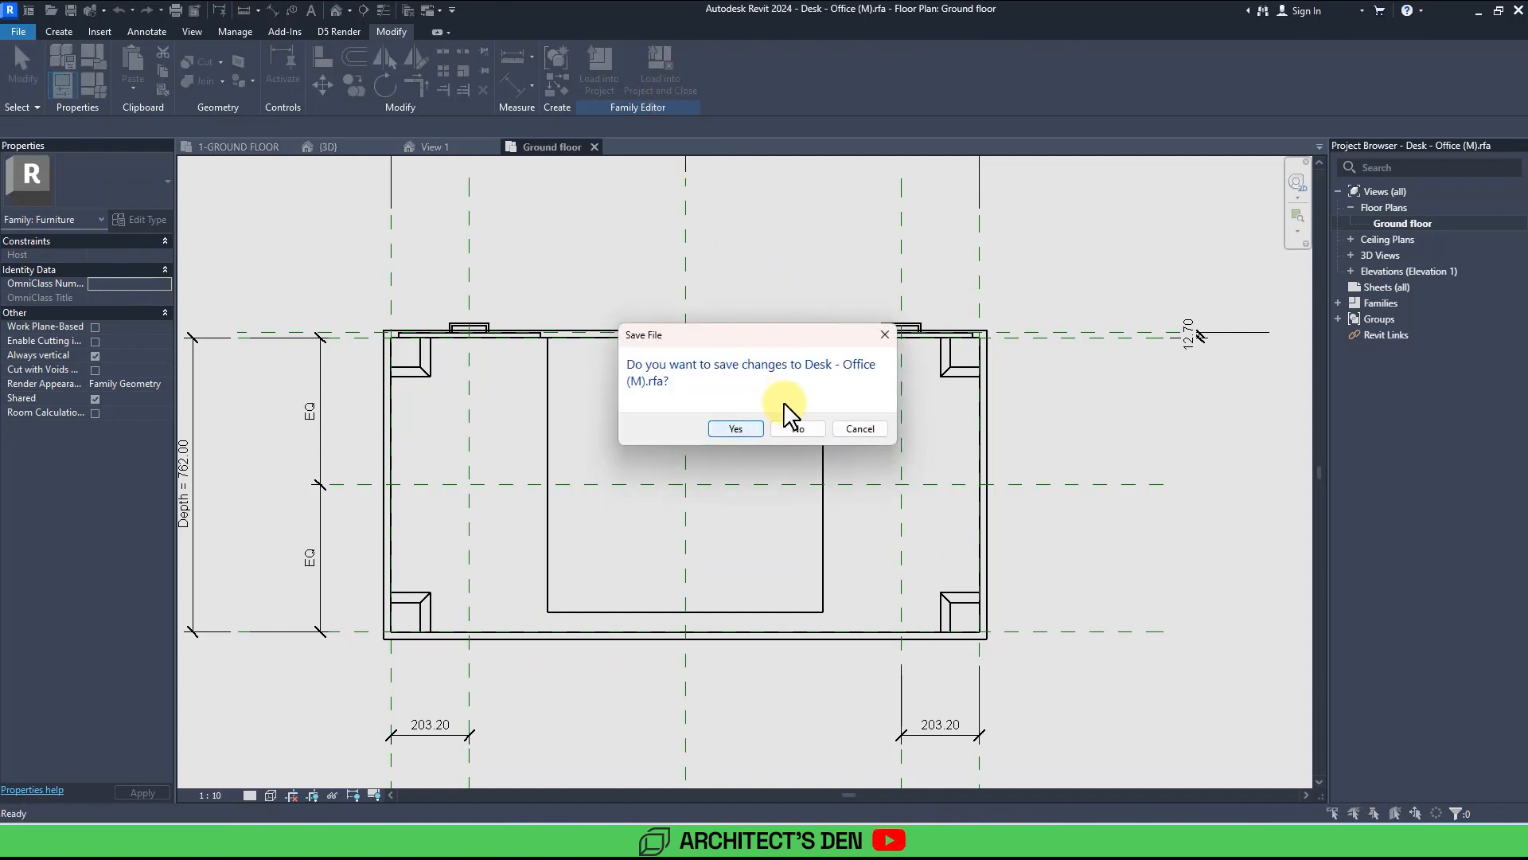
{"action": "left_click", "coordinate": [794, 429]}
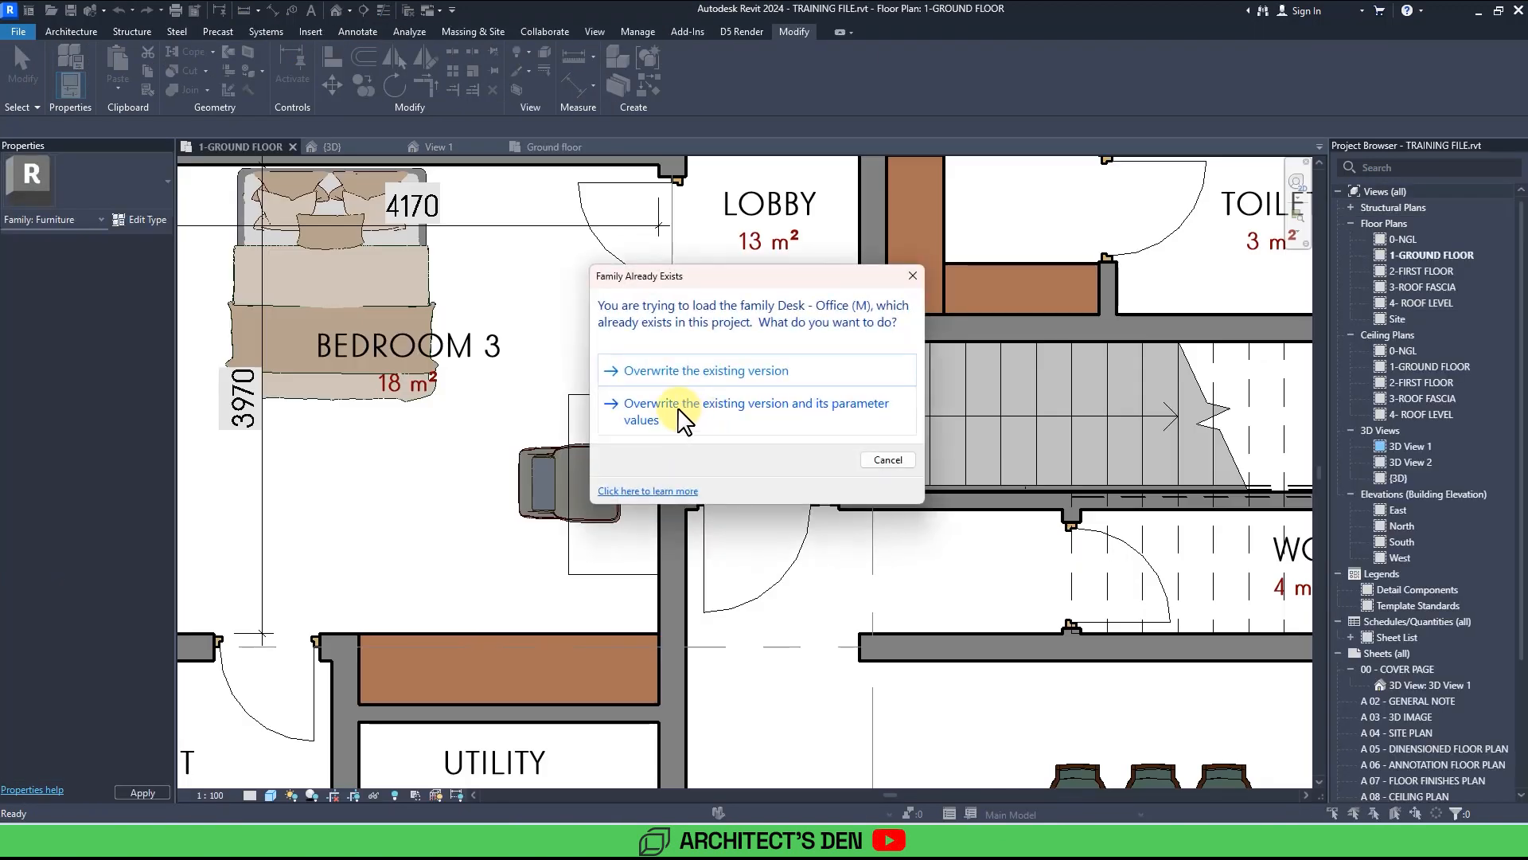
{"action": "left_click", "coordinate": [676, 408]}
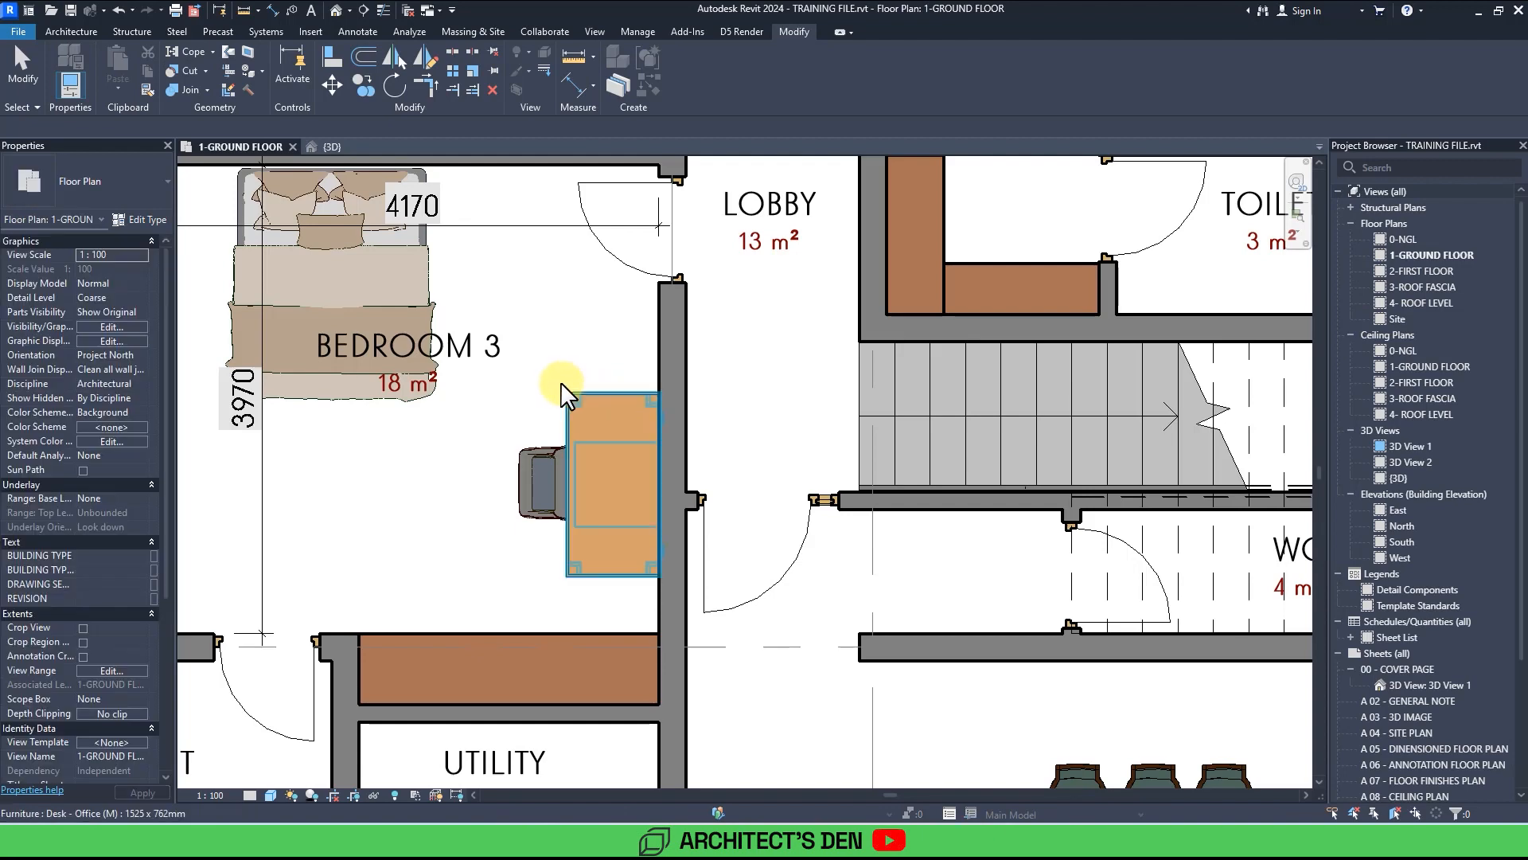
{"action": "scroll", "coordinate": [560, 382], "scroll_direction": "down", "scroll_amount": 5}
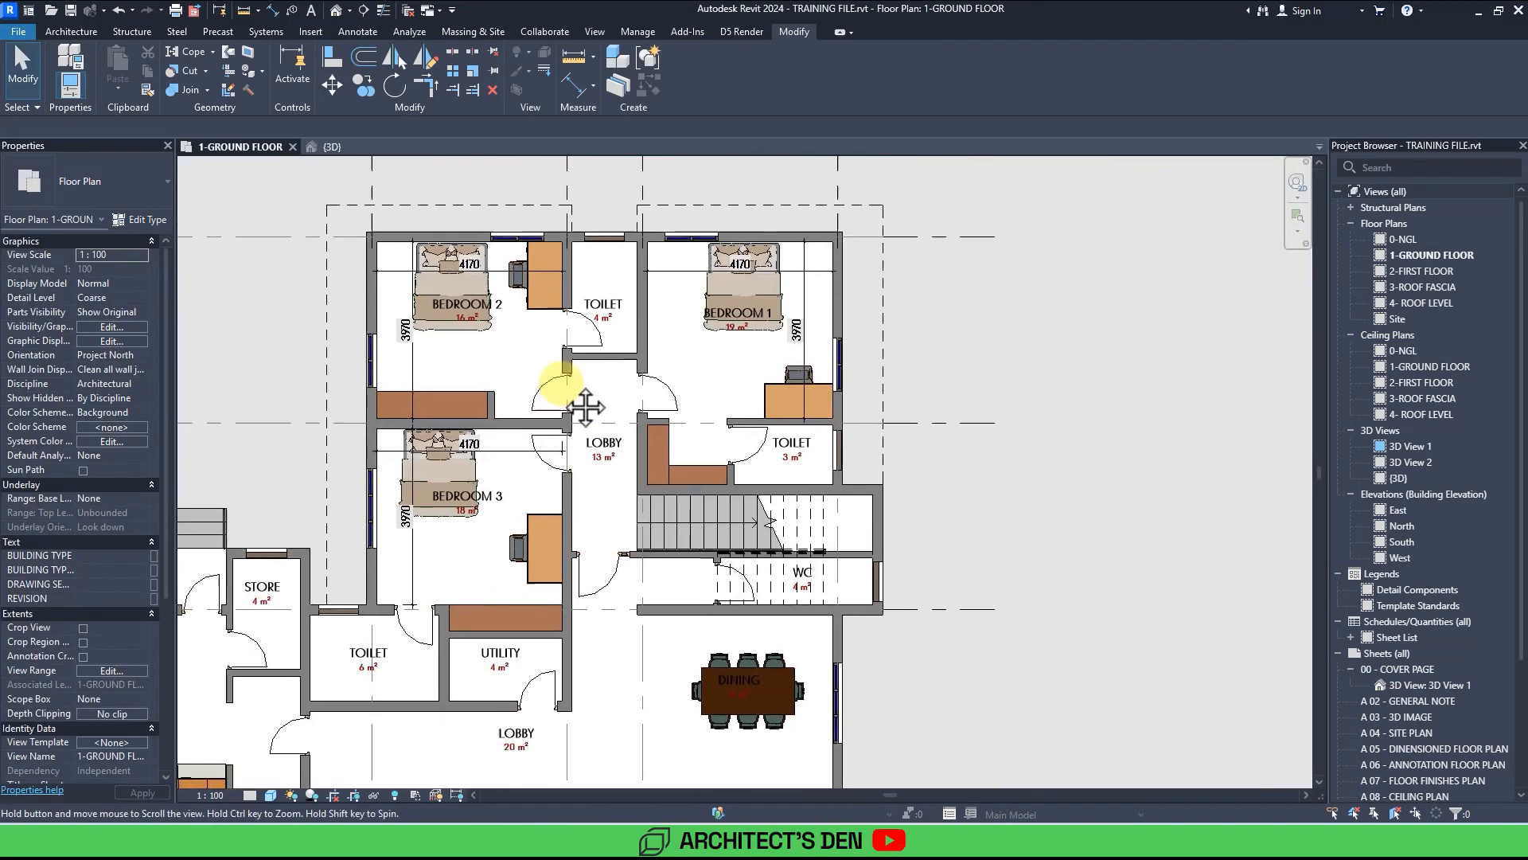
{"action": "scroll", "coordinate": [561, 386], "scroll_direction": "down", "scroll_amount": 5}
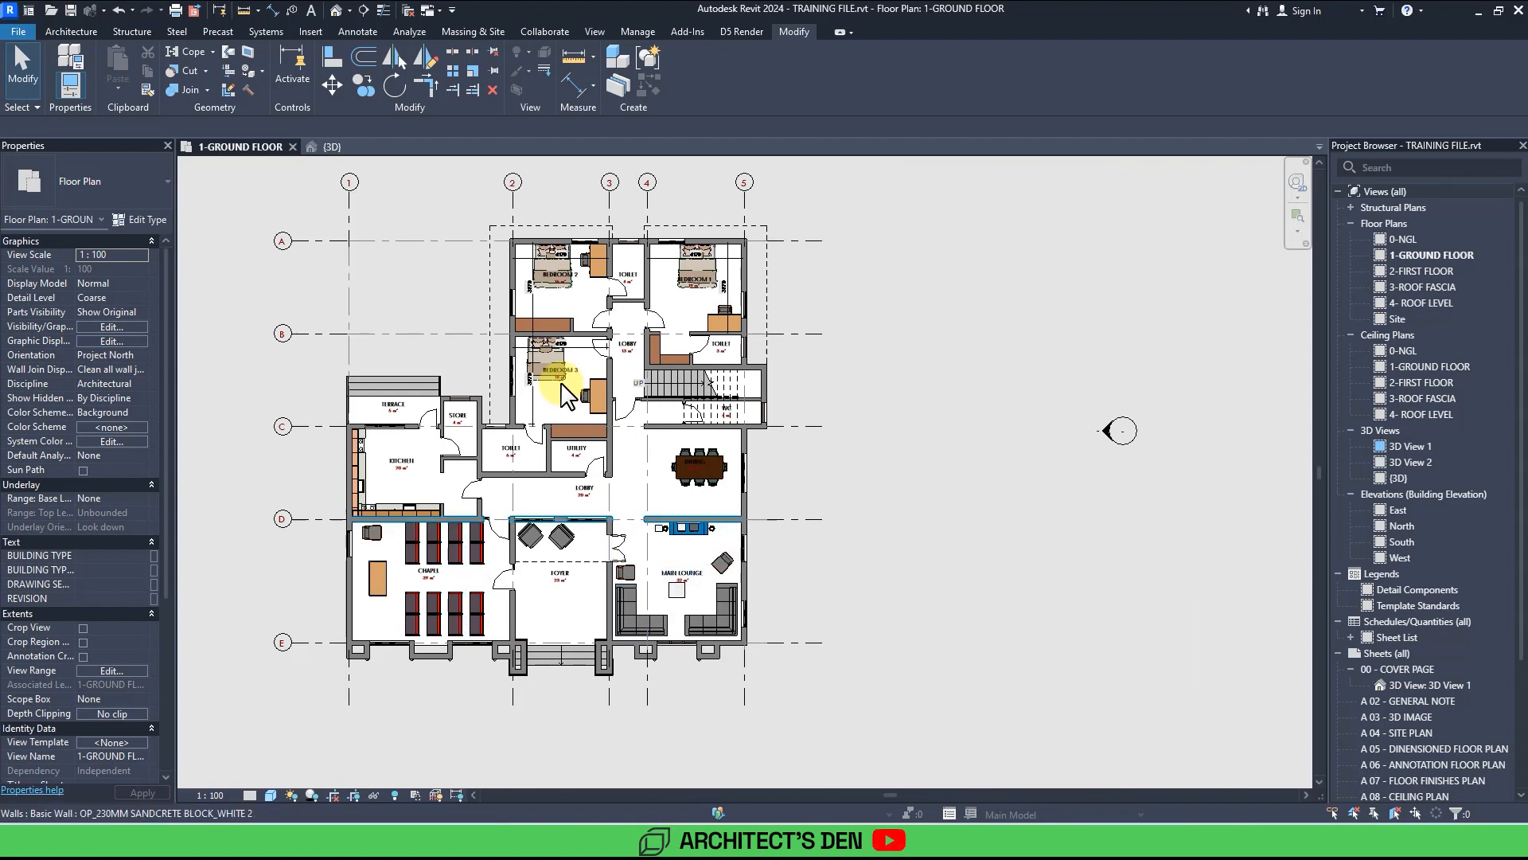
{"action": "scroll", "coordinate": [561, 390], "scroll_direction": "up", "scroll_amount": 3}
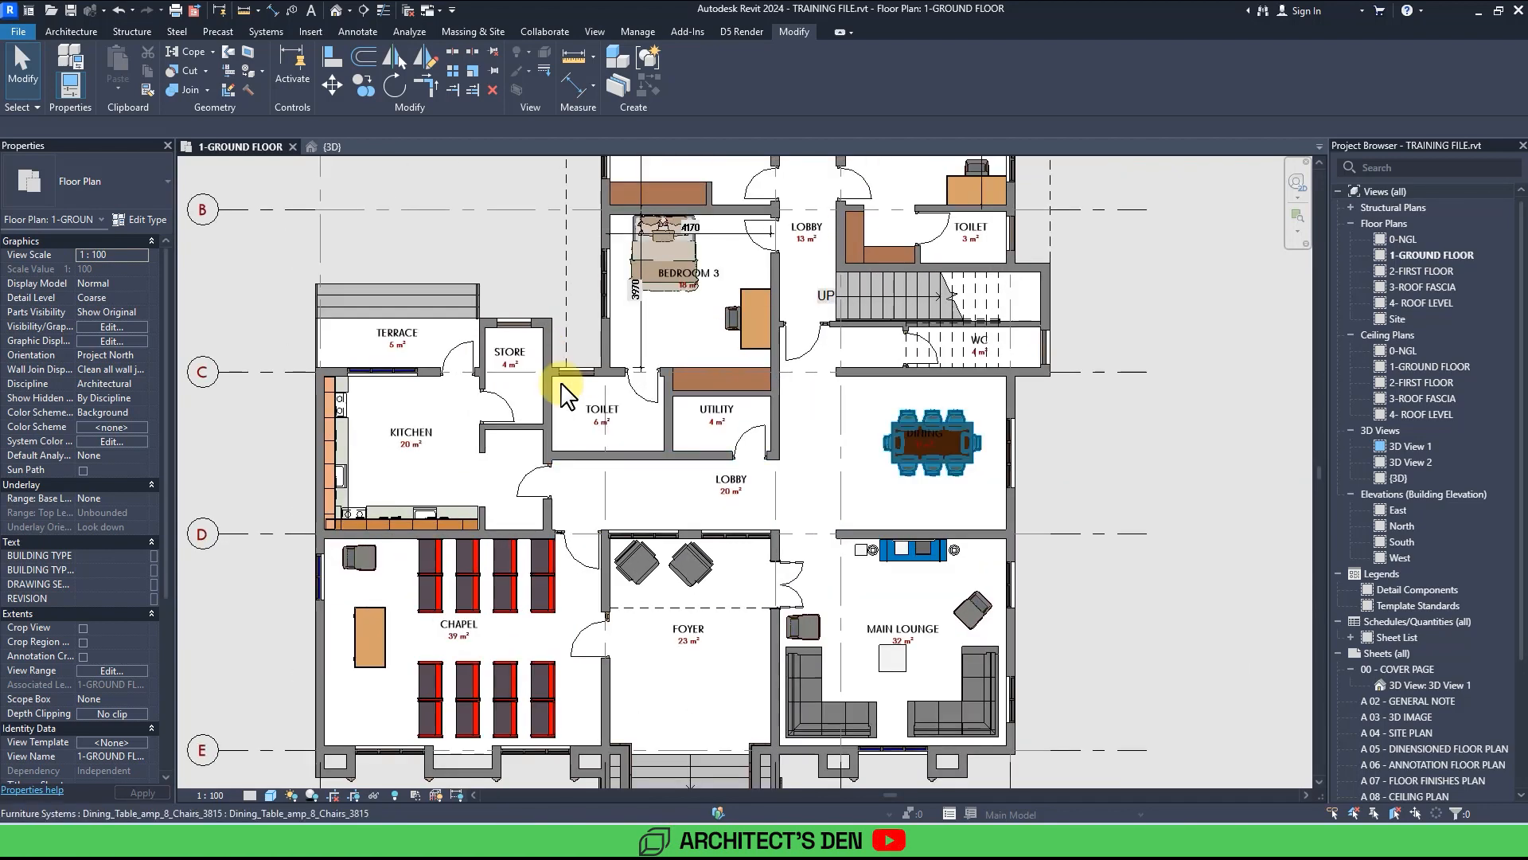
{"action": "scroll", "coordinate": [561, 390], "scroll_direction": "down", "scroll_amount": 2}
{"action": "mouse_move", "coordinate": [563, 389]}
{"action": "middle_mouse_down"}
{"action": "mouse_move", "coordinate": [587, 408]}
{"action": "mouse_move", "coordinate": [562, 385]}
{"action": "middle_mouse_up"}
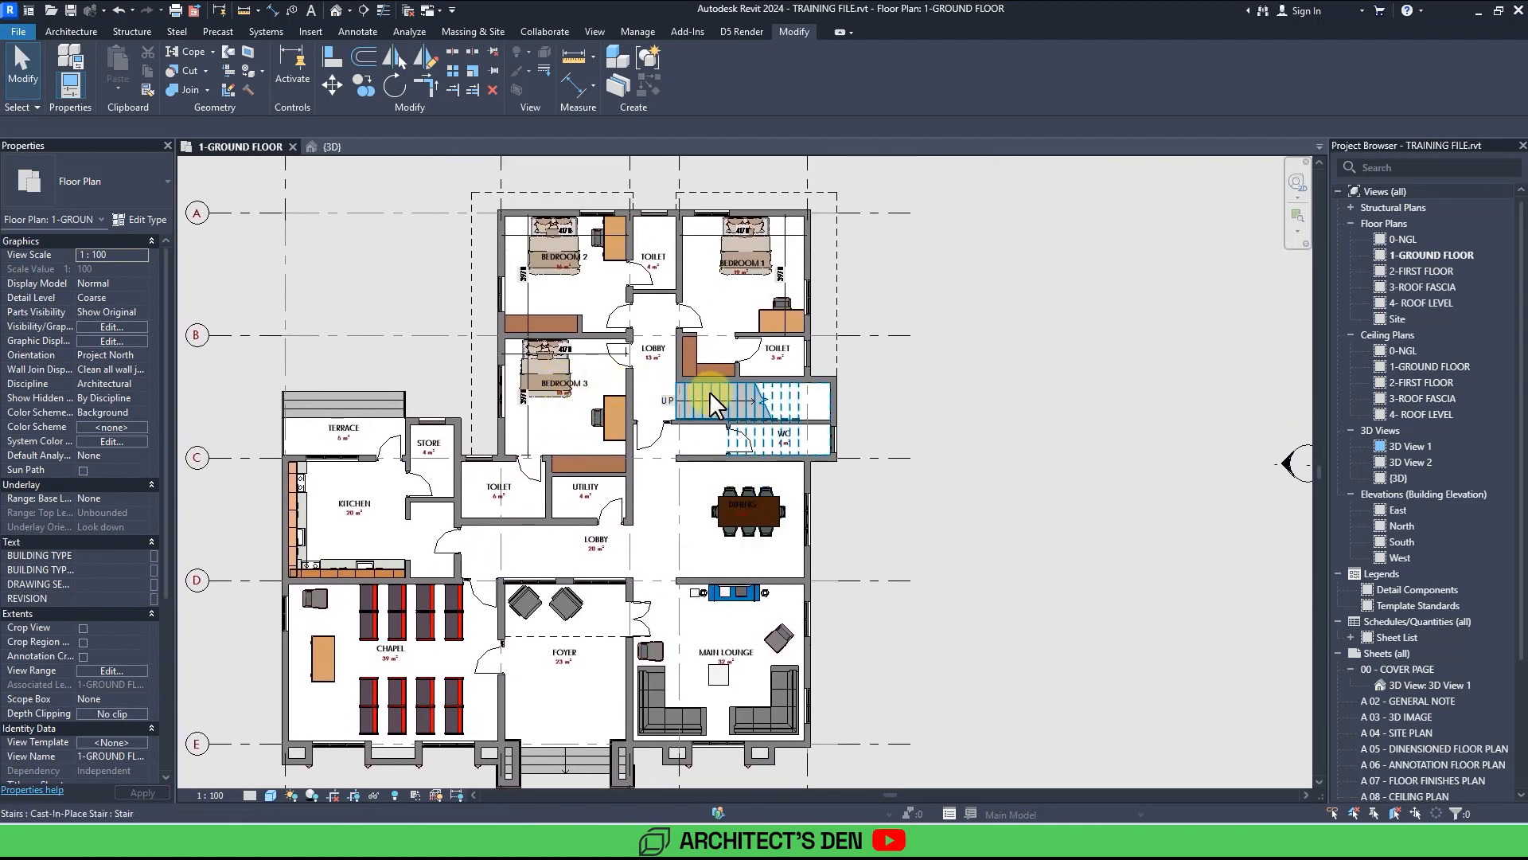
{"action": "middle_click_drag", "start_coordinate": [959, 420], "coordinate": [981, 437]}
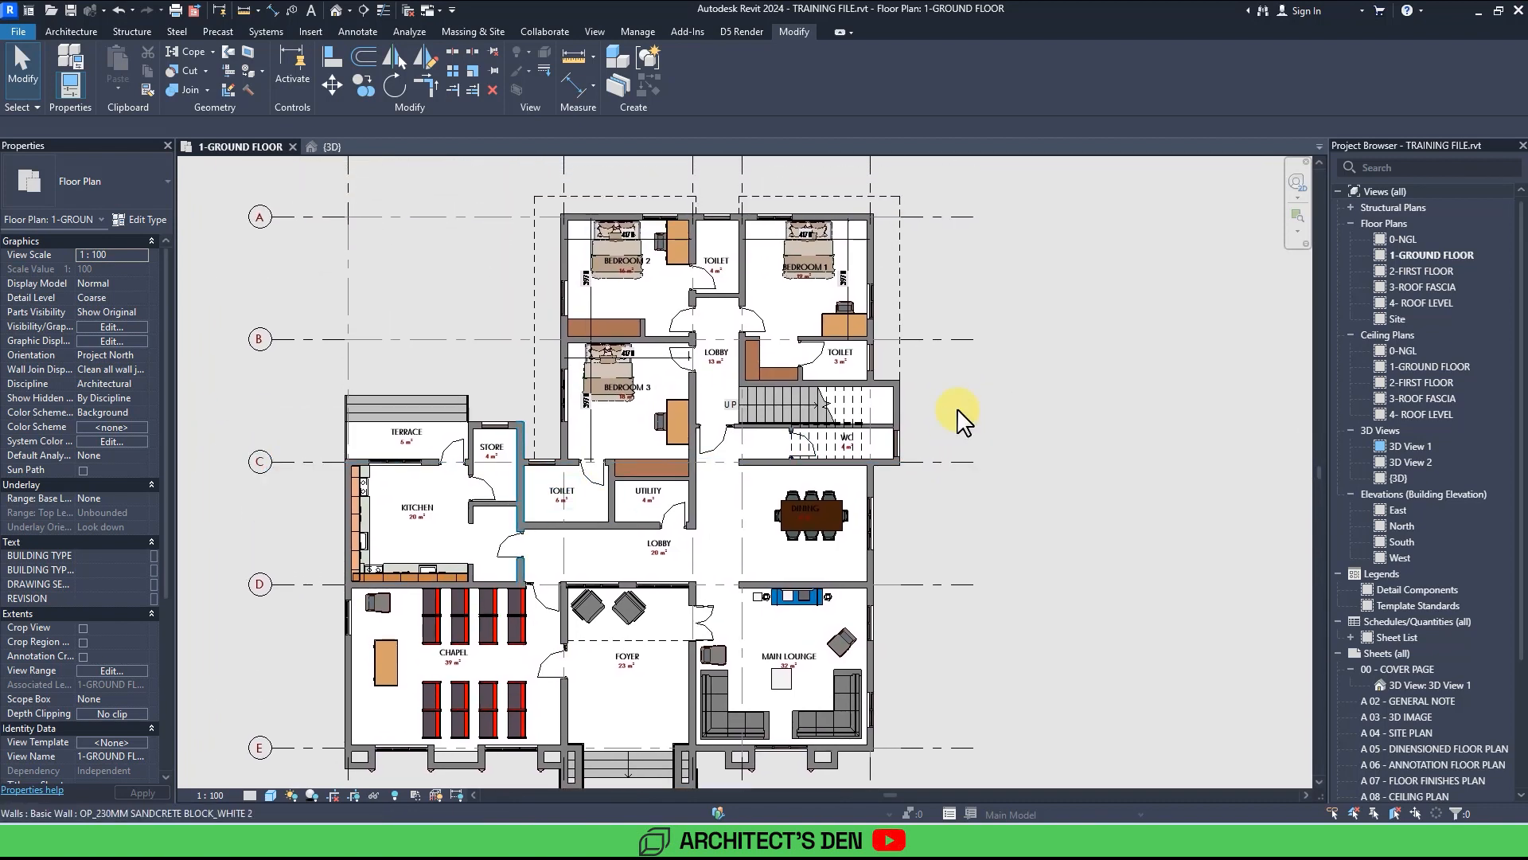
{"action": "scroll", "coordinate": [776, 482], "scroll_direction": "down", "scroll_amount": 2}
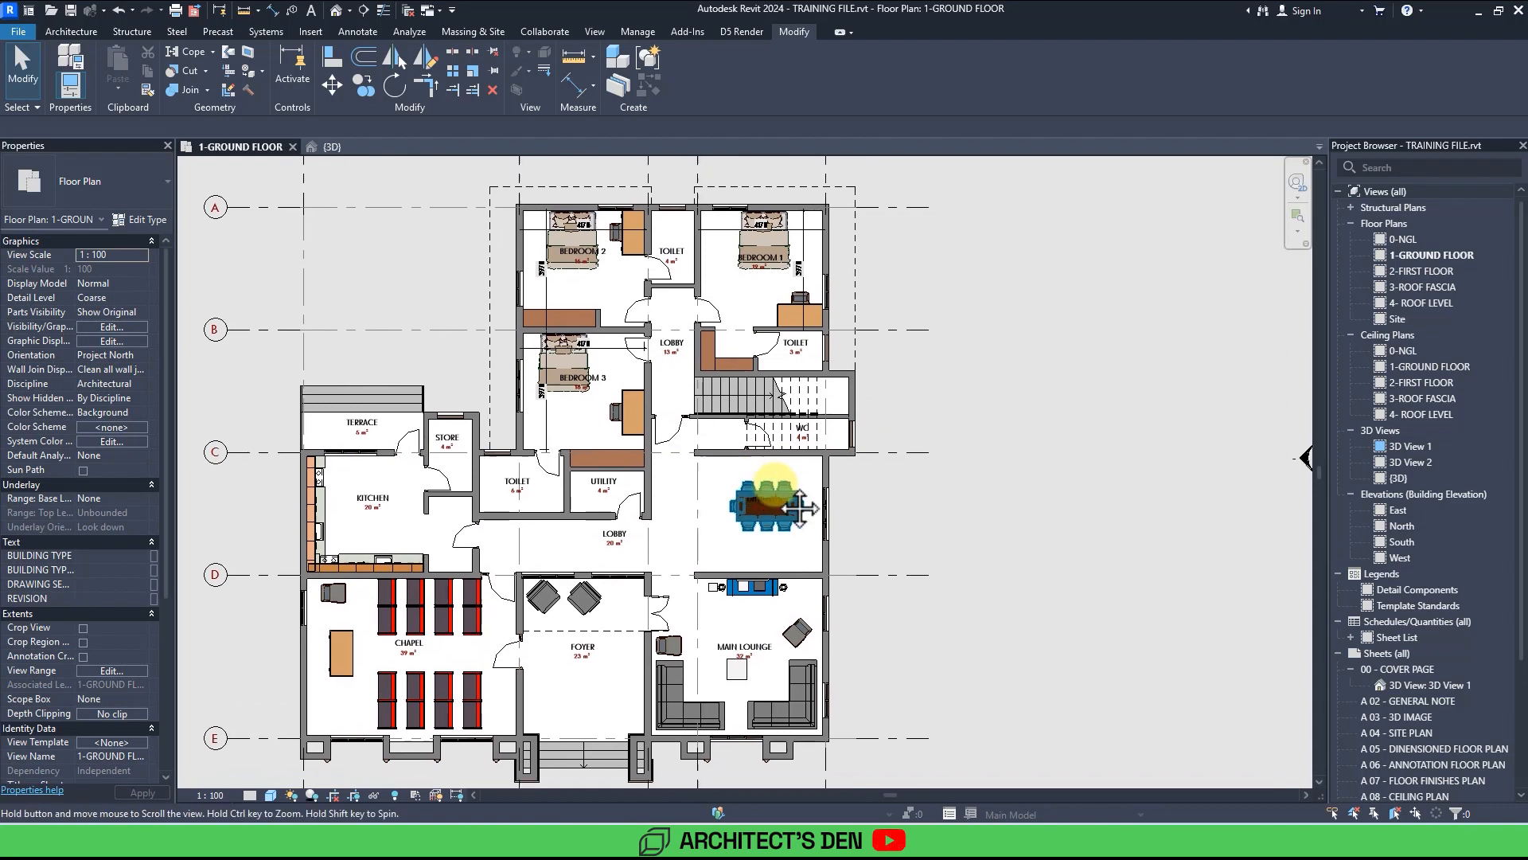
{"action": "middle_click_drag", "start_coordinate": [776, 484], "coordinate": [828, 488]}
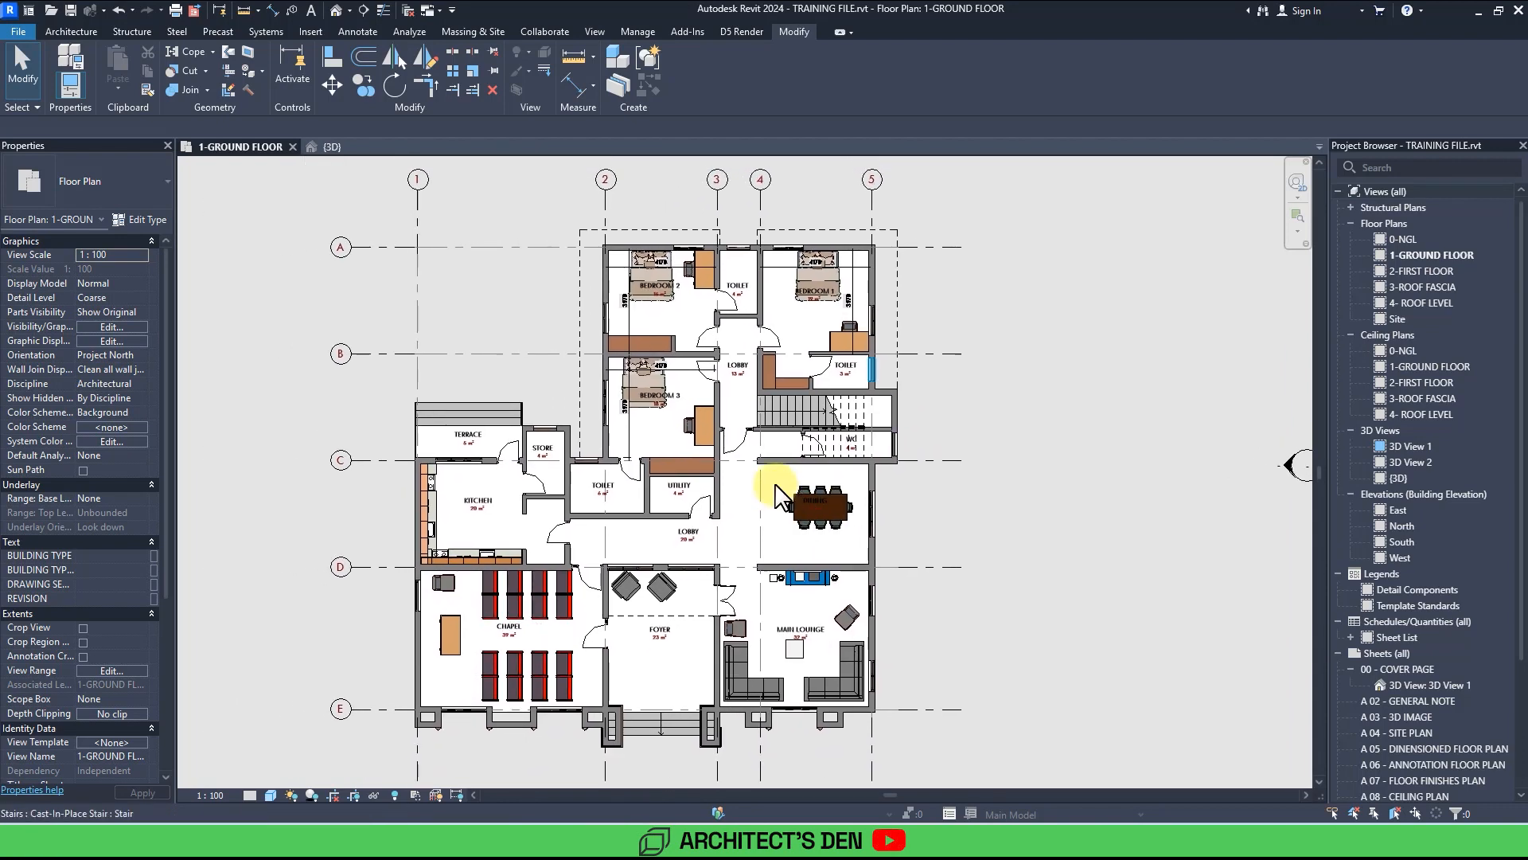
{"action": "middle_click_drag", "start_coordinate": [926, 513], "coordinate": [955, 511]}
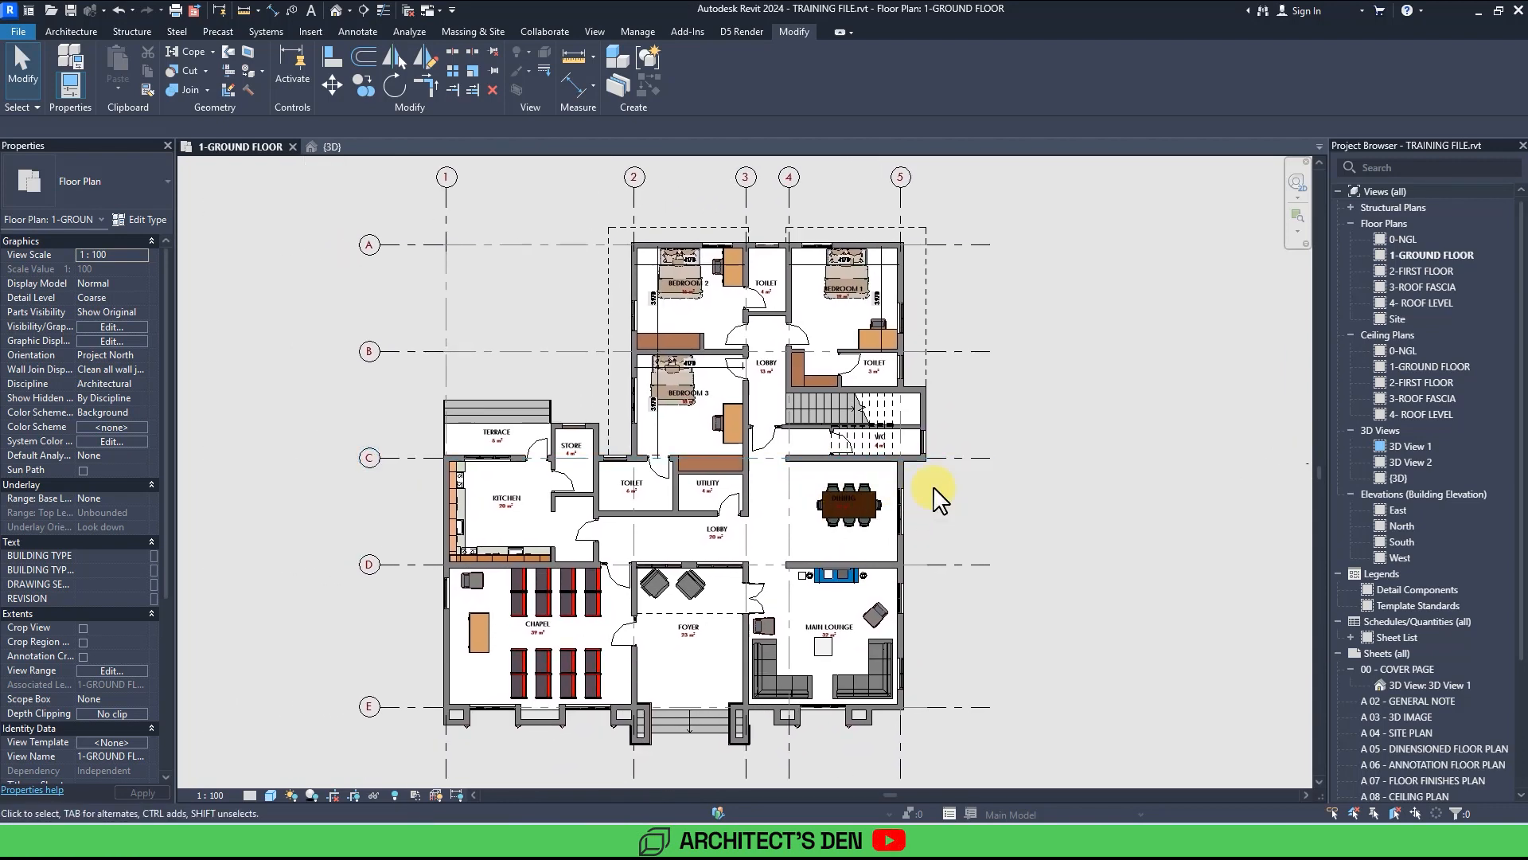
{"action": "scroll", "coordinate": [940, 498], "scroll_direction": "up", "scroll_amount": 1}
Search the Revit library for WC families and place a WC in the toilet beside the store.
{"action": "key", "text": "alt+Tab"}
{"action": "double_click", "coordinate": [1409, 99]}
{"action": "type", "text": "wc"}
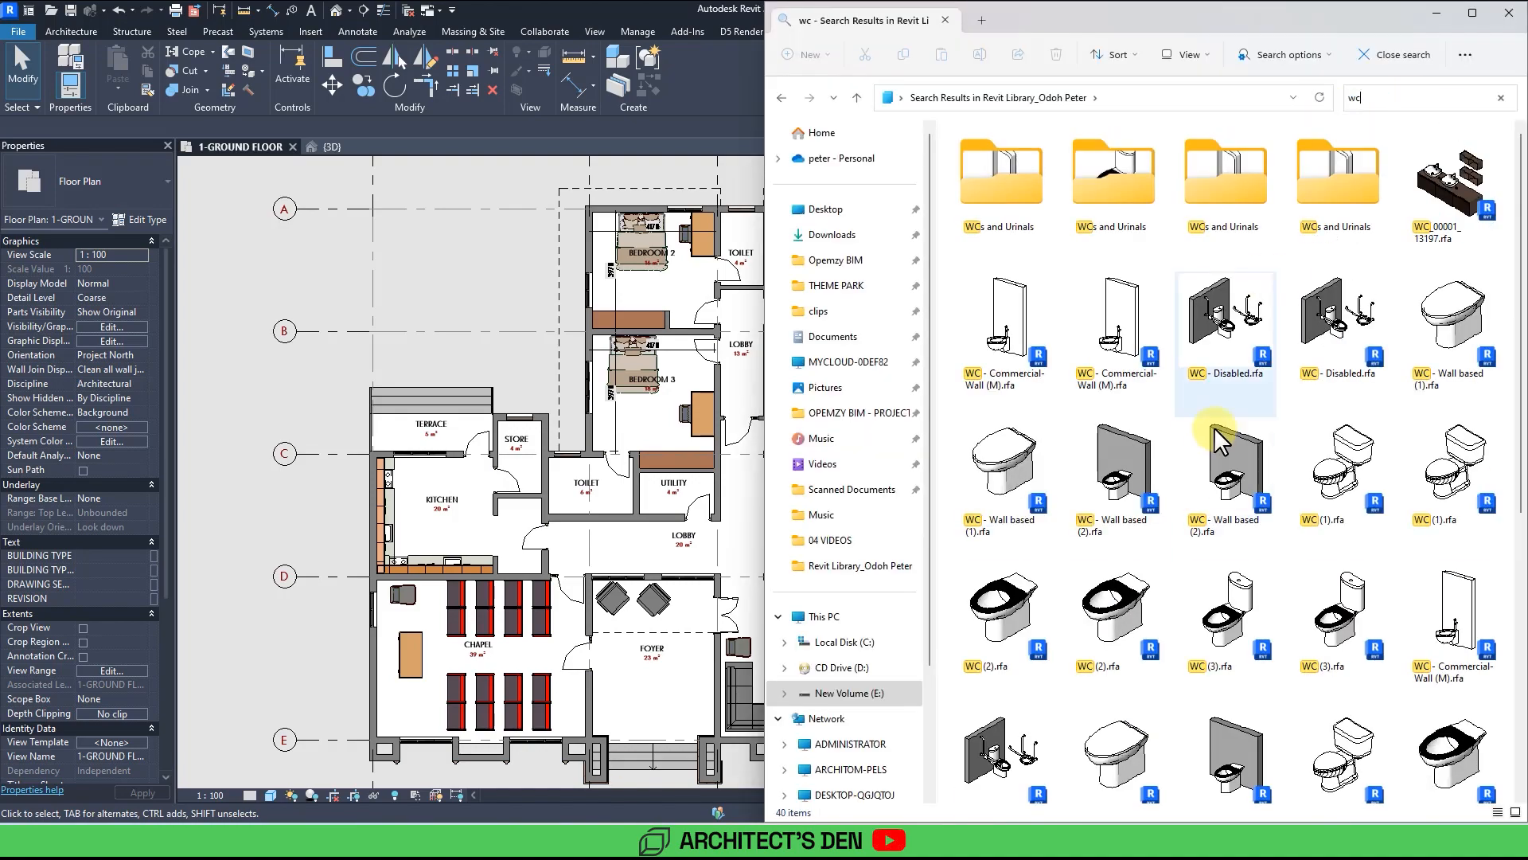
{"action": "scroll", "coordinate": [1218, 557], "scroll_direction": "down", "scroll_amount": 3}
{"action": "scroll", "coordinate": [1222, 605], "scroll_direction": "up", "scroll_amount": 2}
{"action": "left_click_drag", "start_coordinate": [1230, 468], "coordinate": [457, 497]}
{"action": "scroll", "coordinate": [560, 478], "scroll_direction": "up", "scroll_amount": 5}
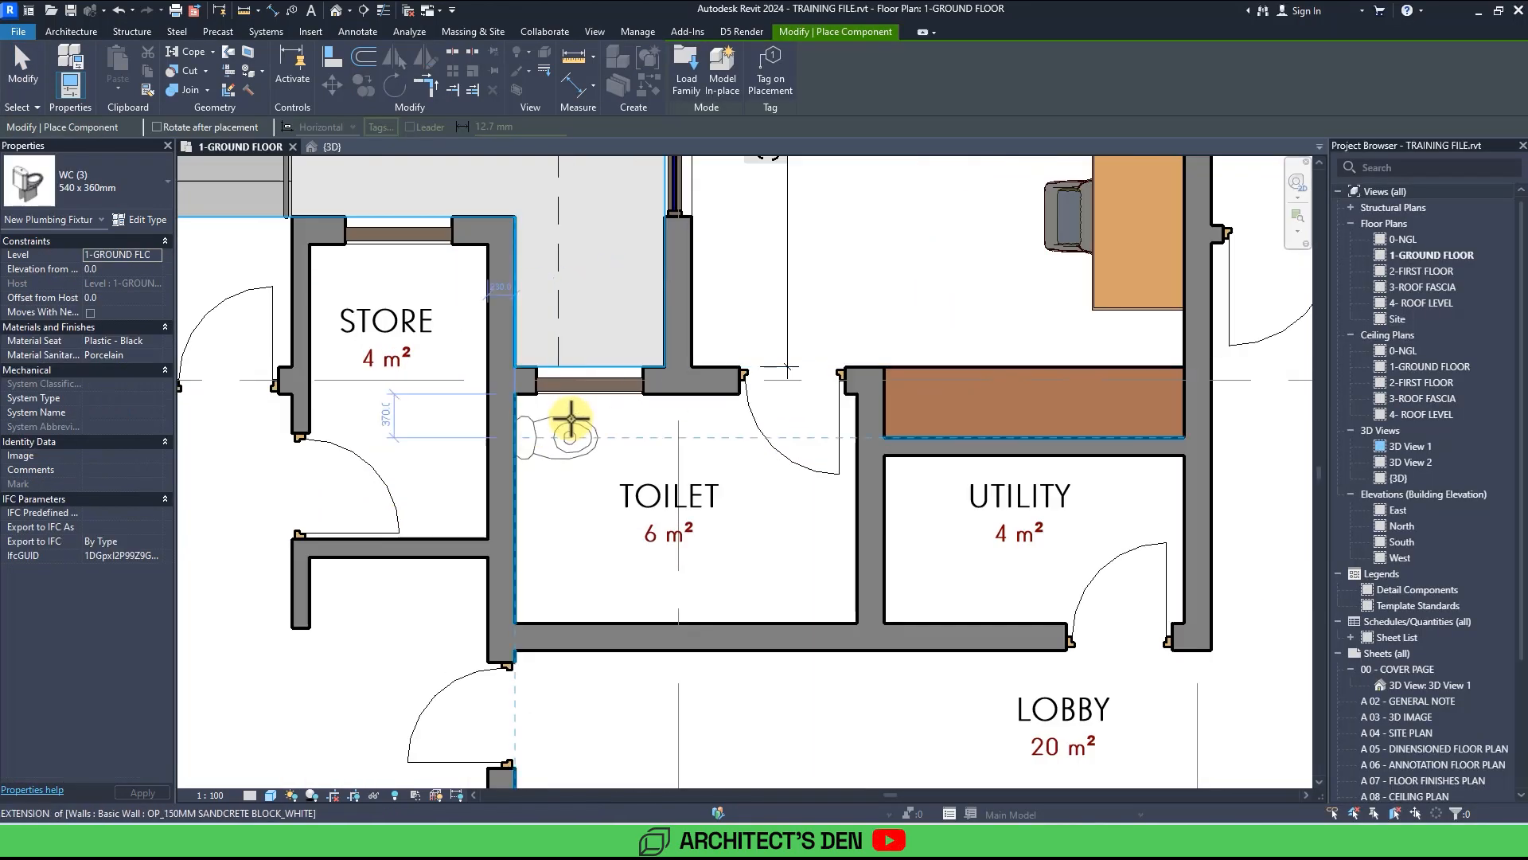
{"action": "left_click", "coordinate": [567, 420]}
Place another WC in the WC room beside the stair and exit placement.
{"action": "scroll", "coordinate": [570, 430], "scroll_direction": "down", "scroll_amount": 4}
{"action": "middle_click_drag", "start_coordinate": [614, 494], "coordinate": [543, 467]}
{"action": "scroll", "coordinate": [796, 335], "scroll_direction": "up", "scroll_amount": 2}
{"action": "left_click", "coordinate": [752, 346]}
{"action": "middle_click_drag", "start_coordinate": [788, 331], "coordinate": [955, 417]}
{"action": "scroll", "coordinate": [956, 417], "scroll_direction": "down", "scroll_amount": 3}
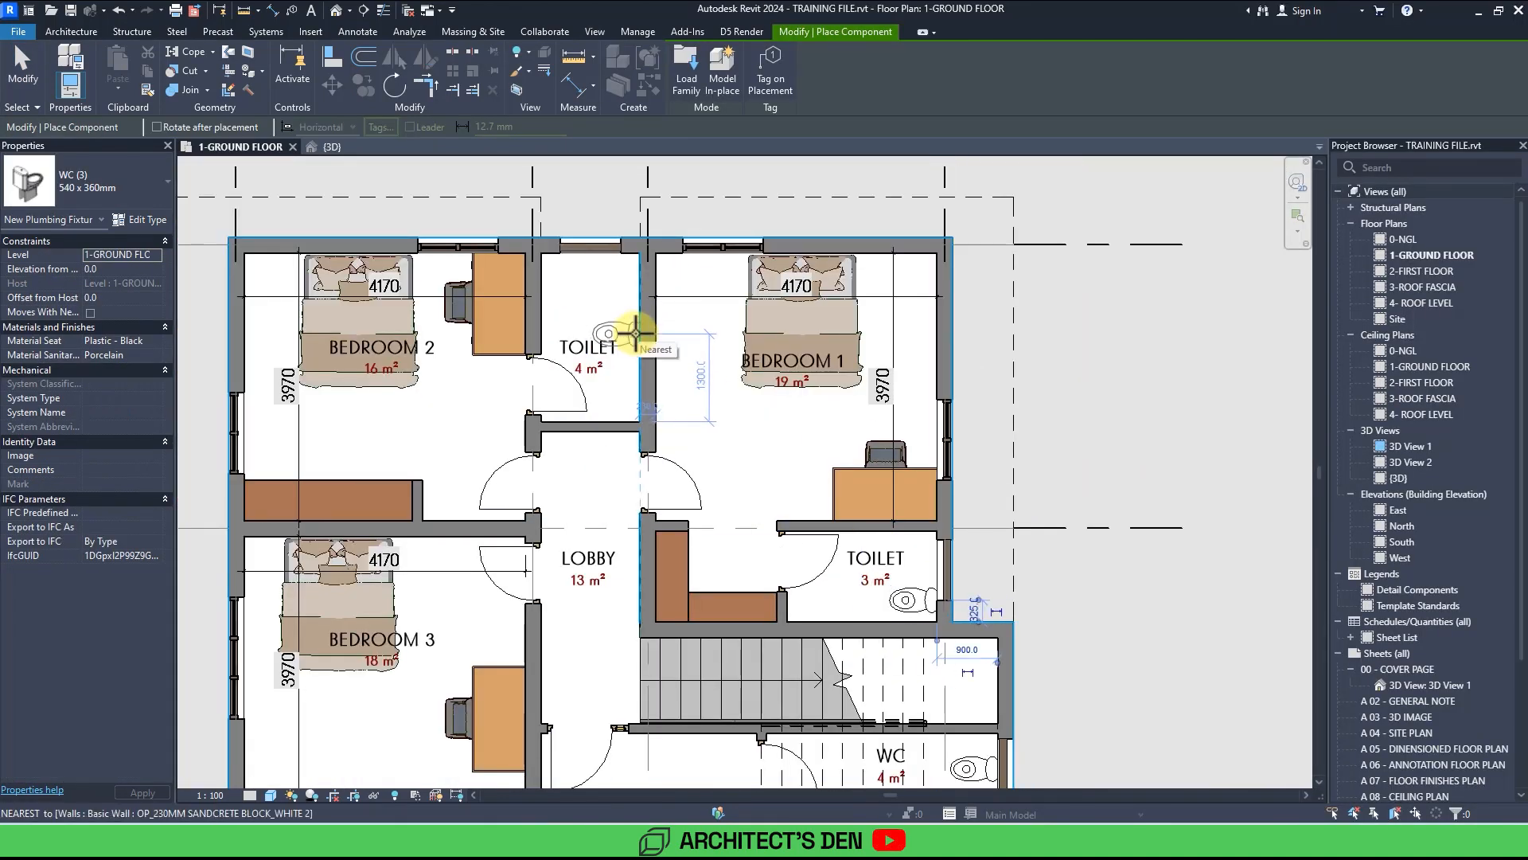
{"action": "key", "text": "Escape"}
{"action": "key", "text": "Escape"}
Search the Revit library for vanity cabinets and sink families.
{"action": "scroll", "coordinate": [915, 621], "scroll_direction": "down", "scroll_amount": 3}
{"action": "scroll", "coordinate": [486, 570], "scroll_direction": "down", "scroll_amount": 2}
{"action": "key", "text": "alt+Tab"}
{"action": "double_click", "coordinate": [1416, 99]}
{"action": "type", "text": "vanity"}
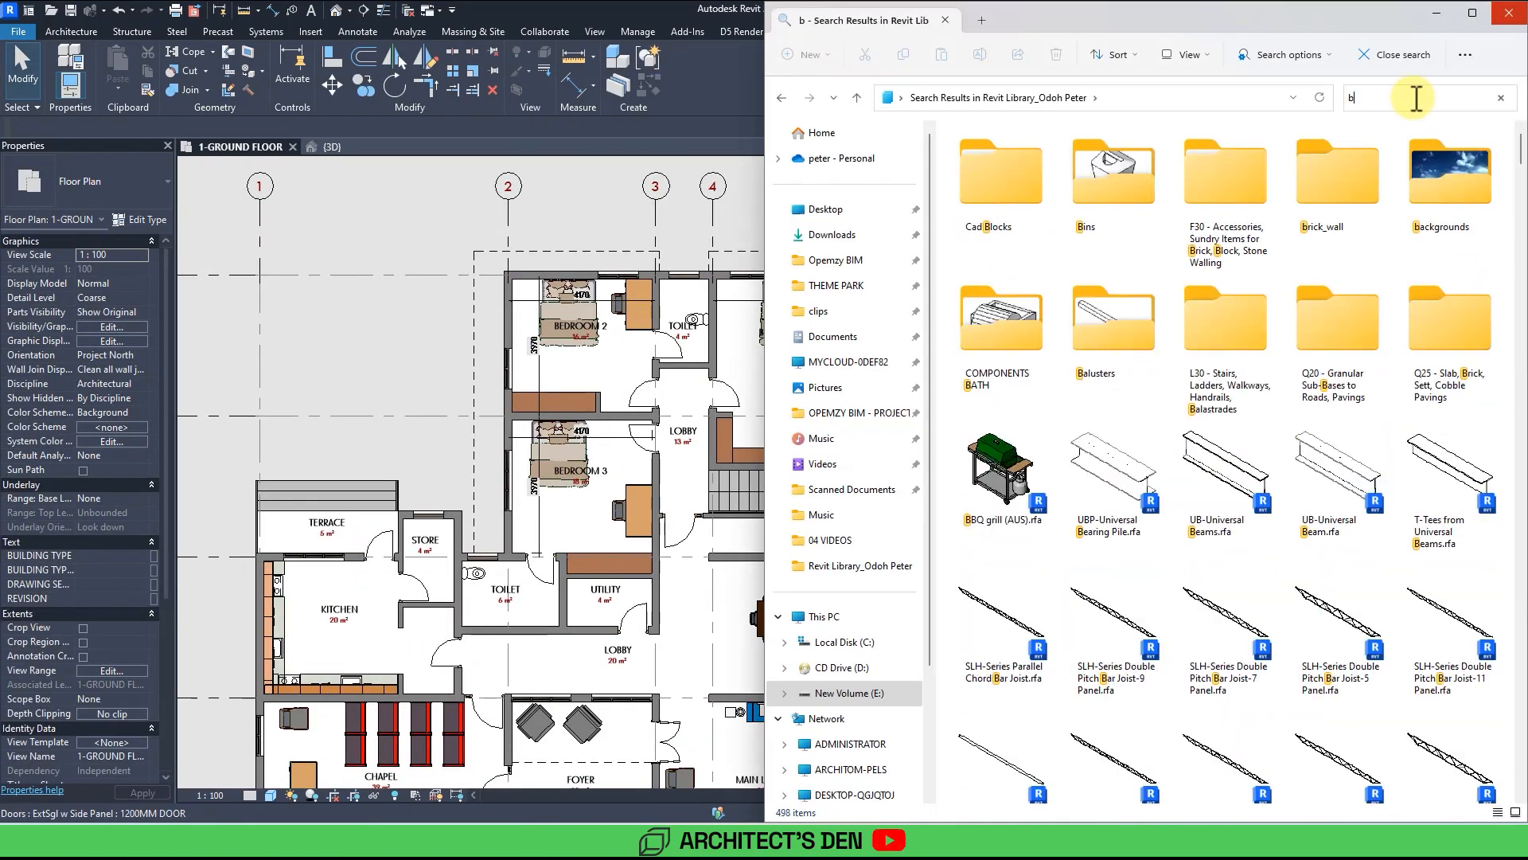
{"action": "scroll", "coordinate": [1332, 247], "scroll_direction": "down", "scroll_amount": 15}
{"action": "scroll", "coordinate": [1108, 362], "scroll_direction": "up", "scroll_amount": 15}
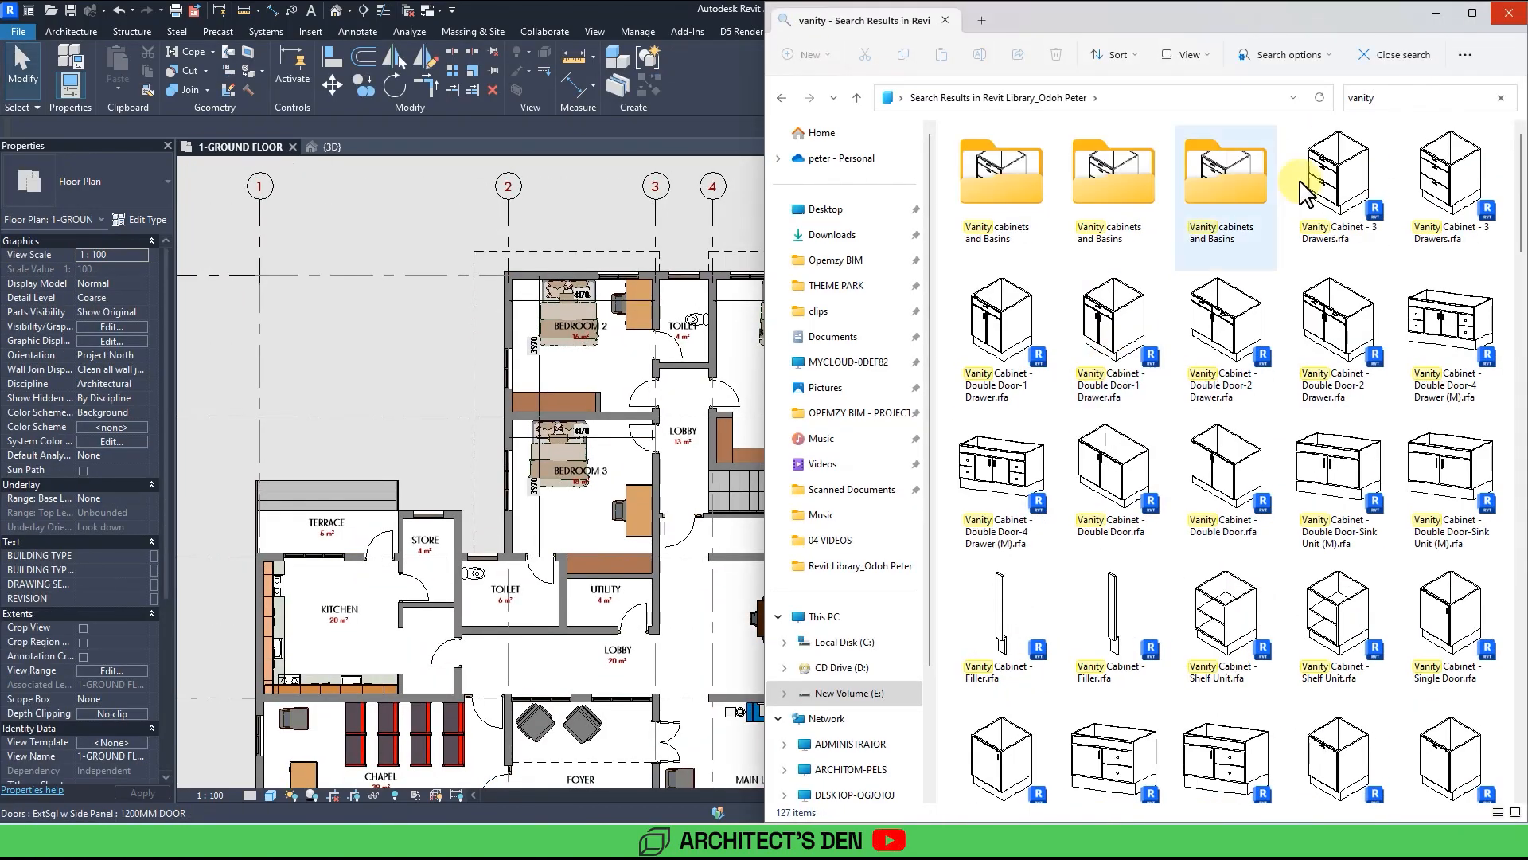
{"action": "left_click", "coordinate": [1381, 100]}
{"action": "type", "text": "sink"}
{"action": "key", "text": "BackSpace"}
{"action": "key", "text": "BackSpace"}
{"action": "key", "text": "BackSpace"}
{"action": "key", "text": "BackSpace"}
{"action": "key", "text": "BackSpace"}
{"action": "key", "text": "BackSpace"}
{"action": "key", "text": "BackSpace"}
{"action": "key", "text": "BackSpace"}
{"action": "key", "text": "BackSpace"}
{"action": "key", "text": "BackSpace"}
{"action": "key", "text": "BackSpace"}
{"action": "type", "text": "sink"}
{"action": "double_click", "coordinate": [1226, 311]}
{"action": "left_click", "coordinate": [1230, 201]}
Search the library for basins and place a wall-hung basin on the wall of bedroom 2's toilet.
{"action": "left_click", "coordinate": [781, 97]}
{"action": "left_click", "coordinate": [1366, 98]}
{"action": "type", "text": "basin"}
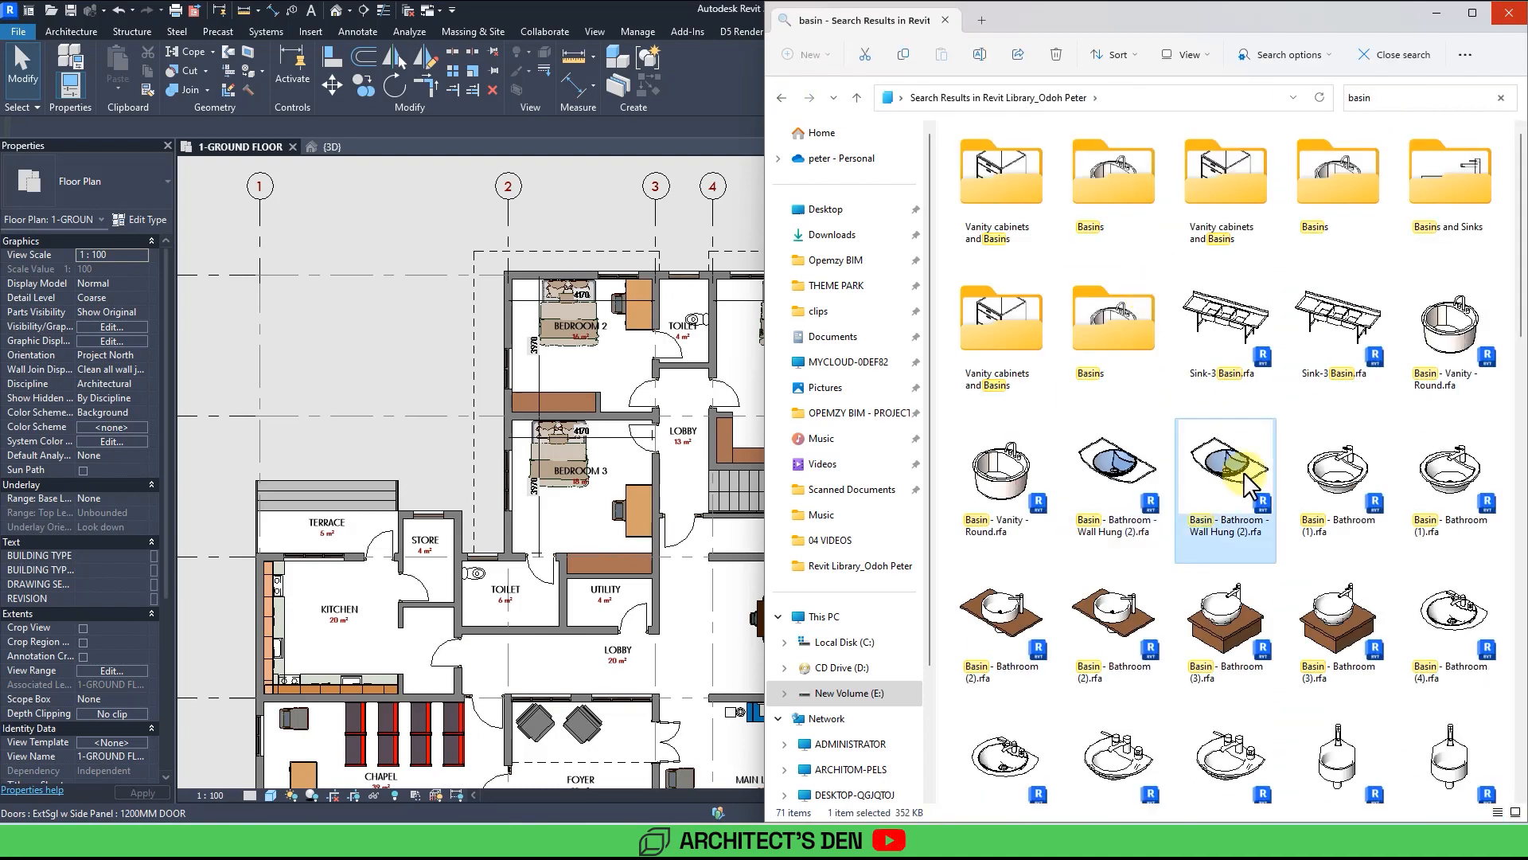
{"action": "left_click_drag", "start_coordinate": [1244, 473], "coordinate": [542, 586]}
{"action": "scroll", "coordinate": [700, 350], "scroll_direction": "up", "scroll_amount": 3}
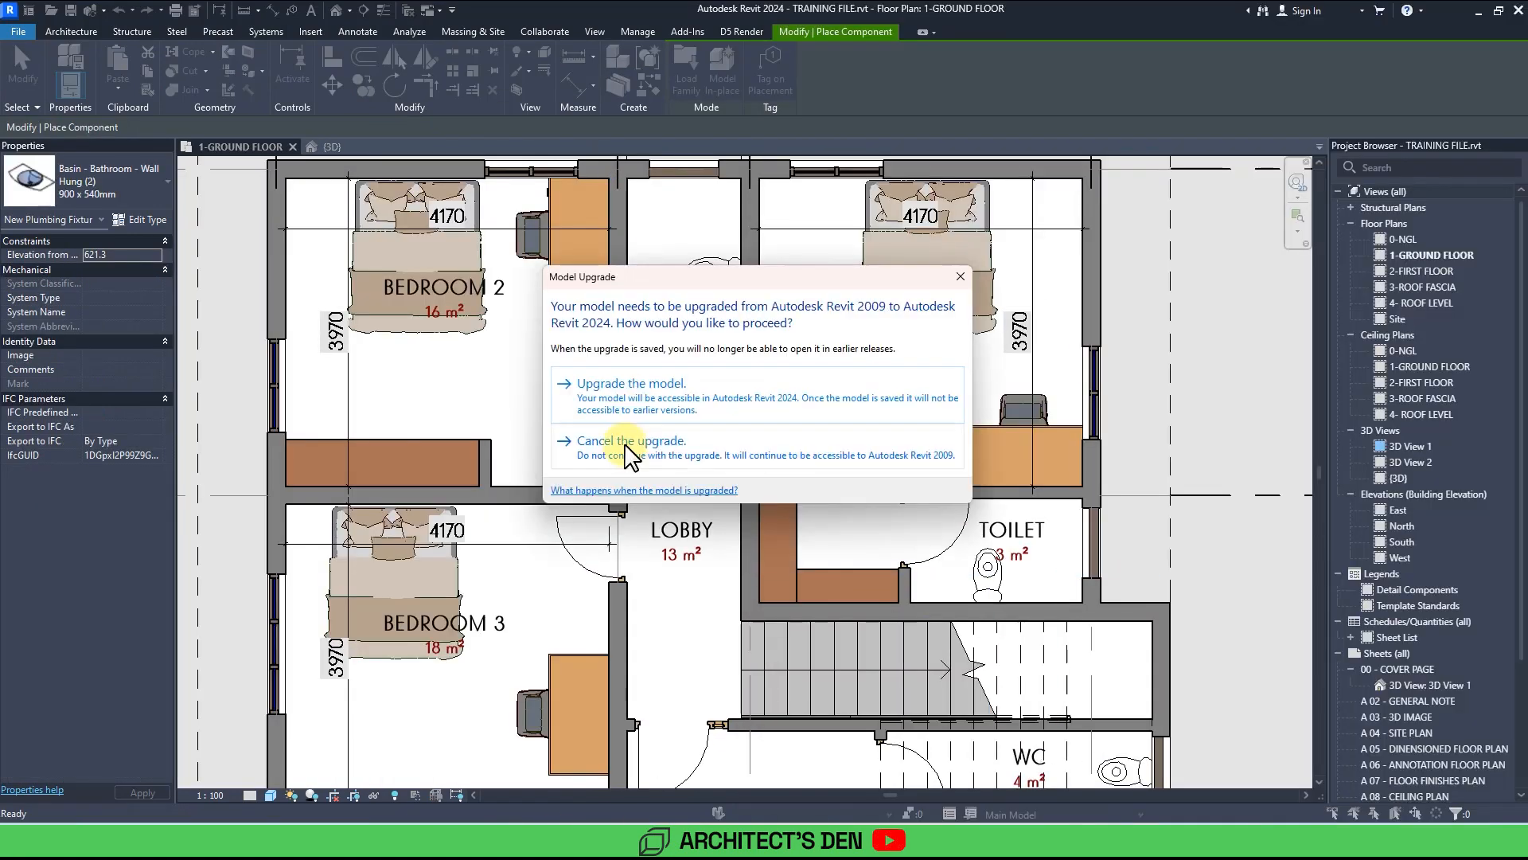
{"action": "left_click", "coordinate": [635, 446]}
Browse the library's shower search results for shower trays and bases.
{"action": "scroll", "coordinate": [931, 592], "scroll_direction": "up", "scroll_amount": 3}
{"action": "scroll", "coordinate": [1024, 443], "scroll_direction": "down", "scroll_amount": 4}
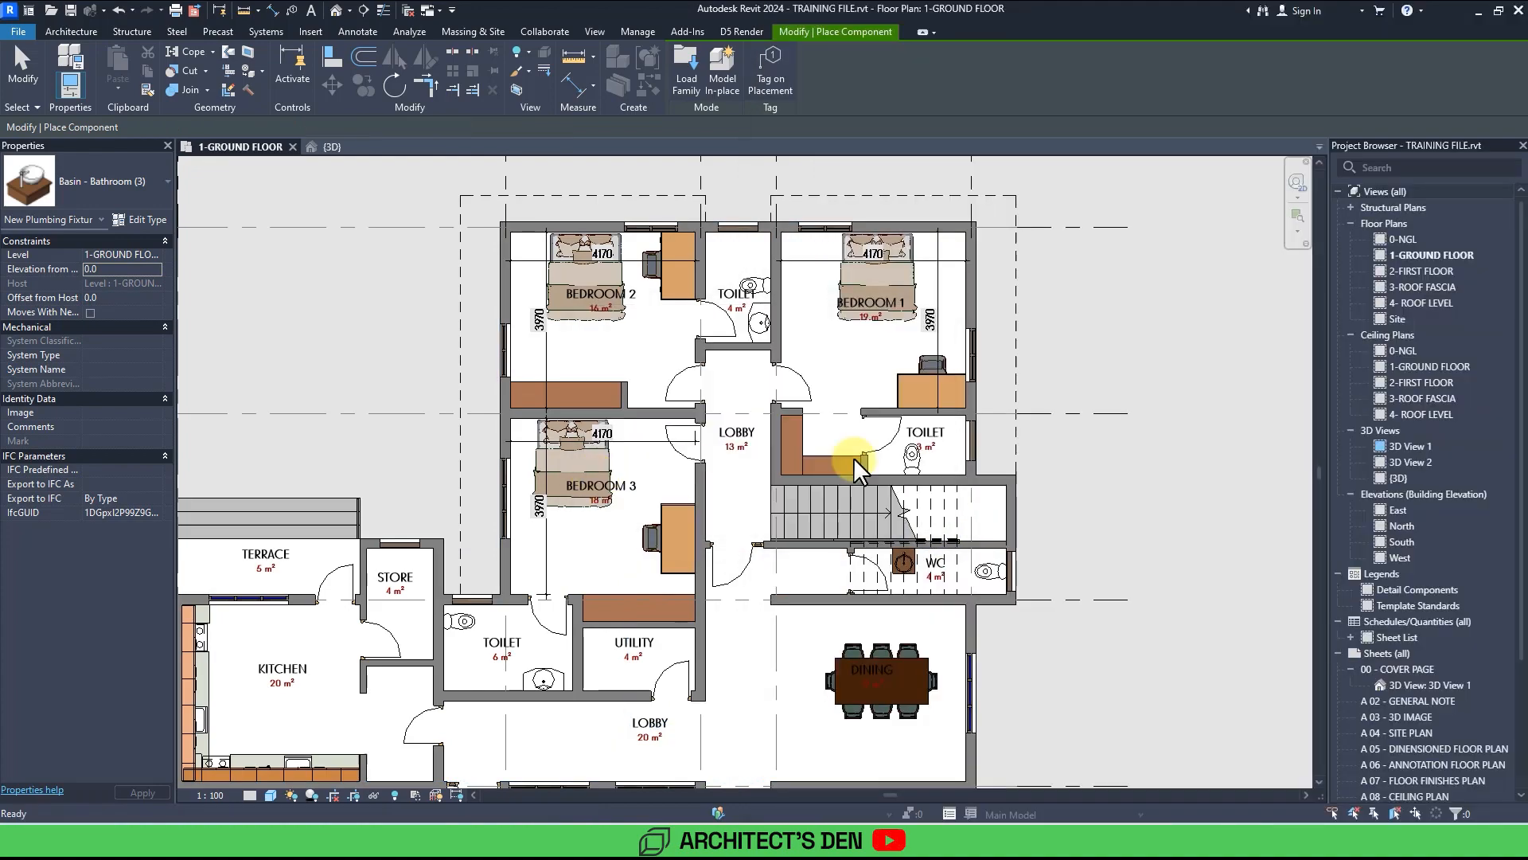
{"action": "scroll", "coordinate": [845, 443], "scroll_direction": "up", "scroll_amount": 5}
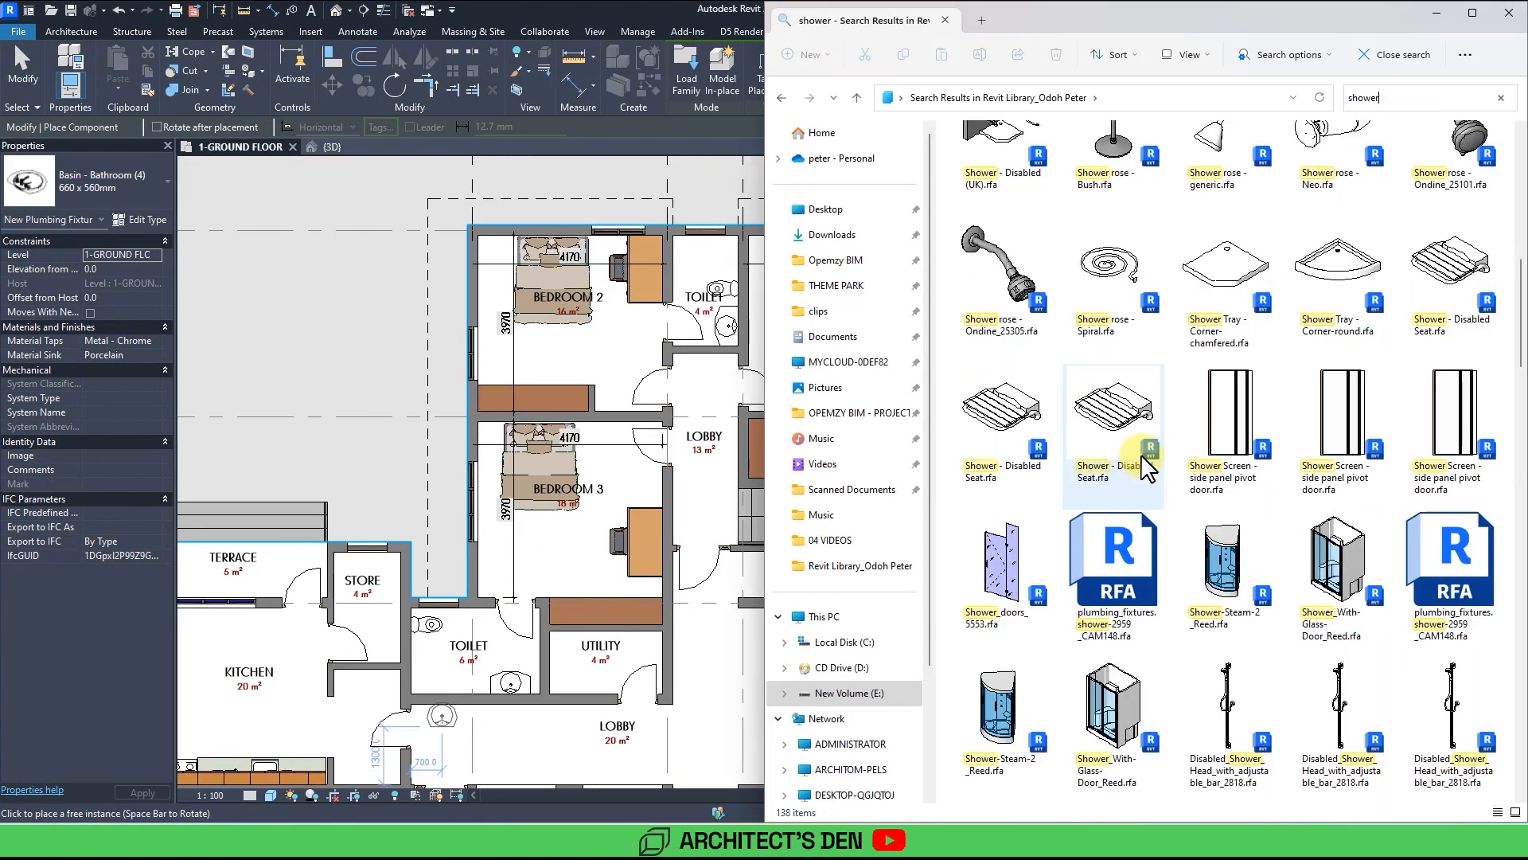
{"action": "scroll", "coordinate": [1345, 617], "scroll_direction": "down", "scroll_amount": 10}
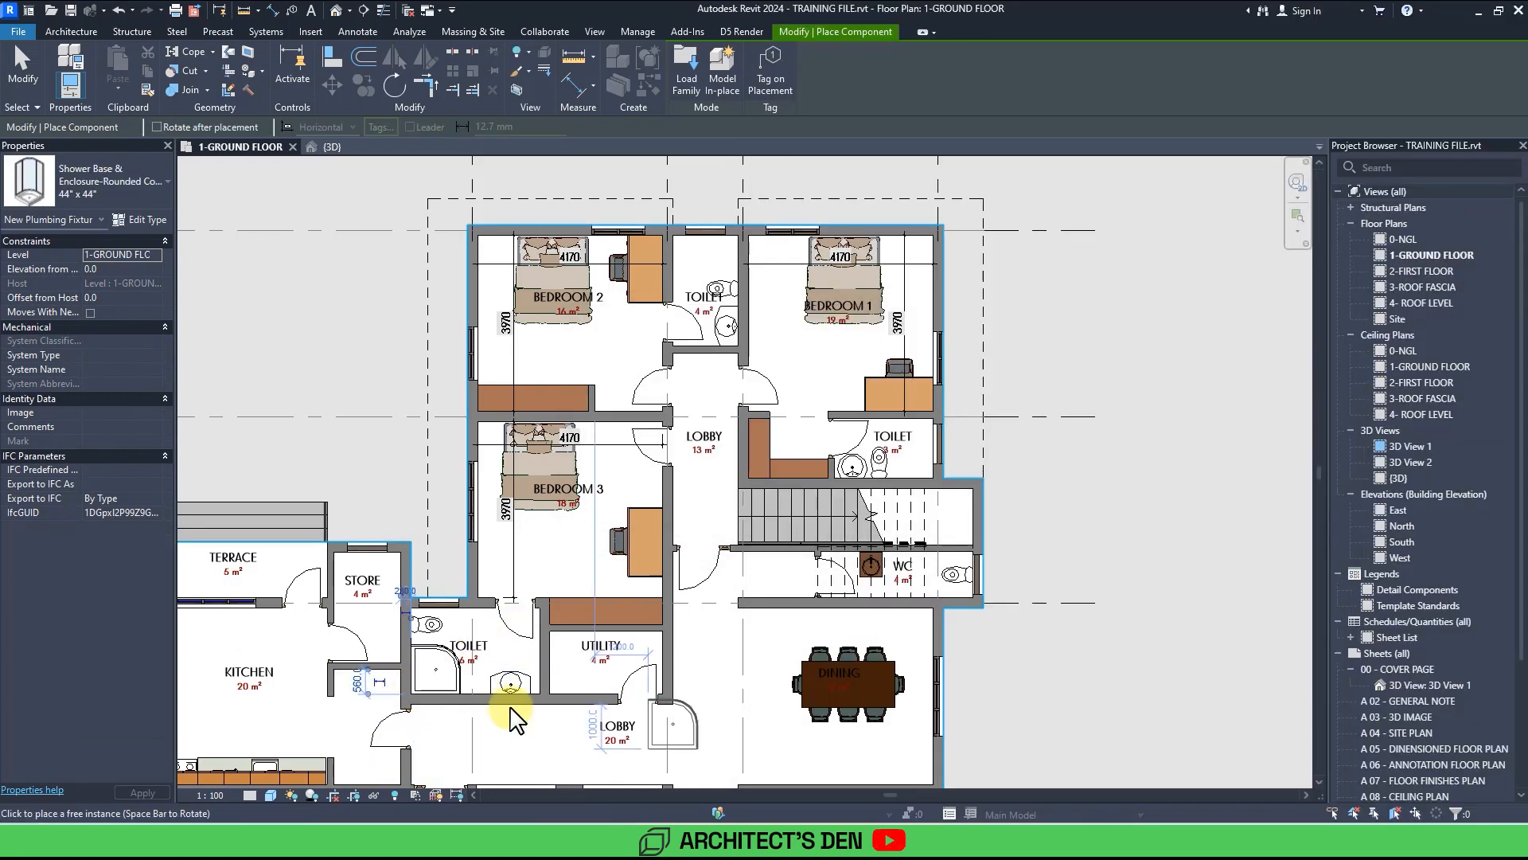
{"action": "scroll", "coordinate": [1034, 481], "scroll_direction": "up", "scroll_amount": 3}
{"action": "scroll", "coordinate": [942, 491], "scroll_direction": "down", "scroll_amount": 3}
{"action": "scroll", "coordinate": [942, 491], "scroll_direction": "up", "scroll_amount": 3}
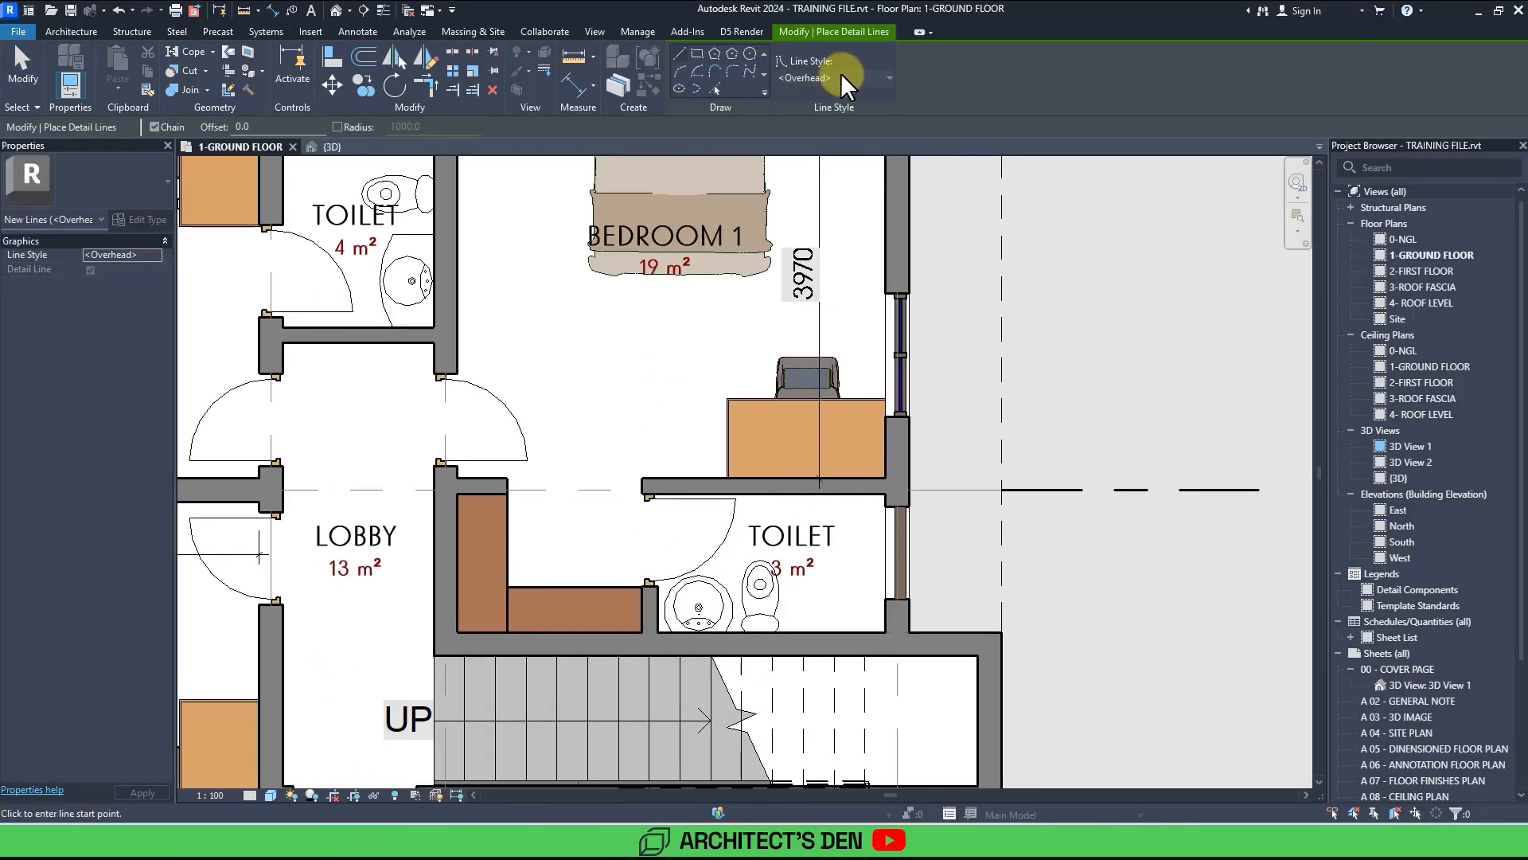
{"action": "key", "text": "Escape"}
{"action": "key", "text": "Escape"}
{"action": "scroll", "coordinate": [760, 468], "scroll_direction": "down", "scroll_amount": 3}
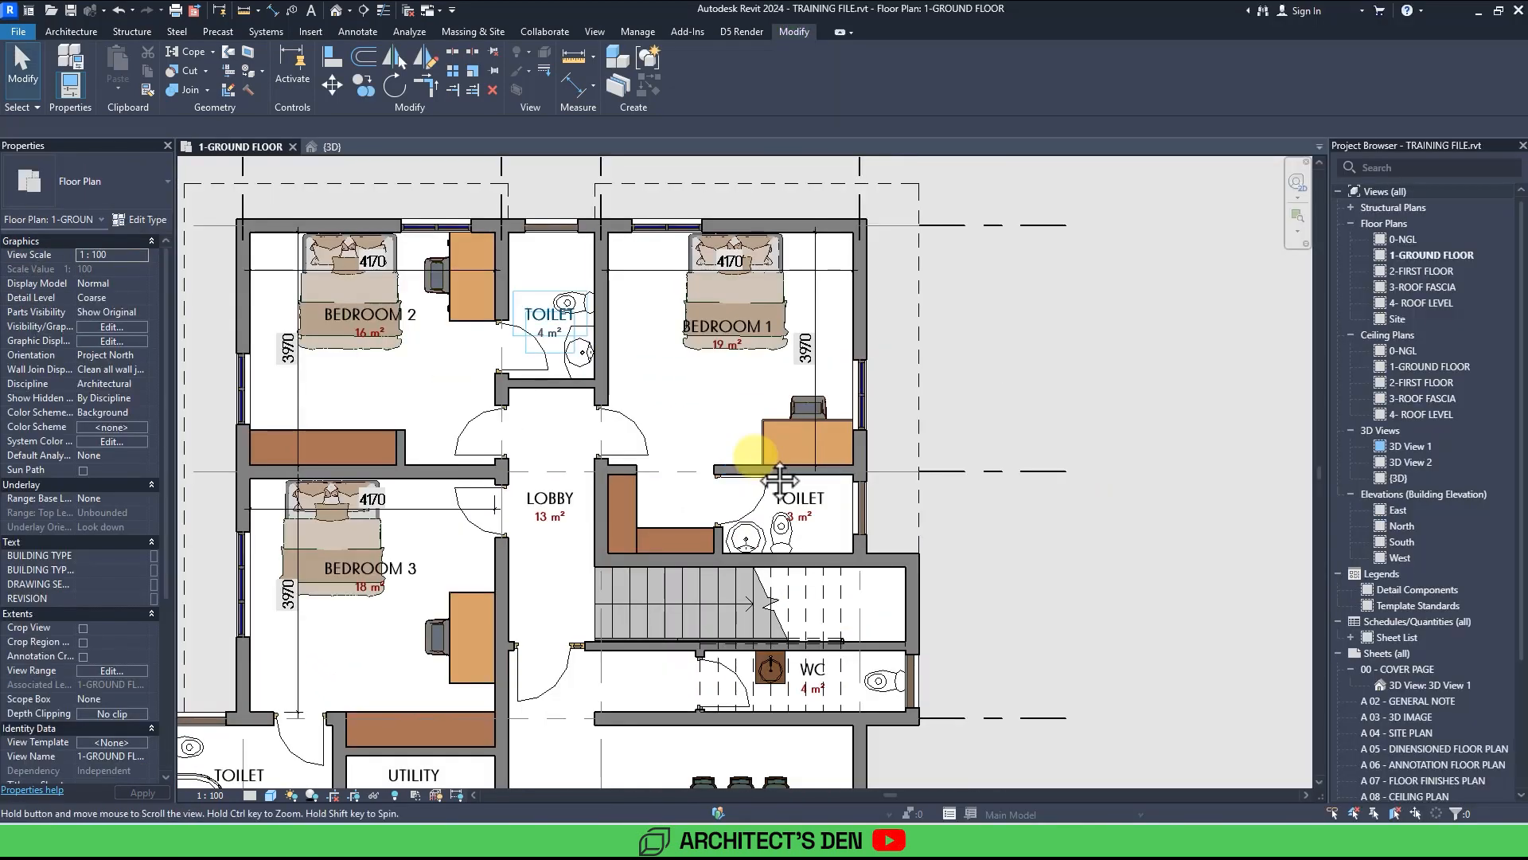
{"action": "middle_click_drag", "start_coordinate": [778, 480], "coordinate": [754, 467]}
{"action": "scroll", "coordinate": [756, 467], "scroll_direction": "up", "scroll_amount": 3}
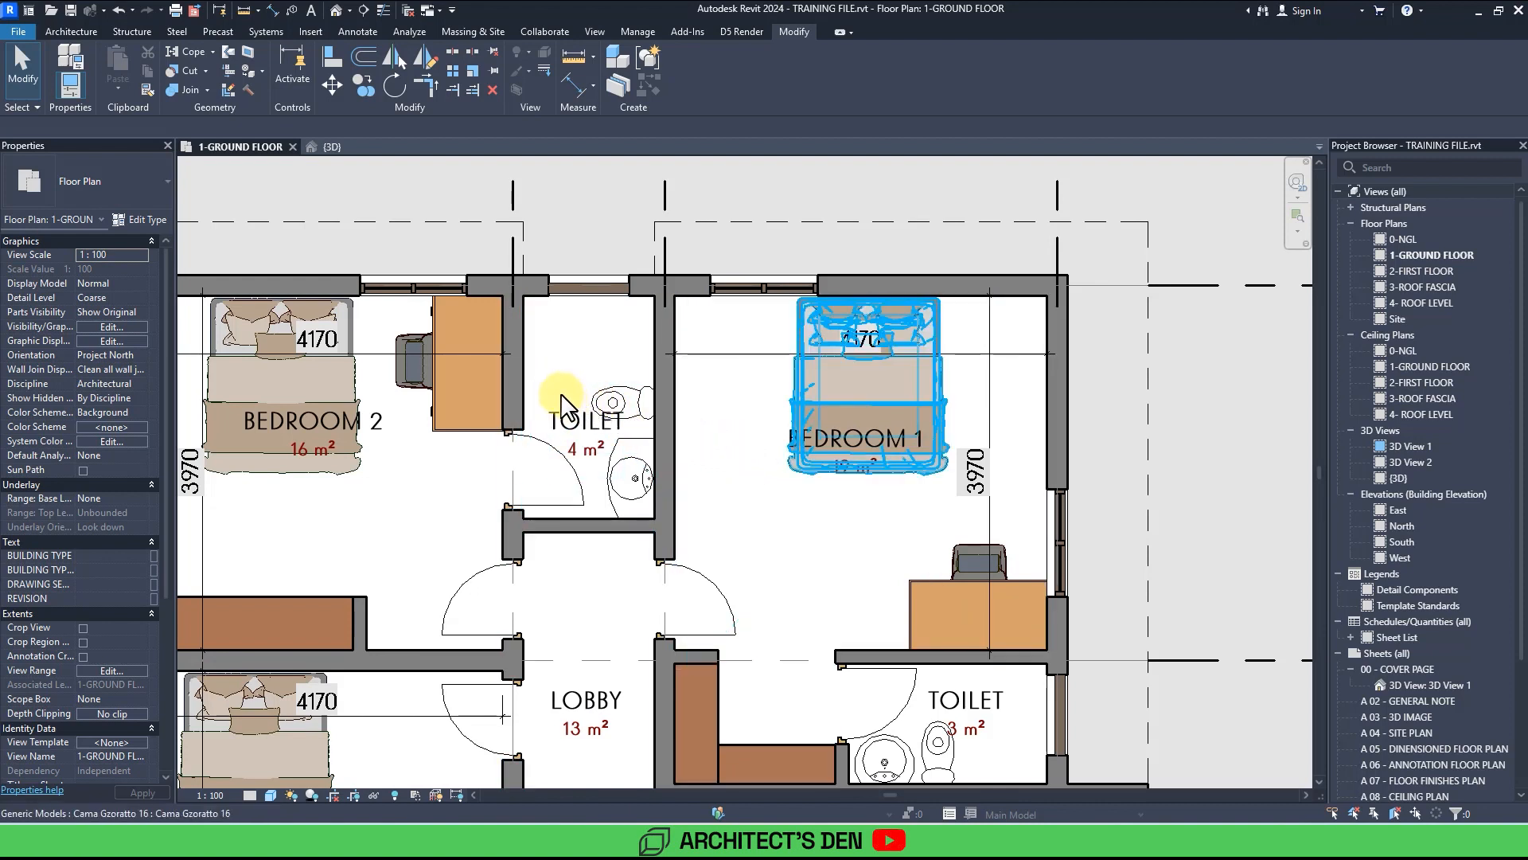
{"action": "key", "text": "d"}
{"action": "key", "text": "l"}
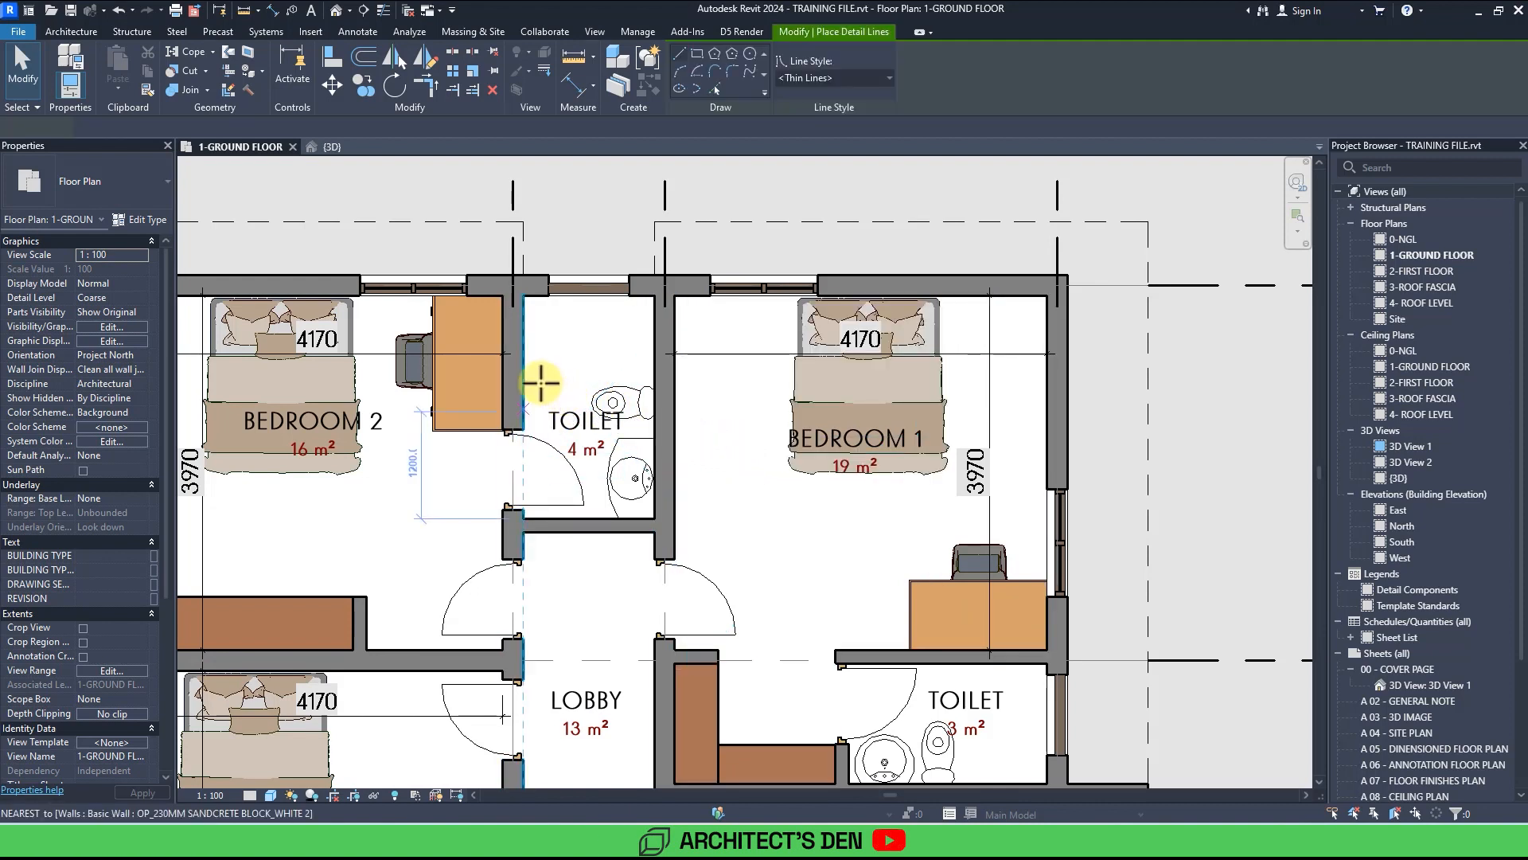
{"action": "scroll", "coordinate": [525, 374], "scroll_direction": "up", "scroll_amount": 2}
{"action": "key", "text": "Escape"}
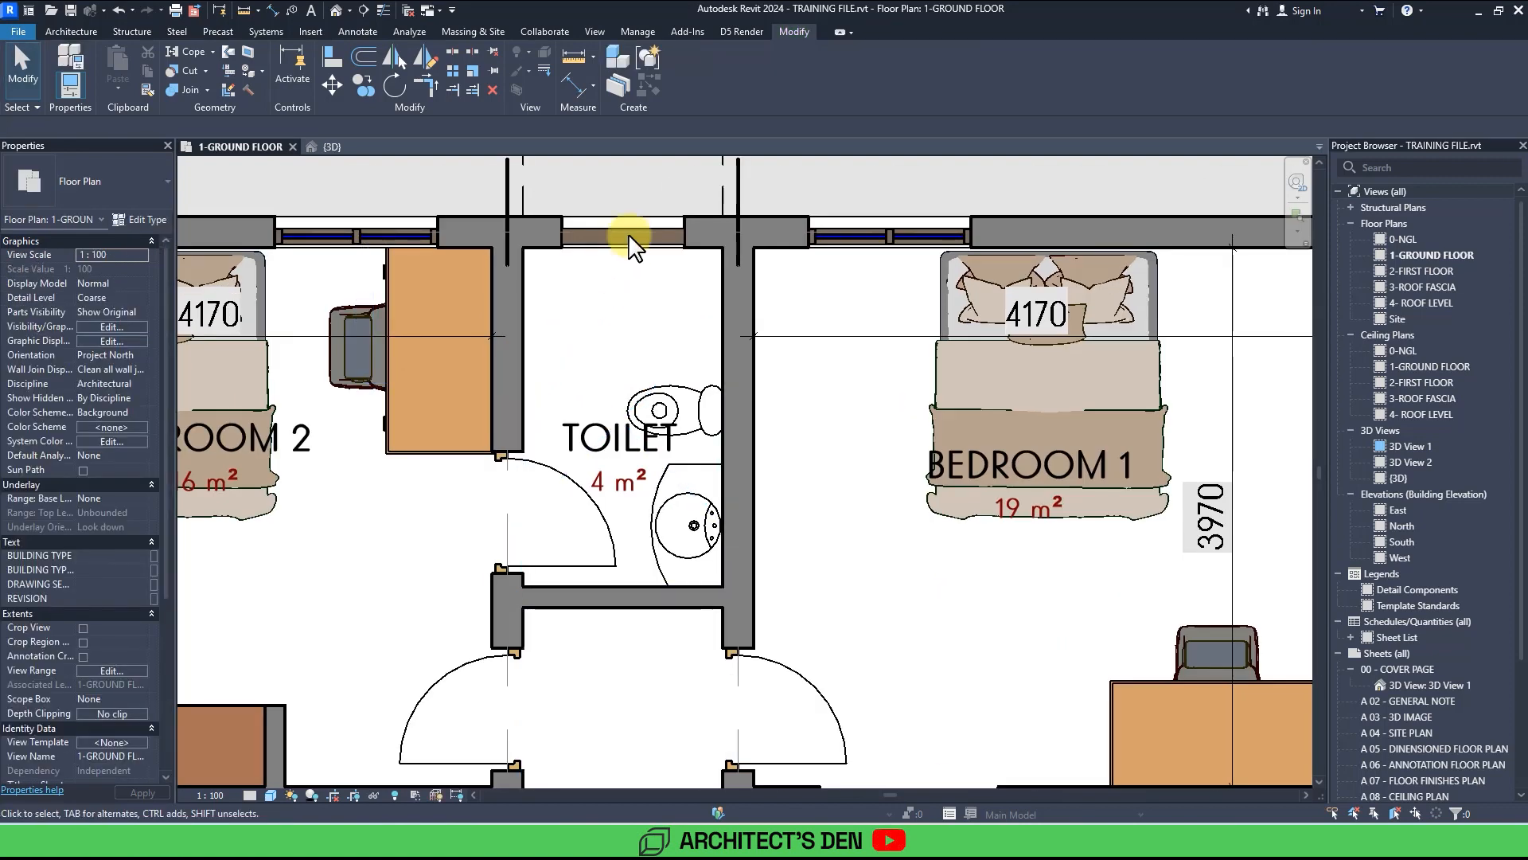
Draw detail lines marking a crossed shower area at the top of bedroom 2's toilet.
{"action": "key", "text": "d"}
{"action": "key", "text": "l"}
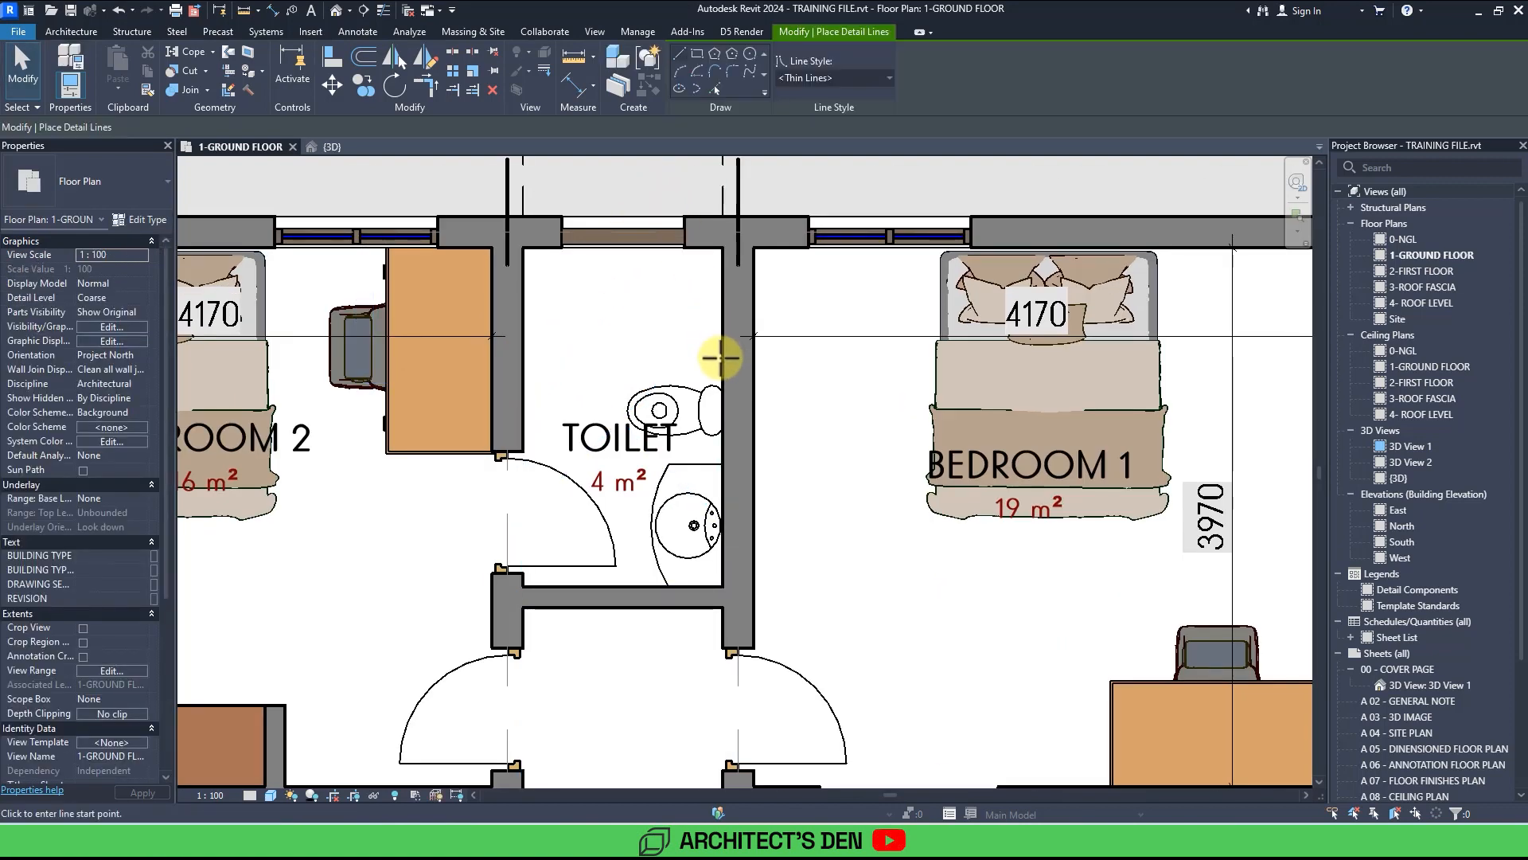
{"action": "left_click", "coordinate": [720, 358]}
{"action": "left_click", "coordinate": [525, 355]}
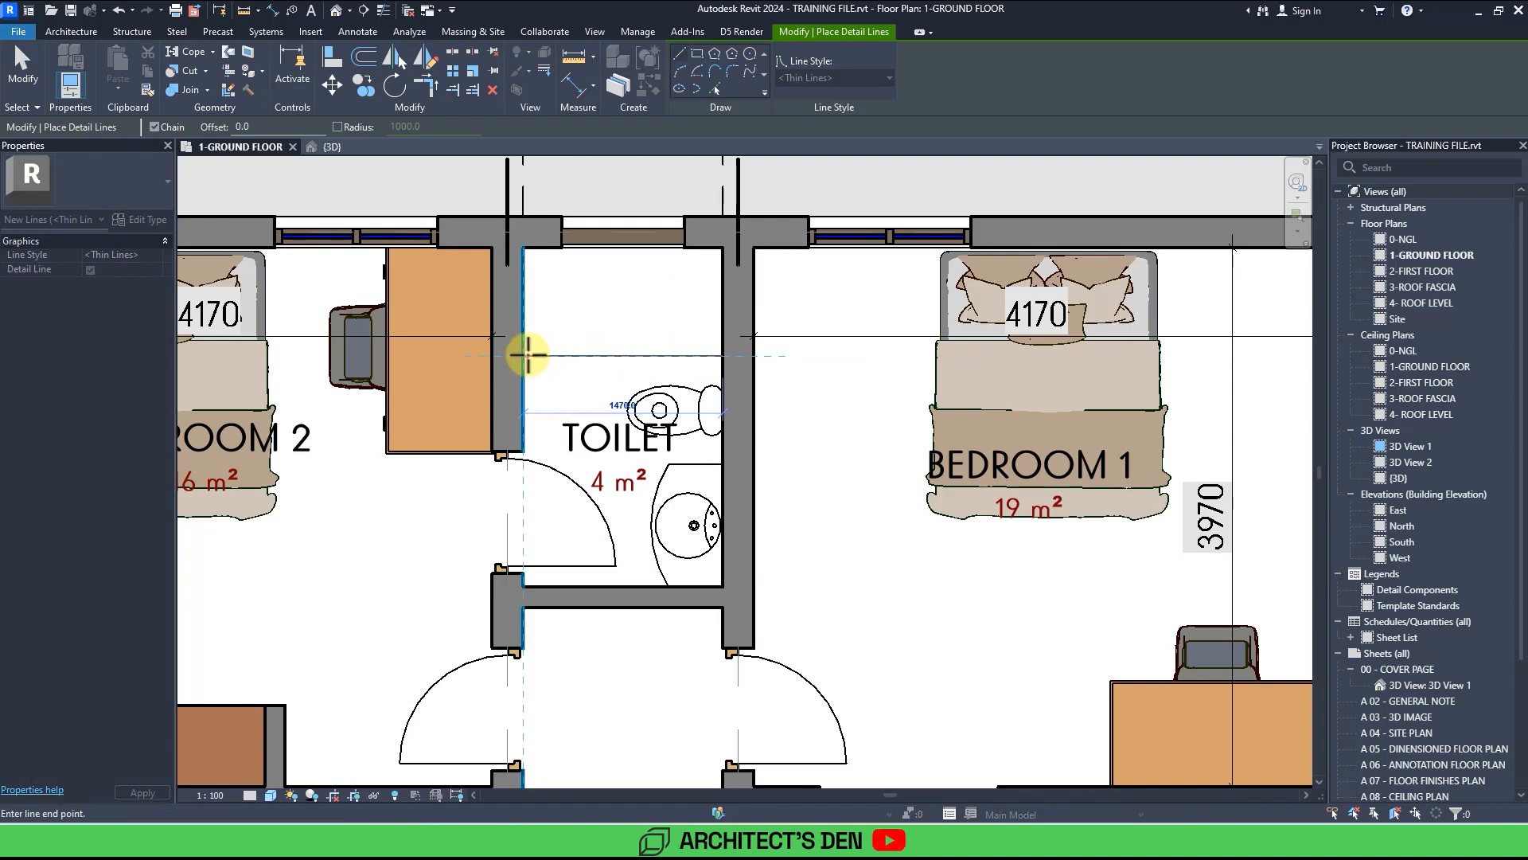
{"action": "left_click", "coordinate": [722, 249]}
{"action": "key", "text": "Escape"}
{"action": "left_click", "coordinate": [723, 351]}
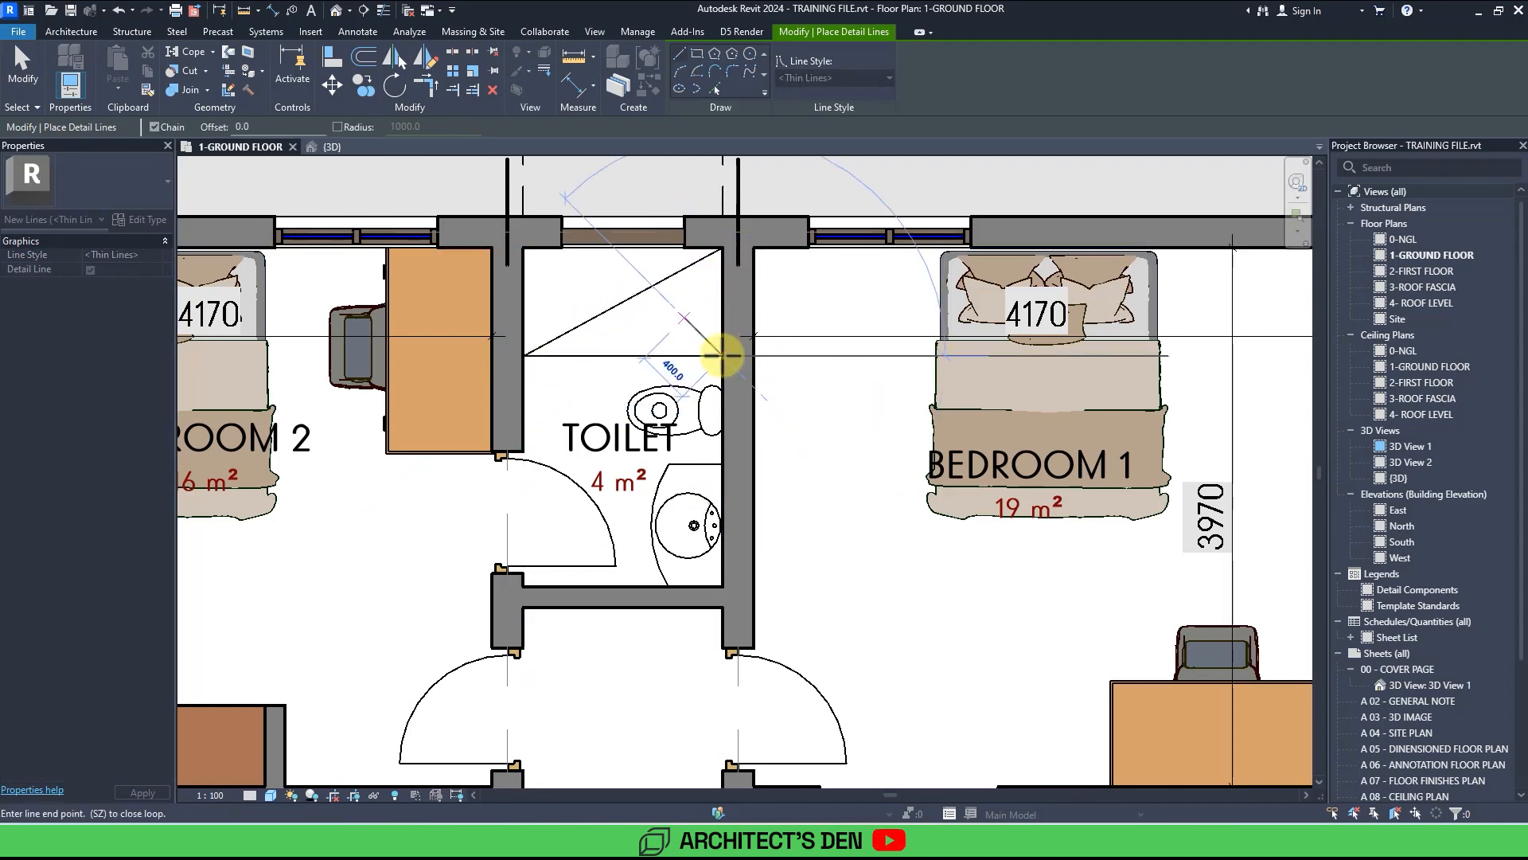
{"action": "left_click", "coordinate": [525, 251]}
{"action": "key", "text": "Escape"}
Draw crossed detail lines marking the shower area in bedroom 1's toilet and exit the line tool.
{"action": "scroll", "coordinate": [556, 282], "scroll_direction": "down", "scroll_amount": 2}
{"action": "middle_click_drag", "start_coordinate": [653, 374], "coordinate": [545, 267]}
{"action": "scroll", "coordinate": [599, 351], "scroll_direction": "up", "scroll_amount": 3}
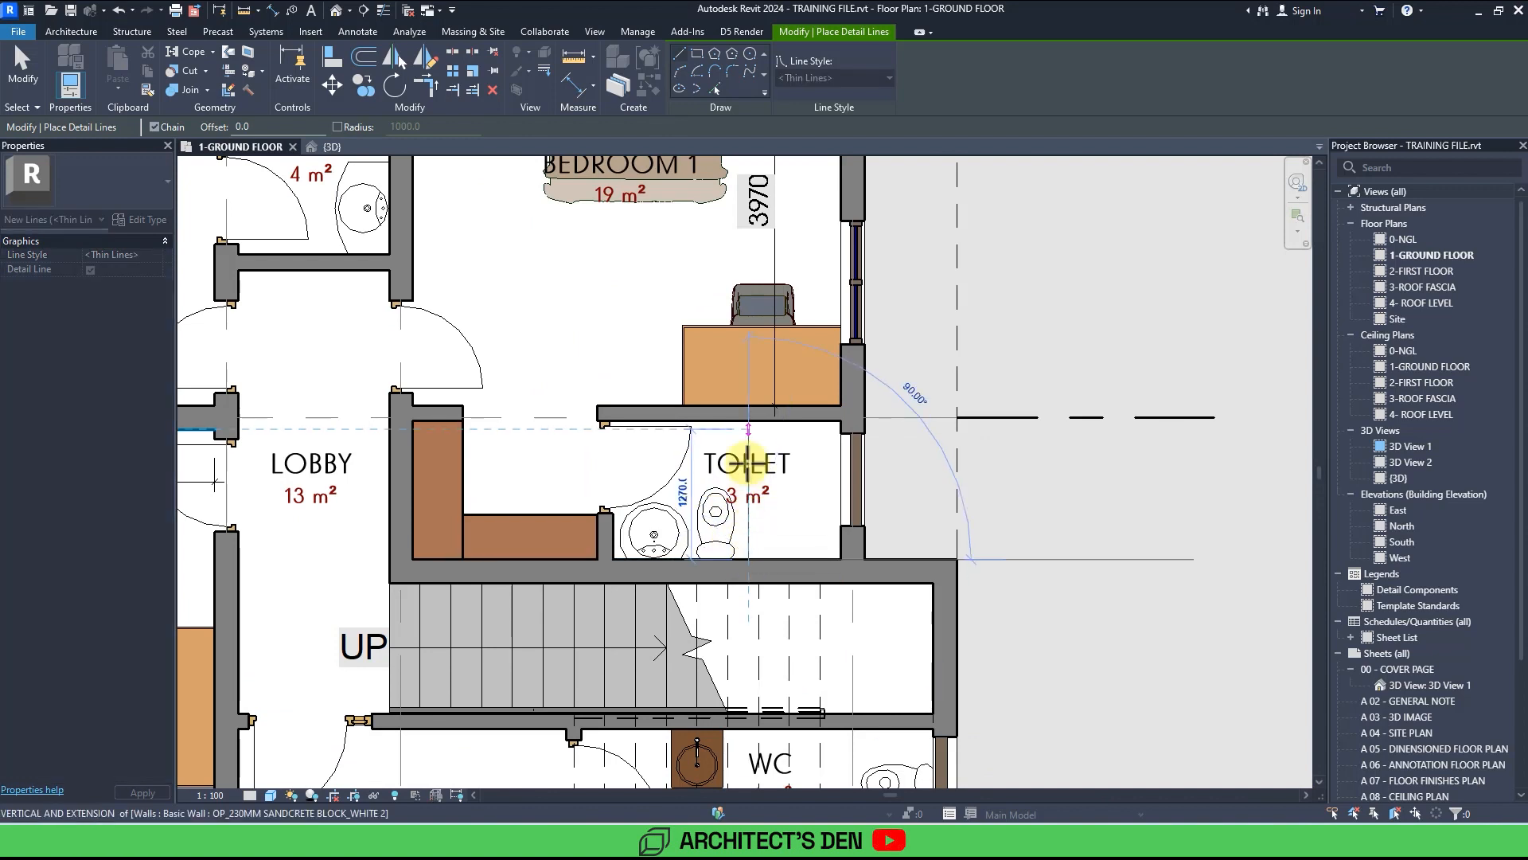
{"action": "left_click", "coordinate": [749, 422]}
{"action": "left_click", "coordinate": [837, 560]}
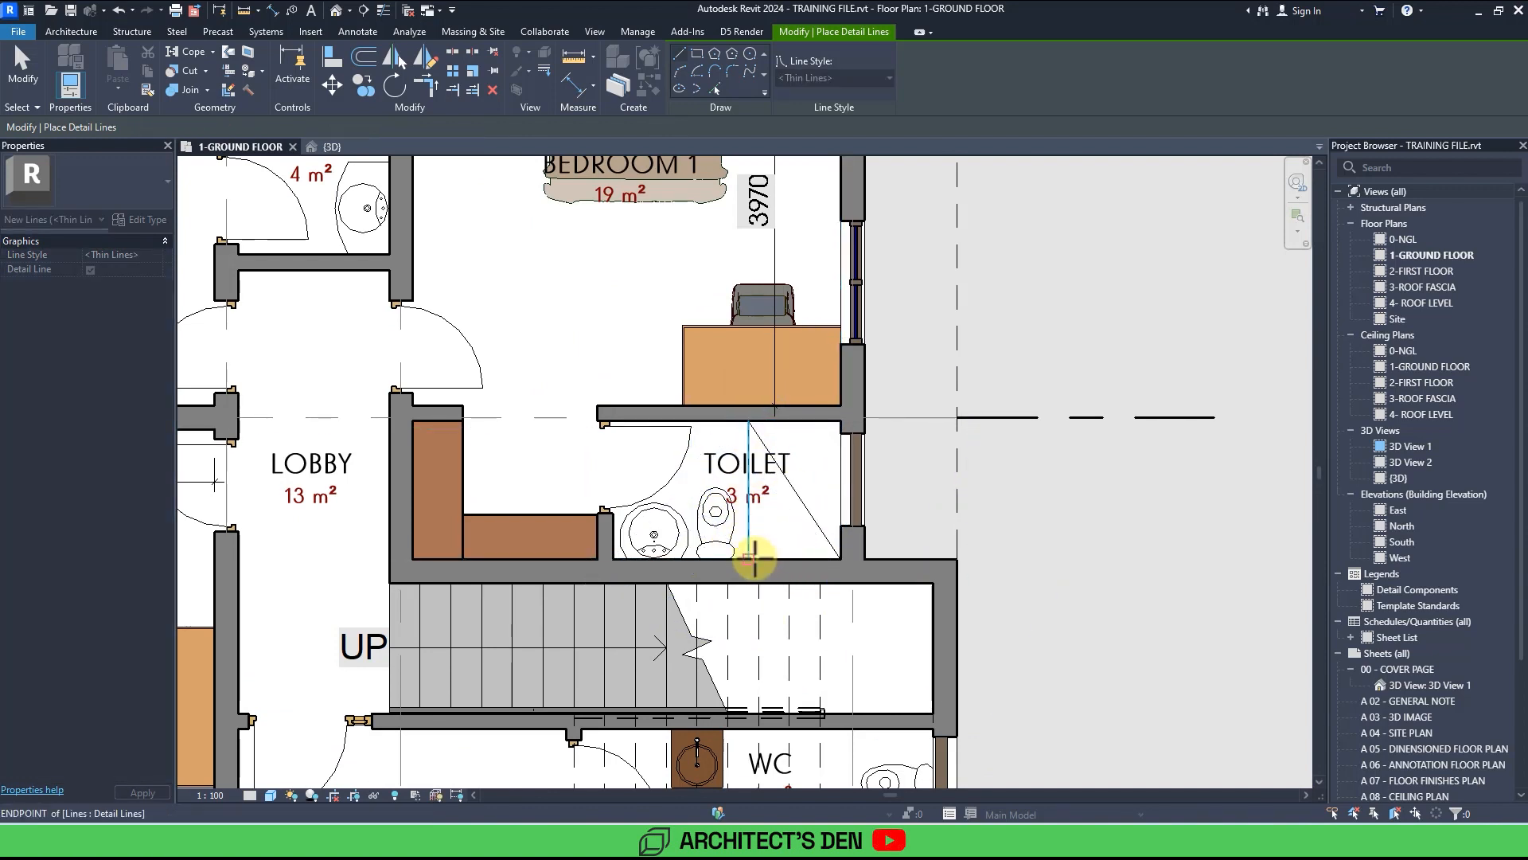
{"action": "left_click", "coordinate": [748, 558]}
{"action": "left_click", "coordinate": [840, 422]}
{"action": "scroll", "coordinate": [836, 419], "scroll_direction": "down", "scroll_amount": 3}
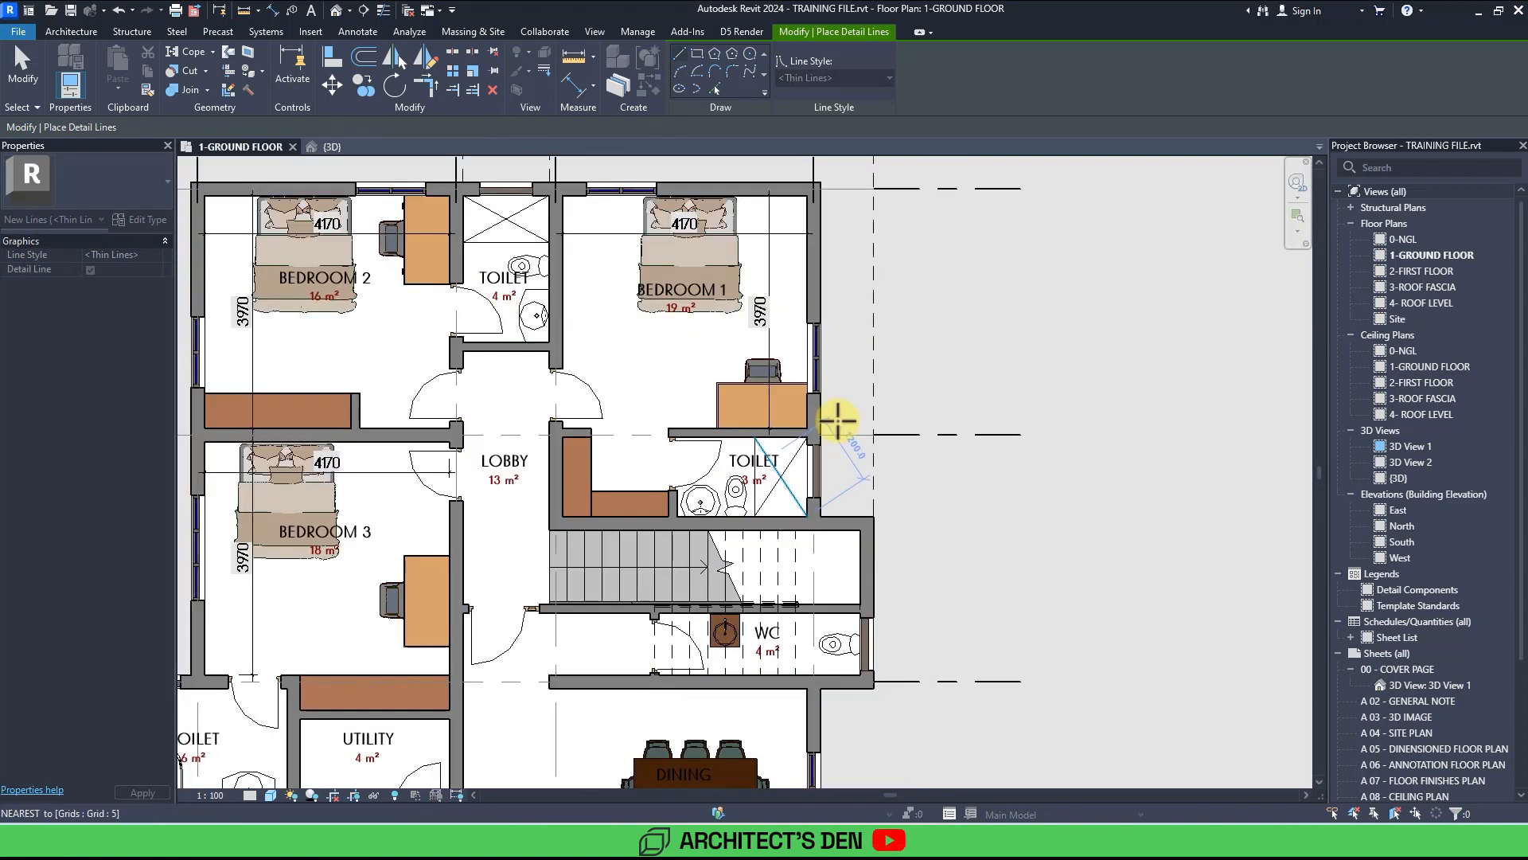
{"action": "middle_click_drag", "start_coordinate": [830, 417], "coordinate": [934, 393]}
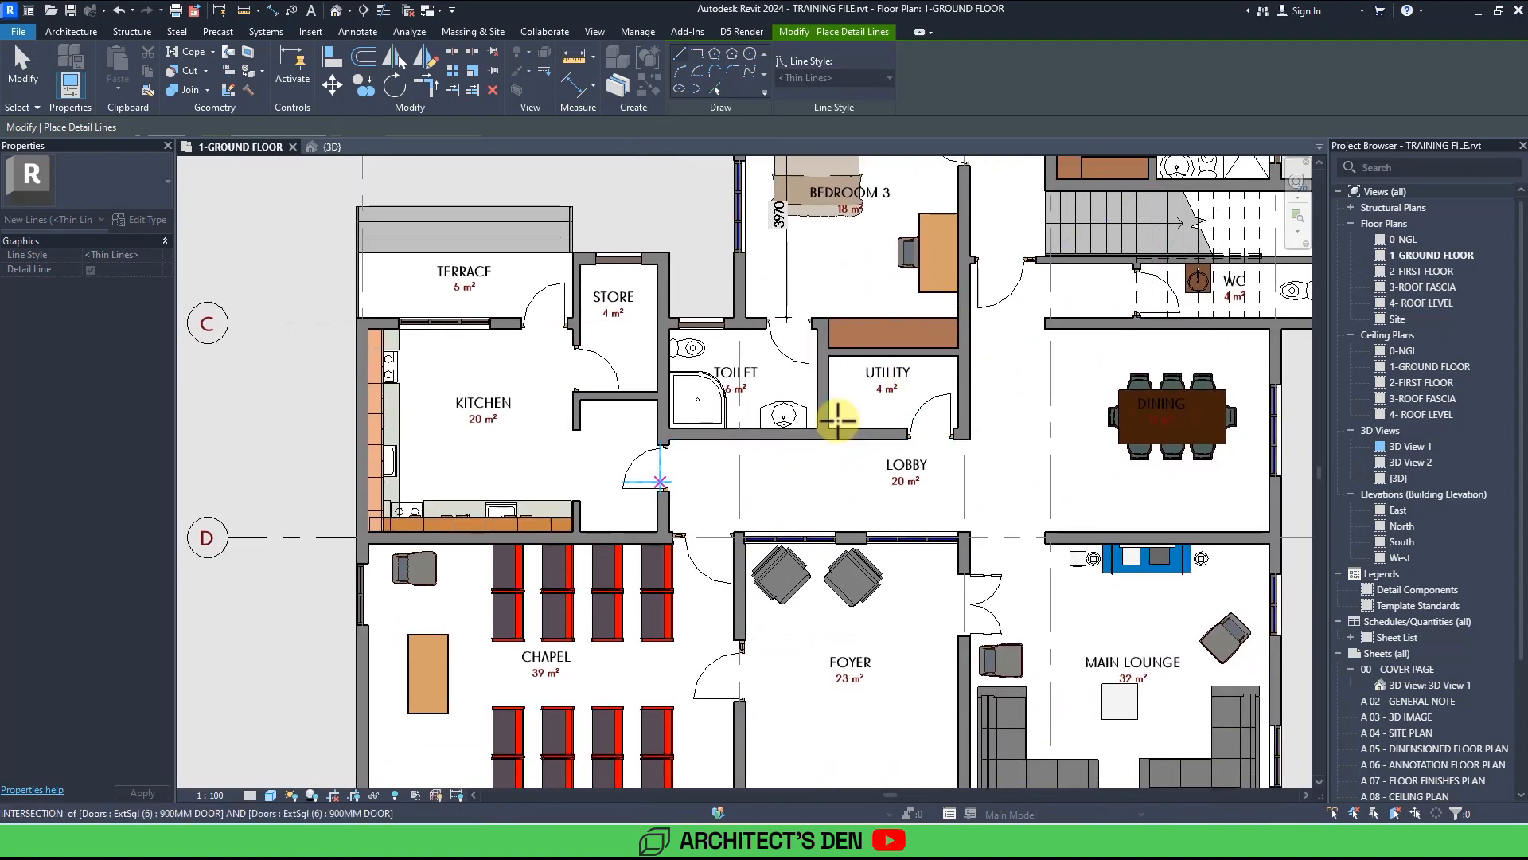
{"action": "scroll", "coordinate": [838, 420], "scroll_direction": "down", "scroll_amount": 3}
{"action": "middle_click_drag", "start_coordinate": [838, 420], "coordinate": [667, 480]}
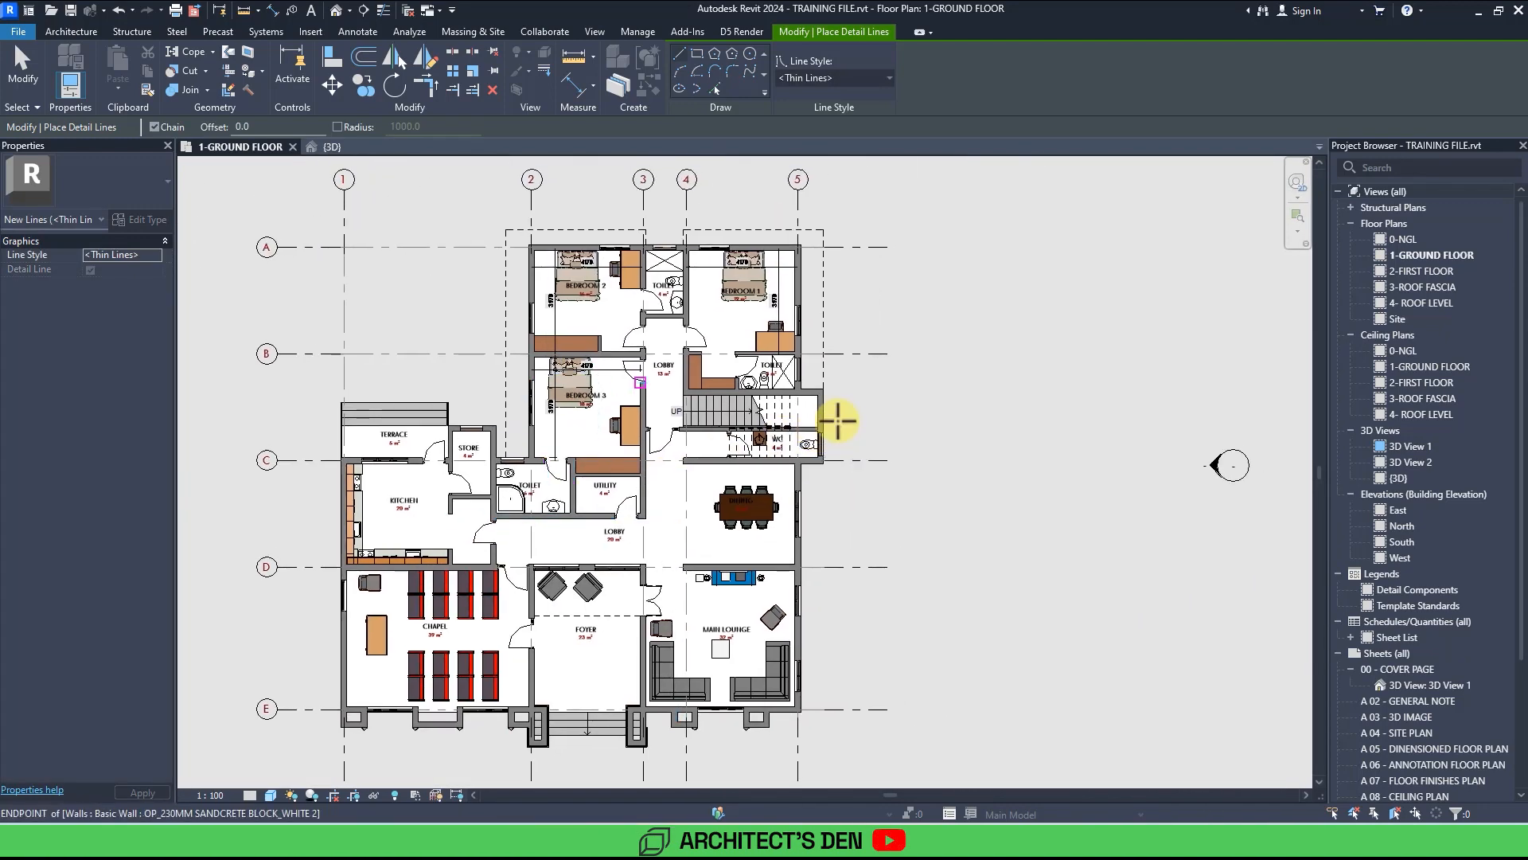
{"action": "key", "text": "Escape"}
{"action": "key", "text": "Escape"}
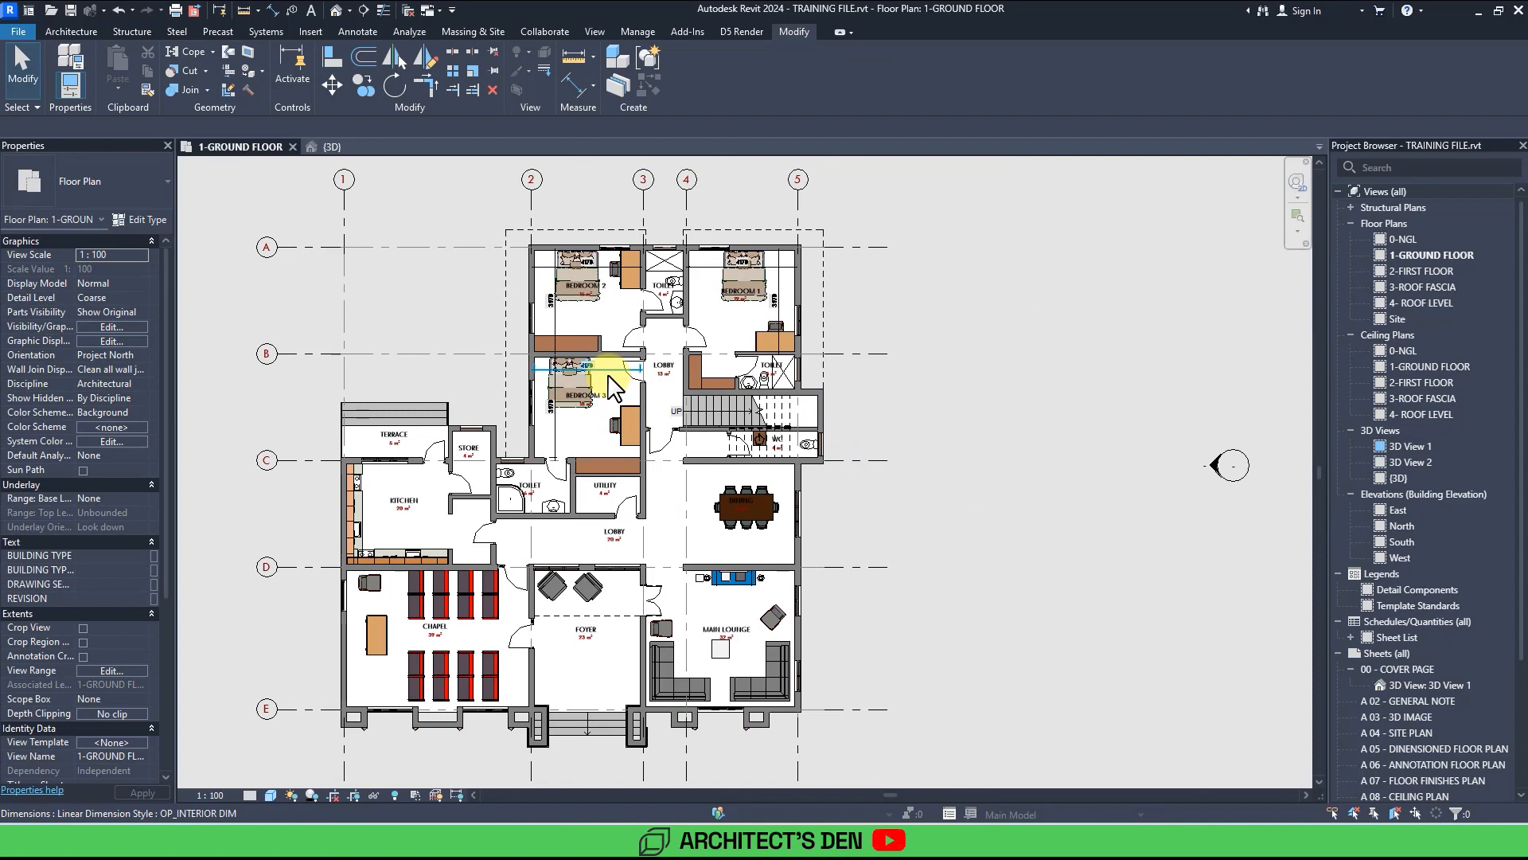
Select all instances of the interior bed dimension in the view and delete them.
{"action": "left_click", "coordinate": [614, 387]}
{"action": "right_click", "coordinate": [607, 382]}
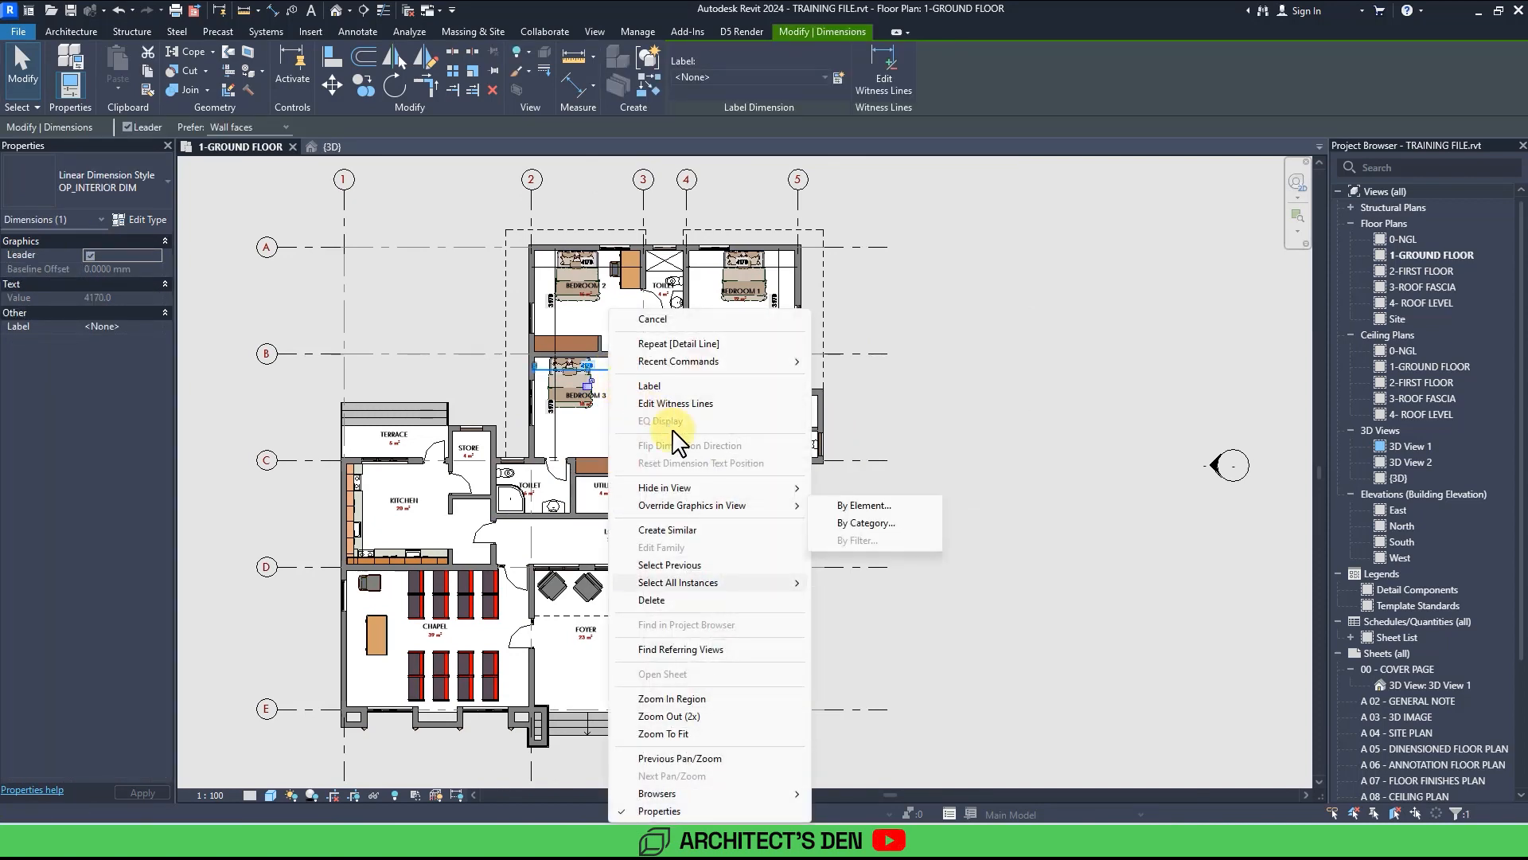
{"action": "mouse_move", "coordinate": [717, 582]}
{"action": "left_click", "coordinate": [850, 583]}
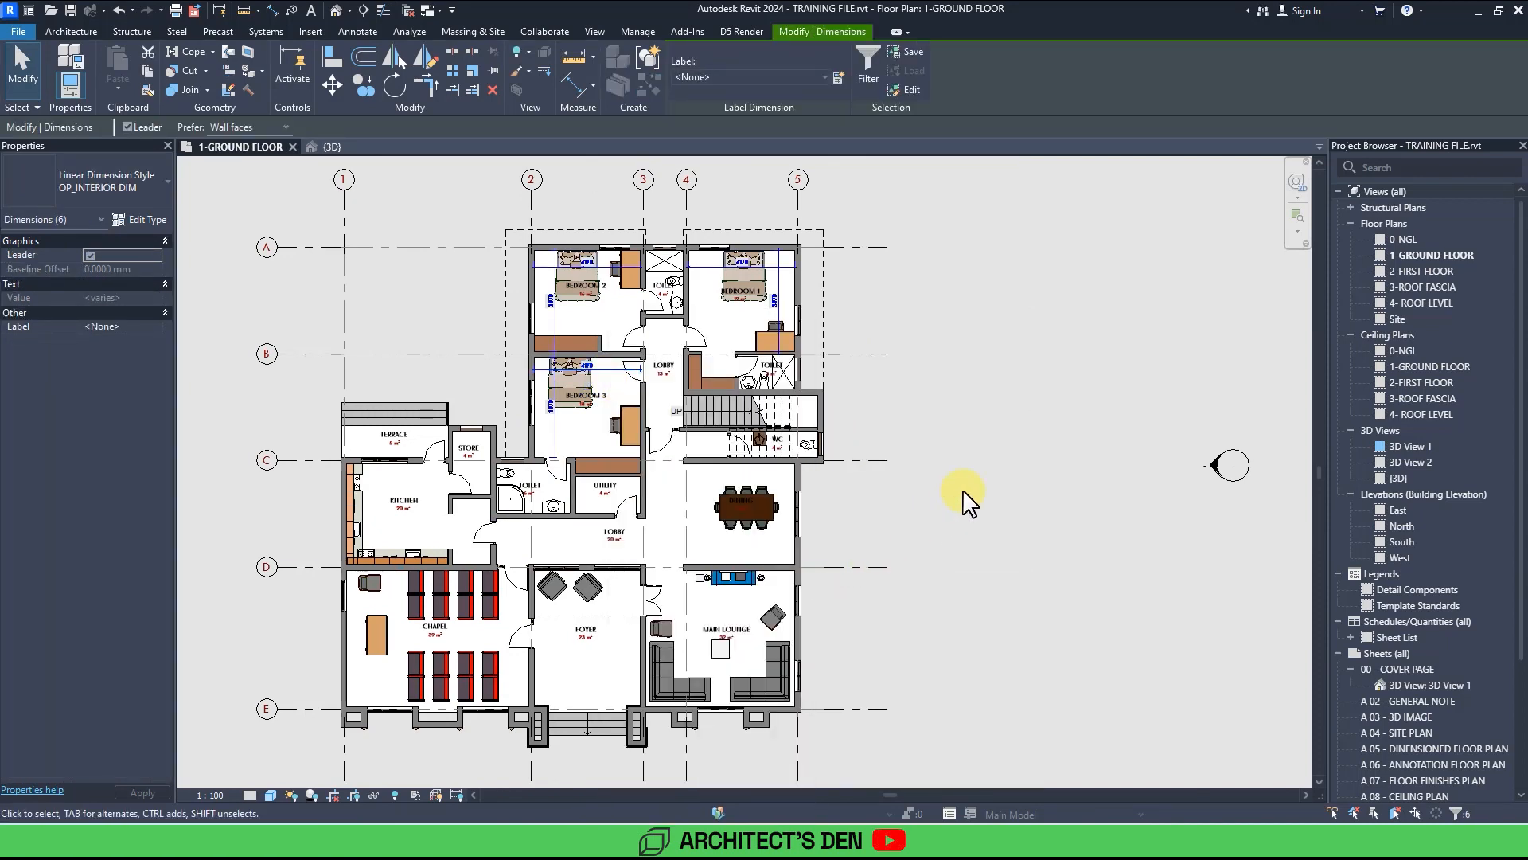
{"action": "key", "text": "Delete"}
{"action": "middle_click_drag", "start_coordinate": [964, 499], "coordinate": [1026, 482]}
{"action": "scroll", "coordinate": [987, 629], "scroll_direction": "up", "scroll_amount": 2}
{"action": "scroll", "coordinate": [987, 634], "scroll_direction": "down", "scroll_amount": 1}
{"action": "middle_click_drag", "start_coordinate": [987, 585], "coordinate": [1013, 670]}
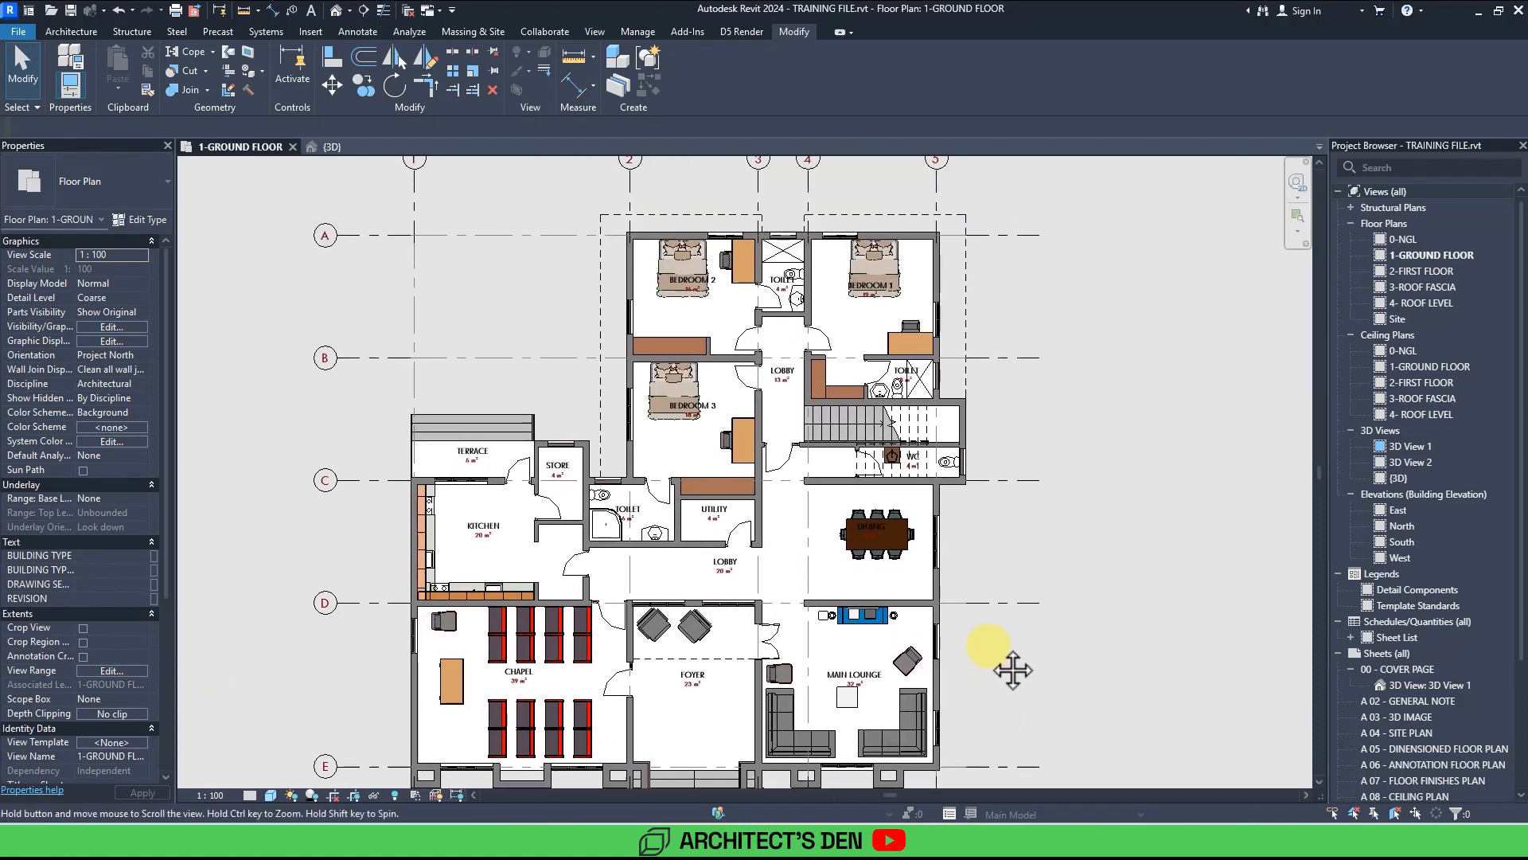
{"action": "scroll", "coordinate": [1013, 670], "scroll_direction": "down", "scroll_amount": 3}
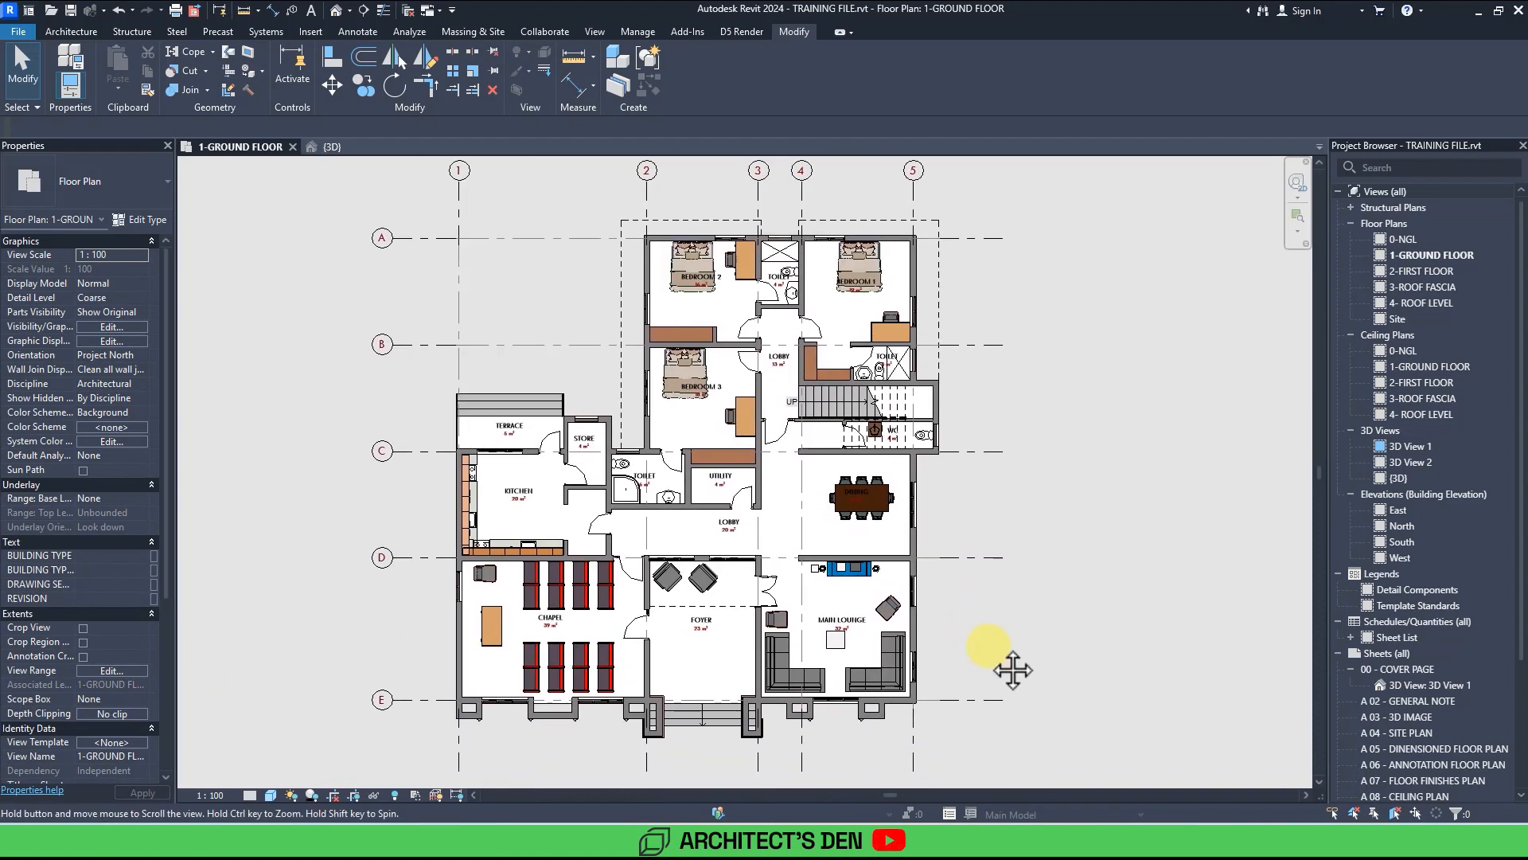
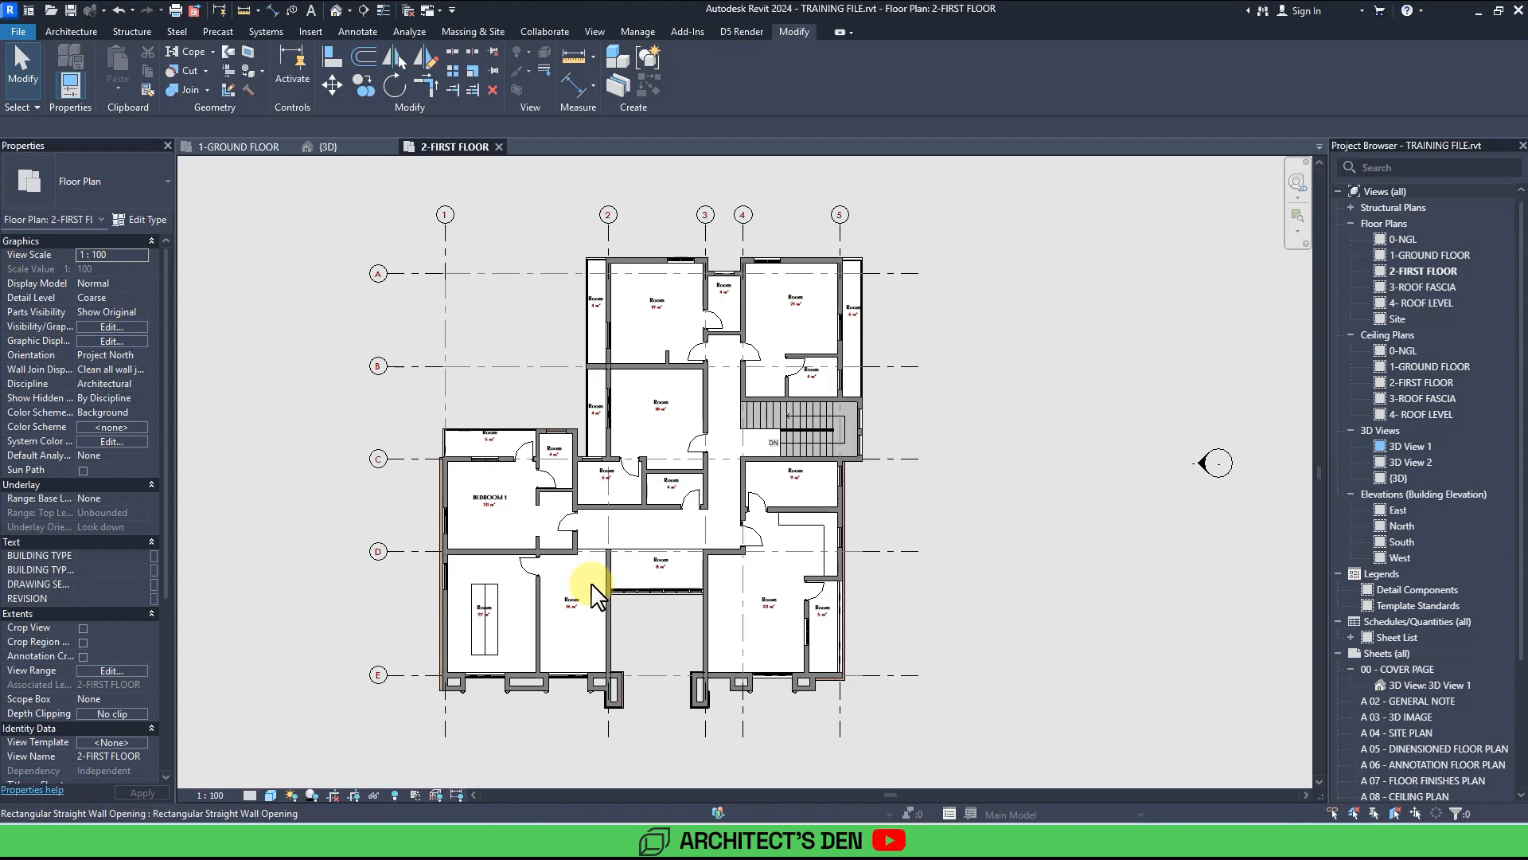
Rename the first-floor room containing the tall cabinet as LIBRARY.
{"action": "scroll", "coordinate": [591, 587], "scroll_direction": "up", "scroll_amount": 5}
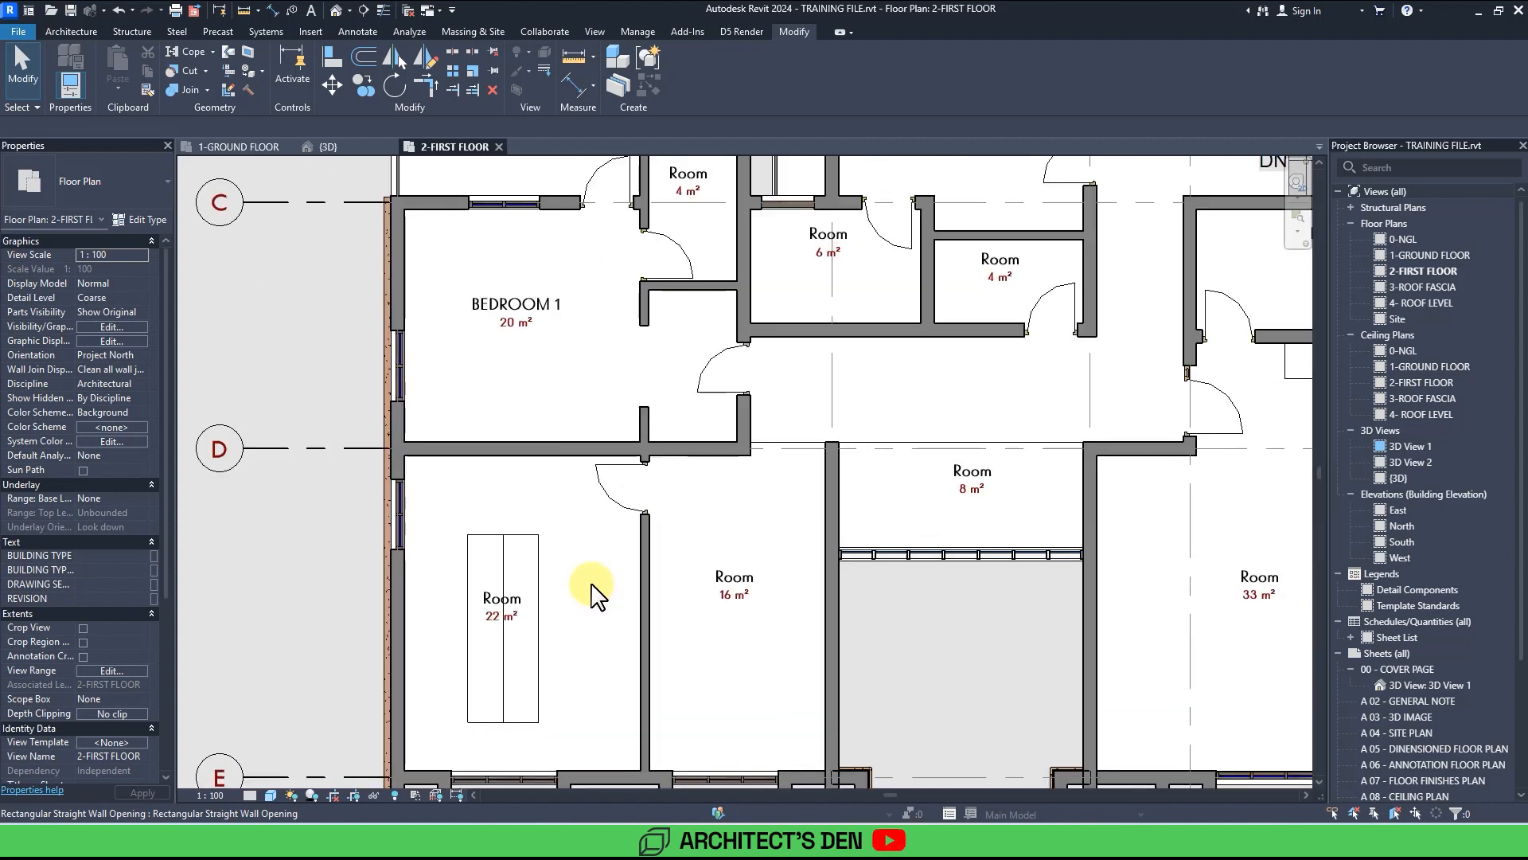
{"action": "scroll", "coordinate": [590, 590], "scroll_direction": "down", "scroll_amount": 3}
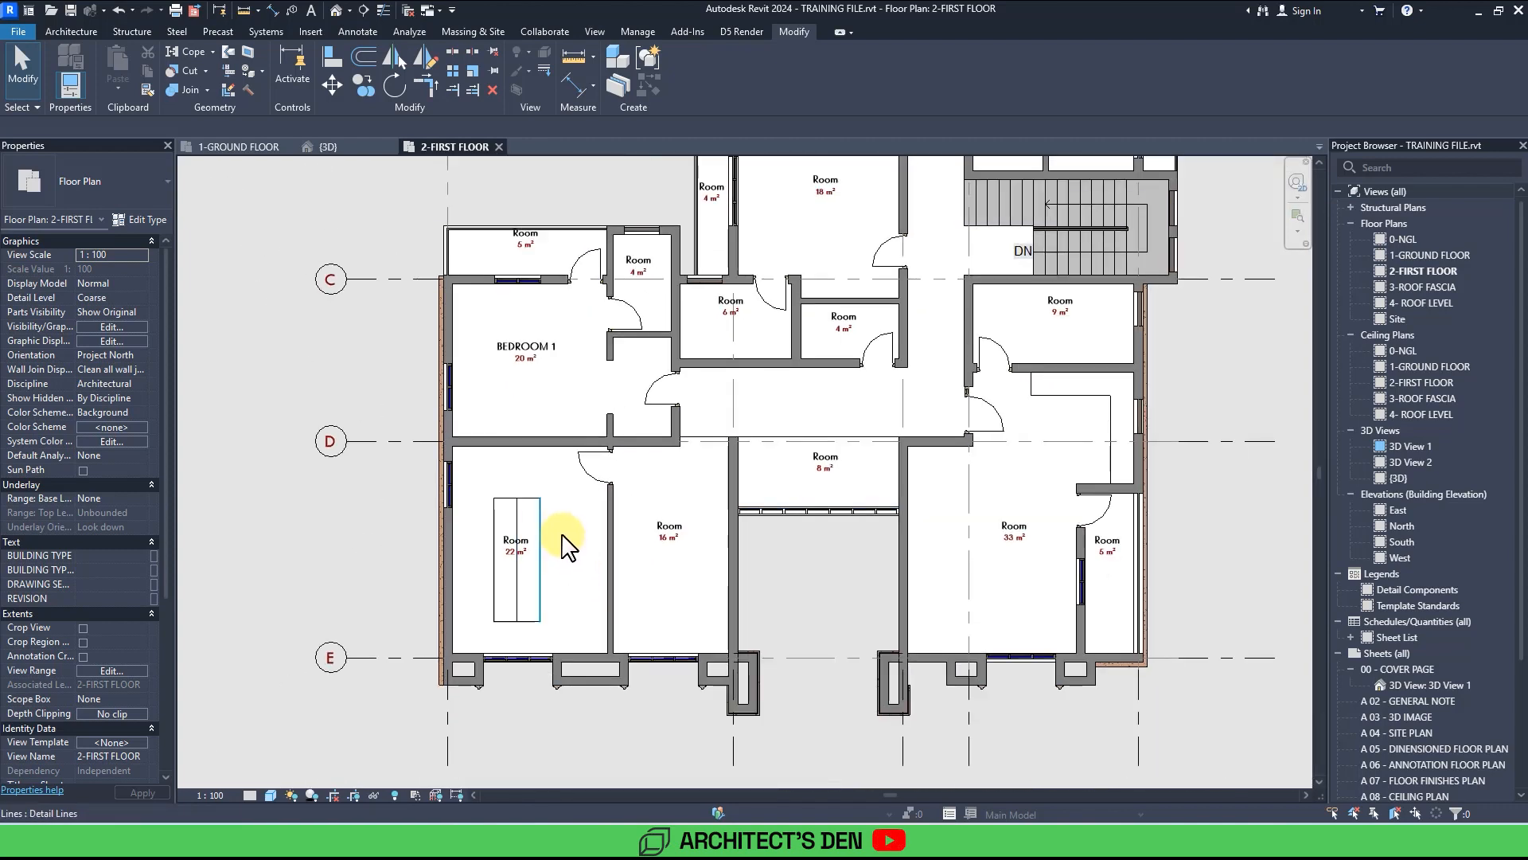
{"action": "left_click", "coordinate": [524, 540]}
{"action": "scroll", "coordinate": [524, 540], "scroll_direction": "up", "scroll_amount": 3}
{"action": "key", "text": "Escape"}
{"action": "left_click", "coordinate": [527, 543]}
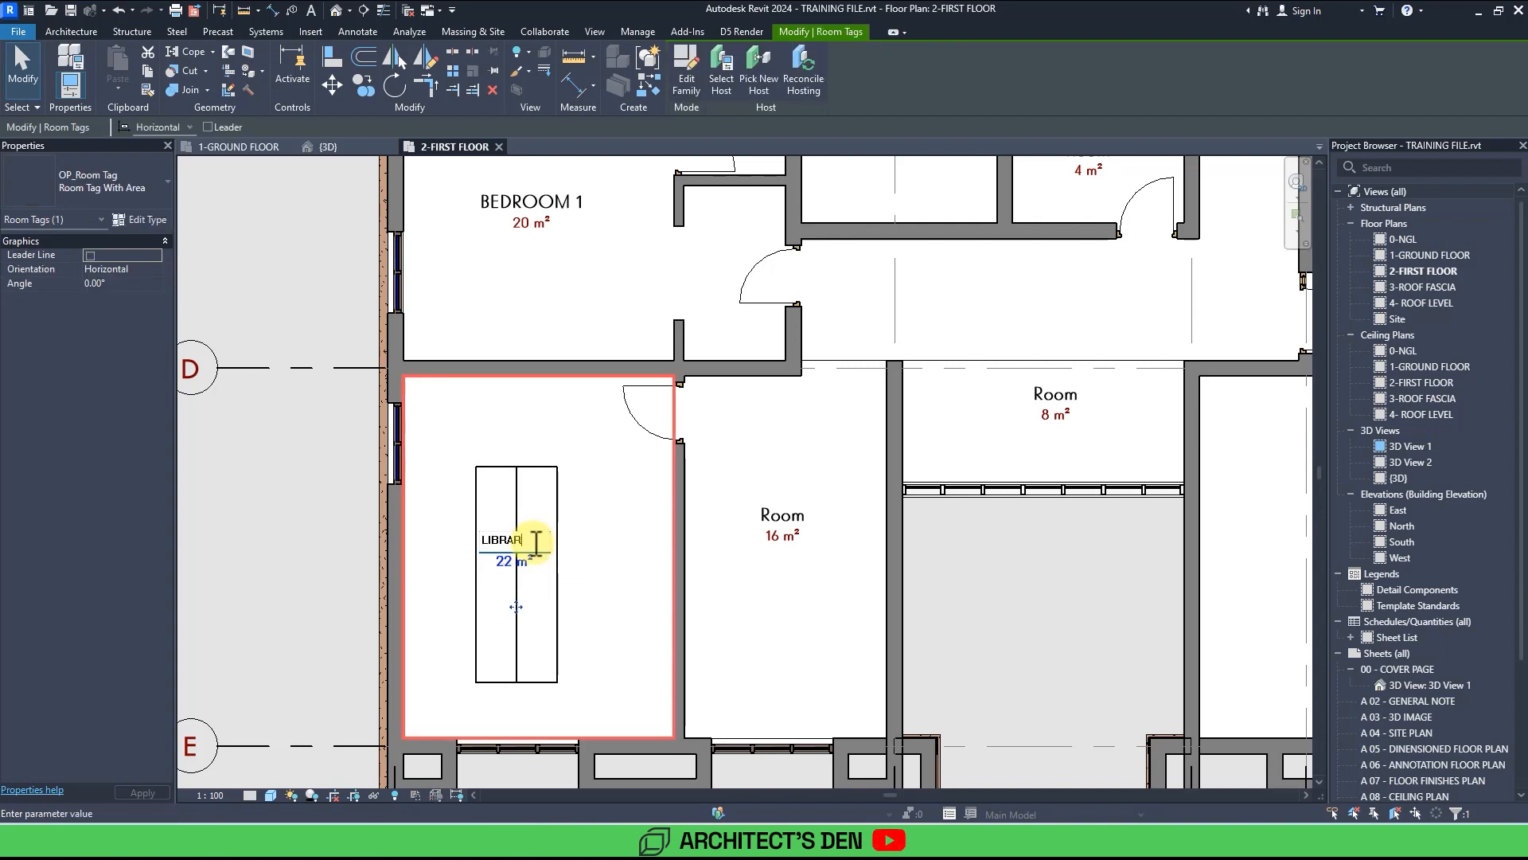
{"action": "key", "text": "Return"}
{"action": "left_click", "coordinate": [766, 518]}
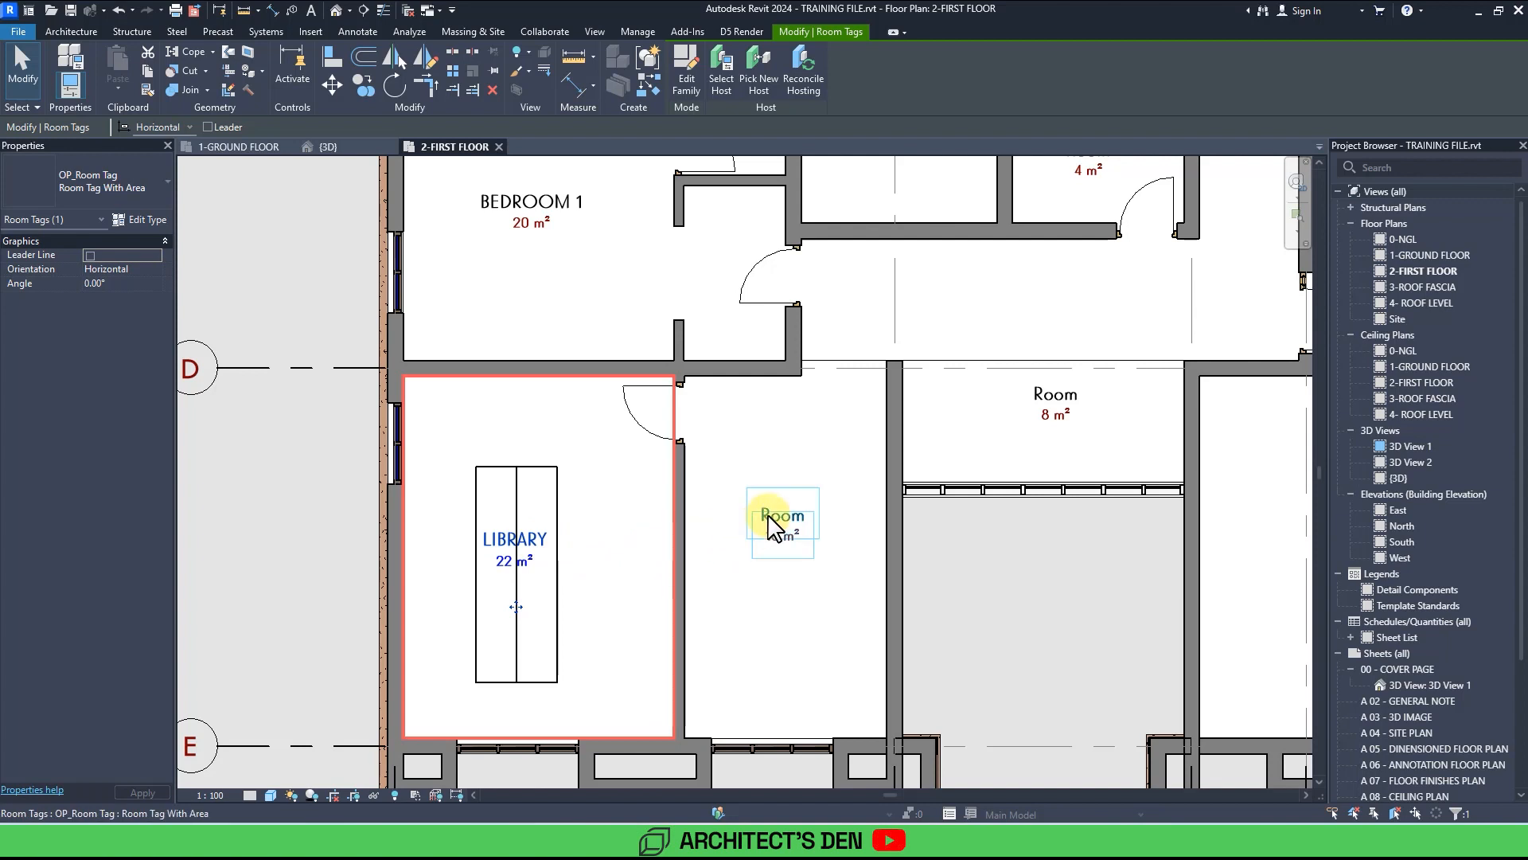
Open the room tag family for editing and turn on annotation category visibility in its view.
{"action": "scroll", "coordinate": [769, 522], "scroll_direction": "up", "scroll_amount": 3}
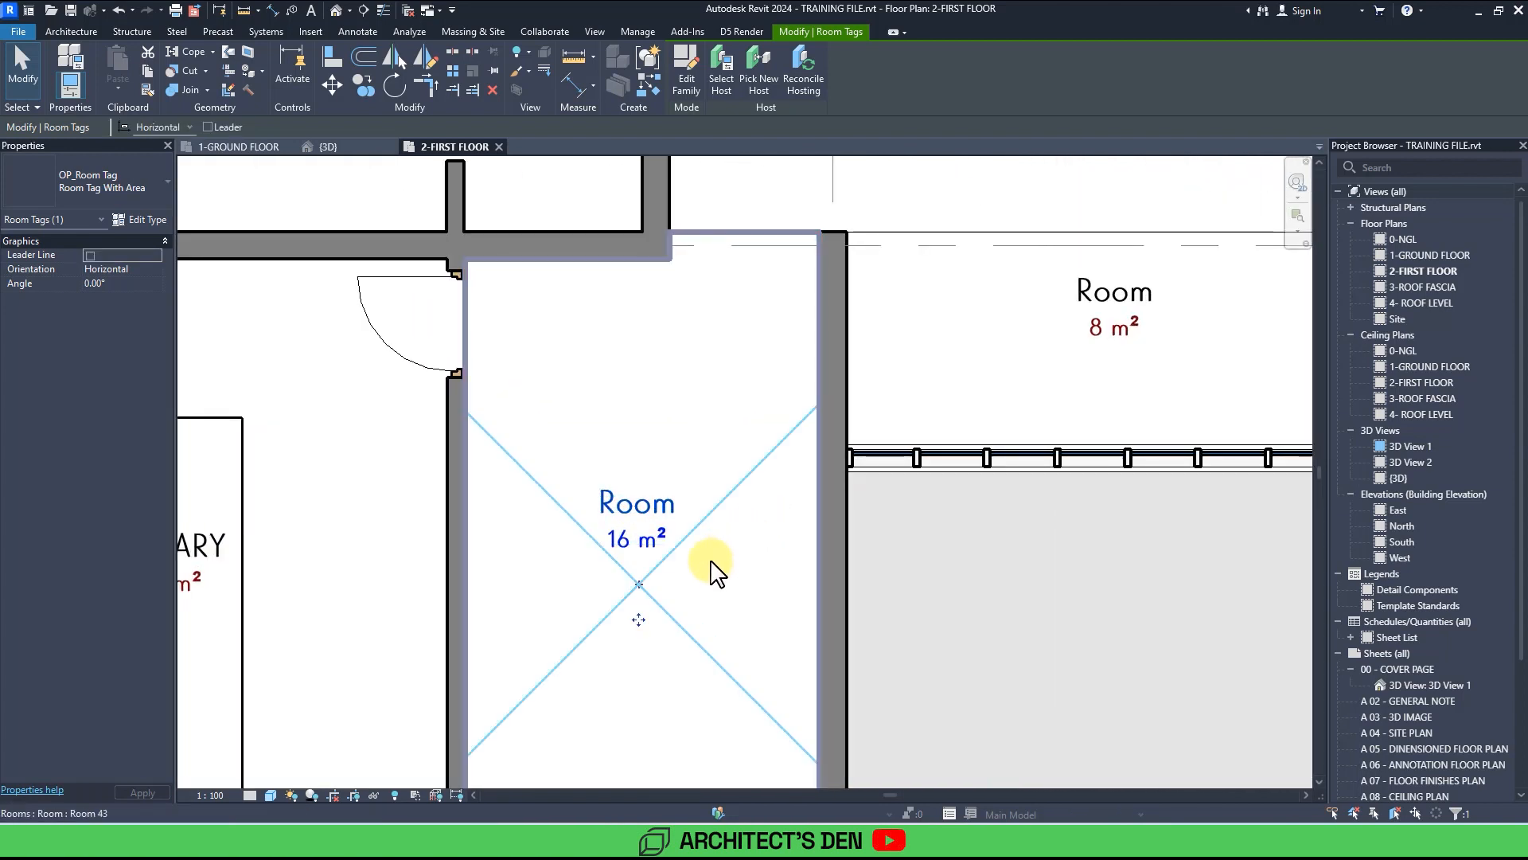
{"action": "mouse_move", "coordinate": [636, 620]}
{"action": "left_mouse_down"}
{"action": "mouse_move", "coordinate": [636, 638]}
{"action": "mouse_move", "coordinate": [640, 621]}
{"action": "left_mouse_up"}
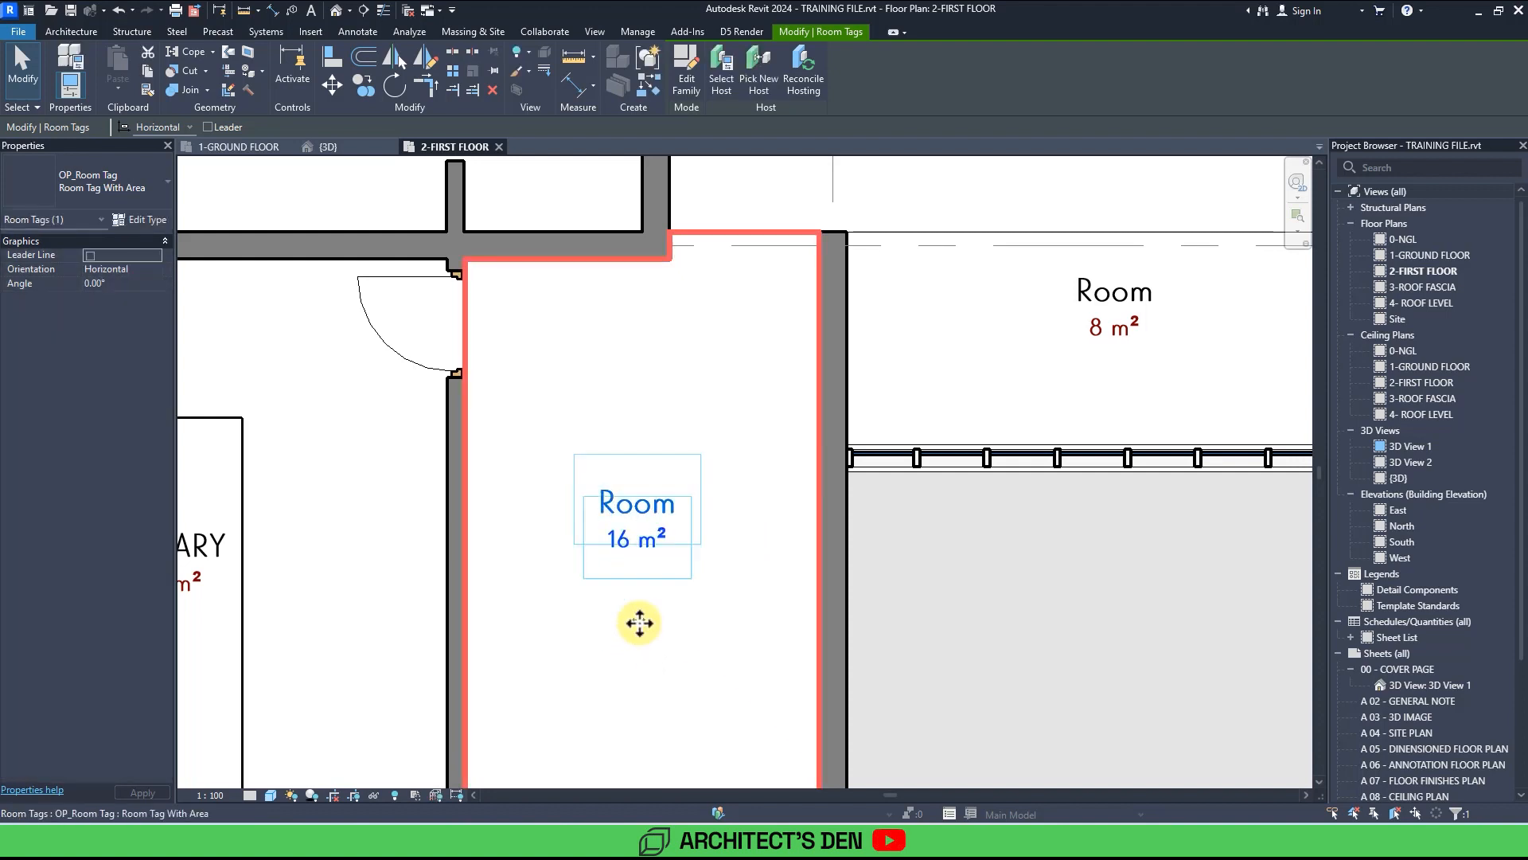
{"action": "double_click", "coordinate": [633, 542]}
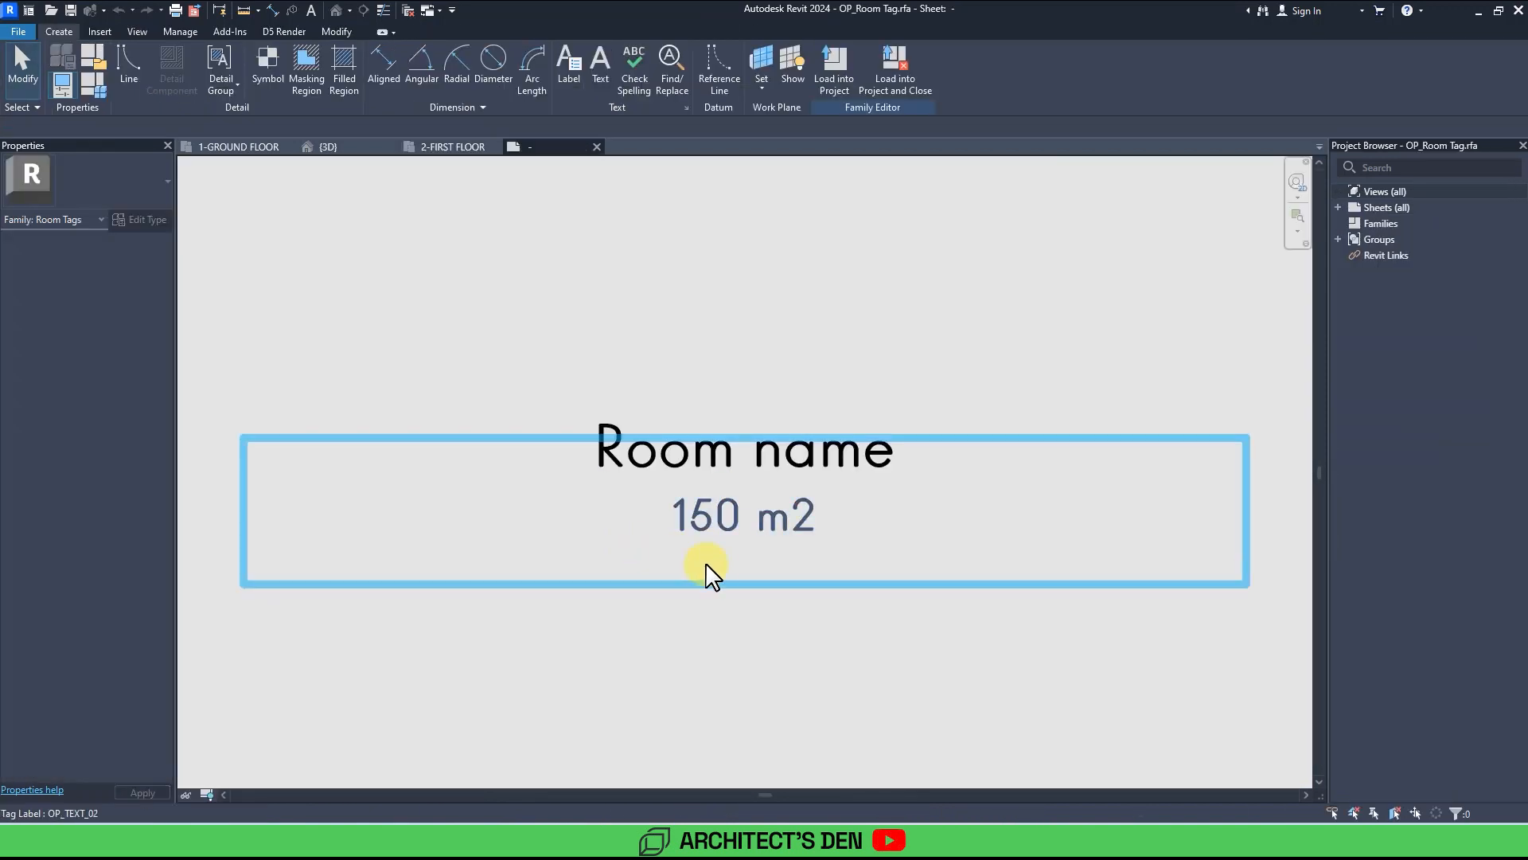
{"action": "scroll", "coordinate": [716, 573], "scroll_direction": "down", "scroll_amount": 3}
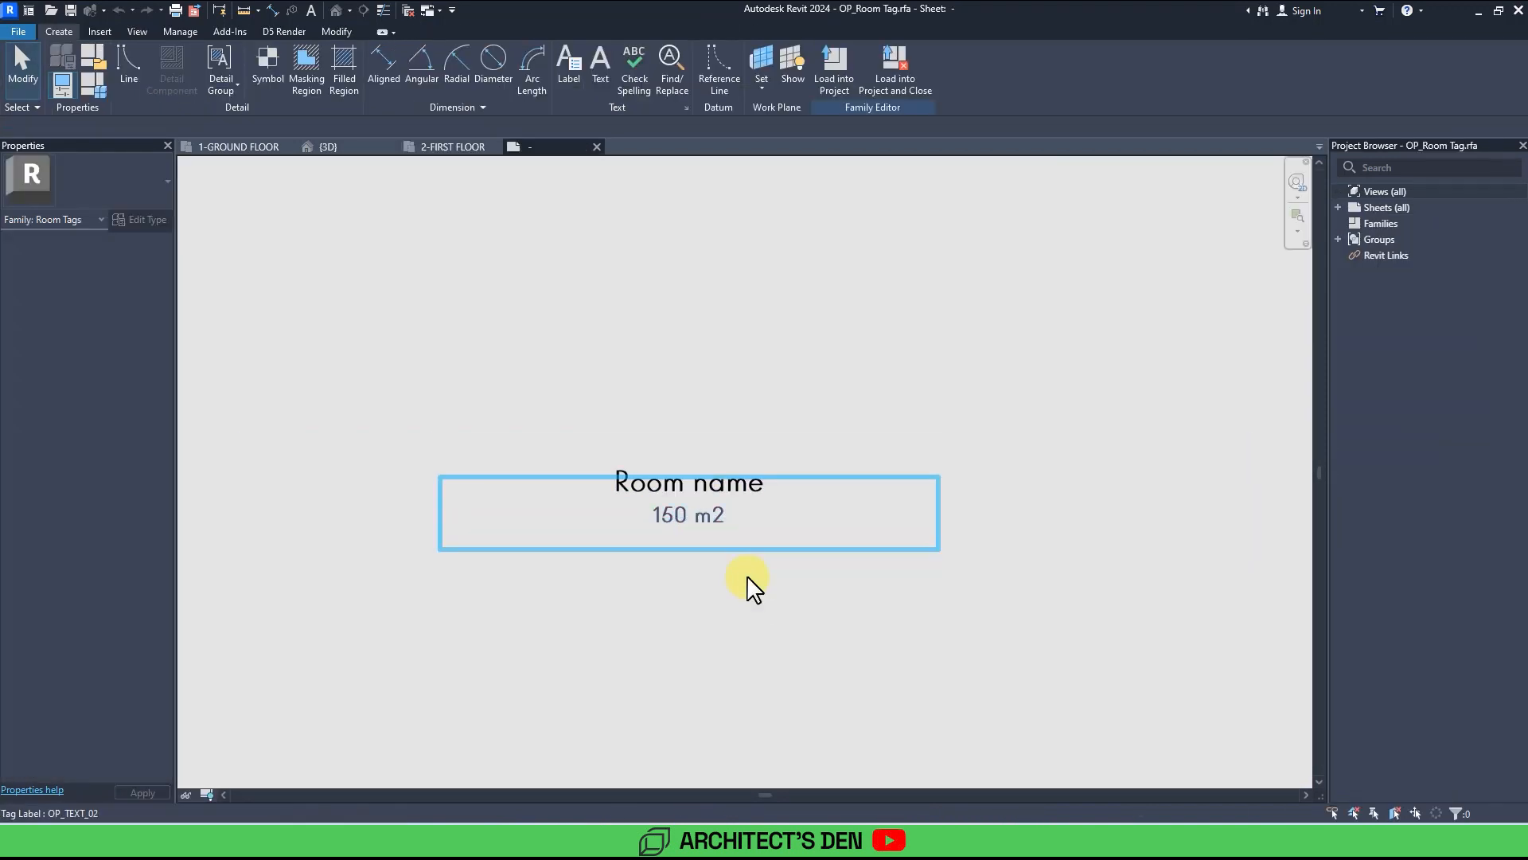
{"action": "left_click", "coordinate": [140, 31]}
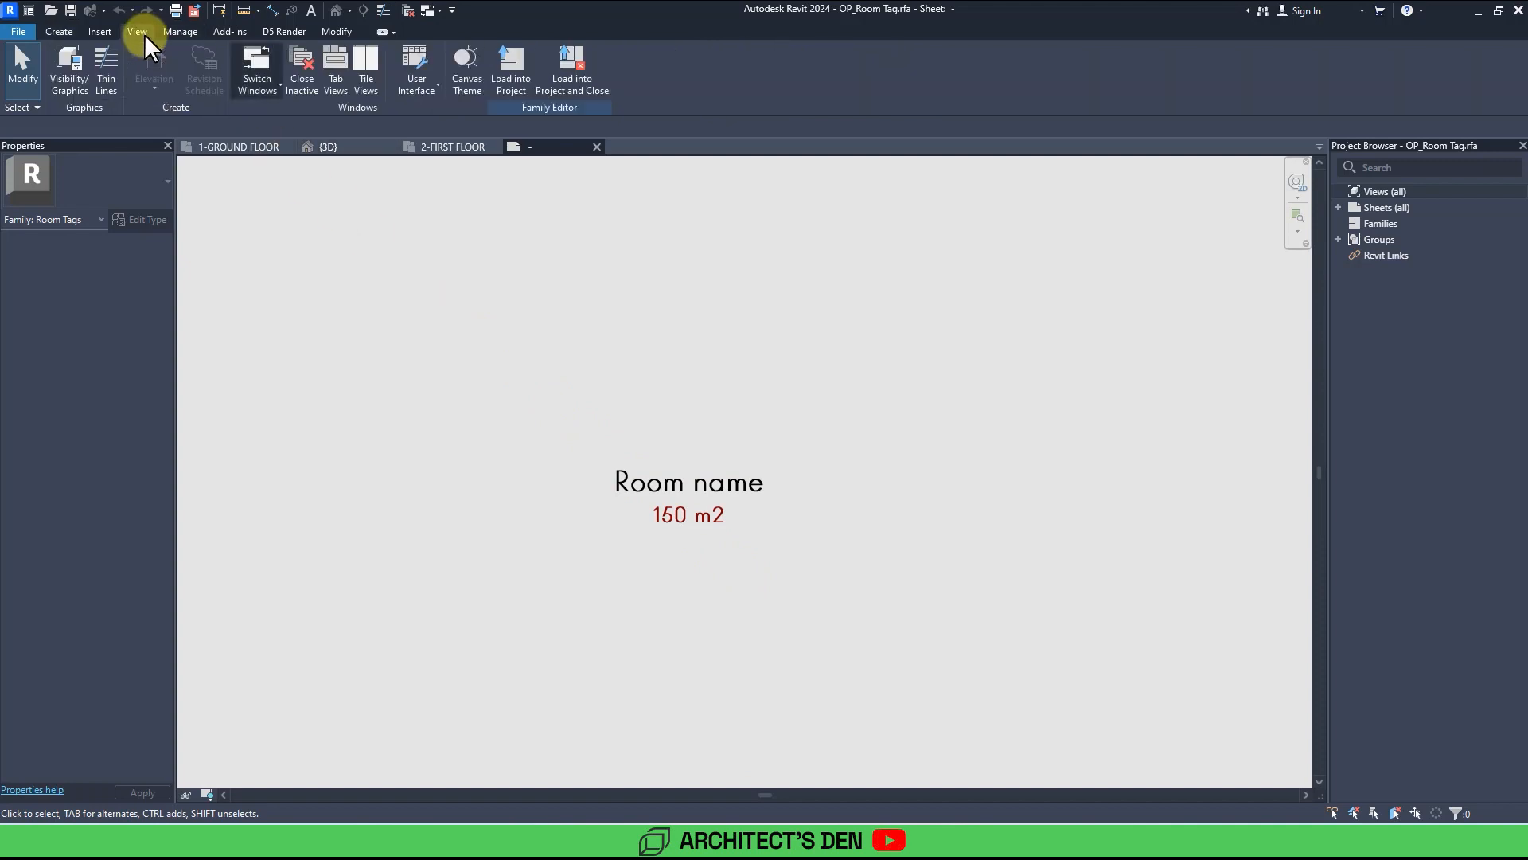
{"action": "left_click", "coordinate": [69, 87]}
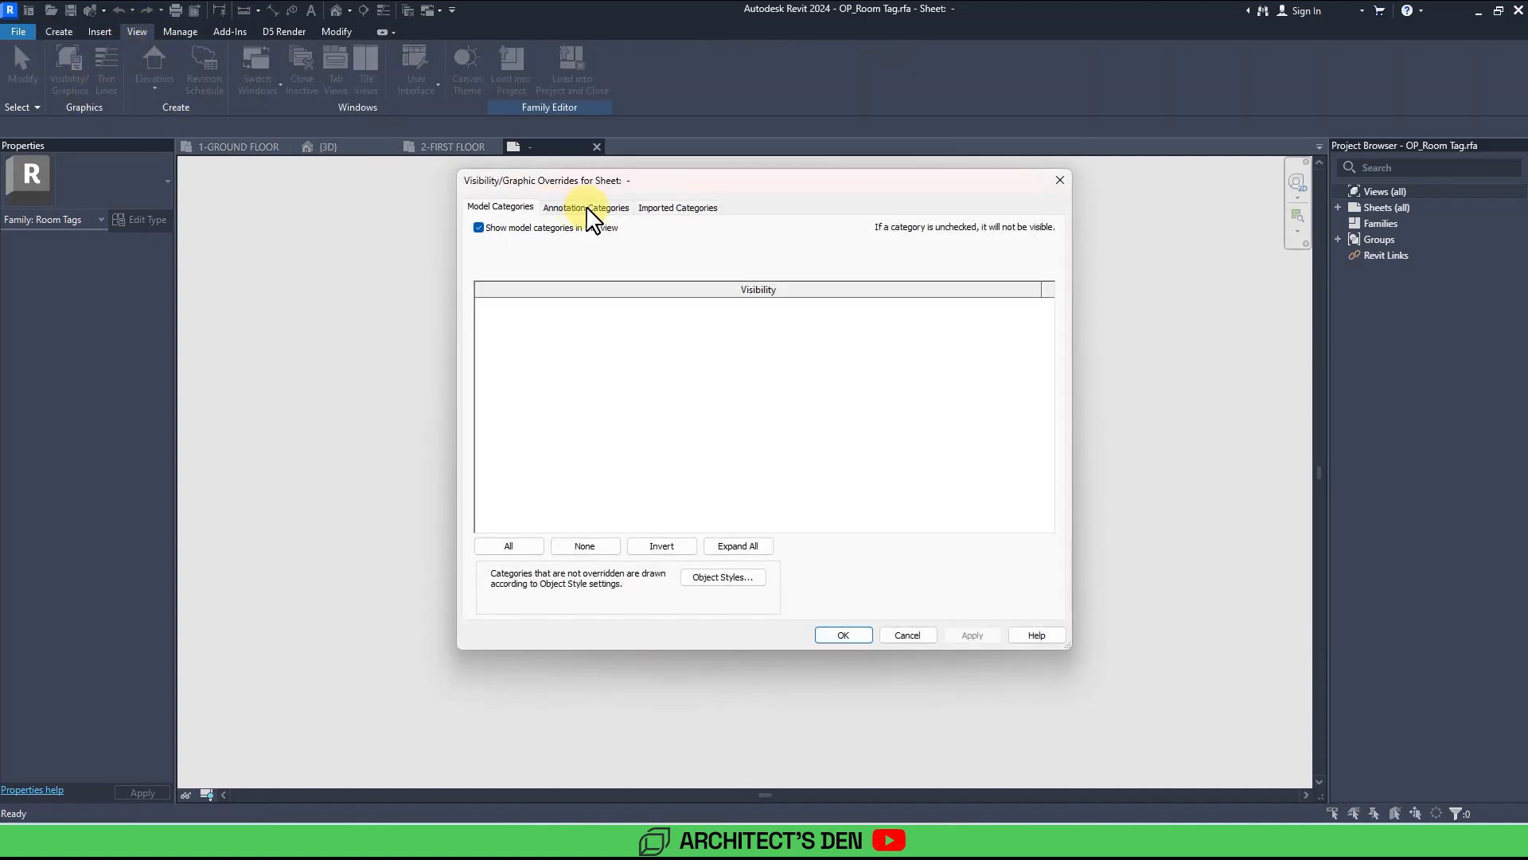
{"action": "left_click", "coordinate": [587, 208]}
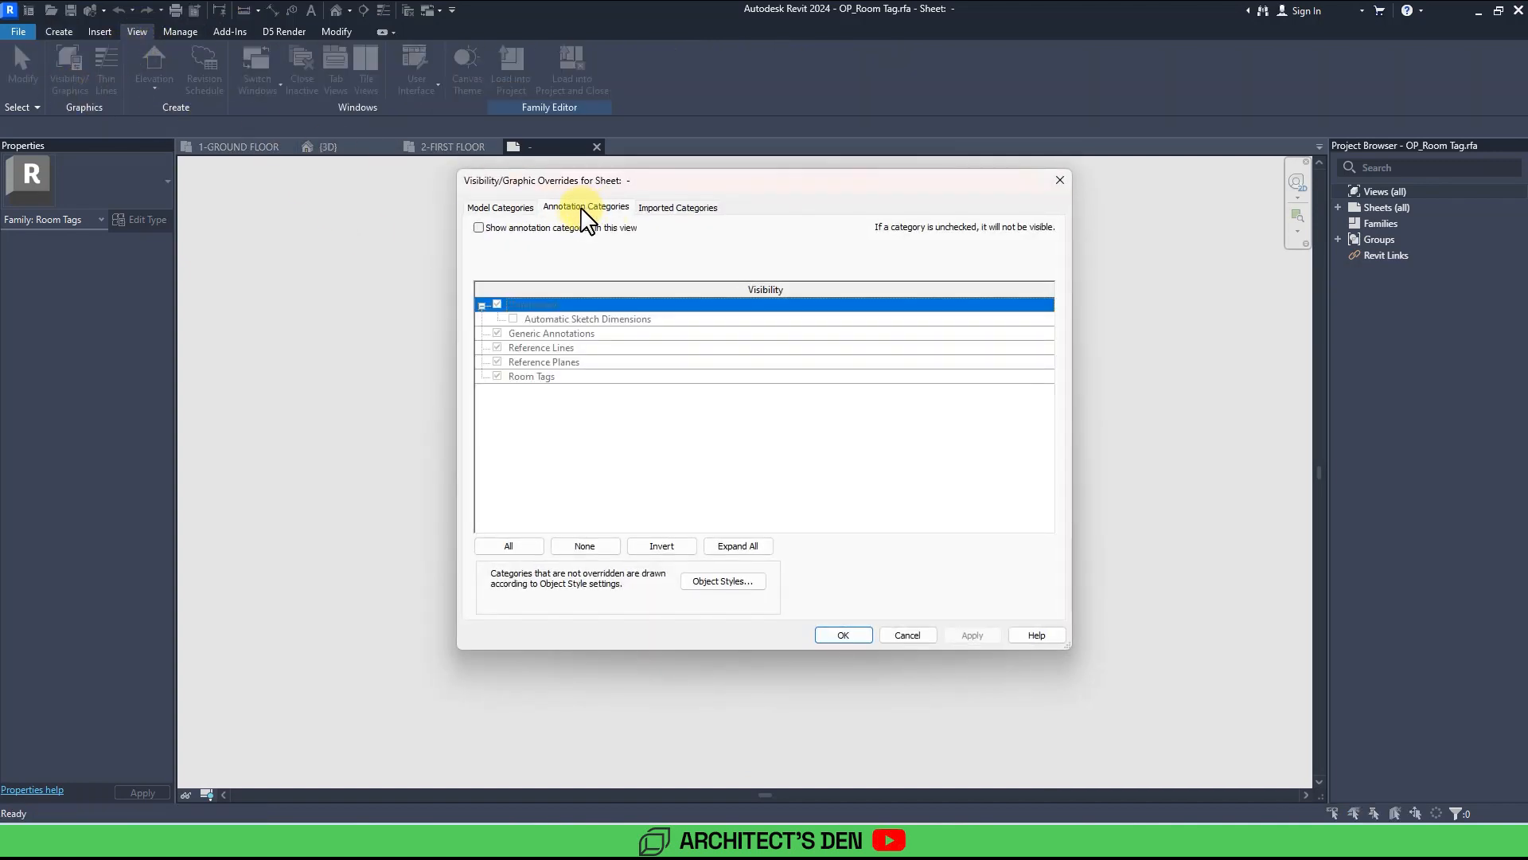
{"action": "left_click", "coordinate": [484, 228]}
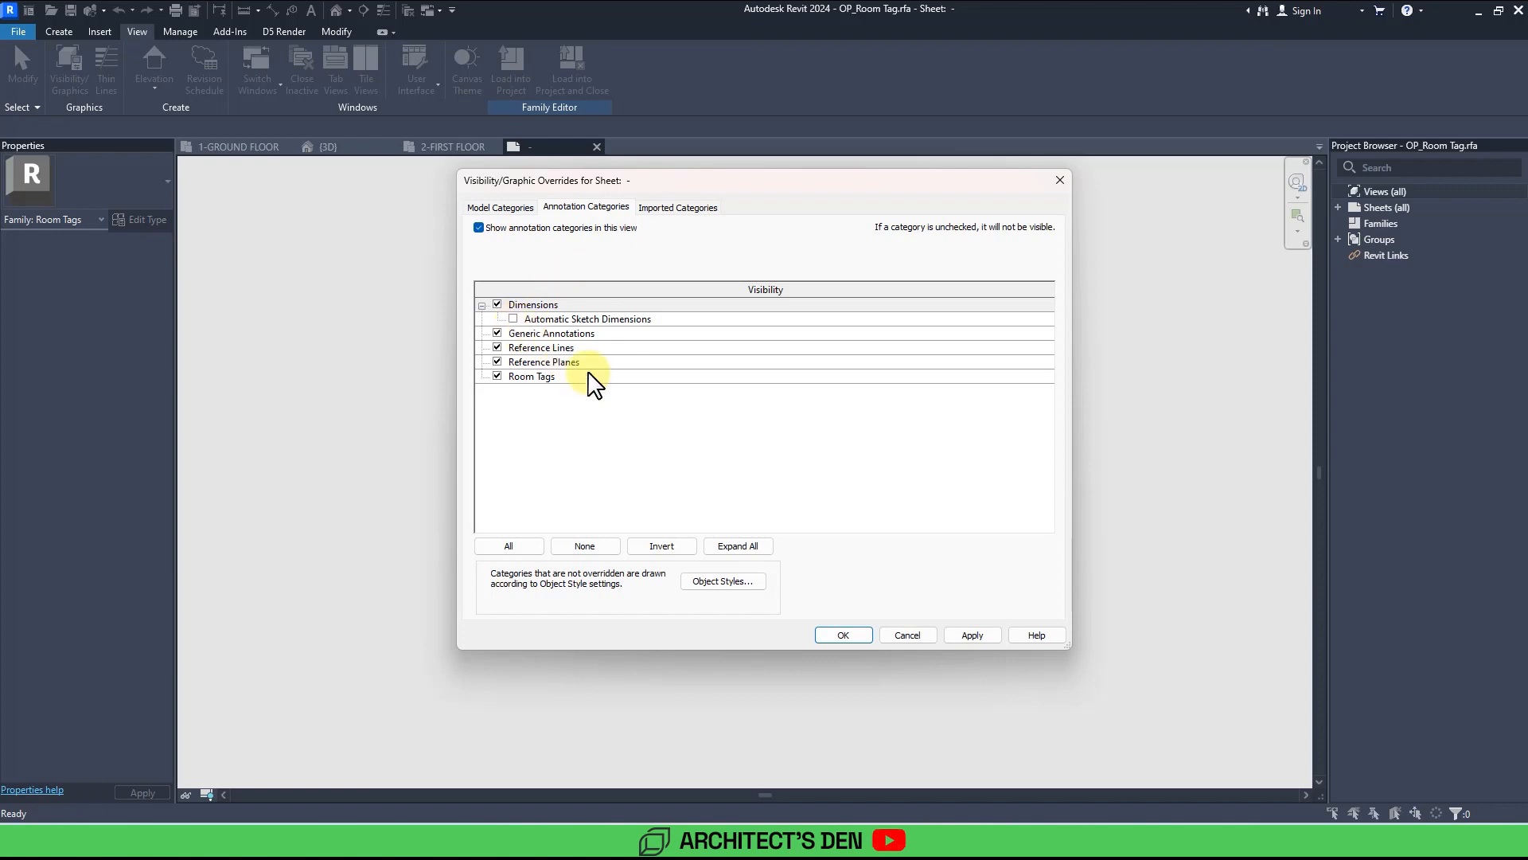
{"action": "left_click", "coordinate": [973, 634]}
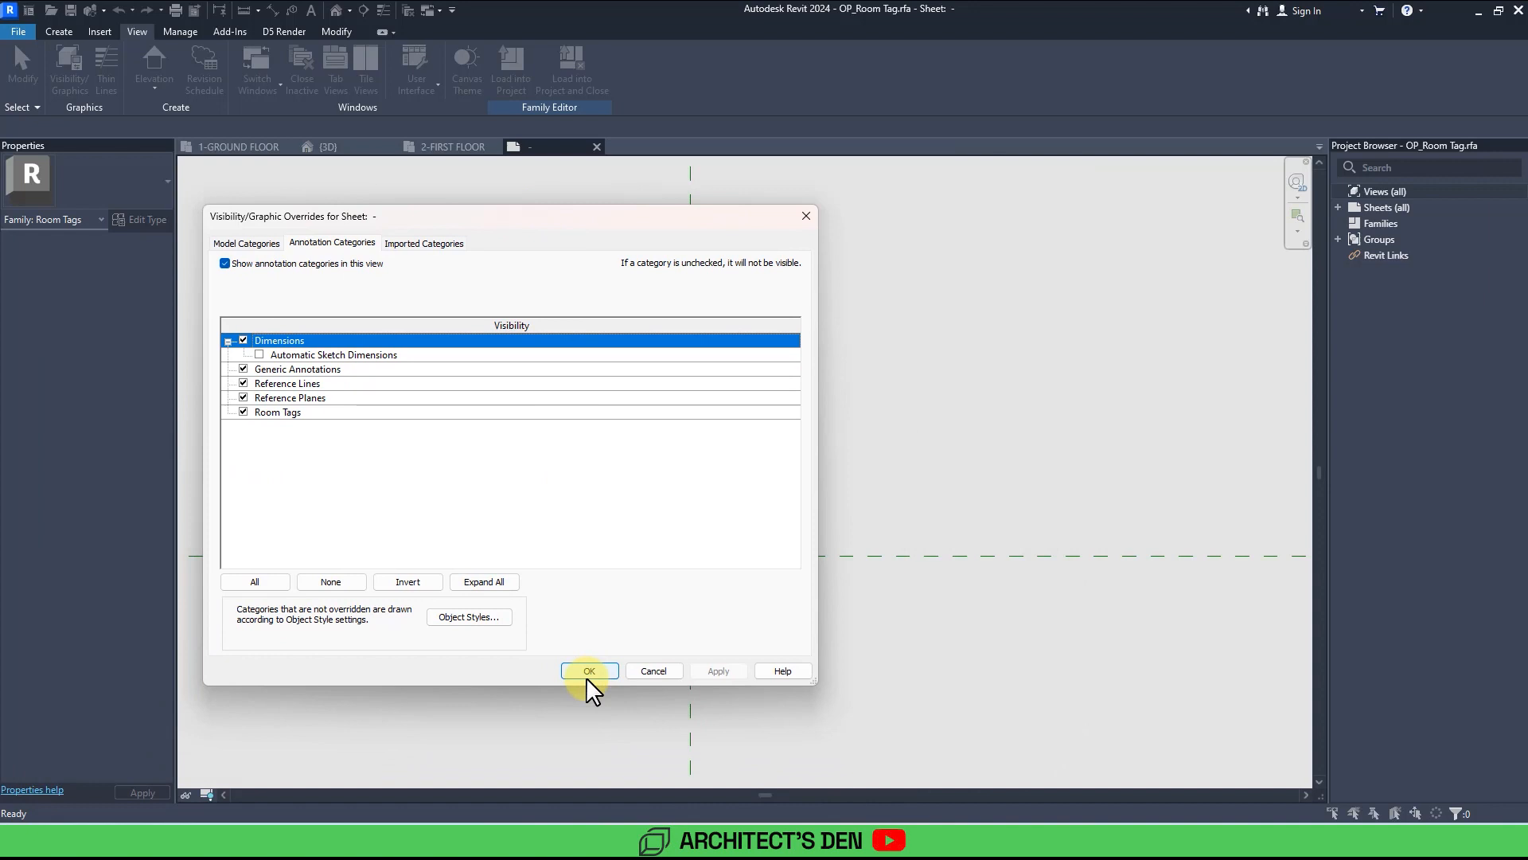
{"action": "left_click", "coordinate": [586, 675]}
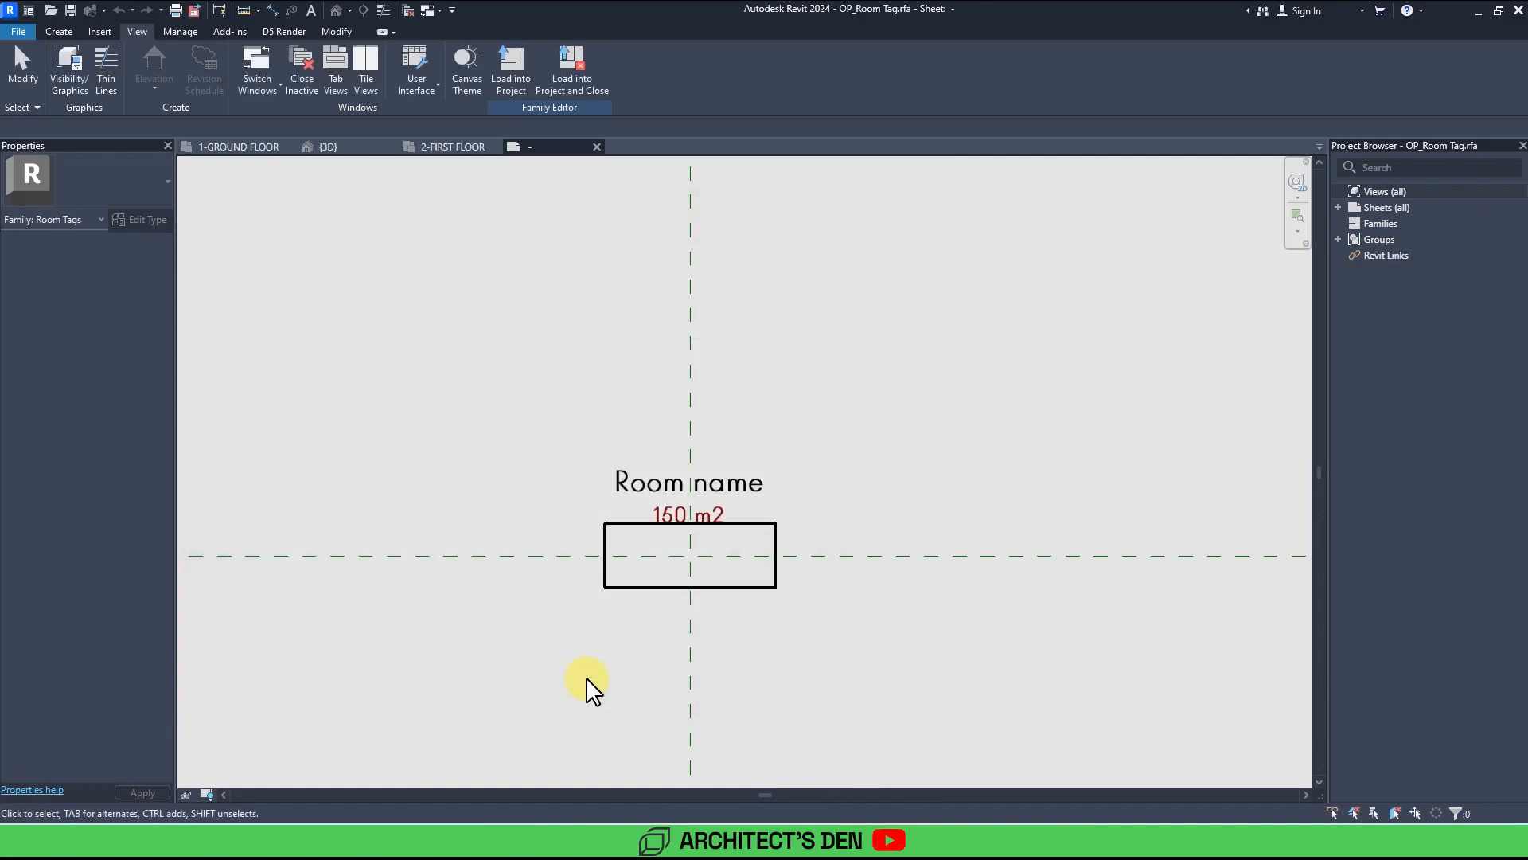
Delete the four border lines of the rectangle around the tag labels.
{"action": "scroll", "coordinate": [679, 583], "scroll_direction": "up", "scroll_amount": 2}
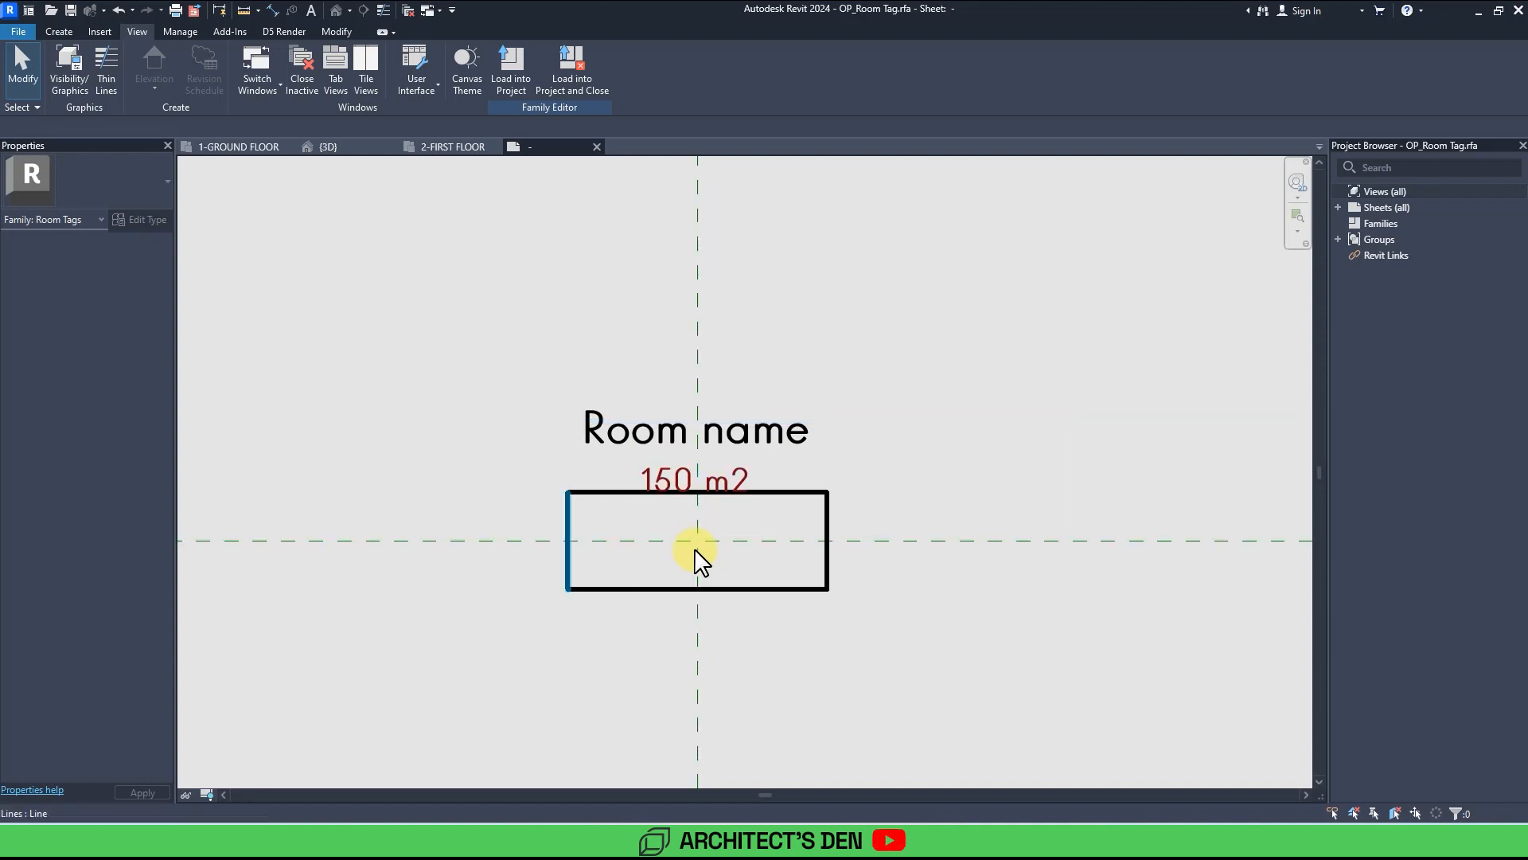
{"action": "left_click", "coordinate": [569, 565]}
{"action": "key", "text": "Delete"}
{"action": "left_click", "coordinate": [630, 589]}
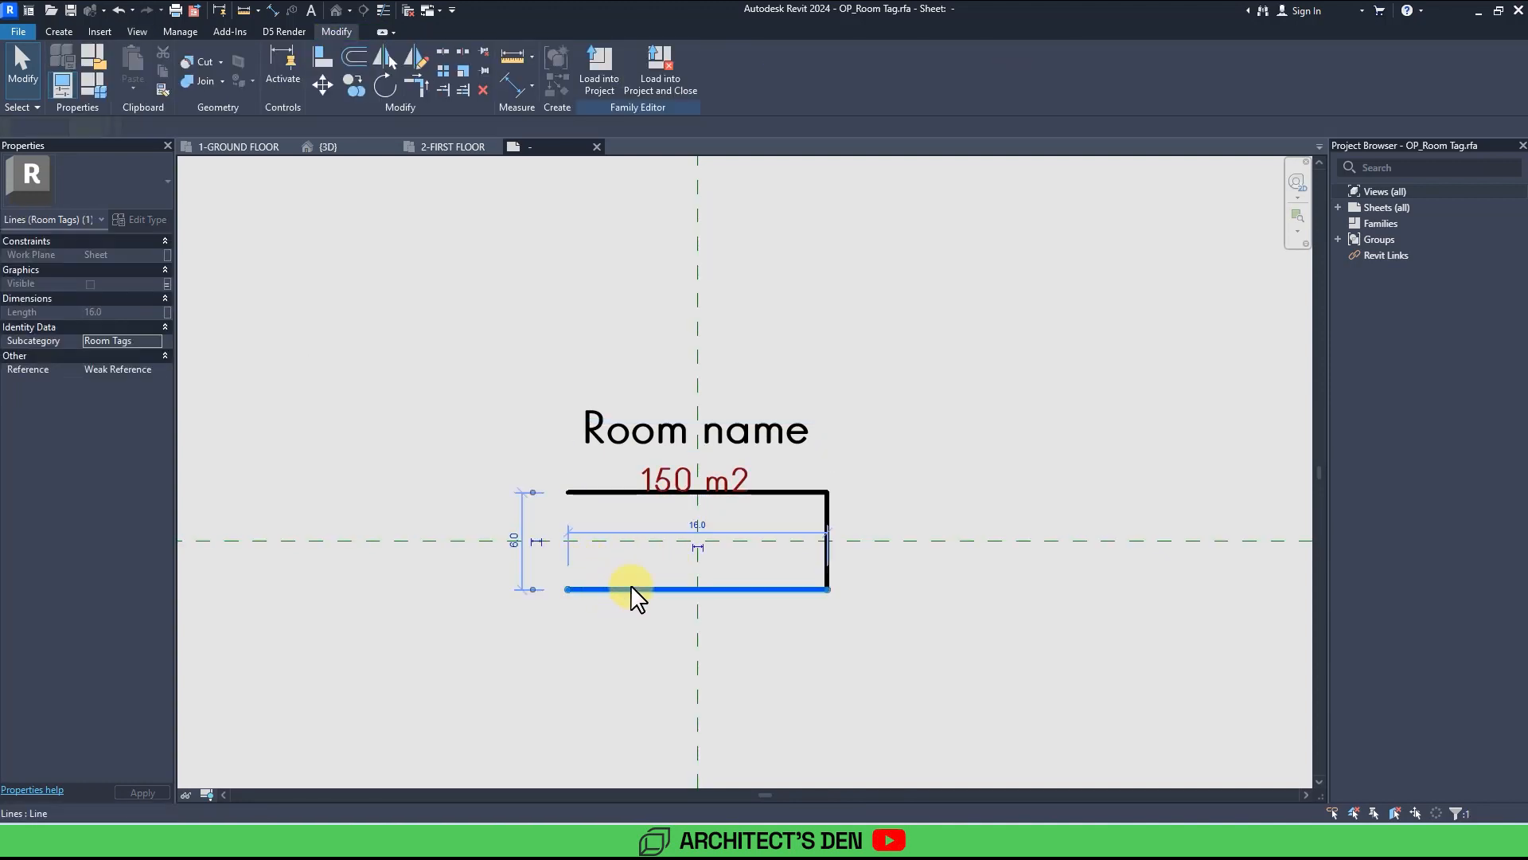
{"action": "key", "text": "Delete"}
{"action": "left_click", "coordinate": [824, 566]}
{"action": "key", "text": "Delete"}
{"action": "left_click", "coordinate": [801, 492]}
{"action": "key", "text": "Delete"}
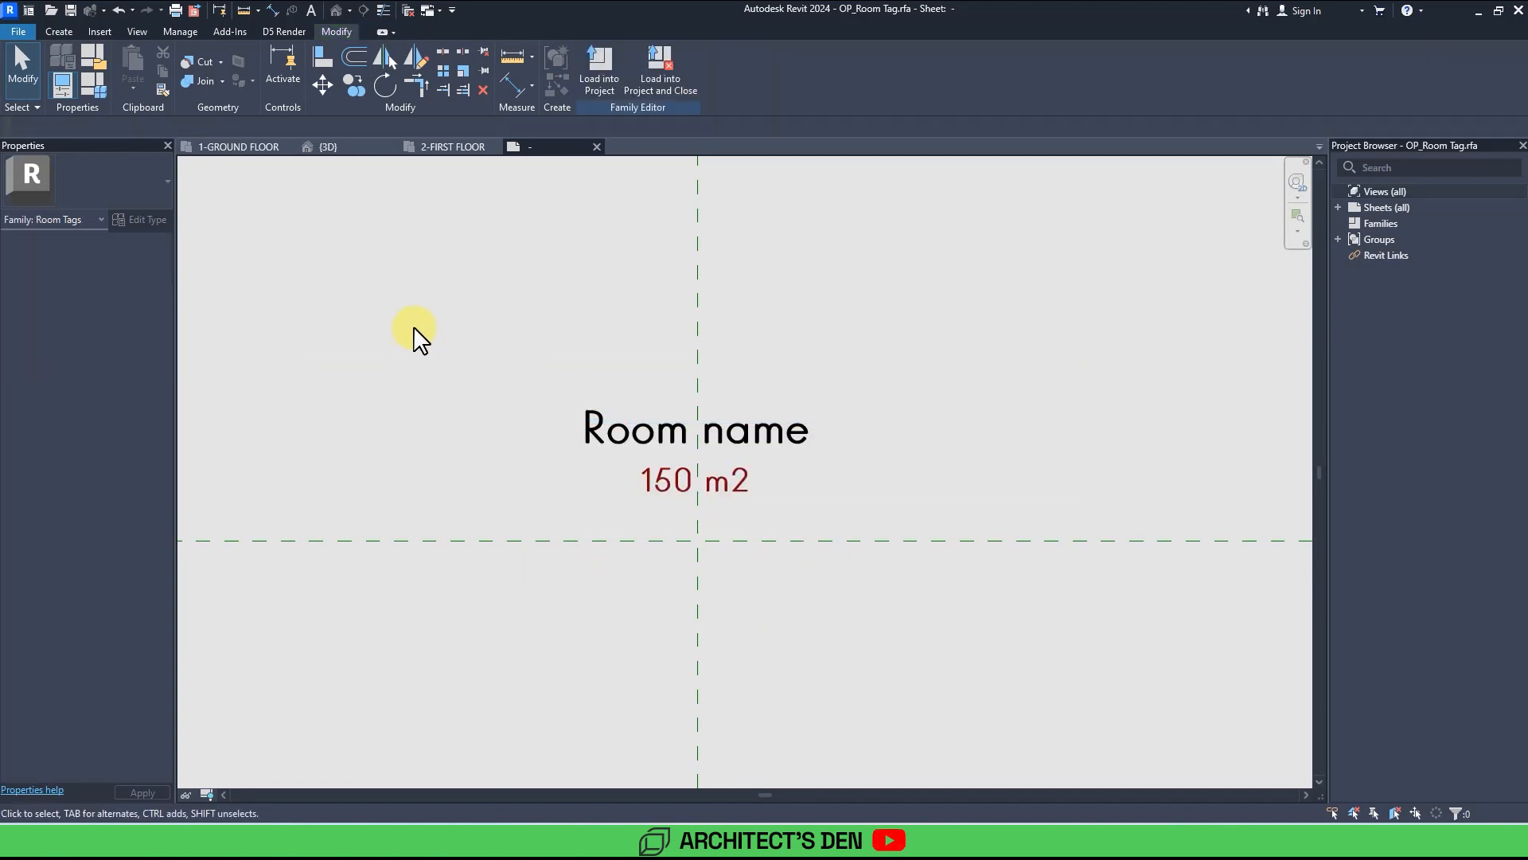
Move both tag labels down so they sit centred on the reference plane intersection.
{"action": "left_click_drag", "start_coordinate": [239, 300], "coordinate": [1087, 699]}
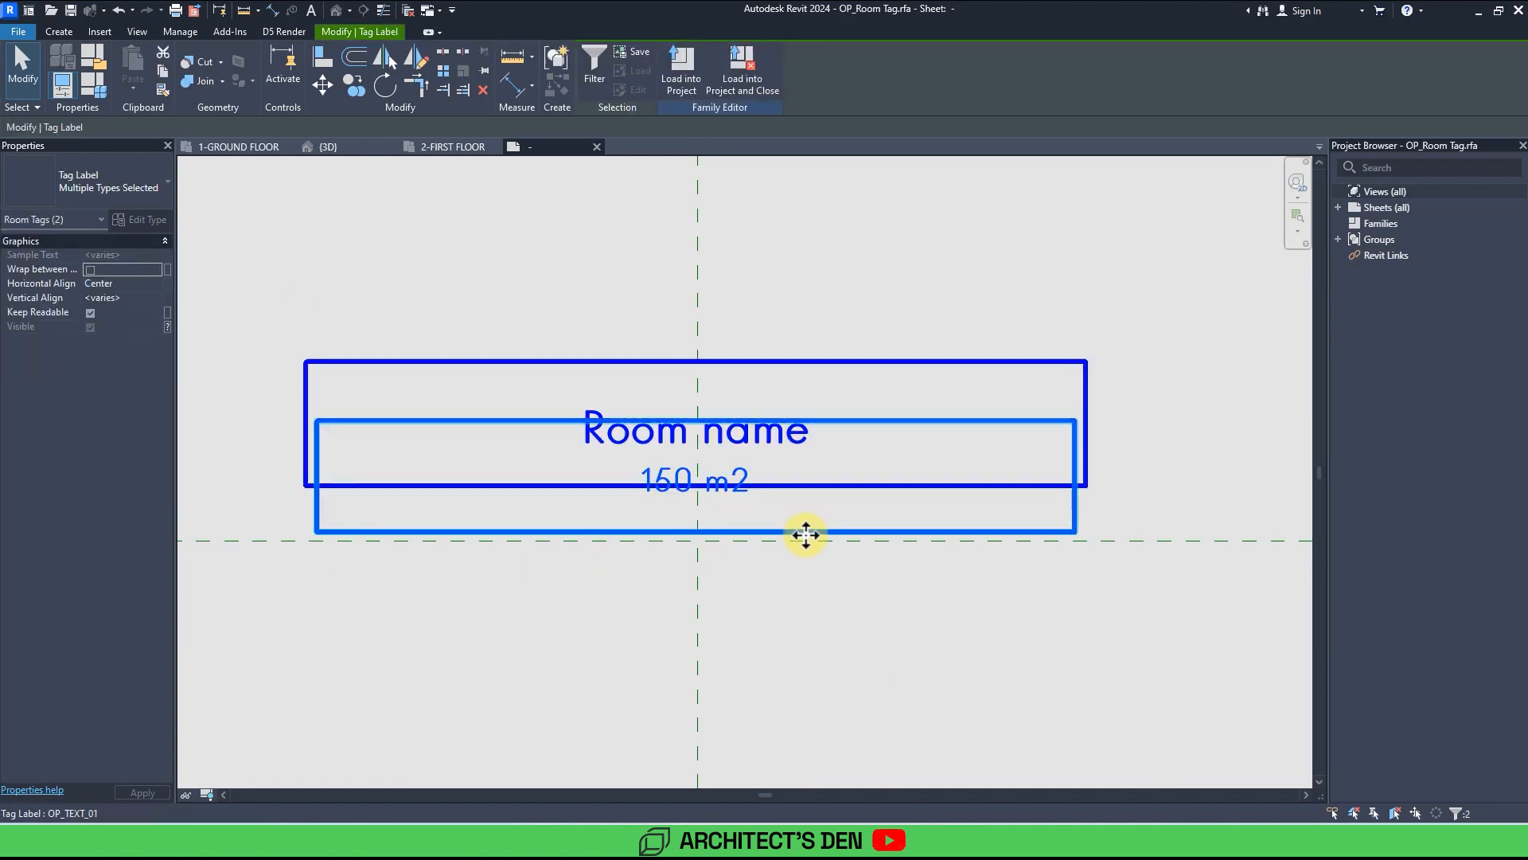
{"action": "left_click_drag", "start_coordinate": [723, 507], "coordinate": [727, 568]}
{"action": "key", "text": "Escape"}
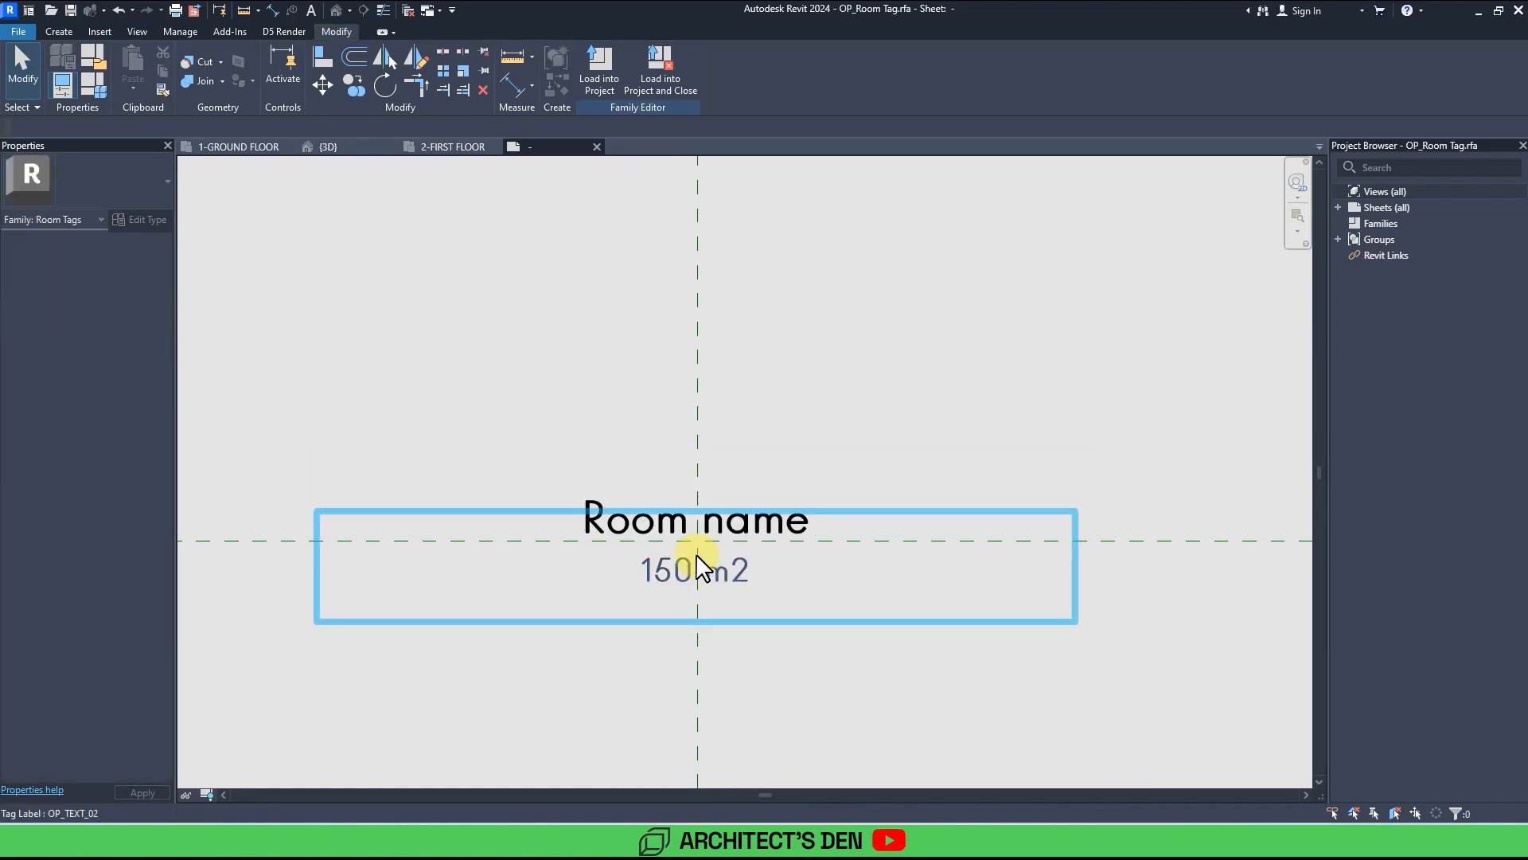
Load the room tag family back into the project, overwriting the existing version and its parameter values.
{"action": "scroll", "coordinate": [697, 567], "scroll_direction": "up", "scroll_amount": 3}
{"action": "scroll", "coordinate": [697, 565], "scroll_direction": "down", "scroll_amount": 1}
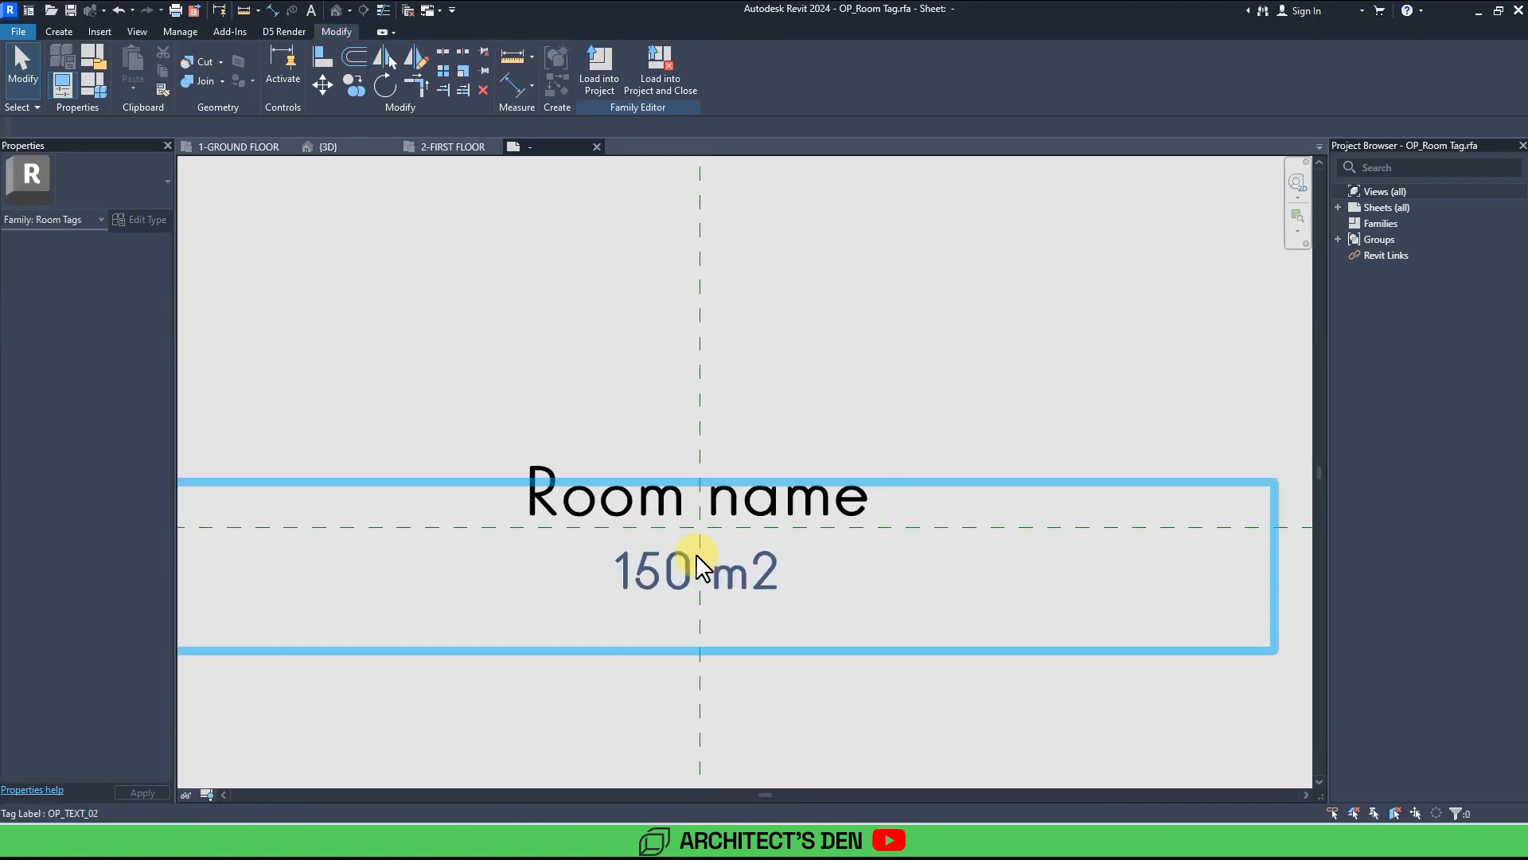
{"action": "left_click", "coordinate": [593, 84]}
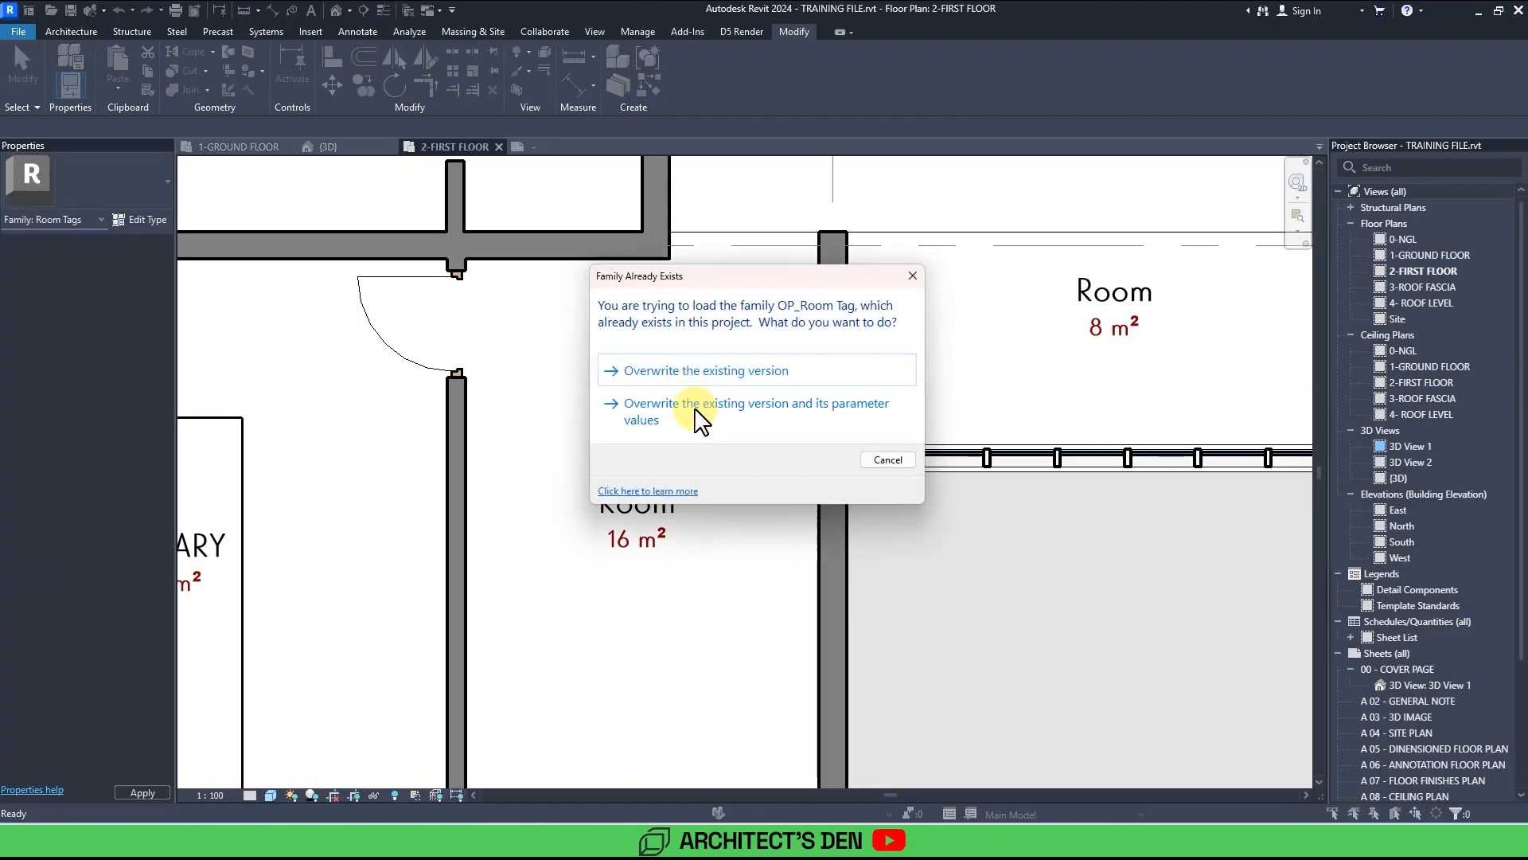
{"action": "left_click", "coordinate": [699, 415]}
Rename the 16 m² room next to the library as LOUNGE.
{"action": "double_click", "coordinate": [660, 592]}
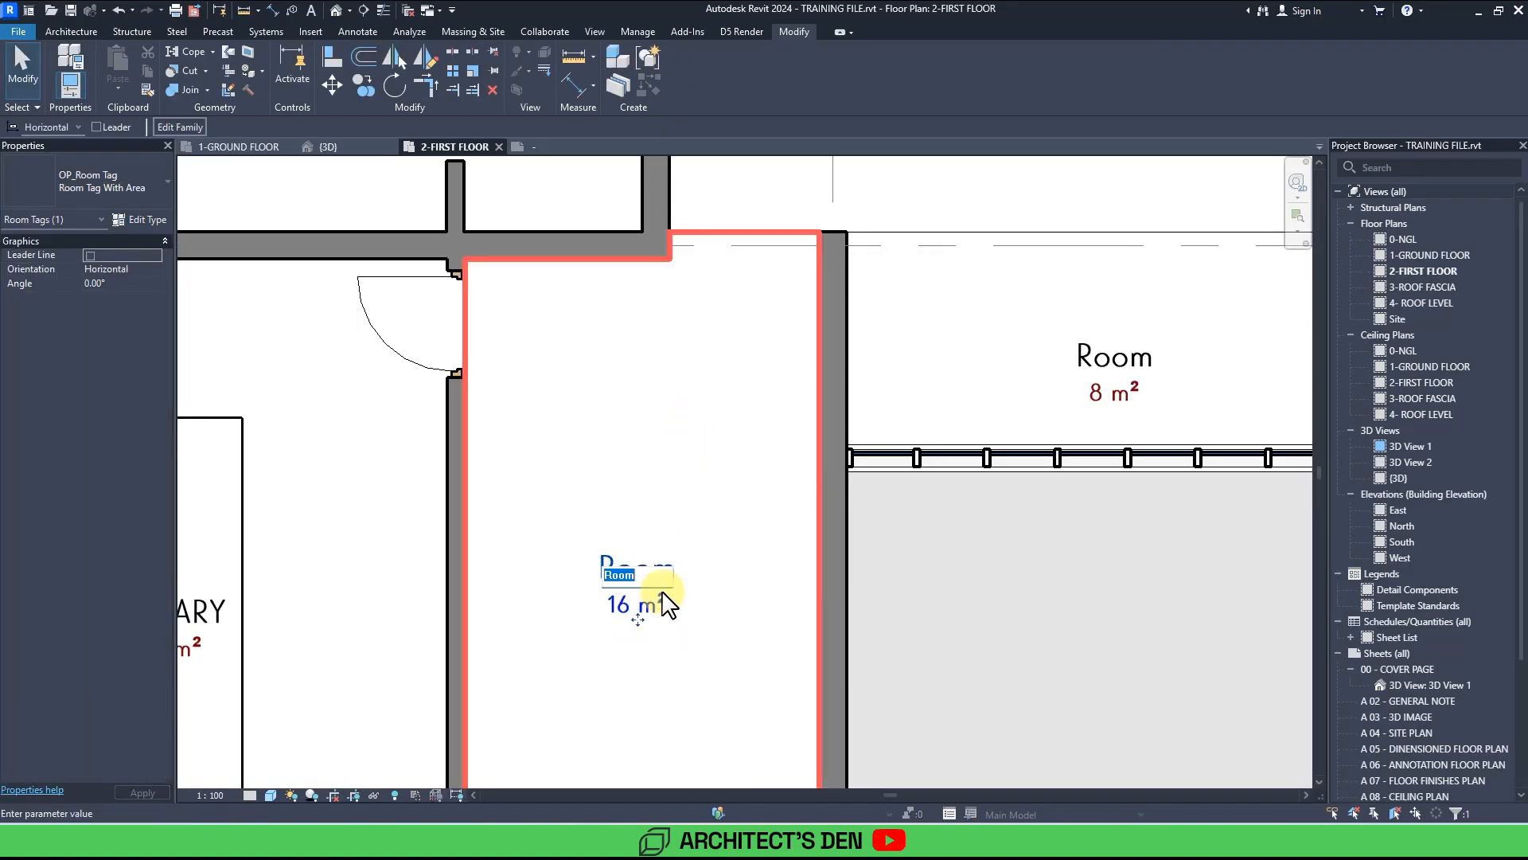
{"action": "middle_click_drag", "start_coordinate": [674, 675], "coordinate": [737, 611]}
{"action": "scroll", "coordinate": [712, 553], "scroll_direction": "up", "scroll_amount": 2}
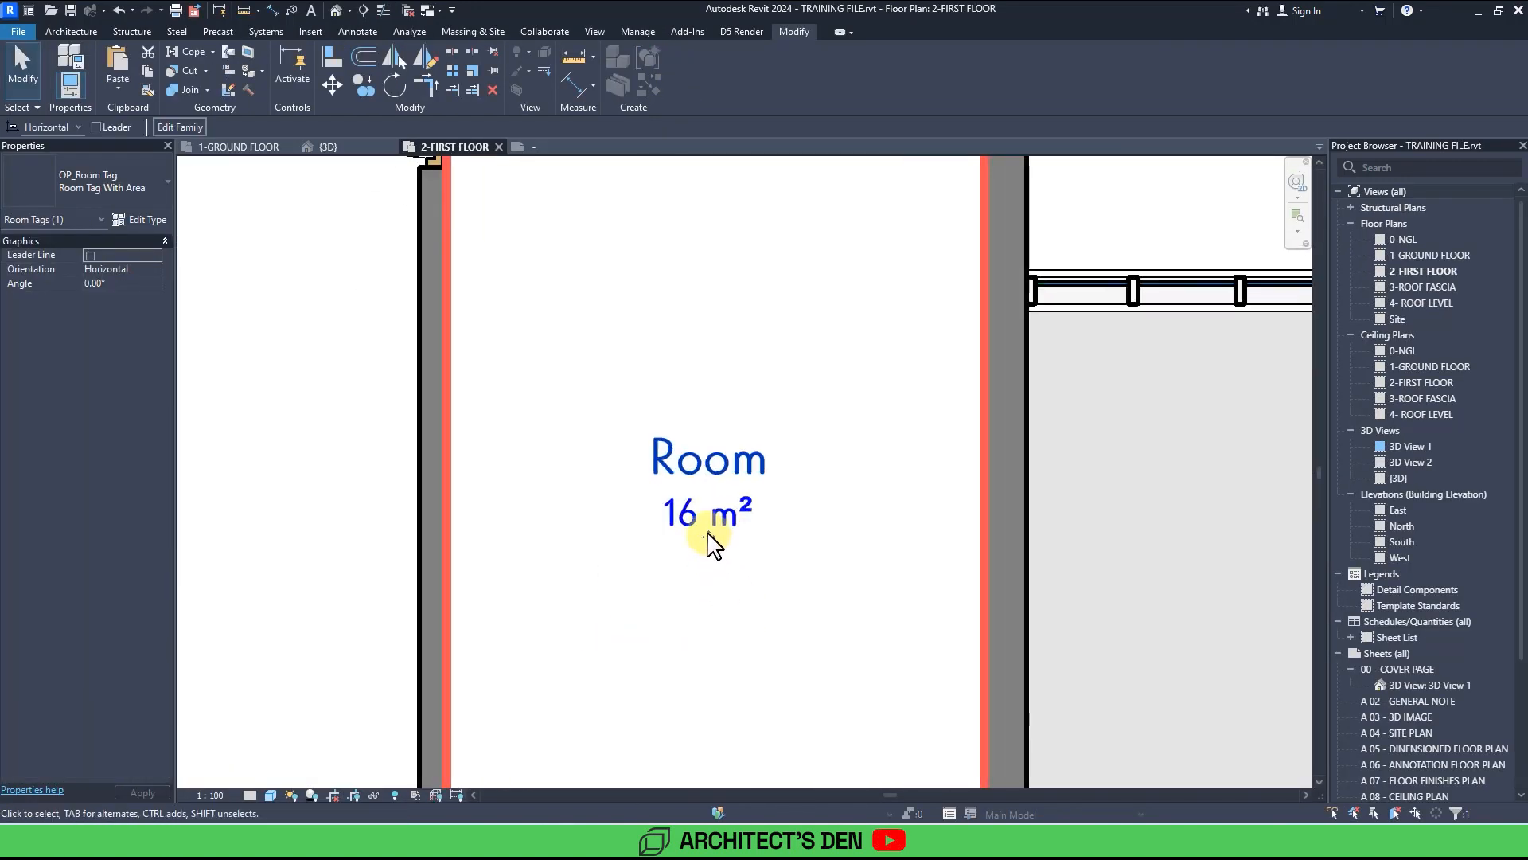
{"action": "mouse_move", "coordinate": [707, 536]}
{"action": "left_mouse_down"}
{"action": "mouse_move", "coordinate": [767, 510]}
{"action": "mouse_move", "coordinate": [695, 390]}
{"action": "mouse_move", "coordinate": [663, 403]}
{"action": "mouse_move", "coordinate": [670, 482]}
{"action": "mouse_move", "coordinate": [752, 537]}
{"action": "mouse_move", "coordinate": [699, 518]}
{"action": "mouse_move", "coordinate": [706, 532]}
{"action": "left_mouse_up"}
{"action": "scroll", "coordinate": [704, 533], "scroll_direction": "down", "scroll_amount": 3}
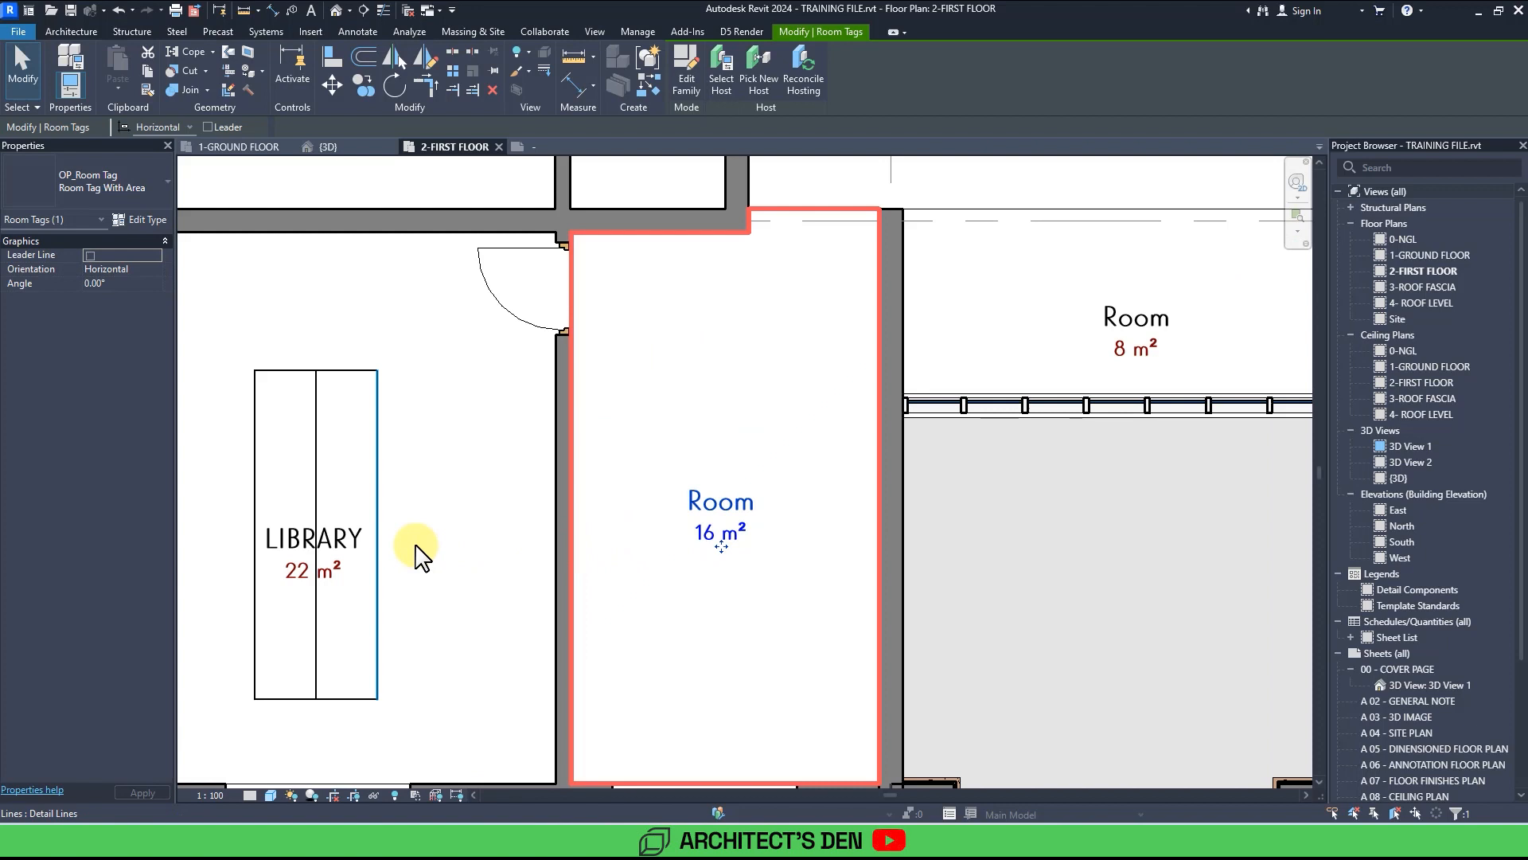
{"action": "left_click", "coordinate": [341, 557]}
{"action": "scroll", "coordinate": [629, 512], "scroll_direction": "up", "scroll_amount": 3}
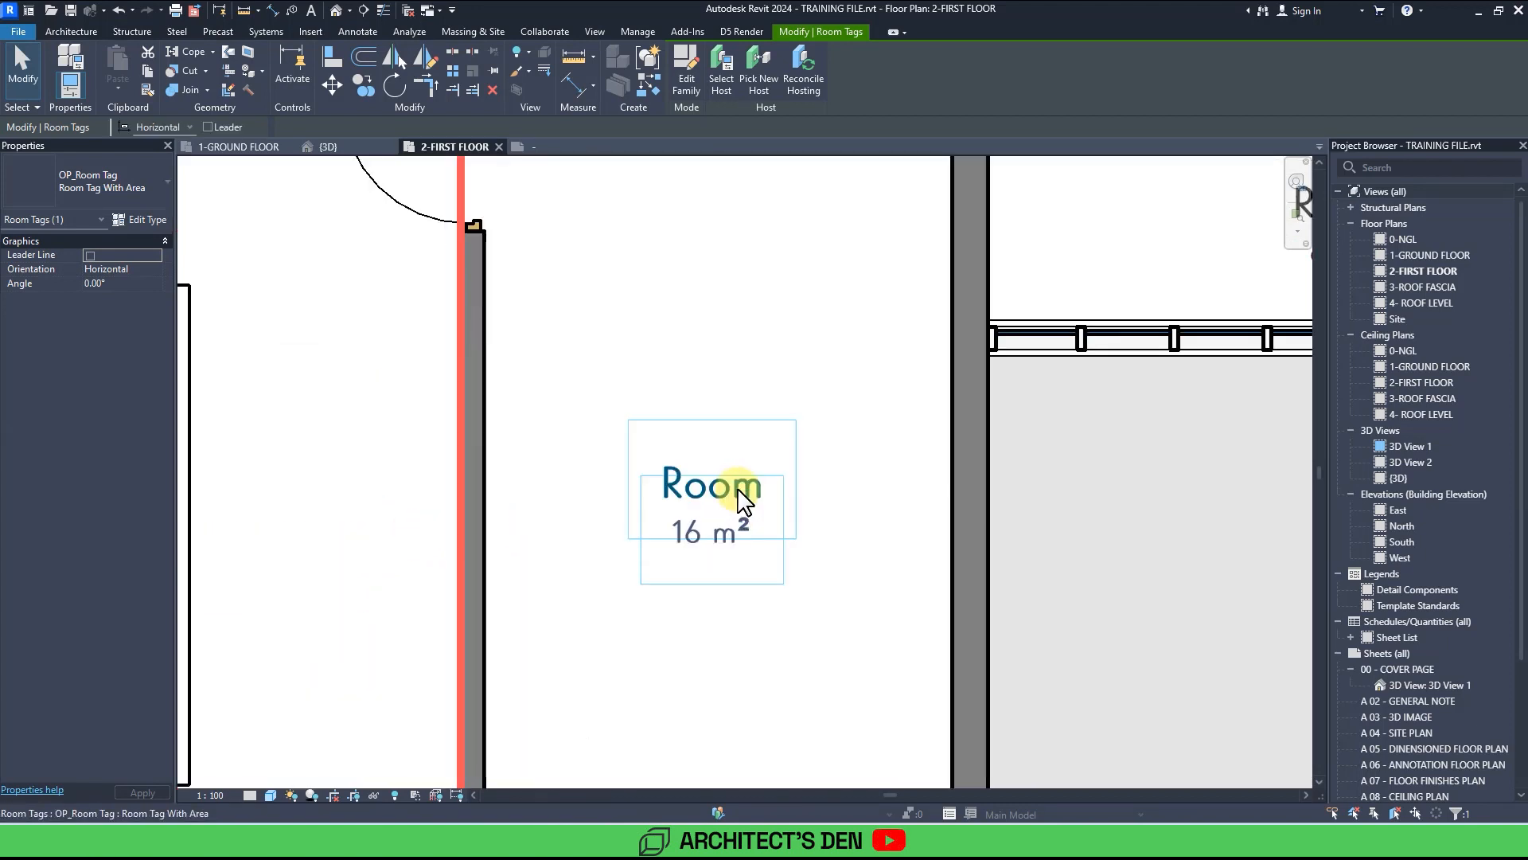
{"action": "left_click", "coordinate": [727, 488]}
{"action": "left_click", "coordinate": [741, 493]}
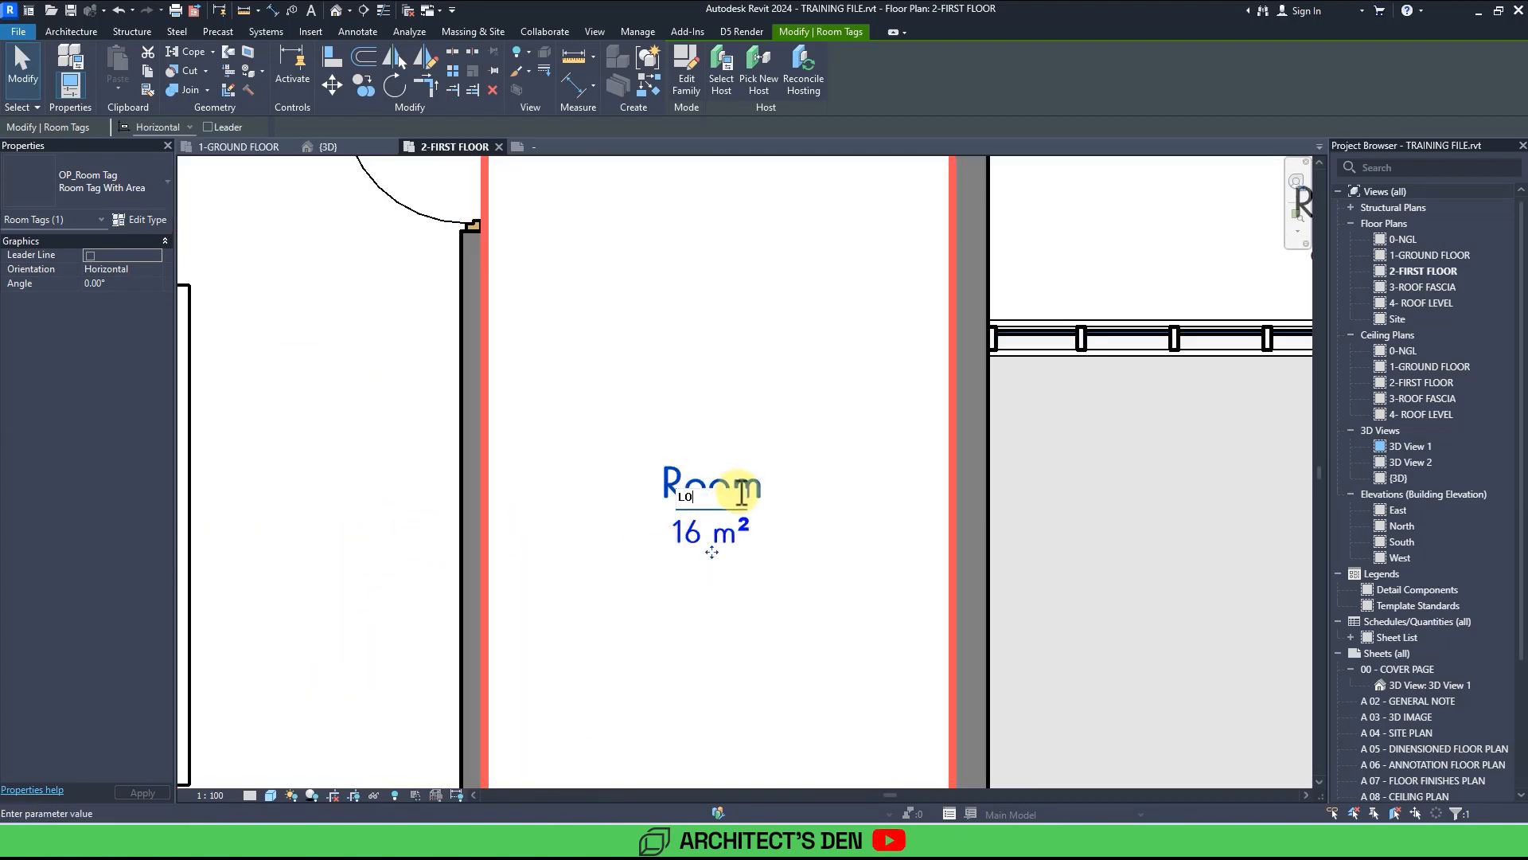
{"action": "left_click", "coordinate": [761, 373]}
Rename the 8 m² room above the lounge as GYM.
{"action": "scroll", "coordinate": [761, 375], "scroll_direction": "down", "scroll_amount": 4}
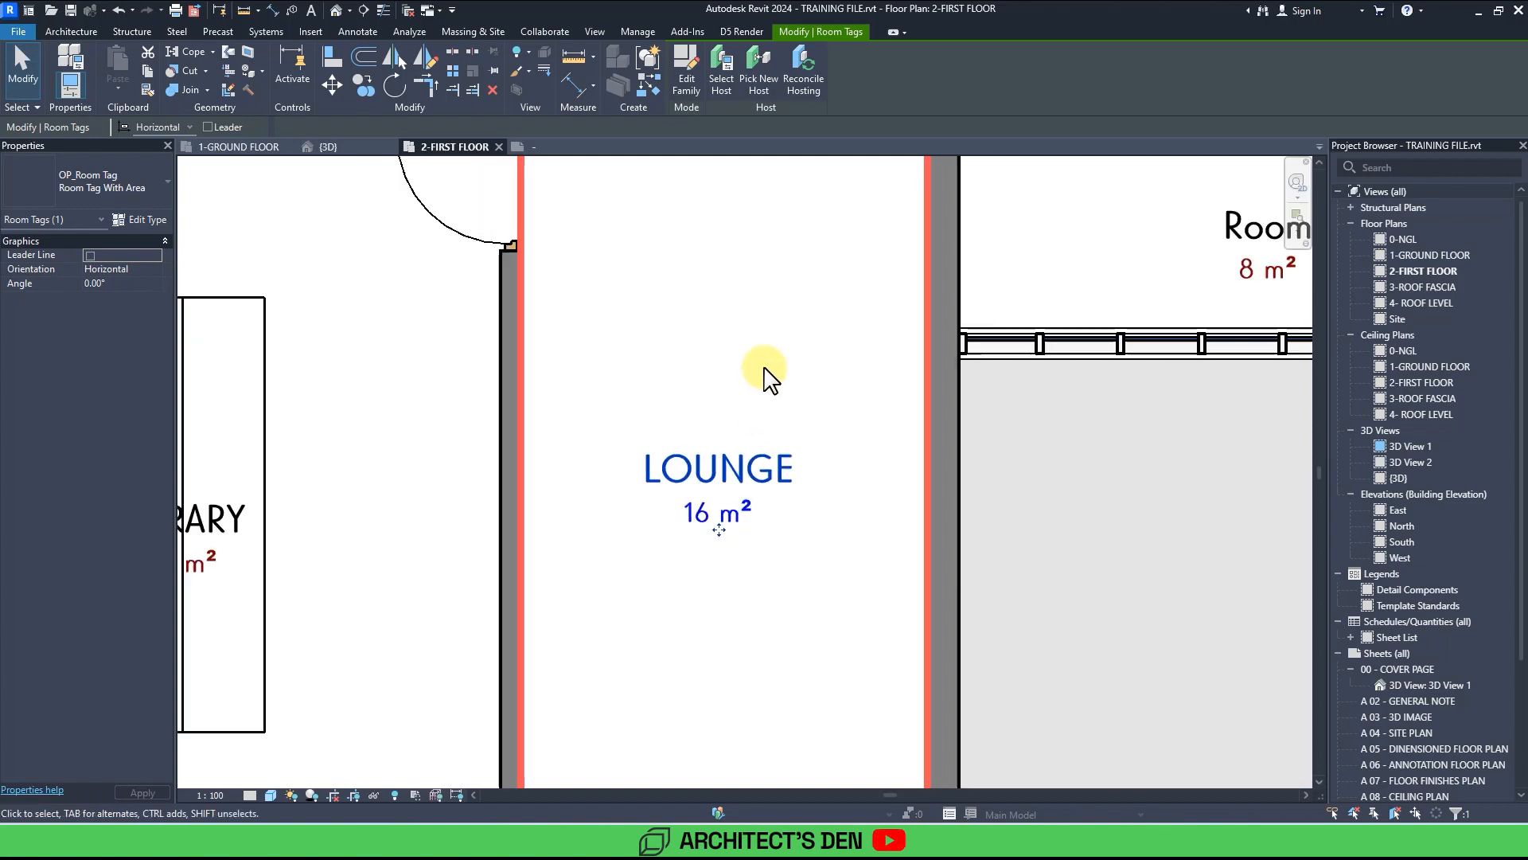
{"action": "middle_click_drag", "start_coordinate": [1019, 328], "coordinate": [768, 367]}
{"action": "scroll", "coordinate": [781, 367], "scroll_direction": "down", "scroll_amount": 1}
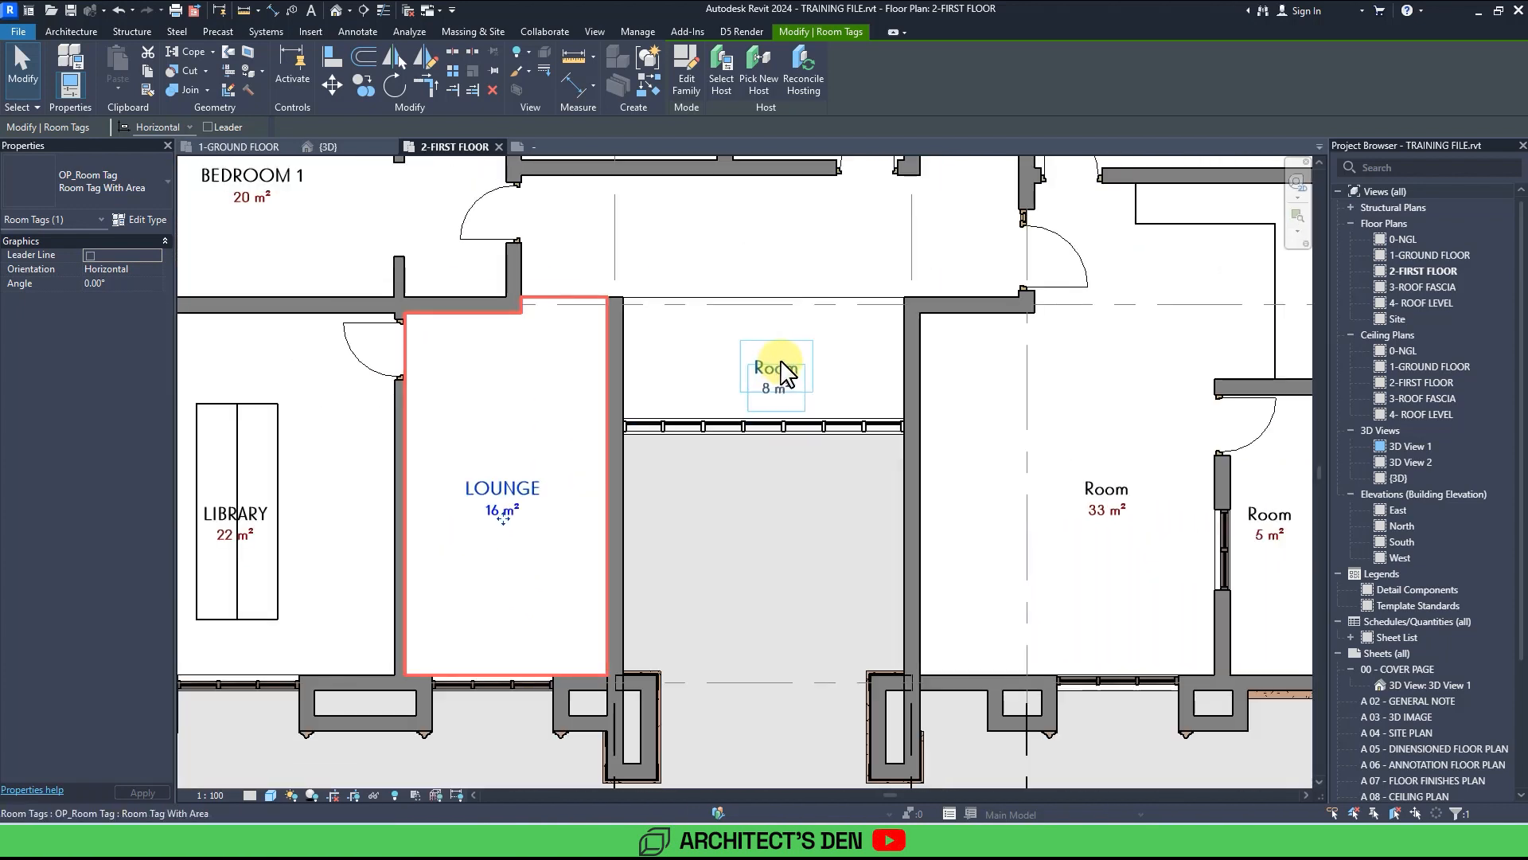
{"action": "double_click", "coordinate": [783, 362]}
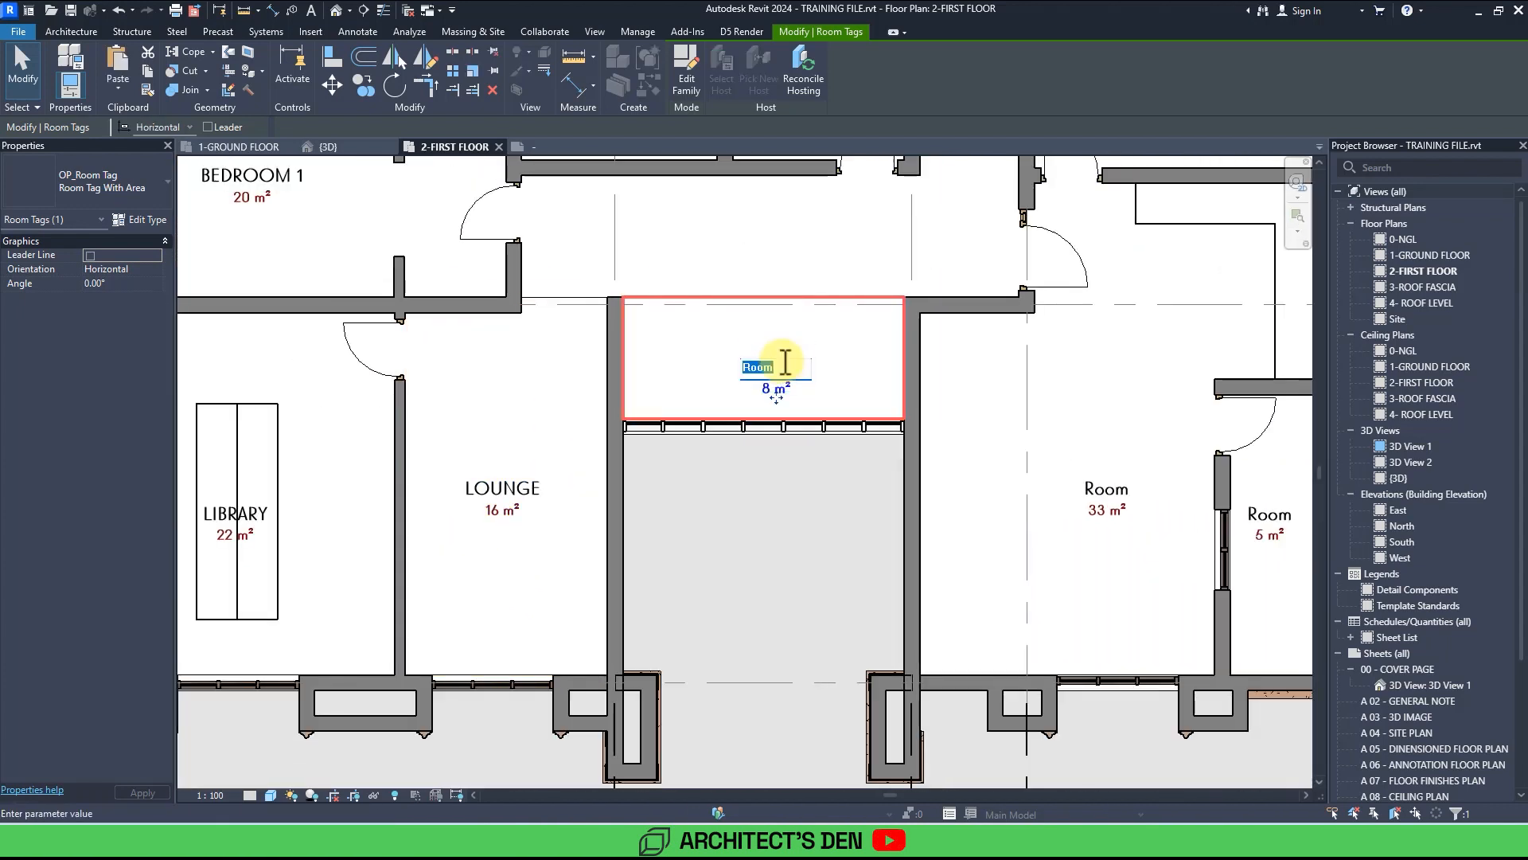
{"action": "left_click", "coordinate": [804, 479]}
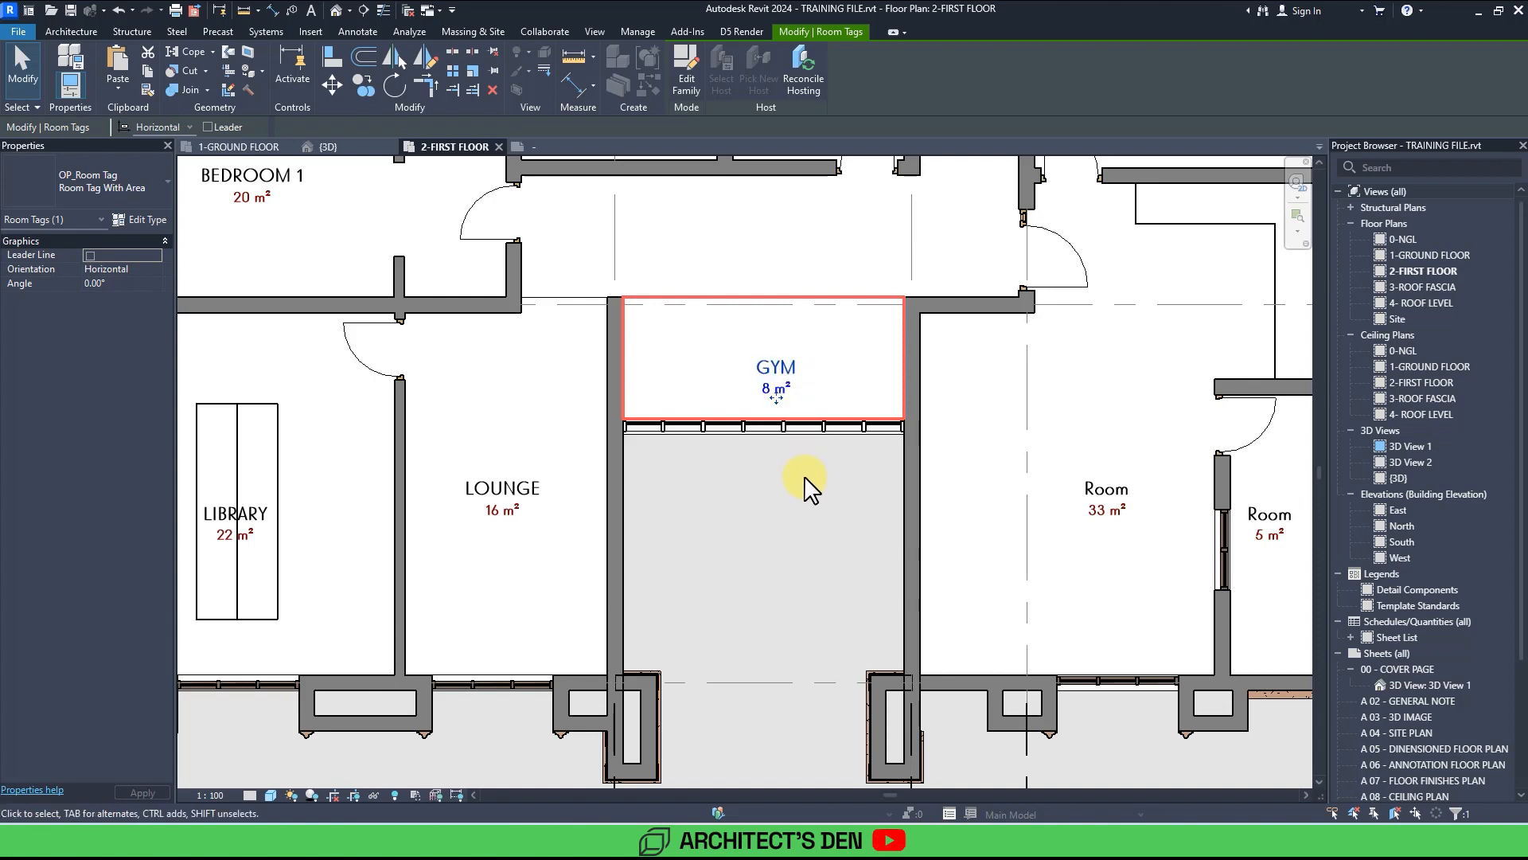
Rename the large 33 m² room beside the gym as a bedroom.
{"action": "middle_click_drag", "start_coordinate": [910, 503], "coordinate": [708, 537]}
{"action": "left_click", "coordinate": [916, 523]}
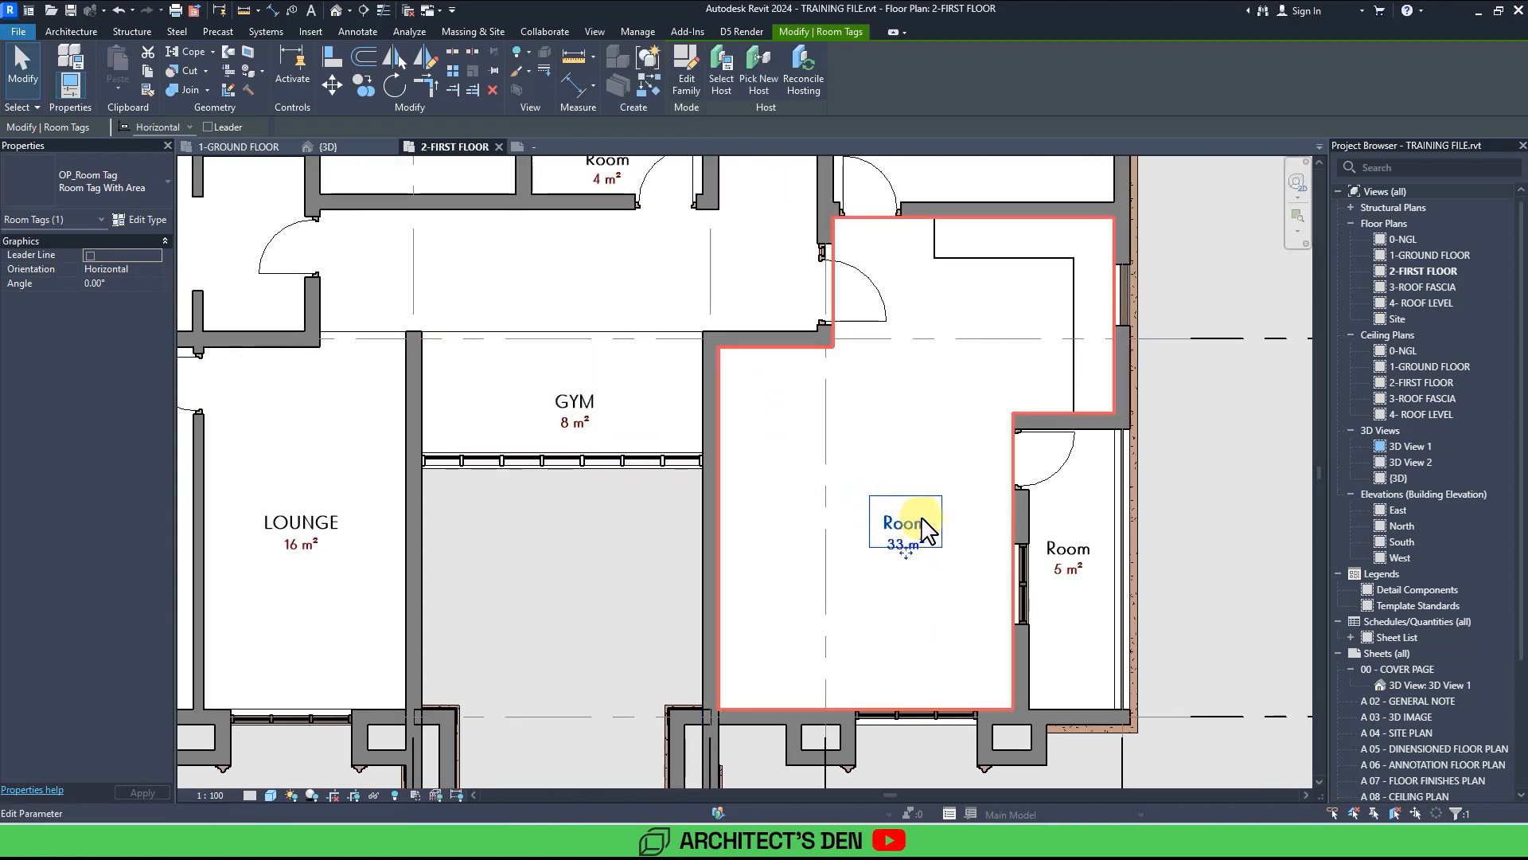
{"action": "left_click", "coordinate": [924, 523]}
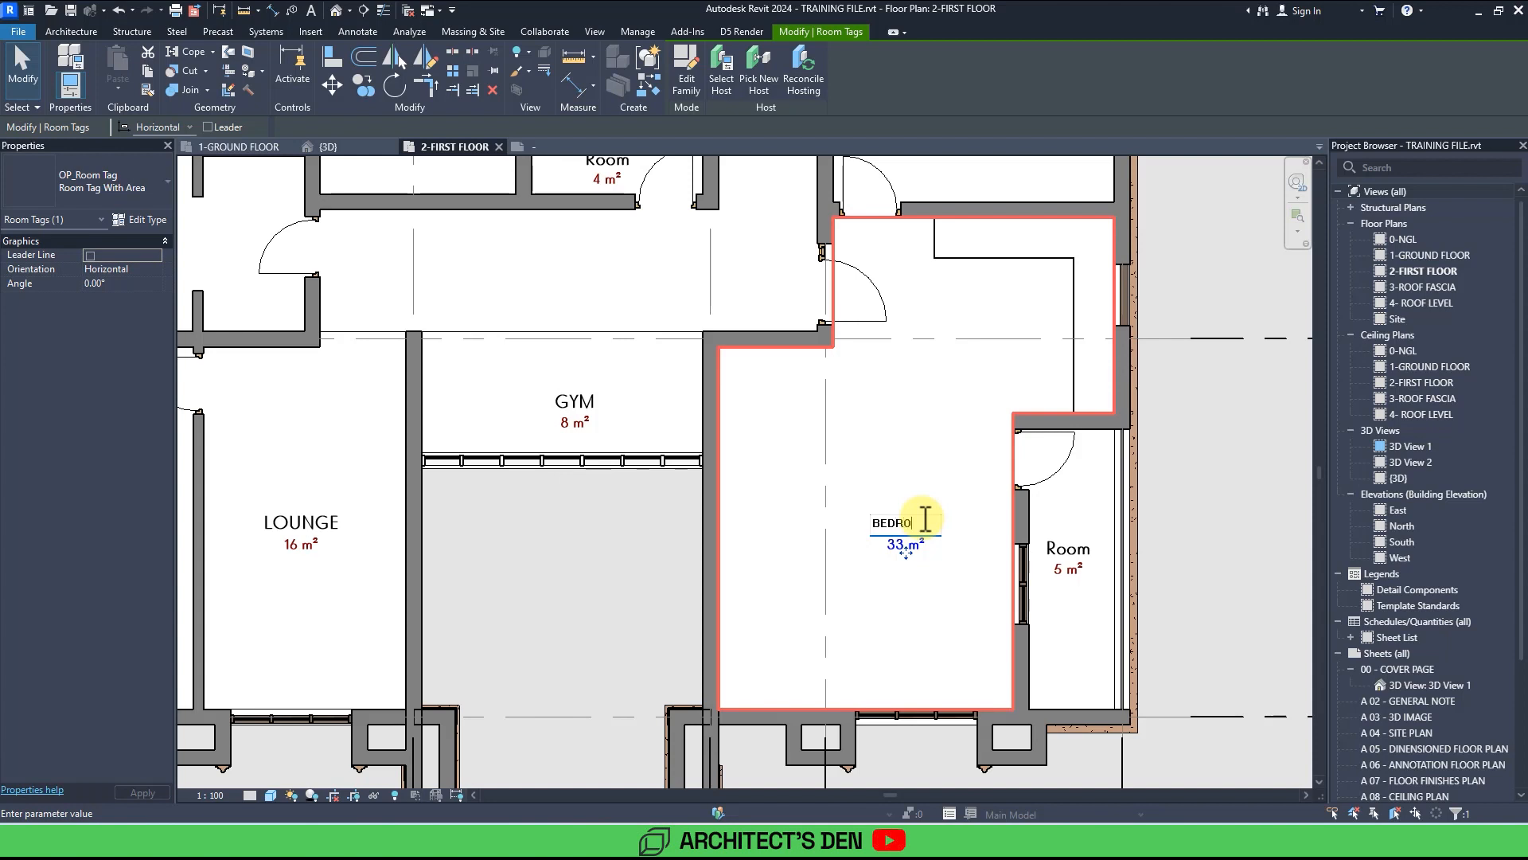
{"action": "left_click", "coordinate": [935, 476]}
Rename BEDROOM 1 as BEDROOM by removing the number.
{"action": "scroll", "coordinate": [928, 475], "scroll_direction": "down", "scroll_amount": 4}
{"action": "middle_click_drag", "start_coordinate": [503, 333], "coordinate": [657, 464]}
{"action": "scroll", "coordinate": [576, 458], "scroll_direction": "up", "scroll_amount": 3}
{"action": "left_click", "coordinate": [576, 468]}
{"action": "left_click", "coordinate": [605, 463]}
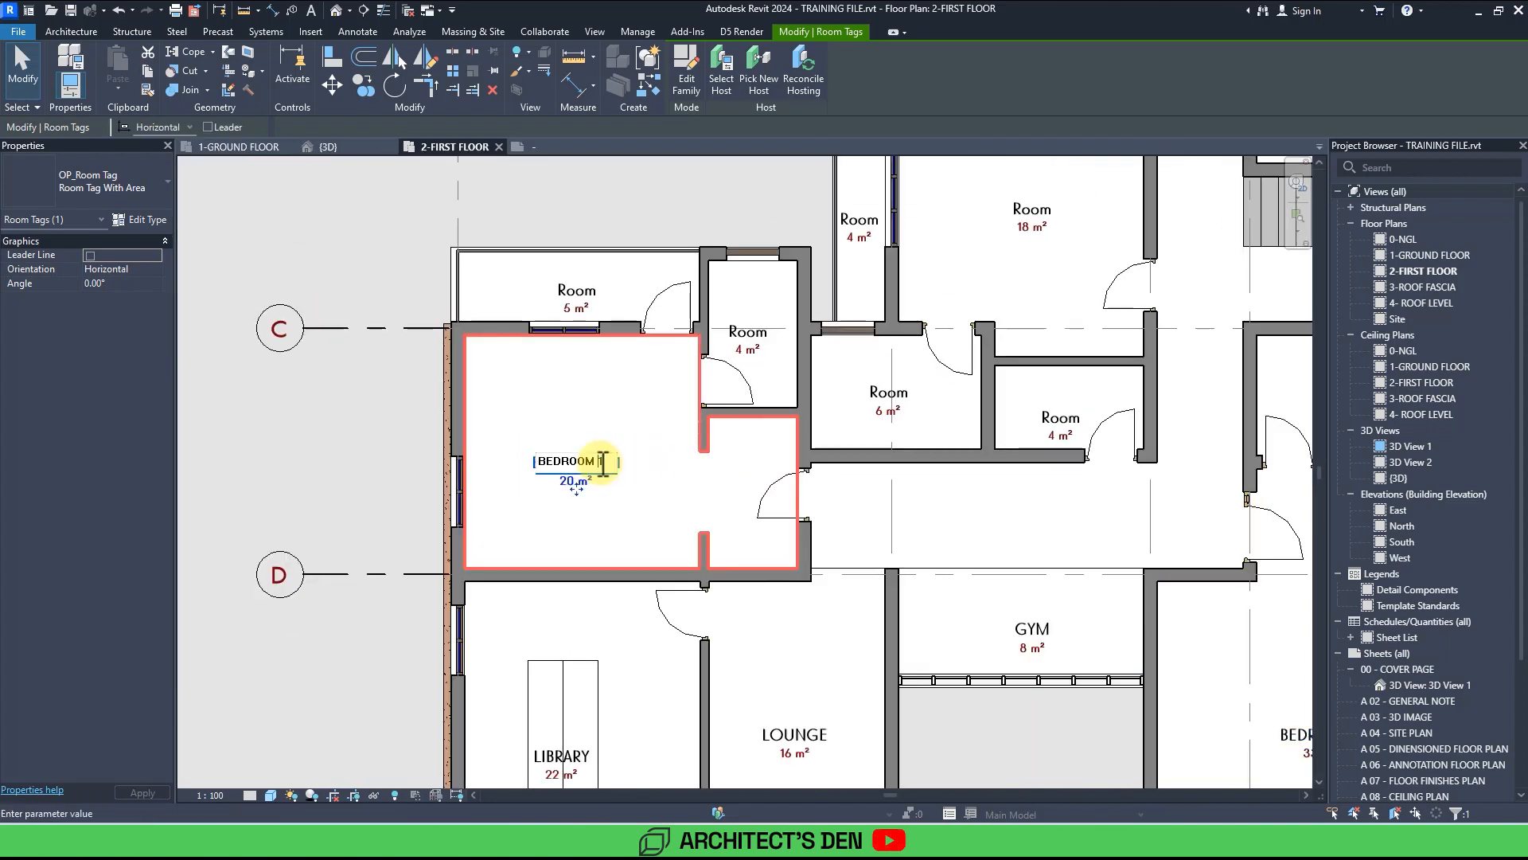
{"action": "key", "text": "BackSpace"}
{"action": "left_click", "coordinate": [634, 404]}
Rename the 18 m² room north of the 20 m² bedroom as BEDROOM.
{"action": "scroll", "coordinate": [955, 216], "scroll_direction": "down", "scroll_amount": 1}
{"action": "middle_click_drag", "start_coordinate": [957, 215], "coordinate": [893, 383]}
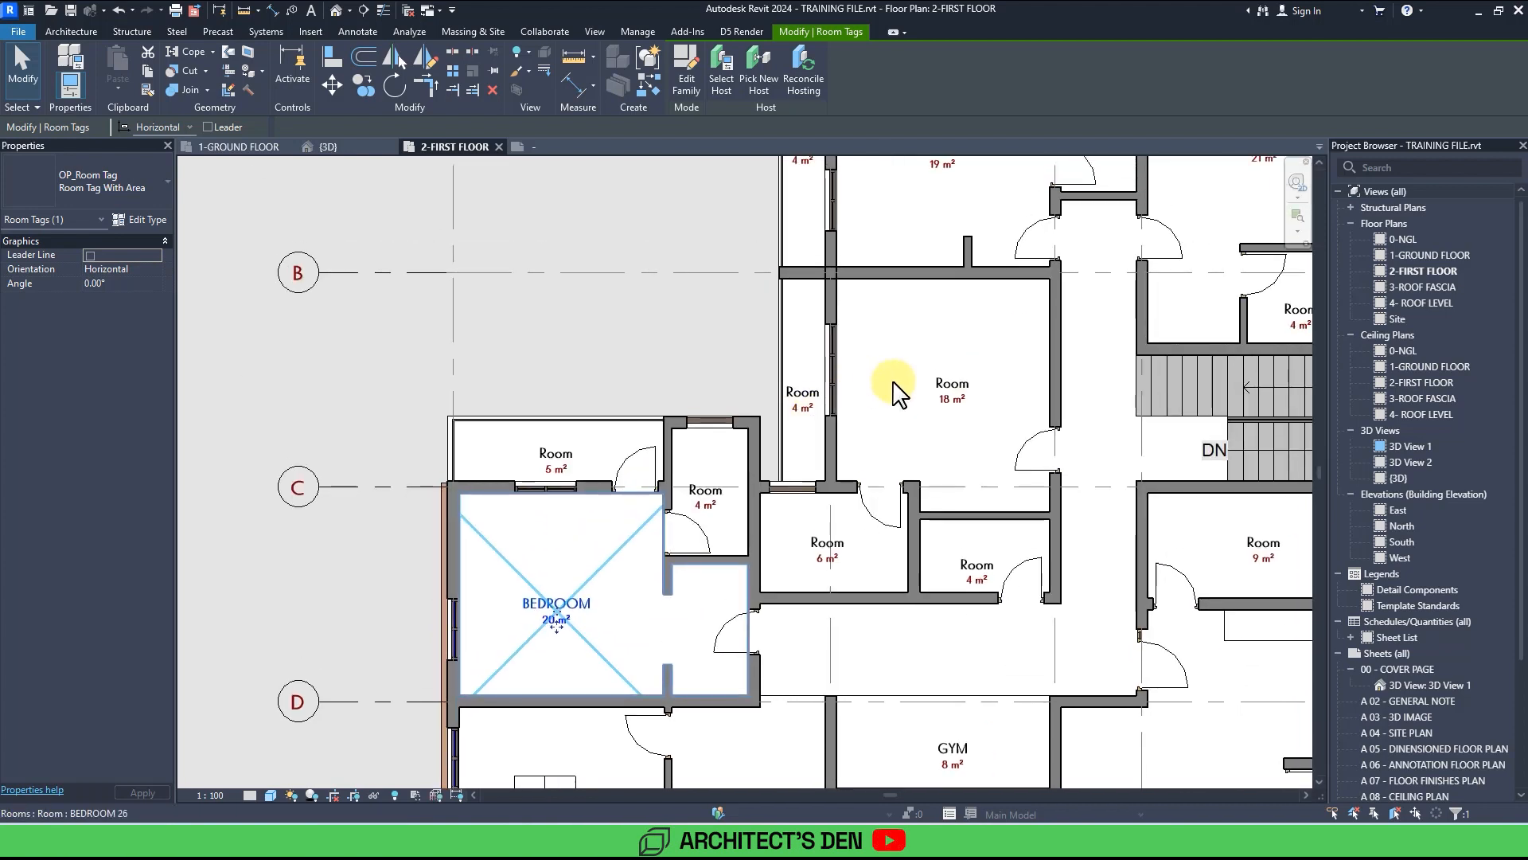
{"action": "left_click", "coordinate": [947, 386]}
{"action": "left_click", "coordinate": [964, 380]}
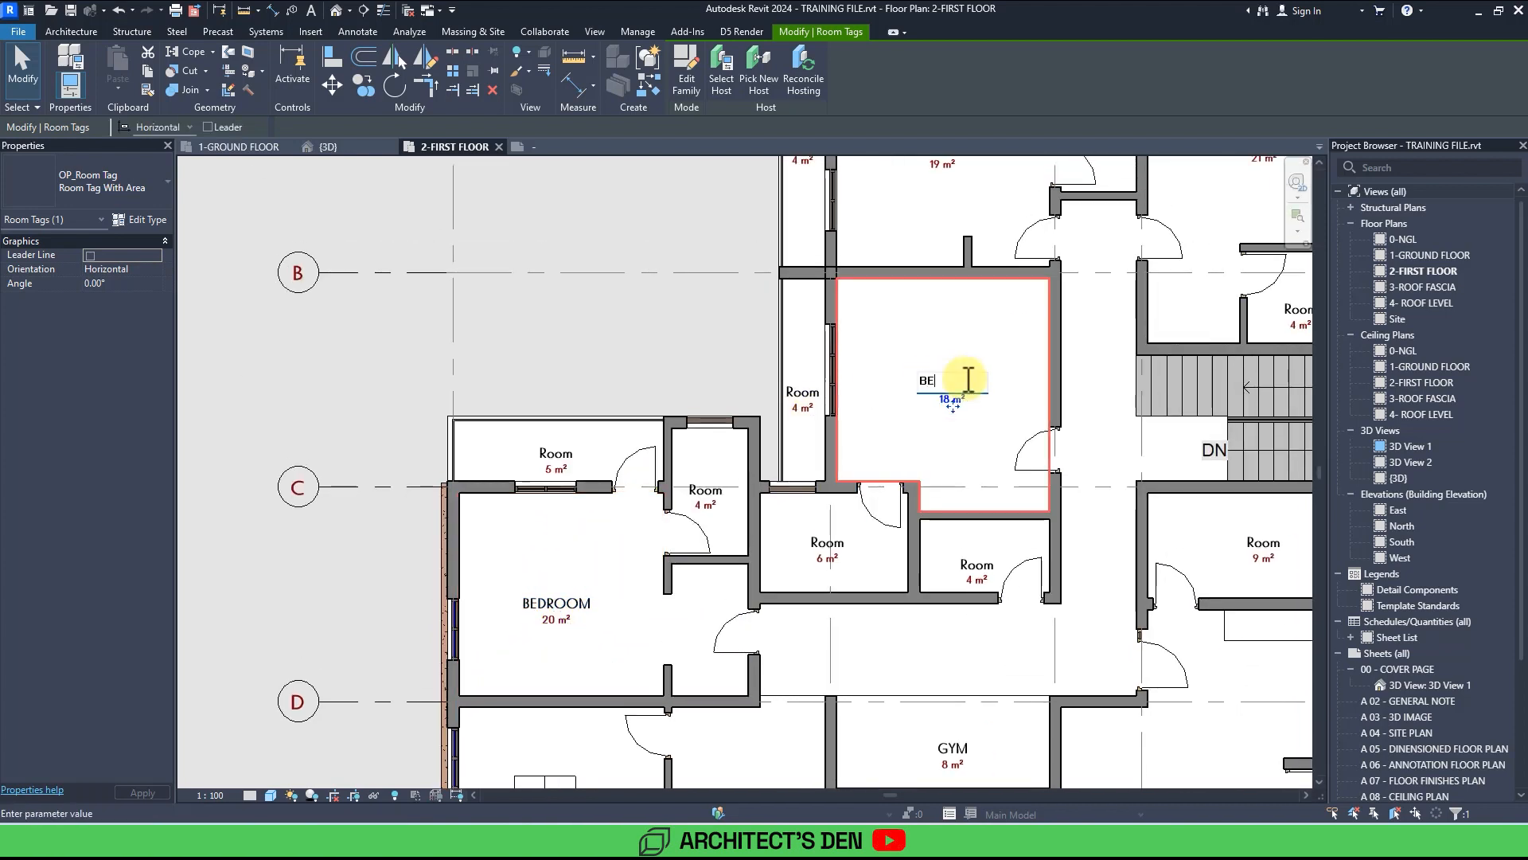
{"action": "left_click", "coordinate": [972, 313]}
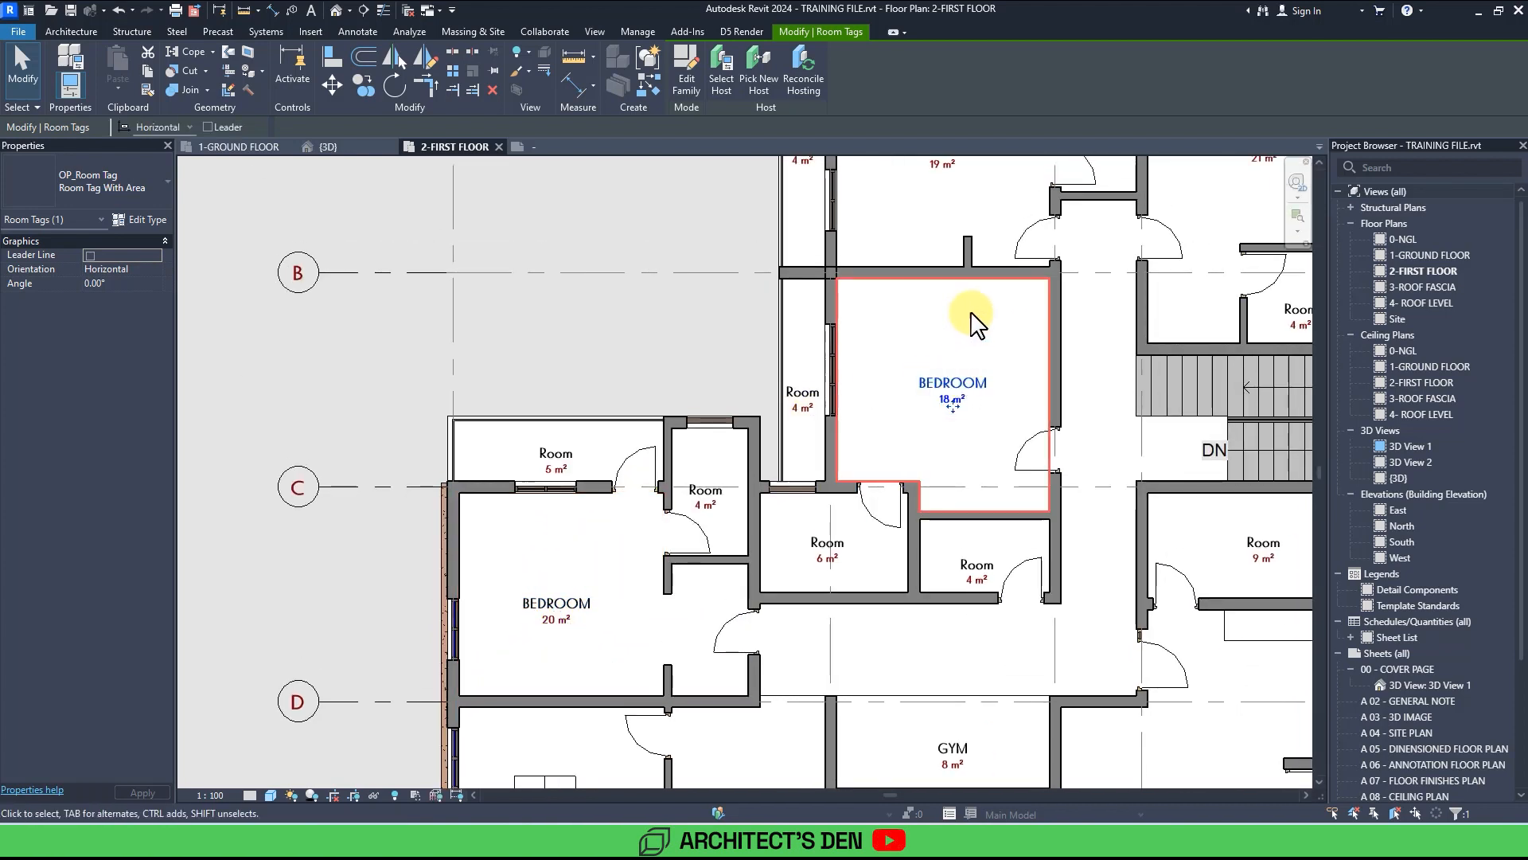
Rename the 19 m² room at the top of the plan as BEDROOM.
{"action": "middle_click_drag", "start_coordinate": [969, 250], "coordinate": [848, 423]}
{"action": "left_click", "coordinate": [826, 320]}
{"action": "left_click", "coordinate": [829, 320]}
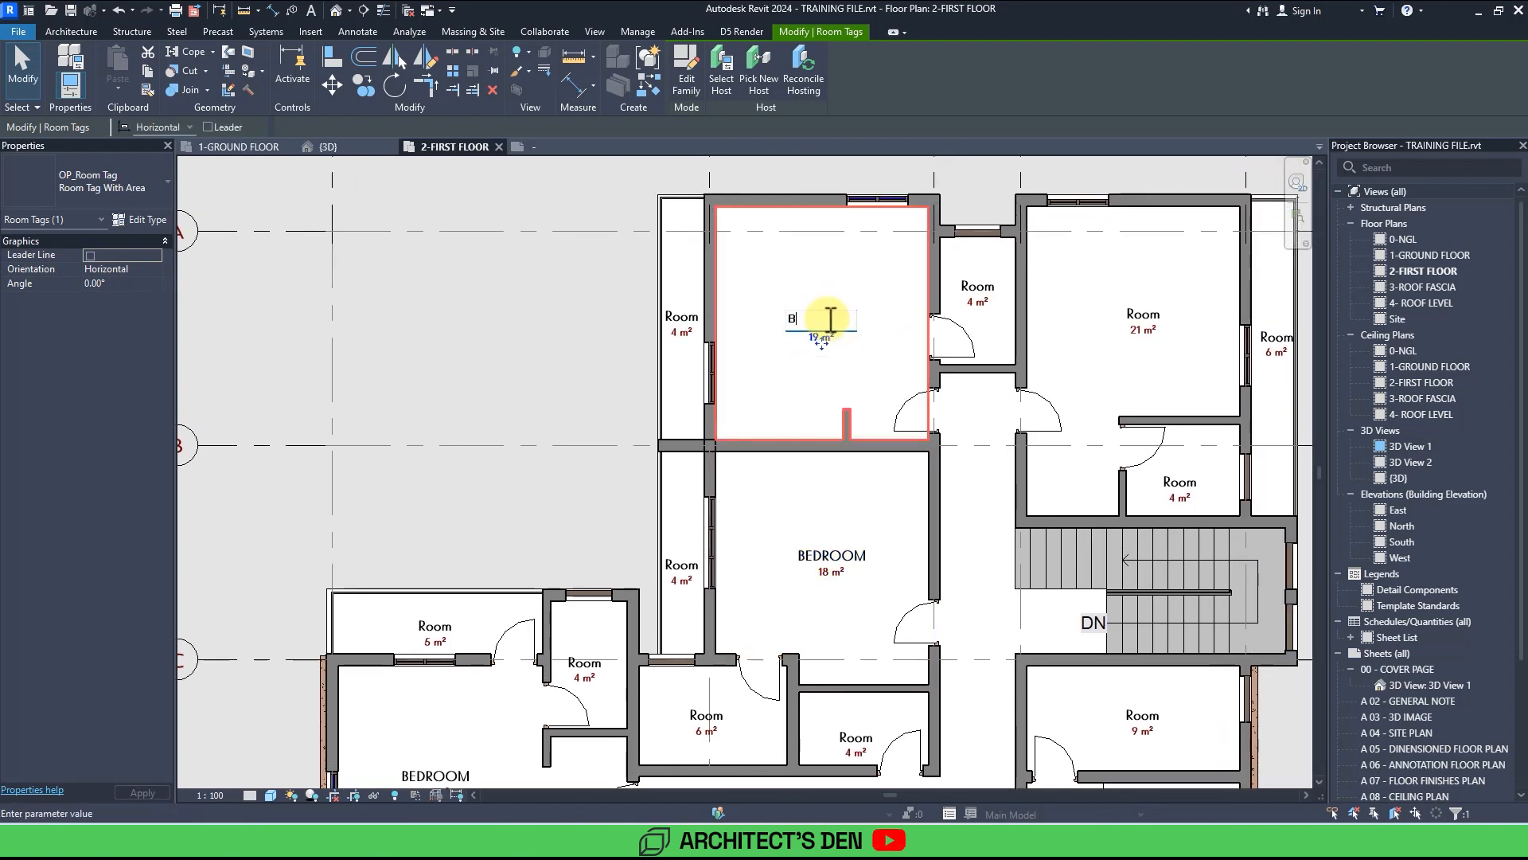
{"action": "left_click", "coordinate": [855, 280]}
Rename the 21 m² room at the top right as BEDROOM.
{"action": "middle_click_drag", "start_coordinate": [866, 289], "coordinate": [631, 317]}
{"action": "left_click", "coordinate": [912, 339]}
{"action": "left_click", "coordinate": [913, 342]}
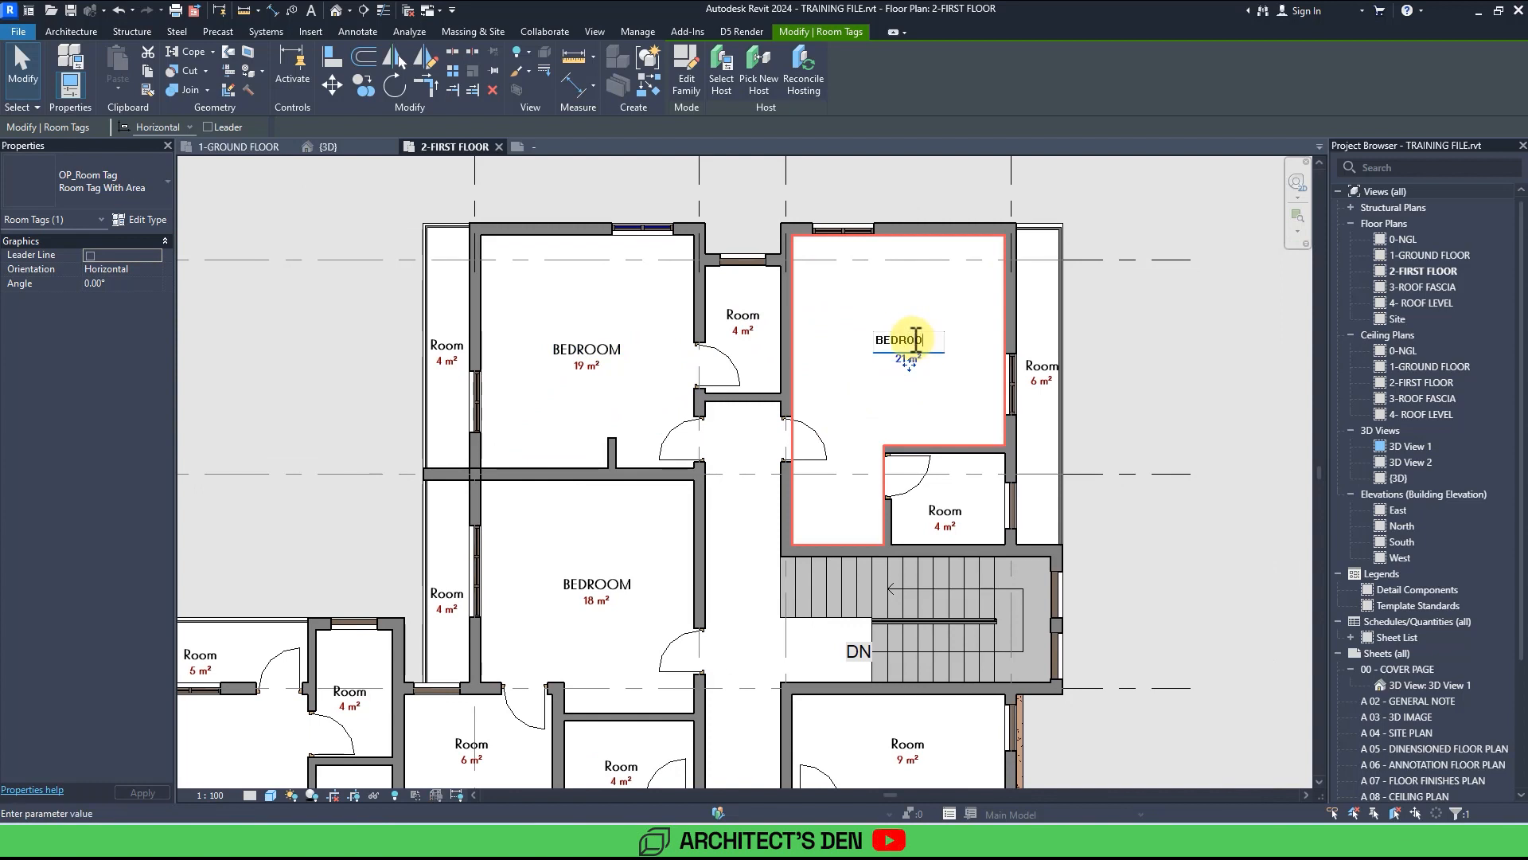
{"action": "left_click", "coordinate": [901, 355]}
Rename the 4 m² room beside the 20 m² bedroom as TOILET.
{"action": "scroll", "coordinate": [901, 355], "scroll_direction": "down", "scroll_amount": 2}
{"action": "middle_click_drag", "start_coordinate": [901, 355], "coordinate": [922, 221]}
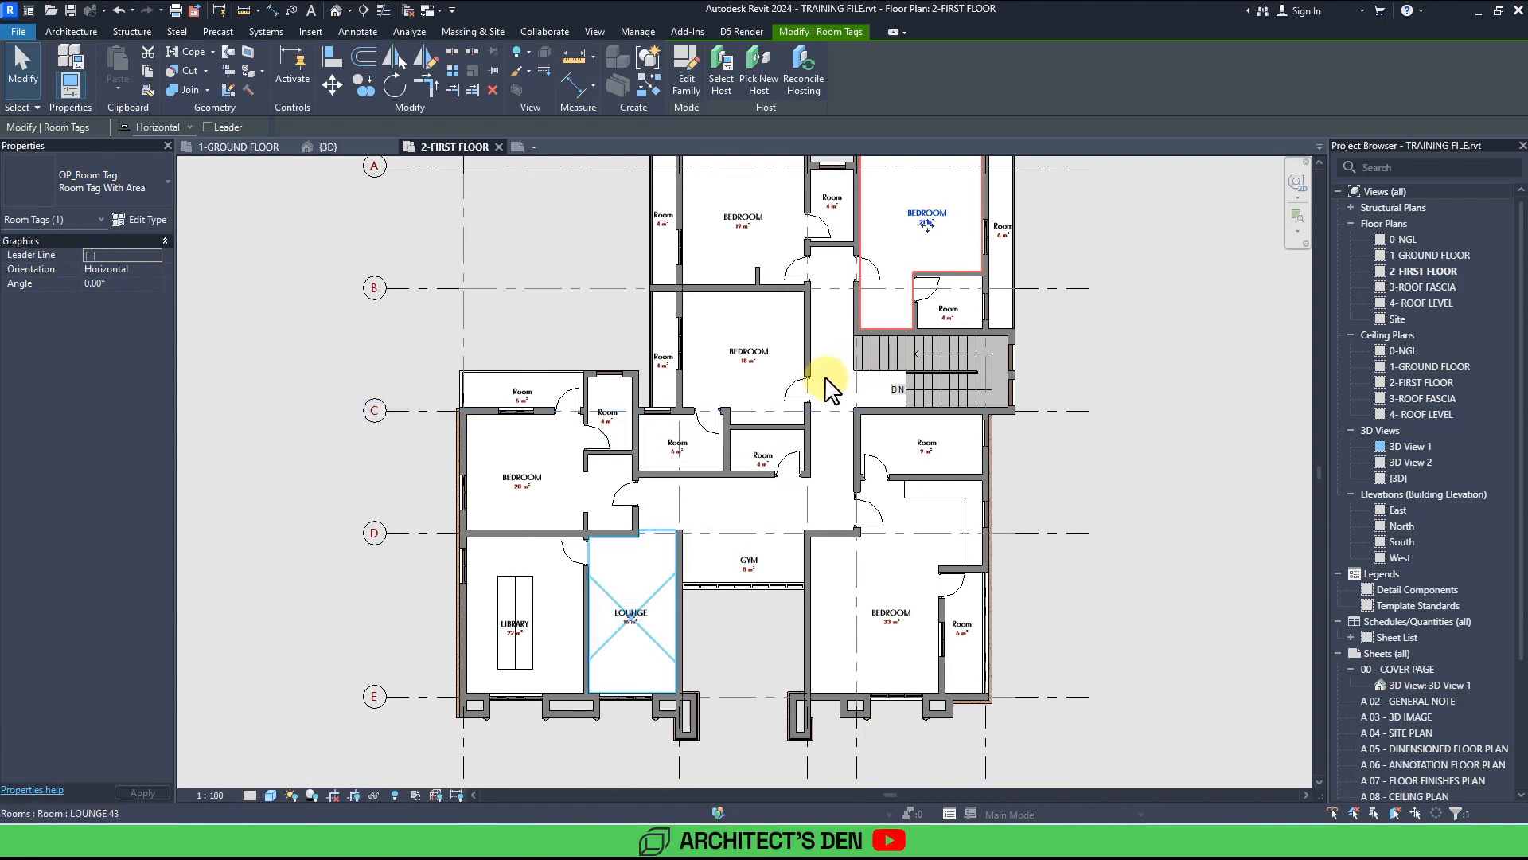
{"action": "scroll", "coordinate": [601, 406], "scroll_direction": "up", "scroll_amount": 2}
{"action": "scroll", "coordinate": [634, 445], "scroll_direction": "up", "scroll_amount": 2}
{"action": "left_click", "coordinate": [610, 423]}
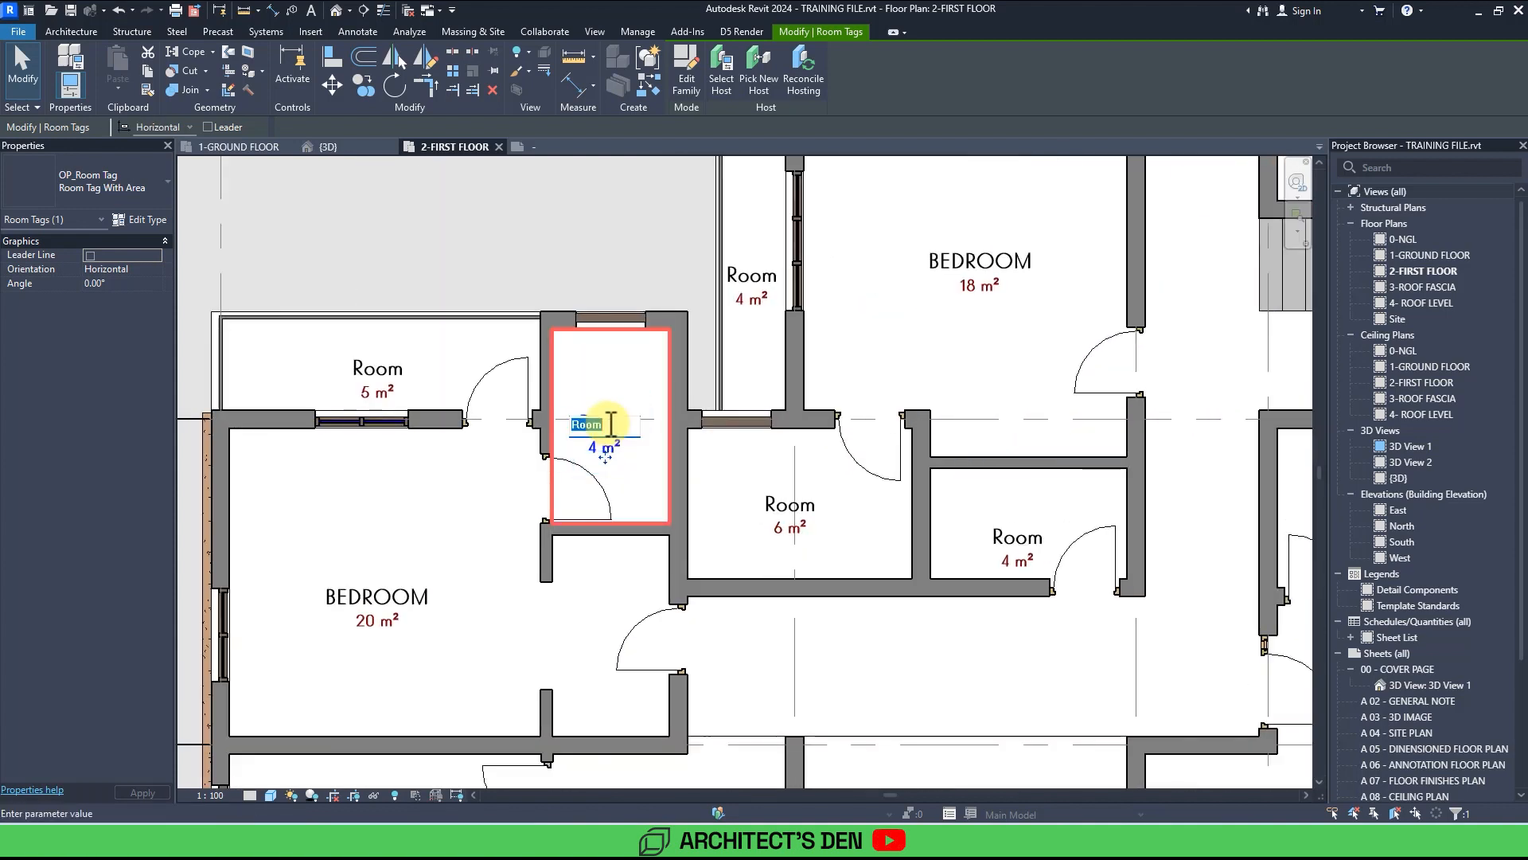
Rename the 5 m² room above the 20 m² bedroom as BALCONY.
{"action": "left_click", "coordinate": [398, 372]}
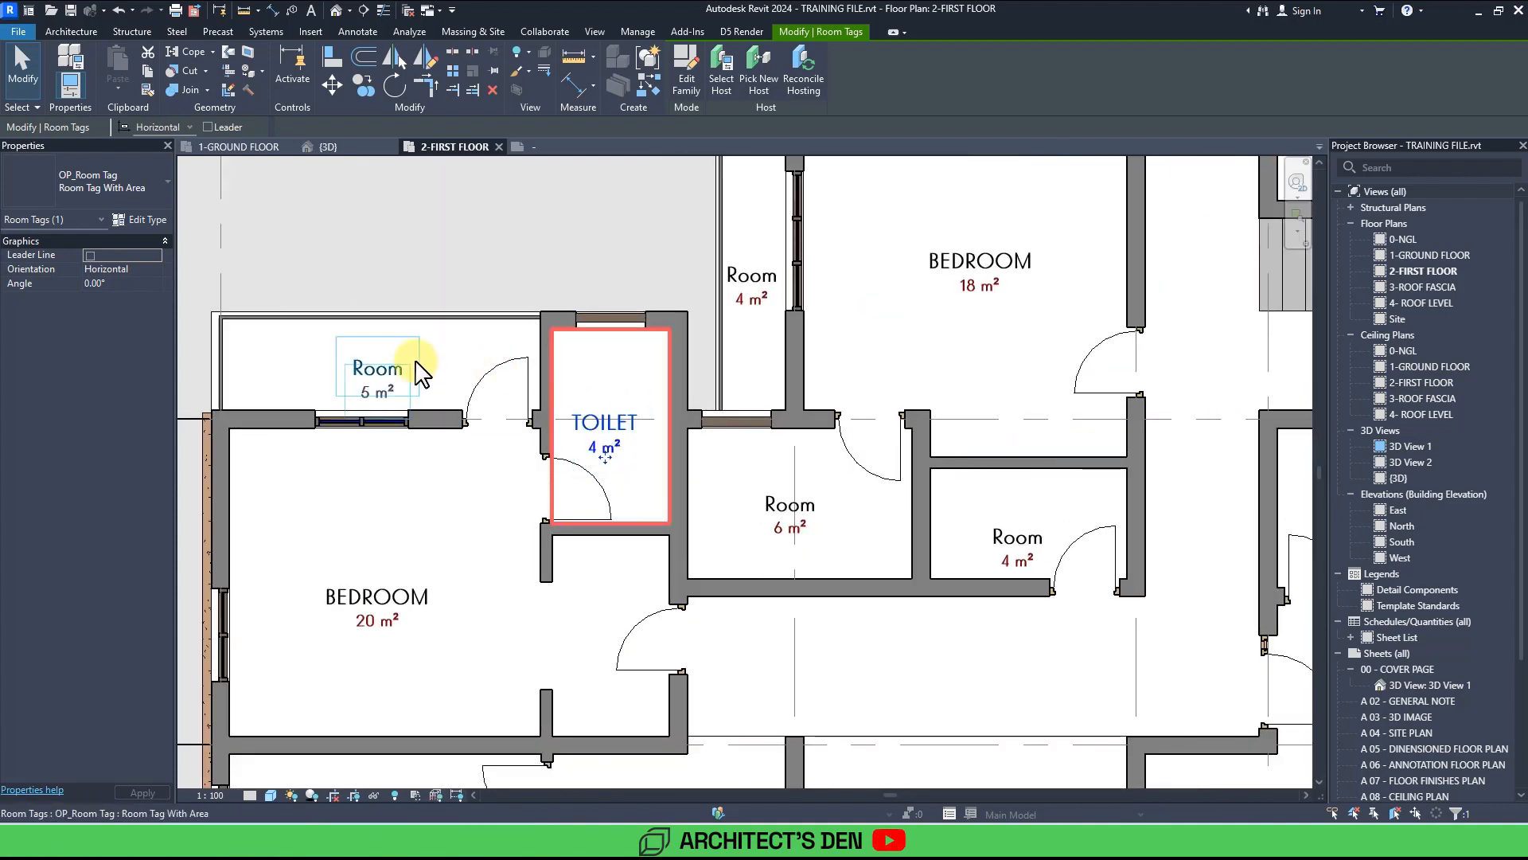
{"action": "left_click", "coordinate": [386, 369]}
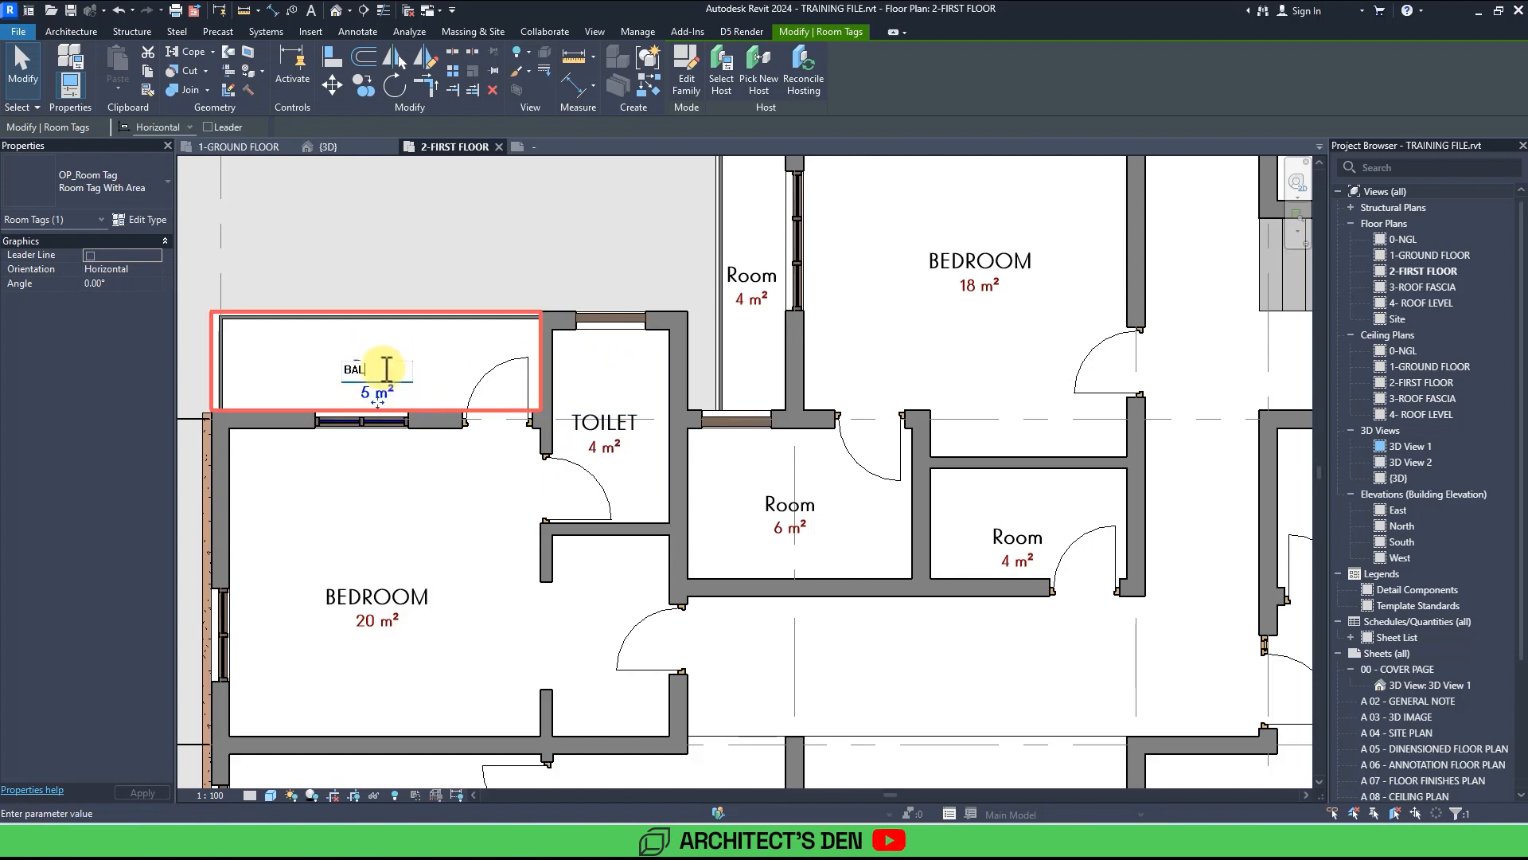
{"action": "key", "text": "Return"}
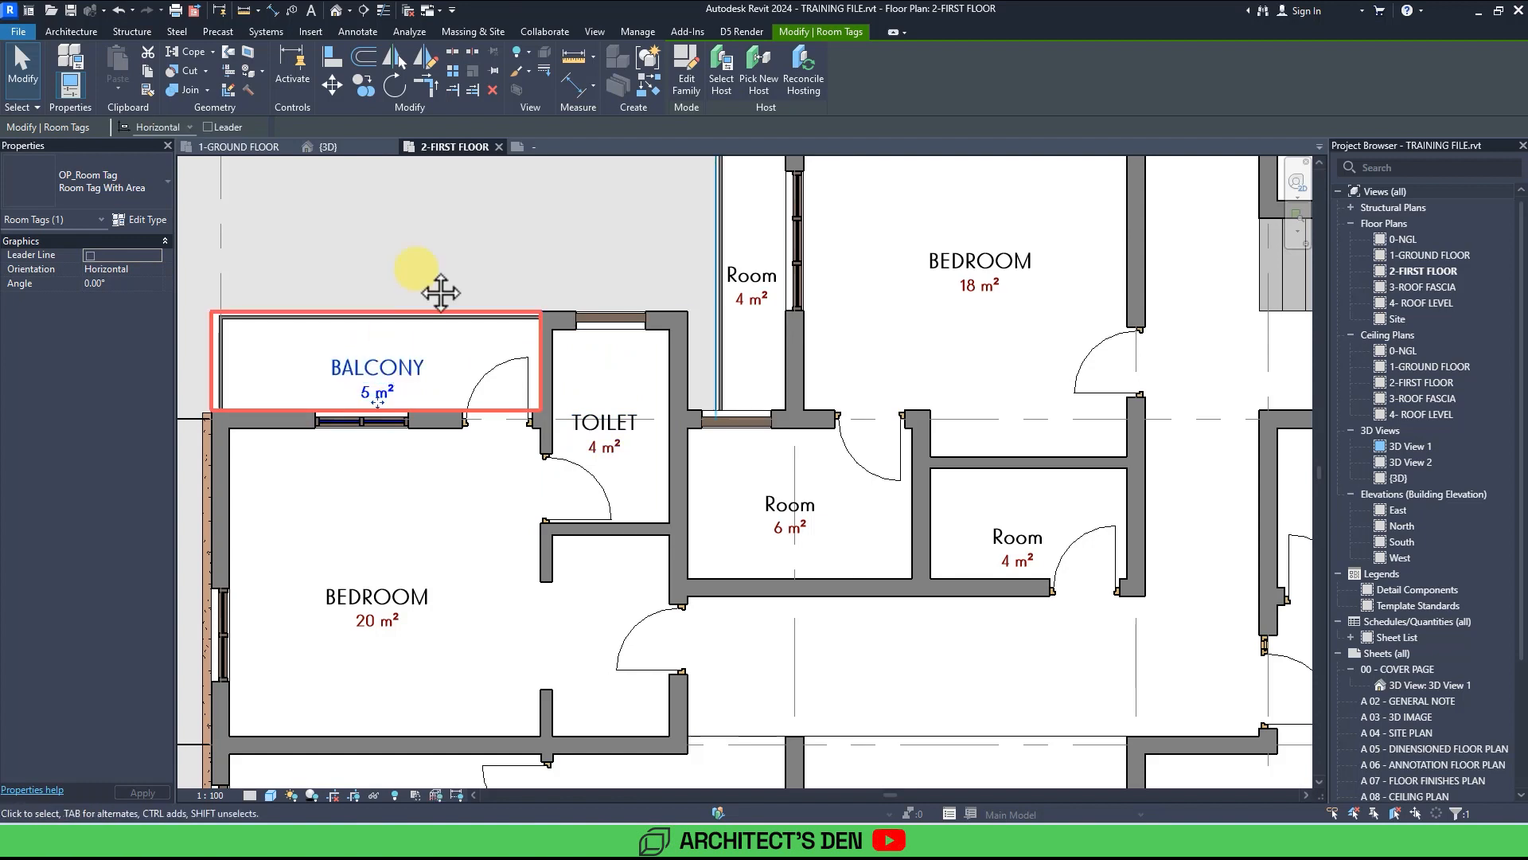
Rename the 6 m² room below the 18 m² bedroom as TOILET.
{"action": "middle_click_drag", "start_coordinate": [440, 294], "coordinate": [263, 415]}
{"action": "left_click", "coordinate": [614, 631]}
{"action": "left_click", "coordinate": [616, 628]}
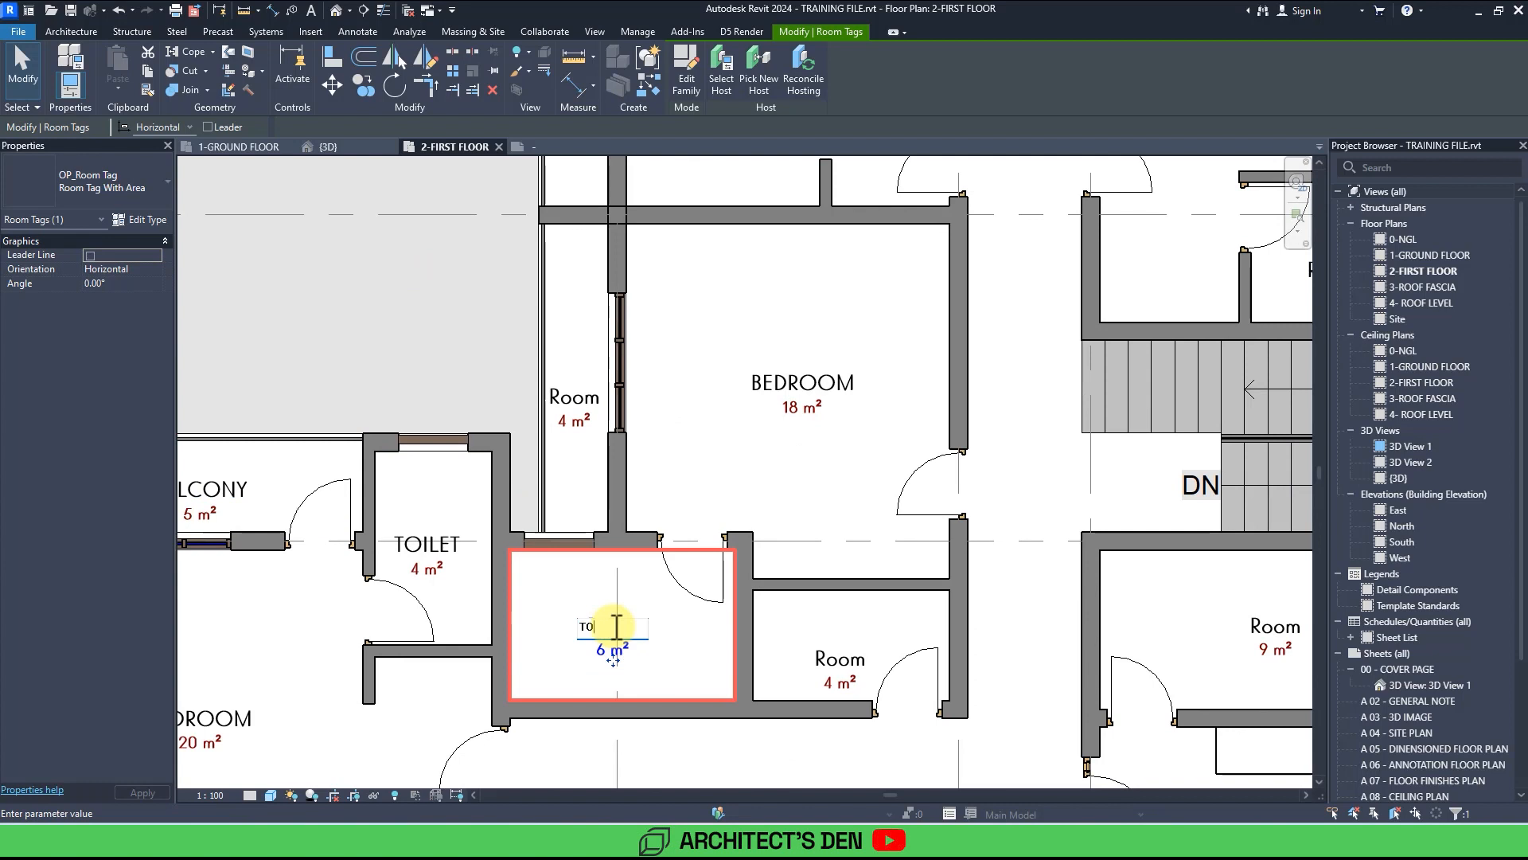
{"action": "key", "text": "Return"}
Rename the 4 m² room next to the new toilet as UTILITY.
{"action": "left_click", "coordinate": [836, 661]}
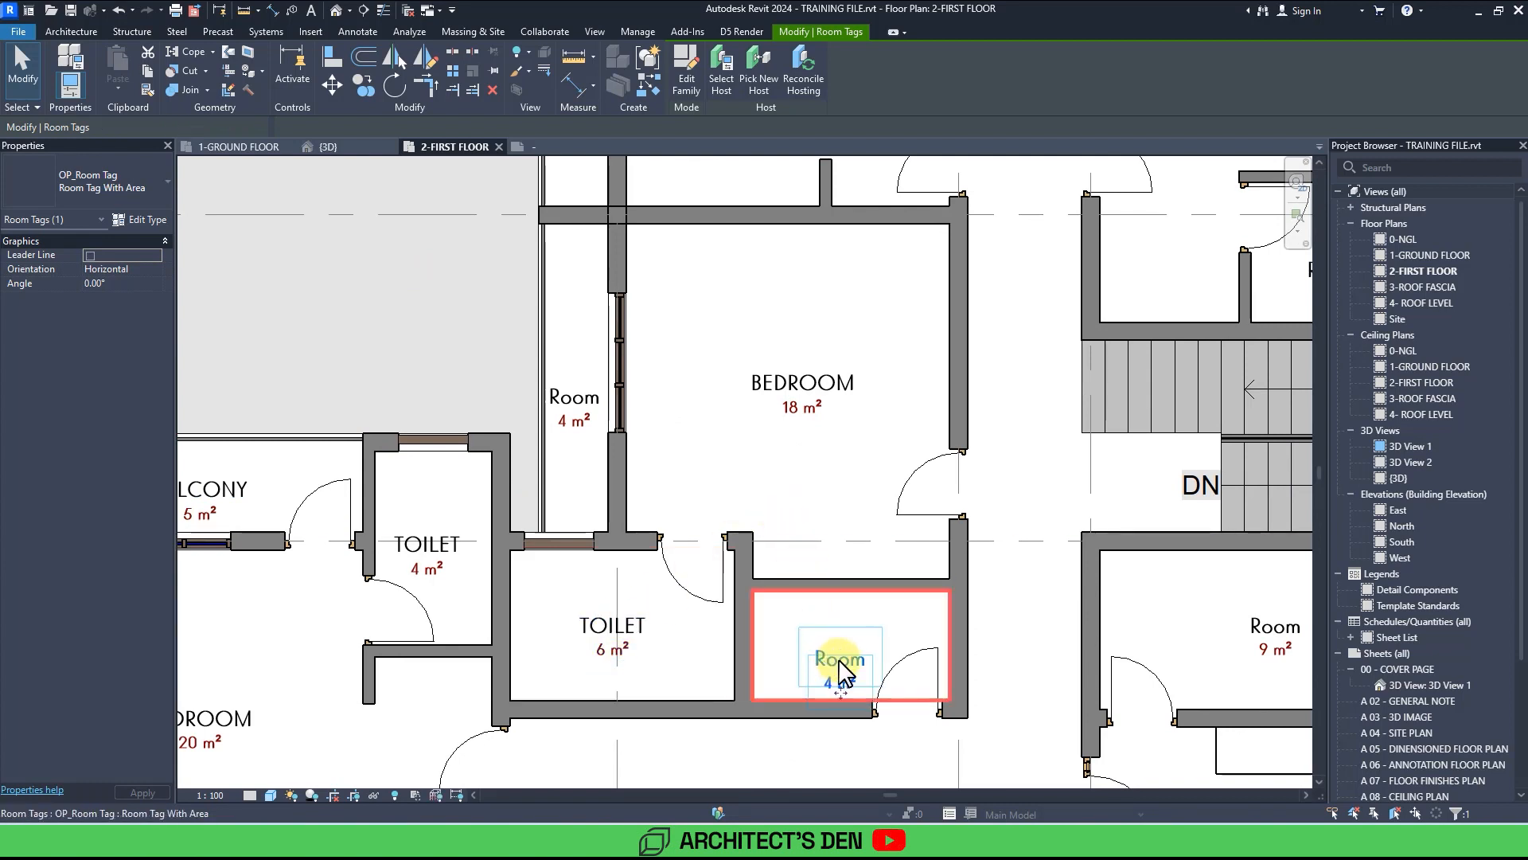
{"action": "left_click", "coordinate": [847, 660]}
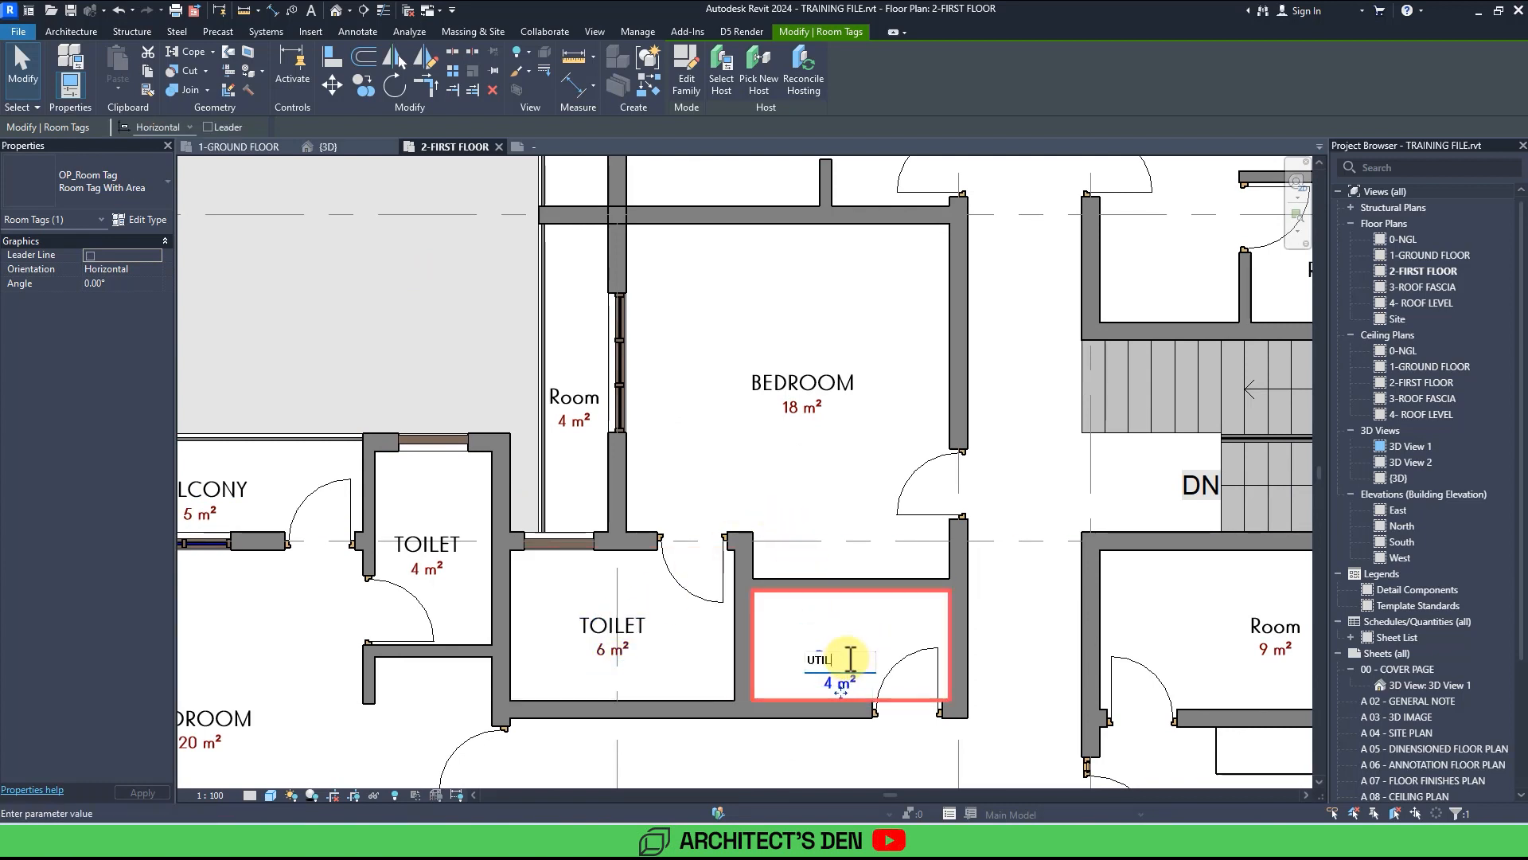
{"action": "key", "text": "Return"}
Rename the narrow 4 m² strip beside the 18 m² bedroom as BALC.
{"action": "scroll", "coordinate": [682, 484], "scroll_direction": "up", "scroll_amount": 3}
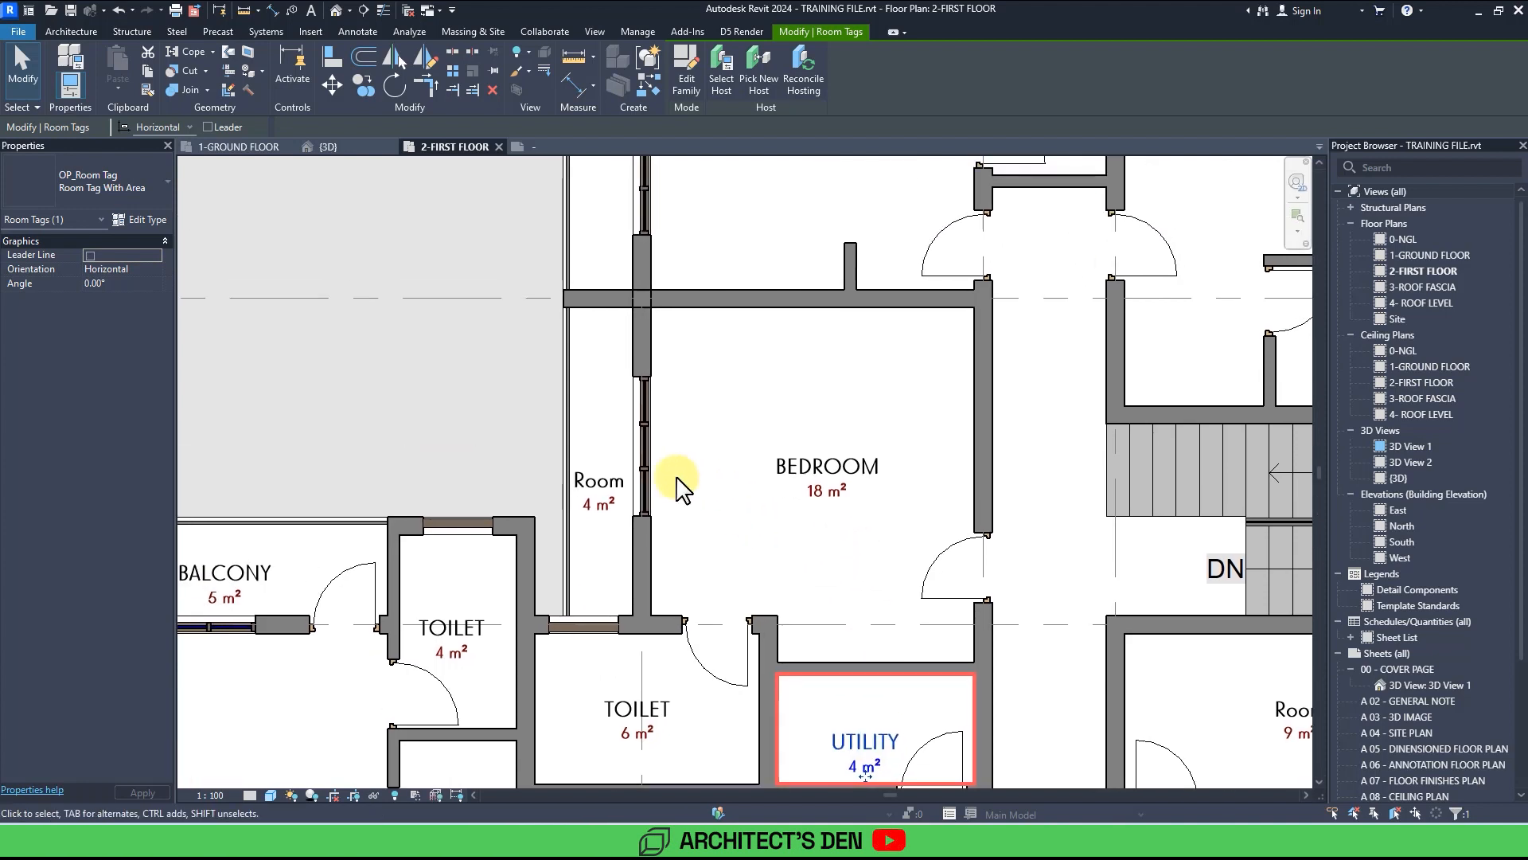
{"action": "left_click", "coordinate": [624, 484]}
{"action": "left_click", "coordinate": [627, 483]}
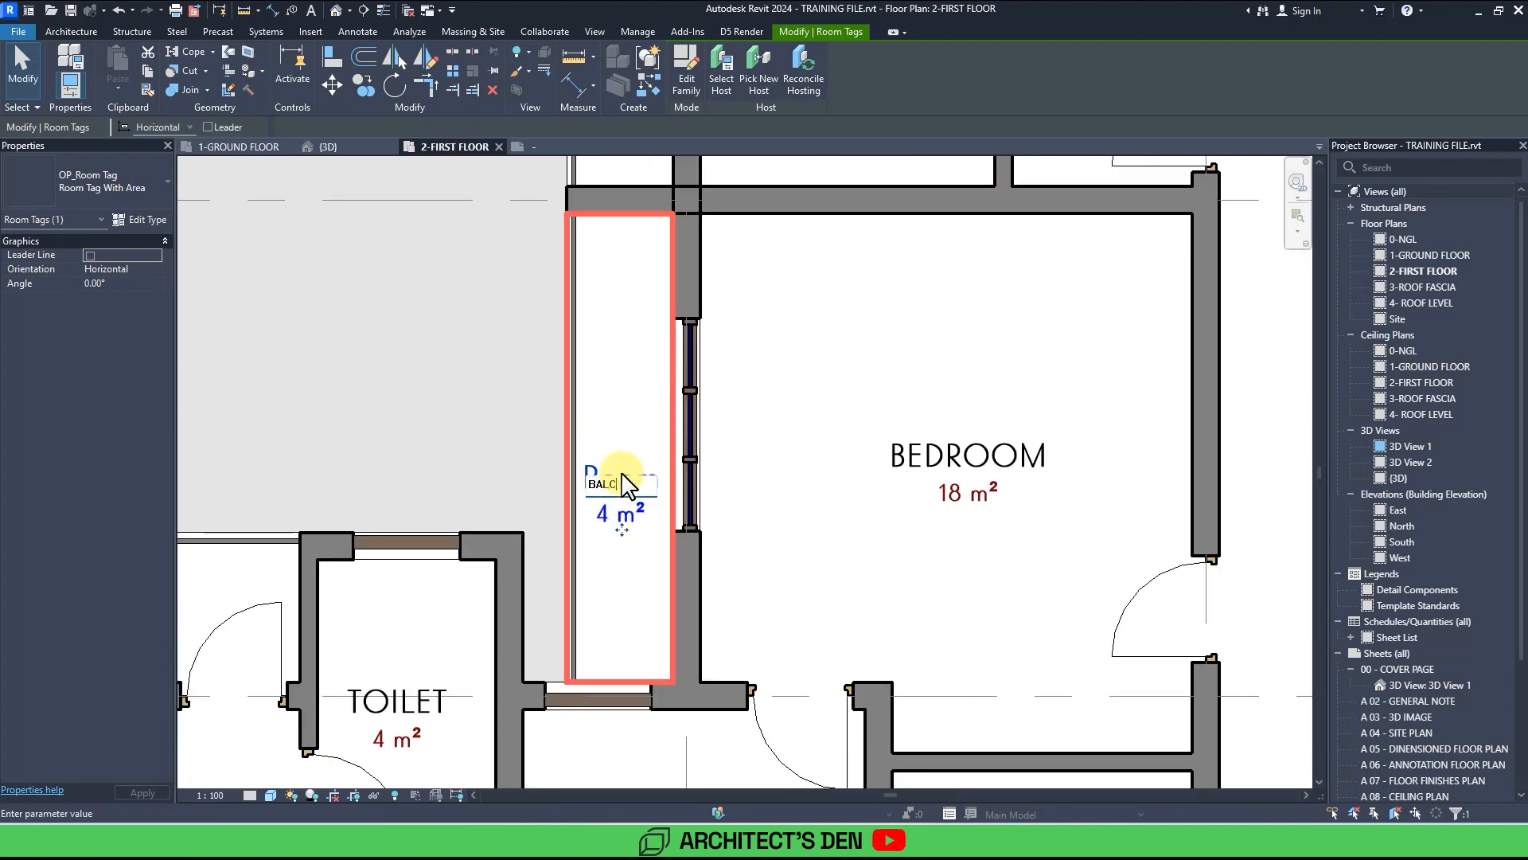
{"action": "key", "text": "Return"}
Rename the narrow 4 m² strip beside the 19 m² bedroom as BALC.
{"action": "scroll", "coordinate": [829, 403], "scroll_direction": "down", "scroll_amount": 3}
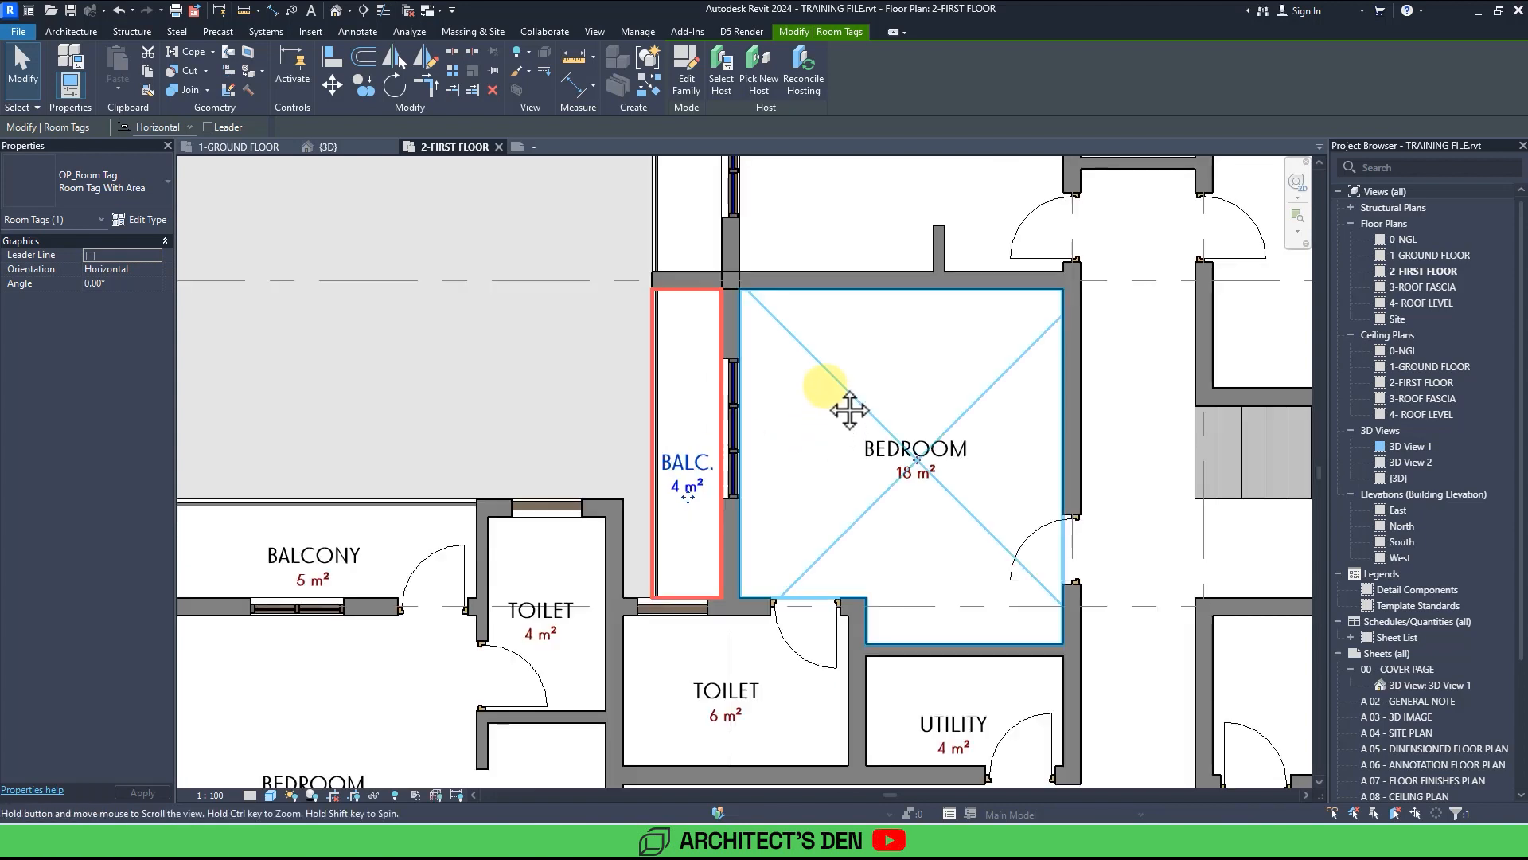
{"action": "scroll", "coordinate": [819, 355], "scroll_direction": "up", "scroll_amount": 4}
{"action": "left_click", "coordinate": [819, 355]}
{"action": "left_click", "coordinate": [839, 332]}
{"action": "key", "text": "Return"}
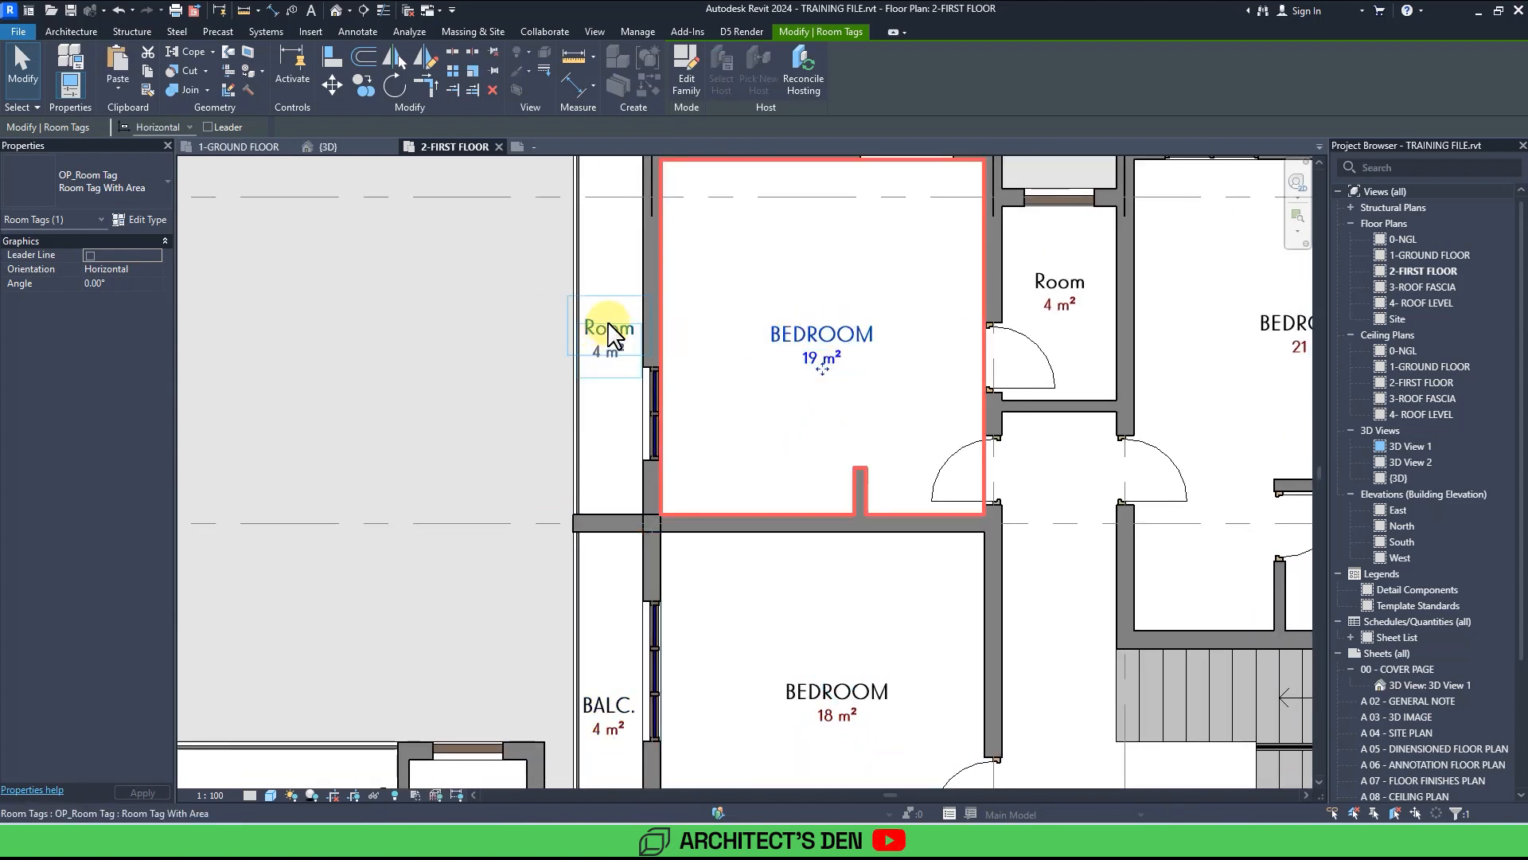
{"action": "left_click", "coordinate": [609, 328]}
{"action": "left_click", "coordinate": [614, 326]}
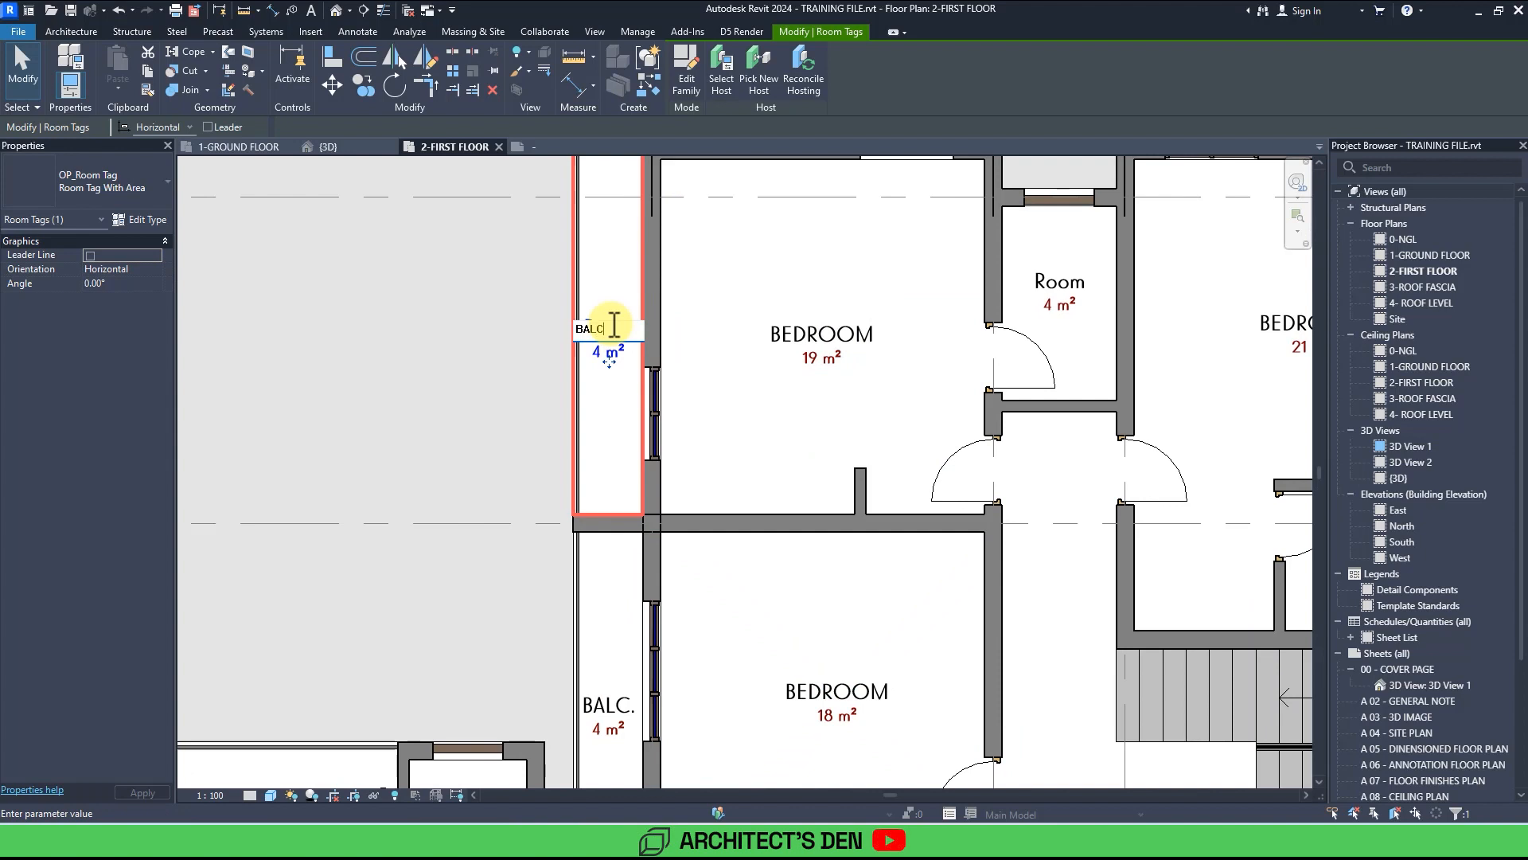
{"action": "type", "text": "BALC."}
{"action": "key", "text": "Return"}
Rename the 4 m² room between the 19 m² and 21 m² bedrooms as TOILET.
{"action": "scroll", "coordinate": [669, 324], "scroll_direction": "down", "scroll_amount": 3}
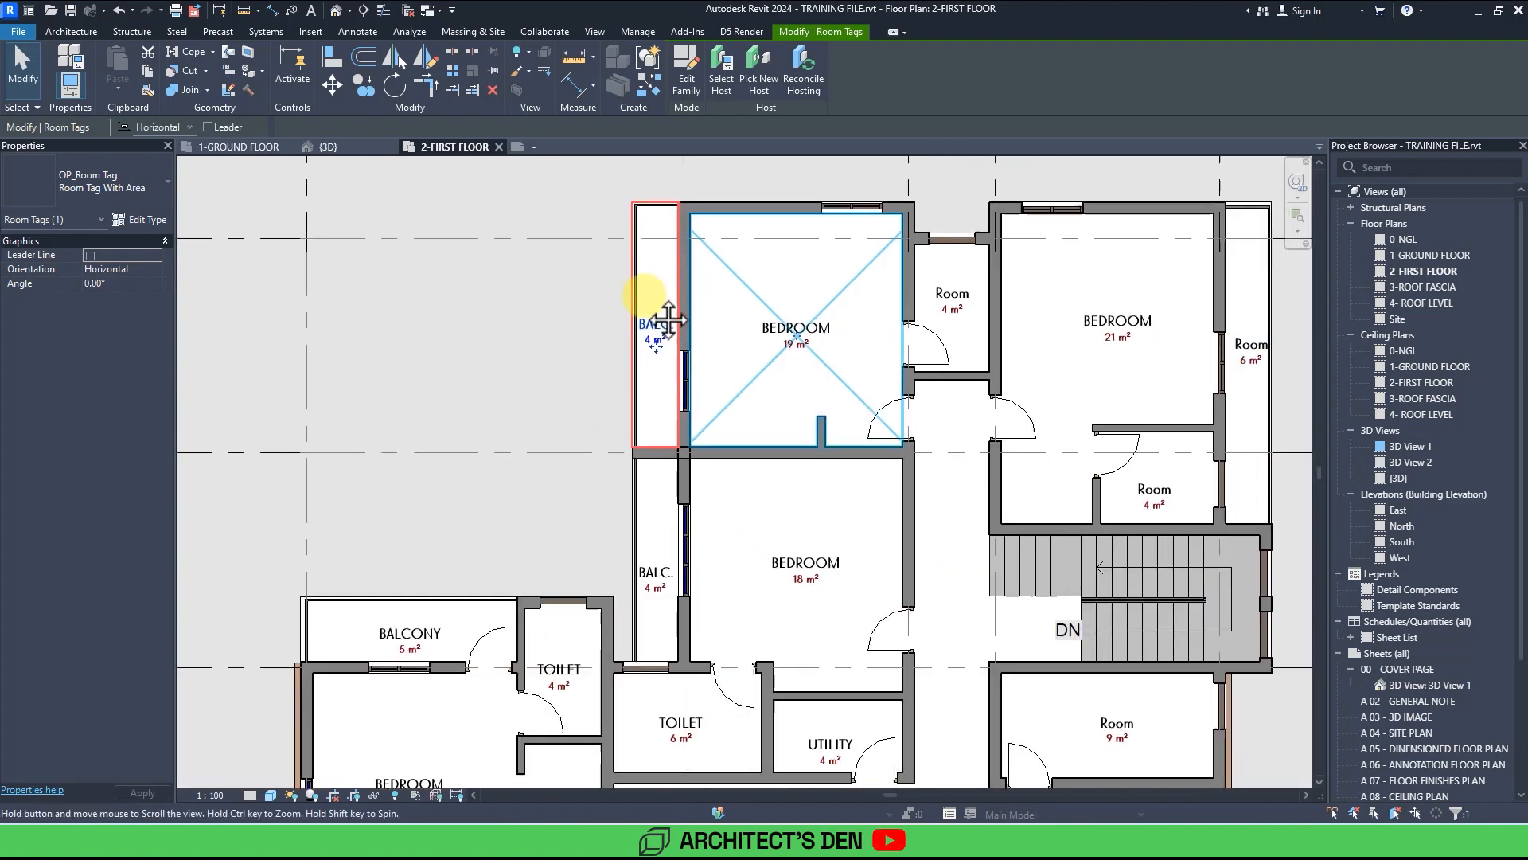
{"action": "scroll", "coordinate": [600, 323], "scroll_direction": "up", "scroll_amount": 3}
{"action": "left_click", "coordinate": [597, 323]}
{"action": "left_click", "coordinate": [602, 322]}
{"action": "left_click_drag", "start_coordinate": [605, 320], "coordinate": [549, 327]}
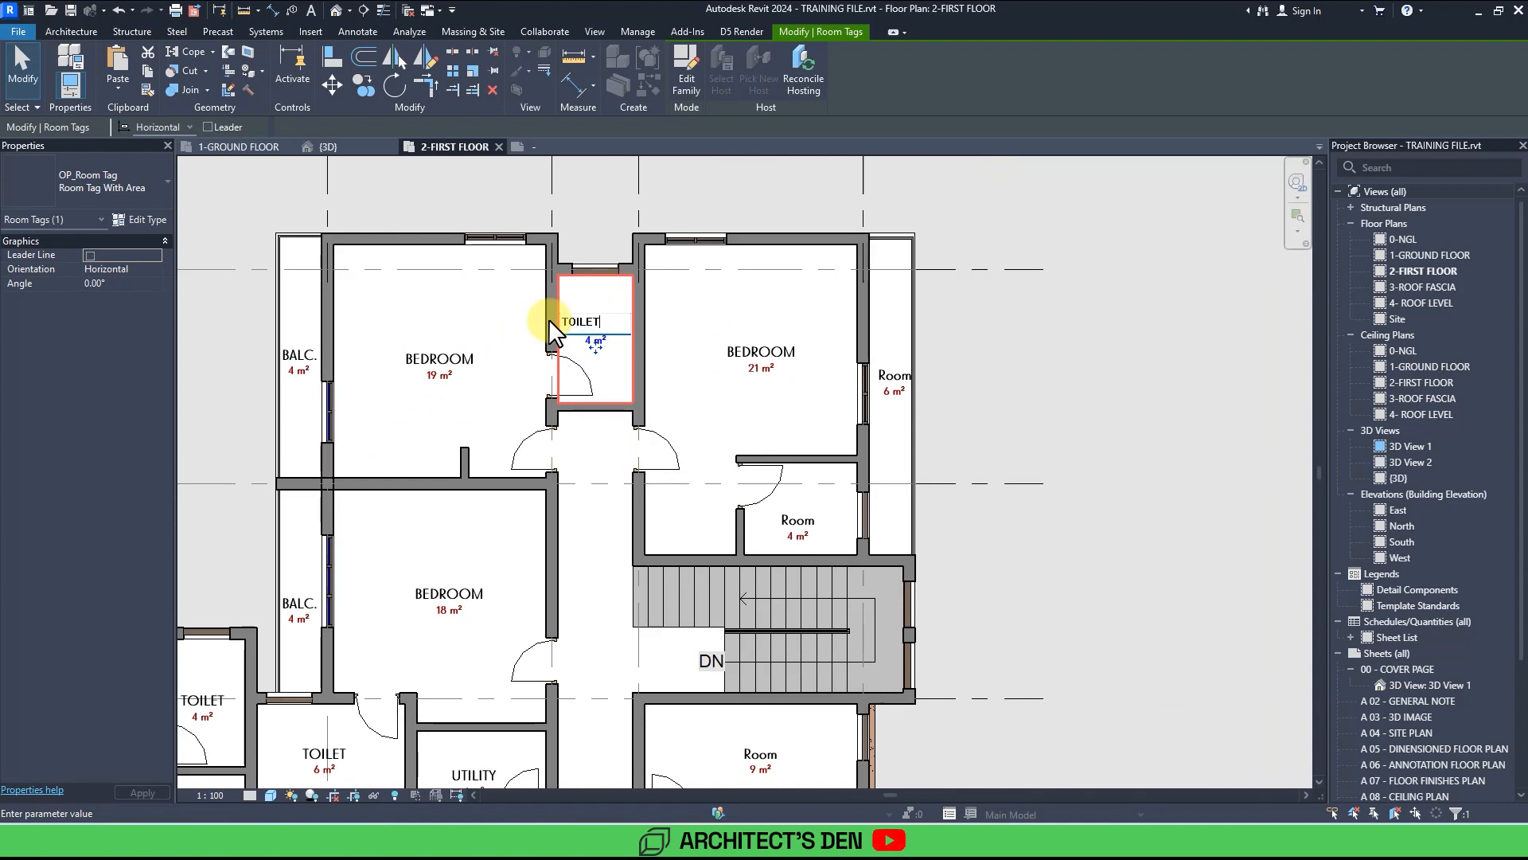
{"action": "type", "text": "TOILET"}
{"action": "key", "text": "Return"}
Rename the 6 m² strip beside the 21 m² bedroom as BALC. and the 4 m² room below that bedroom as TOILET.
{"action": "left_click", "coordinate": [896, 376]}
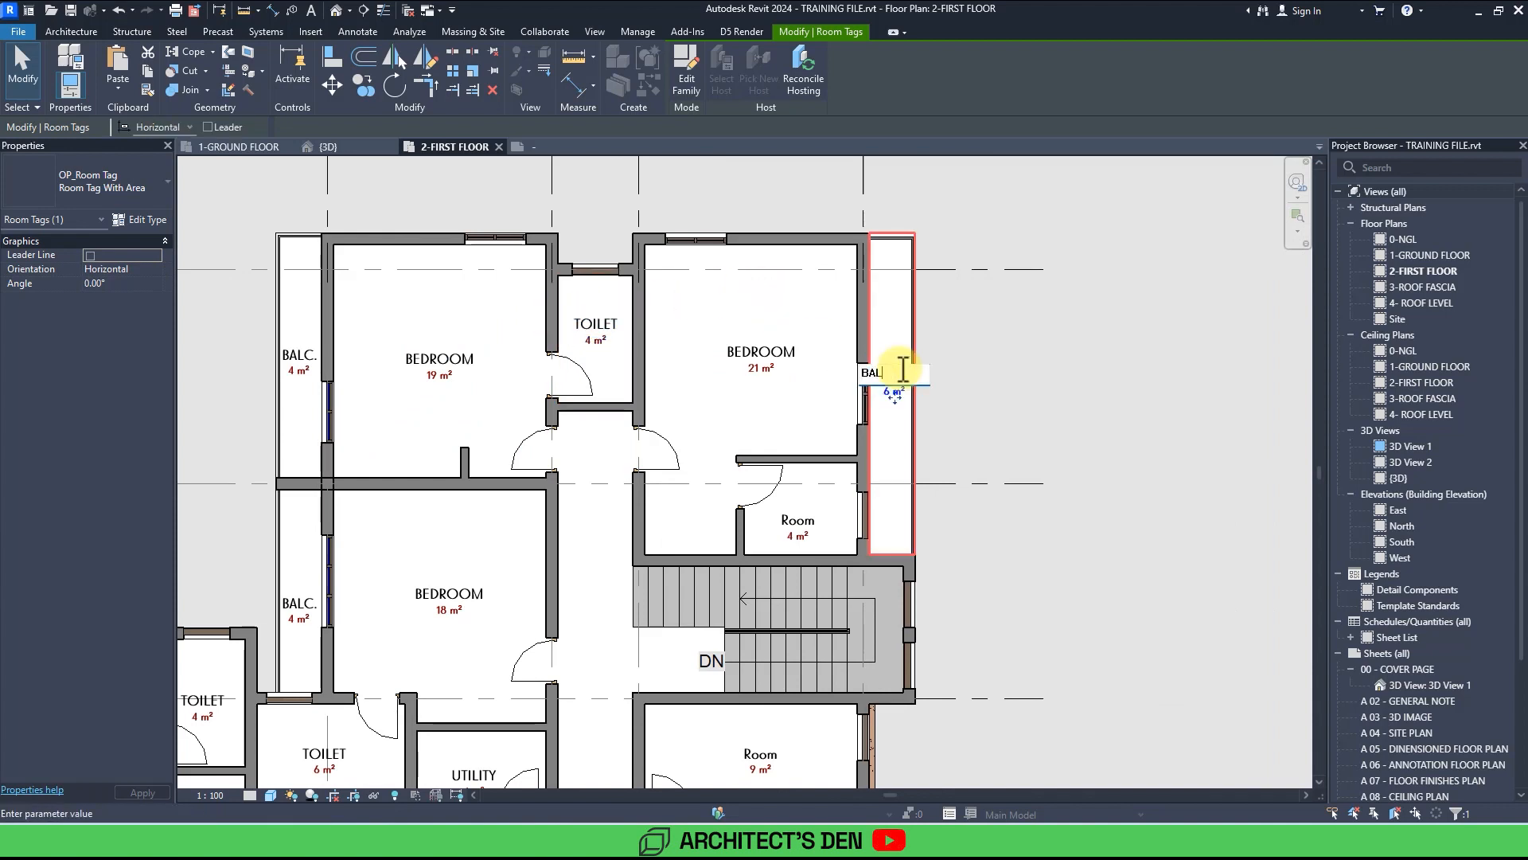
{"action": "key", "text": "Return"}
{"action": "scroll", "coordinate": [1027, 351], "scroll_direction": "down", "scroll_amount": 3}
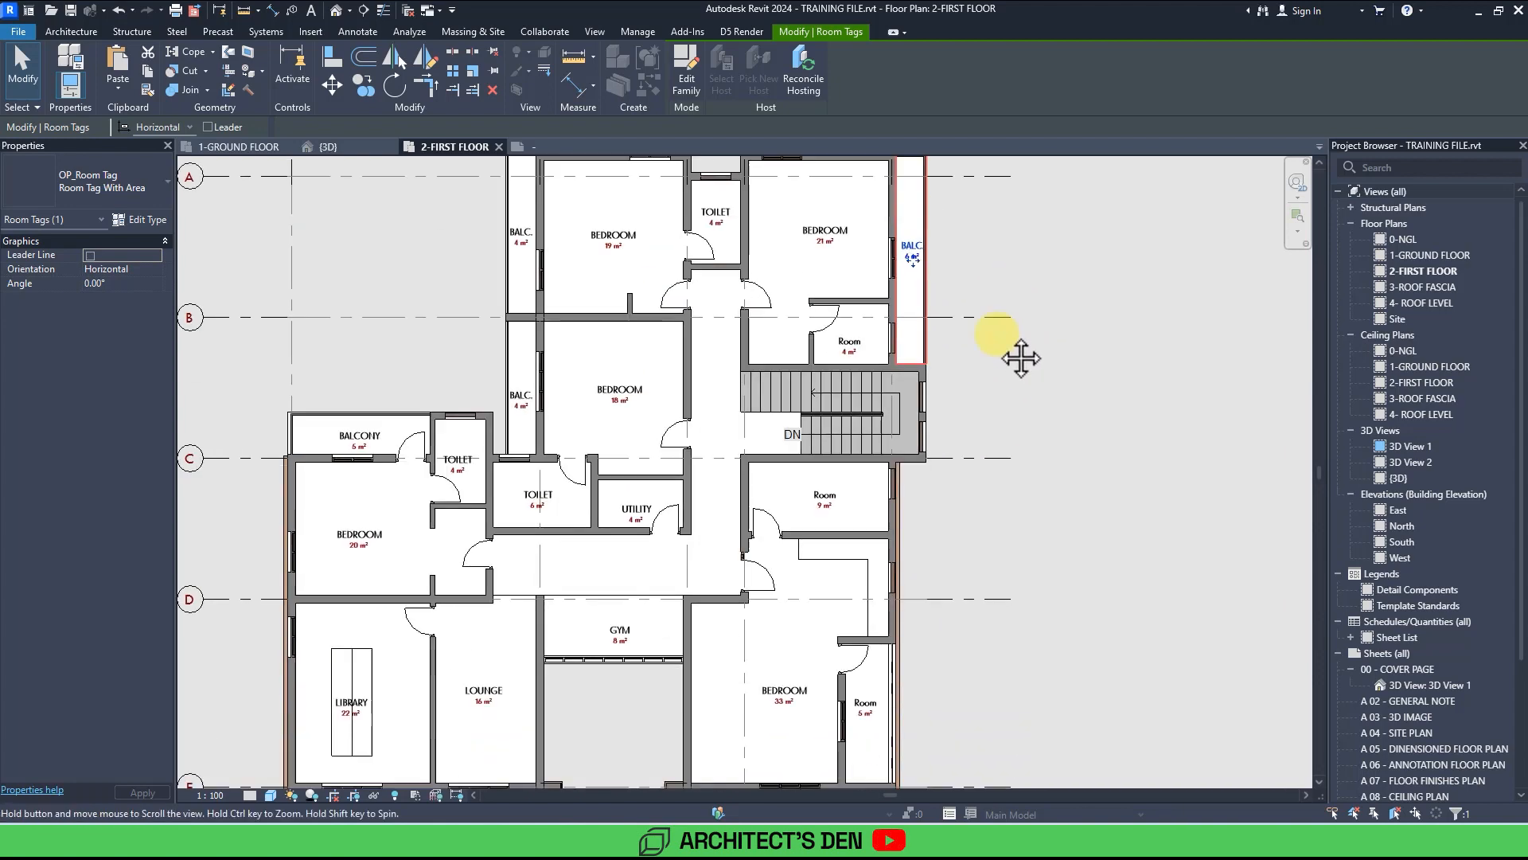
{"action": "scroll", "coordinate": [871, 309], "scroll_direction": "up", "scroll_amount": 4}
{"action": "double_click", "coordinate": [870, 302]}
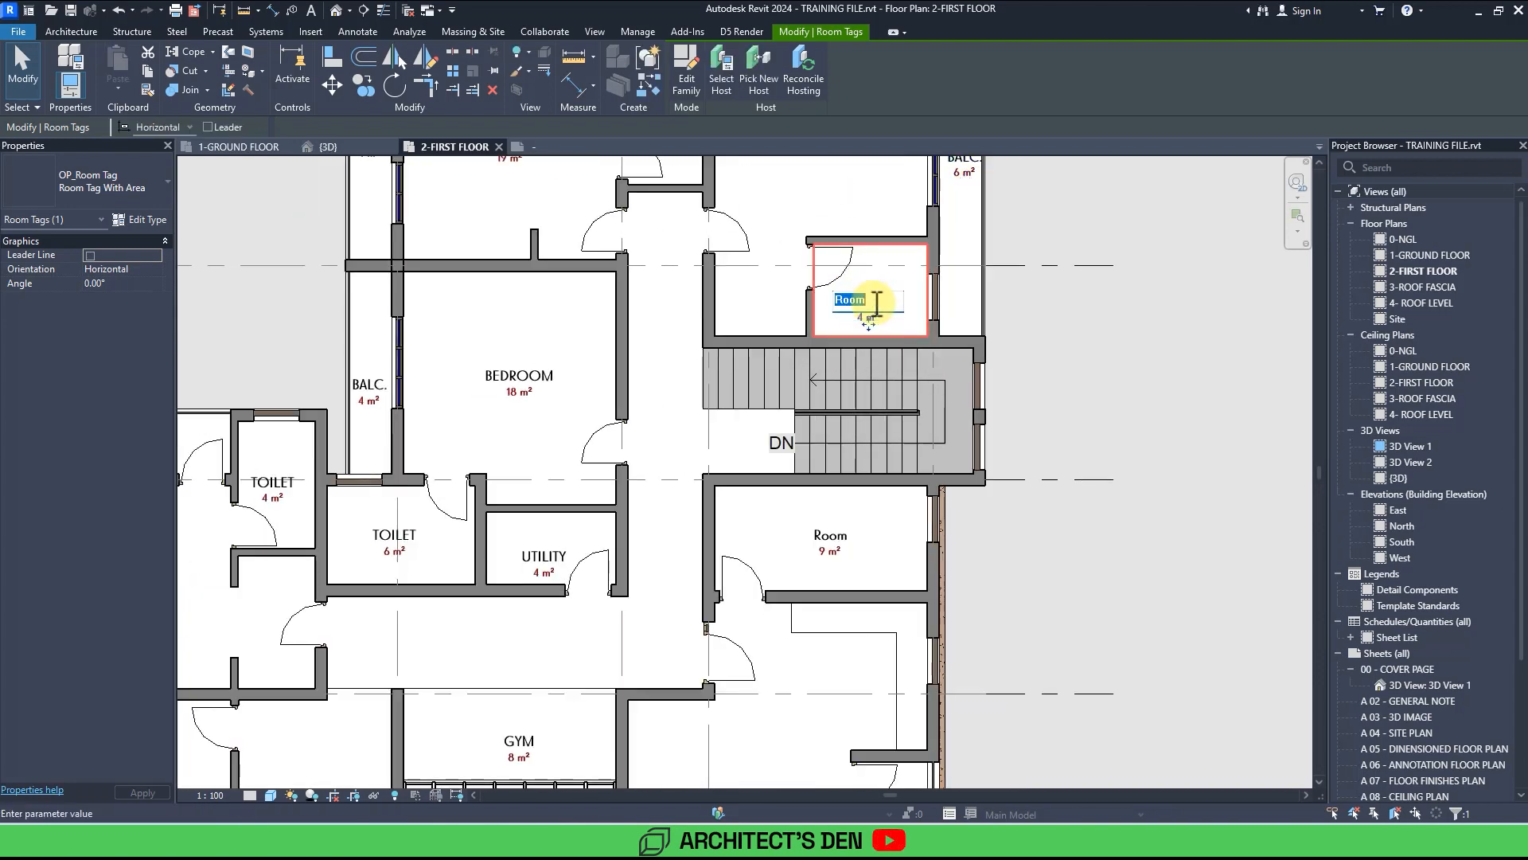
{"action": "type", "text": "TOILET"}
{"action": "key", "text": "Return"}
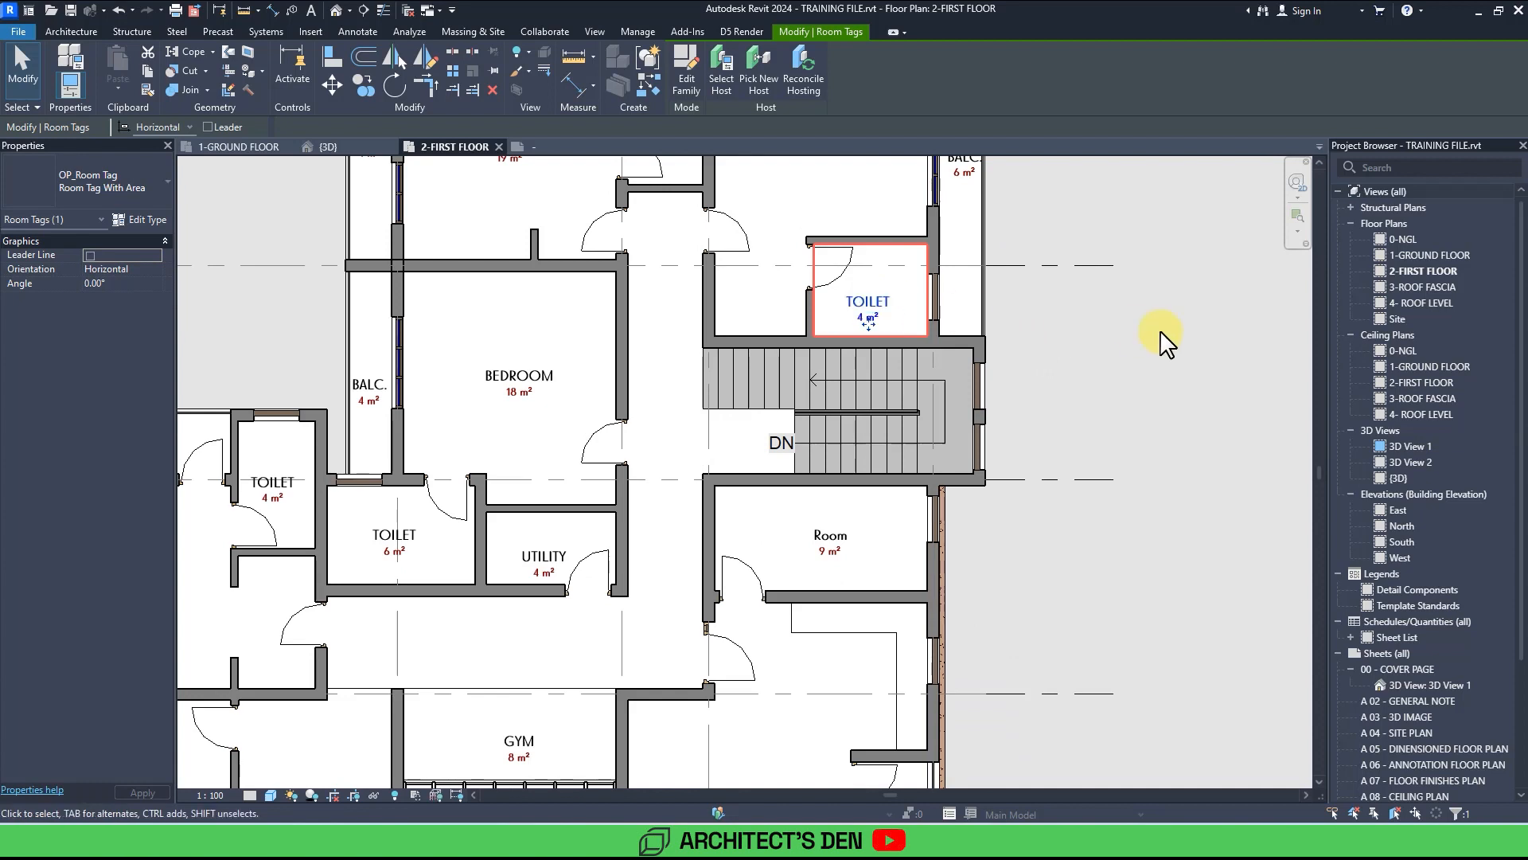
Rename the 9 m² room beside the stairs as TOILET.
{"action": "scroll", "coordinate": [1069, 376], "scroll_direction": "down", "scroll_amount": 3}
{"action": "scroll", "coordinate": [854, 403], "scroll_direction": "up", "scroll_amount": 5}
{"action": "left_click", "coordinate": [843, 398]}
{"action": "left_click", "coordinate": [849, 398]}
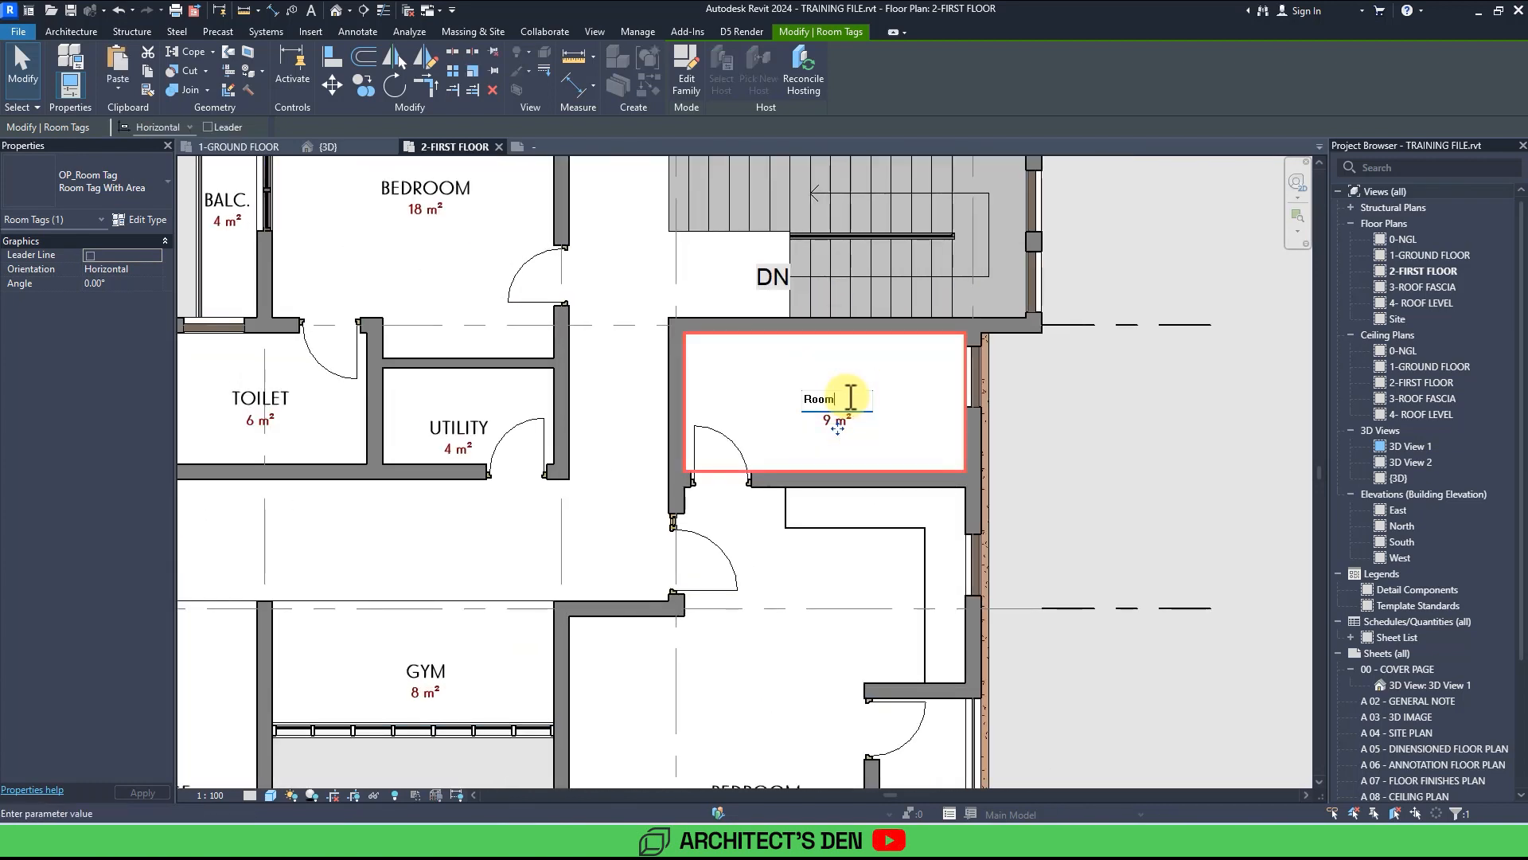
{"action": "left_click_drag", "start_coordinate": [853, 398], "coordinate": [764, 408]}
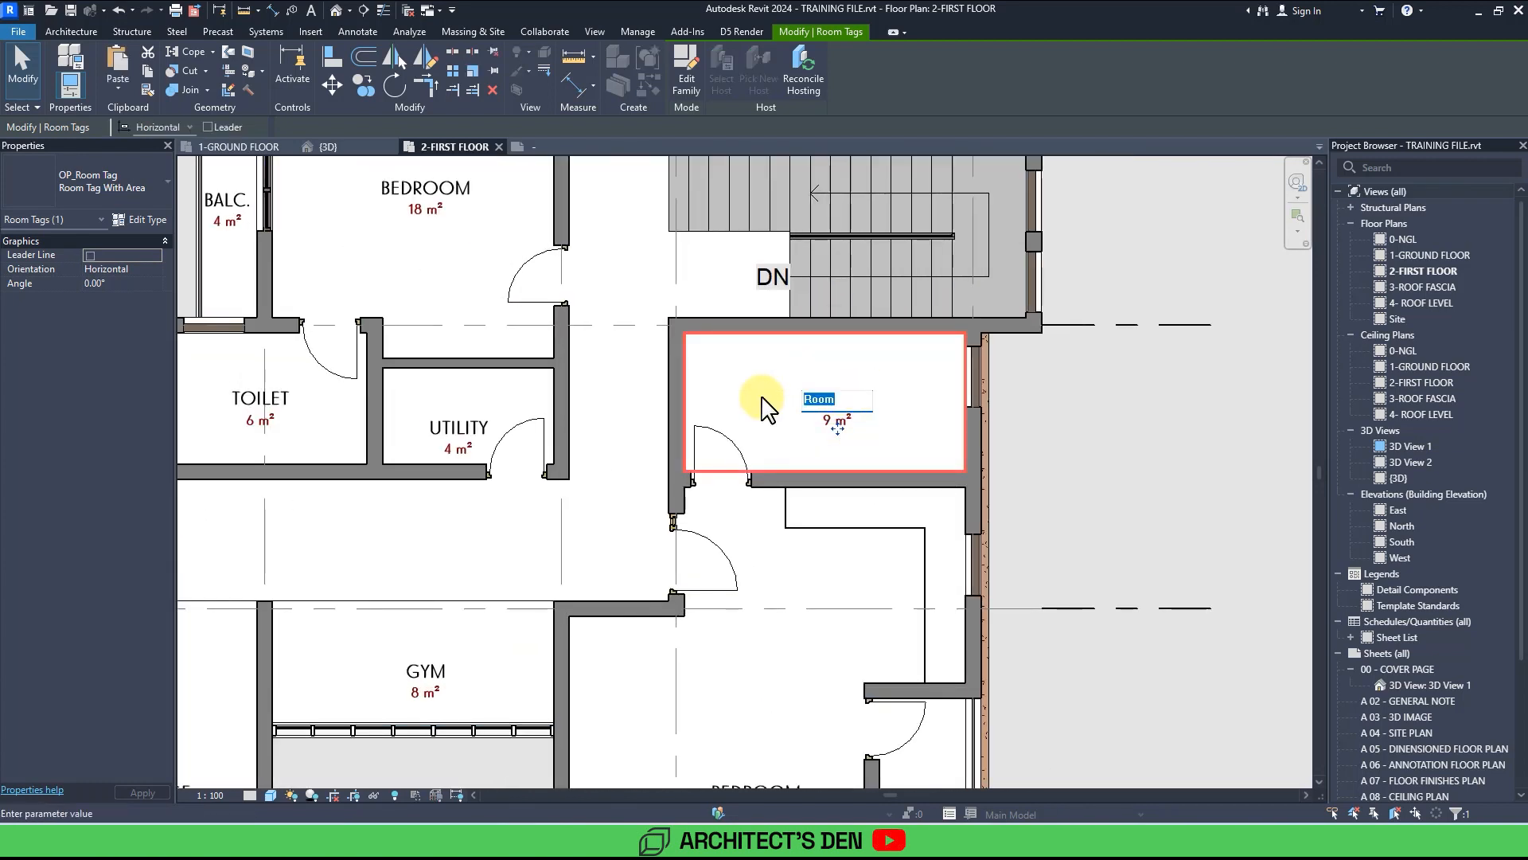
{"action": "key", "text": "Return"}
Rename the 6 m² strip beside the 33 m² bedroom as BALC.
{"action": "scroll", "coordinate": [905, 396], "scroll_direction": "down", "scroll_amount": 3}
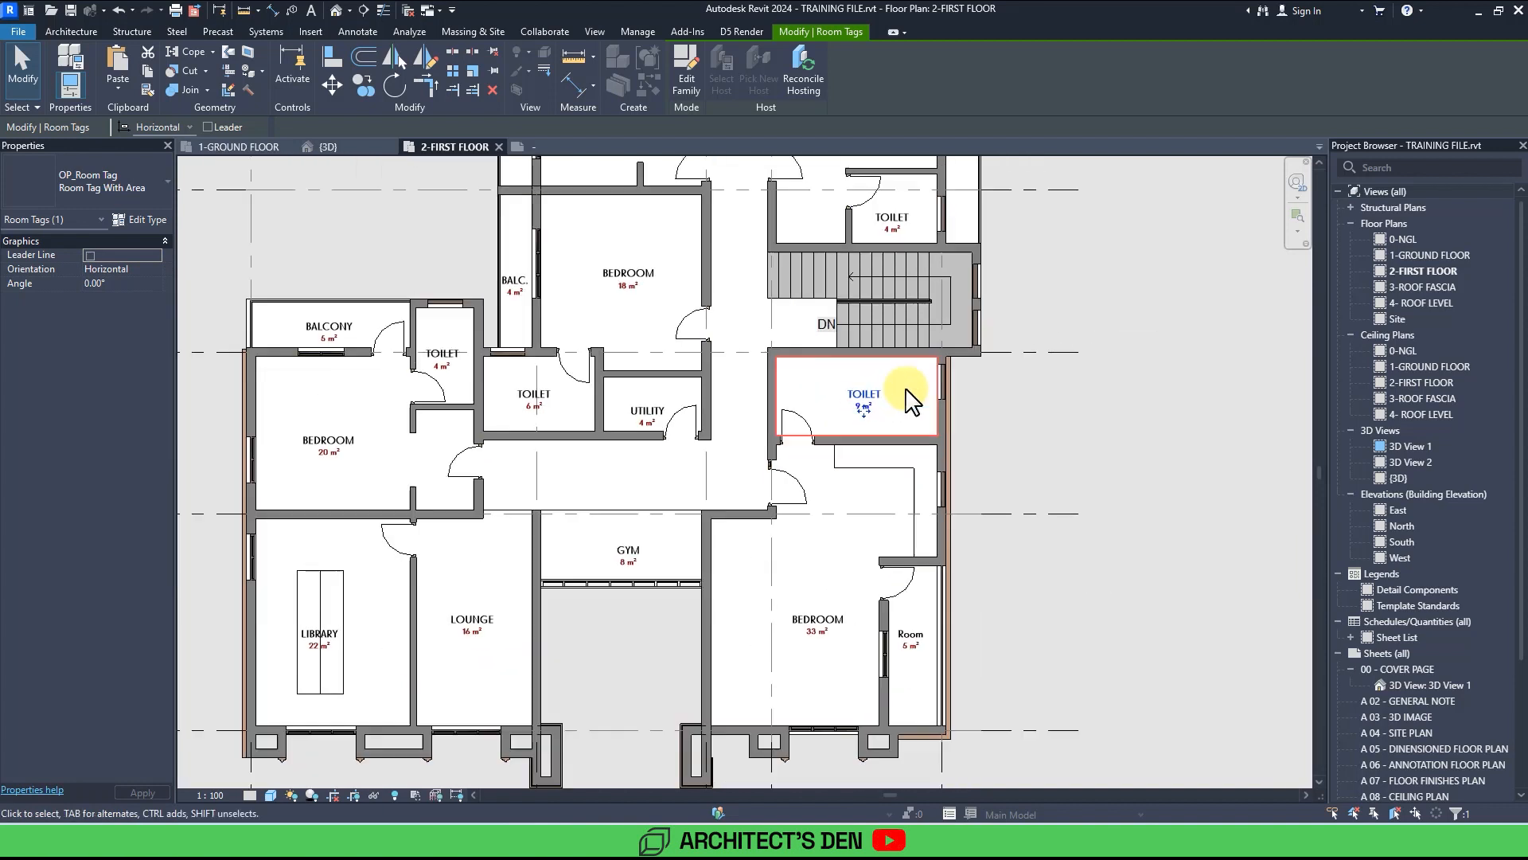
{"action": "scroll", "coordinate": [905, 481], "scroll_direction": "up", "scroll_amount": 2}
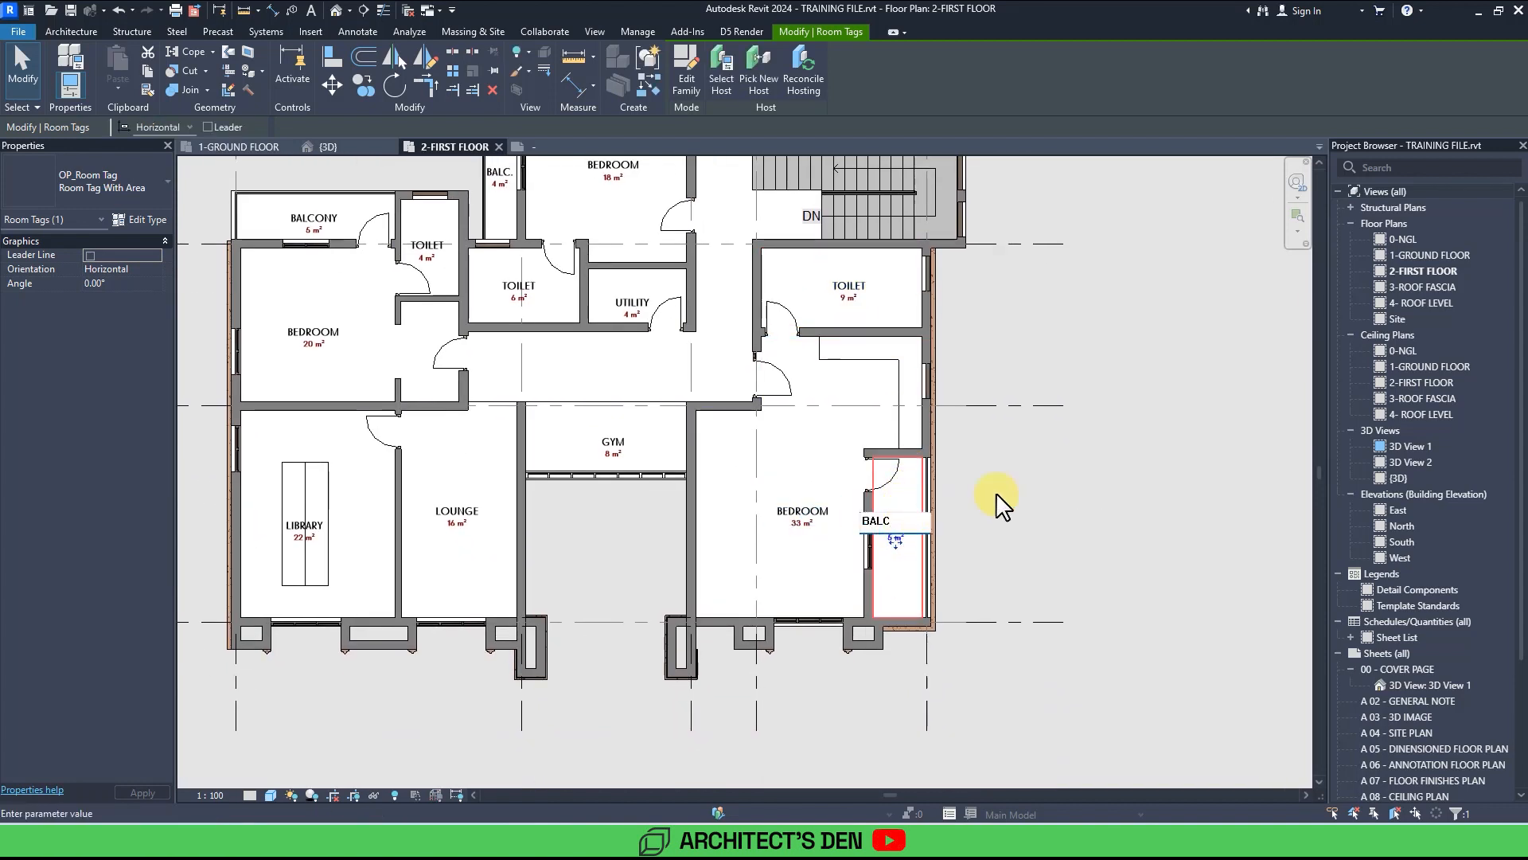
{"action": "scroll", "coordinate": [995, 492], "scroll_direction": "down", "scroll_amount": 6}
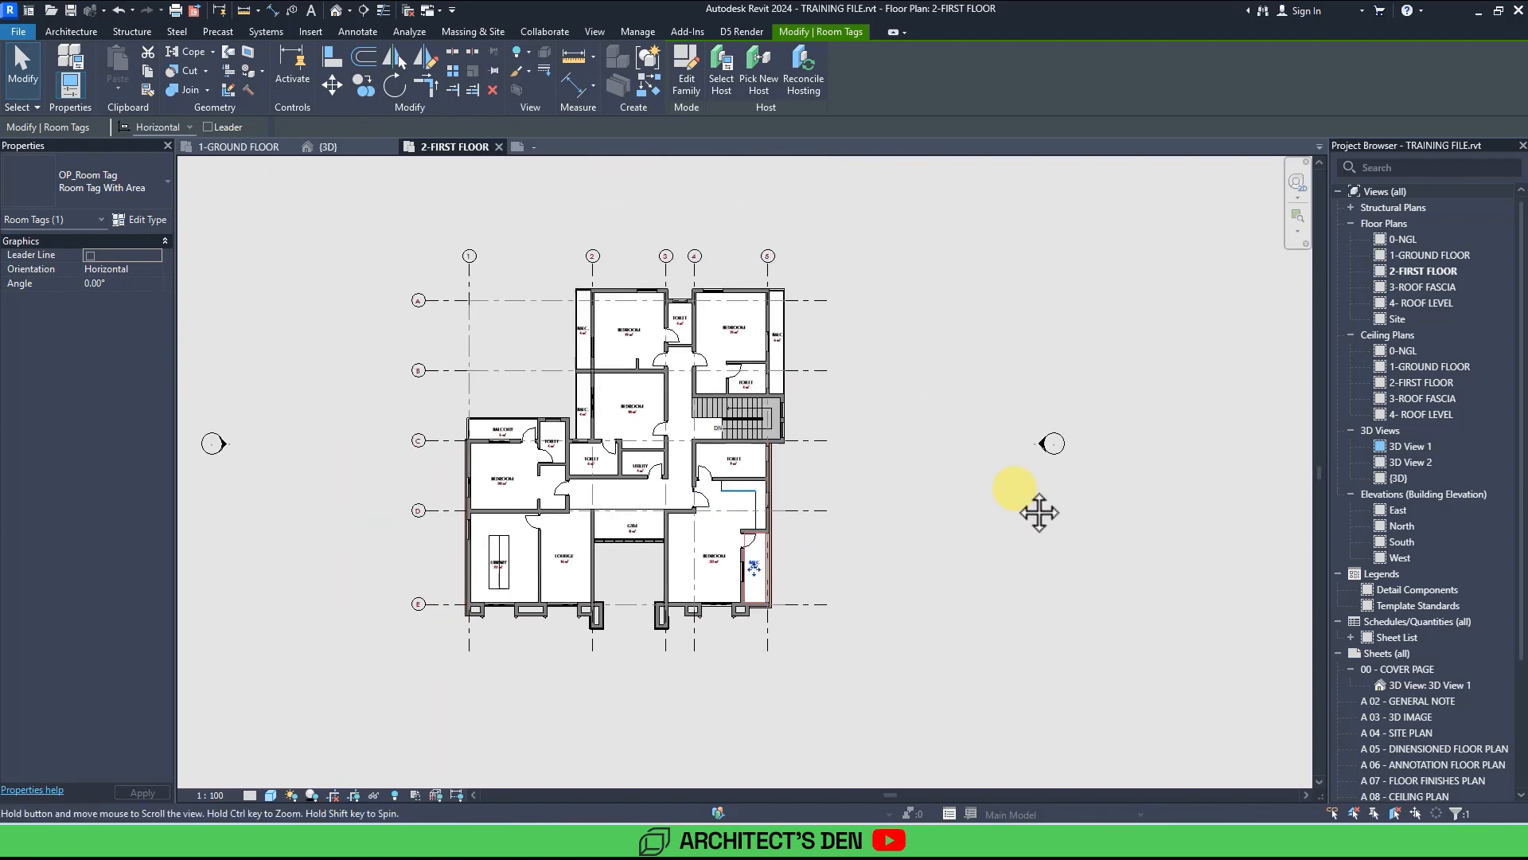
{"action": "scroll", "coordinate": [1039, 512], "scroll_direction": "up", "scroll_amount": 5}
{"action": "key", "text": "Escape"}
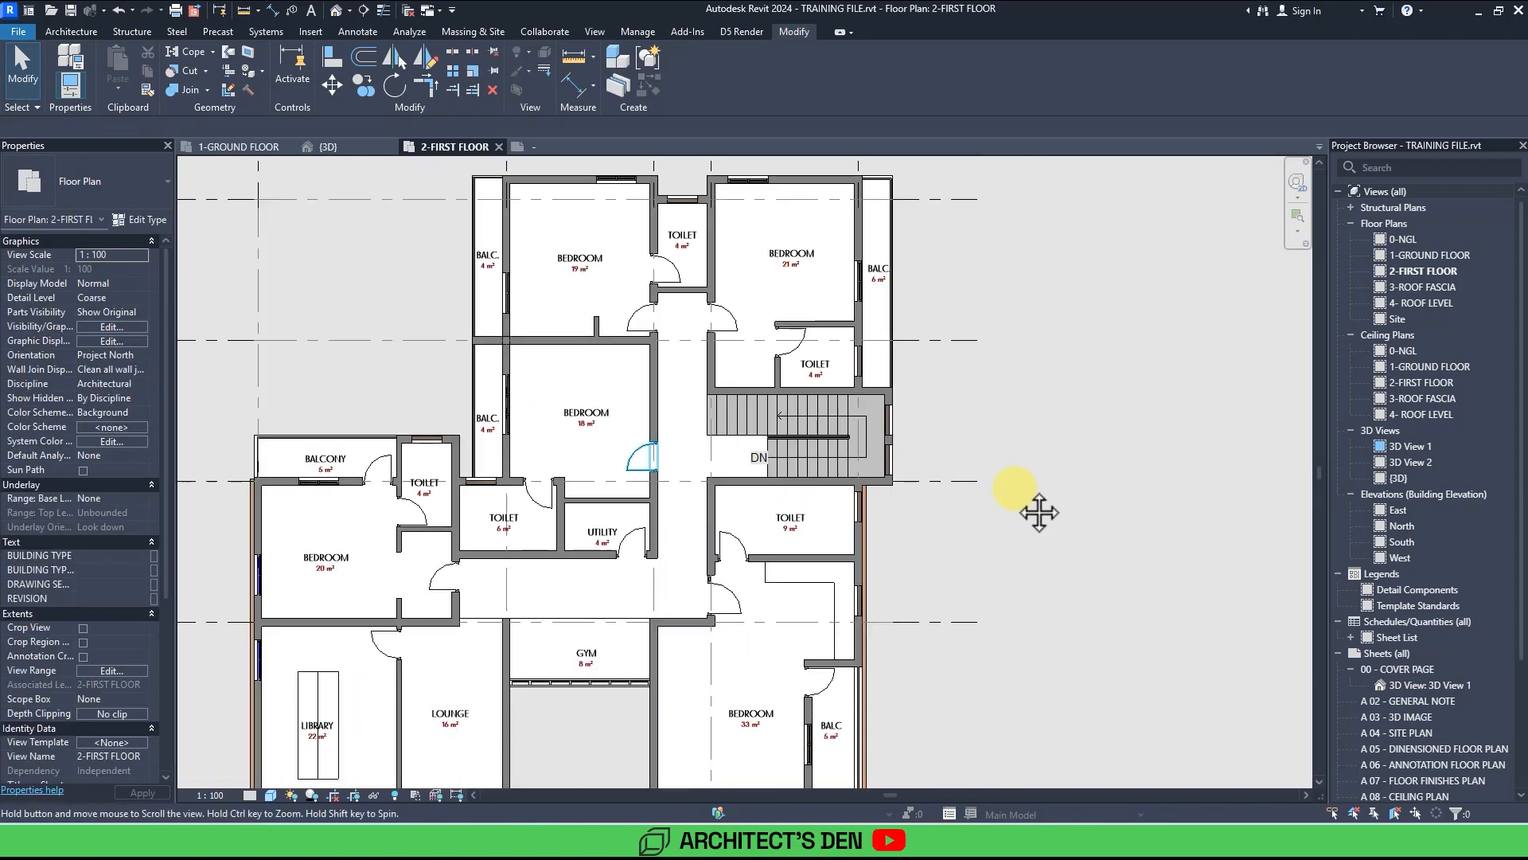
Review the room labels across the whole first floor plan.
{"action": "middle_click_drag", "start_coordinate": [1039, 512], "coordinate": [1021, 500]}
{"action": "scroll", "coordinate": [1021, 500], "scroll_direction": "down", "scroll_amount": 3}
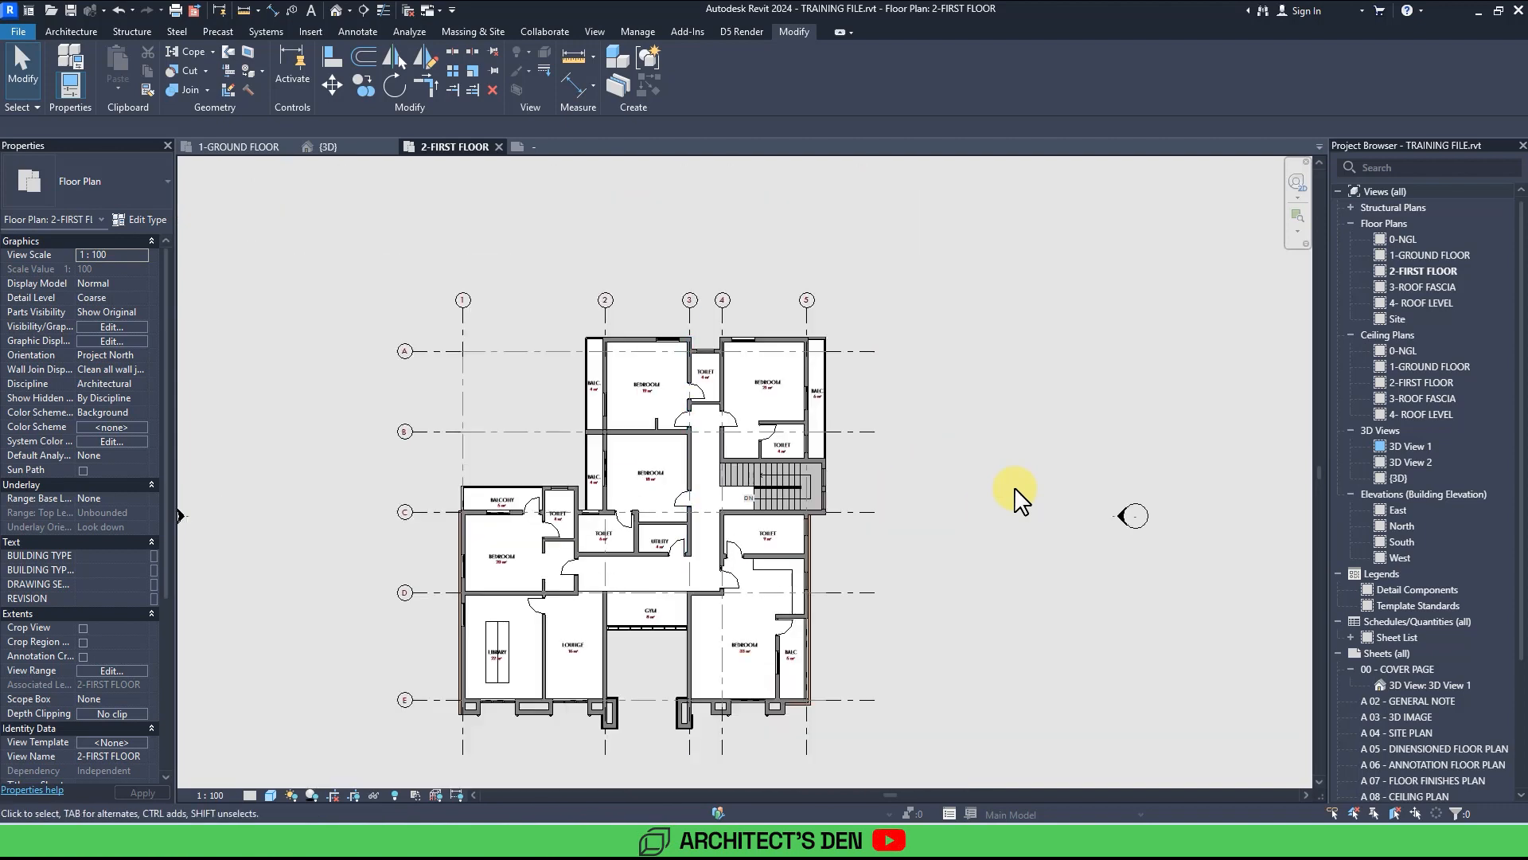
{"action": "scroll", "coordinate": [1021, 500], "scroll_direction": "up", "scroll_amount": 5}
{"action": "scroll", "coordinate": [1017, 497], "scroll_direction": "up", "scroll_amount": 3}
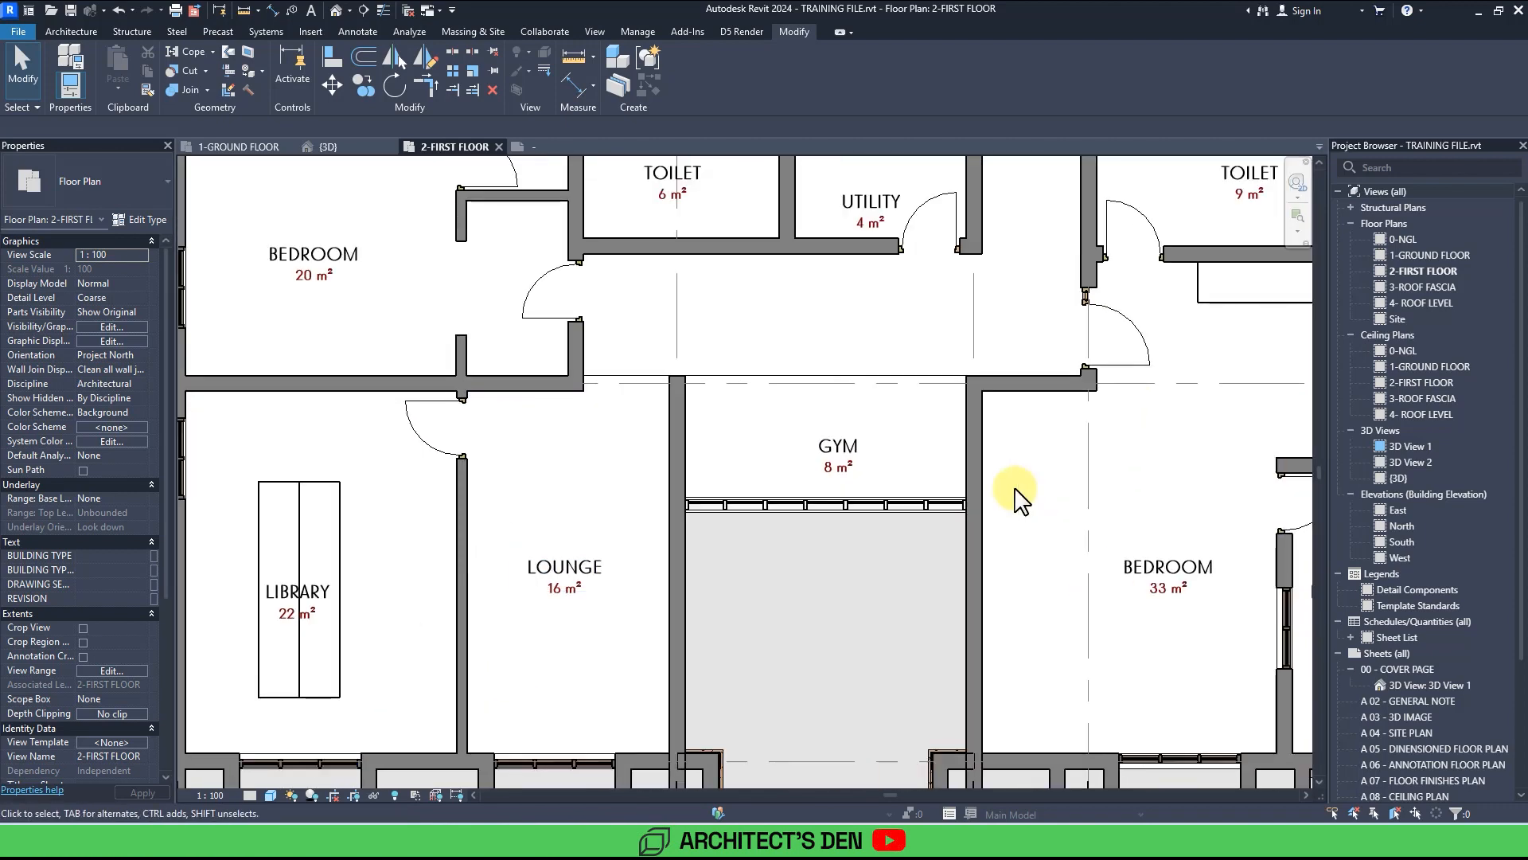
{"action": "scroll", "coordinate": [1018, 495], "scroll_direction": "down", "scroll_amount": 4}
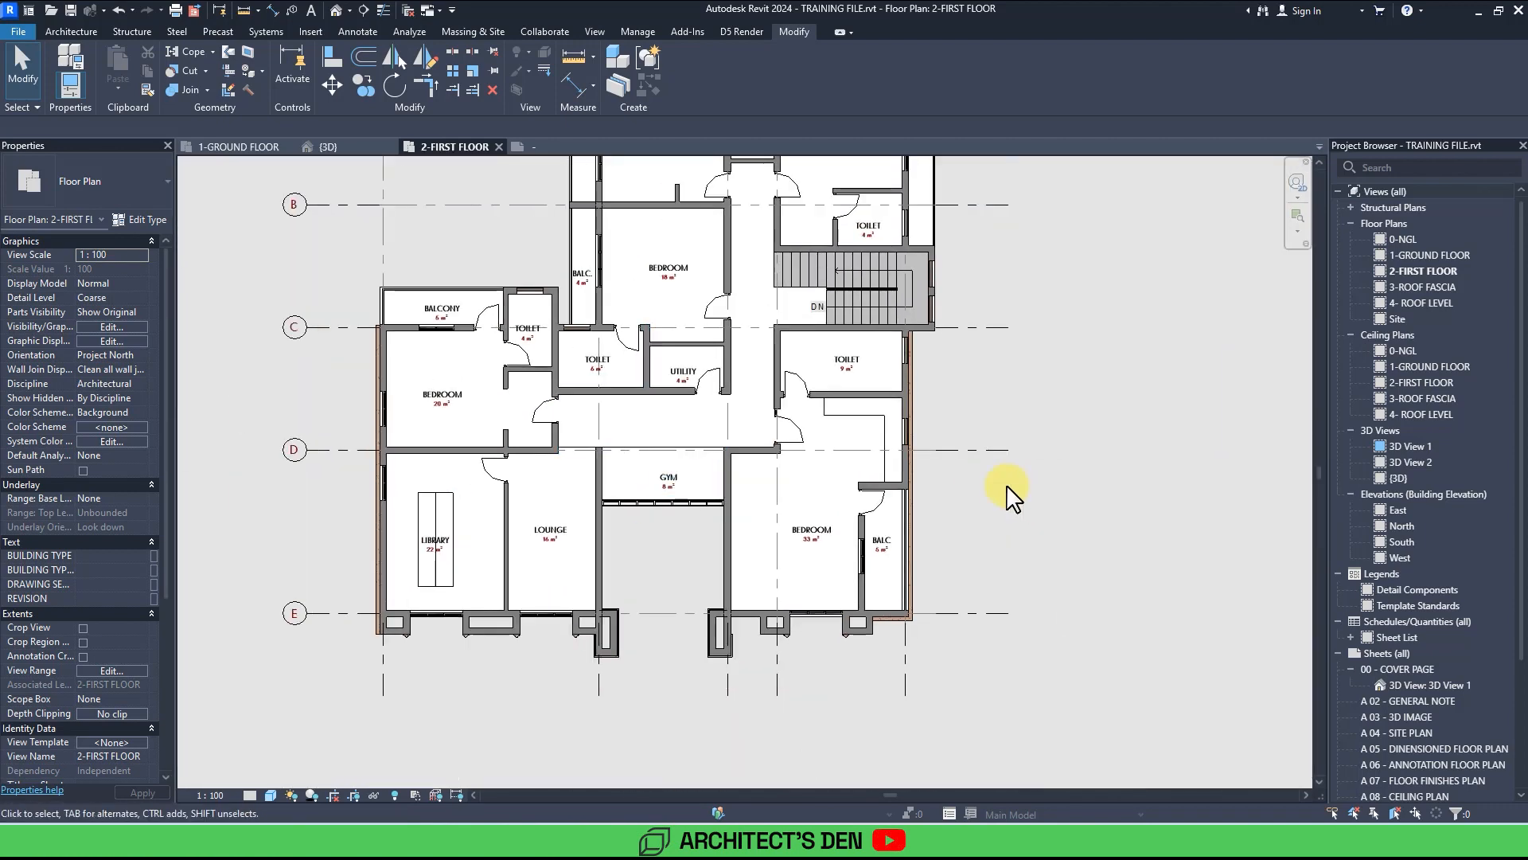
{"action": "middle_click_drag", "start_coordinate": [875, 385], "coordinate": [904, 447]}
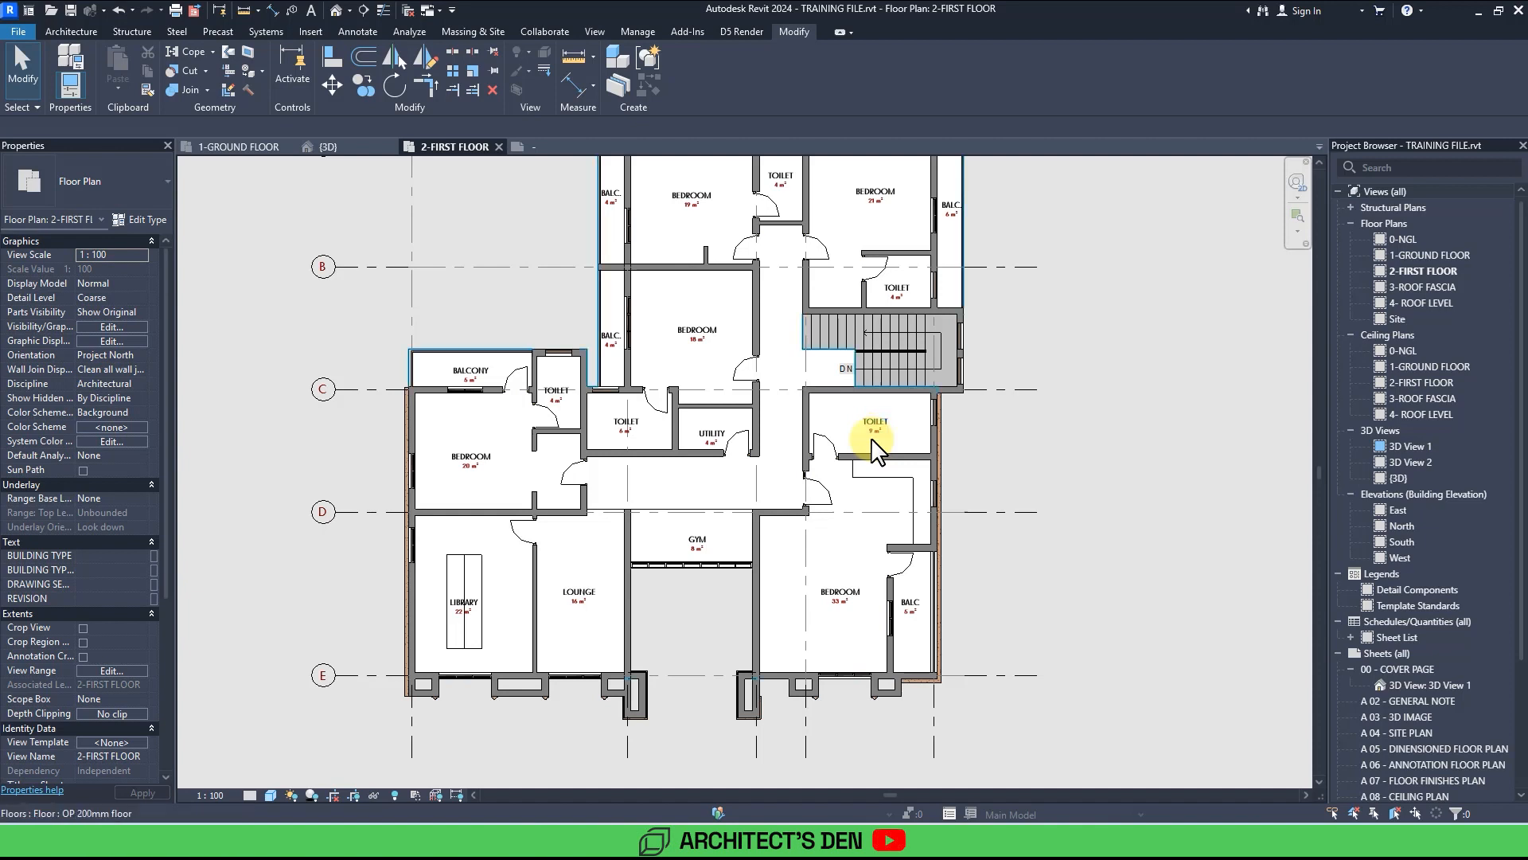
{"action": "key", "text": "Tab"}
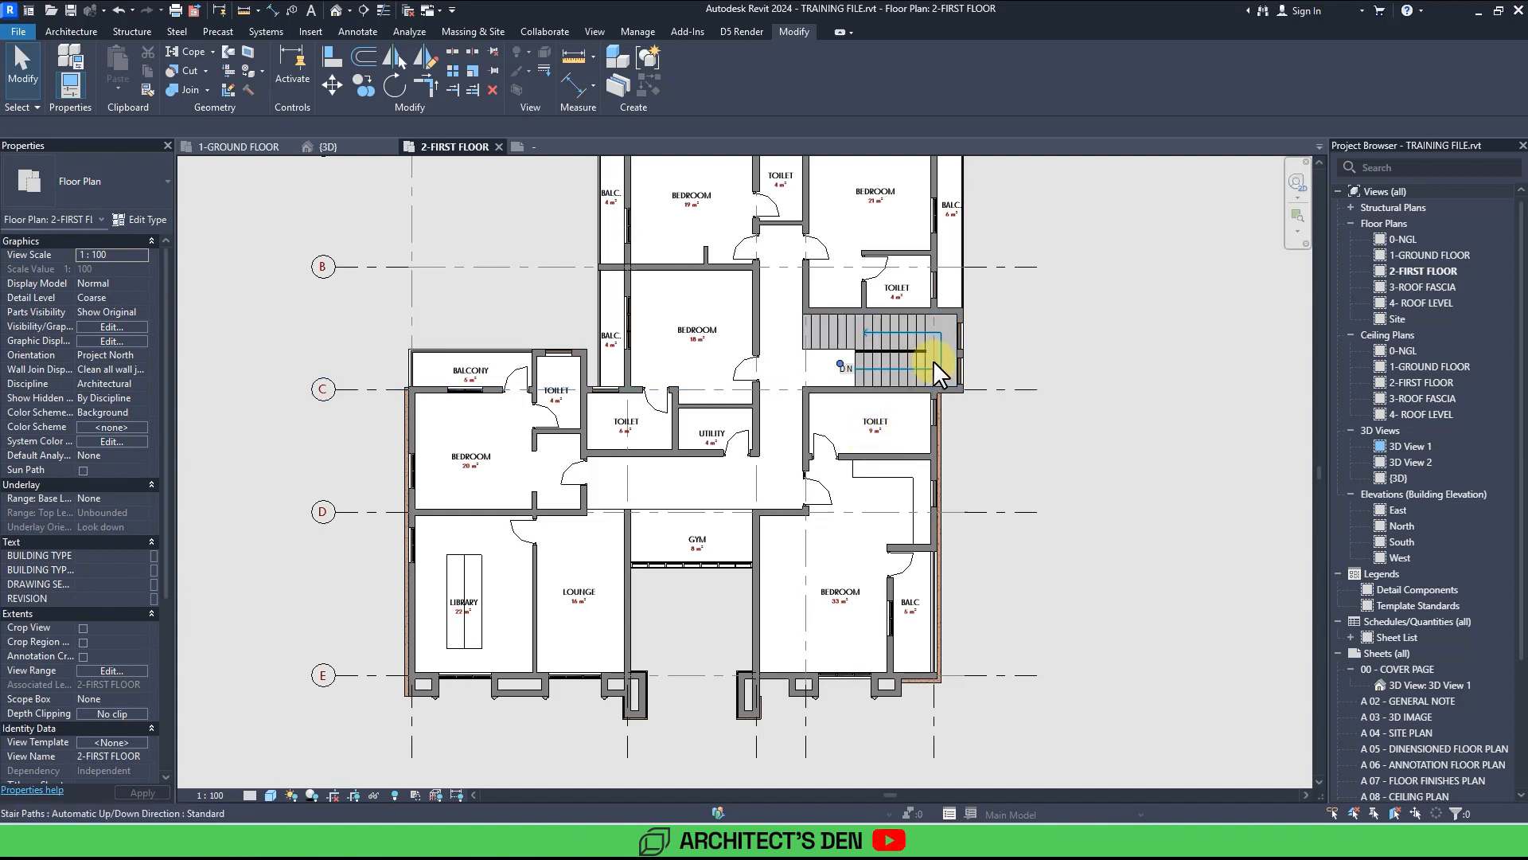
{"action": "middle_click_drag", "start_coordinate": [1111, 368], "coordinate": [1069, 450]}
{"action": "scroll", "coordinate": [1069, 450], "scroll_direction": "down", "scroll_amount": 2}
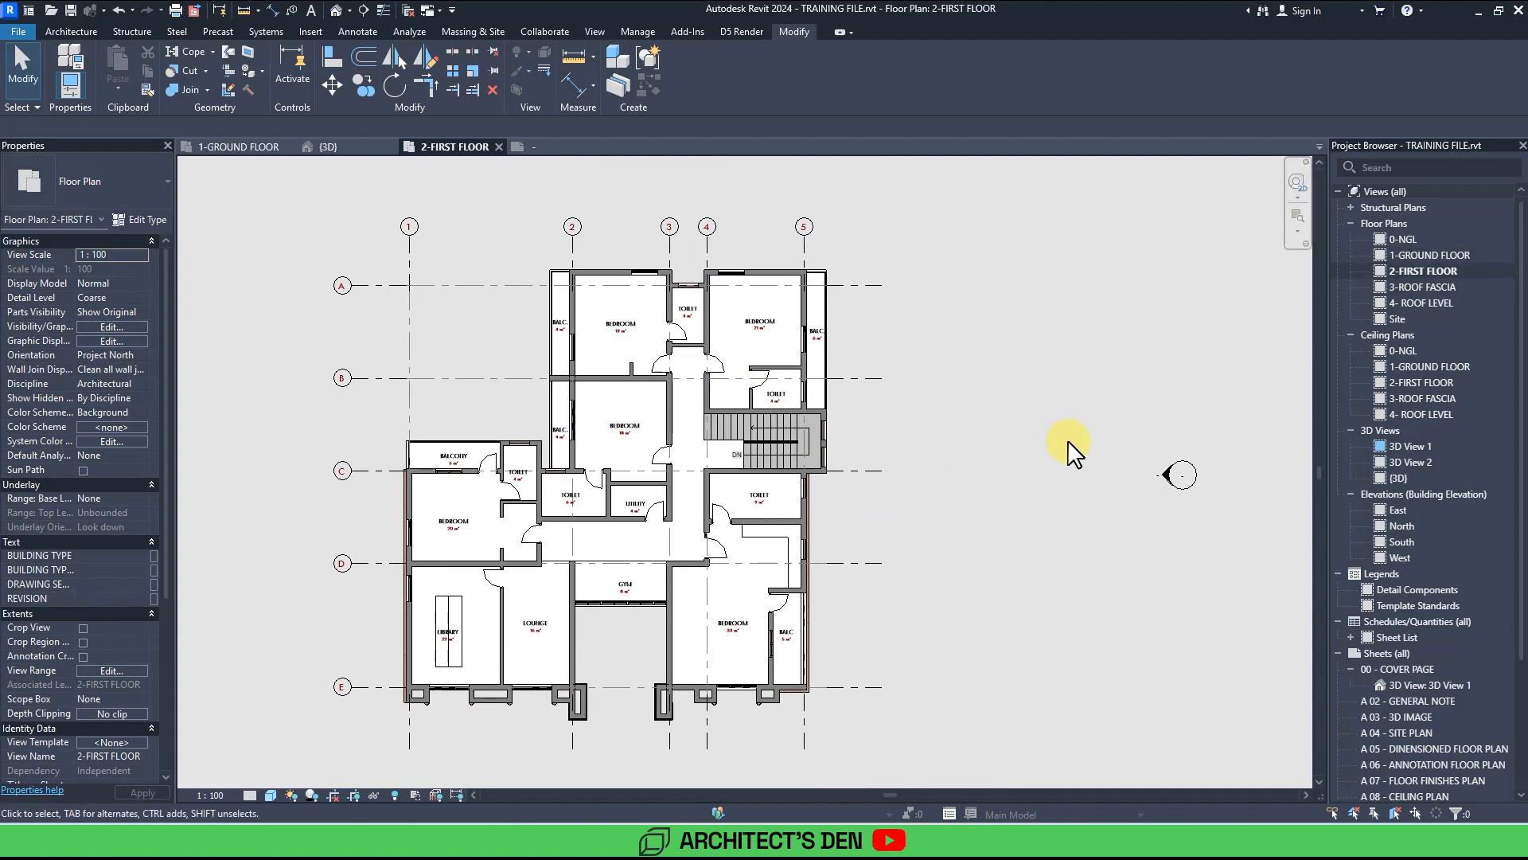
{"action": "scroll", "coordinate": [1069, 446], "scroll_direction": "up", "scroll_amount": 5}
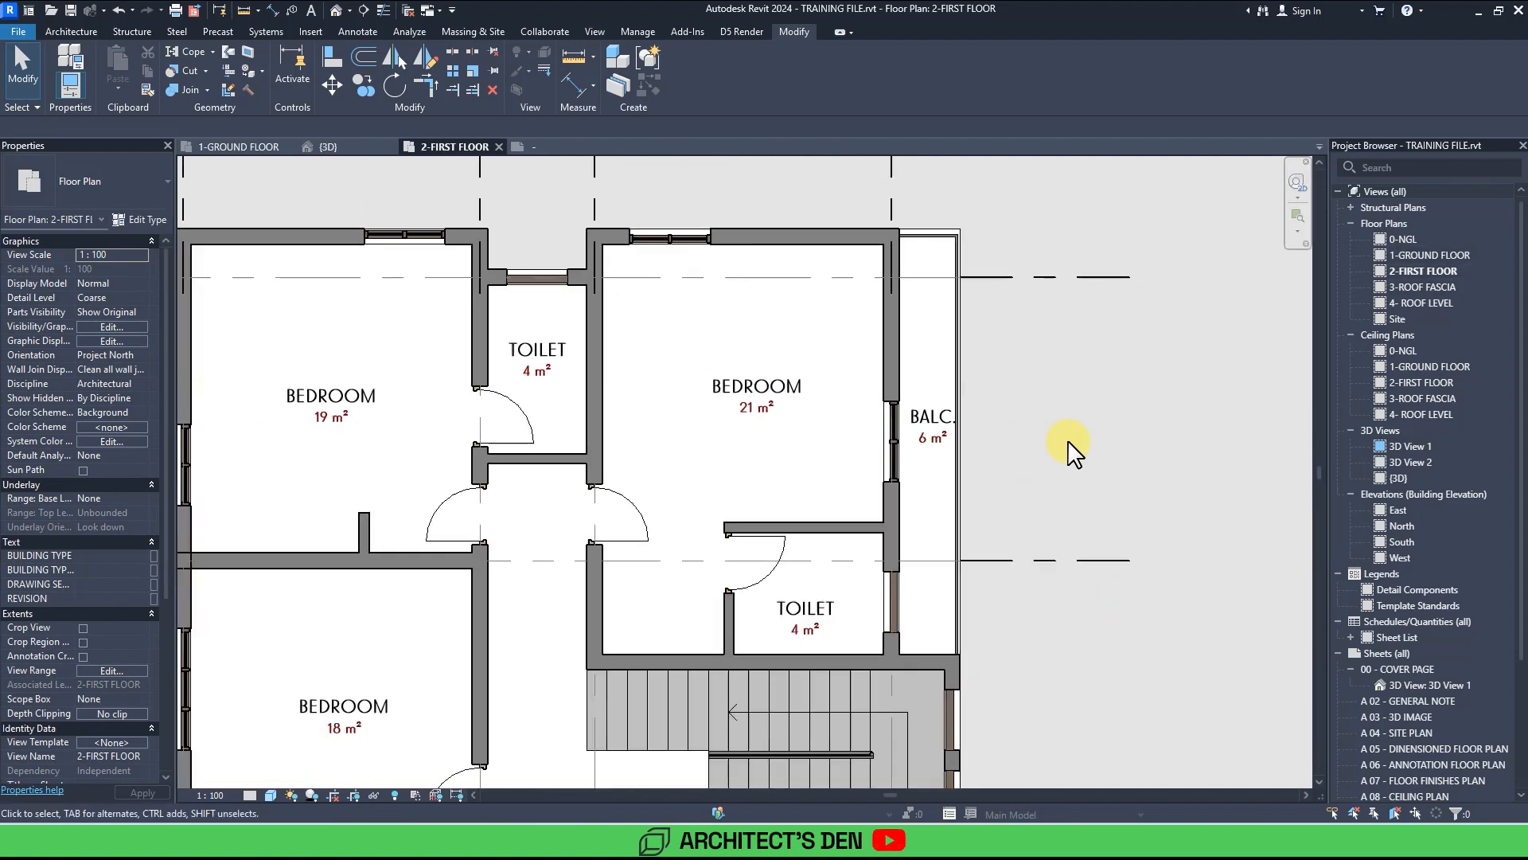
On the ground floor plan, select the beds, desks, chairs, wardrobes, toilet fixtures and shower lines of Bedroom 1 and Bedroom 2 and copy them.
{"action": "left_click", "coordinate": [1444, 255]}
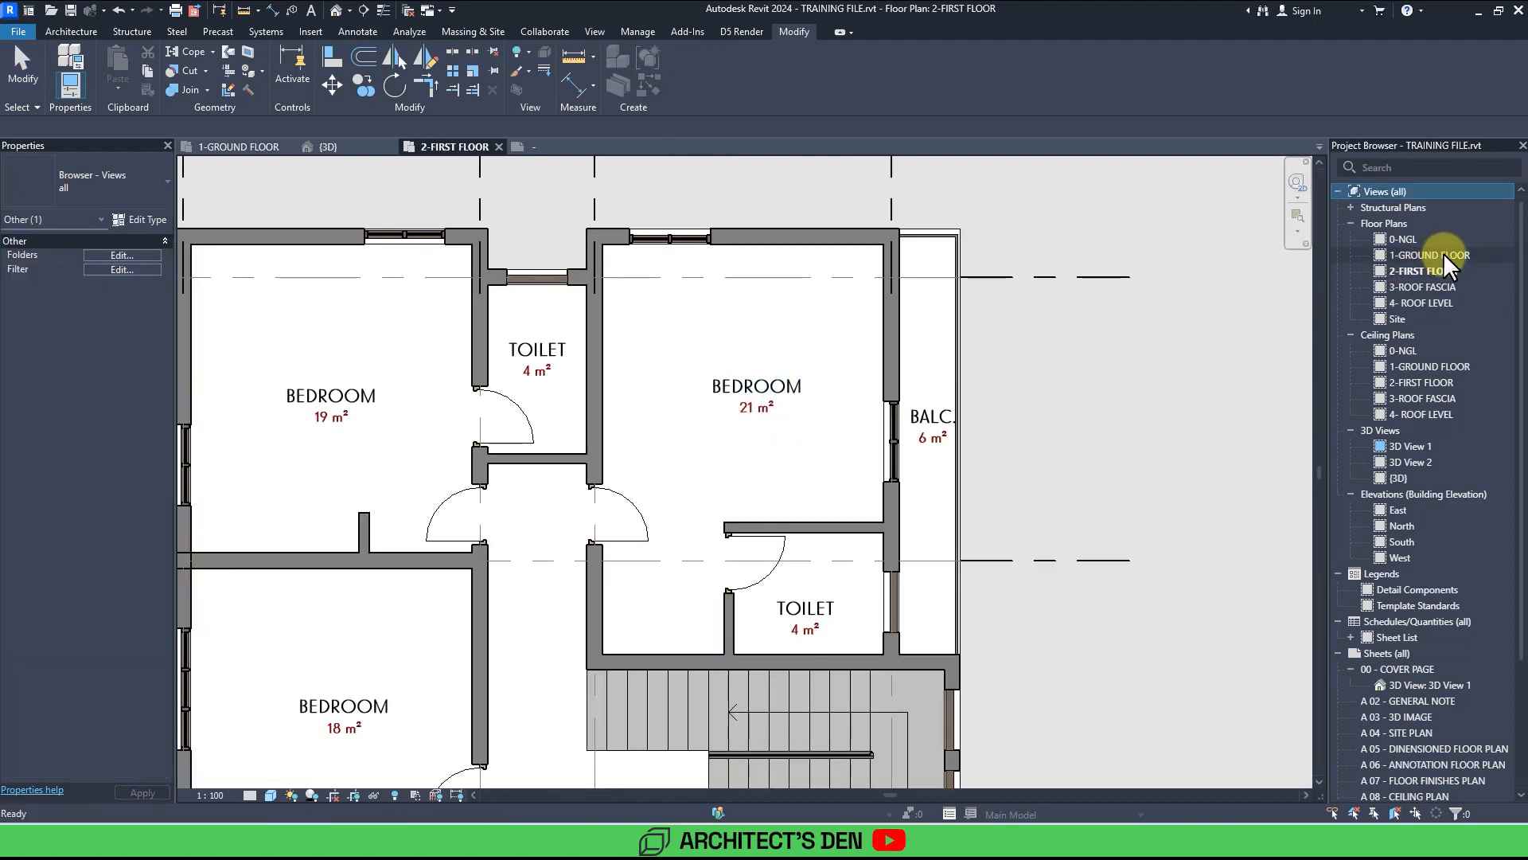
{"action": "double_click", "coordinate": [1444, 254]}
{"action": "scroll", "coordinate": [1006, 331], "scroll_direction": "up", "scroll_amount": 6}
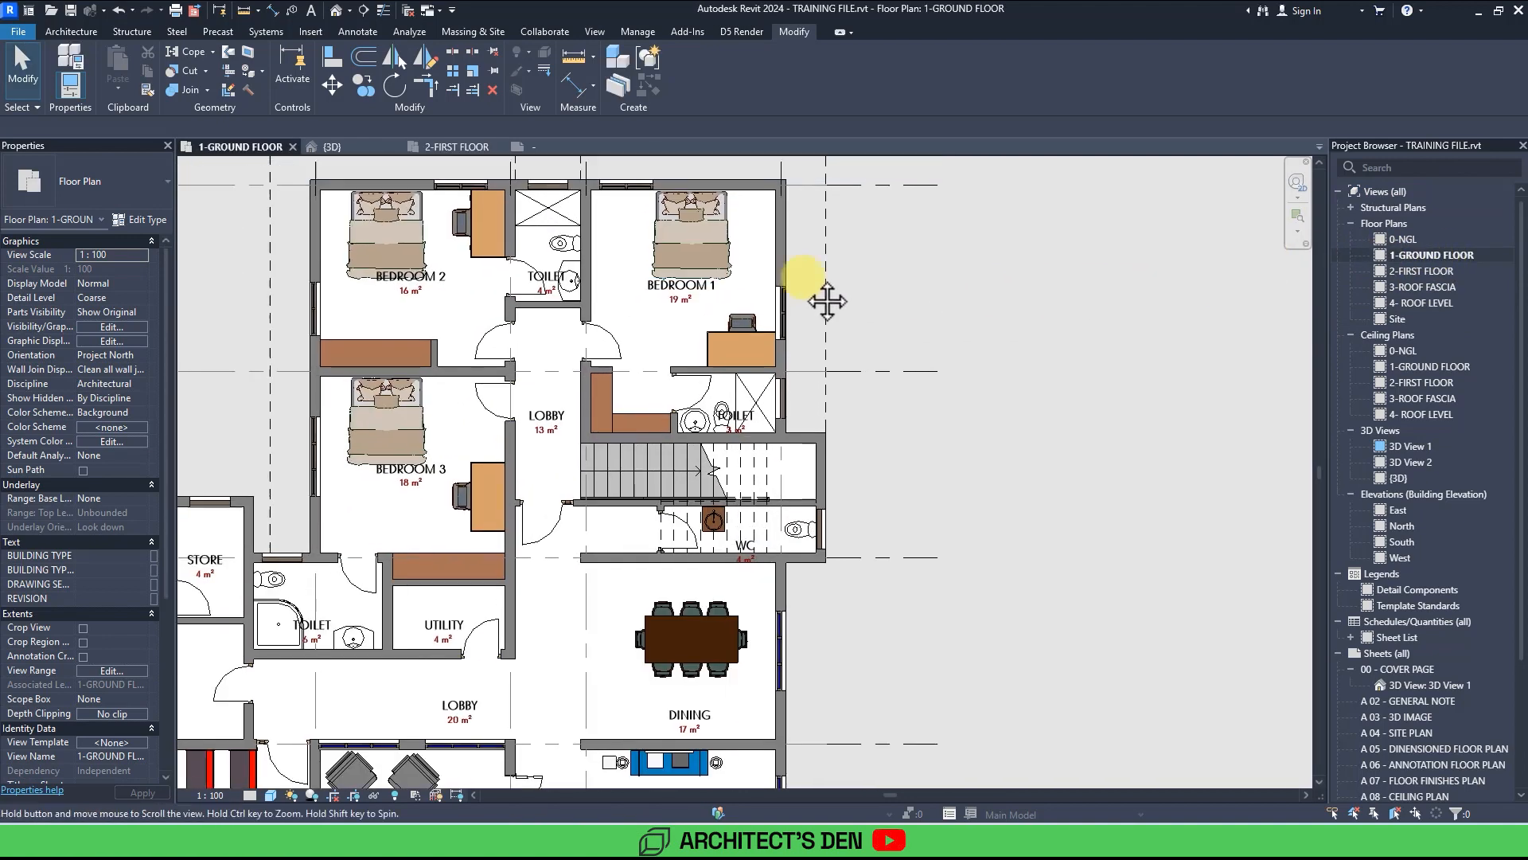
{"action": "left_click", "coordinate": [661, 280]}
{"action": "left_click", "coordinate": [701, 376], "text": "ctrl"}
{"action": "left_click", "coordinate": [682, 393], "text": "ctrl"}
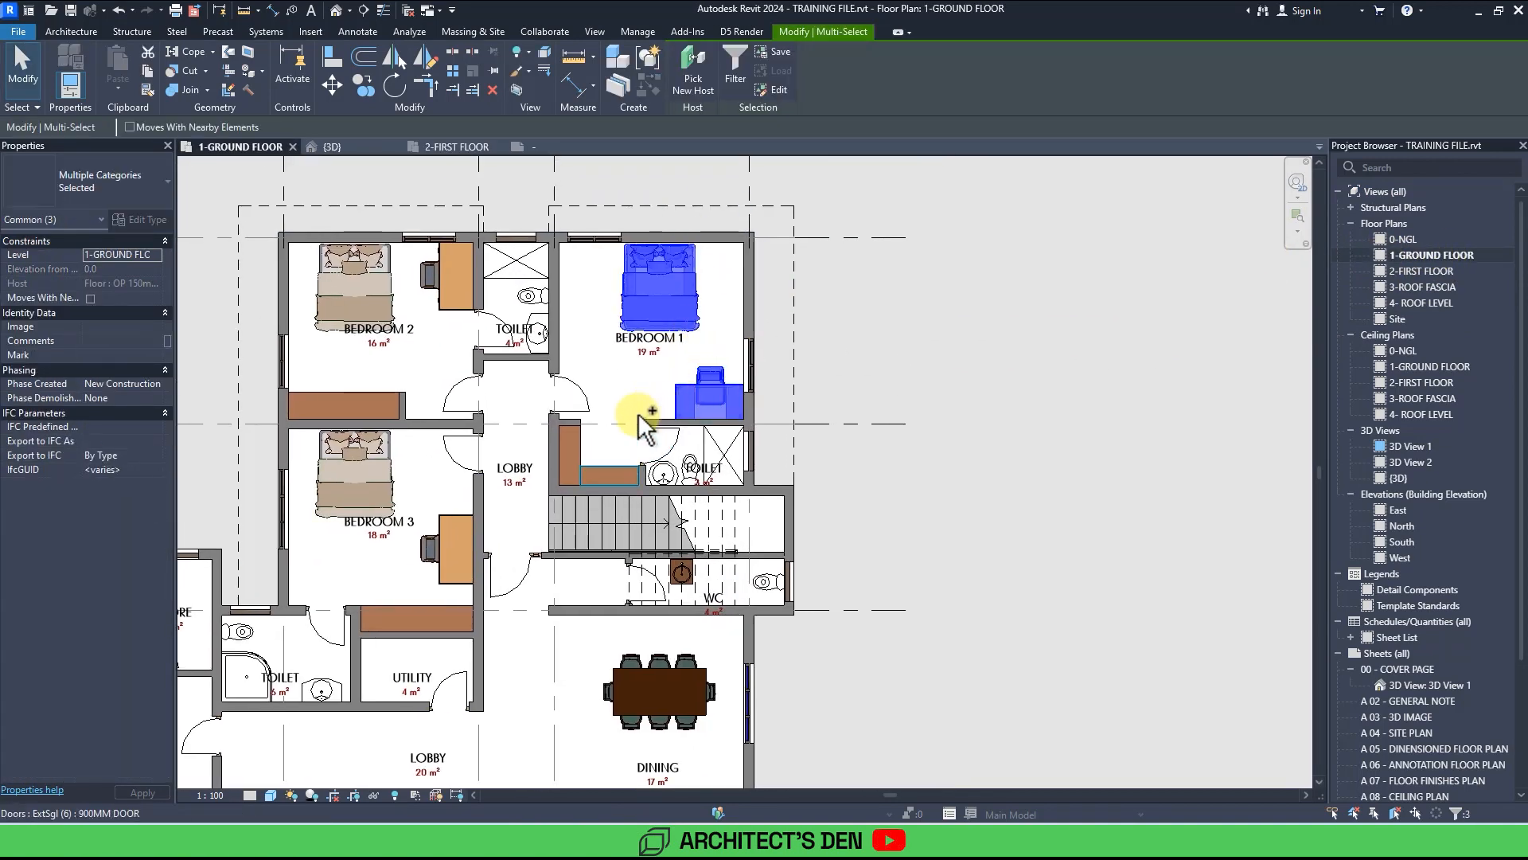
{"action": "left_click", "coordinate": [573, 443], "text": "ctrl"}
{"action": "left_click", "coordinate": [663, 460], "text": "ctrl"}
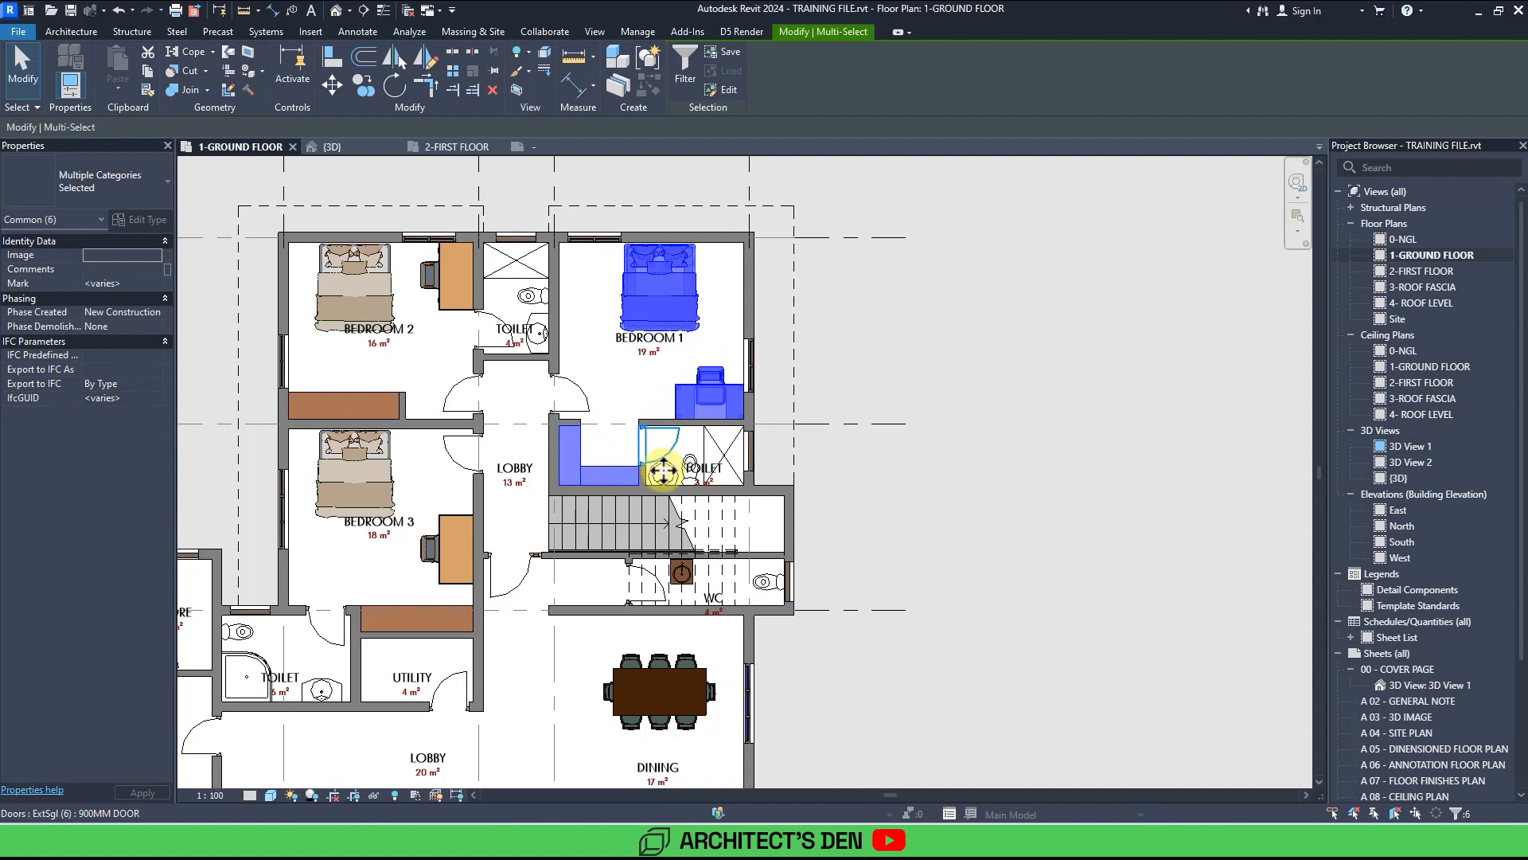
{"action": "scroll", "coordinate": [669, 468], "scroll_direction": "up", "scroll_amount": 3}
{"action": "left_click", "coordinate": [667, 439], "text": "shift"}
{"action": "left_click", "coordinate": [674, 476], "text": "ctrl"}
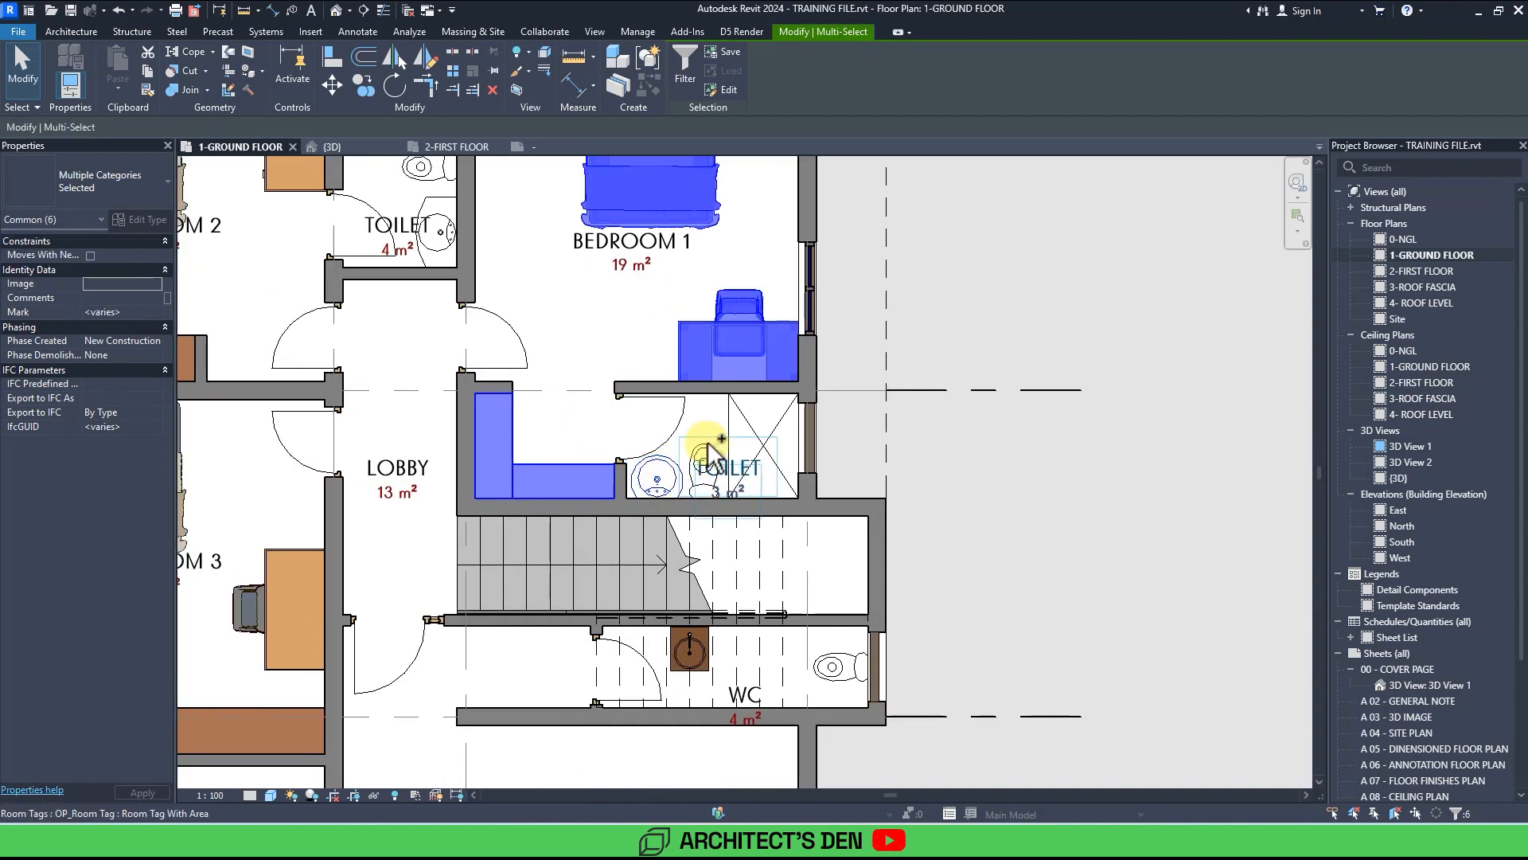
{"action": "left_click", "coordinate": [724, 426], "text": "ctrl"}
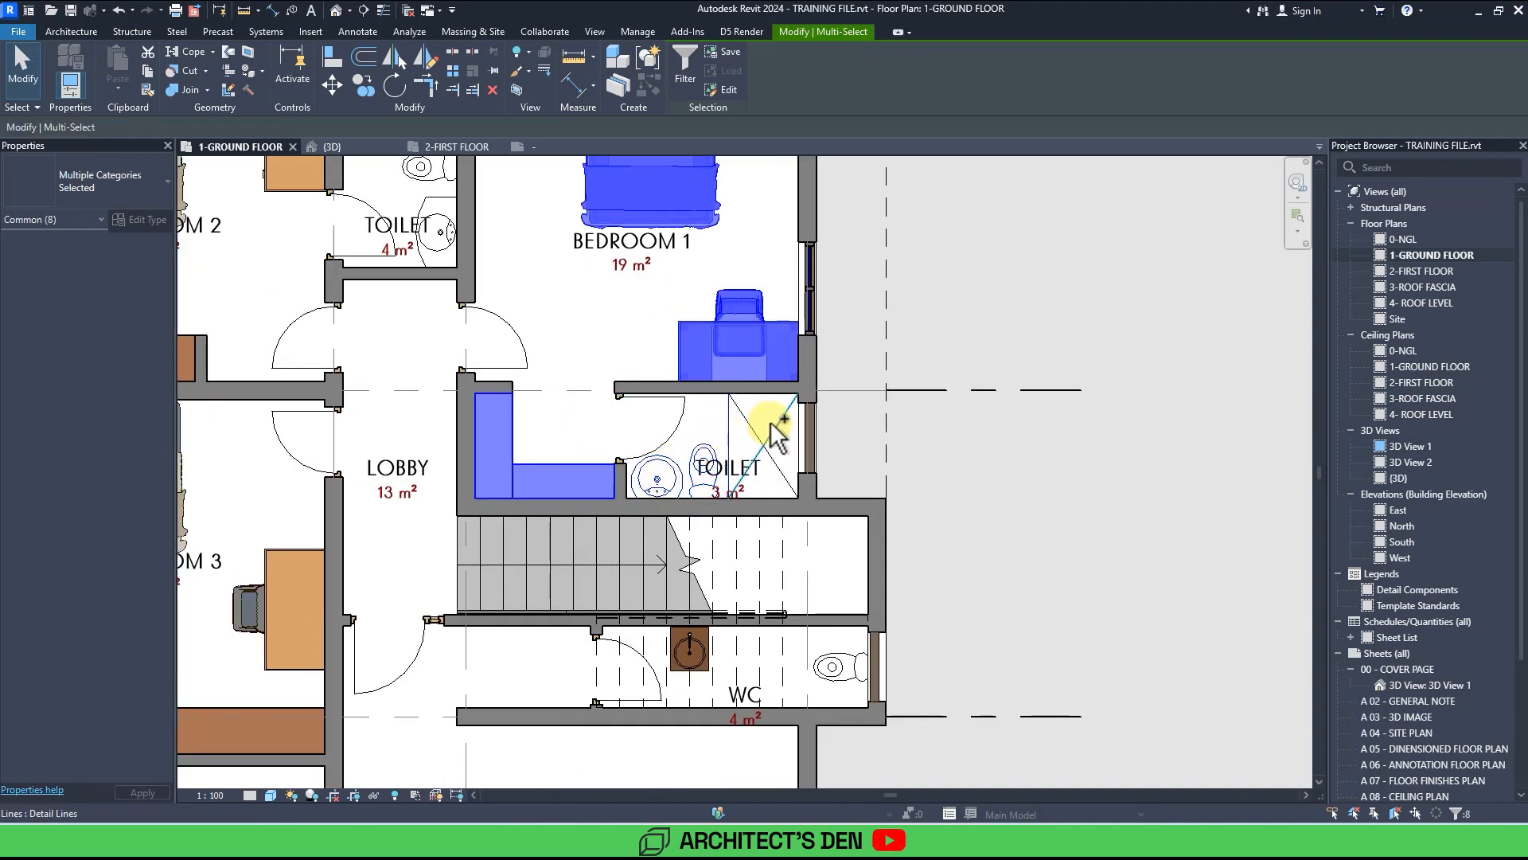
{"action": "scroll", "coordinate": [778, 466], "scroll_direction": "down", "scroll_amount": 4}
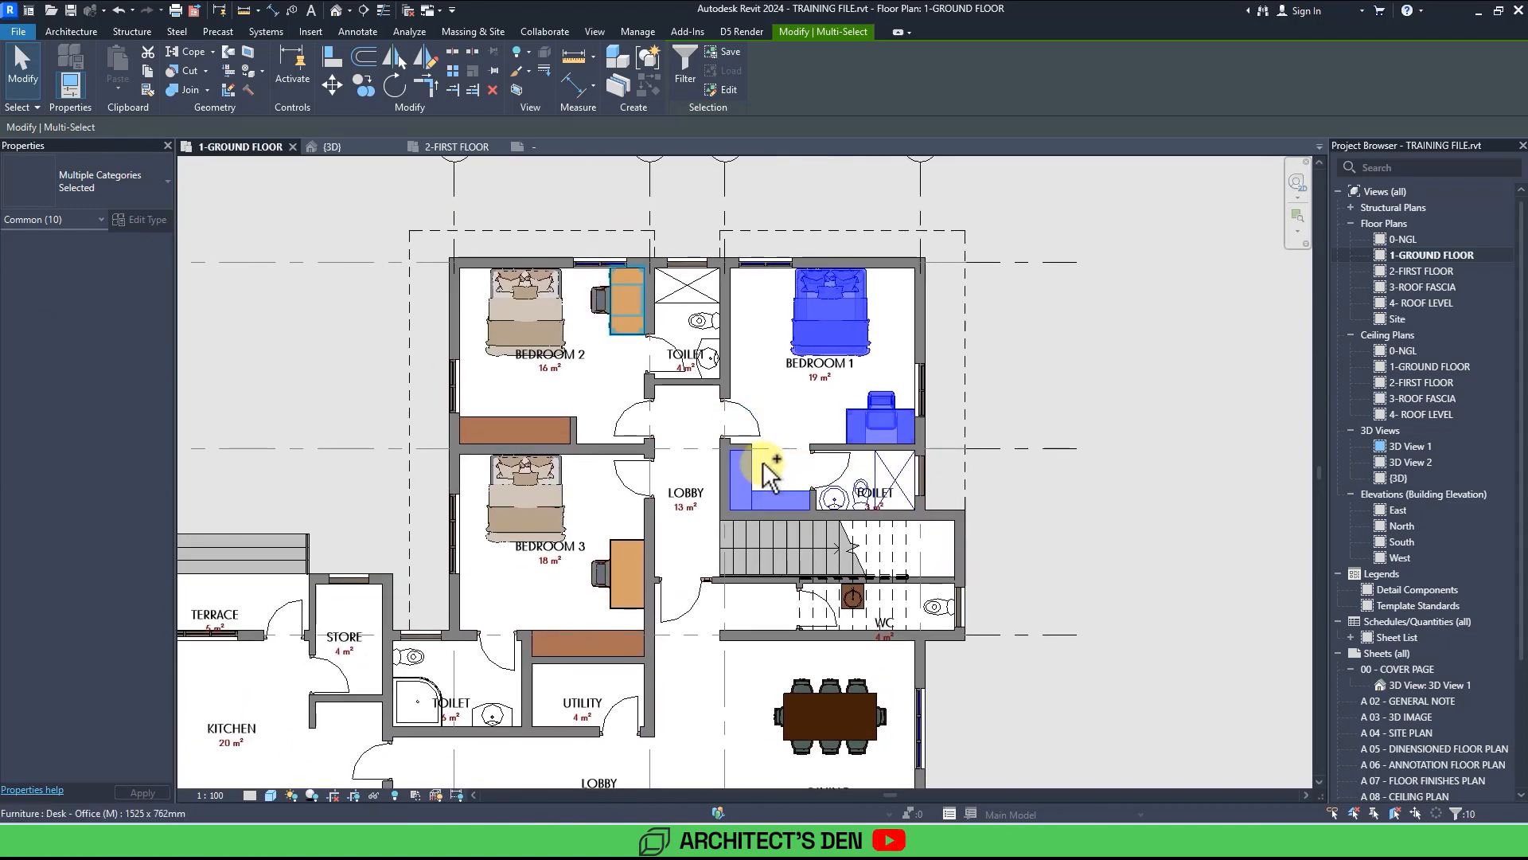
{"action": "left_click", "coordinate": [570, 420], "text": "ctrl"}
{"action": "left_click", "coordinate": [548, 344], "text": "ctrl"}
{"action": "left_click", "coordinate": [597, 303], "text": "ctrl"}
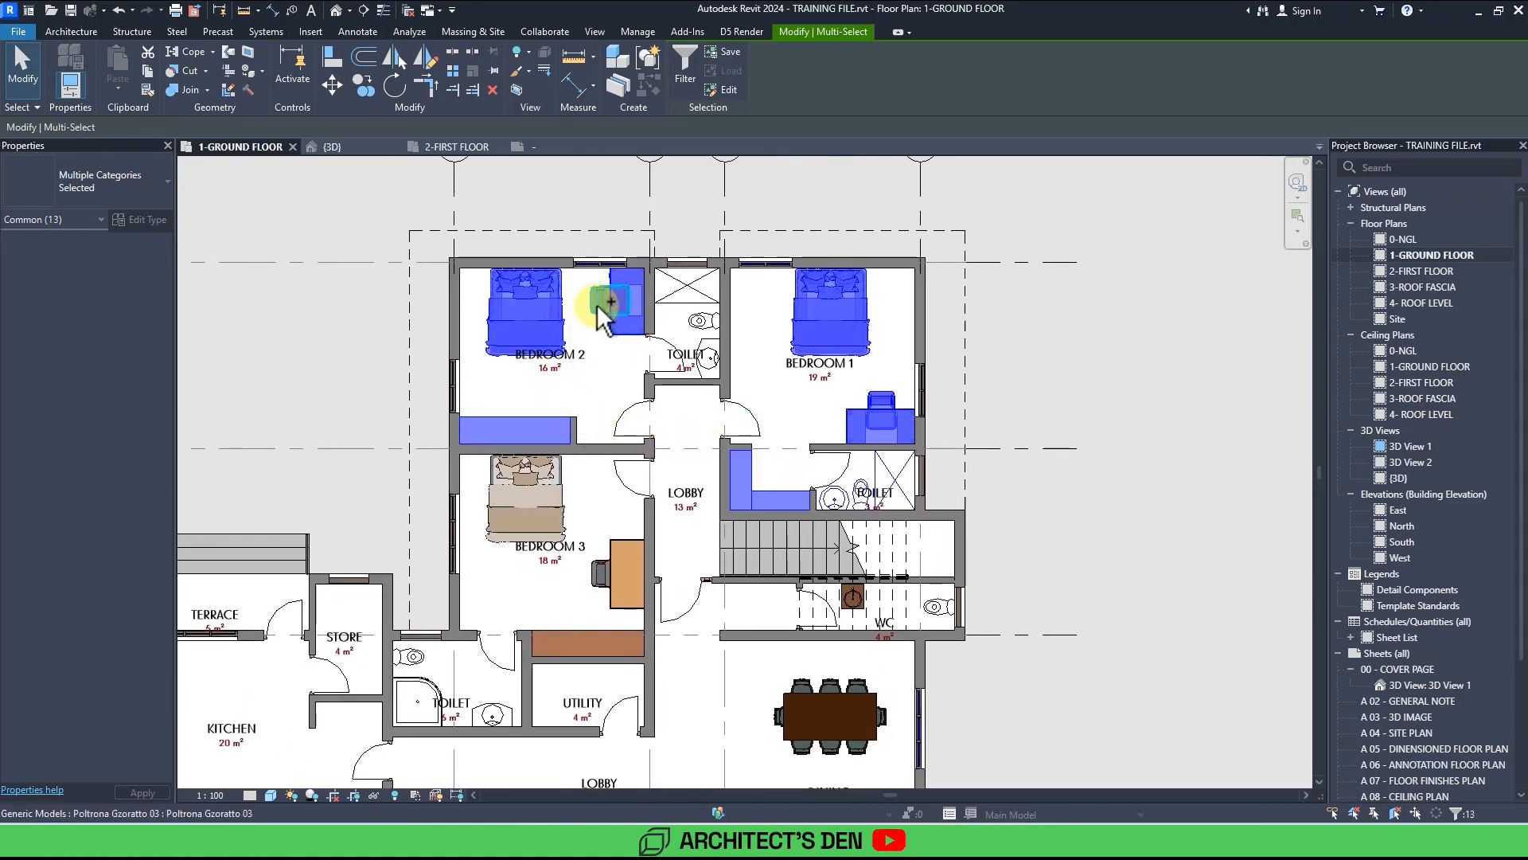
{"action": "scroll", "coordinate": [720, 347], "scroll_direction": "up", "scroll_amount": 5}
{"action": "left_click", "coordinate": [722, 351], "text": "ctrl"}
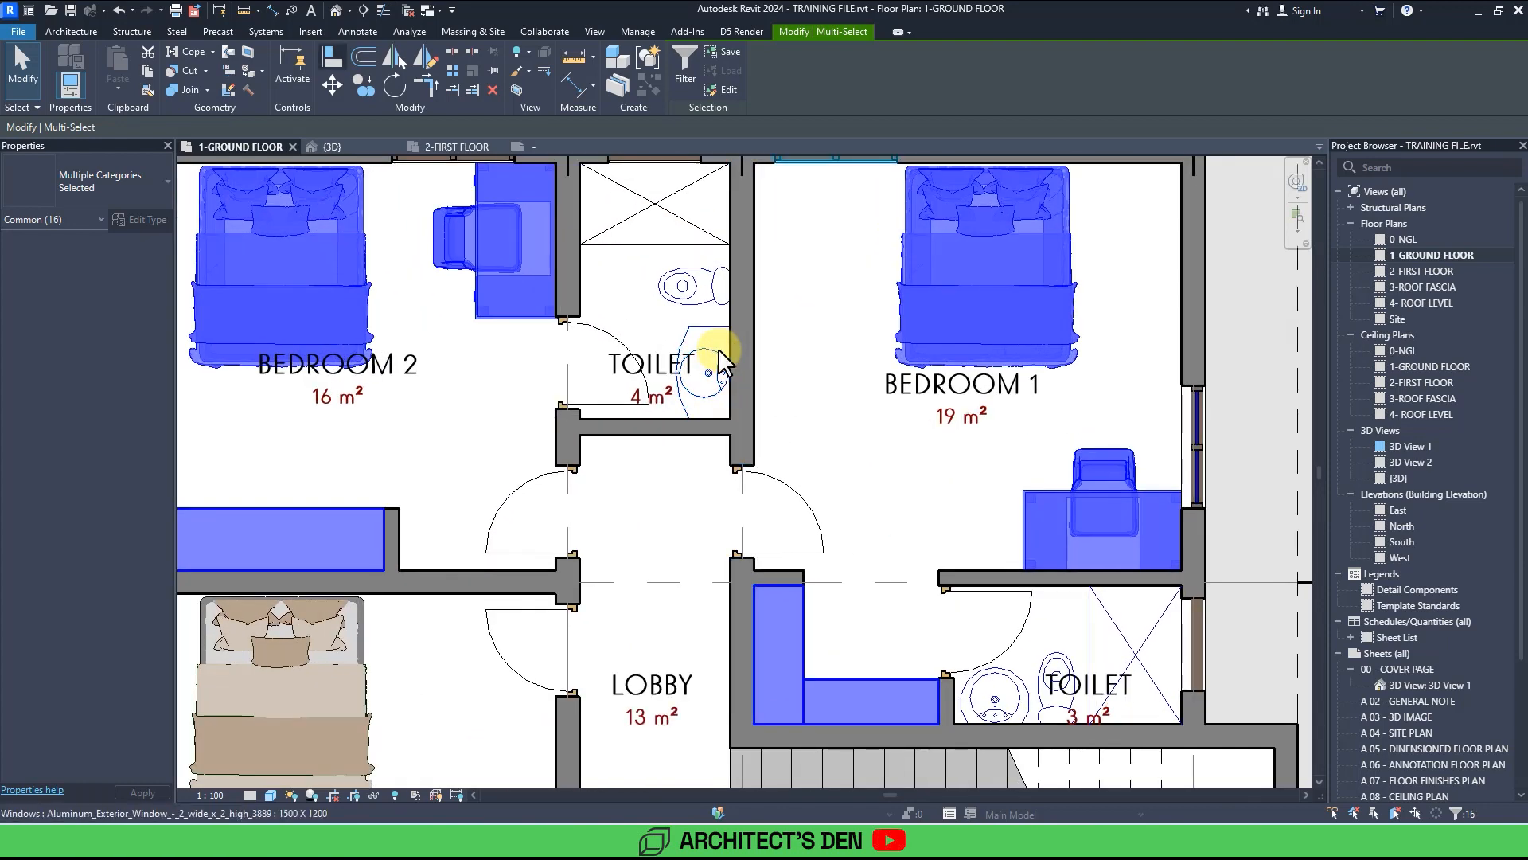
{"action": "left_click", "coordinate": [146, 72]}
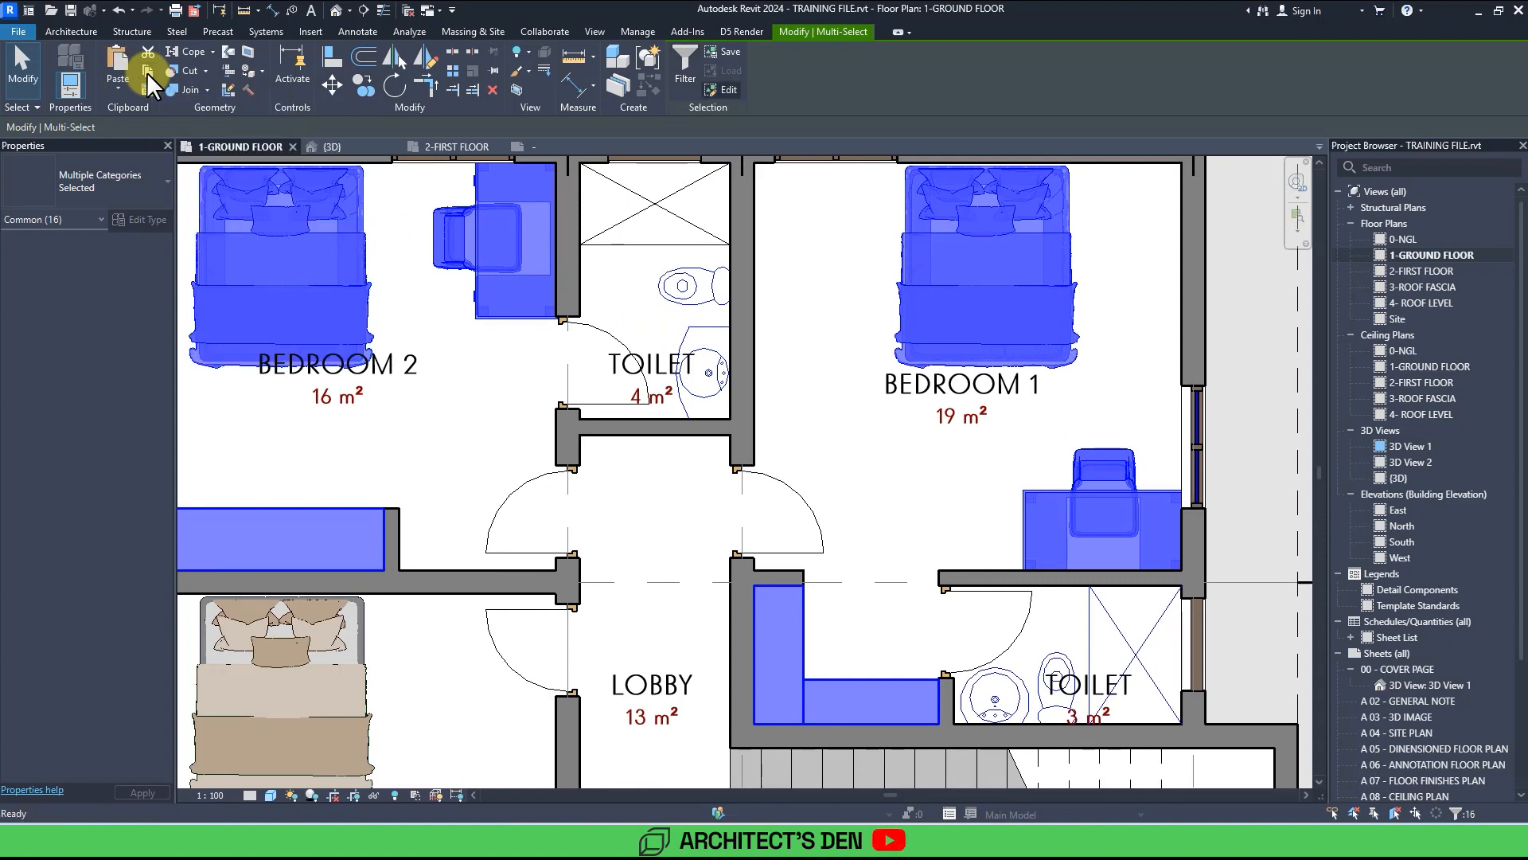
Paste the copied furniture into the first floor plan aligned to the current view.
{"action": "left_click", "coordinate": [449, 143]}
{"action": "mouse_move", "coordinate": [663, 308]}
{"action": "middle_mouse_down"}
{"action": "mouse_move", "coordinate": [822, 291]}
{"action": "mouse_move", "coordinate": [802, 331]}
{"action": "middle_mouse_up"}
{"action": "scroll", "coordinate": [799, 307], "scroll_direction": "up", "scroll_amount": 3}
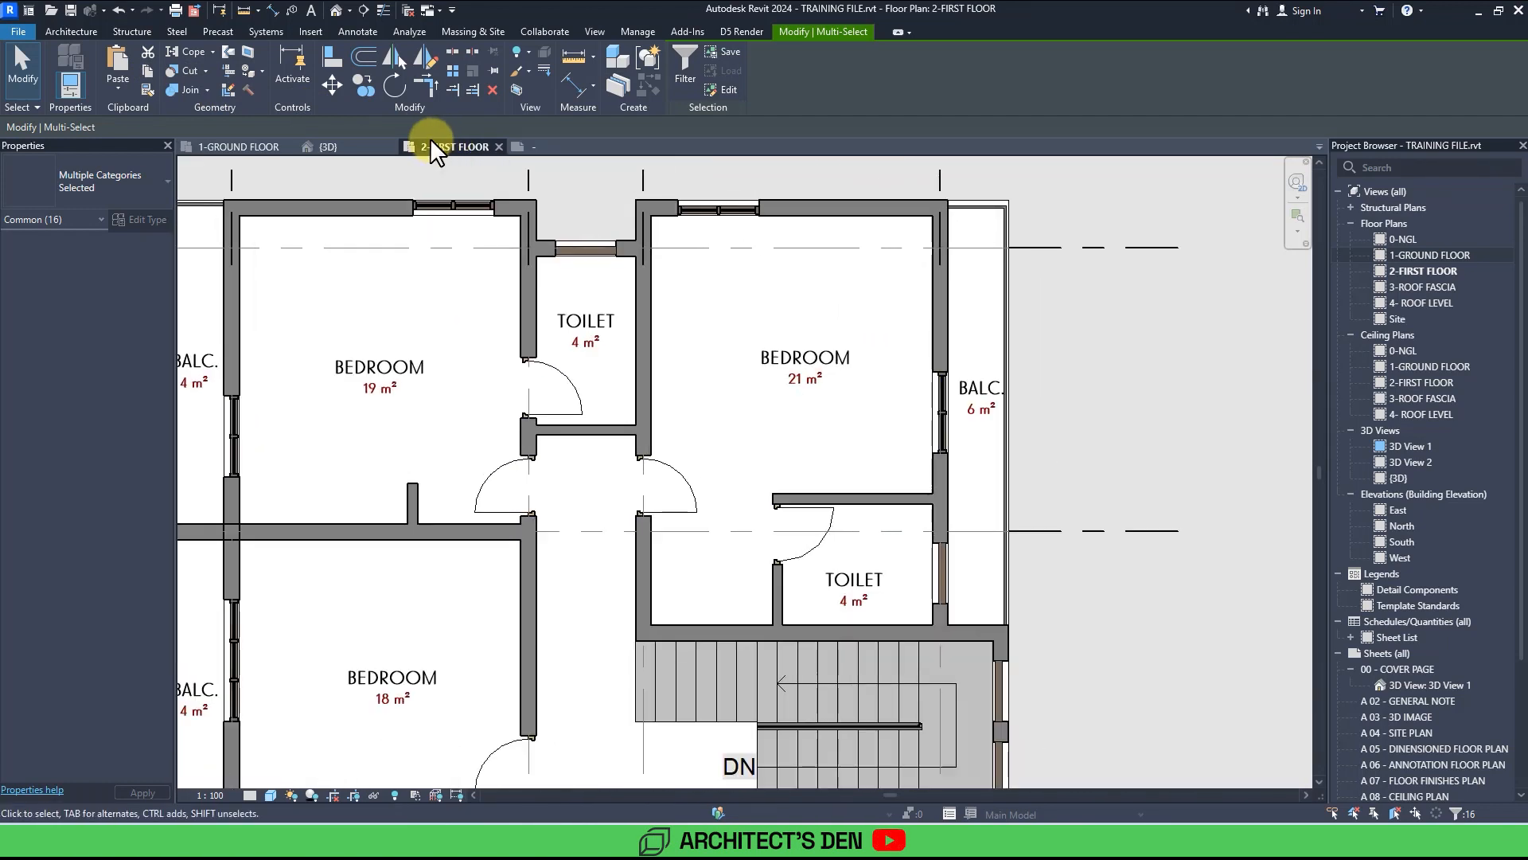
{"action": "left_click", "coordinate": [120, 87]}
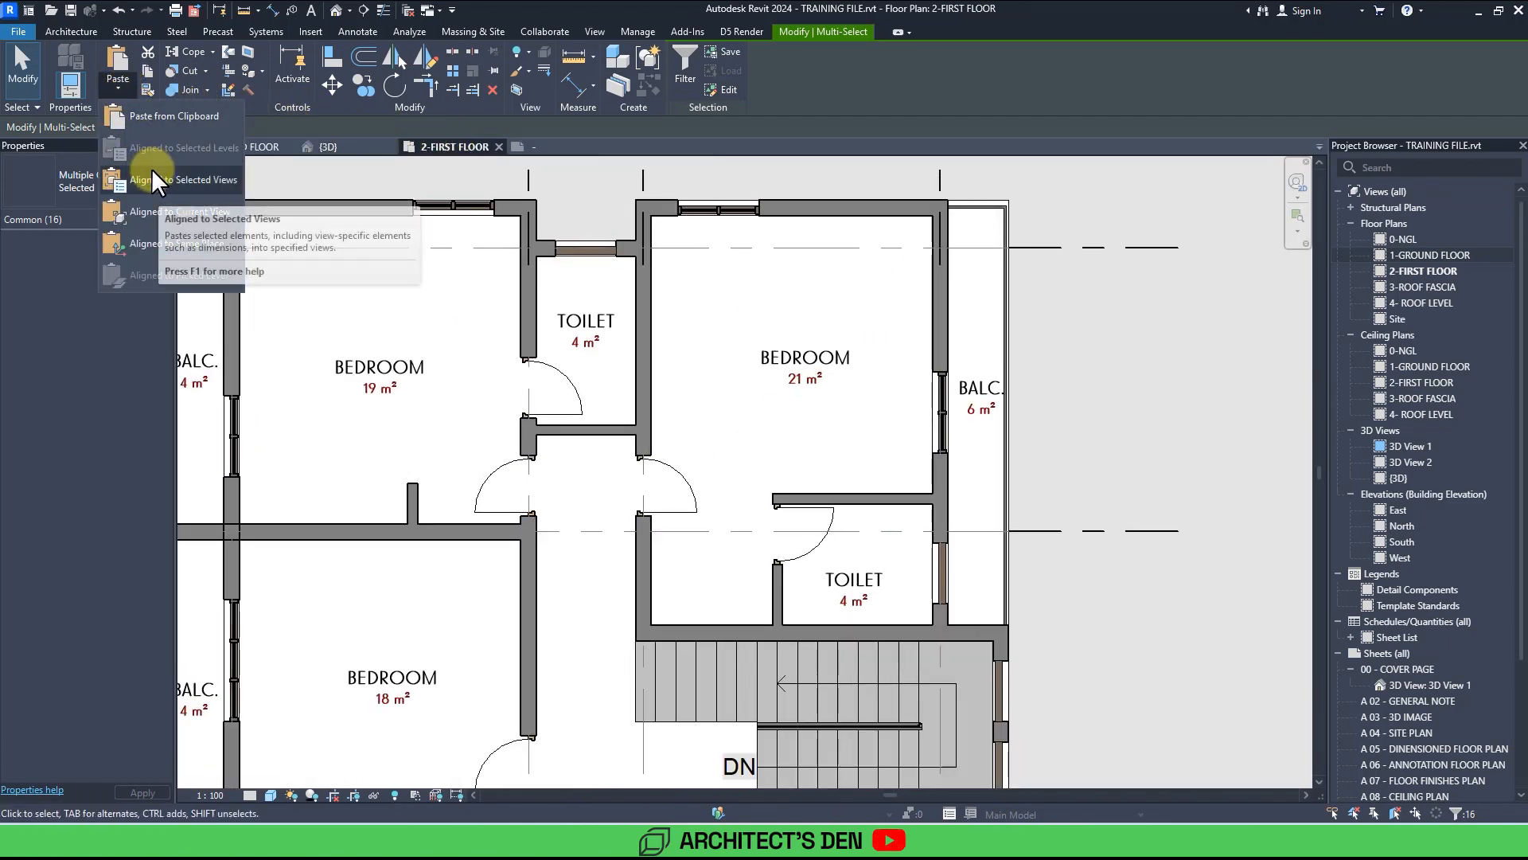
{"action": "left_click", "coordinate": [151, 211]}
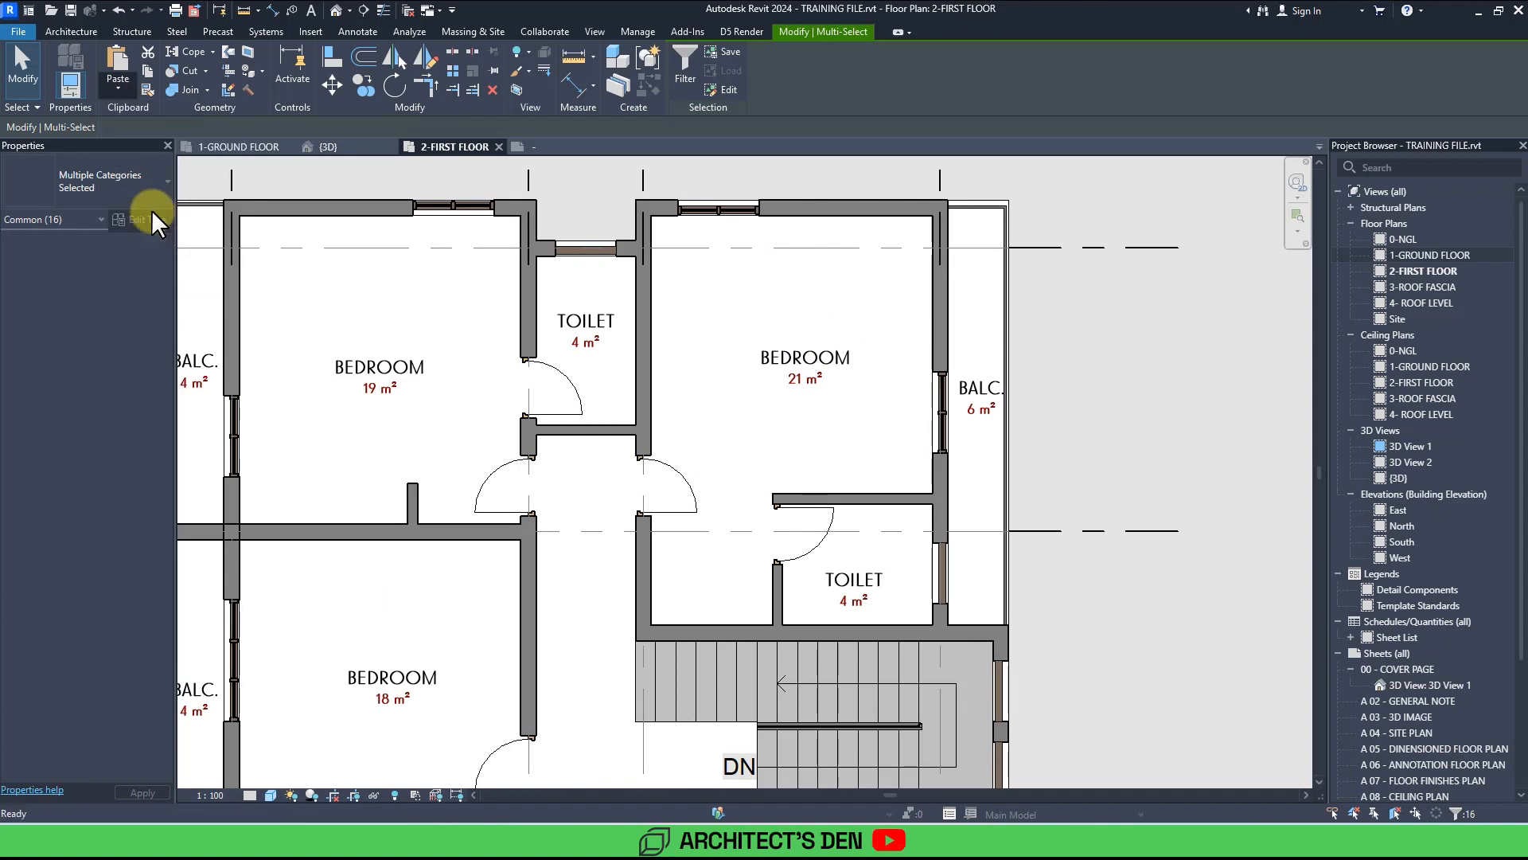
Move the bed in the 21 m² bedroom up towards the top wall.
{"action": "left_click", "coordinate": [731, 441]}
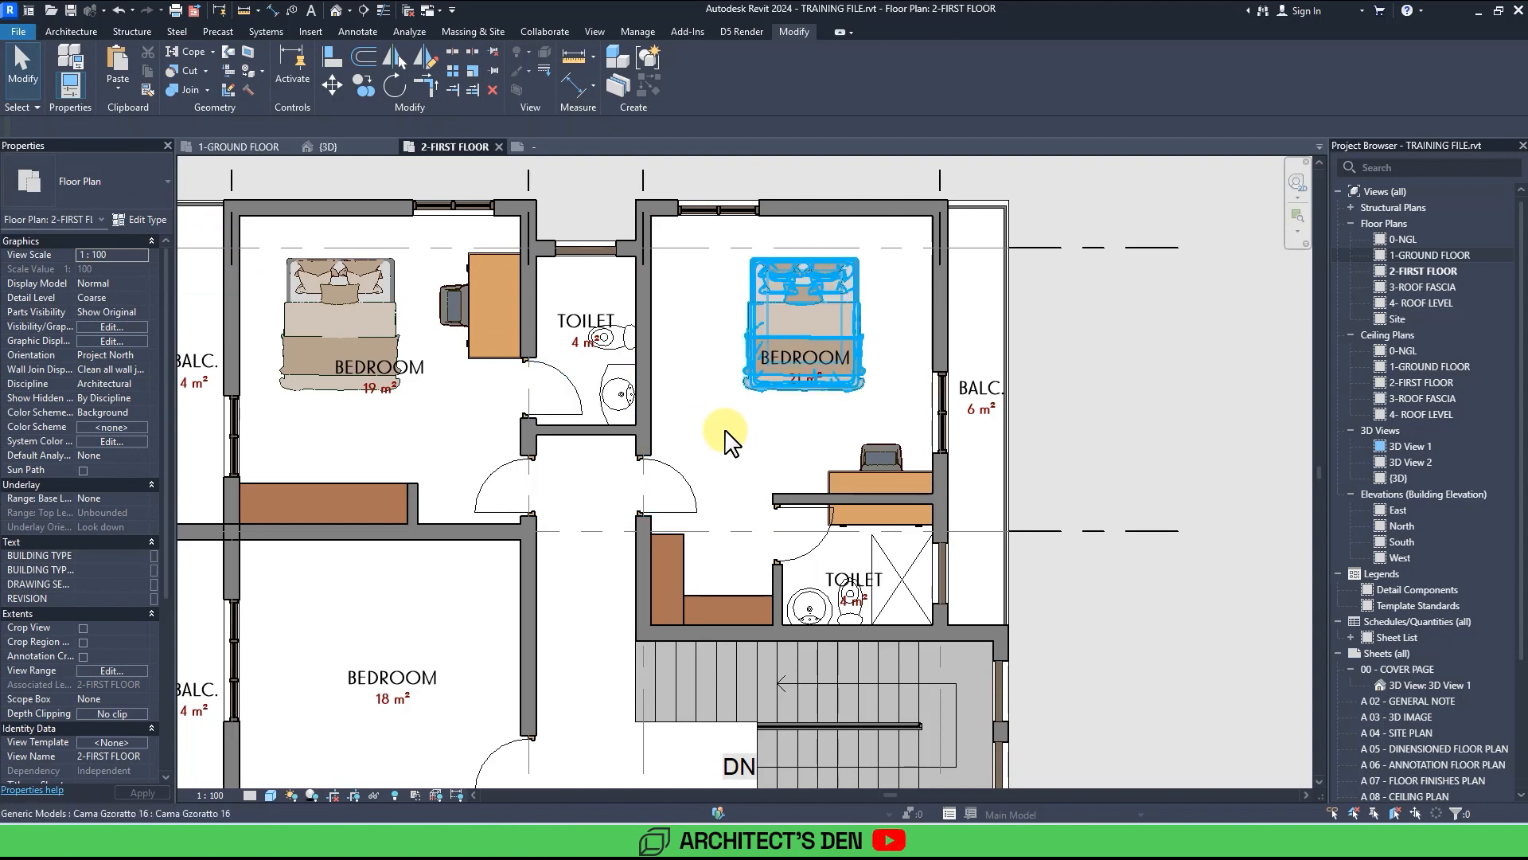
{"action": "middle_click_drag", "start_coordinate": [724, 431], "coordinate": [751, 470]}
{"action": "left_click", "coordinate": [808, 370]}
{"action": "scroll", "coordinate": [809, 370], "scroll_direction": "up", "scroll_amount": 2}
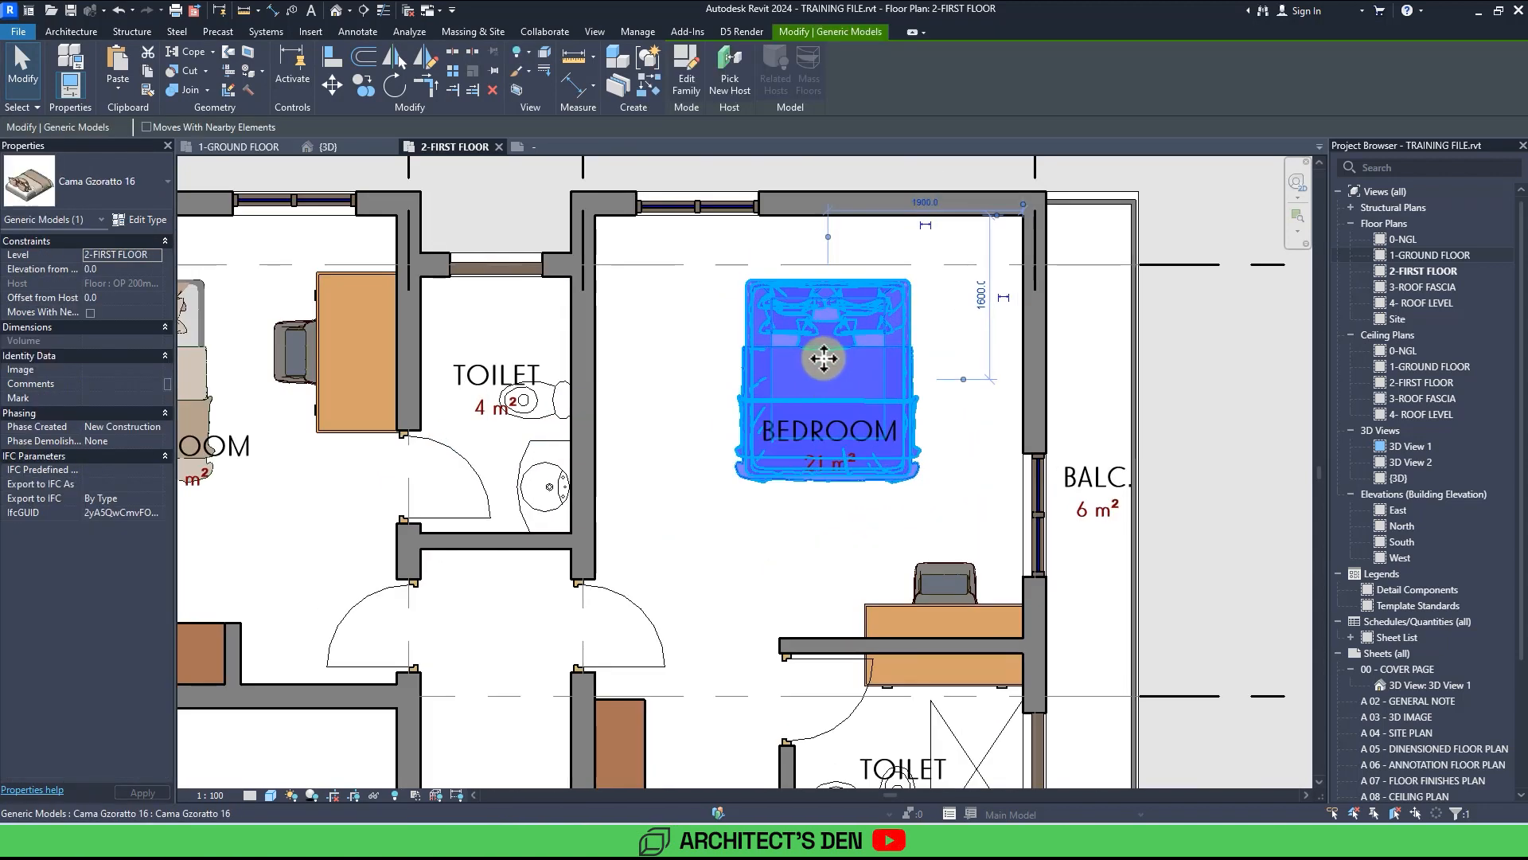
{"action": "left_click_drag", "start_coordinate": [823, 359], "coordinate": [849, 296]}
Move the desk and chair in the 21 m² bedroom up beside the balcony wall.
{"action": "middle_click_drag", "start_coordinate": [869, 491], "coordinate": [847, 386]}
{"action": "left_click", "coordinate": [849, 491]}
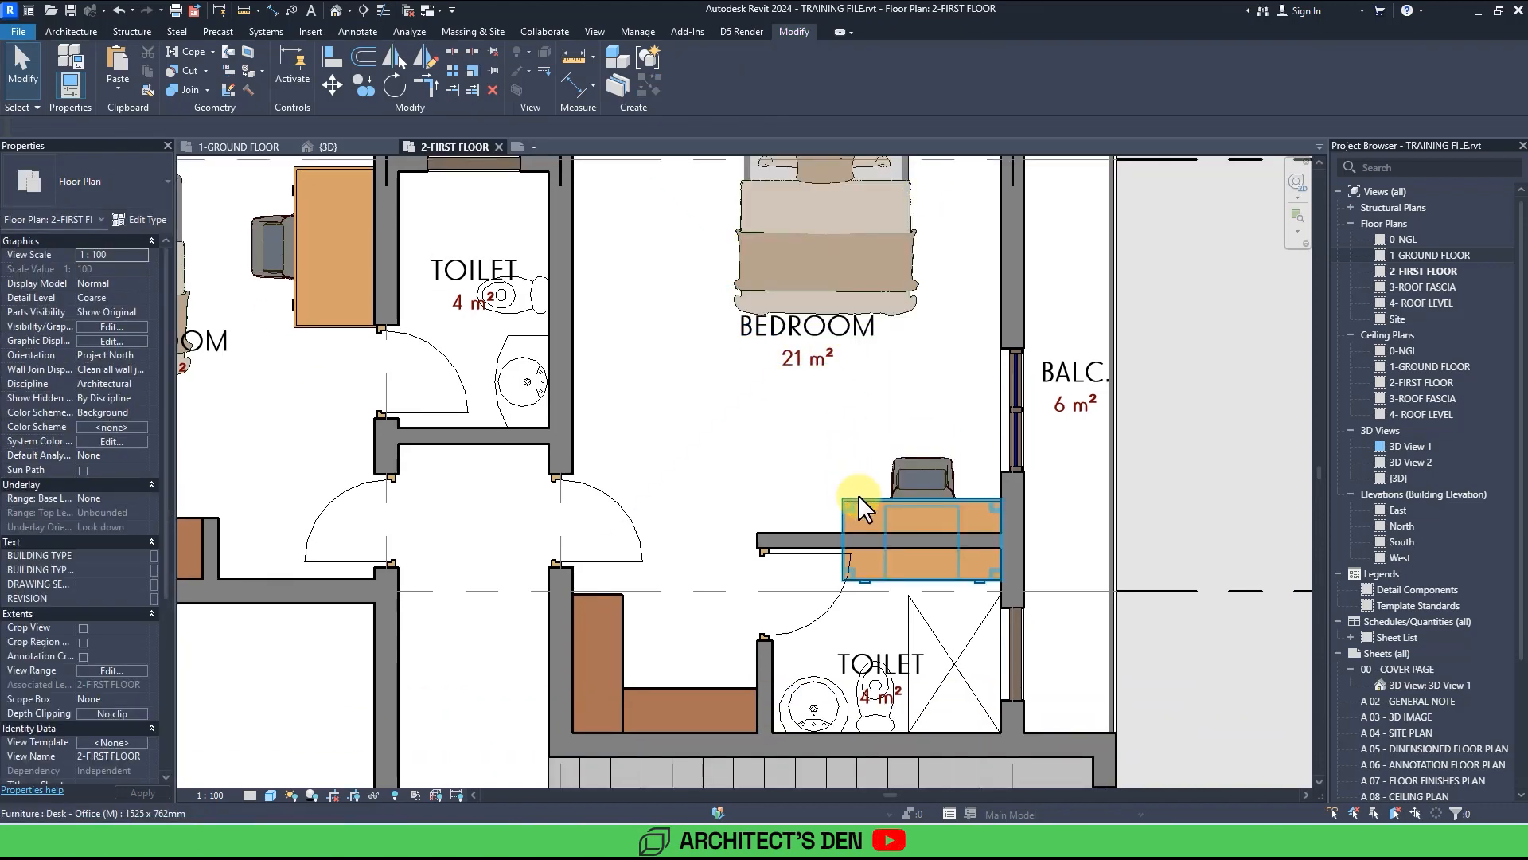
{"action": "left_click", "coordinate": [909, 471], "text": "ctrl"}
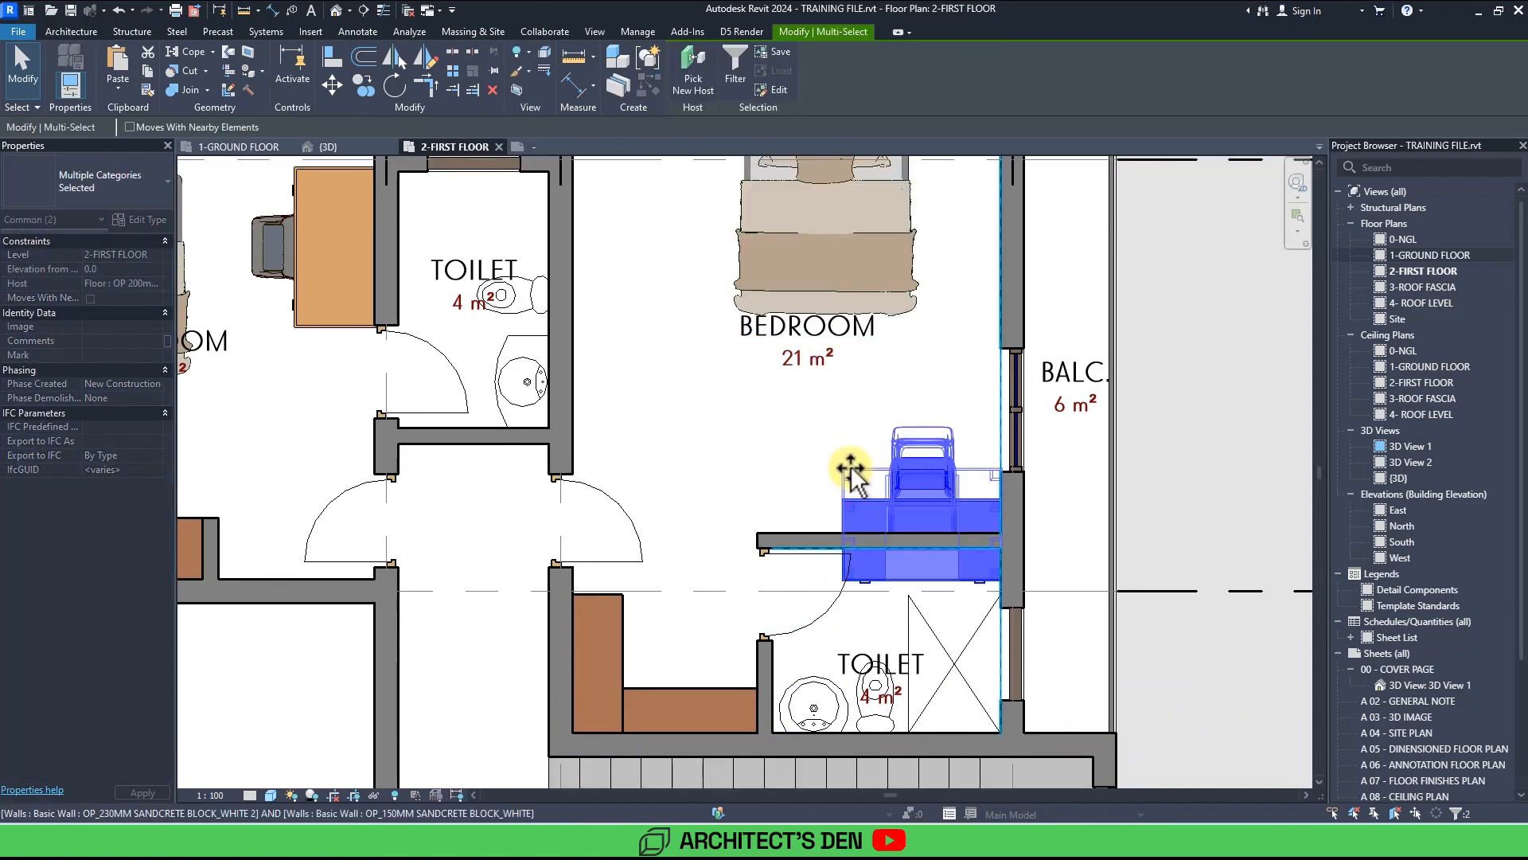
{"action": "scroll", "coordinate": [852, 462], "scroll_direction": "down", "scroll_amount": 3}
{"action": "scroll", "coordinate": [852, 459], "scroll_direction": "up", "scroll_amount": 4}
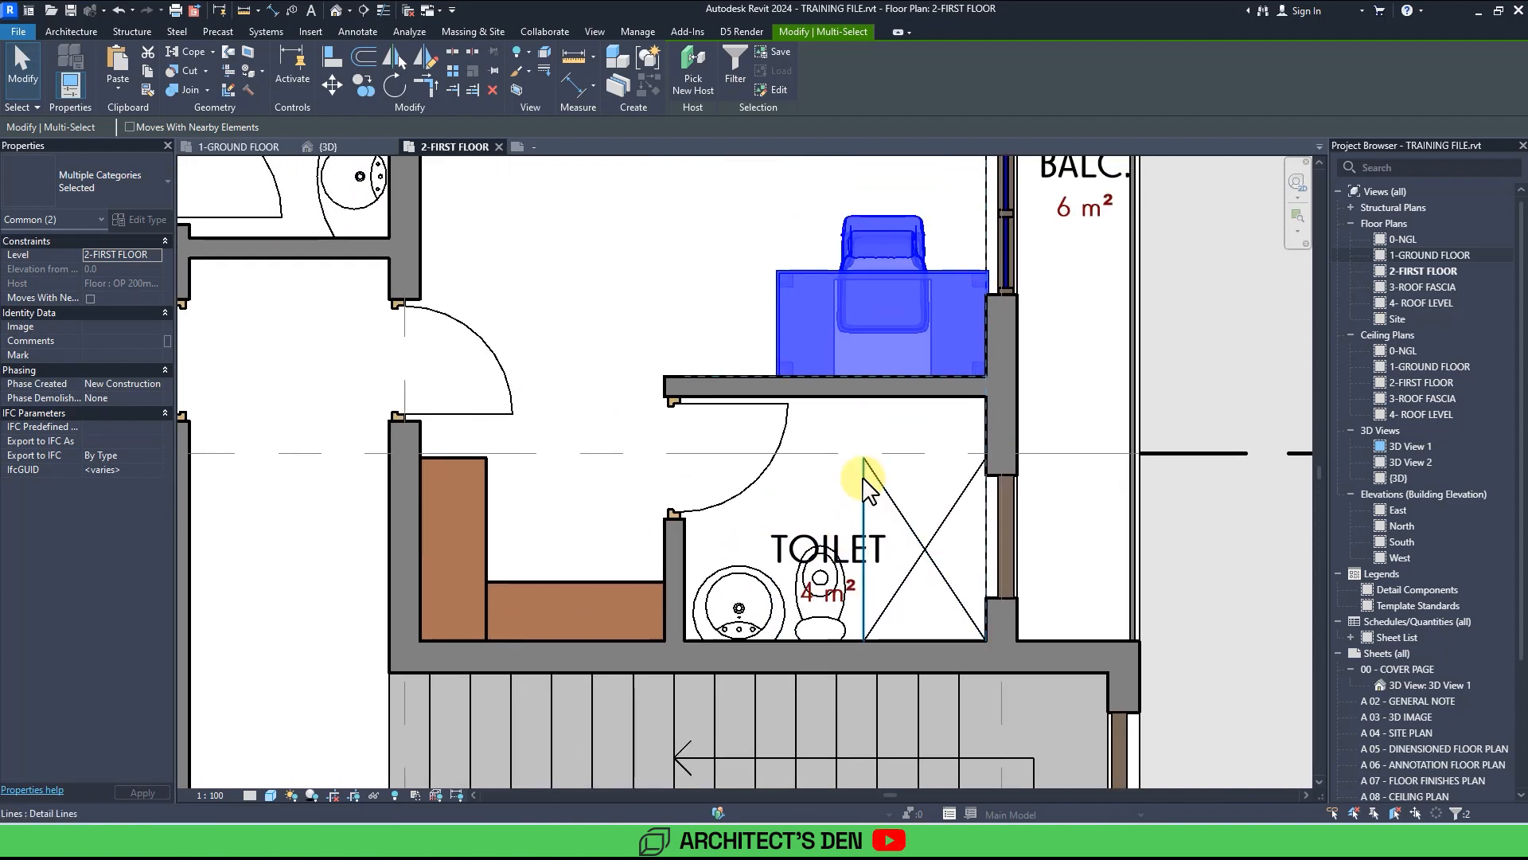
Adjust the shower's diagonal detail lines in the 4 m² toilet below the 21 m² bedroom to fit its walls.
{"action": "left_click", "coordinate": [865, 478]}
{"action": "left_click_drag", "start_coordinate": [864, 460], "coordinate": [861, 404]}
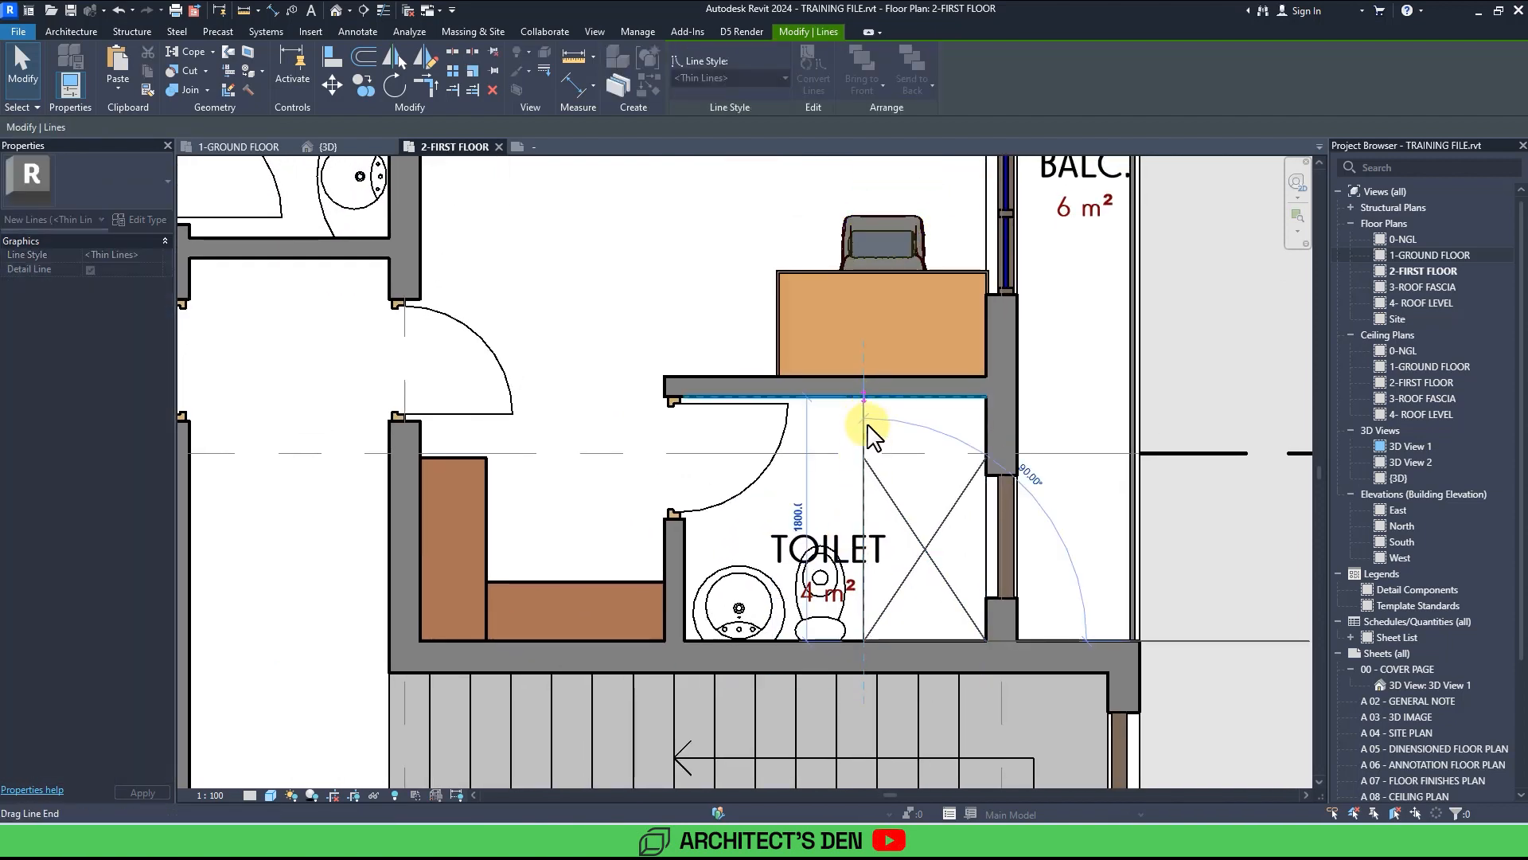
{"action": "left_click", "coordinate": [877, 476]}
{"action": "left_click_drag", "start_coordinate": [865, 459], "coordinate": [864, 397]}
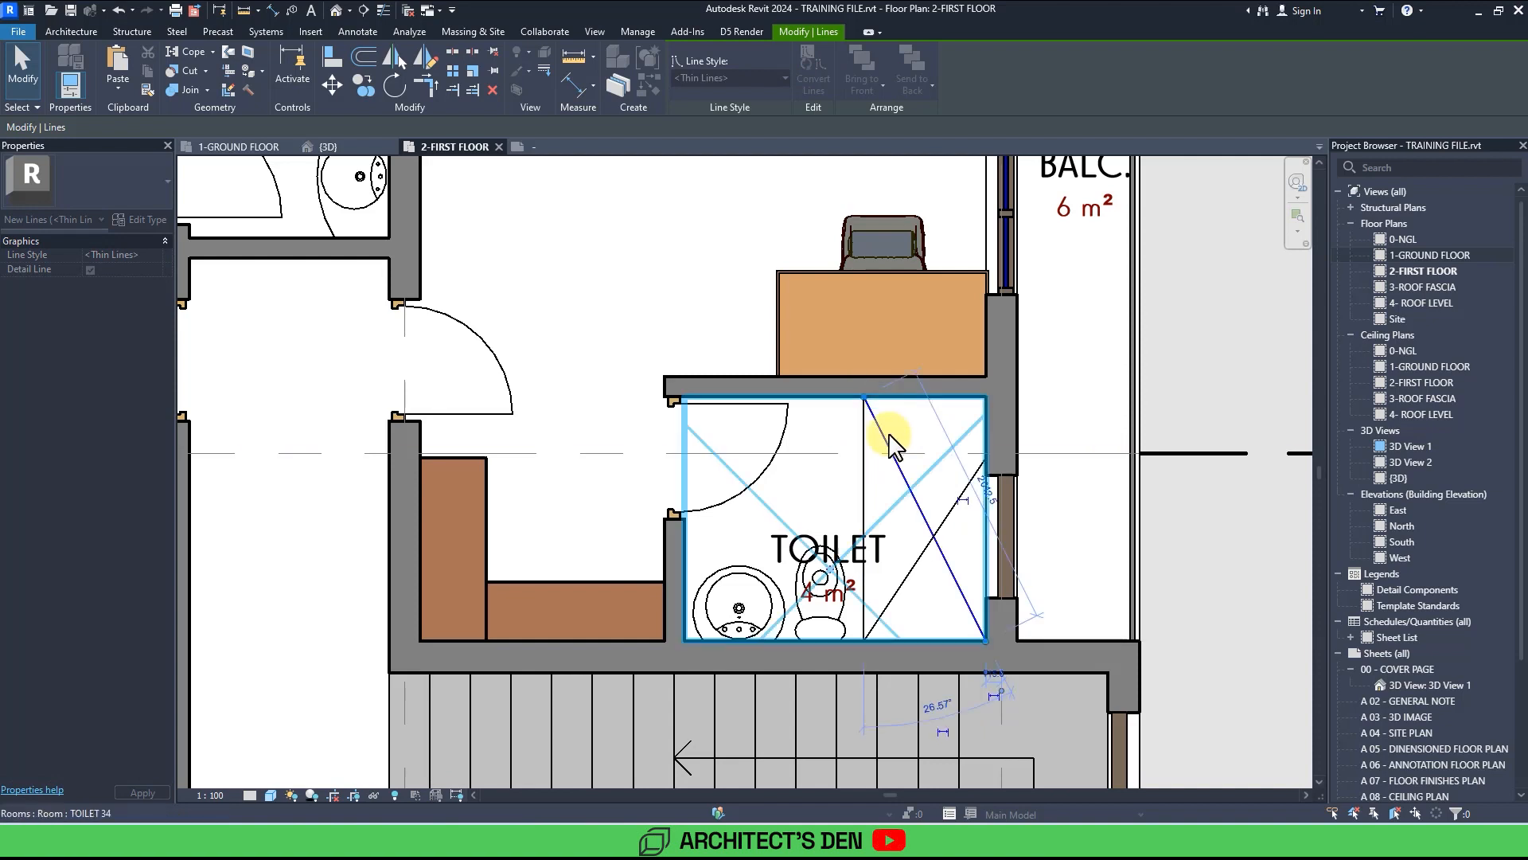
{"action": "left_click", "coordinate": [964, 490]}
{"action": "left_click_drag", "start_coordinate": [985, 465], "coordinate": [977, 400]}
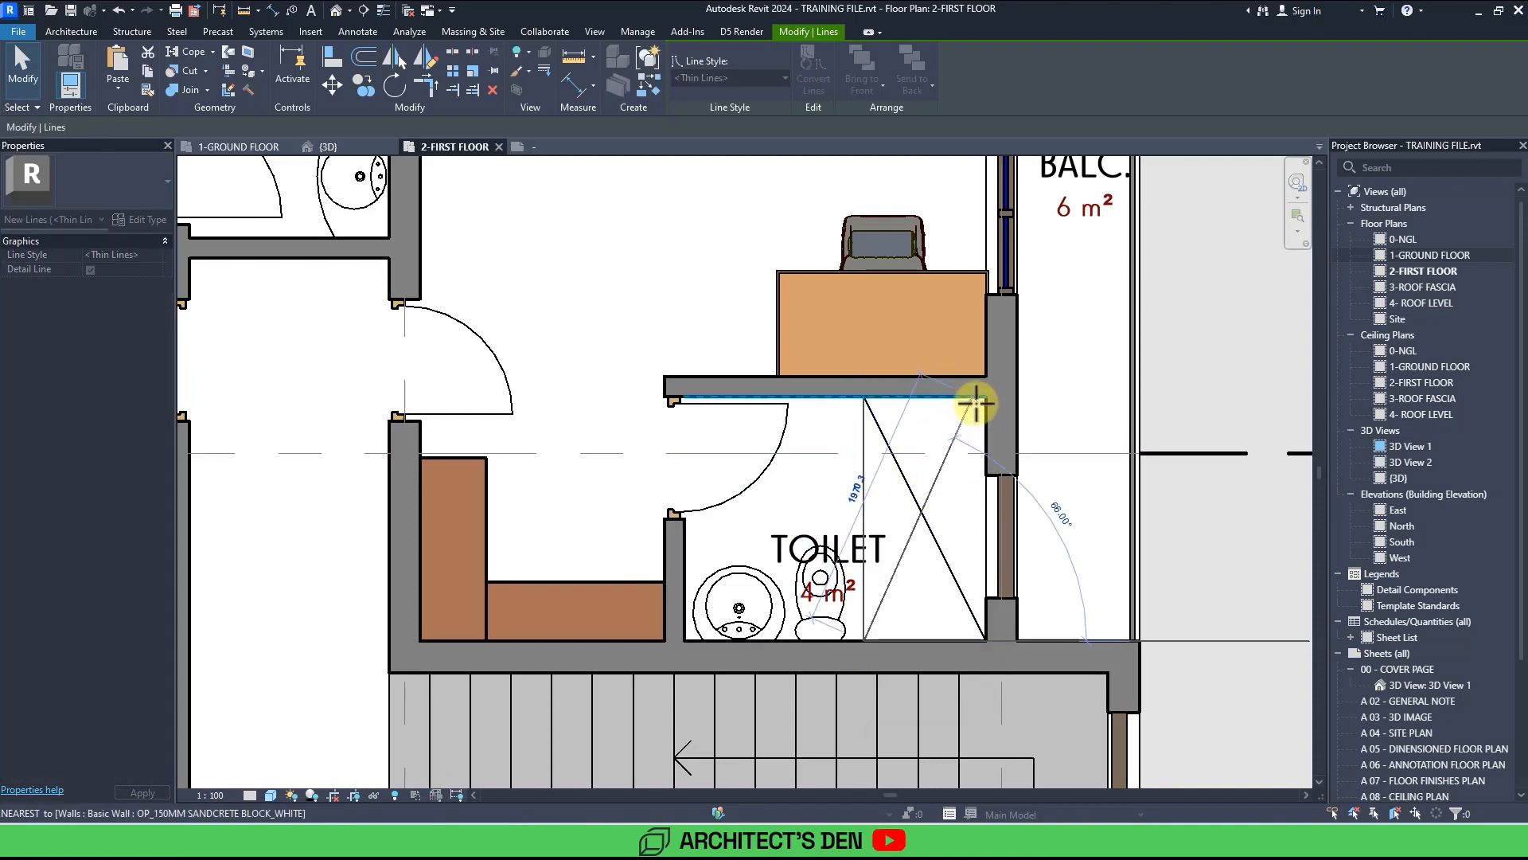
{"action": "key", "text": "Escape"}
Move the bed in the 19 m² bedroom up against the top wall.
{"action": "scroll", "coordinate": [977, 400], "scroll_direction": "down", "scroll_amount": 3}
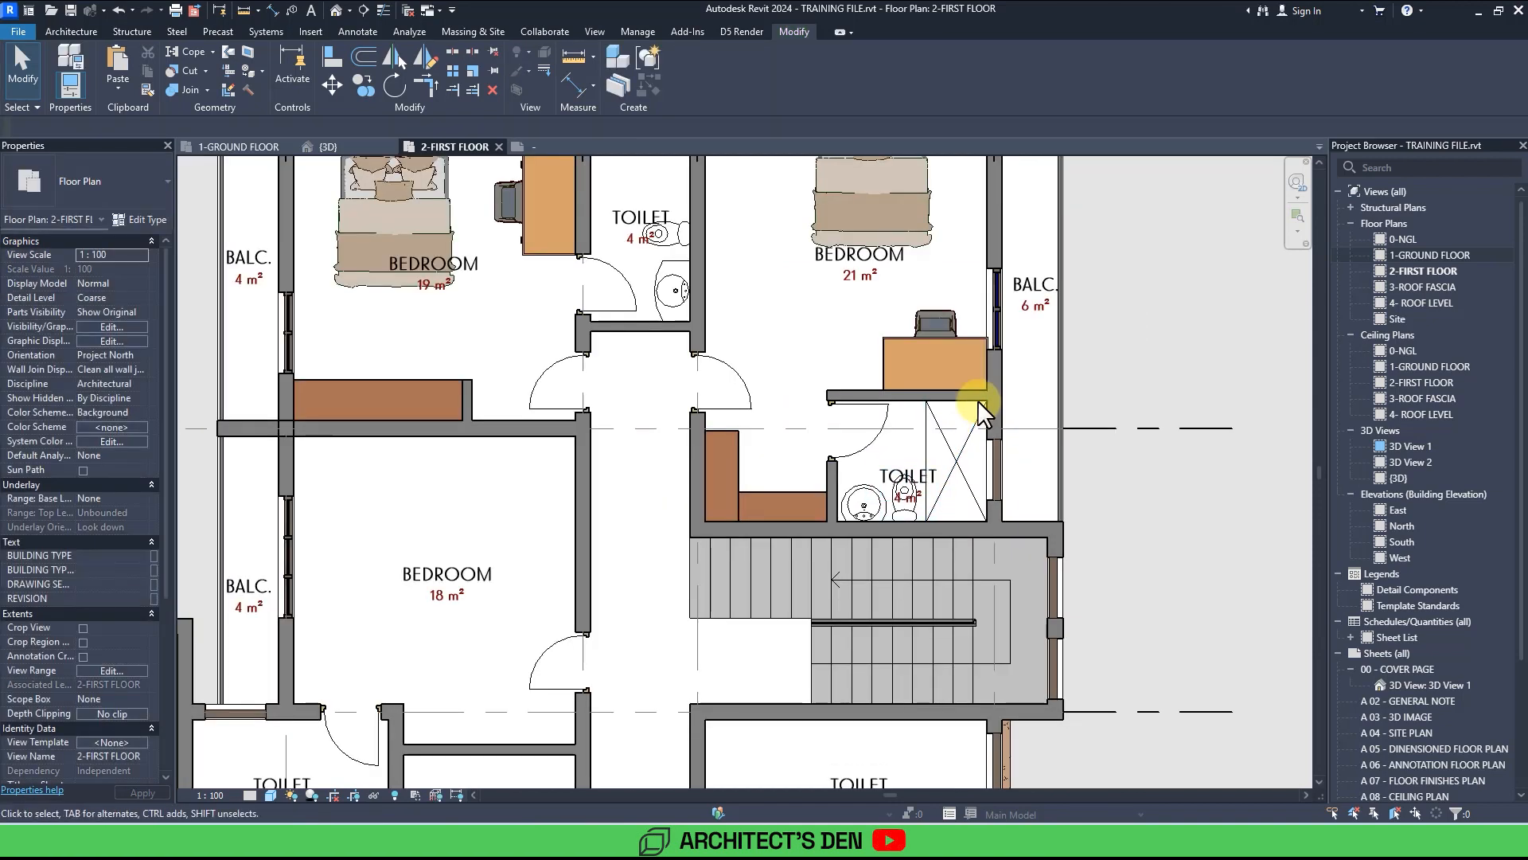
{"action": "middle_click_drag", "start_coordinate": [977, 399], "coordinate": [1254, 629]}
{"action": "scroll", "coordinate": [963, 399], "scroll_direction": "up", "scroll_amount": 2}
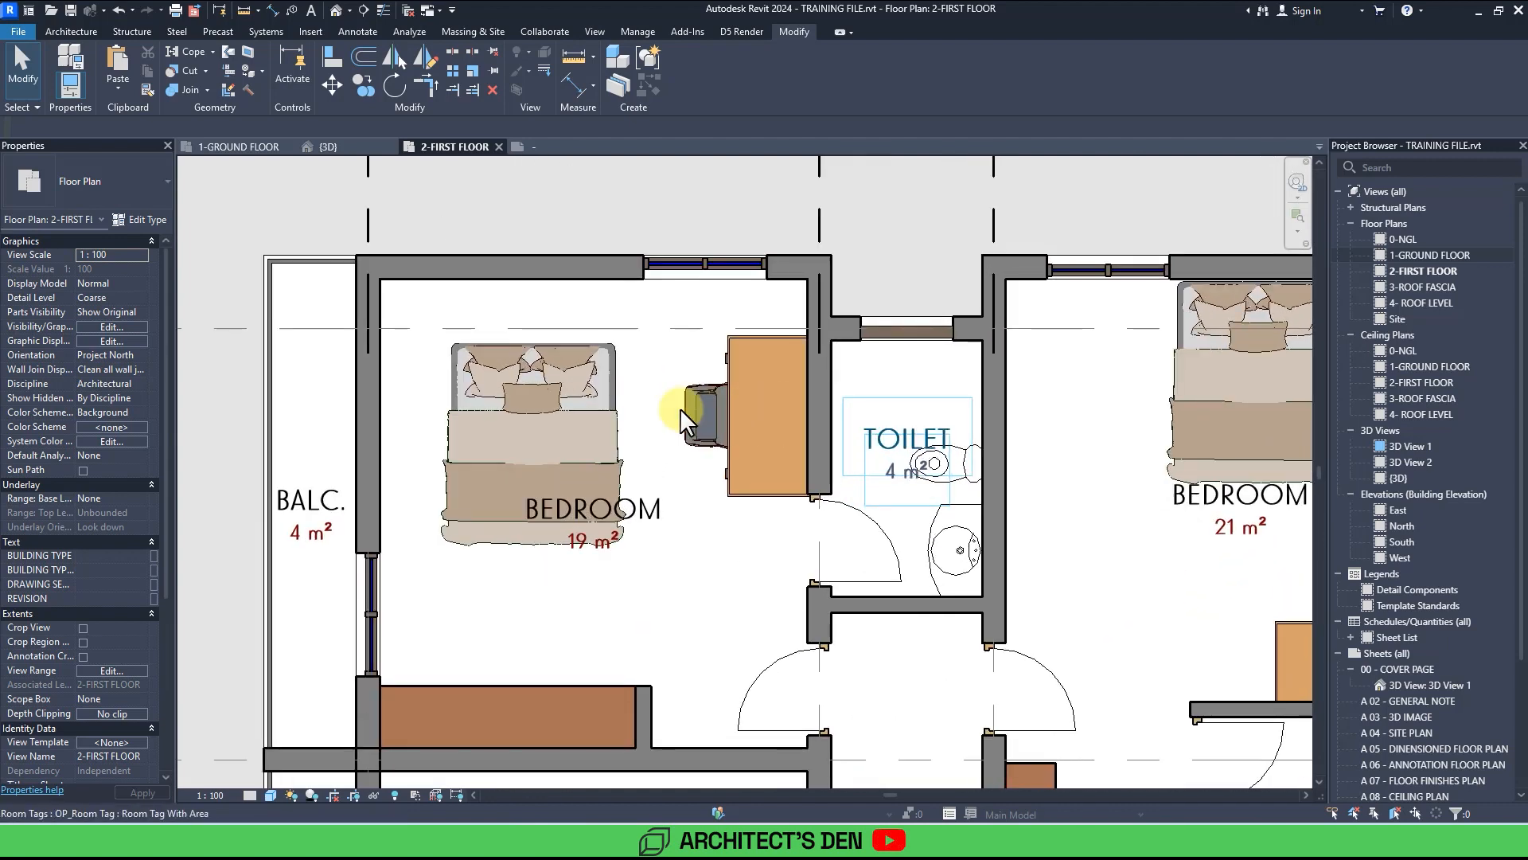
{"action": "left_click", "coordinate": [571, 409]}
{"action": "left_click_drag", "start_coordinate": [524, 369], "coordinate": [529, 331]}
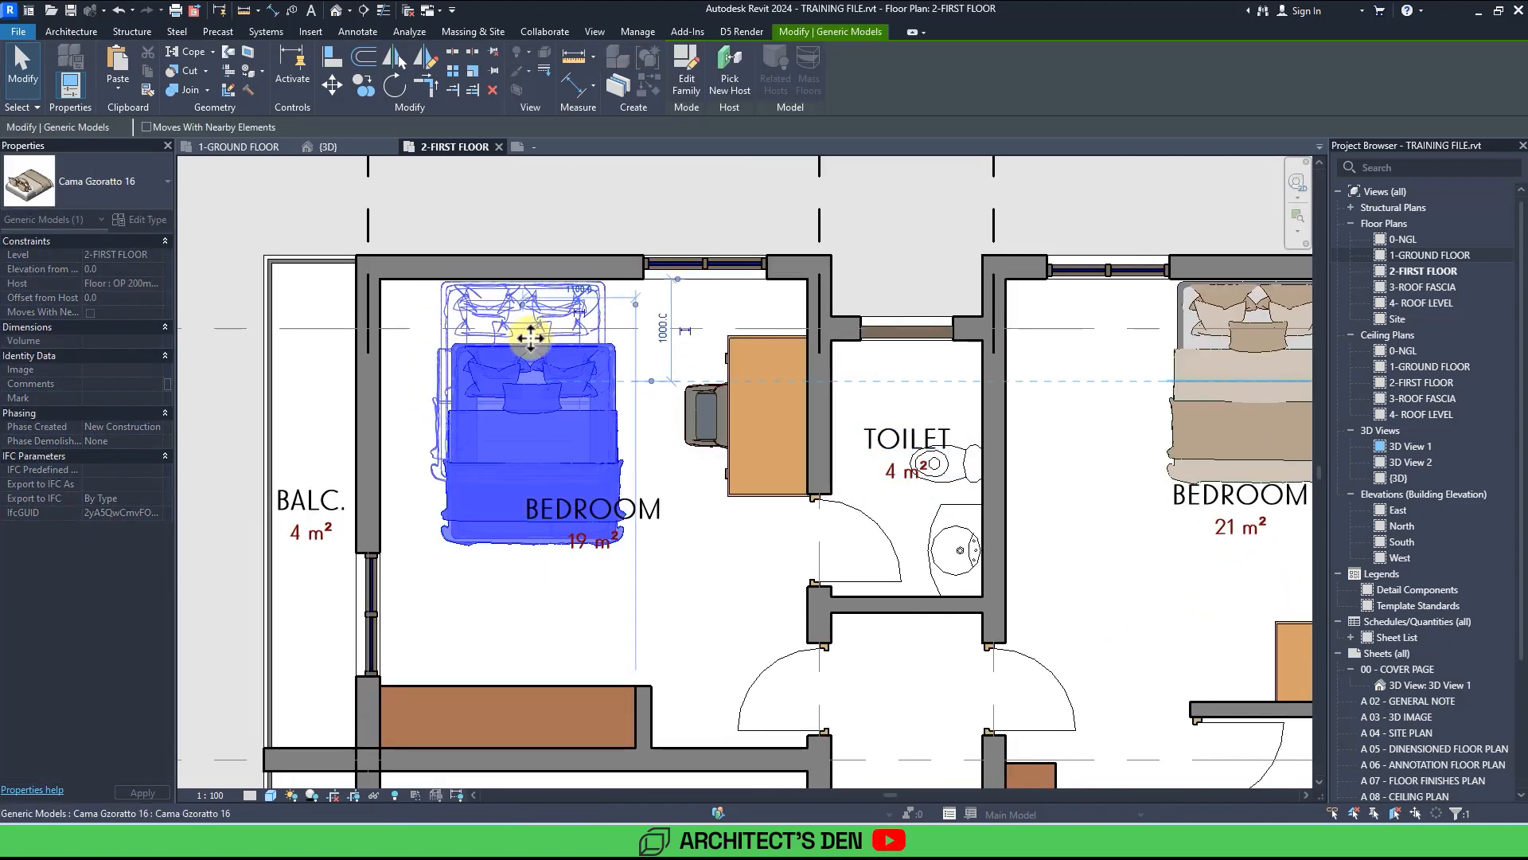
Move the desk and chair in the 19 m² bedroom up towards the top wall.
{"action": "left_click", "coordinate": [771, 334]}
{"action": "left_click", "coordinate": [713, 410], "text": "ctrl"}
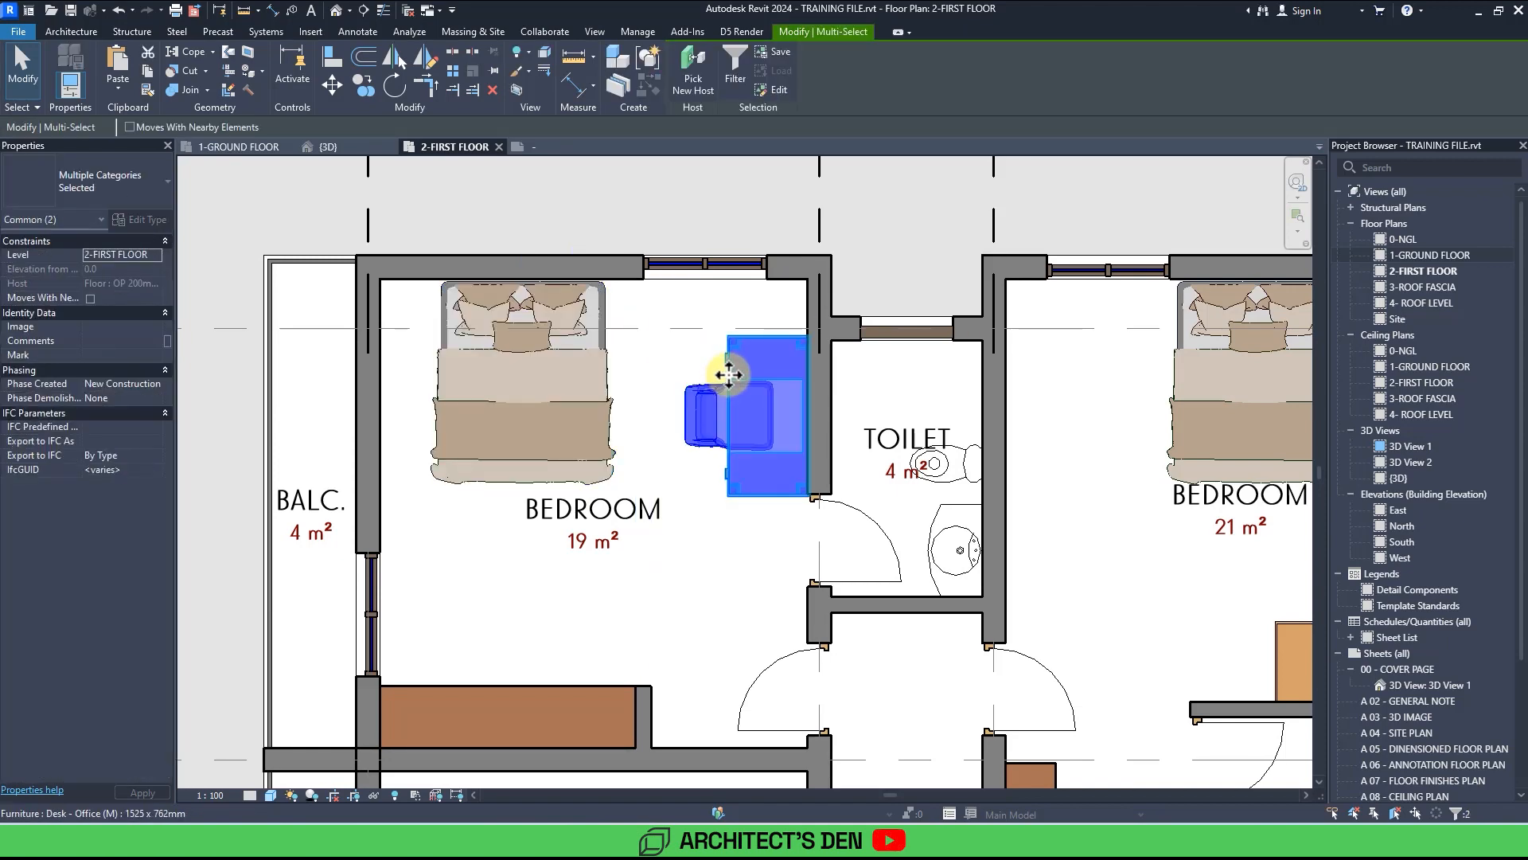
{"action": "left_click_drag", "start_coordinate": [724, 351], "coordinate": [757, 355]}
{"action": "middle_click_drag", "start_coordinate": [732, 331], "coordinate": [764, 241]}
{"action": "left_click", "coordinate": [729, 344]}
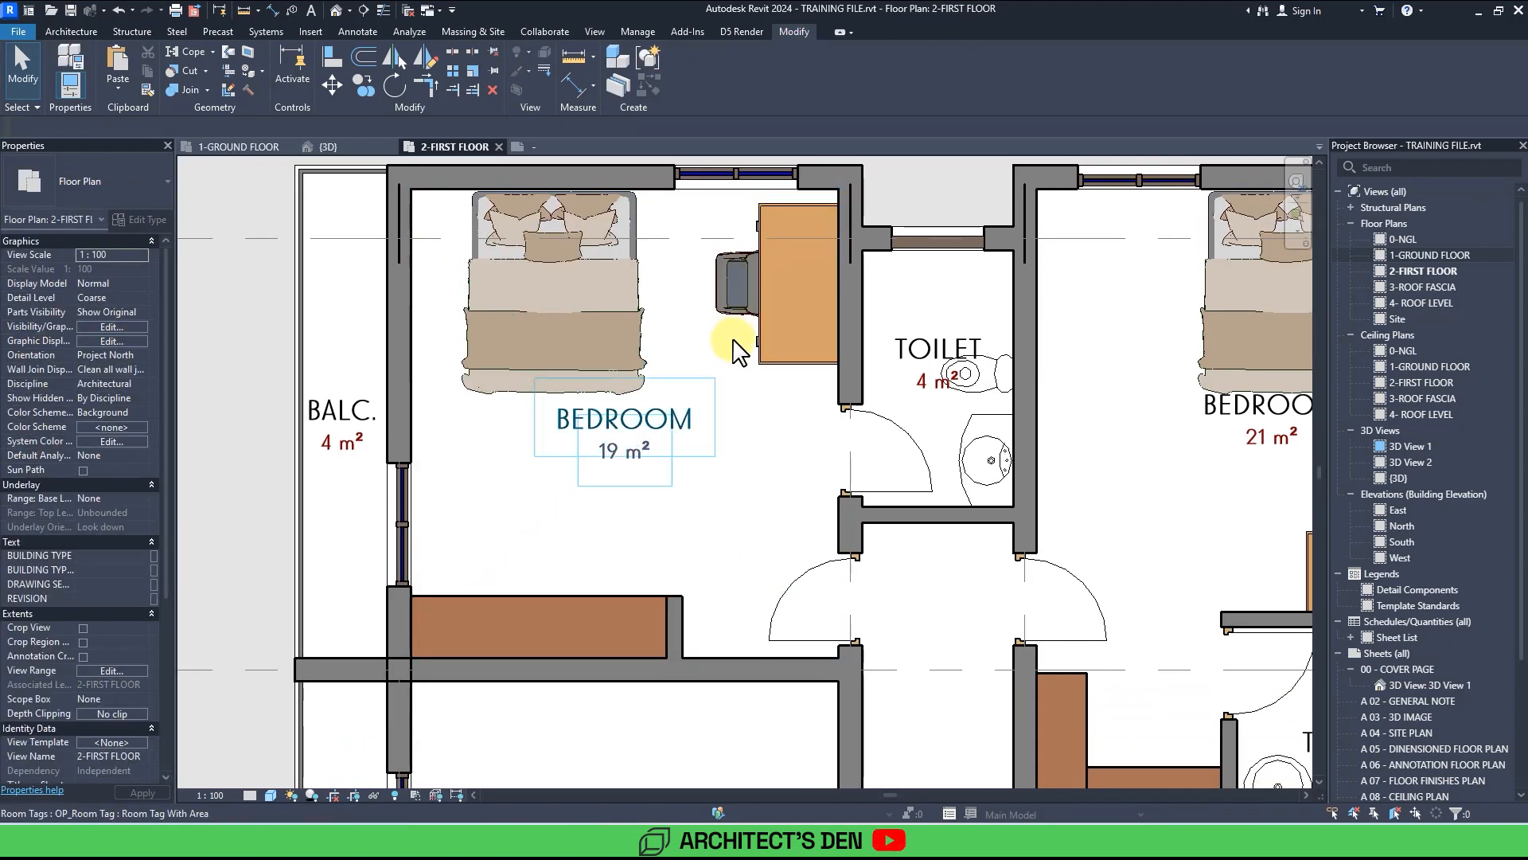
{"action": "scroll", "coordinate": [733, 343], "scroll_direction": "down", "scroll_amount": 4}
{"action": "middle_click_drag", "start_coordinate": [868, 362], "coordinate": [714, 401]}
{"action": "scroll", "coordinate": [730, 408], "scroll_direction": "up", "scroll_amount": 3}
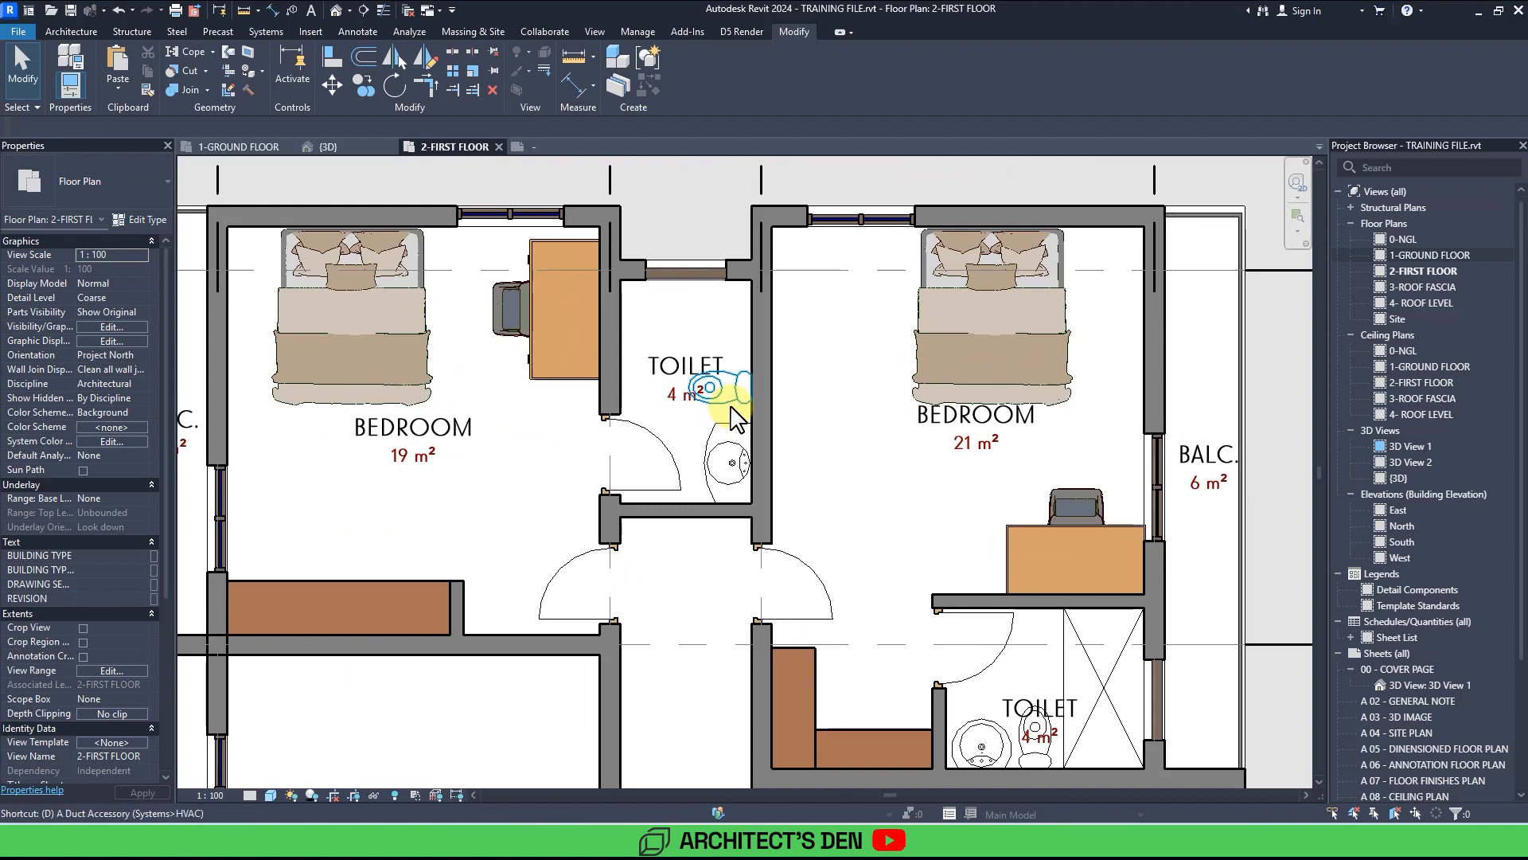
Draw detail lines marking the shower area in the 4 m² toilet beside the 19 m² bedroom.
{"action": "key", "text": "d"}
{"action": "key", "text": "l"}
{"action": "scroll", "coordinate": [677, 374], "scroll_direction": "up", "scroll_amount": 2}
{"action": "left_click", "coordinate": [597, 347]}
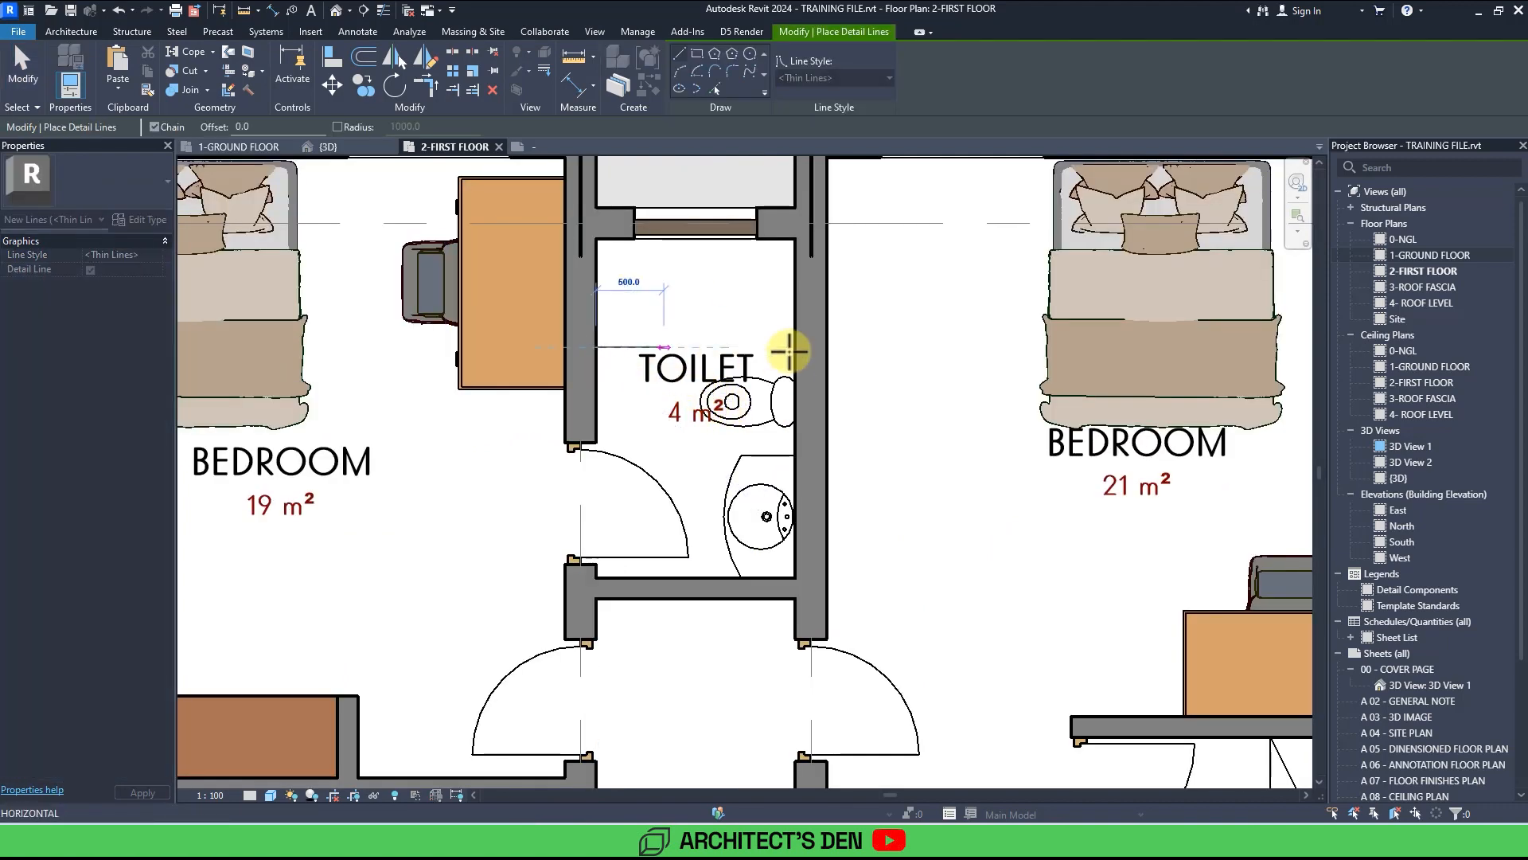
{"action": "left_click", "coordinate": [788, 348]}
{"action": "left_click", "coordinate": [597, 245]}
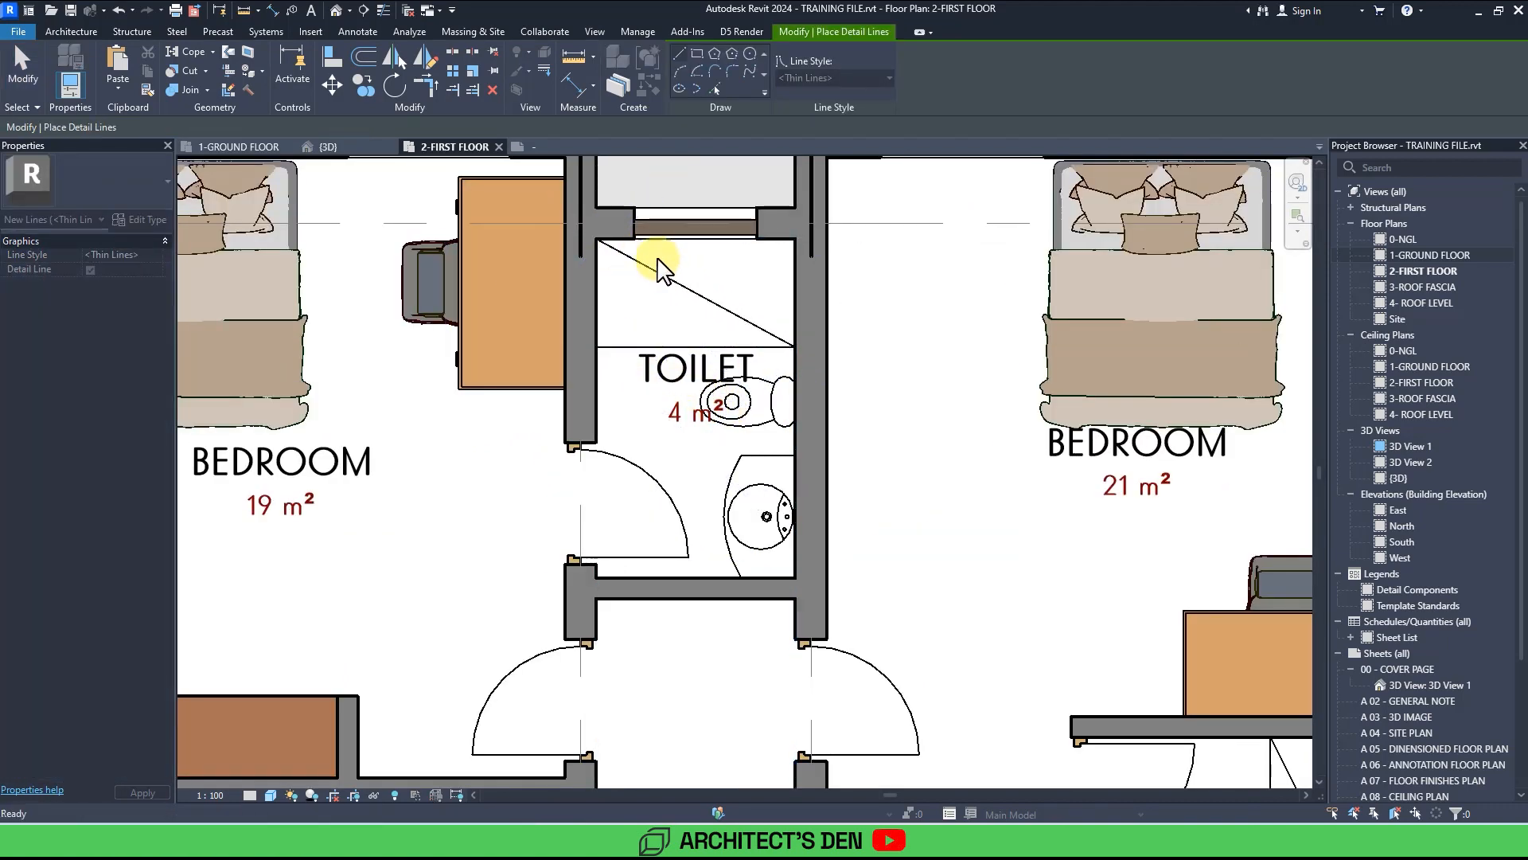
{"action": "scroll", "coordinate": [701, 271], "scroll_direction": "down", "scroll_amount": 3}
{"action": "left_click", "coordinate": [754, 278]}
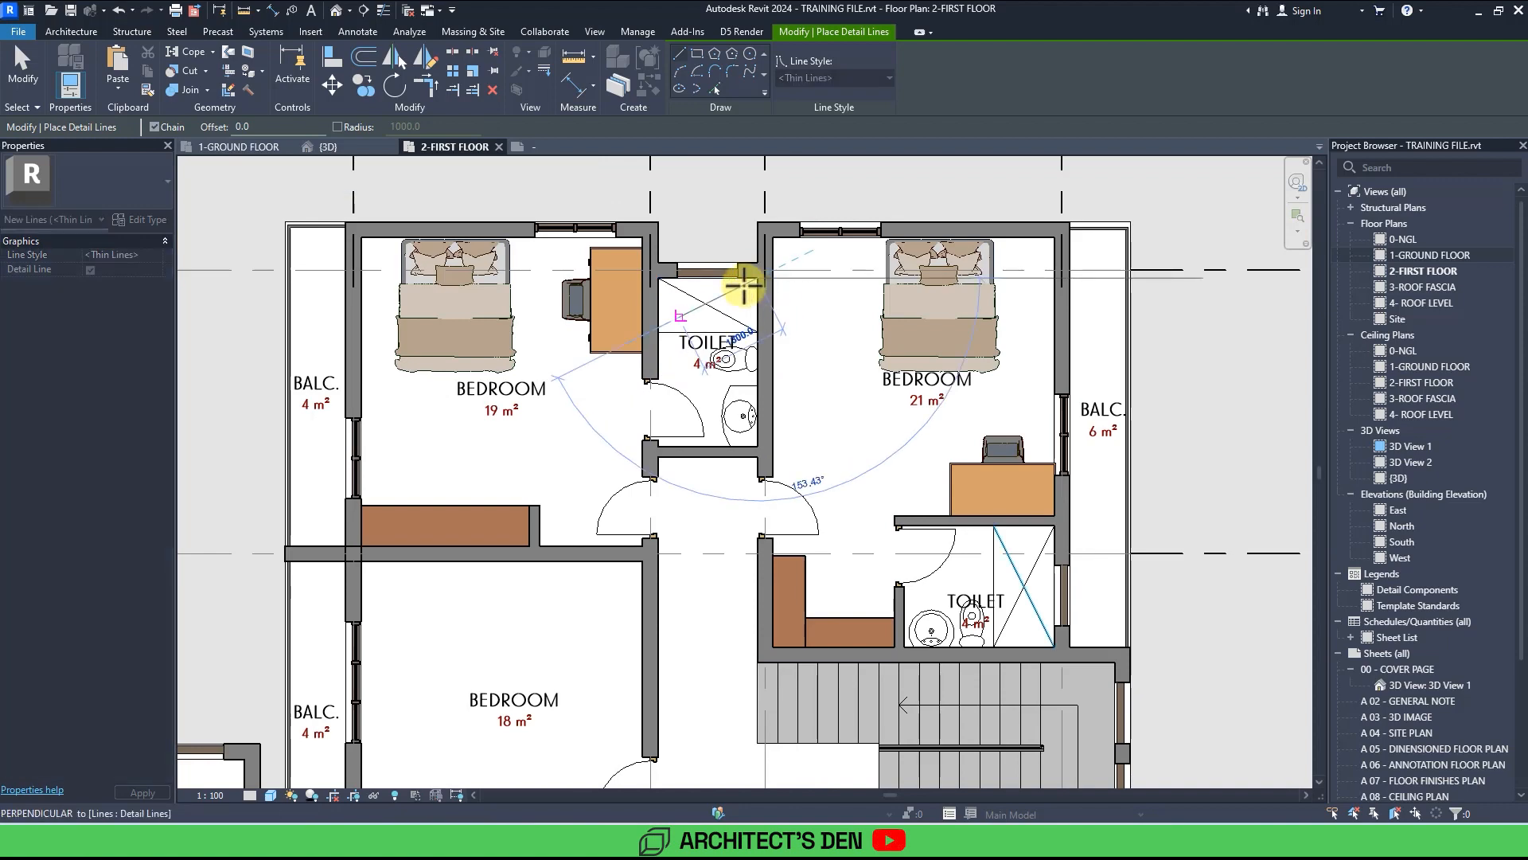
{"action": "left_click", "coordinate": [658, 332]}
{"action": "key", "text": "Escape"}
{"action": "scroll", "coordinate": [659, 337], "scroll_direction": "down", "scroll_amount": 2}
{"action": "mouse_move", "coordinate": [659, 339]}
{"action": "middle_mouse_down"}
{"action": "mouse_move", "coordinate": [685, 363]}
{"action": "mouse_move", "coordinate": [650, 328]}
{"action": "middle_mouse_up"}
{"action": "key", "text": "Escape"}
{"action": "left_click", "coordinate": [615, 290]}
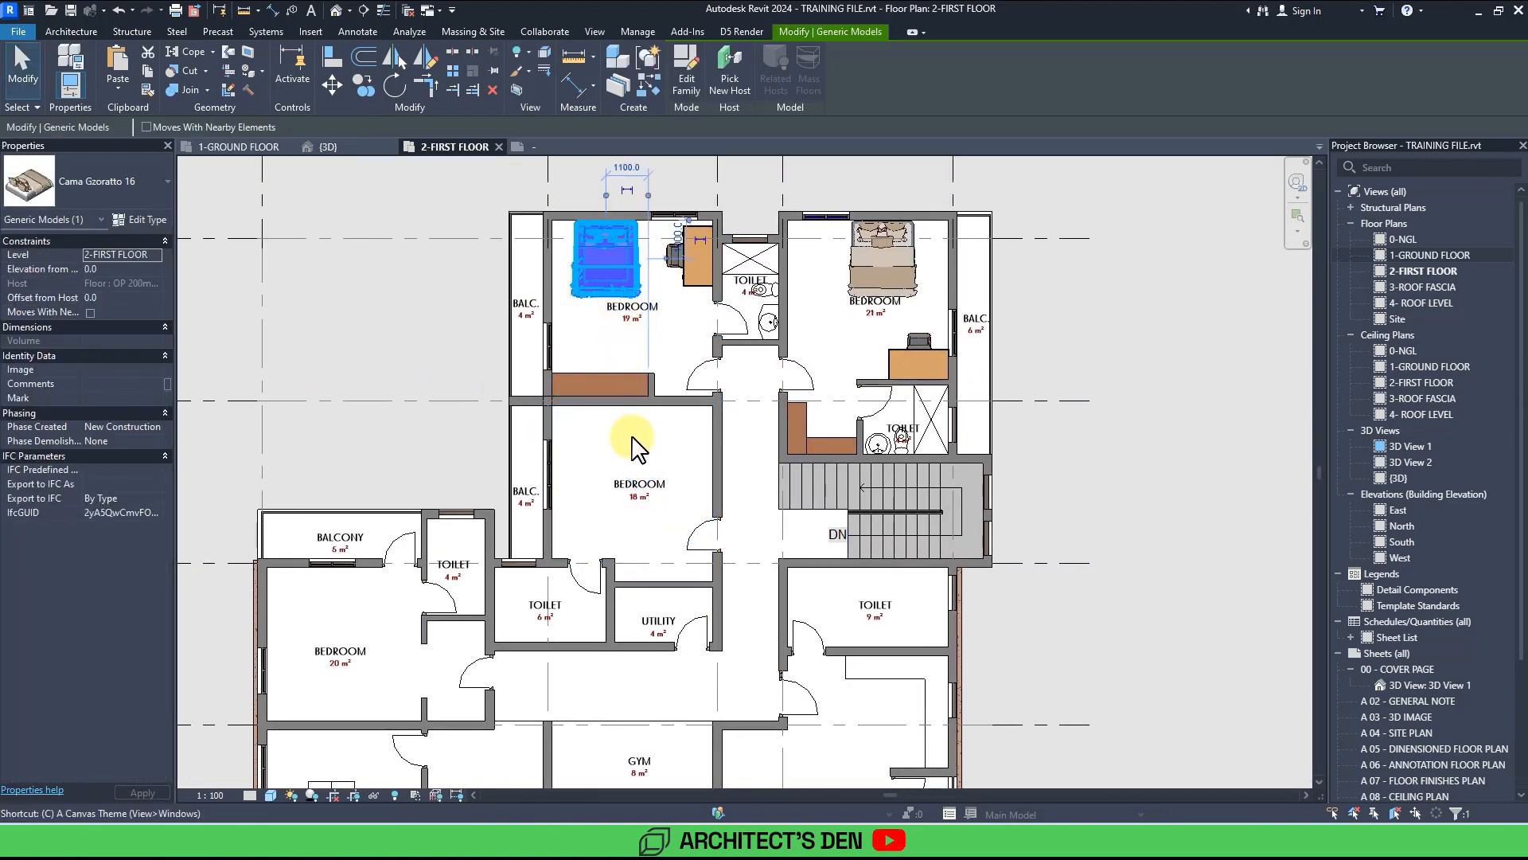
{"action": "key", "text": "c"}
{"action": "key", "text": "s"}
{"action": "scroll", "coordinate": [631, 437], "scroll_direction": "up", "scroll_amount": 3}
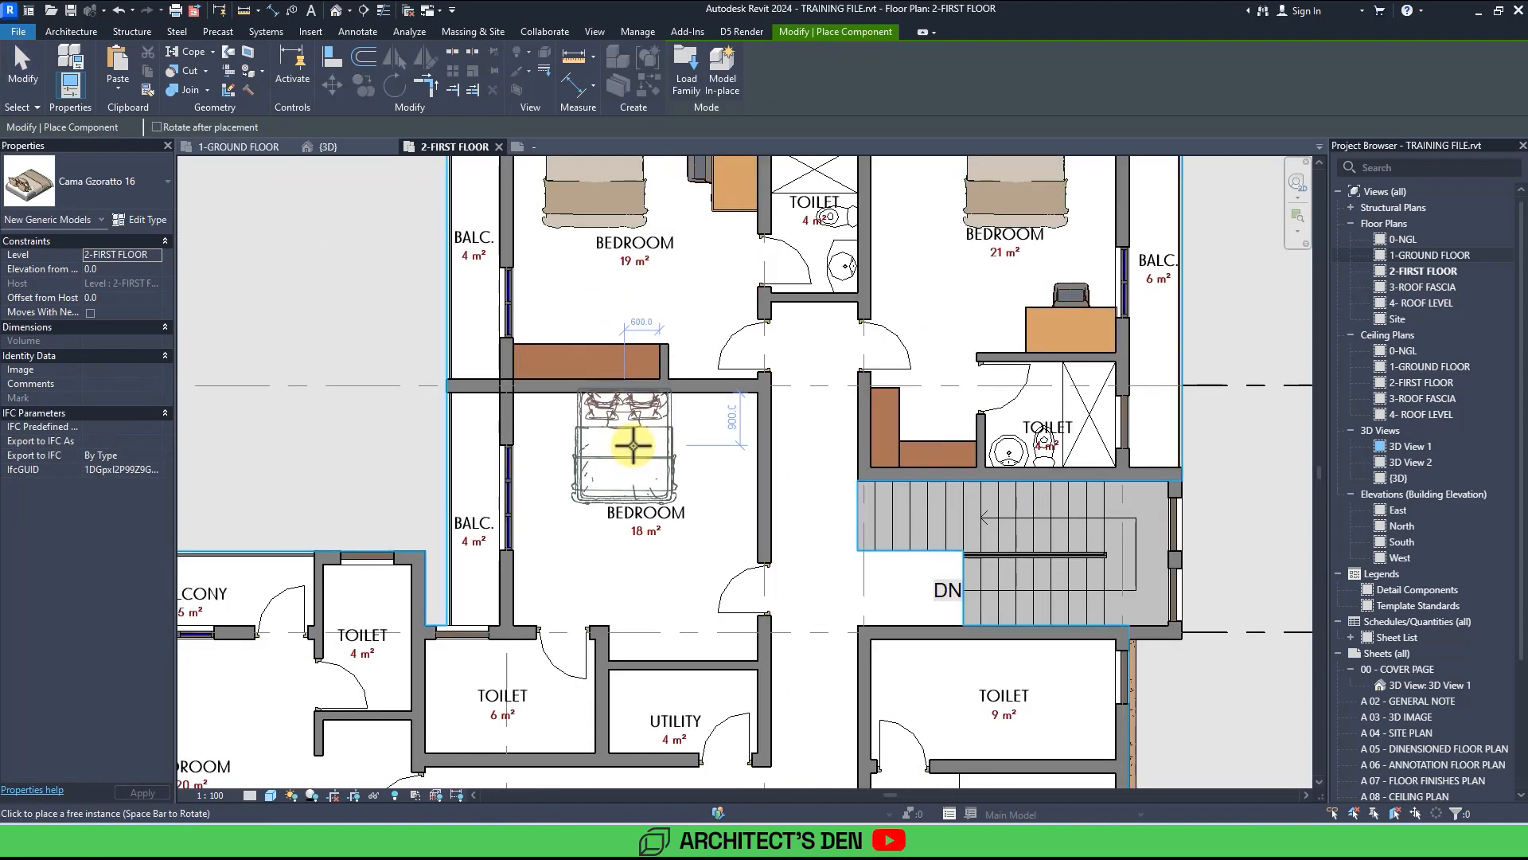
{"action": "key", "text": "Escape"}
{"action": "key", "text": "Escape"}
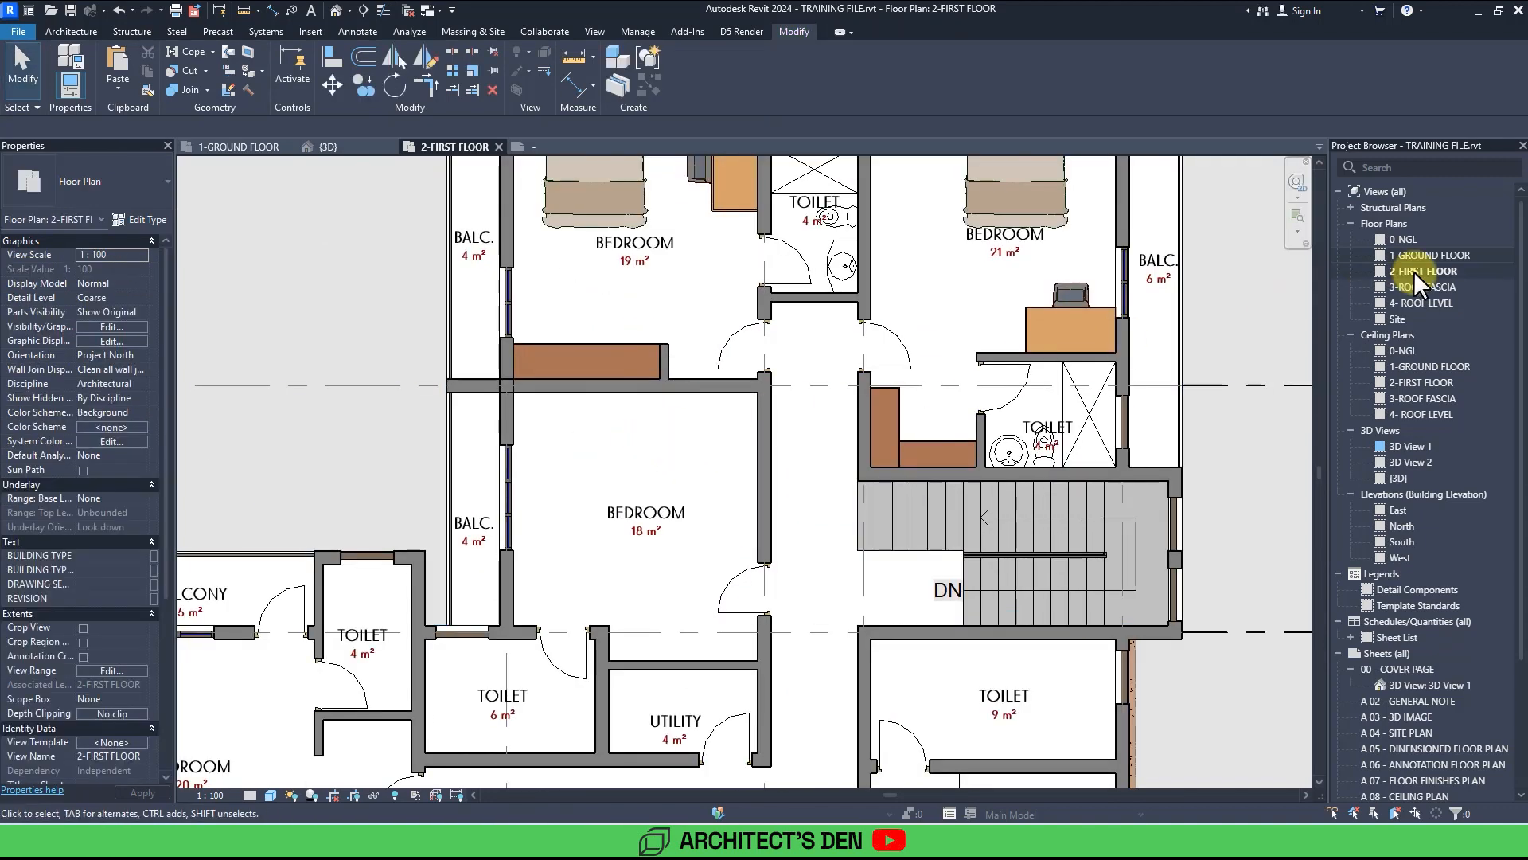
Open the ground floor plan and copy Bedroom 3's bed, chair, desk, wardrobe and the adjacent toilet fixtures to the clipboard.
{"action": "double_click", "coordinate": [1403, 253]}
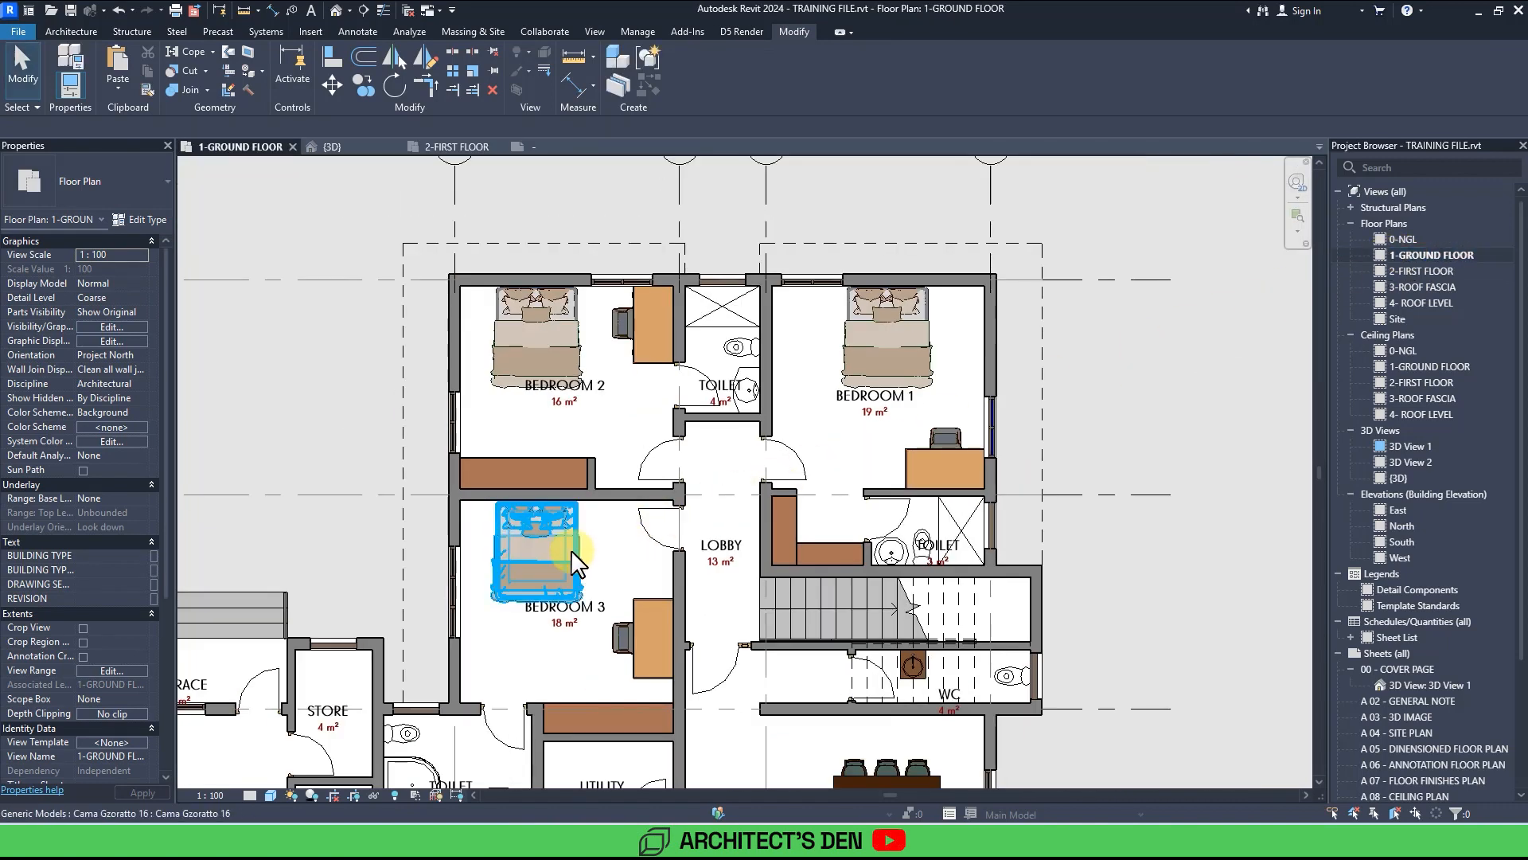
{"action": "left_click", "coordinate": [597, 557]}
{"action": "left_click", "coordinate": [617, 632], "text": "ctrl"}
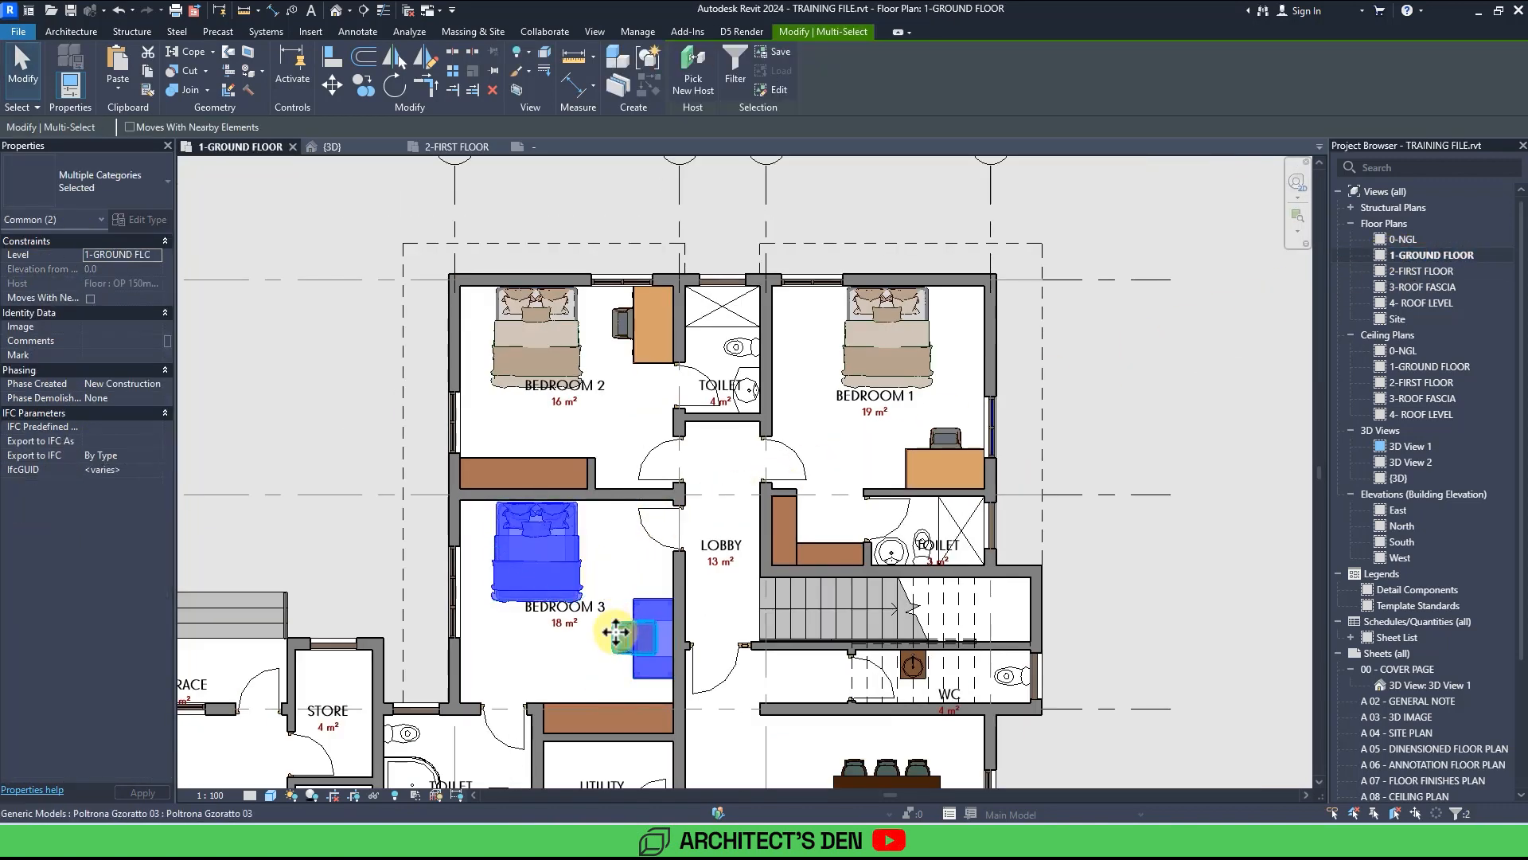
{"action": "left_click", "coordinate": [573, 707], "text": "ctrl"}
{"action": "middle_click_drag", "start_coordinate": [518, 691], "coordinate": [621, 474]}
{"action": "scroll", "coordinate": [573, 502], "scroll_direction": "down", "scroll_amount": 1}
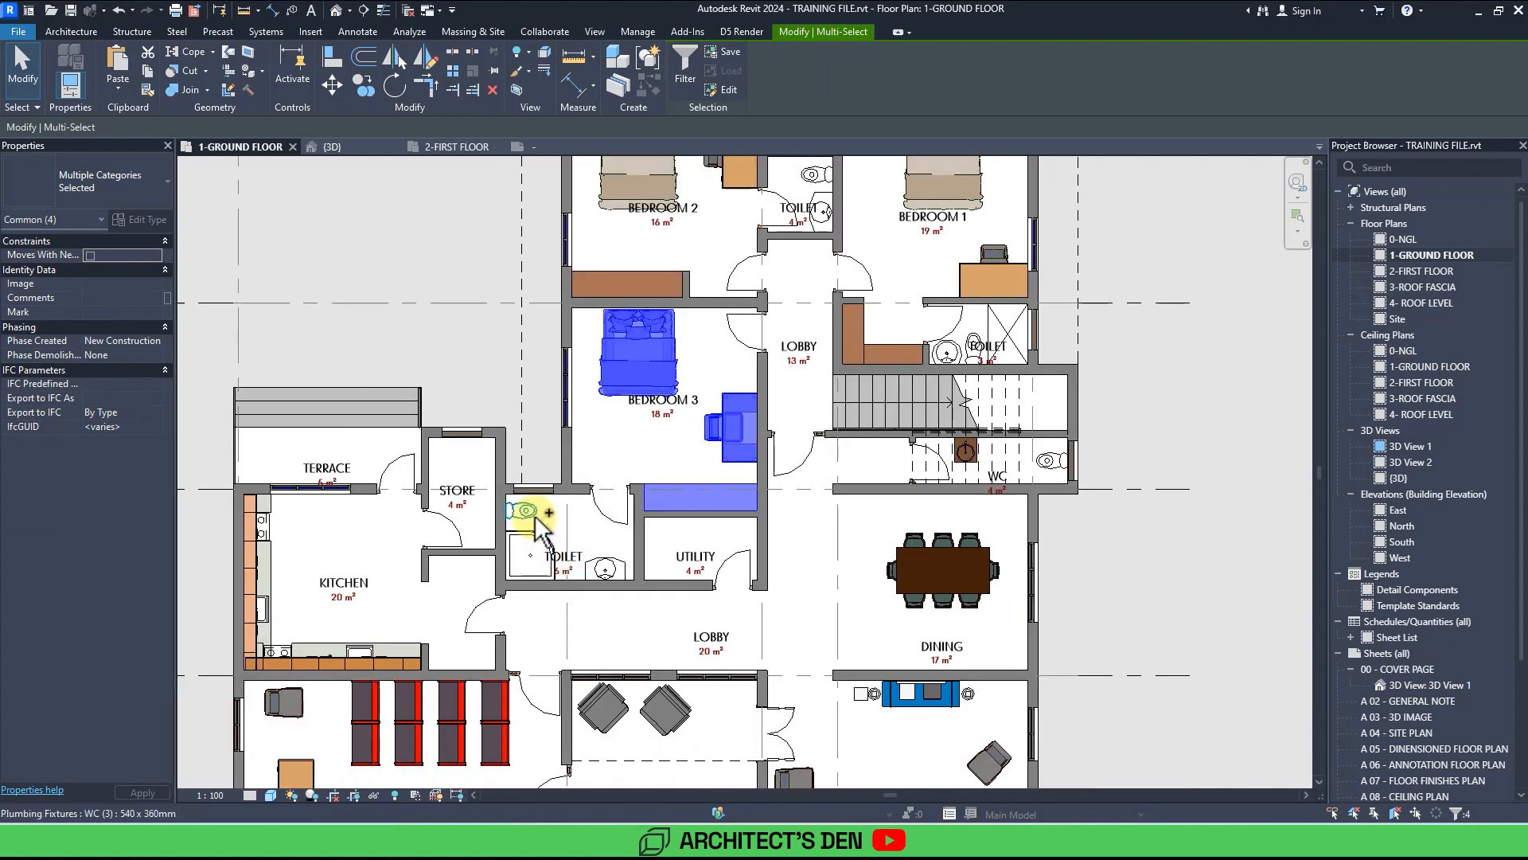
{"action": "left_click", "coordinate": [605, 569], "text": "ctrl"}
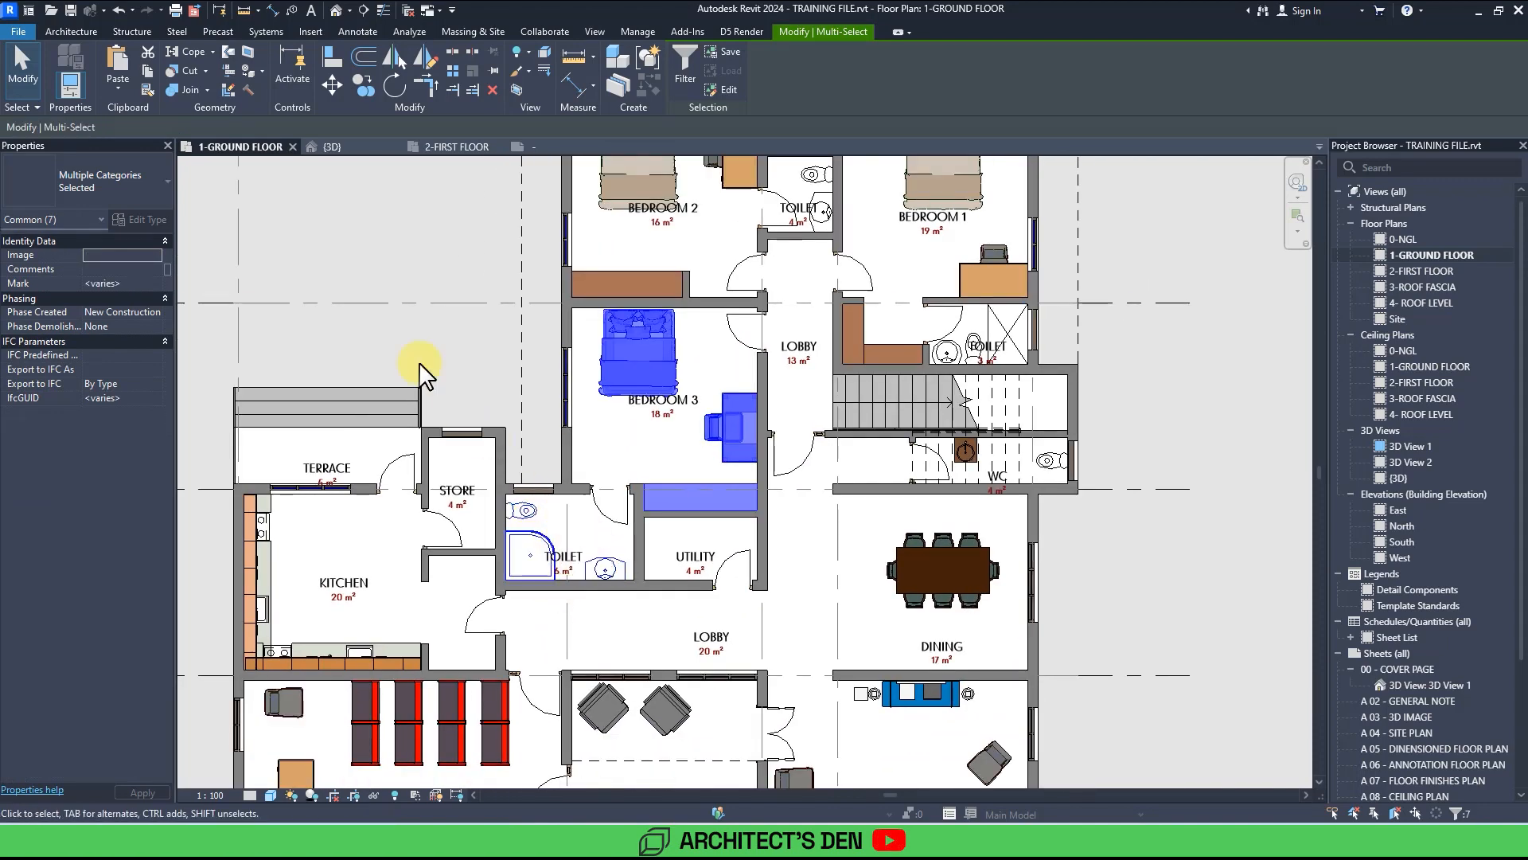
{"action": "left_click", "coordinate": [146, 74]}
Paste the copied furniture into the first floor 18 m² bedroom, aligned to the current view.
{"action": "left_click", "coordinate": [474, 148]}
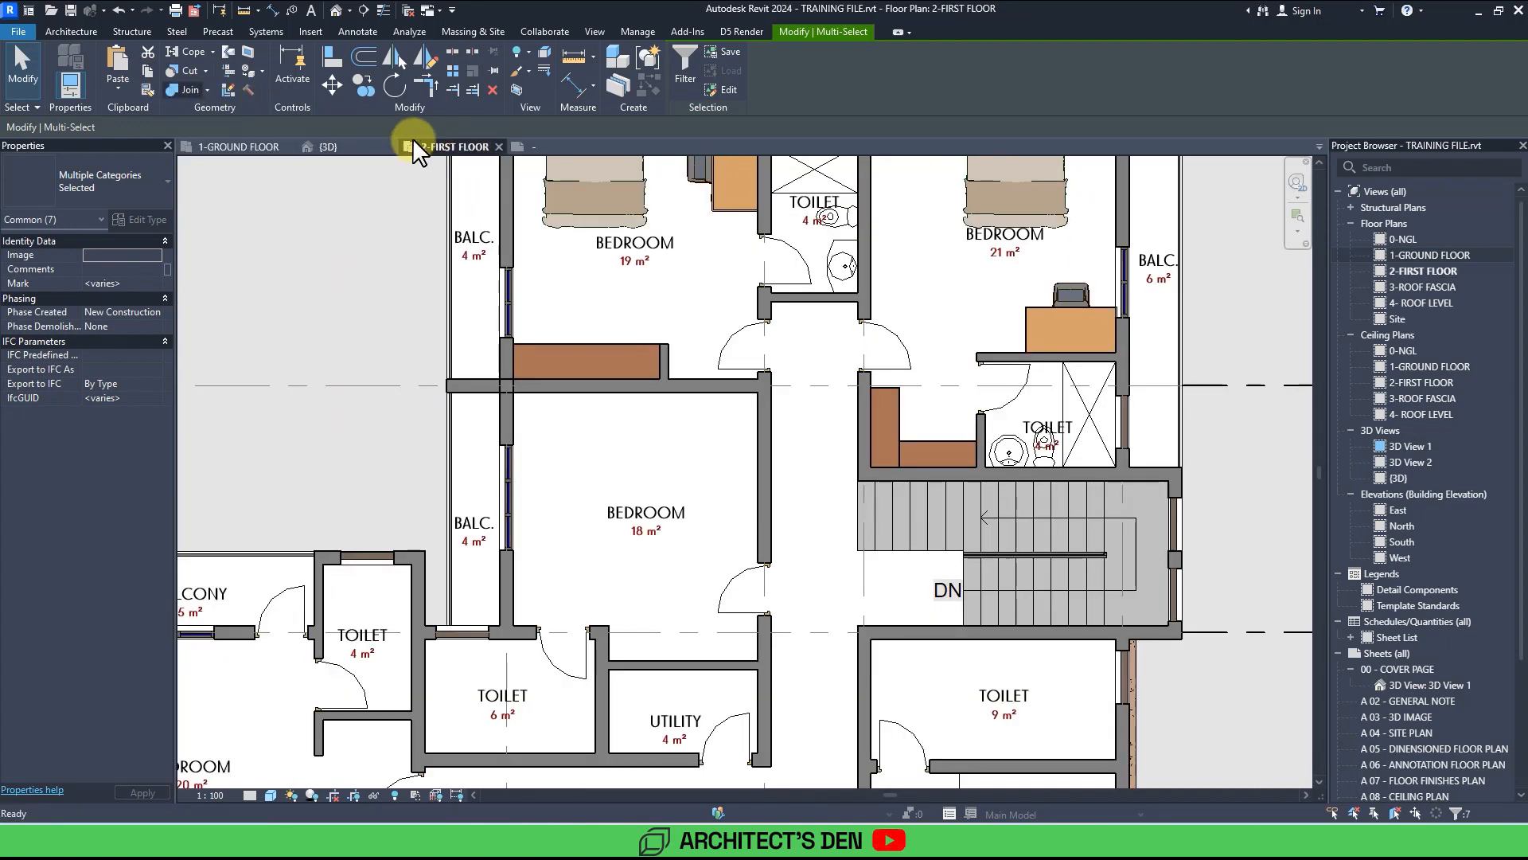
{"action": "left_click", "coordinate": [118, 89]}
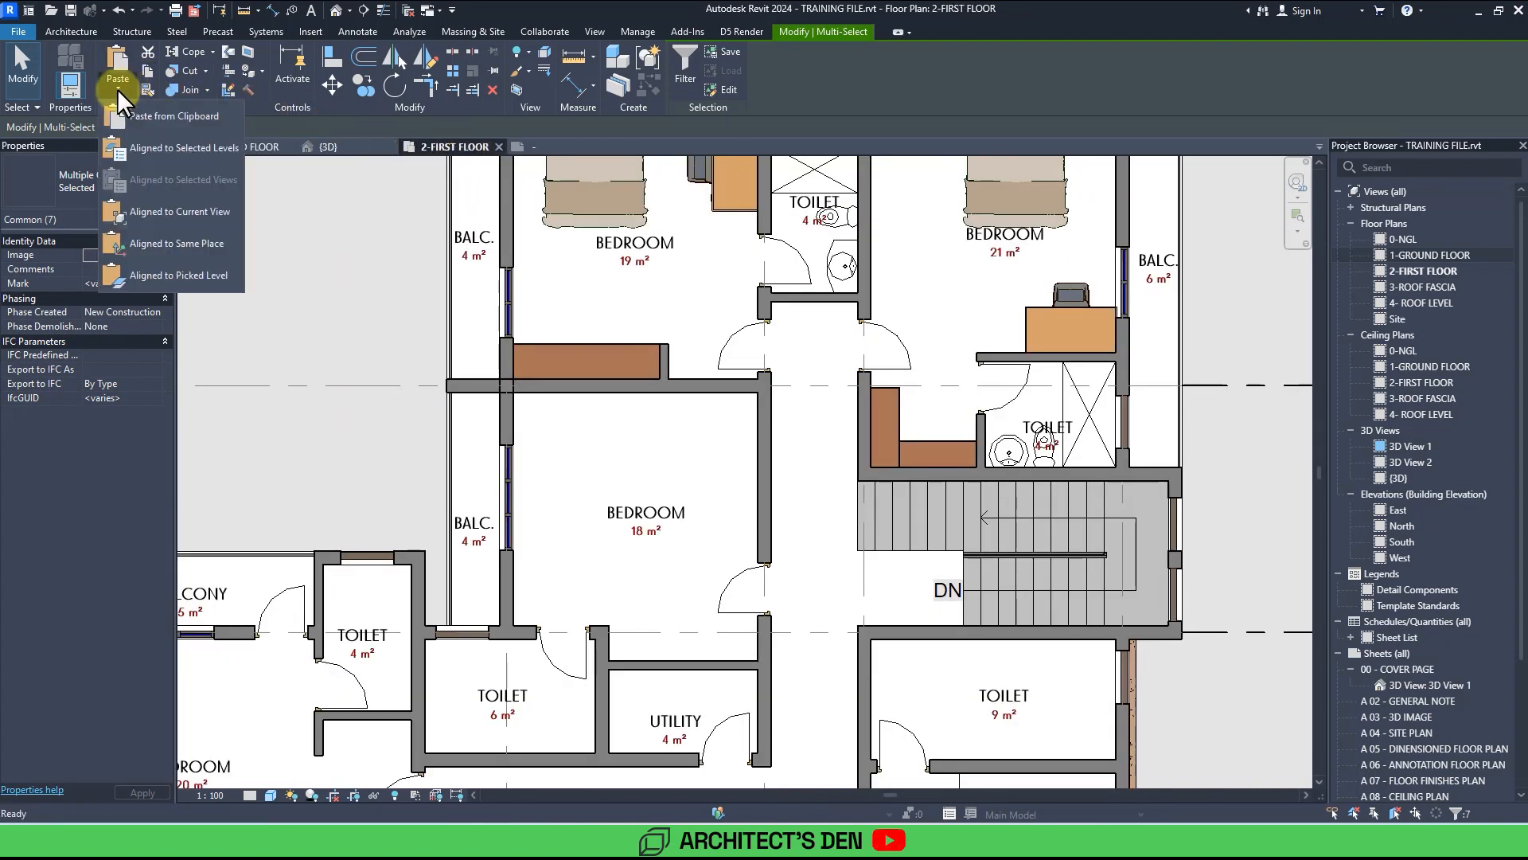
{"action": "left_click", "coordinate": [193, 205]}
{"action": "middle_click_drag", "start_coordinate": [686, 440], "coordinate": [705, 356]}
{"action": "left_click", "coordinate": [761, 400]}
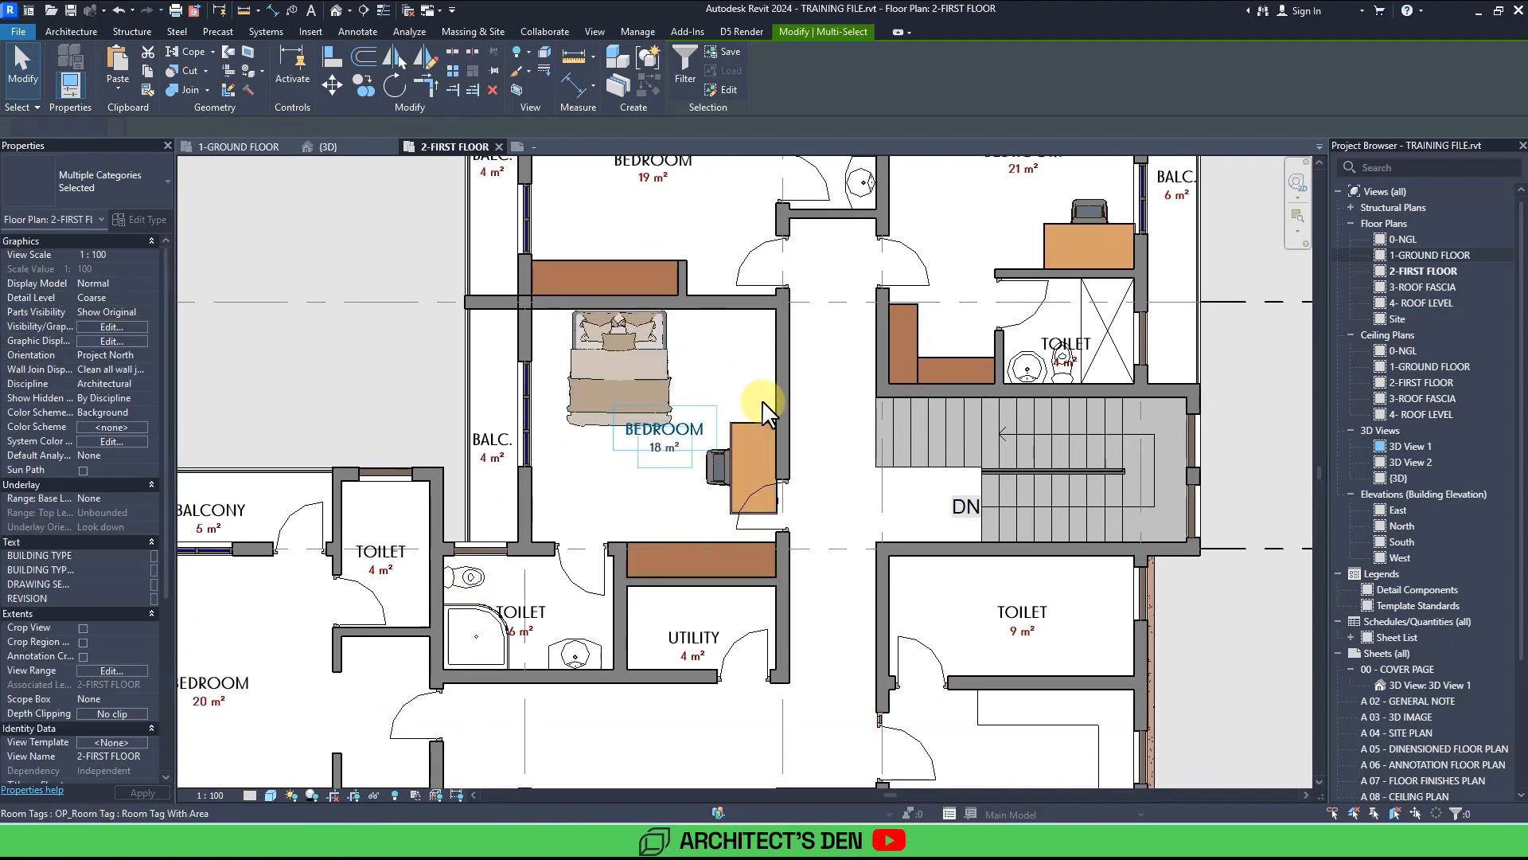
Move the desk and chair in the 18 m² bedroom up along its wall.
{"action": "scroll", "coordinate": [762, 399], "scroll_direction": "down", "scroll_amount": 3}
{"action": "scroll", "coordinate": [762, 399], "scroll_direction": "up", "scroll_amount": 3}
{"action": "left_click", "coordinate": [761, 401]}
{"action": "left_click", "coordinate": [727, 441], "text": "ctrl"}
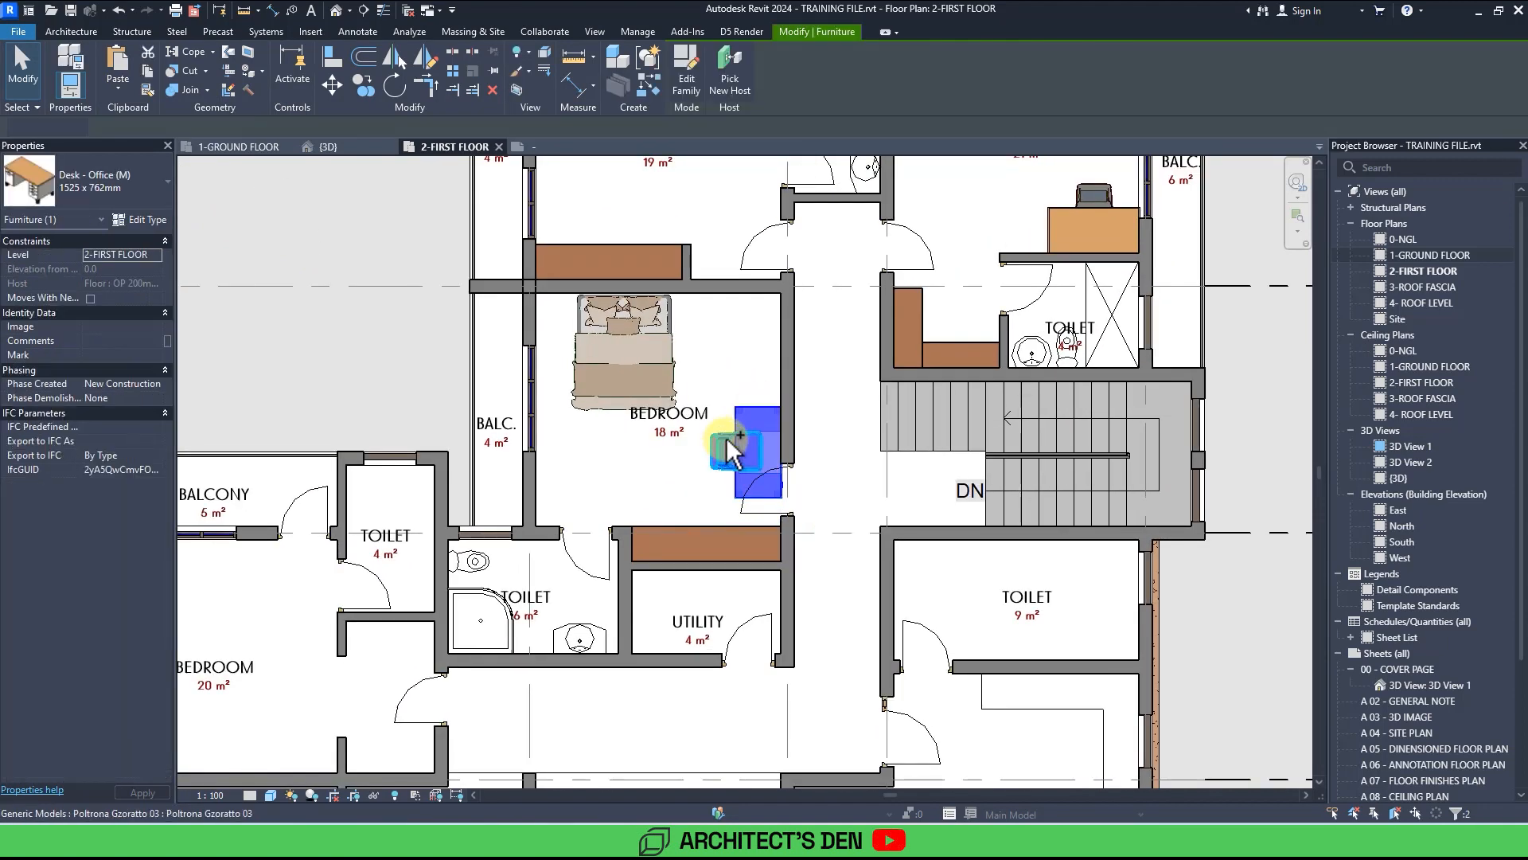
{"action": "left_click_drag", "start_coordinate": [754, 393], "coordinate": [744, 300]}
{"action": "key", "text": "Escape"}
Place another Cama Gzoratto 16 bed against the left wall of the 33 m² bedroom.
{"action": "scroll", "coordinate": [706, 308], "scroll_direction": "down", "scroll_amount": 3}
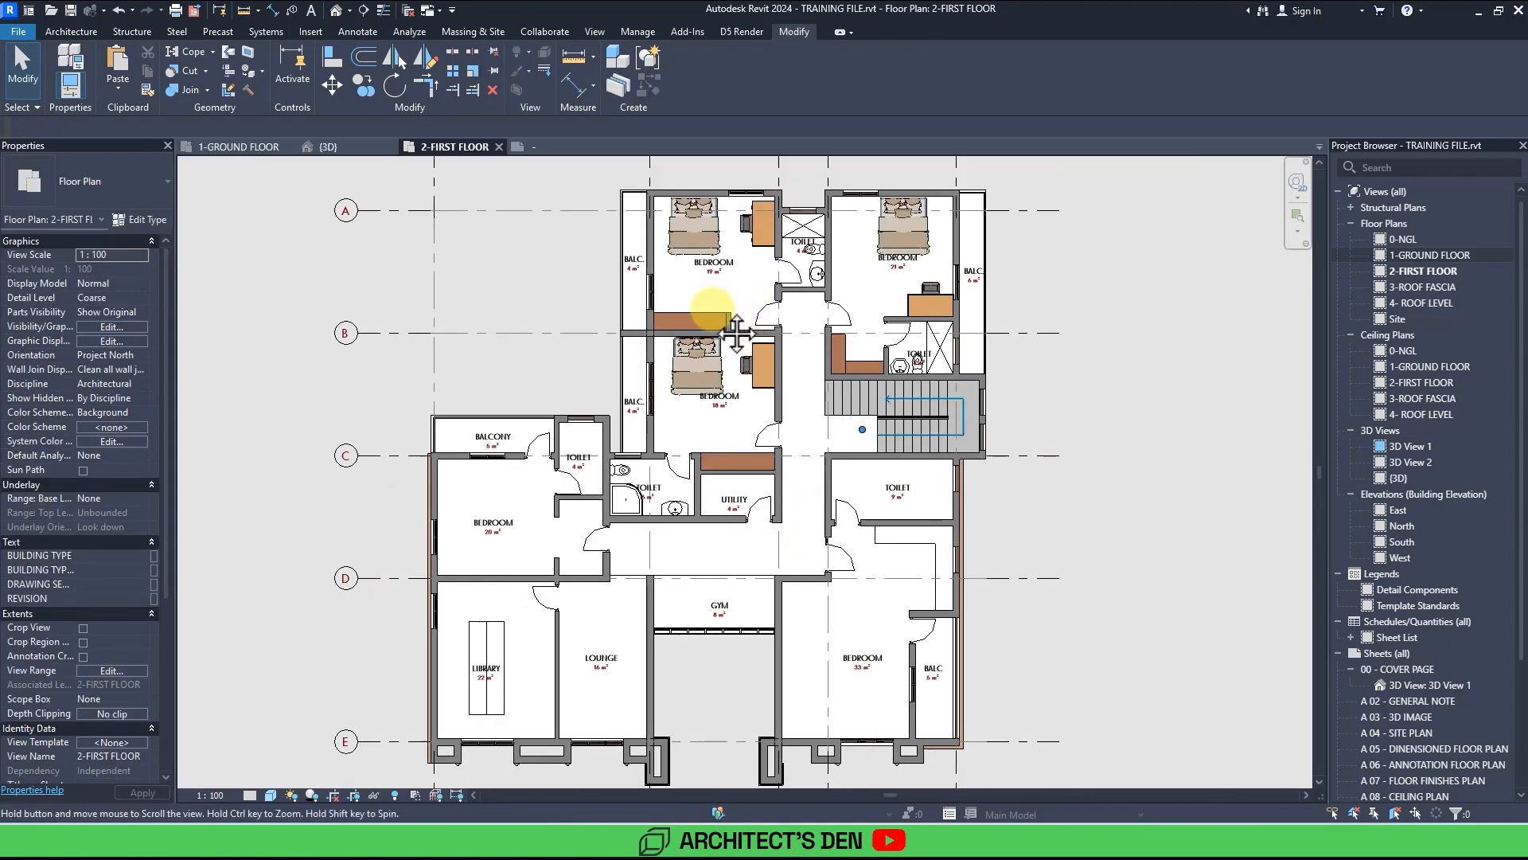
{"action": "left_click", "coordinate": [597, 317]}
{"action": "key", "text": "c"}
{"action": "key", "text": "s"}
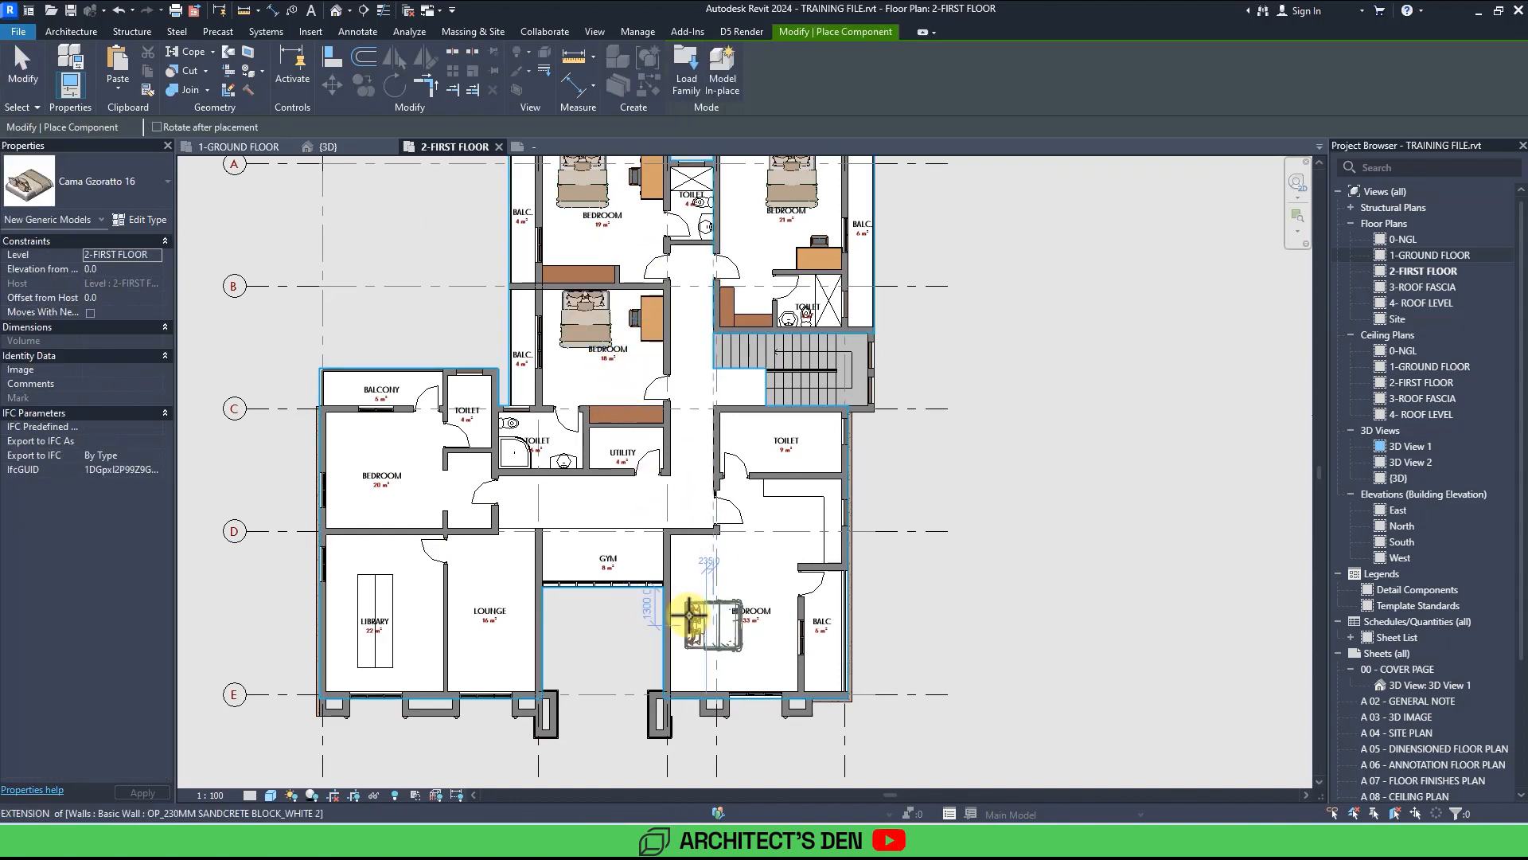
{"action": "scroll", "coordinate": [691, 623], "scroll_direction": "up", "scroll_amount": 2}
{"action": "left_click", "coordinate": [695, 626]}
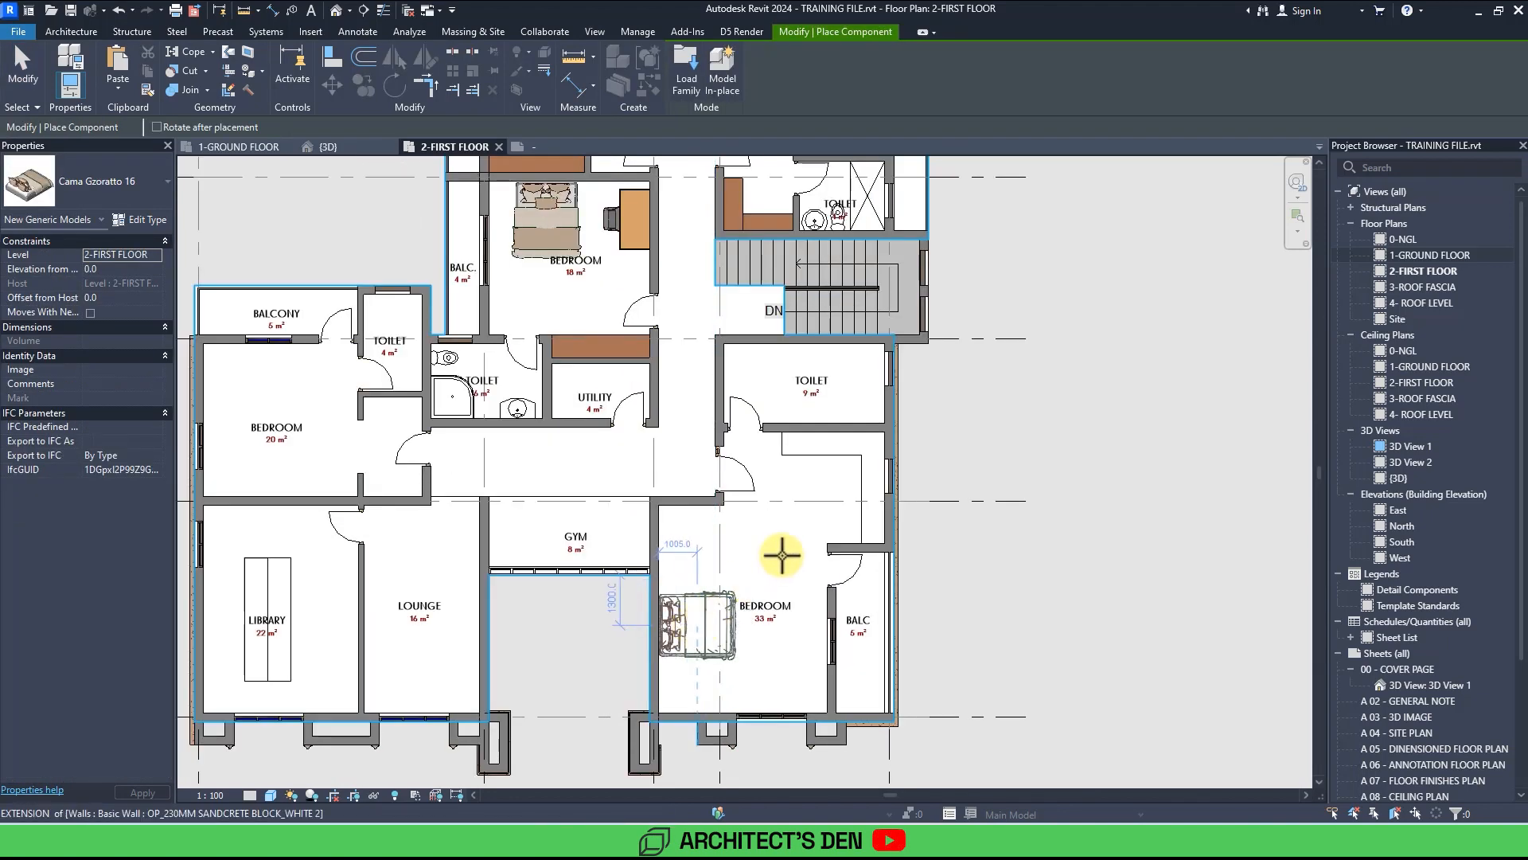
{"action": "scroll", "coordinate": [792, 566], "scroll_direction": "down", "scroll_amount": 3}
{"action": "key", "text": "Escape"}
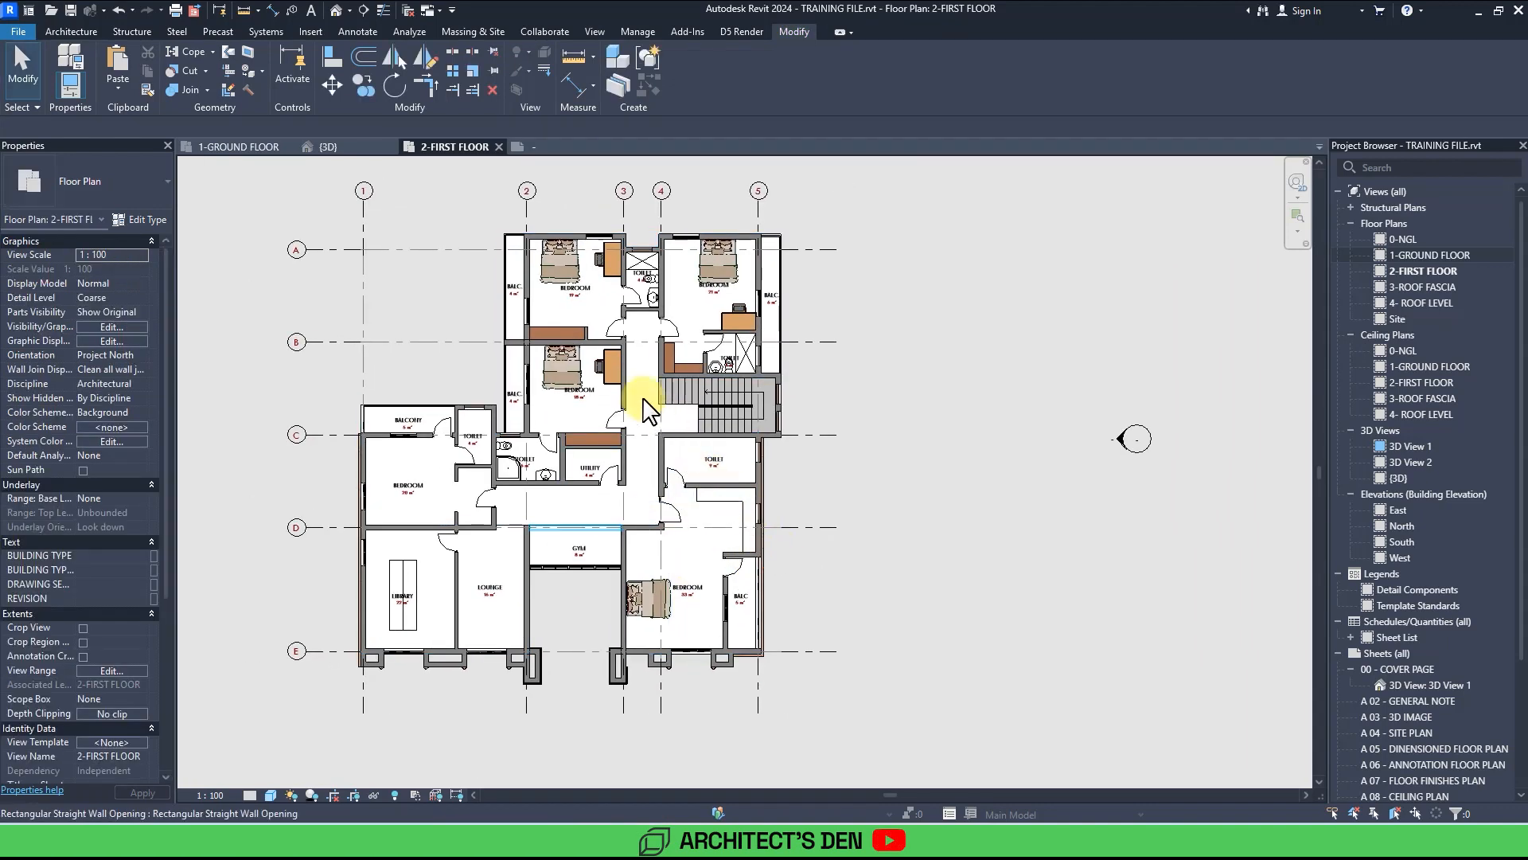
{"action": "scroll", "coordinate": [595, 350], "scroll_direction": "up", "scroll_amount": 1}
{"action": "scroll", "coordinate": [599, 350], "scroll_direction": "up", "scroll_amount": 2}
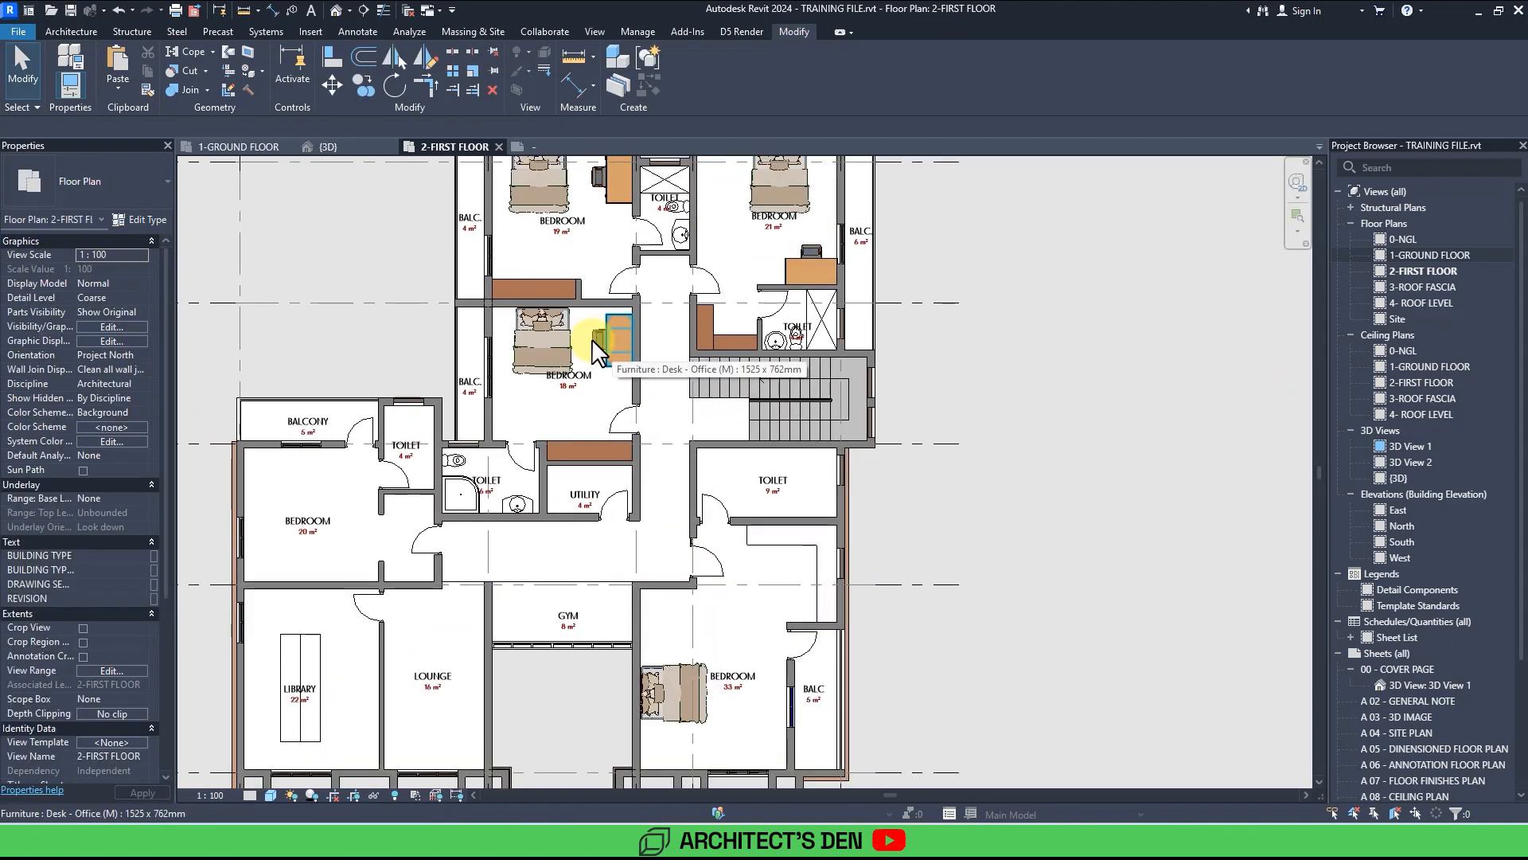
{"action": "left_click", "coordinate": [613, 354]}
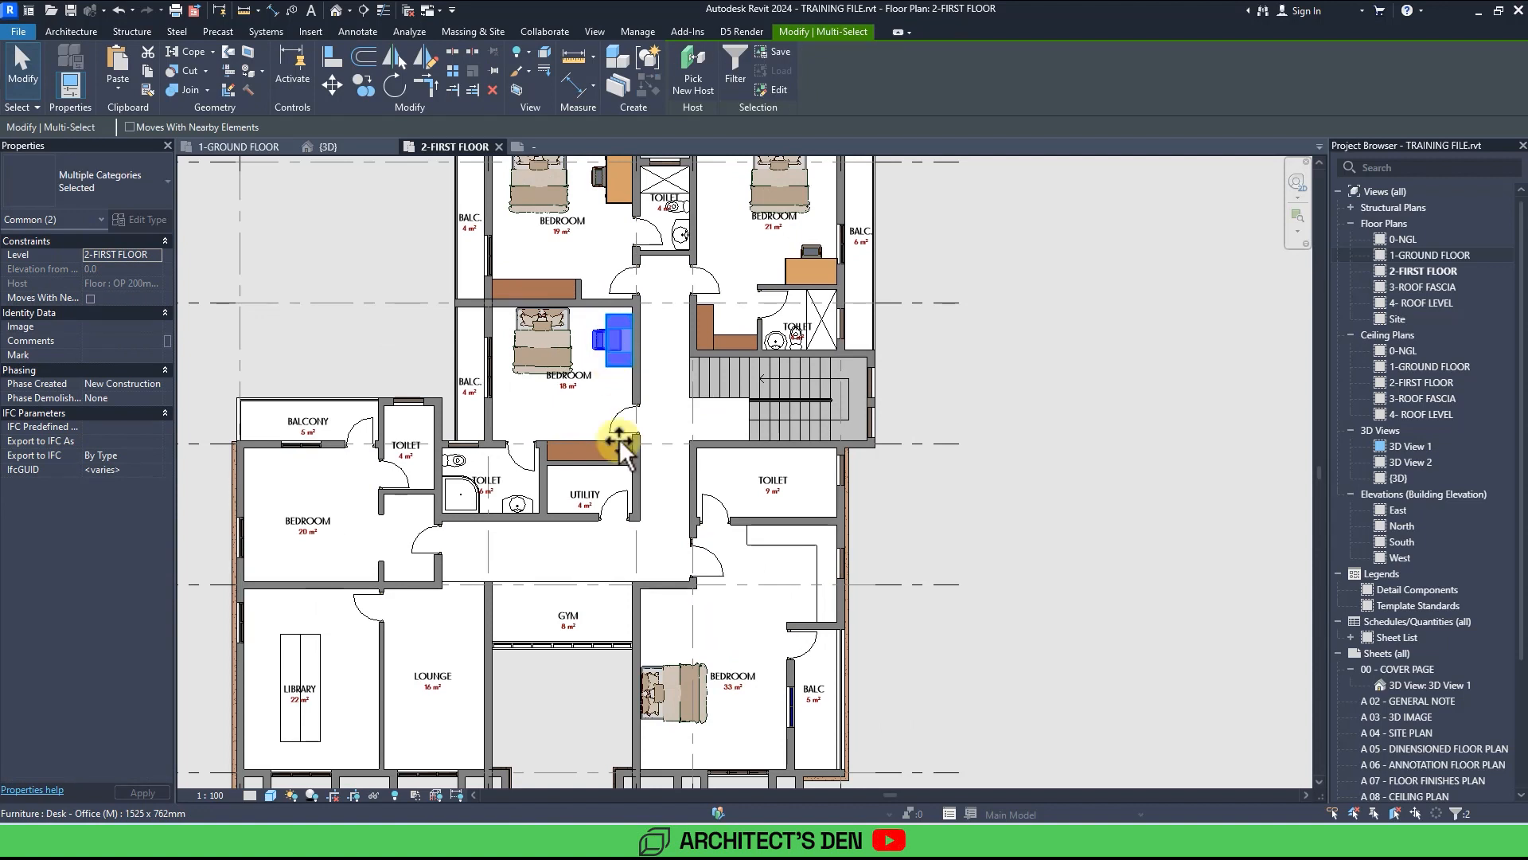
{"action": "left_click", "coordinate": [654, 609], "text": "ctrl"}
{"action": "key", "text": "Escape"}
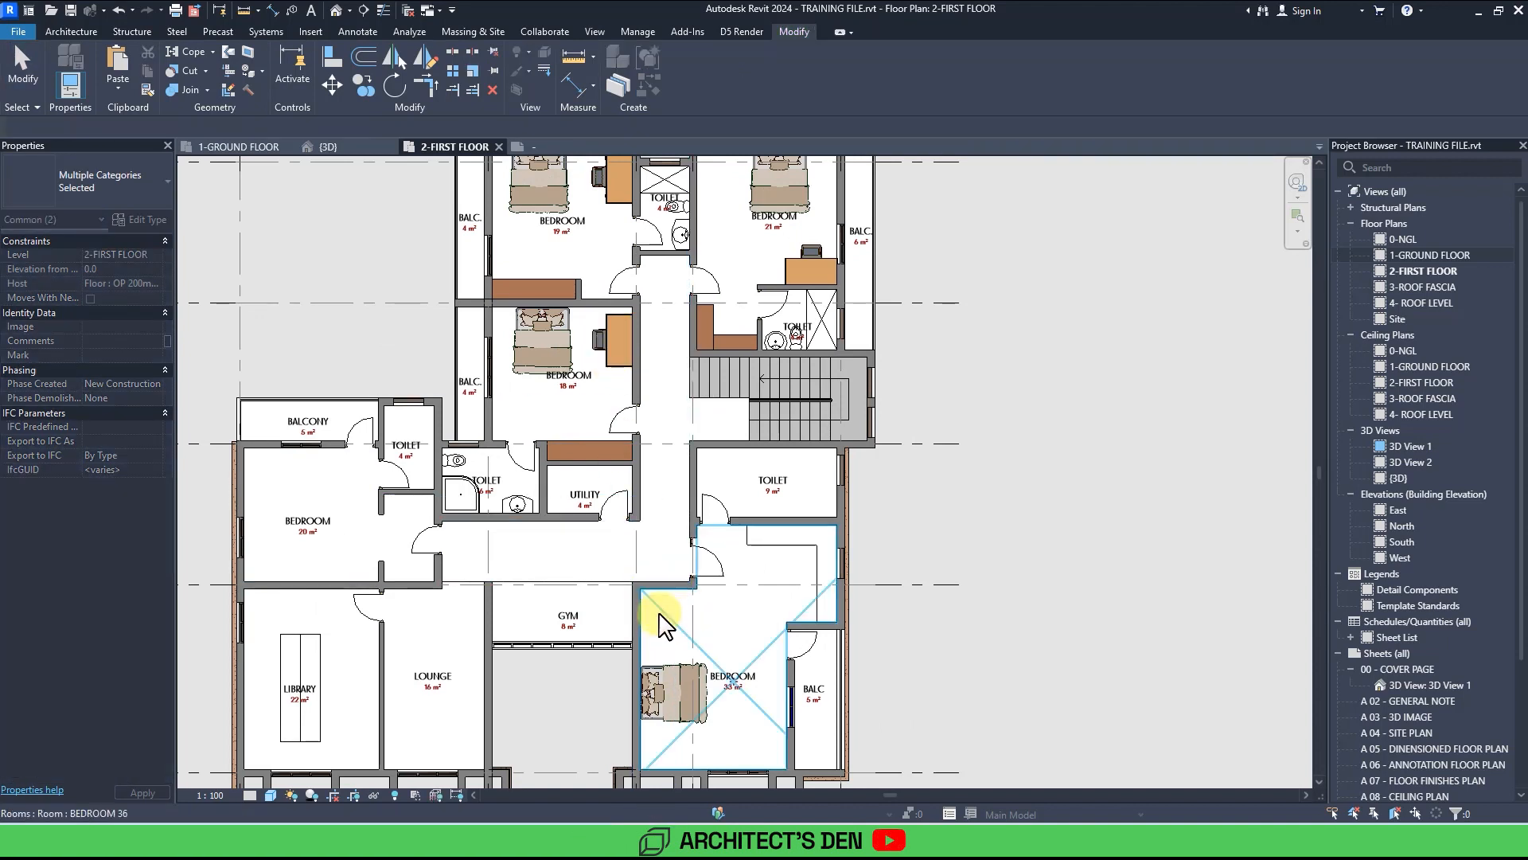
Copy the desk and chair from the 18 m² bedroom into the 33 m² bedroom, beside the balcony wall.
{"action": "left_click", "coordinate": [597, 344]}
{"action": "left_click", "coordinate": [614, 361], "text": "ctrl"}
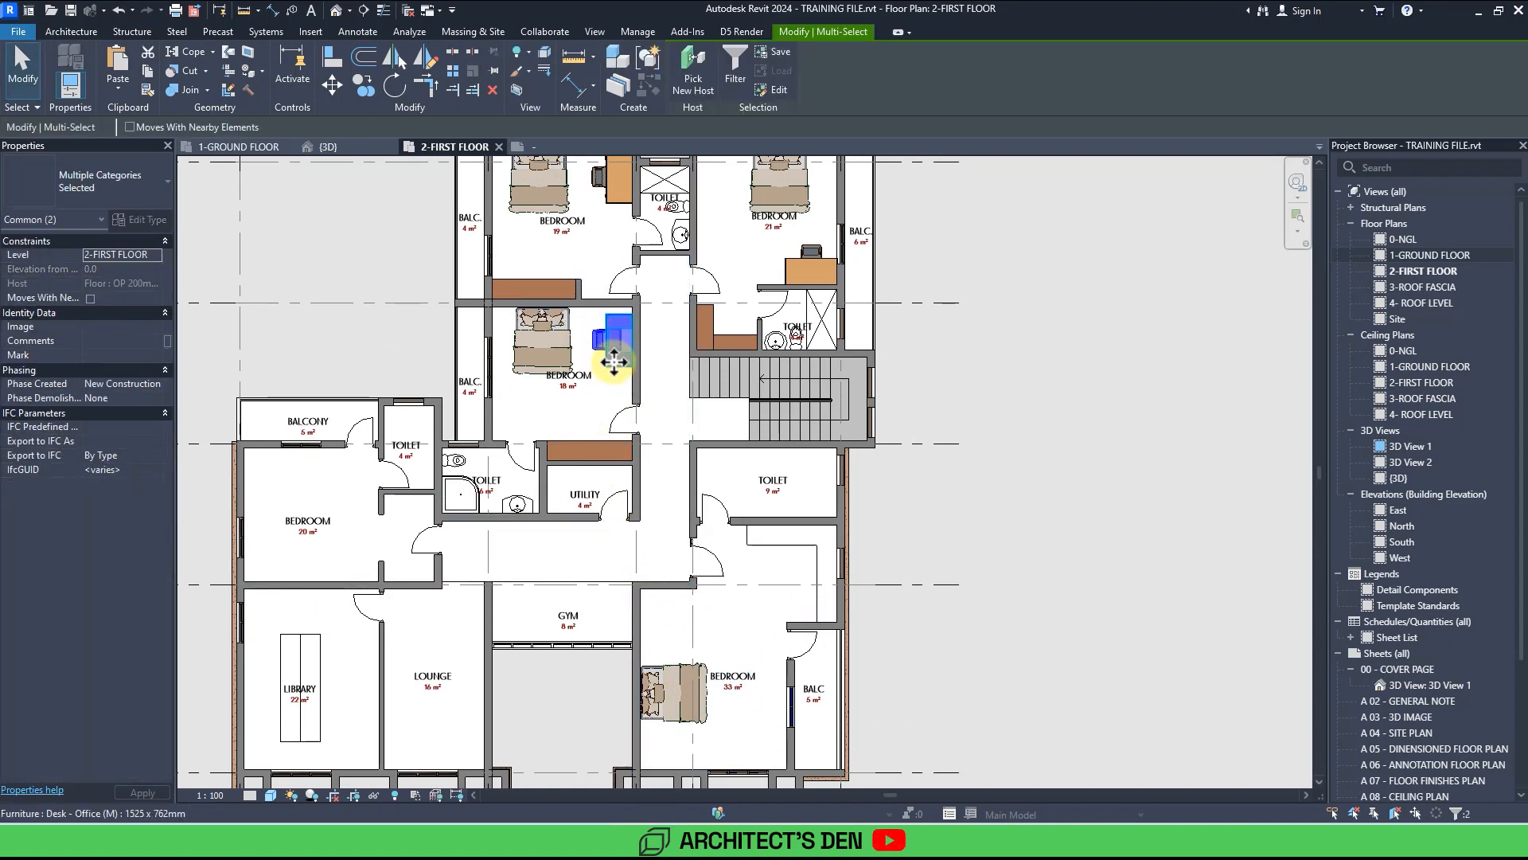
{"action": "left_click_drag", "start_coordinate": [613, 362], "coordinate": [660, 611], "text": "ctrl"}
{"action": "scroll", "coordinate": [666, 605], "scroll_direction": "up", "scroll_amount": 5}
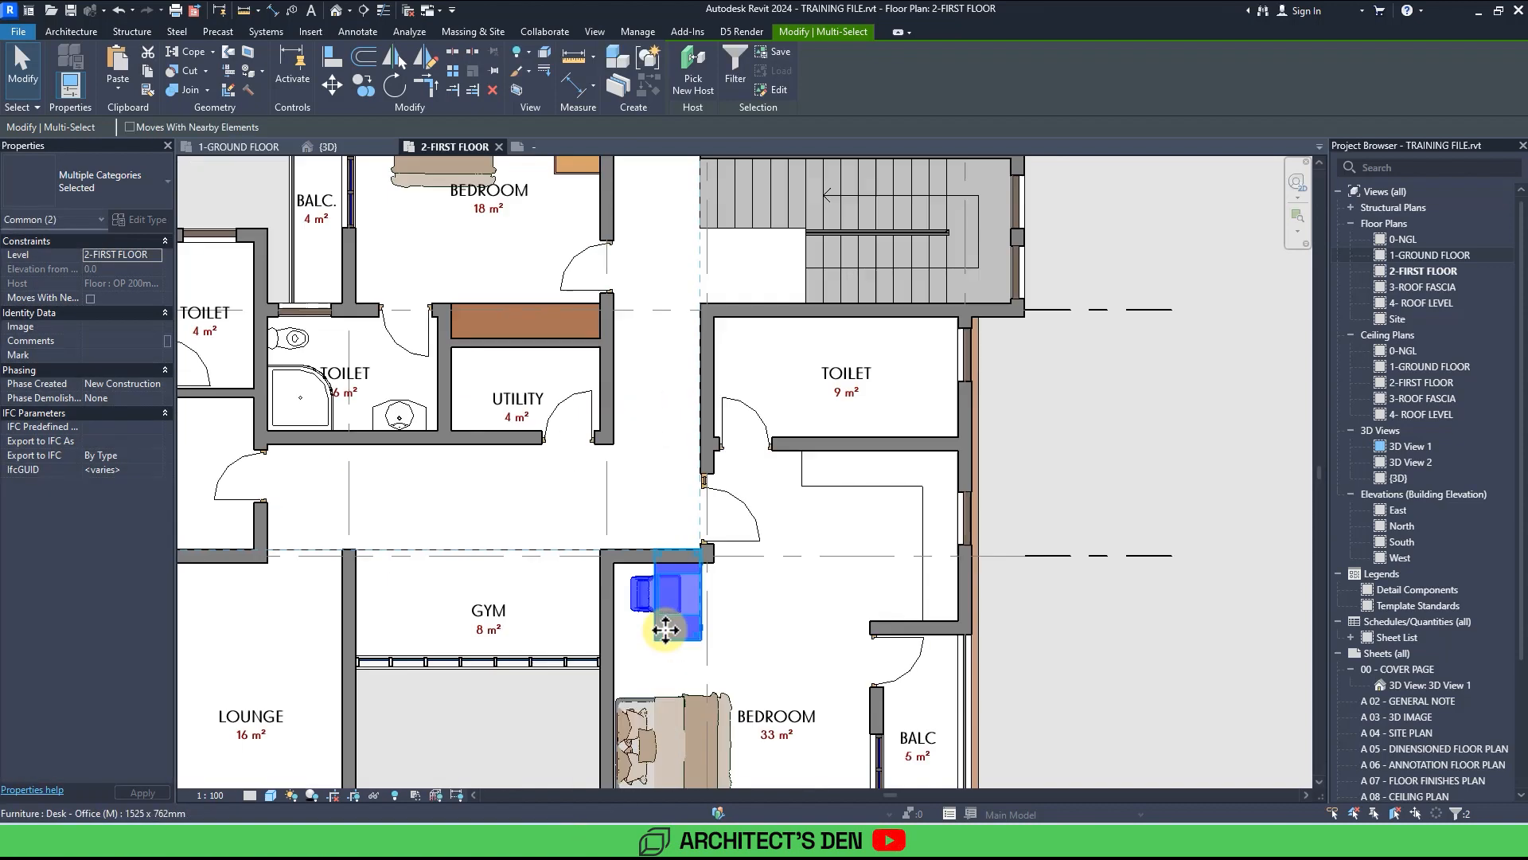
{"action": "middle_click_drag", "start_coordinate": [693, 488], "coordinate": [723, 433]}
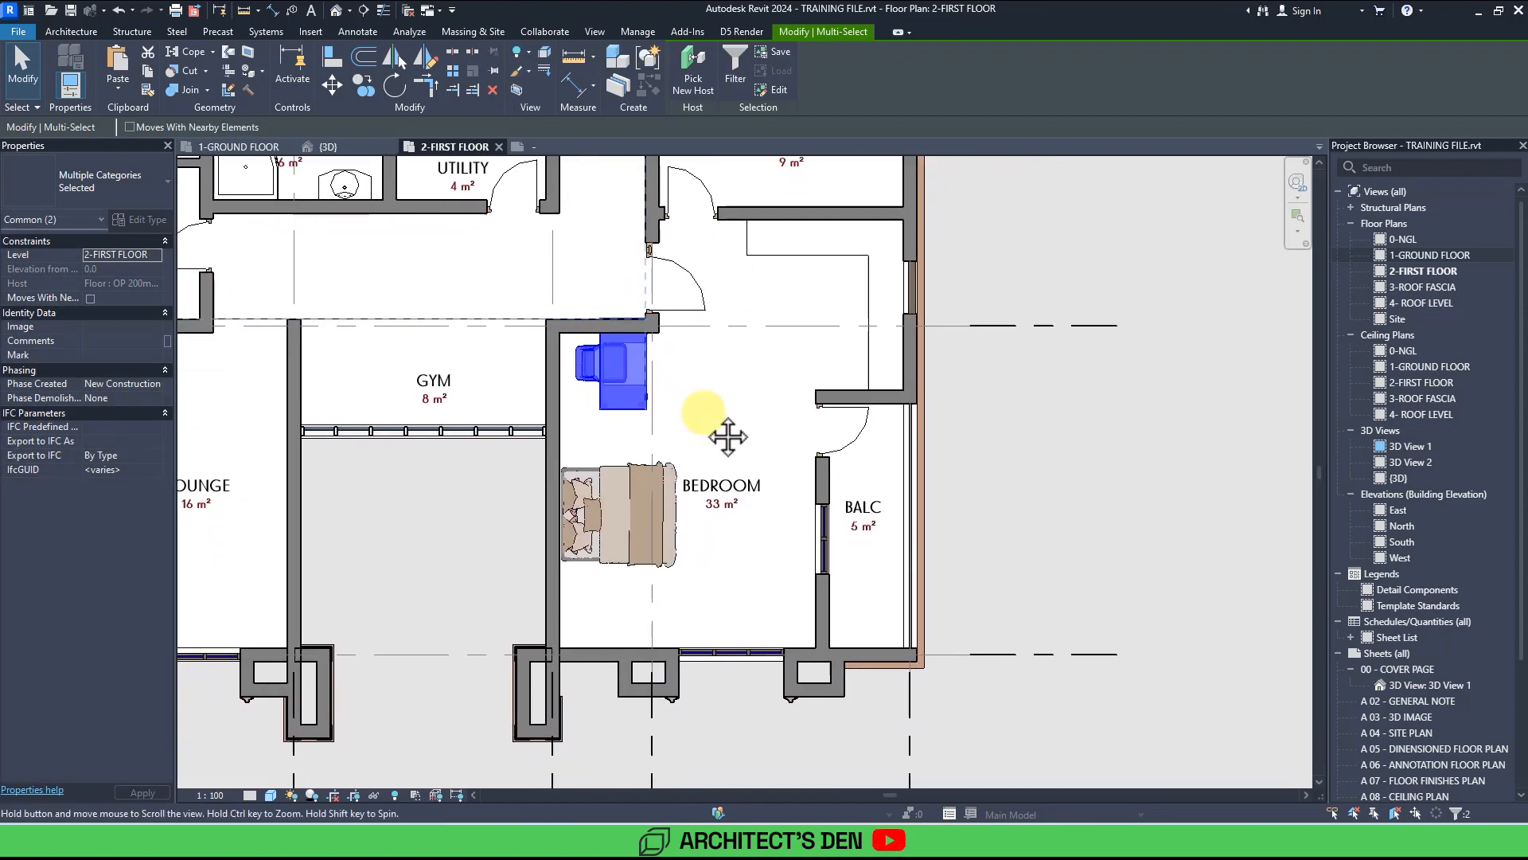
{"action": "left_click_drag", "start_coordinate": [646, 400], "coordinate": [805, 596]}
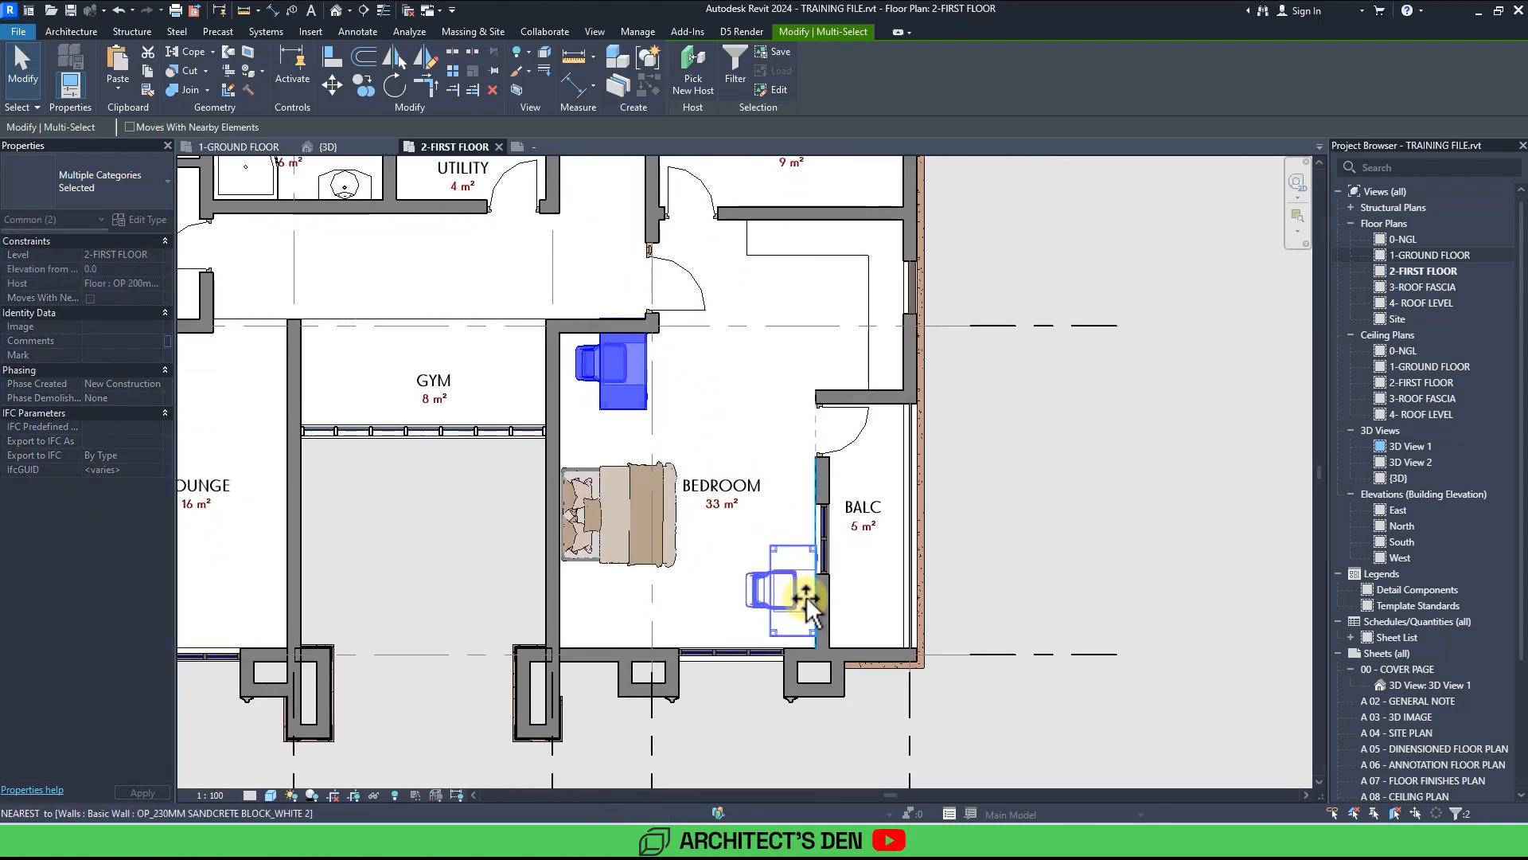
Nudge the bed in the 33 m² bedroom slightly downward.
{"action": "left_click", "coordinate": [596, 537]}
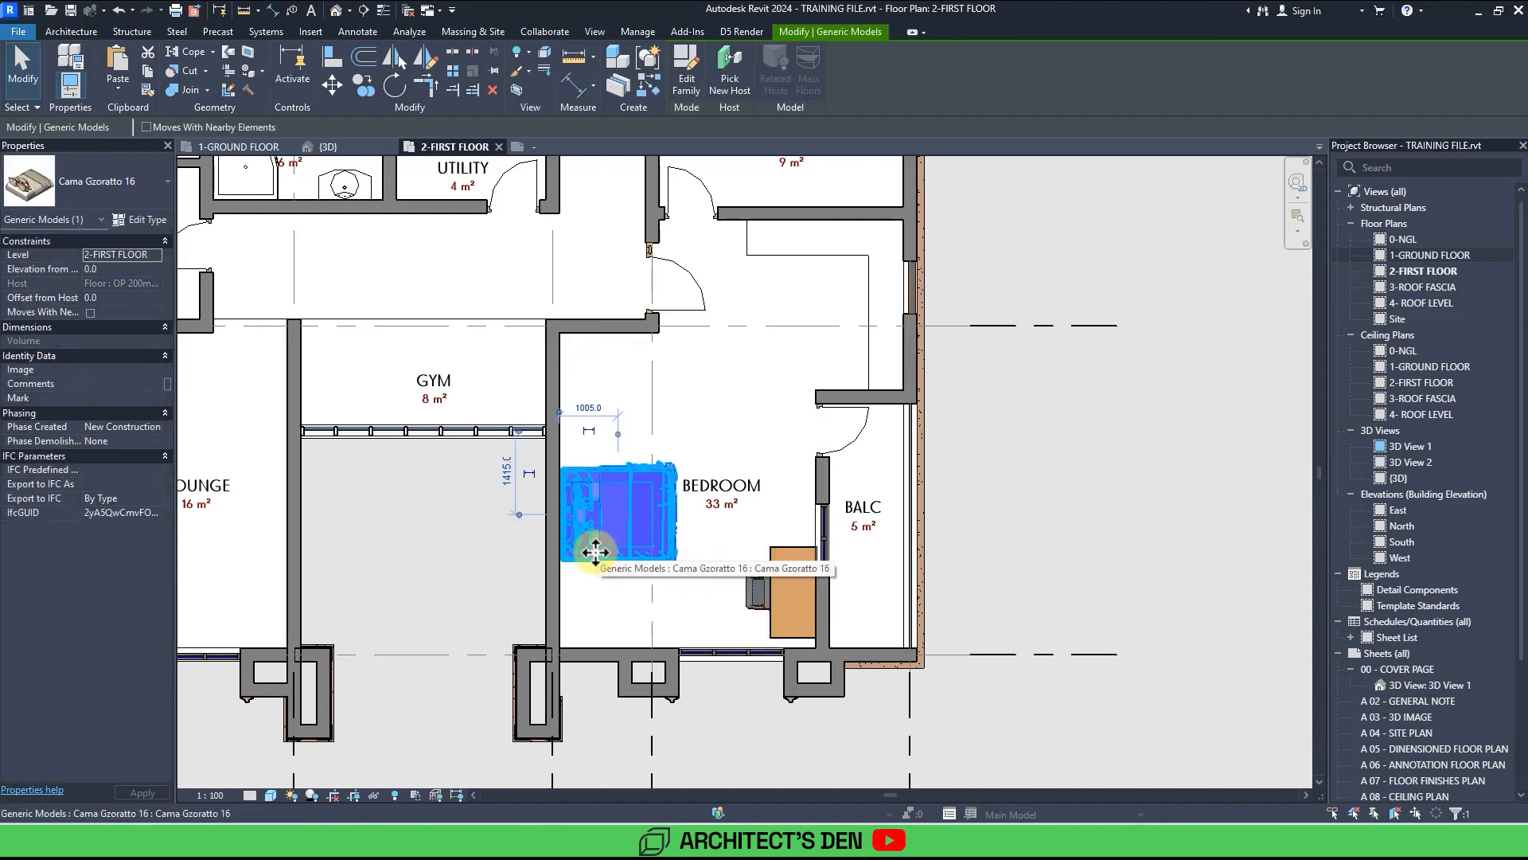
{"action": "left_click_drag", "start_coordinate": [597, 579], "coordinate": [603, 595]}
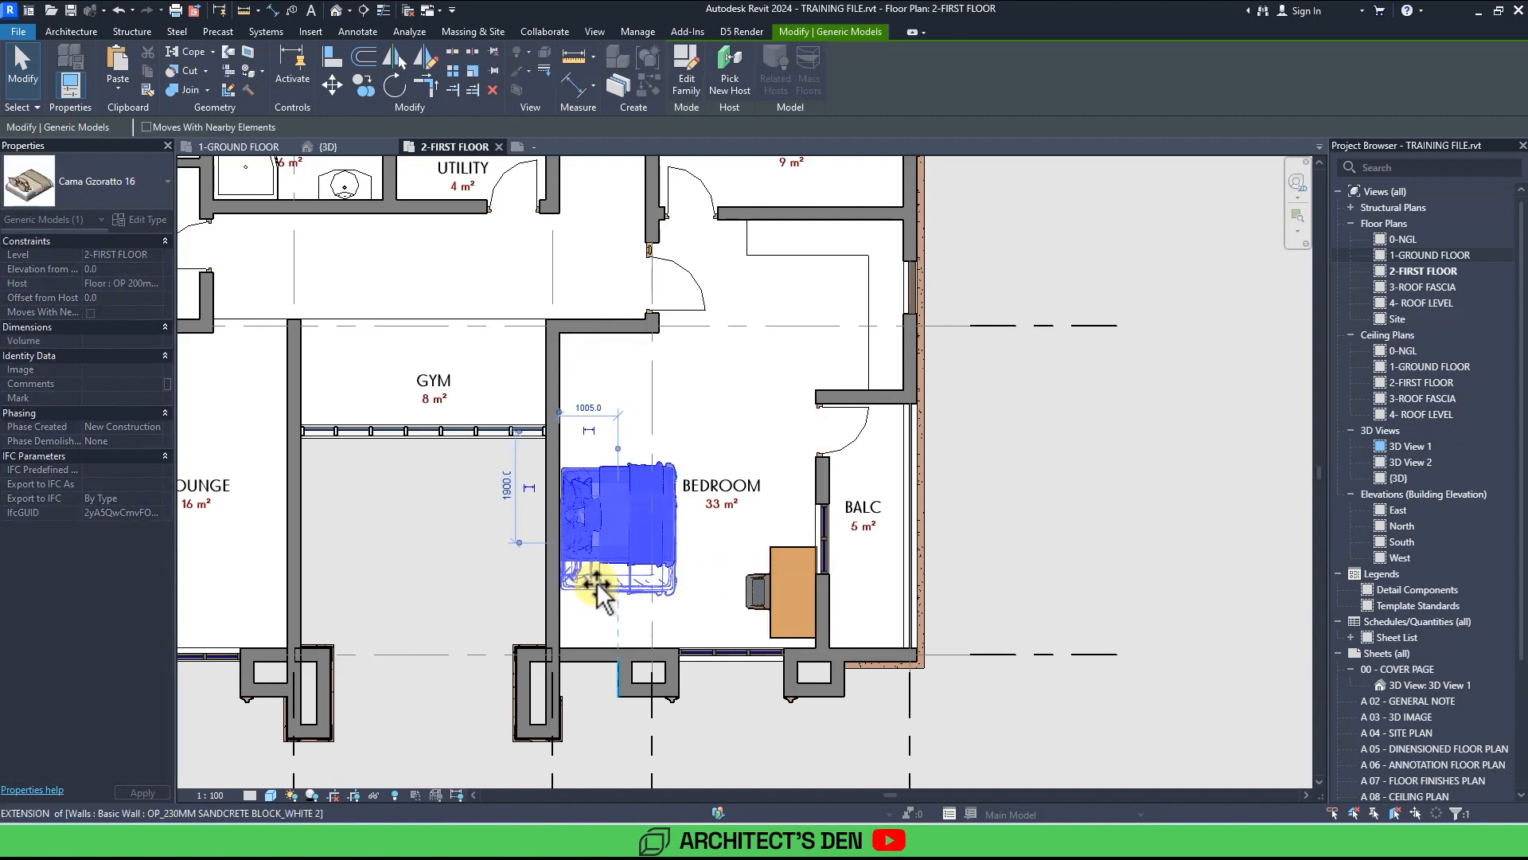
Place a Poltrona Gzoratto 03 armchair angled in the upper-left corner of the 33 m² bedroom.
{"action": "left_click", "coordinate": [757, 605]}
{"action": "key", "text": "c"}
{"action": "key", "text": "s"}
{"action": "scroll", "coordinate": [587, 363], "scroll_direction": "up", "scroll_amount": 3}
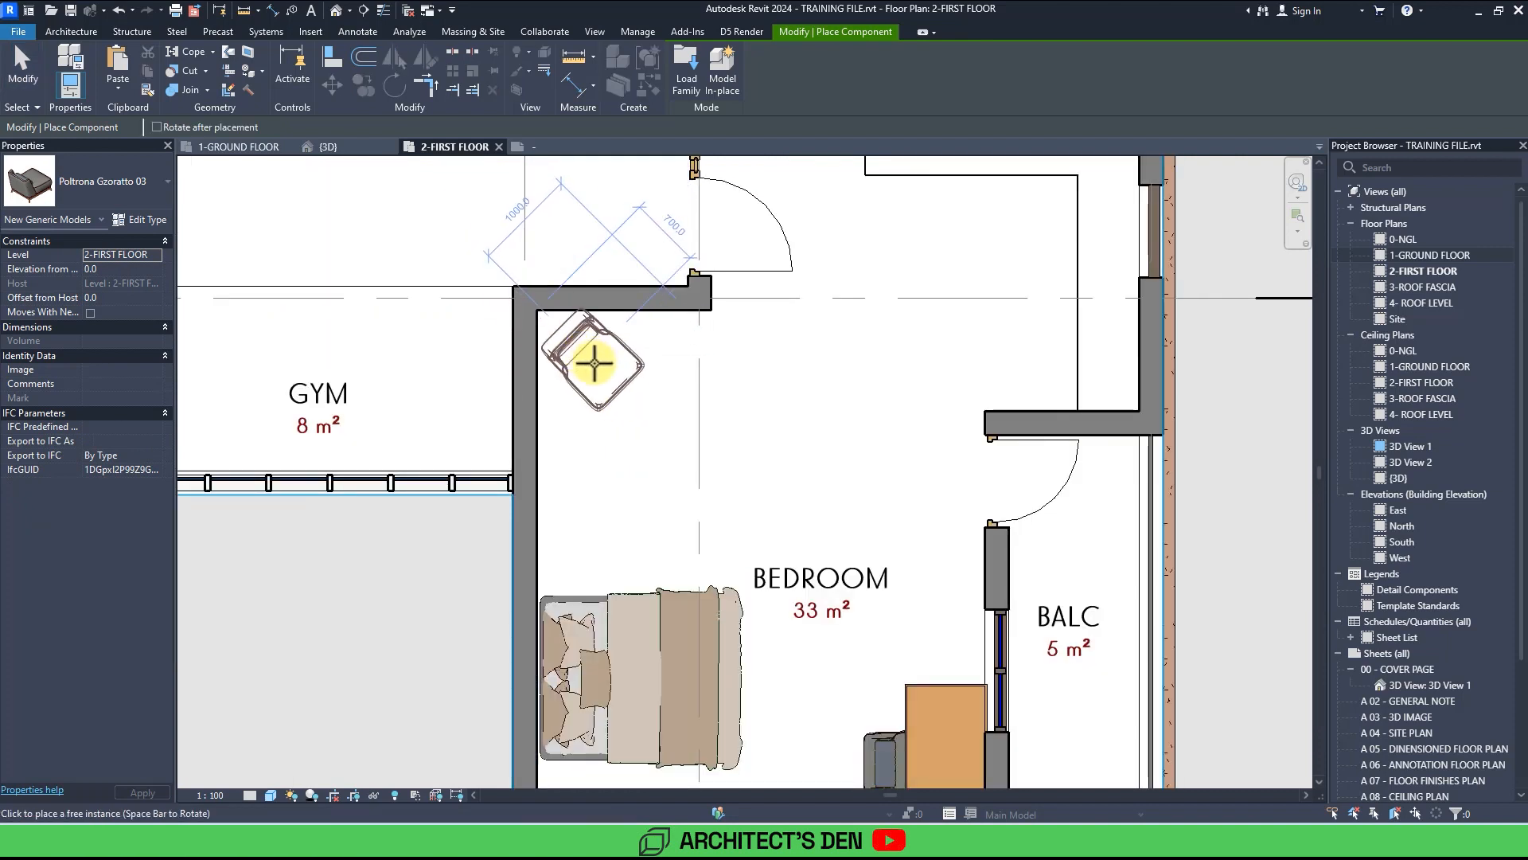
{"action": "left_click", "coordinate": [590, 357]}
Rotate and place a second Poltrona Gzoratto 03 armchair along the left wall below the first one.
{"action": "key", "text": "space"}
{"action": "key", "text": "space"}
{"action": "key", "text": "space"}
{"action": "key", "text": "space"}
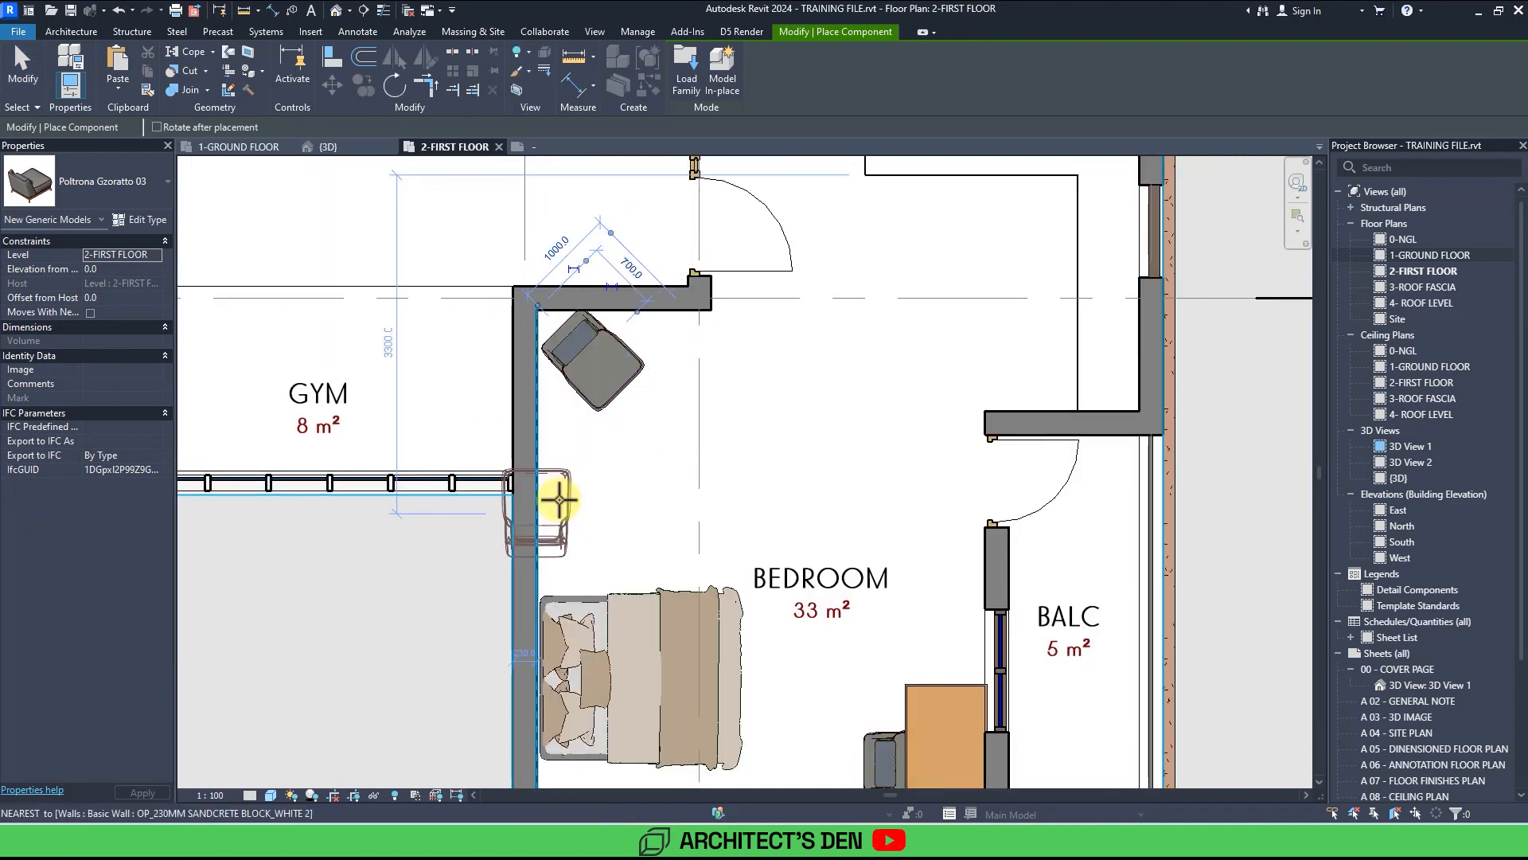
{"action": "key", "text": "space"}
{"action": "key", "text": "space"}
{"action": "key", "text": "space"}
{"action": "key", "text": "space"}
{"action": "key", "text": "space"}
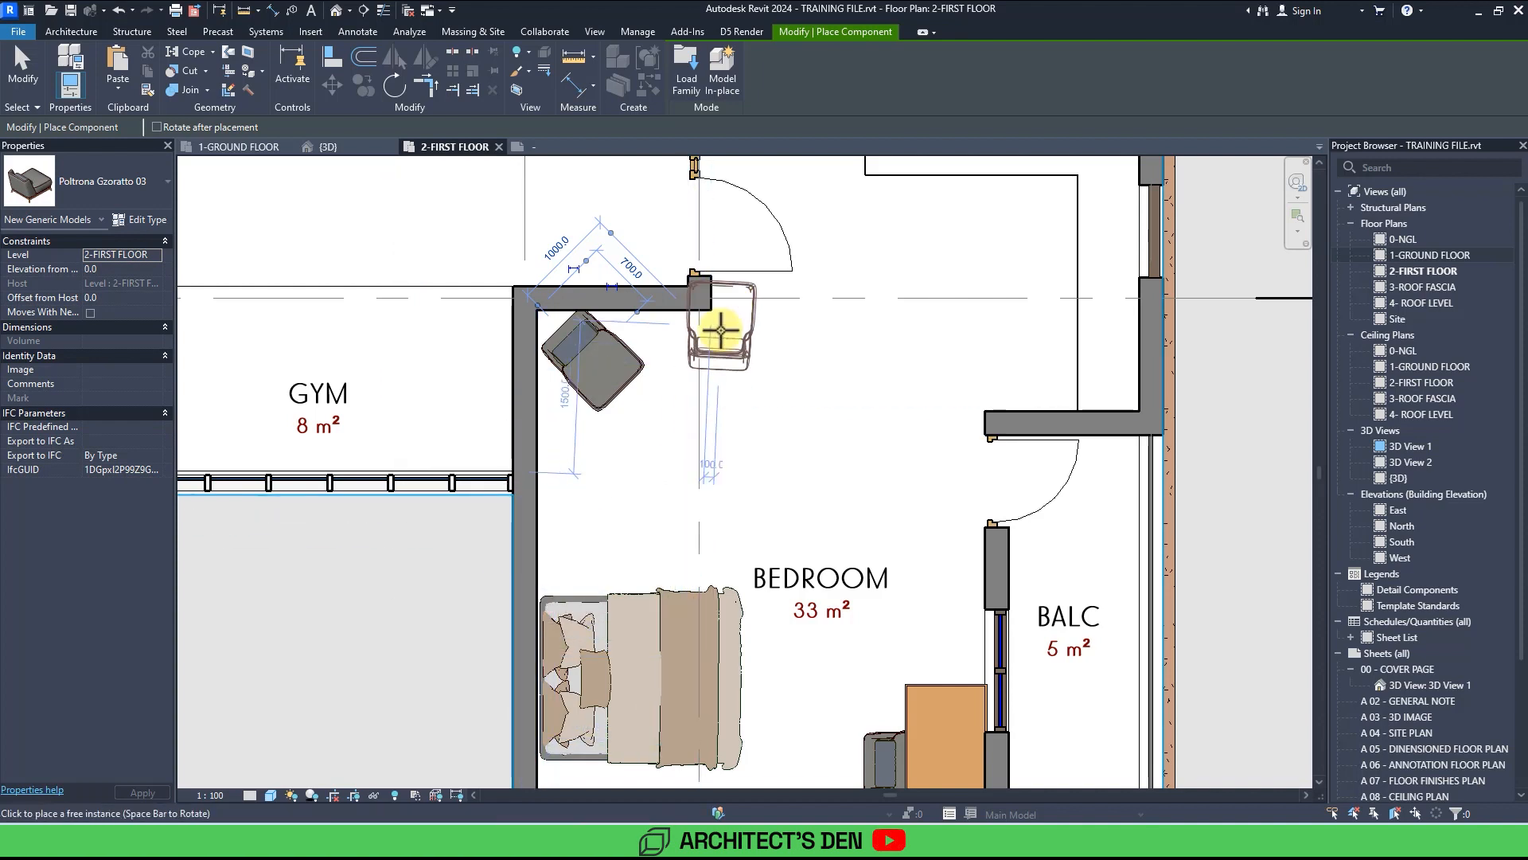
{"action": "key", "text": "space"}
{"action": "key", "text": "space"}
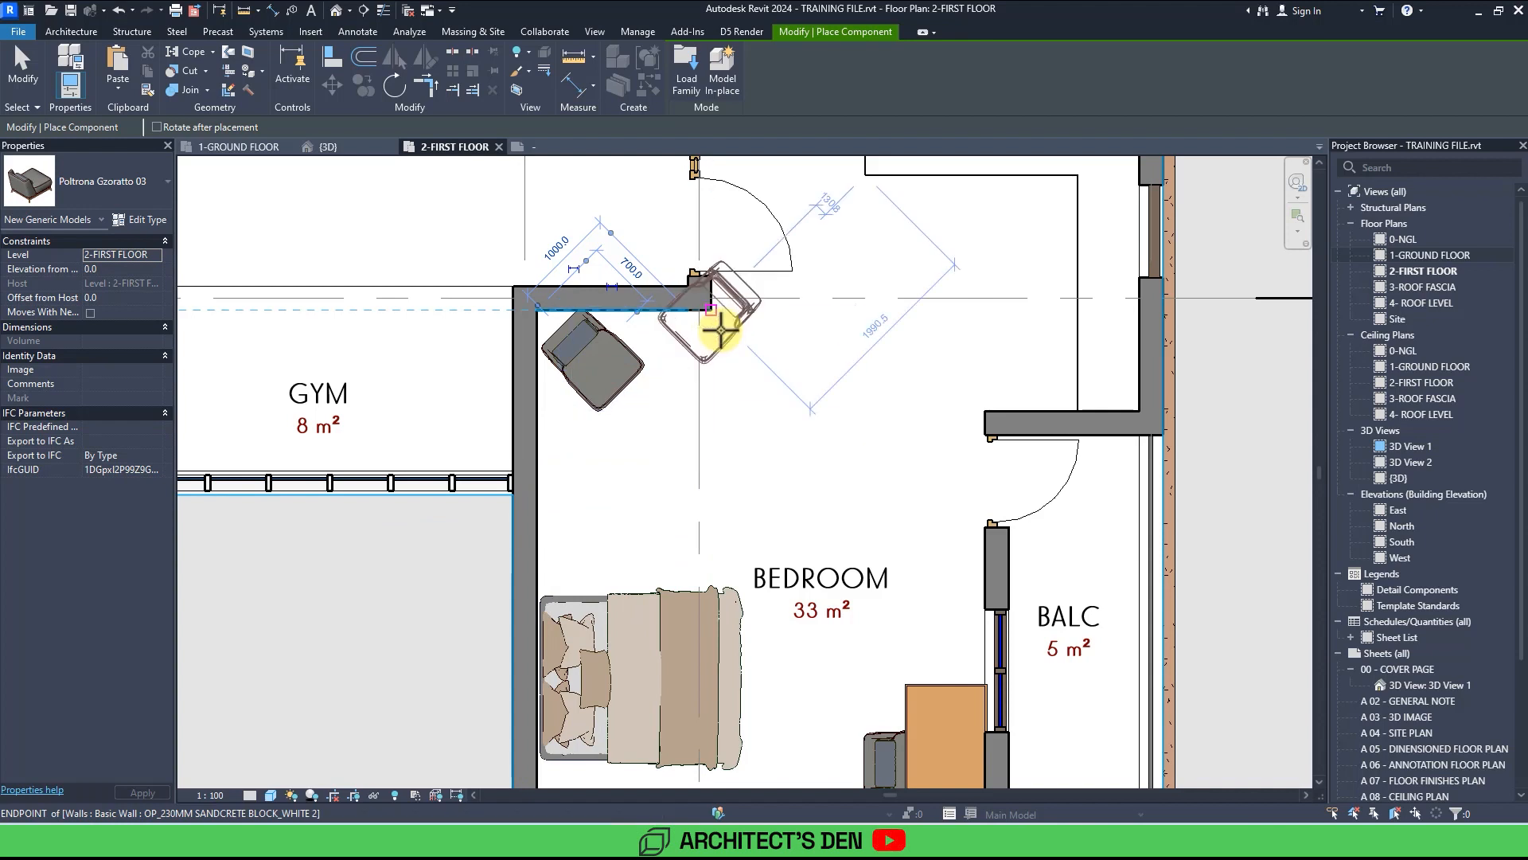
{"action": "key", "text": "space"}
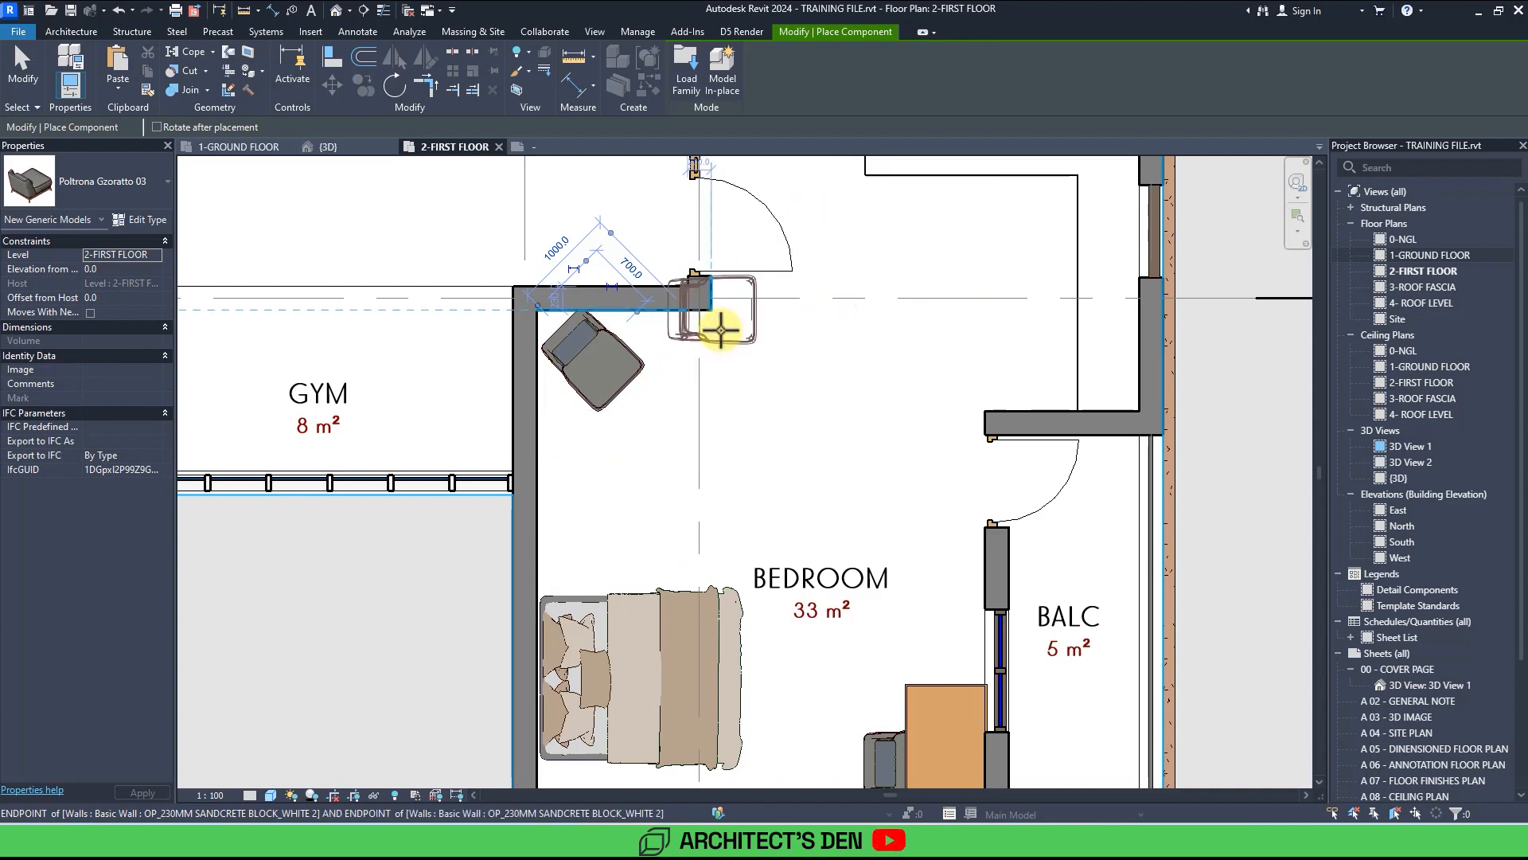
{"action": "key", "text": "space"}
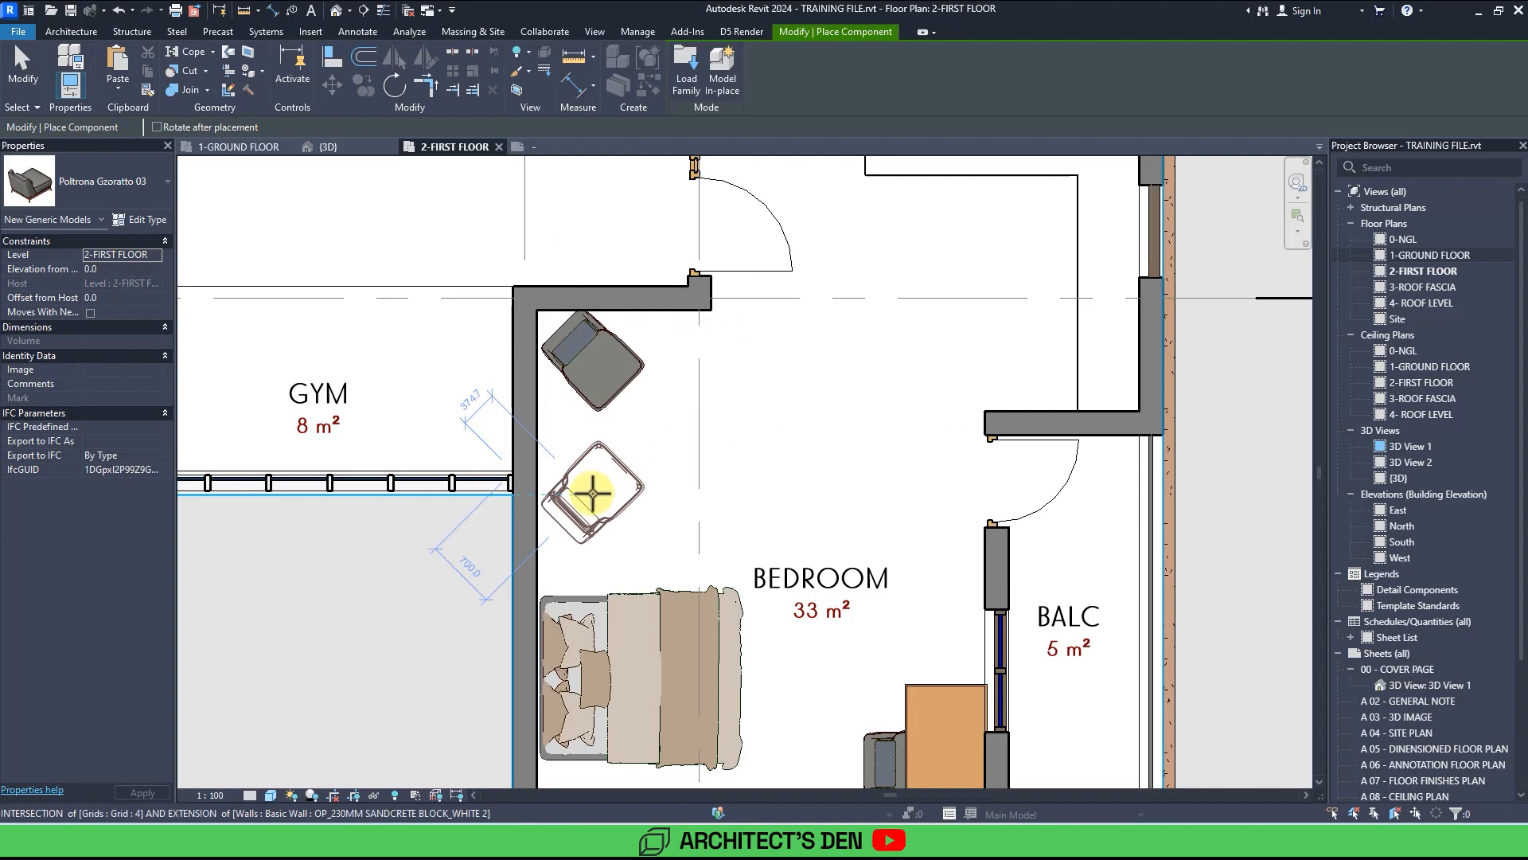
{"action": "left_click", "coordinate": [593, 495]}
{"action": "scroll", "coordinate": [593, 495], "scroll_direction": "down", "scroll_amount": 5}
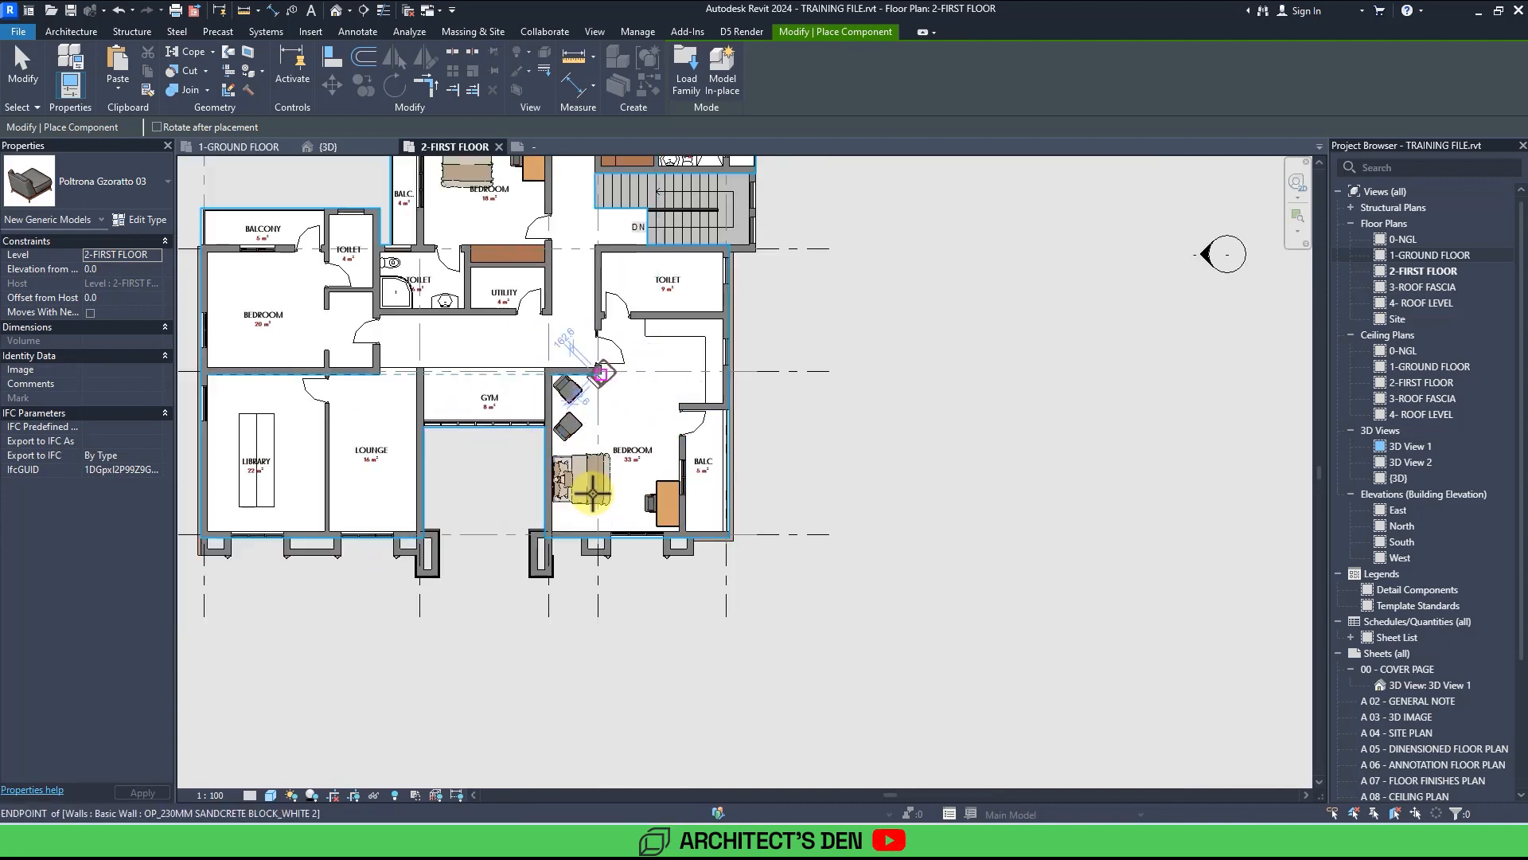
{"action": "key", "text": "Escape"}
{"action": "key", "text": "Escape"}
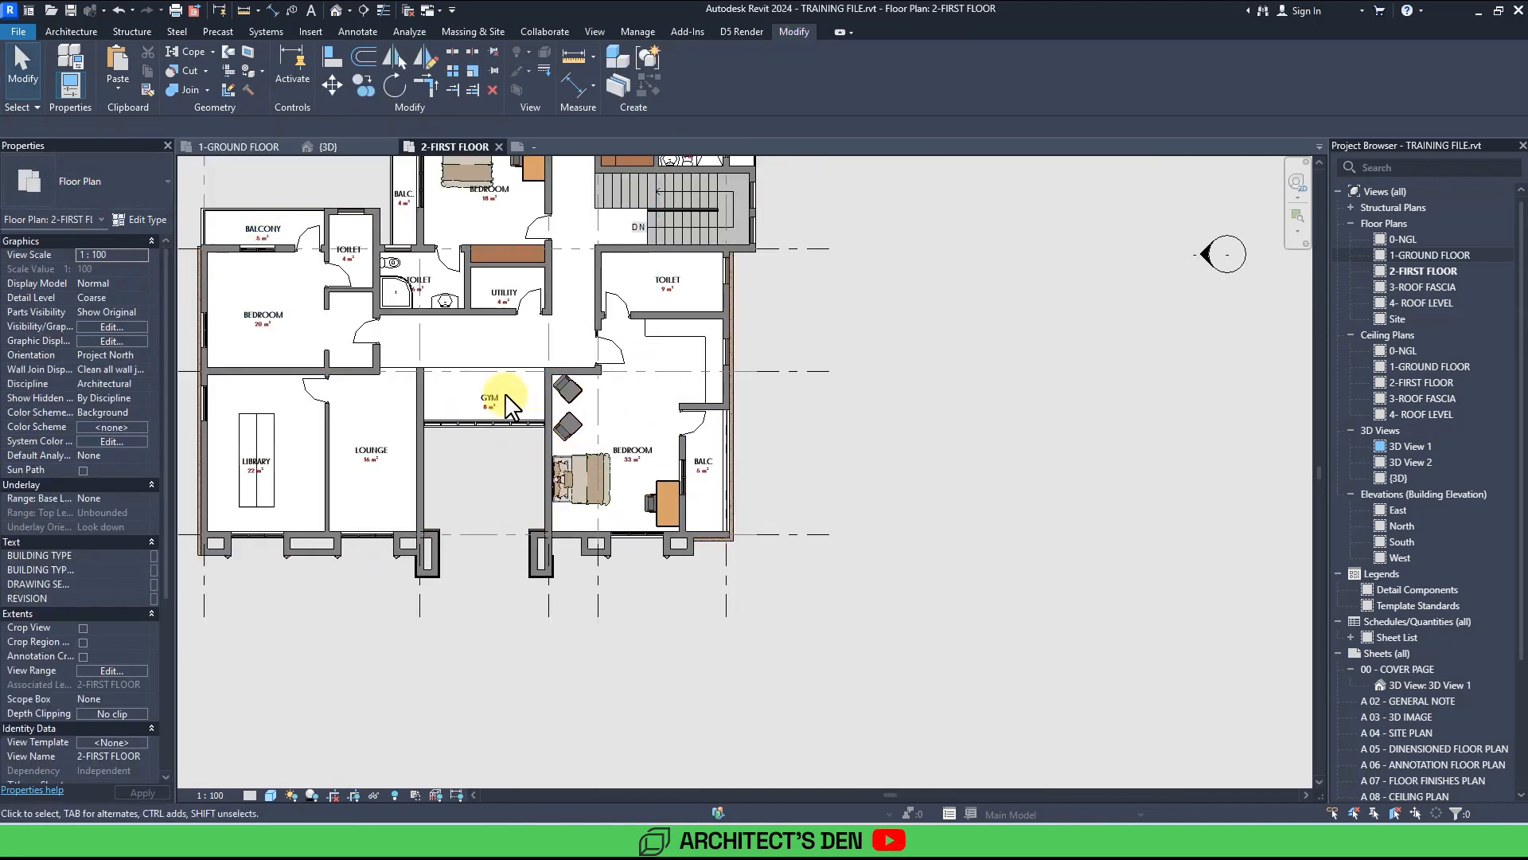
Place a Center_coffee_table_4166 between the two armchairs in the 33 m² bedroom.
{"action": "key", "text": "m"}
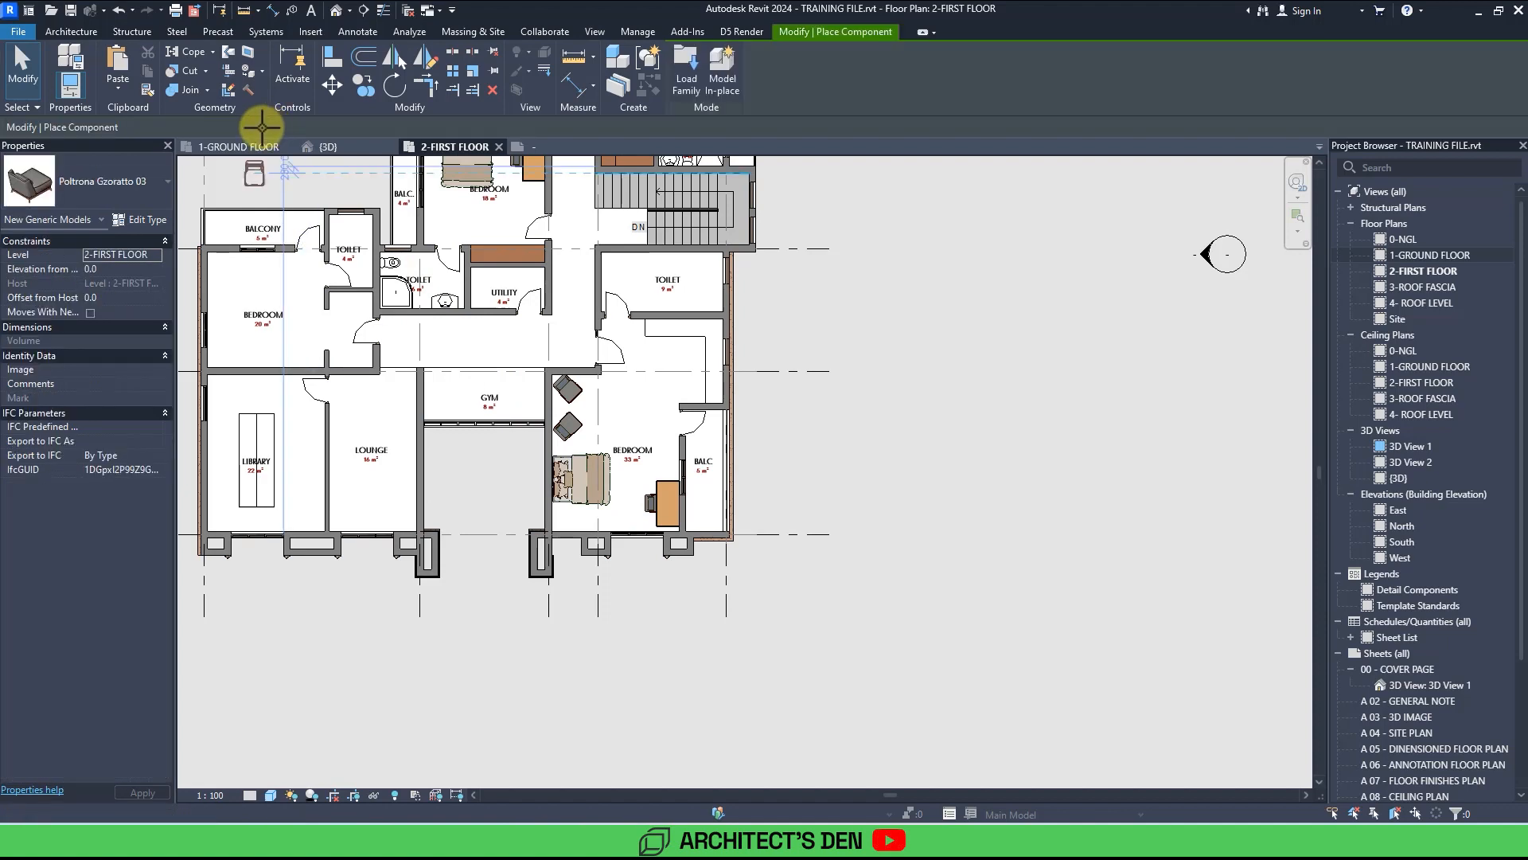
{"action": "left_click", "coordinate": [78, 183]}
{"action": "scroll", "coordinate": [78, 404], "scroll_direction": "up", "scroll_amount": 10}
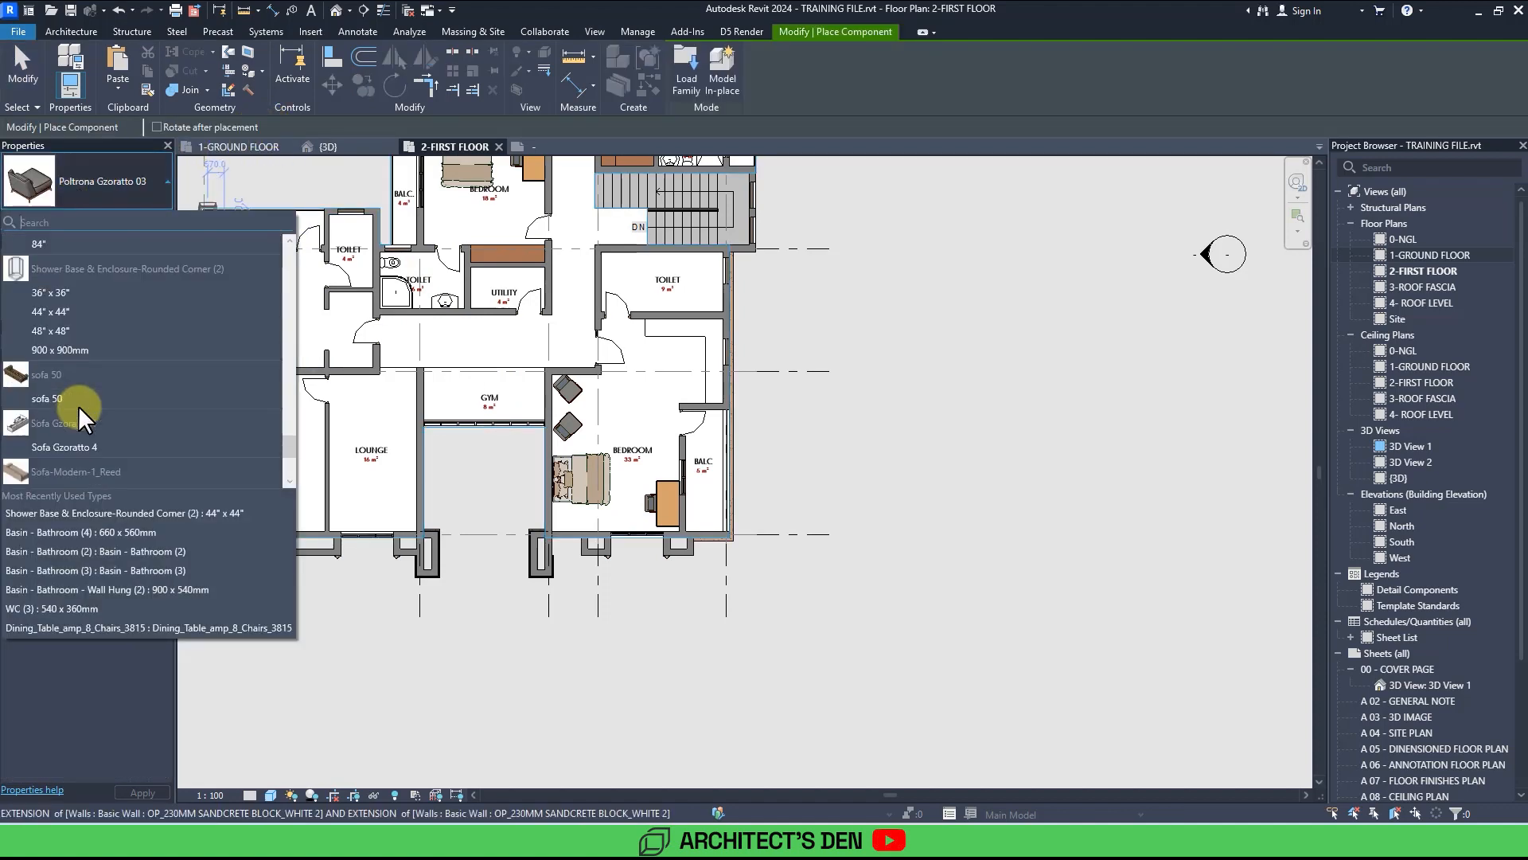
{"action": "scroll", "coordinate": [86, 436], "scroll_direction": "down", "scroll_amount": 6}
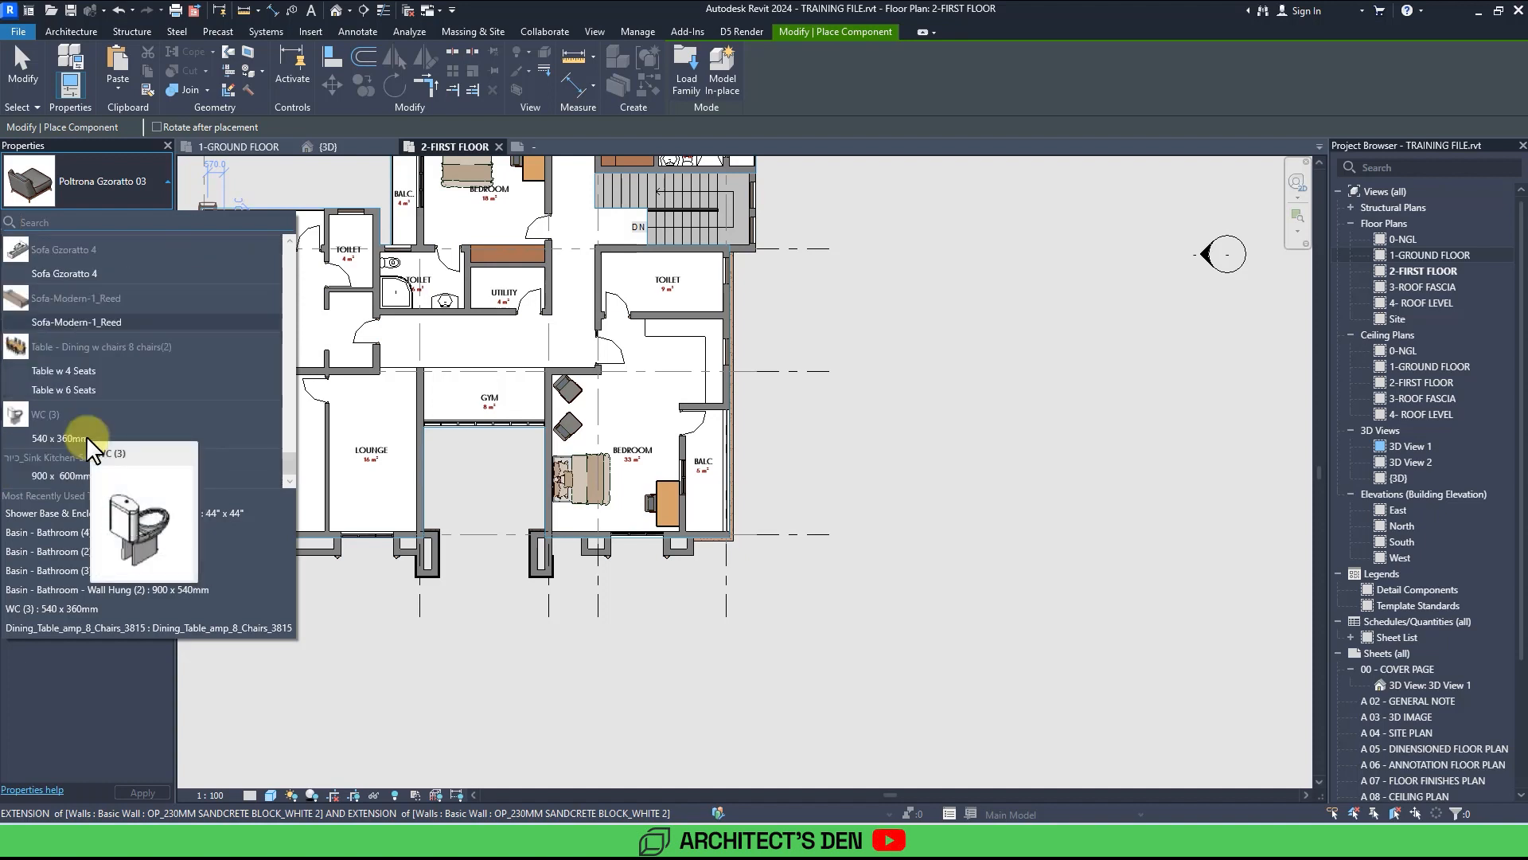
{"action": "scroll", "coordinate": [97, 379], "scroll_direction": "up", "scroll_amount": 8}
{"action": "scroll", "coordinate": [97, 379], "scroll_direction": "up", "scroll_amount": 2}
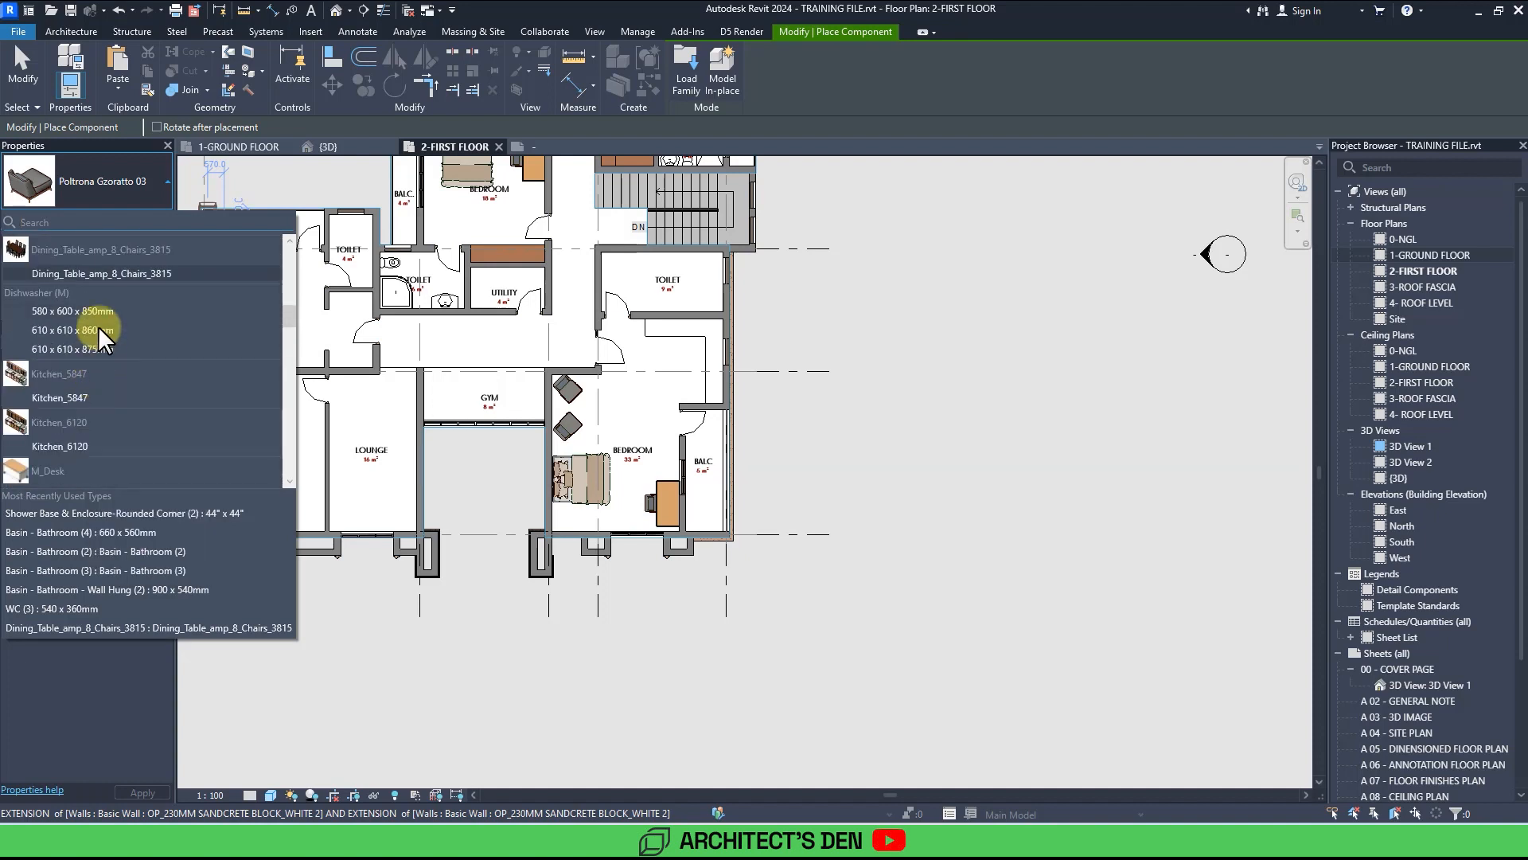
{"action": "type", "text": "CEN"}
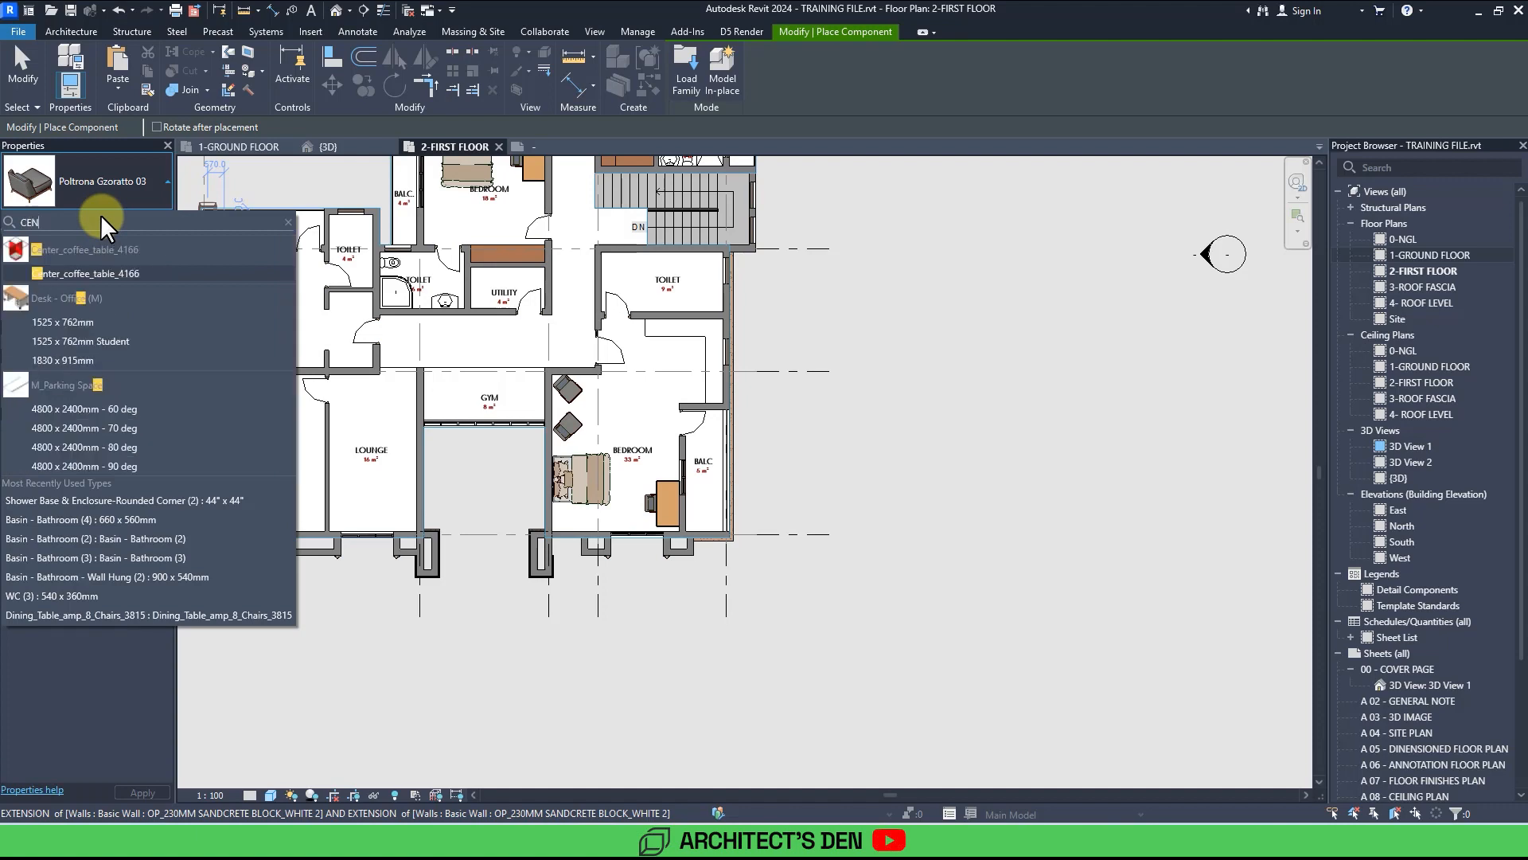
{"action": "left_click", "coordinate": [76, 274]}
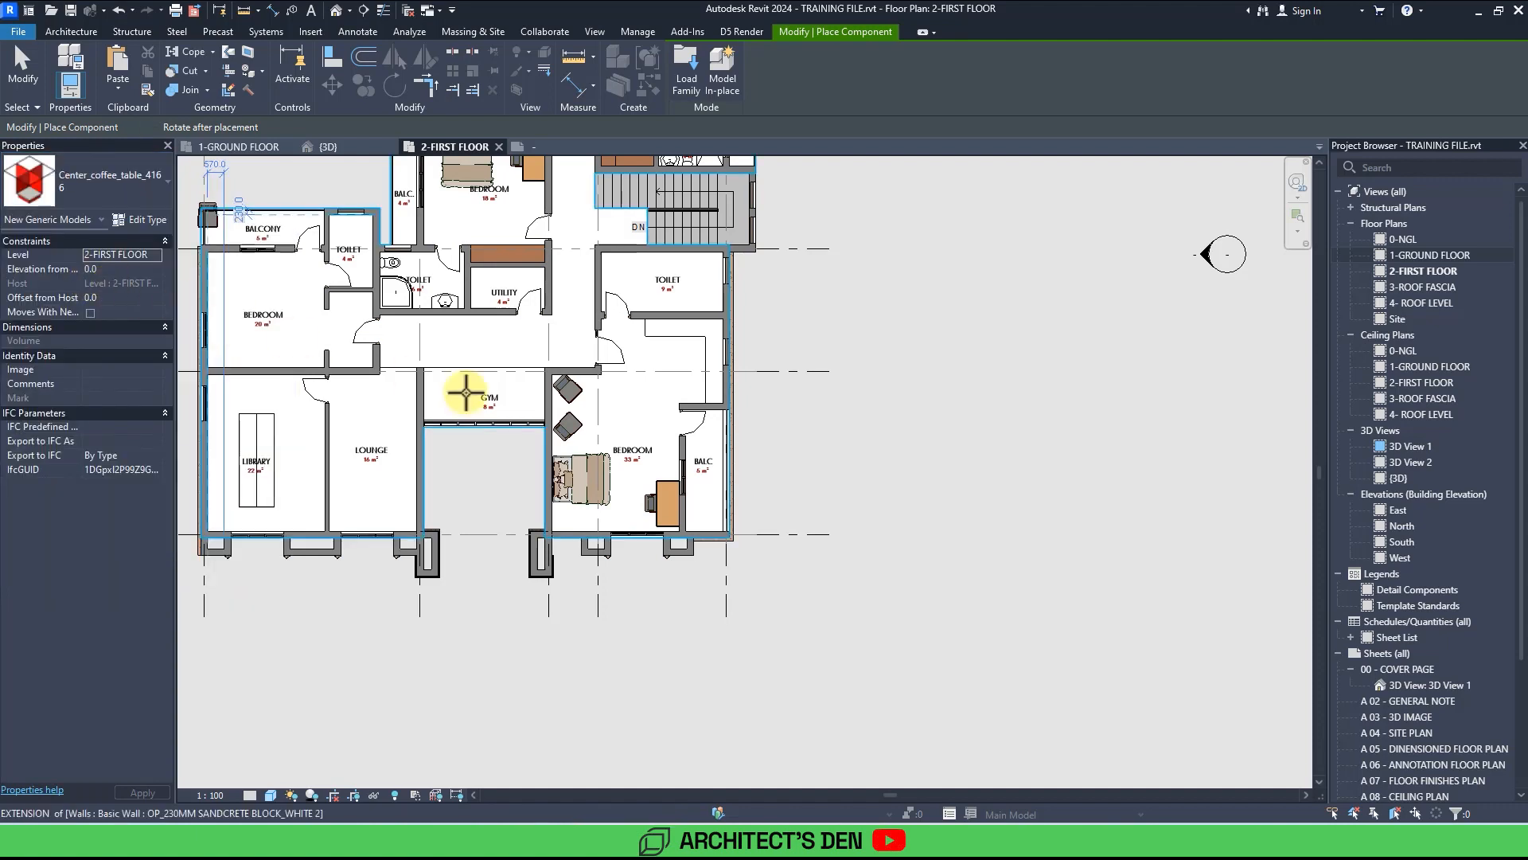
{"action": "scroll", "coordinate": [579, 426], "scroll_direction": "up", "scroll_amount": 4}
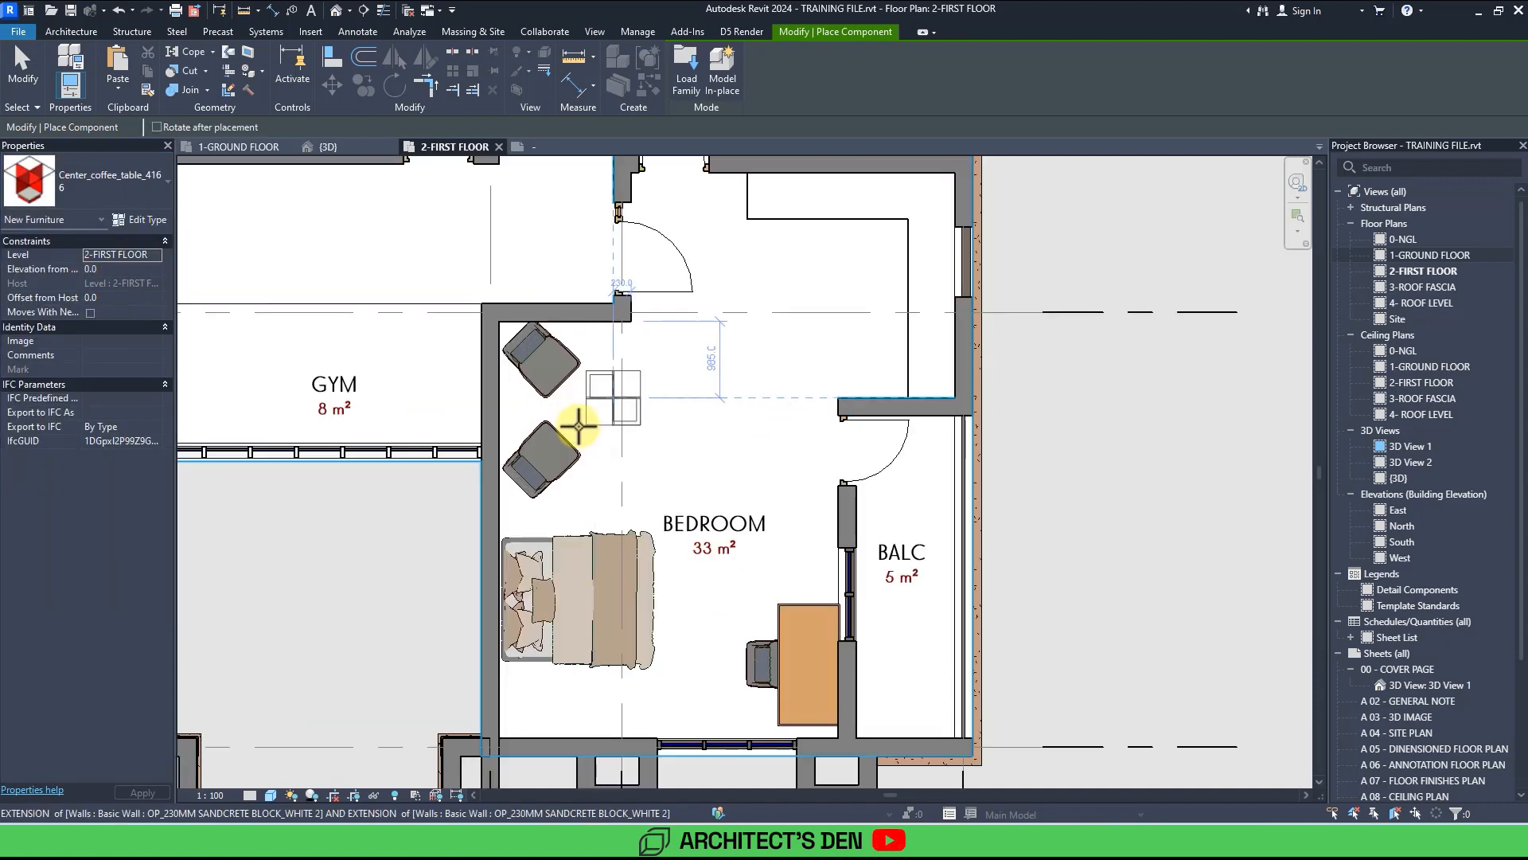
{"action": "scroll", "coordinate": [593, 405], "scroll_direction": "up", "scroll_amount": 3}
{"action": "left_click", "coordinate": [600, 403]}
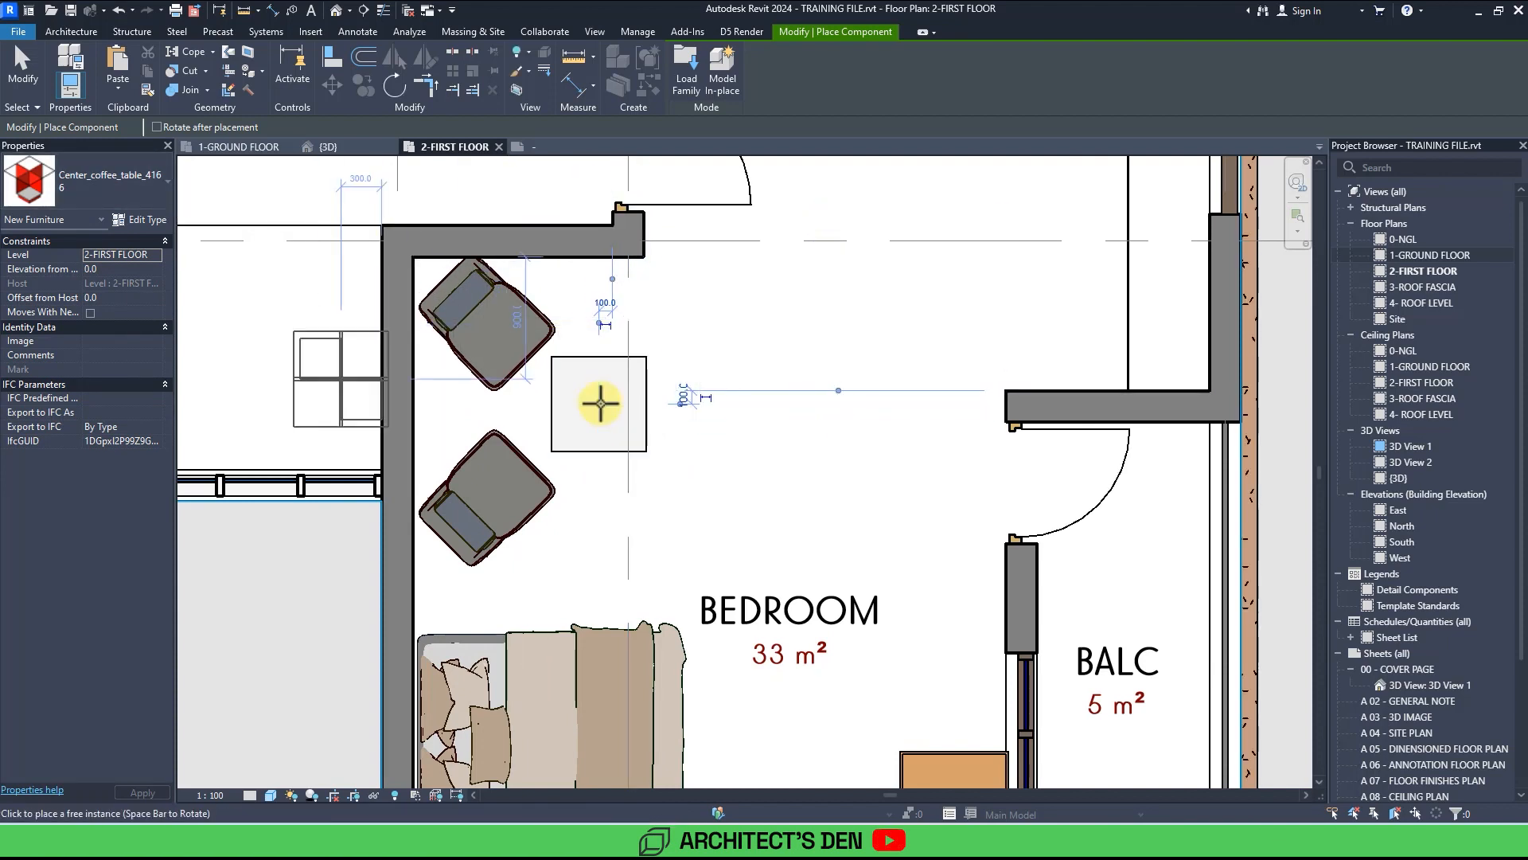
{"action": "key", "text": "Escape"}
{"action": "key", "text": "Escape"}
Edit the in-place wardrobe casework in the 33 m² bedroom's entry, sketching an extra cabinet section along the outer wall.
{"action": "scroll", "coordinate": [601, 404], "scroll_direction": "down", "scroll_amount": 3}
{"action": "scroll", "coordinate": [603, 410], "scroll_direction": "down", "scroll_amount": 6}
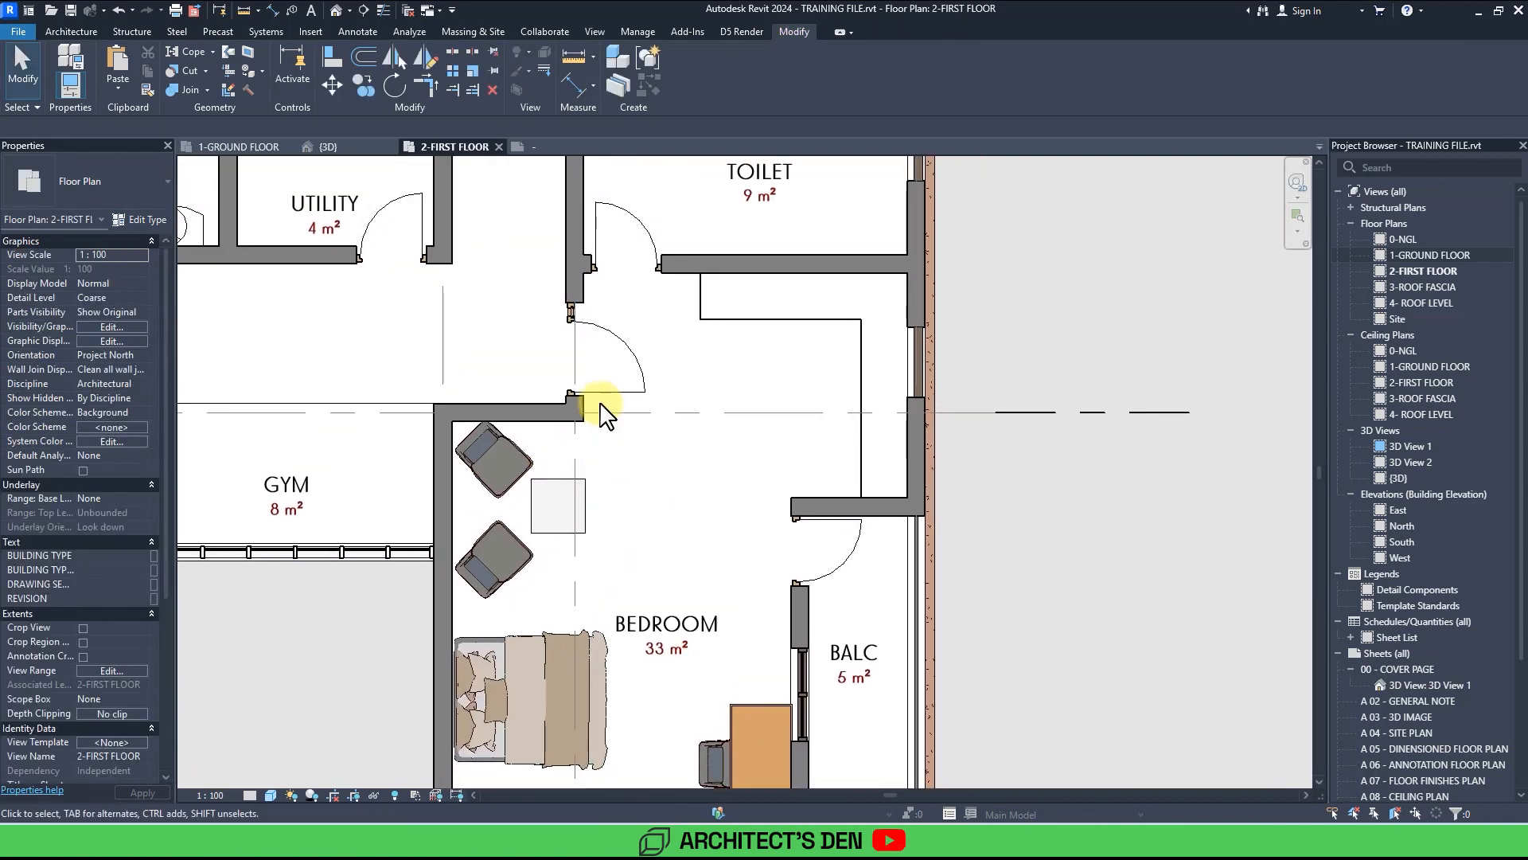
{"action": "left_click", "coordinate": [474, 322]}
{"action": "left_click_drag", "start_coordinate": [468, 305], "coordinate": [675, 317]}
{"action": "scroll", "coordinate": [694, 466], "scroll_direction": "up", "scroll_amount": 5}
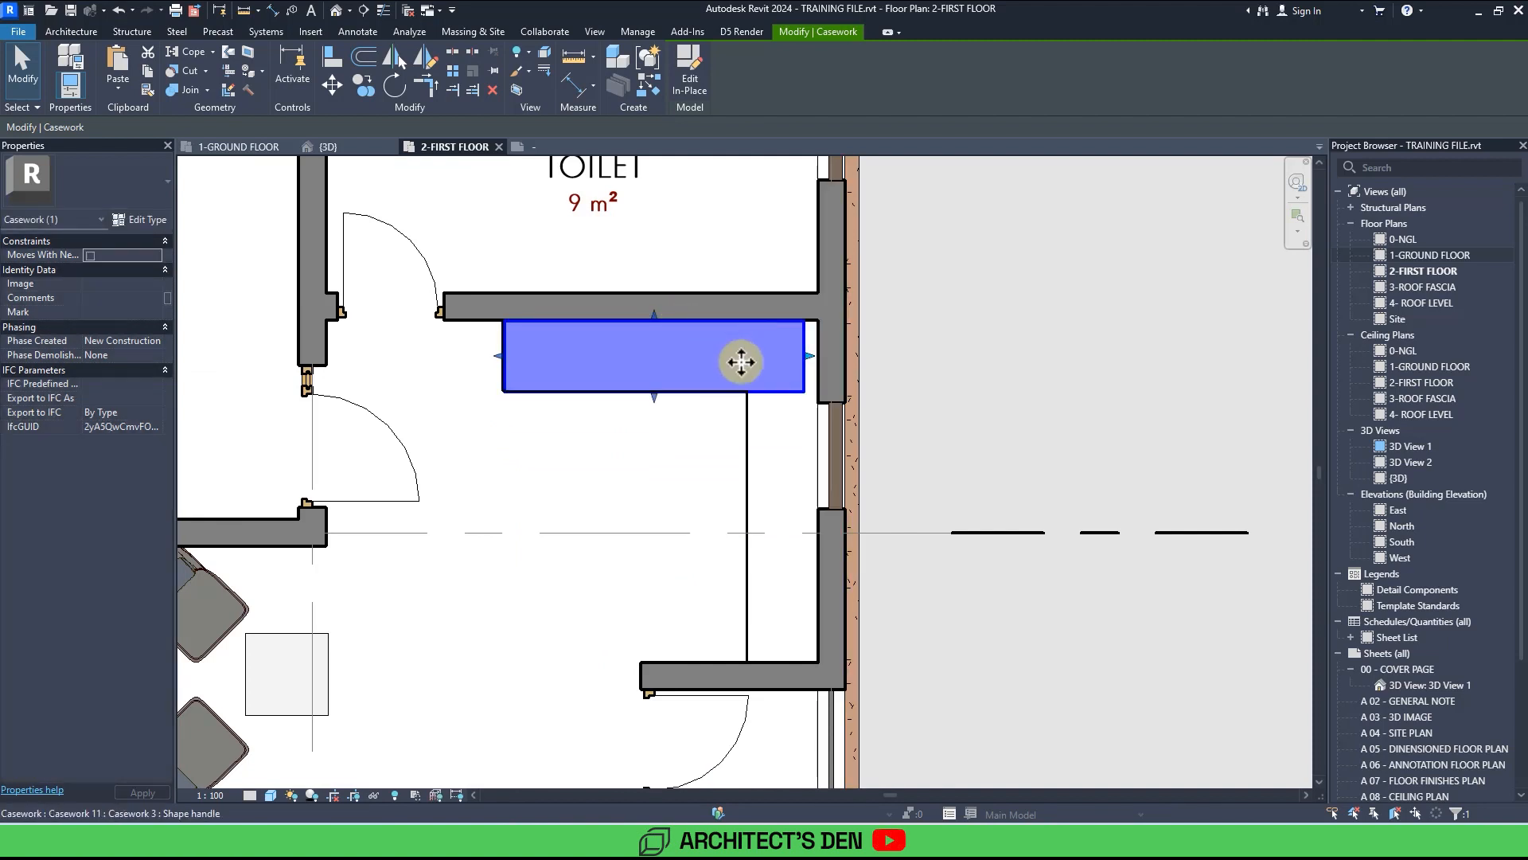
{"action": "double_click", "coordinate": [781, 391]}
{"action": "left_click", "coordinate": [785, 393]}
{"action": "double_click", "coordinate": [792, 390]}
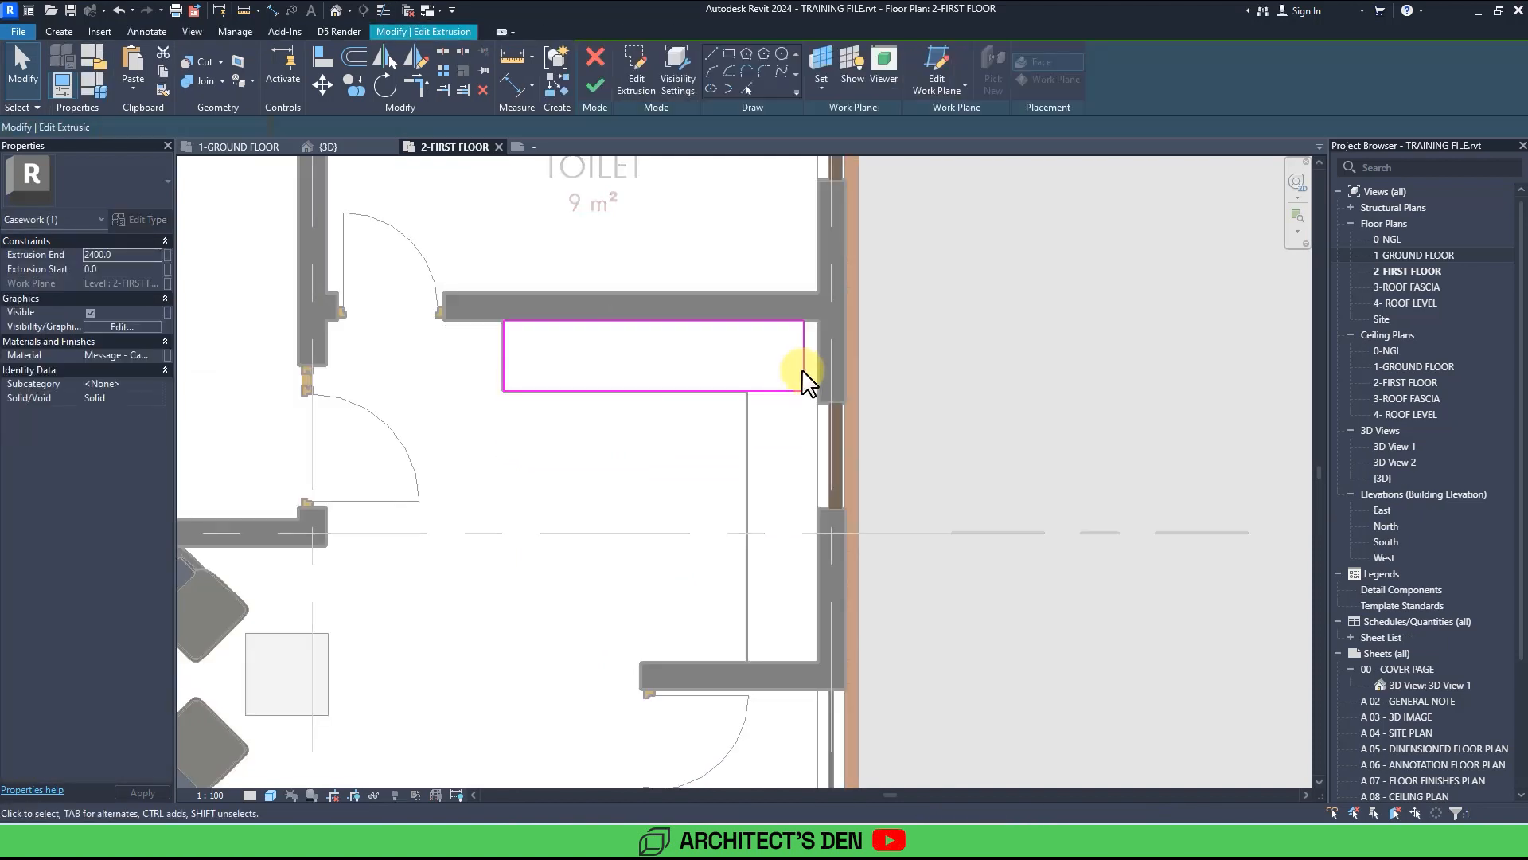
{"action": "left_click", "coordinate": [806, 356]}
{"action": "left_click_drag", "start_coordinate": [845, 357], "coordinate": [817, 356]}
{"action": "left_click_drag", "start_coordinate": [504, 349], "coordinate": [567, 392]}
{"action": "left_click", "coordinate": [557, 391]}
{"action": "middle_click_drag", "start_coordinate": [625, 353], "coordinate": [513, 312]}
{"action": "left_click", "coordinate": [628, 53]}
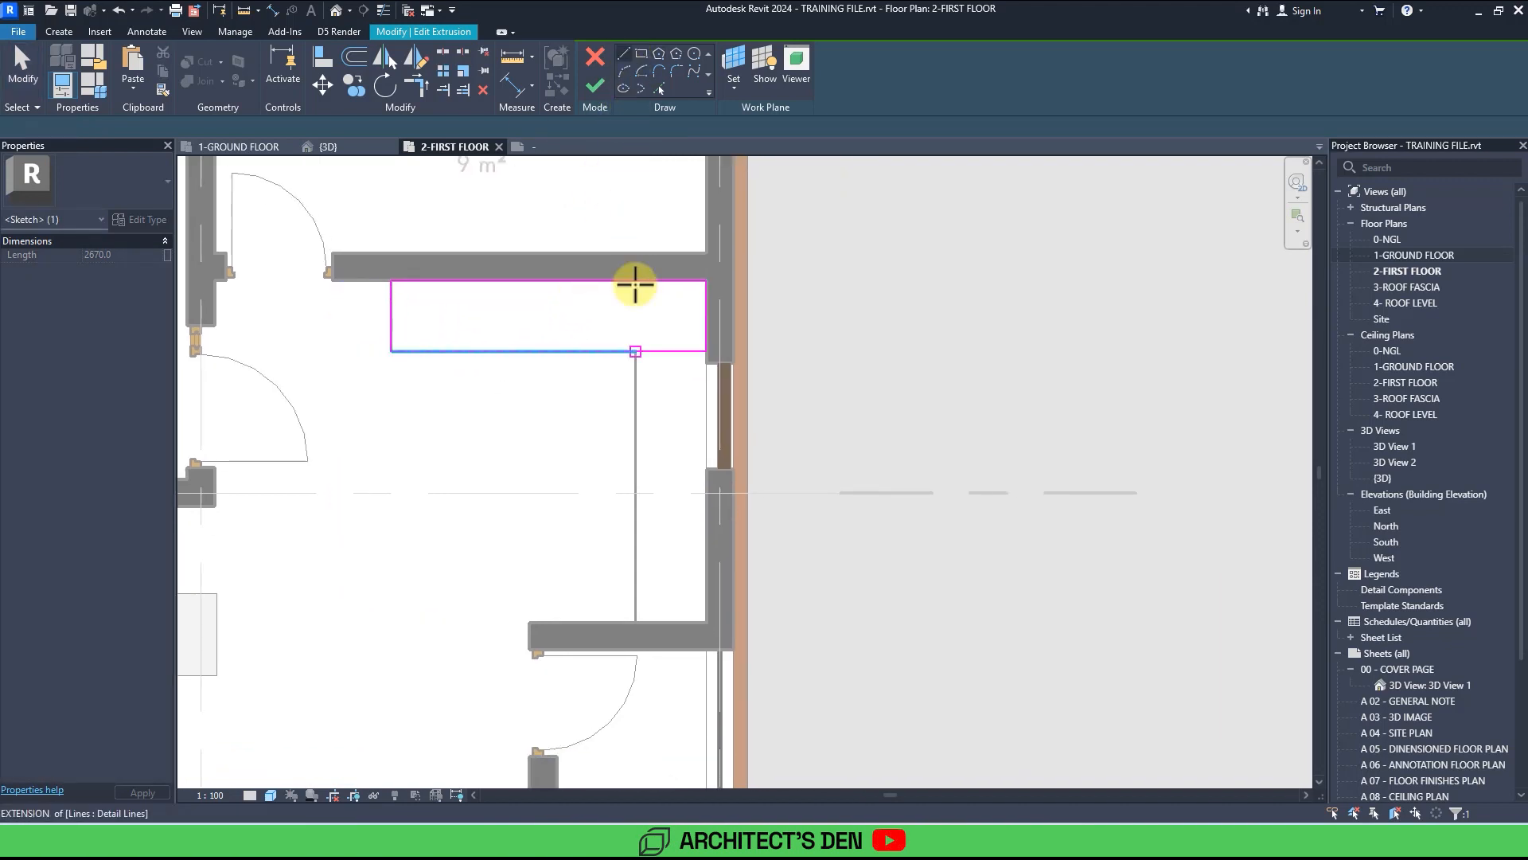
{"action": "left_click", "coordinate": [635, 351]}
{"action": "left_click", "coordinate": [636, 621]}
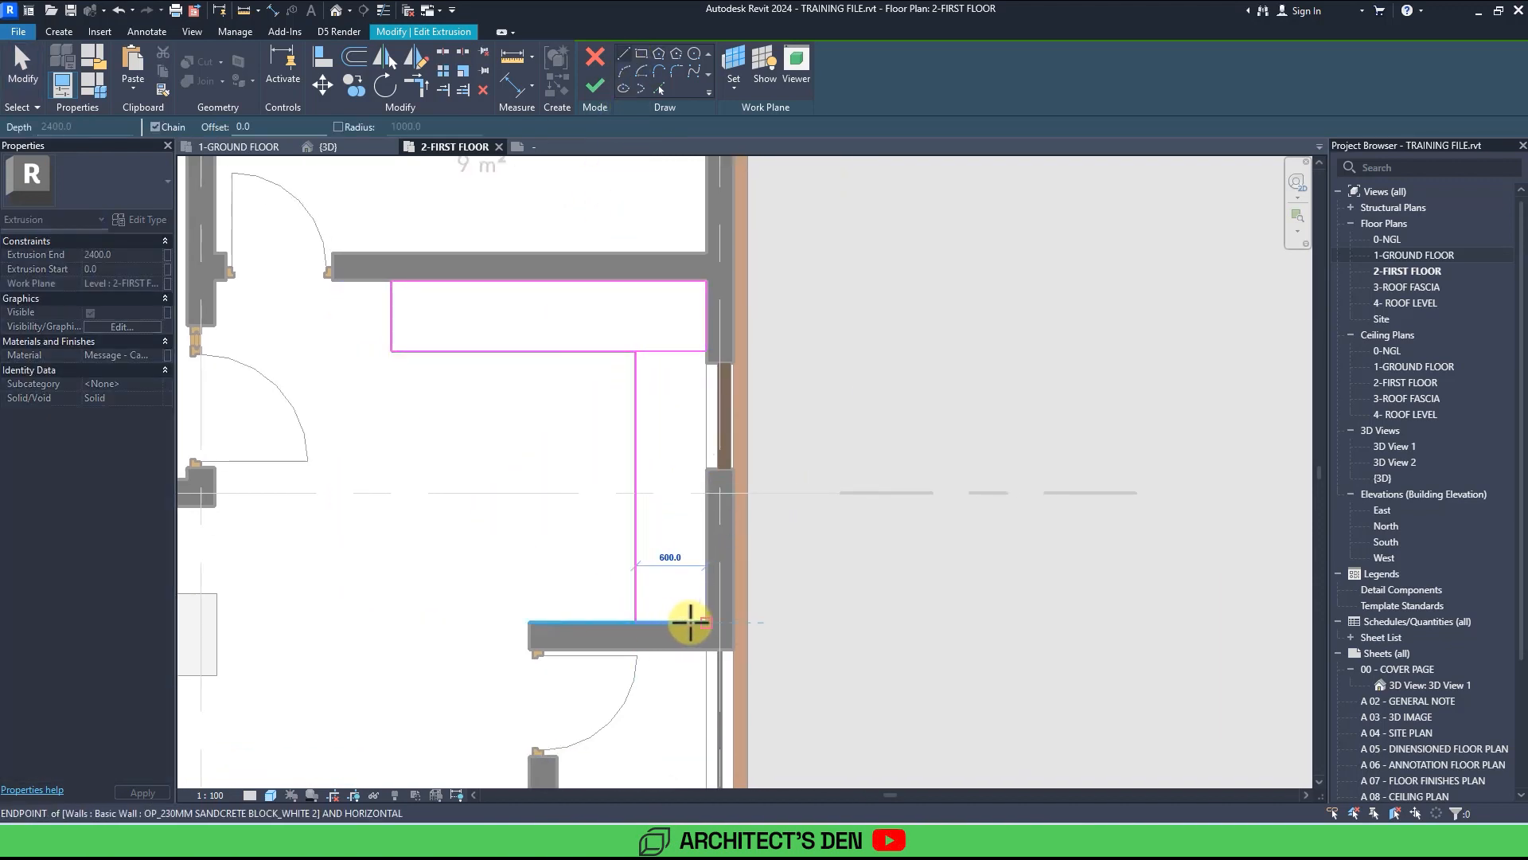
{"action": "left_click", "coordinate": [706, 620]}
{"action": "left_click", "coordinate": [706, 470]}
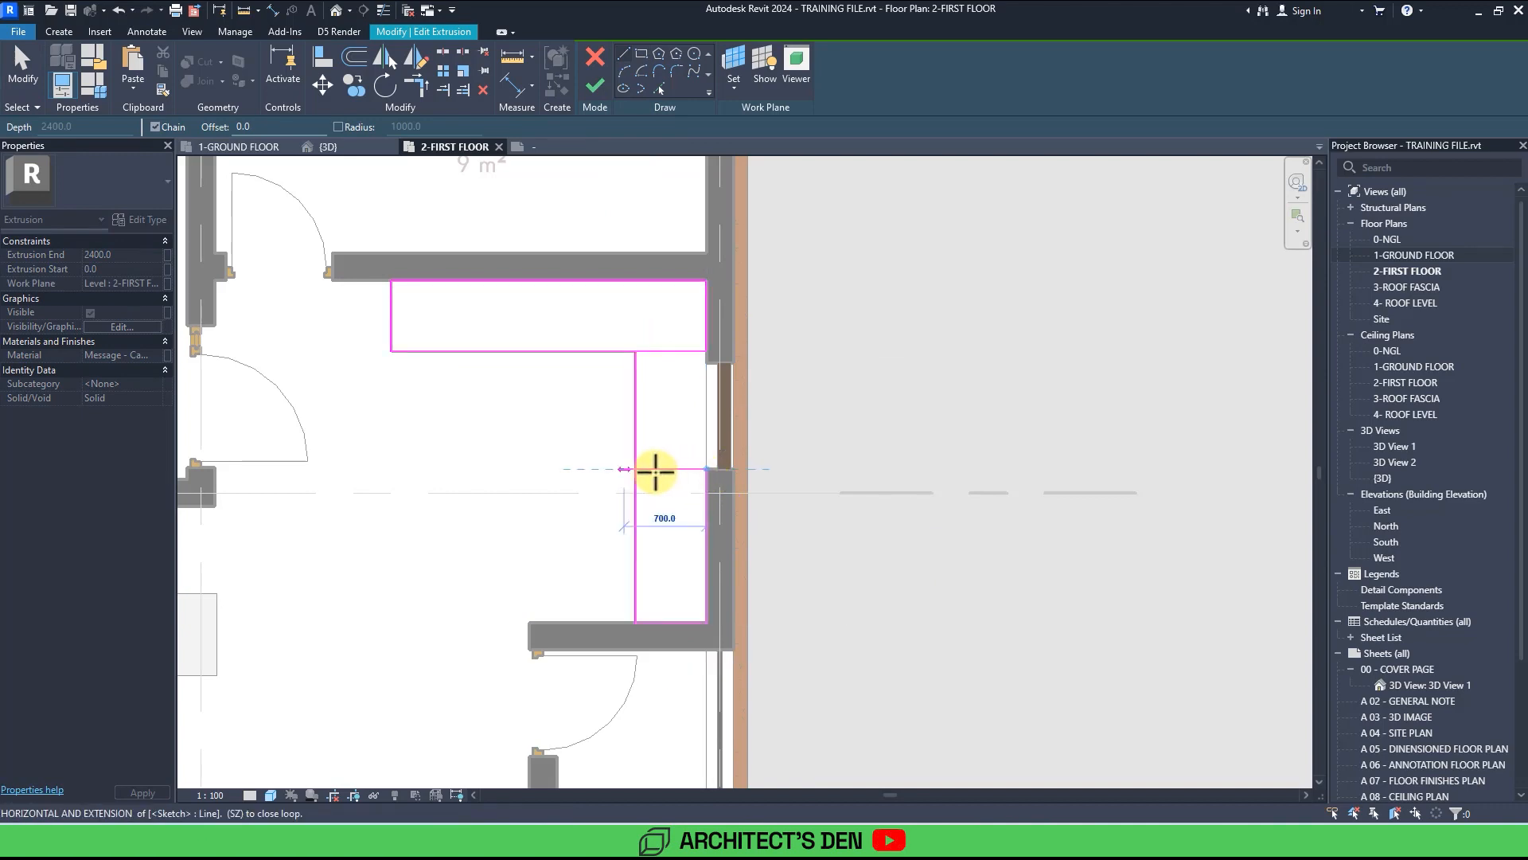
{"action": "left_click", "coordinate": [636, 470]}
{"action": "key", "text": "Escape"}
{"action": "key", "text": "Escape"}
{"action": "key", "text": "s"}
{"action": "key", "text": "l"}
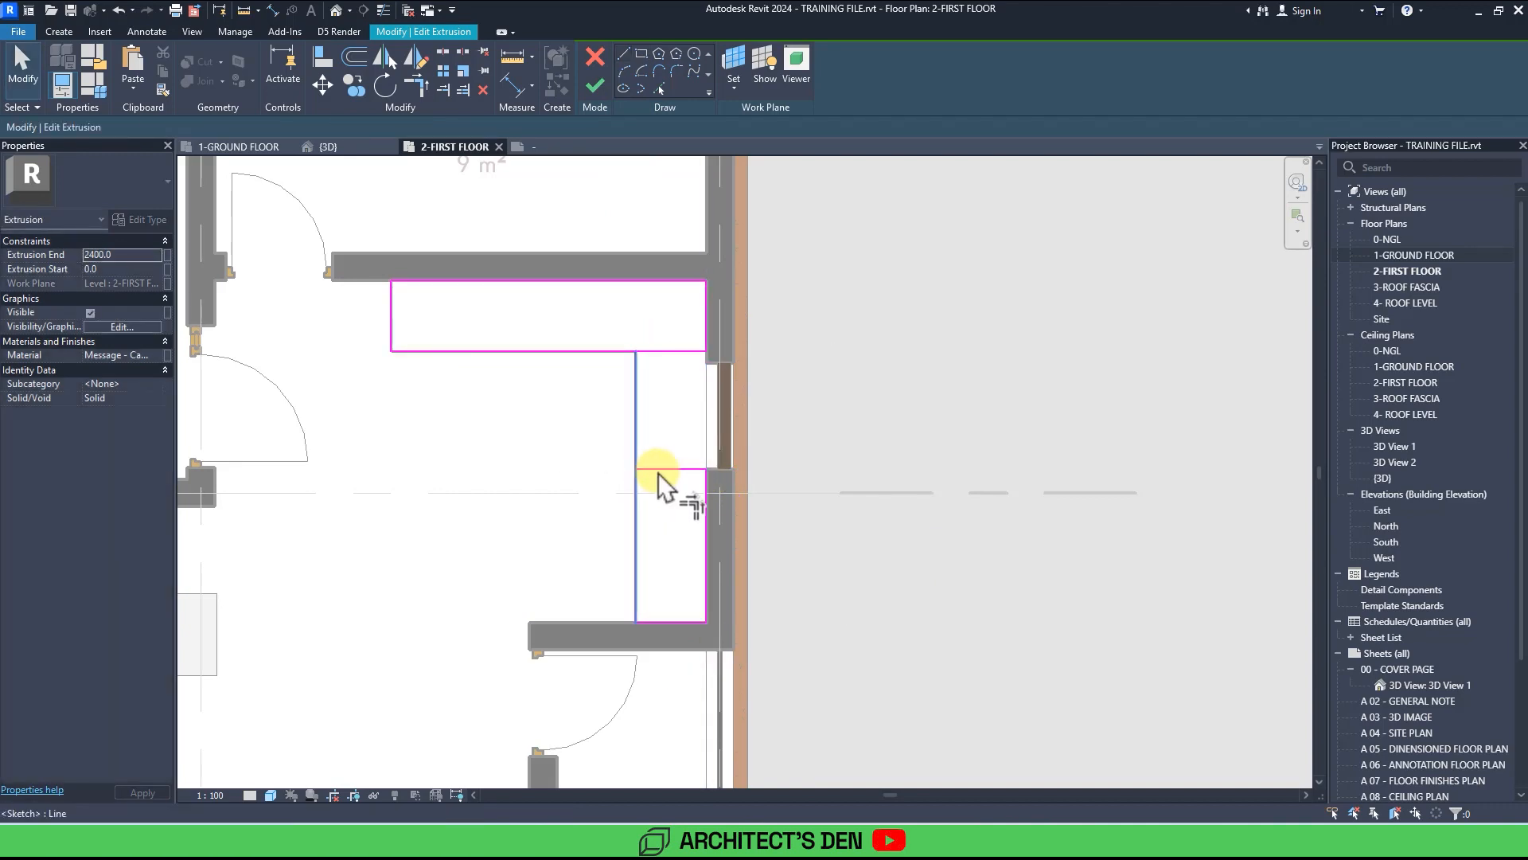
{"action": "left_click", "coordinate": [595, 86]}
{"action": "left_click", "coordinate": [588, 66]}
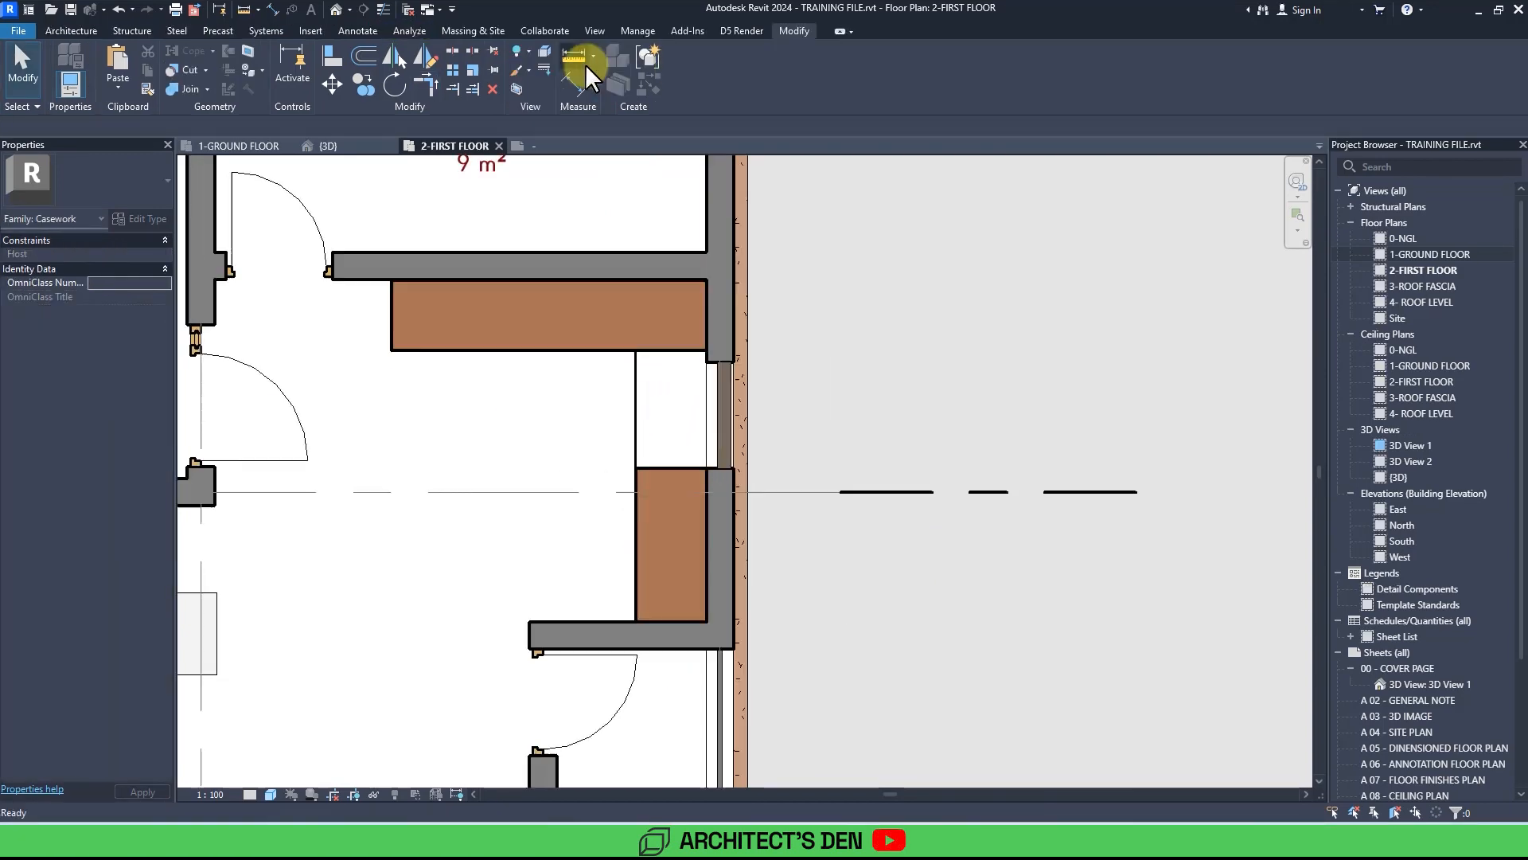
Place a K-870-H2_Seawall_6_ft_Bath bathtub and a WC (3) 540 x 360mm along the top wall of the 9 m² toilet.
{"action": "scroll", "coordinate": [835, 537], "scroll_direction": "down", "scroll_amount": 7}
{"action": "scroll", "coordinate": [768, 474], "scroll_direction": "up", "scroll_amount": 2}
{"action": "middle_click_drag", "start_coordinate": [768, 474], "coordinate": [701, 382]}
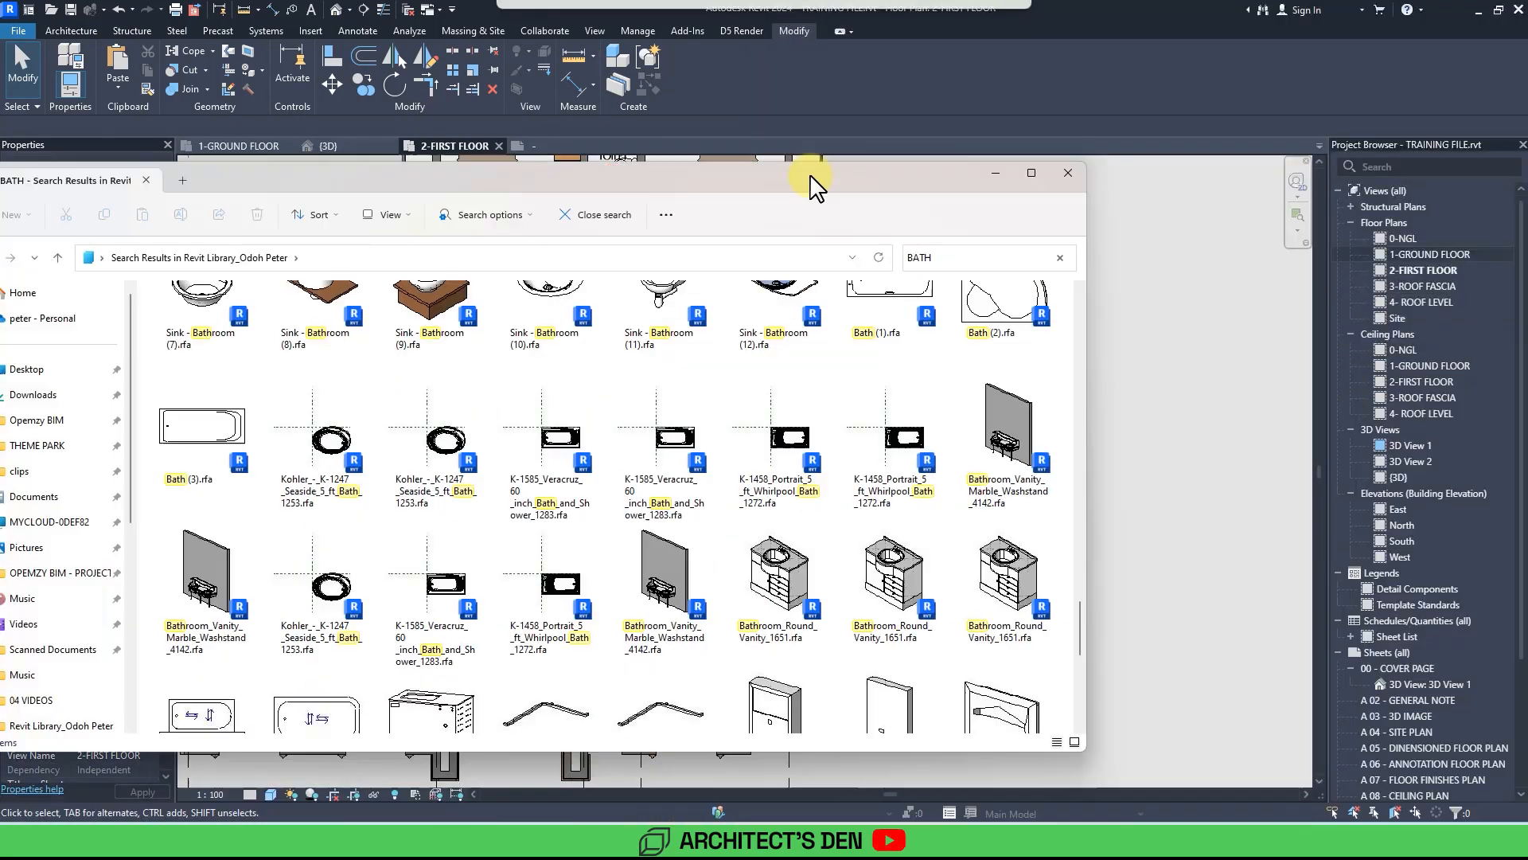
{"action": "scroll", "coordinate": [545, 358], "scroll_direction": "up", "scroll_amount": 10}
{"action": "left_click_drag", "start_coordinate": [446, 471], "coordinate": [1146, 445]}
{"action": "scroll", "coordinate": [740, 390], "scroll_direction": "up", "scroll_amount": 3}
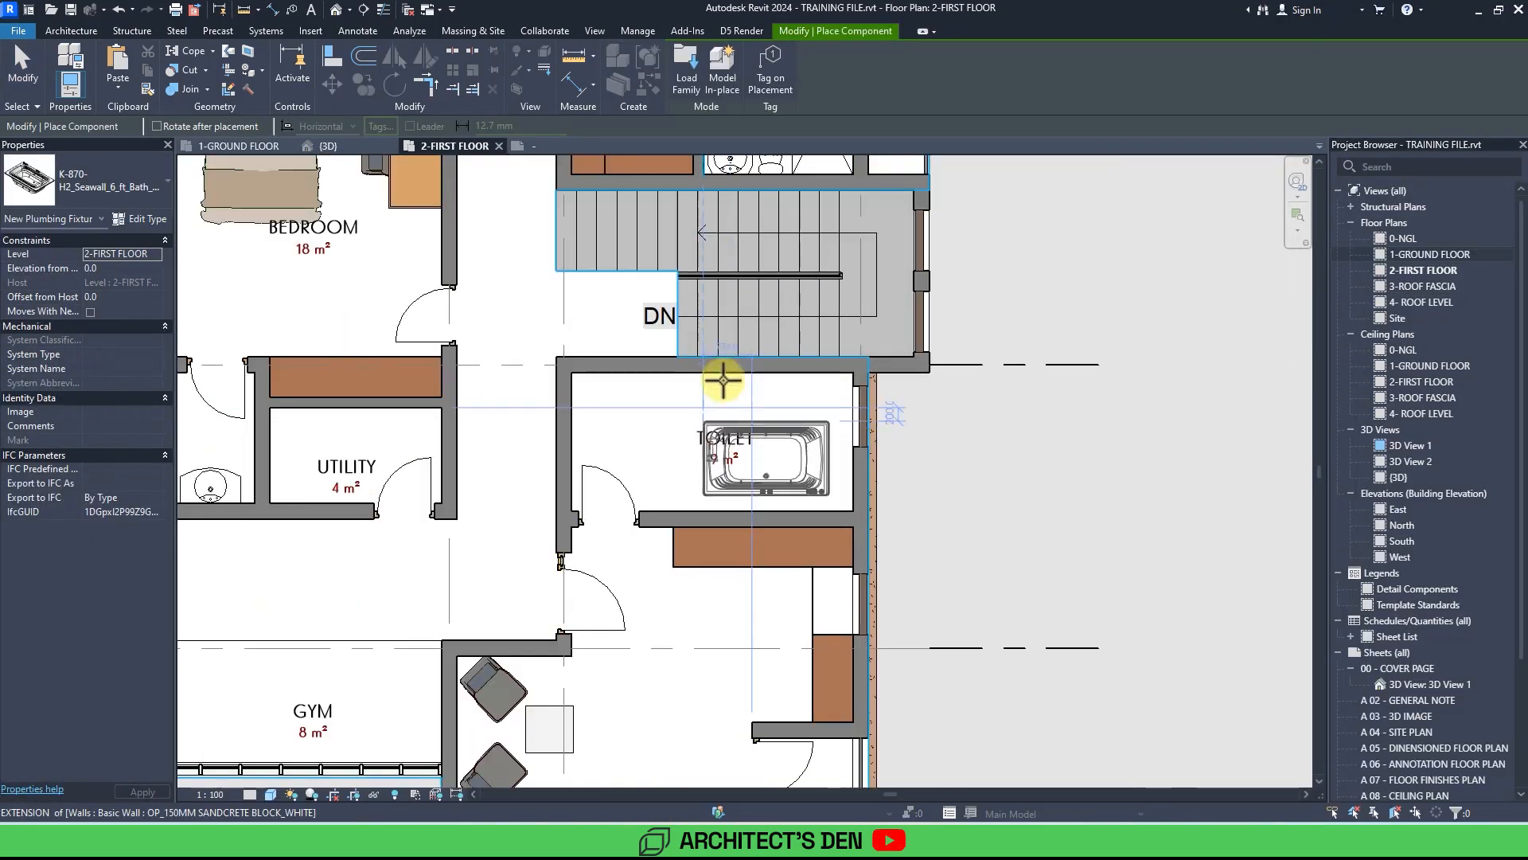
{"action": "left_click", "coordinate": [605, 382]}
{"action": "scroll", "coordinate": [700, 437], "scroll_direction": "up", "scroll_amount": 2}
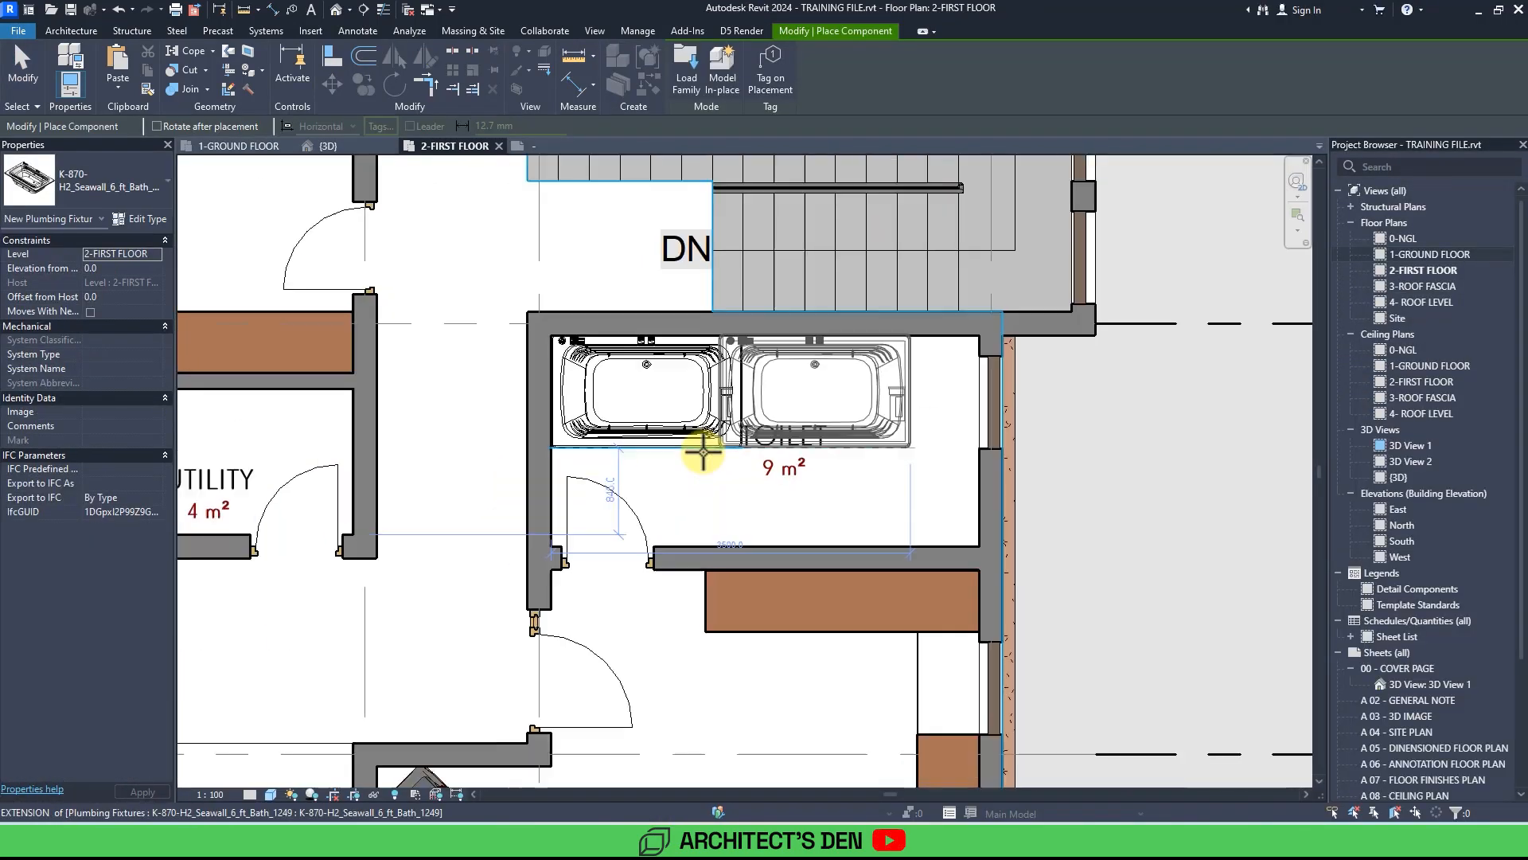
{"action": "left_click", "coordinate": [835, 344]}
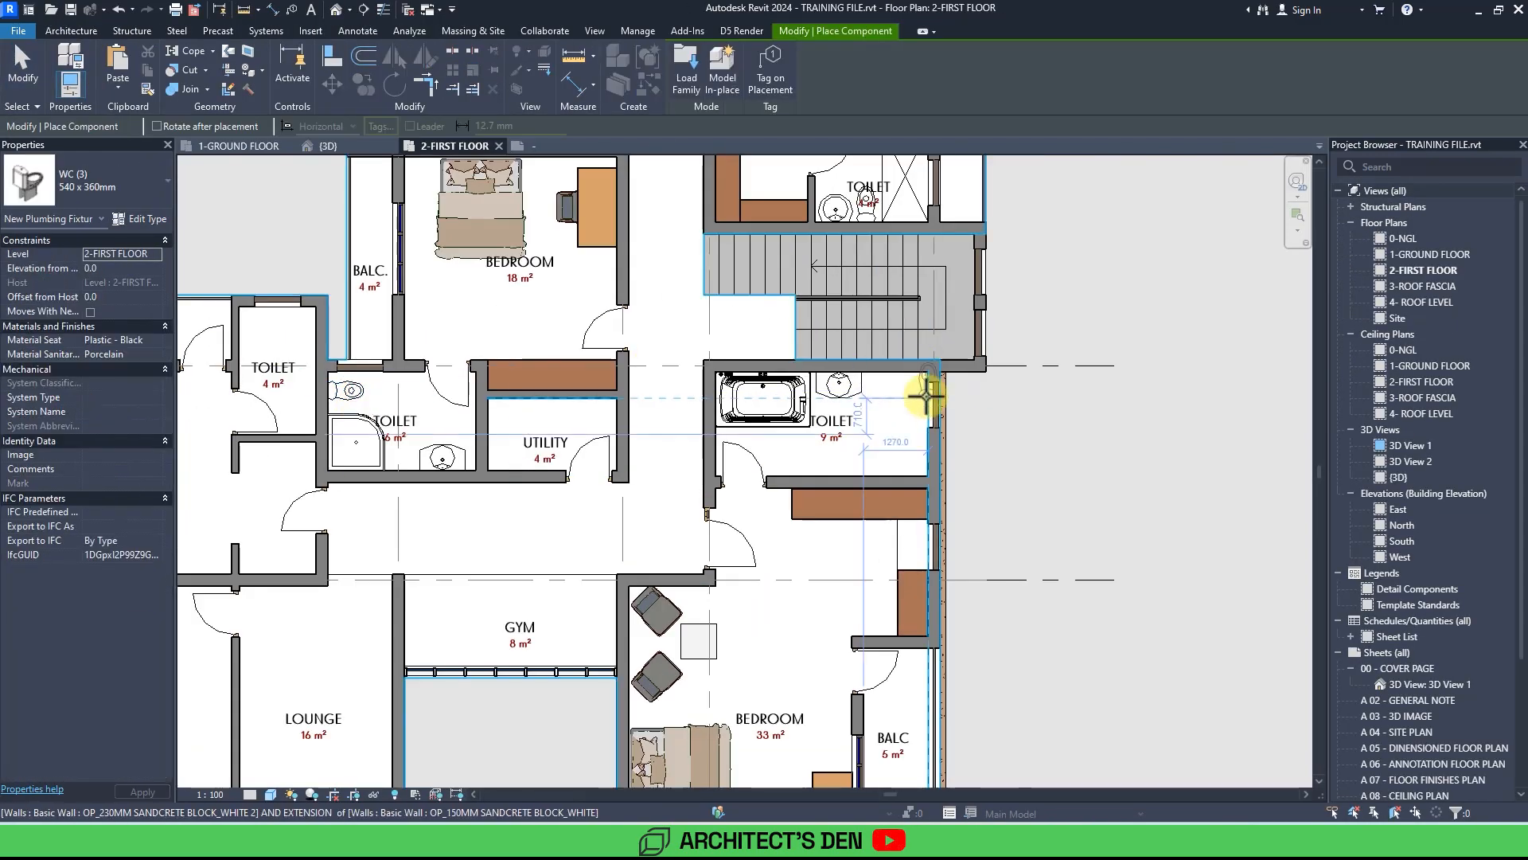
{"action": "left_click", "coordinate": [924, 396]}
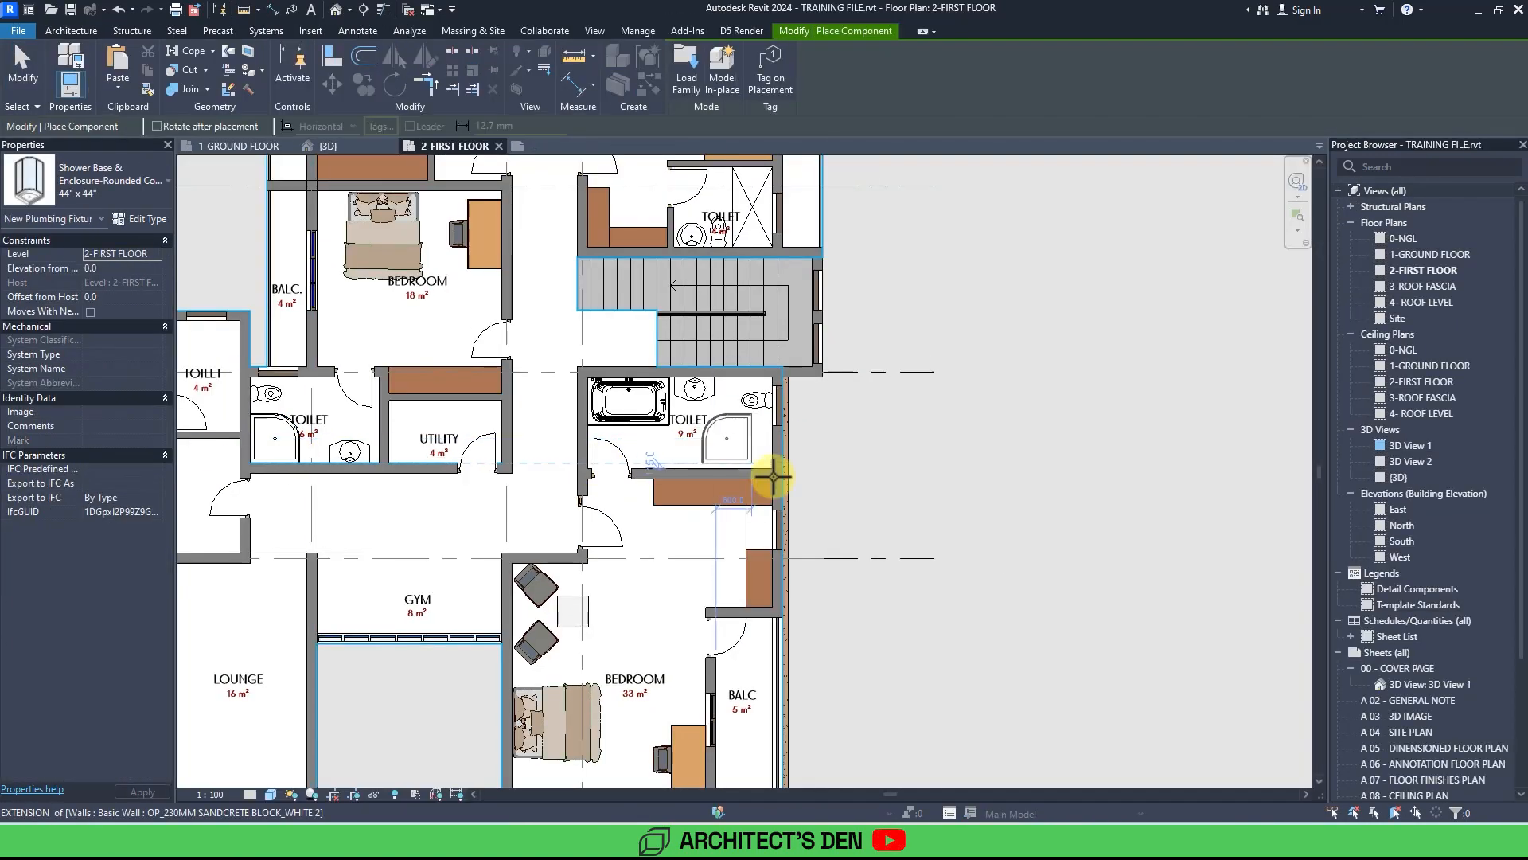
Place a Cama Gzoratto 16 bed against the left wall of the 20 m² bedroom.
{"action": "scroll", "coordinate": [779, 471], "scroll_direction": "up", "scroll_amount": 2}
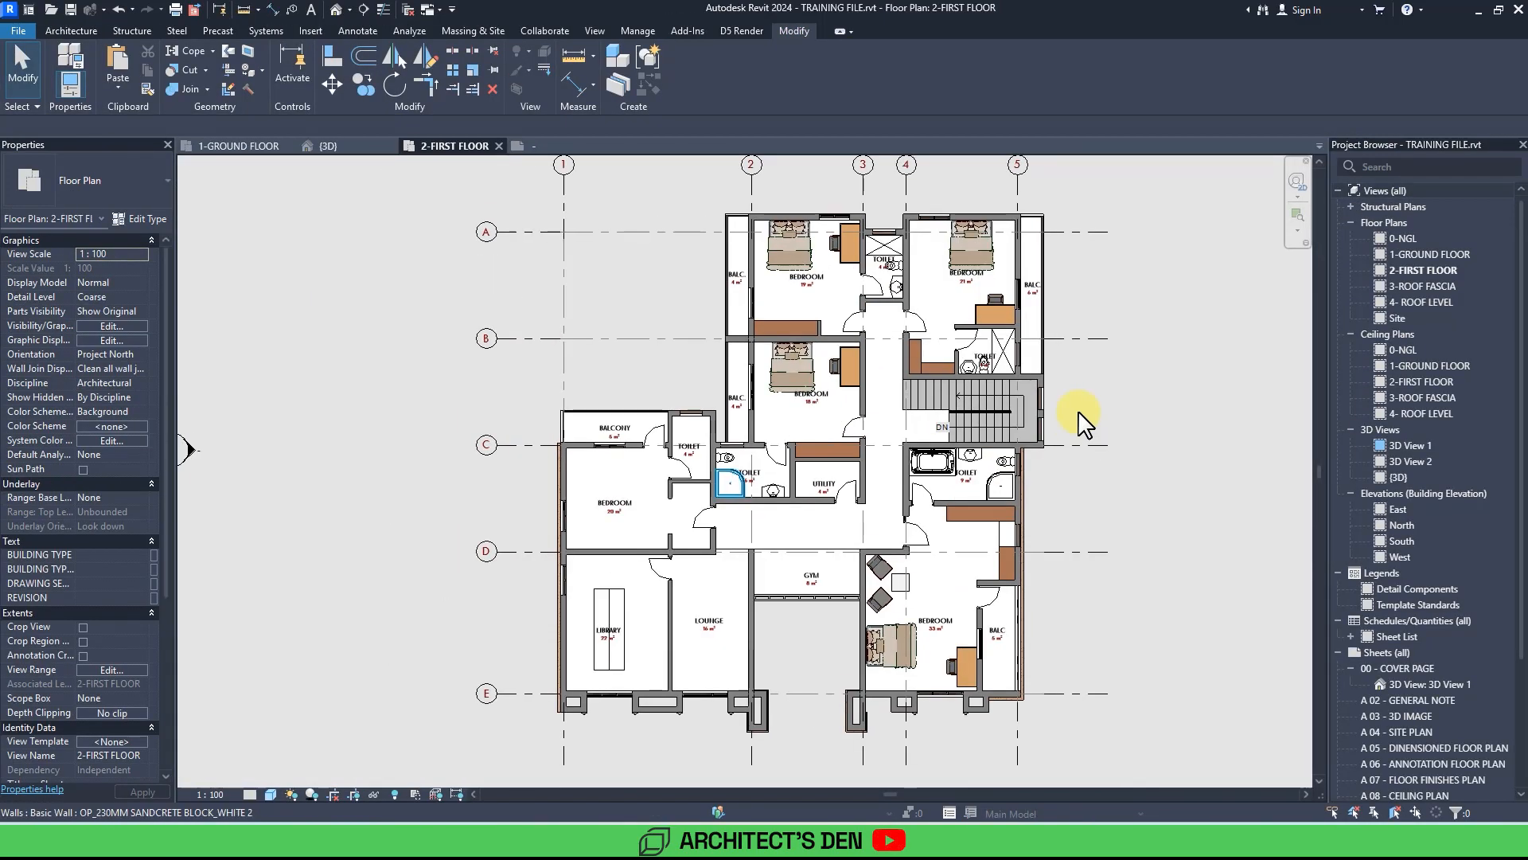
{"action": "scroll", "coordinate": [1027, 708], "scroll_direction": "up", "scroll_amount": 2}
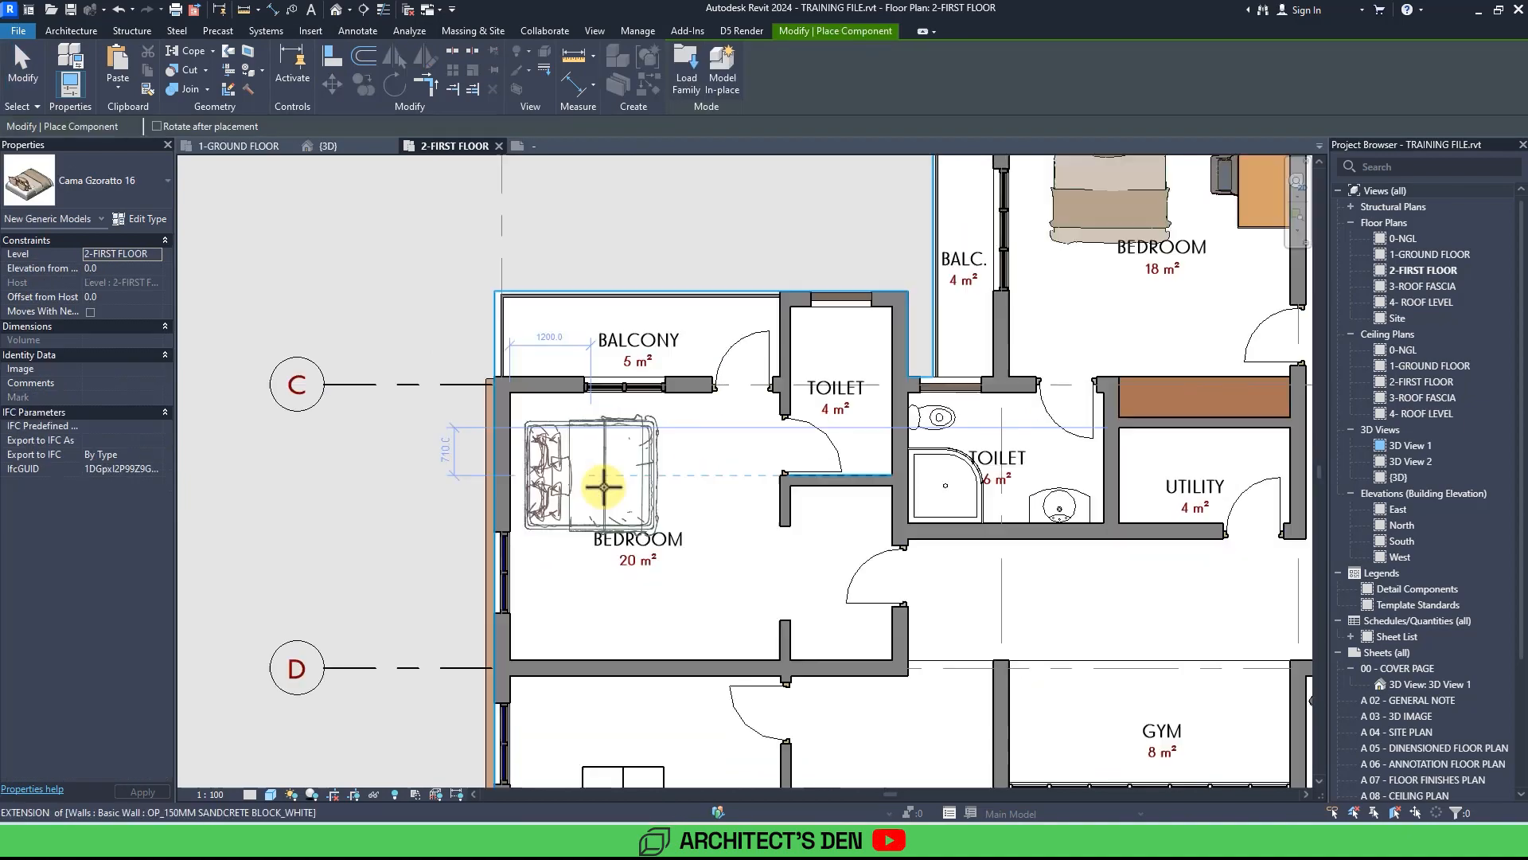
{"action": "left_click", "coordinate": [617, 486]}
{"action": "scroll", "coordinate": [617, 486], "scroll_direction": "down", "scroll_amount": 2}
{"action": "key", "text": "Escape"}
{"action": "key", "text": "Escape"}
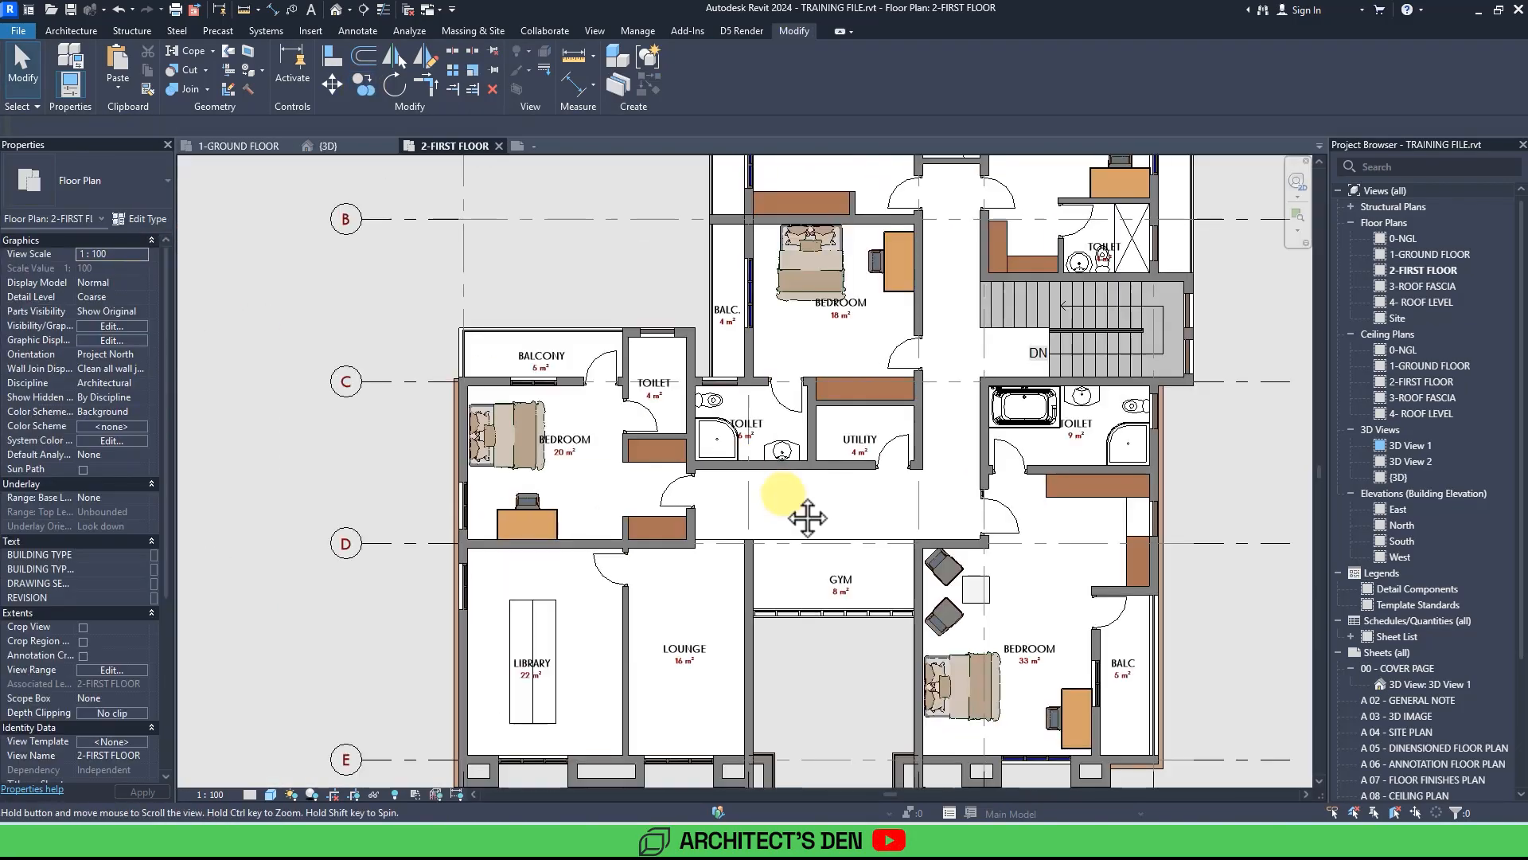
Switch to the ground floor plan, review its furnished bedrooms, and set the visual style to Shaded.
{"action": "scroll", "coordinate": [807, 519], "scroll_direction": "down", "scroll_amount": 5}
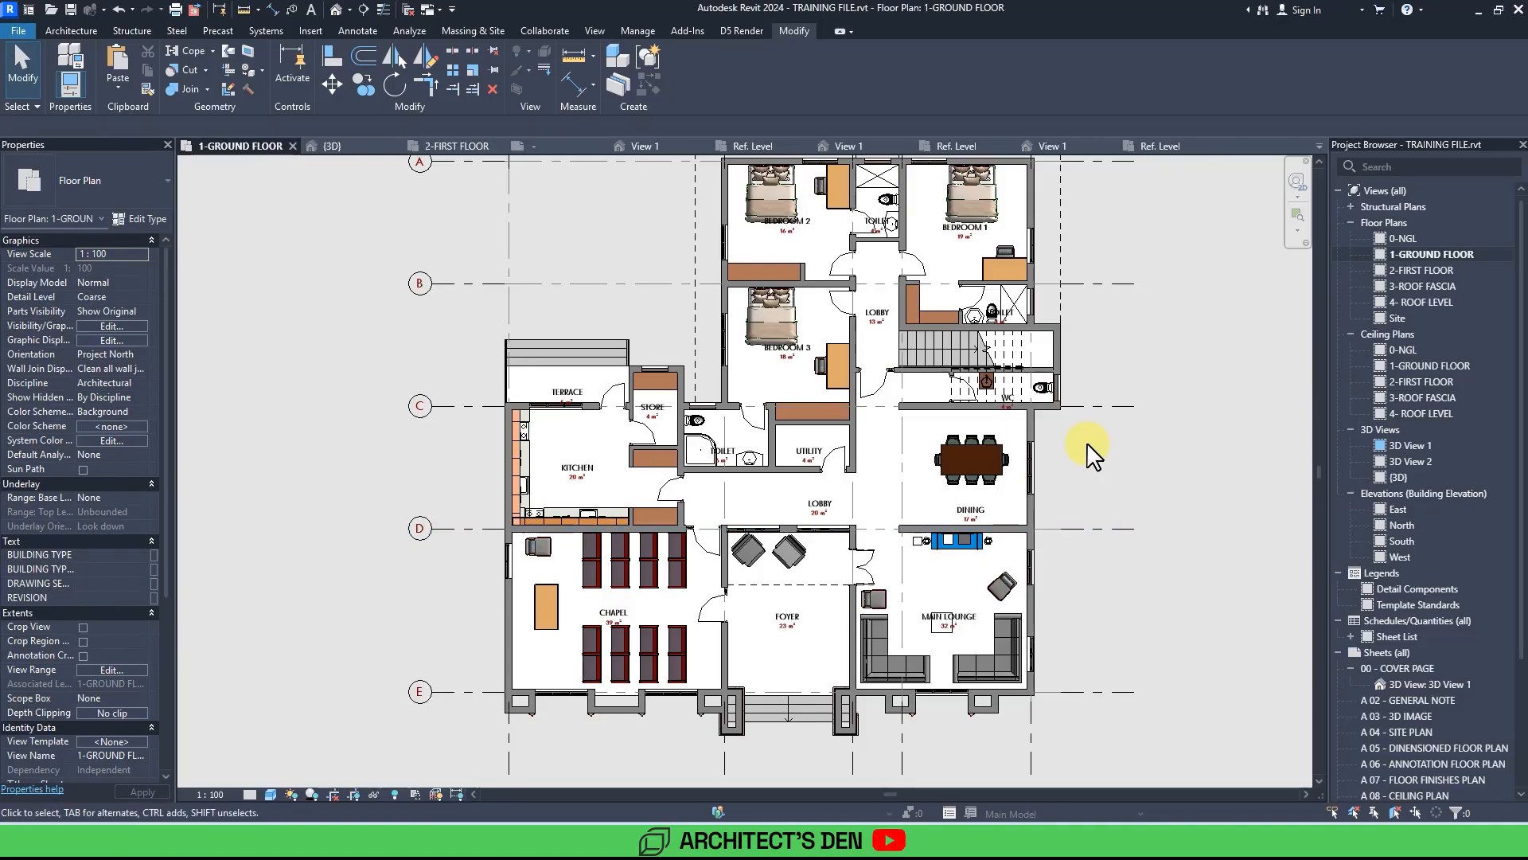
{"action": "scroll", "coordinate": [1087, 445], "scroll_direction": "down", "scroll_amount": 1}
{"action": "scroll", "coordinate": [1088, 444], "scroll_direction": "up", "scroll_amount": 6}
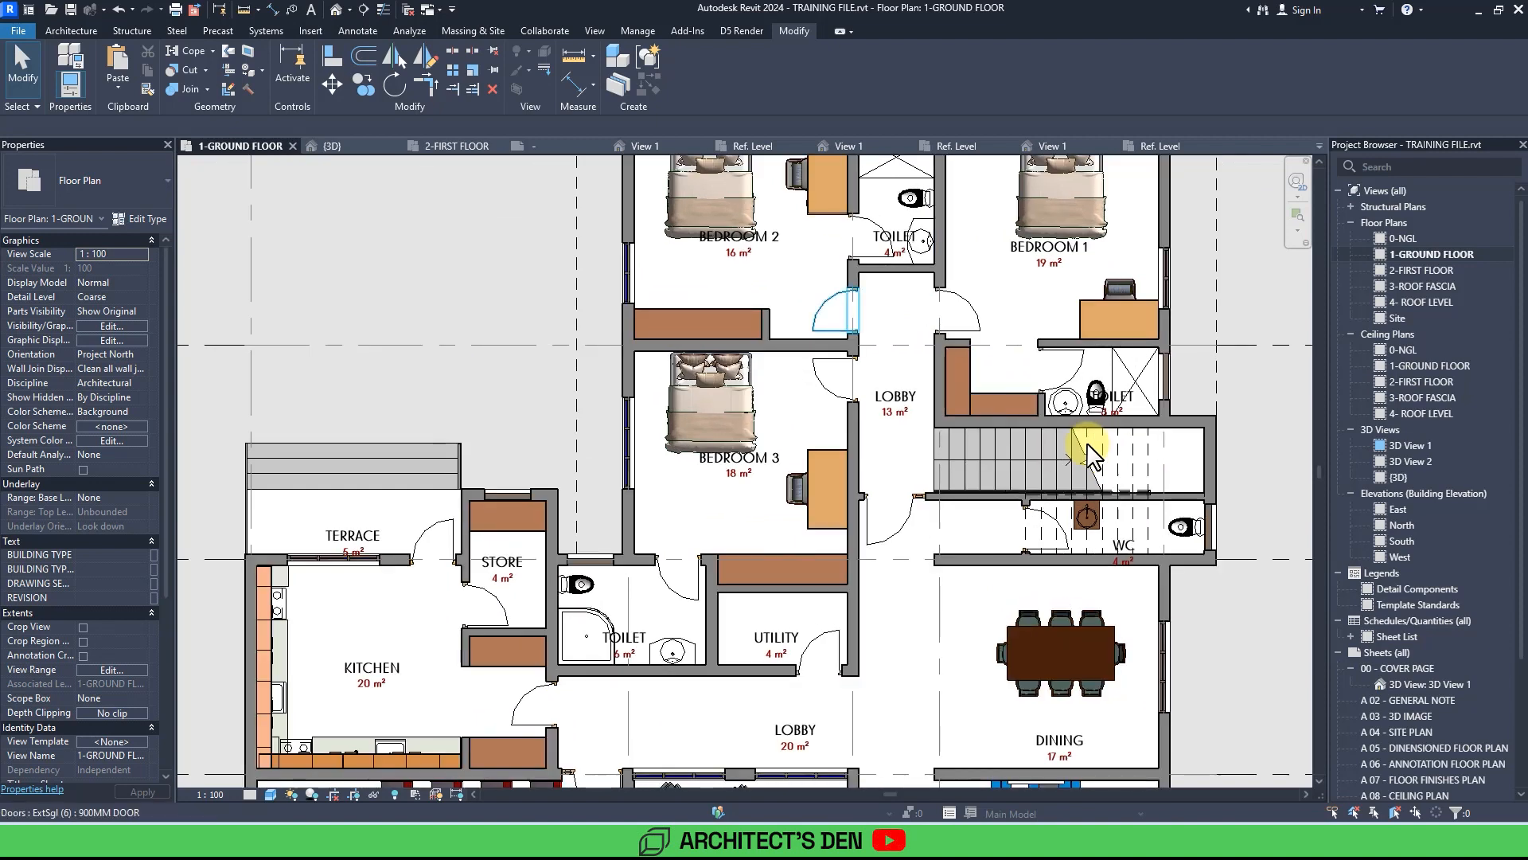
{"action": "middle_click_drag", "start_coordinate": [1088, 444], "coordinate": [1087, 596]}
{"action": "scroll", "coordinate": [1088, 443], "scroll_direction": "up", "scroll_amount": 2}
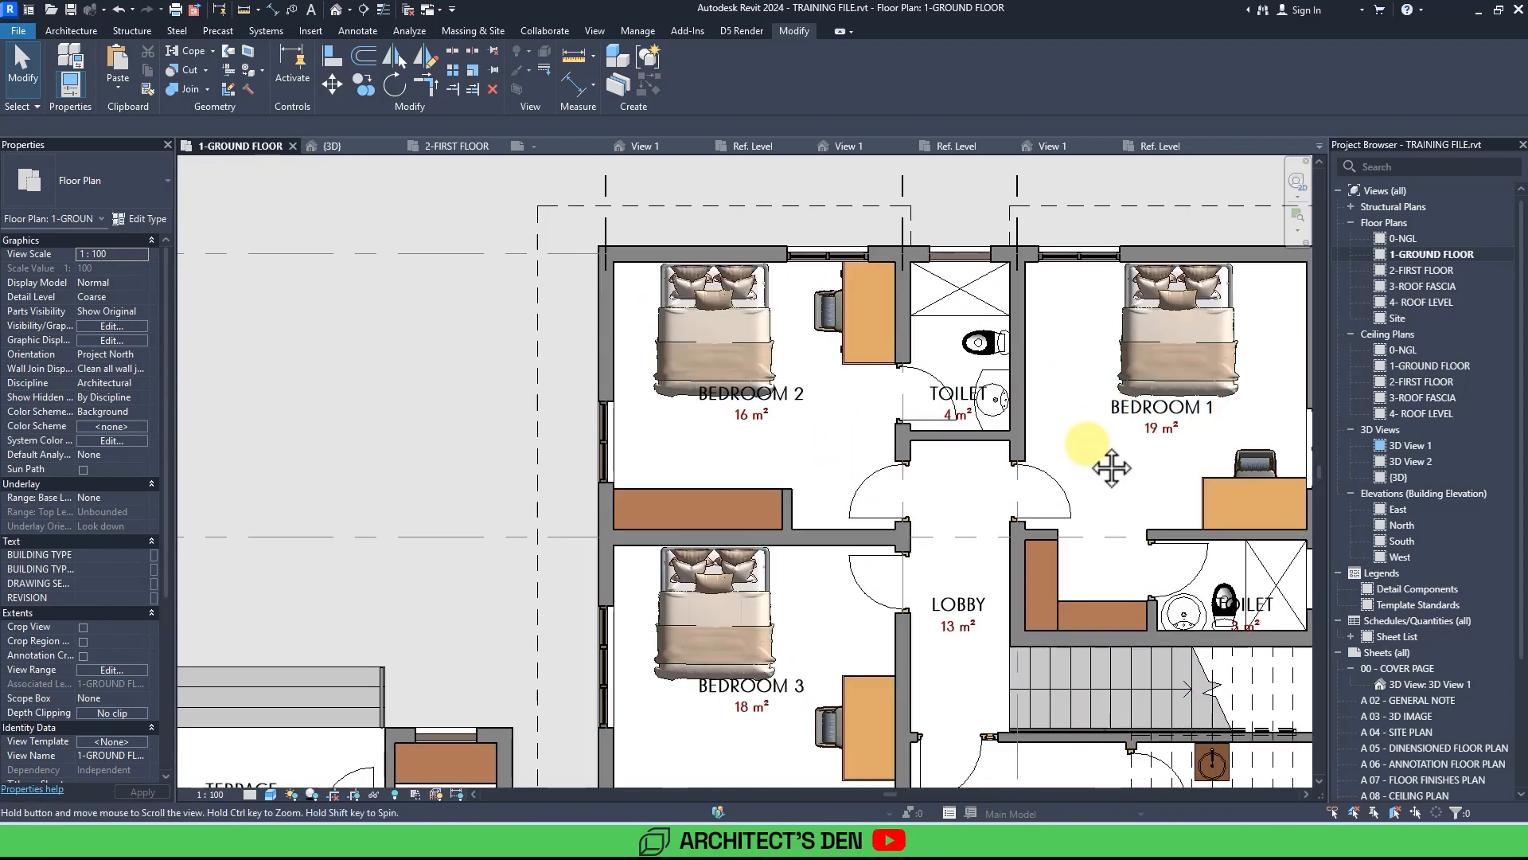
{"action": "middle_click_drag", "start_coordinate": [1087, 444], "coordinate": [1020, 332]}
{"action": "scroll", "coordinate": [1087, 444], "scroll_direction": "down", "scroll_amount": 2}
{"action": "middle_click_drag", "start_coordinate": [1087, 445], "coordinate": [1079, 211]}
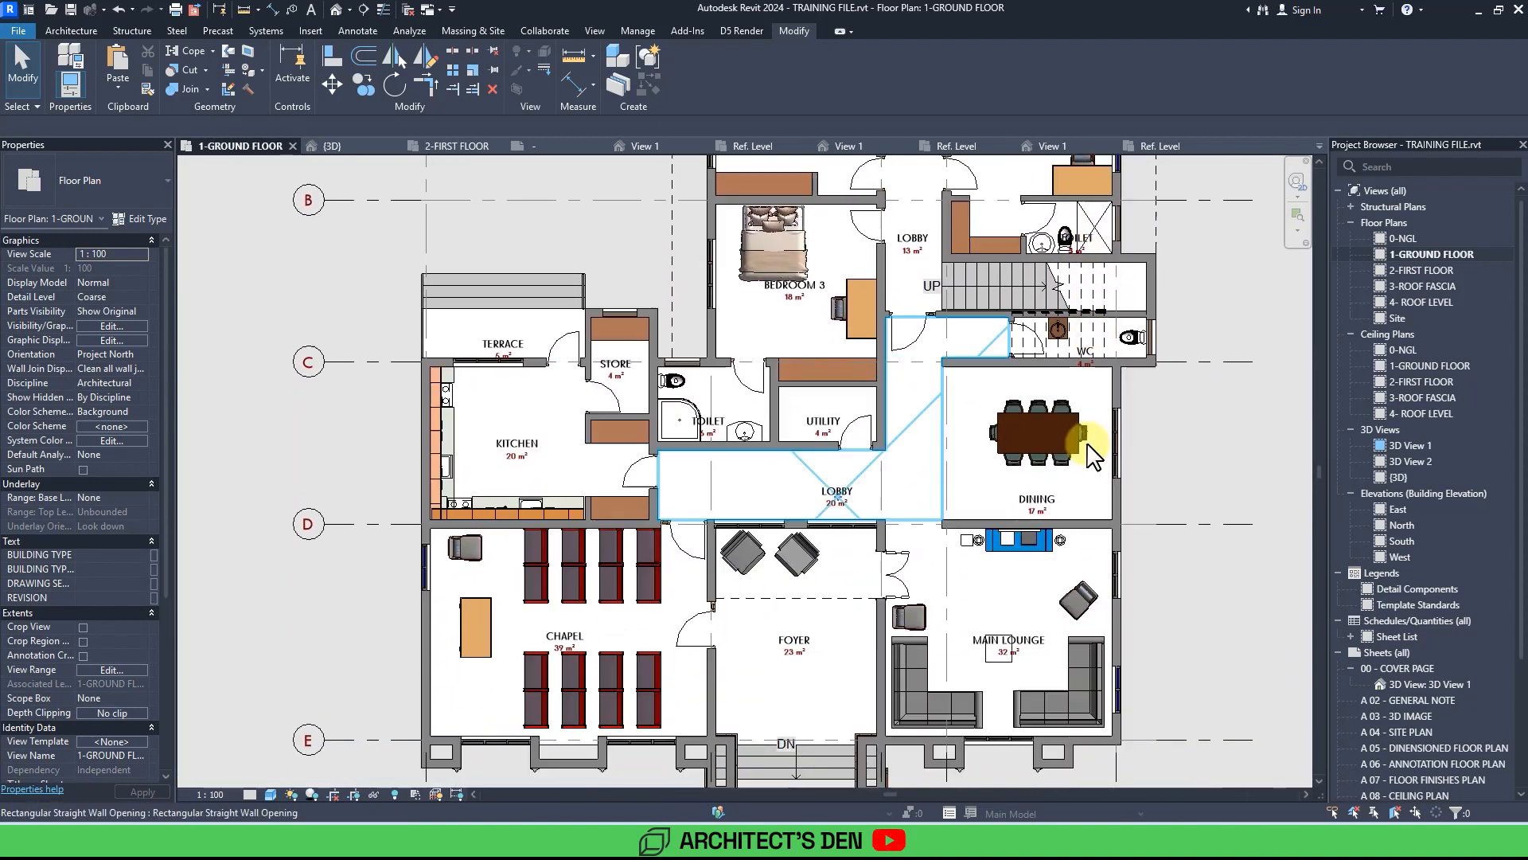
{"action": "left_click", "coordinate": [269, 792]}
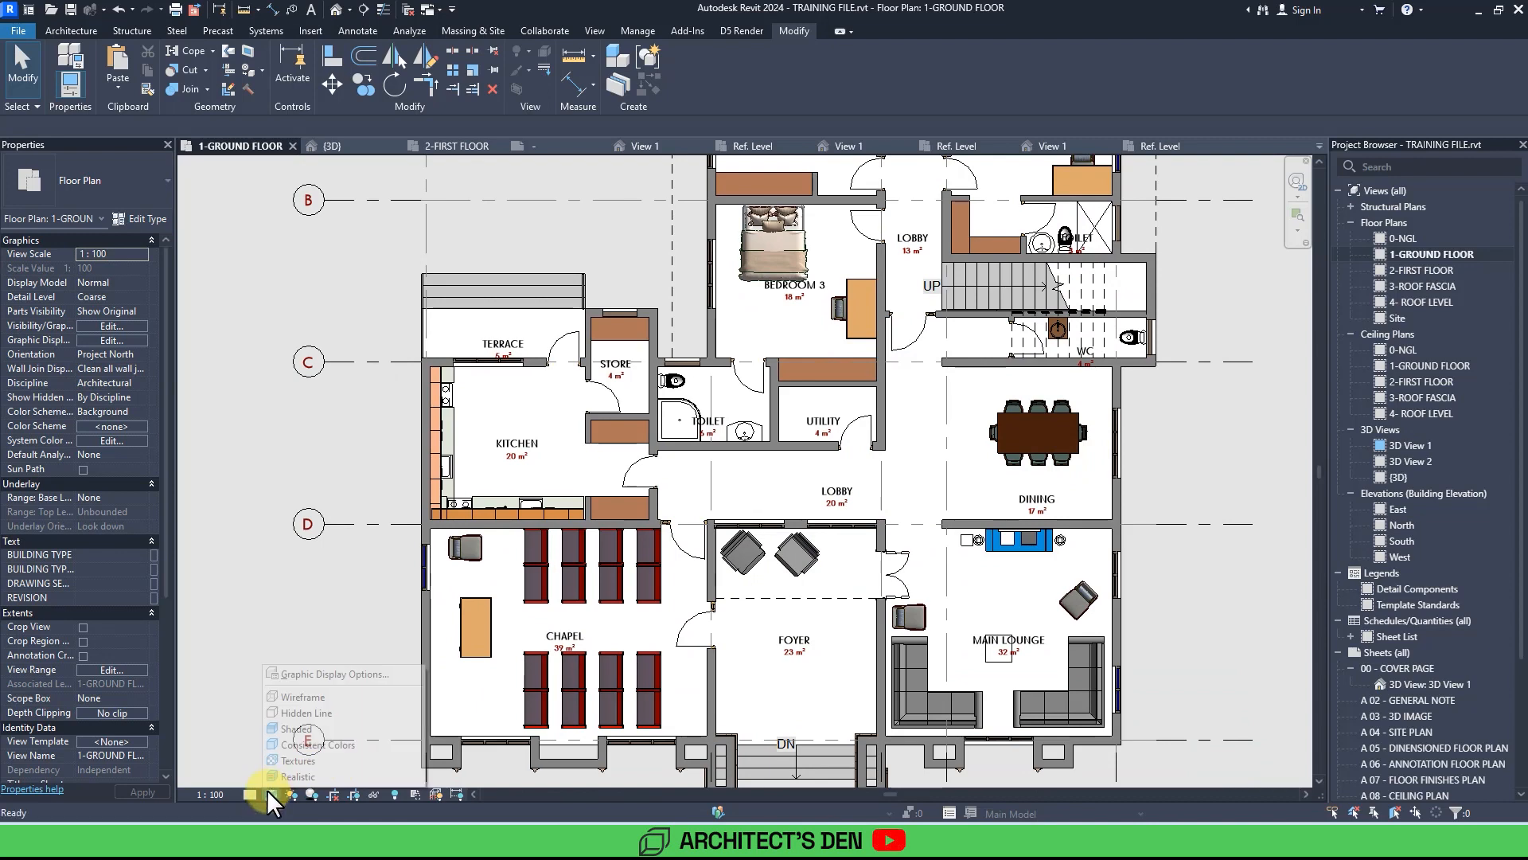
{"action": "left_click", "coordinate": [299, 729]}
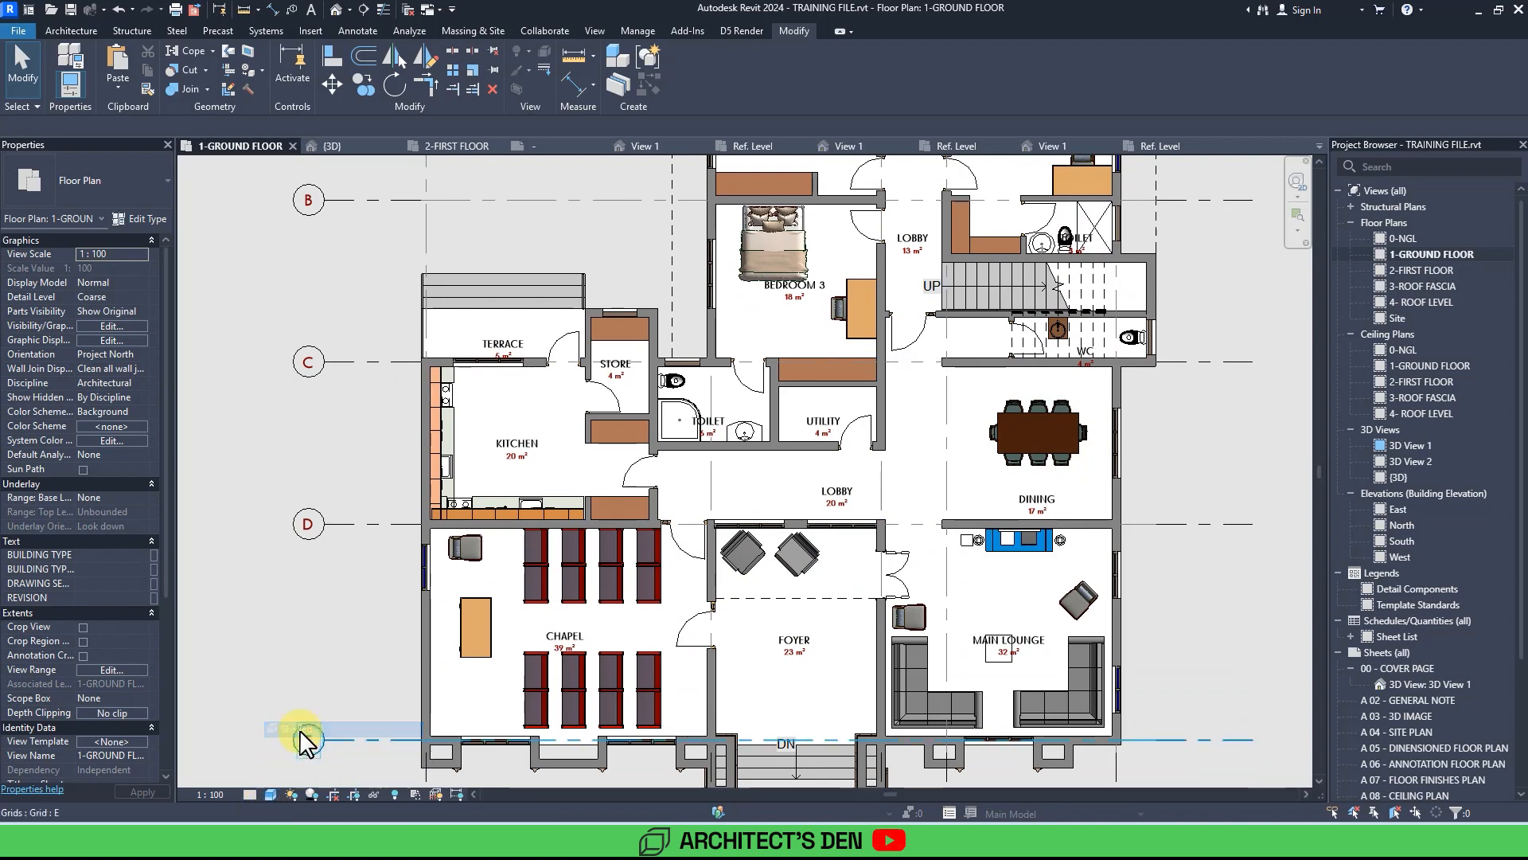
Return to the first floor plan and inspect the bed and layout in the 20 m² bedroom.
{"action": "scroll", "coordinate": [870, 557], "scroll_direction": "down", "scroll_amount": 3}
{"action": "mouse_move", "coordinate": [1019, 557]}
{"action": "middle_mouse_down"}
{"action": "mouse_move", "coordinate": [978, 602]}
{"action": "mouse_move", "coordinate": [1019, 626]}
{"action": "mouse_move", "coordinate": [924, 590]}
{"action": "mouse_move", "coordinate": [994, 608]}
{"action": "middle_mouse_up"}
{"action": "scroll", "coordinate": [1010, 561], "scroll_direction": "down", "scroll_amount": 3}
{"action": "scroll", "coordinate": [1009, 563], "scroll_direction": "up", "scroll_amount": 4}
{"action": "double_click", "coordinate": [1425, 269]}
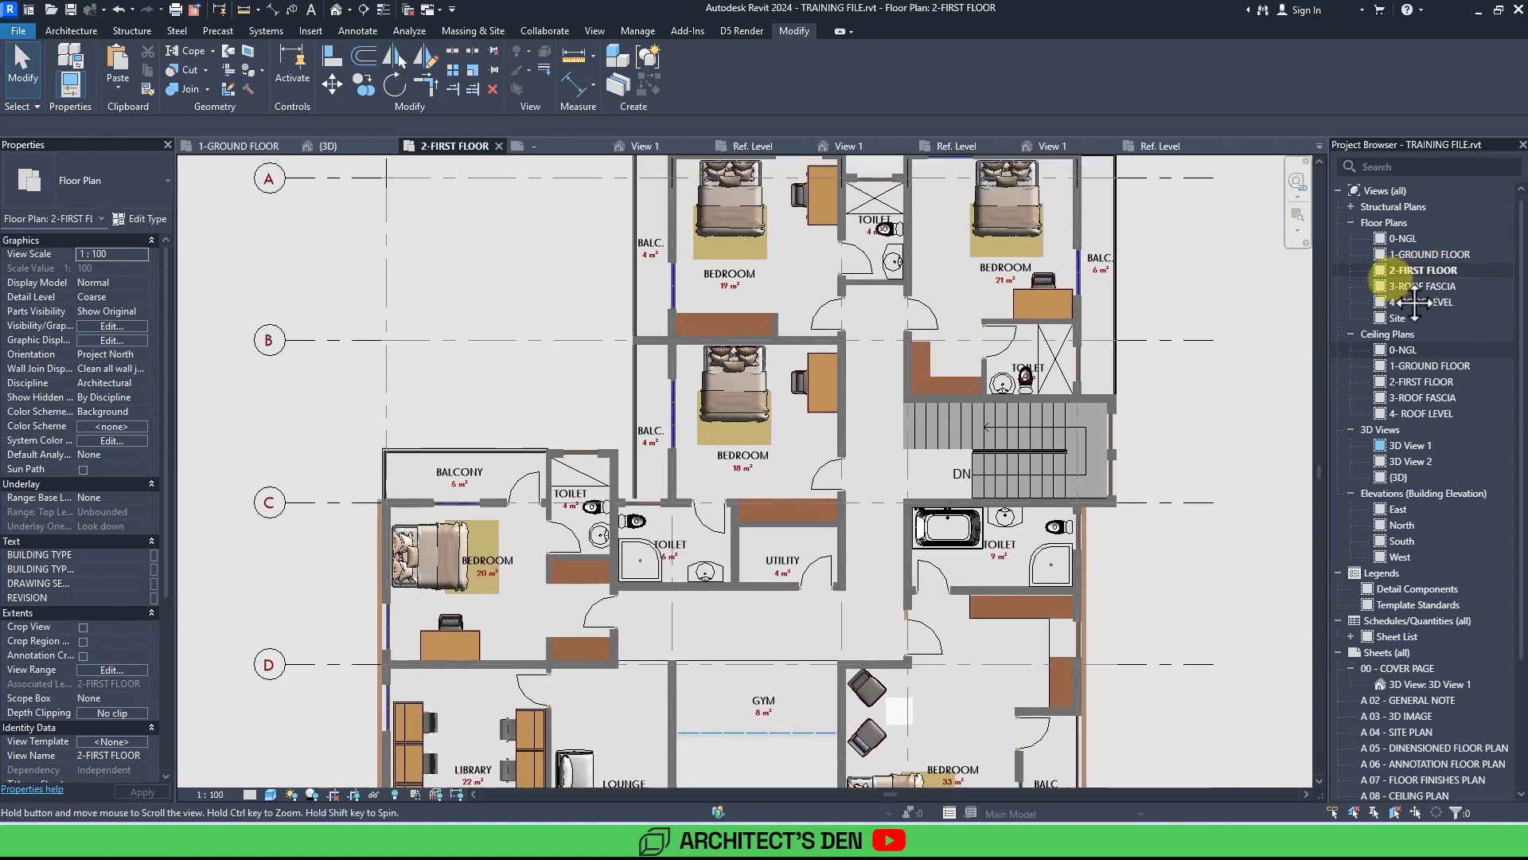
{"action": "scroll", "coordinate": [368, 588], "scroll_direction": "up", "scroll_amount": 5}
{"action": "scroll", "coordinate": [368, 587], "scroll_direction": "up", "scroll_amount": 3}
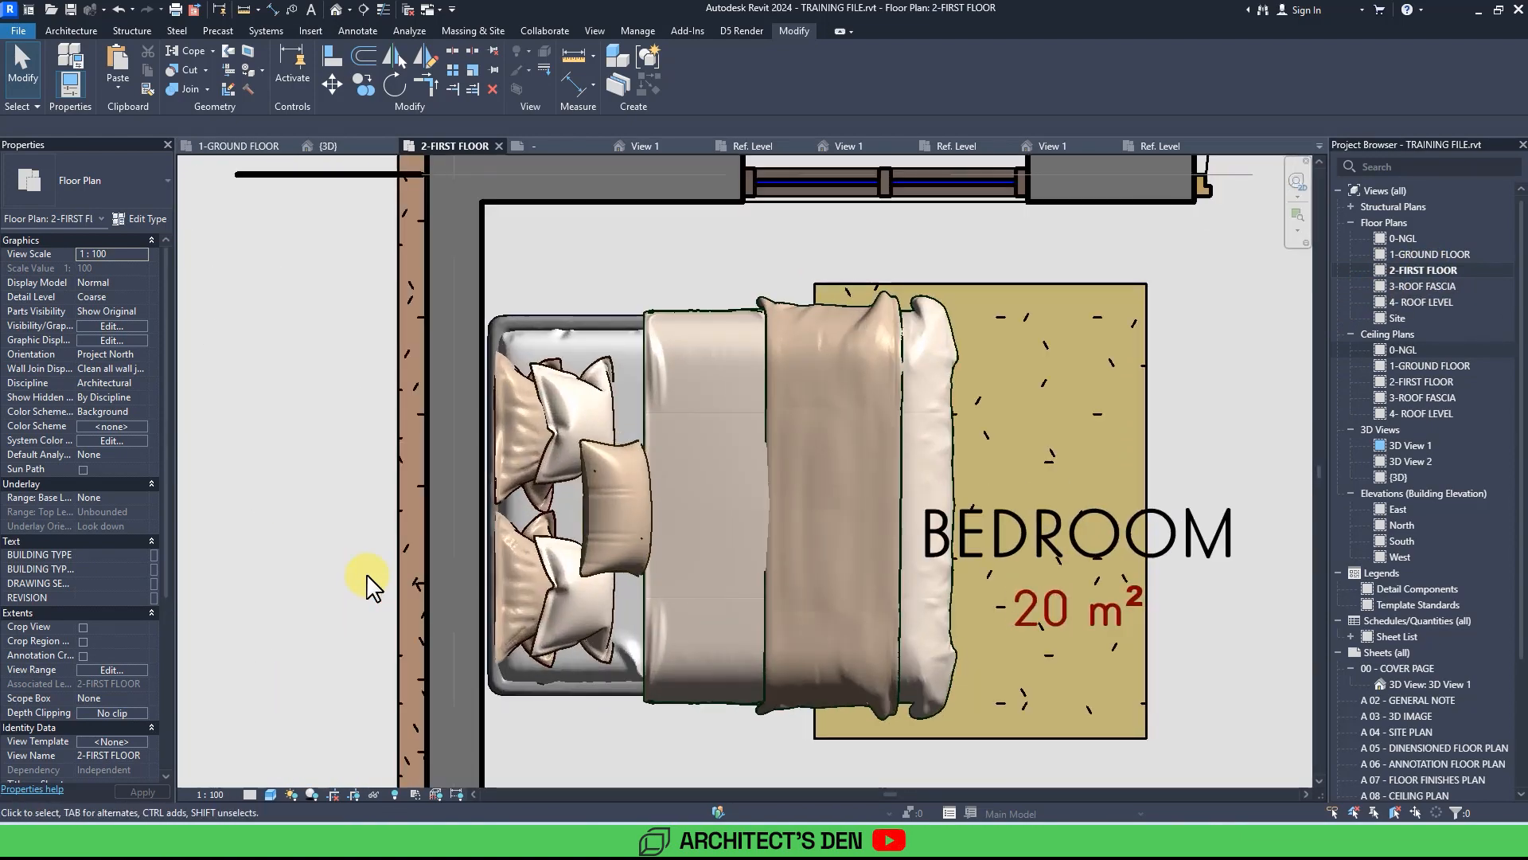
{"action": "scroll", "coordinate": [368, 587], "scroll_direction": "up", "scroll_amount": 2}
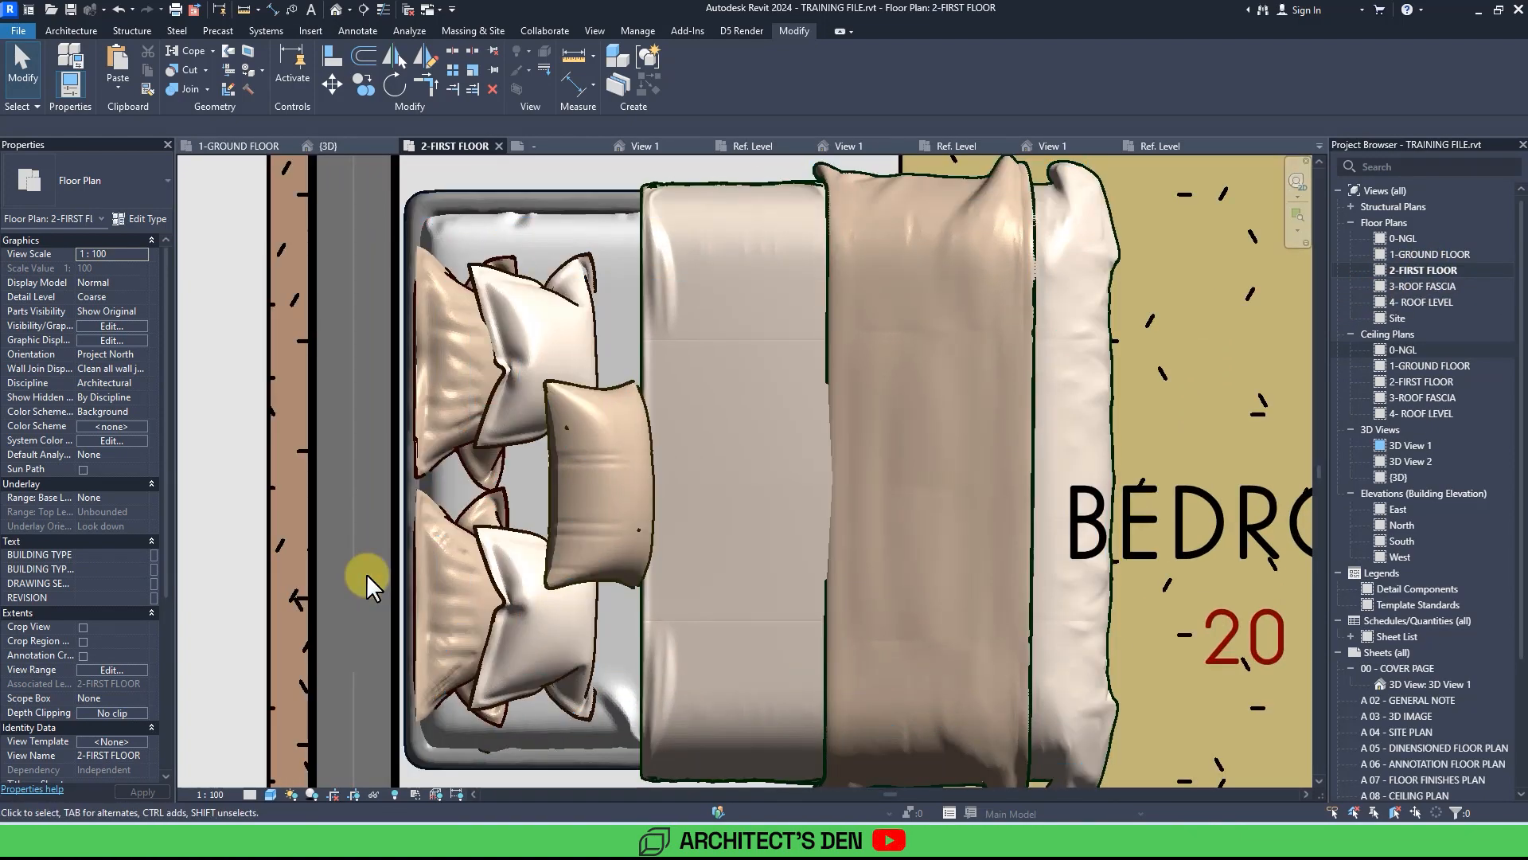
{"action": "scroll", "coordinate": [367, 575], "scroll_direction": "down", "scroll_amount": 5}
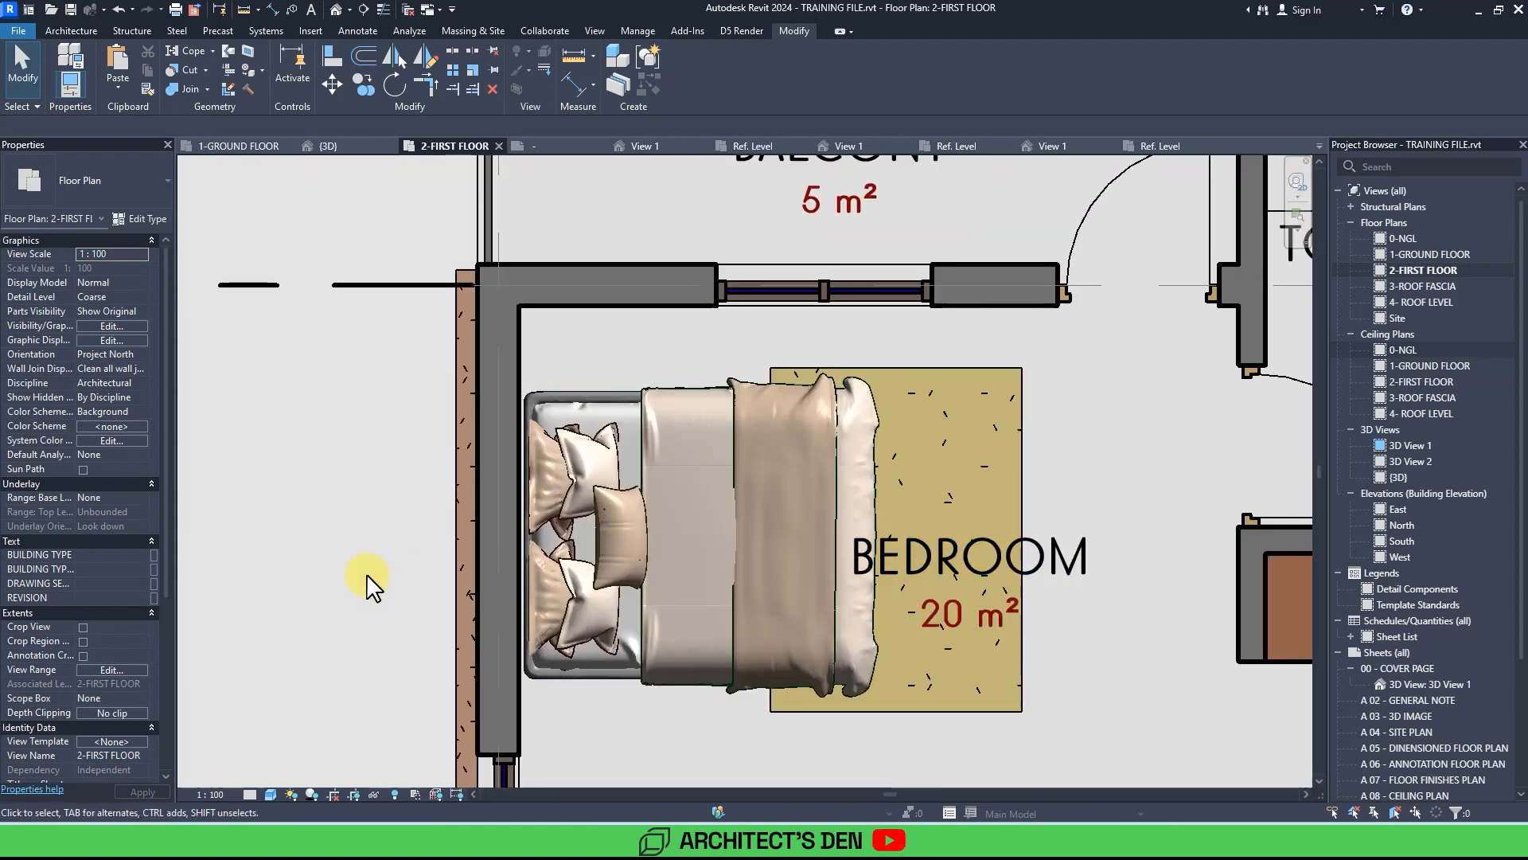
{"action": "scroll", "coordinate": [508, 617], "scroll_direction": "up", "scroll_amount": 2}
{"action": "middle_click_drag", "start_coordinate": [1023, 747], "coordinate": [1149, 806]}
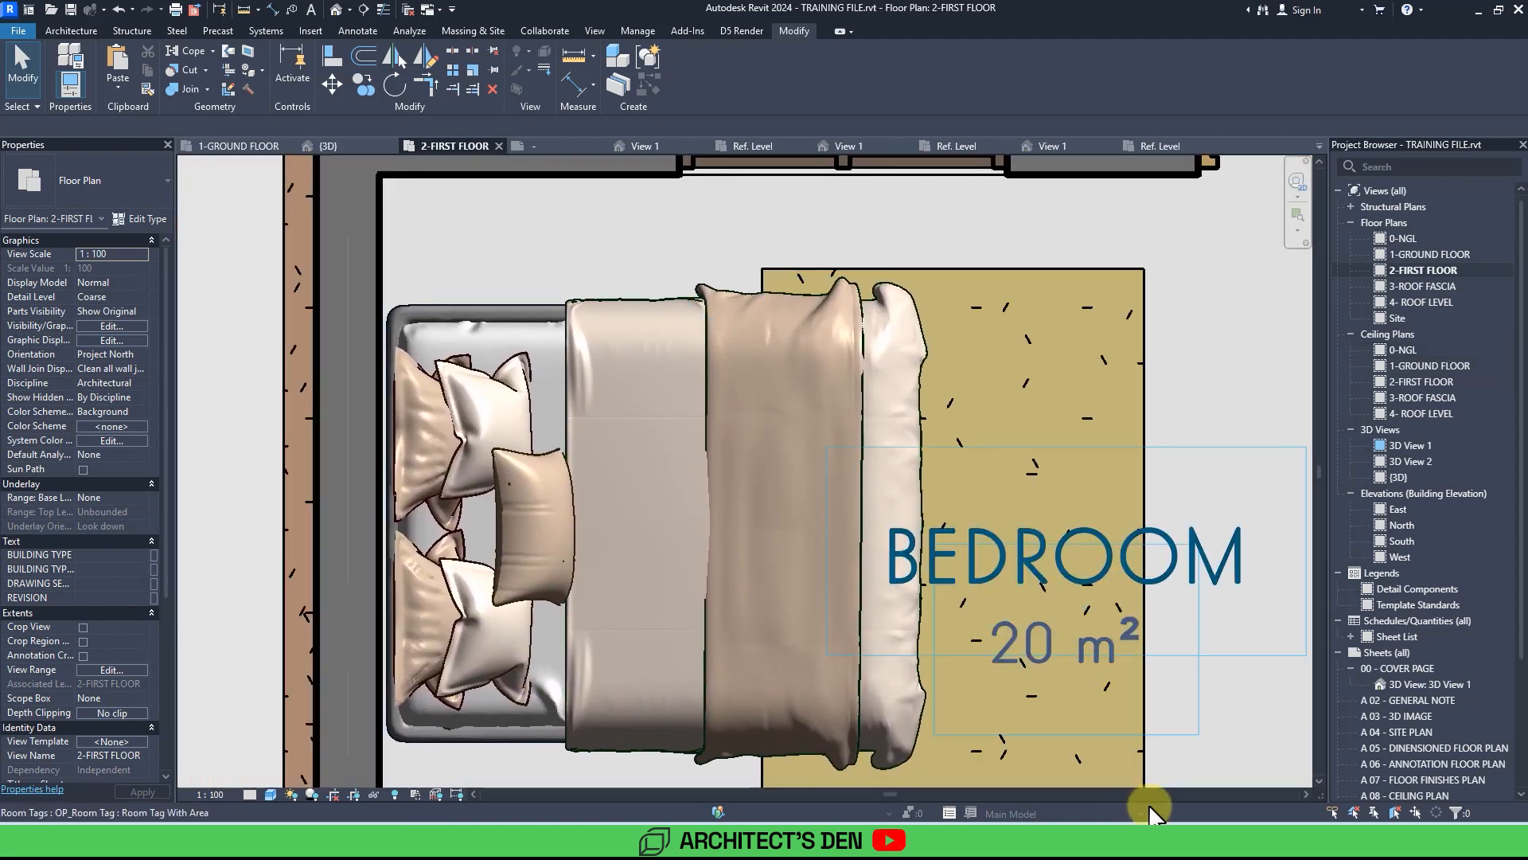
{"action": "scroll", "coordinate": [1149, 806], "scroll_direction": "down", "scroll_amount": 3}
{"action": "mouse_move", "coordinate": [1148, 805]}
{"action": "middle_mouse_down"}
{"action": "mouse_move", "coordinate": [871, 630]}
{"action": "mouse_move", "coordinate": [1145, 727]}
{"action": "middle_mouse_up"}
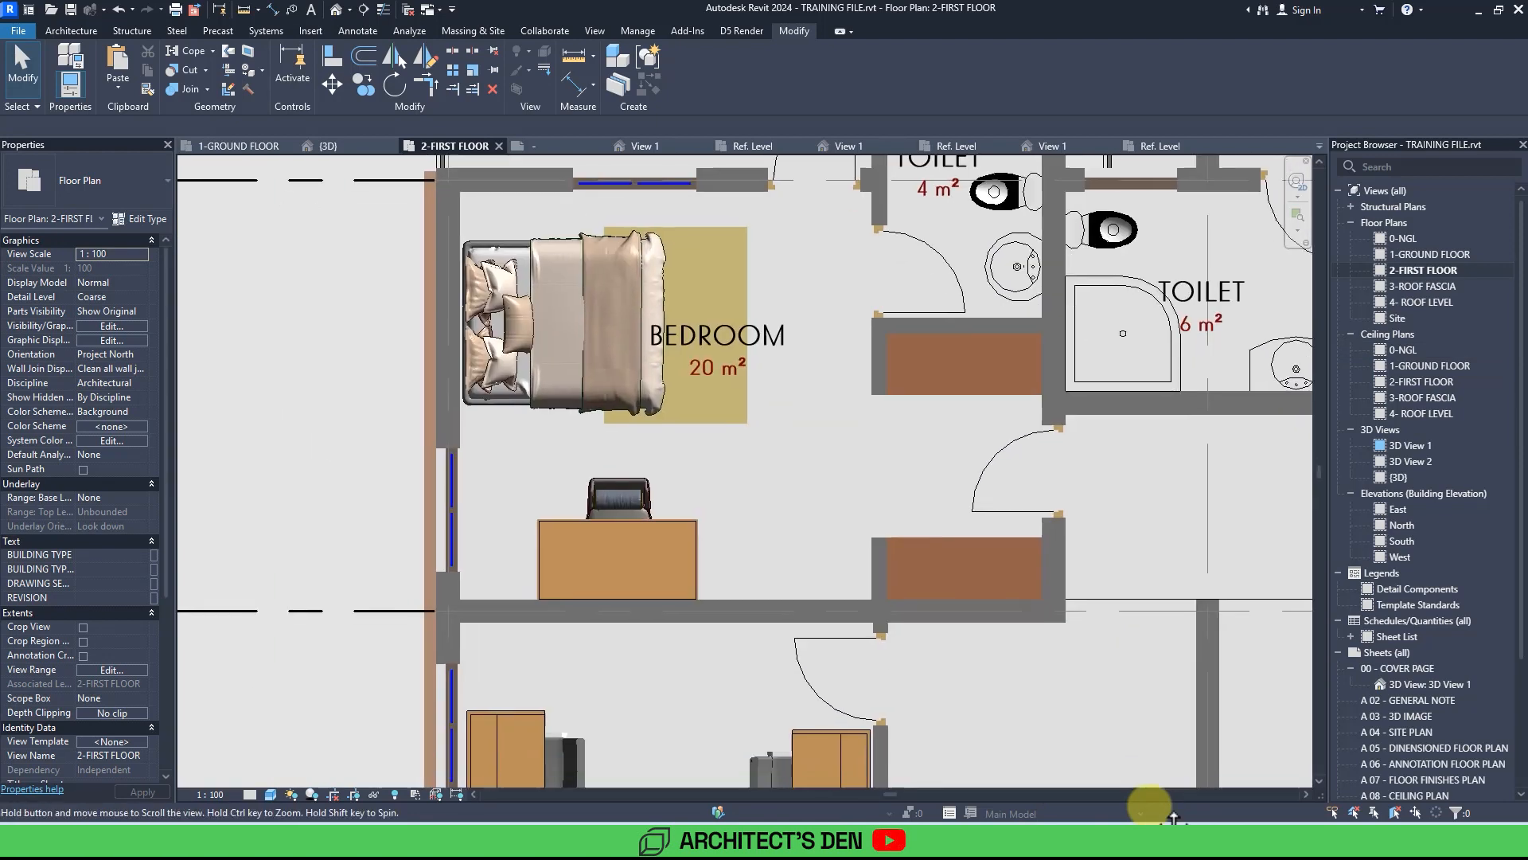
Inspect the first floor plan around the 20 m² bedroom, library, lounge and the whole floor layout.
{"action": "scroll", "coordinate": [1148, 805], "scroll_direction": "up", "scroll_amount": 5}
{"action": "middle_click_drag", "start_coordinate": [1049, 772], "coordinate": [1149, 804]}
{"action": "scroll", "coordinate": [1149, 804], "scroll_direction": "down", "scroll_amount": 1}
{"action": "scroll", "coordinate": [1148, 804], "scroll_direction": "up", "scroll_amount": 2}
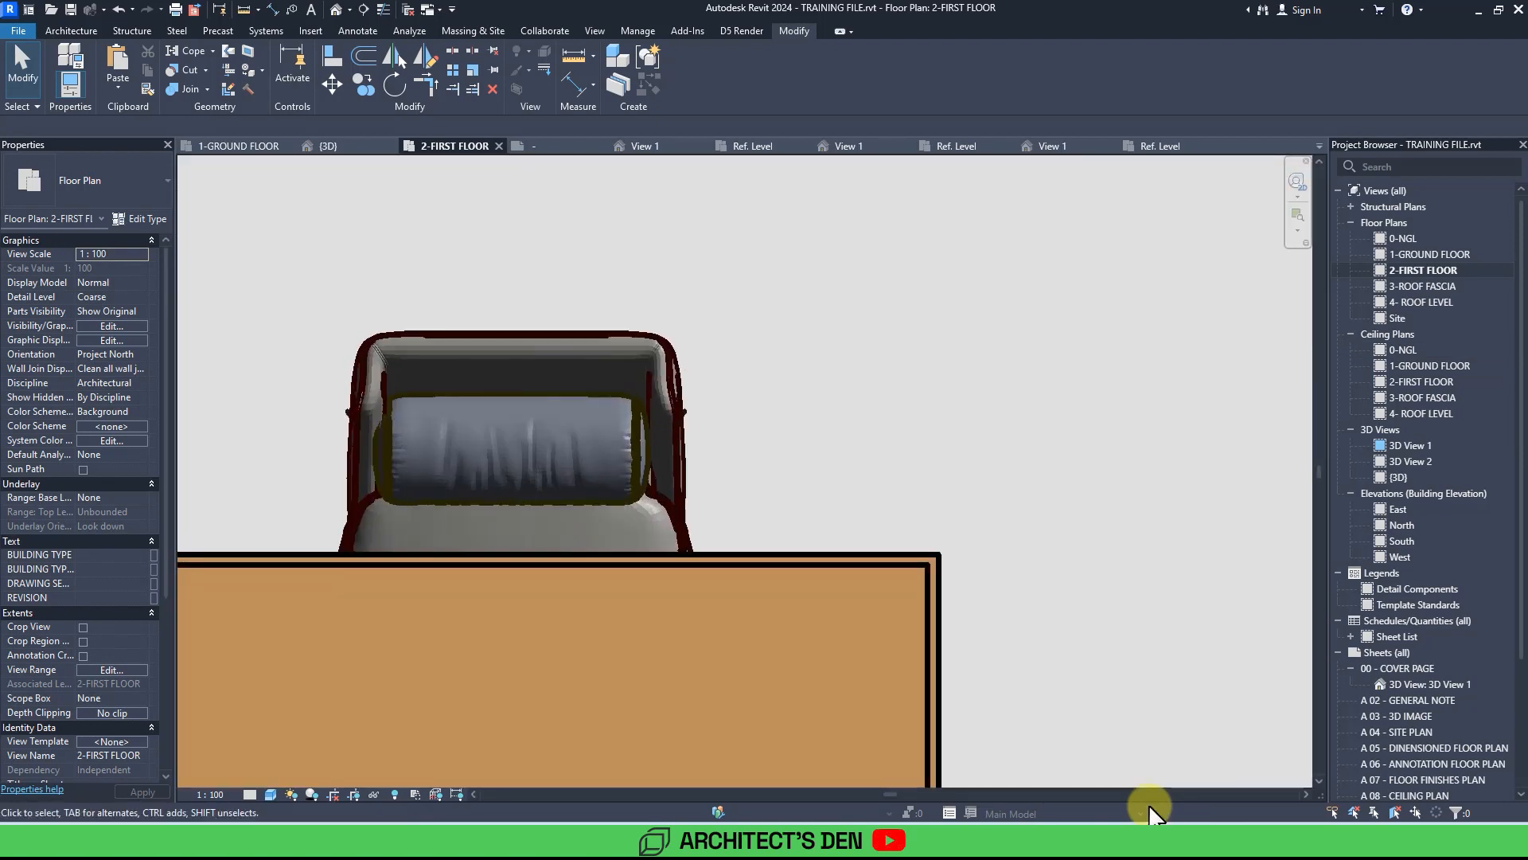
{"action": "middle_click_drag", "start_coordinate": [1020, 729], "coordinate": [1105, 747]}
{"action": "scroll", "coordinate": [926, 508], "scroll_direction": "down", "scroll_amount": 6}
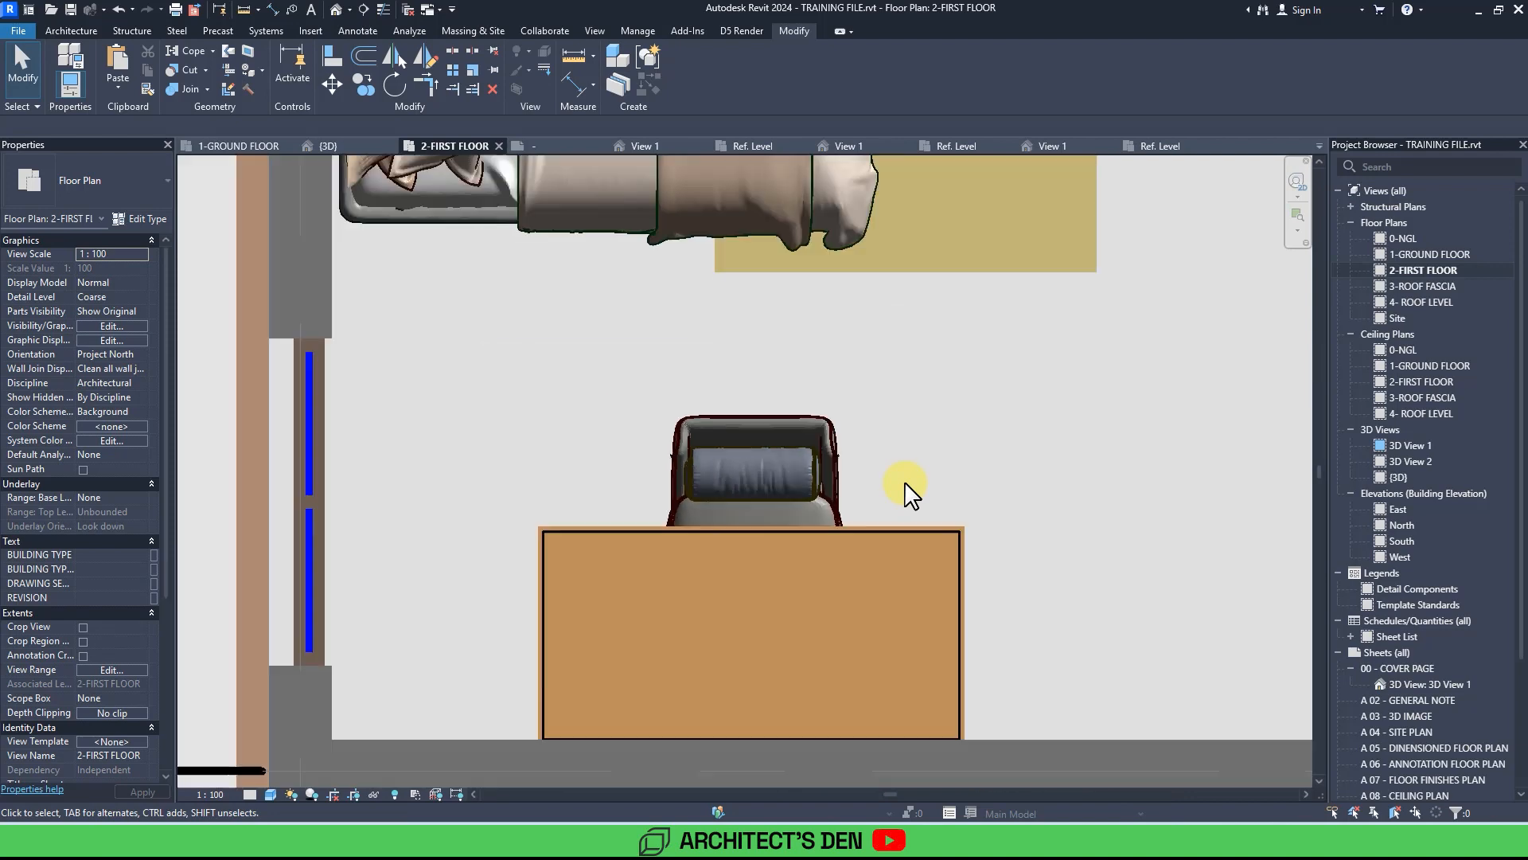
{"action": "middle_click_drag", "start_coordinate": [924, 509], "coordinate": [760, 371]}
{"action": "middle_click_drag", "start_coordinate": [905, 482], "coordinate": [759, 309]}
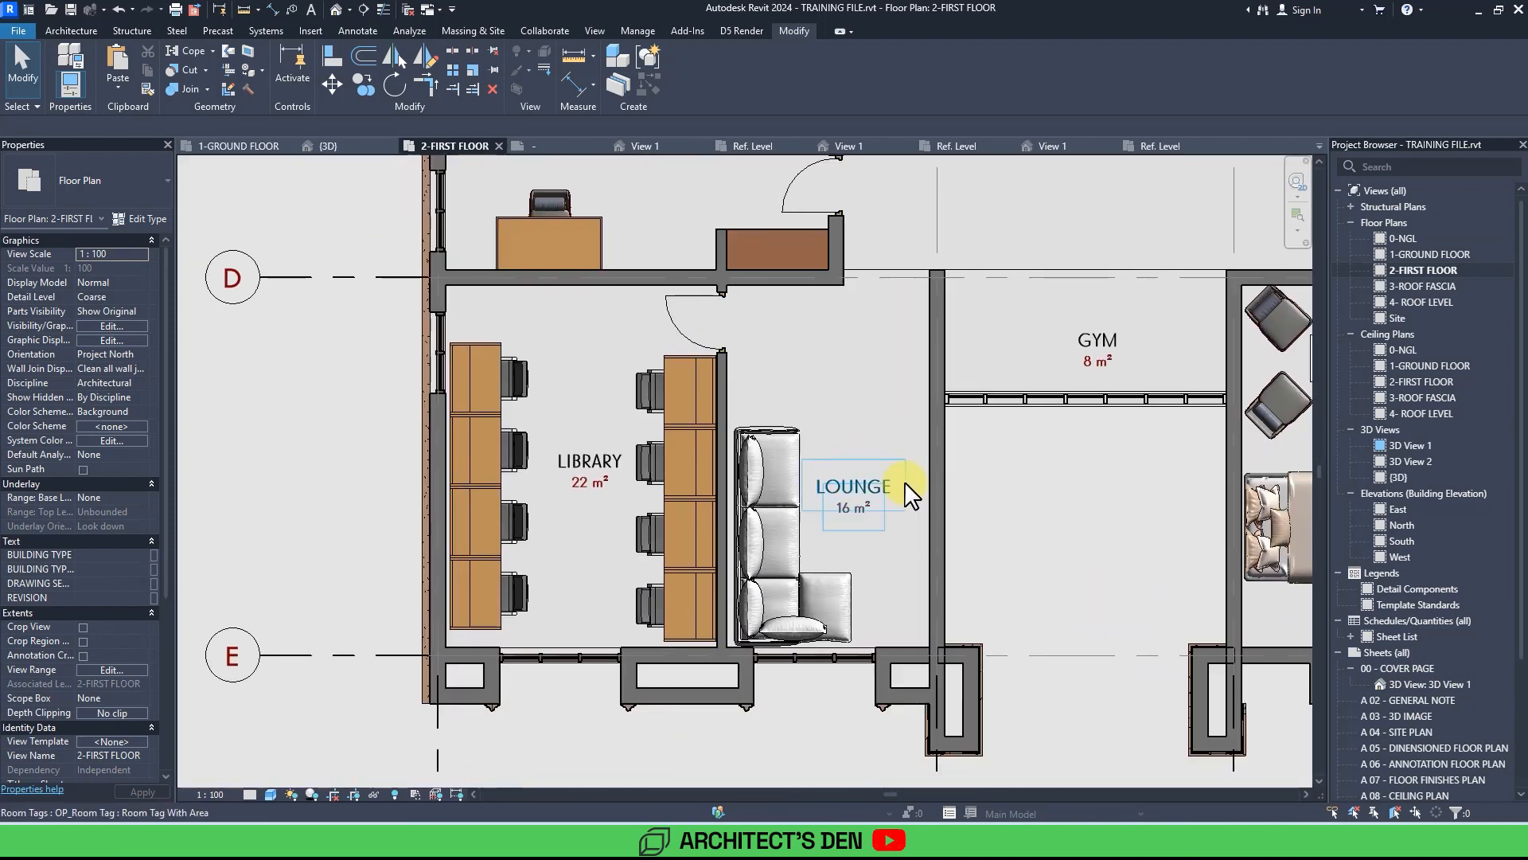
{"action": "scroll", "coordinate": [905, 482], "scroll_direction": "up", "scroll_amount": 3}
{"action": "scroll", "coordinate": [905, 483], "scroll_direction": "down", "scroll_amount": 1}
{"action": "scroll", "coordinate": [905, 483], "scroll_direction": "down", "scroll_amount": 1}
{"action": "mouse_move", "coordinate": [905, 483]}
{"action": "middle_mouse_down"}
{"action": "mouse_move", "coordinate": [562, 494]}
{"action": "mouse_move", "coordinate": [757, 512]}
{"action": "mouse_move", "coordinate": [737, 525]}
{"action": "middle_mouse_up"}
{"action": "scroll", "coordinate": [905, 483], "scroll_direction": "down", "scroll_amount": 4}
{"action": "scroll", "coordinate": [905, 482], "scroll_direction": "down", "scroll_amount": 1}
{"action": "scroll", "coordinate": [905, 482], "scroll_direction": "down", "scroll_amount": 1}
{"action": "mouse_move", "coordinate": [905, 482]}
{"action": "middle_mouse_down"}
{"action": "mouse_move", "coordinate": [837, 489]}
{"action": "mouse_move", "coordinate": [902, 470]}
{"action": "middle_mouse_up"}
{"action": "scroll", "coordinate": [906, 482], "scroll_direction": "up", "scroll_amount": 3}
{"action": "scroll", "coordinate": [903, 478], "scroll_direction": "down", "scroll_amount": 4}
{"action": "scroll", "coordinate": [902, 470], "scroll_direction": "down", "scroll_amount": 4}
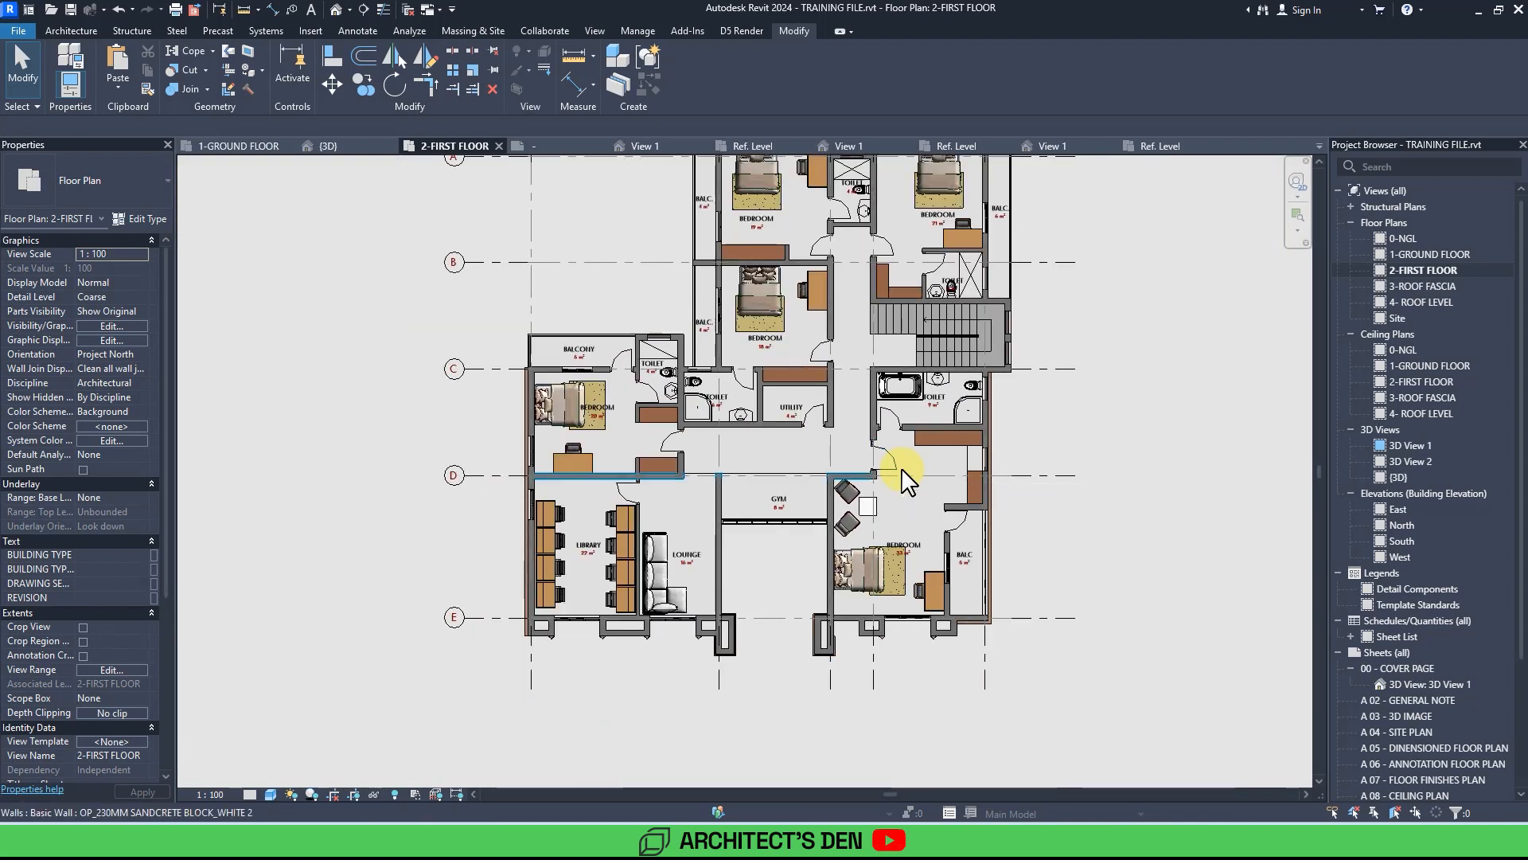
{"action": "scroll", "coordinate": [902, 470], "scroll_direction": "down", "scroll_amount": 2}
{"action": "middle_click_drag", "start_coordinate": [1117, 426], "coordinate": [1007, 519]}
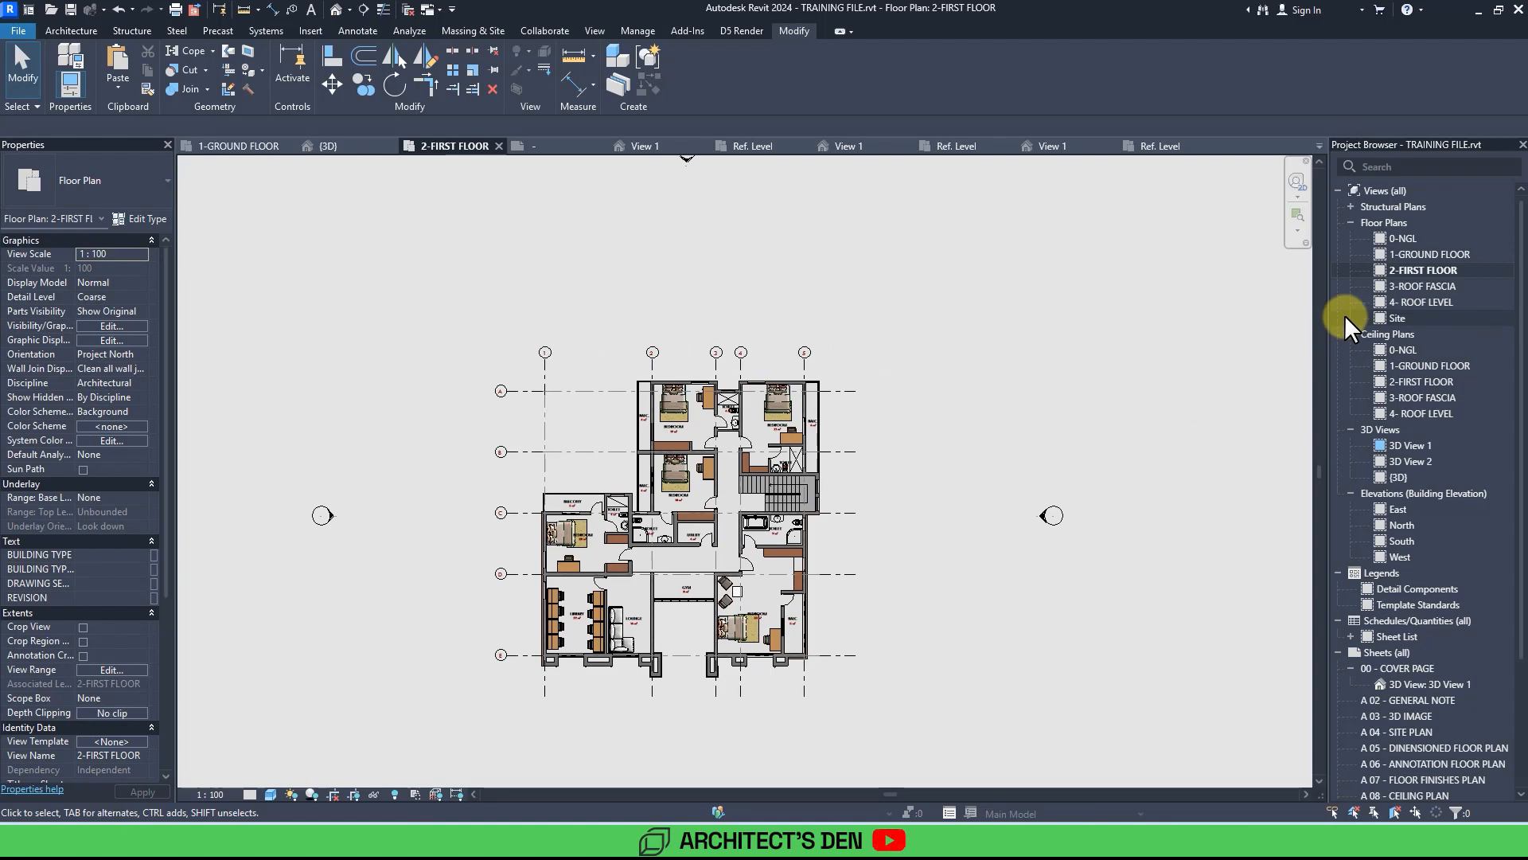
Switch to the ground floor plan and zoom into its bedroom wing.
{"action": "double_click", "coordinate": [1422, 254]}
{"action": "scroll", "coordinate": [1422, 251], "scroll_direction": "down", "scroll_amount": 2}
{"action": "middle_click_drag", "start_coordinate": [1422, 252], "coordinate": [1358, 267]}
{"action": "scroll", "coordinate": [1060, 495], "scroll_direction": "up", "scroll_amount": 1}
{"action": "middle_click_drag", "start_coordinate": [1060, 495], "coordinate": [1059, 517]}
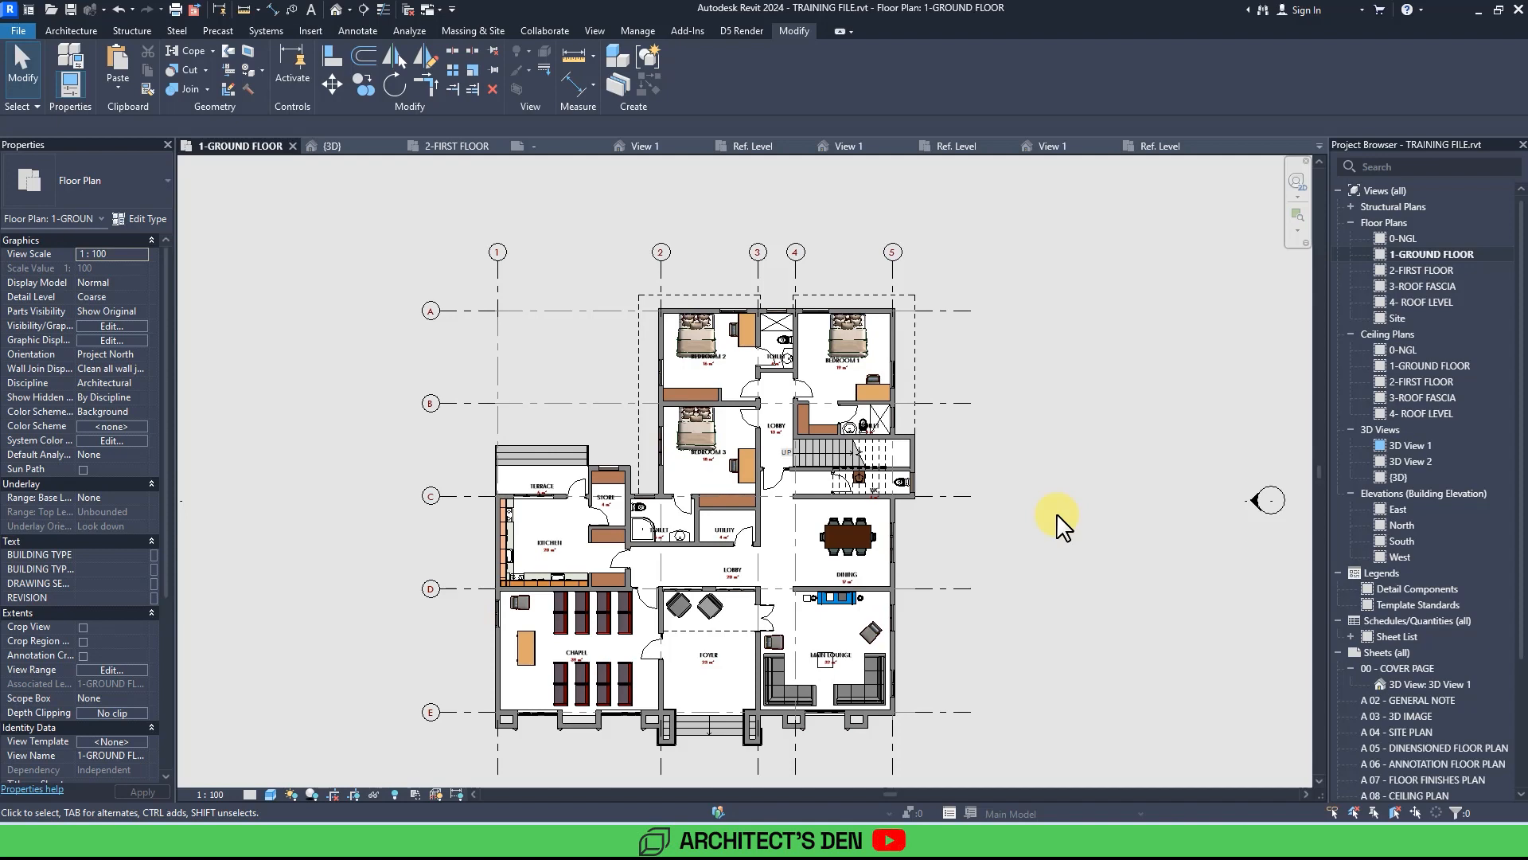
{"action": "scroll", "coordinate": [892, 328], "scroll_direction": "up", "scroll_amount": 2}
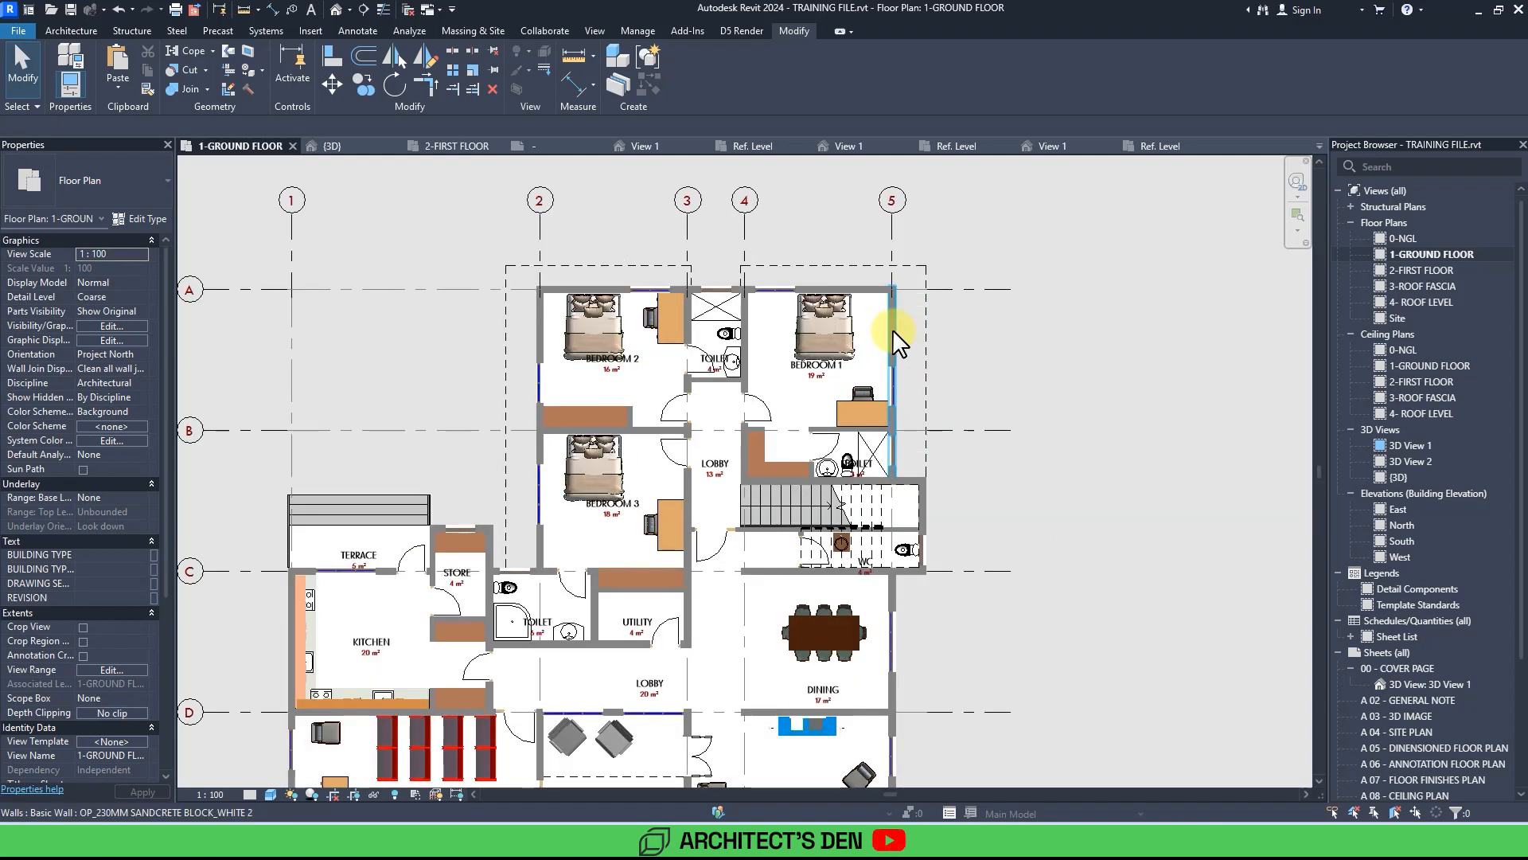
{"action": "double_click", "coordinate": [892, 328]}
{"action": "left_click", "coordinate": [885, 333]}
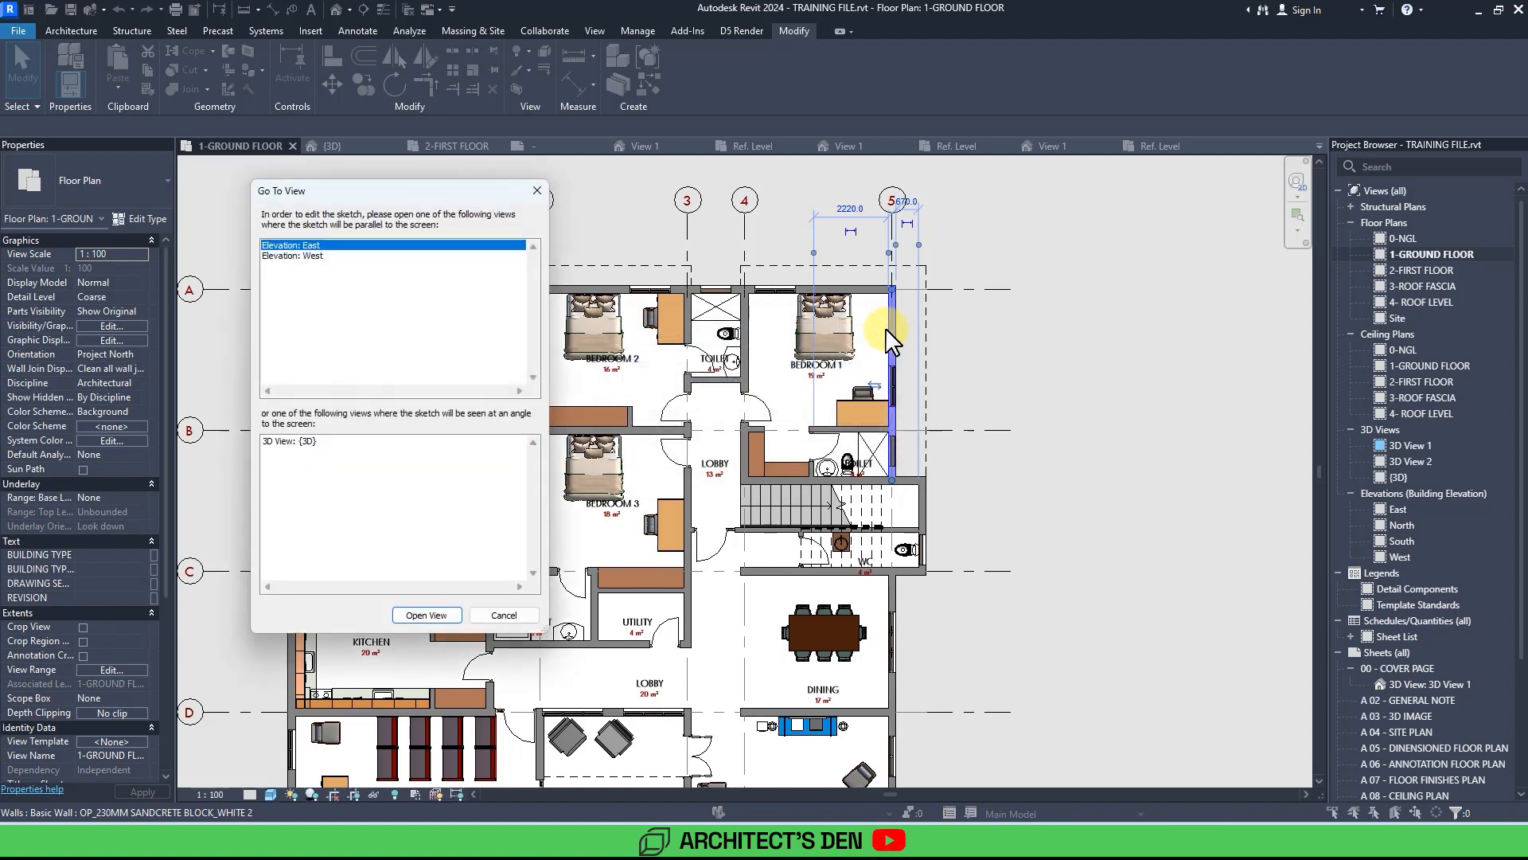
{"action": "key", "text": "Escape"}
{"action": "key", "text": "Escape"}
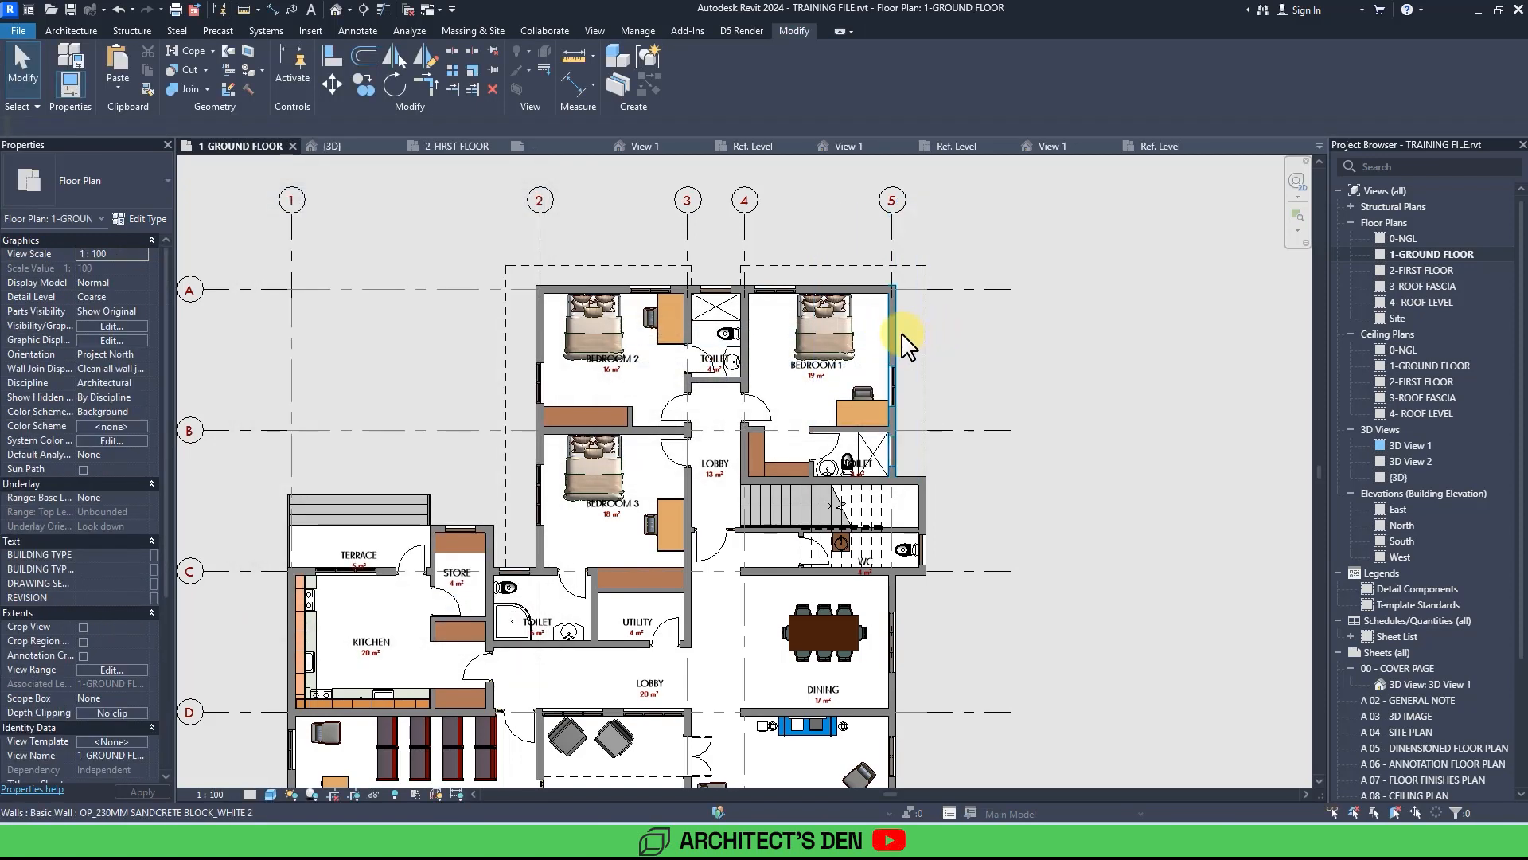
Override the wall category graphics in the ground floor view so wall cut patterns use a solid fill foreground.
{"action": "left_click", "coordinate": [895, 332]}
{"action": "right_click", "coordinate": [895, 333]}
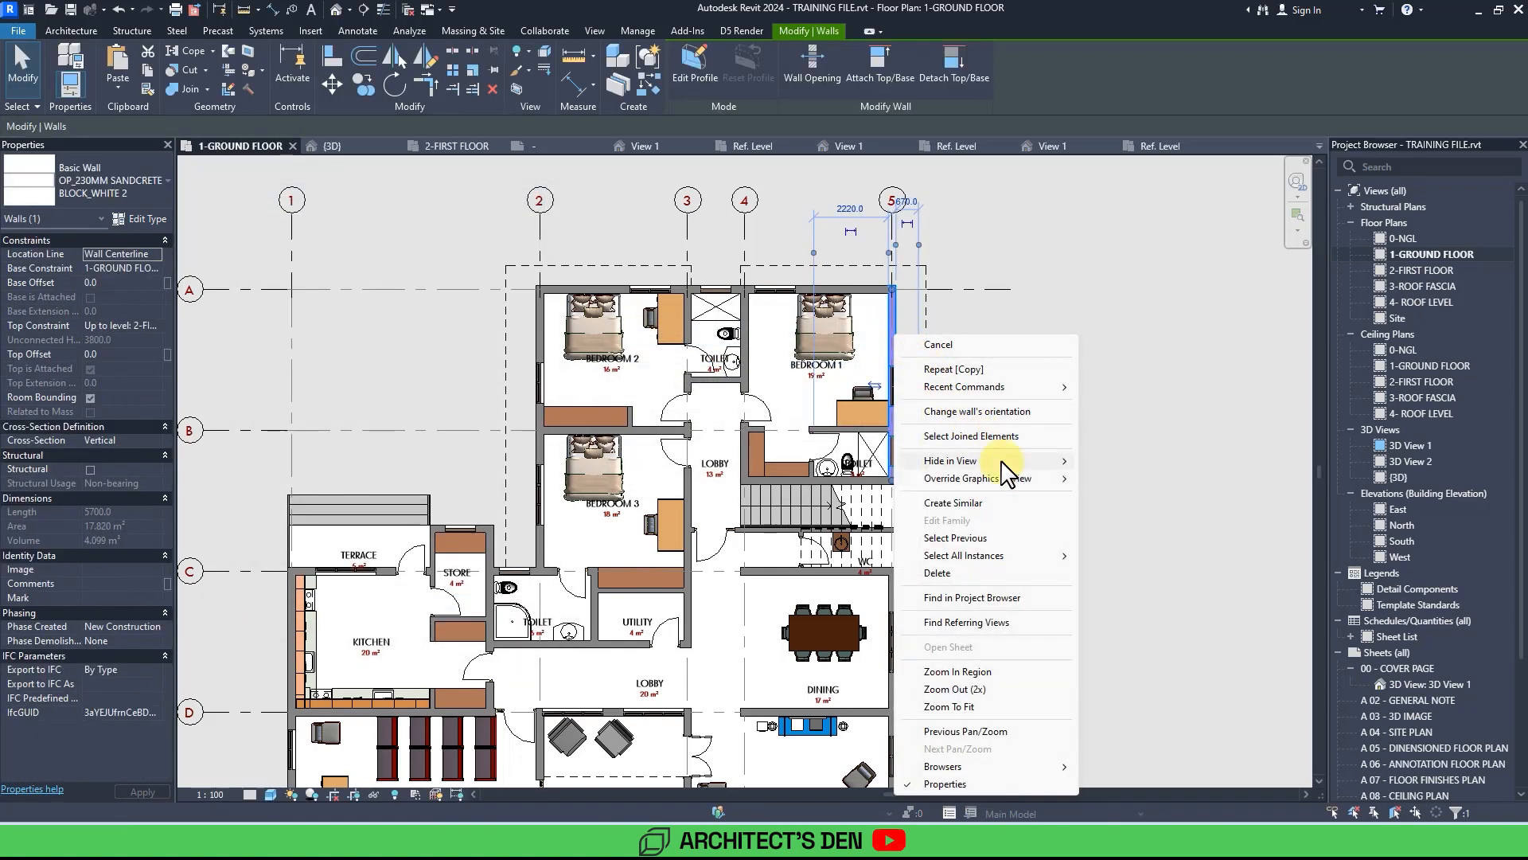
{"action": "mouse_move", "coordinate": [1016, 479]}
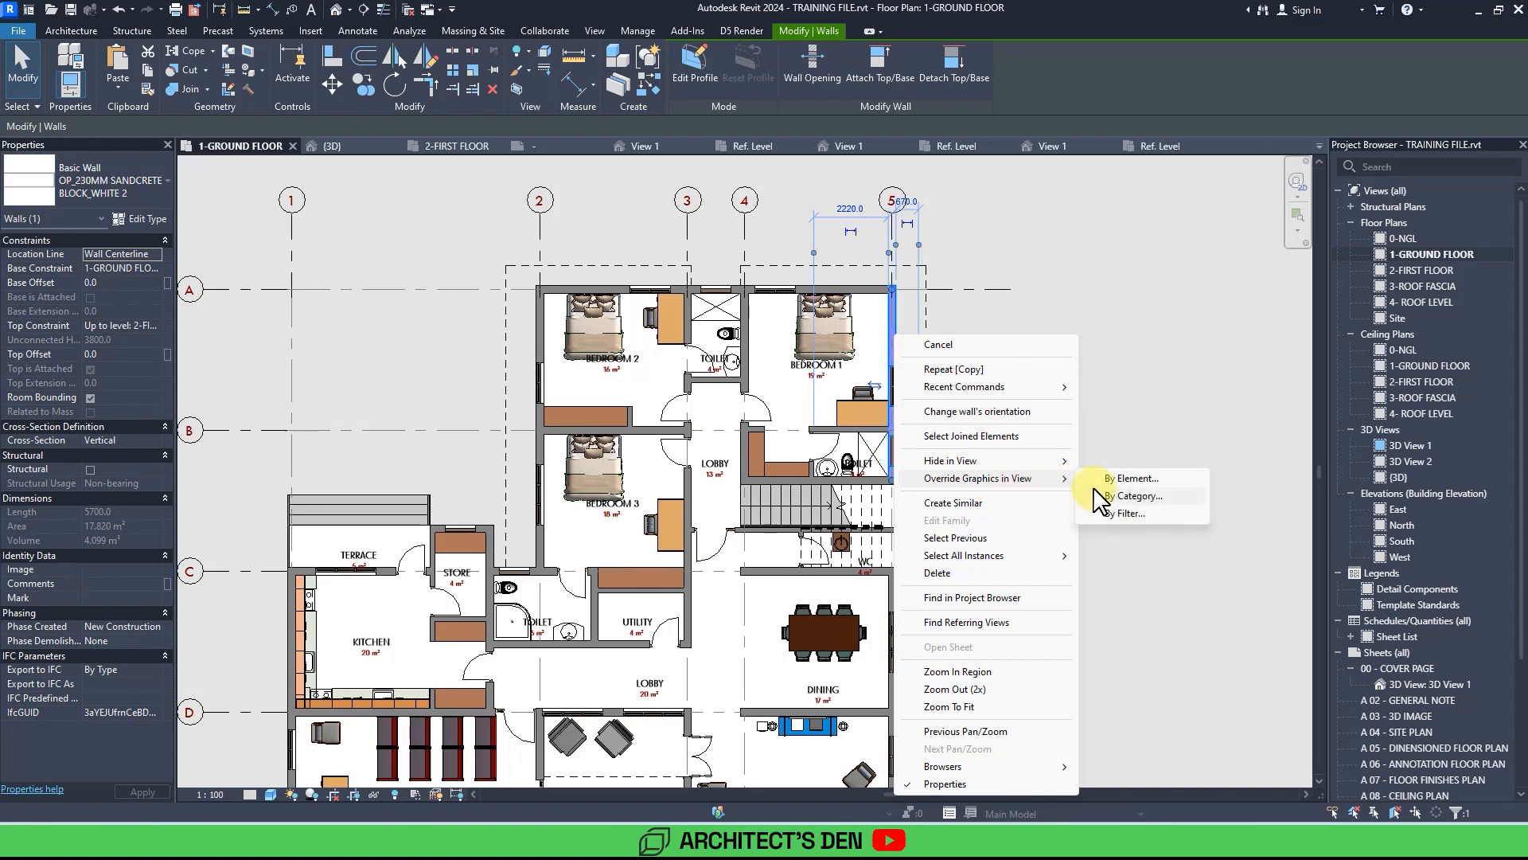
{"action": "left_click", "coordinate": [1123, 495]}
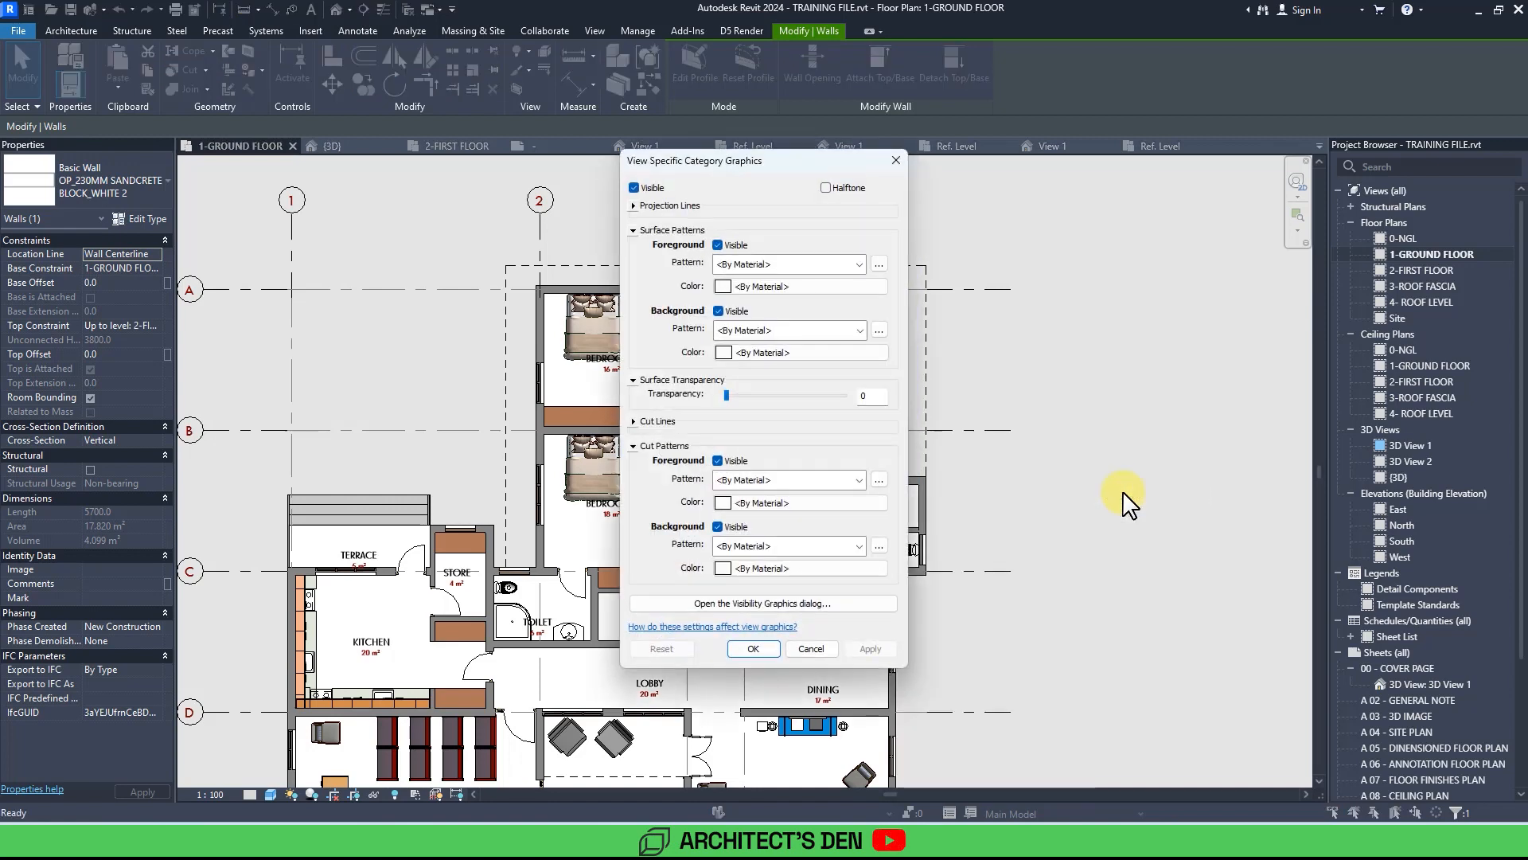
{"action": "left_click_drag", "start_coordinate": [786, 169], "coordinate": [1006, 189]}
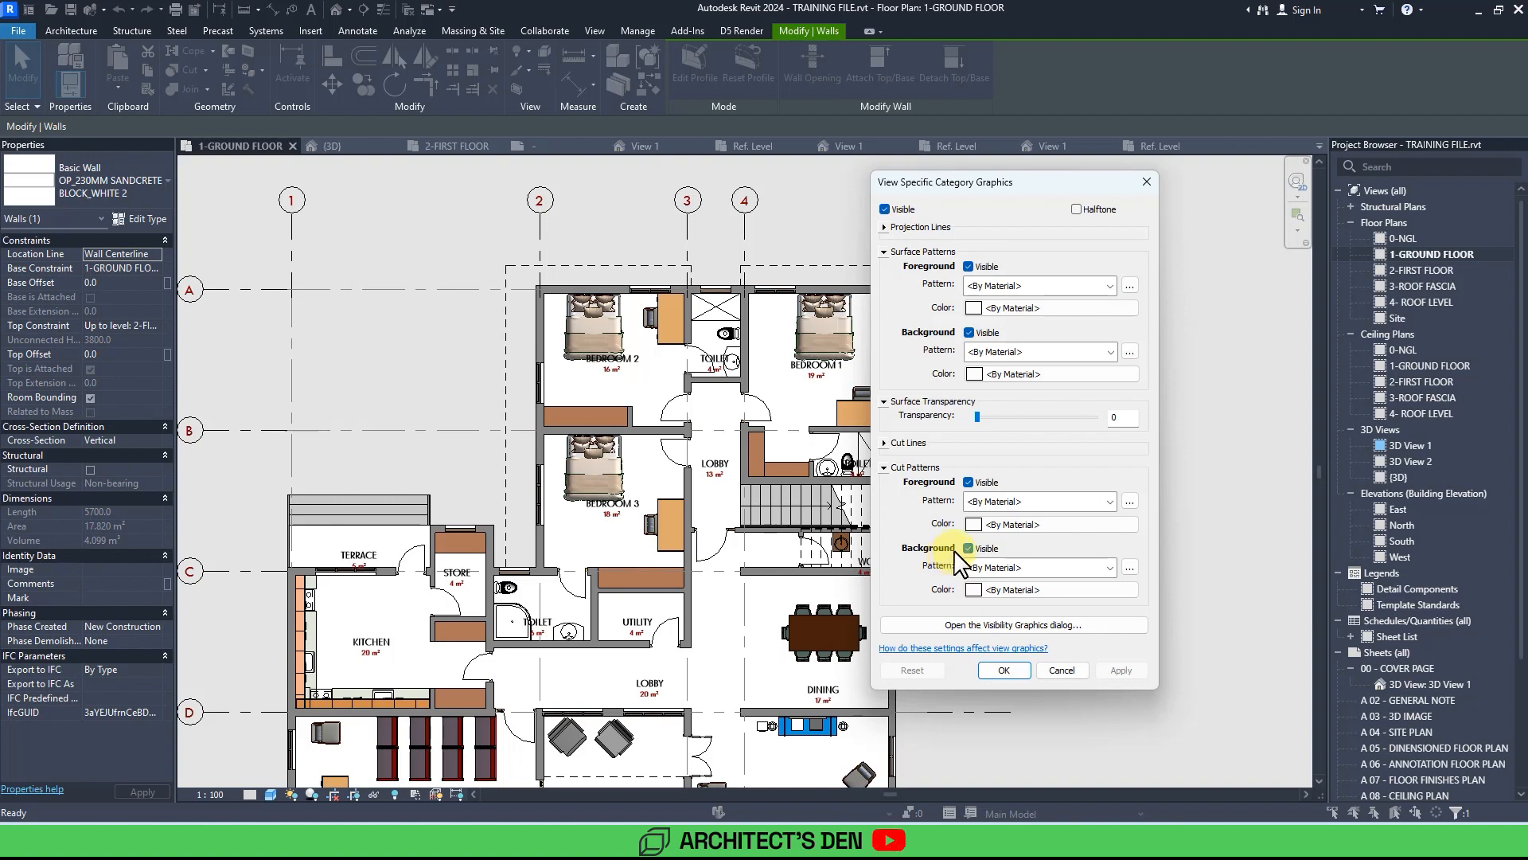
{"action": "left_click", "coordinate": [1021, 514]}
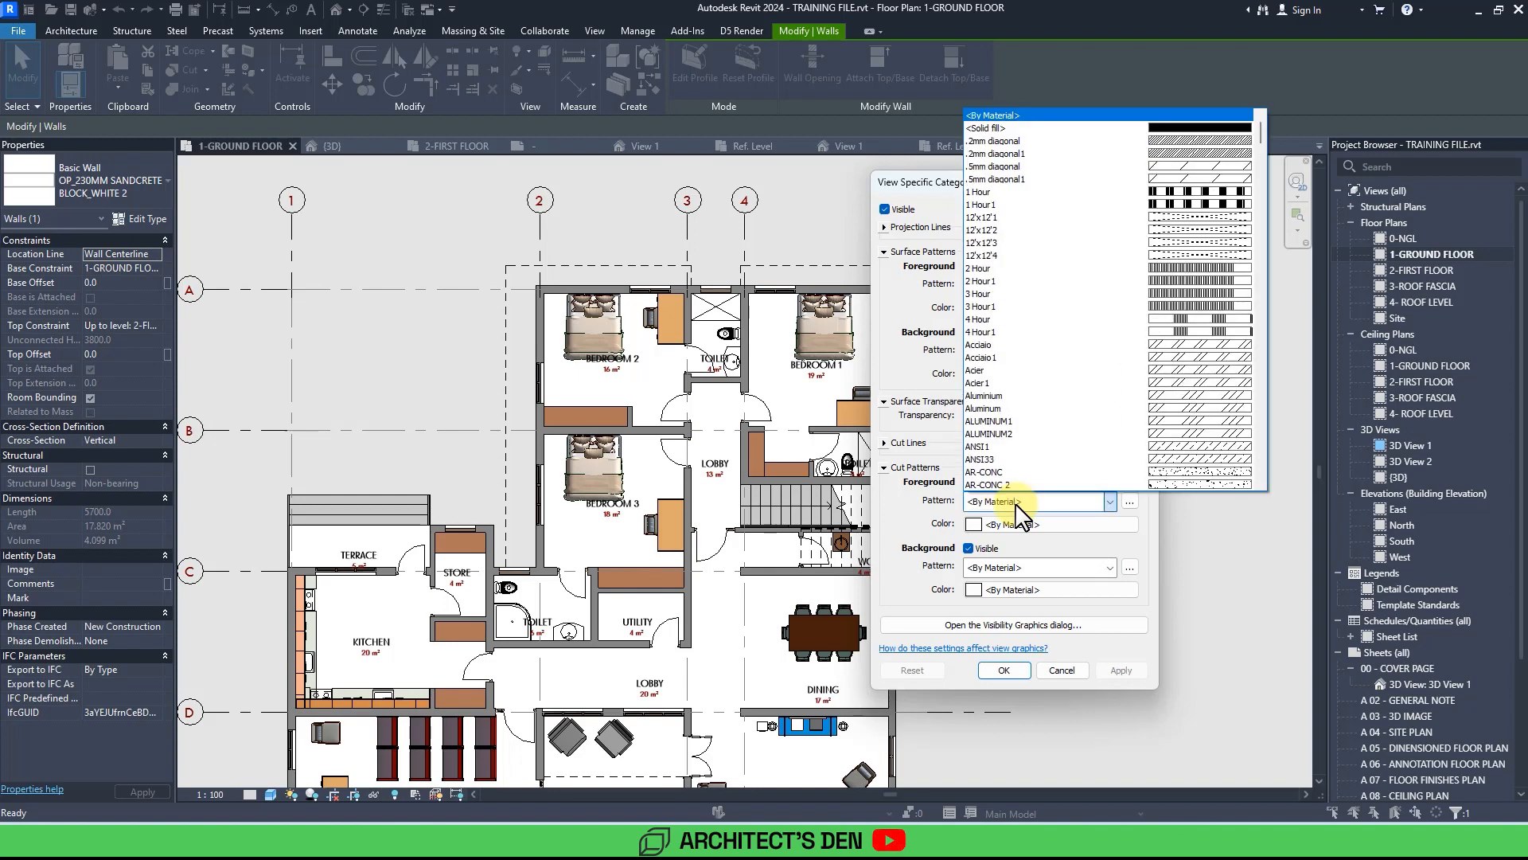
{"action": "left_click", "coordinate": [1144, 126]}
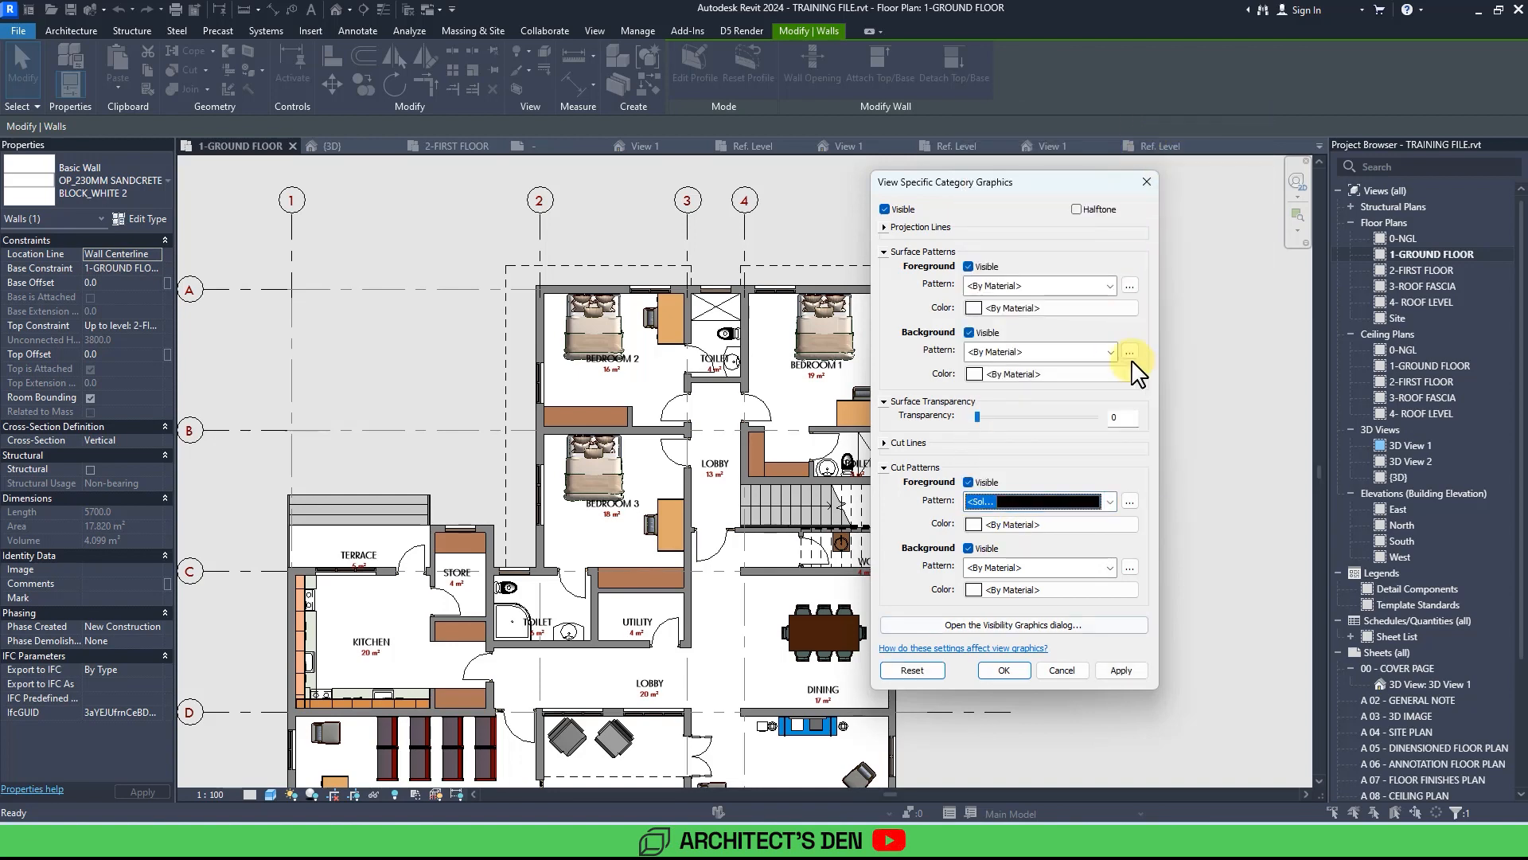
{"action": "left_click", "coordinate": [1115, 667]}
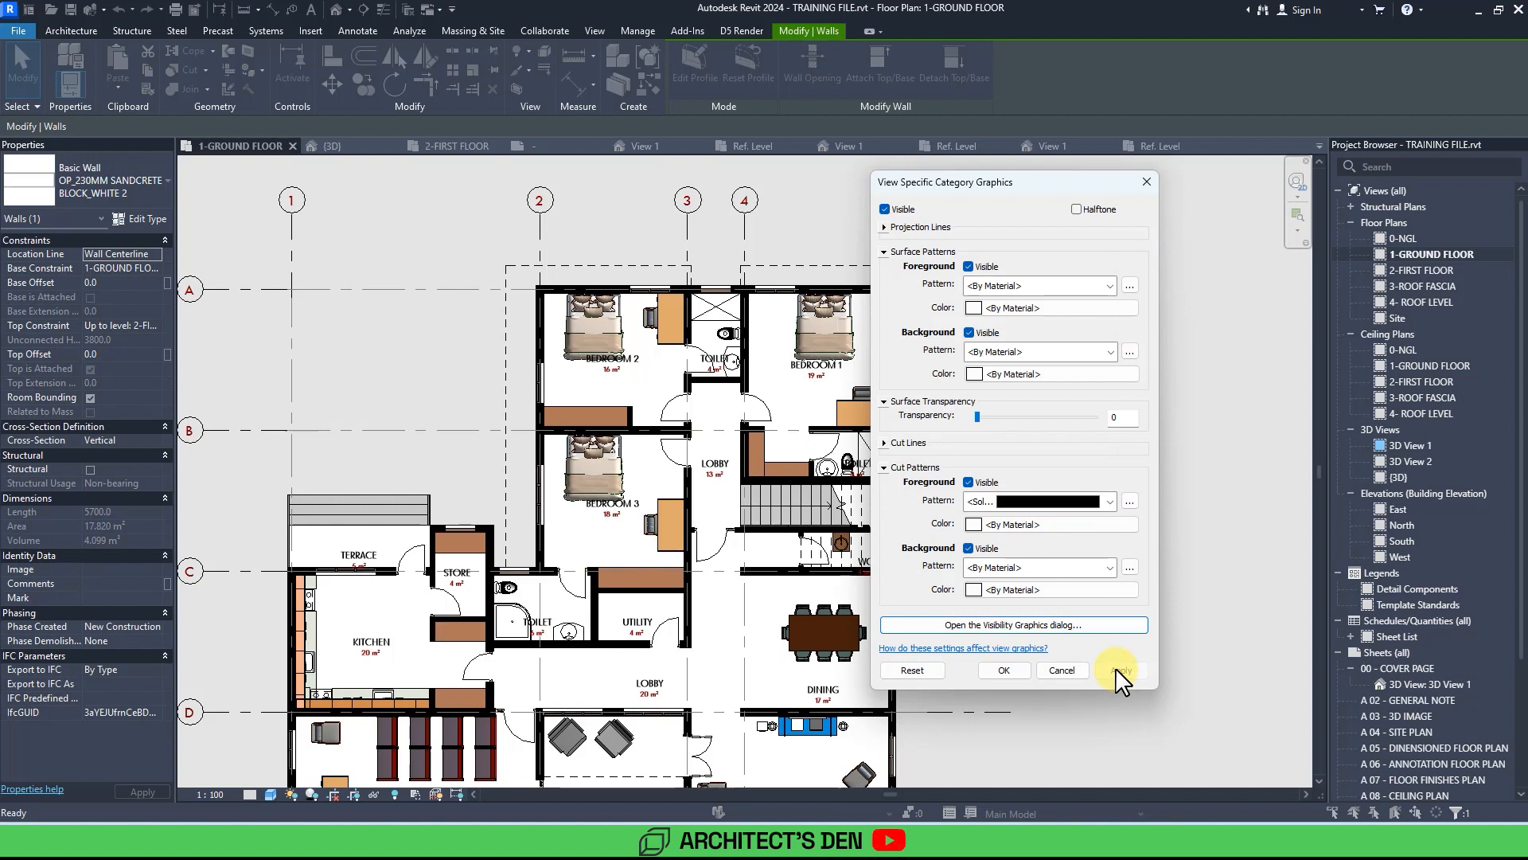
{"action": "left_click", "coordinate": [999, 671]}
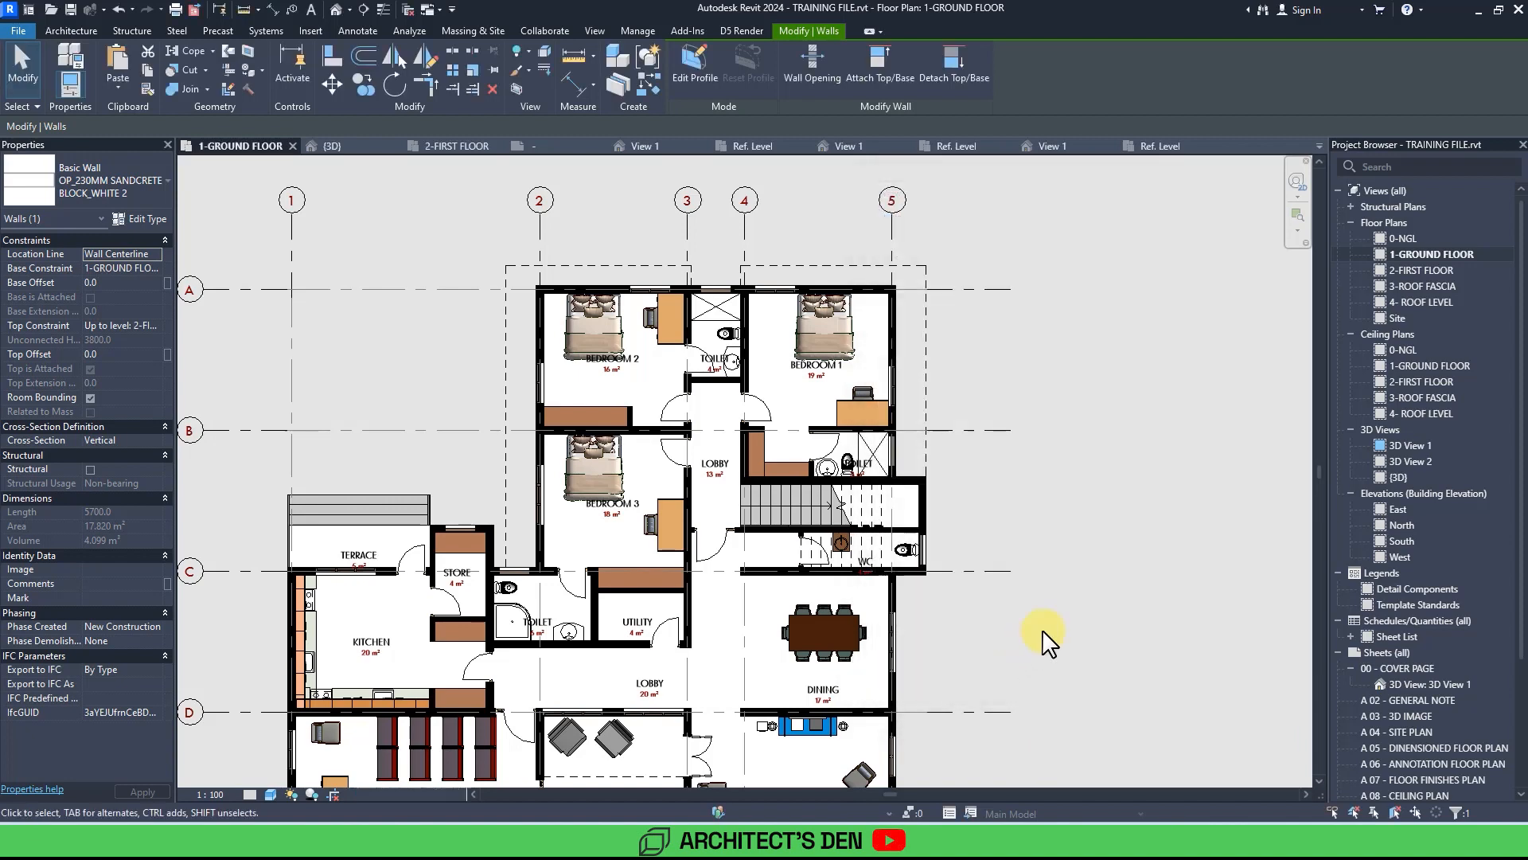
Review the ground floor plan's walls and gridlines with the new solid wall fill.
{"action": "left_click", "coordinate": [1065, 625]}
{"action": "scroll", "coordinate": [1060, 615], "scroll_direction": "down", "scroll_amount": 1}
{"action": "middle_click_drag", "start_coordinate": [1060, 615], "coordinate": [1136, 530]}
{"action": "scroll", "coordinate": [1114, 516], "scroll_direction": "up", "scroll_amount": 5}
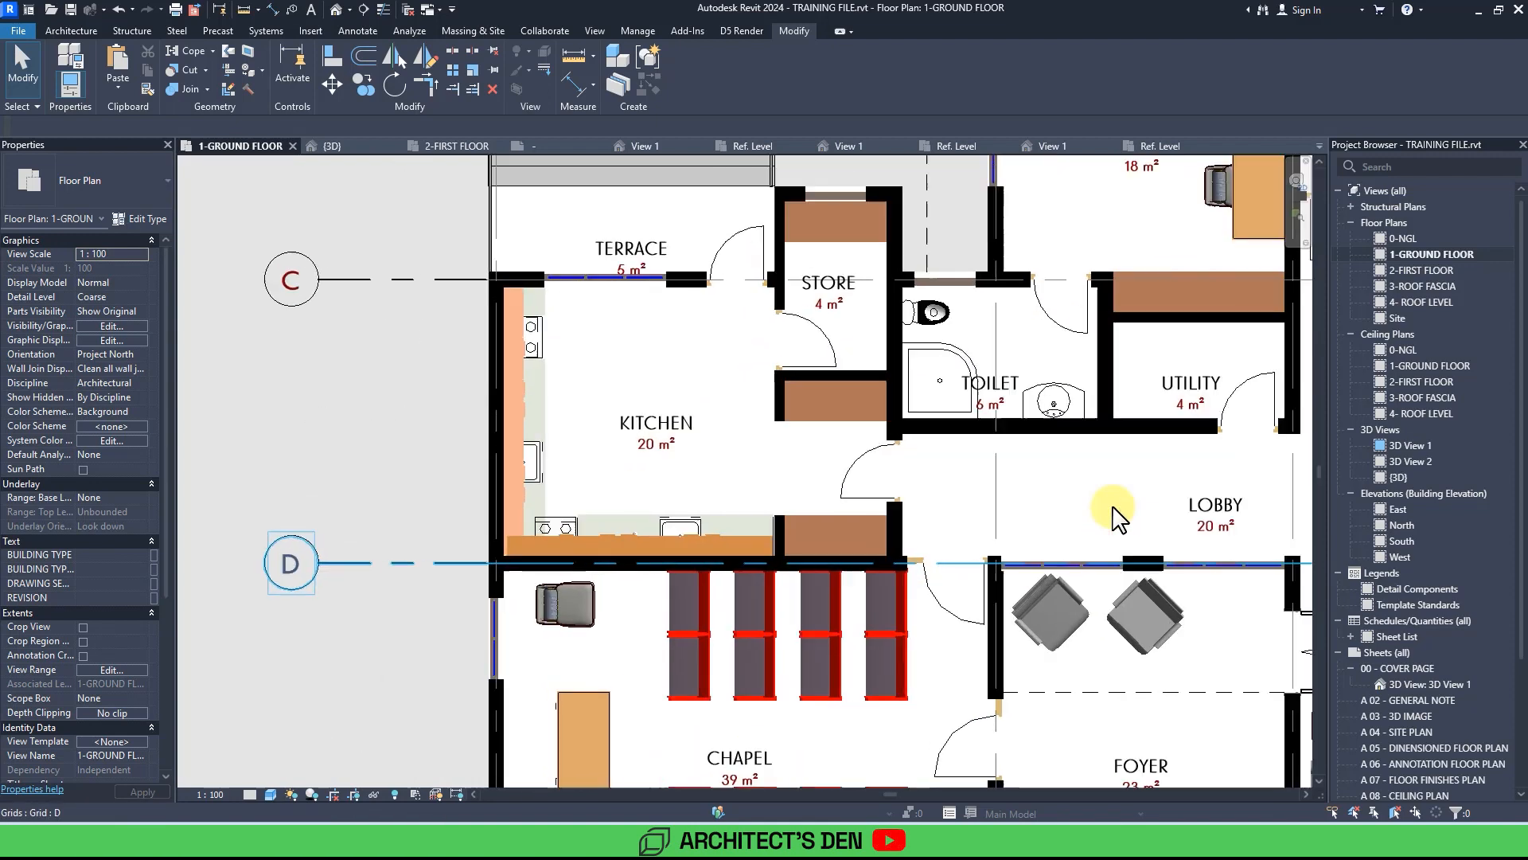
{"action": "scroll", "coordinate": [406, 641], "scroll_direction": "down", "scroll_amount": 5}
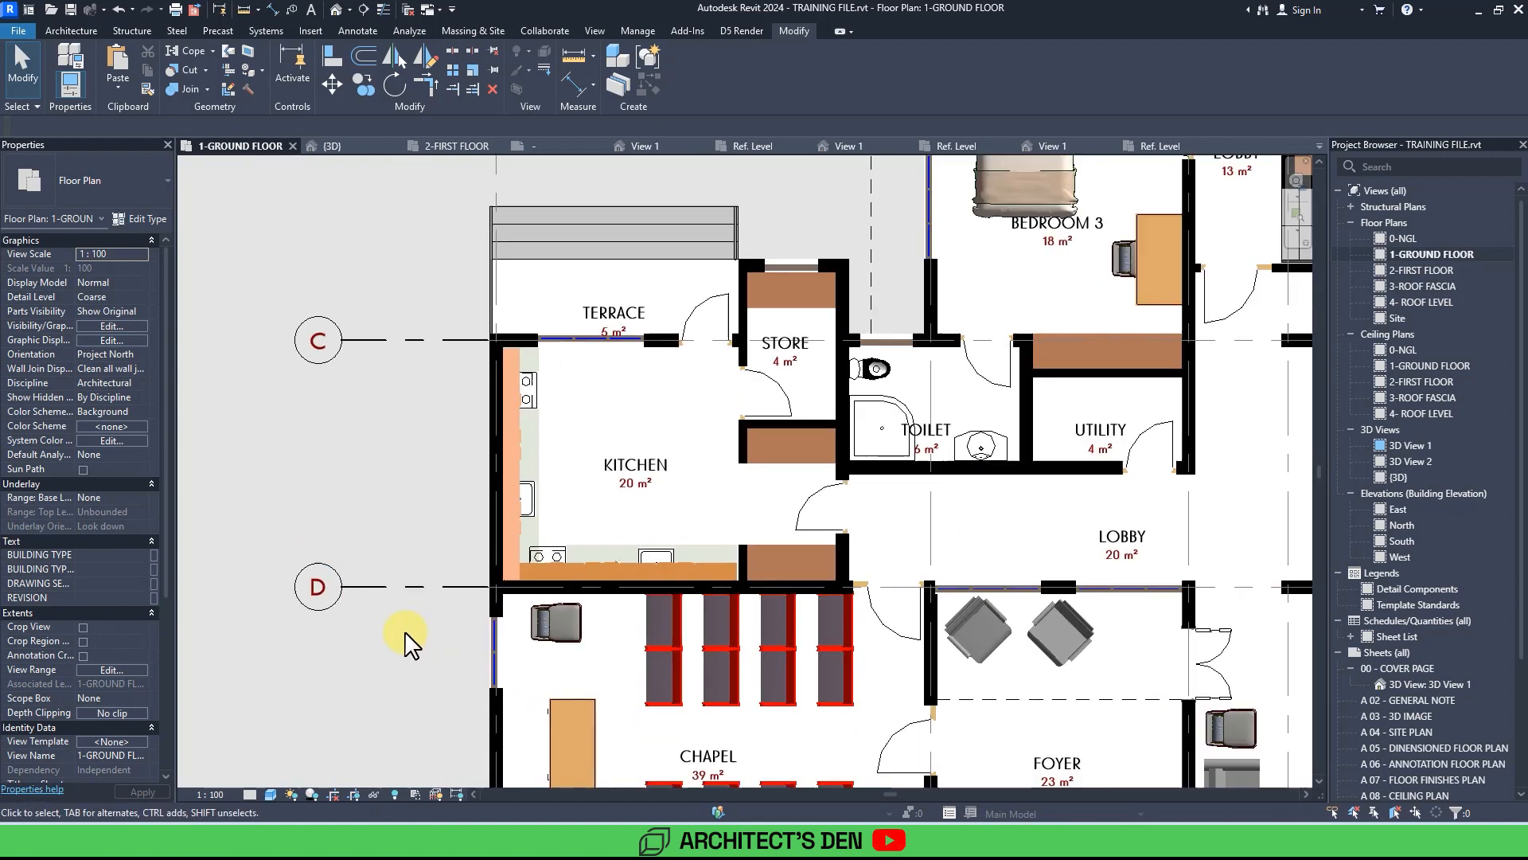
{"action": "middle_click_drag", "start_coordinate": [704, 657], "coordinate": [1060, 655]}
{"action": "scroll", "coordinate": [1034, 633], "scroll_direction": "down", "scroll_amount": 1}
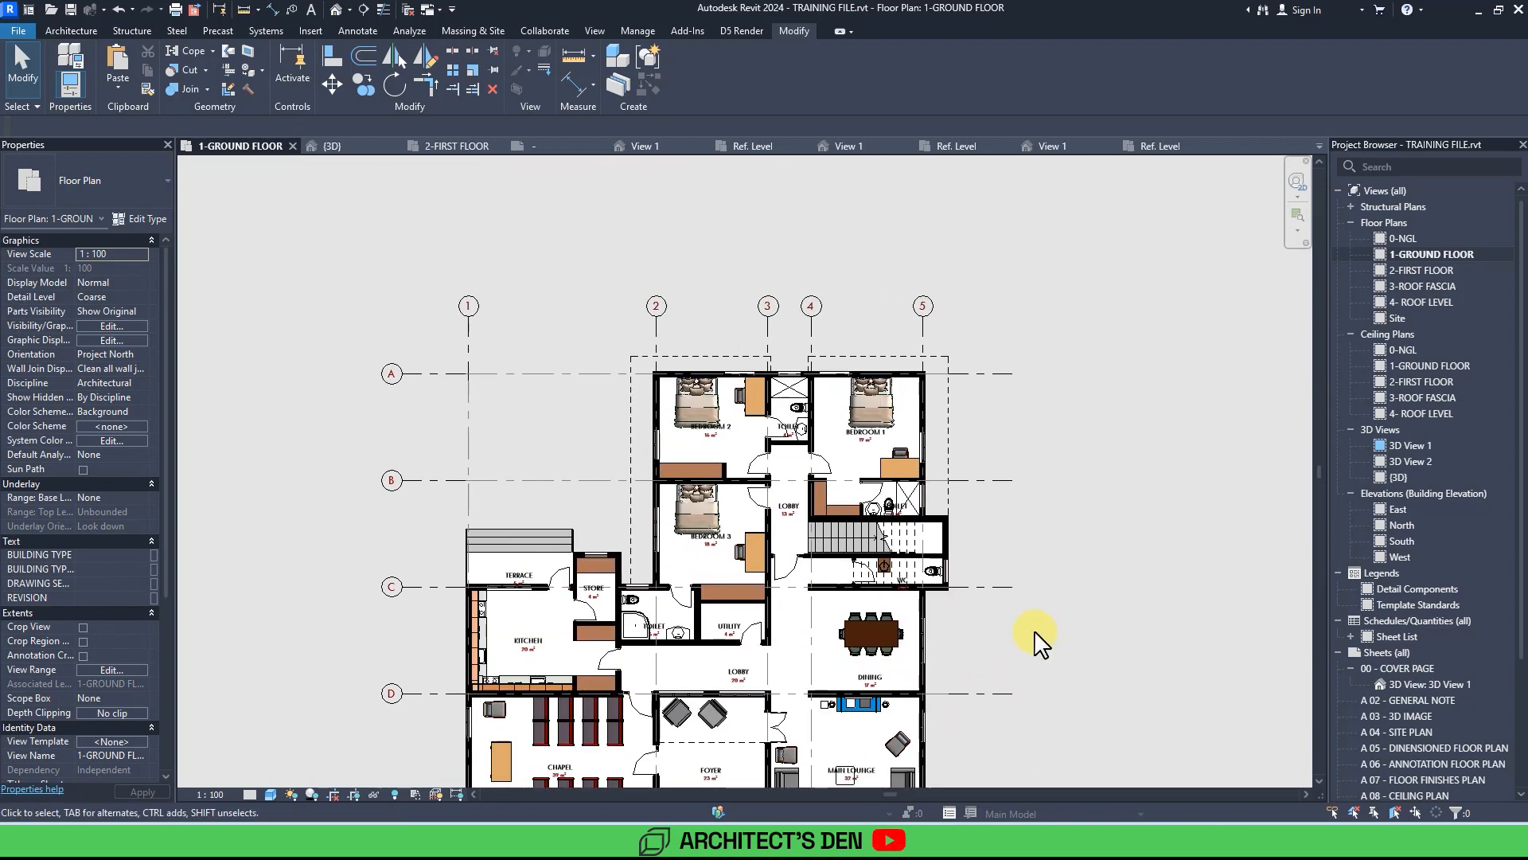
{"action": "scroll", "coordinate": [1038, 641], "scroll_direction": "up", "scroll_amount": 1}
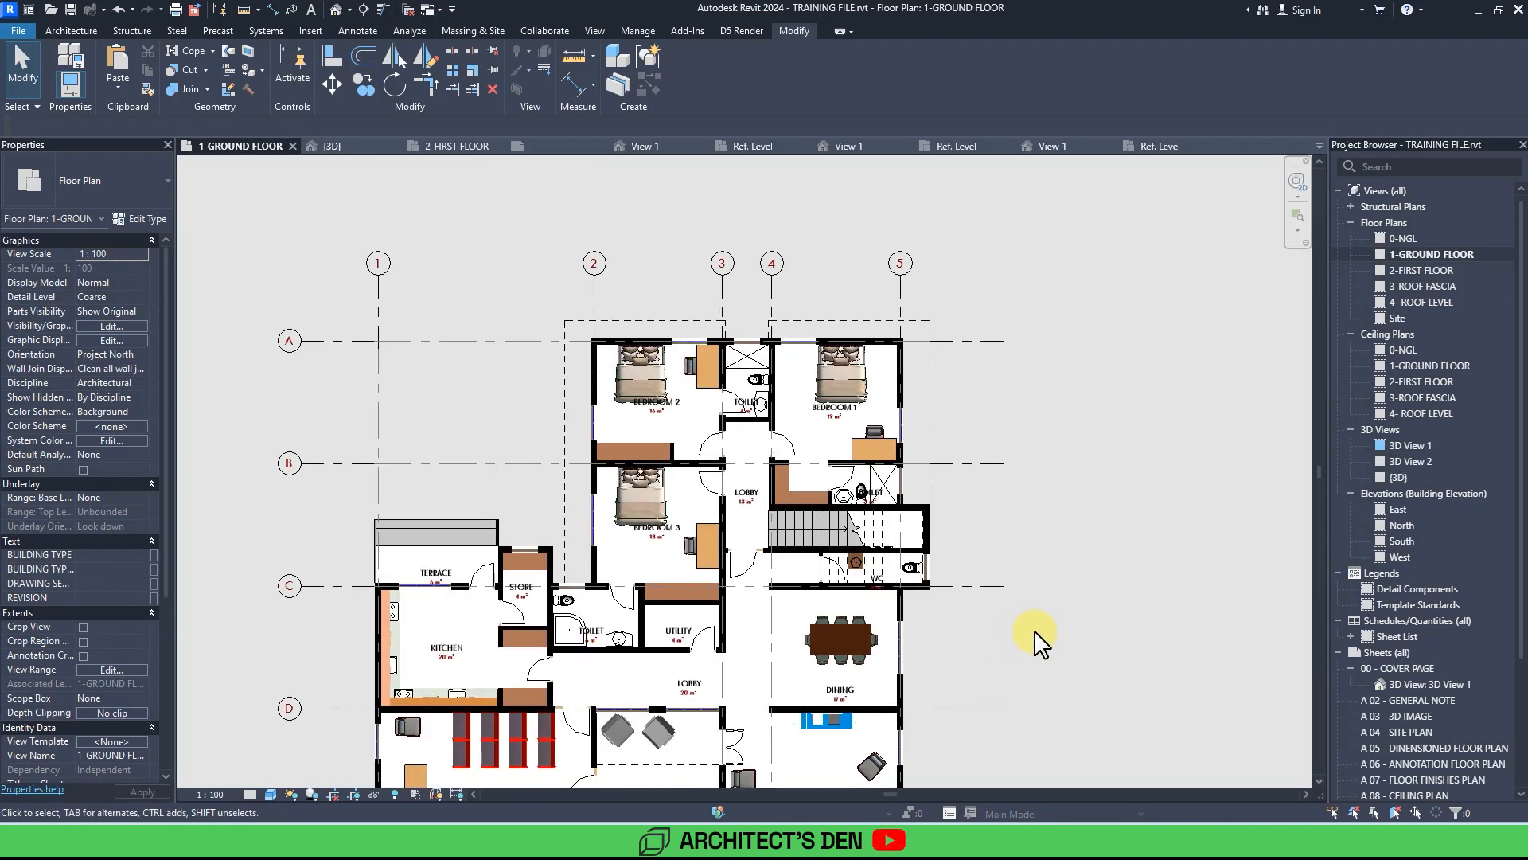
Edit the 6.5mm Bubble grid type to set its center segment to None.
{"action": "left_click", "coordinate": [998, 465]}
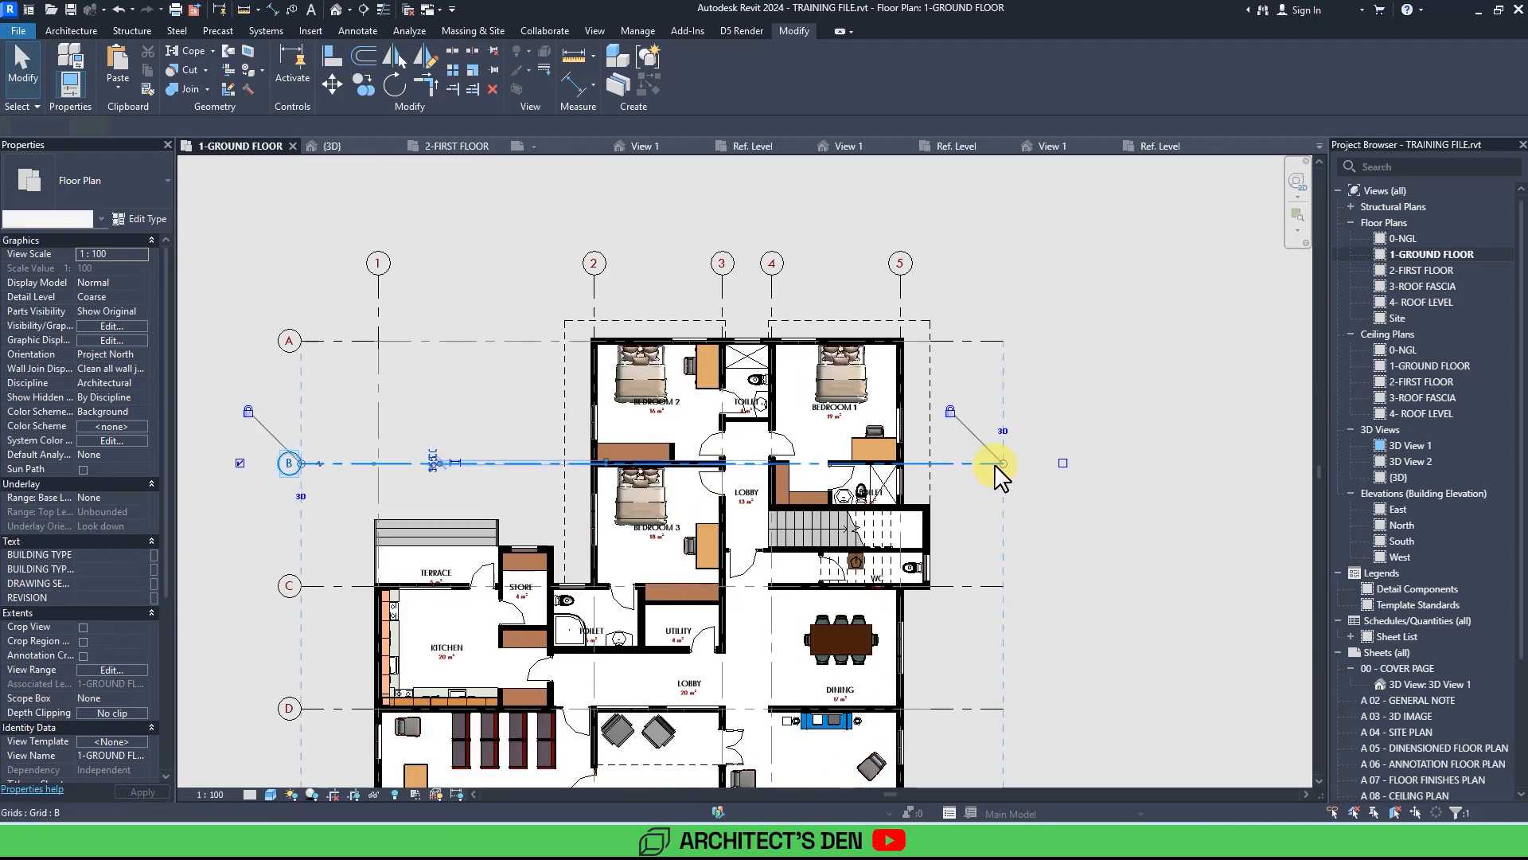
{"action": "left_click", "coordinate": [140, 221]}
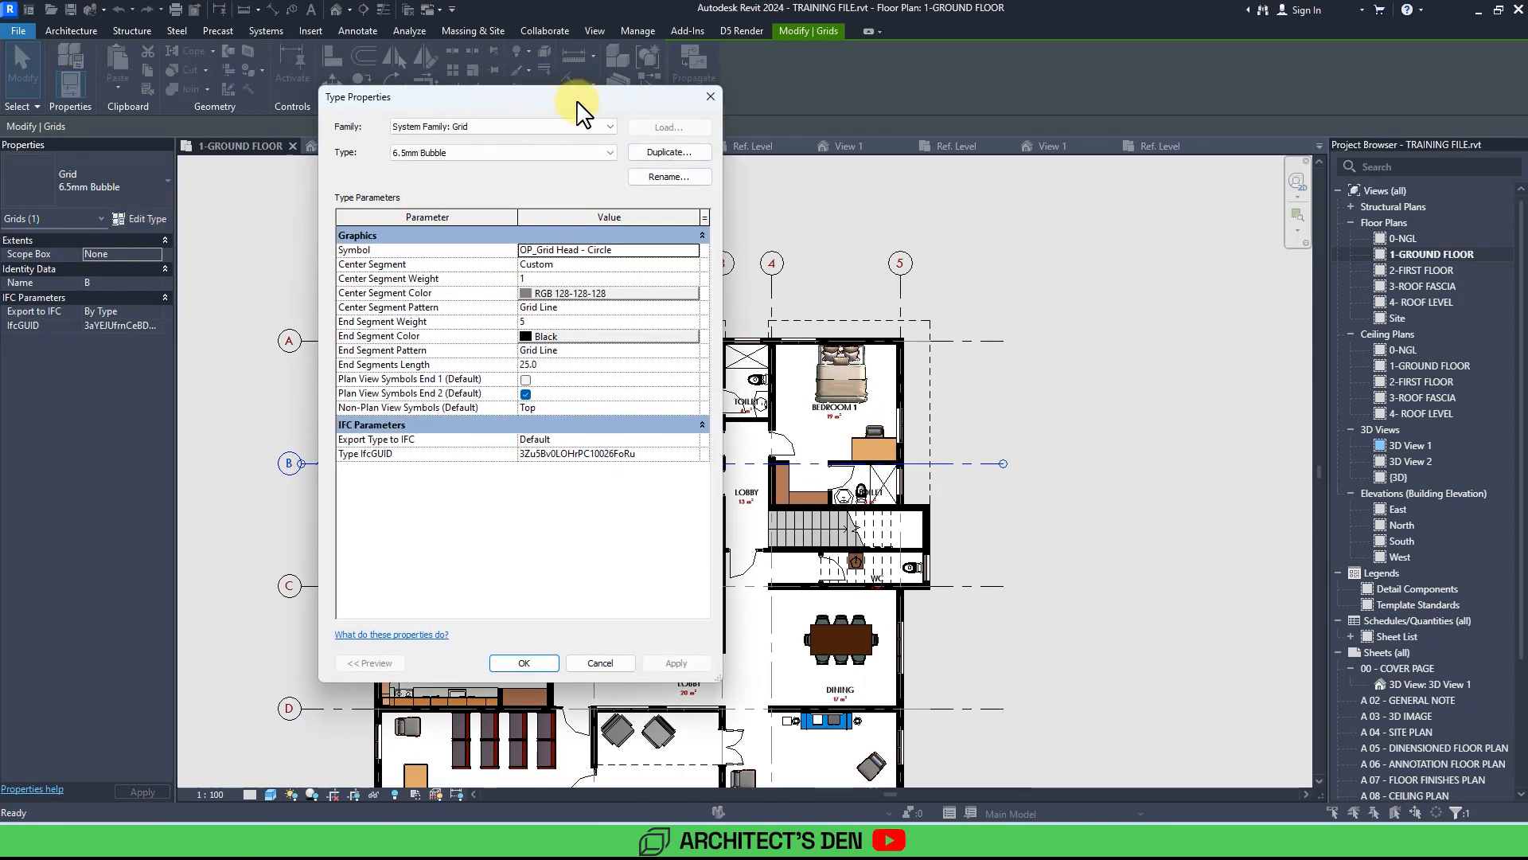
{"action": "left_click_drag", "start_coordinate": [578, 112], "coordinate": [822, 160]}
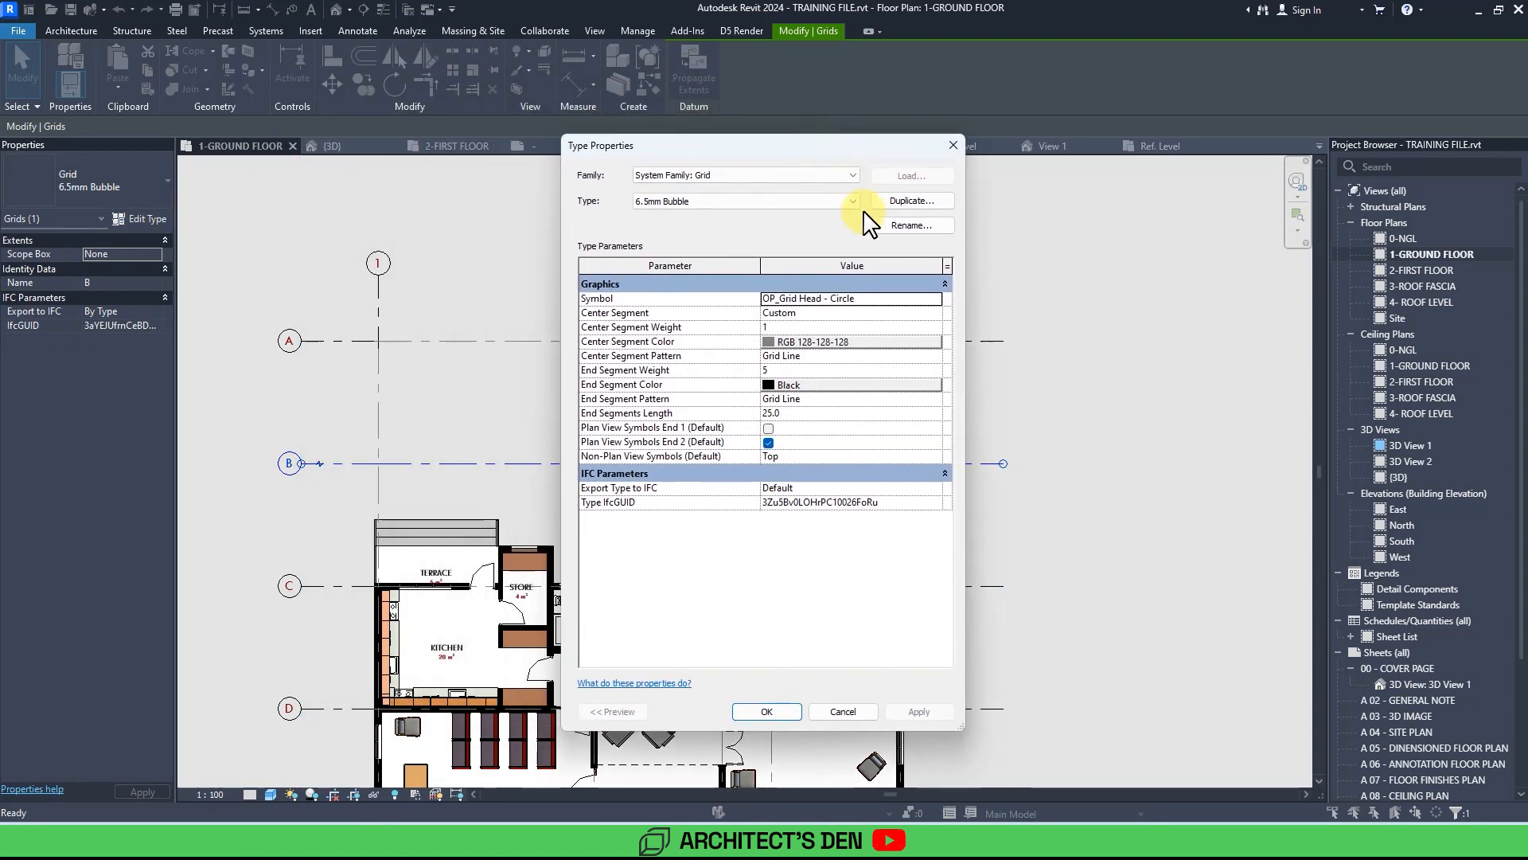
{"action": "left_click", "coordinate": [942, 315]}
{"action": "left_click", "coordinate": [785, 351]}
{"action": "left_click", "coordinate": [781, 341]}
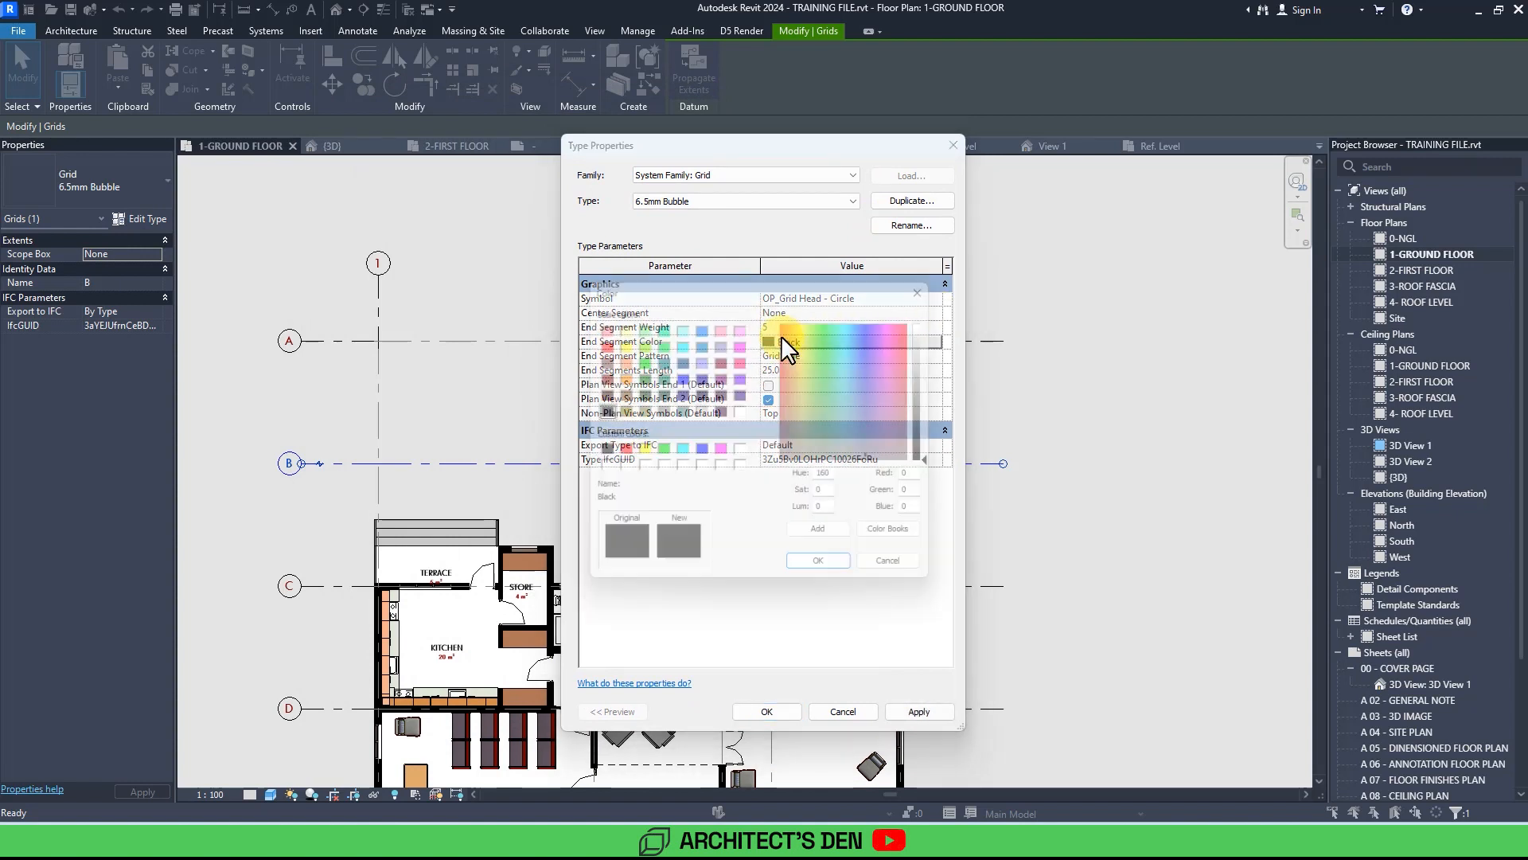
{"action": "left_click", "coordinate": [935, 279]}
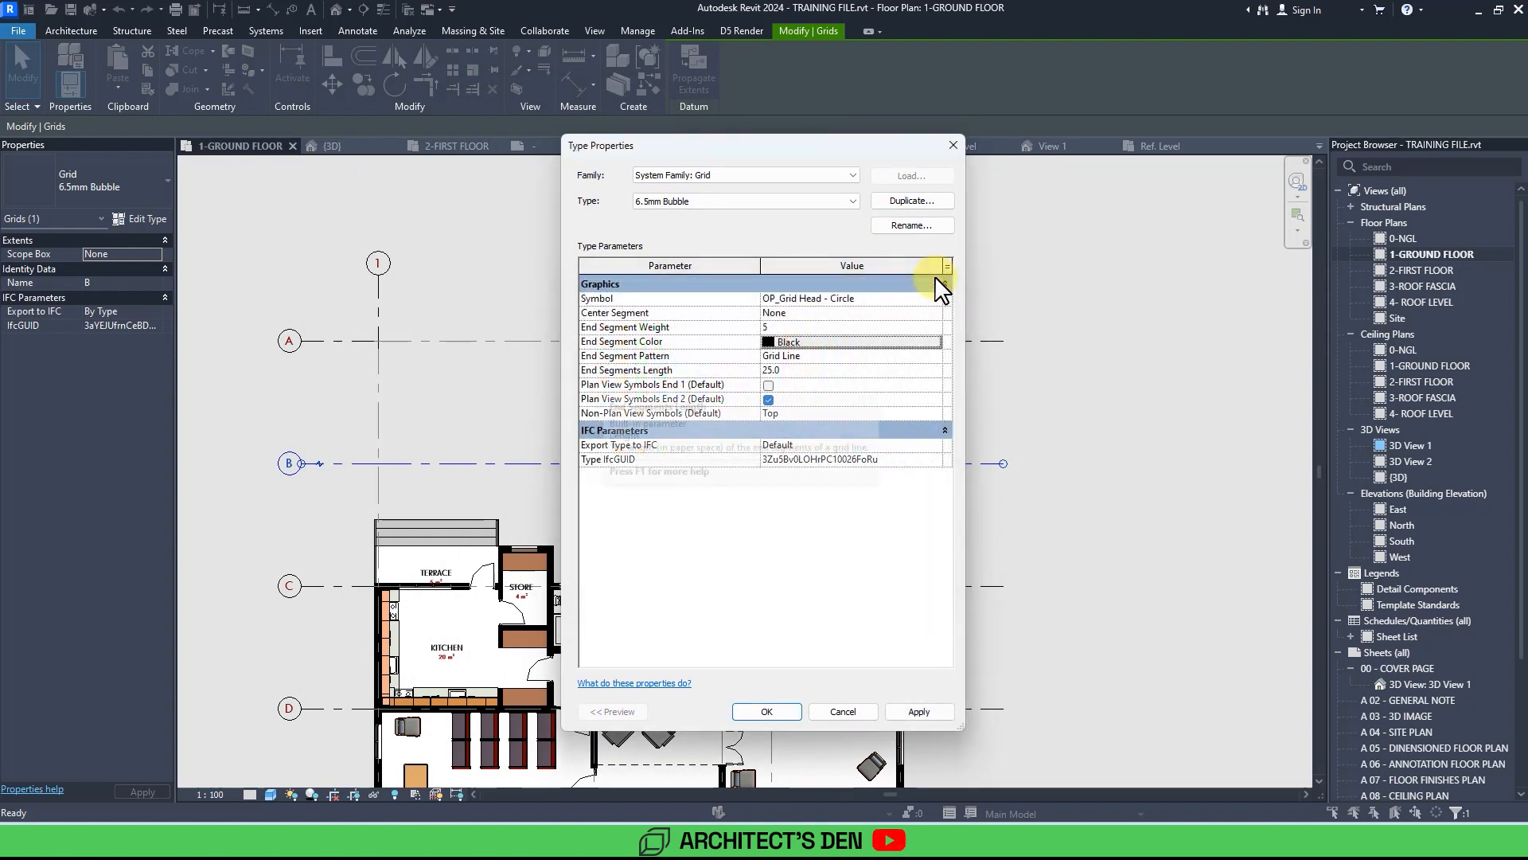
{"action": "left_click", "coordinate": [938, 713]}
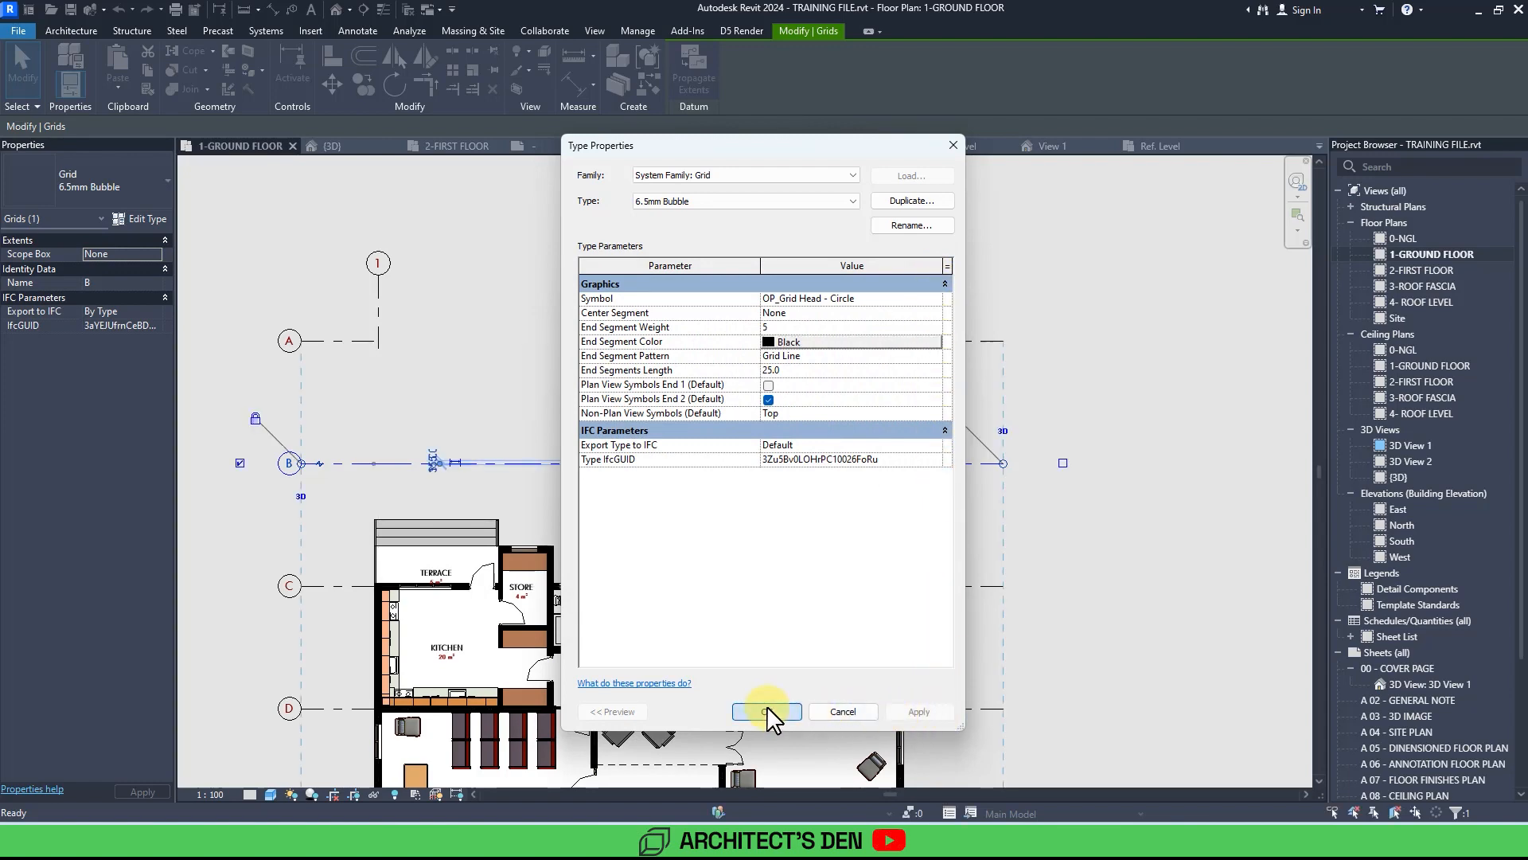
{"action": "left_click", "coordinate": [766, 711]}
Extend the horizontal gridlines' ends further outward on both sides of the ground floor plan.
{"action": "left_click", "coordinate": [1081, 584]}
{"action": "scroll", "coordinate": [1081, 584], "scroll_direction": "down", "scroll_amount": 2}
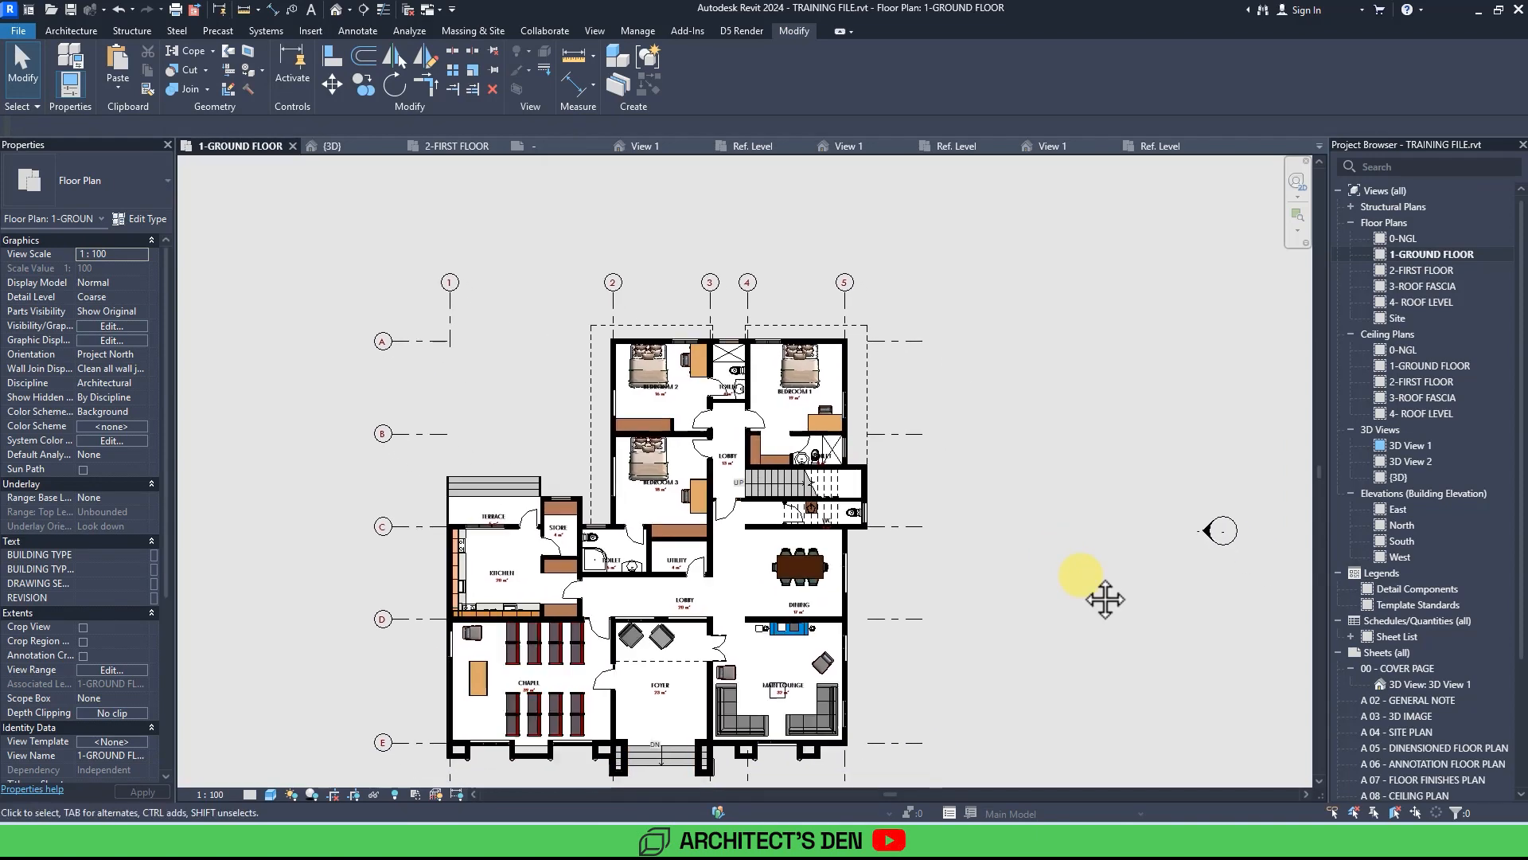
{"action": "middle_click_drag", "start_coordinate": [1081, 575], "coordinate": [1075, 542]}
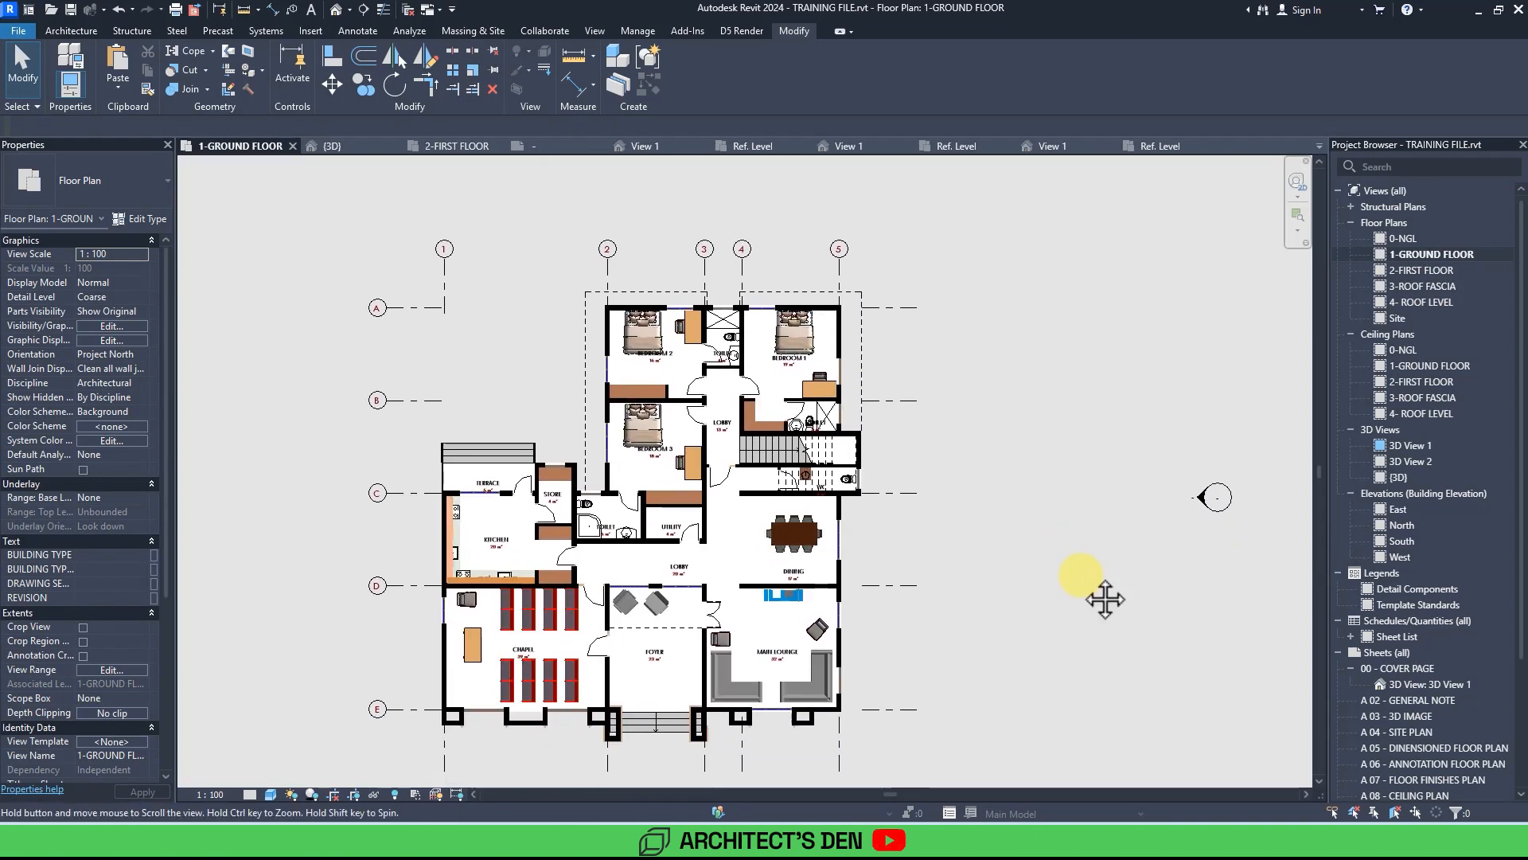
{"action": "middle_click_drag", "start_coordinate": [1086, 607], "coordinate": [1084, 549]}
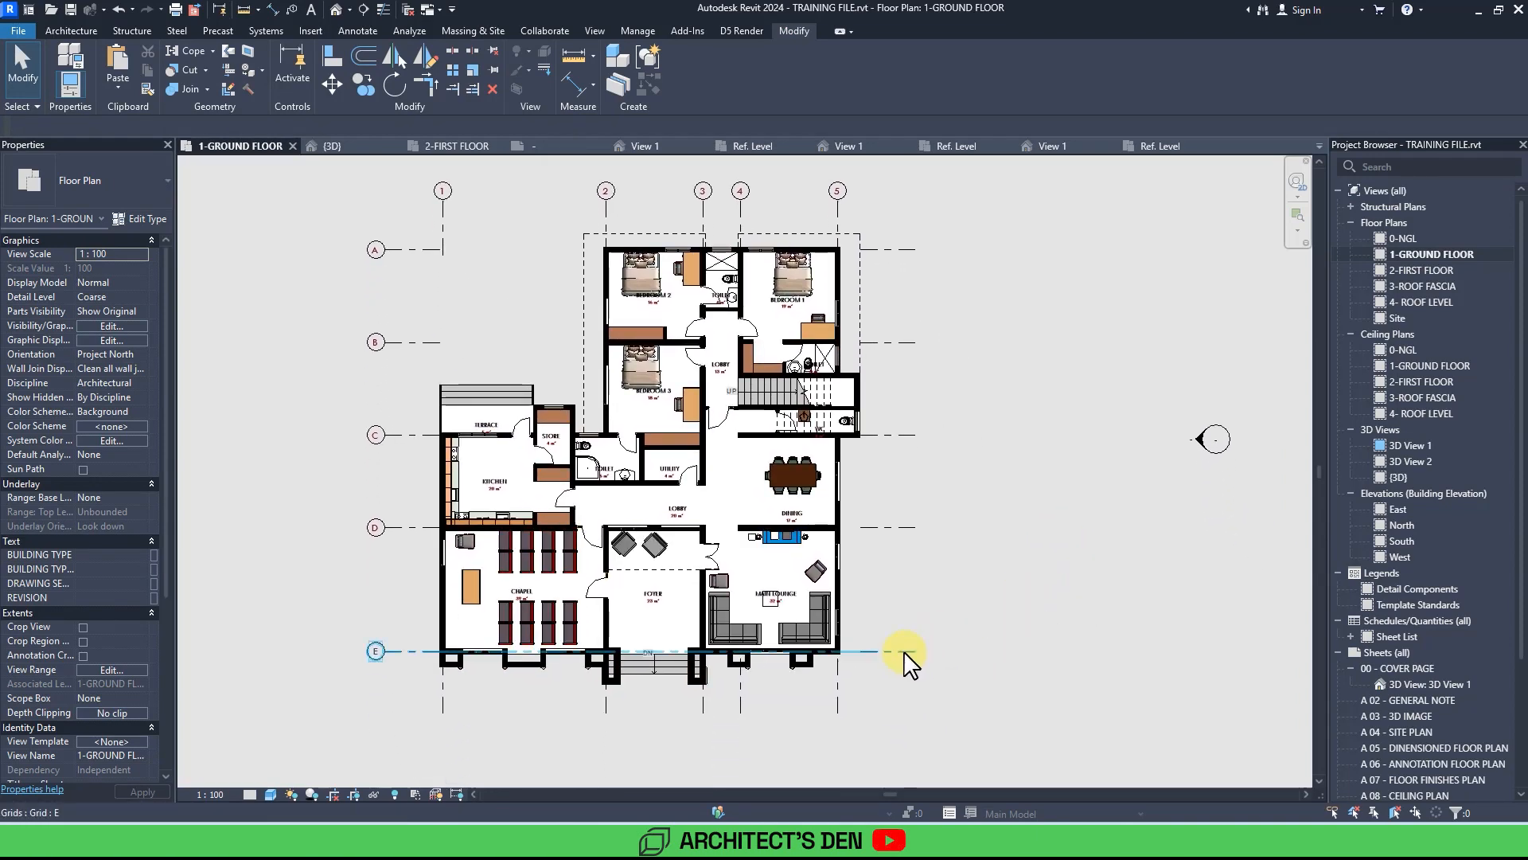
{"action": "left_click", "coordinate": [908, 661]}
{"action": "left_click_drag", "start_coordinate": [916, 651], "coordinate": [944, 651]}
{"action": "left_click", "coordinate": [897, 700]}
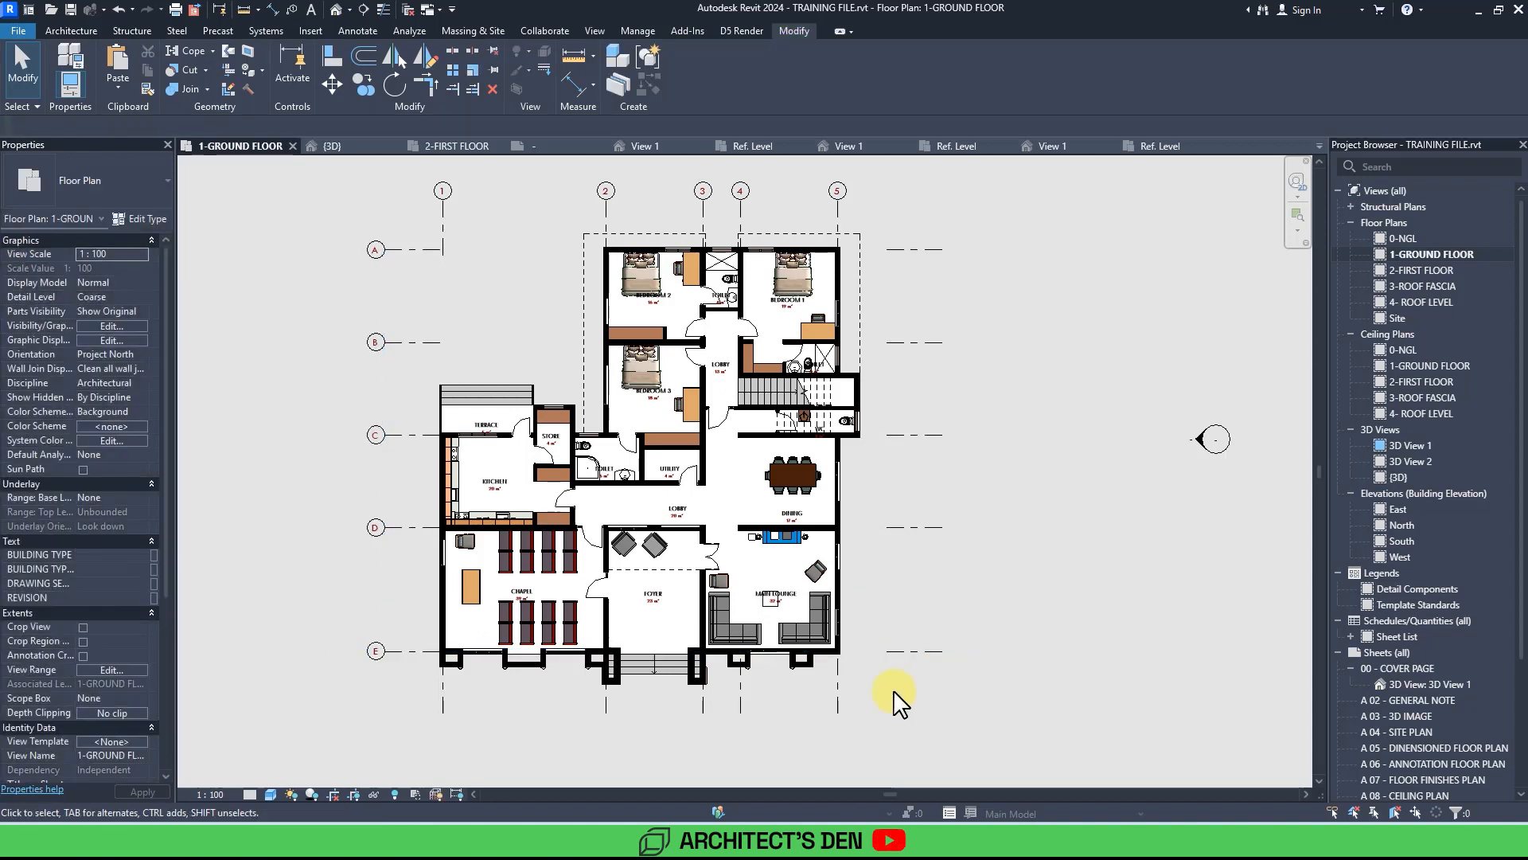
{"action": "left_click", "coordinate": [837, 700]}
{"action": "left_click_drag", "start_coordinate": [837, 739], "coordinate": [837, 739]}
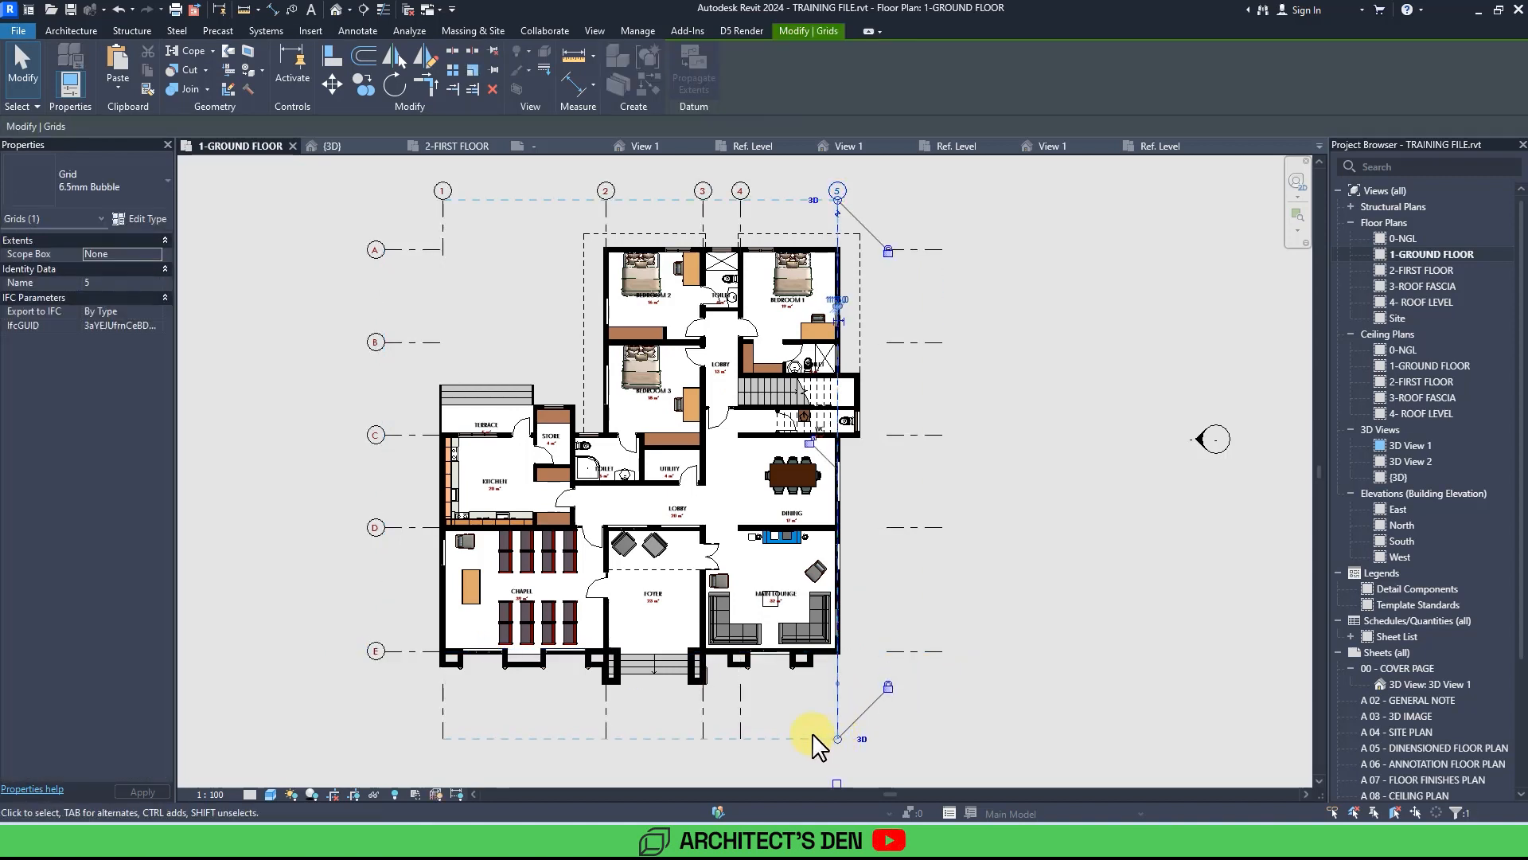
{"action": "left_click", "coordinate": [405, 653]}
{"action": "left_click_drag", "start_coordinate": [386, 652], "coordinate": [364, 652]}
{"action": "left_click", "coordinate": [348, 691]}
Zoom into the ground floor bedroom wing and inspect the Bedroom 2 room tag.
{"action": "middle_click_drag", "start_coordinate": [957, 541], "coordinate": [957, 580]}
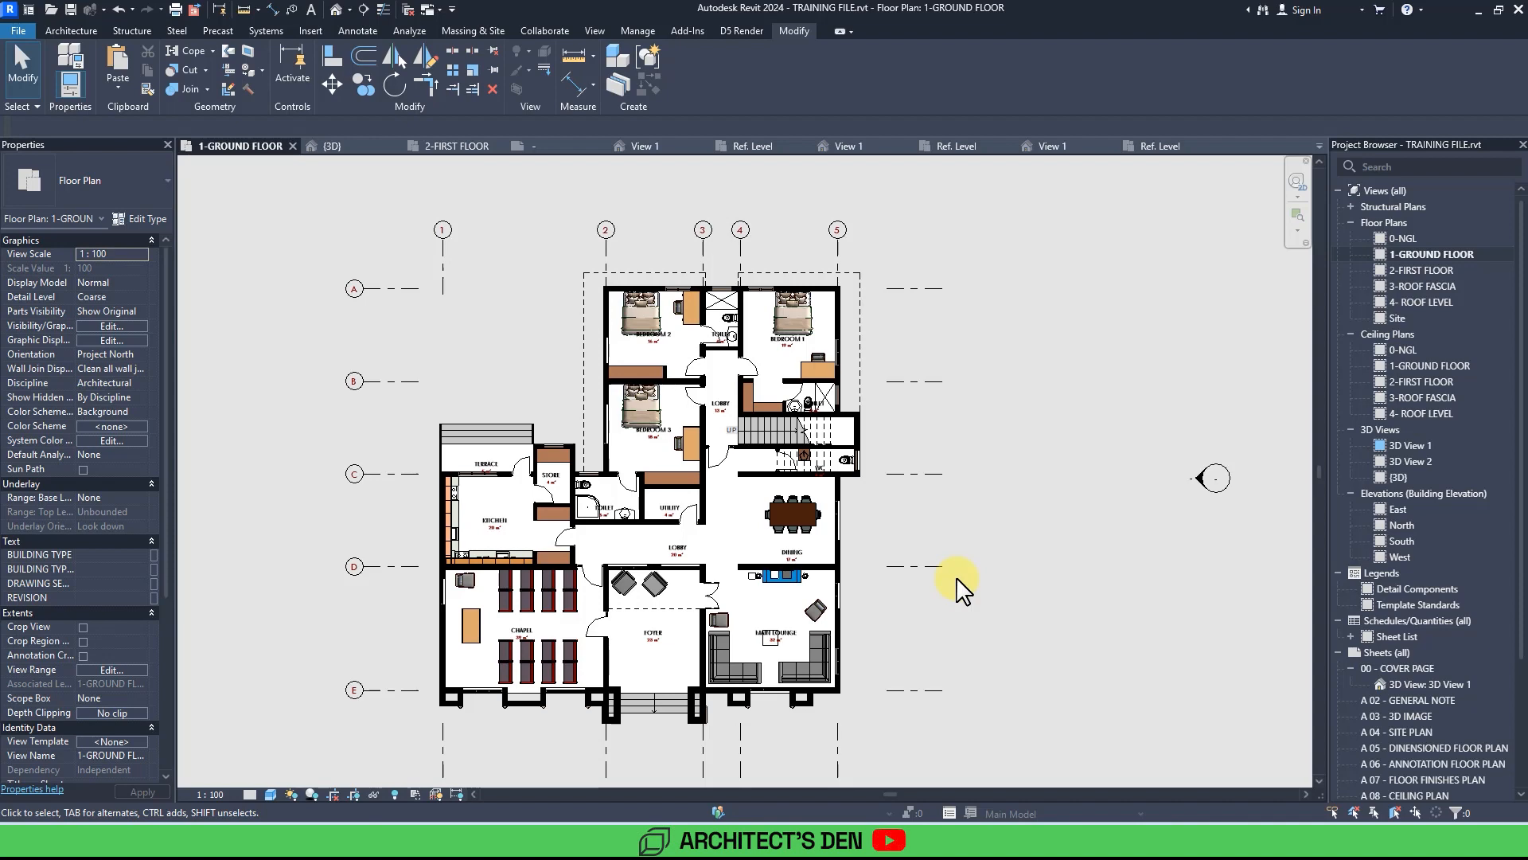
{"action": "middle_click_drag", "start_coordinate": [963, 589], "coordinate": [980, 602]}
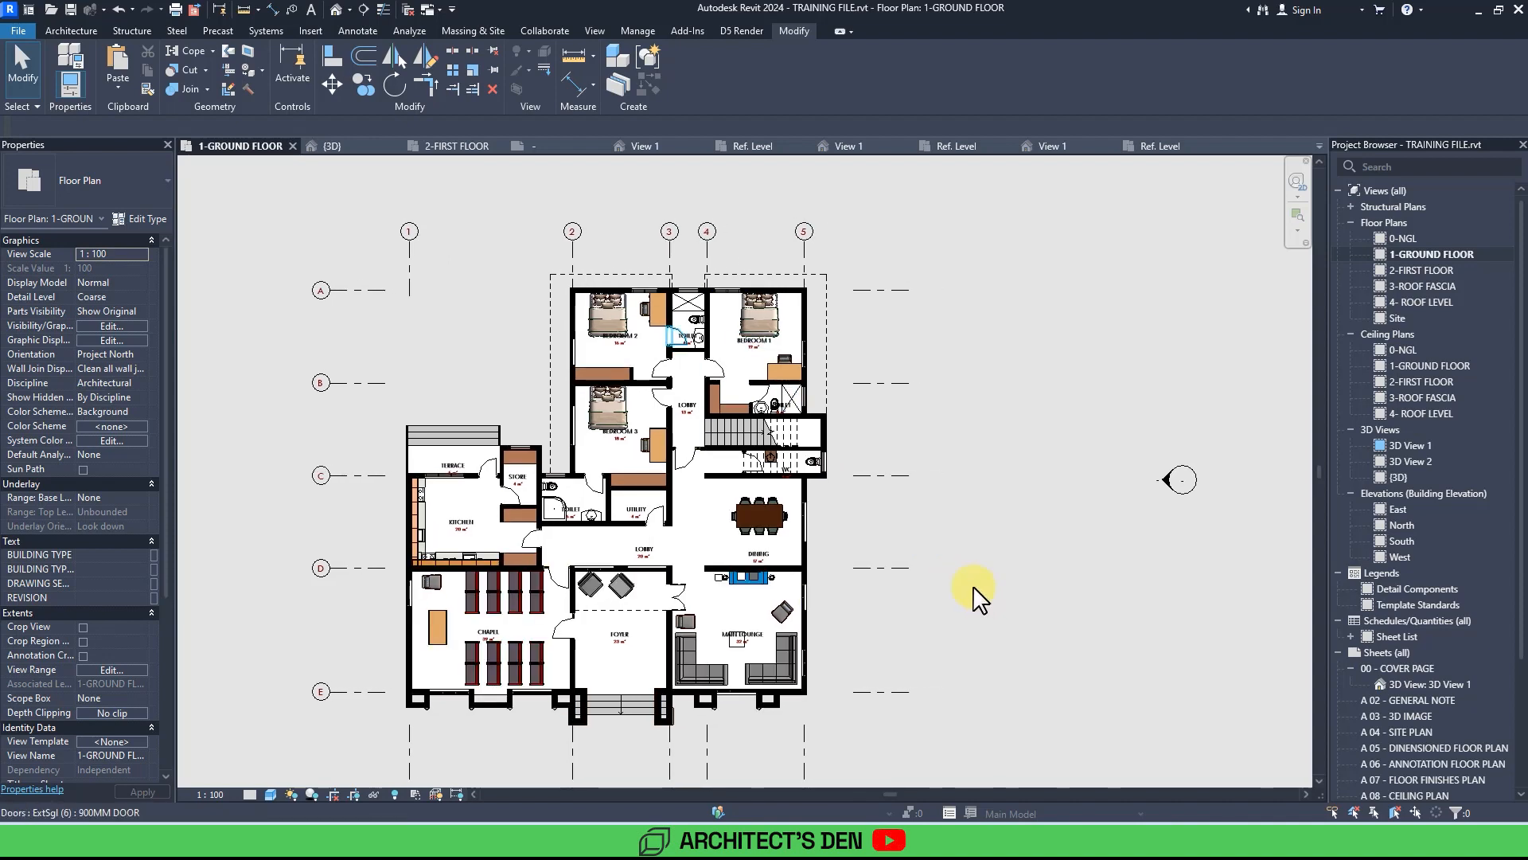
{"action": "scroll", "coordinate": [706, 443], "scroll_direction": "up", "scroll_amount": 6}
{"action": "left_click", "coordinate": [549, 402]}
{"action": "key", "text": "Escape"}
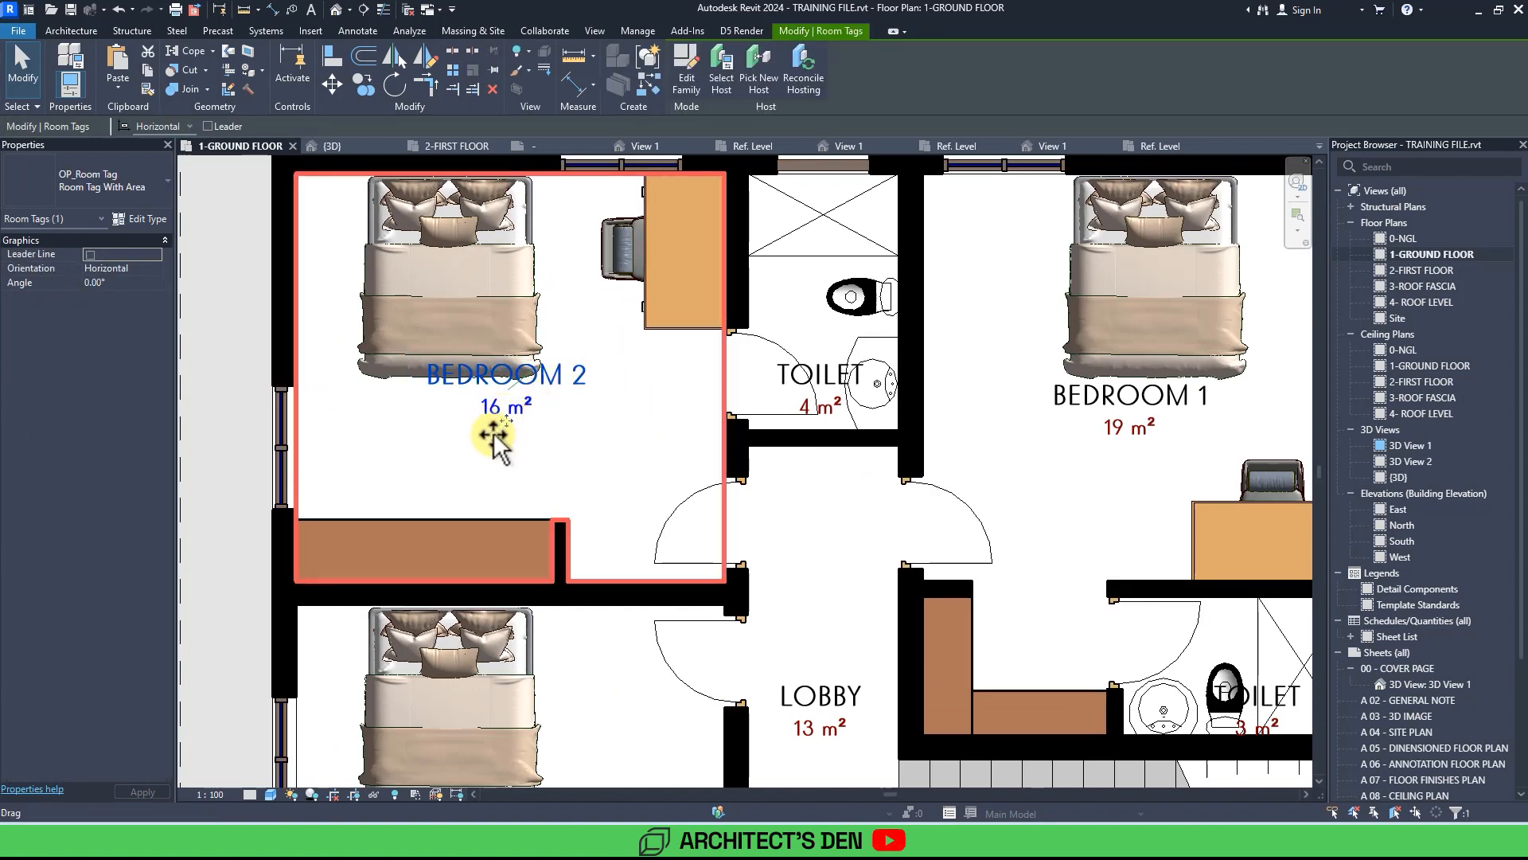
Zoom and pan around the ground floor plan to review the bedroom wing, rooms and gridlines.
{"action": "scroll", "coordinate": [558, 457], "scroll_direction": "down", "scroll_amount": 4}
{"action": "scroll", "coordinate": [561, 460], "scroll_direction": "down", "scroll_amount": 8}
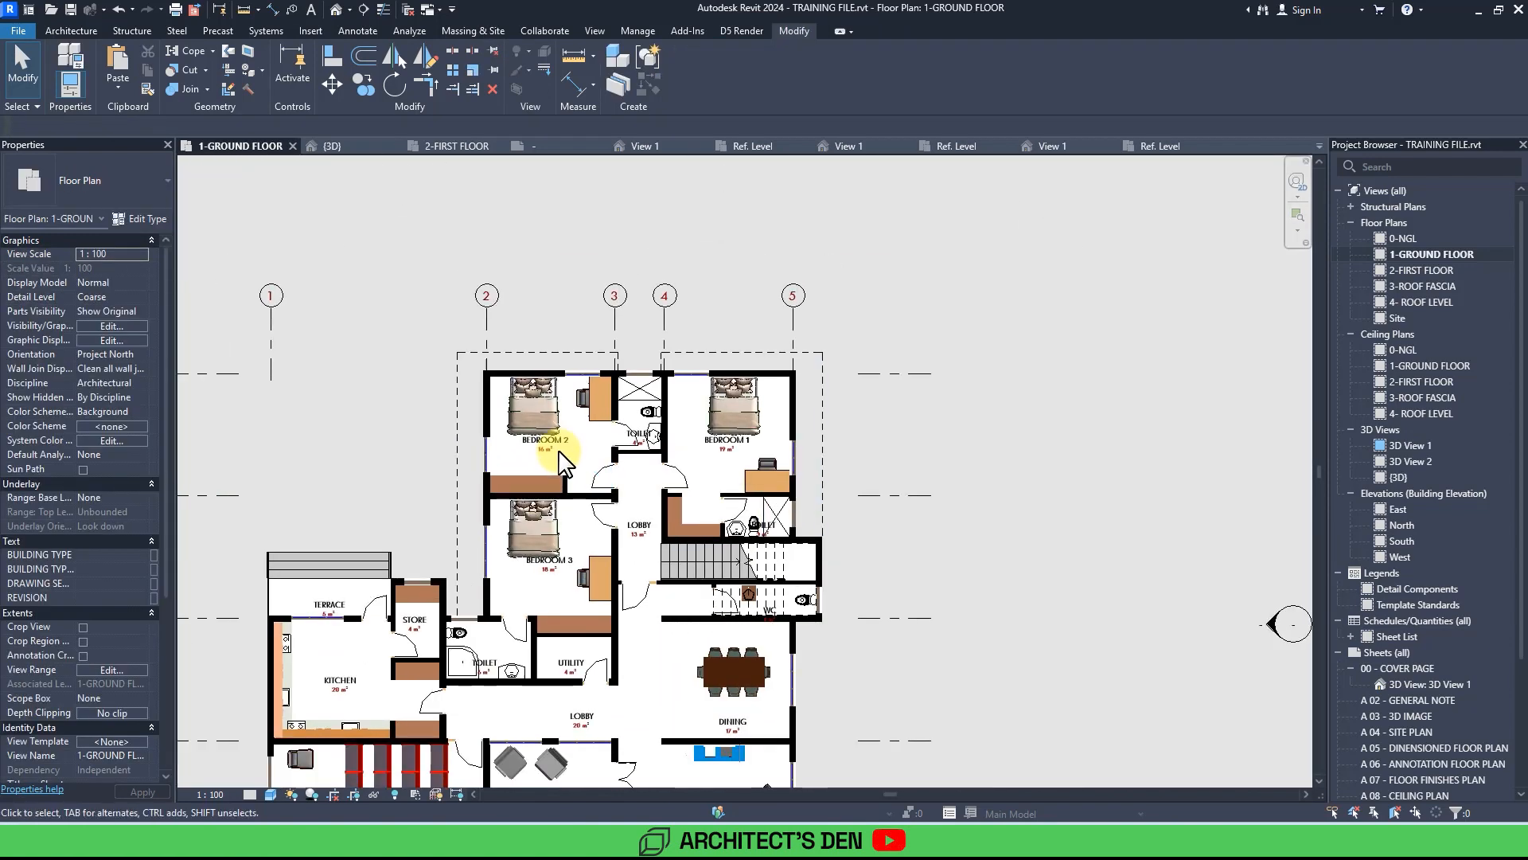
{"action": "mouse_move", "coordinate": [563, 458]}
{"action": "middle_mouse_down"}
{"action": "mouse_move", "coordinate": [583, 475]}
{"action": "mouse_move", "coordinate": [534, 456]}
{"action": "middle_mouse_up"}
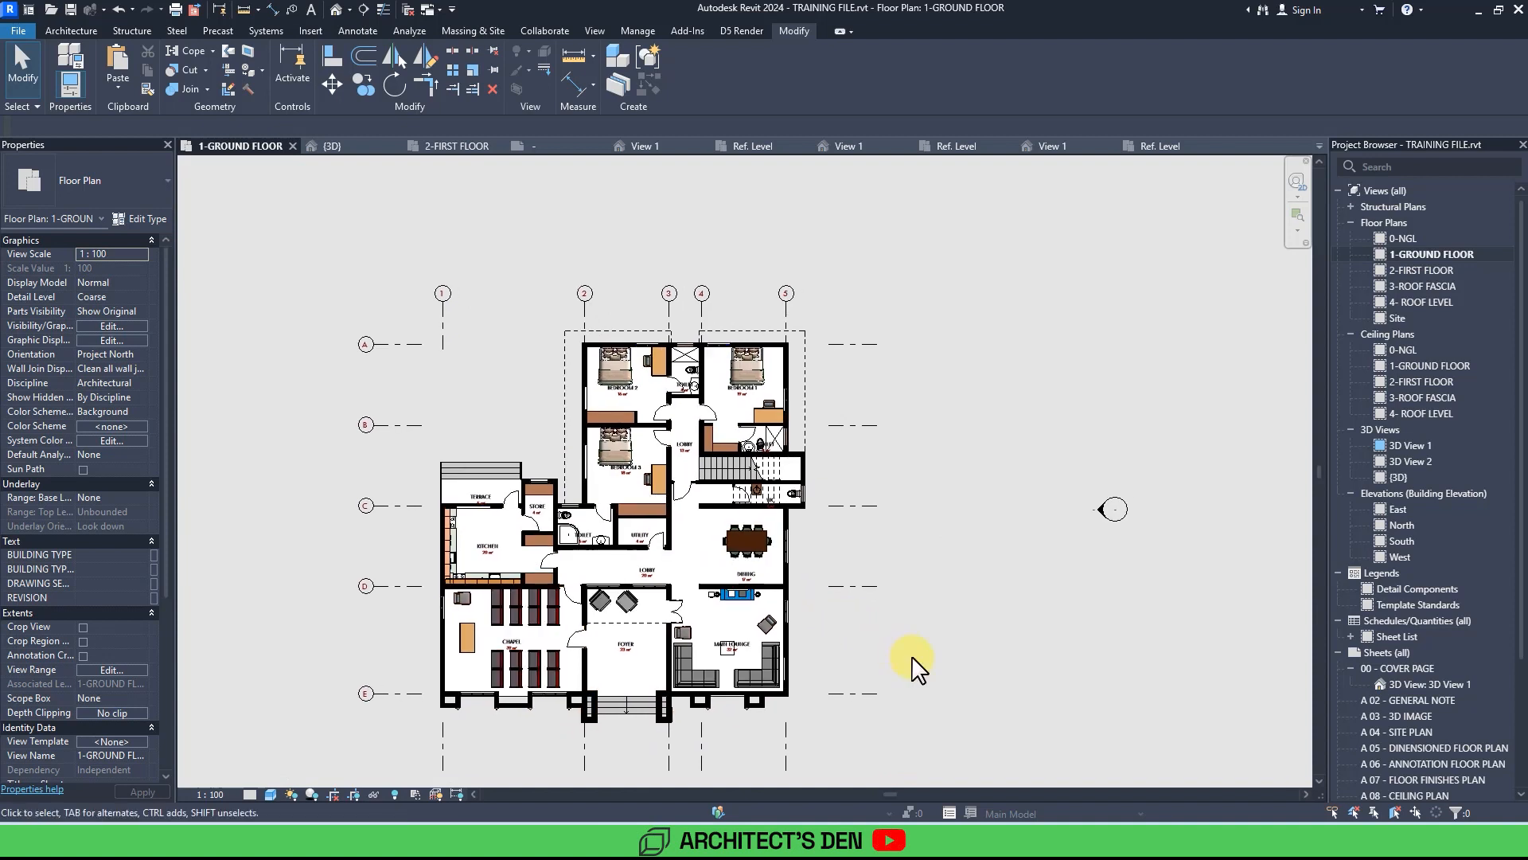
{"action": "scroll", "coordinate": [916, 668], "scroll_direction": "up", "scroll_amount": 1}
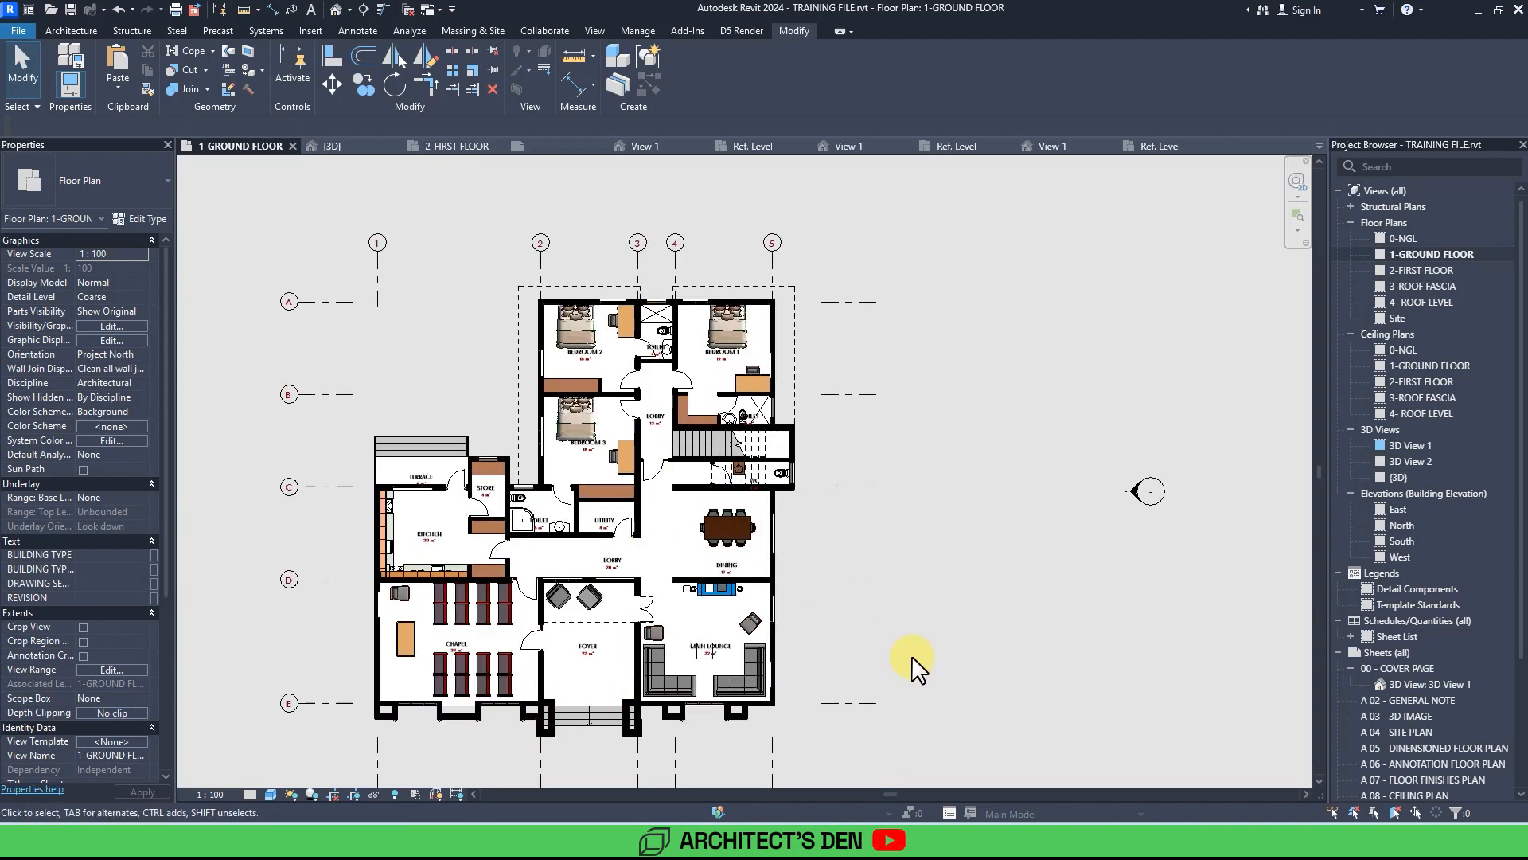
{"action": "scroll", "coordinate": [914, 667], "scroll_direction": "up", "scroll_amount": 6}
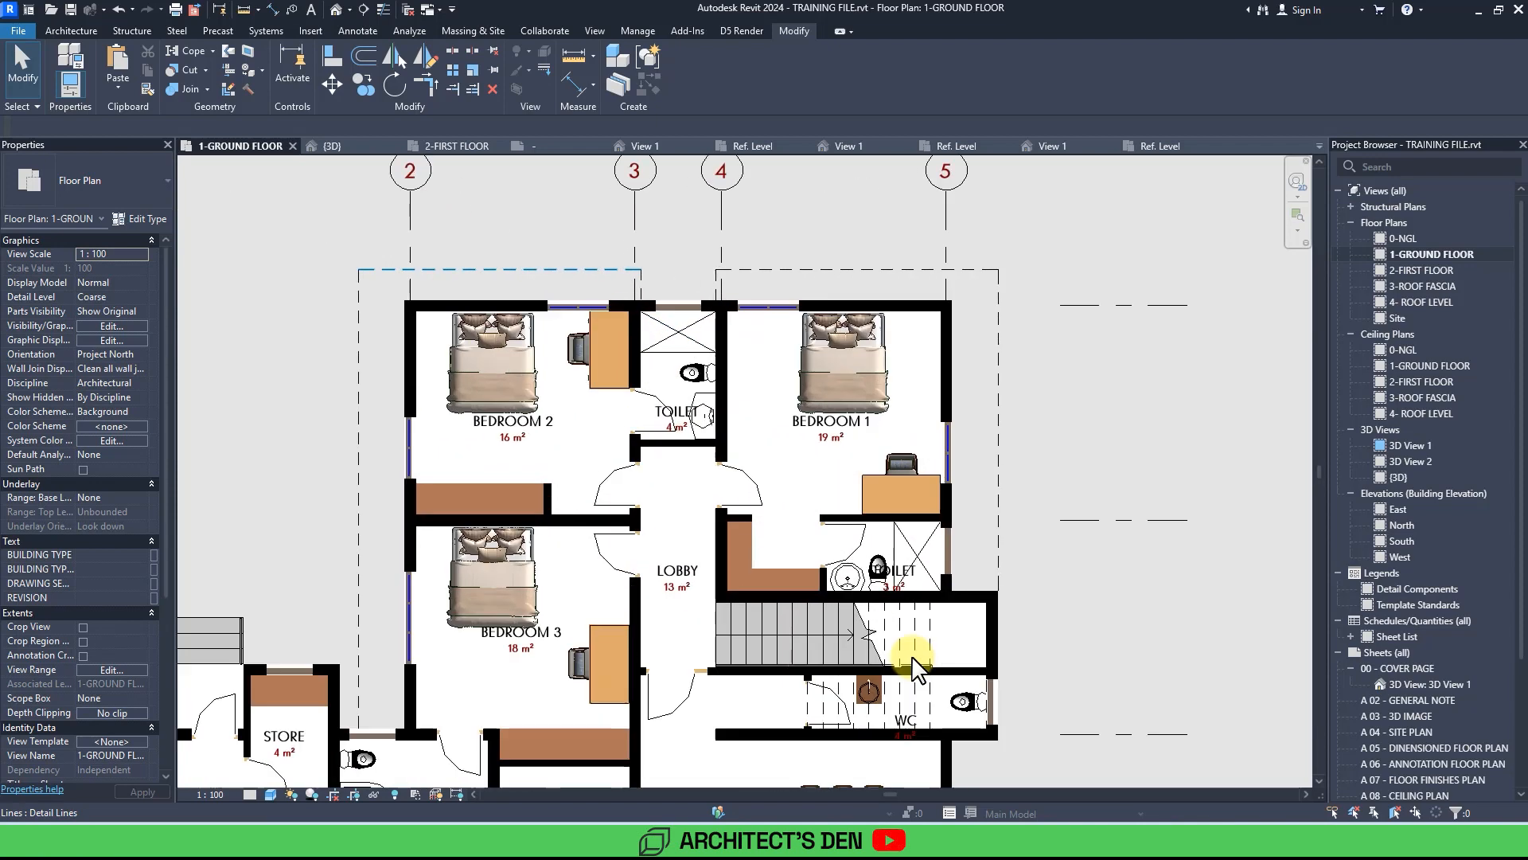
{"action": "scroll", "coordinate": [916, 668], "scroll_direction": "up", "scroll_amount": 5}
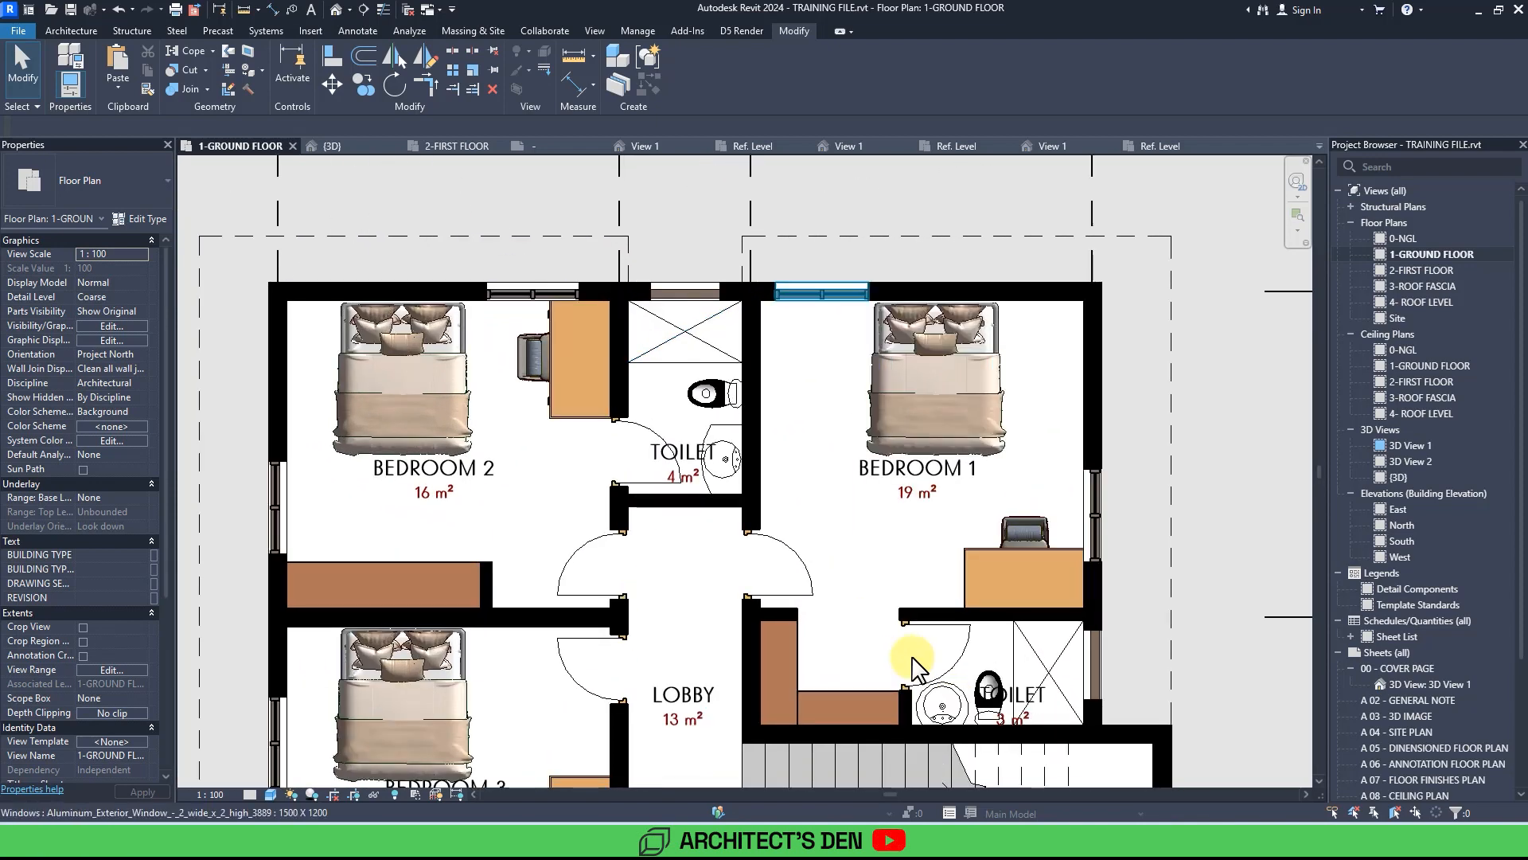
{"action": "scroll", "coordinate": [915, 669], "scroll_direction": "up", "scroll_amount": 1}
{"action": "scroll", "coordinate": [913, 659], "scroll_direction": "down", "scroll_amount": 4}
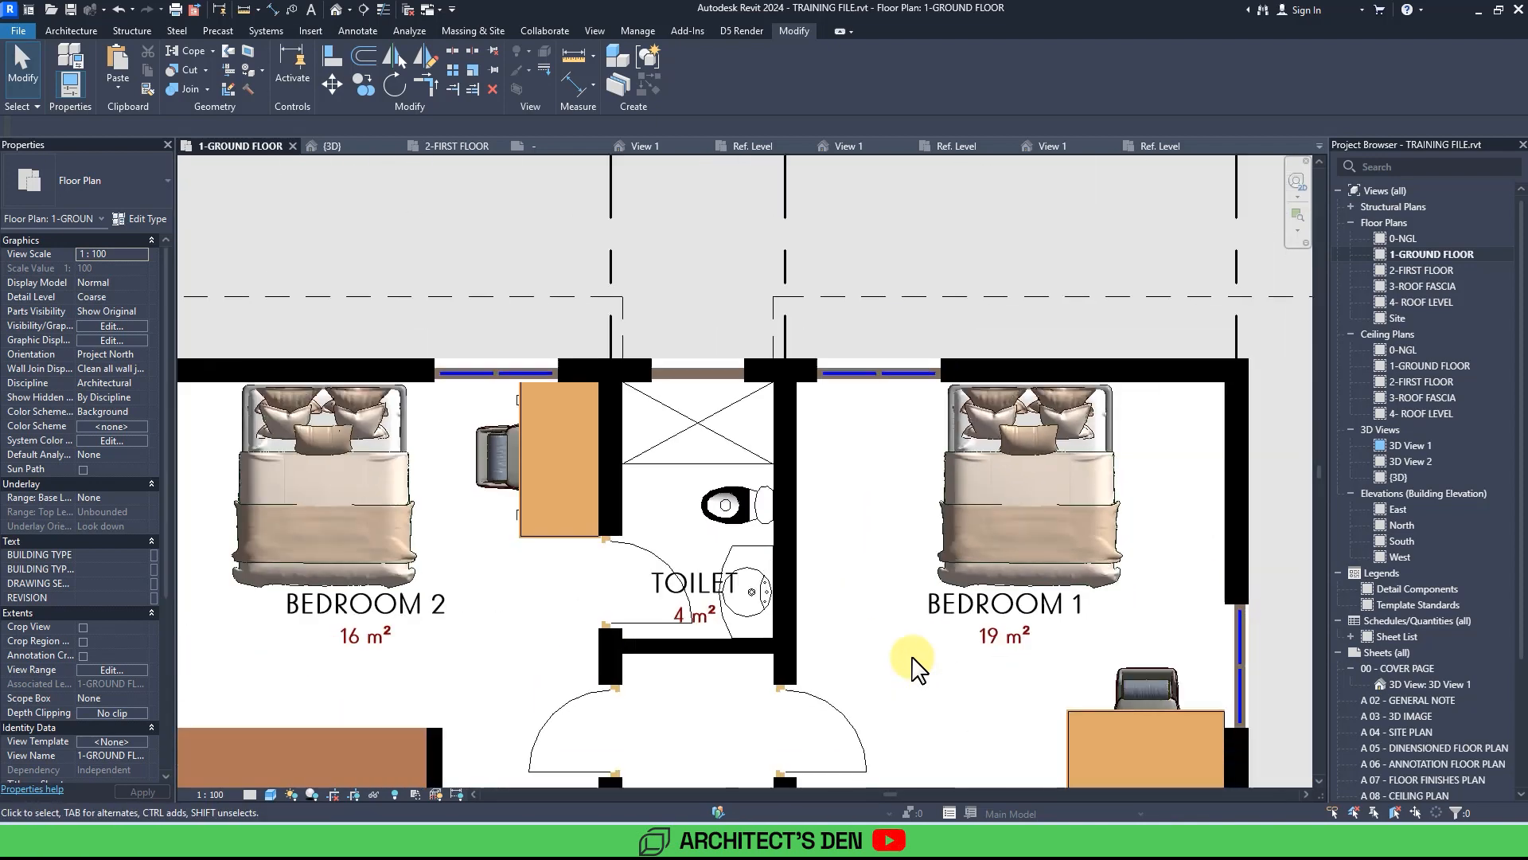
{"action": "middle_click_drag", "start_coordinate": [913, 659], "coordinate": [893, 530]}
{"action": "scroll", "coordinate": [914, 659], "scroll_direction": "down", "scroll_amount": 3}
{"action": "mouse_move", "coordinate": [913, 659]}
{"action": "middle_mouse_down"}
{"action": "mouse_move", "coordinate": [903, 487]}
{"action": "mouse_move", "coordinate": [913, 659]}
{"action": "mouse_move", "coordinate": [934, 451]}
{"action": "middle_mouse_up"}
{"action": "scroll", "coordinate": [913, 659], "scroll_direction": "down", "scroll_amount": 2}
{"action": "middle_click_drag", "start_coordinate": [913, 667], "coordinate": [929, 531]}
{"action": "middle_click_drag", "start_coordinate": [916, 667], "coordinate": [836, 486]}
{"action": "scroll", "coordinate": [913, 657], "scroll_direction": "down", "scroll_amount": 2}
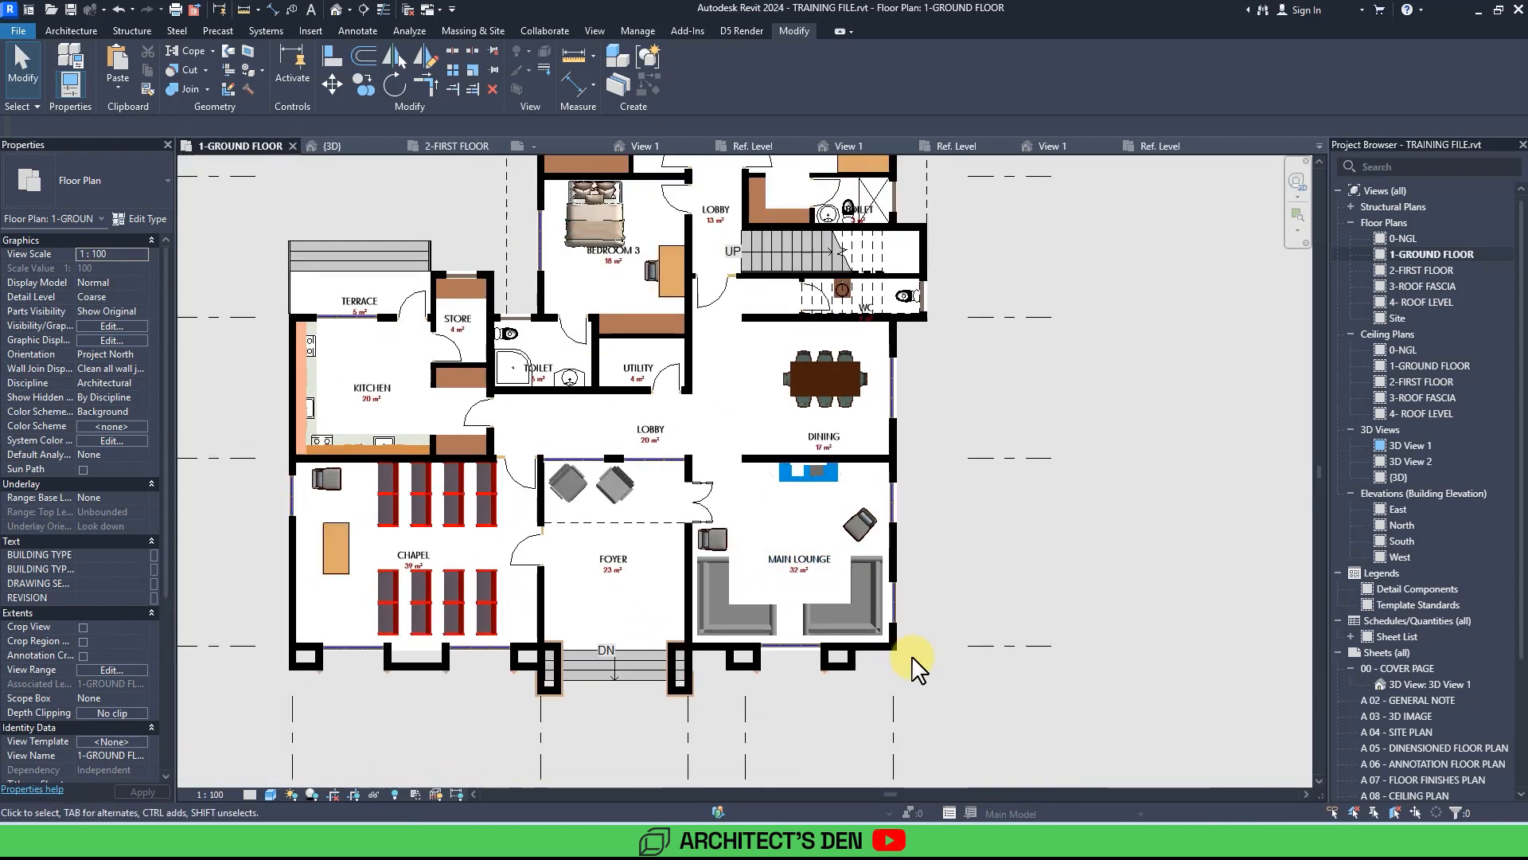
{"action": "middle_click_drag", "start_coordinate": [913, 660], "coordinate": [1002, 650]}
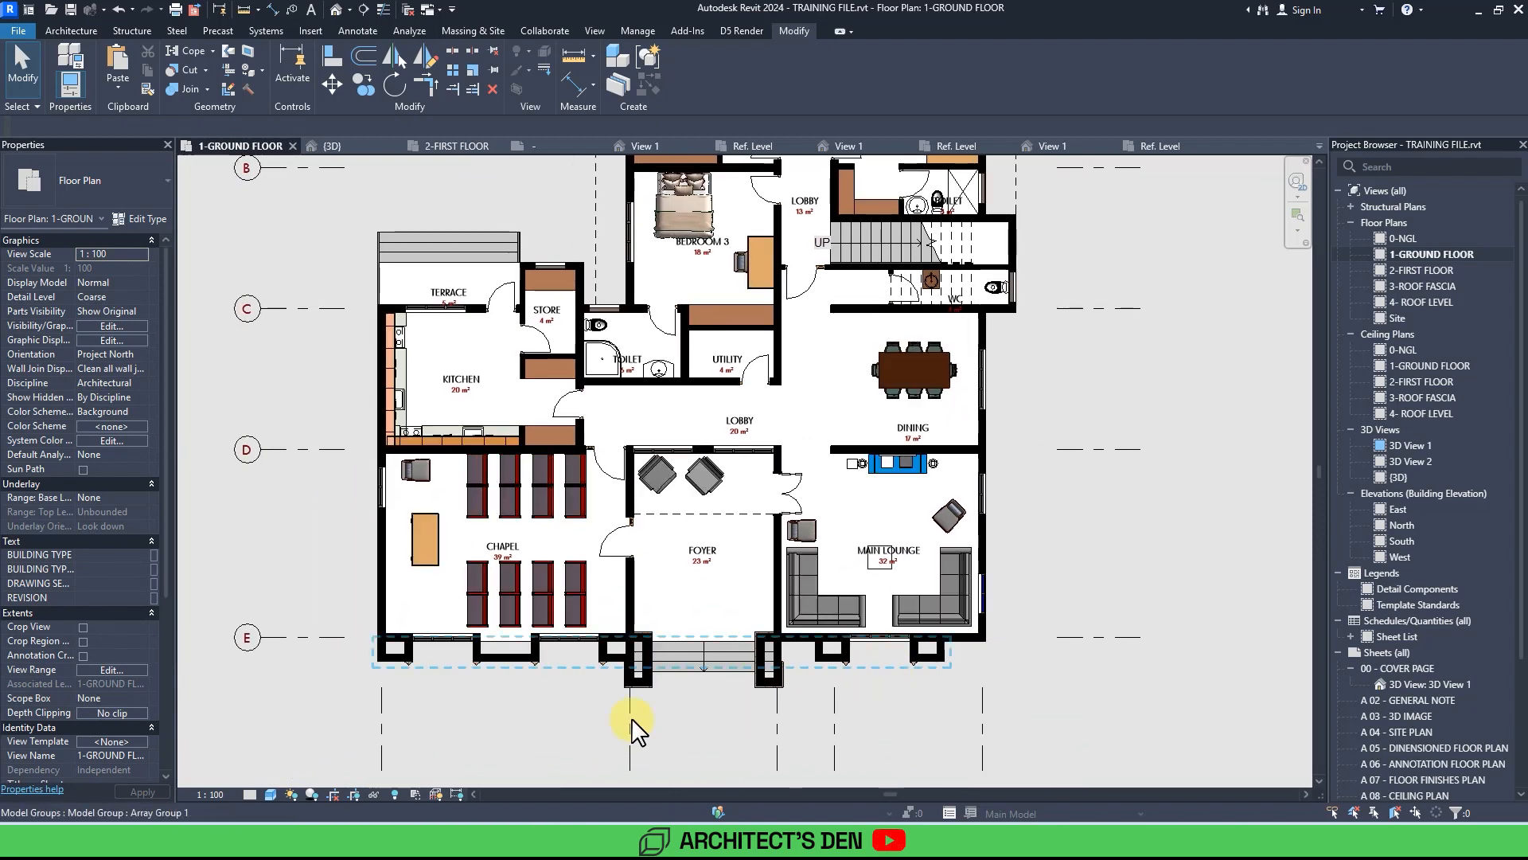
{"action": "left_click", "coordinate": [271, 794]}
{"action": "left_click", "coordinate": [299, 729]}
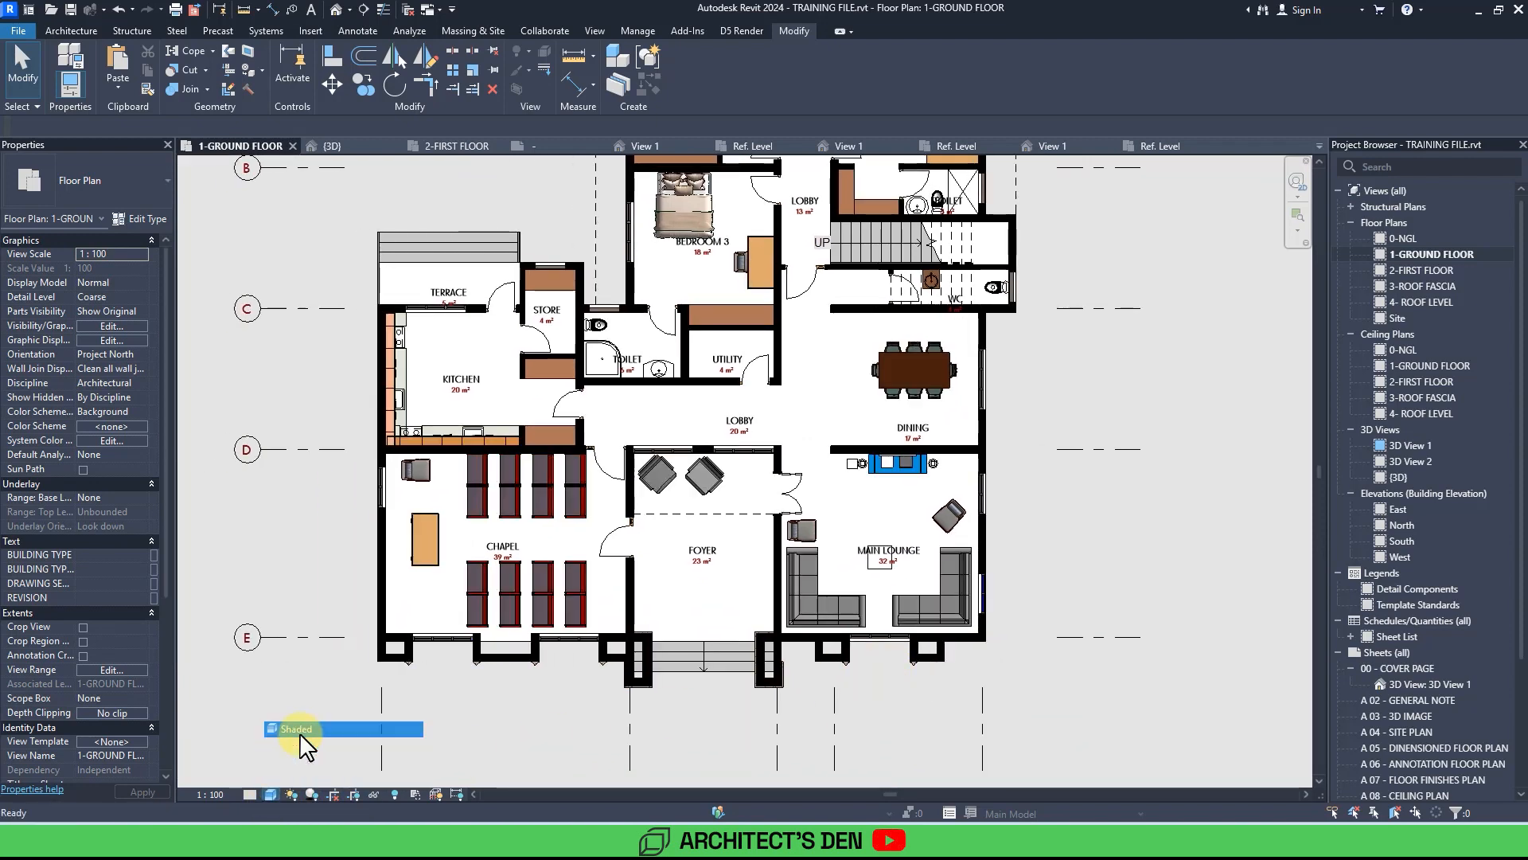
{"action": "middle_click_drag", "start_coordinate": [299, 733], "coordinate": [193, 763]}
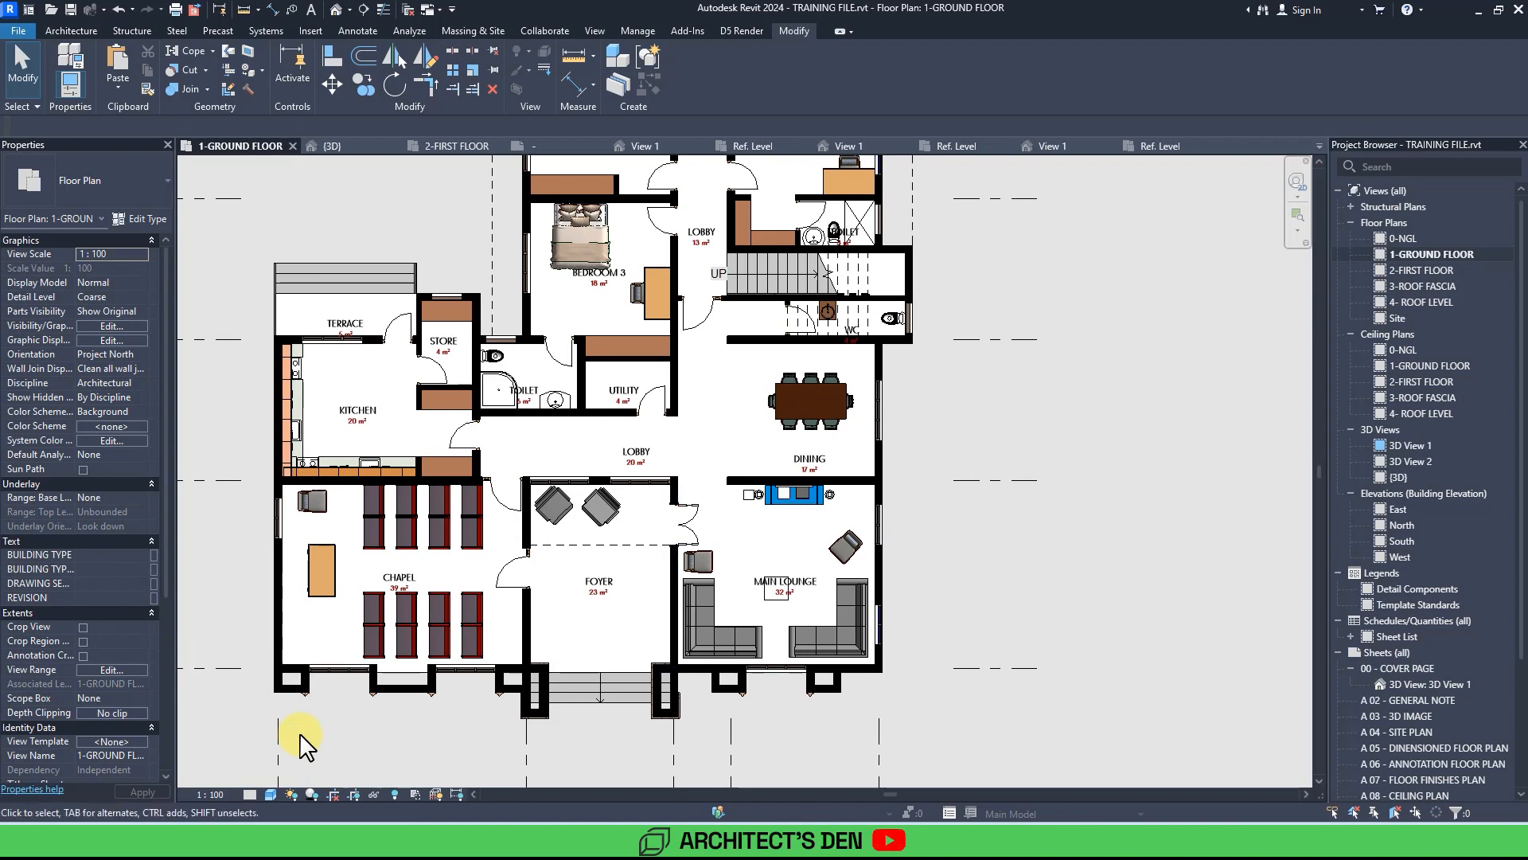
{"action": "middle_click_drag", "start_coordinate": [300, 733], "coordinate": [299, 808]}
{"action": "scroll", "coordinate": [299, 733], "scroll_direction": "down", "scroll_amount": 2}
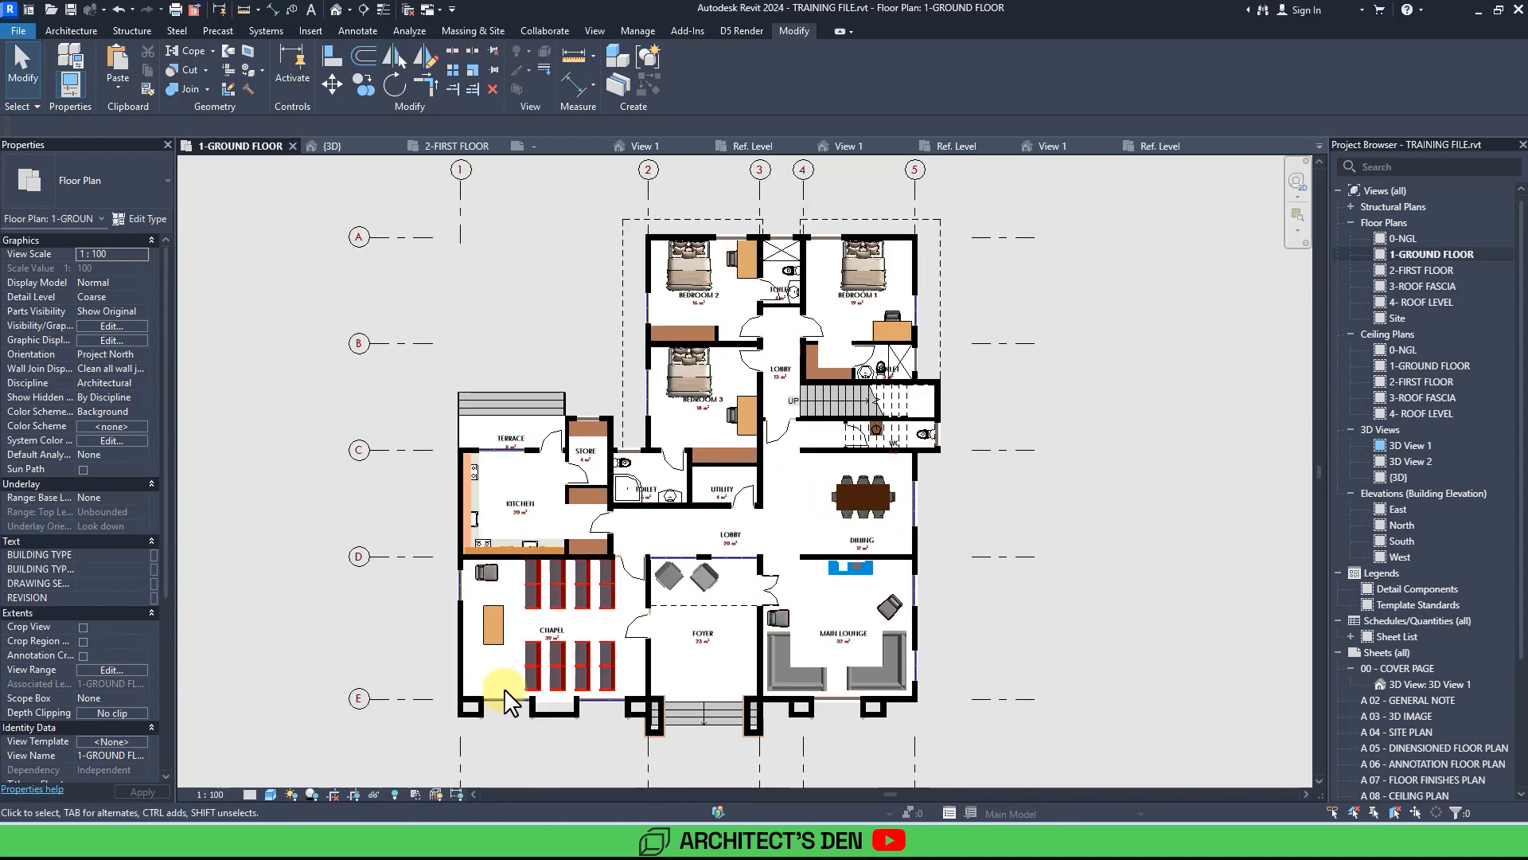
{"action": "middle_click_drag", "start_coordinate": [1098, 583], "coordinate": [1065, 581]}
{"action": "scroll", "coordinate": [1065, 580], "scroll_direction": "down", "scroll_amount": 2}
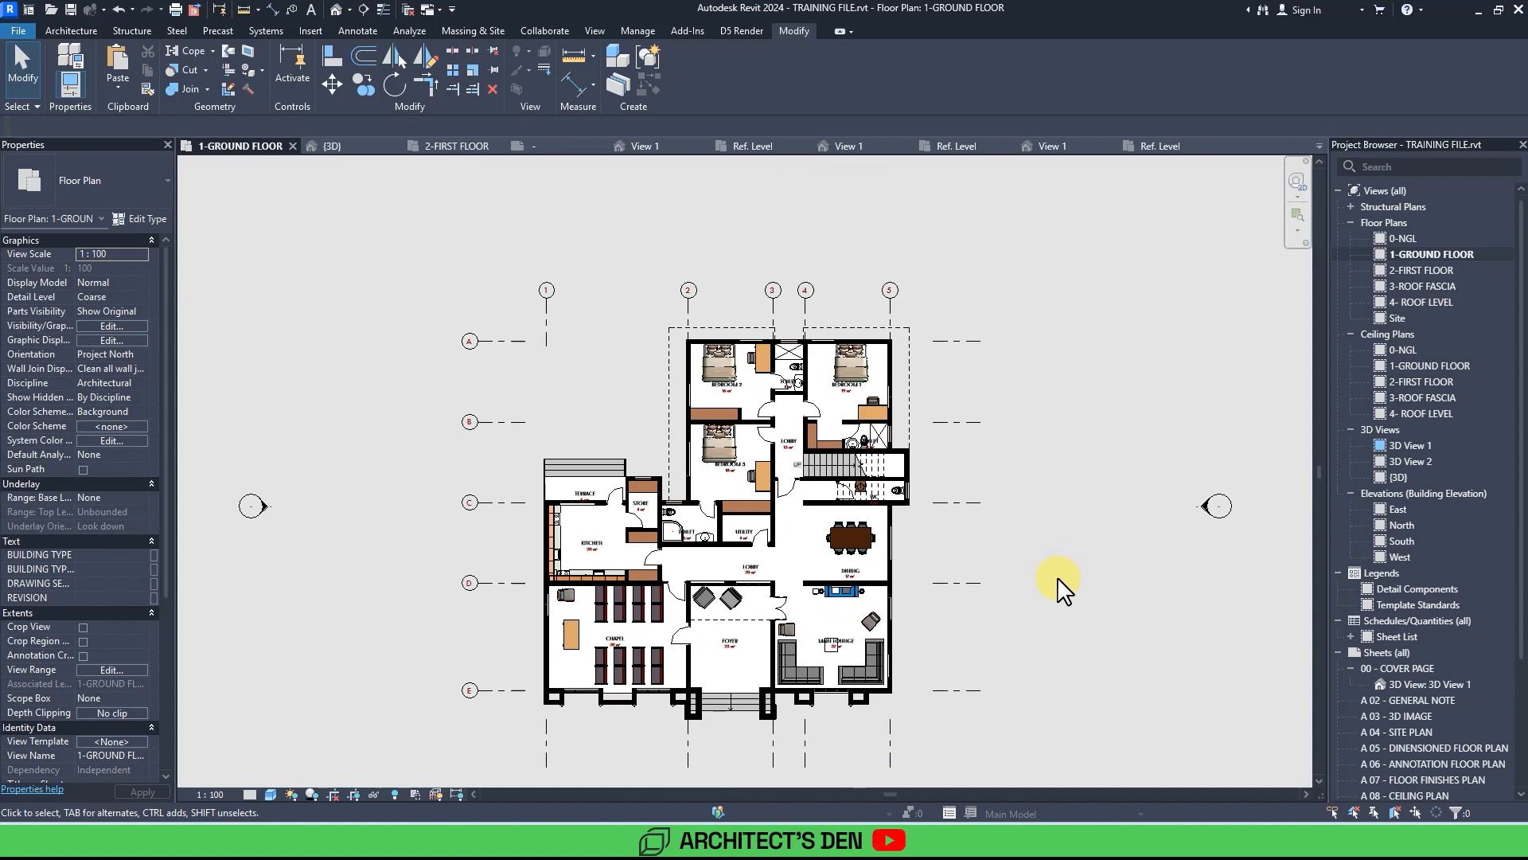
{"action": "scroll", "coordinate": [1064, 589], "scroll_direction": "up", "scroll_amount": 1}
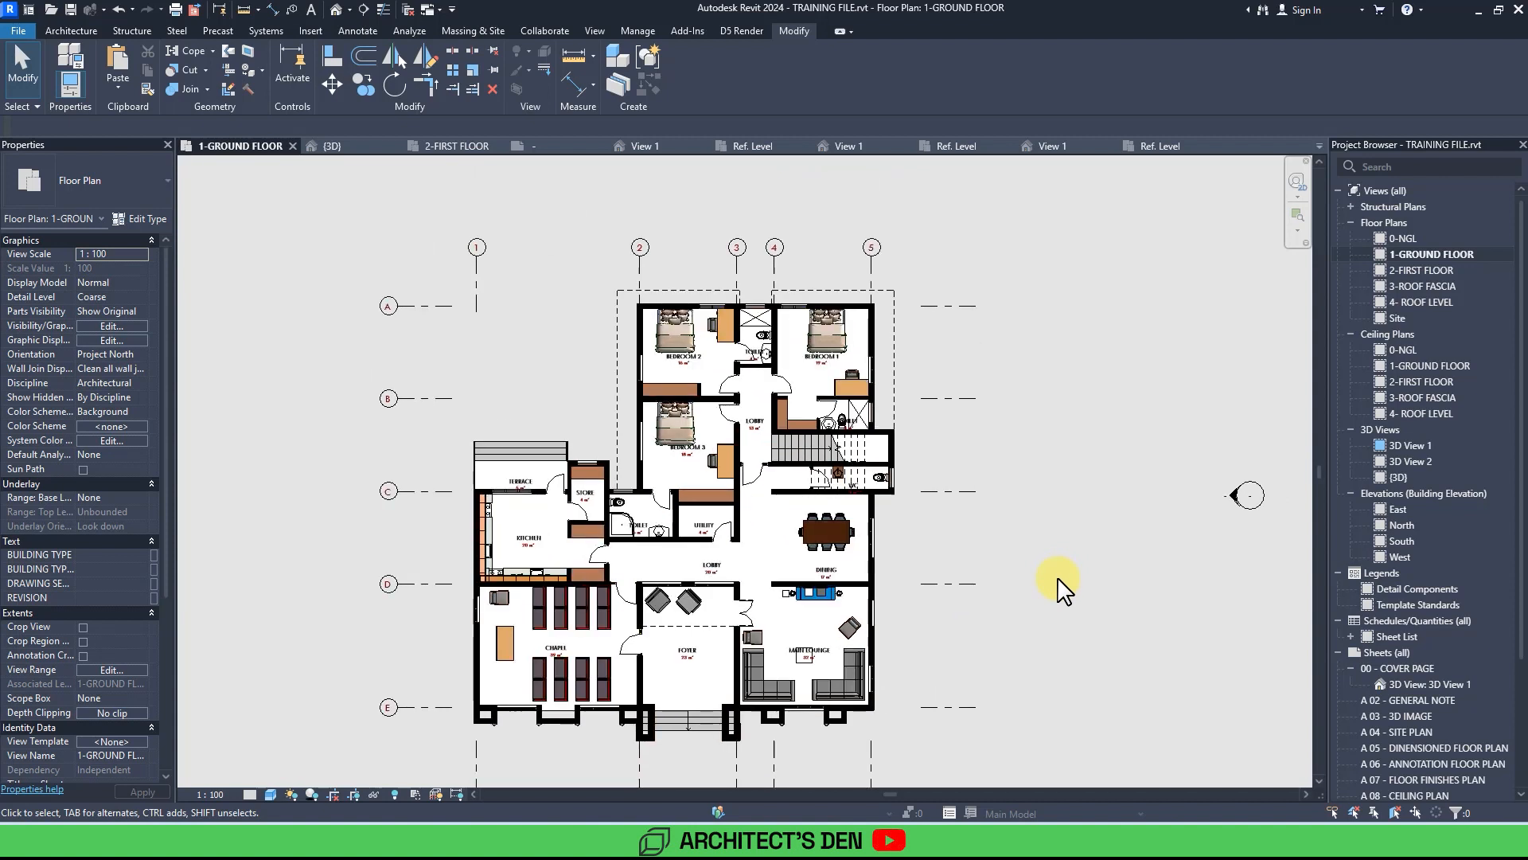
Open the 2-FIRST FLOOR plan and zoom and pan around its layout and gridlines.
{"action": "left_click", "coordinate": [454, 146]}
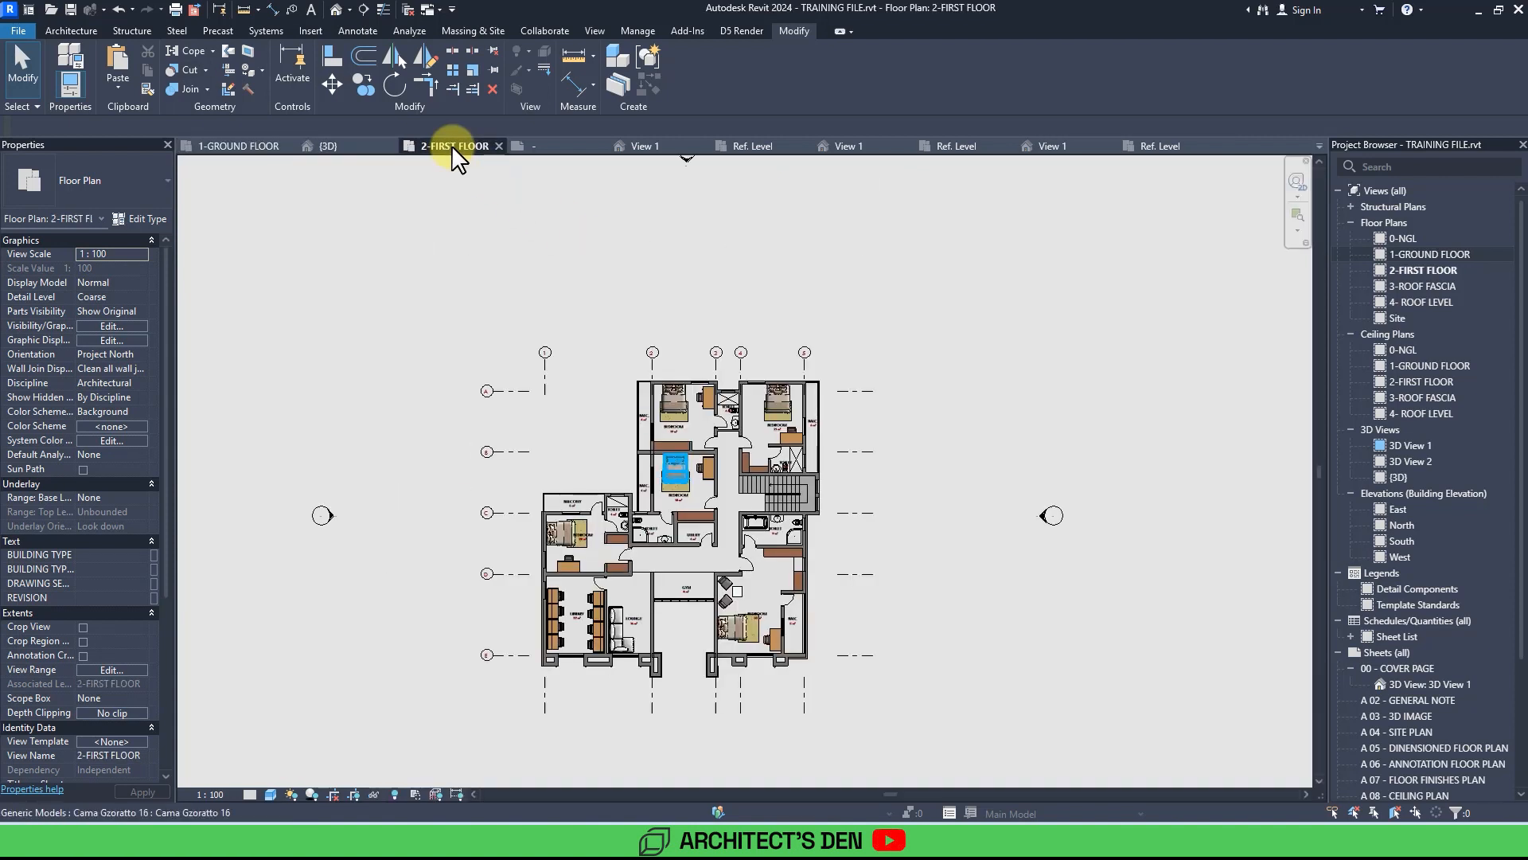
{"action": "scroll", "coordinate": [904, 504], "scroll_direction": "up", "scroll_amount": 3}
{"action": "middle_click_drag", "start_coordinate": [948, 539], "coordinate": [901, 631]}
{"action": "scroll", "coordinate": [928, 519], "scroll_direction": "down", "scroll_amount": 2}
{"action": "scroll", "coordinate": [871, 579], "scroll_direction": "up", "scroll_amount": 1}
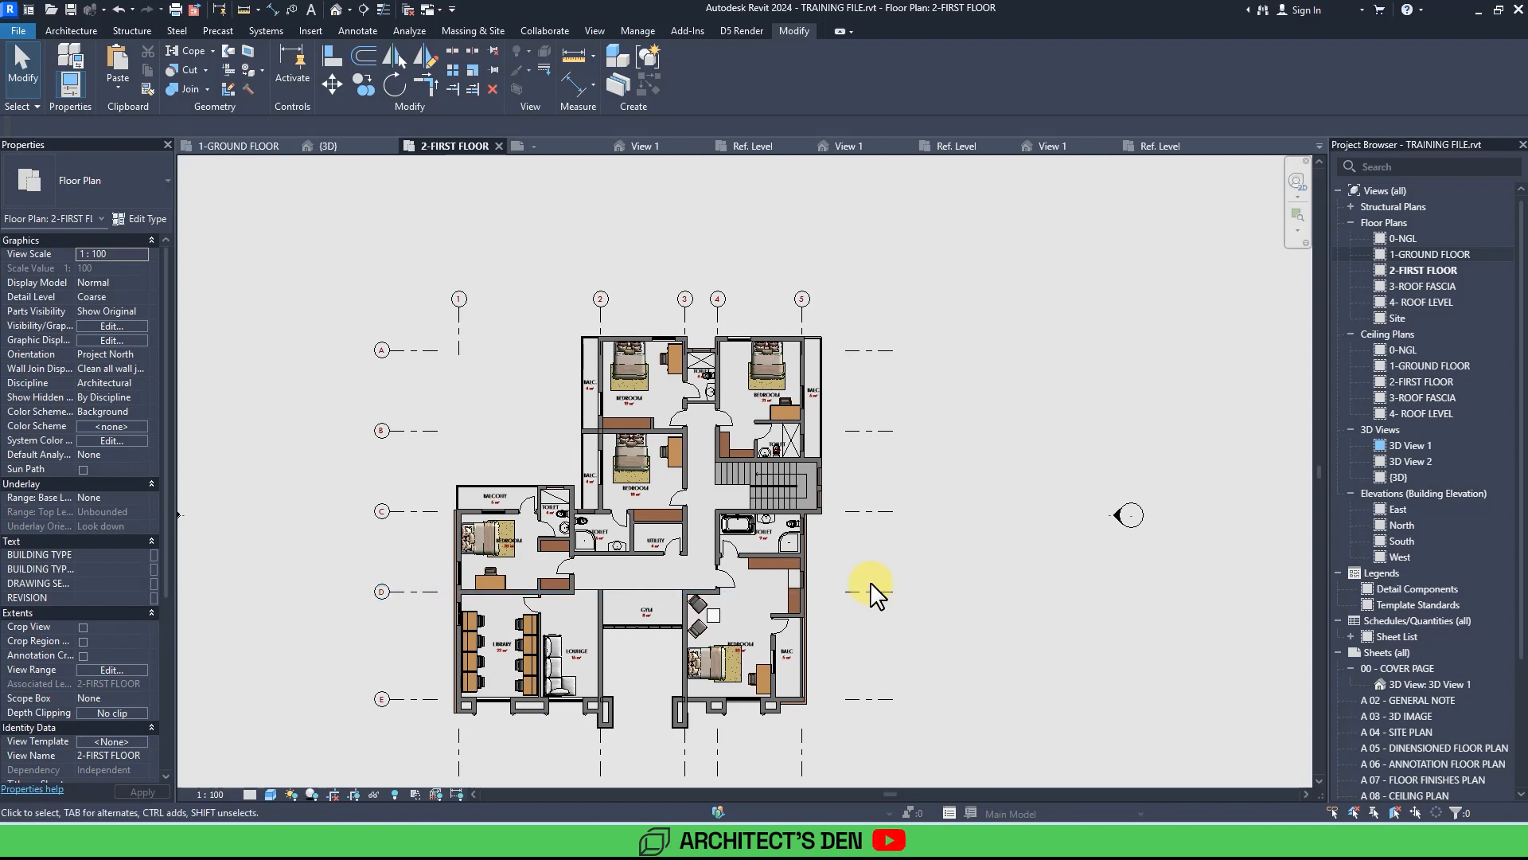
{"action": "scroll", "coordinate": [787, 306], "scroll_direction": "up", "scroll_amount": 3}
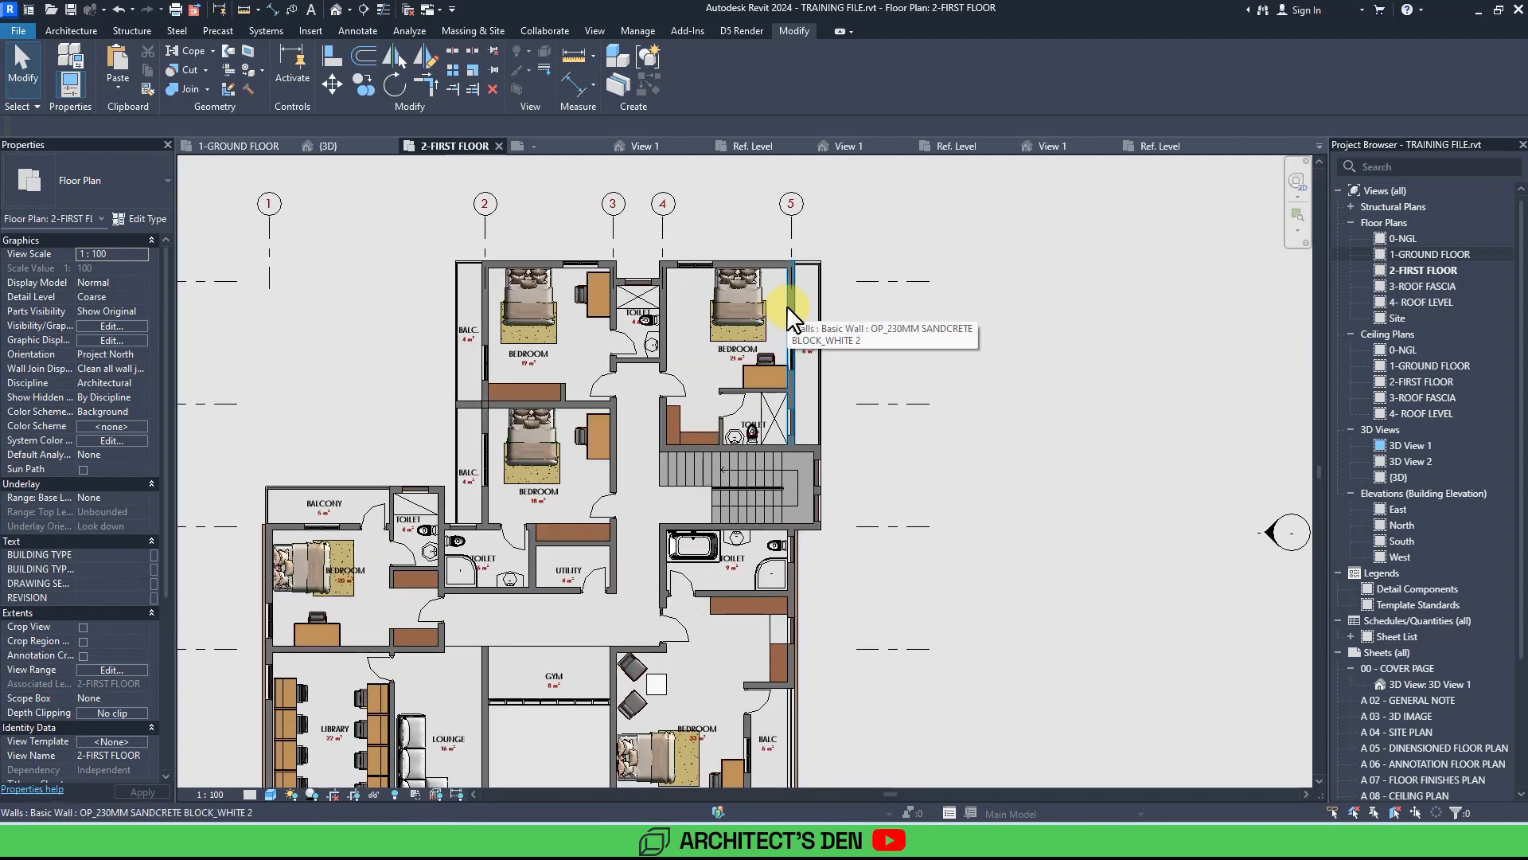
{"action": "scroll", "coordinate": [922, 374], "scroll_direction": "down", "scroll_amount": 1}
{"action": "middle_click_drag", "start_coordinate": [931, 391], "coordinate": [920, 368]}
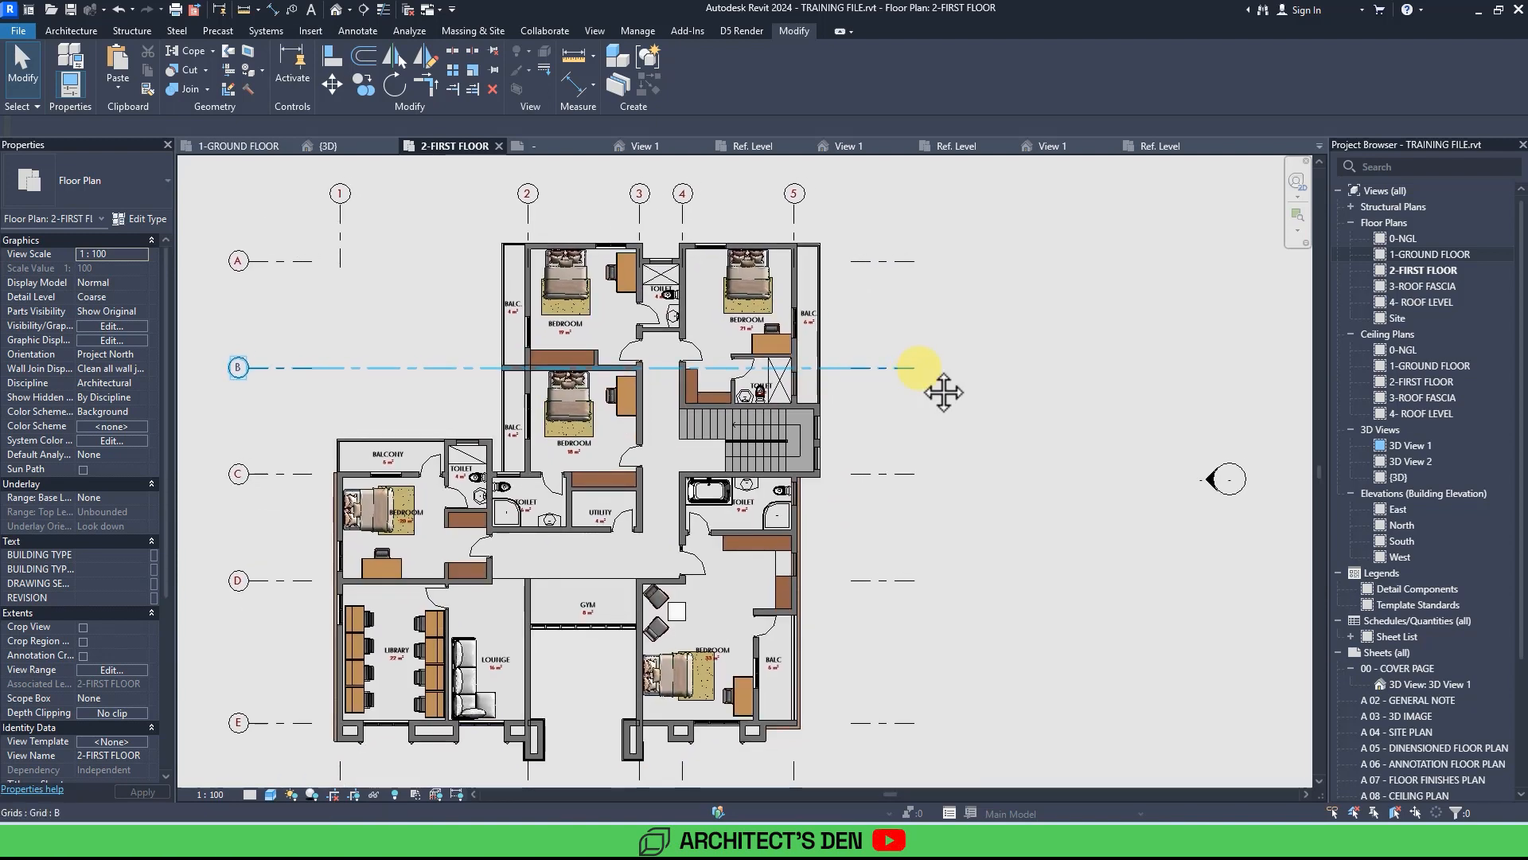
{"action": "scroll", "coordinate": [920, 368], "scroll_direction": "down", "scroll_amount": 1}
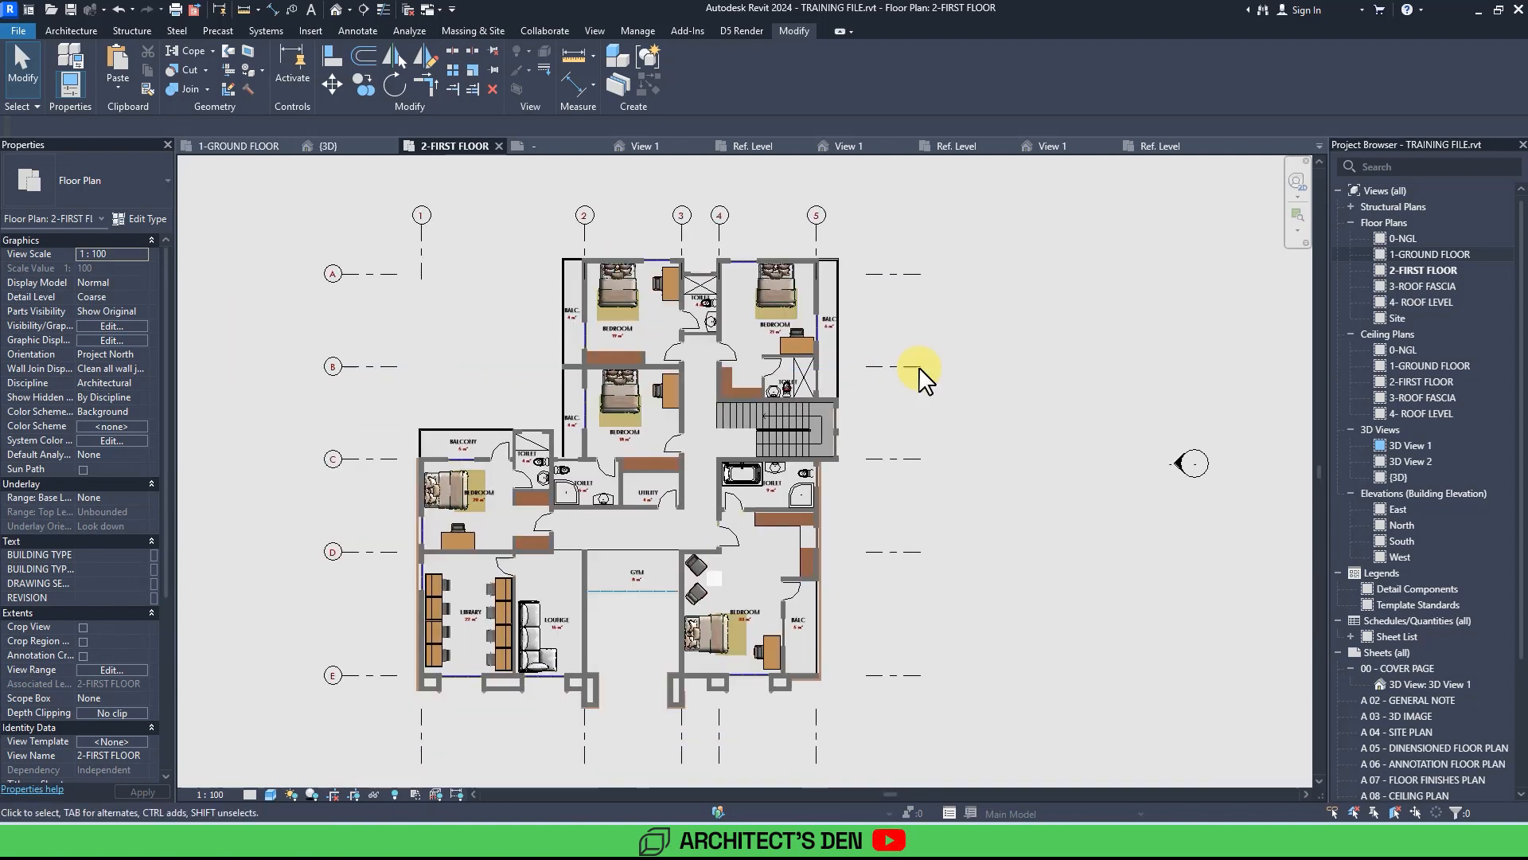
{"action": "middle_click_drag", "start_coordinate": [951, 343], "coordinate": [920, 368]}
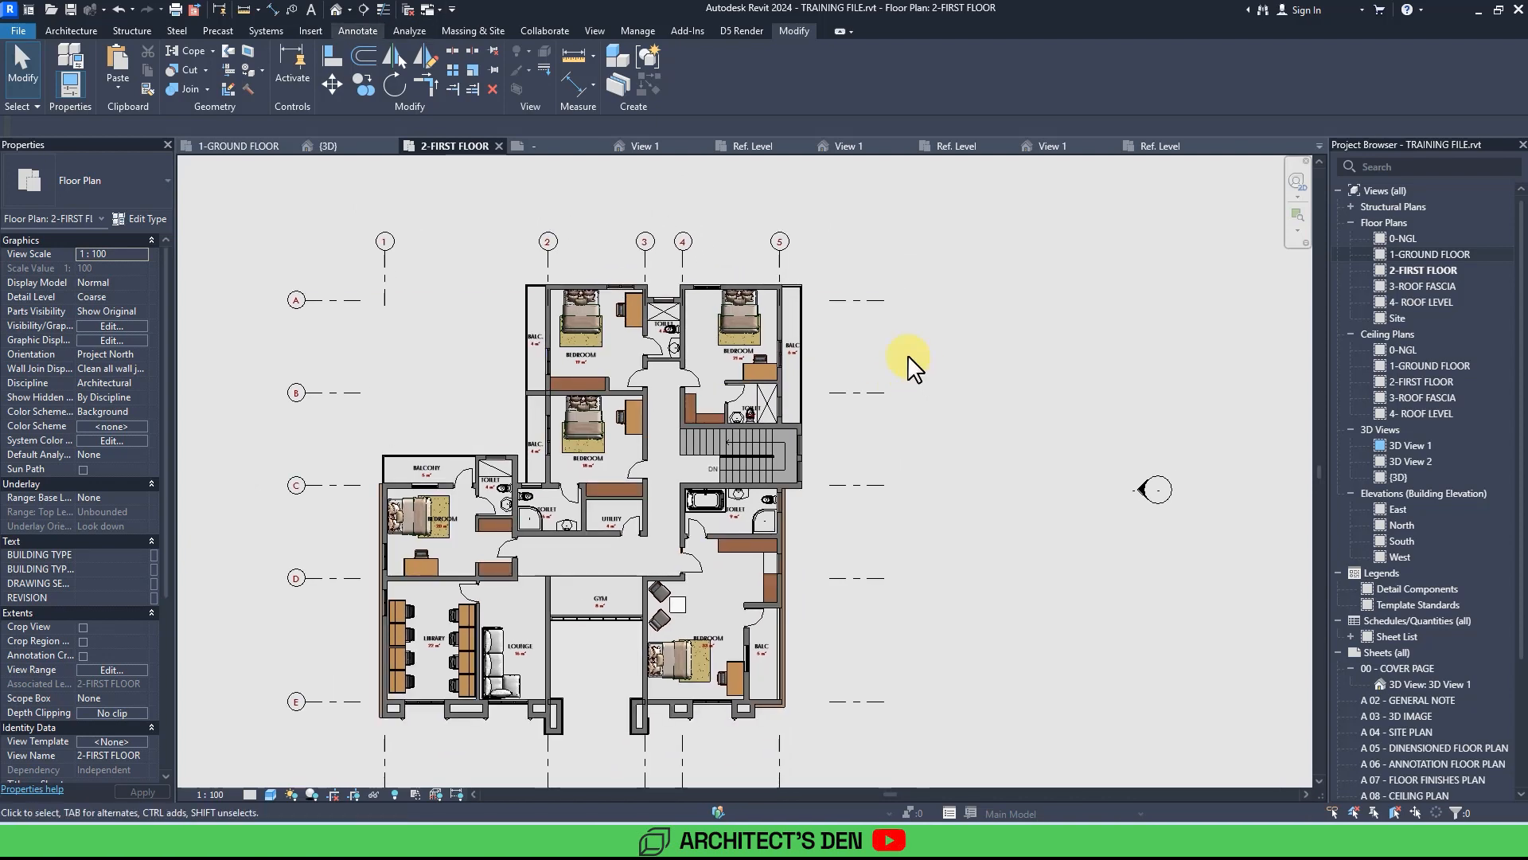
Open the first floor plan's Visibility/Graphics overrides and scroll to the Walls and Windows categories.
{"action": "left_click", "coordinate": [599, 32]}
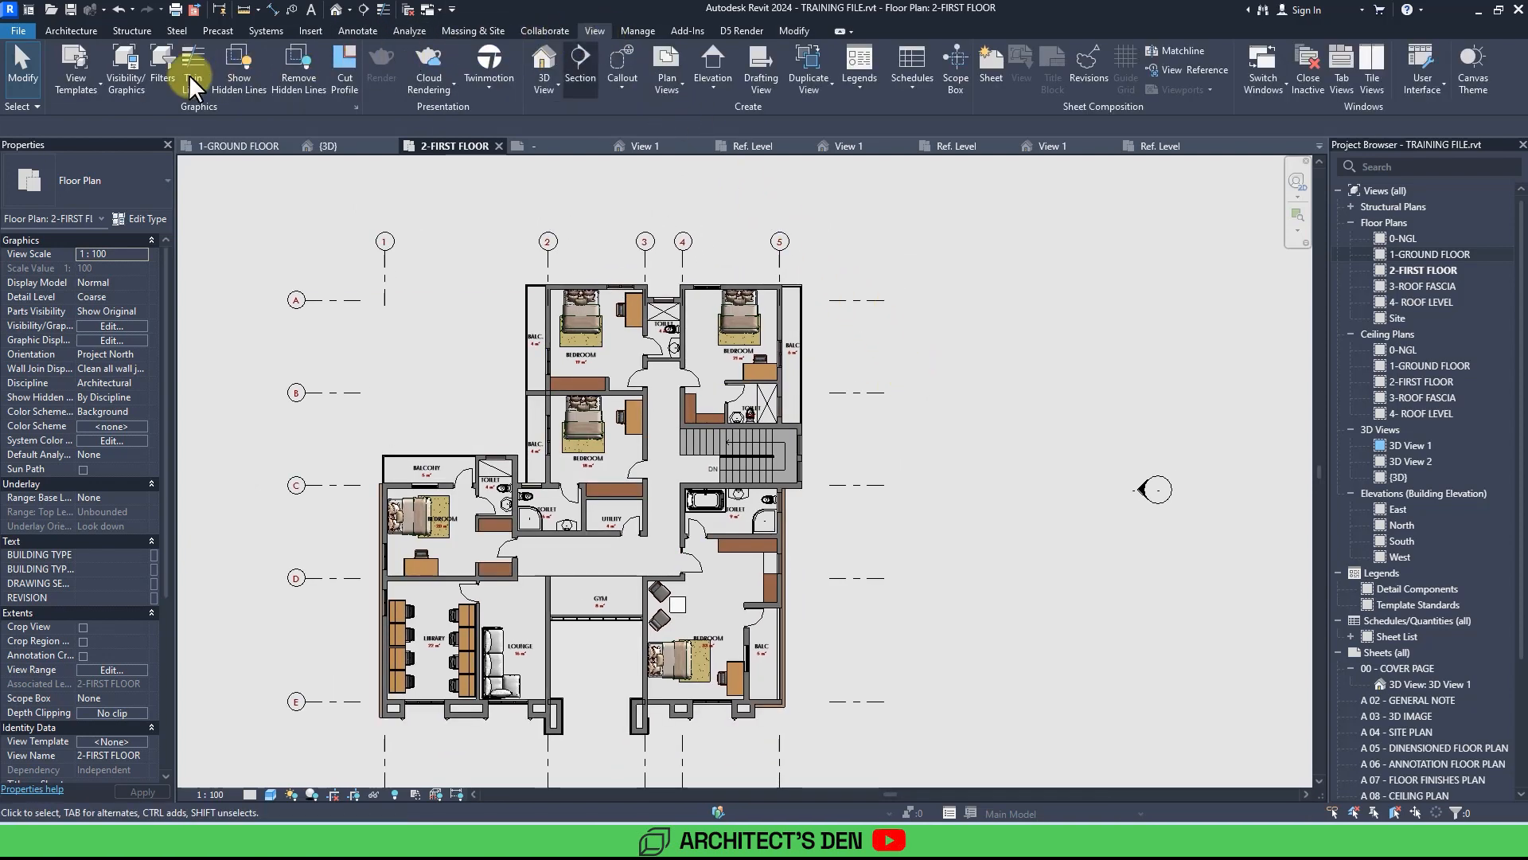
{"action": "left_click", "coordinate": [130, 80]}
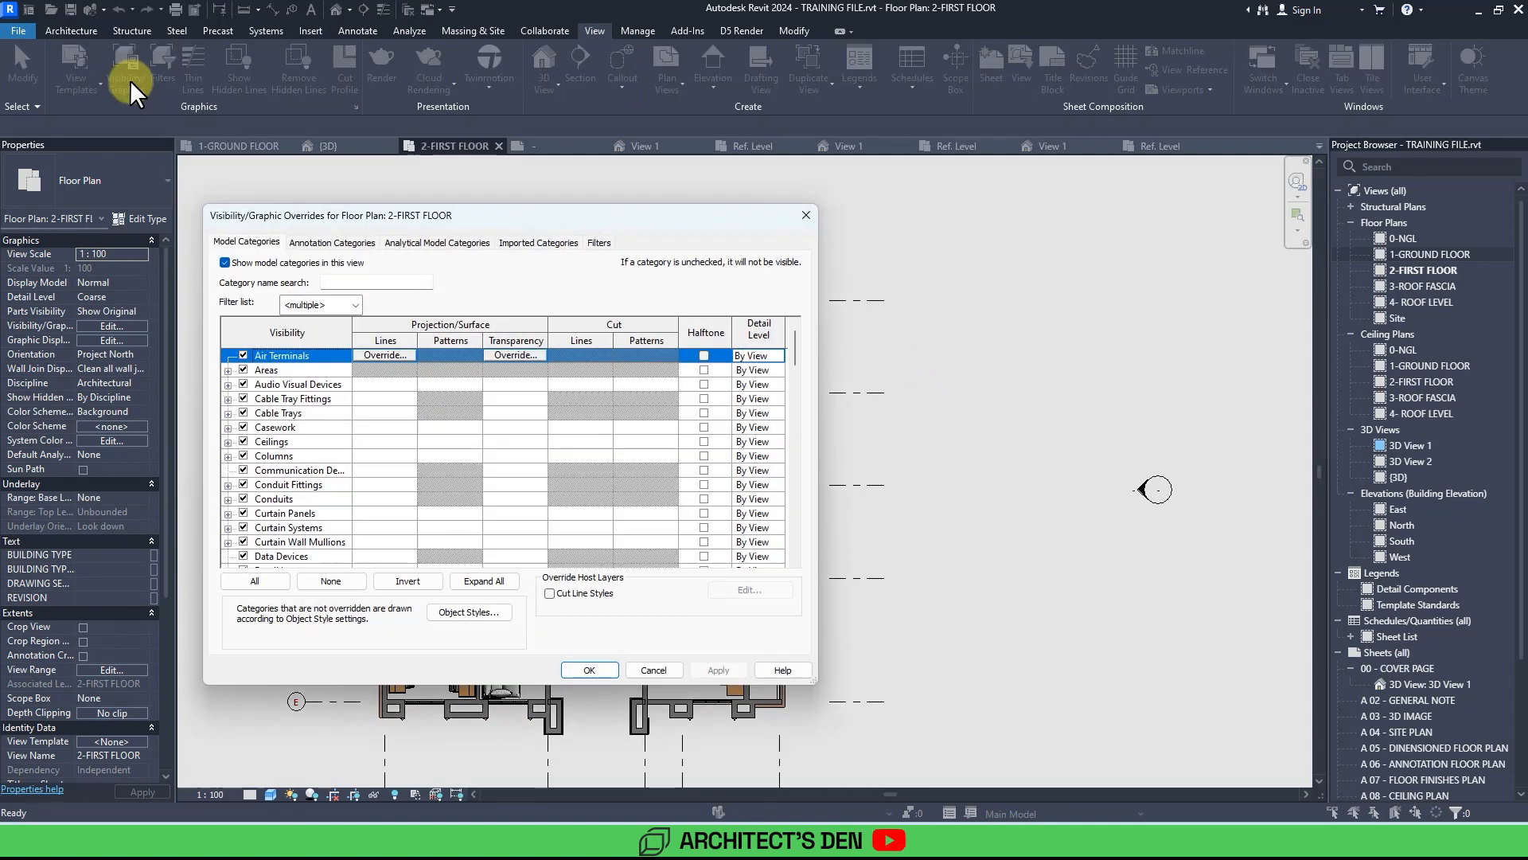
{"action": "left_click_drag", "start_coordinate": [686, 212], "coordinate": [950, 258]}
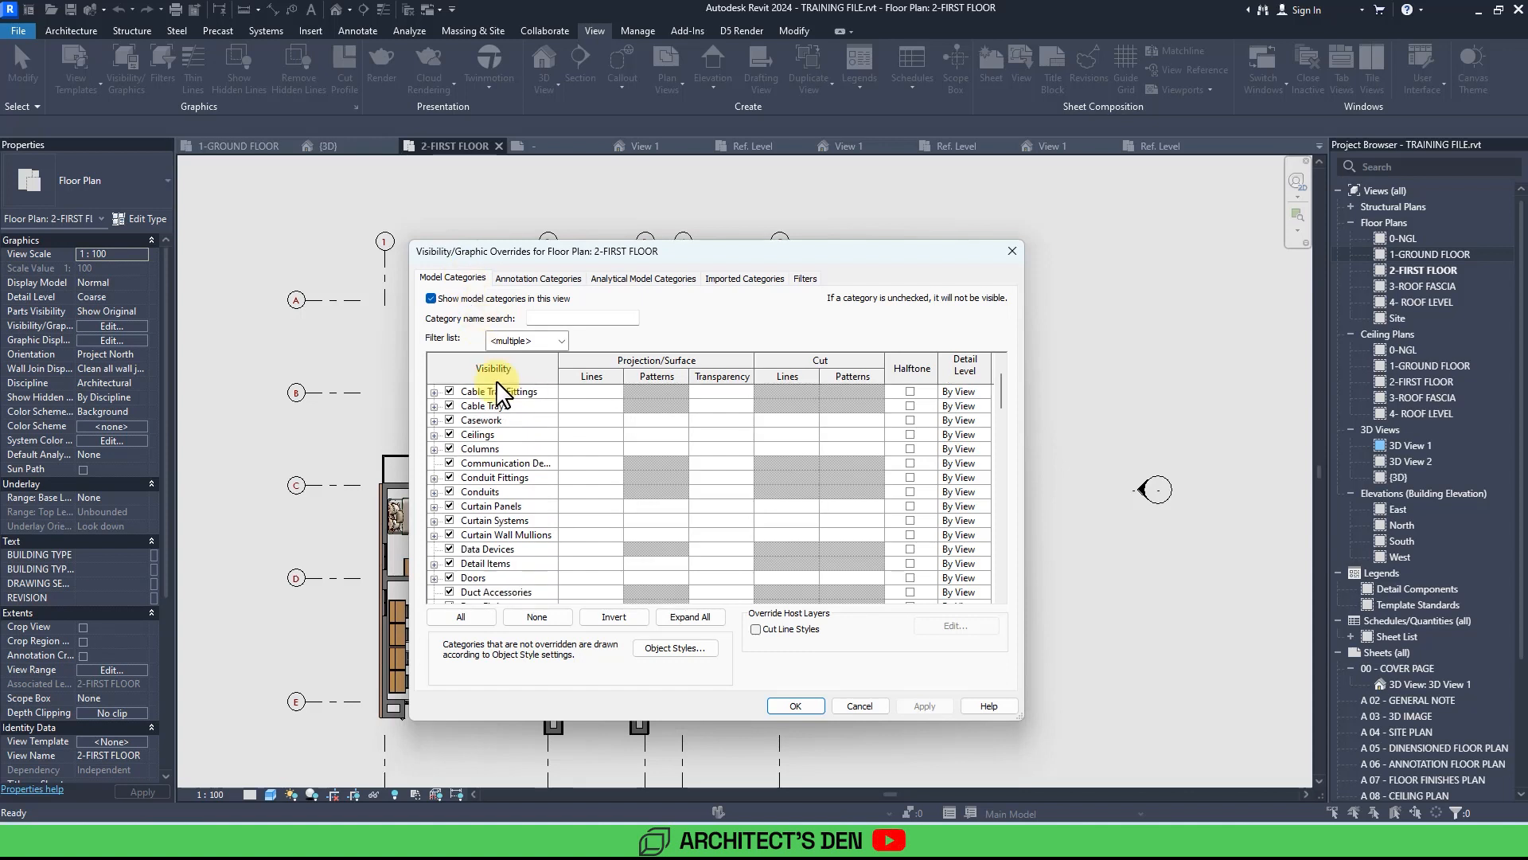
{"action": "scroll", "coordinate": [548, 558], "scroll_direction": "down", "scroll_amount": 7}
{"action": "scroll", "coordinate": [549, 567], "scroll_direction": "down", "scroll_amount": 9}
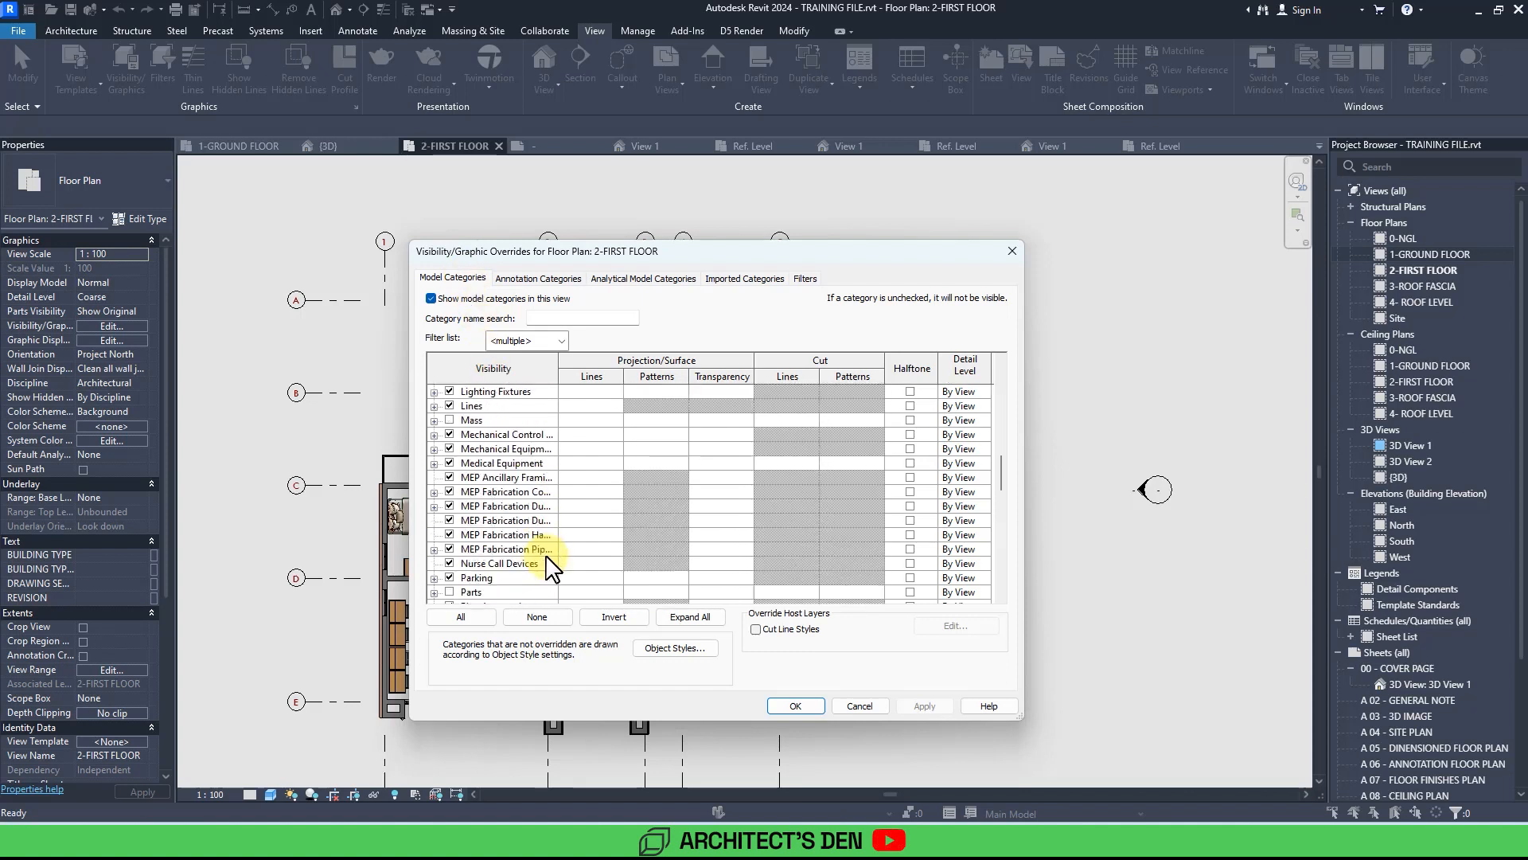
{"action": "scroll", "coordinate": [549, 567], "scroll_direction": "down", "scroll_amount": 6}
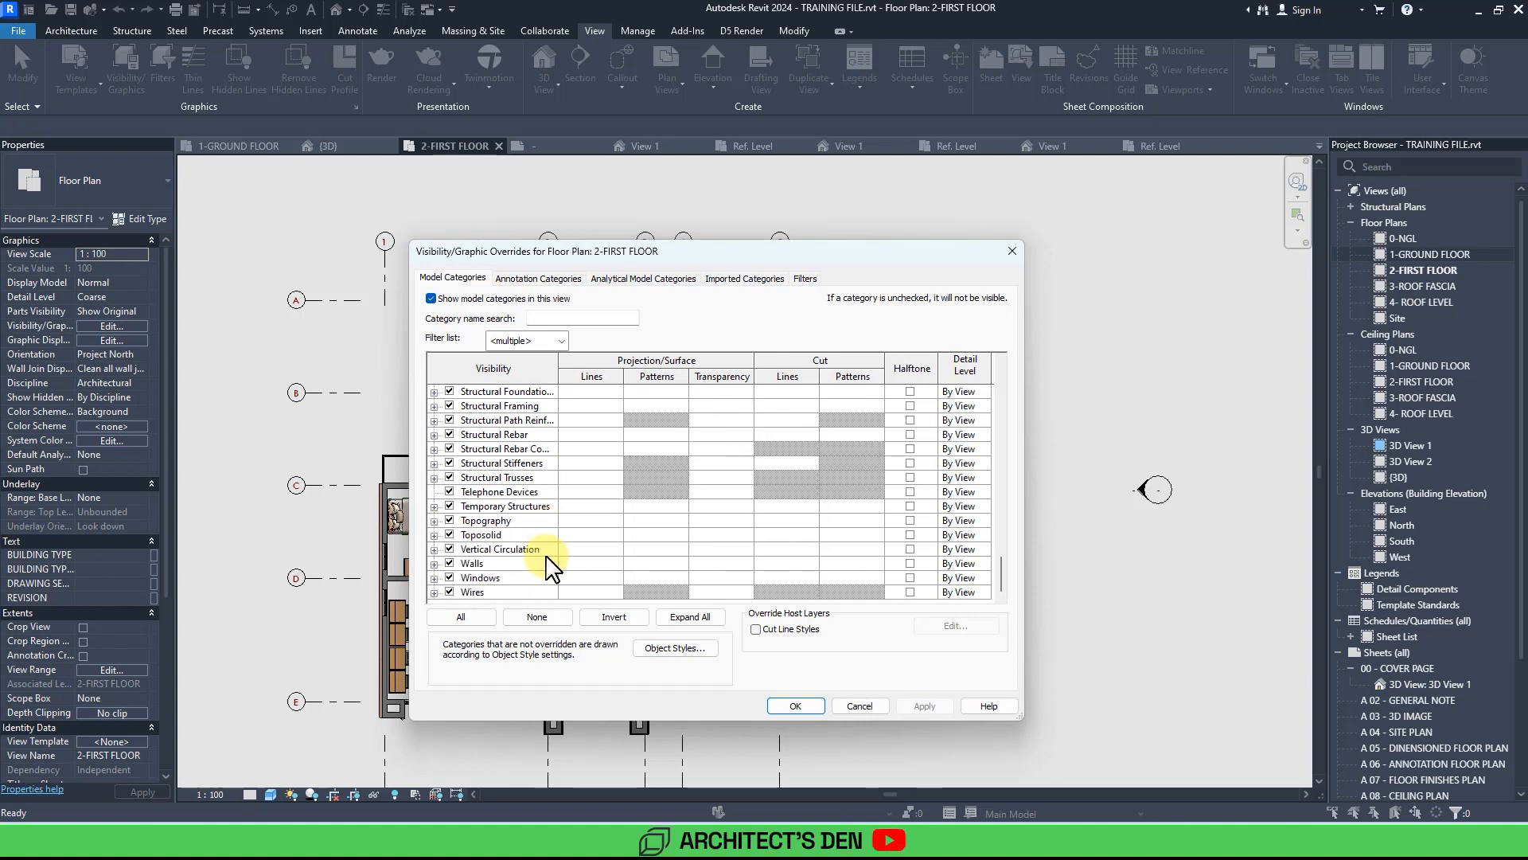
{"action": "left_click", "coordinate": [489, 564]}
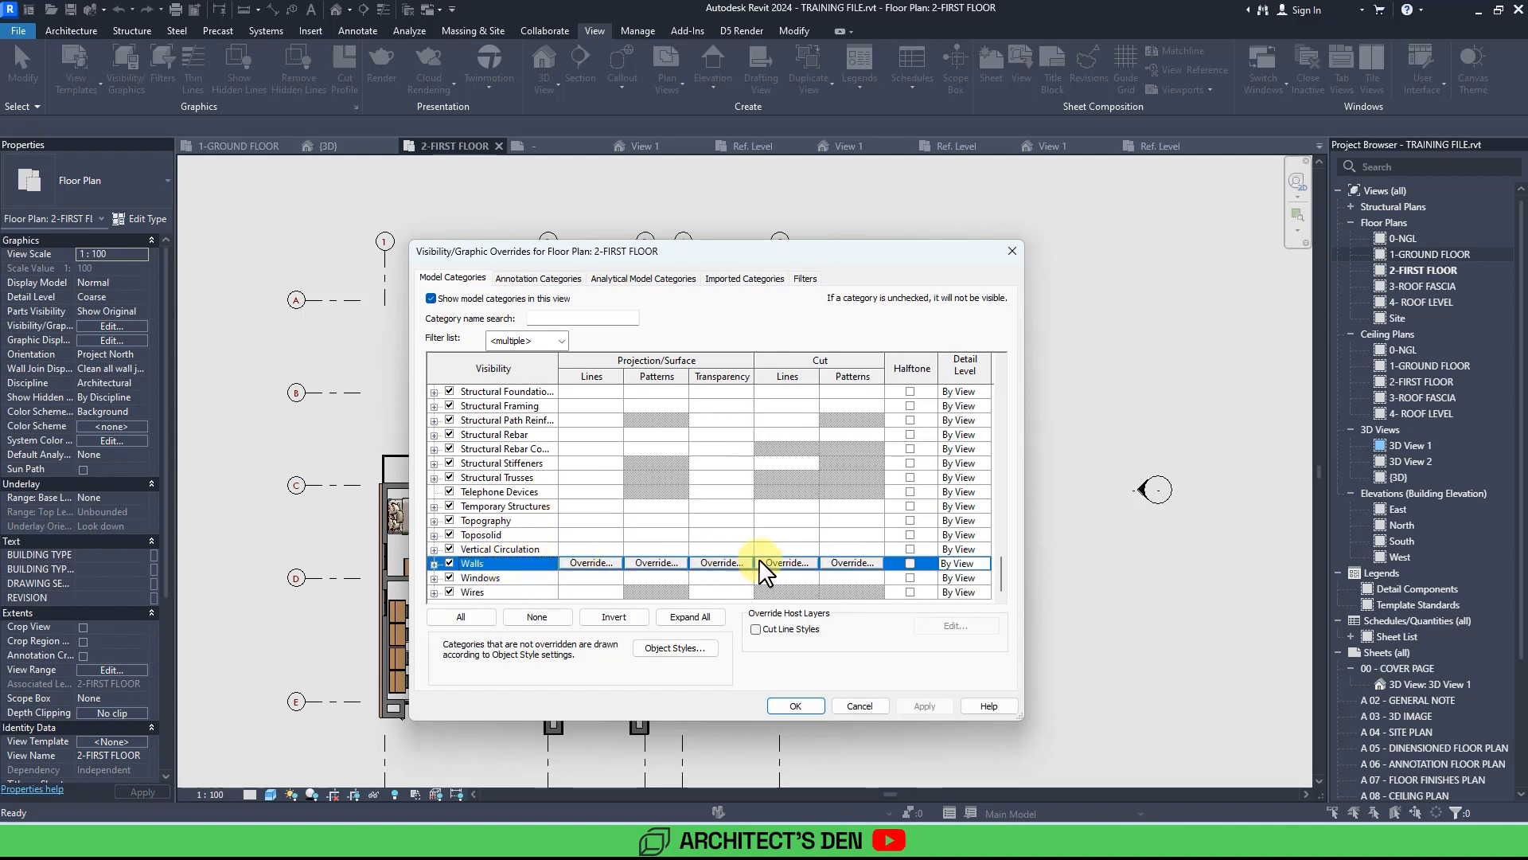
{"action": "left_click", "coordinate": [839, 562]}
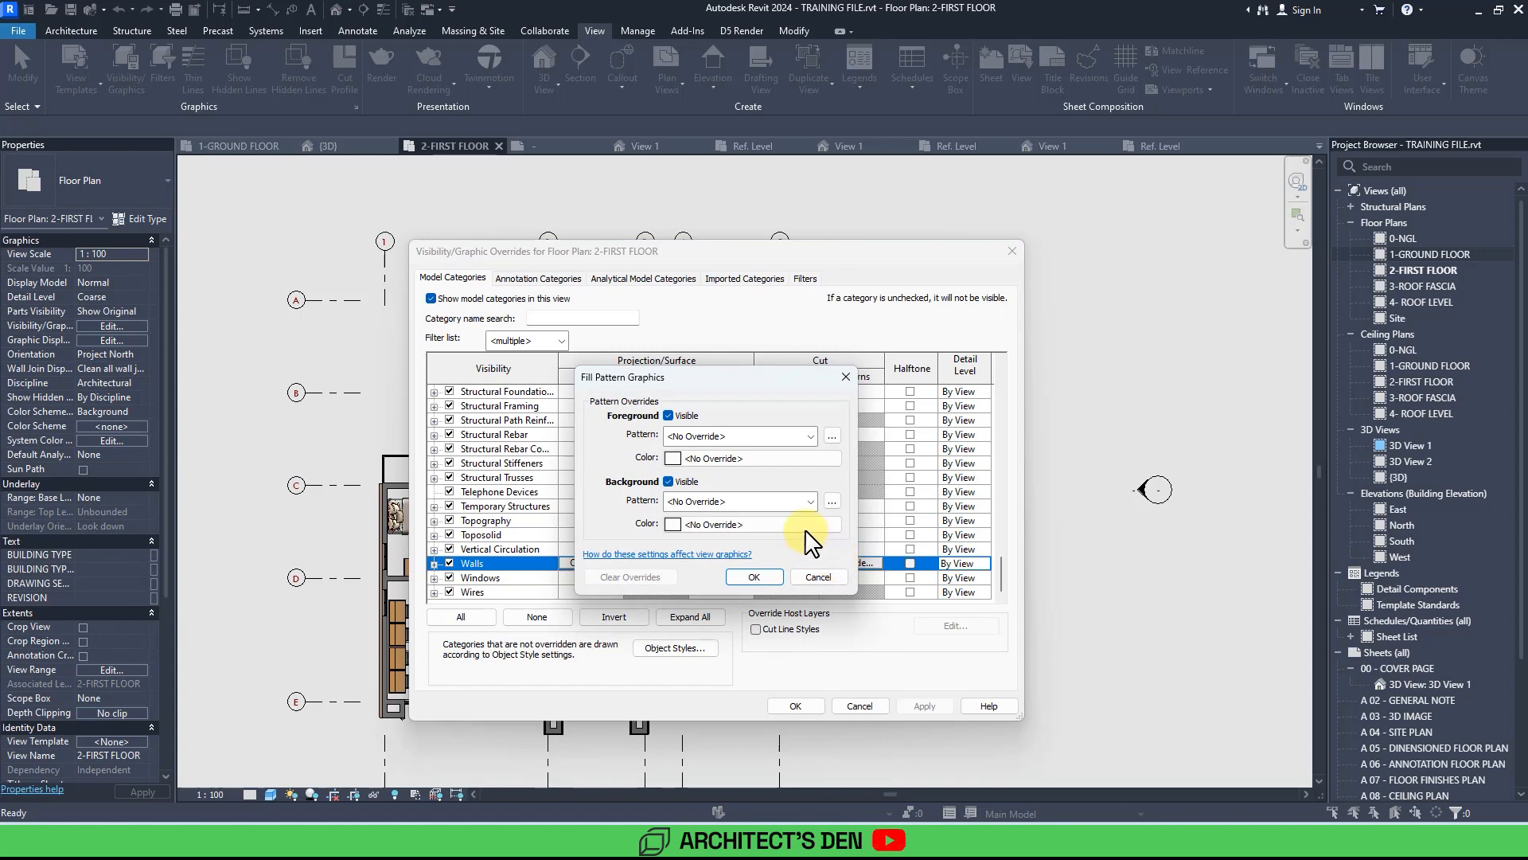
{"action": "left_click", "coordinate": [694, 436]}
{"action": "left_click", "coordinate": [825, 460]}
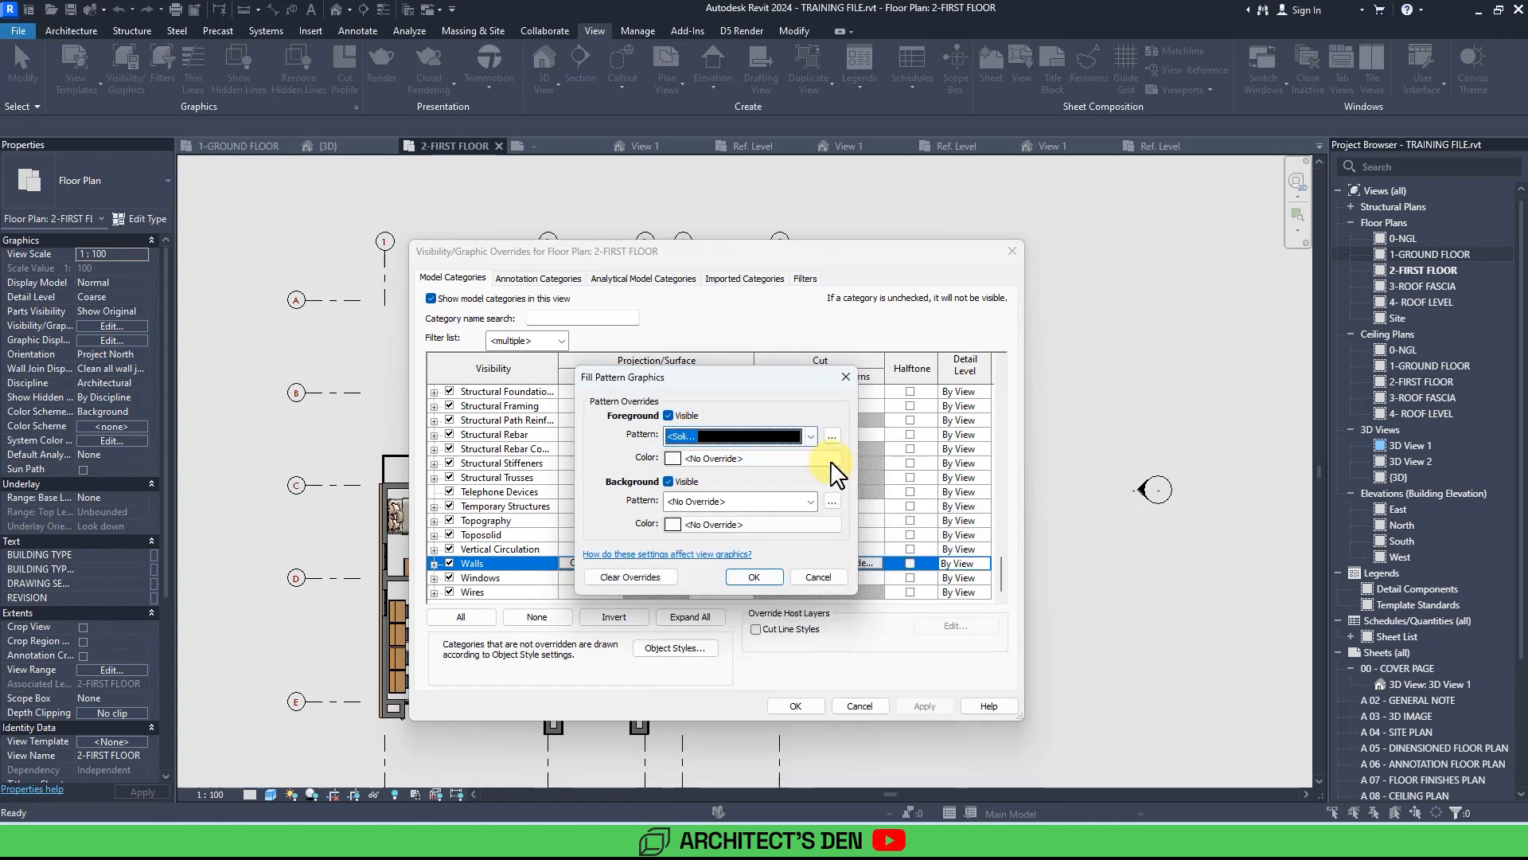
{"action": "left_click", "coordinate": [821, 575]}
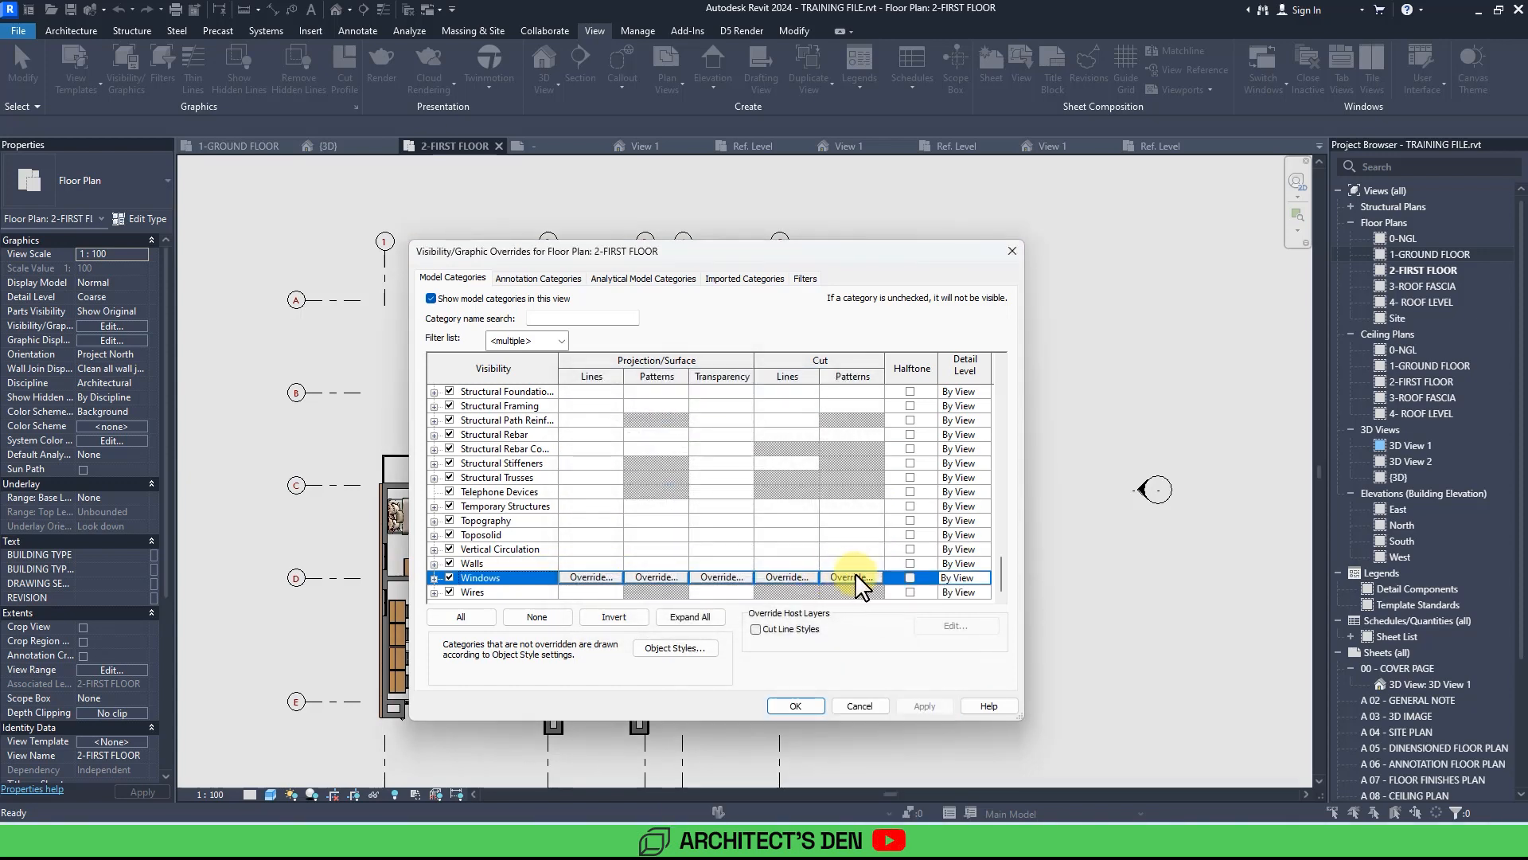
Override the Windows category's cut pattern to Solid fill and apply the change to the first floor plan.
{"action": "left_click", "coordinate": [855, 573]}
{"action": "left_click", "coordinate": [710, 437]}
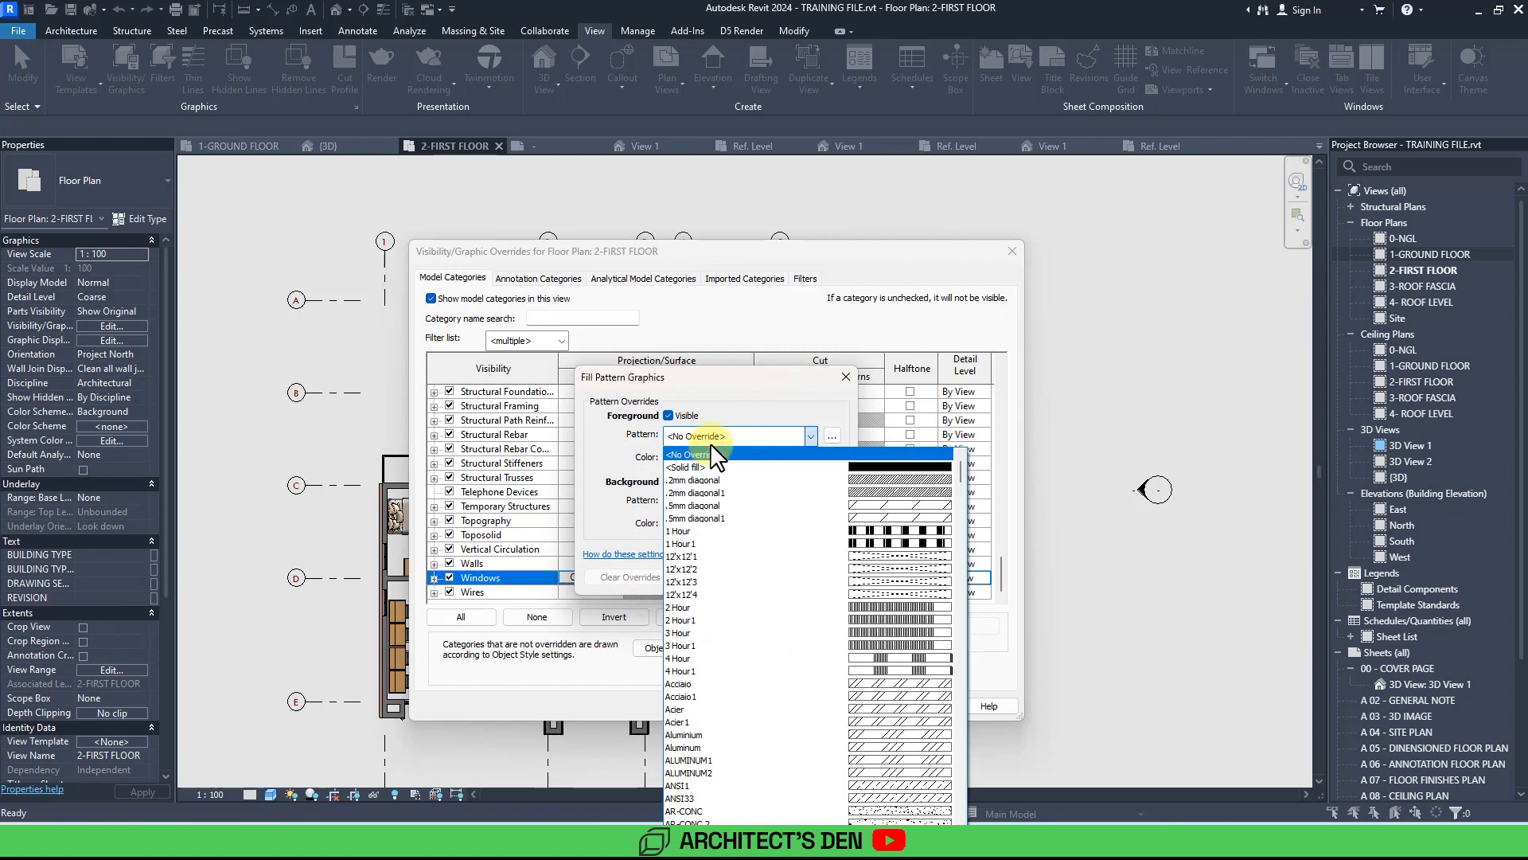
{"action": "left_click", "coordinate": [774, 467]}
{"action": "left_click", "coordinate": [756, 575]}
{"action": "left_click", "coordinate": [925, 705]}
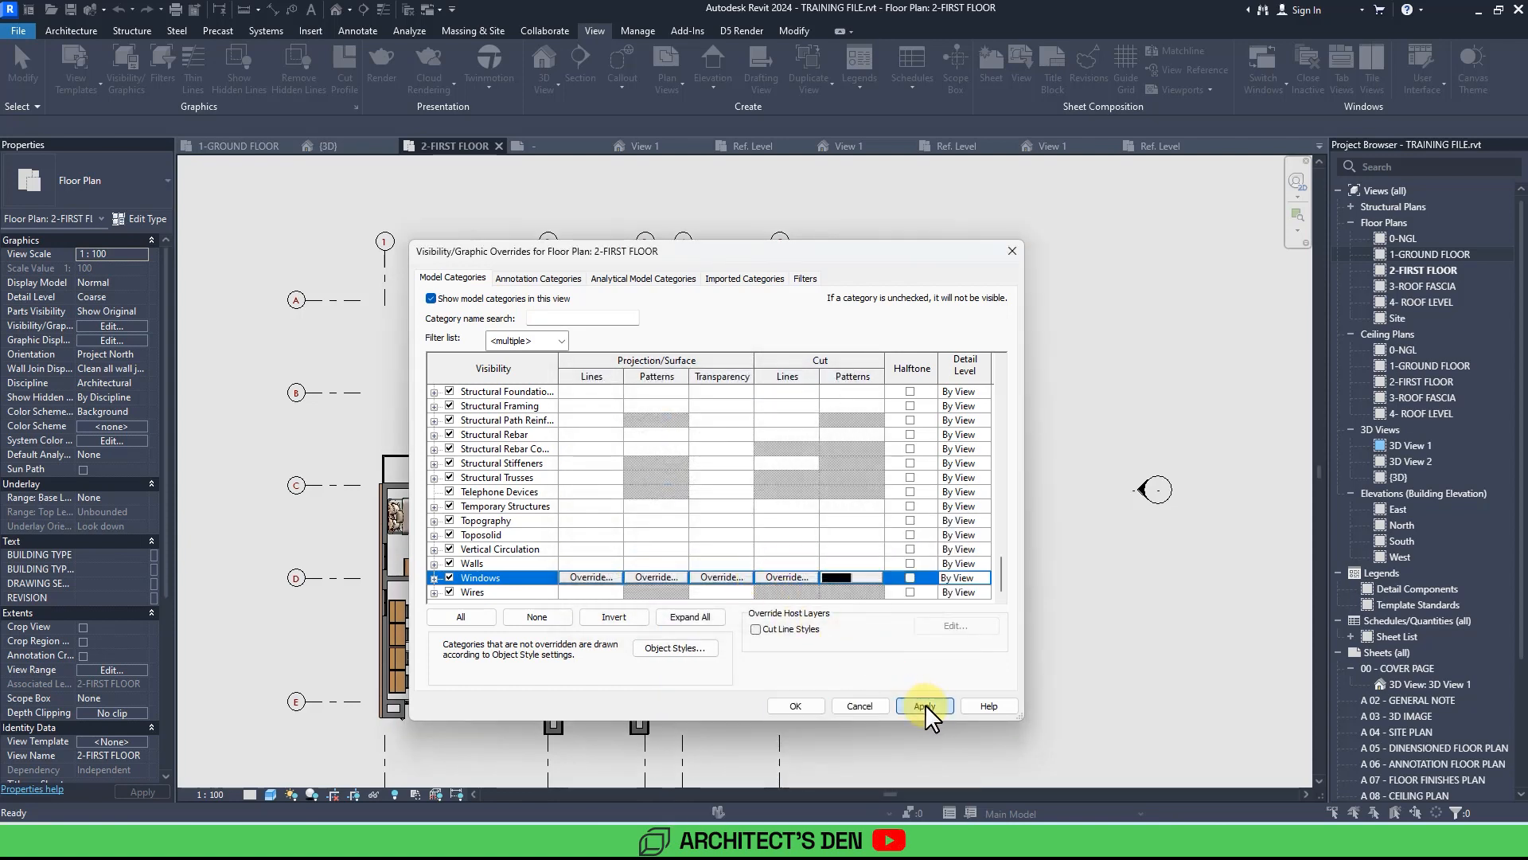
{"action": "left_click", "coordinate": [798, 705]}
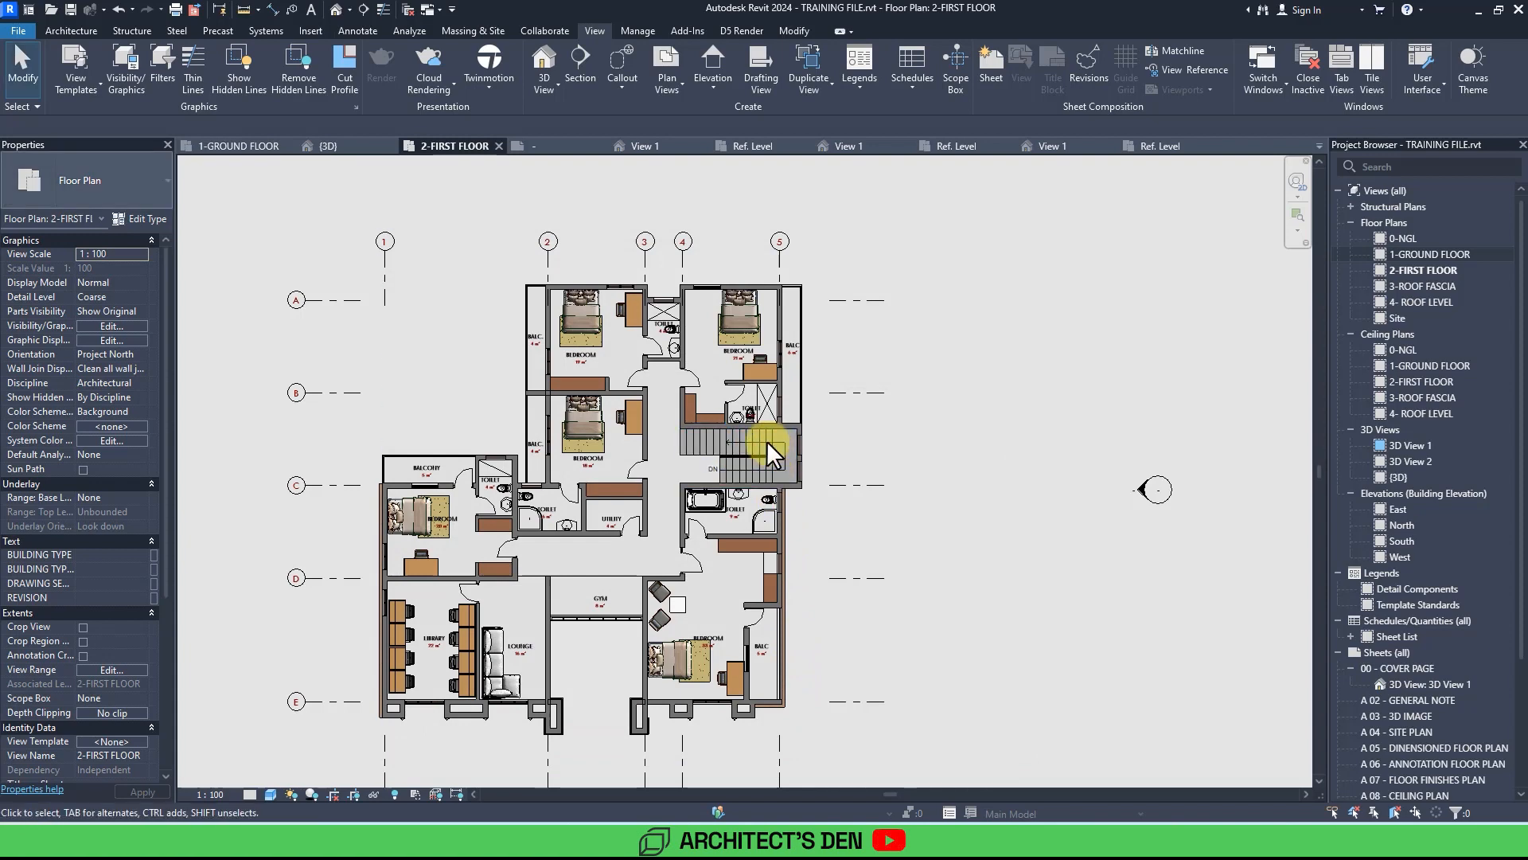
Set the Windows category's cut pattern foreground colour to Black in the first floor plan's visibility overrides and apply.
{"action": "left_click", "coordinate": [116, 74]}
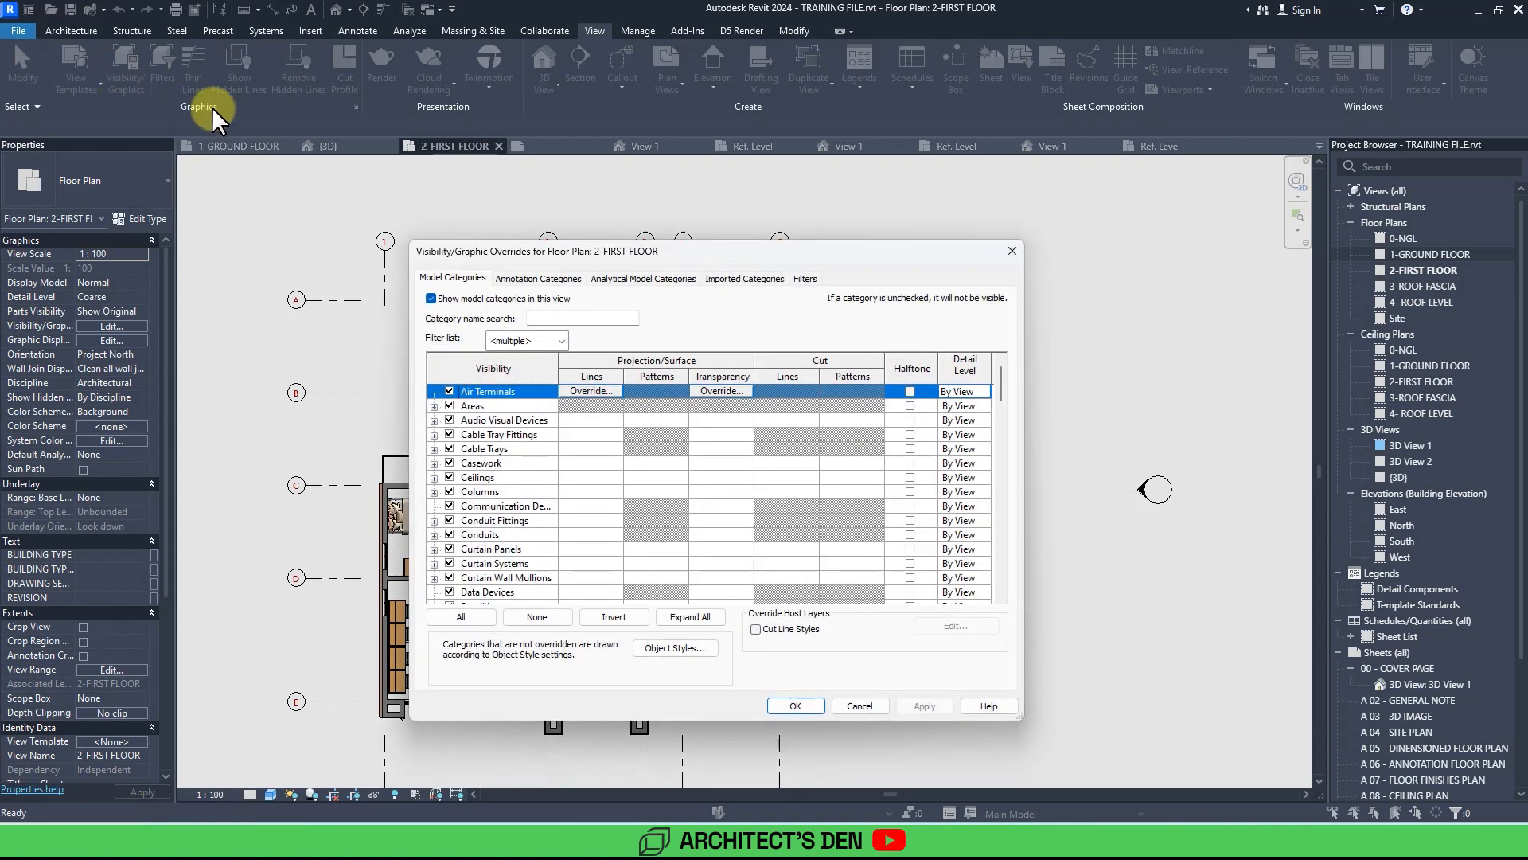
{"action": "left_click_drag", "start_coordinate": [1002, 384], "coordinate": [1019, 605]}
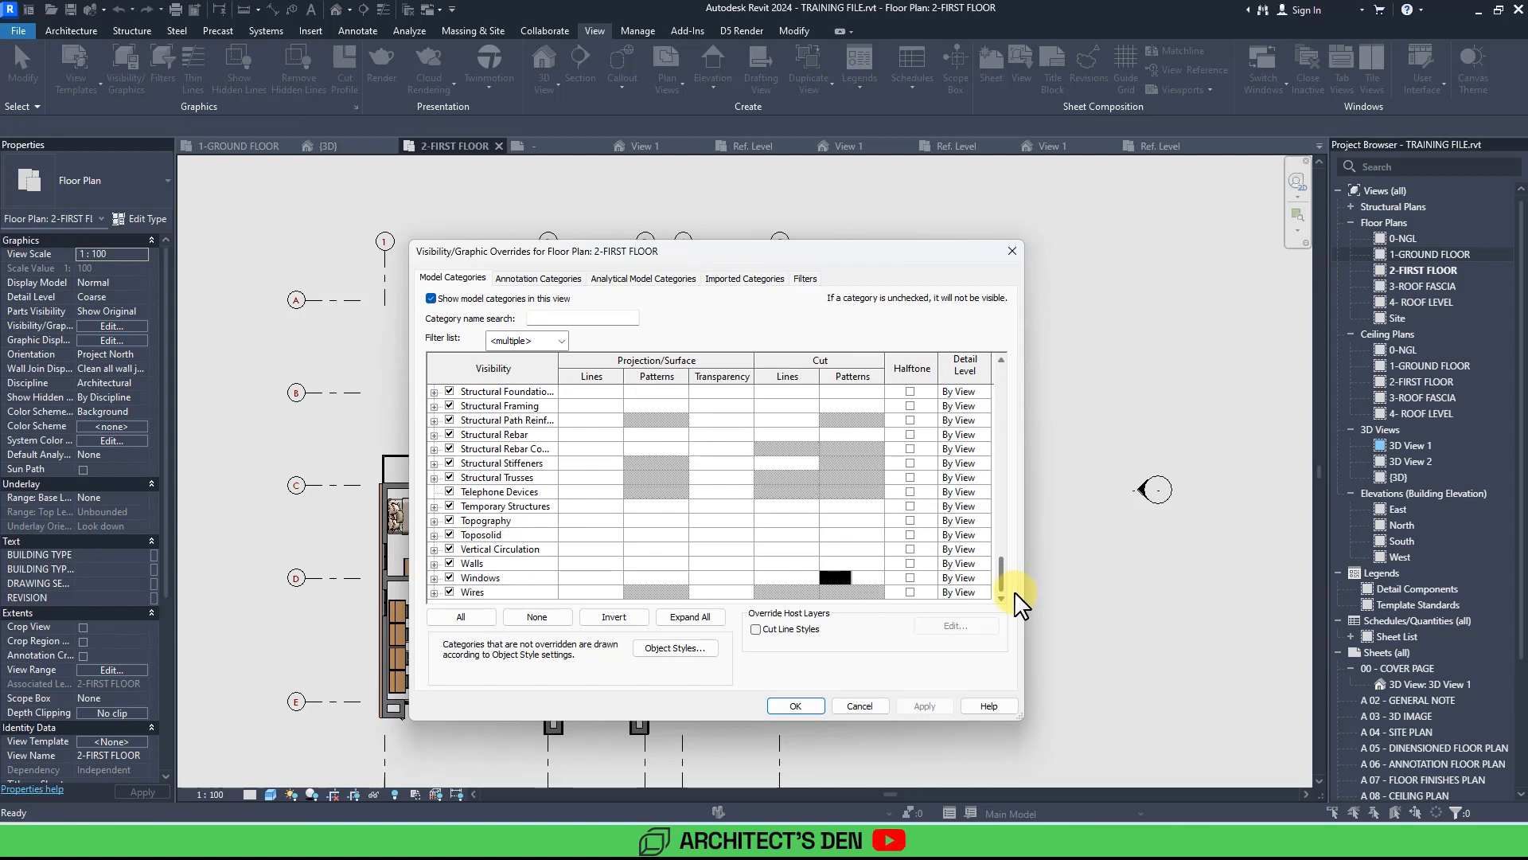
{"action": "left_click", "coordinate": [869, 578]}
{"action": "left_click", "coordinate": [866, 577]}
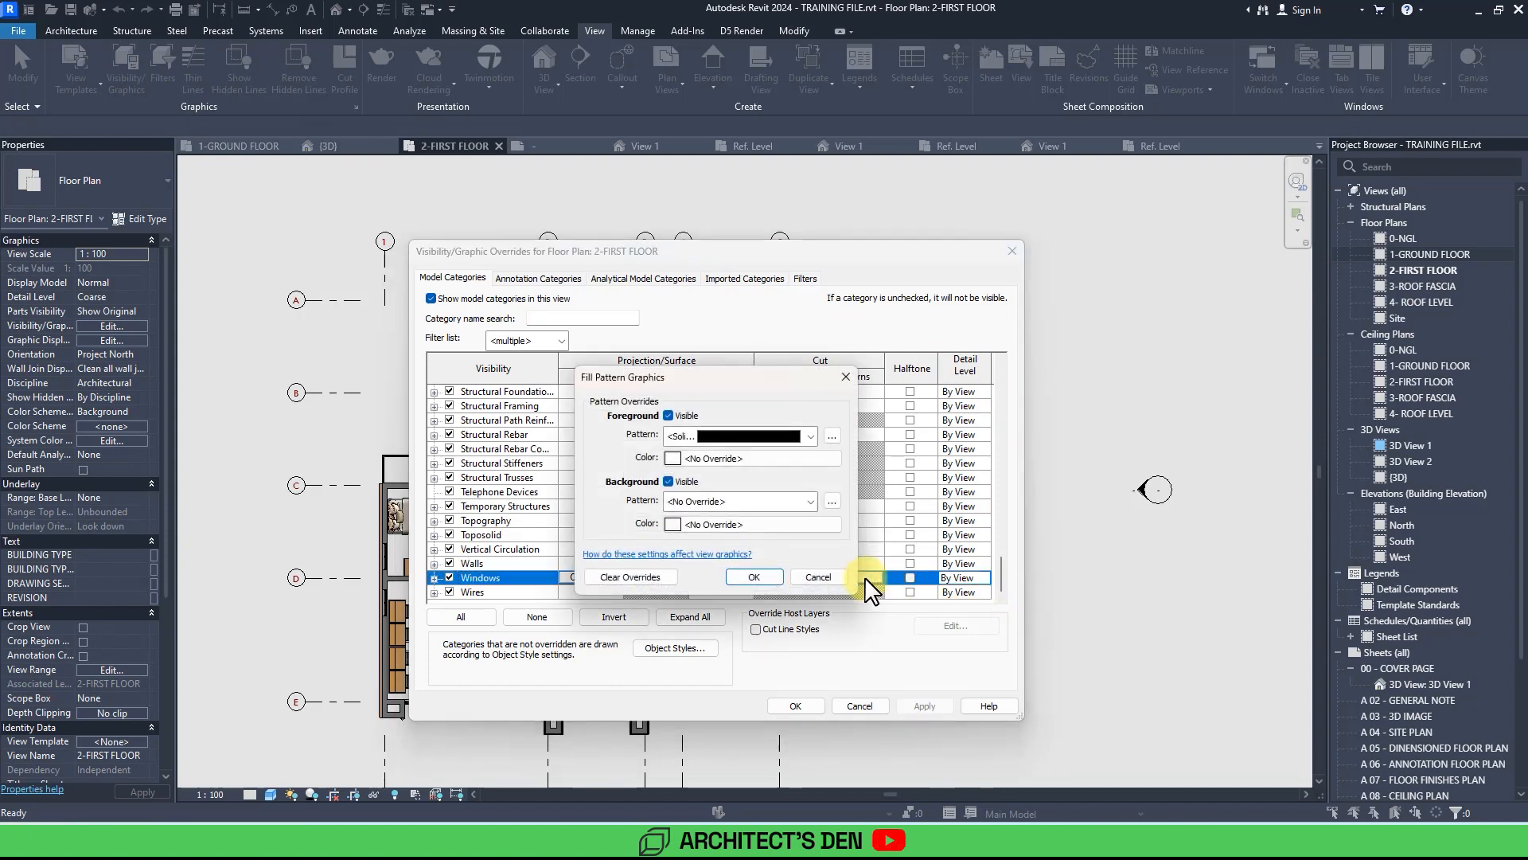
{"action": "left_click", "coordinate": [720, 458]}
{"action": "left_click", "coordinate": [550, 500]}
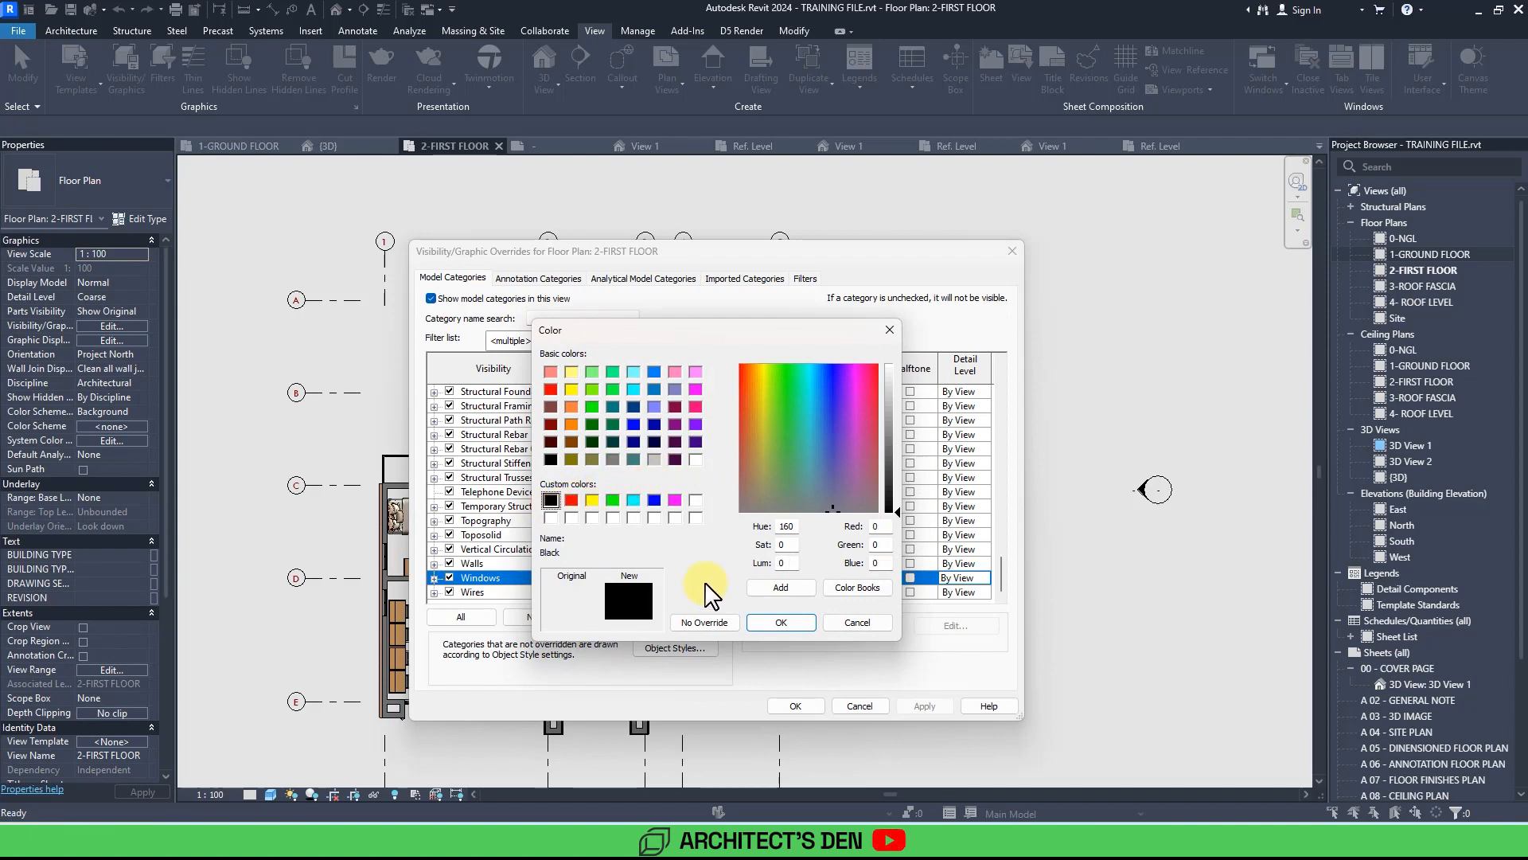
{"action": "left_click", "coordinate": [779, 622]}
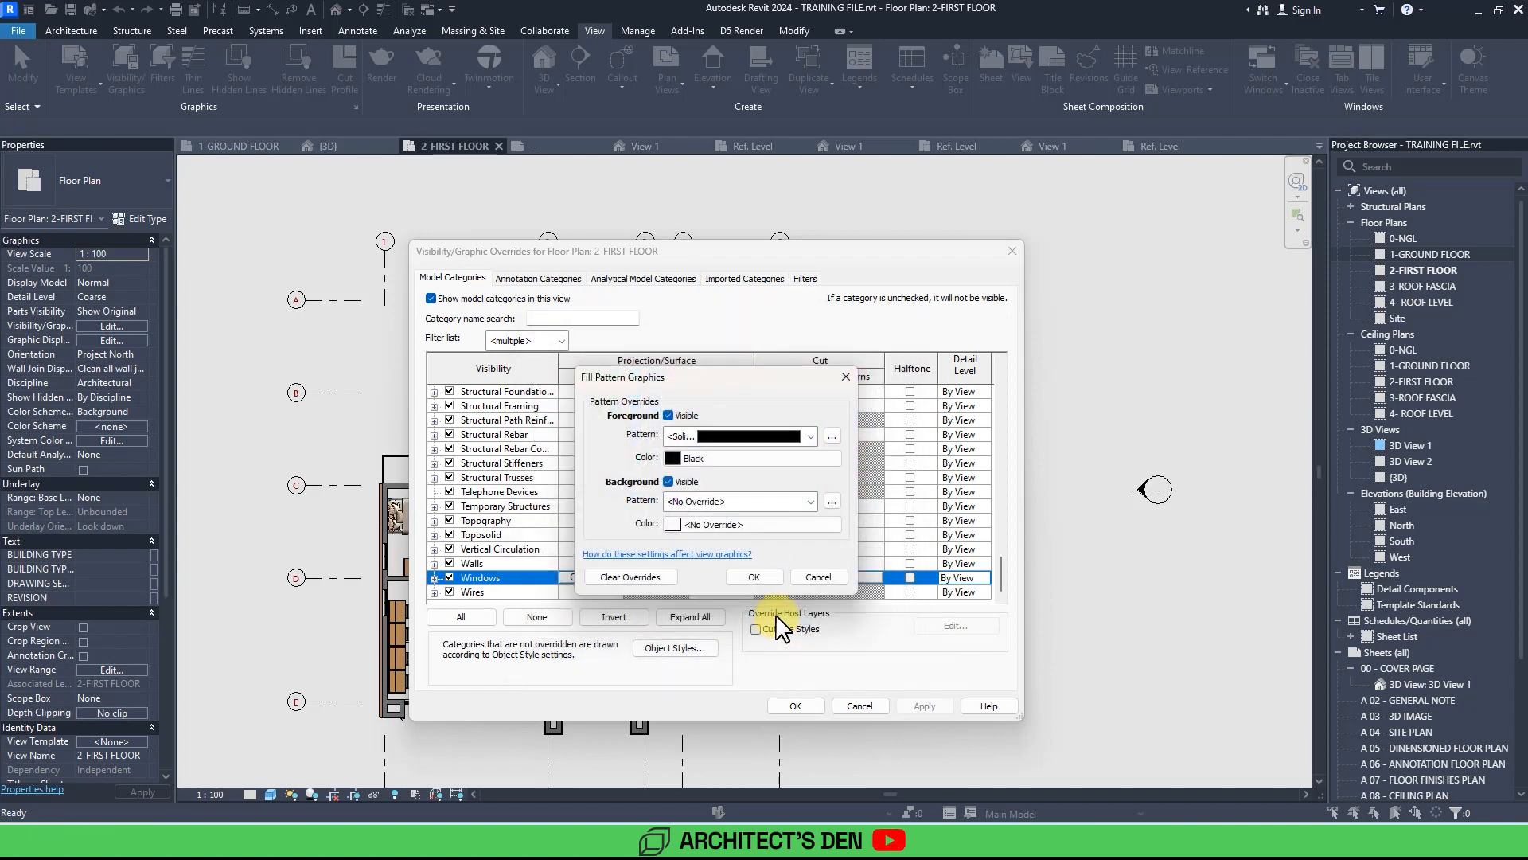
{"action": "left_click", "coordinate": [766, 575]}
{"action": "left_click", "coordinate": [769, 573]}
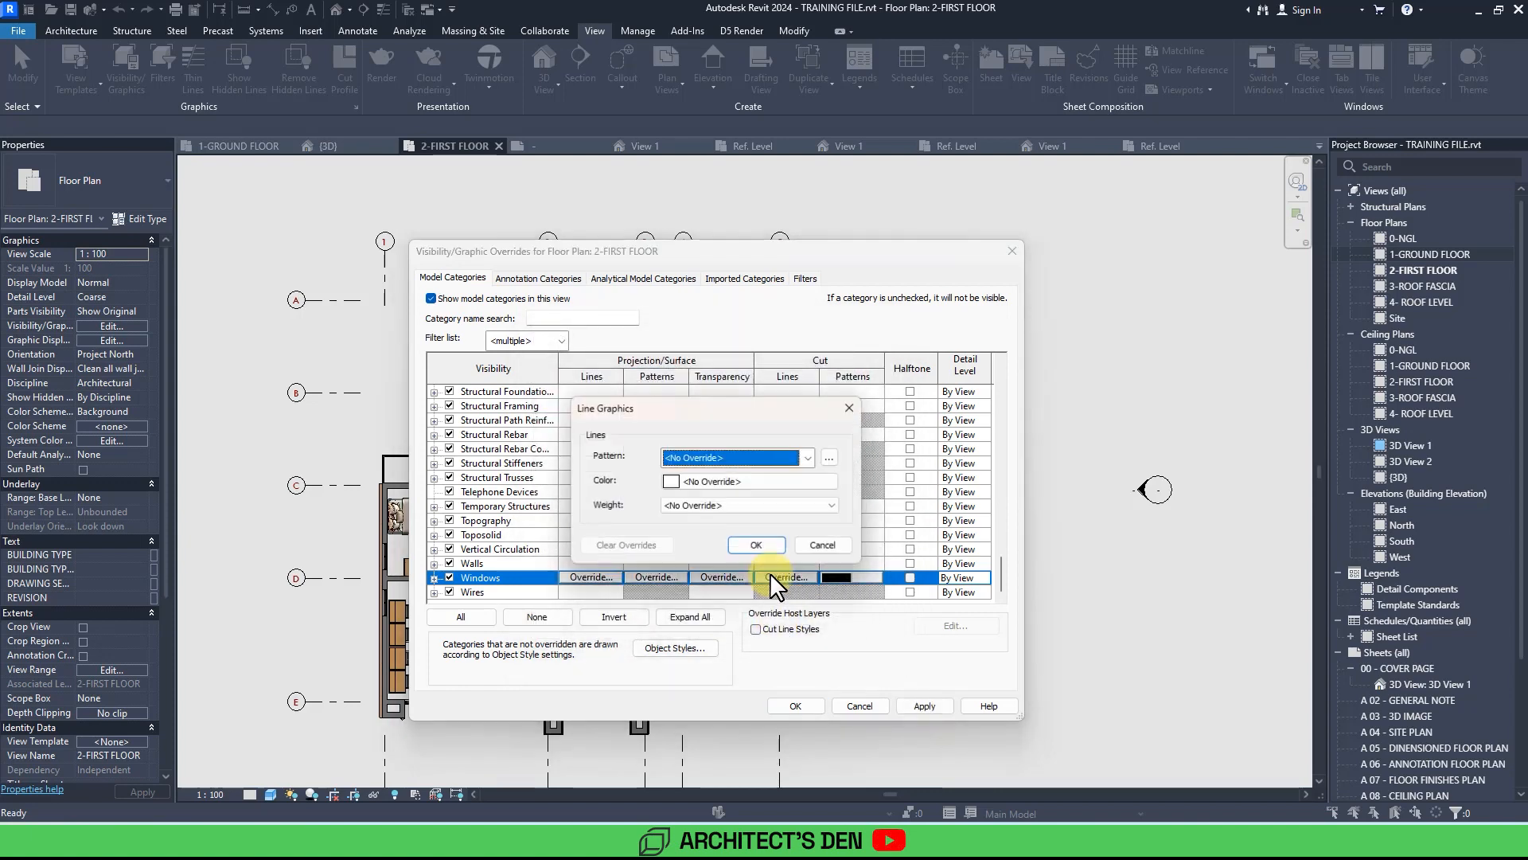
{"action": "left_click", "coordinate": [822, 544]}
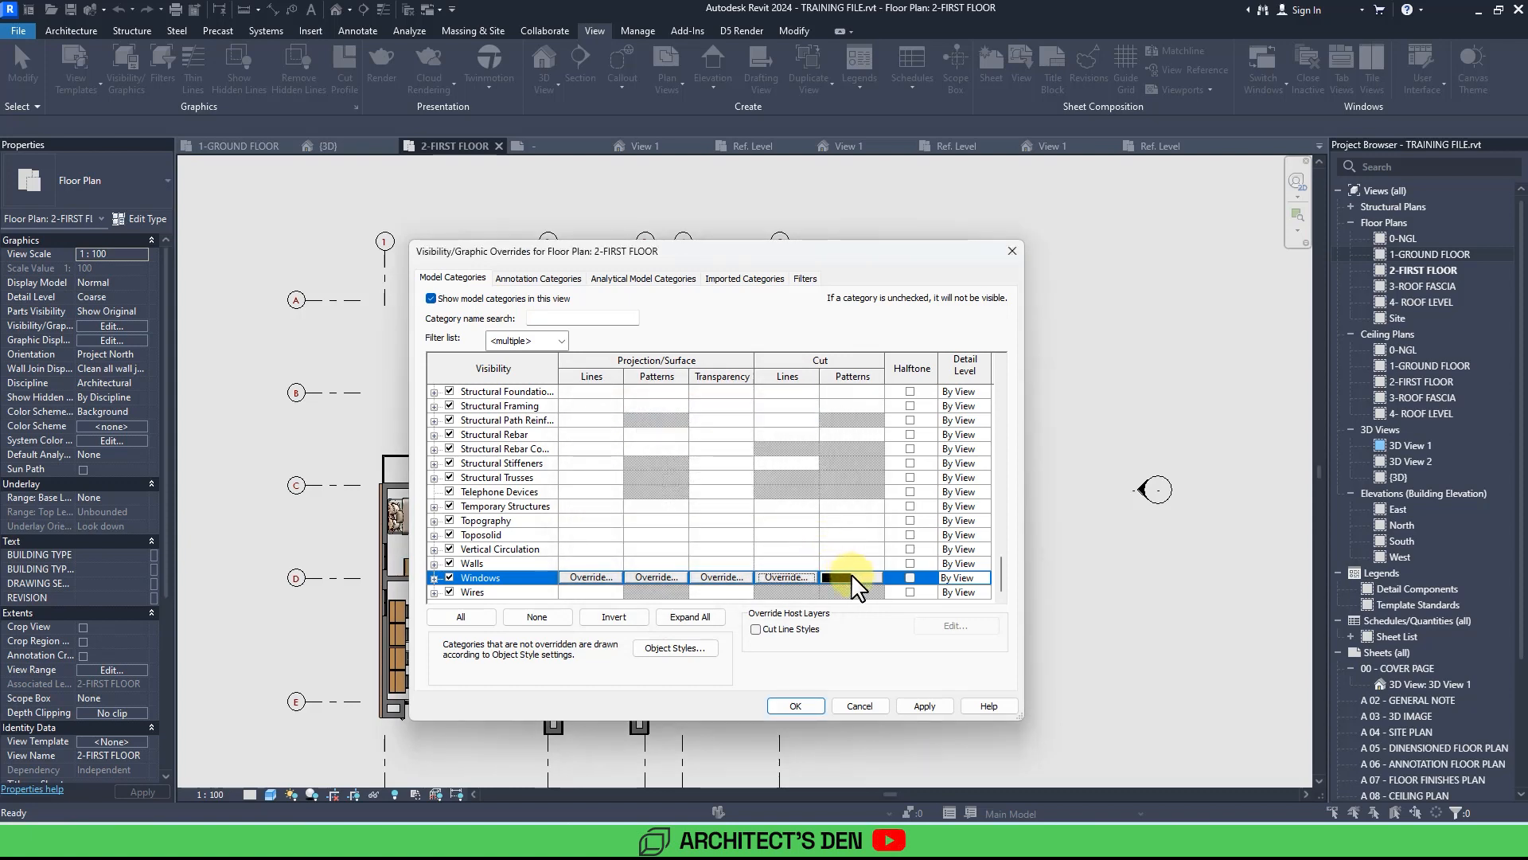
{"action": "left_click", "coordinate": [925, 706]}
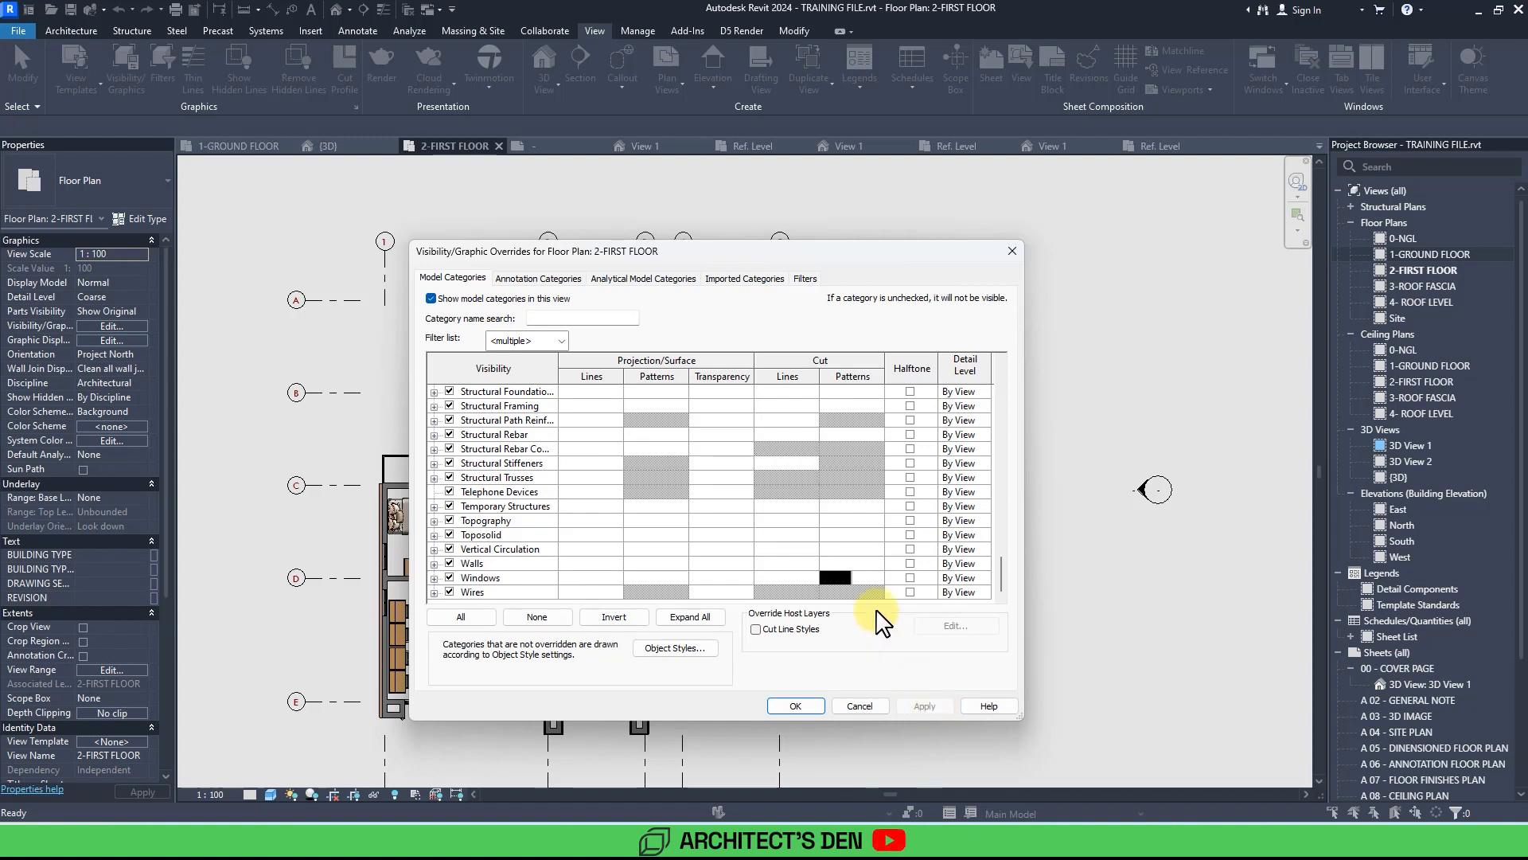
Clear the cut pattern override on the Windows category.
{"action": "left_click", "coordinate": [858, 579]}
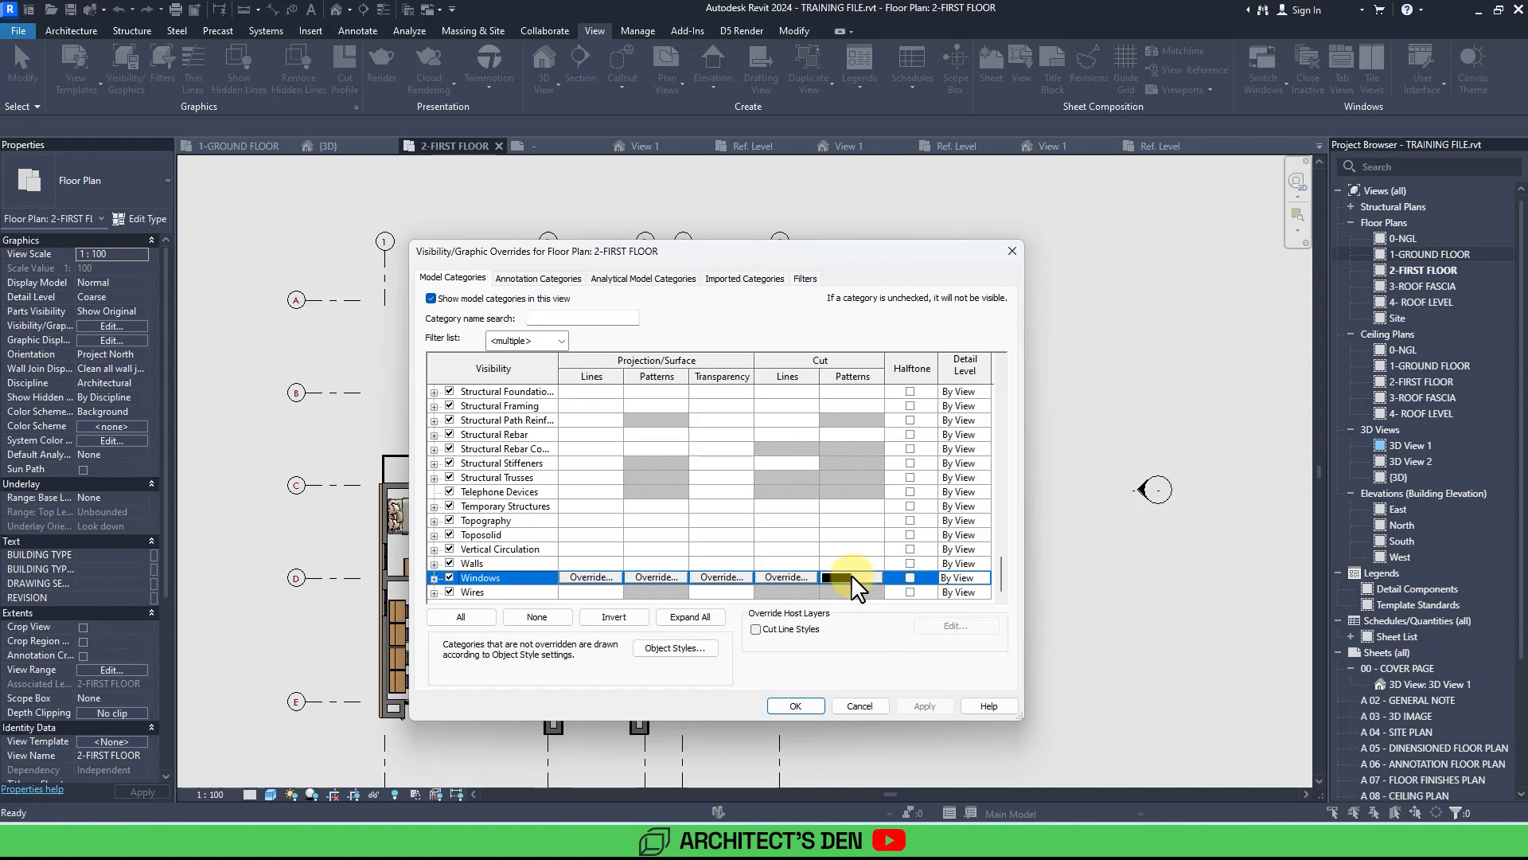
{"action": "left_click", "coordinate": [838, 579]}
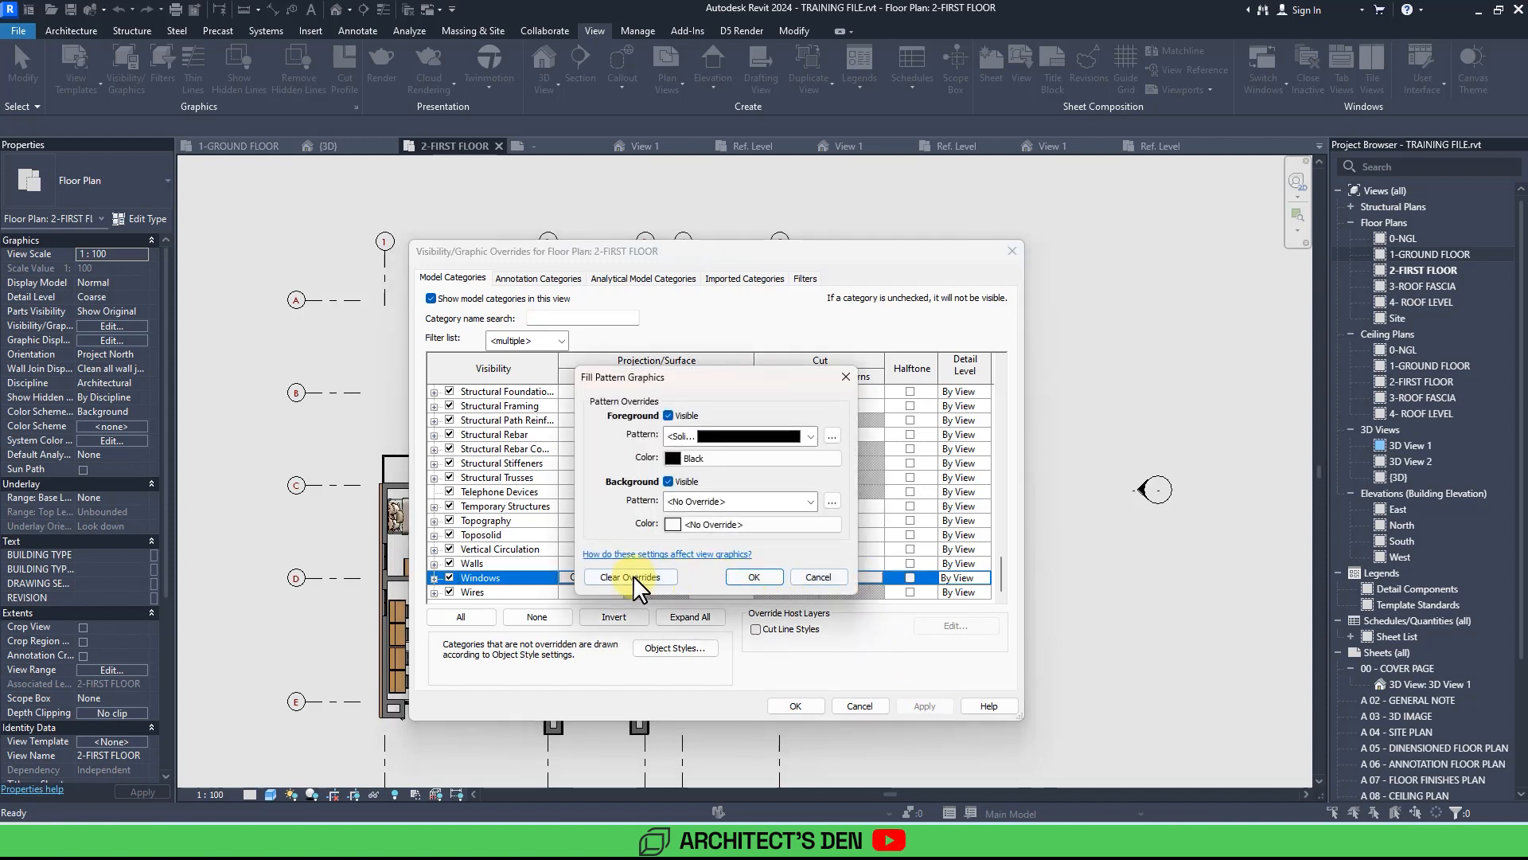
{"action": "left_click", "coordinate": [633, 576]}
{"action": "left_click", "coordinate": [753, 574]}
Override the Walls category's cut pattern to Solid fill, apply it and close the overrides dialog.
{"action": "left_click", "coordinate": [849, 564]}
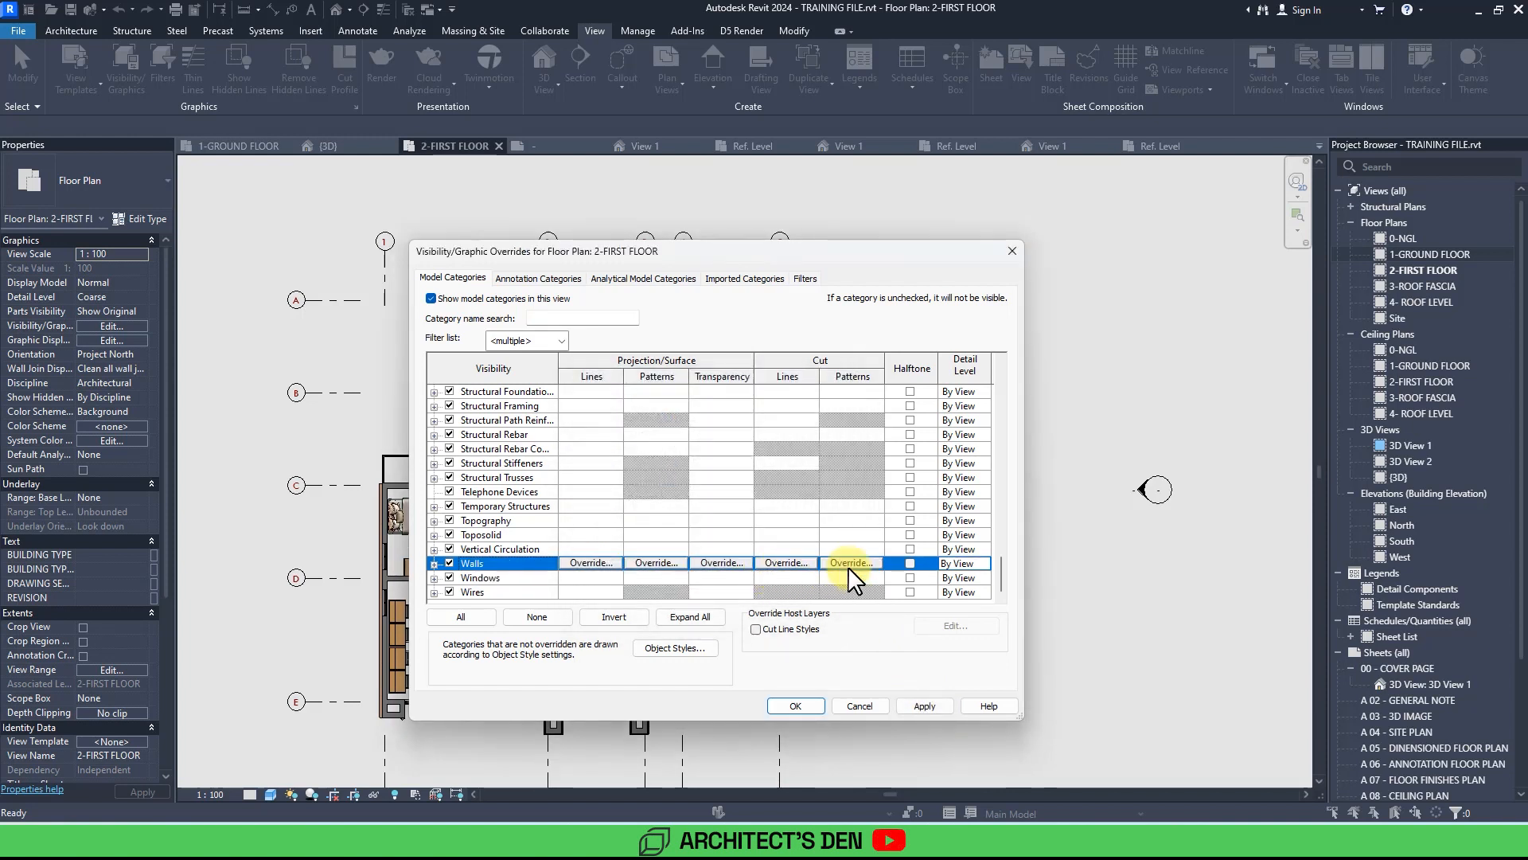
{"action": "left_click", "coordinate": [850, 563]}
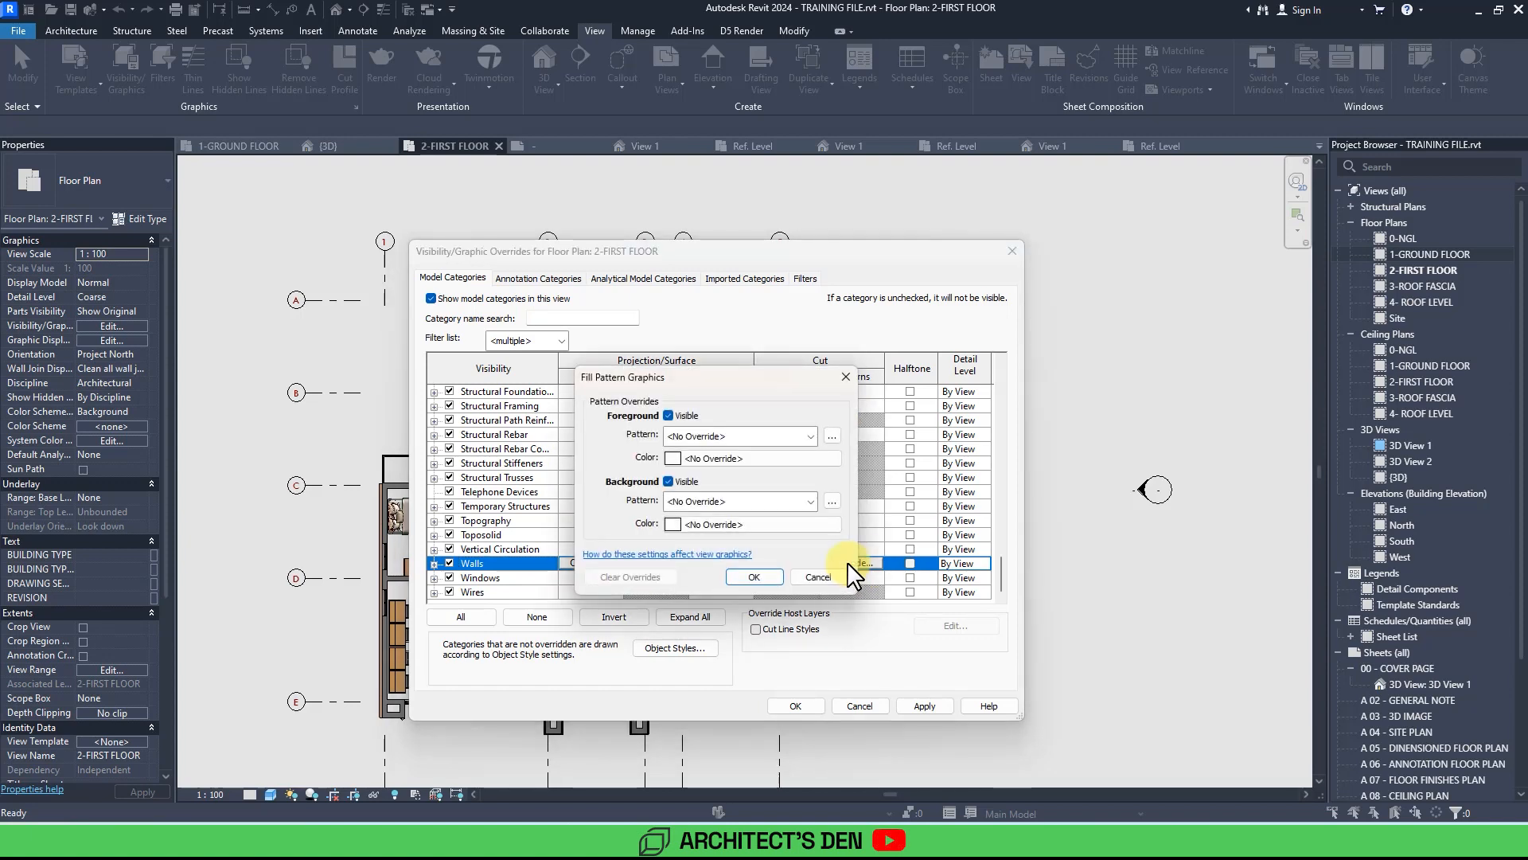
{"action": "left_click", "coordinate": [700, 436]}
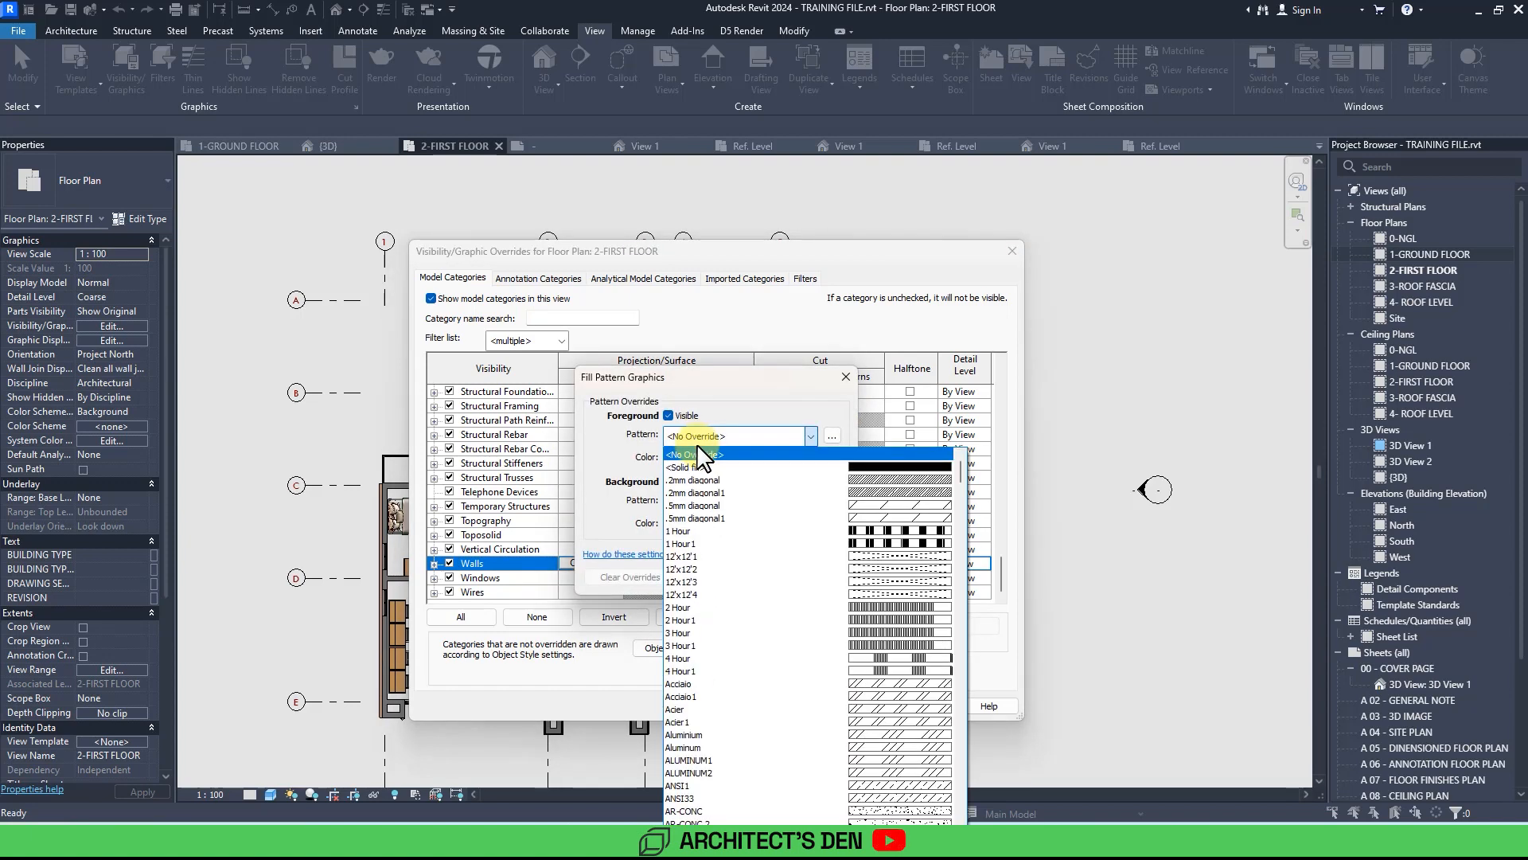
{"action": "left_click", "coordinate": [702, 468]}
{"action": "left_click", "coordinate": [748, 575]}
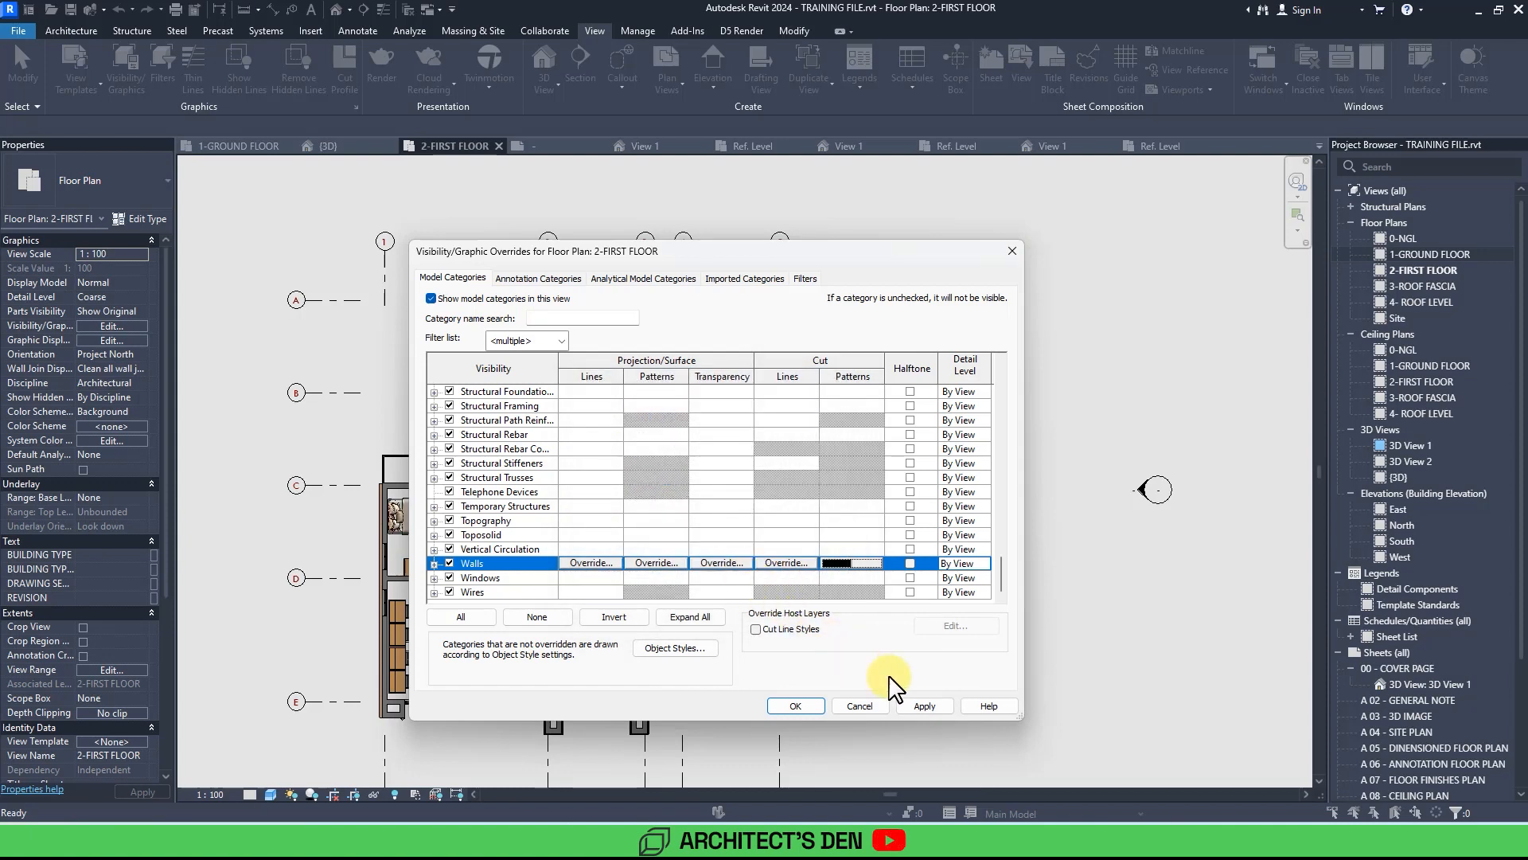
{"action": "left_click", "coordinate": [929, 706]}
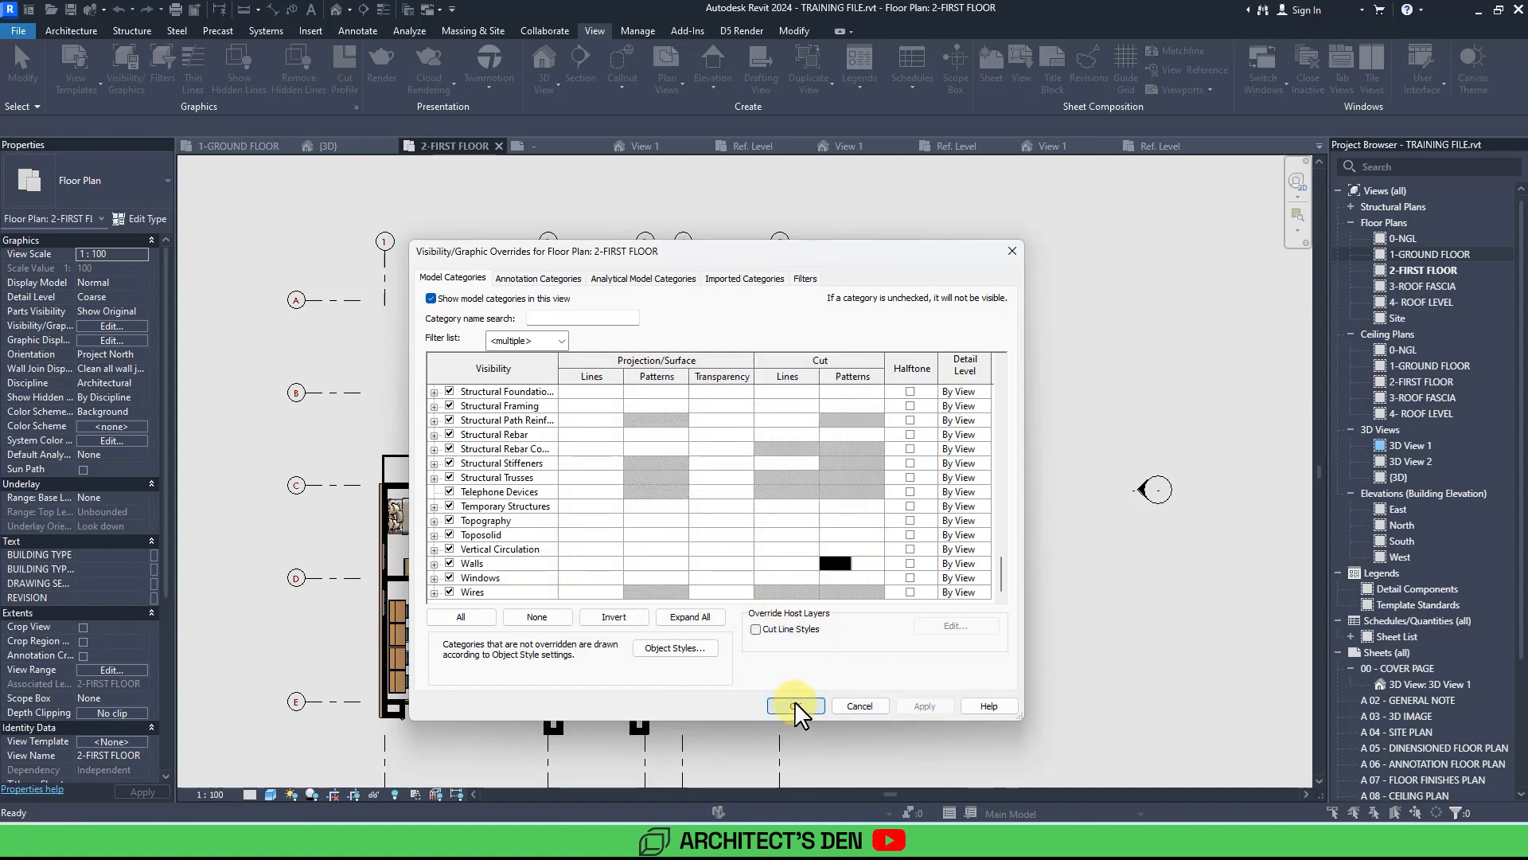
{"action": "left_click", "coordinate": [794, 706]}
Zoom and pan around the first floor plan to review the wall fills.
{"action": "scroll", "coordinate": [932, 661], "scroll_direction": "up", "scroll_amount": 2}
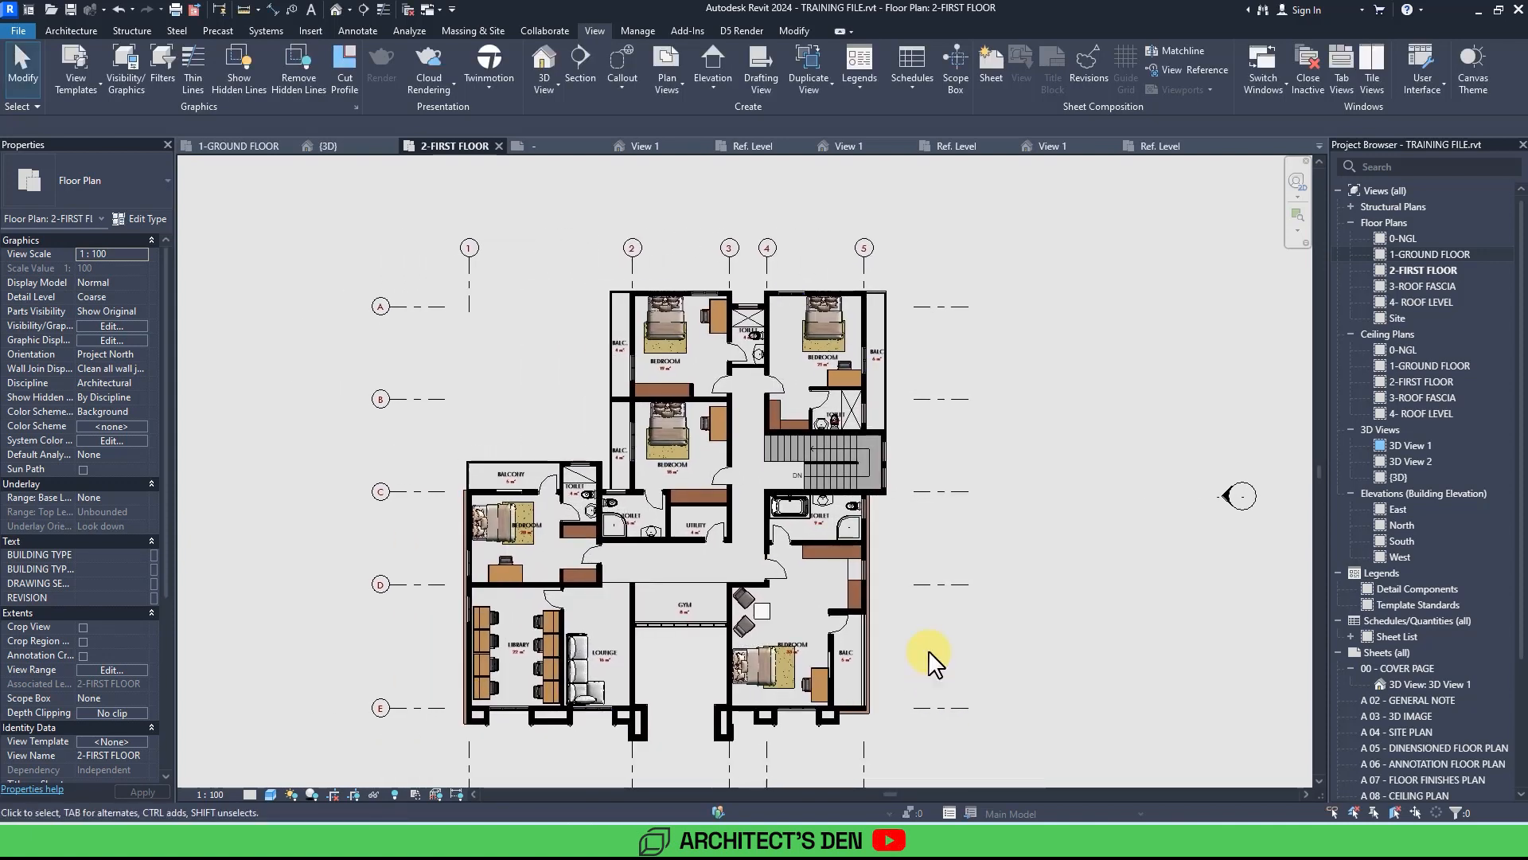
{"action": "scroll", "coordinate": [929, 655], "scroll_direction": "up", "scroll_amount": 3}
{"action": "scroll", "coordinate": [928, 653], "scroll_direction": "down", "scroll_amount": 2}
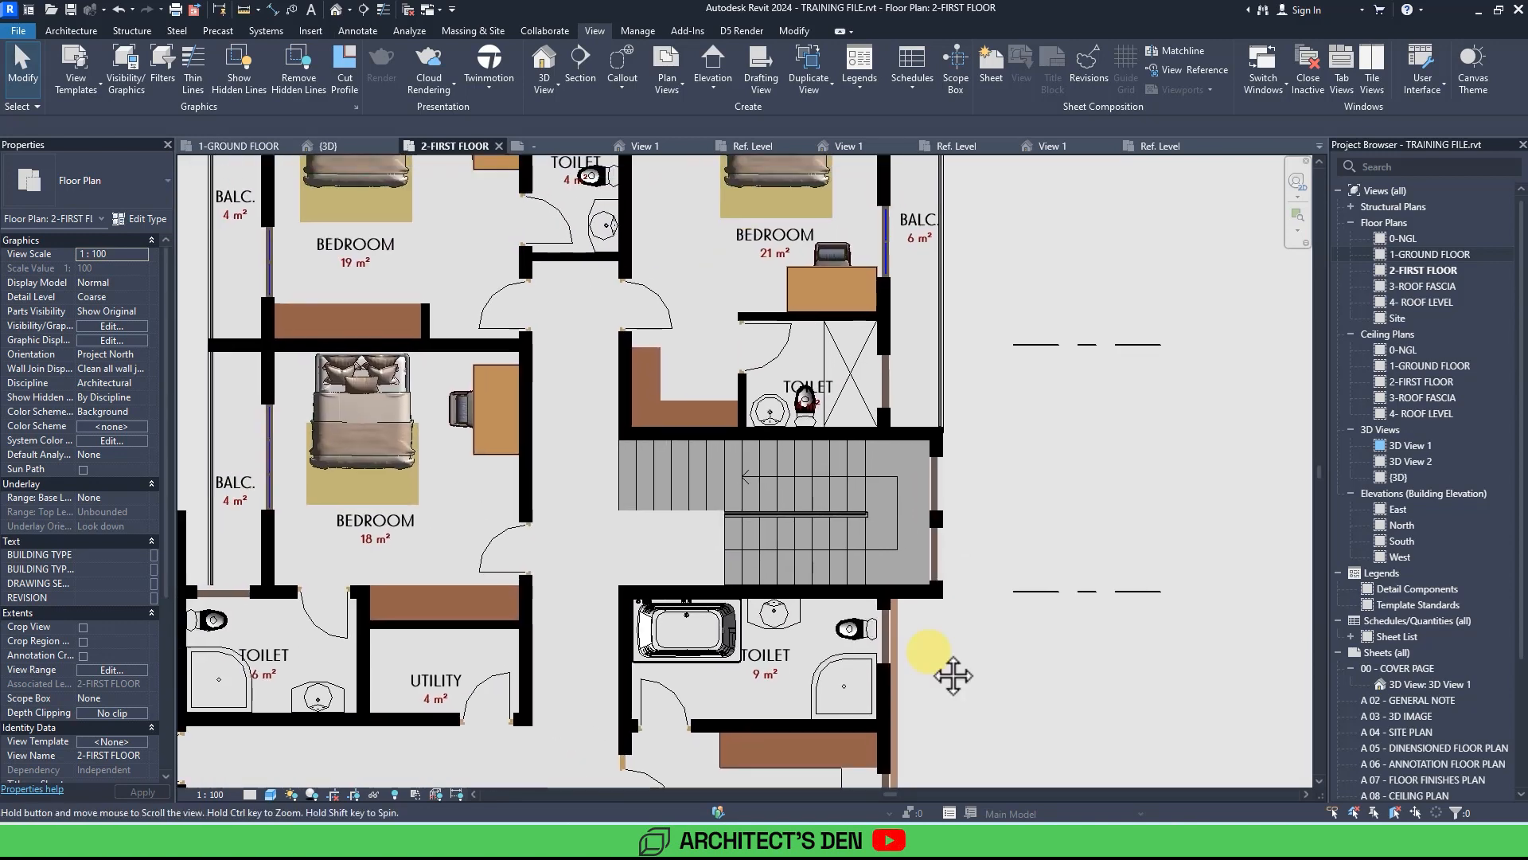
{"action": "middle_click_drag", "start_coordinate": [978, 482], "coordinate": [955, 564]}
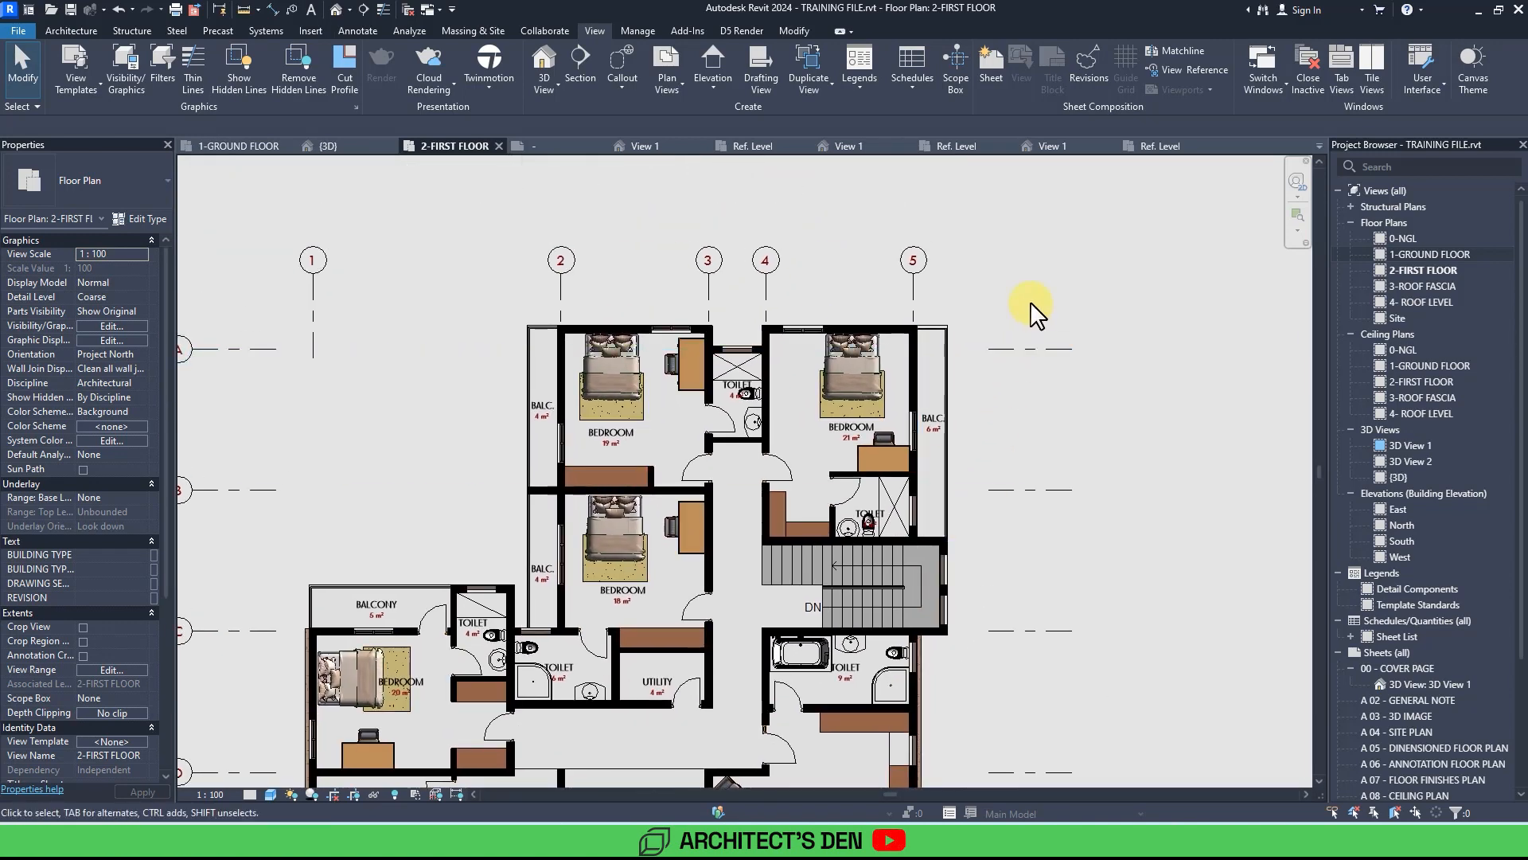
{"action": "middle_click_drag", "start_coordinate": [1036, 296], "coordinate": [1057, 304]}
{"action": "scroll", "coordinate": [1043, 320], "scroll_direction": "down", "scroll_amount": 3}
{"action": "middle_click_drag", "start_coordinate": [1094, 551], "coordinate": [1018, 504]}
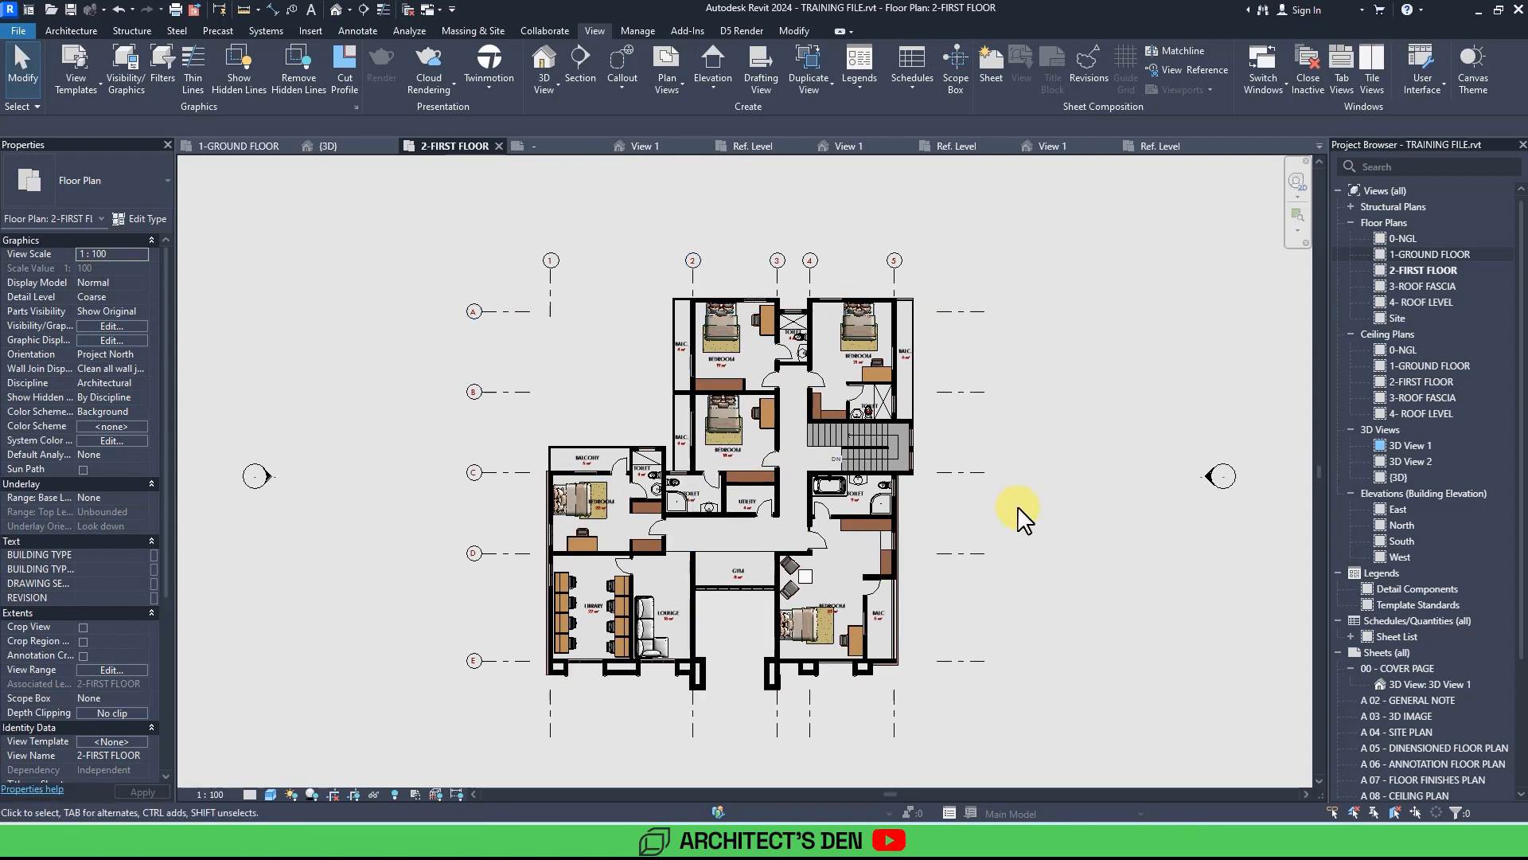
{"action": "scroll", "coordinate": [1015, 571], "scroll_direction": "up", "scroll_amount": 2}
{"action": "middle_click_drag", "start_coordinate": [995, 565], "coordinate": [1015, 599]}
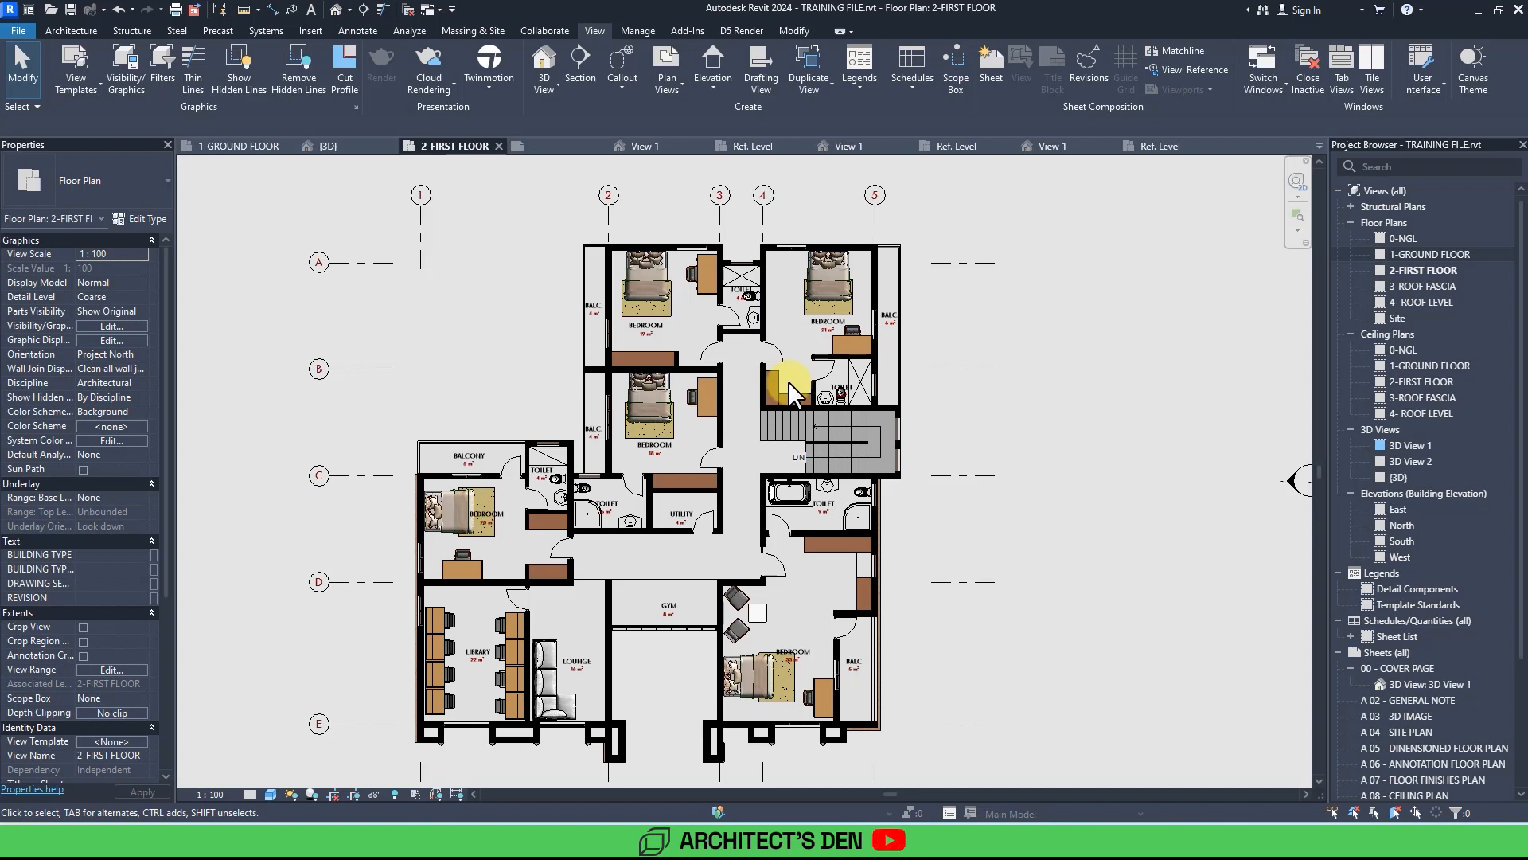
Switch the first floor plan's visual style to Hidden Line.
{"action": "left_click", "coordinate": [271, 794]}
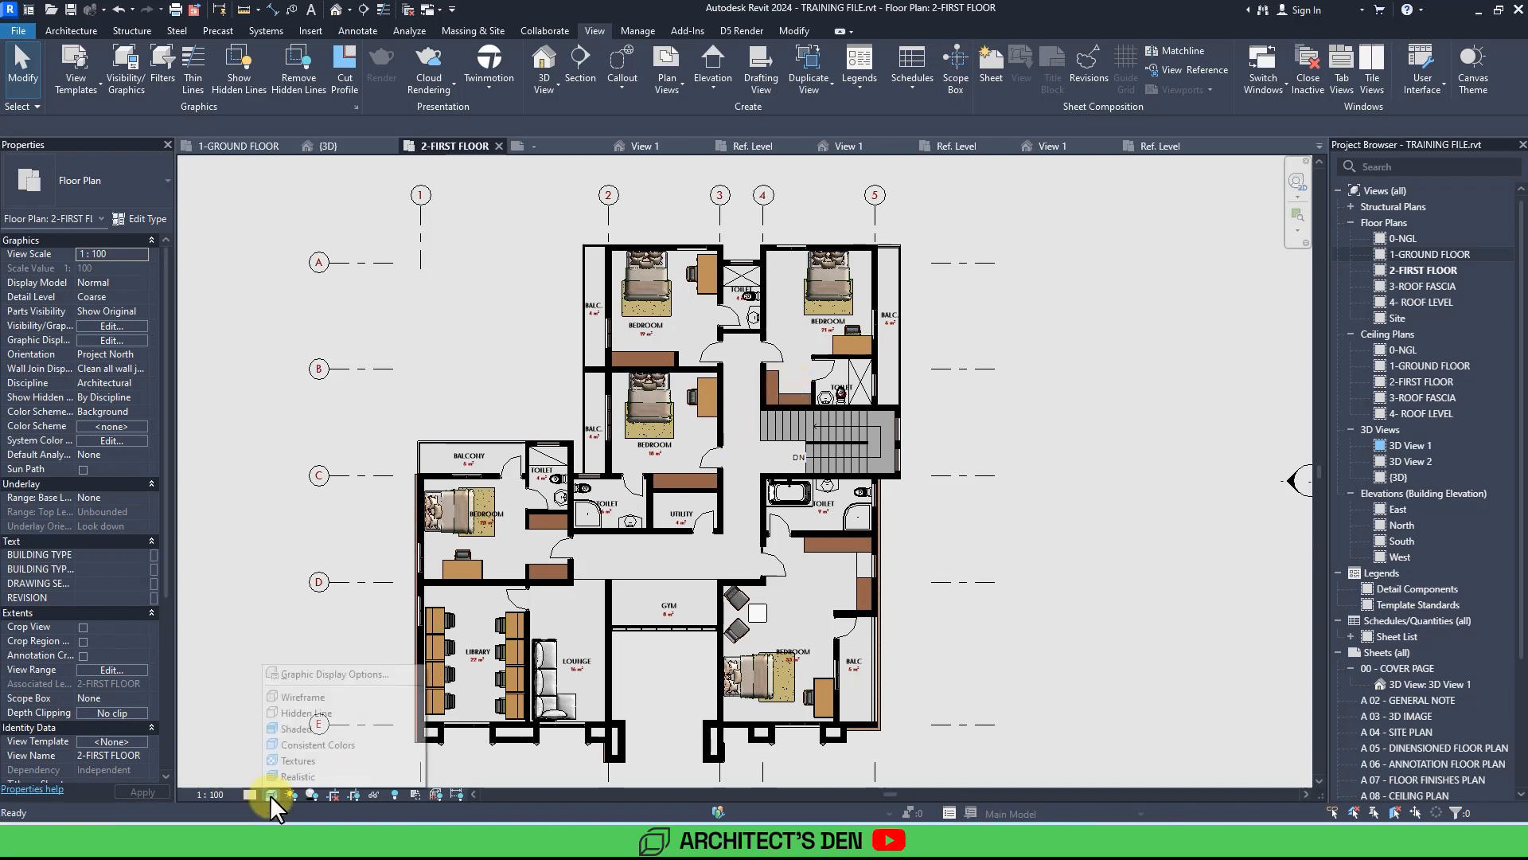
{"action": "left_click", "coordinate": [313, 714]}
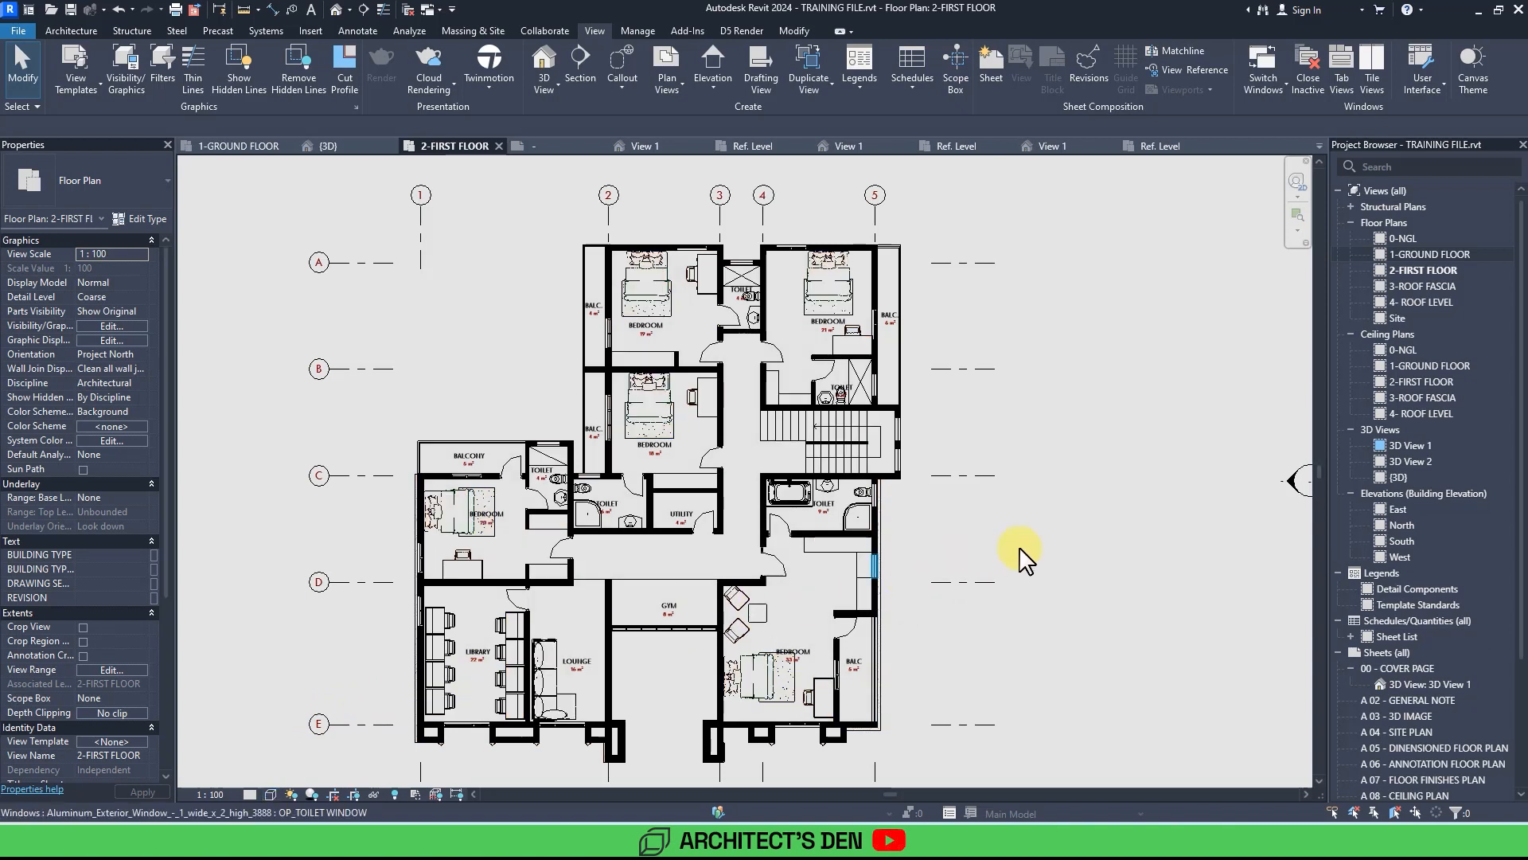
{"action": "middle_click_drag", "start_coordinate": [1026, 559], "coordinate": [1045, 572]}
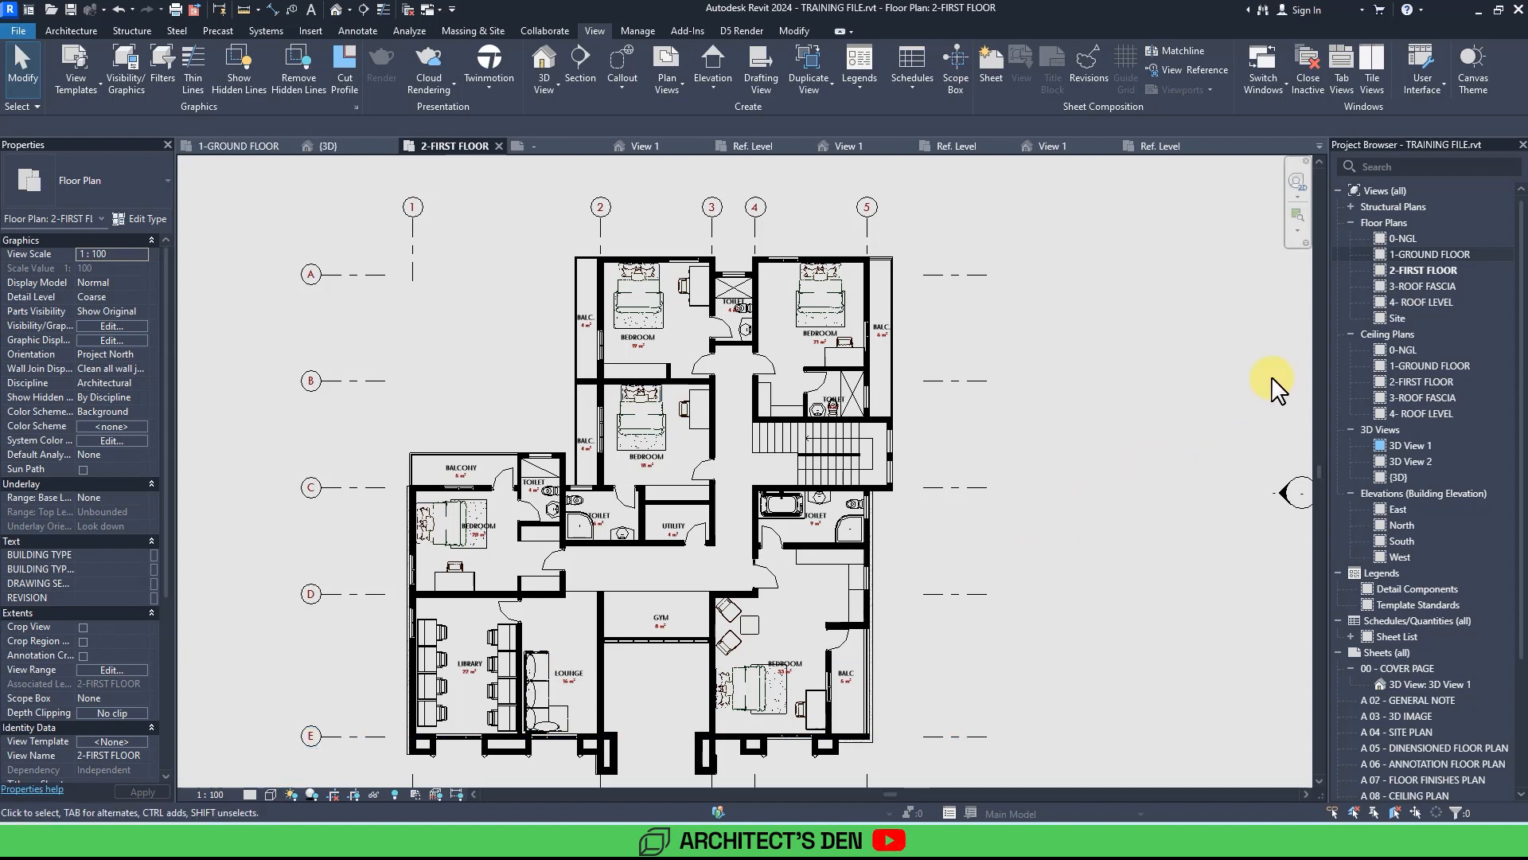
Switch between the ground floor and first floor plans to compare their graphics.
{"action": "double_click", "coordinate": [1419, 251]}
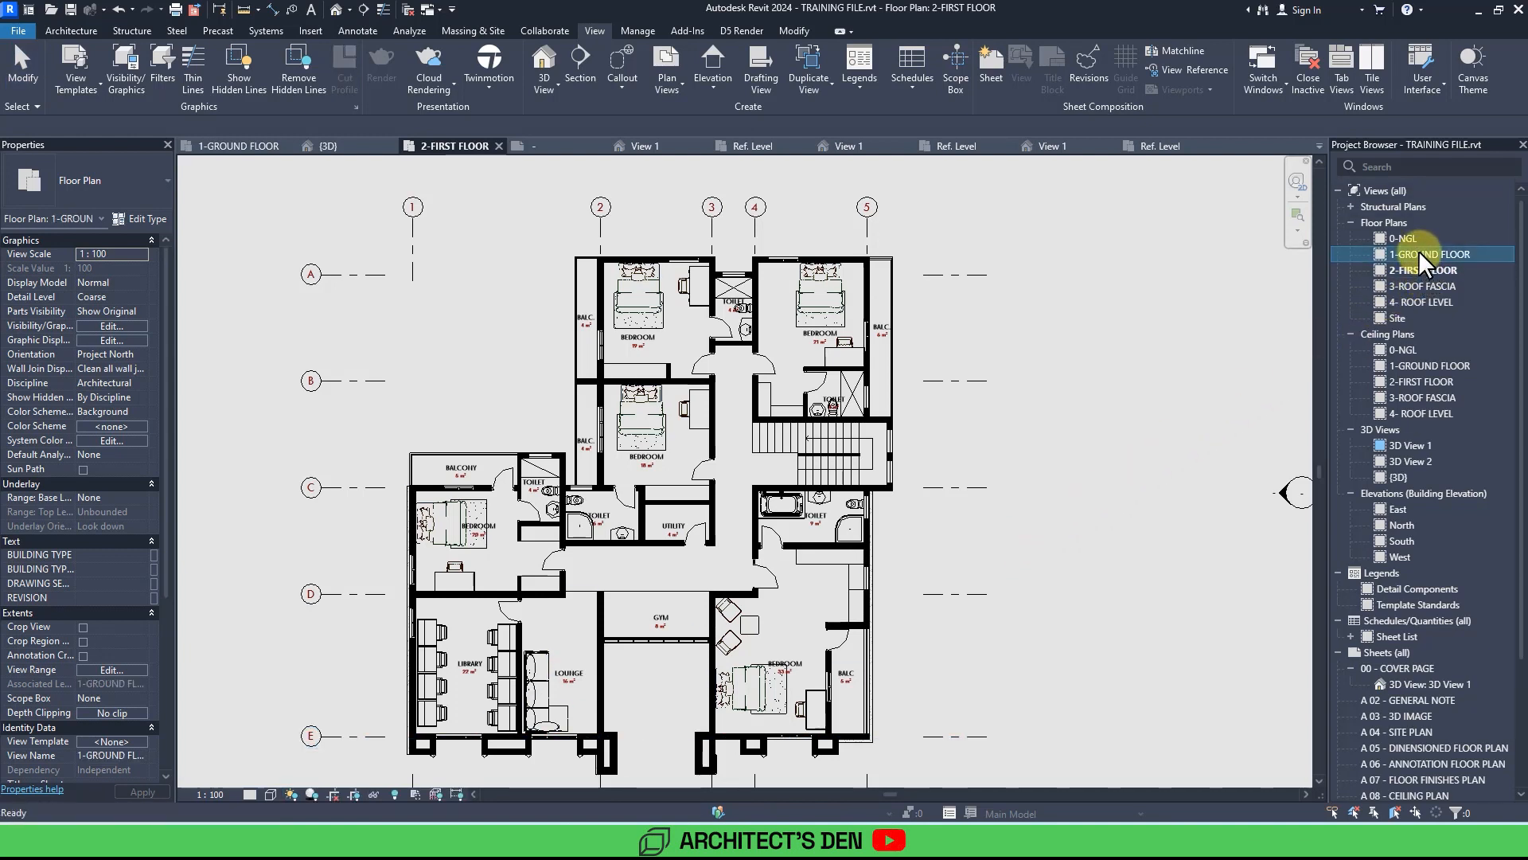
{"action": "scroll", "coordinate": [1176, 454], "scroll_direction": "up", "scroll_amount": 3}
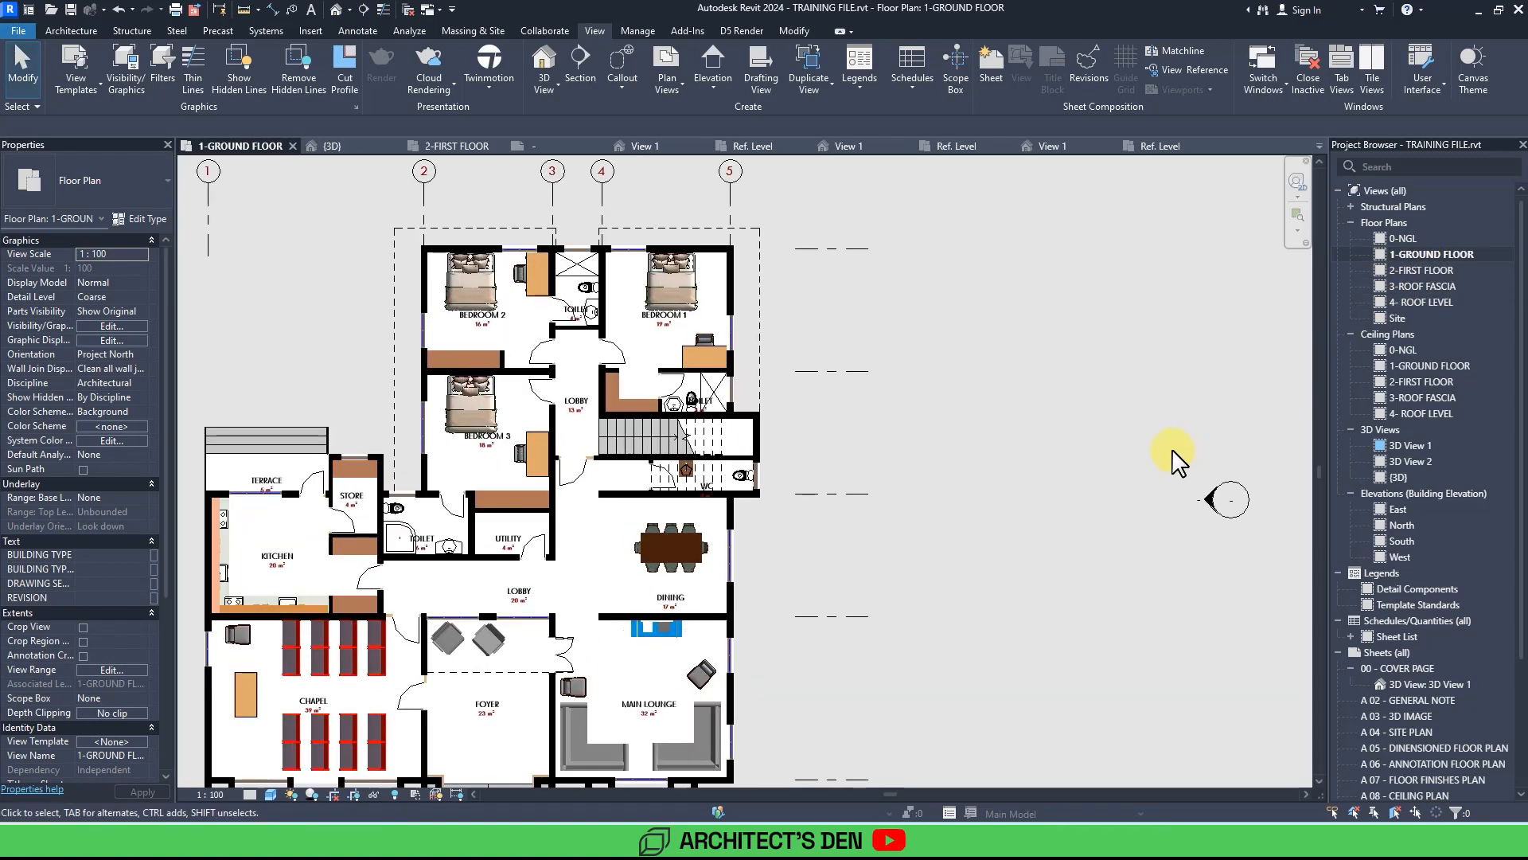
{"action": "scroll", "coordinate": [1164, 473], "scroll_direction": "down", "scroll_amount": 1}
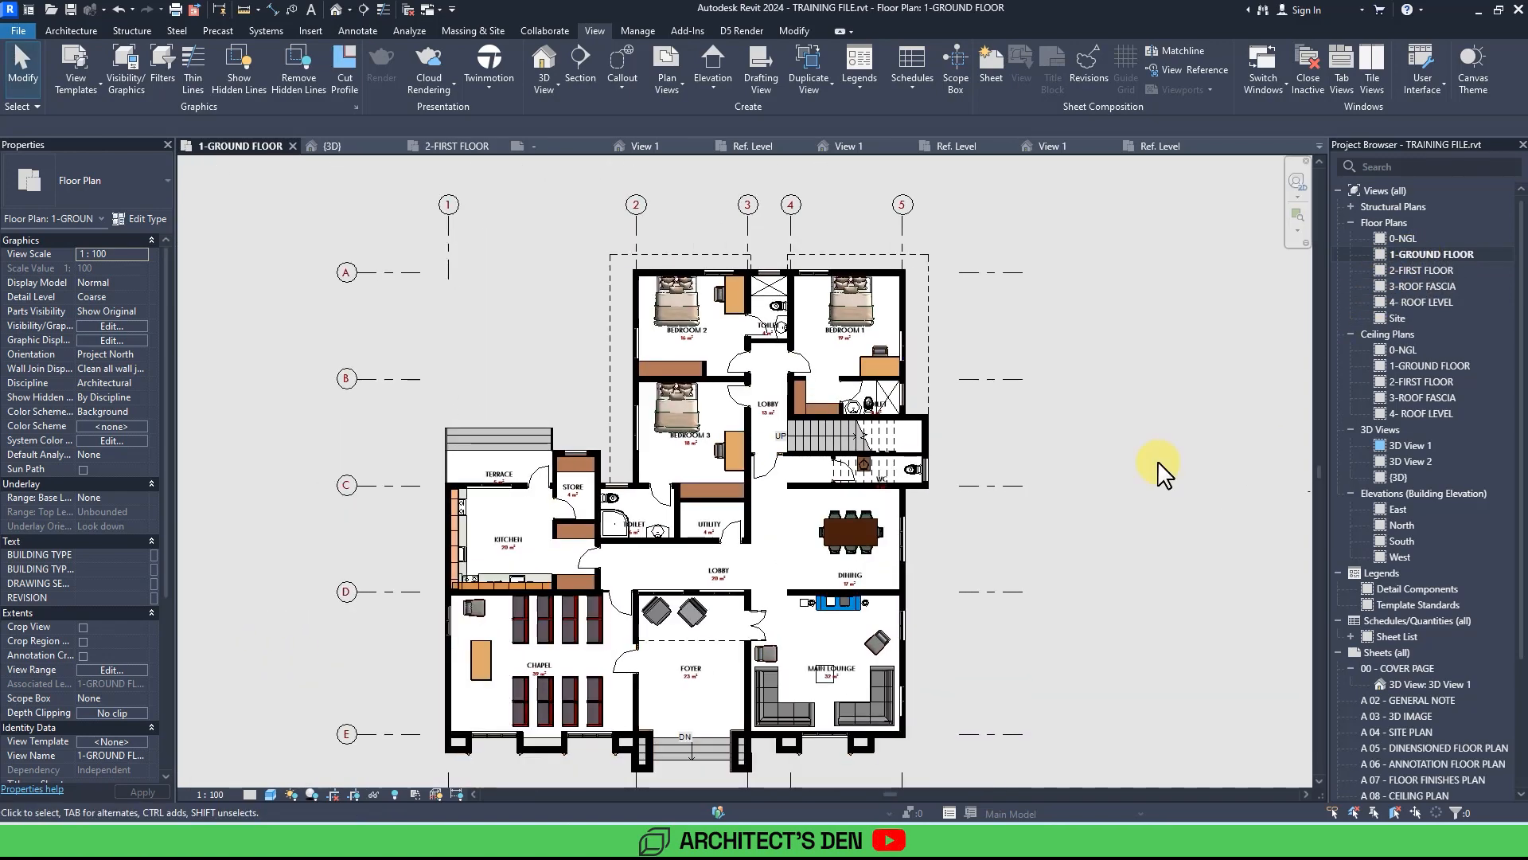
{"action": "double_click", "coordinate": [1425, 269]}
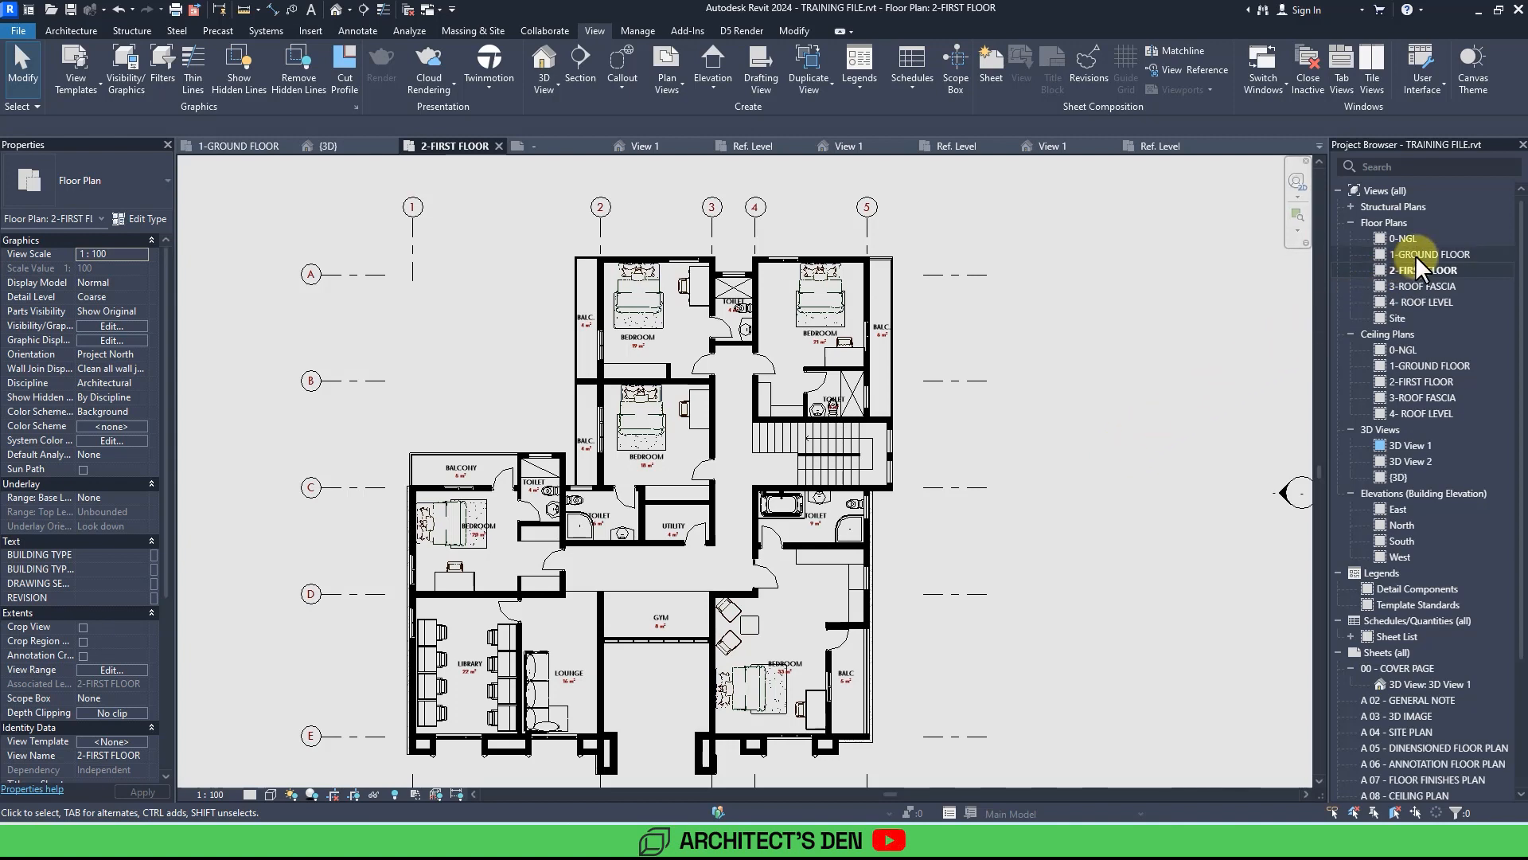
{"action": "double_click", "coordinate": [1384, 255]}
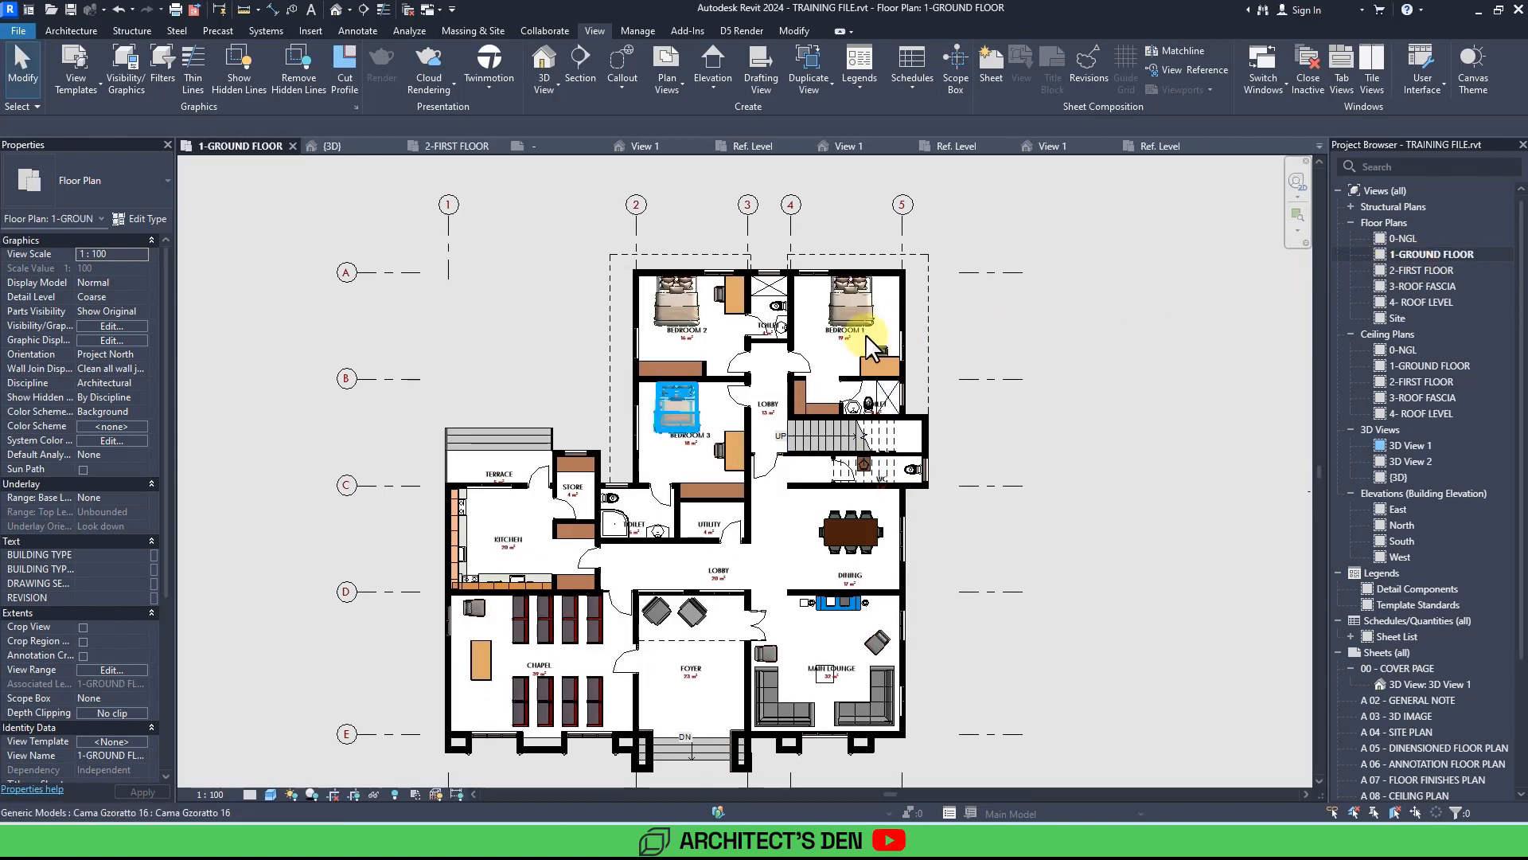
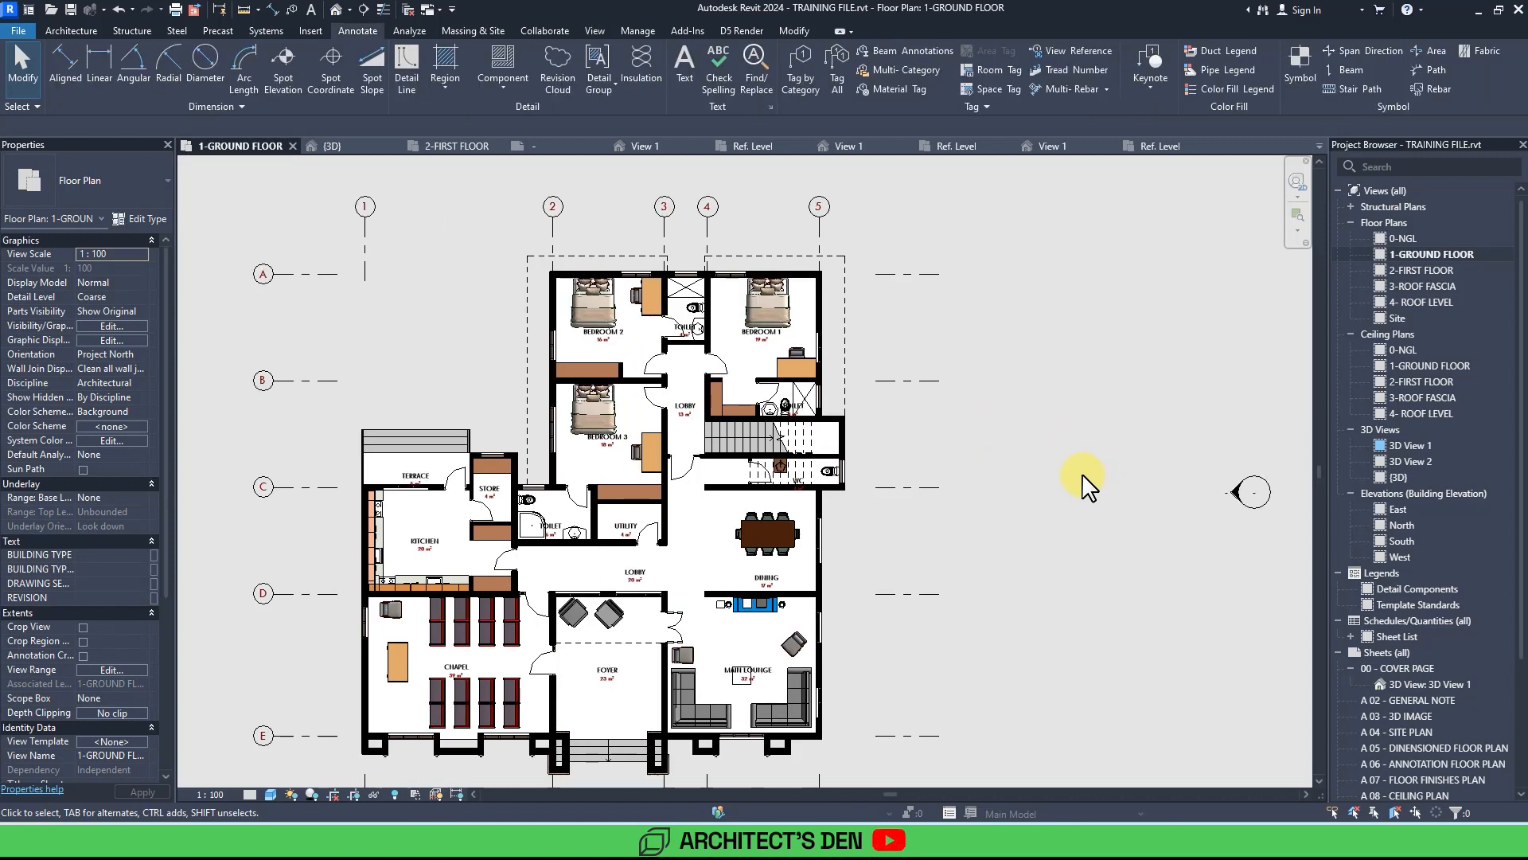
Place a color fill legend beside the ground floor plan, choosing the Rooms space type and the By Room Name color scheme.
{"action": "left_click", "coordinate": [1197, 93]}
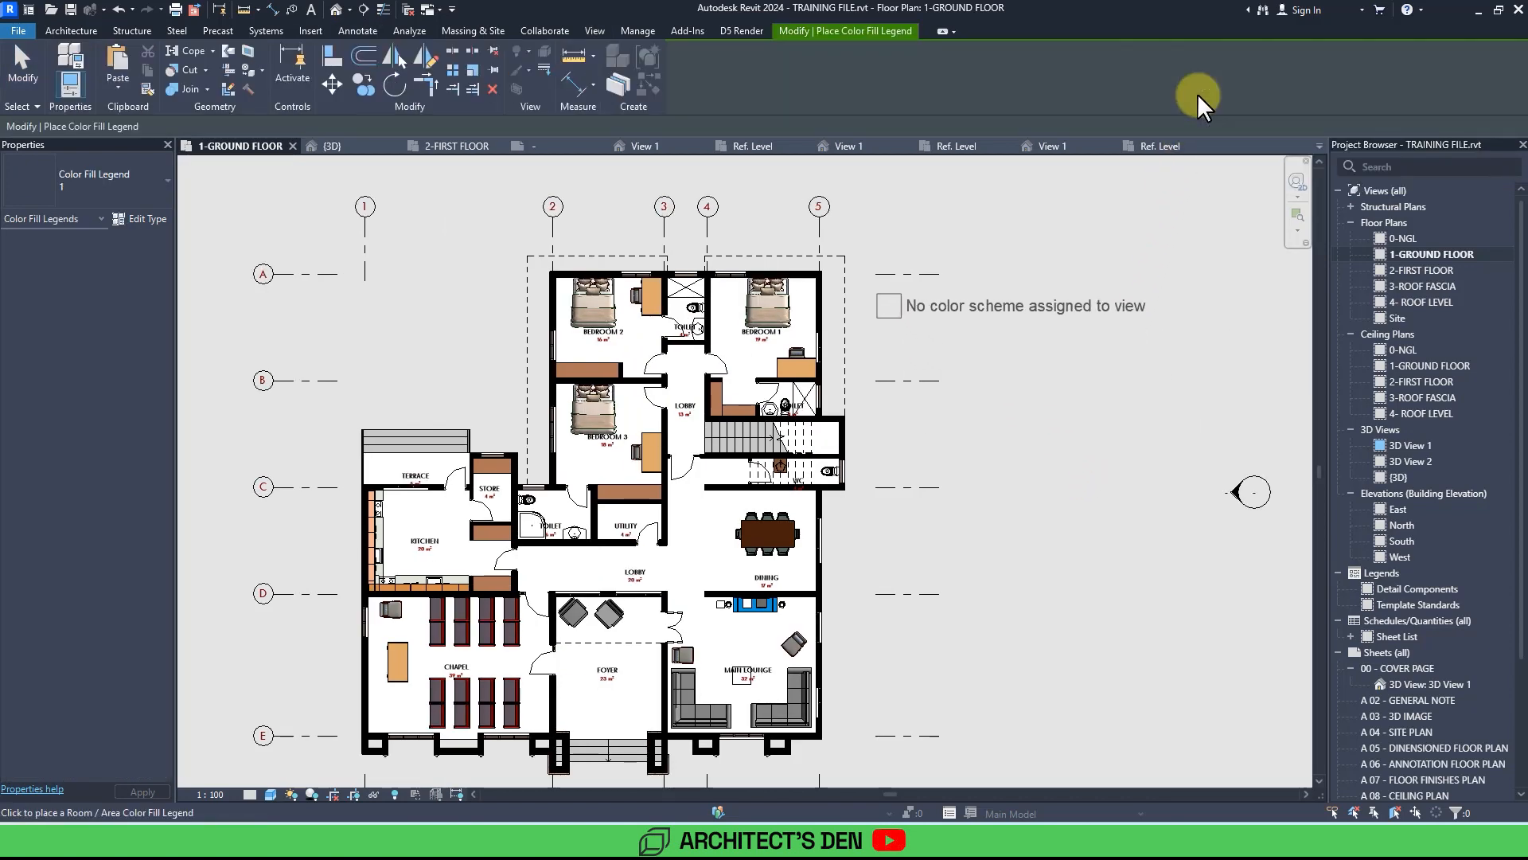
{"action": "key", "text": "Escape"}
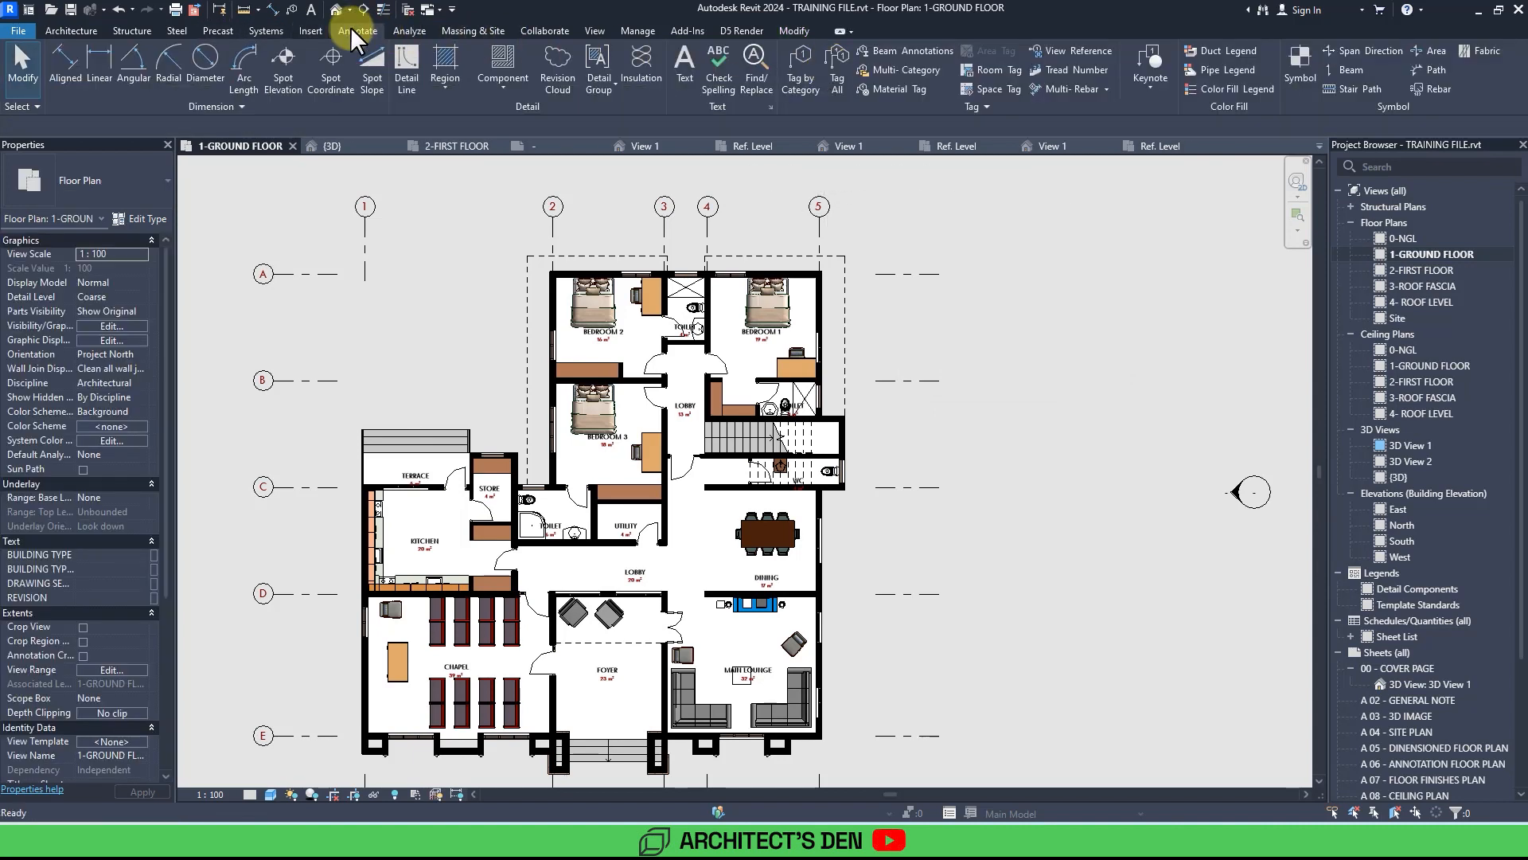
{"action": "left_click", "coordinate": [1208, 87]}
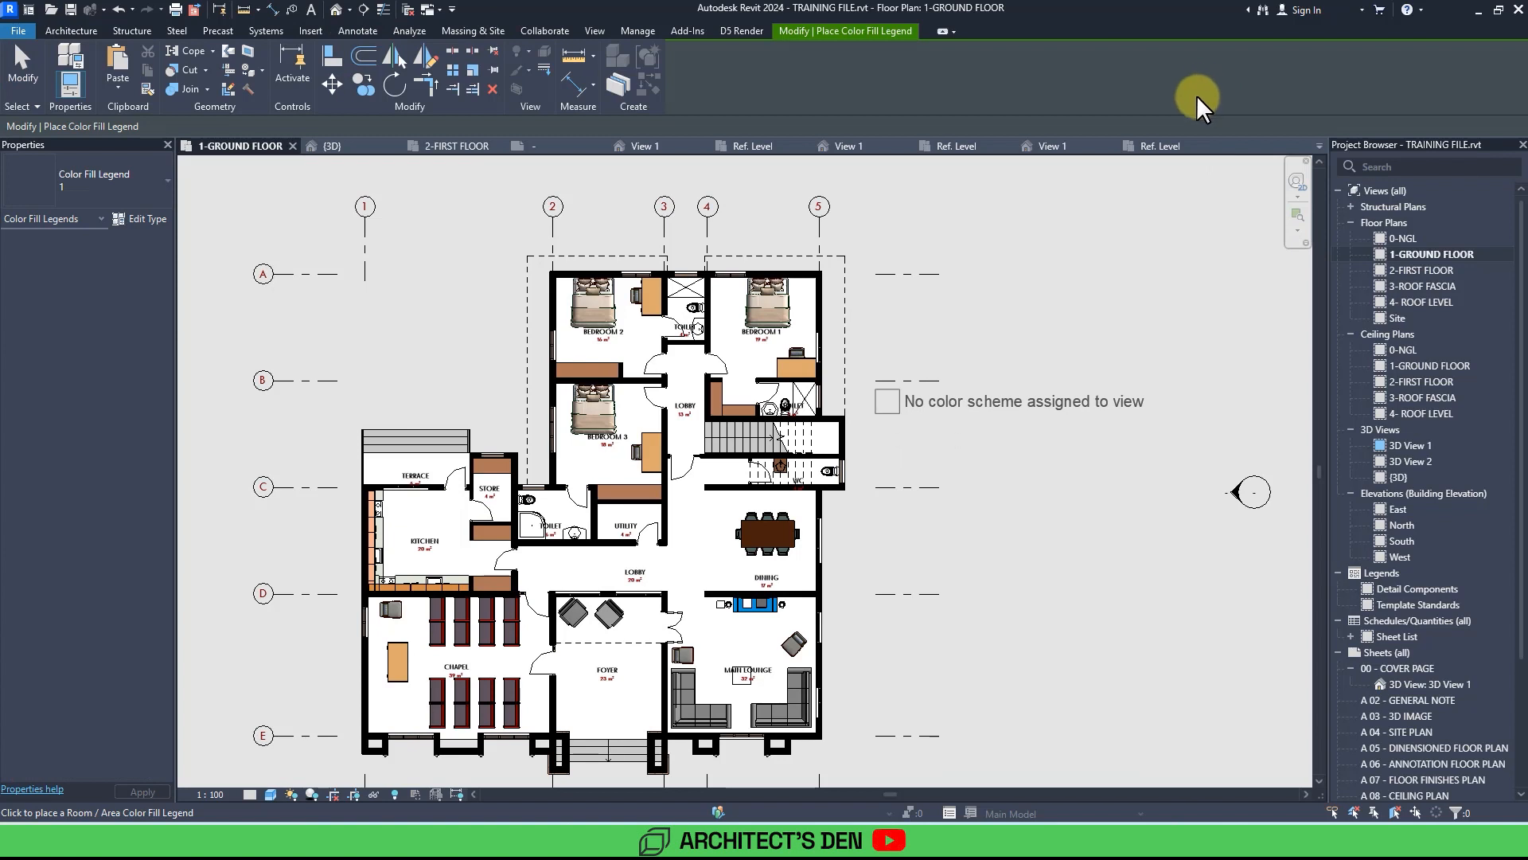
{"action": "left_click", "coordinate": [876, 328]}
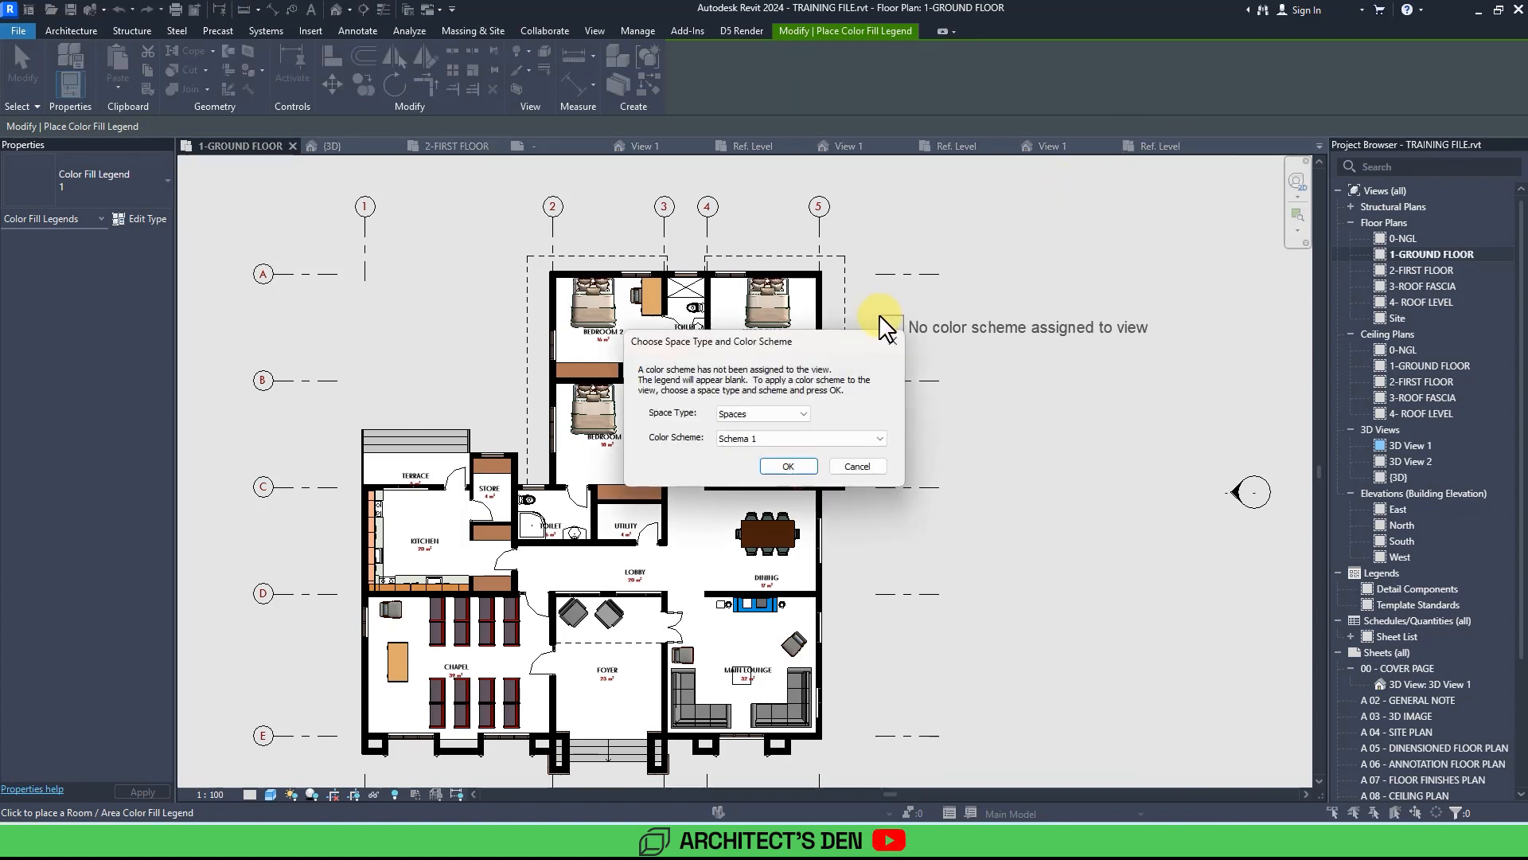
{"action": "left_click", "coordinate": [746, 415]}
{"action": "left_click", "coordinate": [736, 438]}
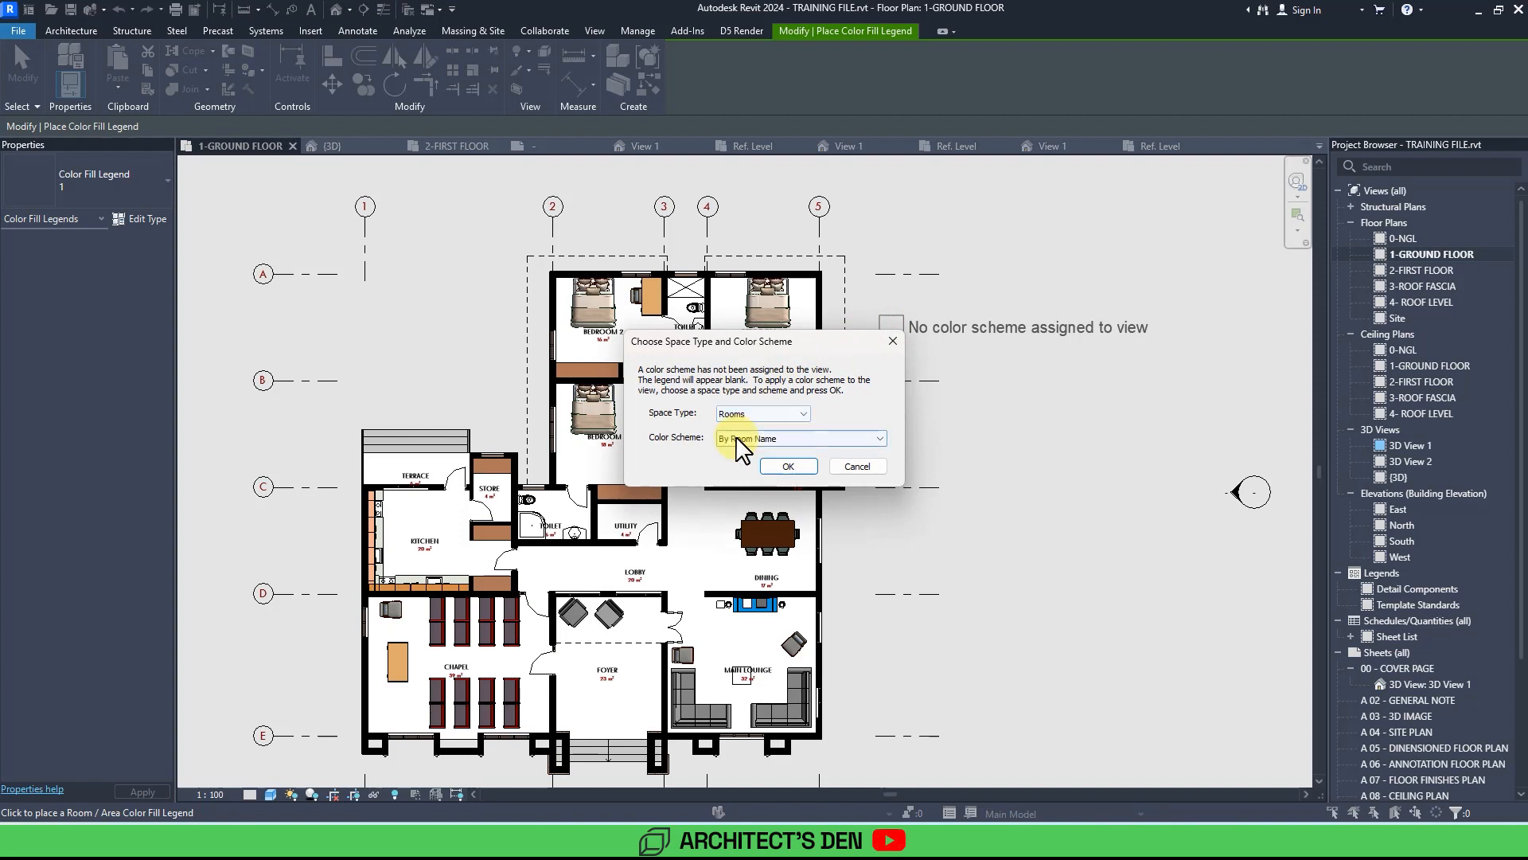
{"action": "left_click", "coordinate": [736, 439]}
{"action": "left_click", "coordinate": [738, 449]}
{"action": "left_click", "coordinate": [735, 440]}
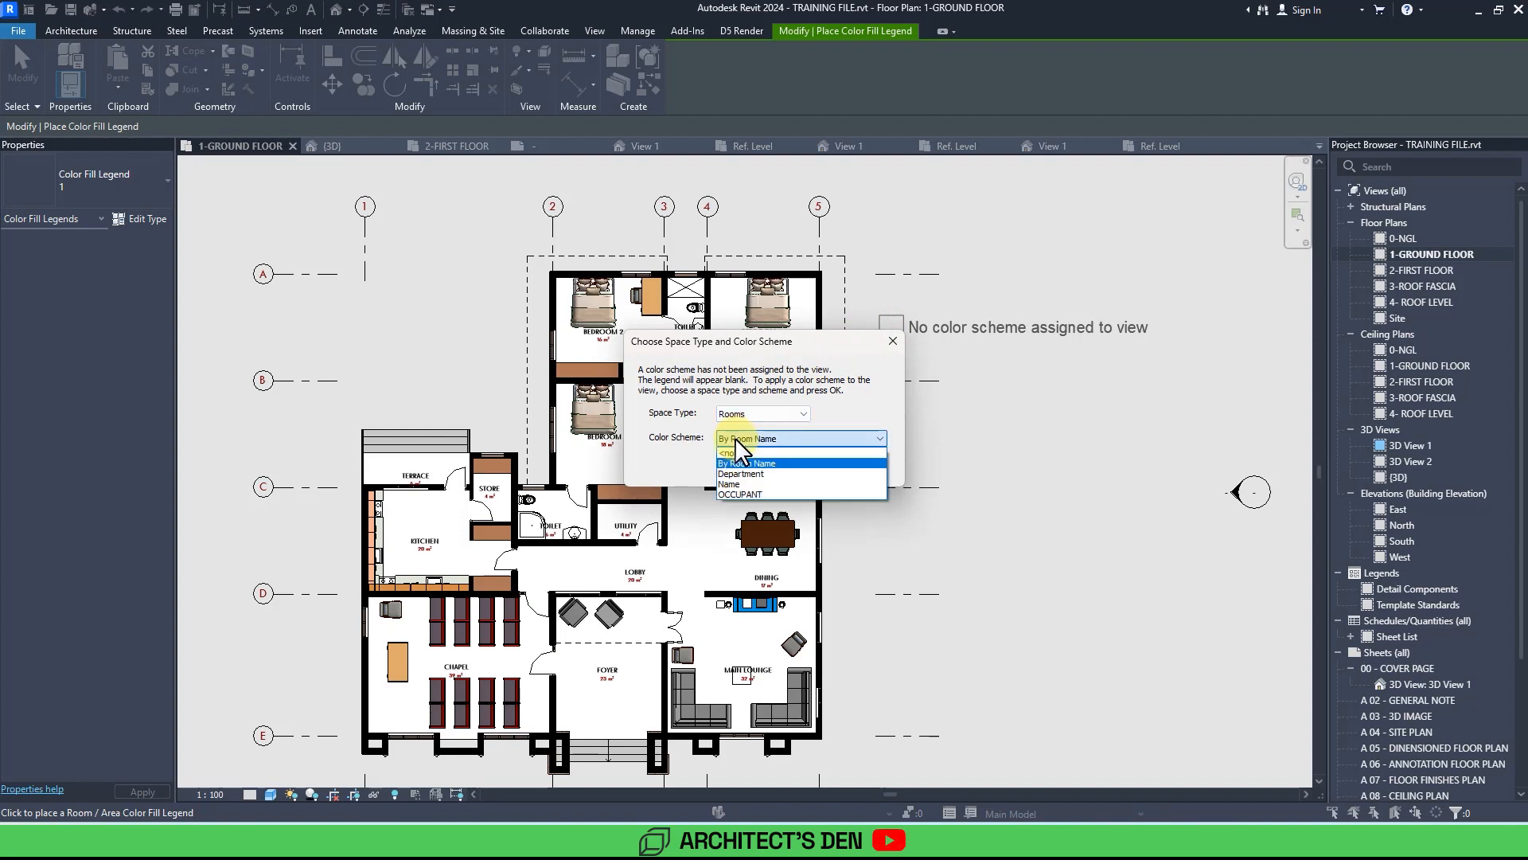
{"action": "left_click", "coordinate": [744, 494]}
{"action": "left_click", "coordinate": [778, 475]}
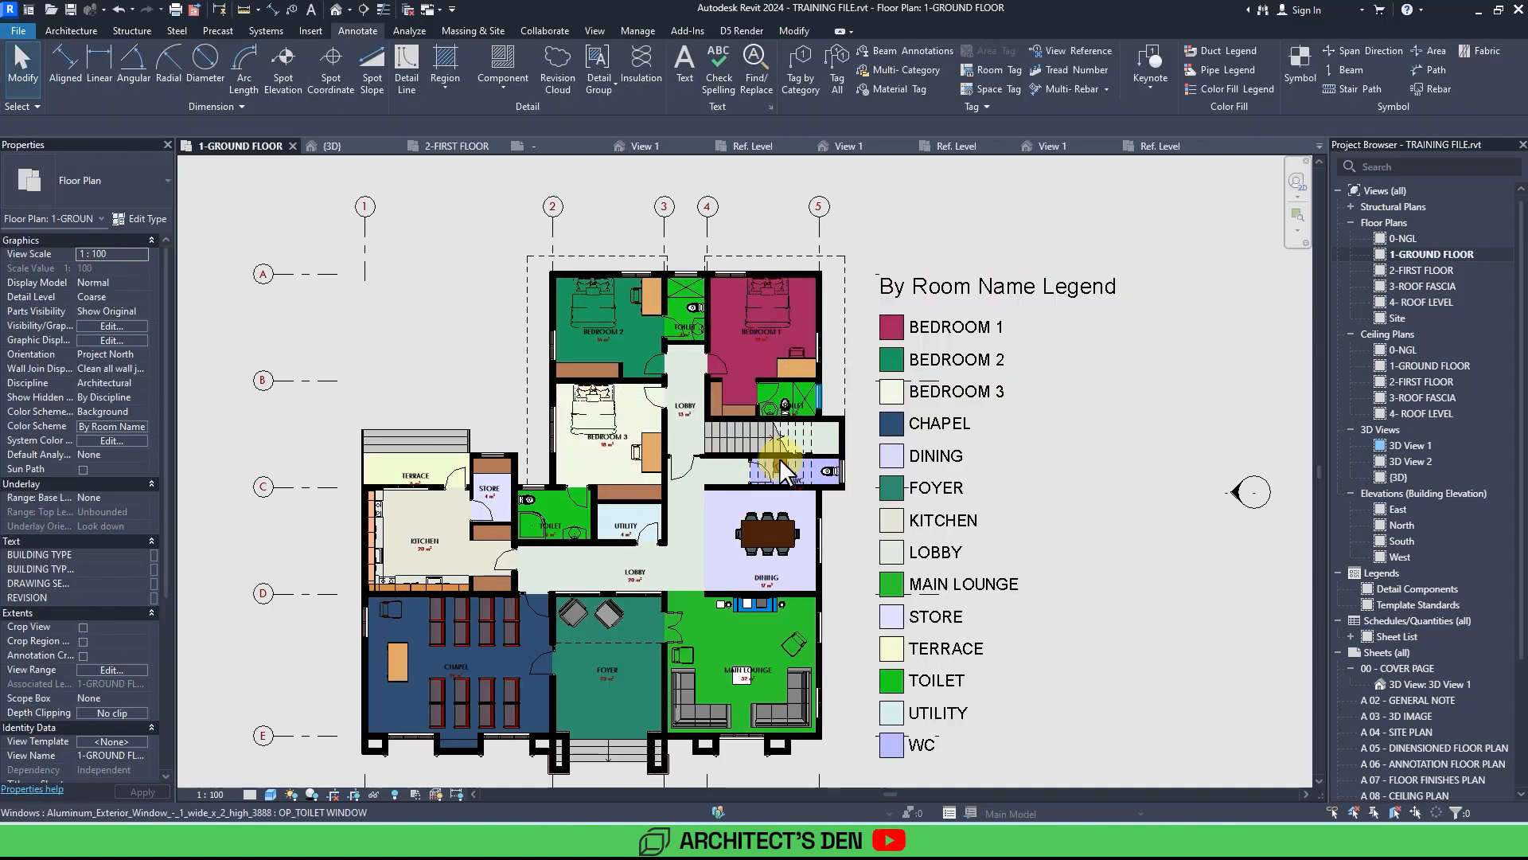
Open the legend's color scheme for editing, switch the By Room Name scheme to color by value, and apply it.
{"action": "scroll", "coordinate": [895, 317], "scroll_direction": "down", "scroll_amount": 1}
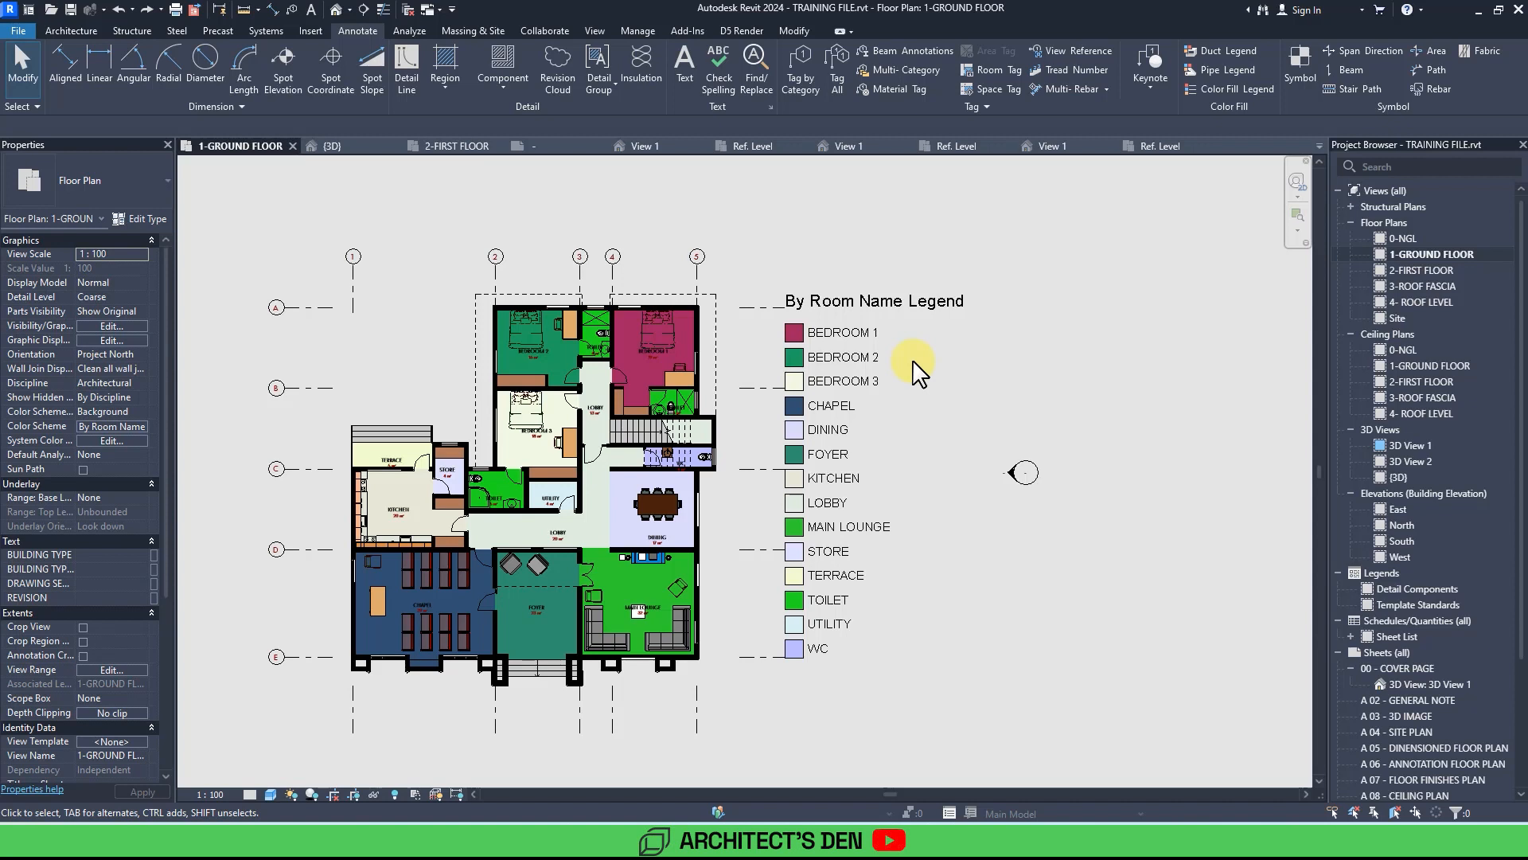
{"action": "left_click", "coordinate": [828, 312]}
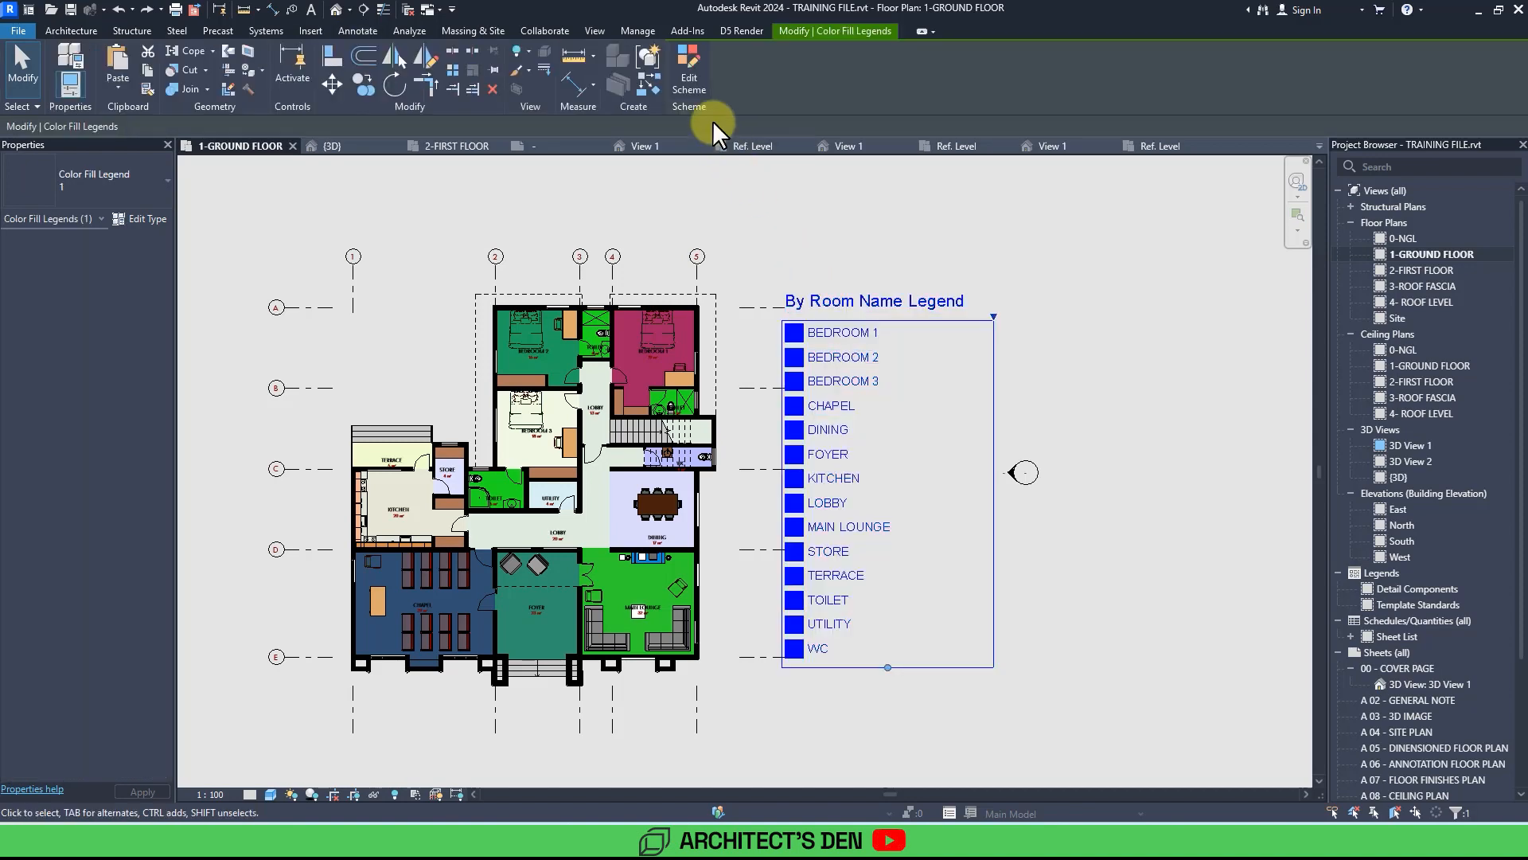
{"action": "left_click", "coordinate": [688, 79]}
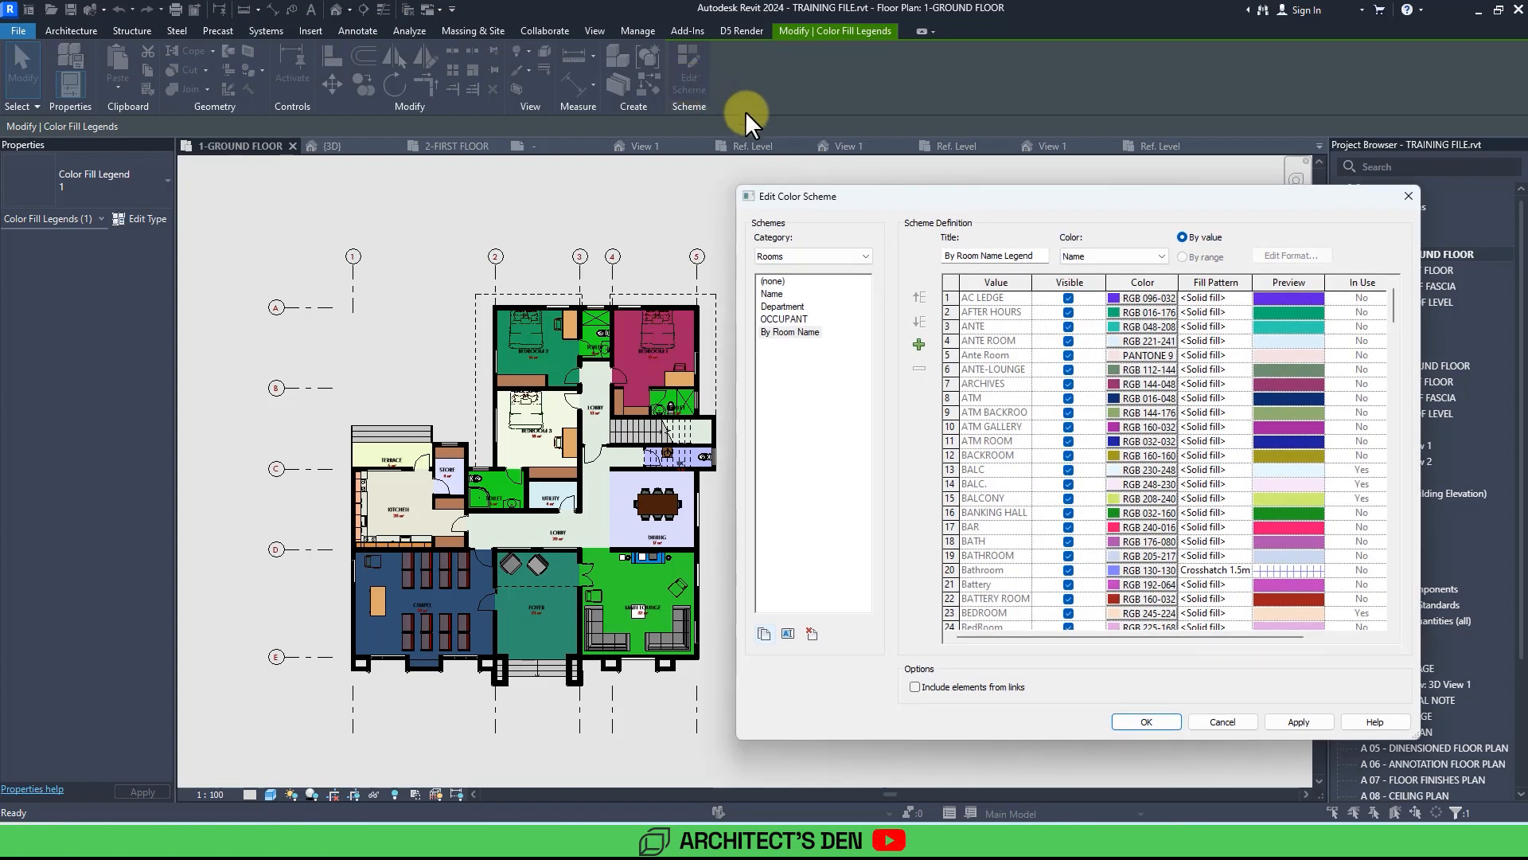
{"action": "left_click_drag", "start_coordinate": [851, 205], "coordinate": [776, 170]}
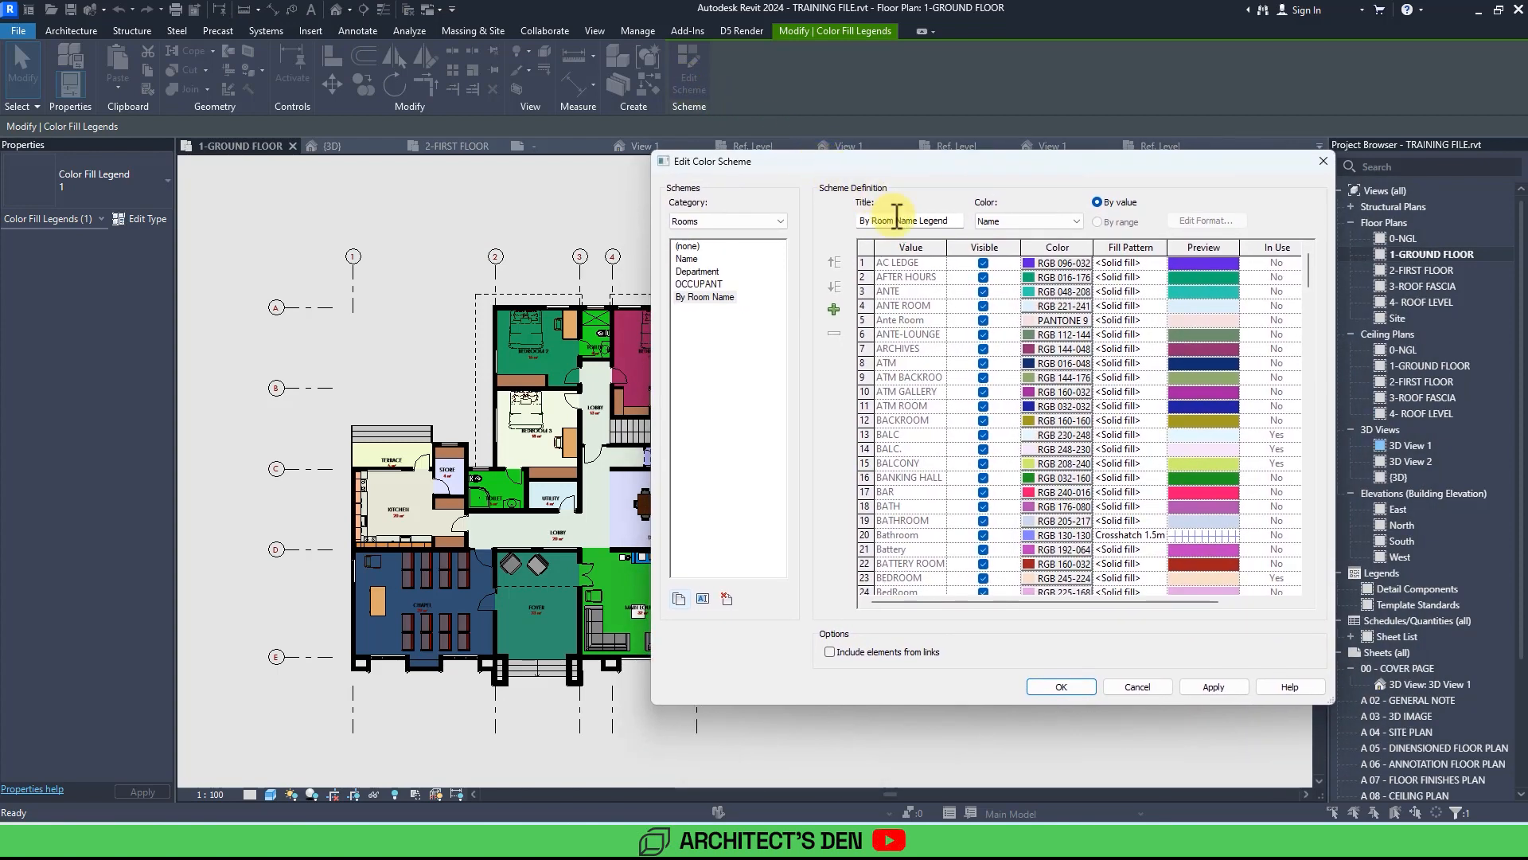
{"action": "left_click", "coordinate": [1274, 251]}
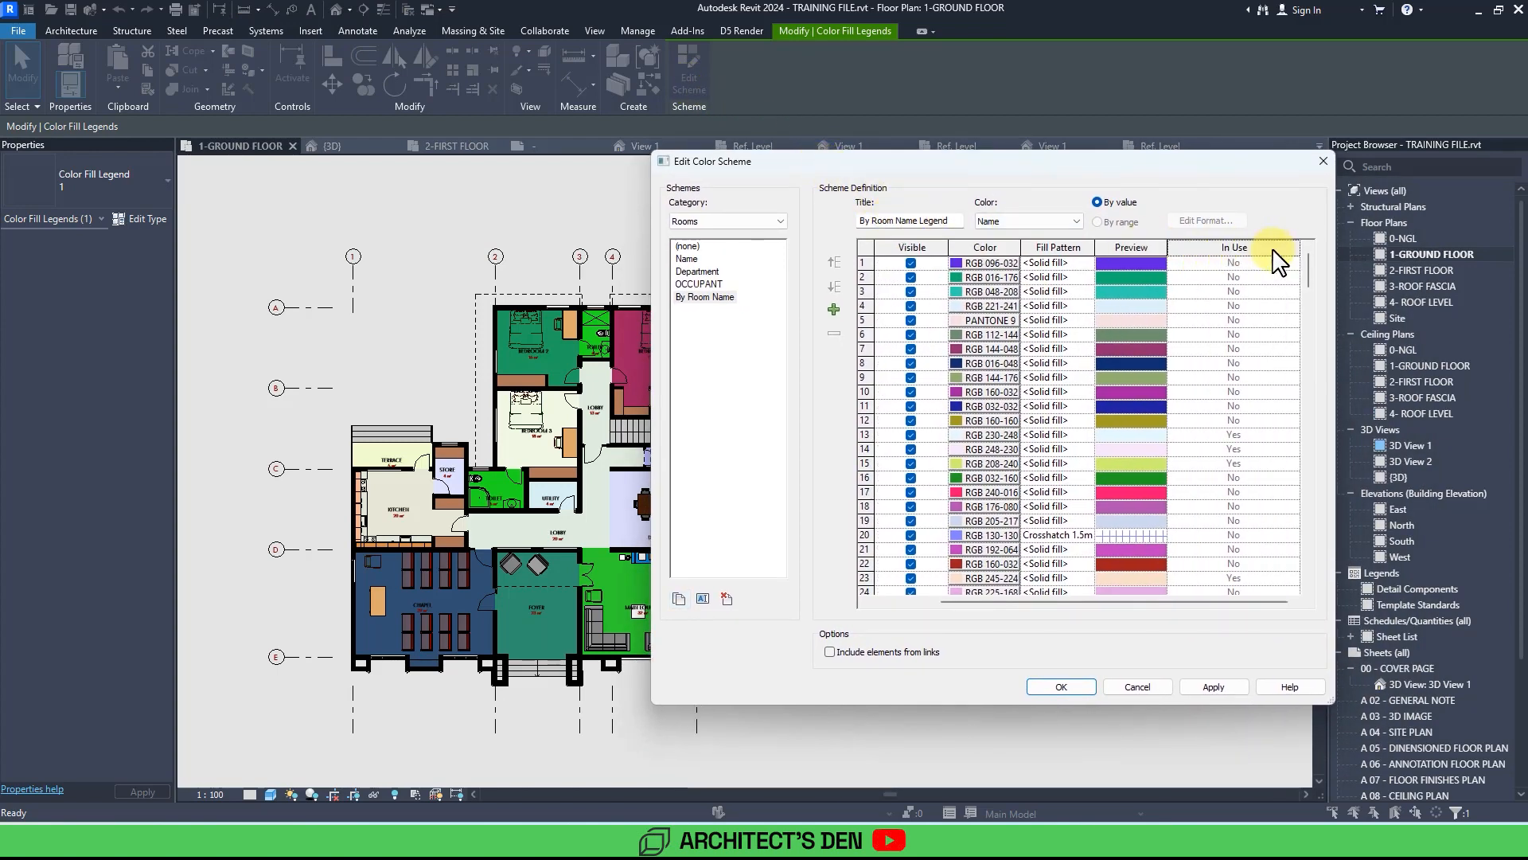
{"action": "left_click", "coordinate": [707, 297]}
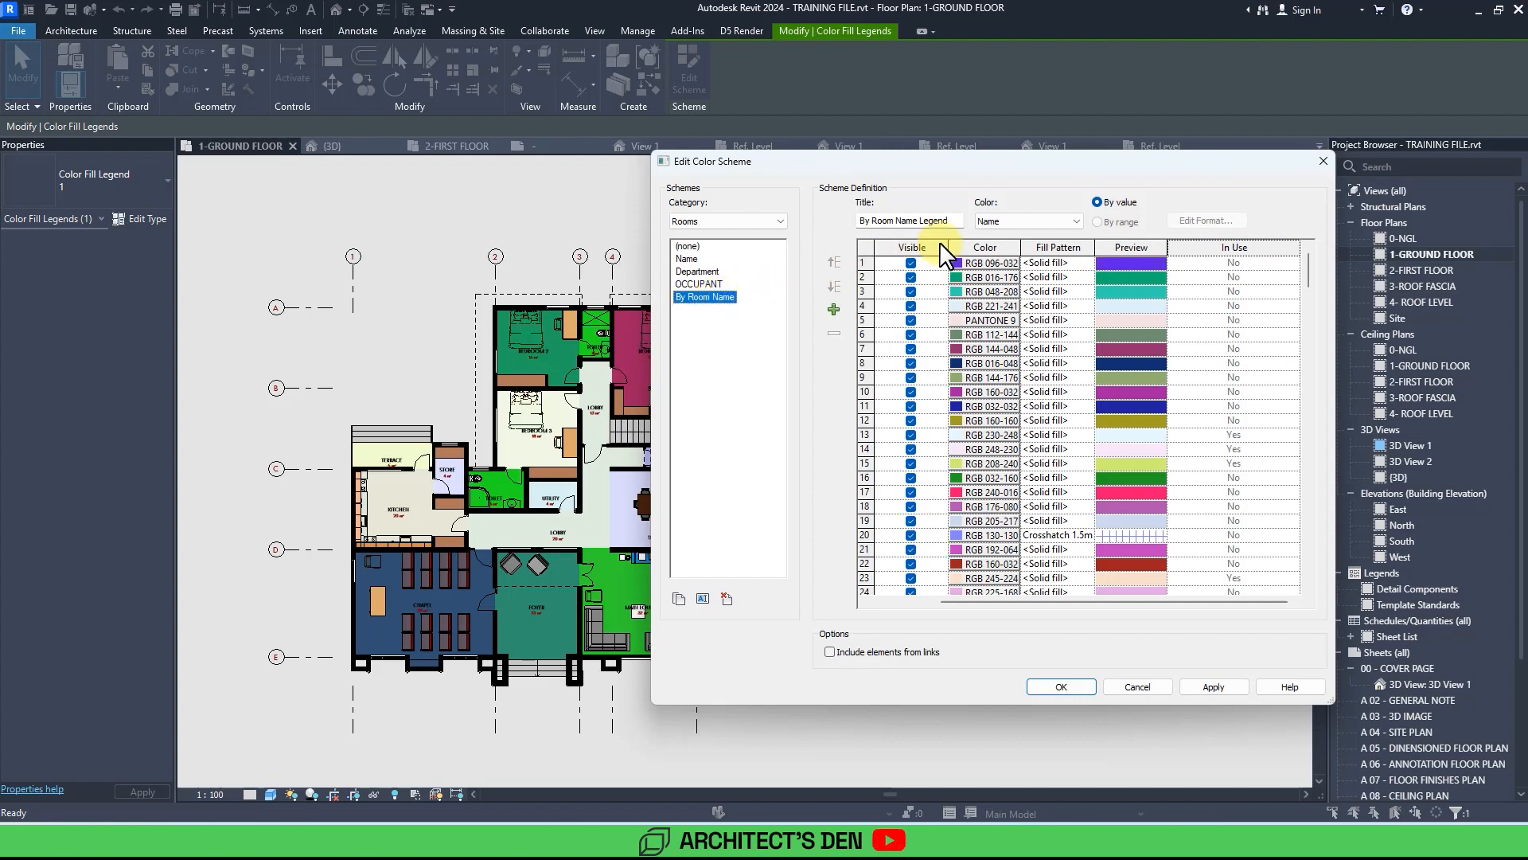
{"action": "left_click", "coordinate": [1100, 202]}
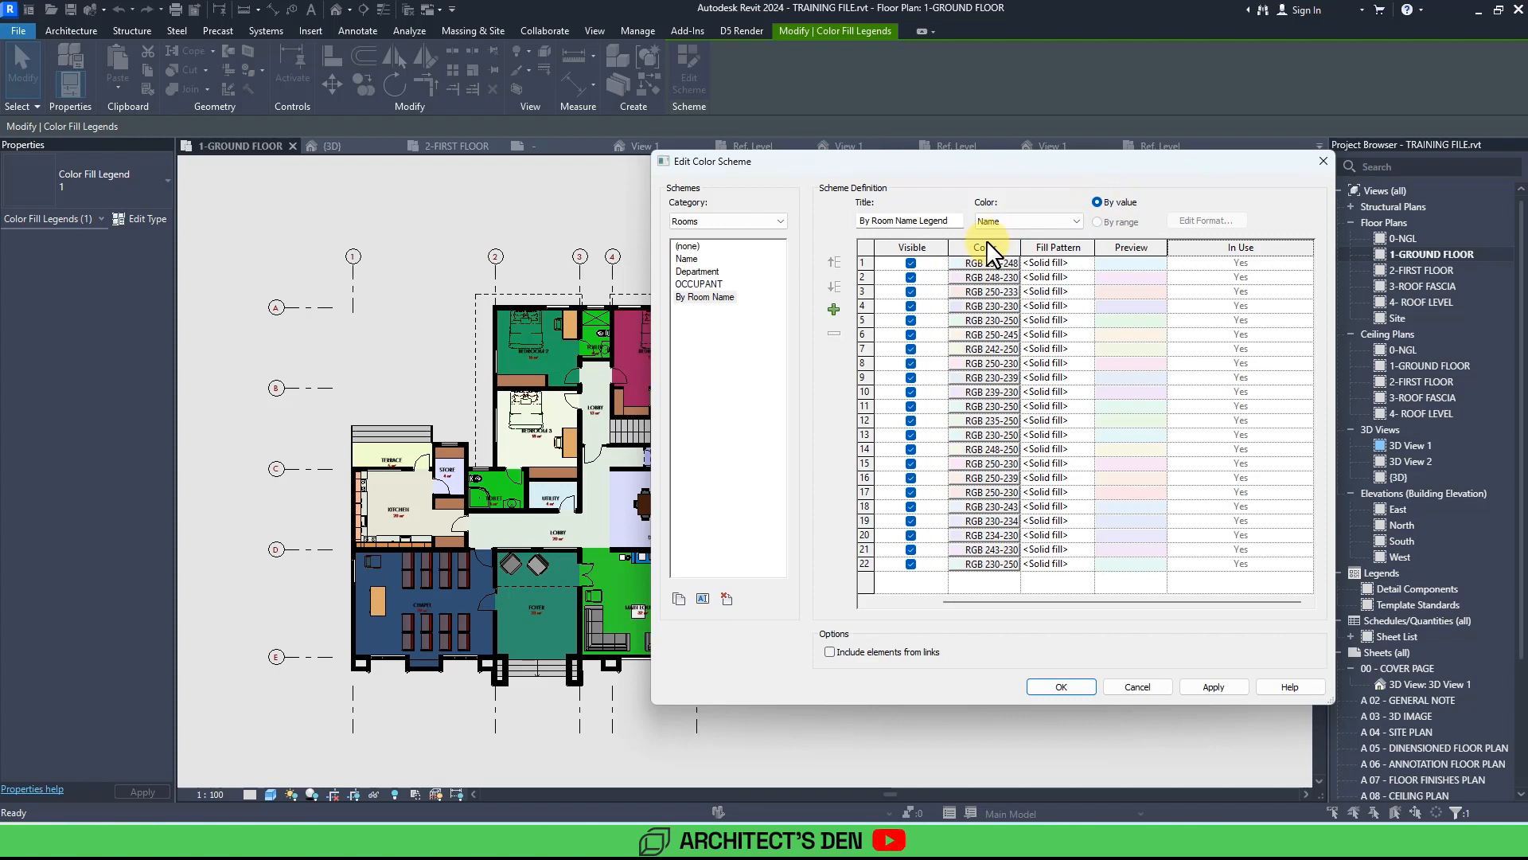
{"action": "left_click", "coordinate": [1215, 686]}
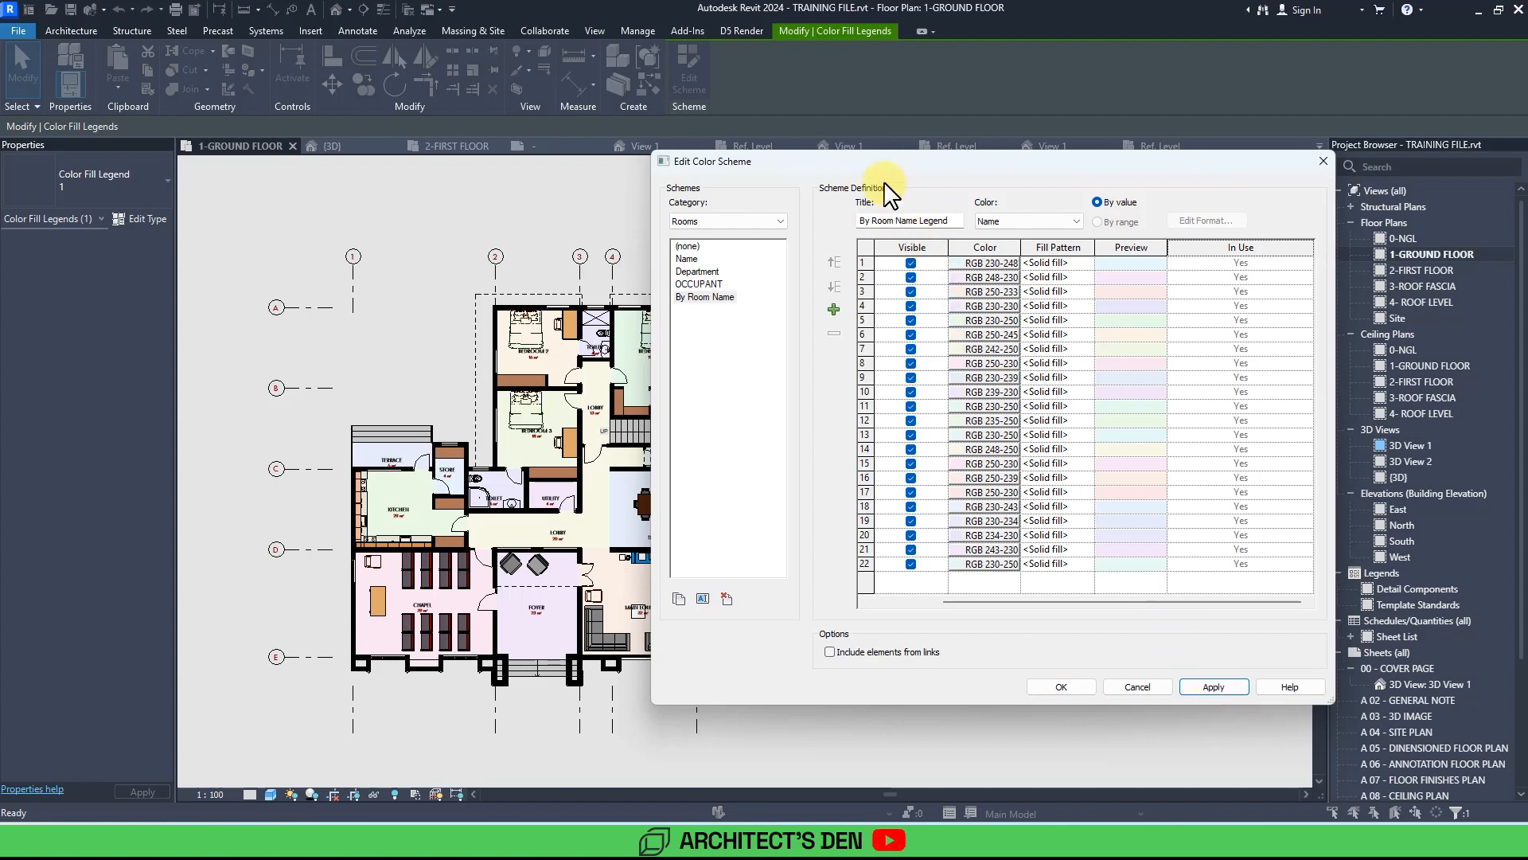
Change the TOILET fill colour to a light blue, RGB 175-230-250, and apply it.
{"action": "left_click_drag", "start_coordinate": [948, 159], "coordinate": [972, 135]}
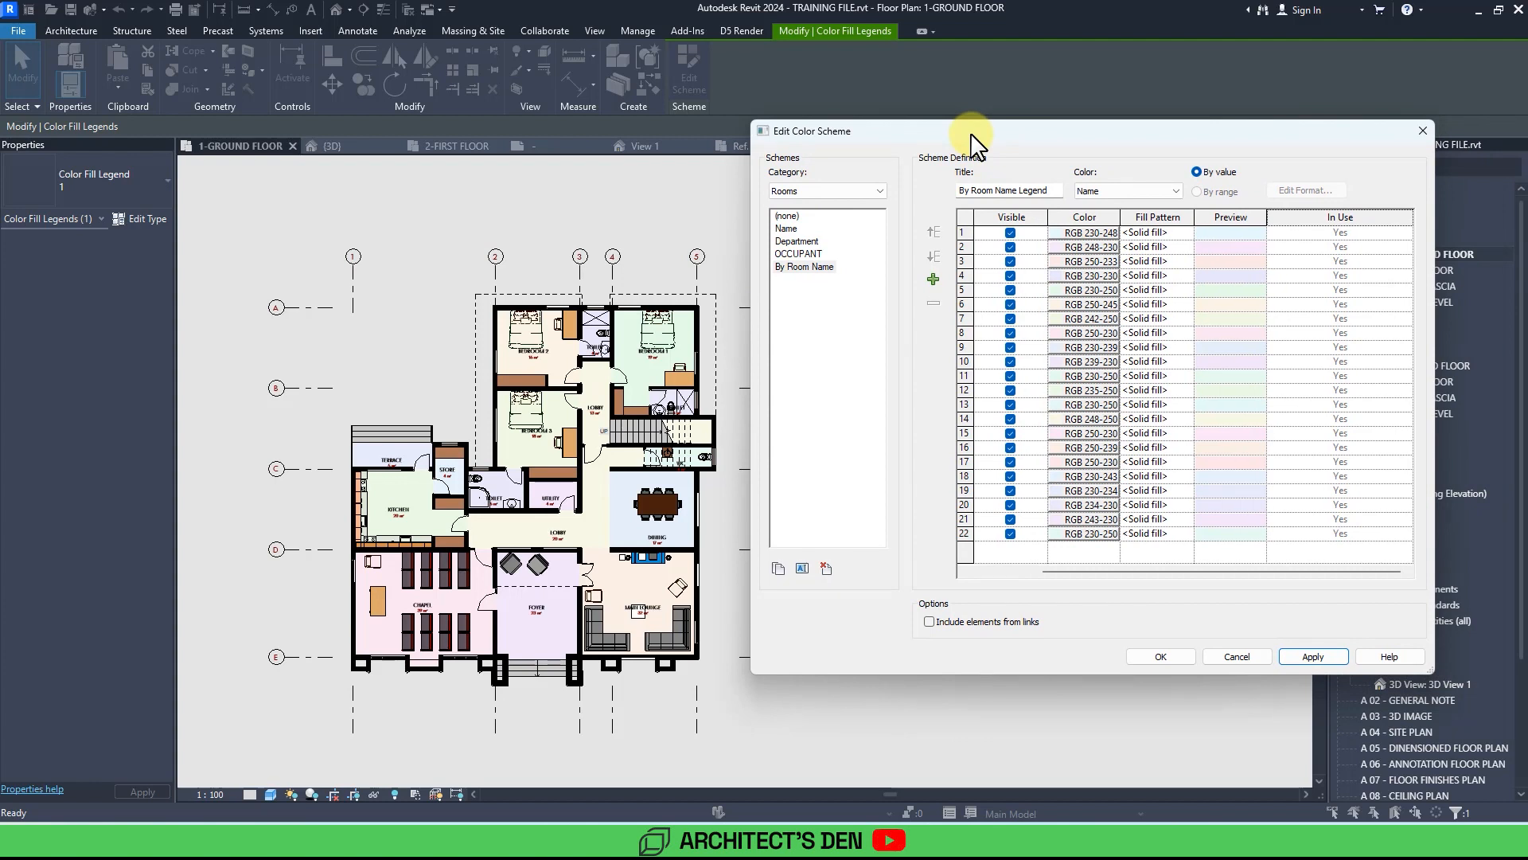
{"action": "left_click_drag", "start_coordinate": [1052, 571], "coordinate": [981, 572]}
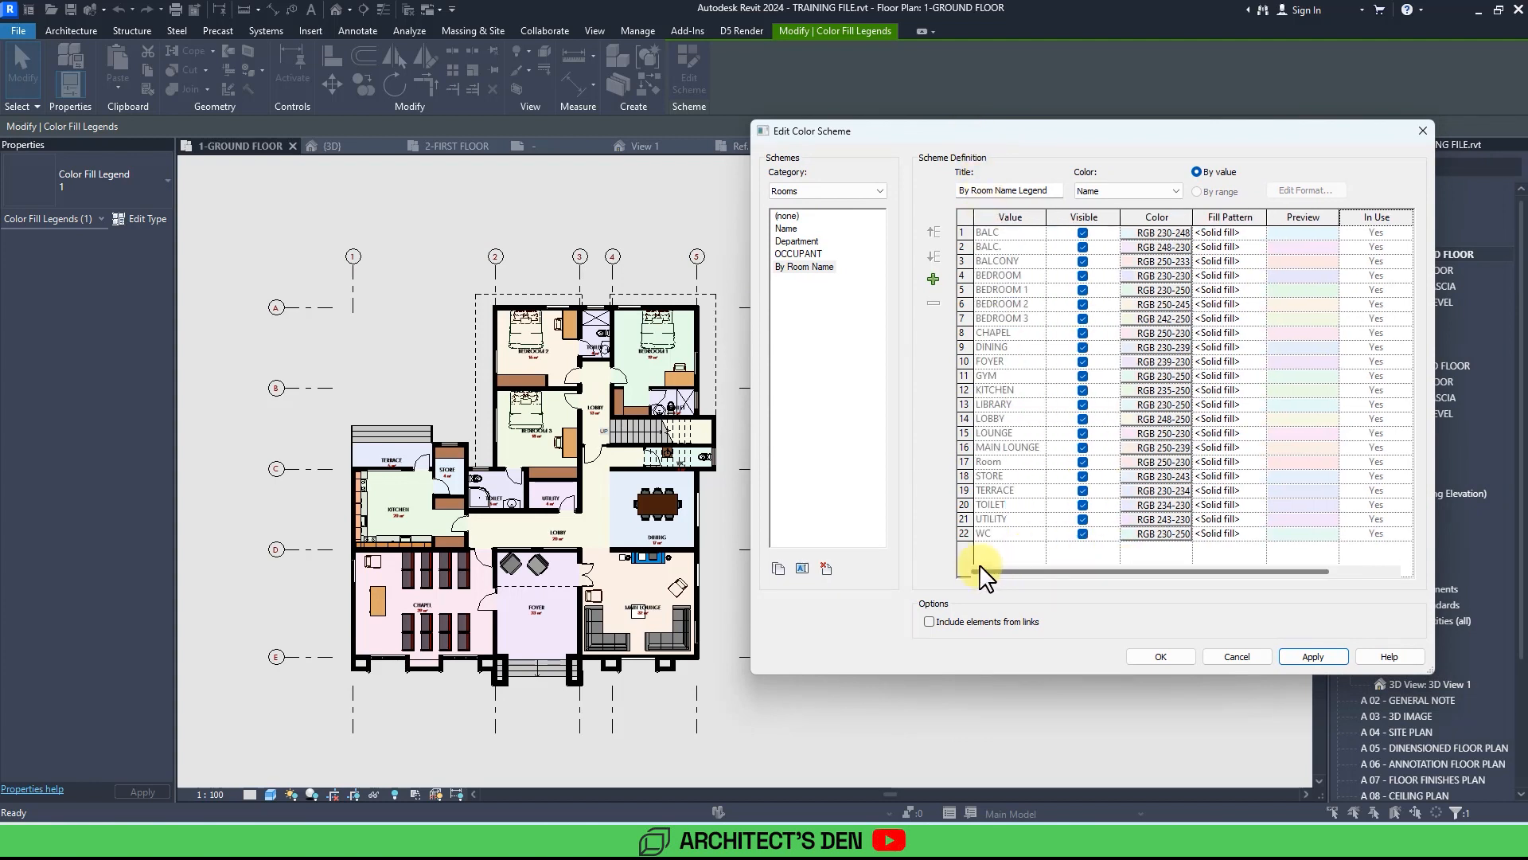
{"action": "left_click", "coordinate": [1002, 507]}
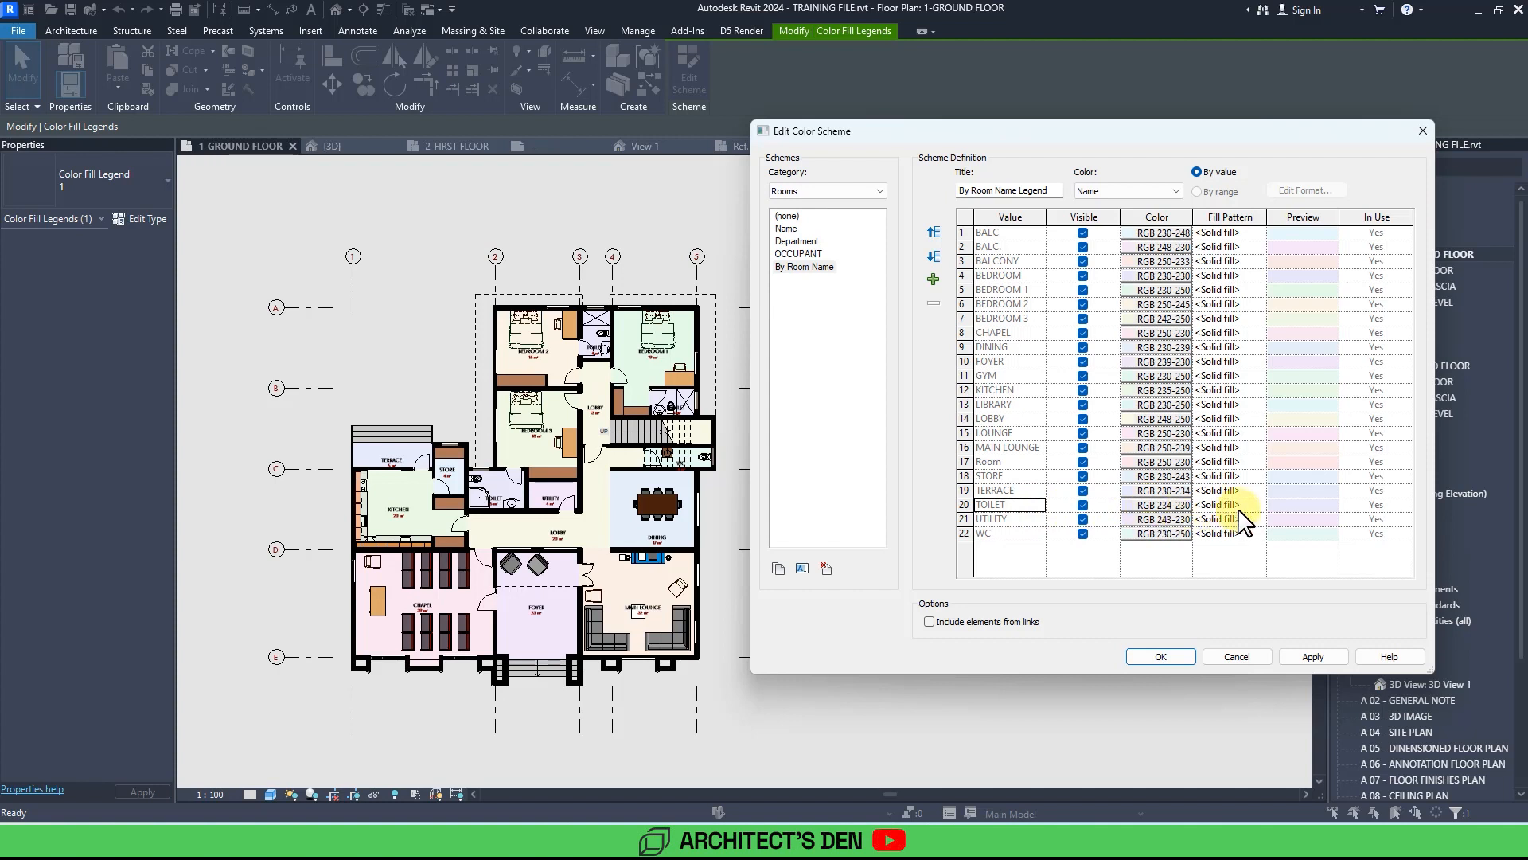
{"action": "left_click", "coordinate": [1164, 505]}
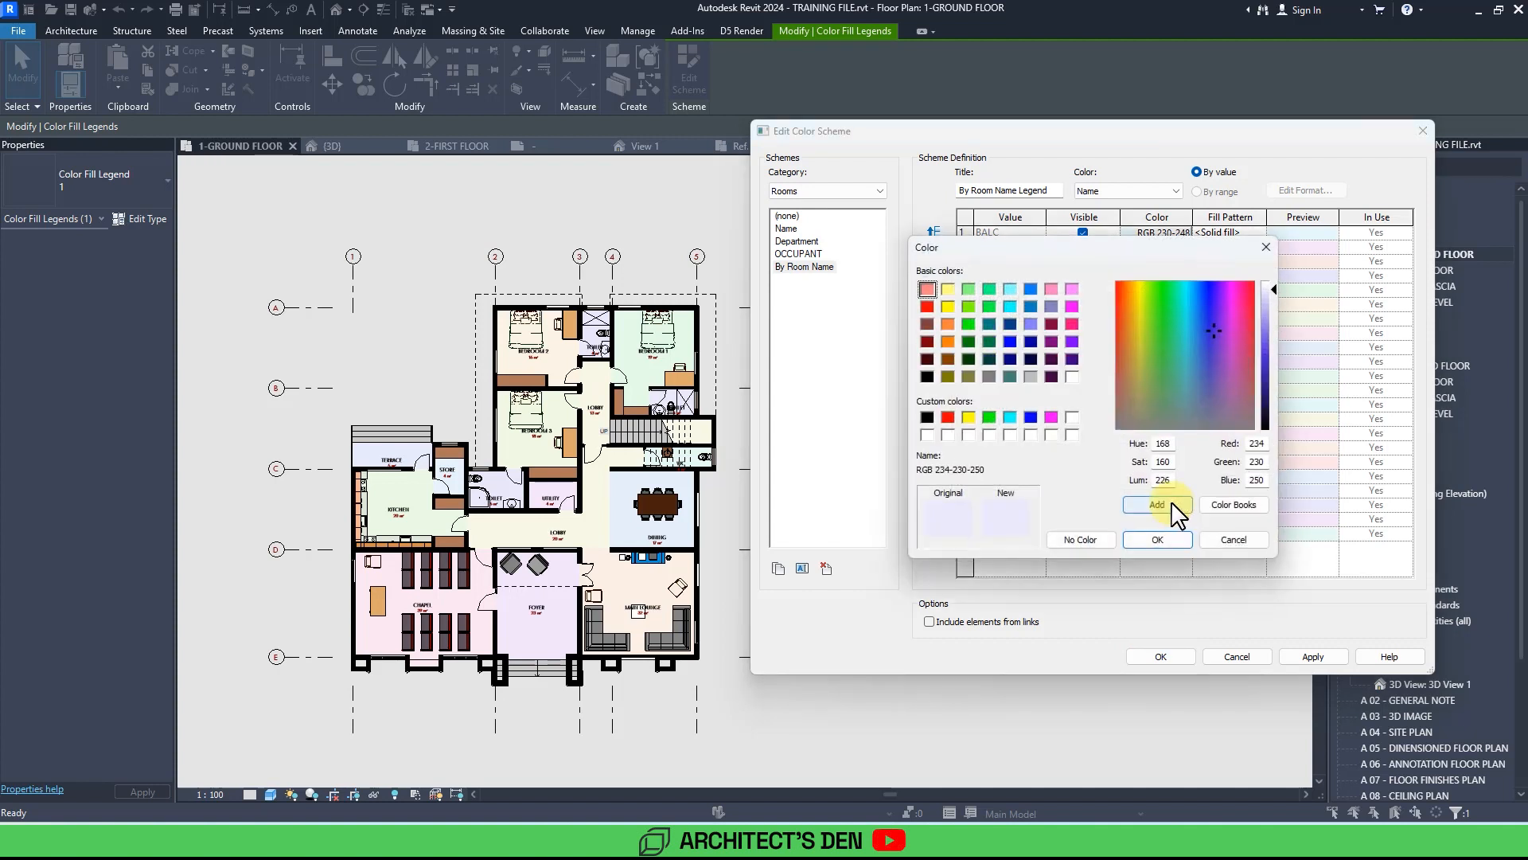
{"action": "left_click", "coordinate": [1009, 417]}
{"action": "left_click", "coordinate": [1190, 333]}
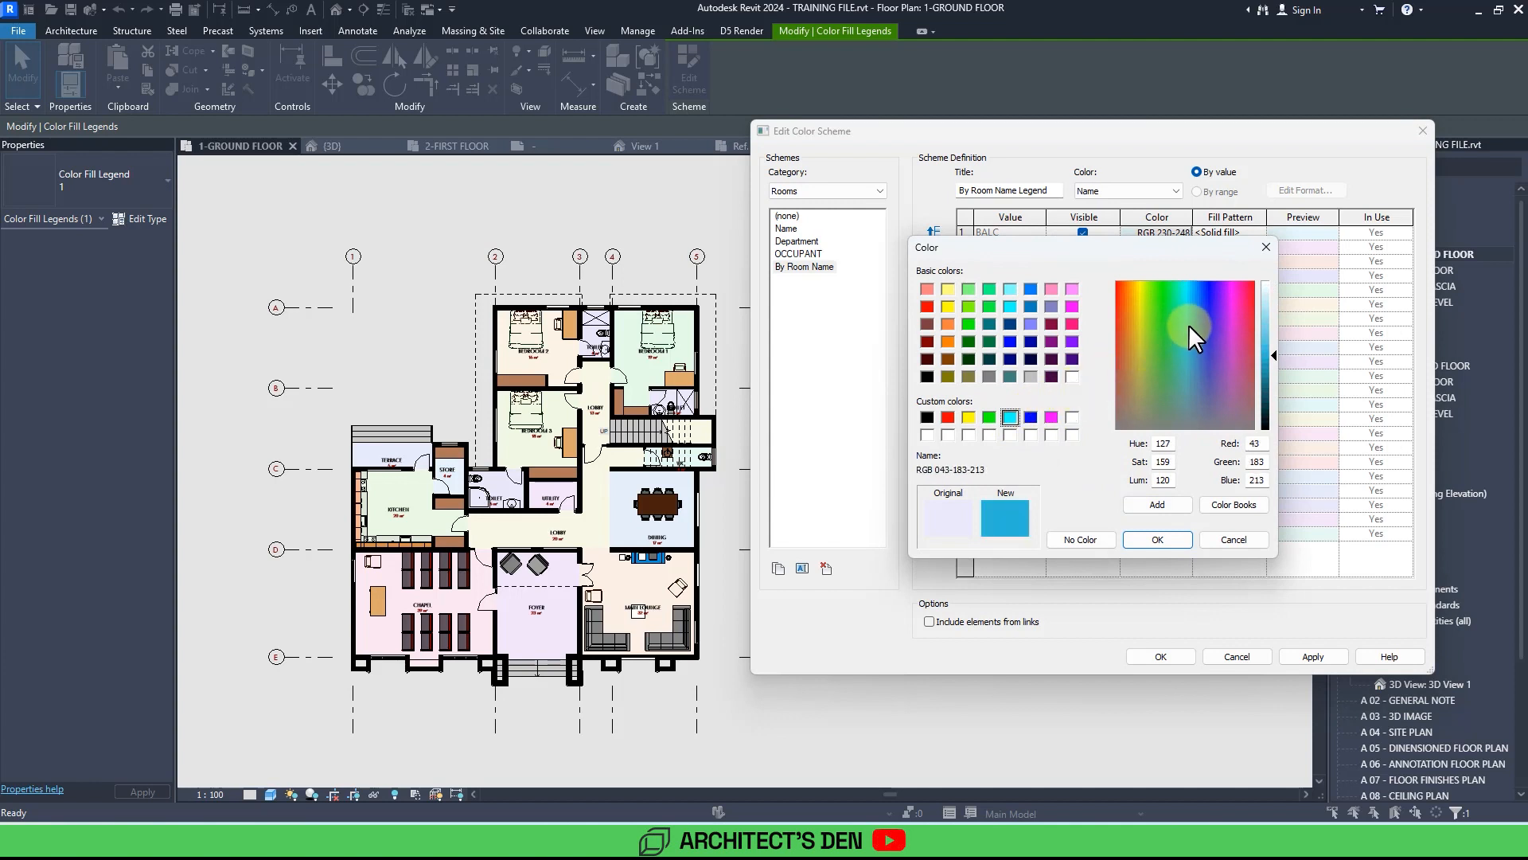
{"action": "left_click_drag", "start_coordinate": [1189, 325], "coordinate": [1192, 299]}
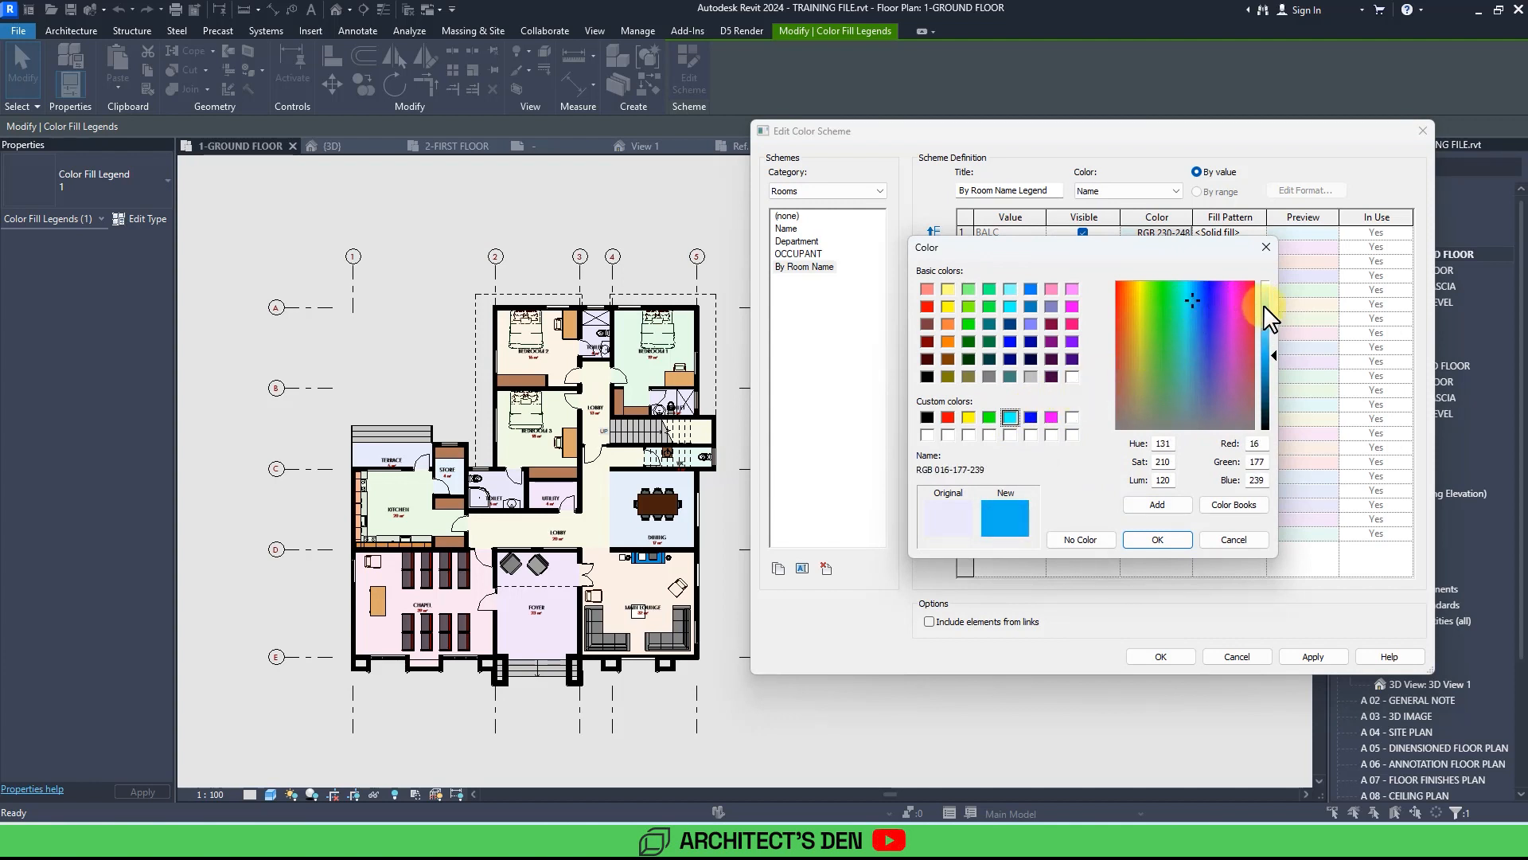
{"action": "left_click", "coordinate": [1157, 540]}
{"action": "left_click", "coordinate": [1306, 657]}
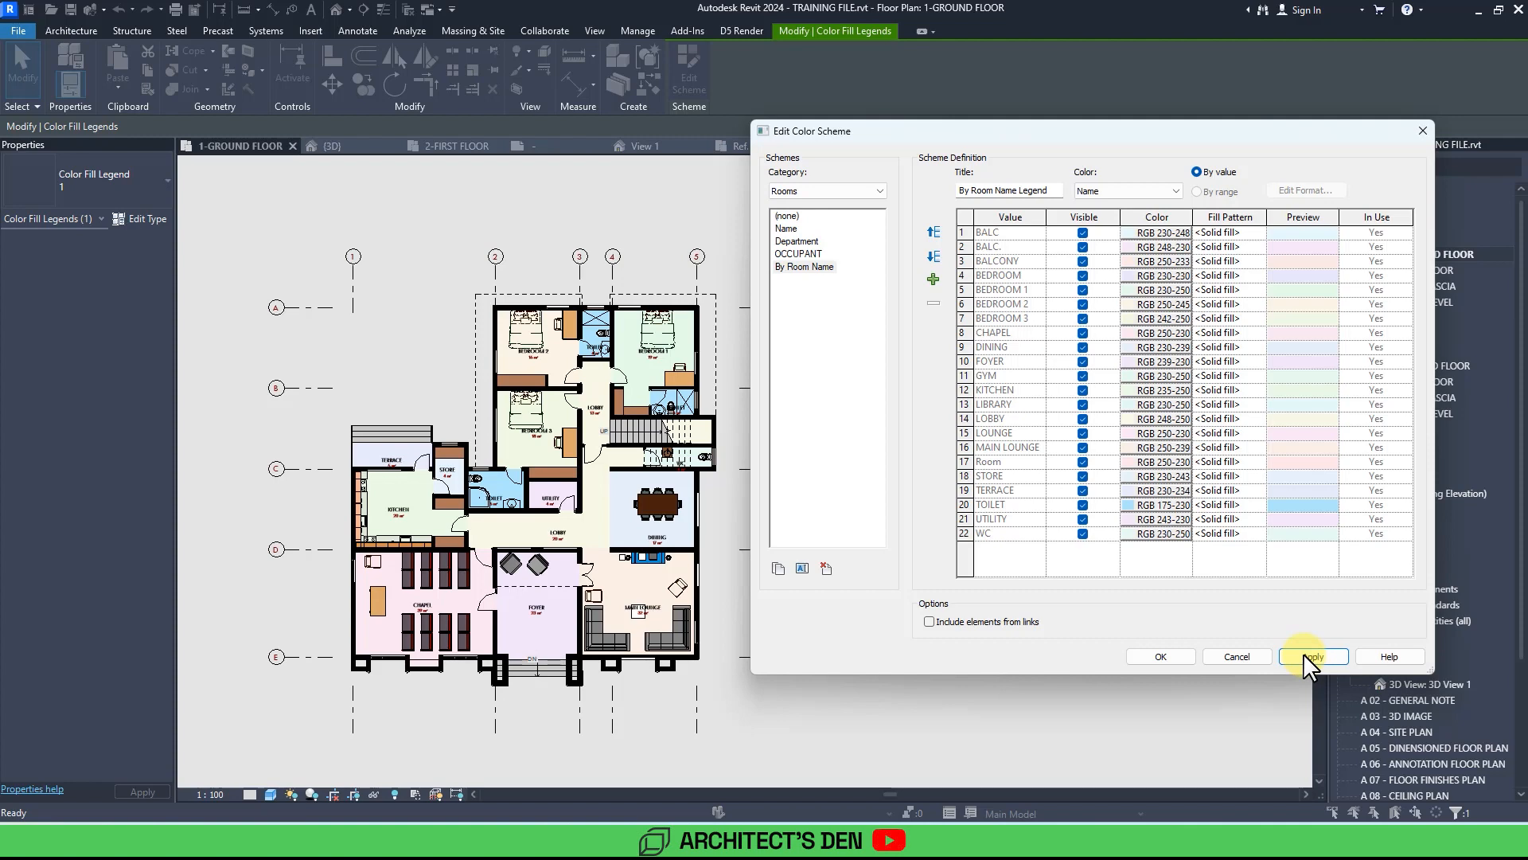
Lighten the TOILET fill colour to RGB 201-238-252 and apply the change.
{"action": "left_click", "coordinate": [1133, 503]}
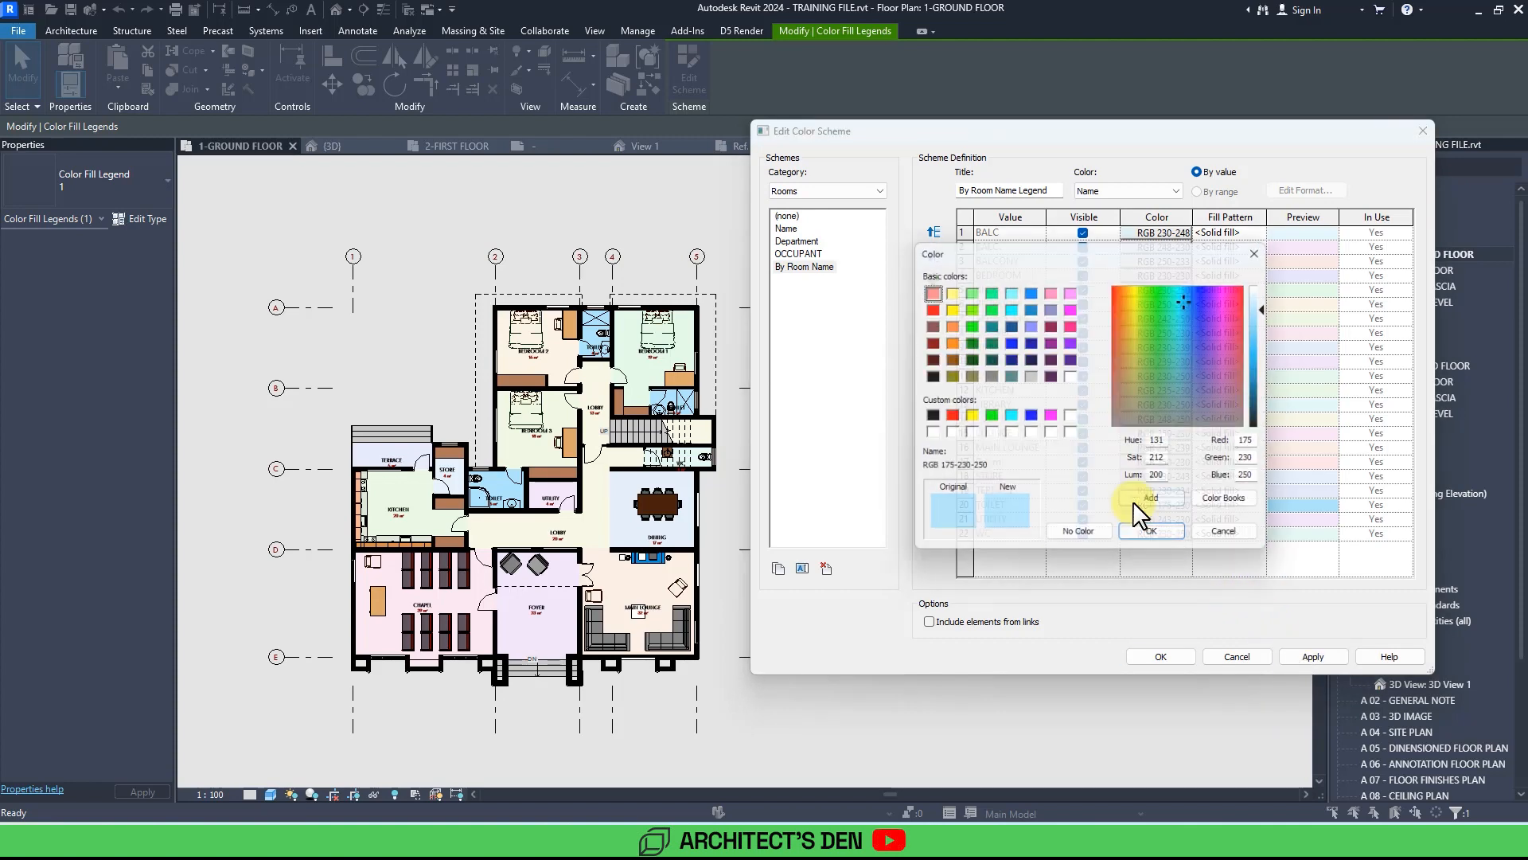
{"action": "left_click", "coordinate": [1267, 297]}
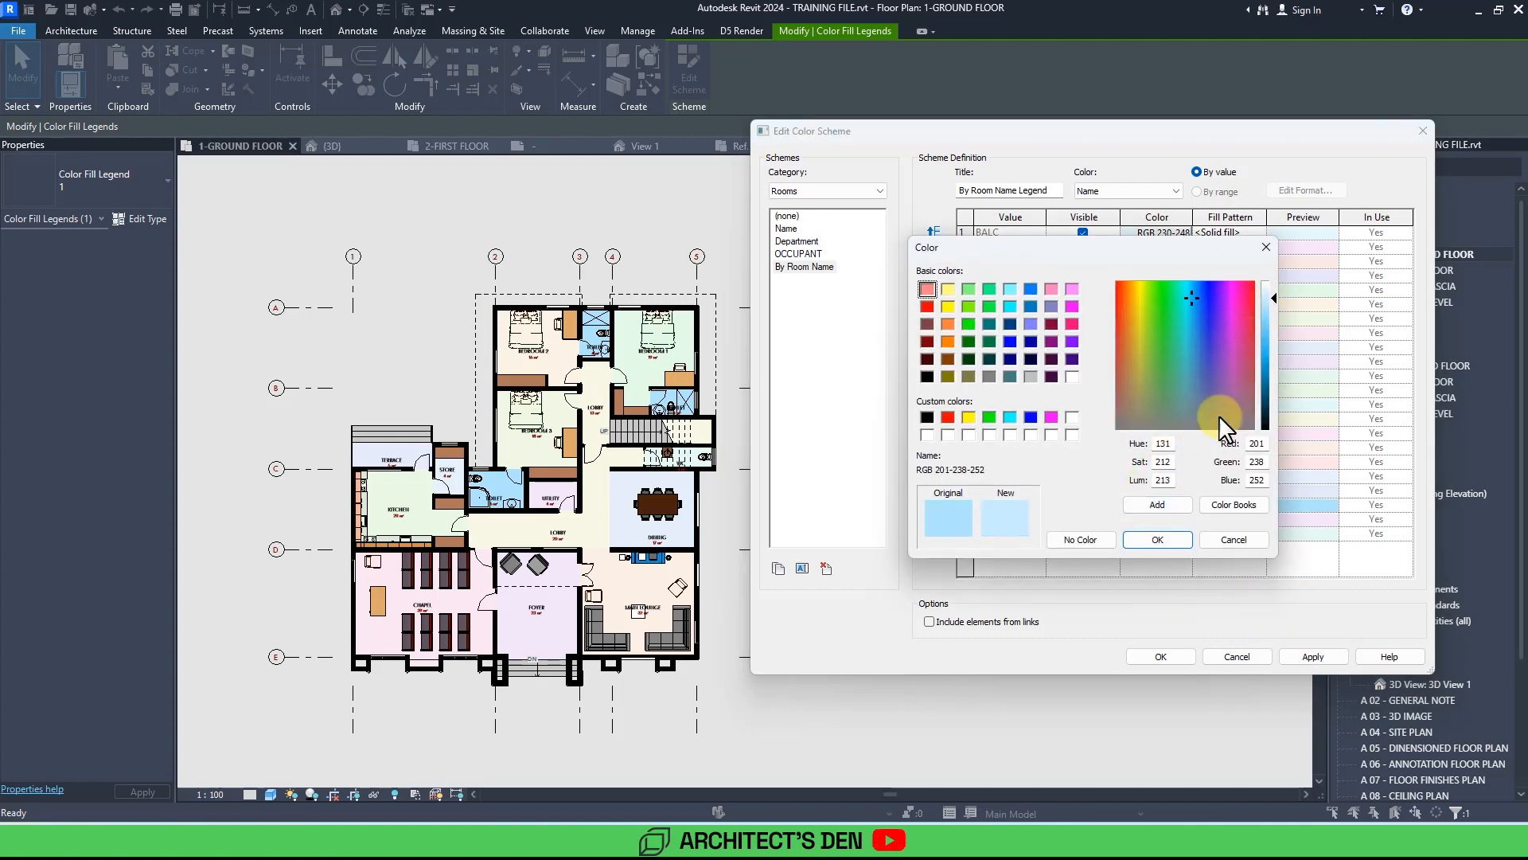
{"action": "left_click", "coordinate": [1175, 546]}
{"action": "left_click", "coordinate": [1313, 655]}
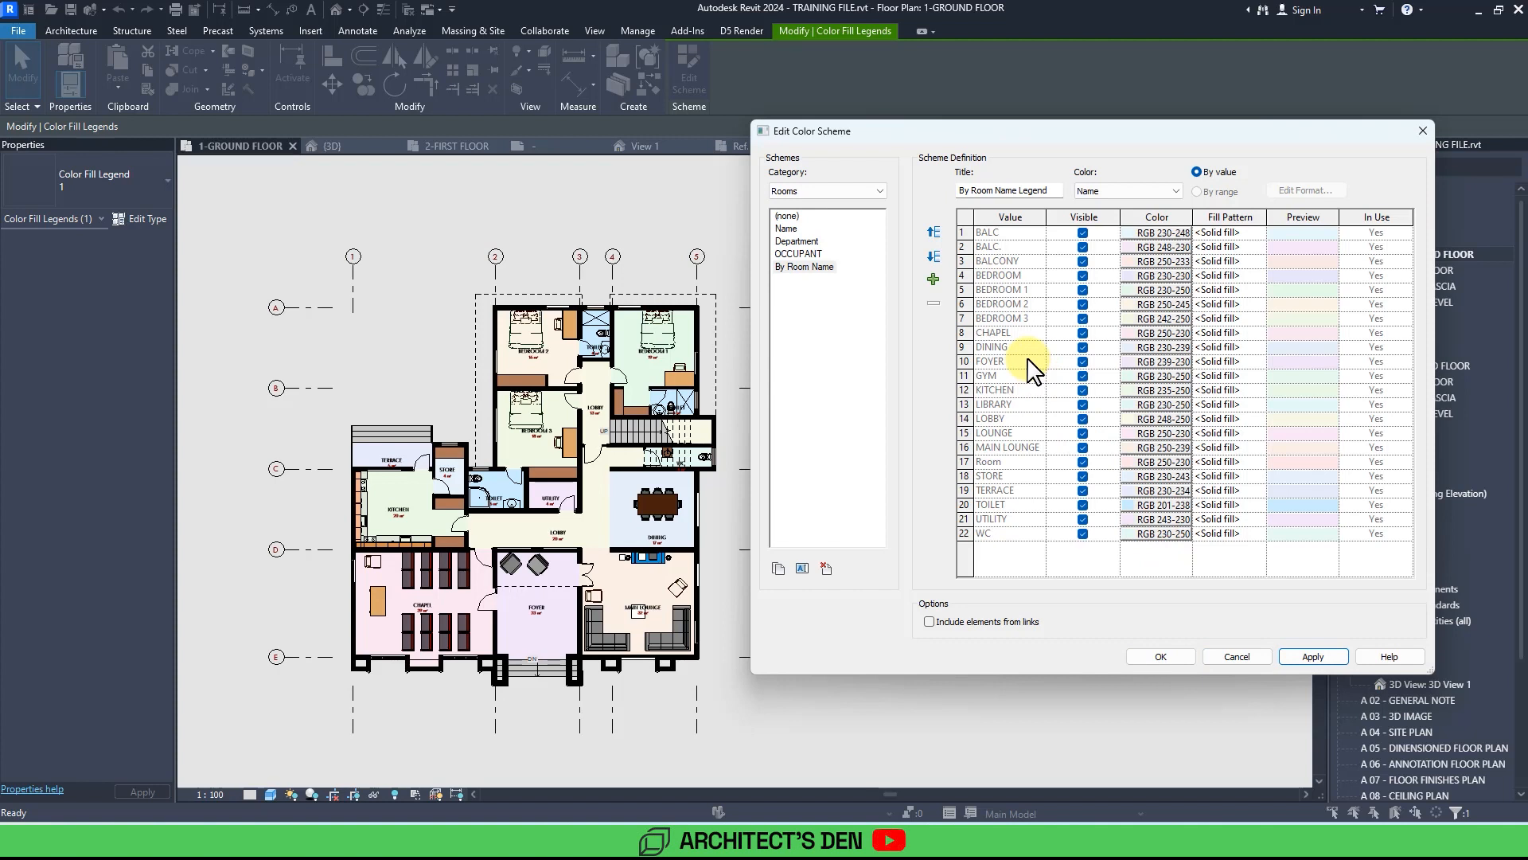
Set BEDROOM 1's fill colour to a light beige, RGB 249-237-200, adding it to the custom colours.
{"action": "left_click", "coordinate": [1021, 290]}
{"action": "left_click", "coordinate": [1148, 290]}
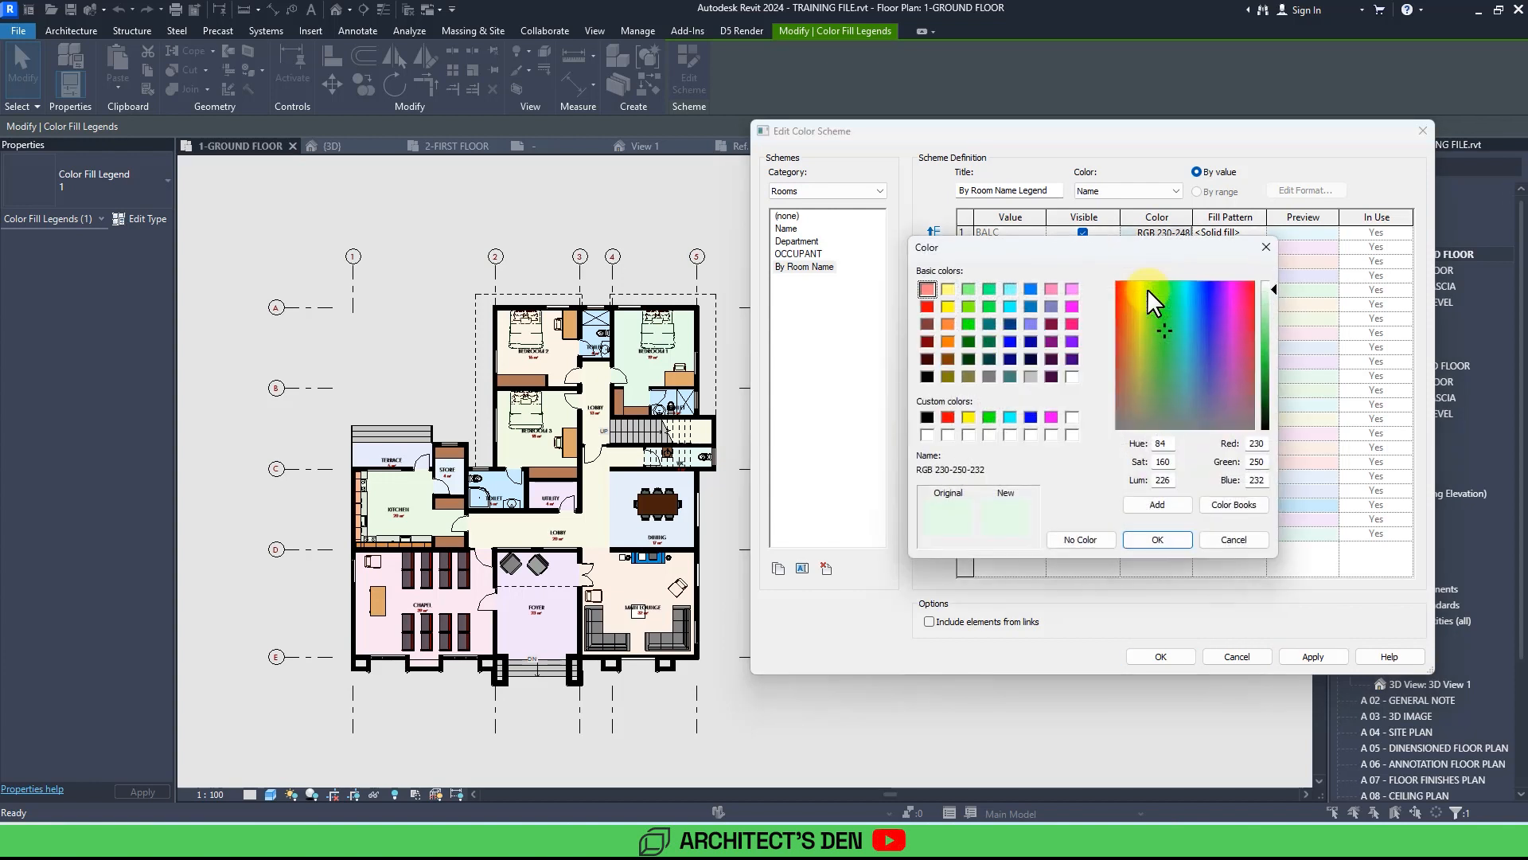
{"action": "left_click", "coordinate": [1267, 299]}
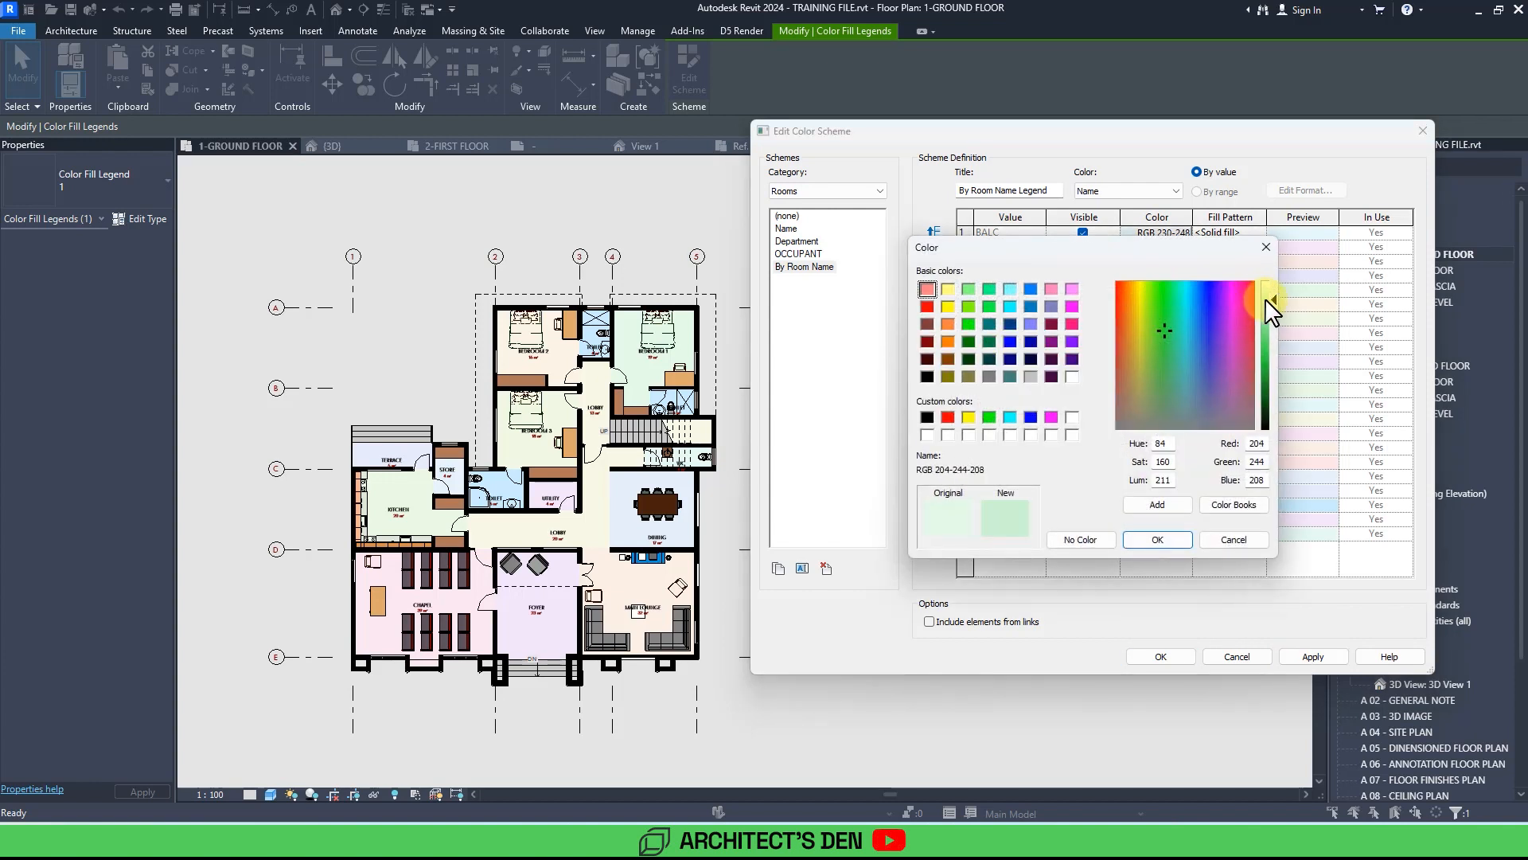
{"action": "left_click_drag", "start_coordinate": [1135, 301], "coordinate": [1134, 310]}
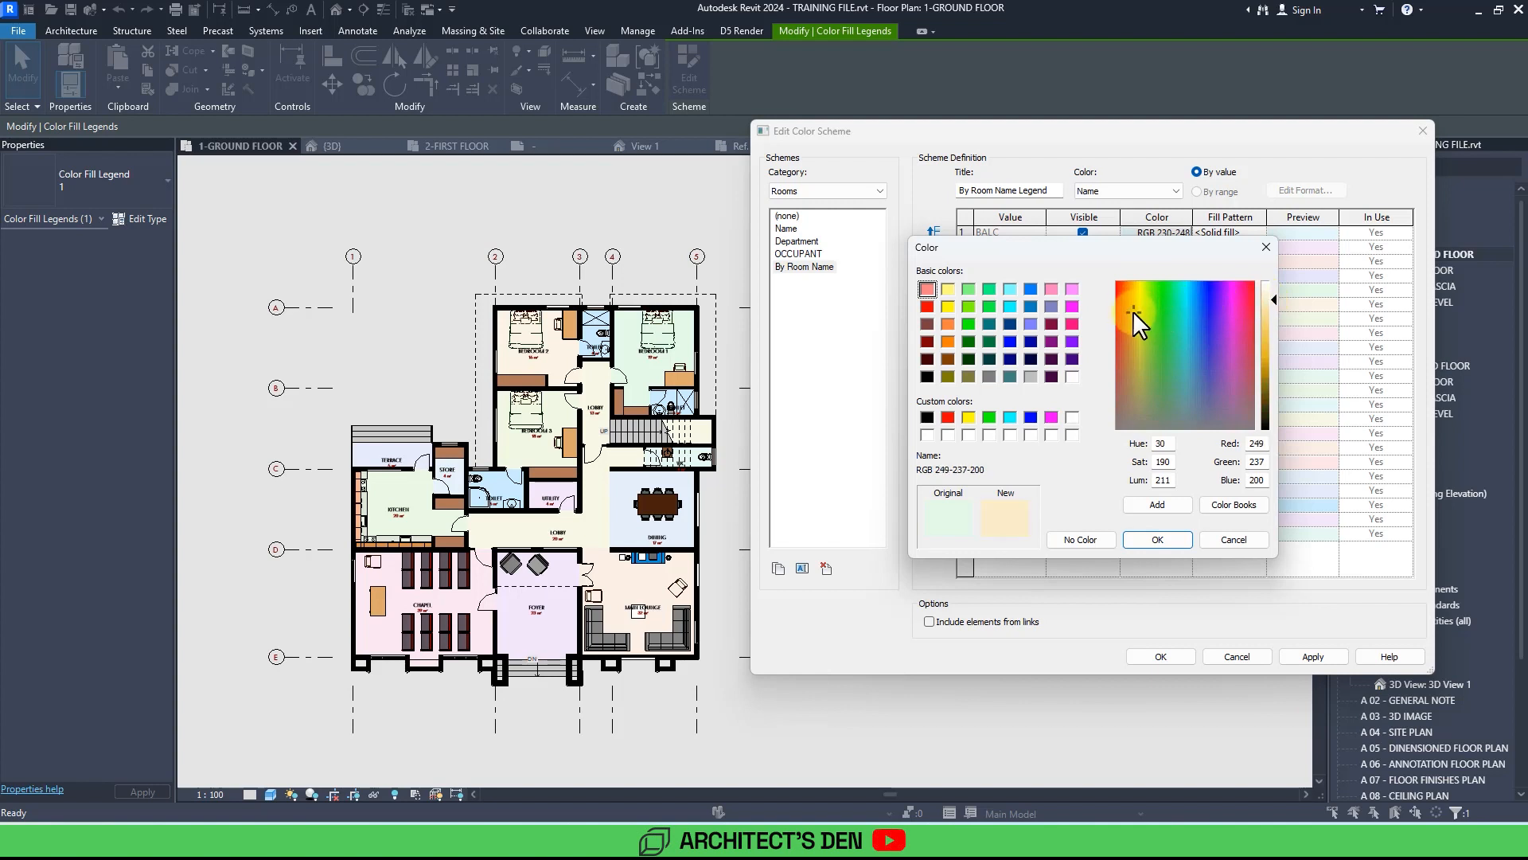
{"action": "left_click", "coordinate": [1160, 506]}
{"action": "left_click", "coordinate": [1157, 504]}
{"action": "left_click", "coordinate": [1157, 539]}
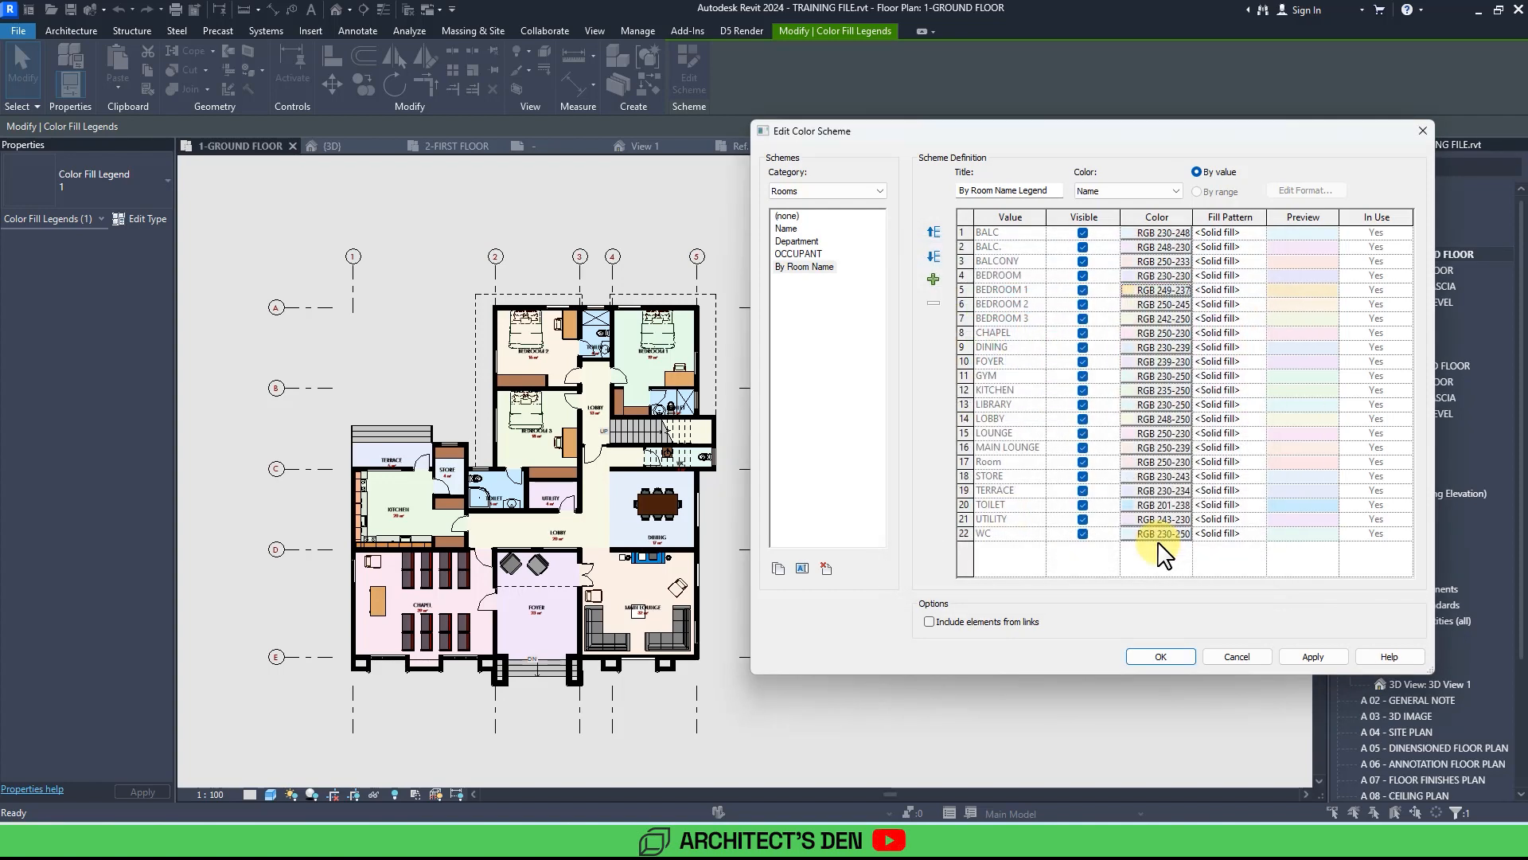
Give BEDROOM 2 and BEDROOM 3 the same beige custom colour, then apply and close the color scheme editor.
{"action": "left_click", "coordinate": [1136, 305]}
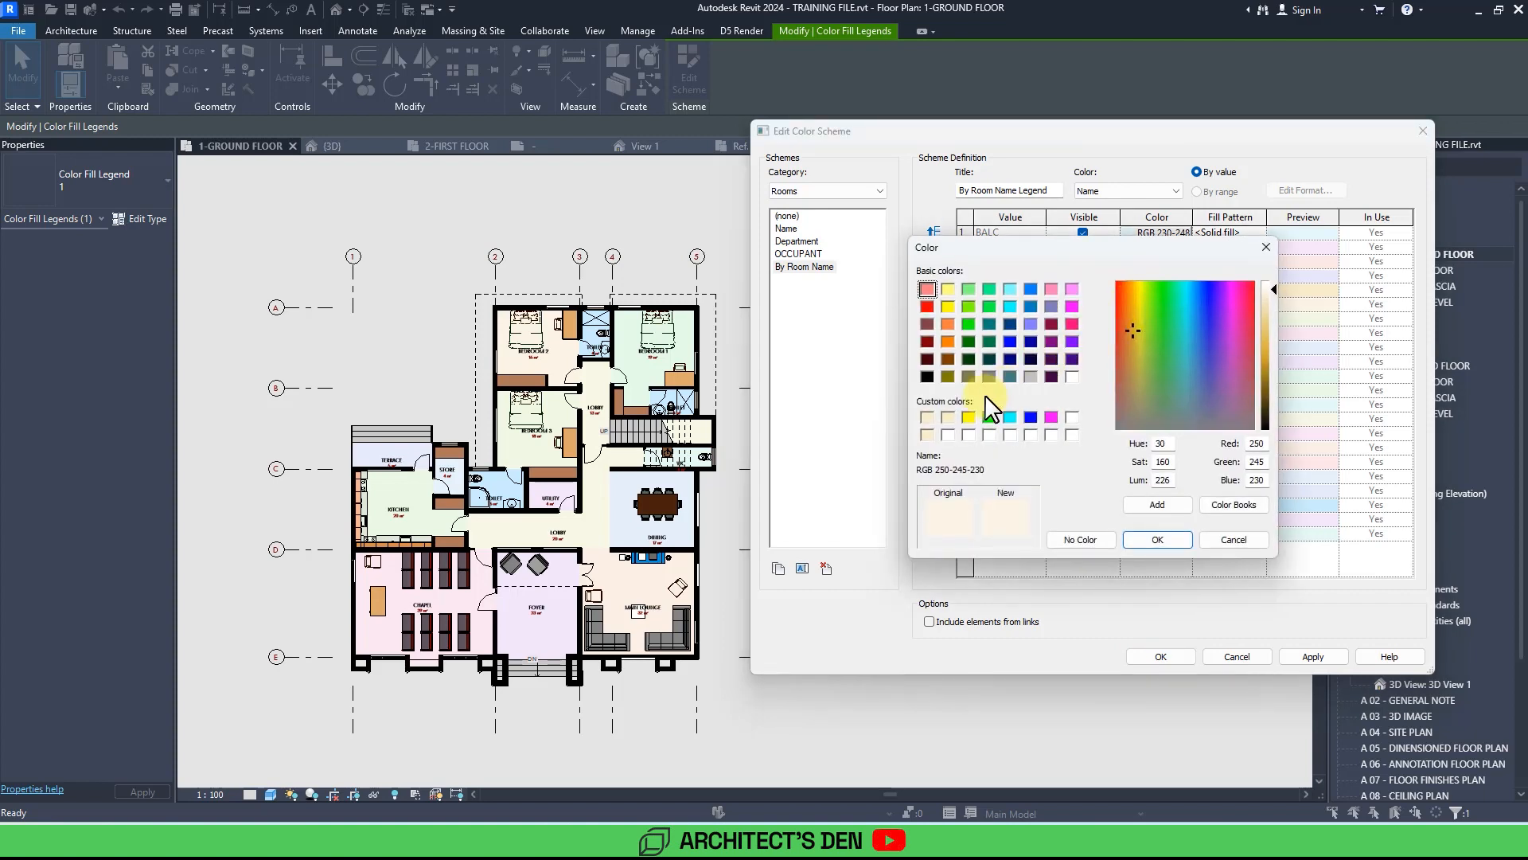
{"action": "left_click", "coordinate": [948, 417]}
{"action": "left_click", "coordinate": [1156, 539]}
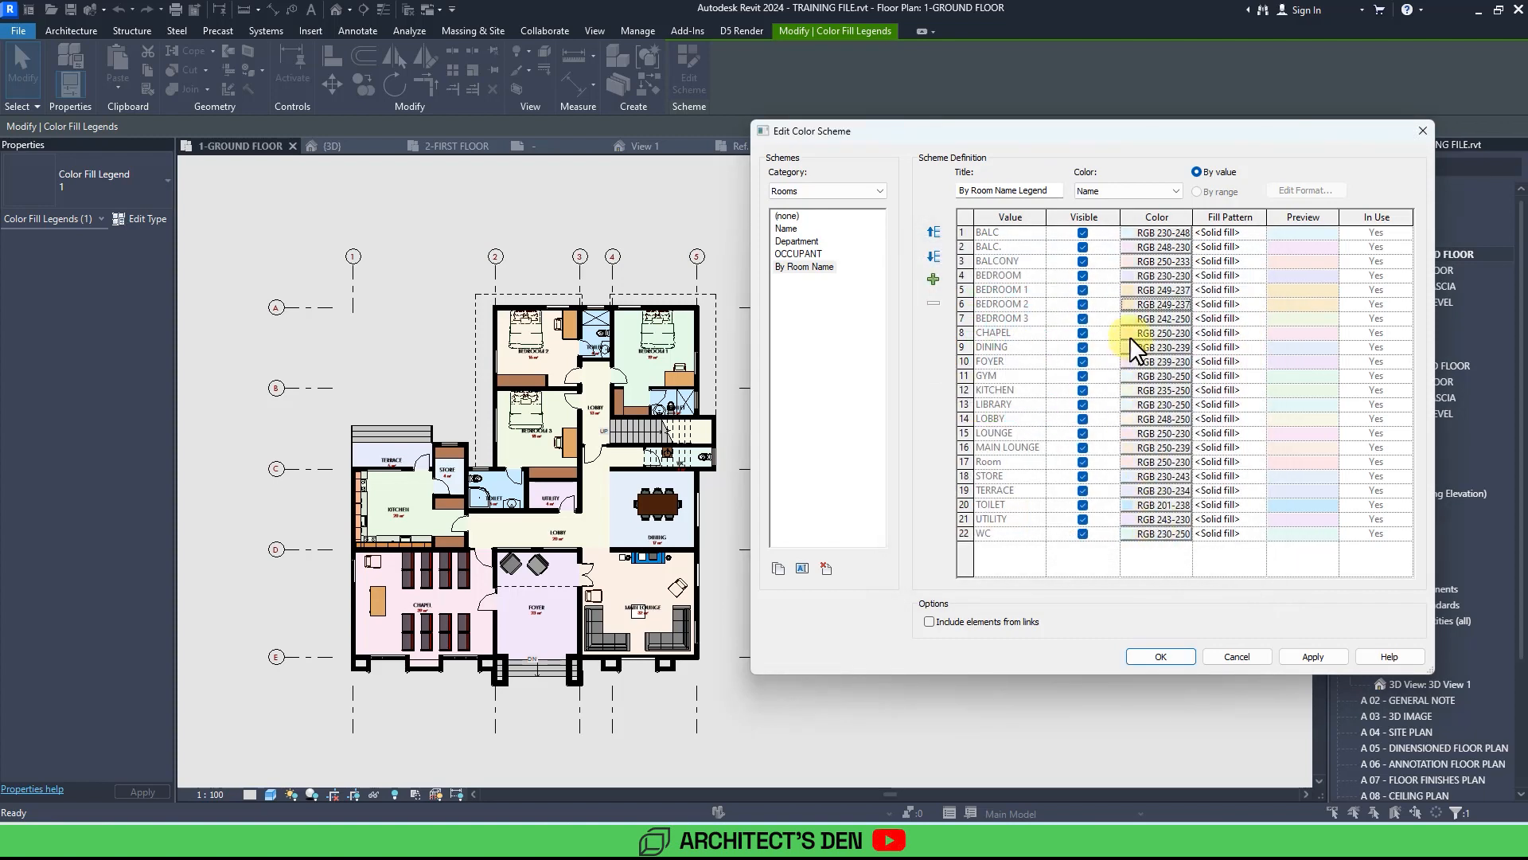
{"action": "left_click", "coordinate": [1134, 334]}
{"action": "left_click", "coordinate": [946, 417]}
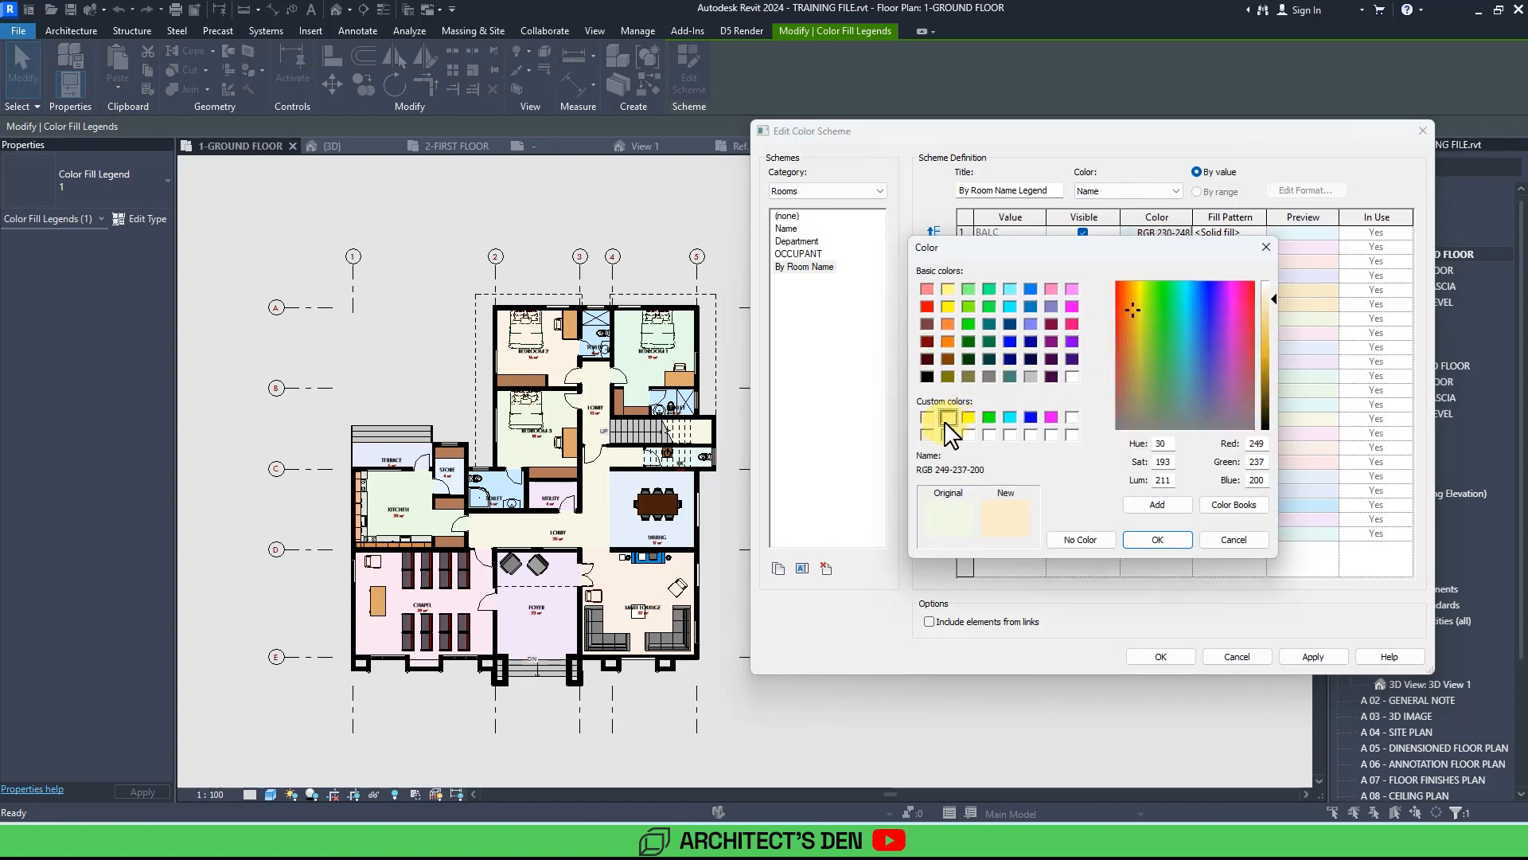
{"action": "left_click", "coordinate": [1155, 540]}
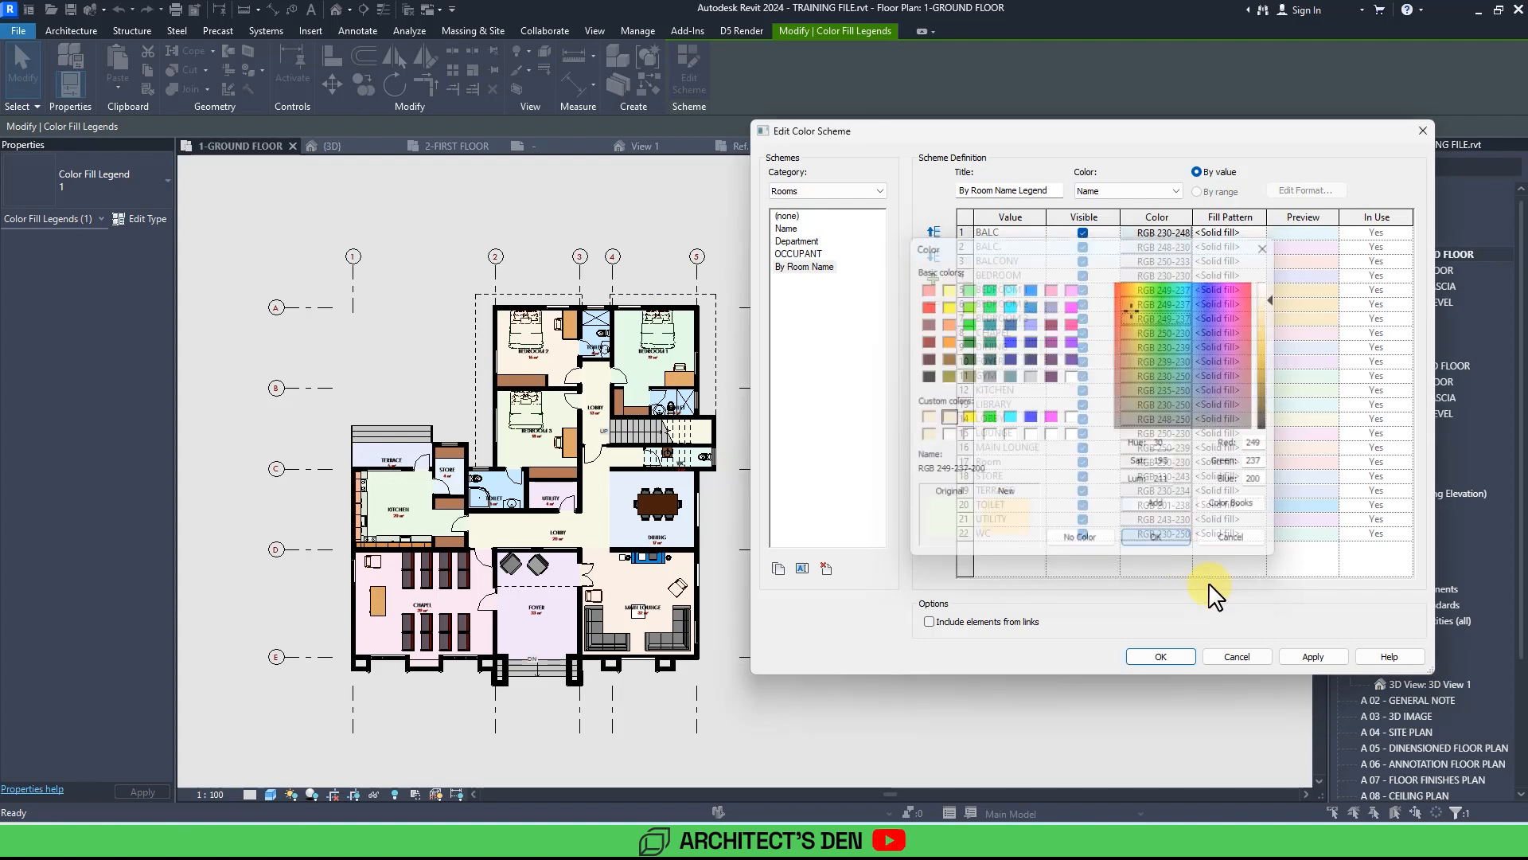
{"action": "left_click", "coordinate": [1313, 657]}
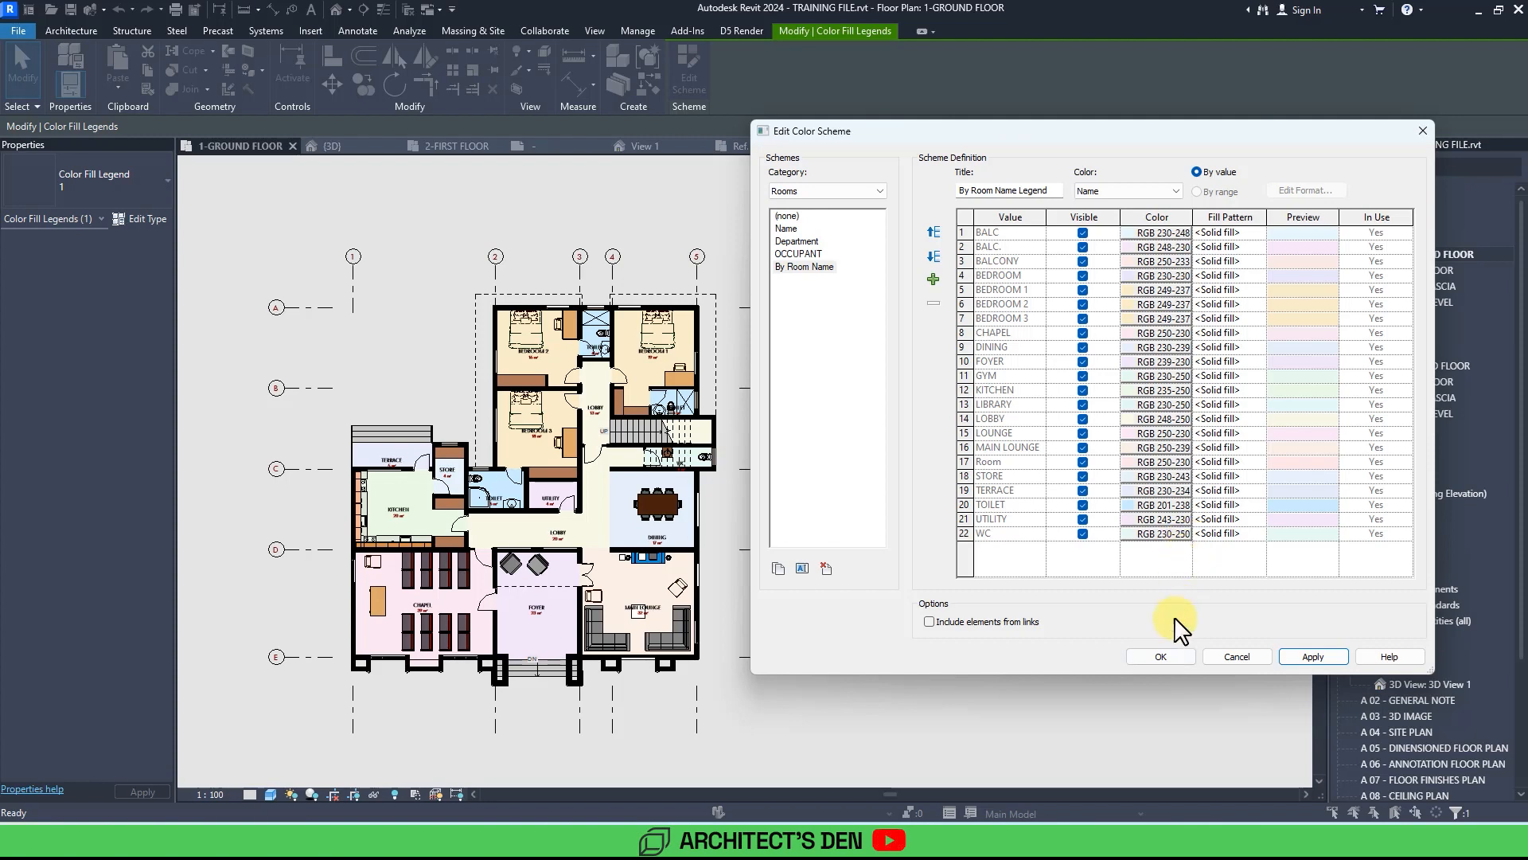
{"action": "left_click", "coordinate": [1163, 655]}
Delete the existing colour fill legend from the ground floor plan.
{"action": "left_click", "coordinate": [1069, 400]}
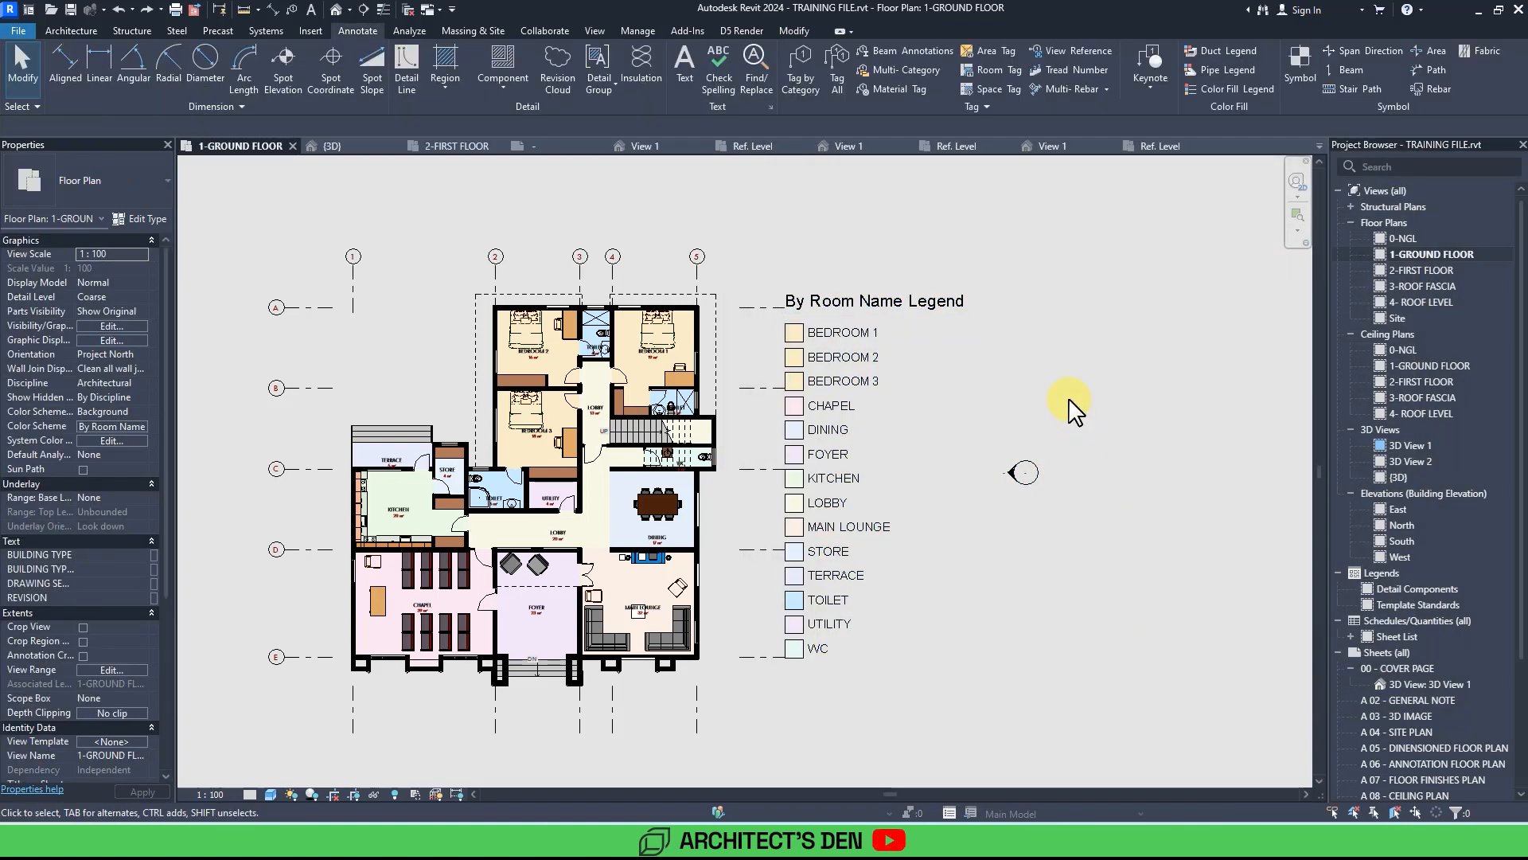
{"action": "left_click", "coordinate": [847, 371]}
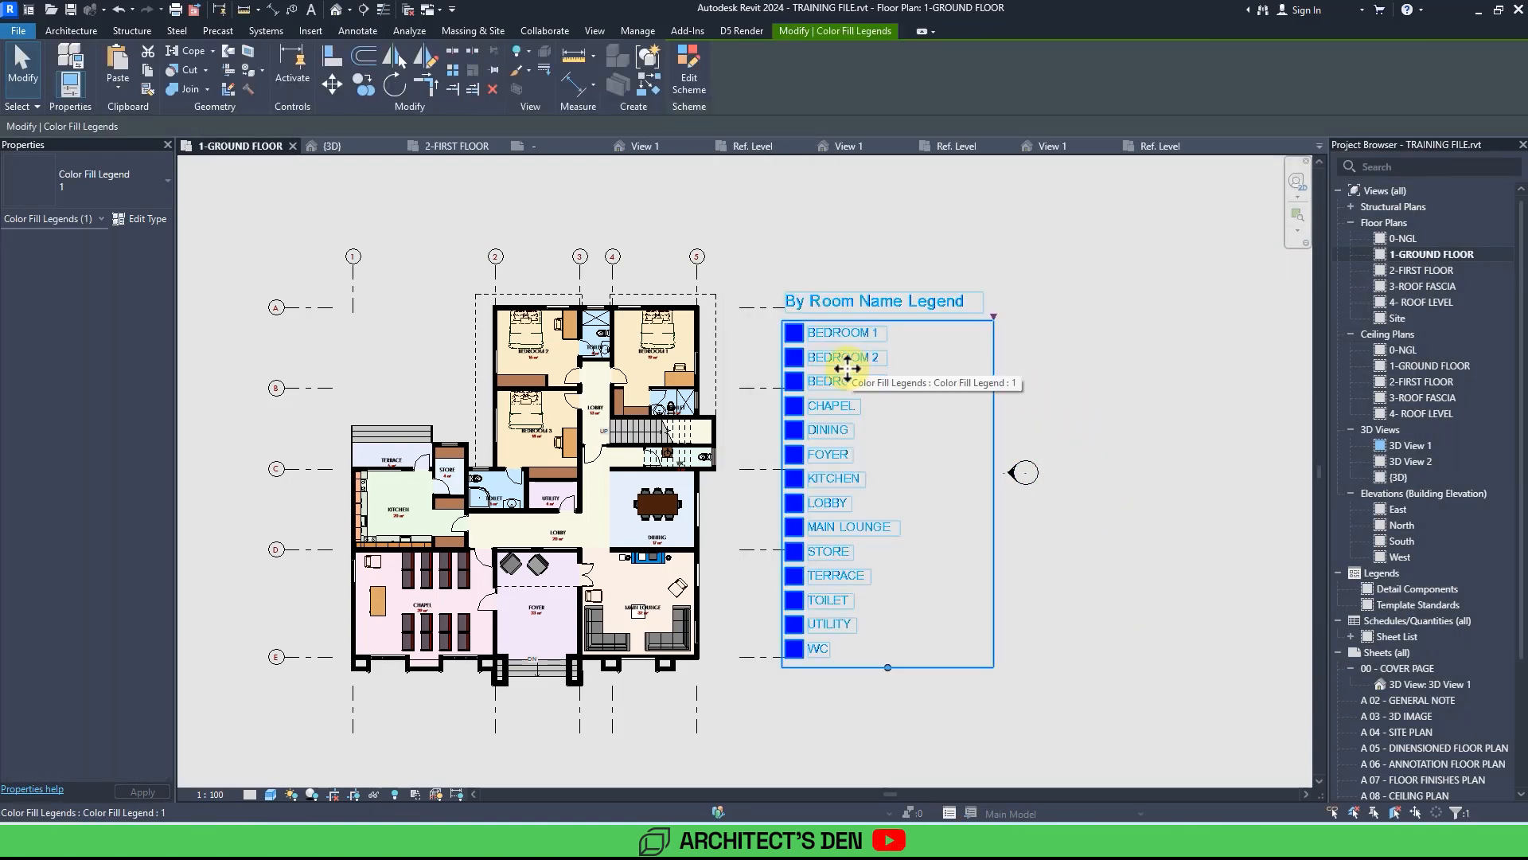
{"action": "key", "text": "Delete"}
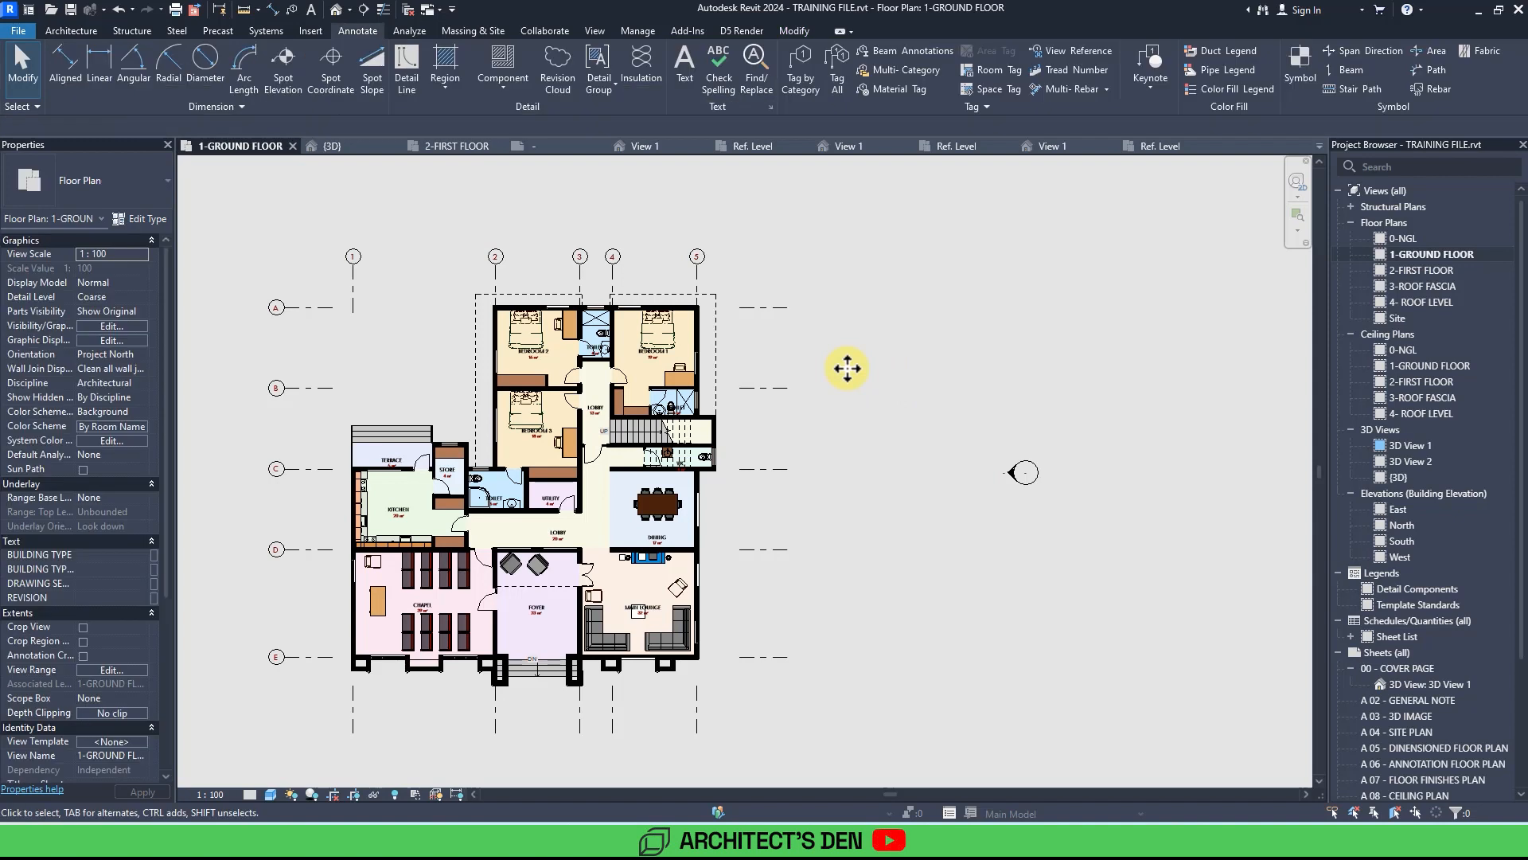
Place a new colour fill legend beside the ground floor plan, to the right of the building.
{"action": "left_click", "coordinate": [1210, 89]}
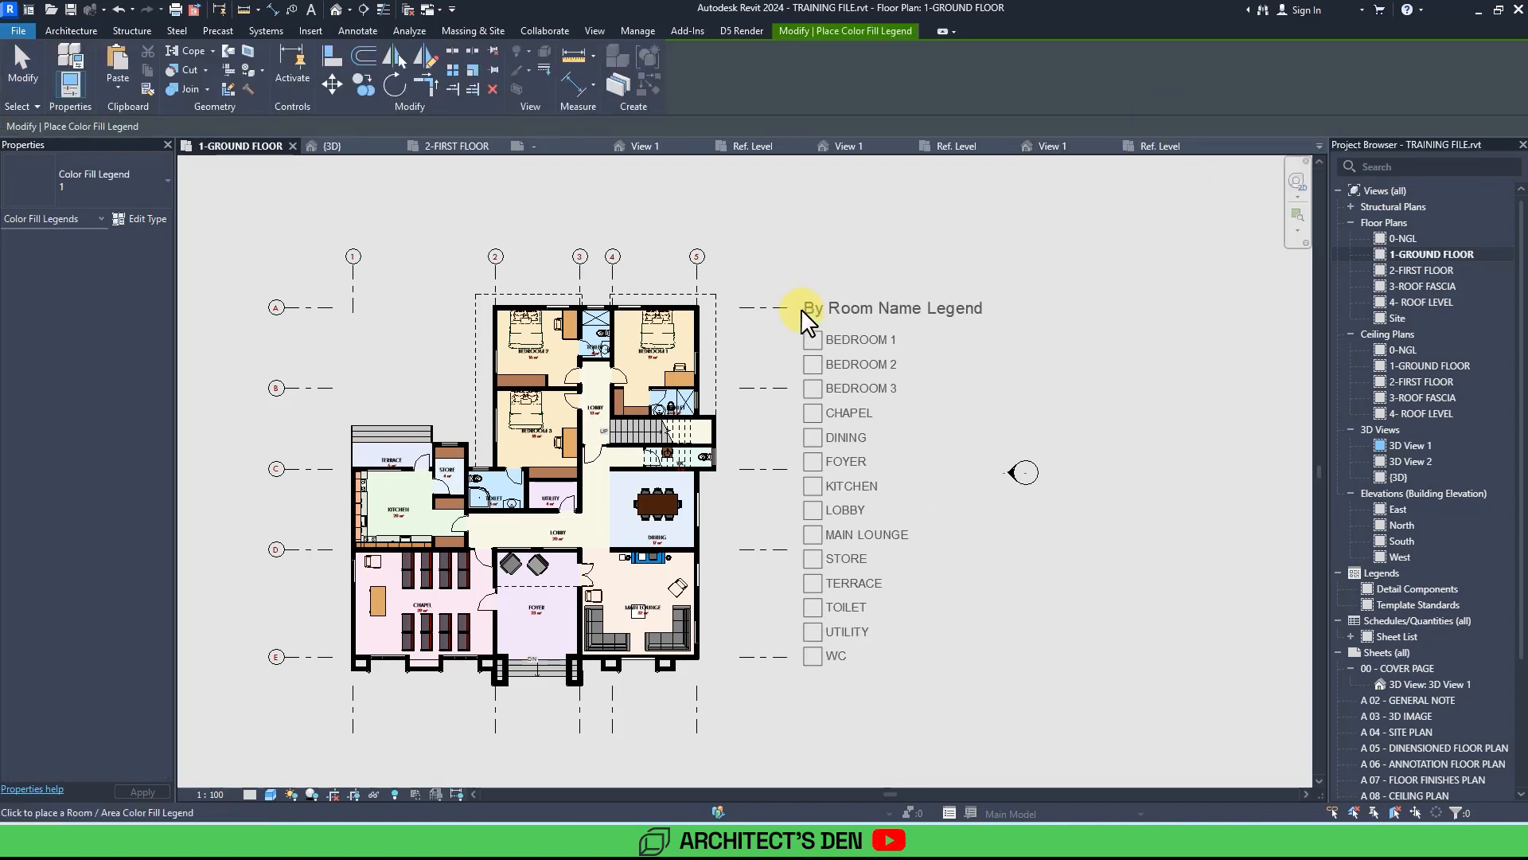
{"action": "left_click", "coordinate": [806, 309]}
{"action": "left_click", "coordinate": [1088, 345]}
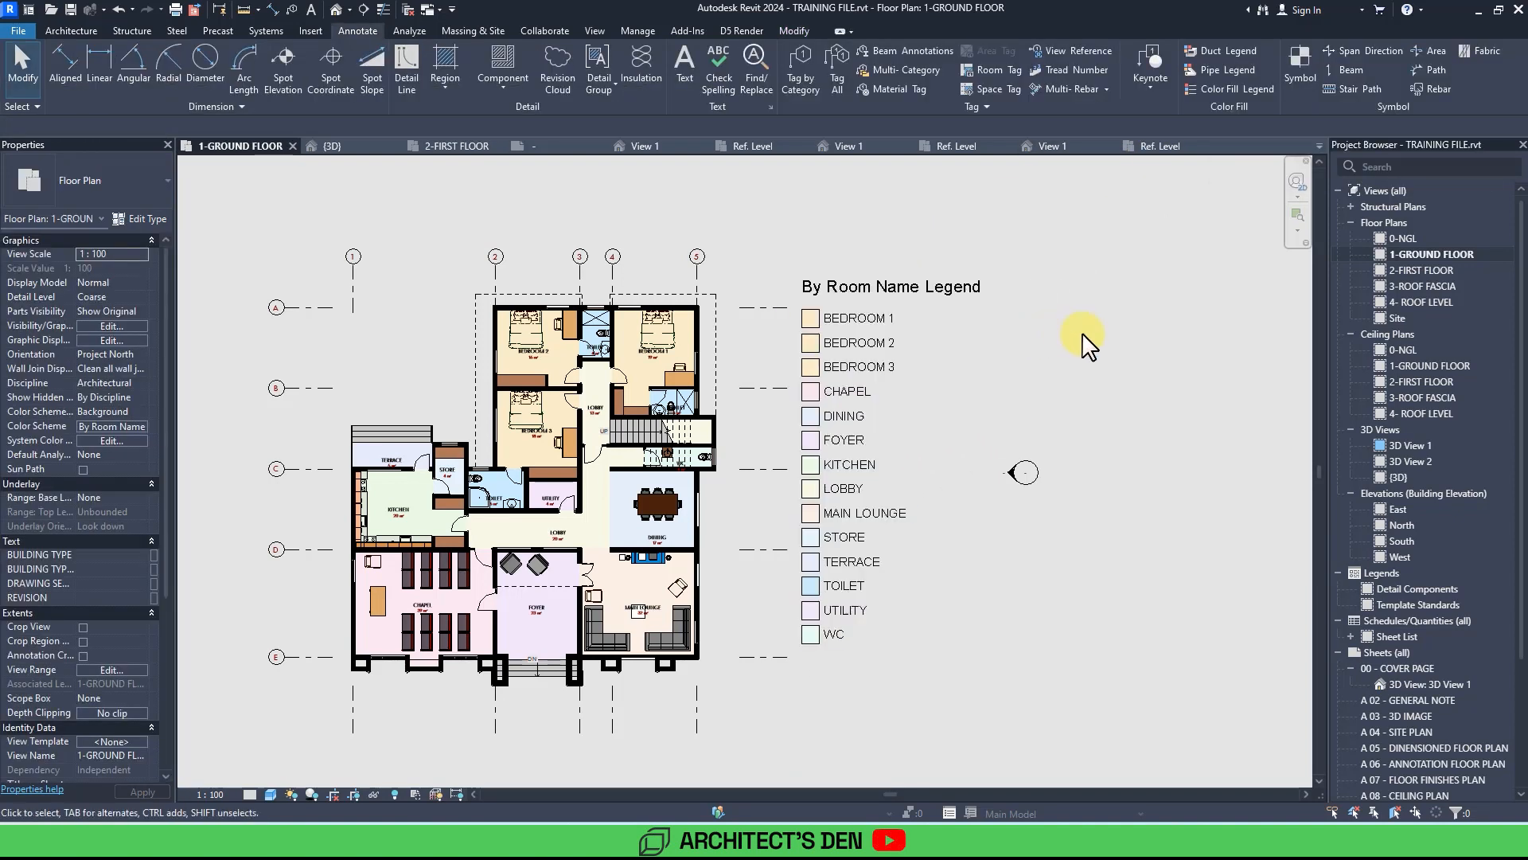
Copy the new colour fill legend and open the 2-FIRST FLOOR plan view.
{"action": "left_click", "coordinate": [878, 386]}
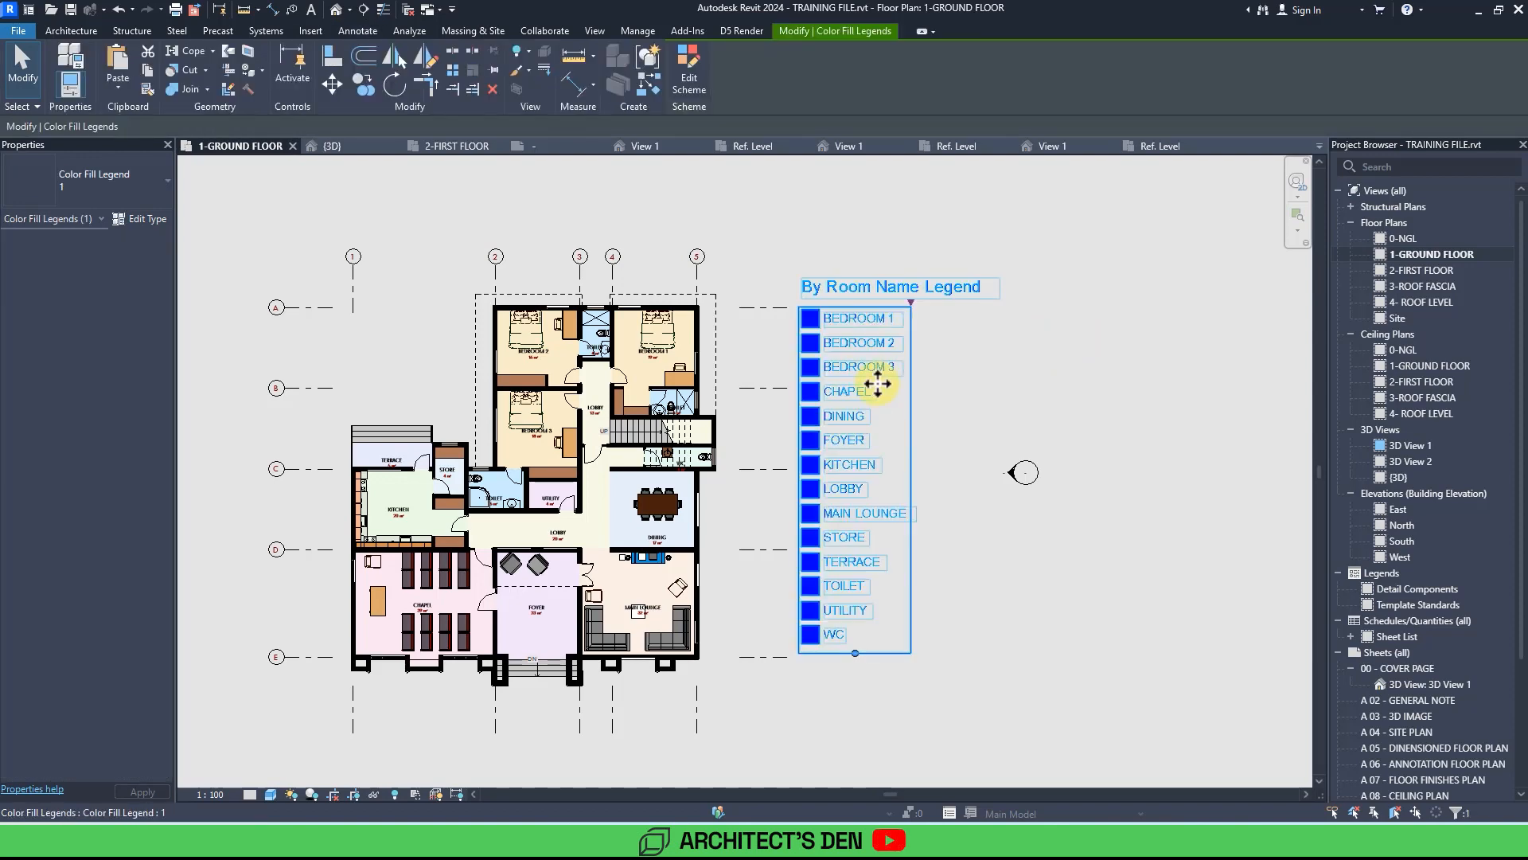
{"action": "left_click", "coordinate": [964, 362]}
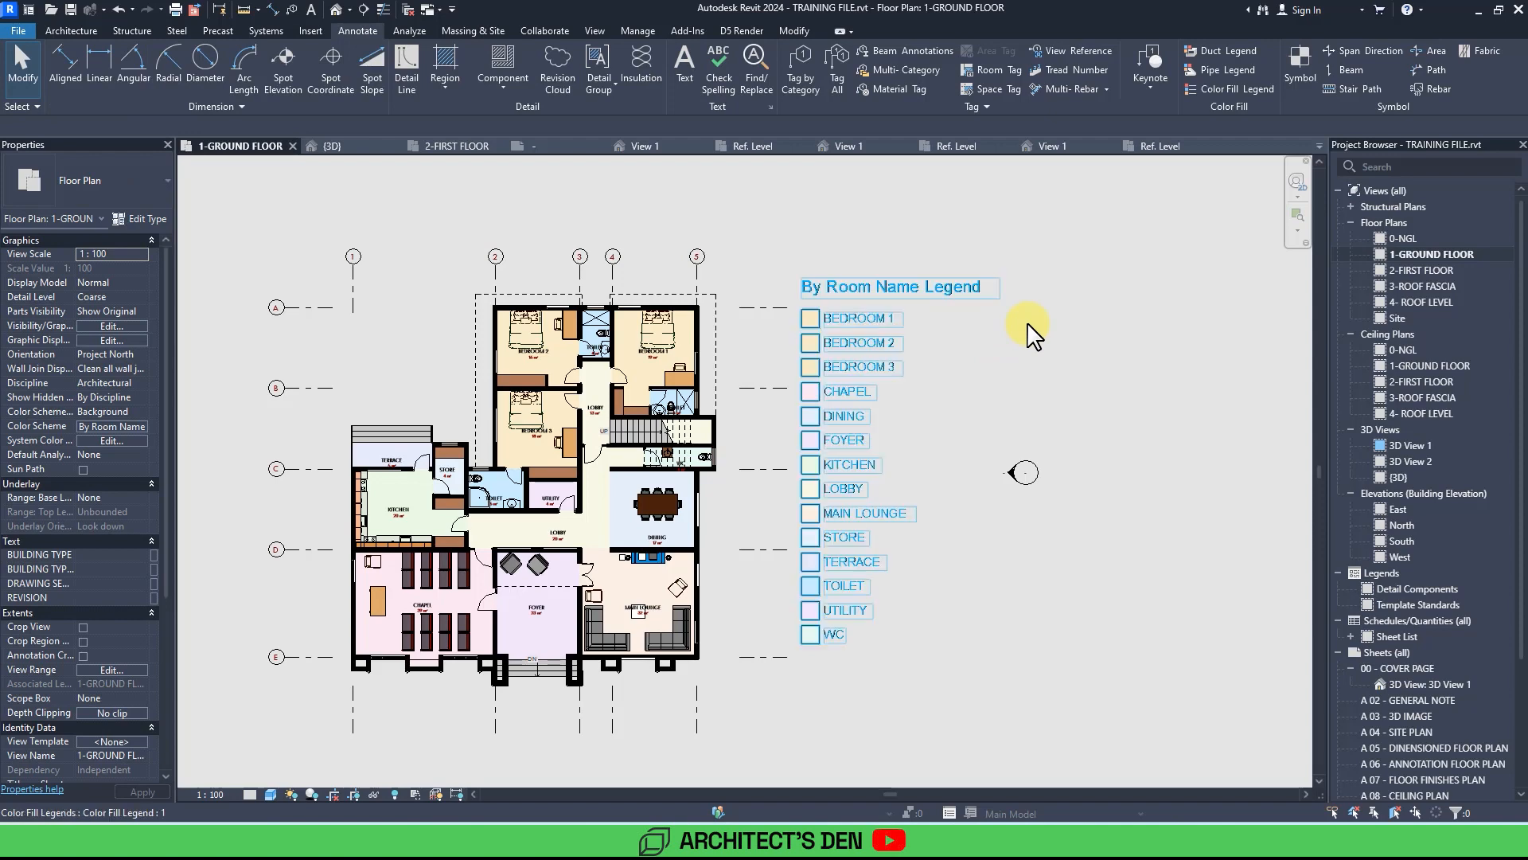
{"action": "left_click", "coordinate": [866, 355]}
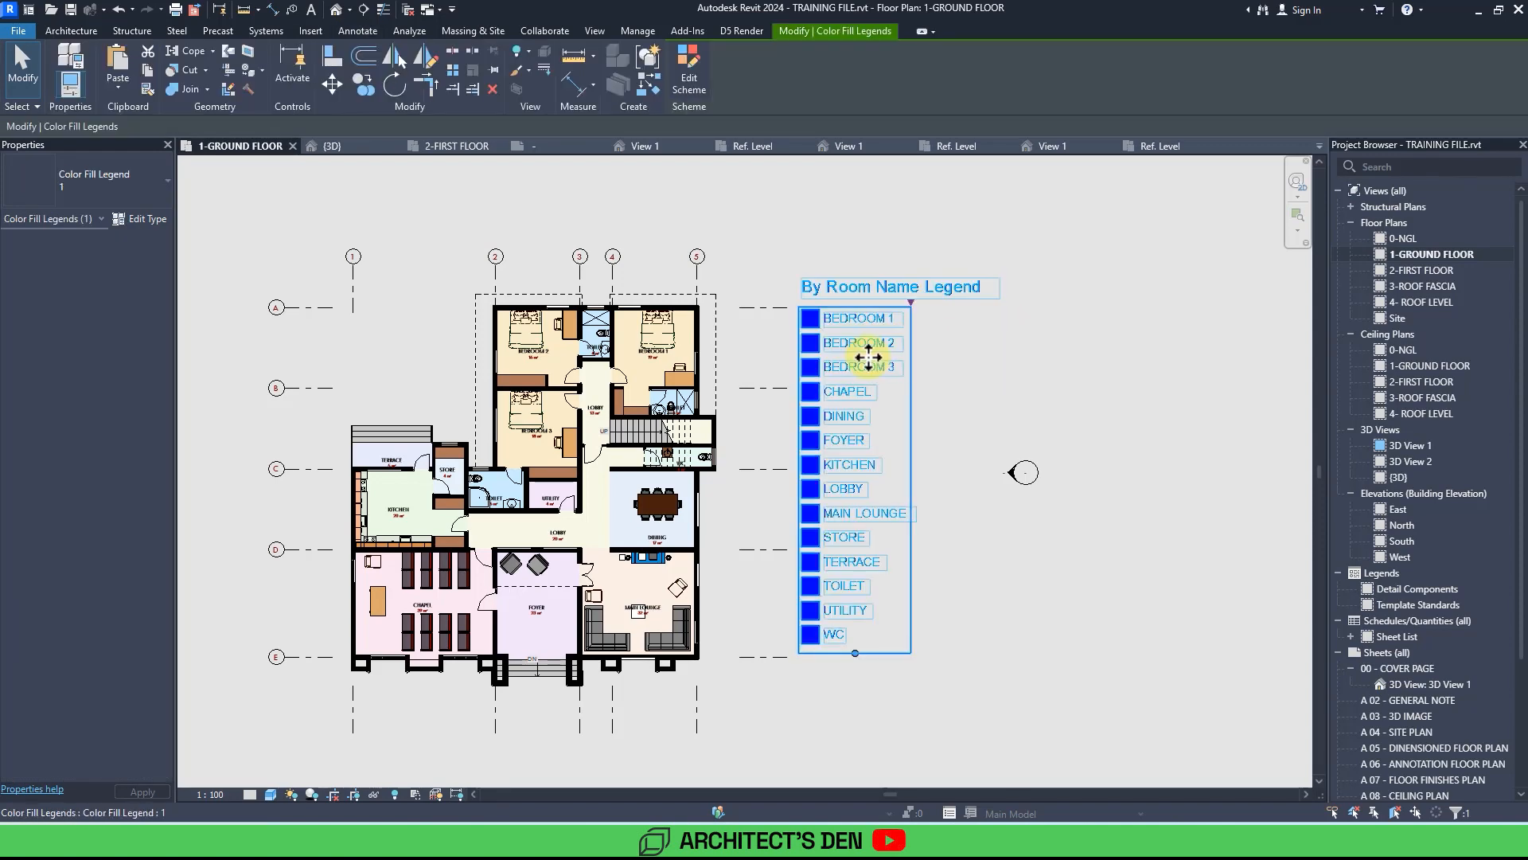
{"action": "left_click", "coordinate": [978, 371]}
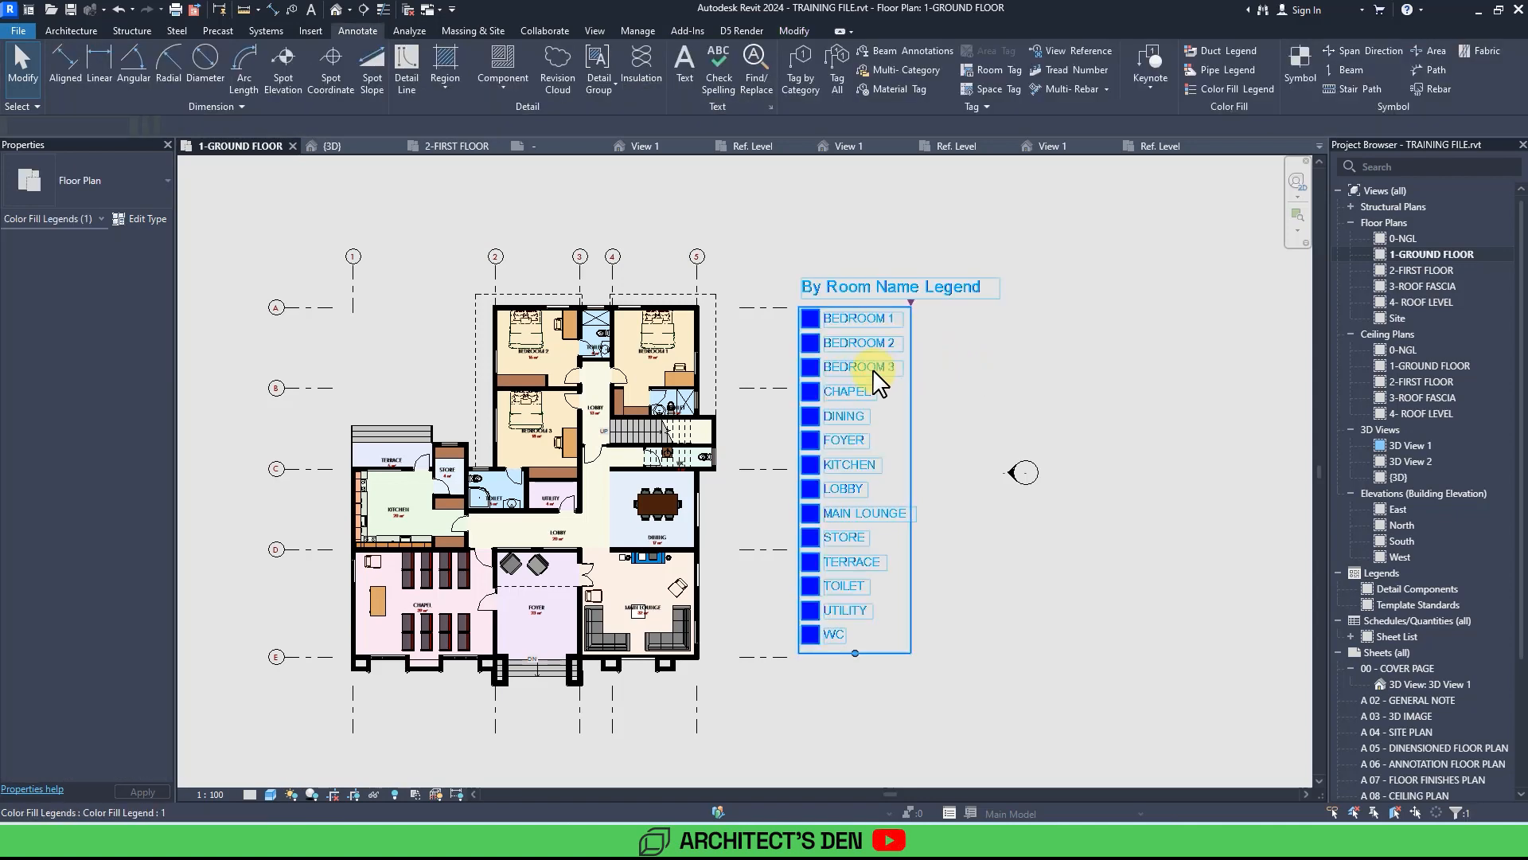
{"action": "left_click", "coordinate": [875, 380]}
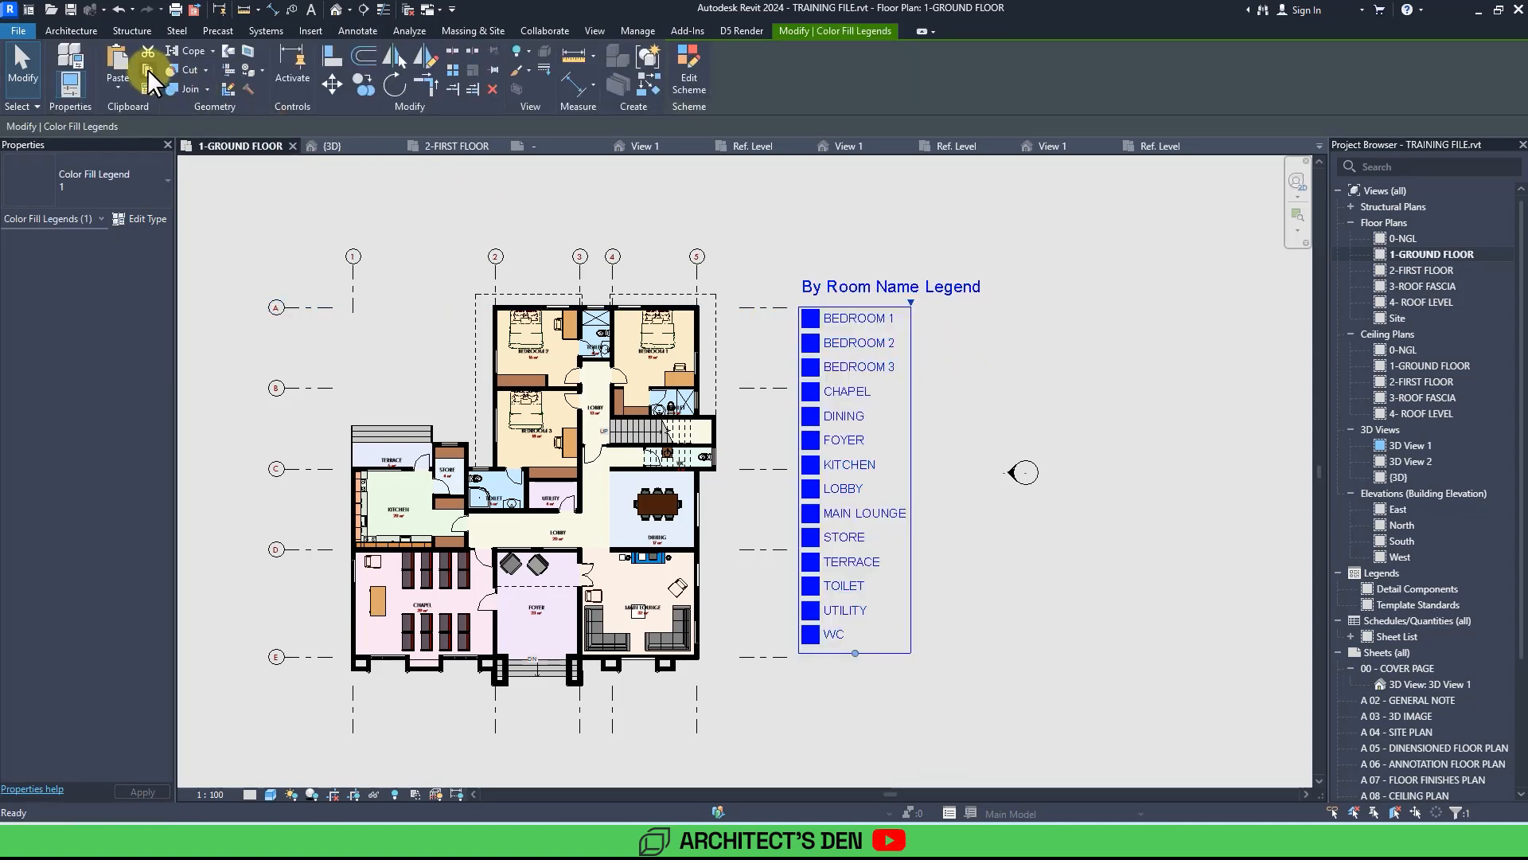
{"action": "left_click", "coordinate": [1417, 270]}
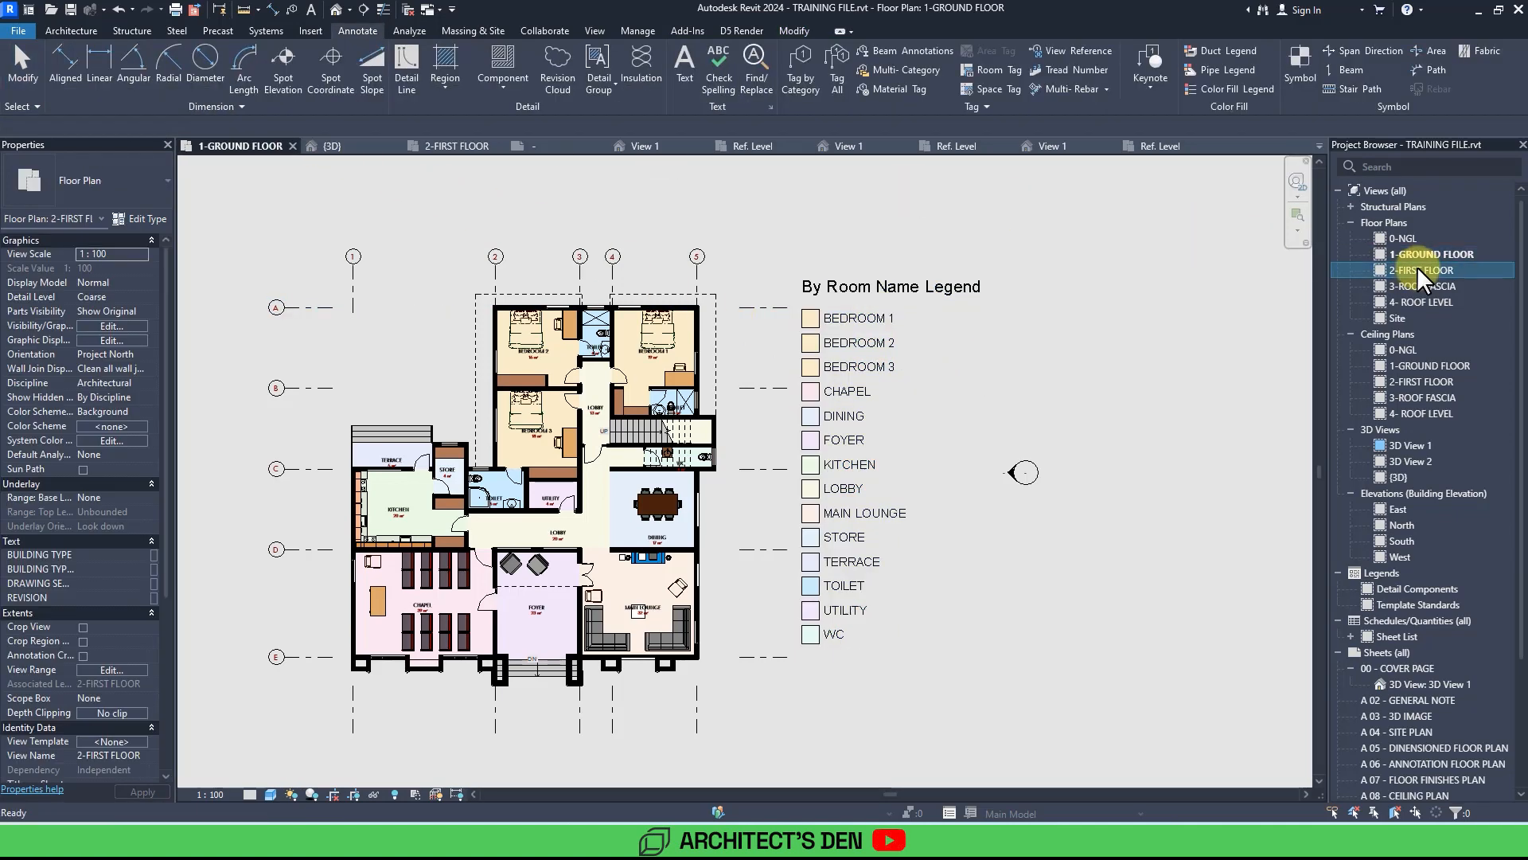
{"action": "double_click", "coordinate": [1418, 268]}
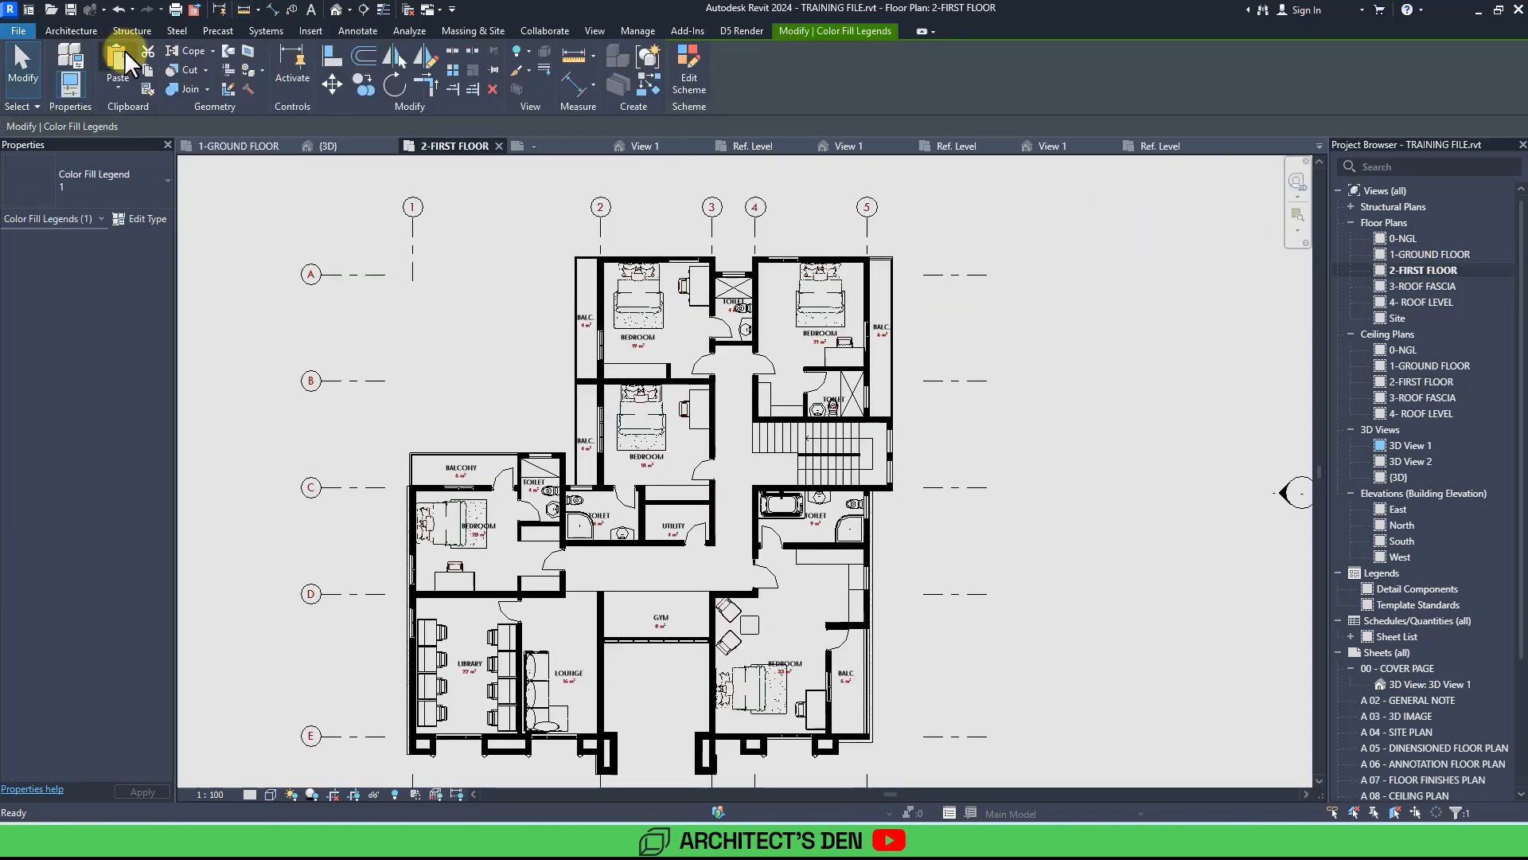
Paste the colour fill legend into the 2-FIRST FLOOR plan, to the right of the building.
{"action": "left_click", "coordinate": [119, 62]}
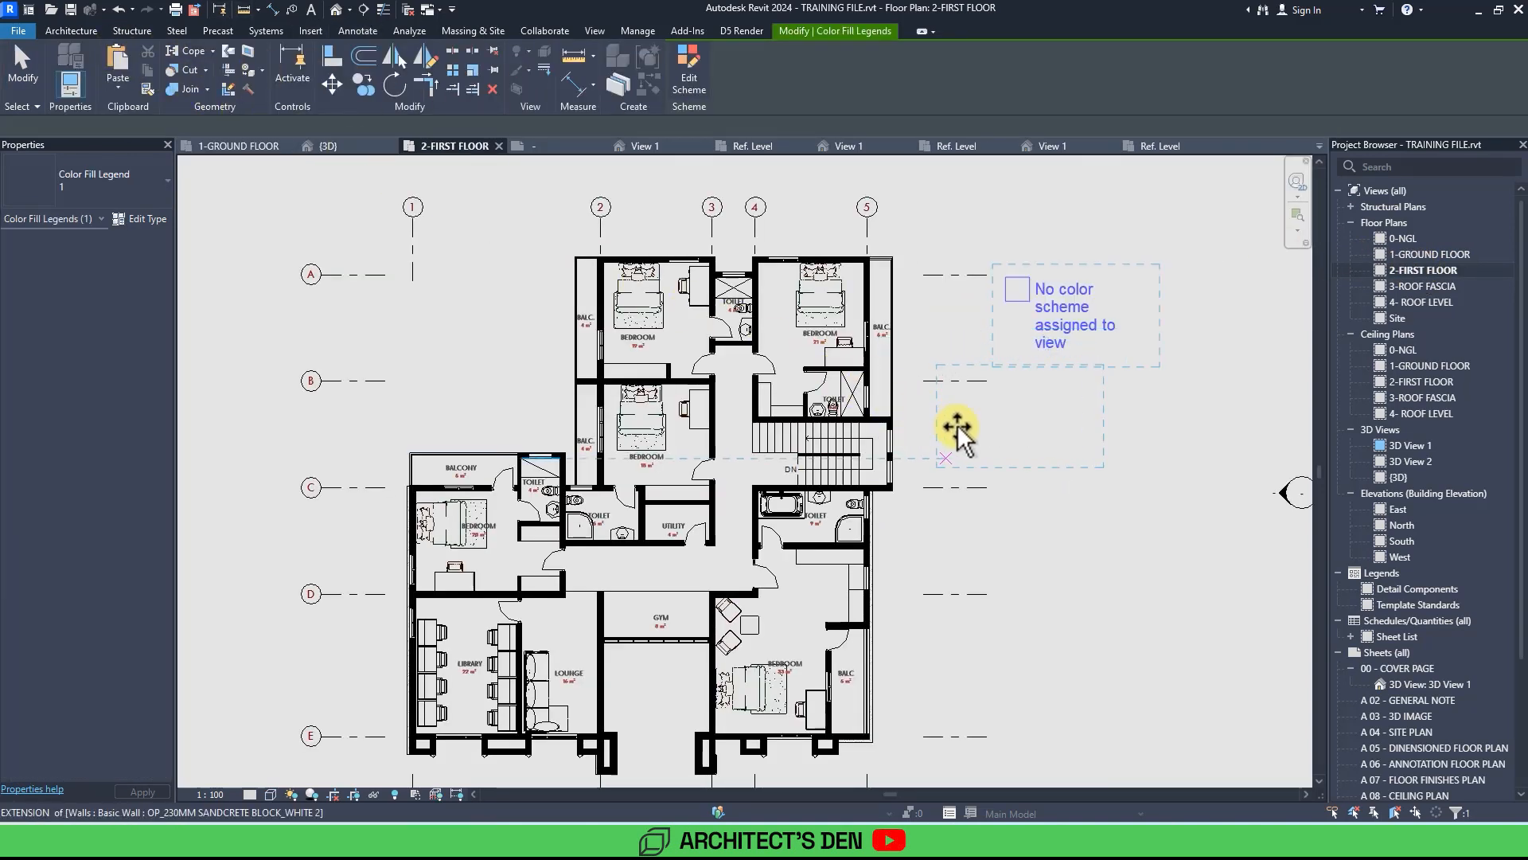
{"action": "left_click", "coordinate": [958, 428]}
{"action": "left_click", "coordinate": [1008, 452]}
Assign the Rooms category's By Room Name colour scheme, by value, to the pasted legend and apply it.
{"action": "left_click", "coordinate": [1003, 405]}
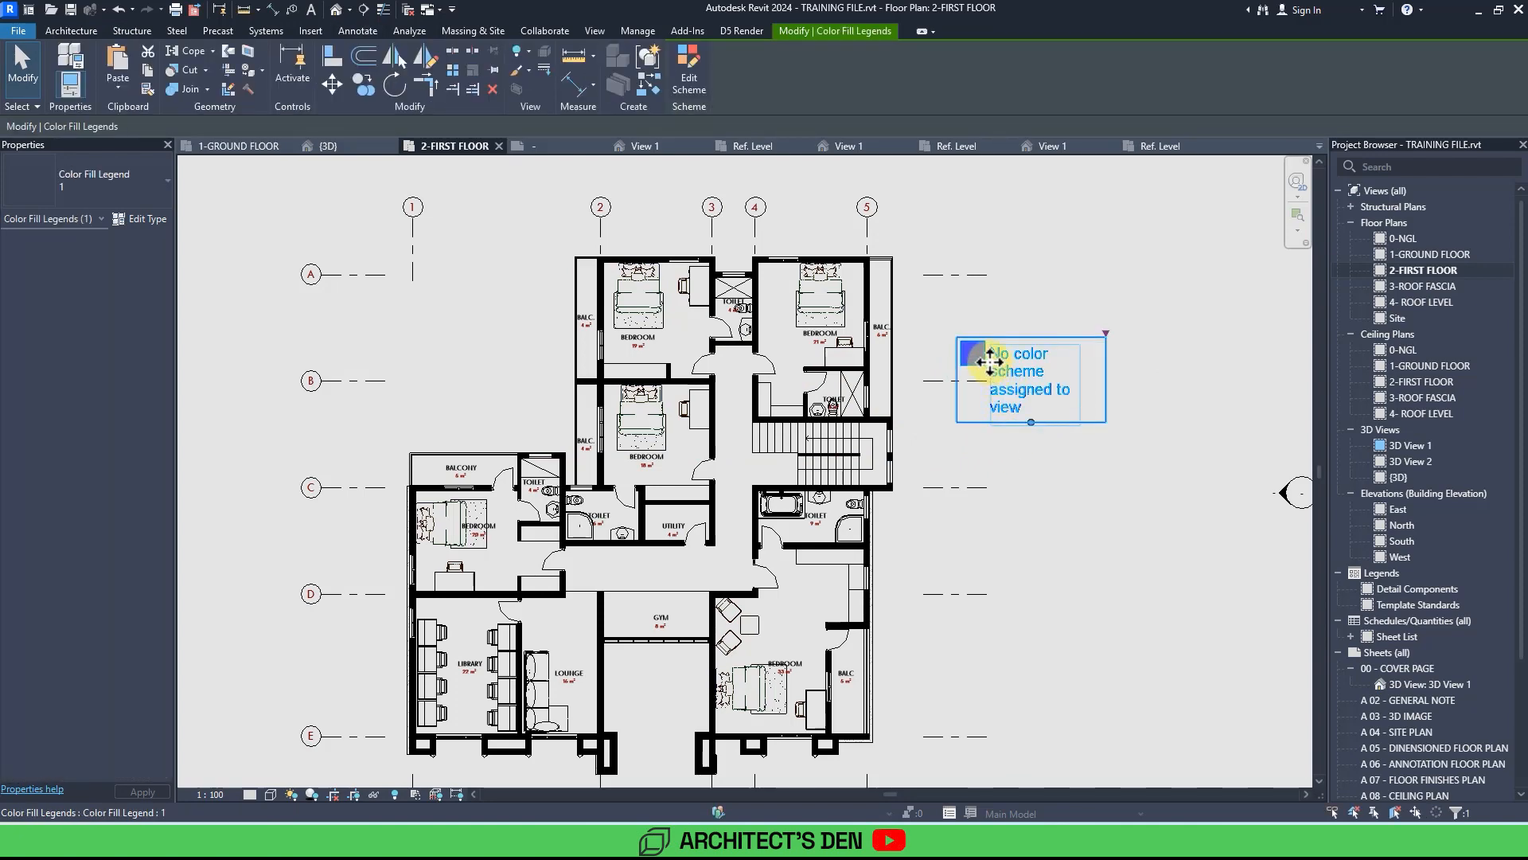
{"action": "left_click", "coordinate": [688, 76]}
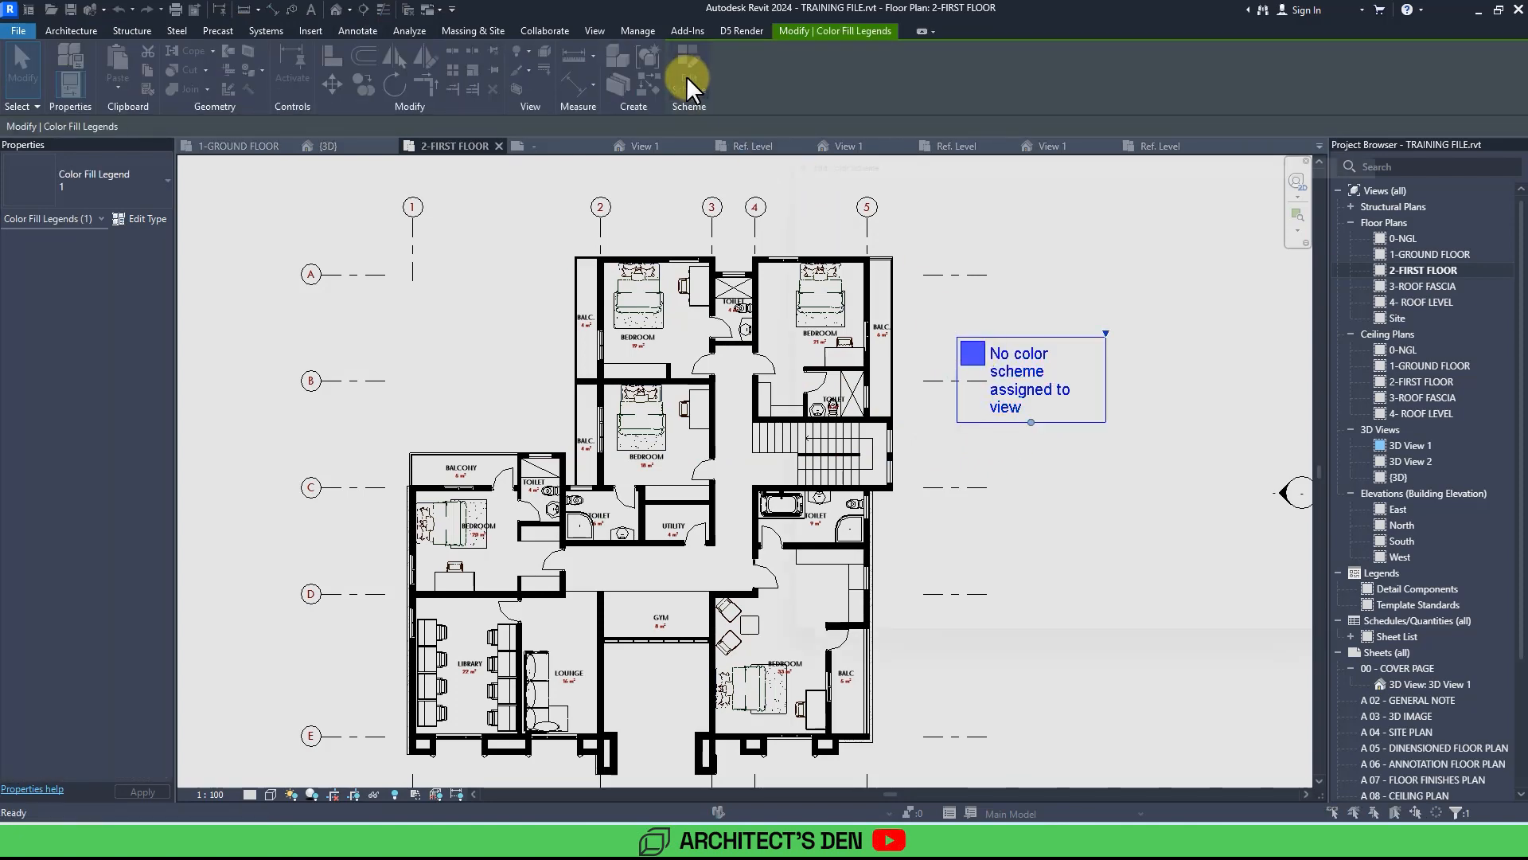
{"action": "left_click", "coordinate": [820, 191]}
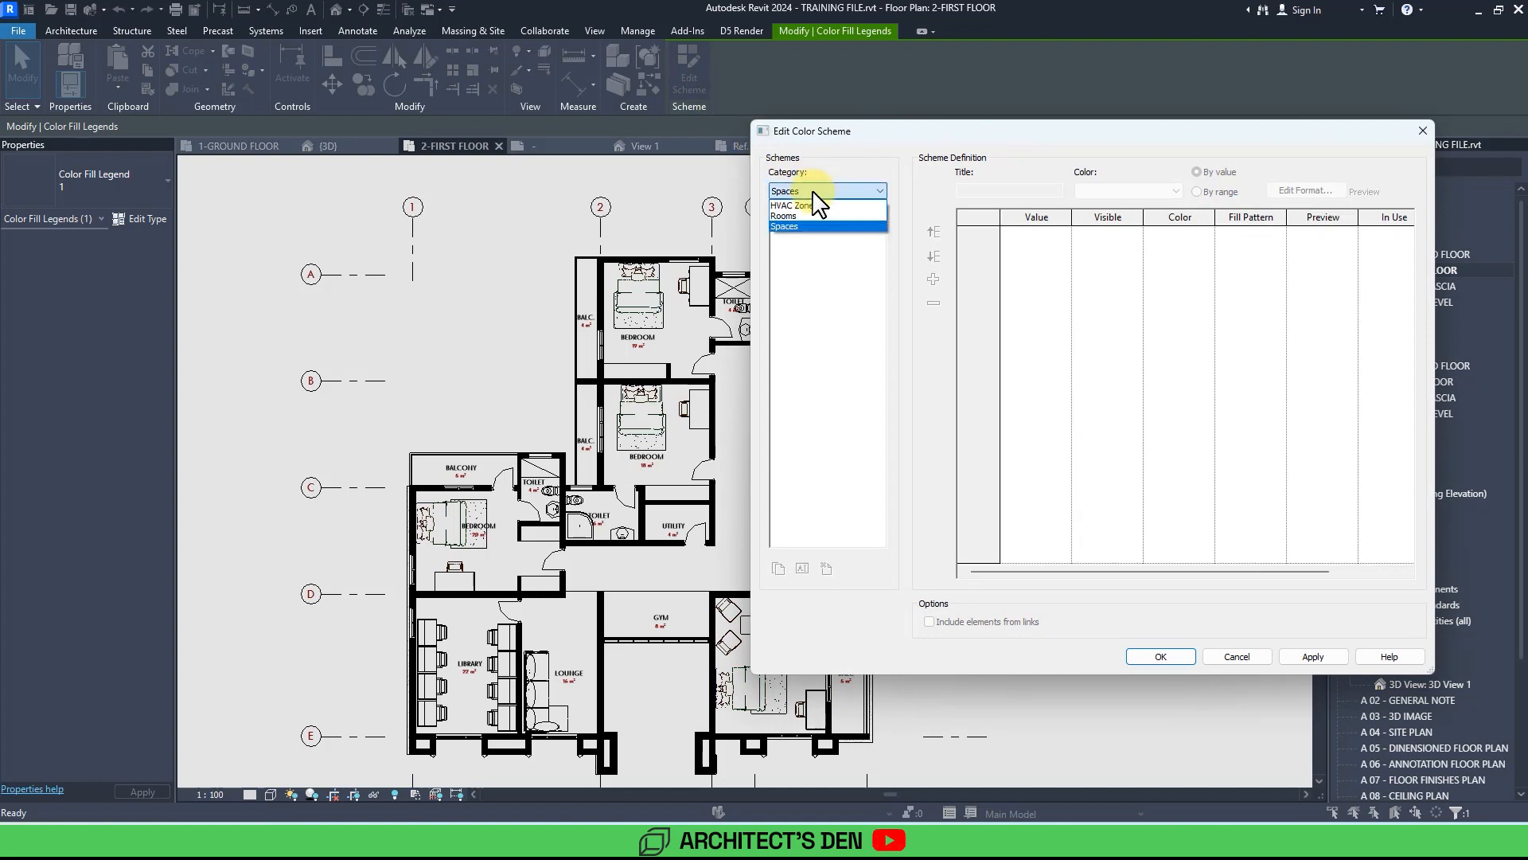
{"action": "left_click", "coordinate": [801, 212]}
{"action": "left_click", "coordinate": [820, 267]}
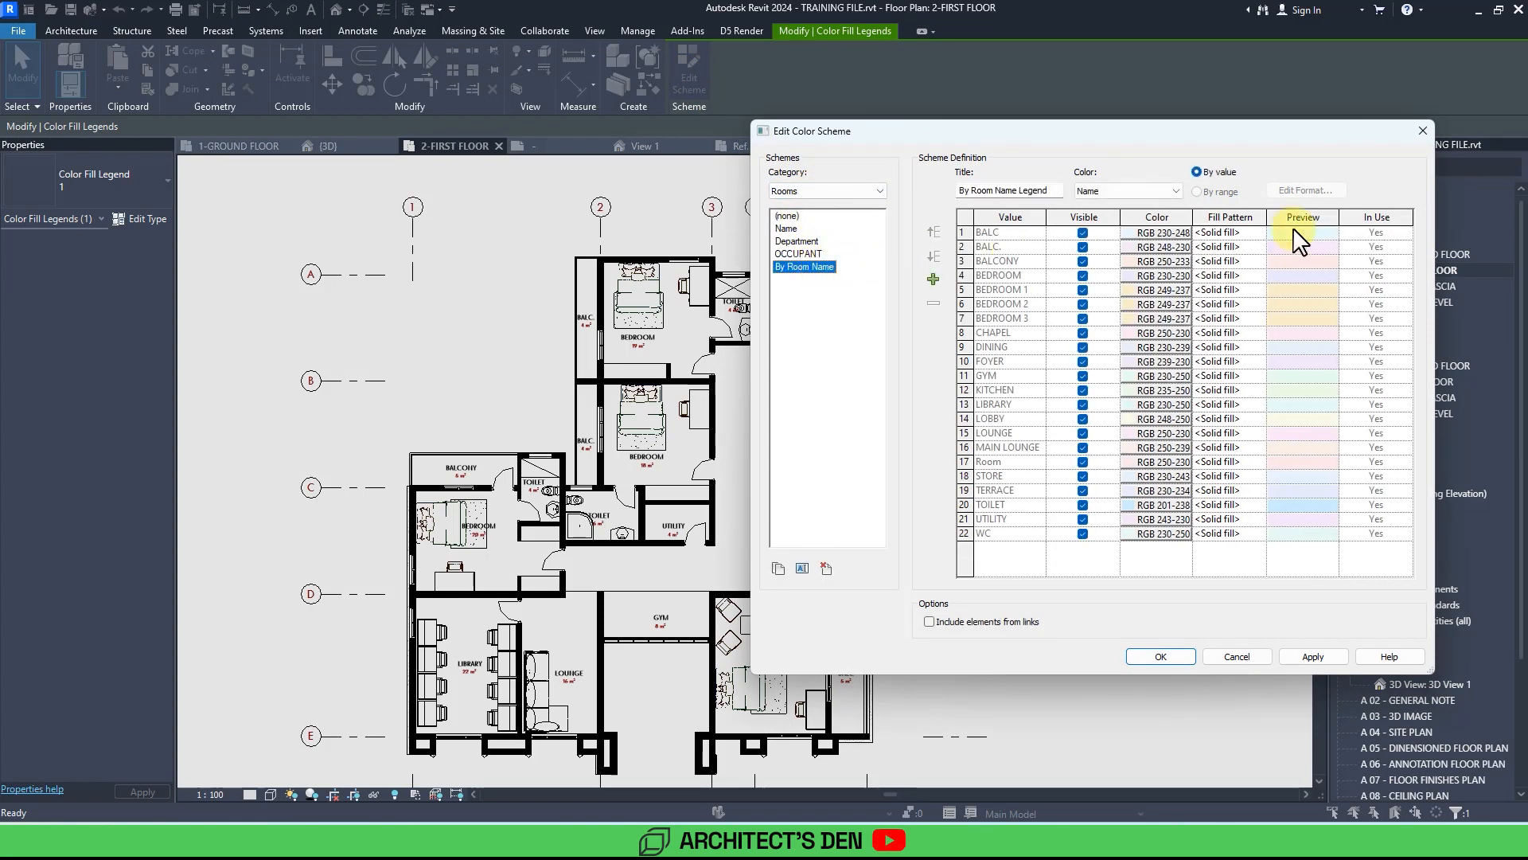
{"action": "left_click", "coordinate": [1215, 173]}
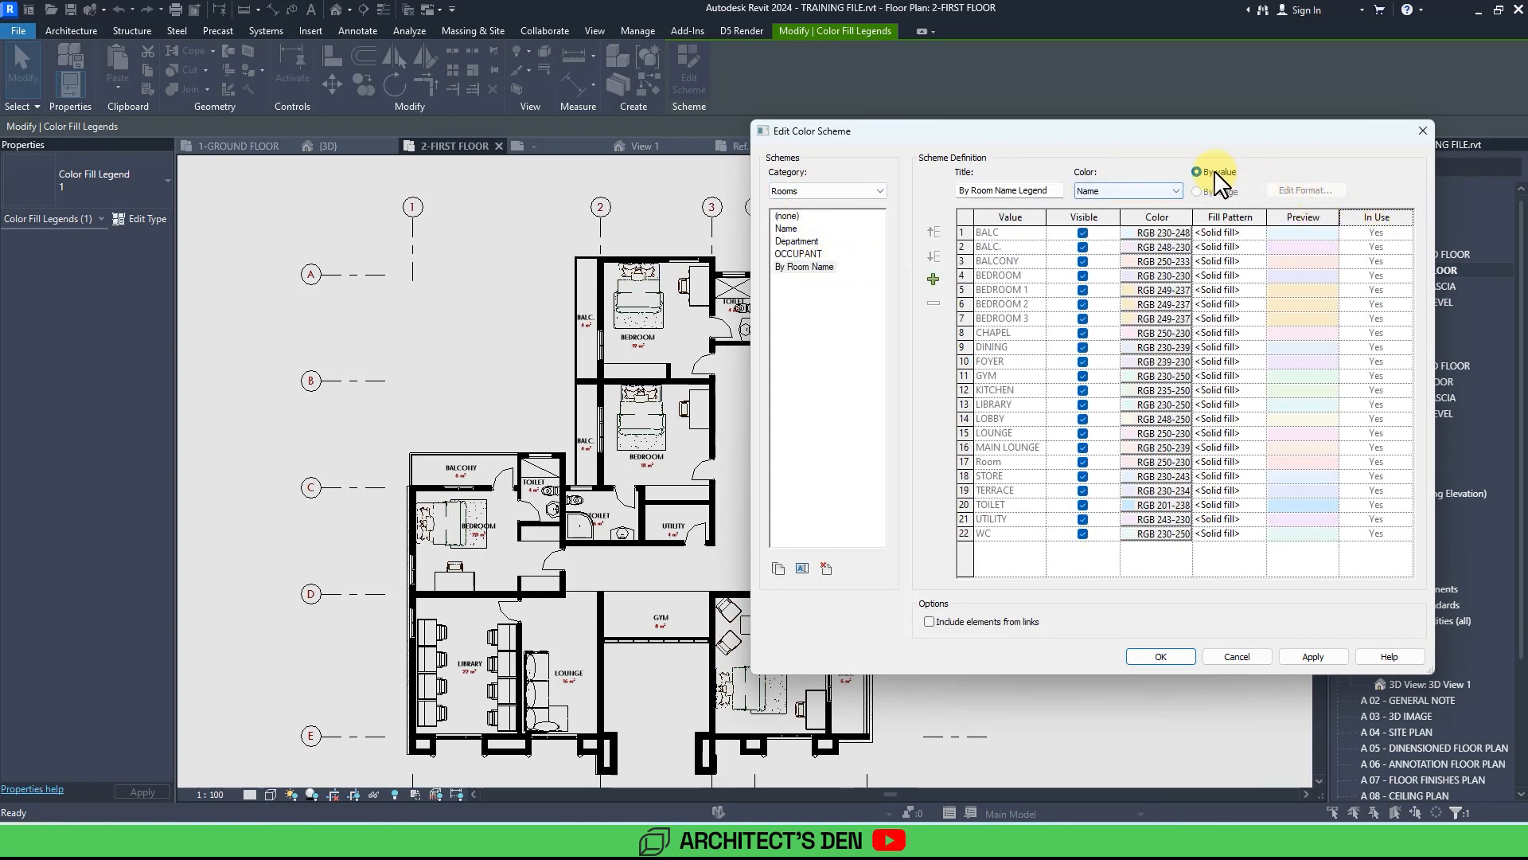
{"action": "left_click", "coordinate": [1321, 656]}
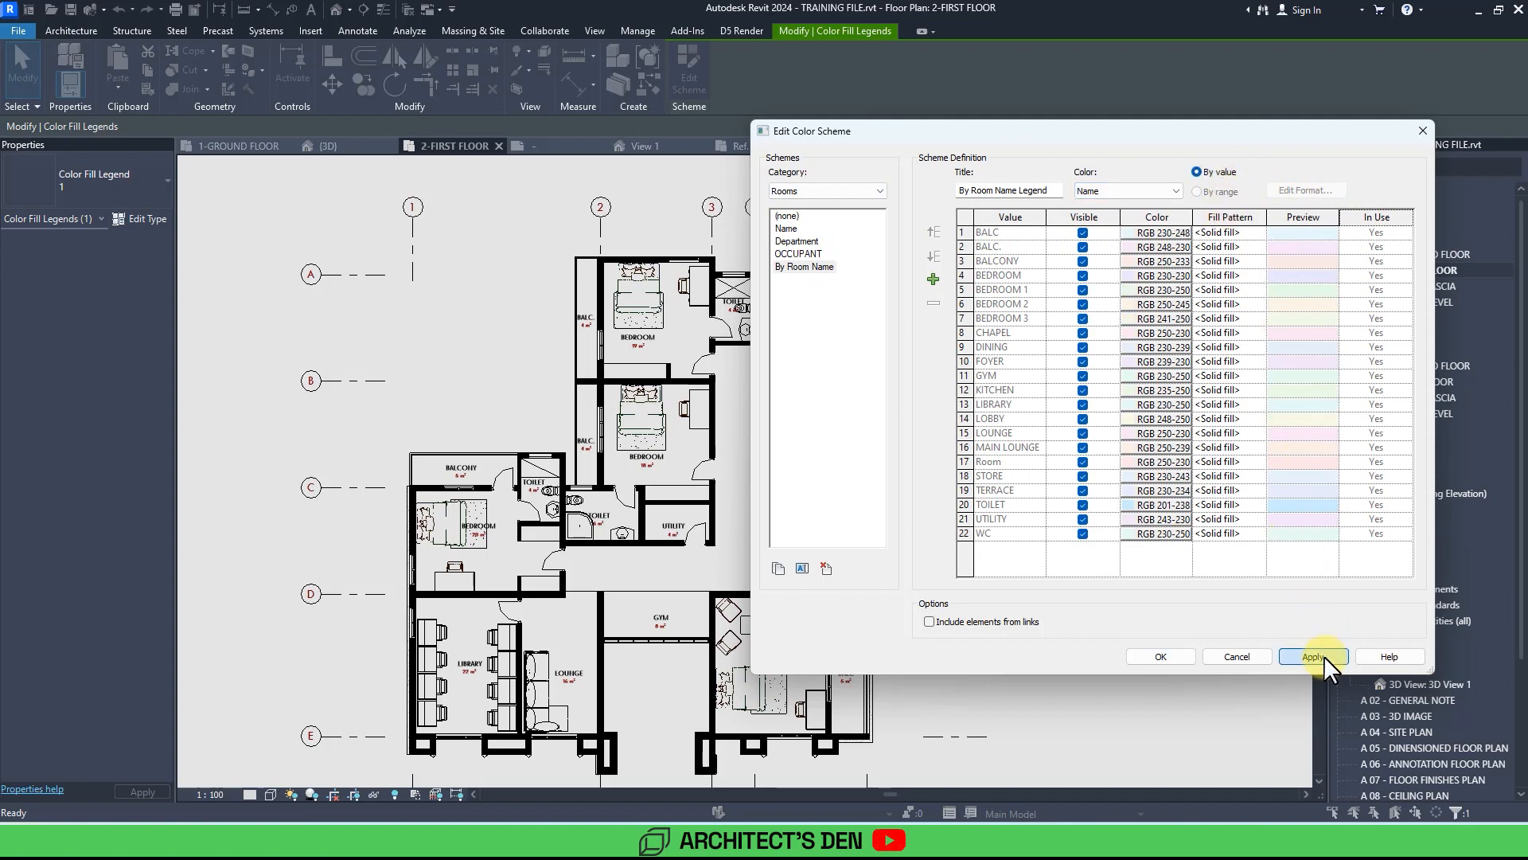
{"action": "left_click", "coordinate": [1164, 655]}
Set the BEDROOM fill colour to the beige custom colour RGB 249-237 in the legend's colour scheme and apply.
{"action": "left_click", "coordinate": [1163, 454]}
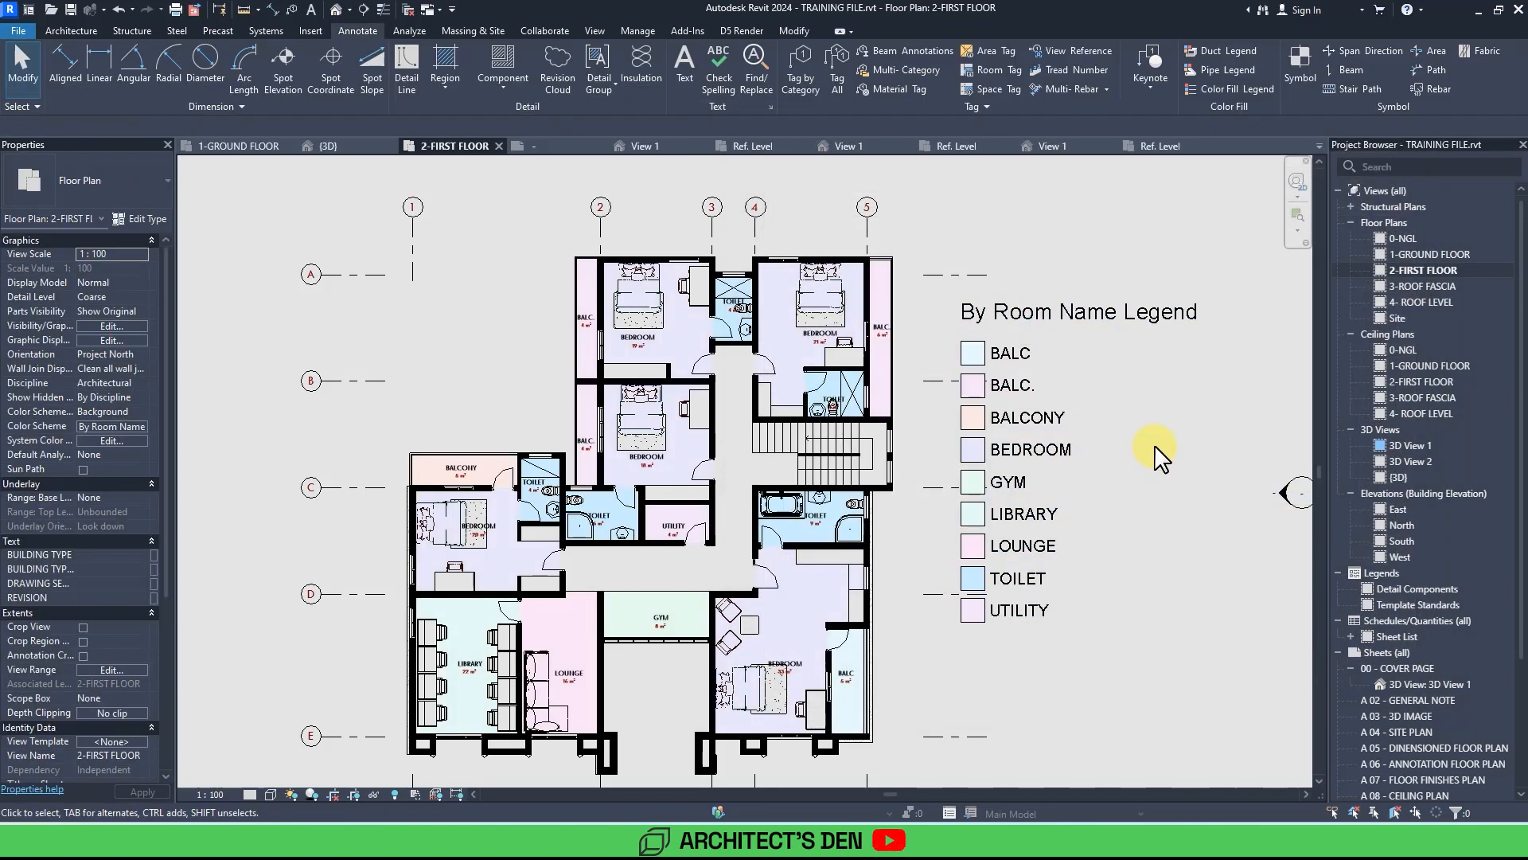
{"action": "middle_click_drag", "start_coordinate": [1138, 466], "coordinate": [1096, 442]}
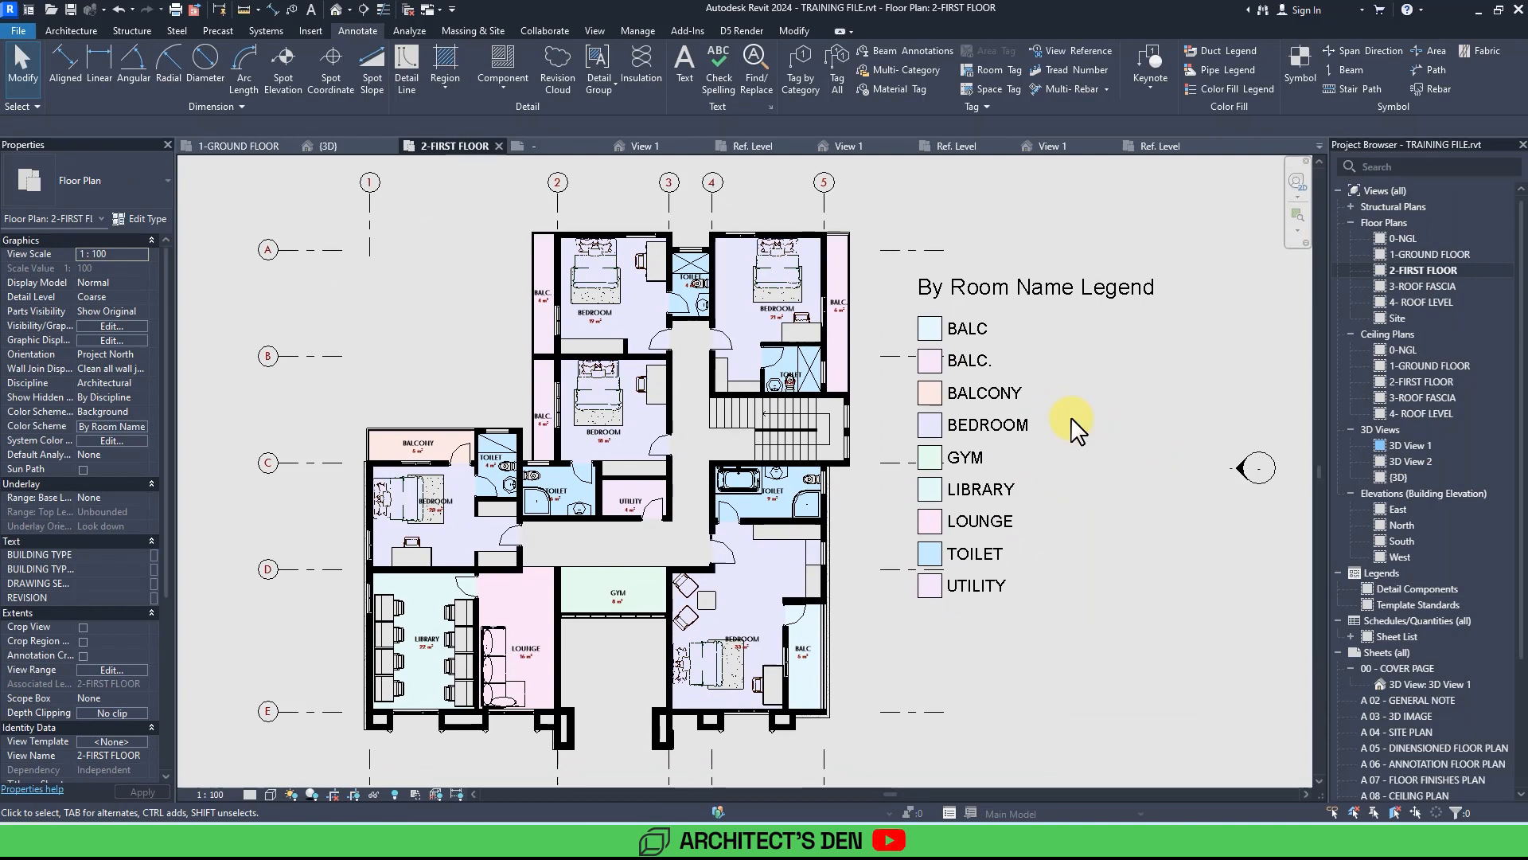
{"action": "left_click", "coordinate": [1038, 430]}
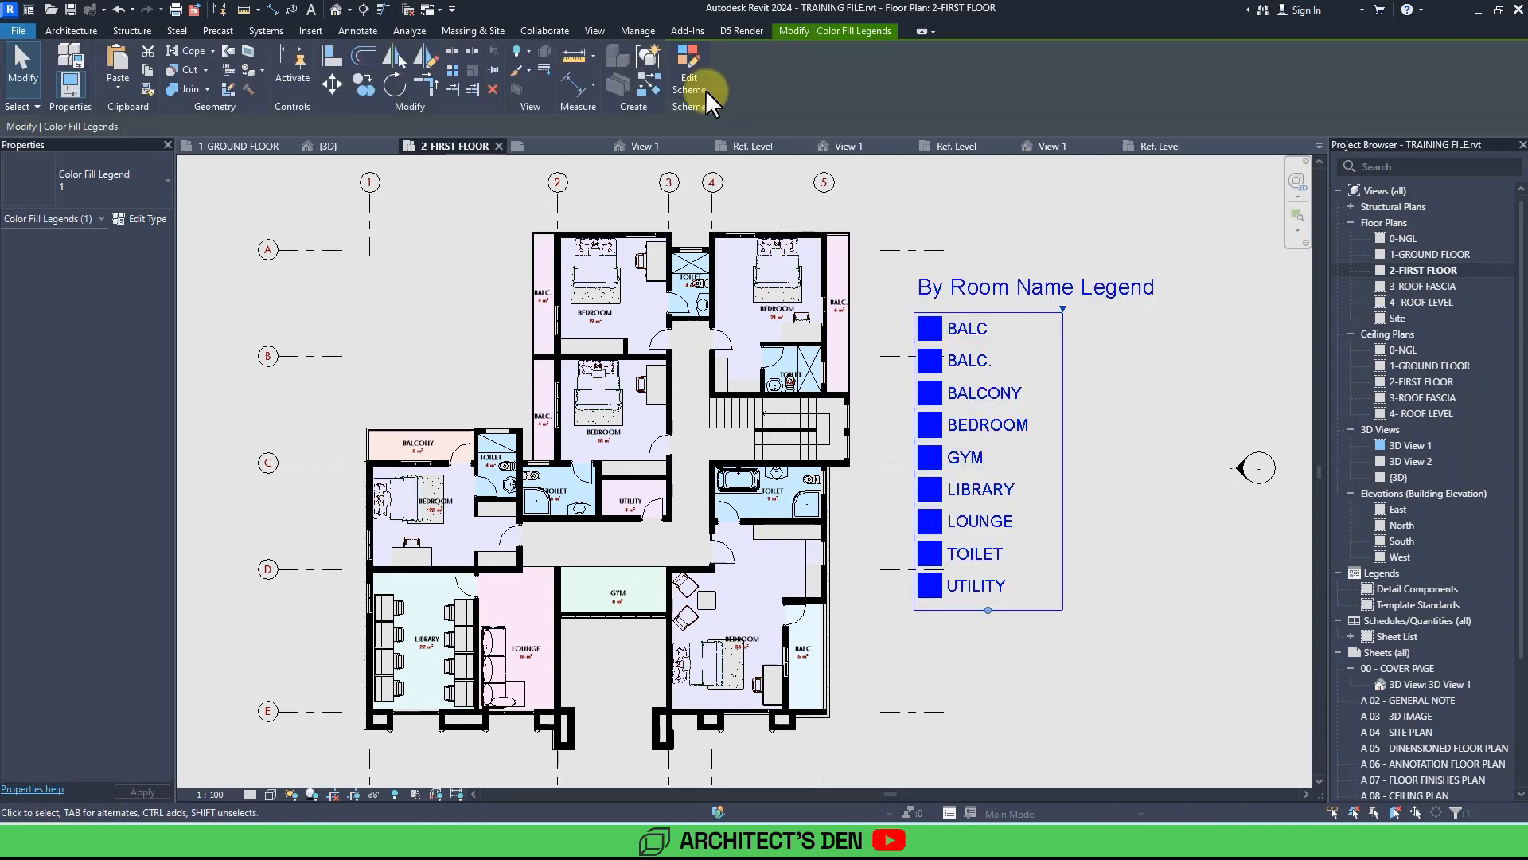
{"action": "left_click", "coordinate": [689, 76]}
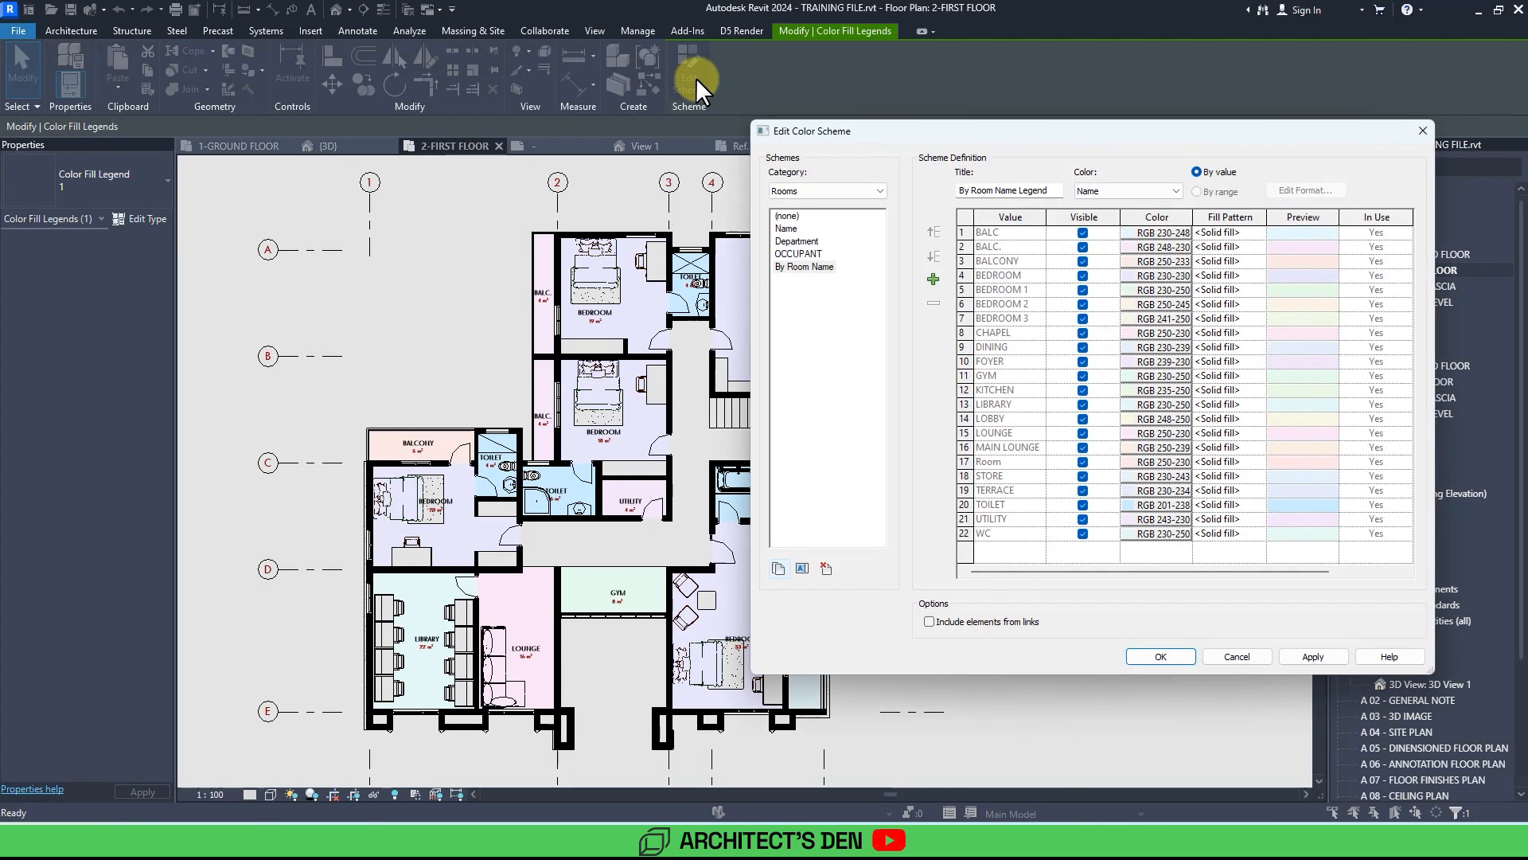
{"action": "left_click", "coordinate": [1135, 275]}
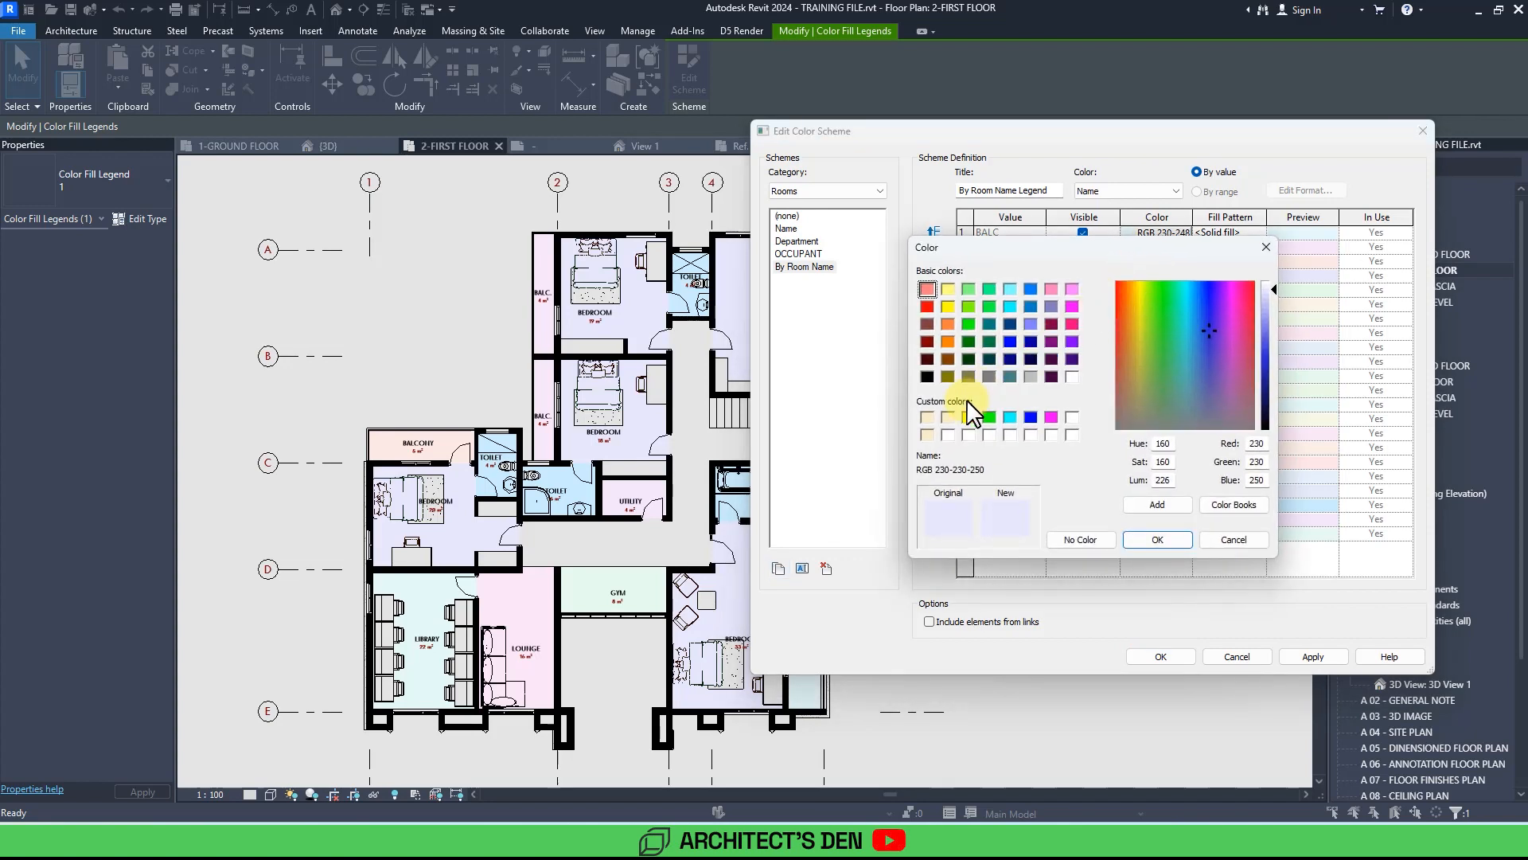
{"action": "left_click", "coordinate": [948, 417]}
{"action": "left_click", "coordinate": [1320, 658]}
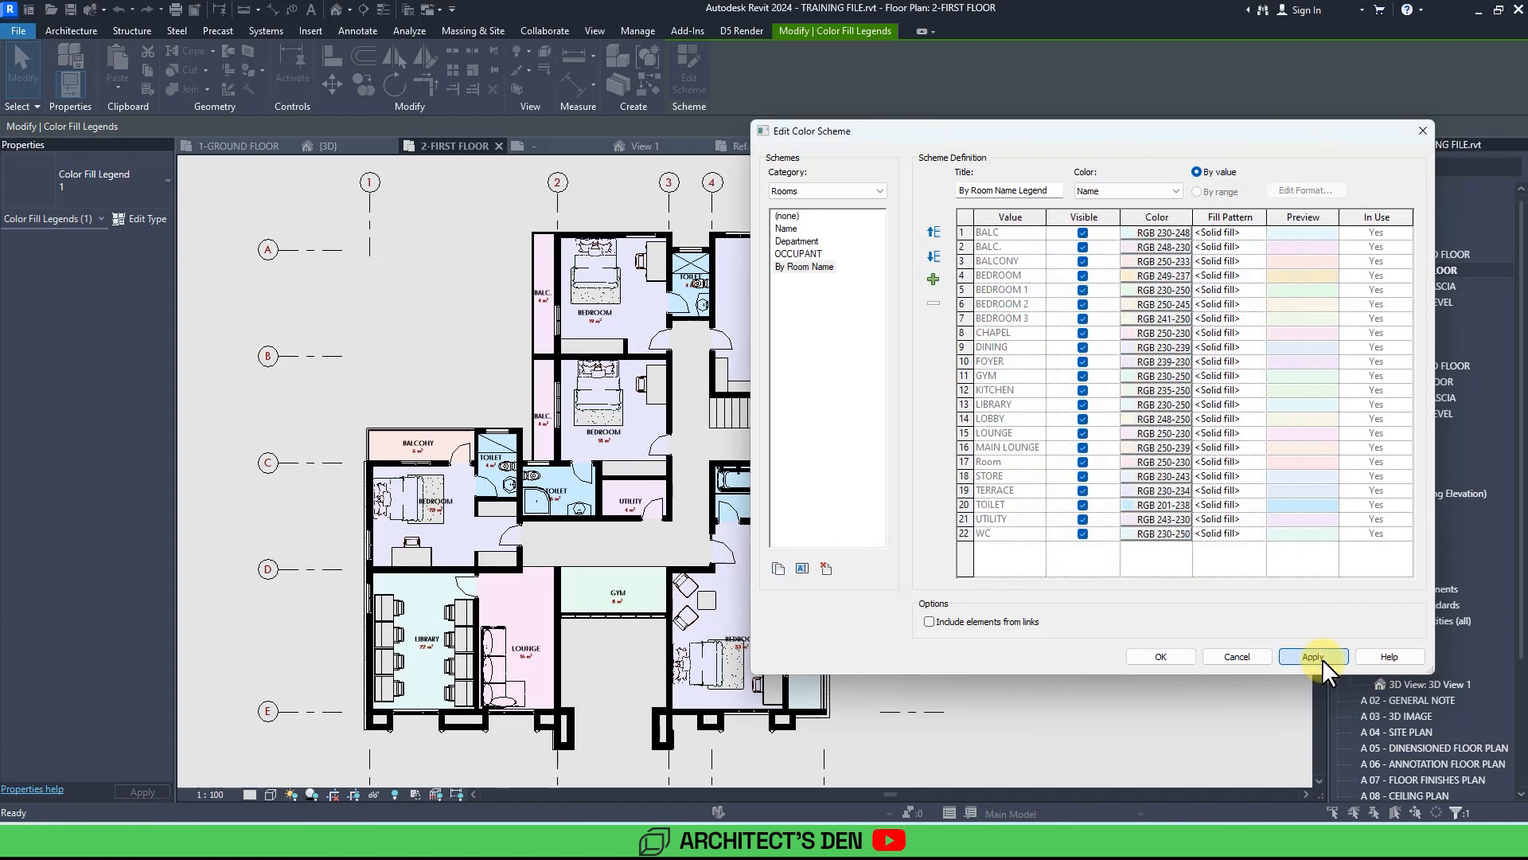
{"action": "left_click", "coordinate": [1159, 656]}
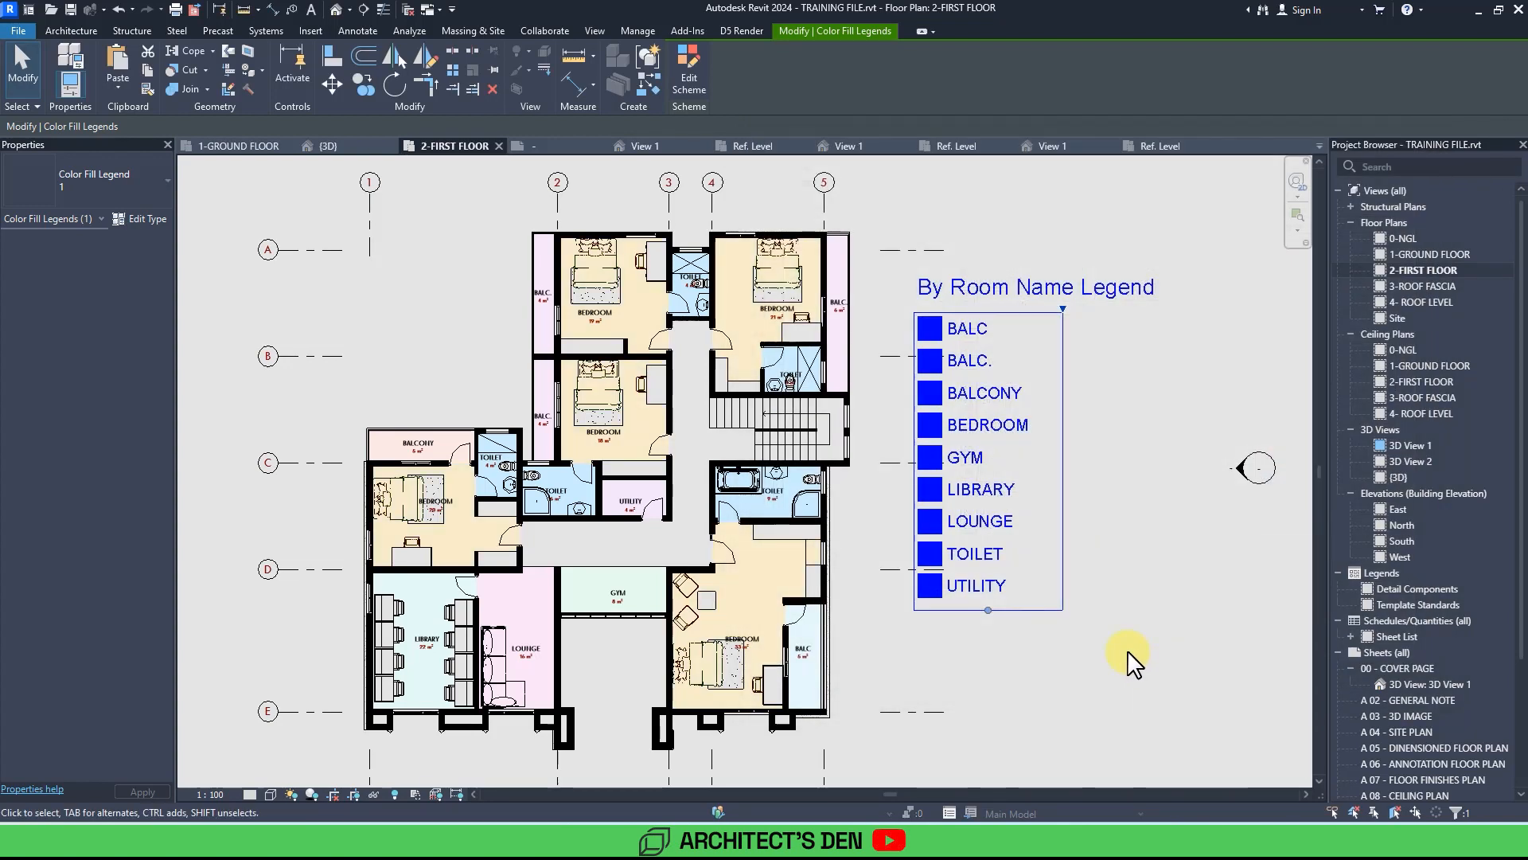
Delete the colour fill legend from the first floor plan.
{"action": "left_click", "coordinate": [1101, 488]}
{"action": "scroll", "coordinate": [1095, 470], "scroll_direction": "down", "scroll_amount": 1}
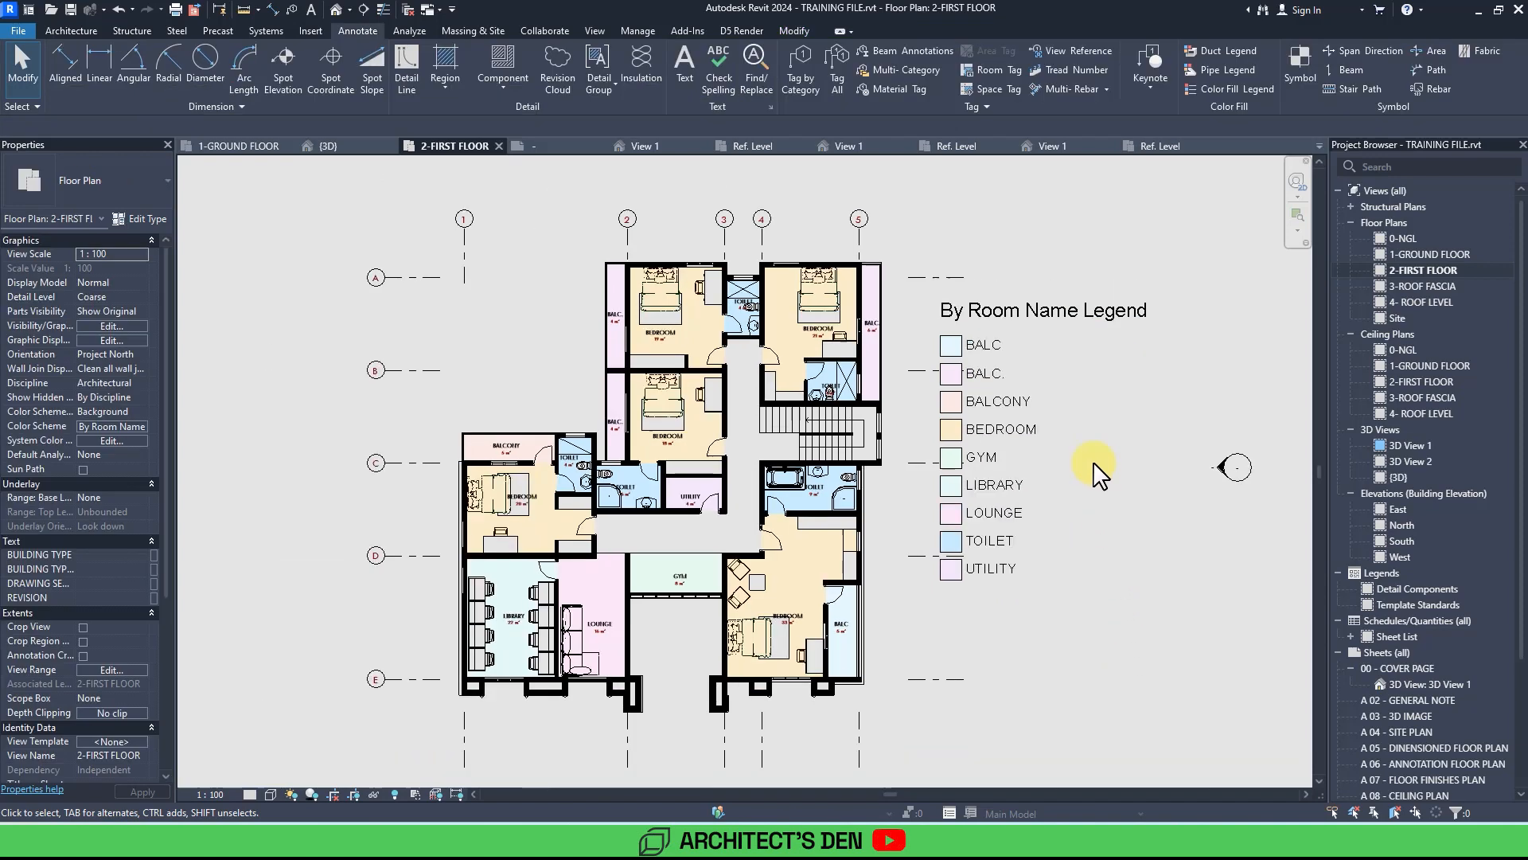
{"action": "left_click", "coordinate": [972, 417]}
{"action": "key", "text": "Delete"}
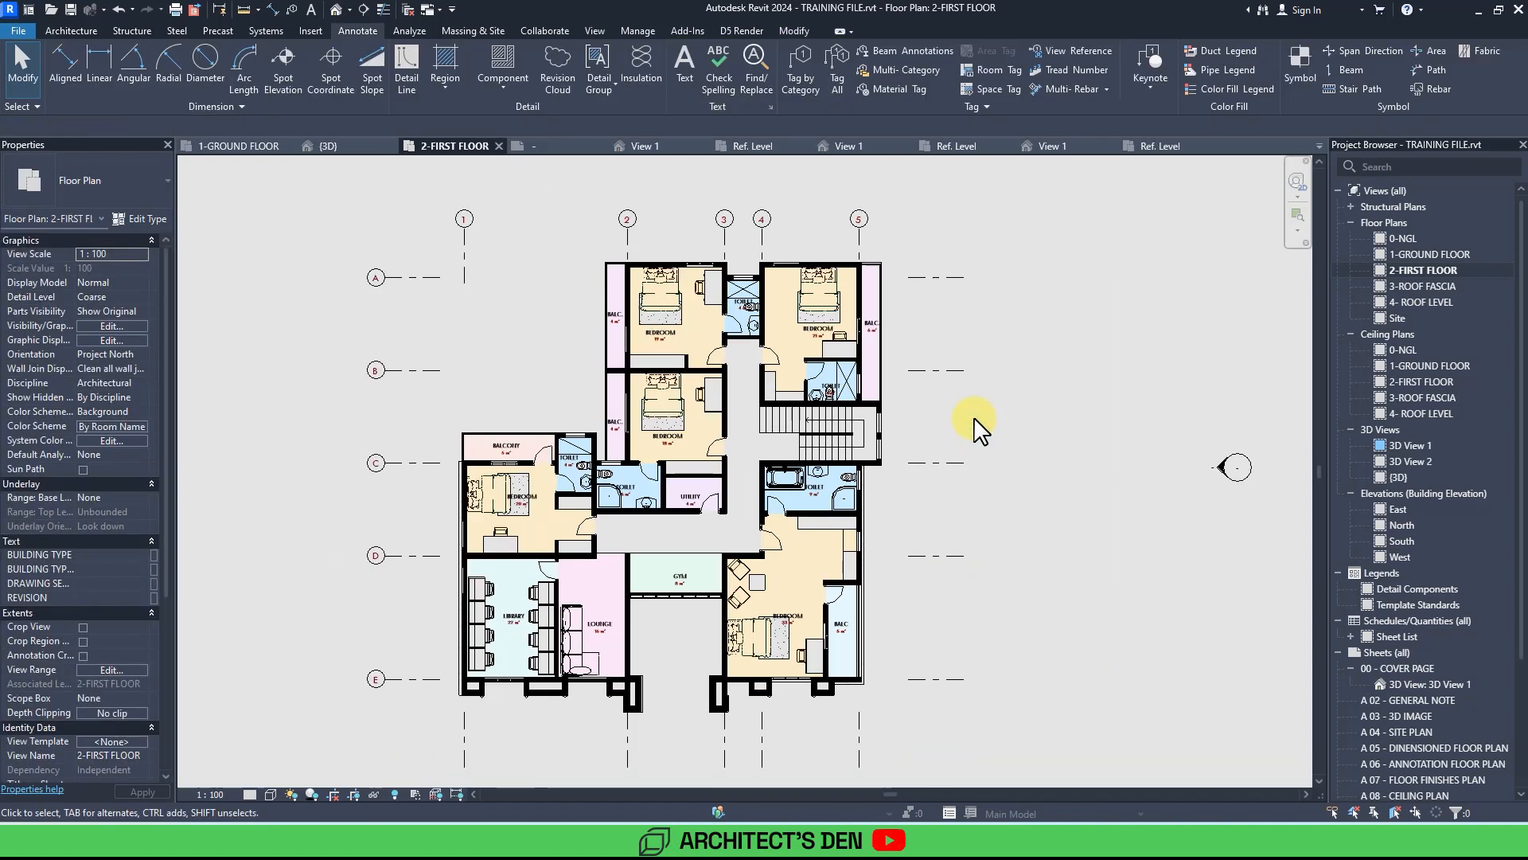
{"action": "middle_click_drag", "start_coordinate": [1058, 513], "coordinate": [1040, 500]}
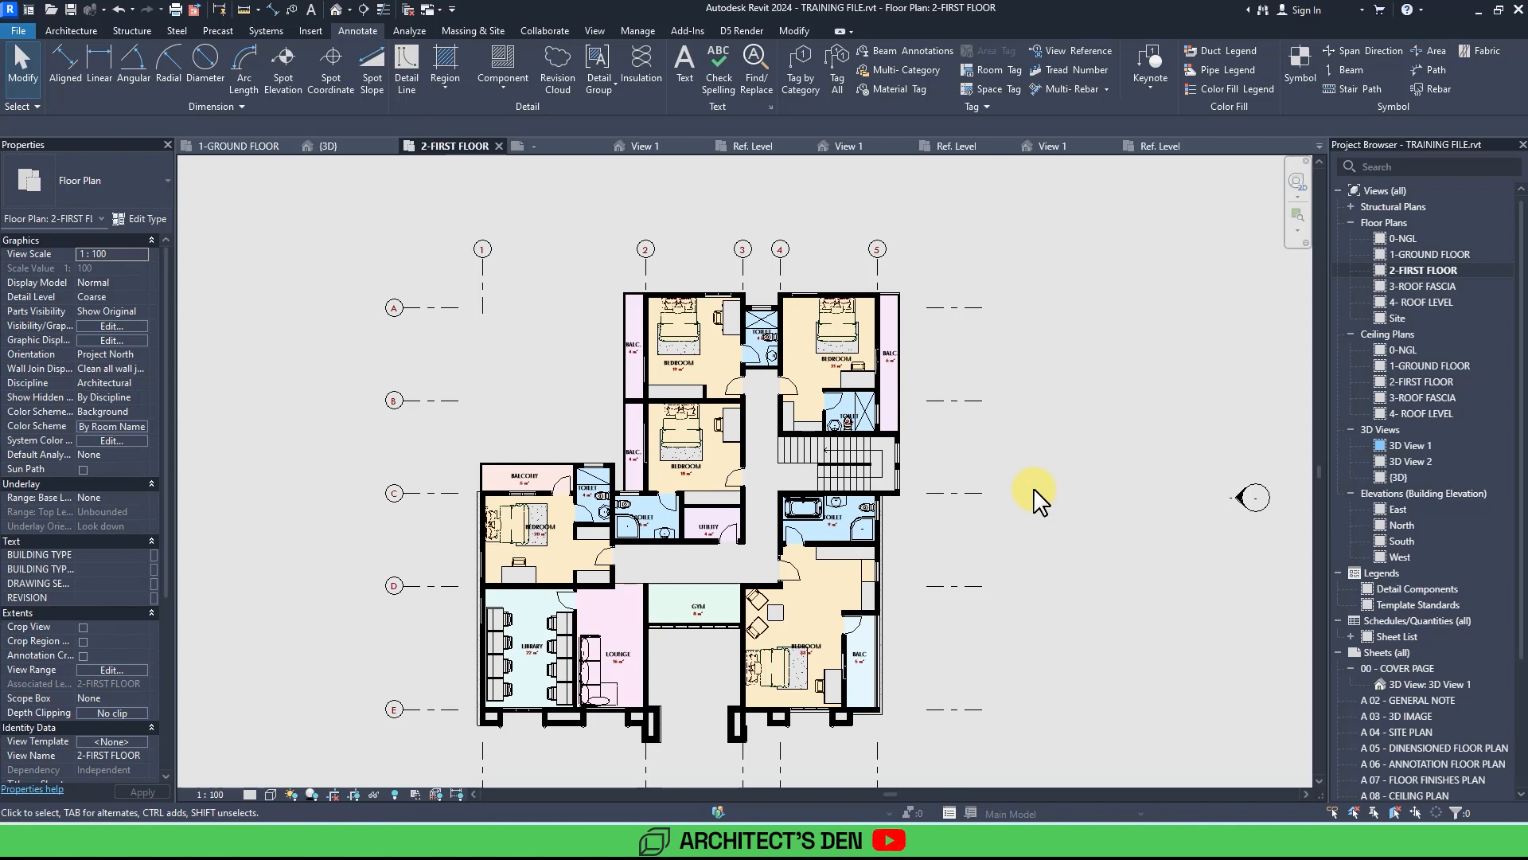